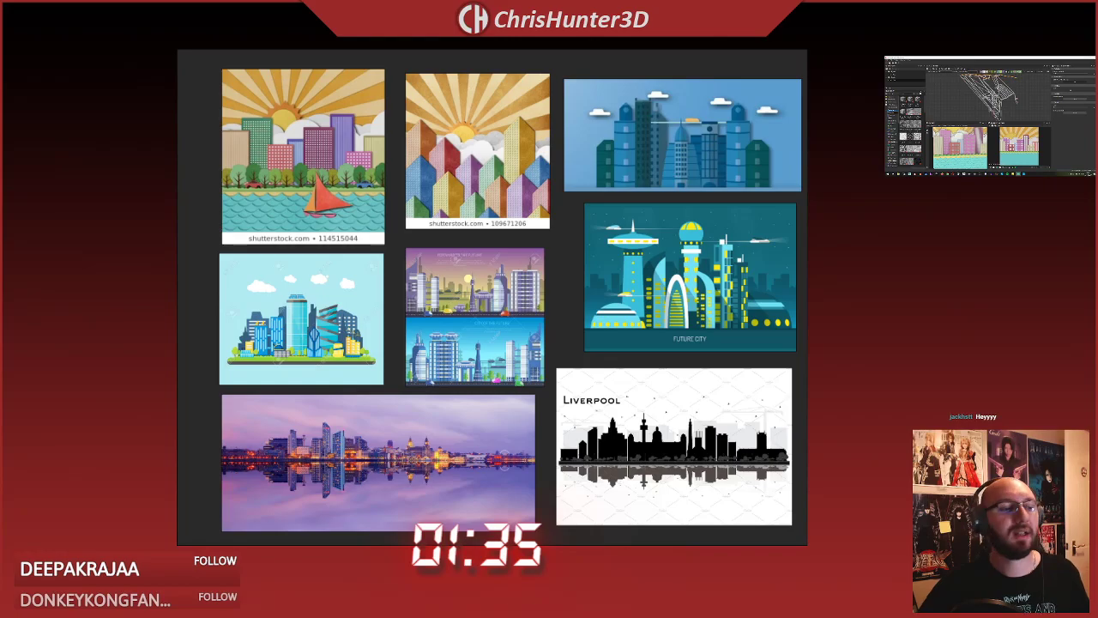
# - Examine the Day 22 - City references, including the Liverpool skyline silhouette and the paper-cut city with the sailboat
pyautogui.scroll(5, 652, 356)
pyautogui.moveTo(655, 456); pyautogui.dragTo(537, 205, button='middle')
pyautogui.scroll(1, 537, 206)
pyautogui.moveTo(563, 358); pyautogui.dragTo(428, 225, button='middle')
pyautogui.scroll(-1, 526, 253)
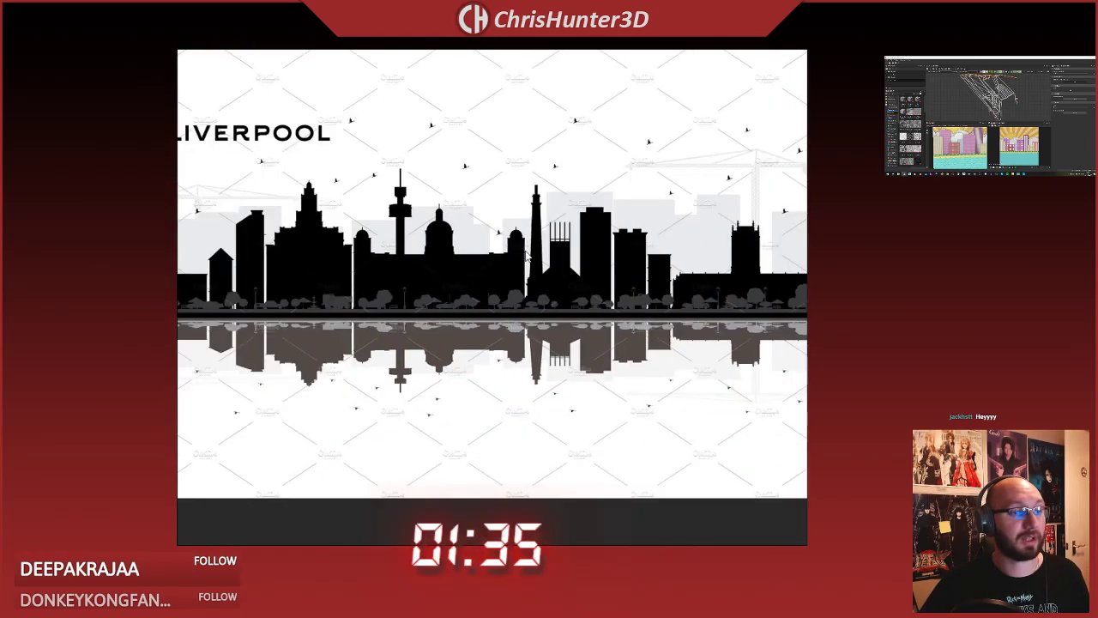
pyautogui.scroll(3, 291, 223)
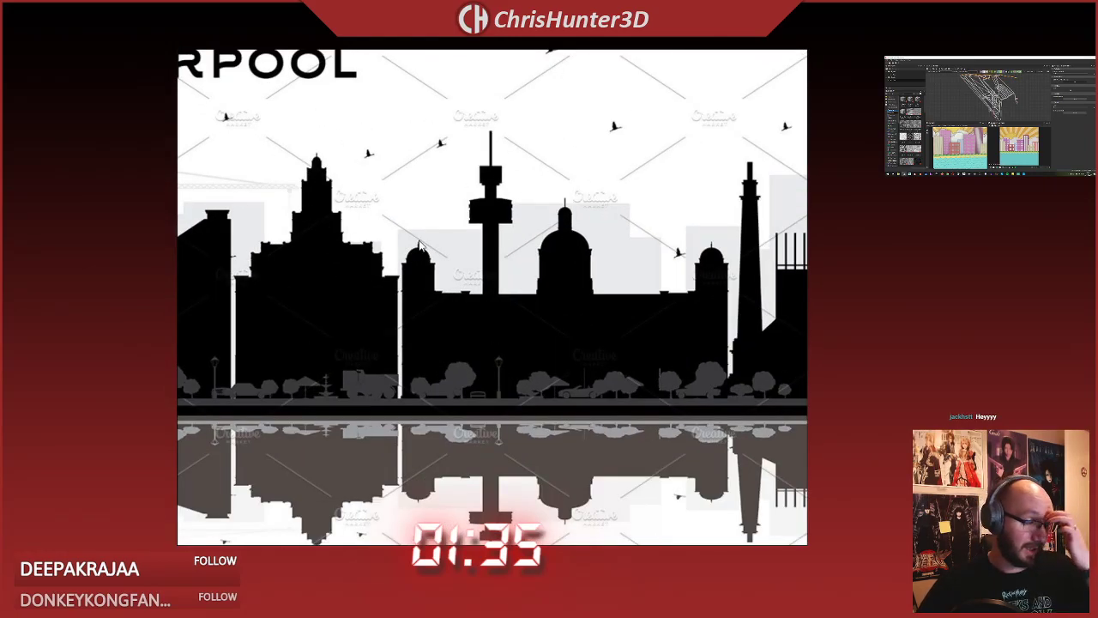
pyautogui.scroll(-8, 420, 246)
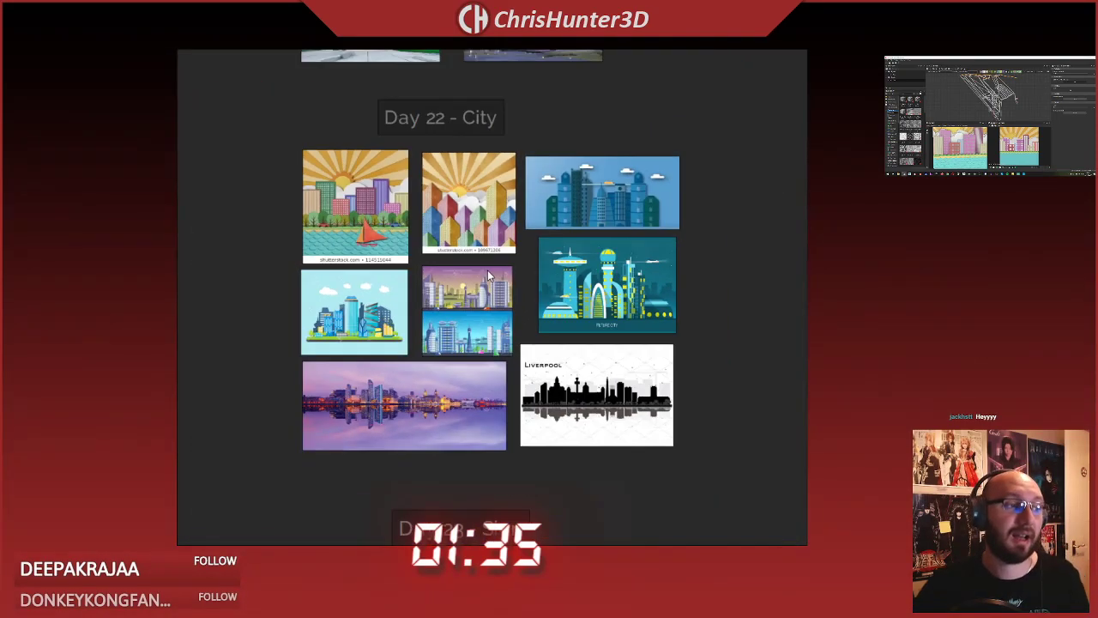
pyautogui.scroll(3, 489, 275)
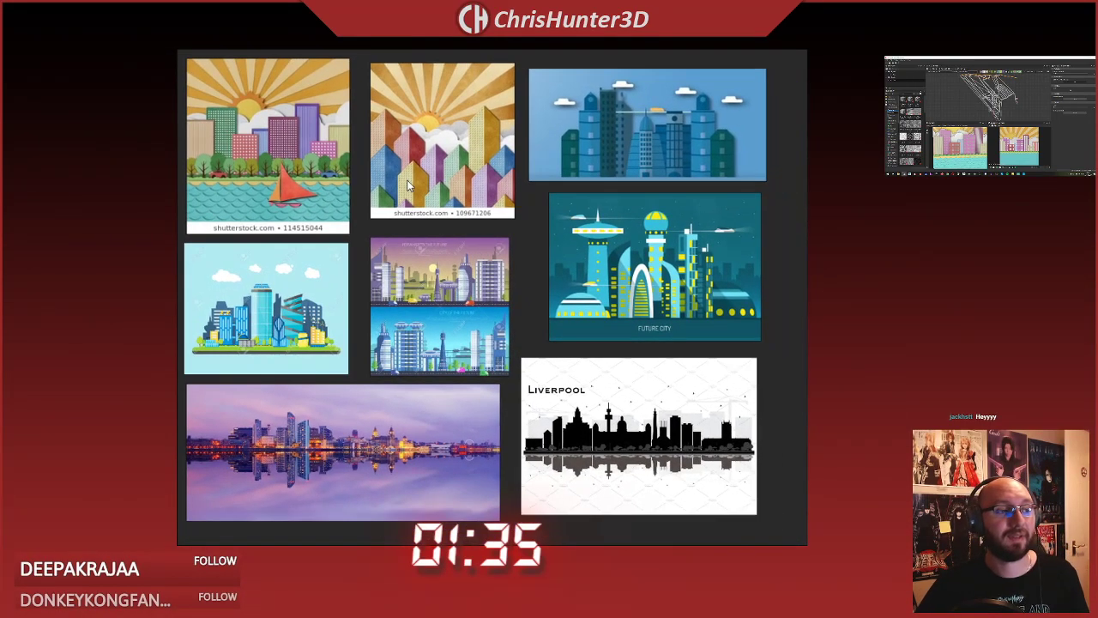
pyautogui.moveTo(409, 186); pyautogui.dragTo(421, 191, button='middle')
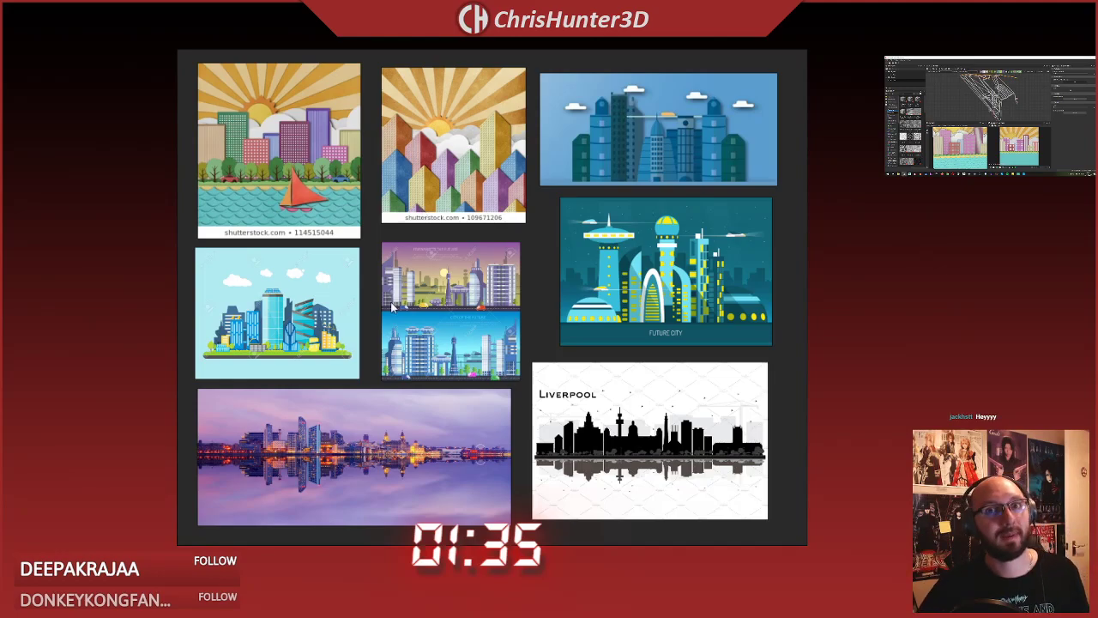
pyautogui.doubleClick(229, 153)
pyautogui.scroll(-2, 433, 291)
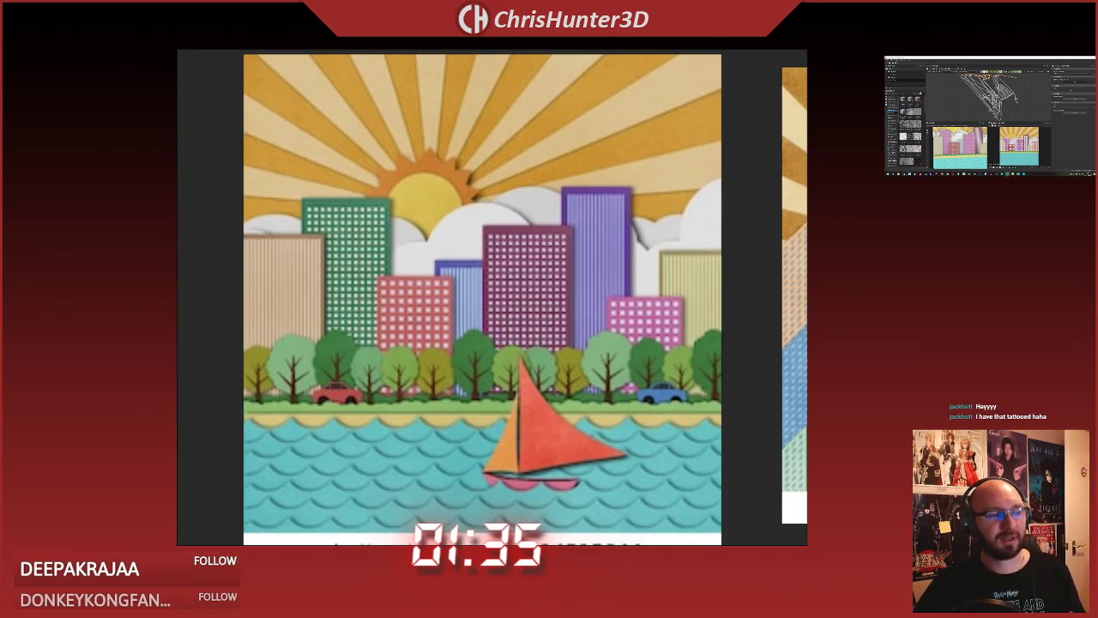
pyautogui.click(421, 246)
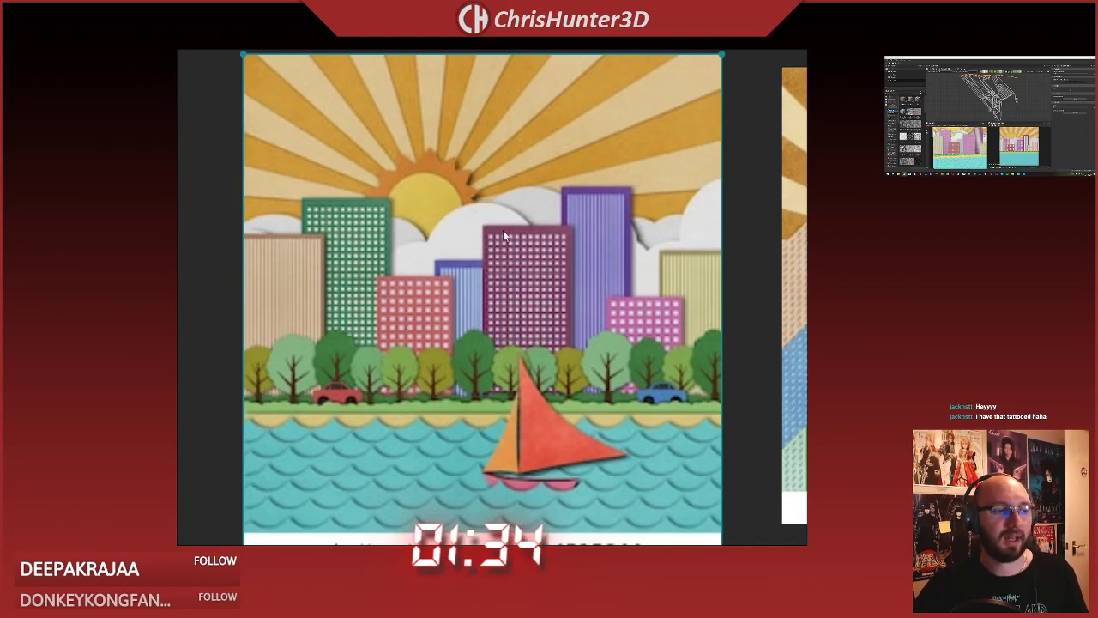
pyautogui.moveTo(954, 147); pyautogui.dragTo(964, 149)
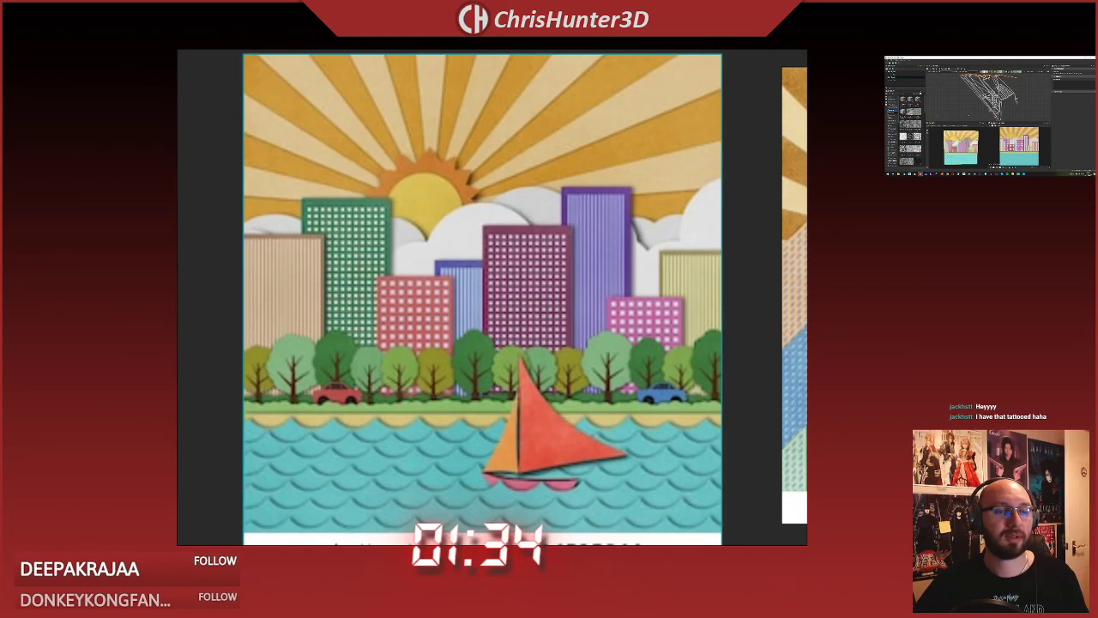
# - Find the Day 23 - Sign reference and examine the crop circle pattern on the Signs movie poster
pyautogui.scroll(-8, 557, 221)
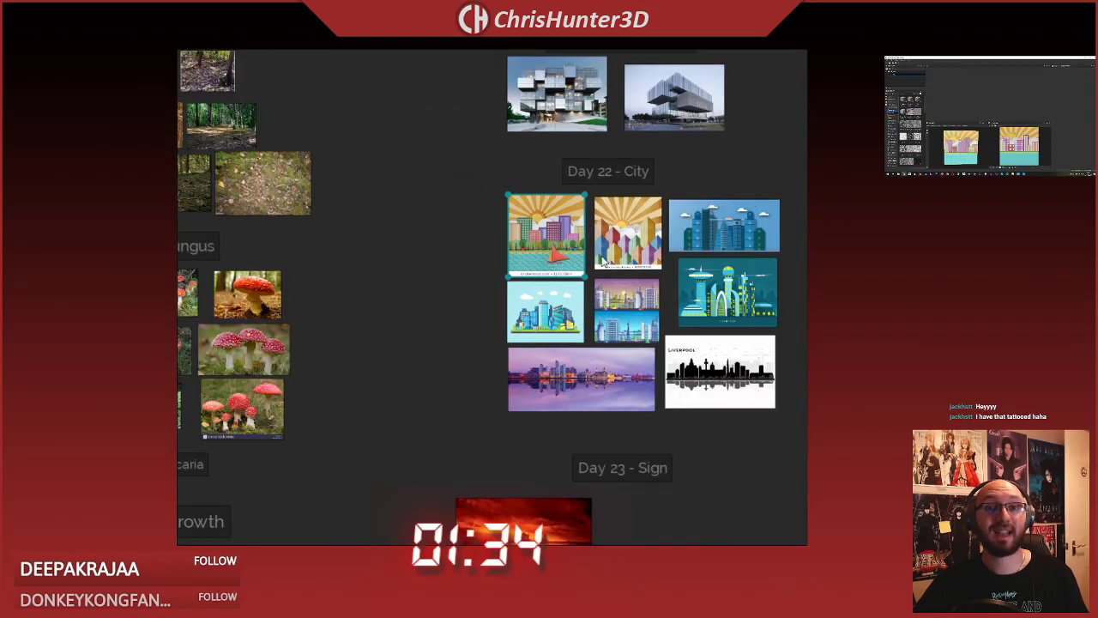
pyautogui.moveTo(599, 342); pyautogui.dragTo(525, 180, button='middle')
pyautogui.moveTo(524, 285); pyautogui.dragTo(555, 143, button='middle')
pyautogui.scroll(5, 539, 293)
pyautogui.moveTo(517, 257); pyautogui.dragTo(594, 230, button='middle')
pyautogui.moveTo(479, 222); pyautogui.dragTo(499, 239, button='middle')
pyautogui.scroll(-2, 493, 238)
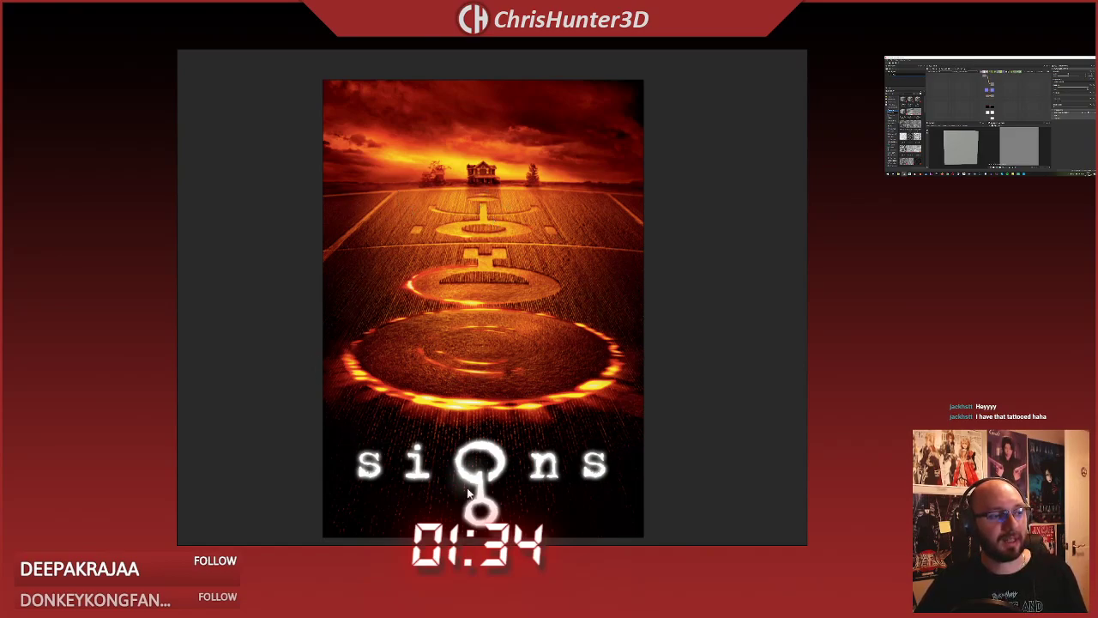
pyautogui.scroll(5, 474, 362)
pyautogui.scroll(-2, 549, 196)
pyautogui.moveTo(548, 195); pyautogui.dragTo(510, 345, button='middle')
pyautogui.scroll(1, 495, 178)
pyautogui.scroll(-2, 496, 178)
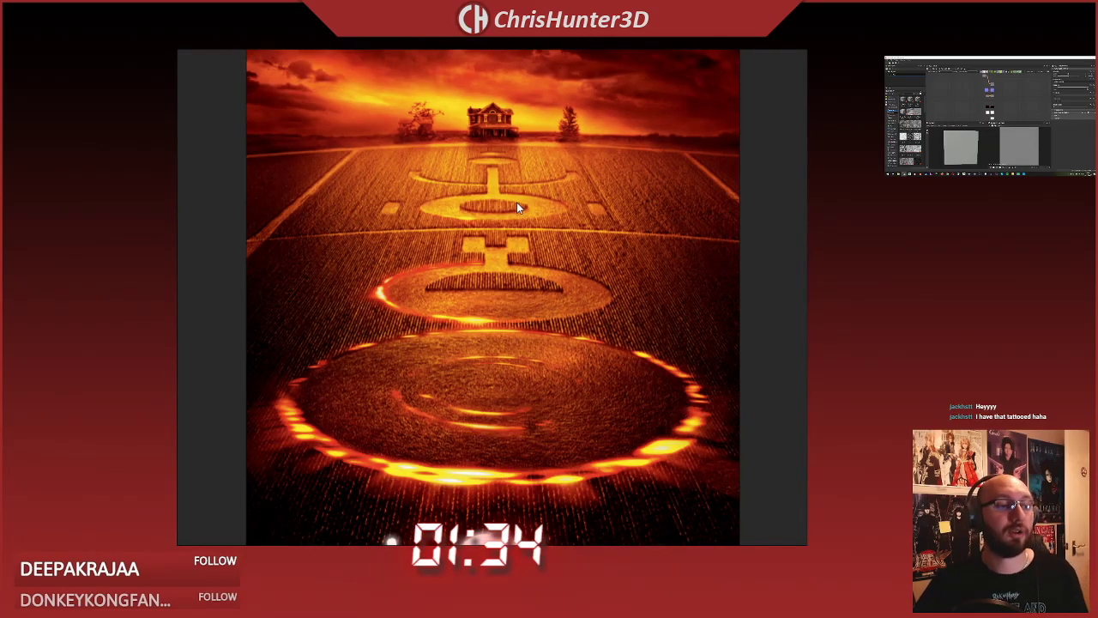
pyautogui.scroll(-1, 458, 212)
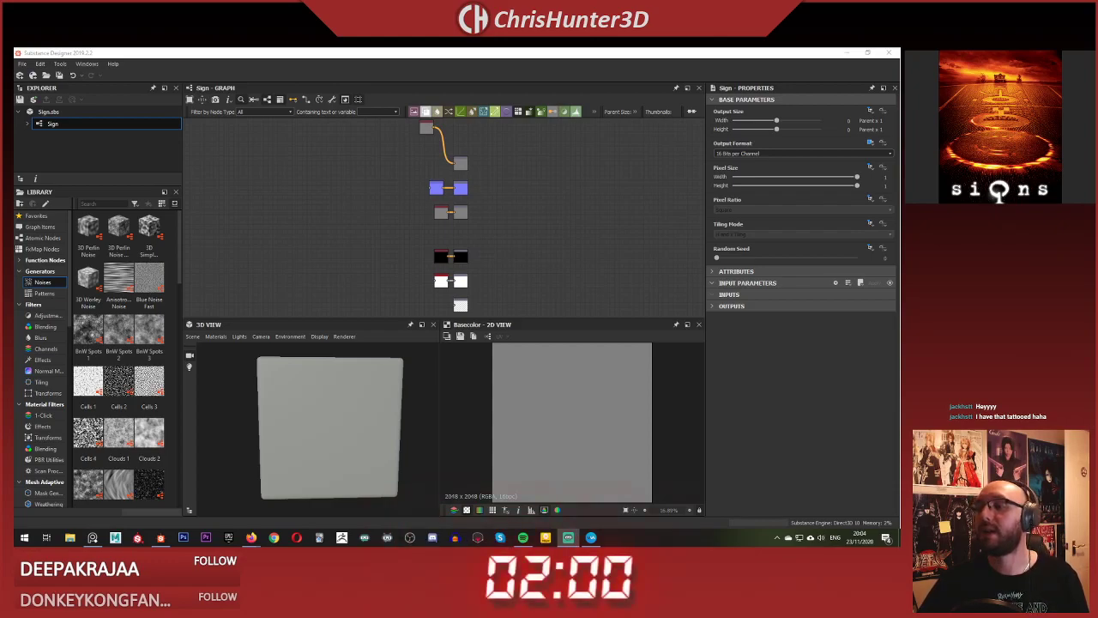
# - Switch to Substance Designer and add a Shape node in an empty area of the Sign graph, away from the output nodes
pyautogui.moveTo(312, 220); pyautogui.dragTo(406, 248, button='middle')
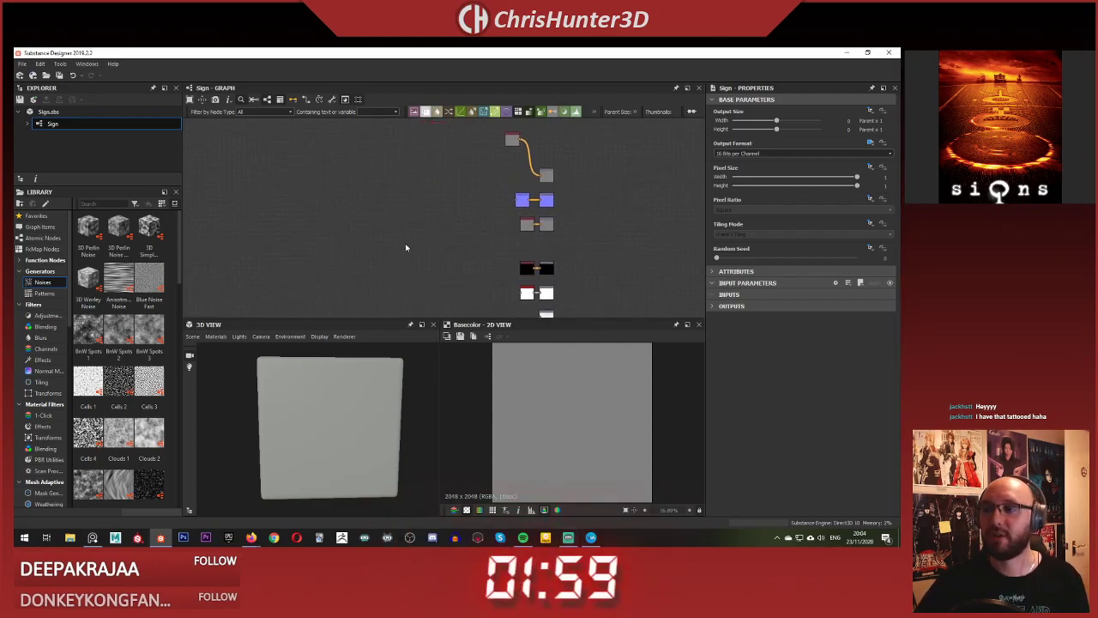
pyautogui.scroll(-3, 388, 206)
pyautogui.scroll(1, 400, 198)
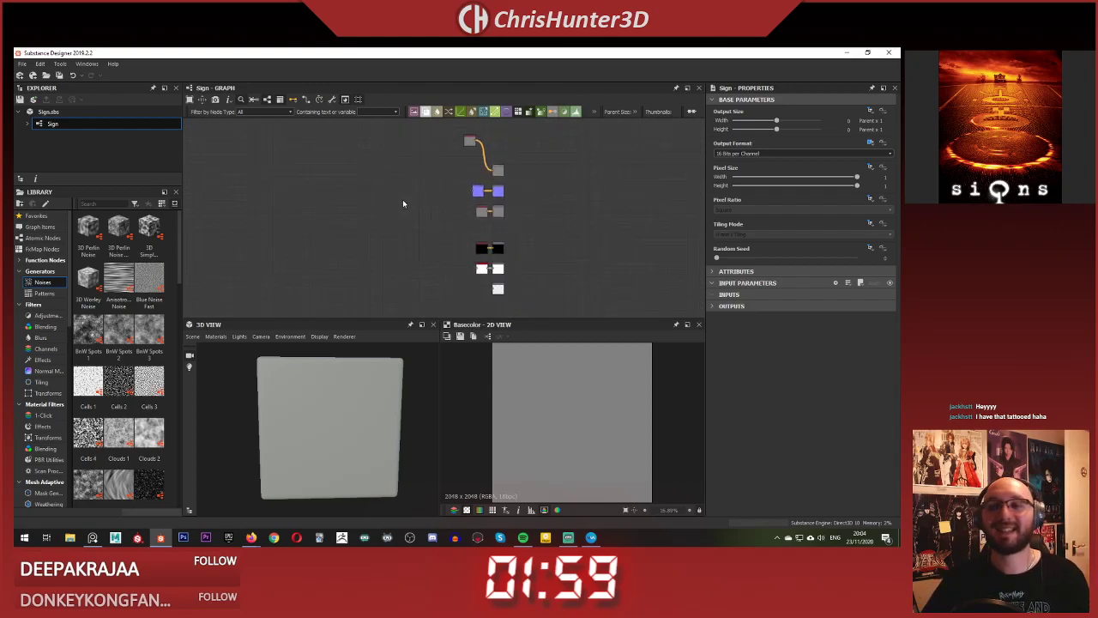
pyautogui.scroll(3, 403, 199)
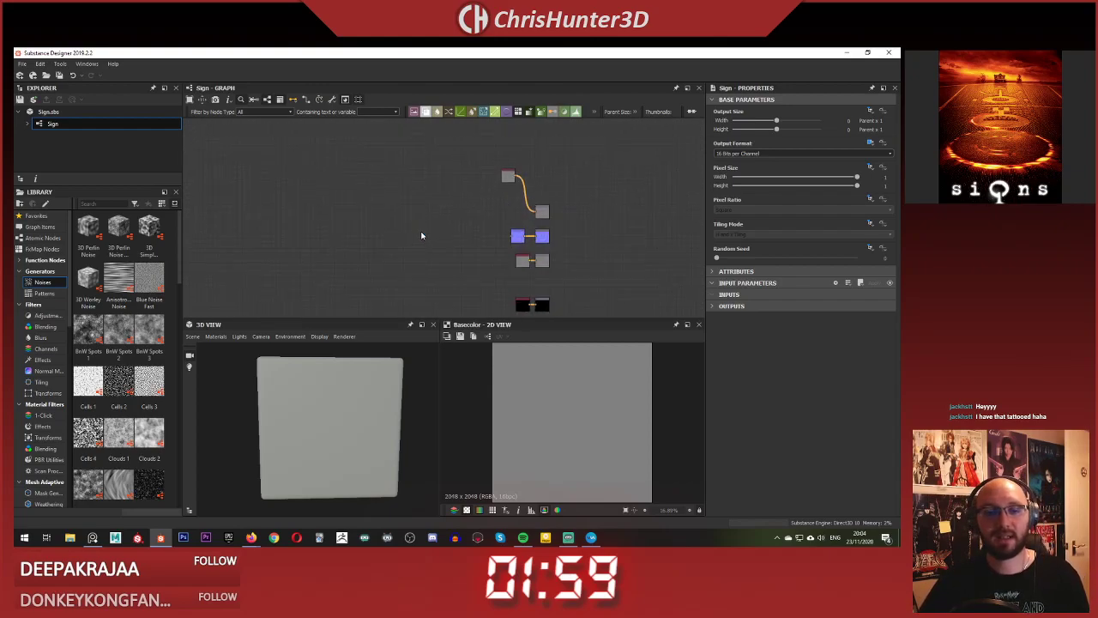
pyautogui.scroll(-2, 403, 198)
pyautogui.moveTo(335, 197); pyautogui.dragTo(472, 199, button='middle')
pyautogui.scroll(3, 472, 199)
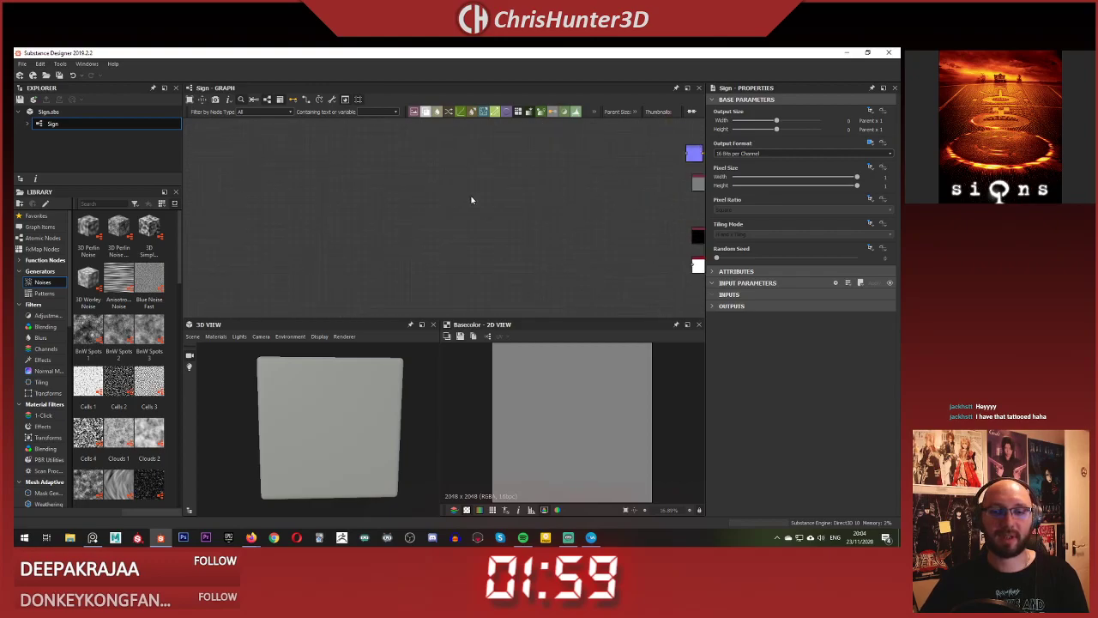
pyautogui.press('space')
pyautogui.write('shape')
pyautogui.press('Return')
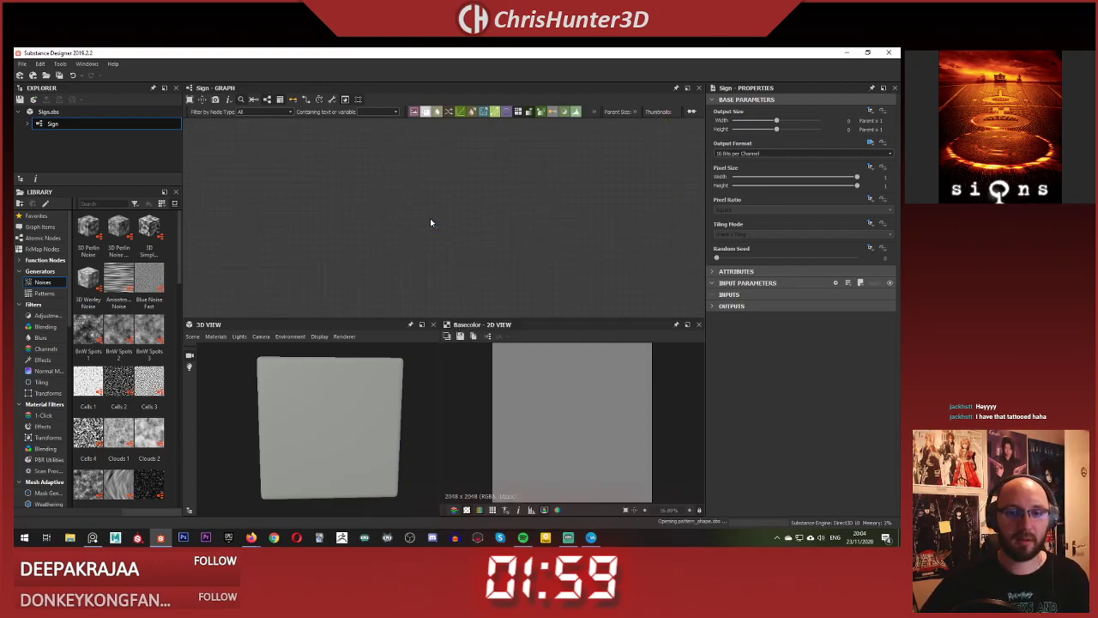
pyautogui.scroll(3, 422, 225)
pyautogui.moveTo(441, 225); pyautogui.dragTo(407, 210, button='middle')
pyautogui.hotkey('alt', 'Tab')
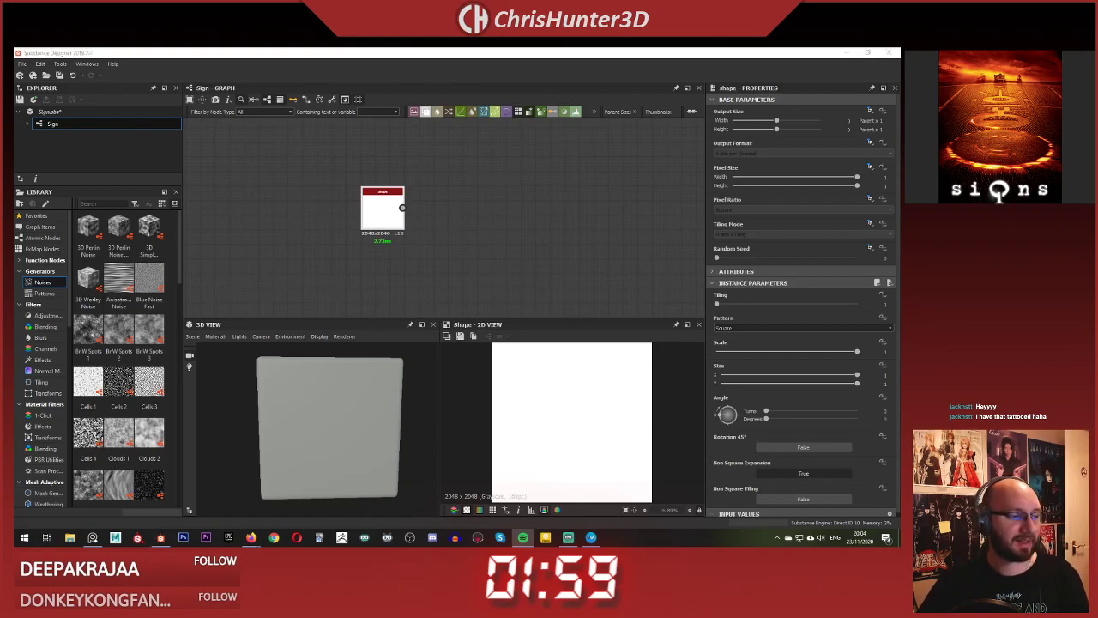
pyautogui.hotkey('alt', 'Tab')
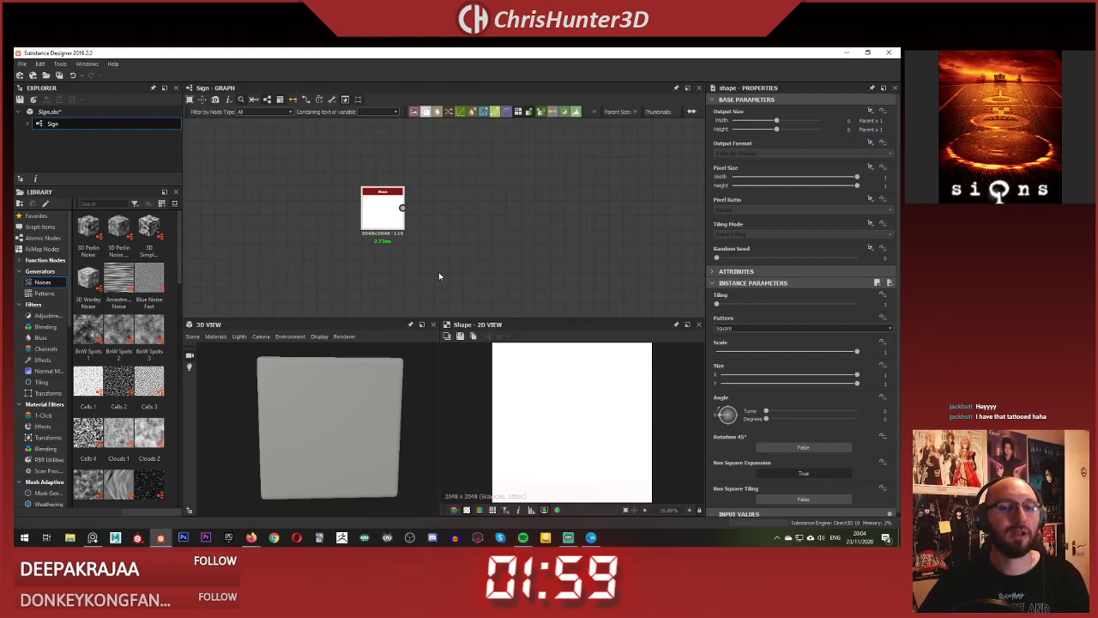
# - Set the Shape node's pattern to Disc and reposition the node in the graph
pyautogui.scroll(2, 371, 273)
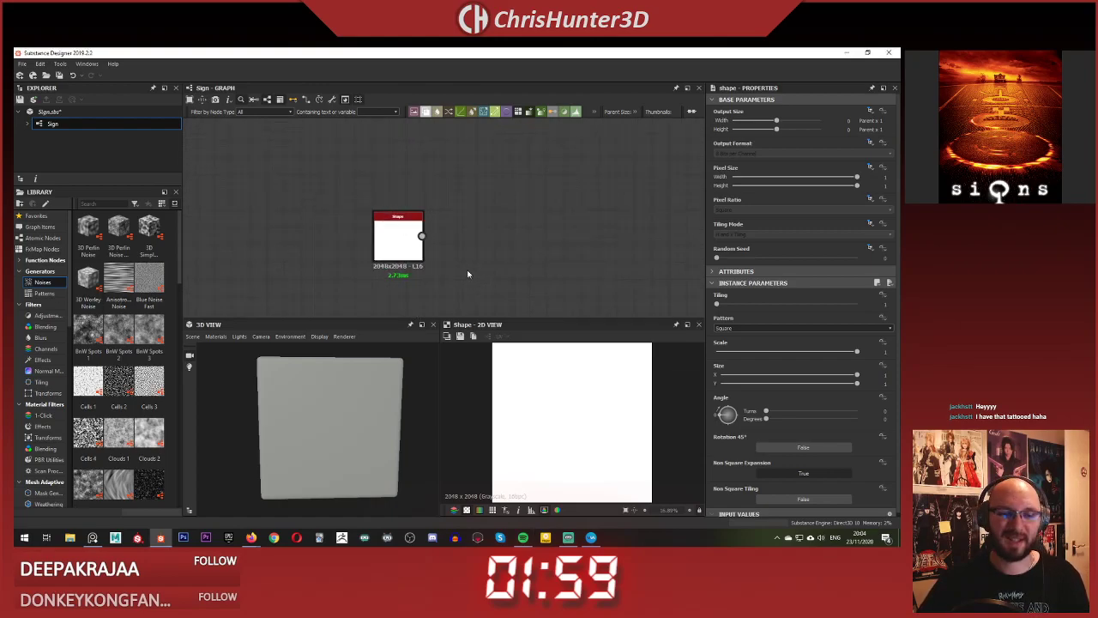
pyautogui.click(753, 328)
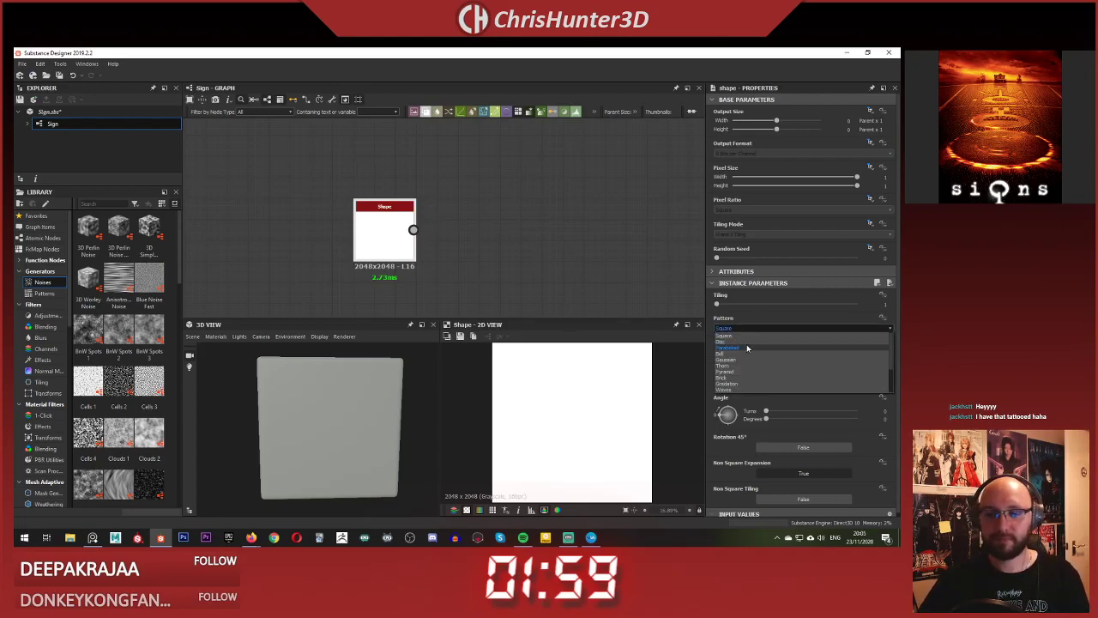
pyautogui.click(746, 347)
pyautogui.click(754, 328)
pyautogui.click(729, 342)
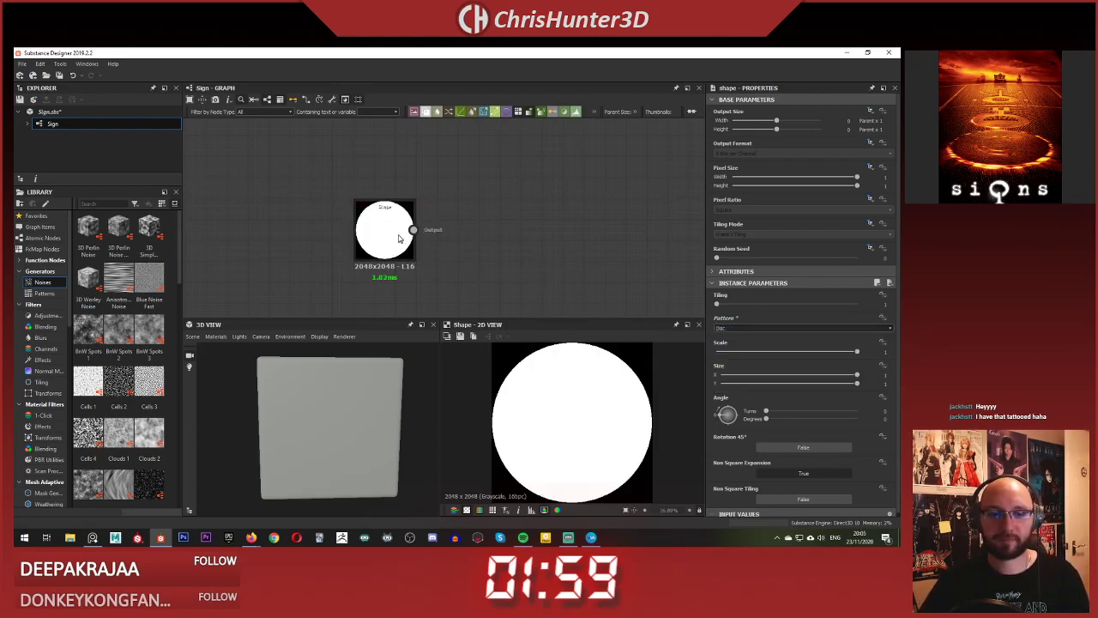
pyautogui.moveTo(399, 238); pyautogui.dragTo(357, 226)
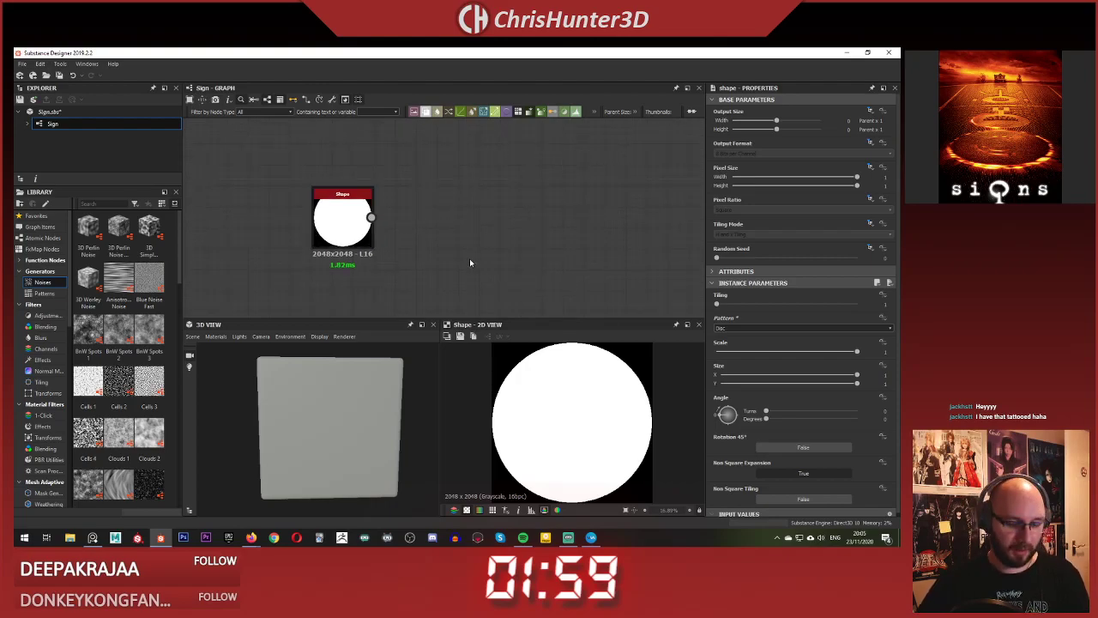
pyautogui.moveTo(313, 259); pyautogui.dragTo(324, 227)
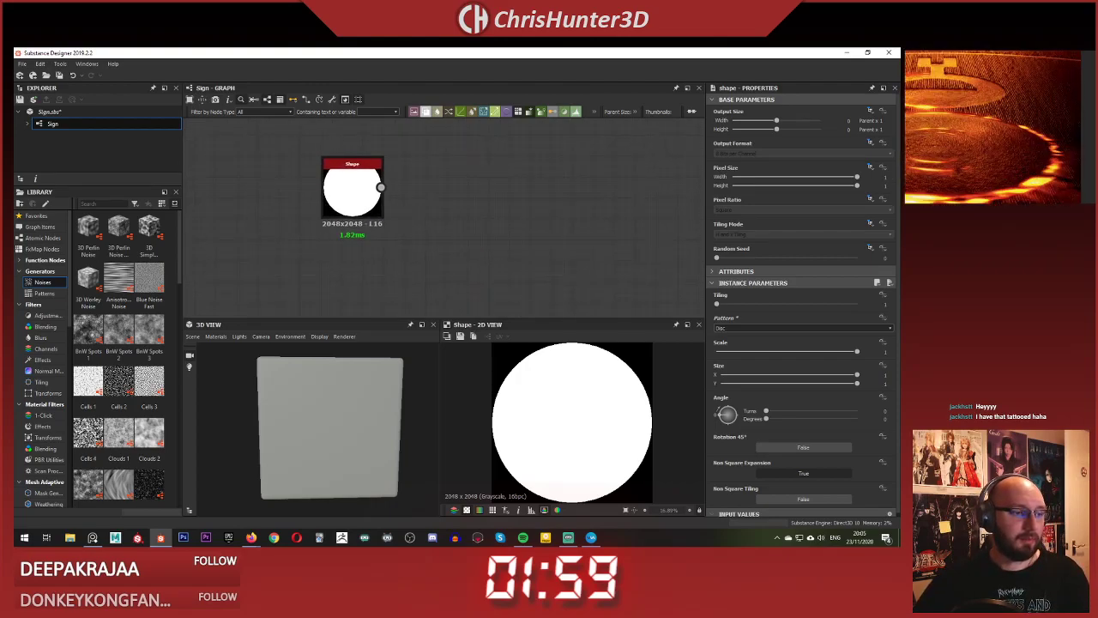
# - Add an Anisotropic Noise node and place it directly below the Shape node
pyautogui.scroll(-1, 500, 198)
pyautogui.moveTo(385, 241); pyautogui.dragTo(416, 210, button='middle')
pyautogui.scroll(-1, 402, 211)
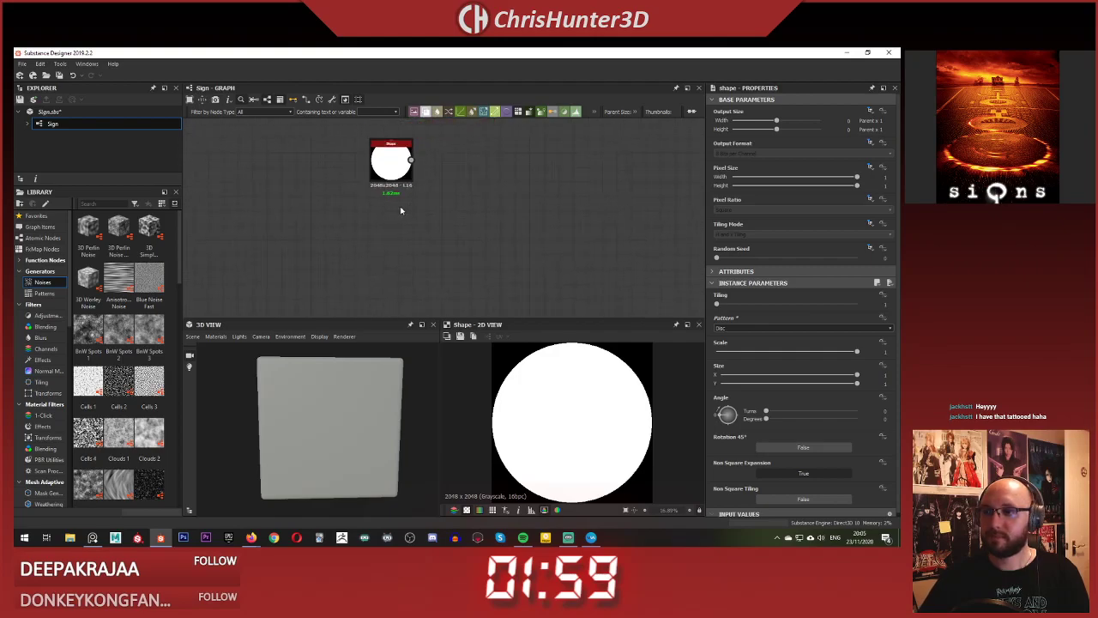
pyautogui.scroll(1, 395, 214)
pyautogui.scroll(2, 349, 224)
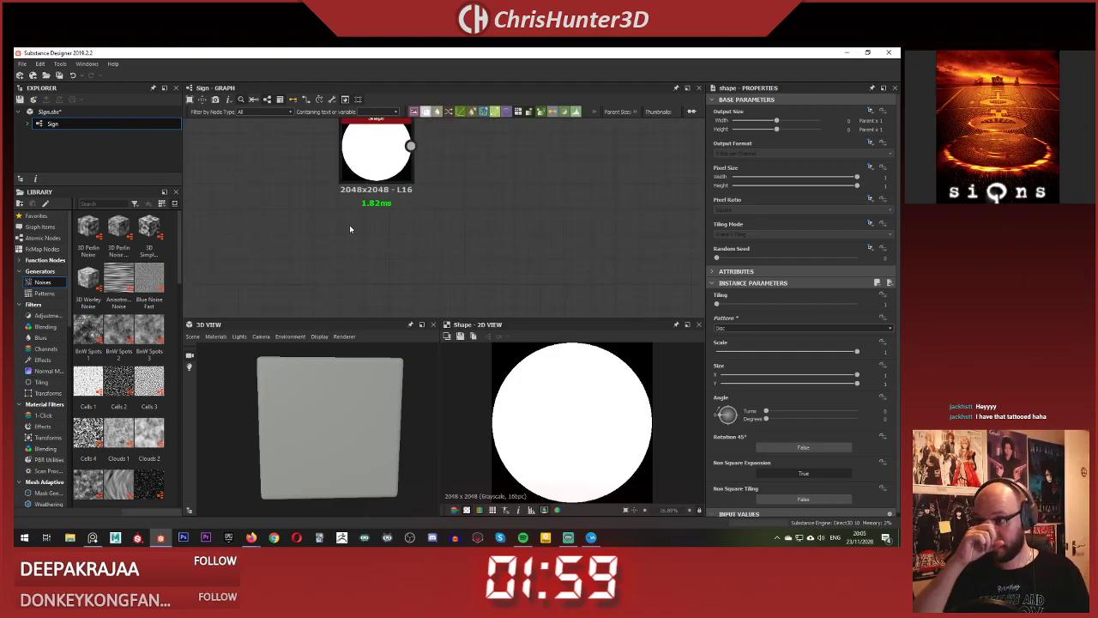
pyautogui.press('space')
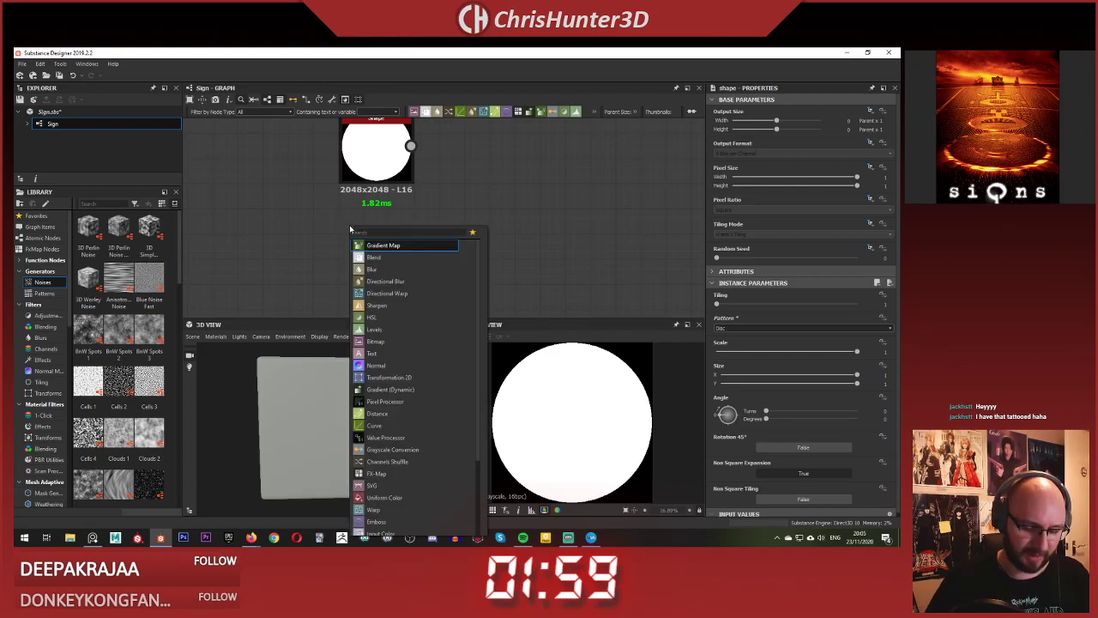
pyautogui.write('ani')
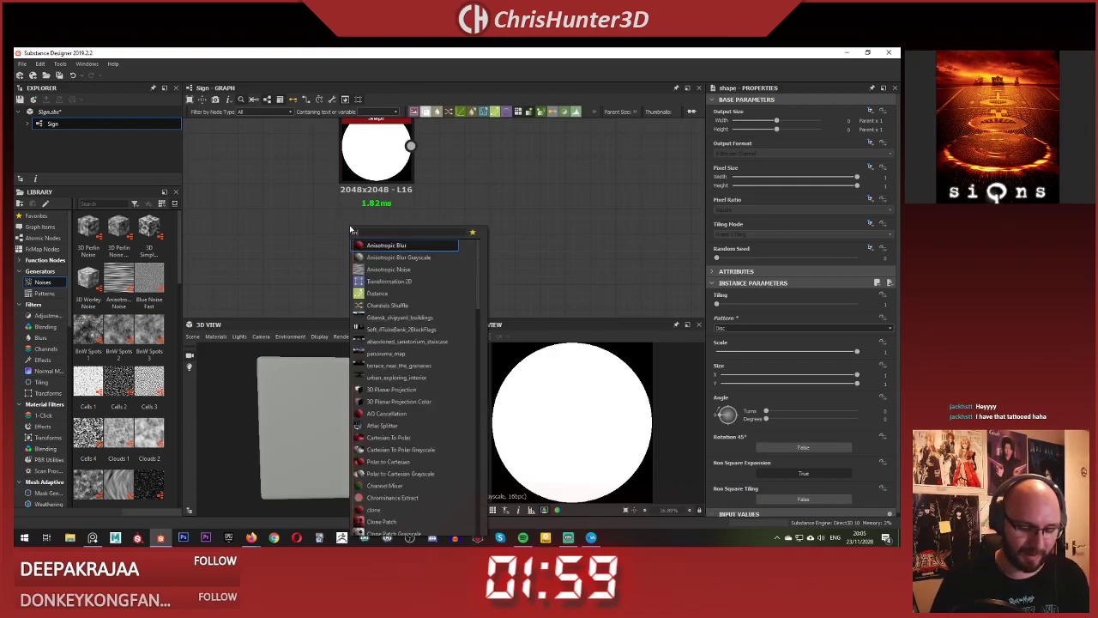
pyautogui.press('Down')
pyautogui.press('Down')
pyautogui.press('Return')
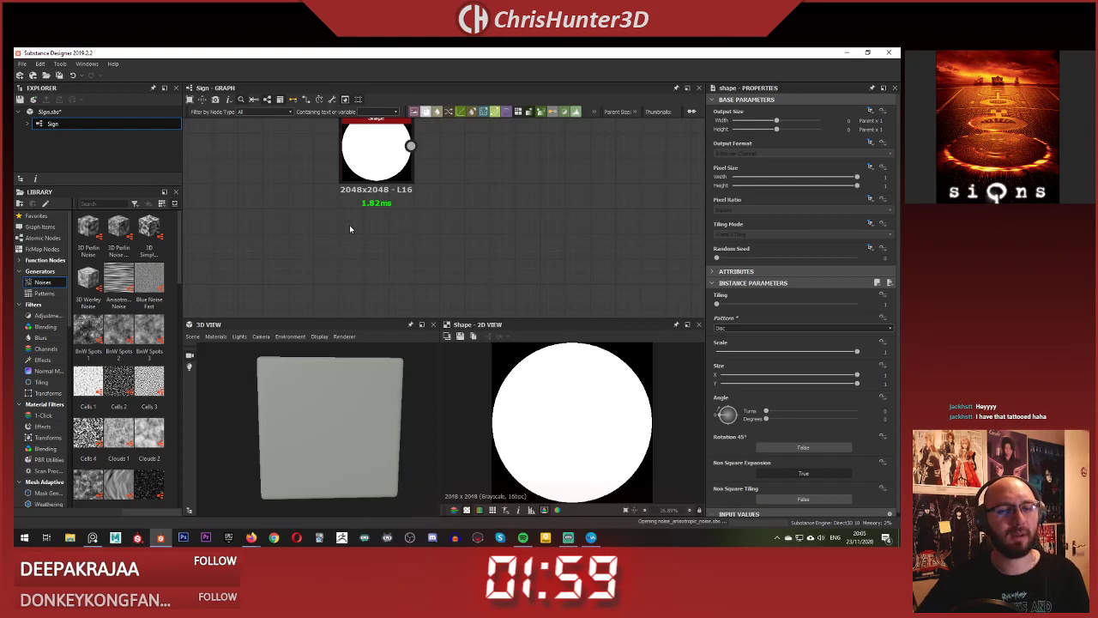
pyautogui.moveTo(359, 217); pyautogui.dragTo(383, 242)
pyautogui.moveTo(383, 243); pyautogui.dragTo(358, 239, button='middle')
pyautogui.scroll(-1, 599, 416)
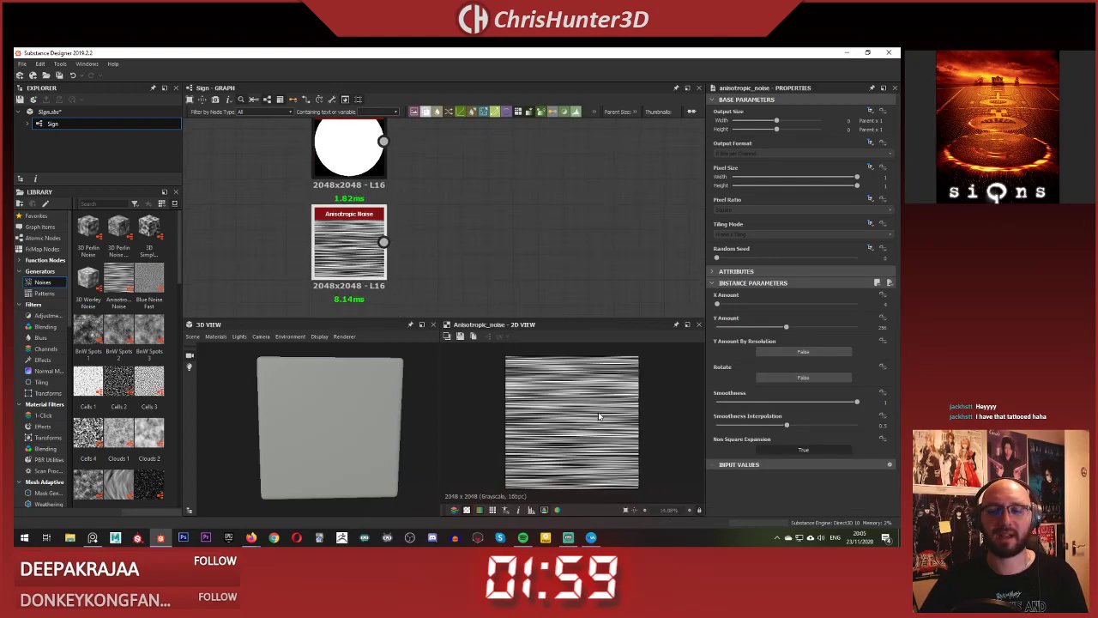
# - Set the Anisotropic Noise node's X Amount to about 63 and check the noise pattern up close
pyautogui.moveTo(716, 304); pyautogui.dragTo(734, 303)
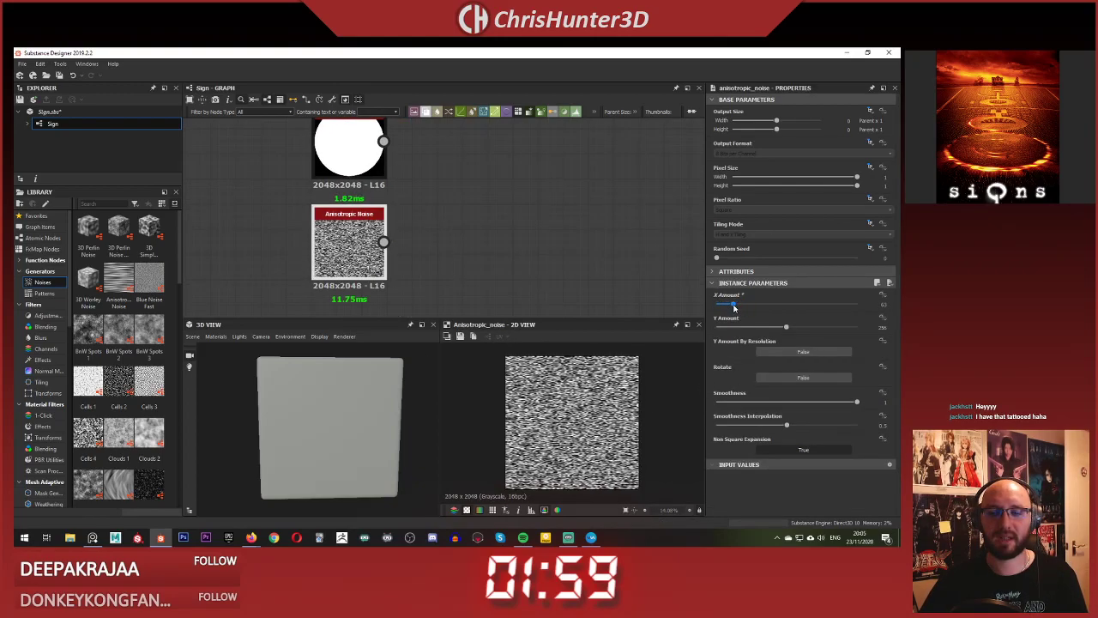
pyautogui.scroll(2, 596, 409)
pyautogui.scroll(-2, 596, 408)
# - Add a Cartesian To Polar Grayscale node and feed the Anisotropic Noise output into it
pyautogui.scroll(-2, 515, 230)
pyautogui.press('space')
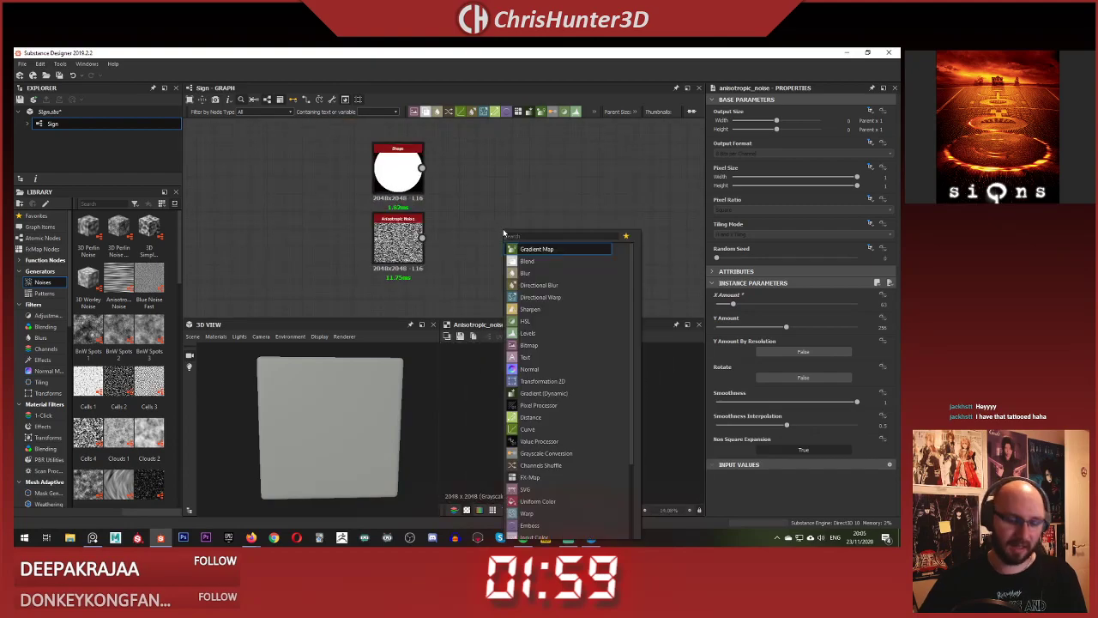
pyautogui.write('polar')
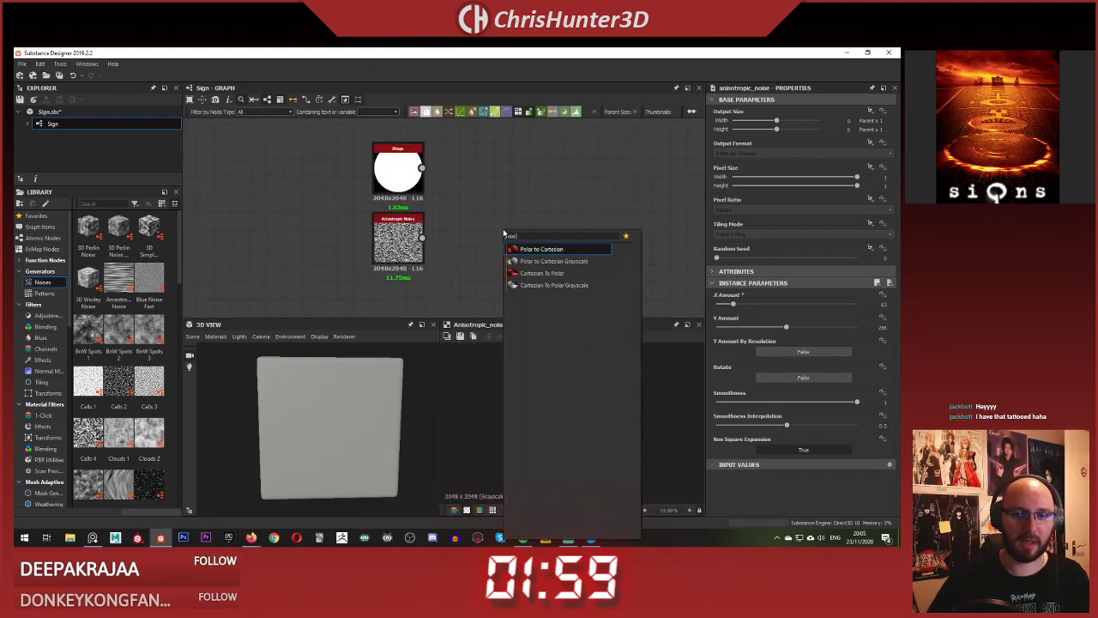
pyautogui.click(565, 287)
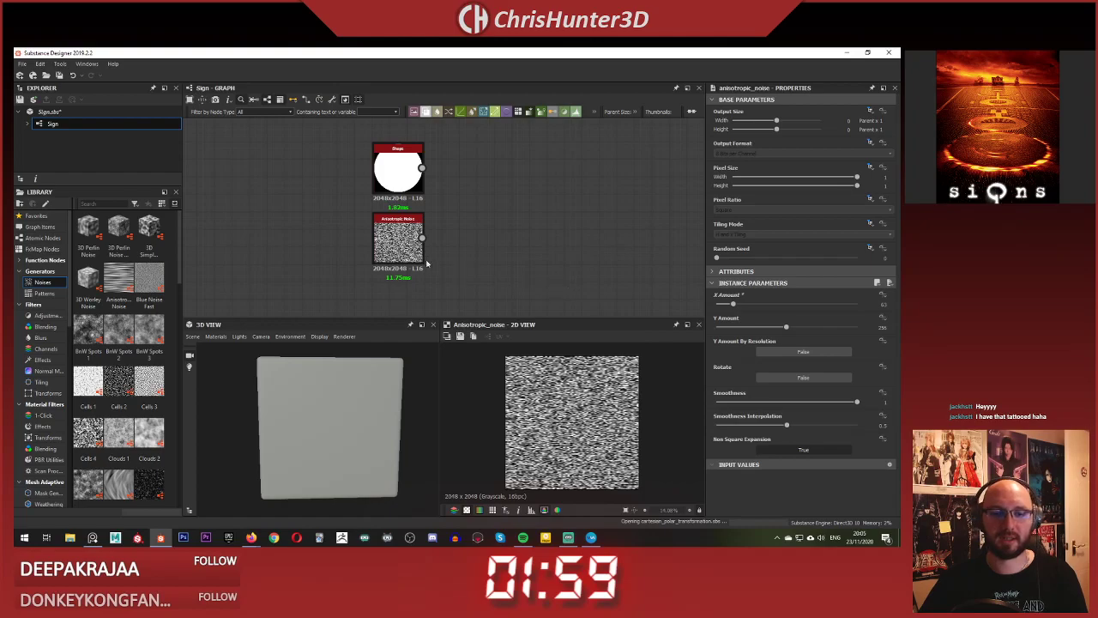
pyautogui.moveTo(422, 238); pyautogui.dragTo(485, 242)
pyautogui.scroll(3, 598, 400)
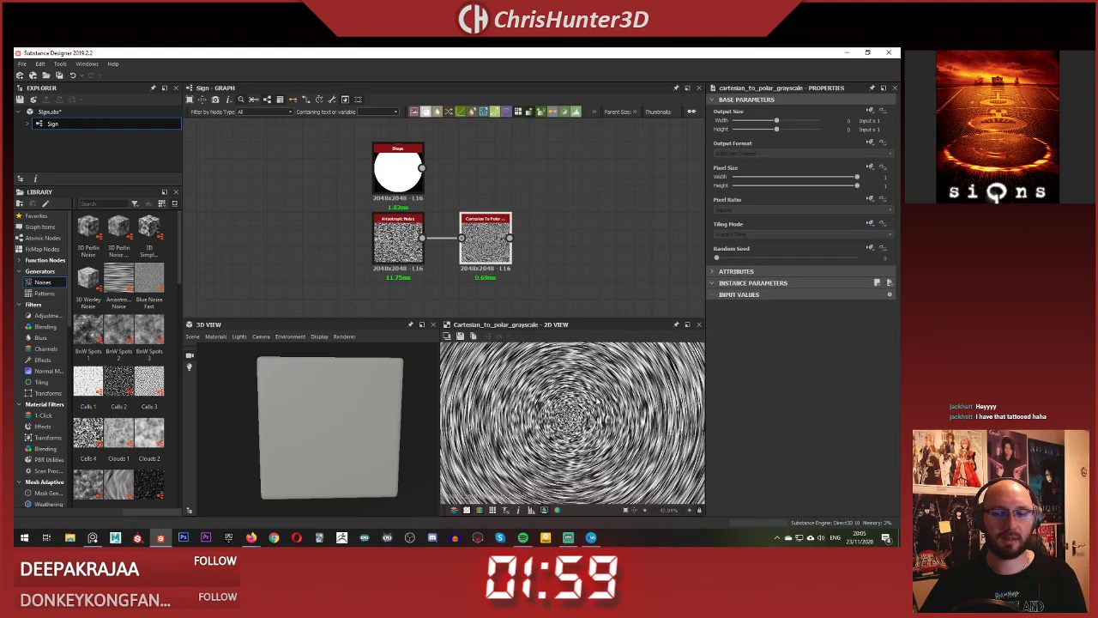
# - Set the Anisotropic Noise node's X Amount to about 160 for a finer circular pattern and check the polar result
pyautogui.scroll(5, 995, 128)
pyautogui.scroll(-4, 995, 129)
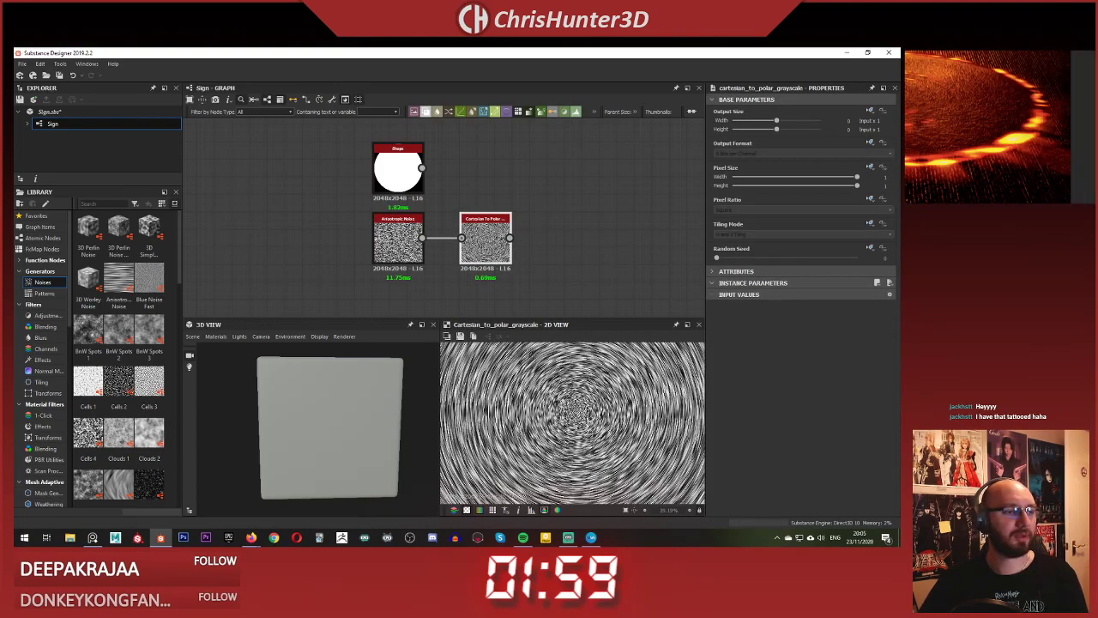
pyautogui.moveTo(1012, 129); pyautogui.dragTo(982, 133, button='middle')
pyautogui.scroll(4, 1025, 136)
pyautogui.scroll(3, 554, 428)
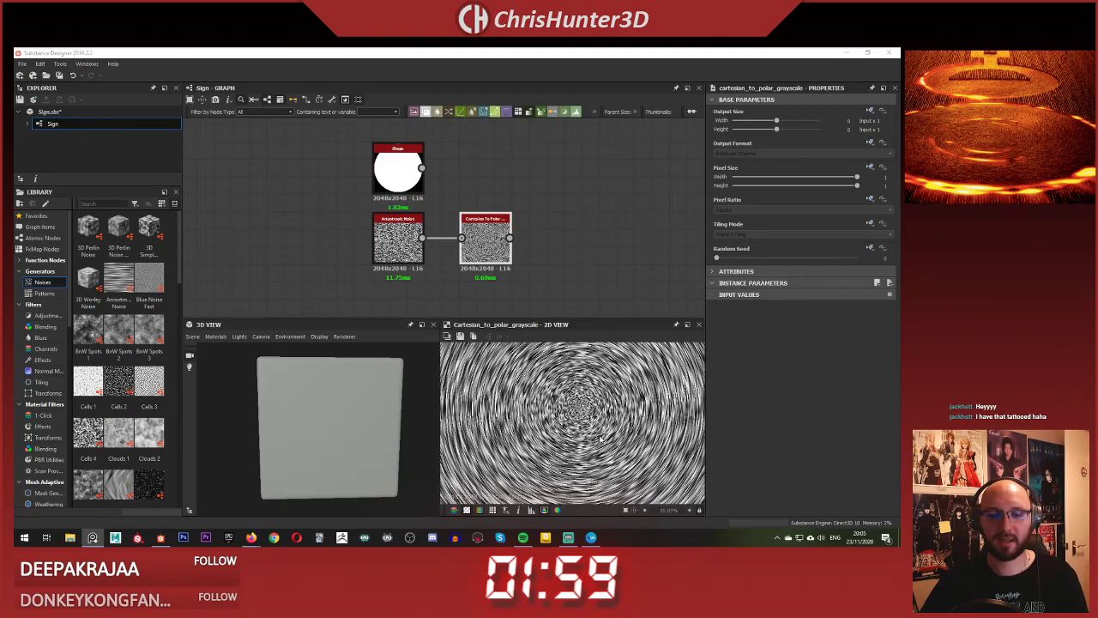
pyautogui.click(393, 232)
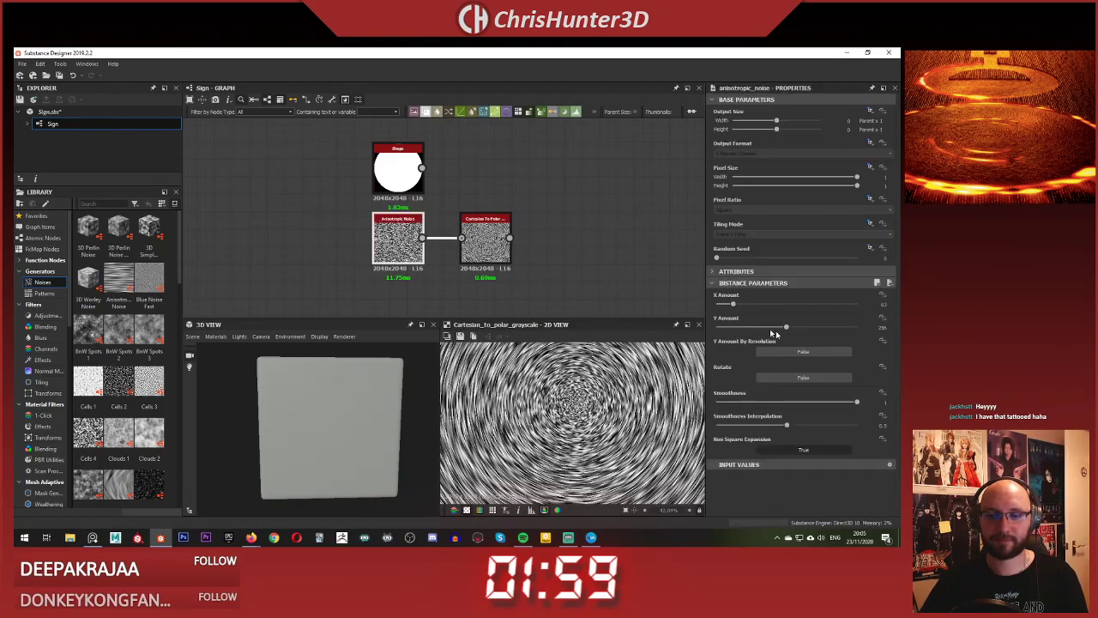
pyautogui.moveTo(736, 305); pyautogui.dragTo(761, 307)
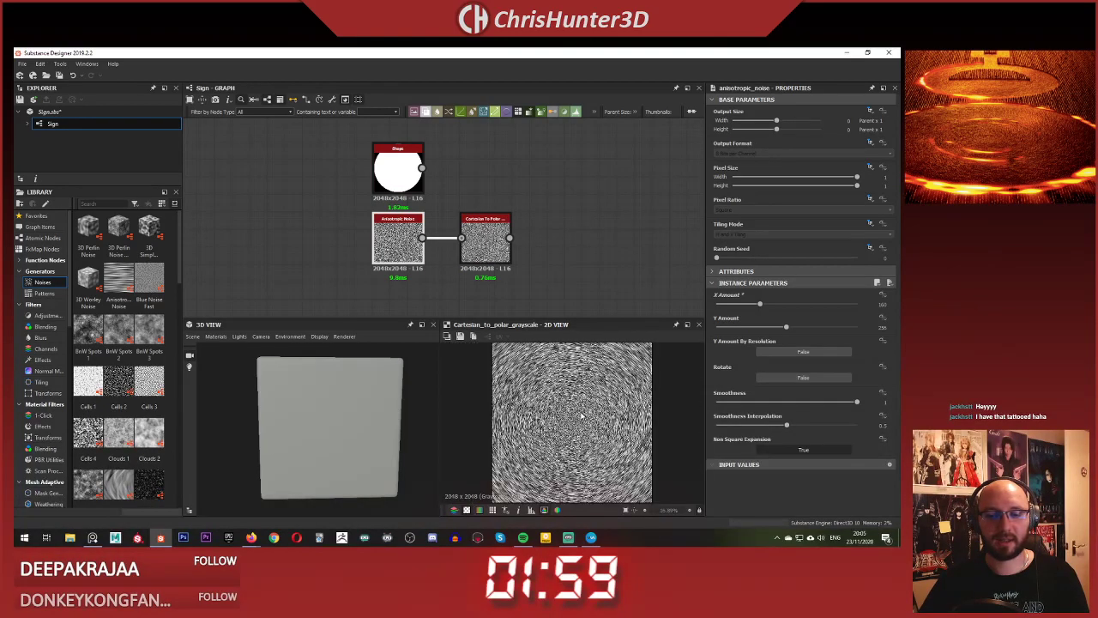
pyautogui.scroll(-10, 553, 395)
pyautogui.scroll(3, 552, 394)
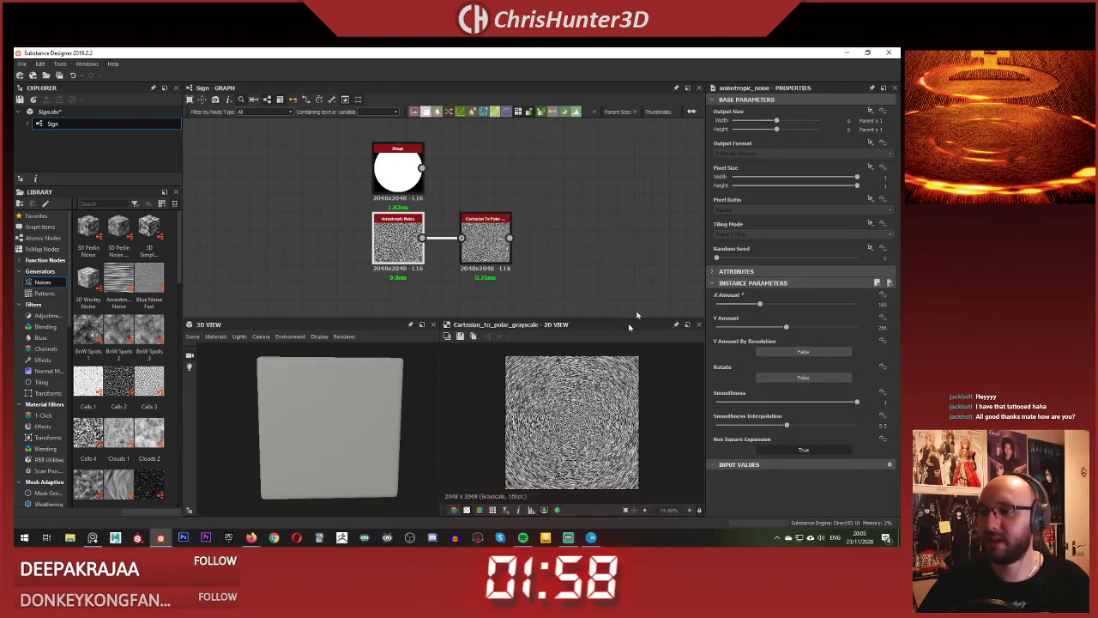
# - Add a Blend node with the Cartesian To Polar Grayscale output as Background and the Shape disc as Foreground
pyautogui.moveTo(557, 183); pyautogui.dragTo(412, 202, button='middle')
pyautogui.scroll(-3, 560, 180)
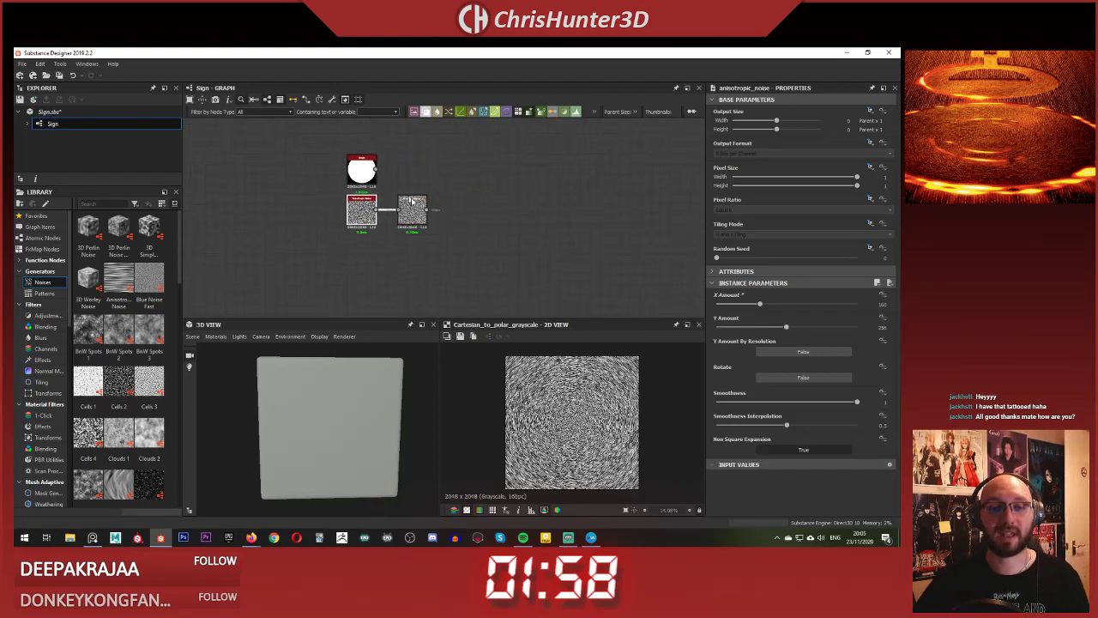
pyautogui.scroll(2, 415, 202)
pyautogui.moveTo(500, 197); pyautogui.dragTo(495, 215, button='middle')
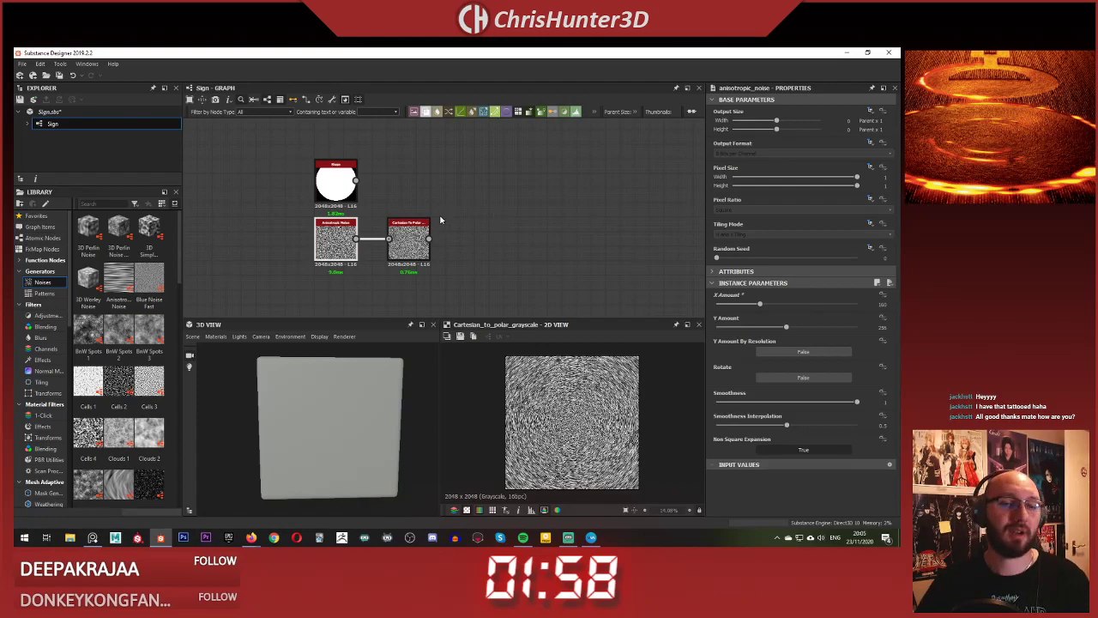
pyautogui.scroll(2, 497, 209)
pyautogui.press('space')
pyautogui.write('blend')
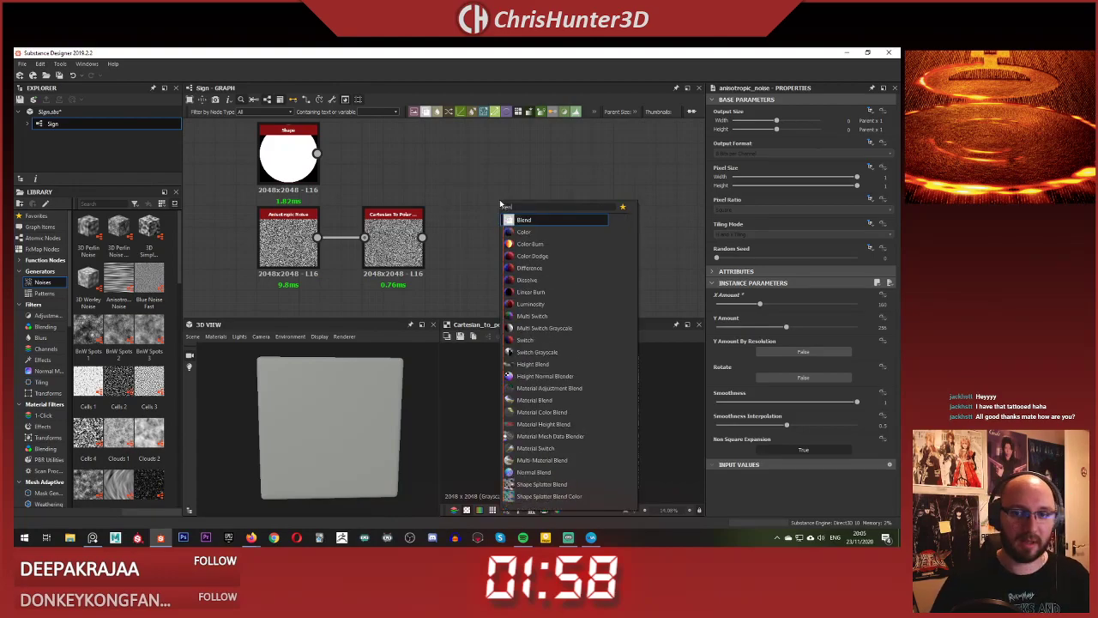
pyautogui.press('Return')
pyautogui.moveTo(502, 211); pyautogui.dragTo(502, 188)
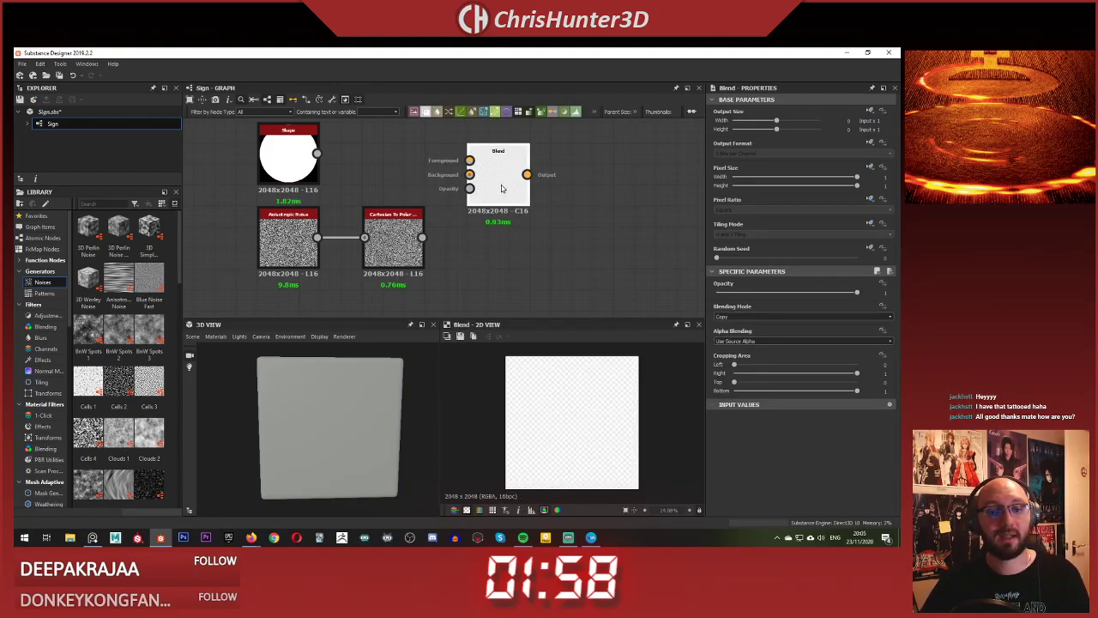
pyautogui.moveTo(417, 174); pyautogui.dragTo(429, 205, button='middle')
pyautogui.moveTo(435, 269); pyautogui.dragTo(482, 206)
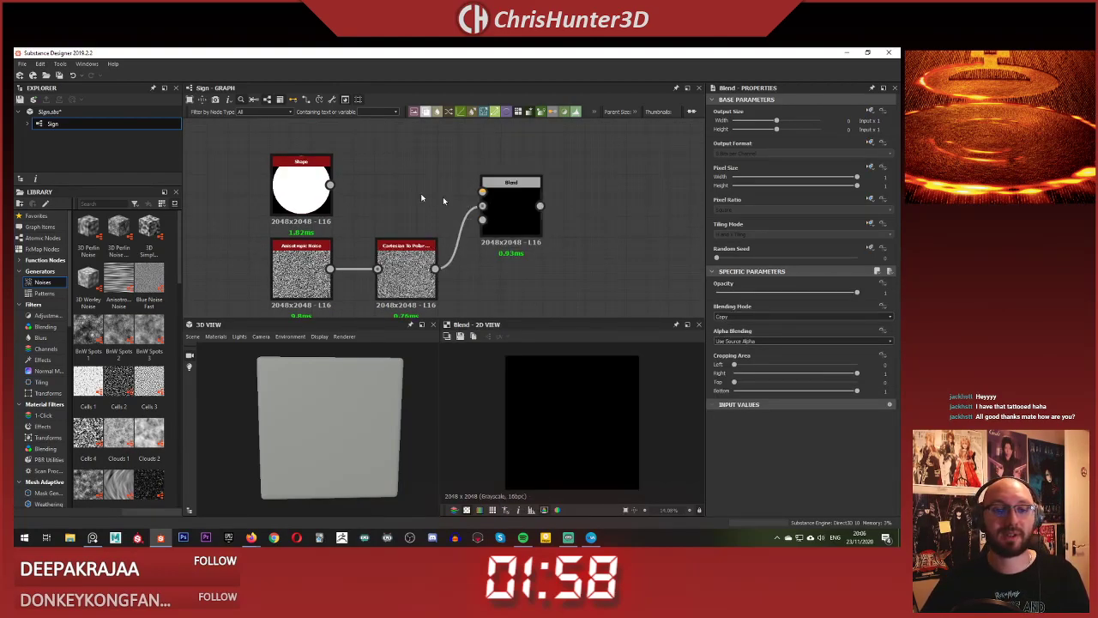
pyautogui.moveTo(331, 185); pyautogui.dragTo(482, 192)
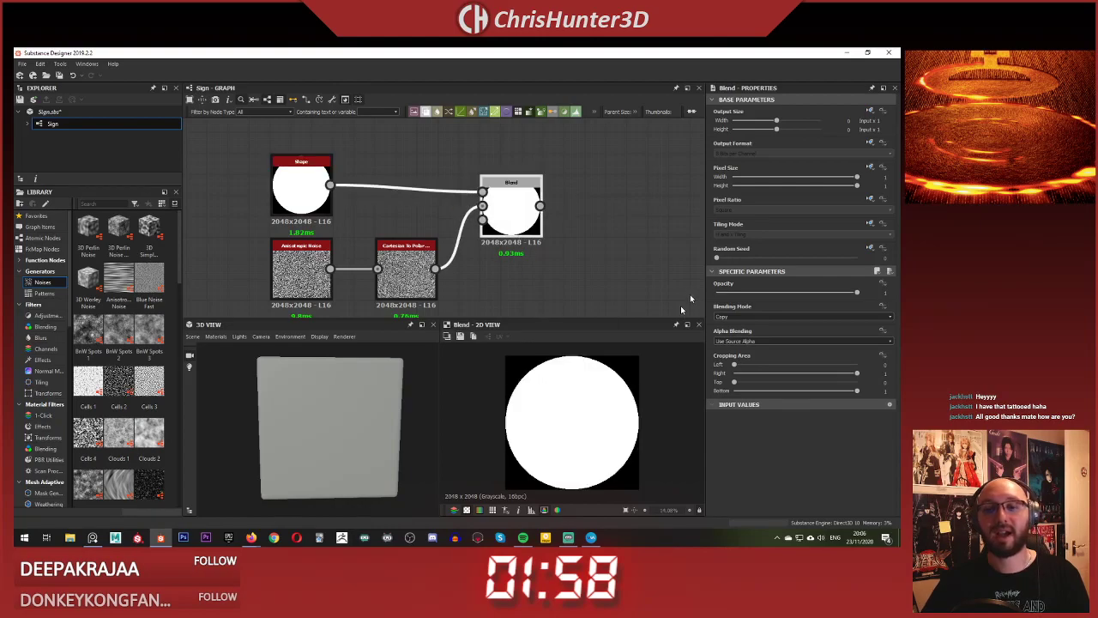
# - Try the Subtract blending mode on the Blend node, and set it to Multiply instead
pyautogui.click(833, 317)
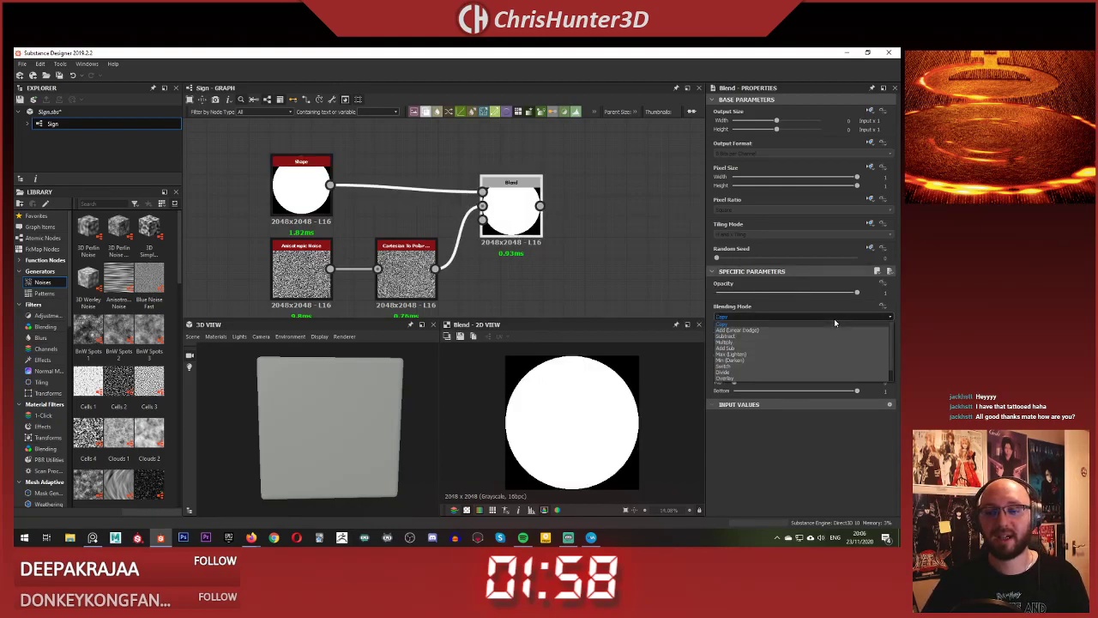
pyautogui.click(823, 336)
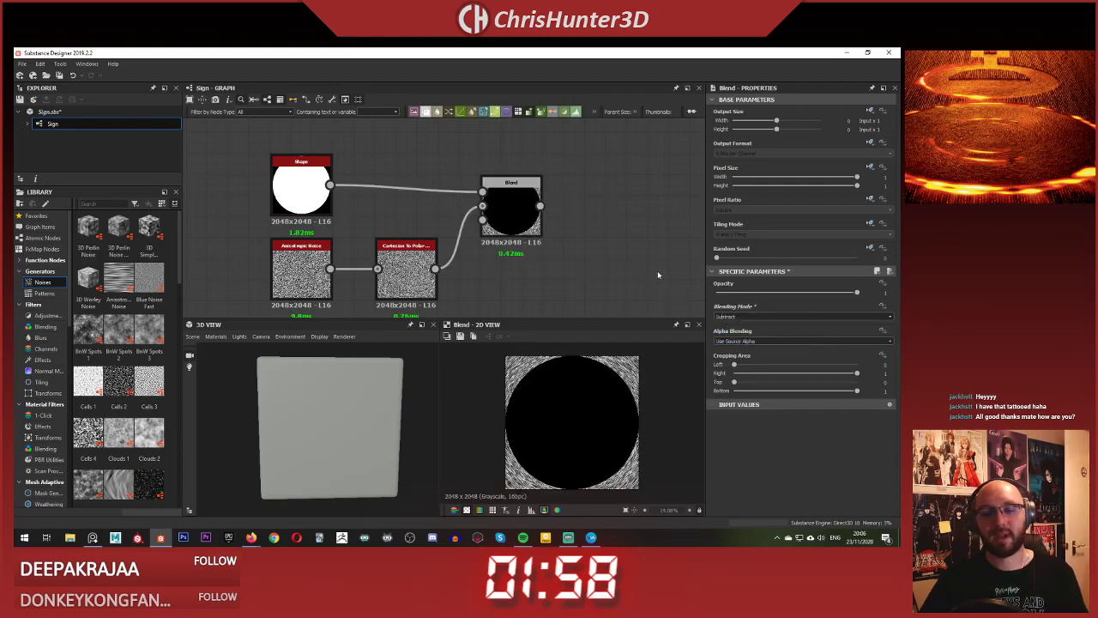
pyautogui.click(755, 316)
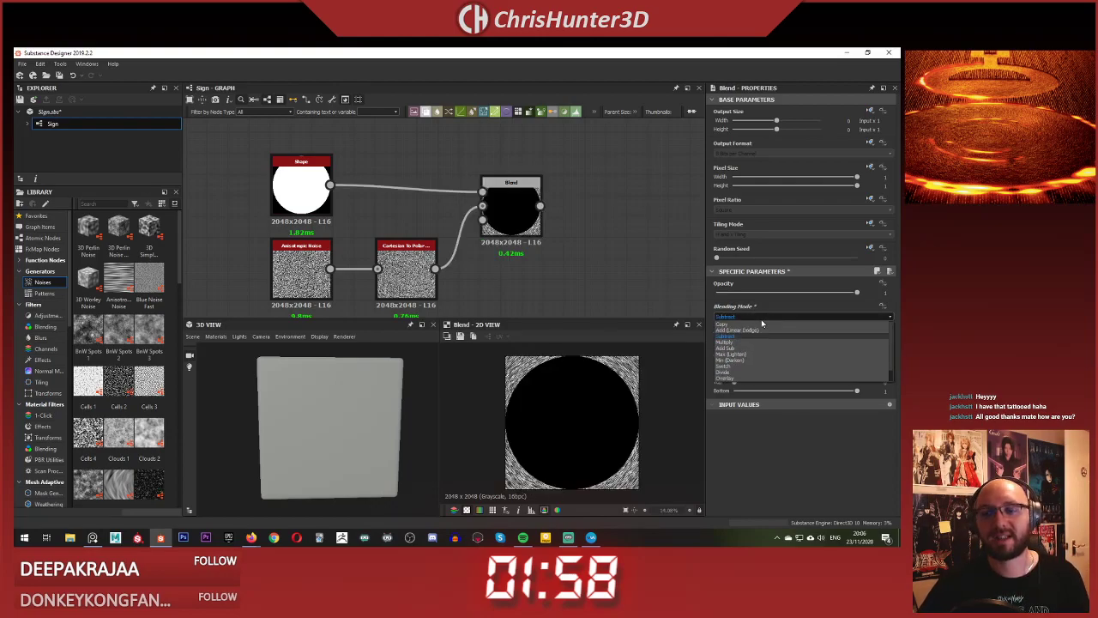
pyautogui.click(765, 343)
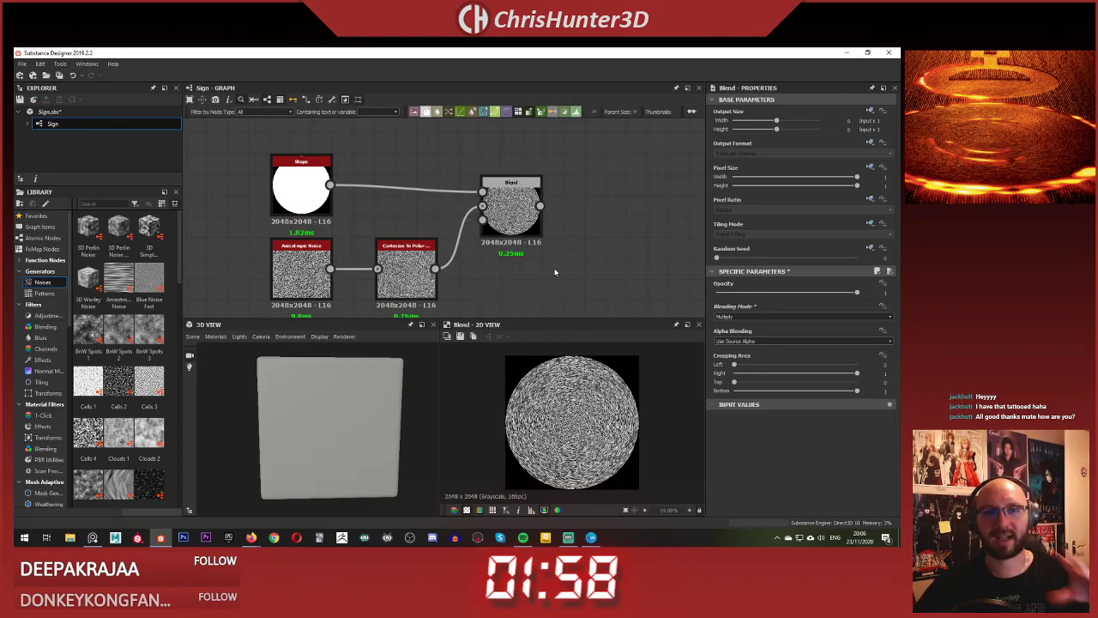
# - Tidy the graph by placing the Shape node above the Cartesian To Polar Grayscale node and the Blend node close beside both
pyautogui.moveTo(511, 201); pyautogui.dragTo(490, 223)
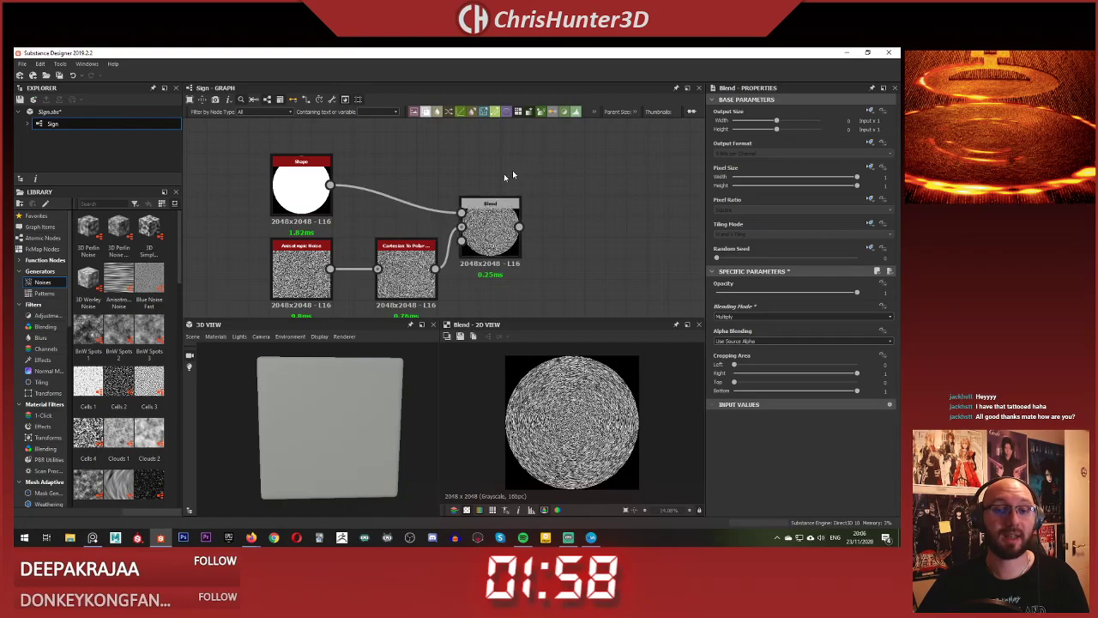
pyautogui.moveTo(301, 186); pyautogui.dragTo(405, 186)
pyautogui.moveTo(491, 227); pyautogui.dragTo(490, 206)
pyautogui.moveTo(544, 174); pyautogui.dragTo(592, 158, button='middle')
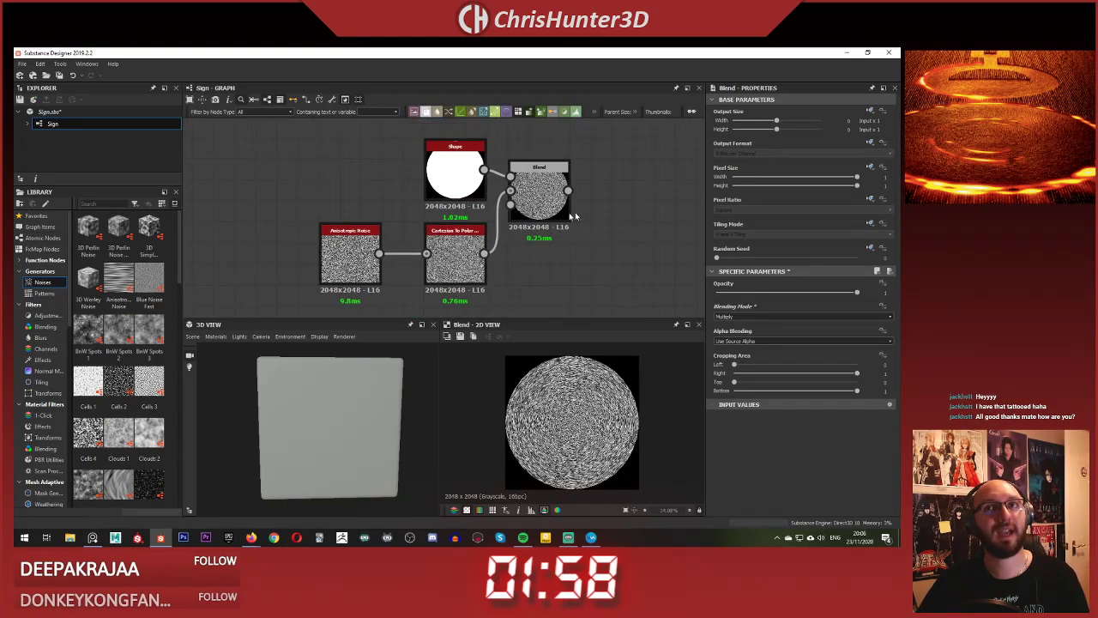
pyautogui.moveTo(527, 186); pyautogui.dragTo(527, 208)
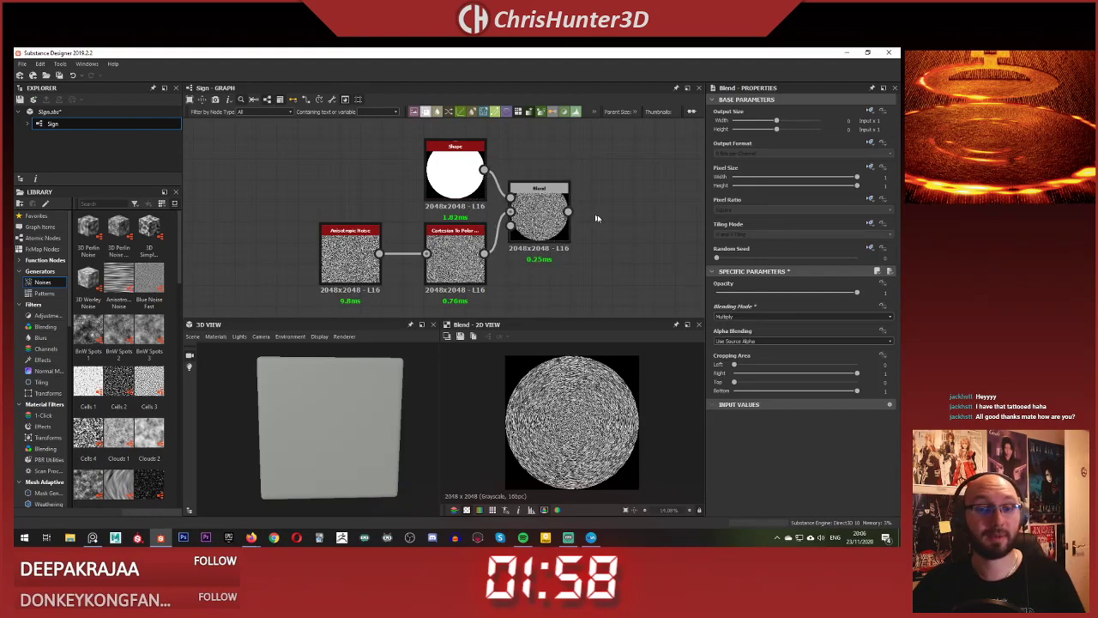
pyautogui.scroll(-2, 592, 208)
pyautogui.moveTo(590, 204); pyautogui.dragTo(537, 162, button='middle')
pyautogui.scroll(2, 568, 198)
pyautogui.scroll(-1, 520, 212)
pyautogui.scroll(1, 537, 163)
pyautogui.moveTo(526, 197); pyautogui.dragTo(507, 237, button='middle')
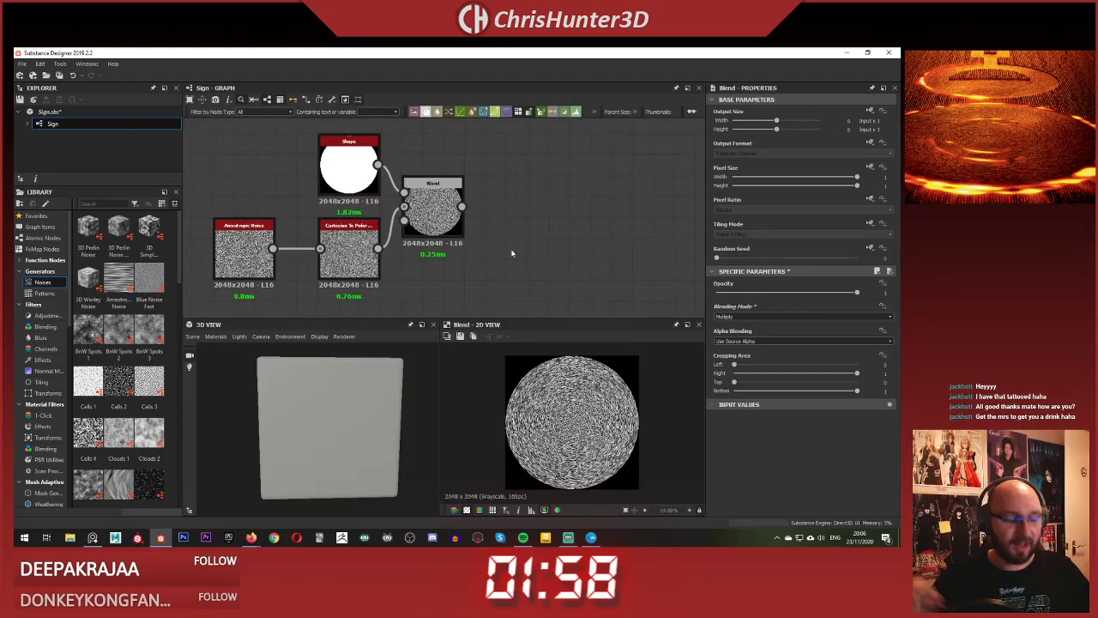
pyautogui.scroll(-2, 519, 225)
pyautogui.moveTo(513, 225); pyautogui.dragTo(426, 216, button='middle')
pyautogui.scroll(5, 566, 405)
pyautogui.scroll(-3, 582, 396)
pyautogui.moveTo(480, 260); pyautogui.dragTo(542, 255, button='middle')
pyautogui.scroll(-2, 530, 236)
pyautogui.scroll(2, 526, 230)
pyautogui.moveTo(504, 203); pyautogui.dragTo(417, 249, button='middle')
pyautogui.scroll(-1, 558, 223)
pyautogui.scroll(1, 524, 212)
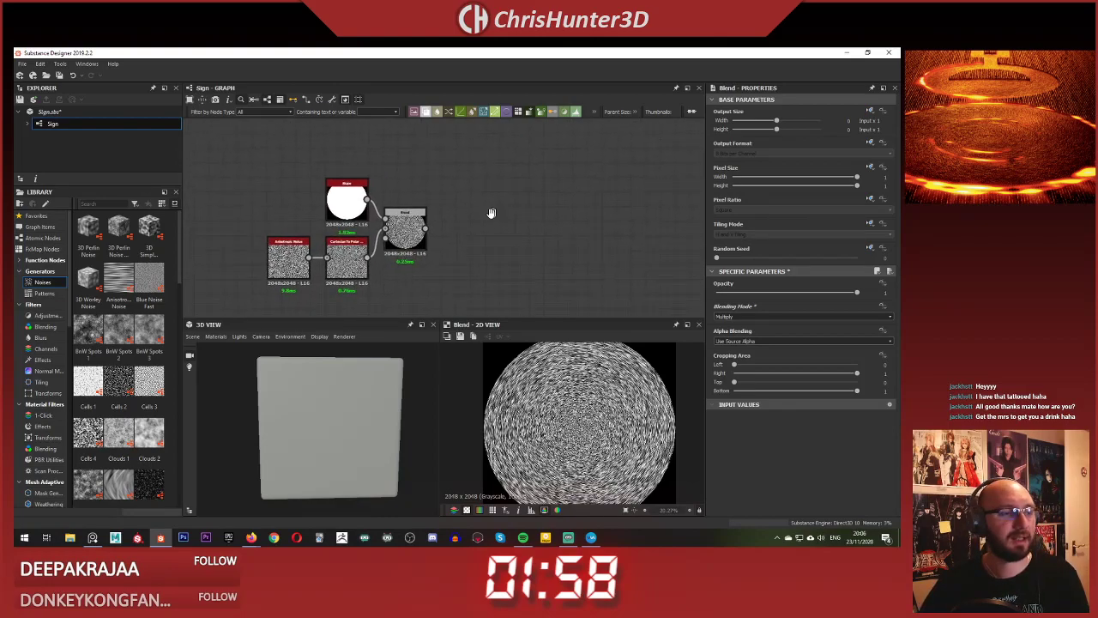
pyautogui.moveTo(490, 213); pyautogui.dragTo(457, 225, button='middle')
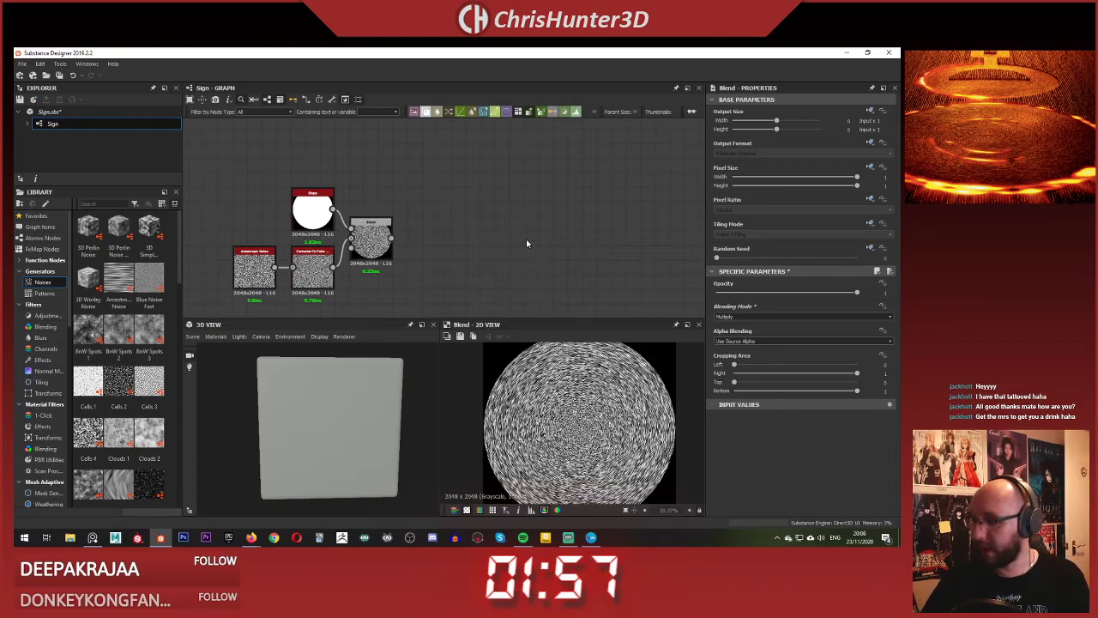
pyautogui.moveTo(480, 220); pyautogui.dragTo(521, 193, button='middle')
pyautogui.scroll(-3, 583, 411)
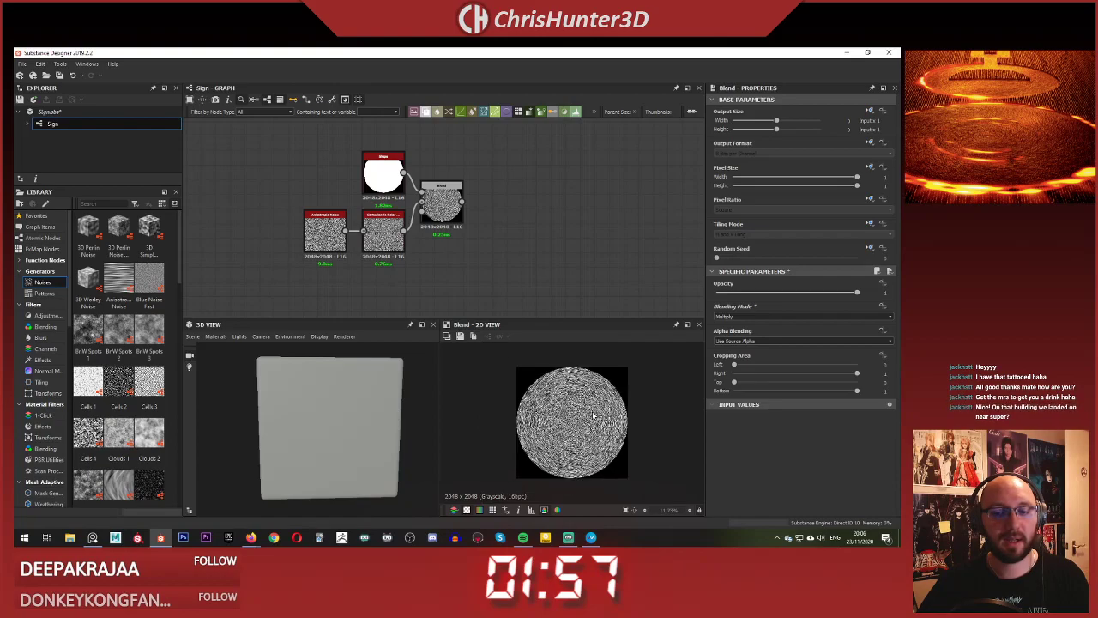
pyautogui.scroll(2, 591, 414)
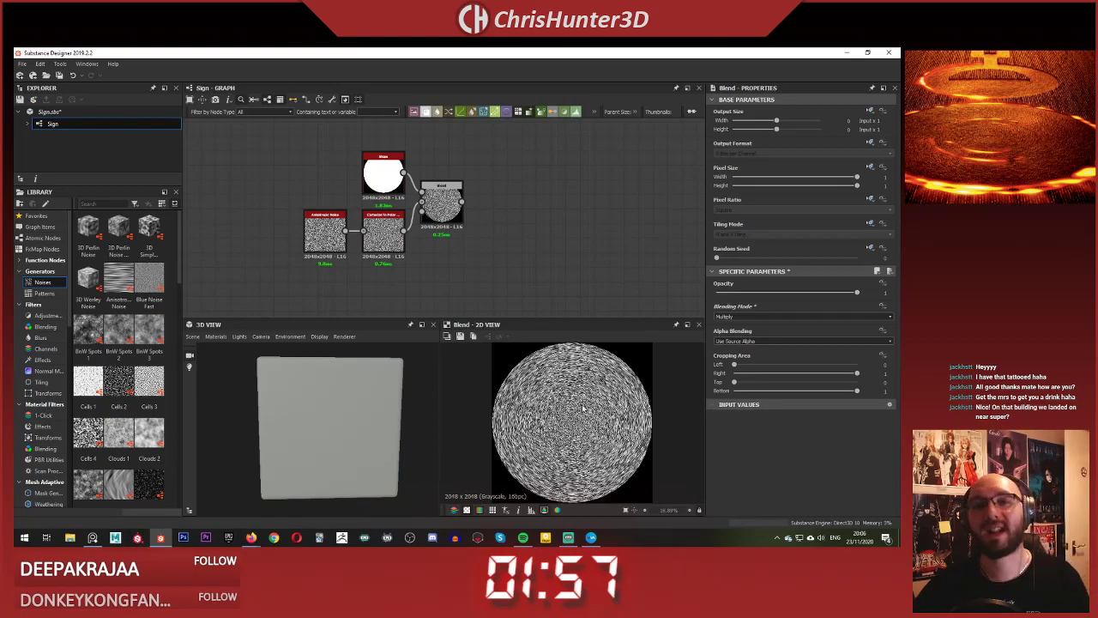
pyautogui.moveTo(500, 202); pyautogui.dragTo(536, 244, button='middle')
pyautogui.scroll(2, 518, 178)
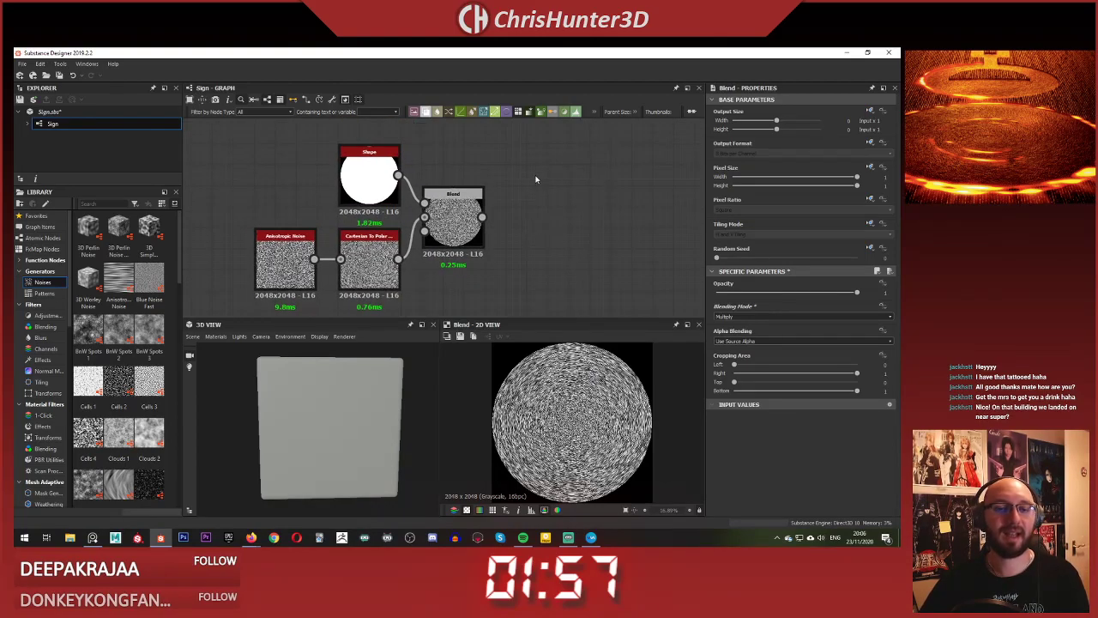
pyautogui.scroll(-1, 482, 193)
pyautogui.moveTo(585, 209); pyautogui.dragTo(454, 238, button='middle')
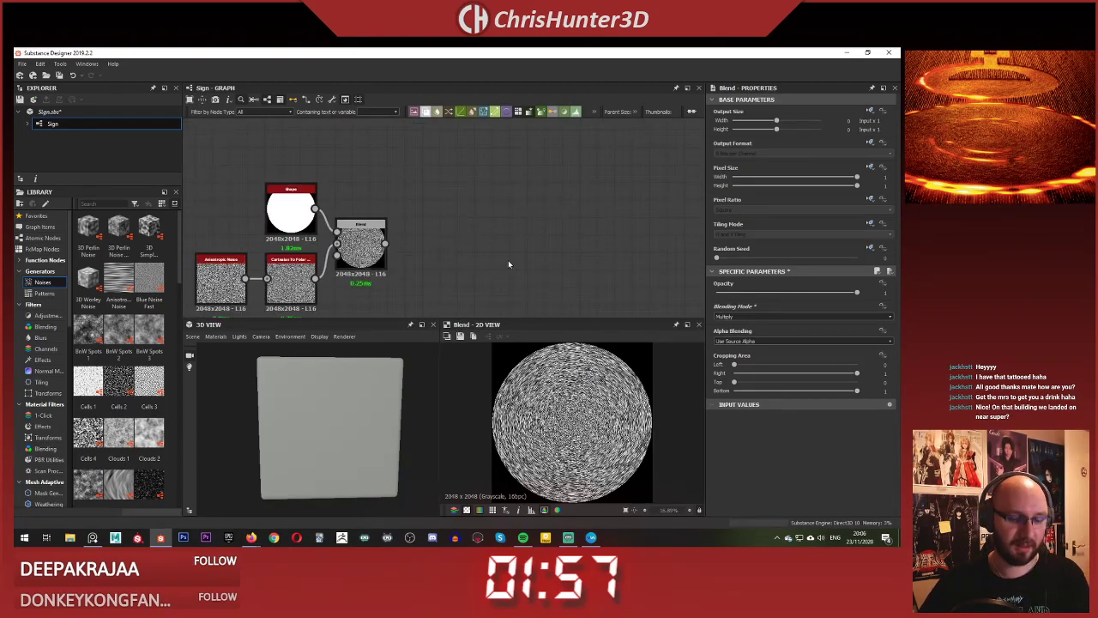
pyautogui.click(367, 247)
pyautogui.hotkey('ctrl', 'c')
pyautogui.hotkey('ctrl', 'v')
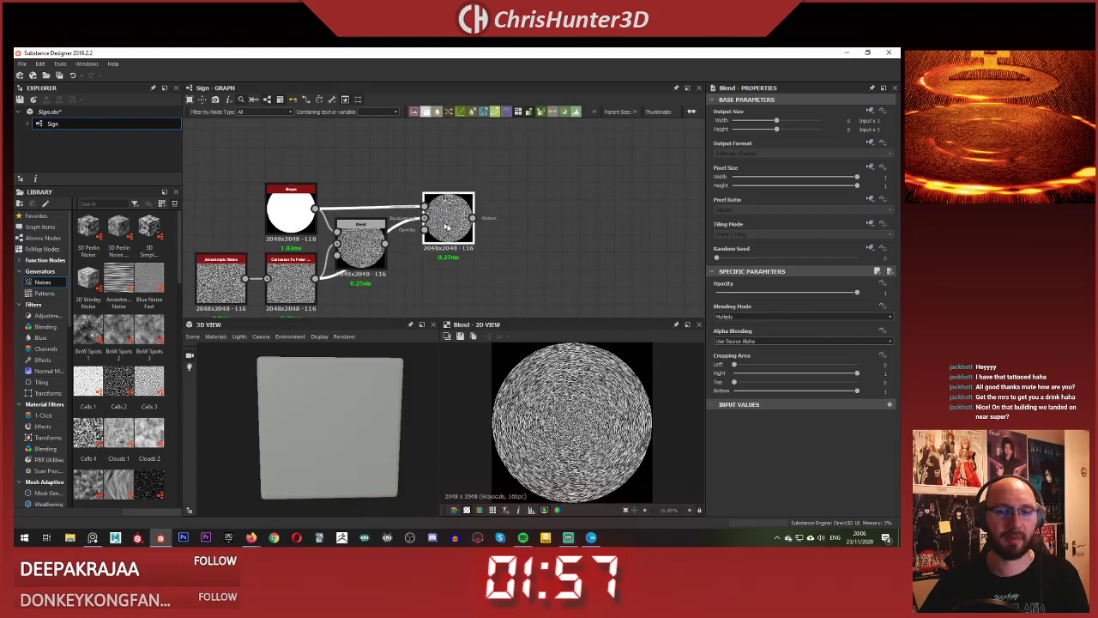
pyautogui.moveTo(443, 225)
pyautogui.mouseDown()
pyautogui.moveTo(459, 217)
pyautogui.moveTo(442, 219)
pyautogui.mouseUp()
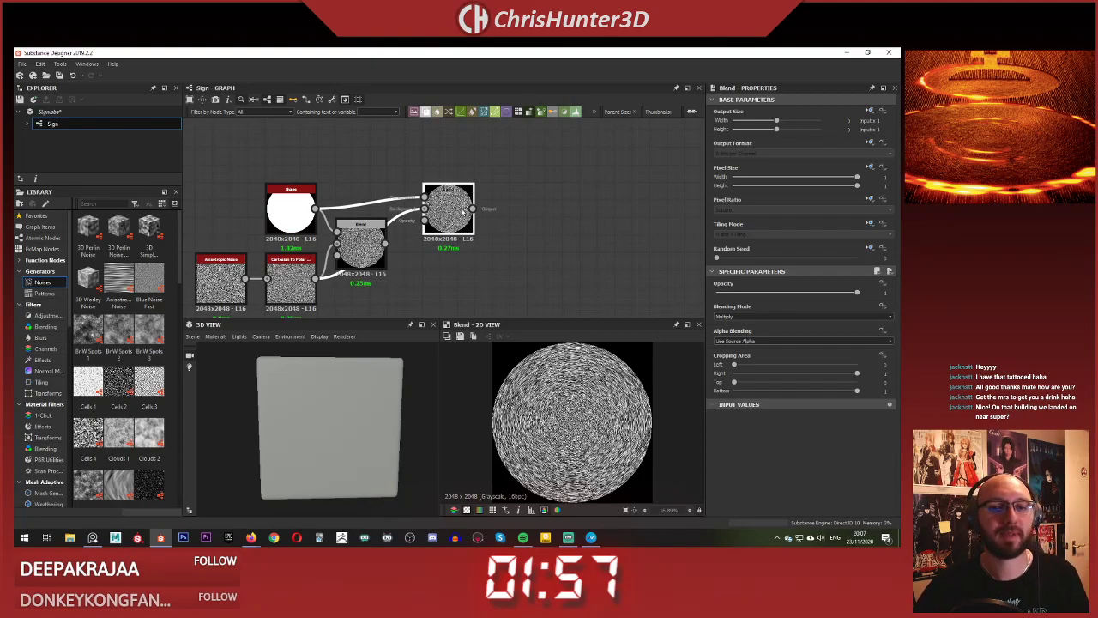
pyautogui.moveTo(450, 219); pyautogui.dragTo(453, 196)
pyautogui.moveTo(454, 194); pyautogui.dragTo(451, 211, button='middle')
pyautogui.moveTo(451, 209); pyautogui.dragTo(452, 216)
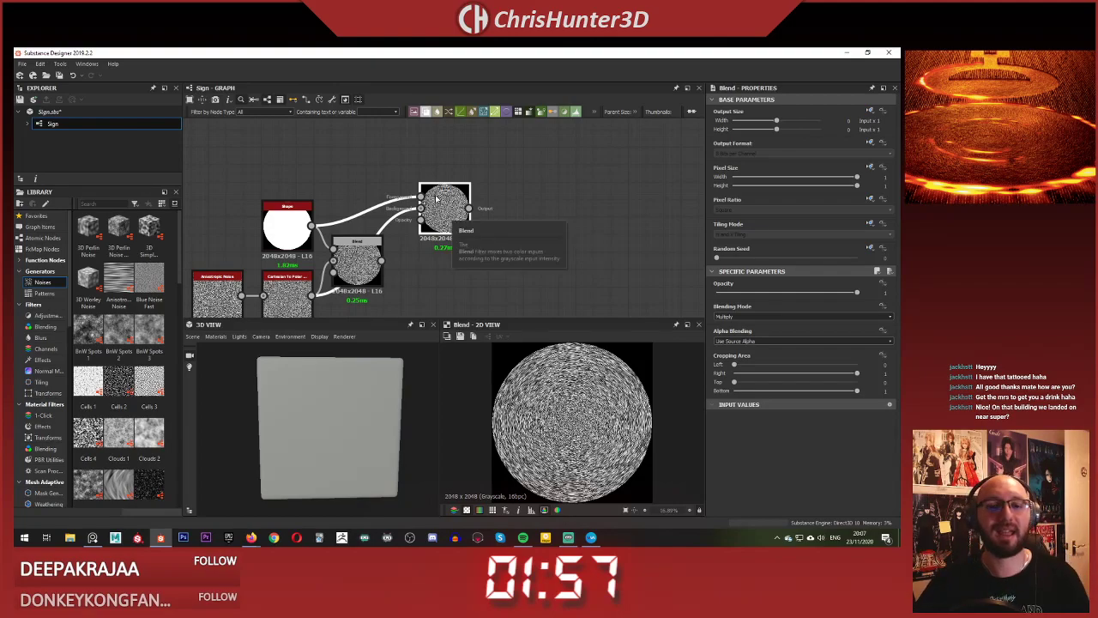
pyautogui.moveTo(436, 199); pyautogui.dragTo(492, 185, button='middle')
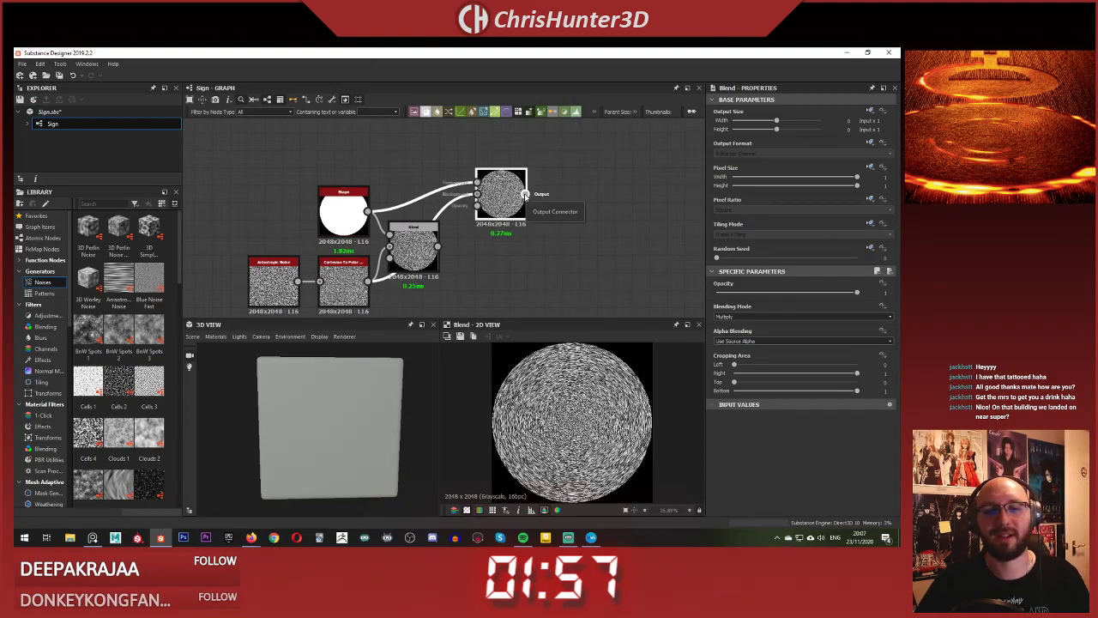
pyautogui.scroll(-2, 491, 223)
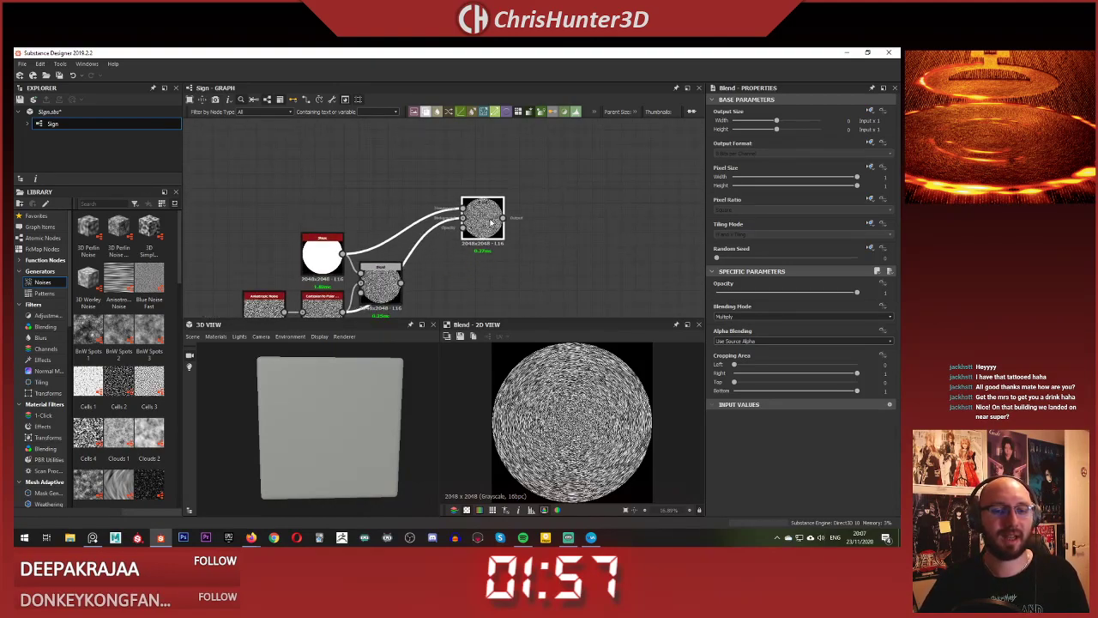
pyautogui.moveTo(490, 223); pyautogui.dragTo(504, 201)
pyautogui.scroll(-1, 454, 241)
pyautogui.moveTo(454, 240); pyautogui.dragTo(504, 247, button='middle')
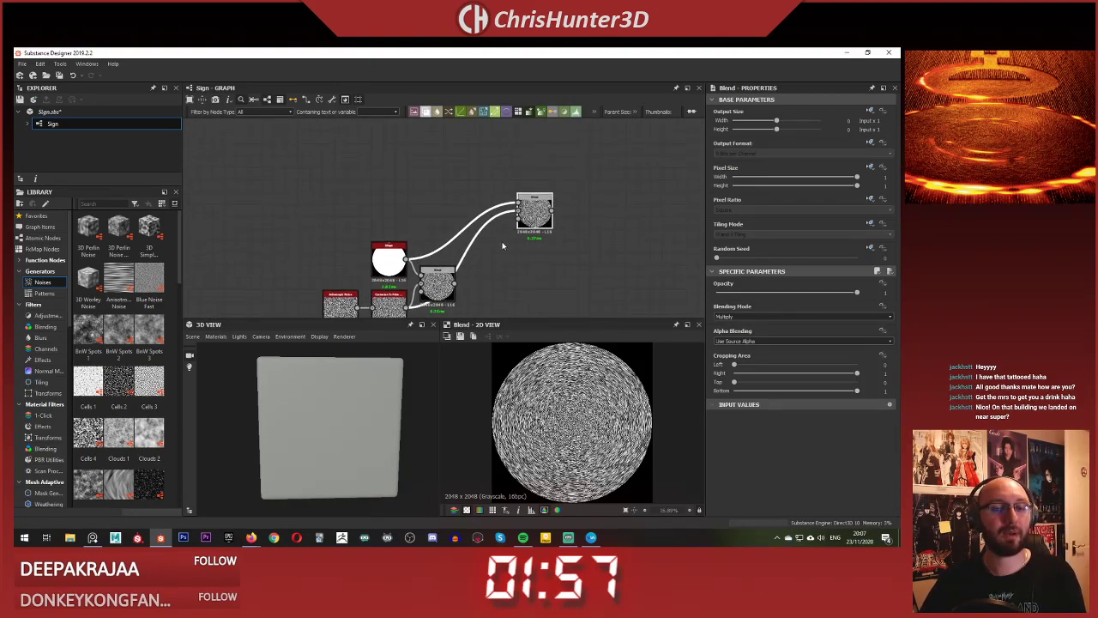
pyautogui.press('Delete')
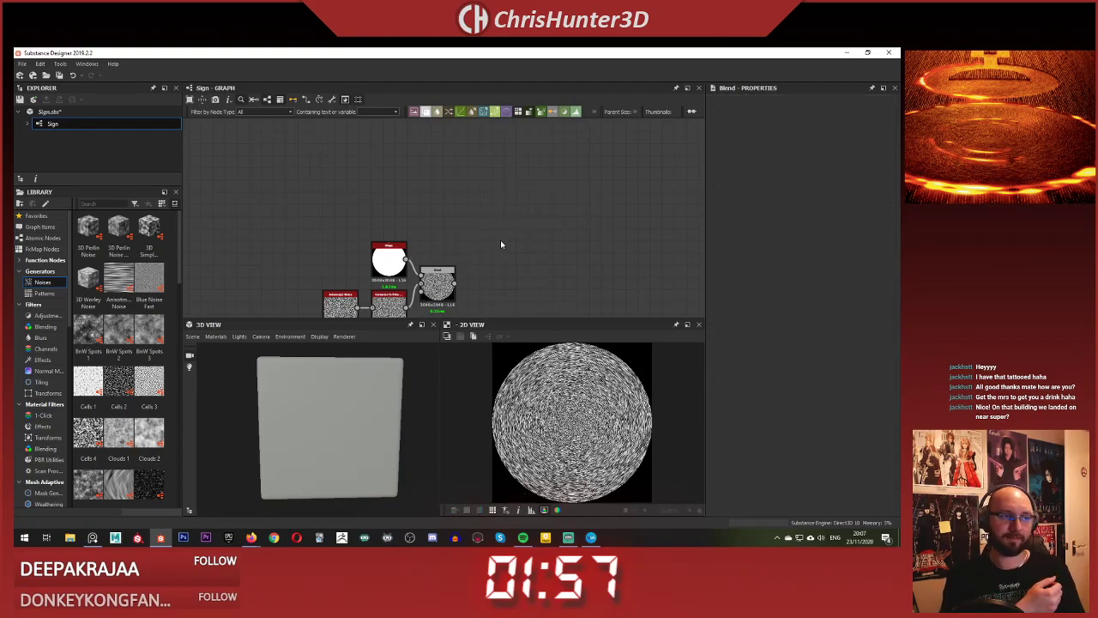
# - Add a second Blend node and connect the first Blend node's output to its Background input
pyautogui.rightClick(501, 245)
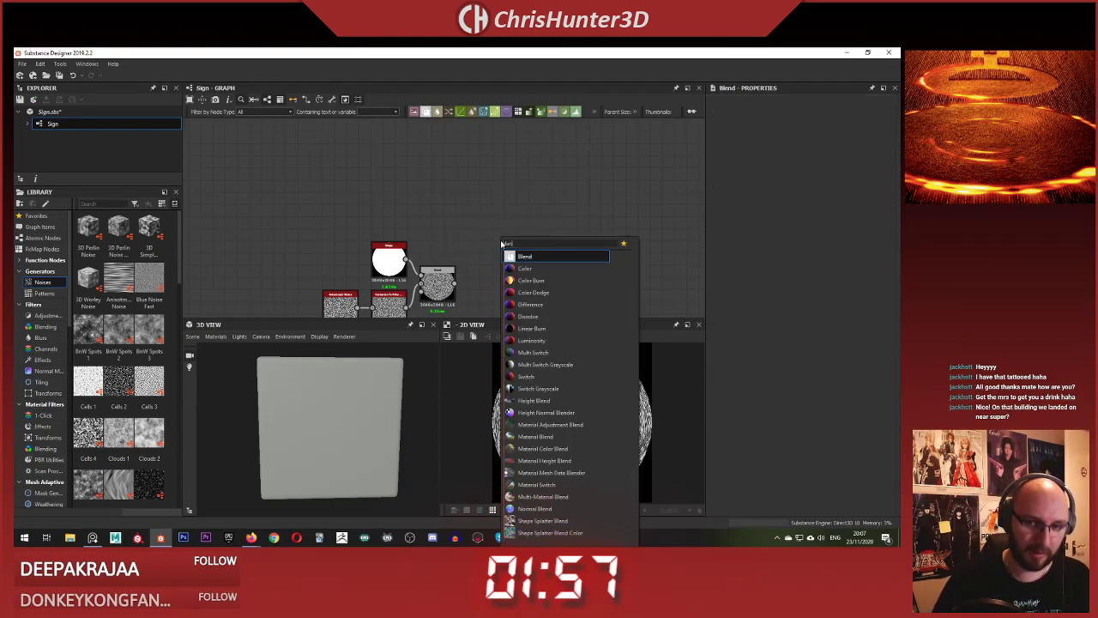
pyautogui.click(519, 252)
pyautogui.moveTo(454, 284)
pyautogui.mouseDown()
pyautogui.moveTo(482, 235)
pyautogui.moveTo(576, 237)
pyautogui.mouseUp()
pyautogui.moveTo(557, 257); pyautogui.dragTo(537, 224, button='middle')
pyautogui.scroll(3, 538, 225)
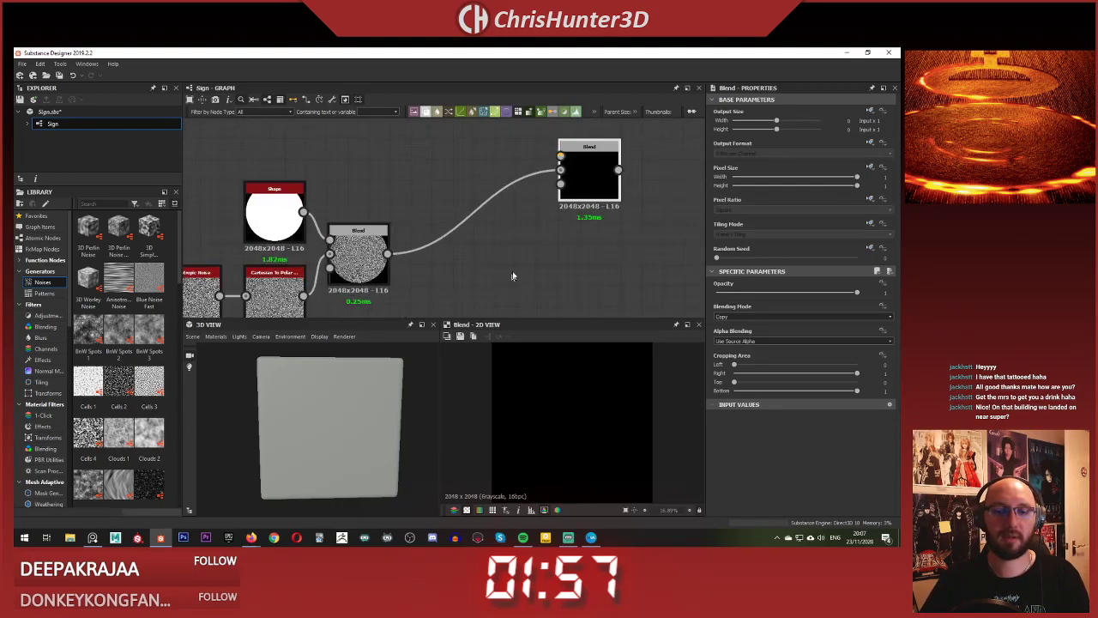
# - Insert a Transformation 2D node between the two Blend nodes, connect it to the second Blend's Foreground, and place it beside that Blend
pyautogui.press('space')
pyautogui.write('tra')
pyautogui.press('Return')
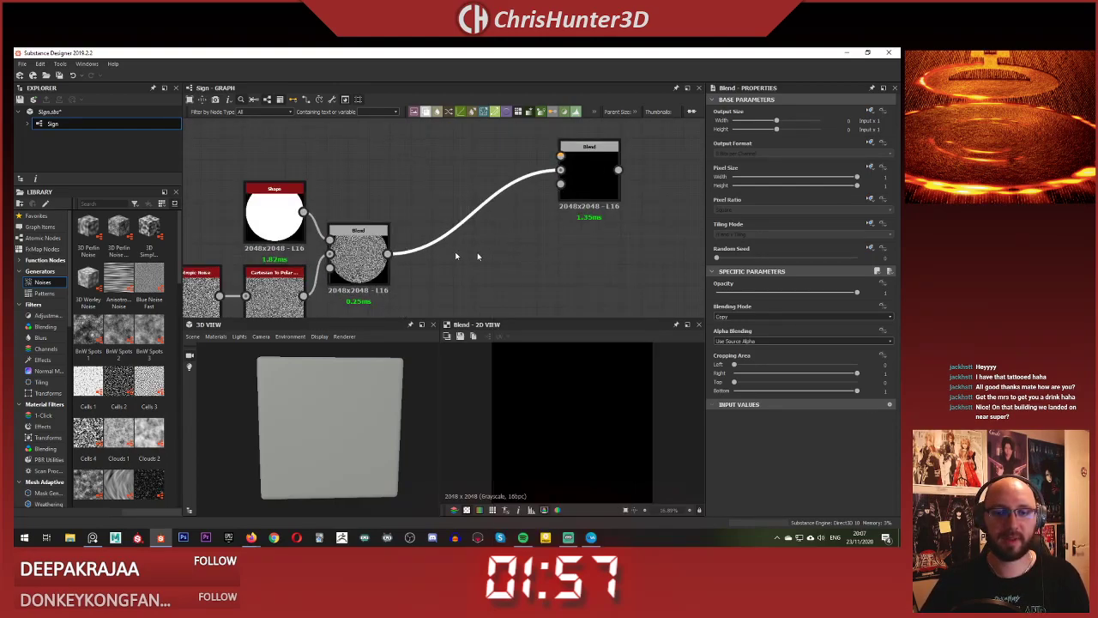
pyautogui.moveTo(470, 199)
pyautogui.mouseDown()
pyautogui.moveTo(482, 198)
pyautogui.moveTo(466, 196)
pyautogui.mouseUp()
pyautogui.moveTo(485, 173); pyautogui.dragTo(471, 205, button='middle')
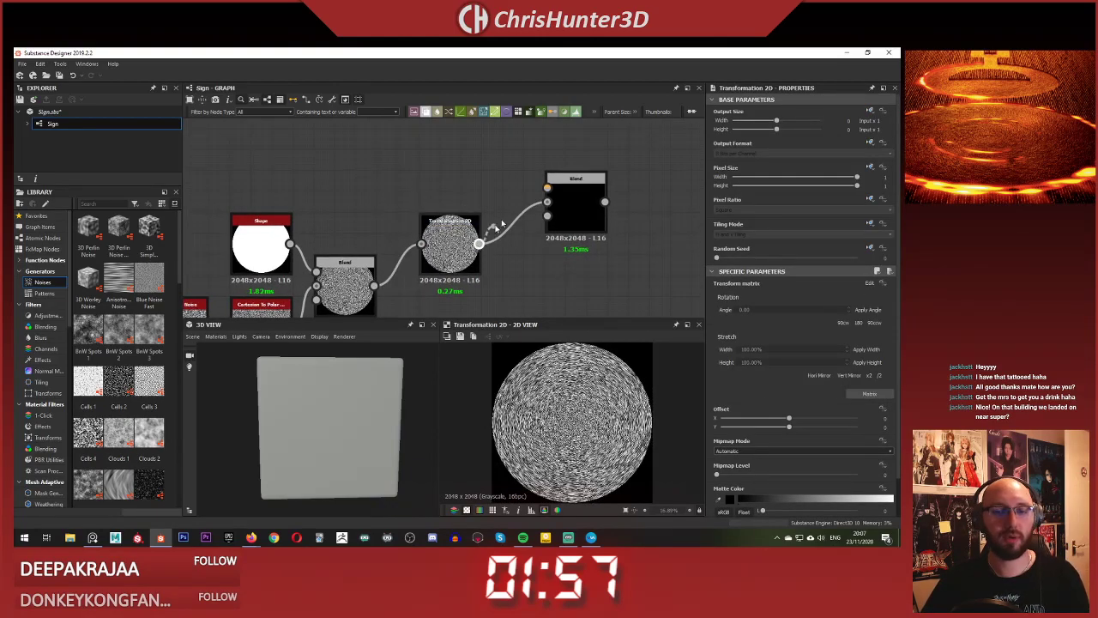
pyautogui.moveTo(503, 225); pyautogui.dragTo(546, 203)
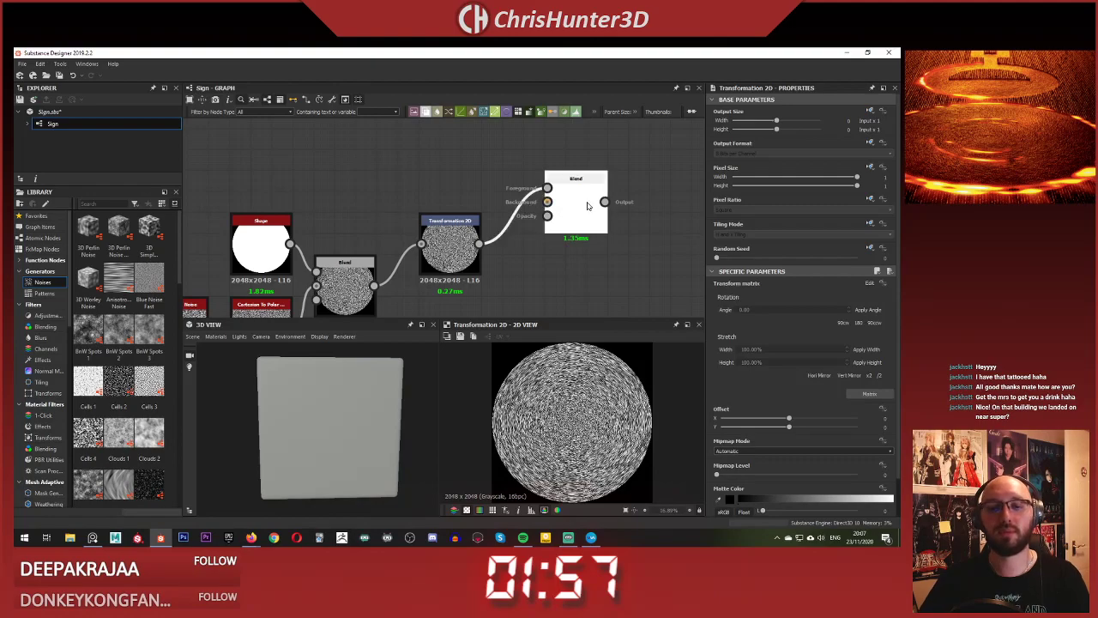
pyautogui.doubleClick(587, 206)
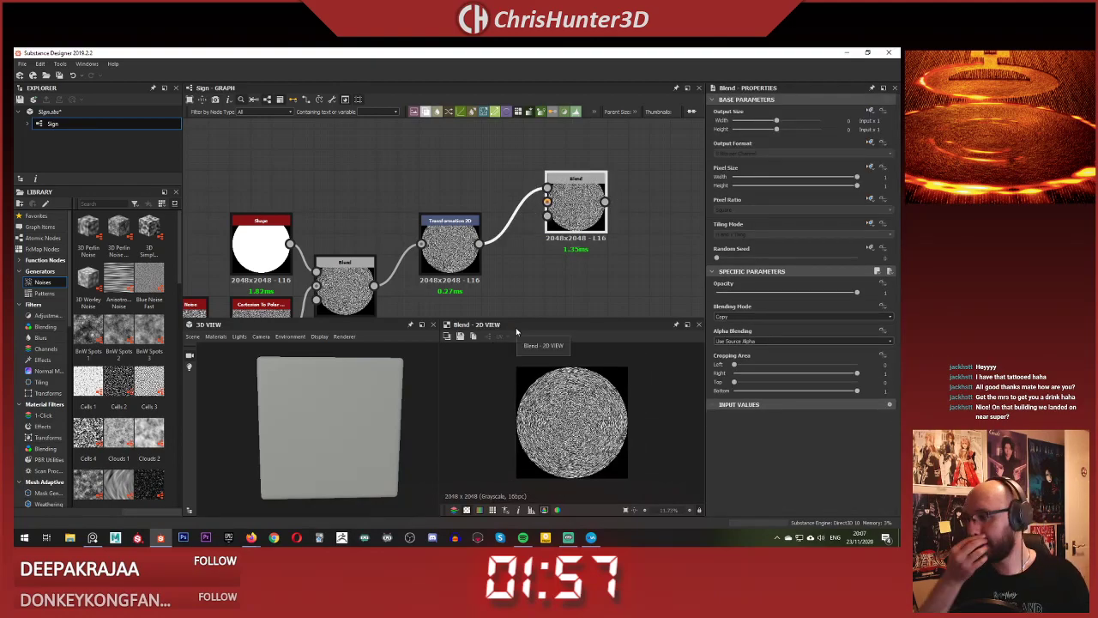
pyautogui.moveTo(458, 263); pyautogui.dragTo(500, 217)
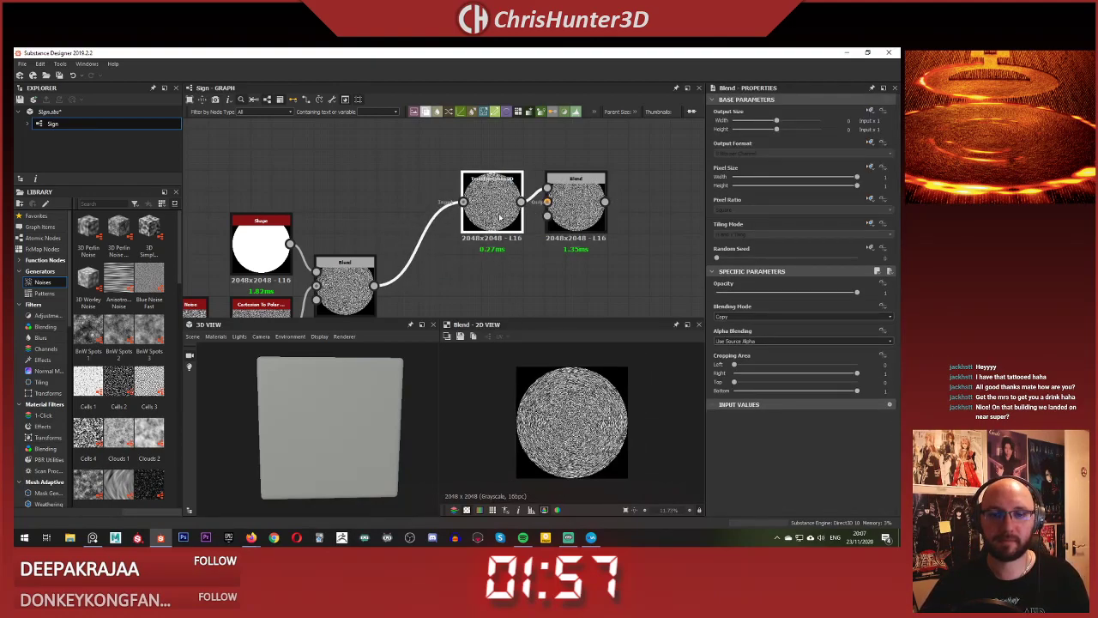
# - Scale the disc uniformly about its centre to slightly under half its size in the Transformation 2D node
pyautogui.click(500, 217)
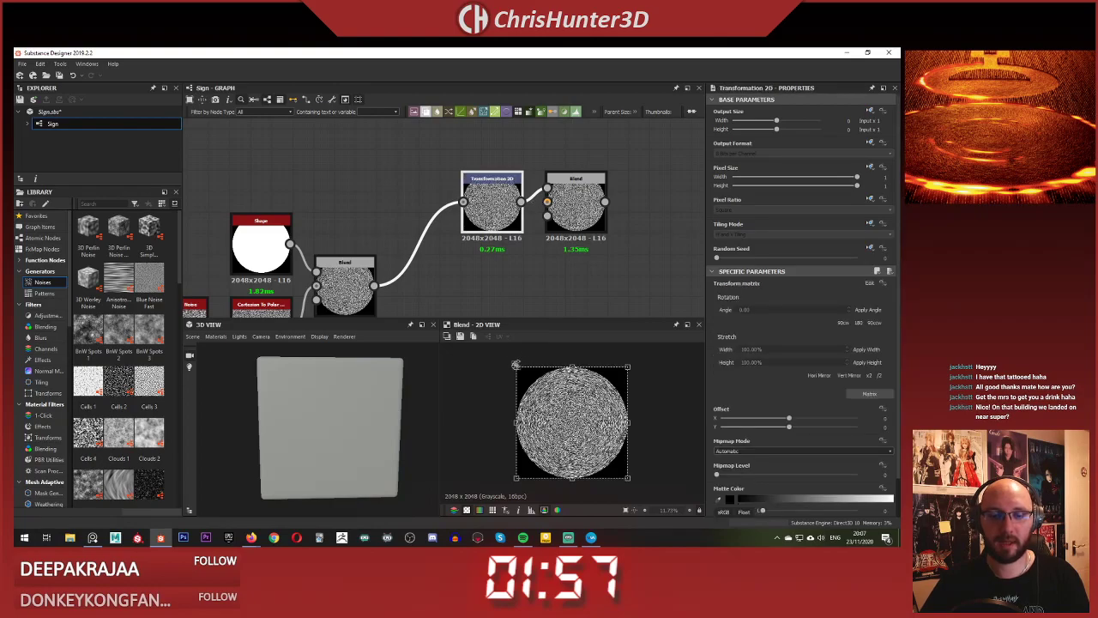
pyautogui.moveTo(515, 364); pyautogui.dragTo(549, 397)
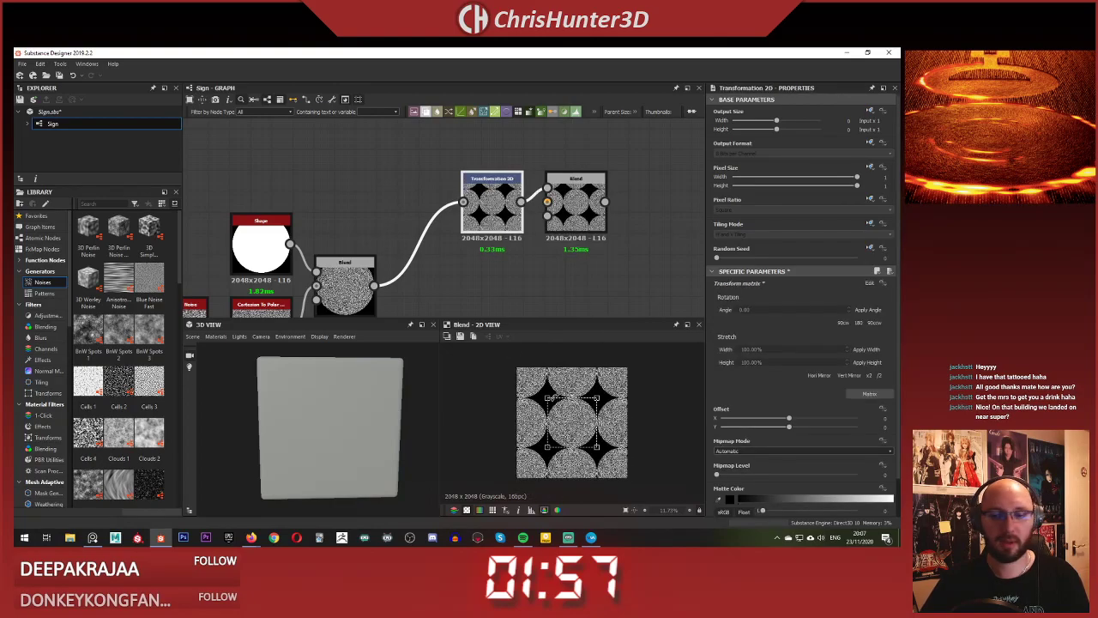
pyautogui.scroll(3, 549, 397)
pyautogui.scroll(-1, 549, 397)
# - Set the Transformation 2D node's Tiling Mode inheritance to Absolute and choose No Tiling
pyautogui.rightClick(515, 190)
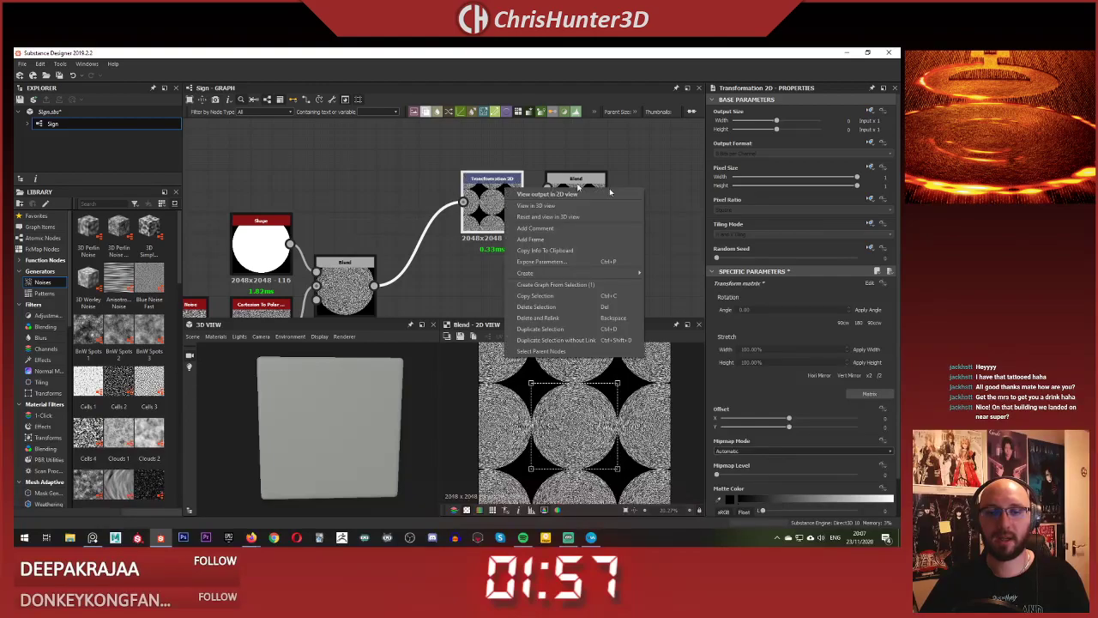
pyautogui.click(882, 224)
pyautogui.click(883, 224)
pyautogui.click(870, 224)
pyautogui.click(870, 224)
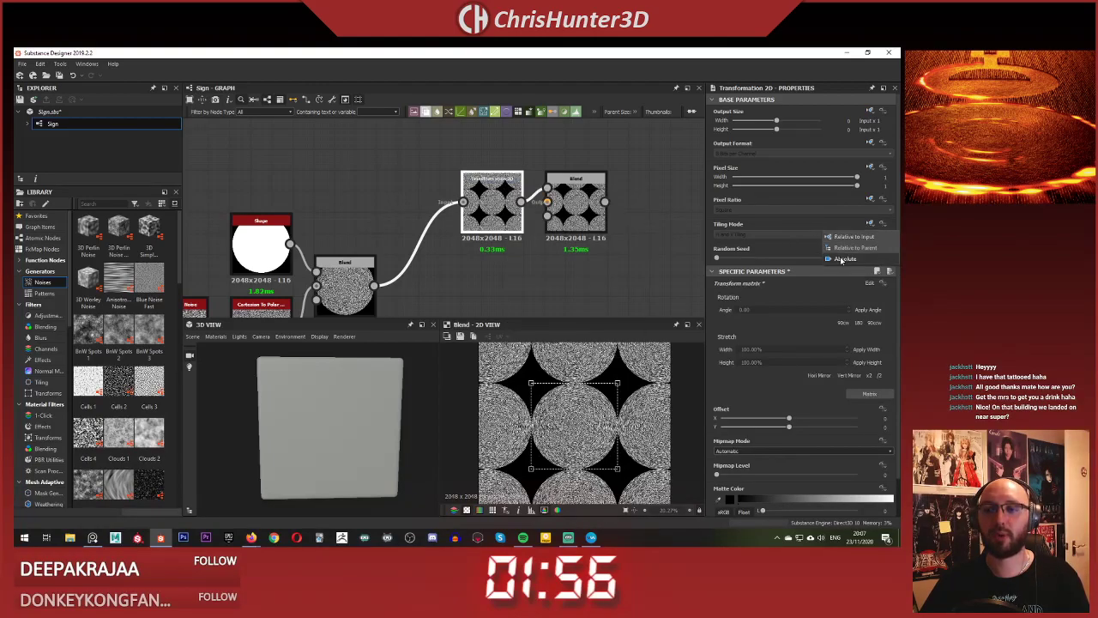
pyautogui.click(839, 259)
pyautogui.click(809, 235)
pyautogui.click(806, 238)
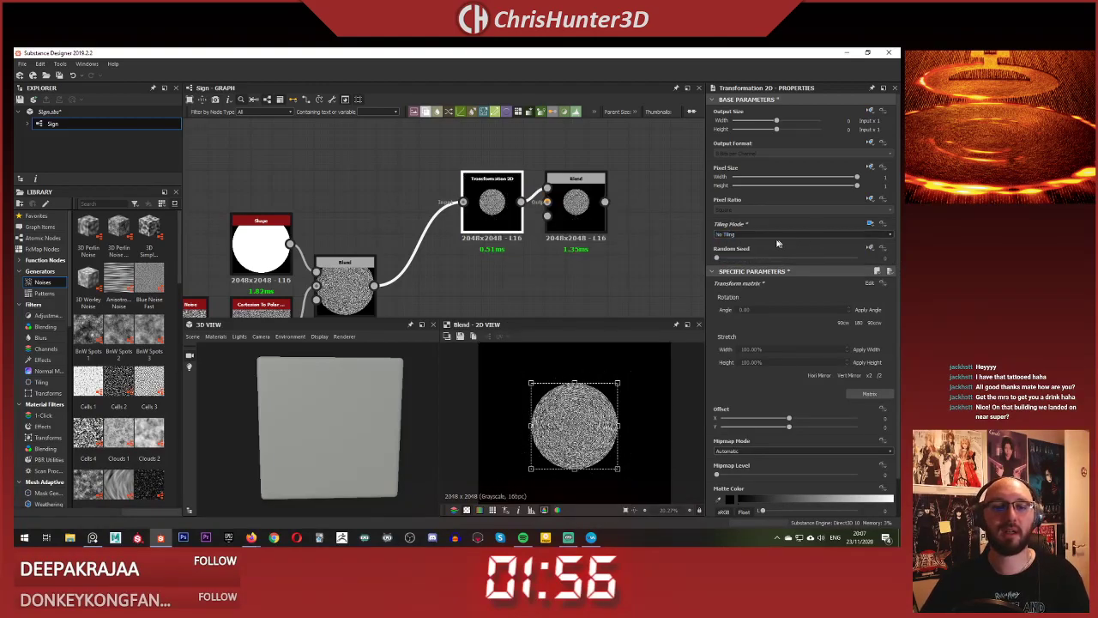
# - Move the transformed disc straight down into the lower half of the canvas, to a Y offset of about -0.61
pyautogui.doubleClick(270, 247)
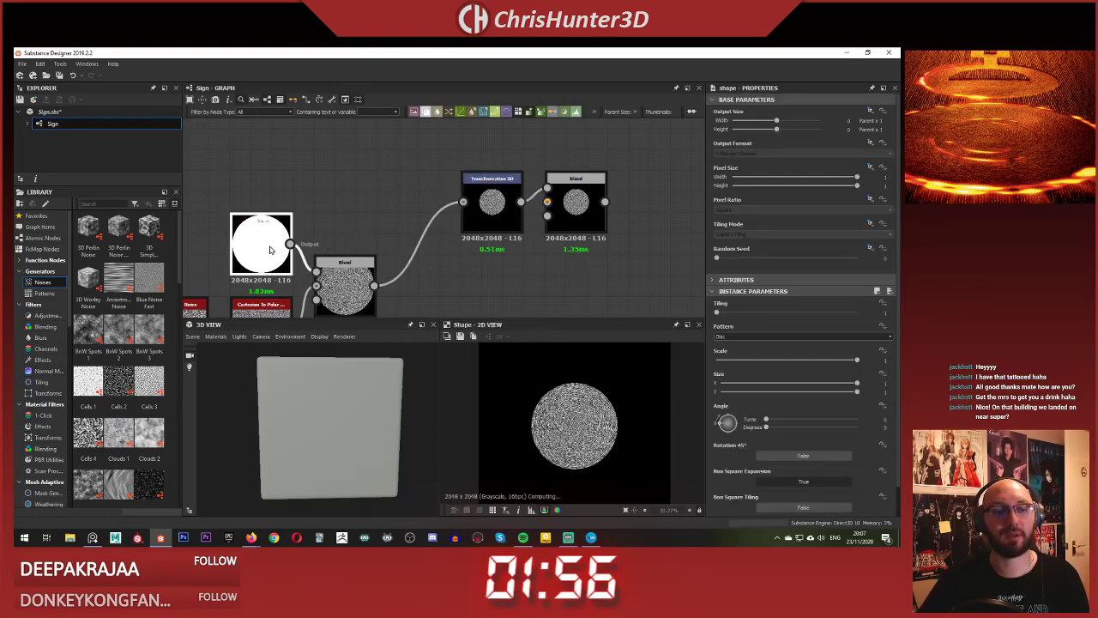
pyautogui.doubleClick(487, 192)
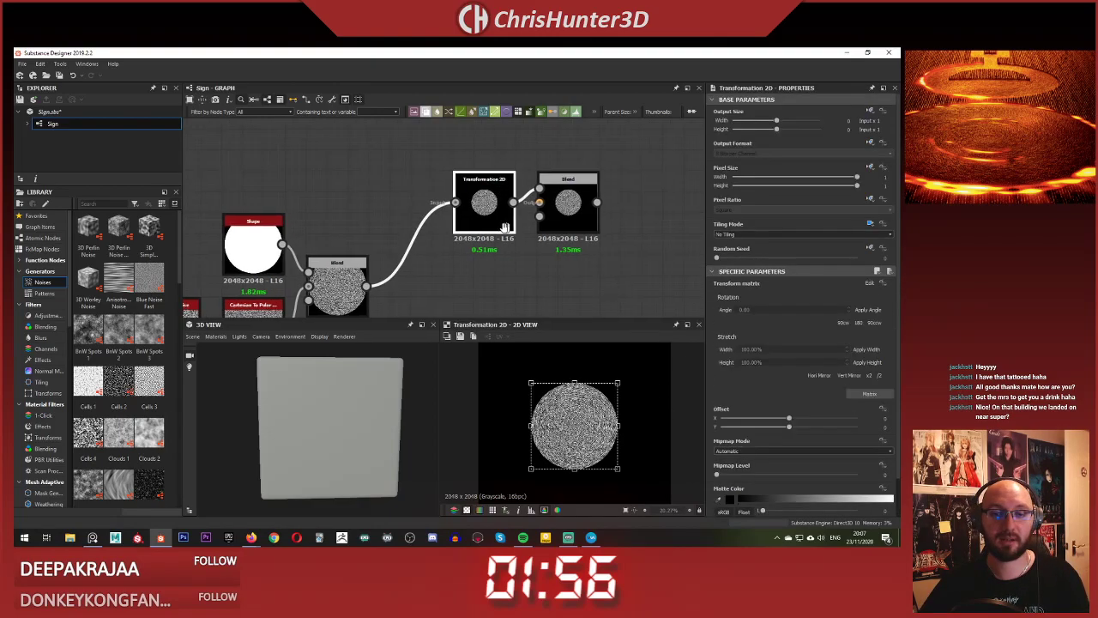
pyautogui.moveTo(487, 192); pyautogui.dragTo(449, 195, button='middle')
pyautogui.scroll(-2, 618, 411)
pyautogui.scroll(3, 607, 411)
pyautogui.moveTo(577, 408); pyautogui.dragTo(577, 452)
pyautogui.scroll(-4, 576, 450)
pyautogui.scroll(1, 576, 452)
pyautogui.scroll(-4, 1029, 129)
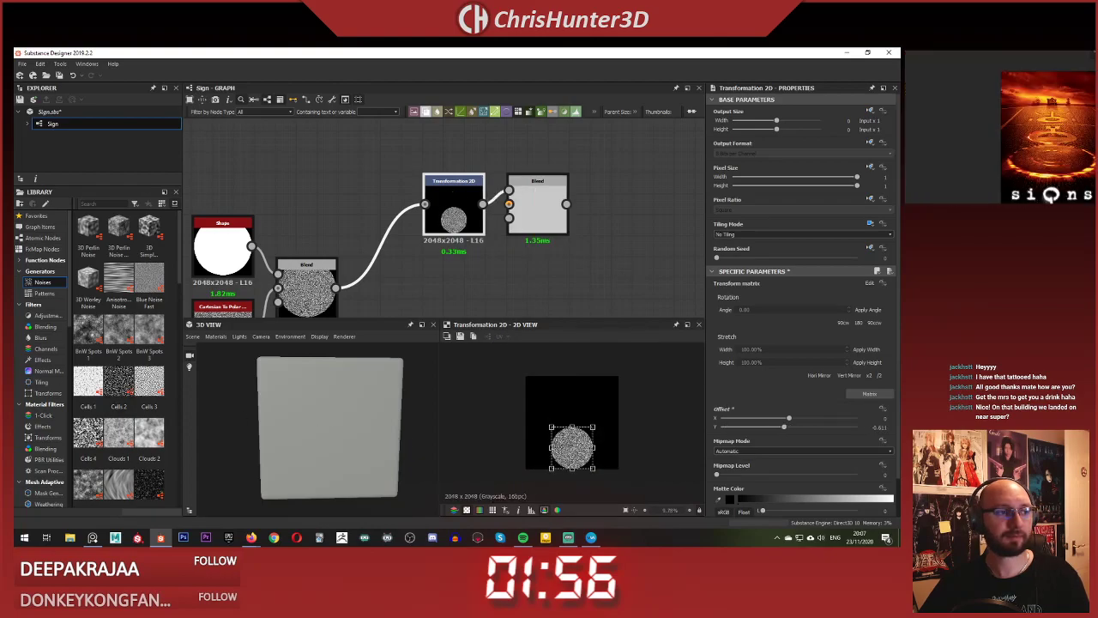
pyautogui.scroll(2, 1029, 129)
# - Bring the Signs poster reference into view and shrink the transformed disc further to about 30% of the canvas width
pyautogui.click(1029, 128)
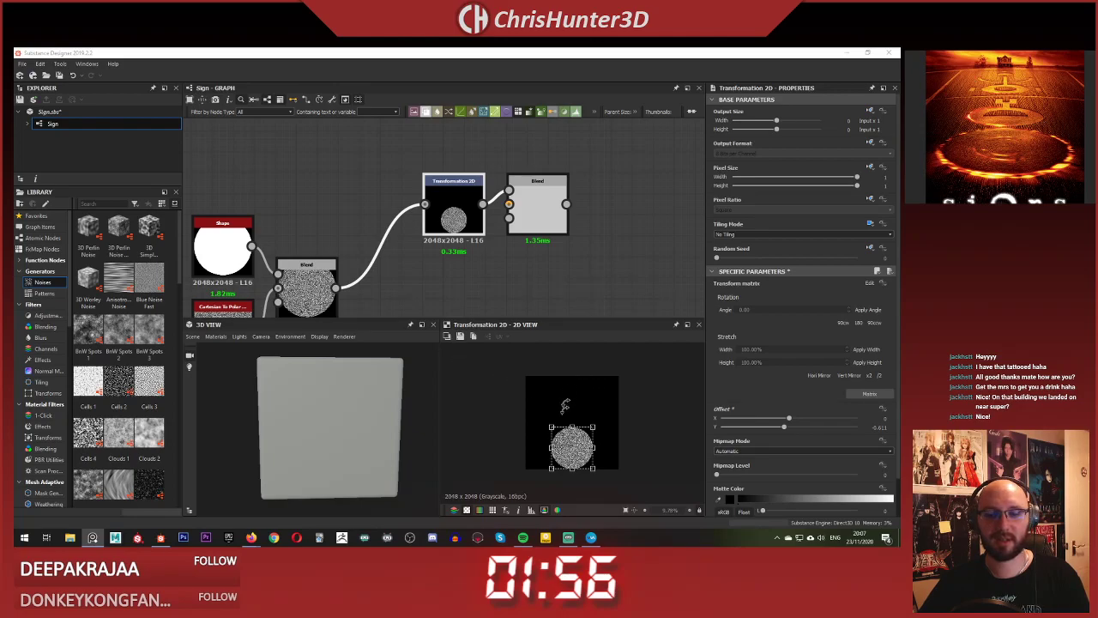
pyautogui.keyDown('shift'); pyautogui.moveTo(551, 427); pyautogui.dragTo(575, 448); pyautogui.keyUp('shift')
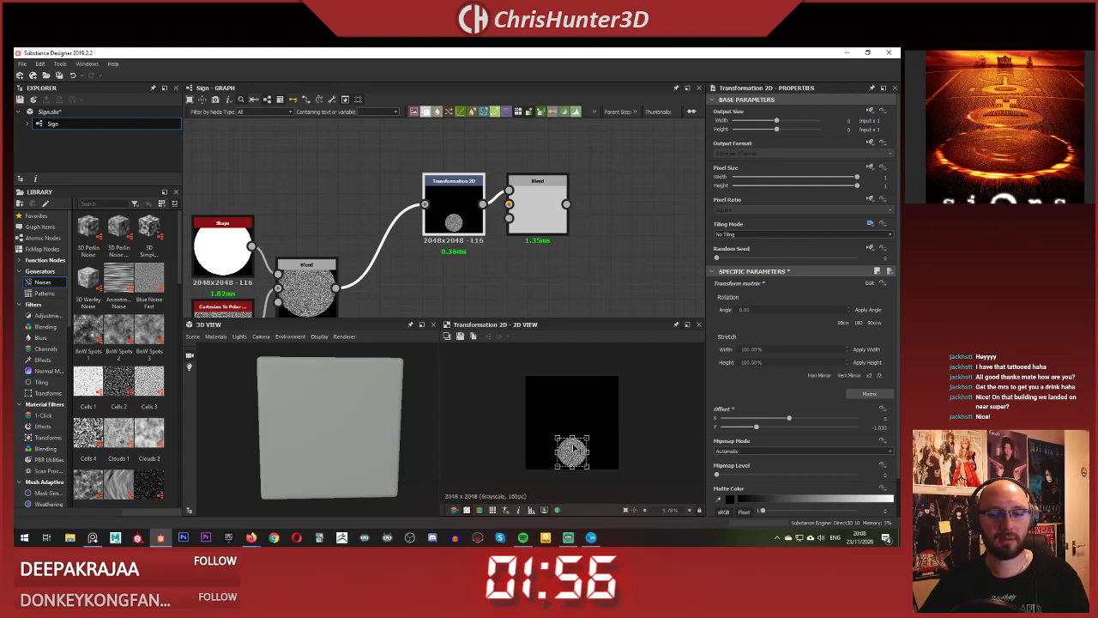
pyautogui.click(607, 273)
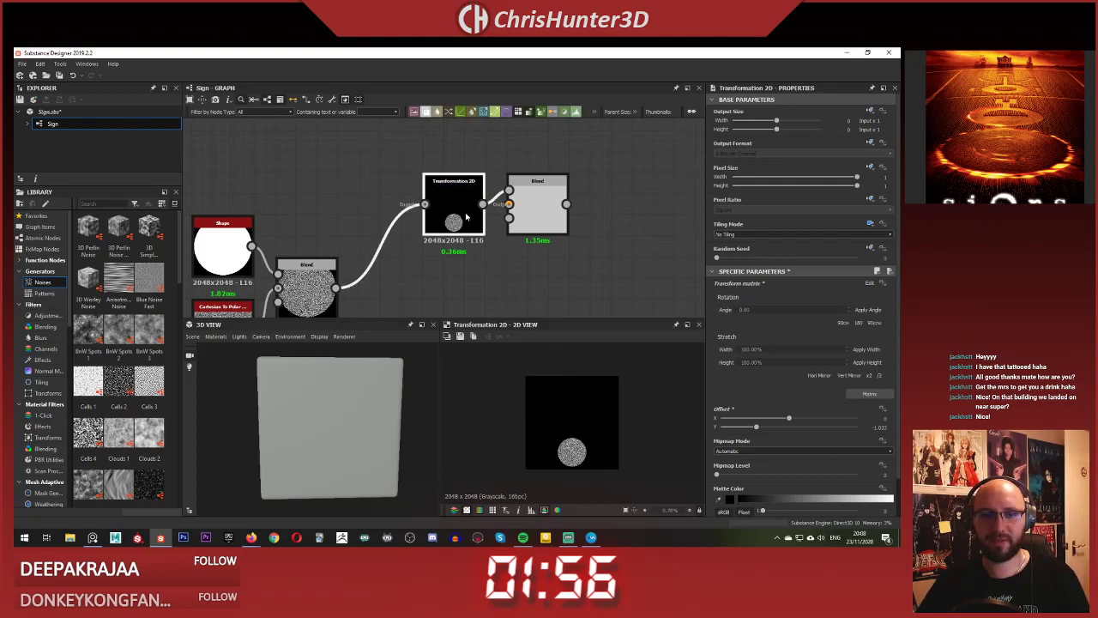
pyautogui.click(577, 444)
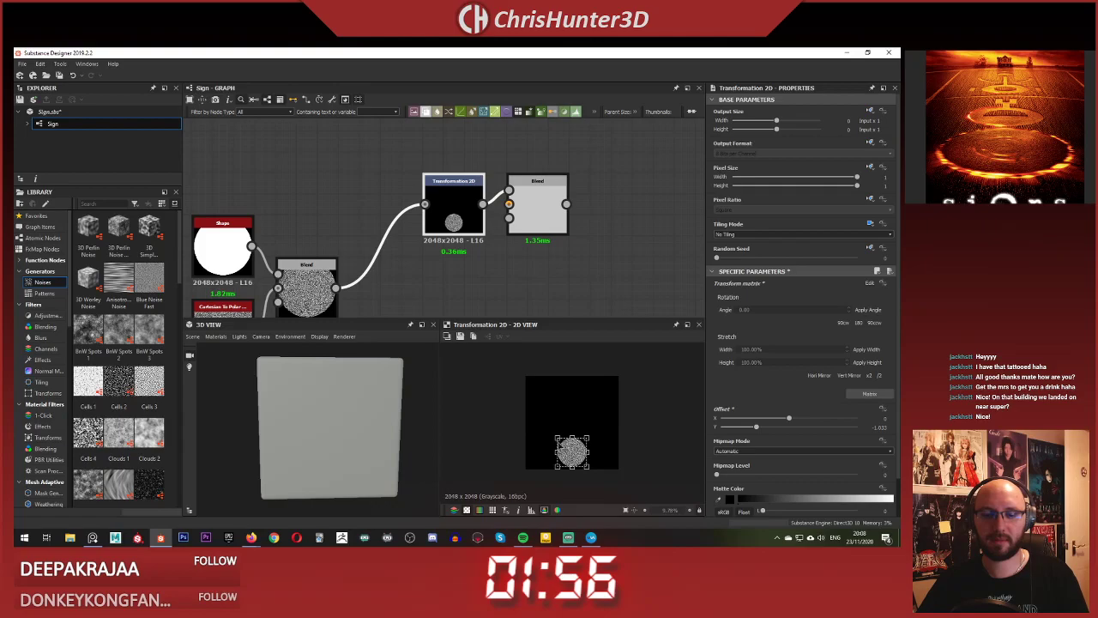
pyautogui.moveTo(572, 451); pyautogui.dragTo(573, 450)
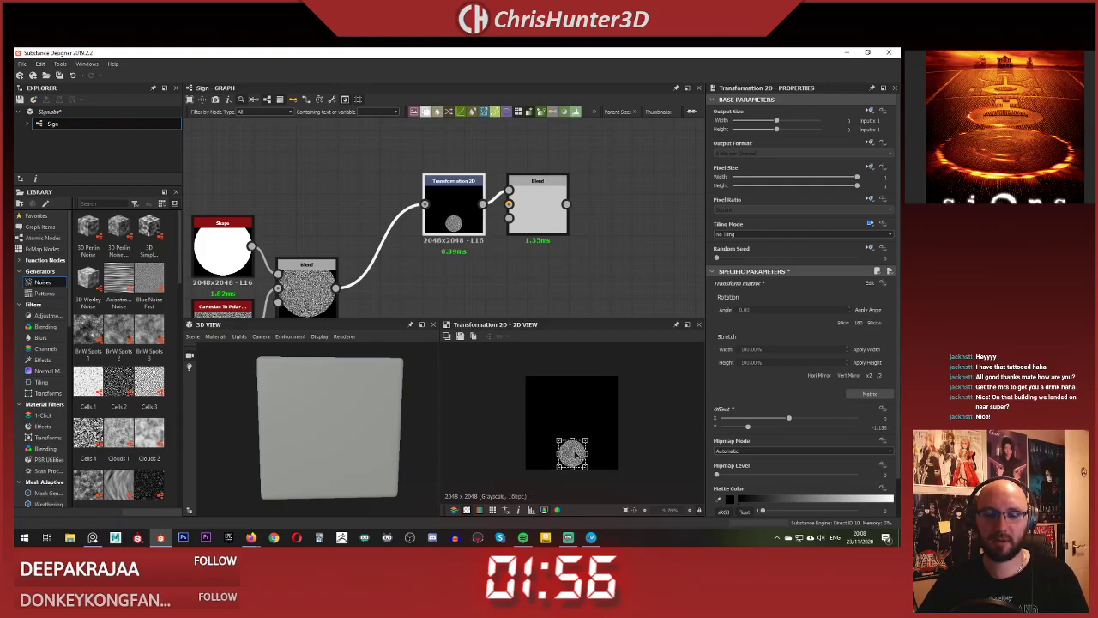
# - Nudge the small disc slightly lower in the Transformation 2D node, to a Y offset of about -1.2
pyautogui.click(587, 294)
pyautogui.scroll(7, 586, 448)
pyautogui.moveTo(594, 462); pyautogui.dragTo(600, 381, button='middle')
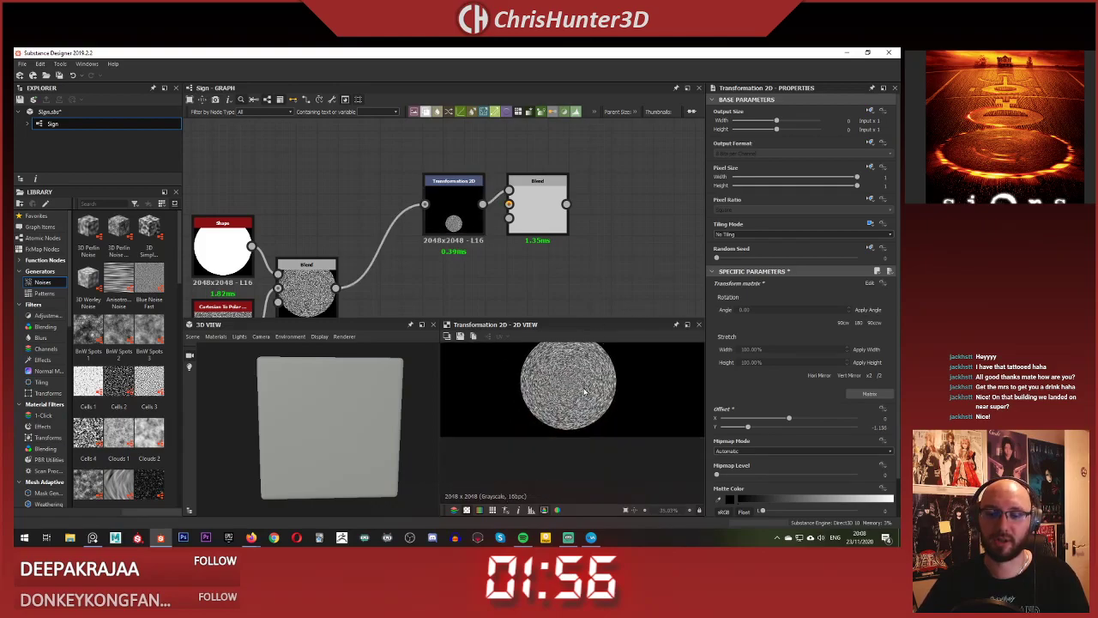
pyautogui.click(454, 211)
pyautogui.click(309, 289)
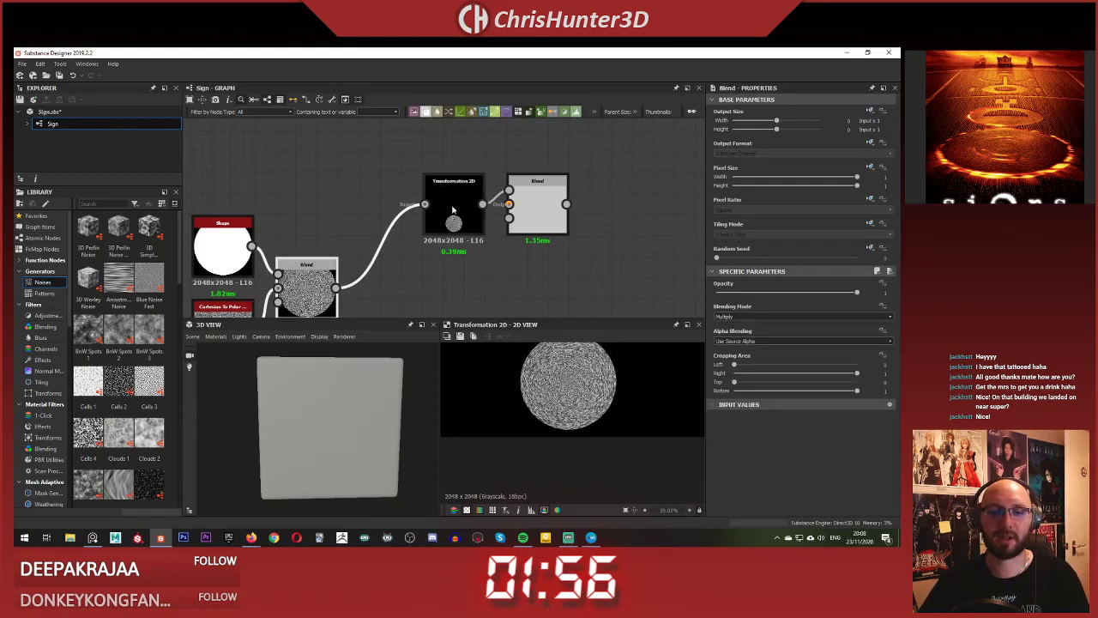
pyautogui.click(454, 190)
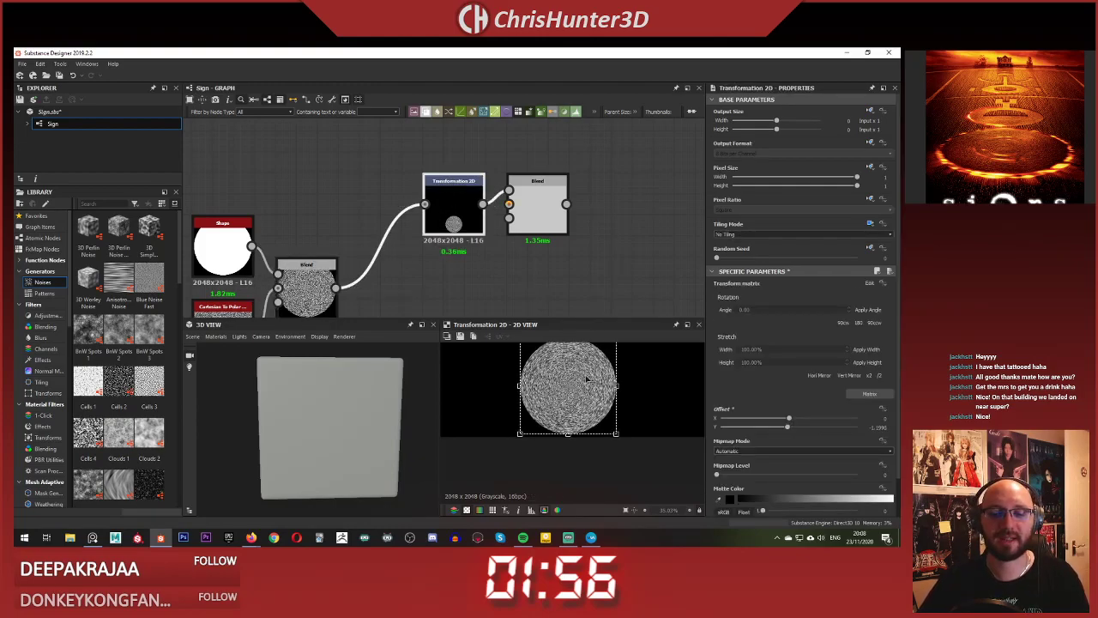
pyautogui.scroll(-2, 553, 422)
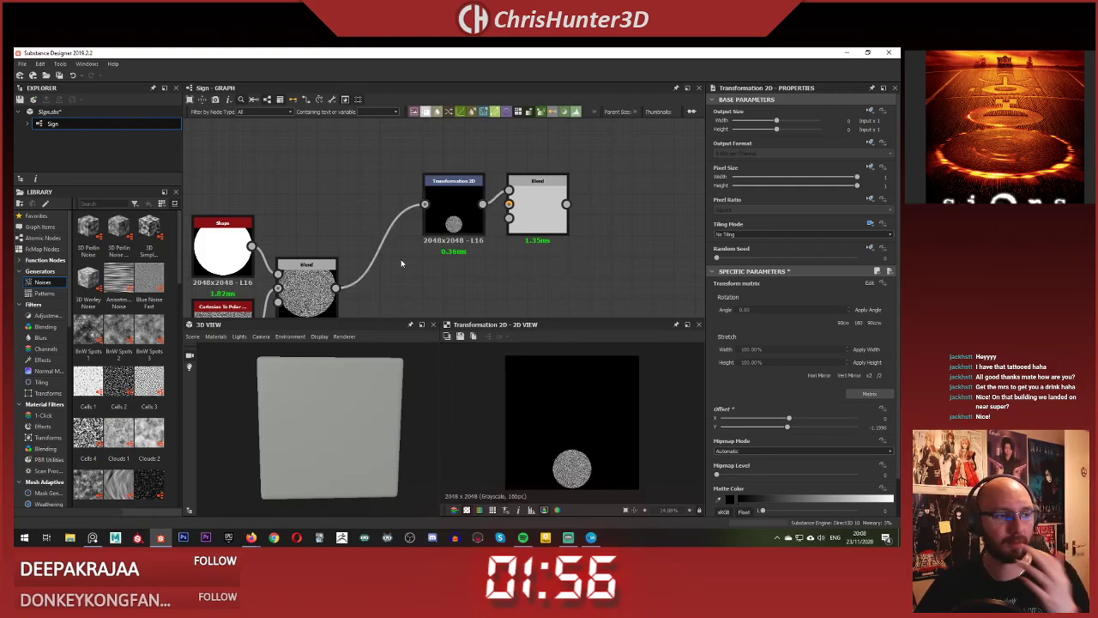
# - Examine the node graph and preview the Anisotropic Noise node's output
pyautogui.scroll(2, 506, 257)
pyautogui.scroll(-3, 487, 218)
pyautogui.scroll(2, 480, 223)
pyautogui.moveTo(479, 226); pyautogui.dragTo(448, 192, button='middle')
pyautogui.scroll(2, 446, 192)
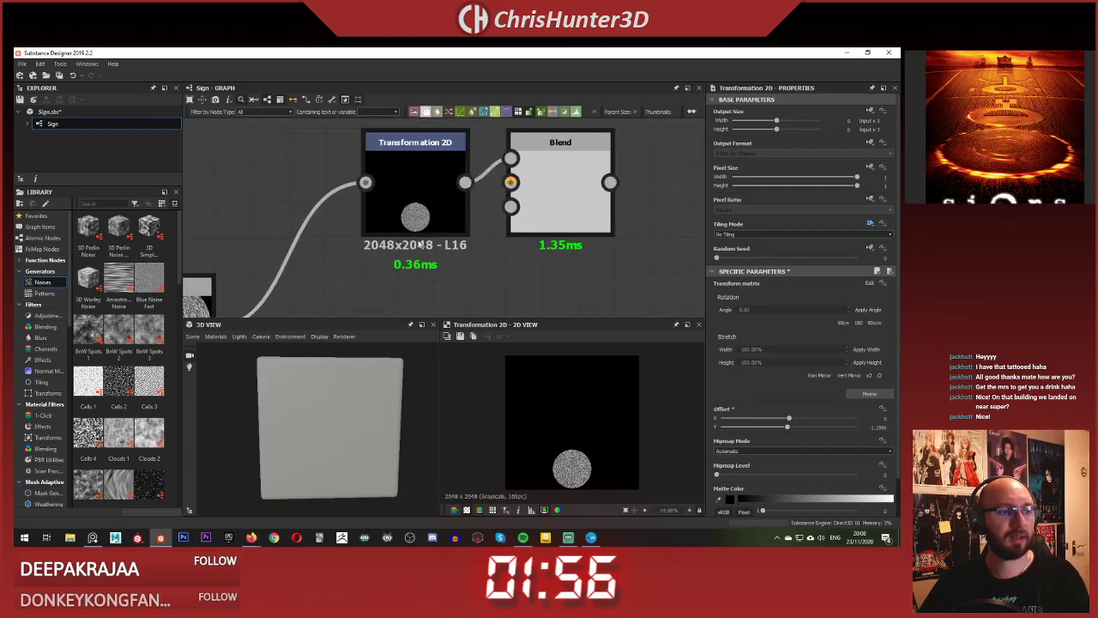
pyautogui.scroll(2, 431, 208)
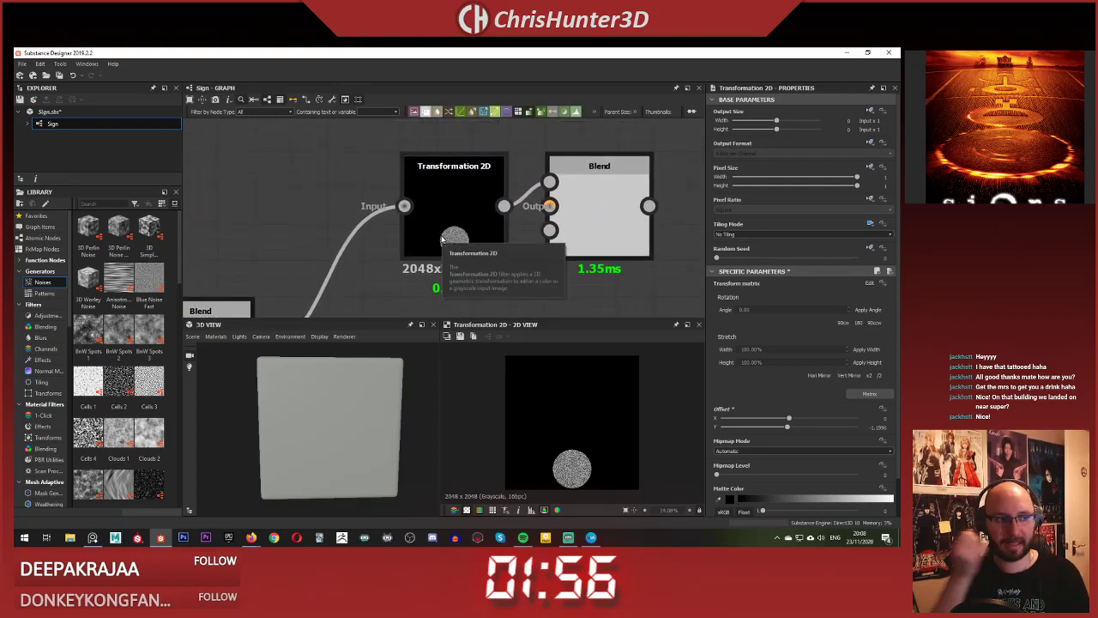
pyautogui.scroll(-3, 459, 240)
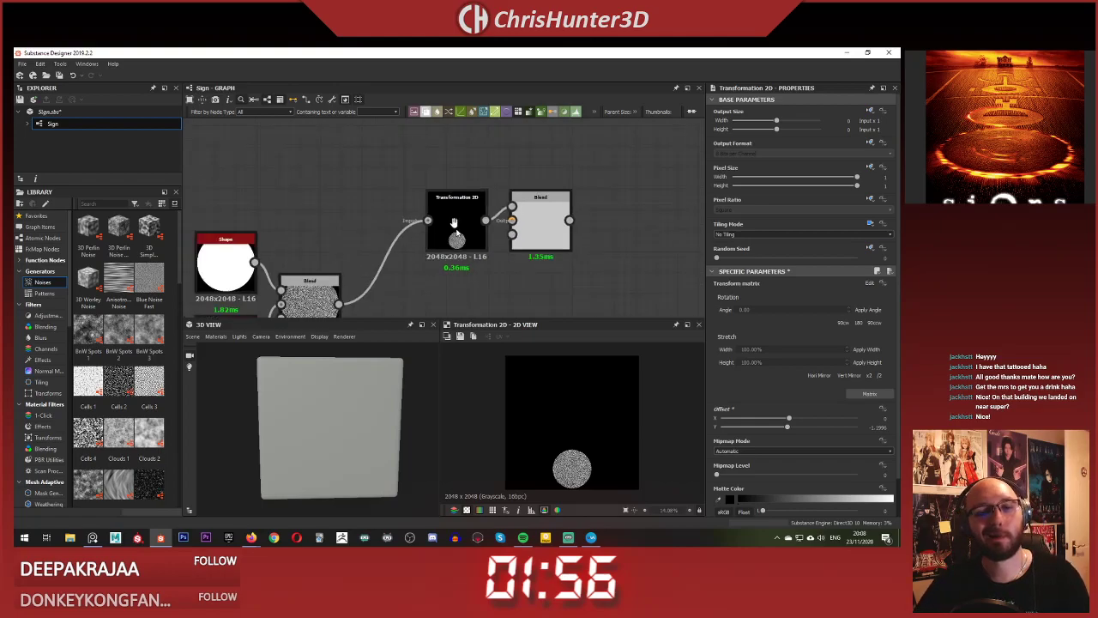
pyautogui.moveTo(423, 272); pyautogui.dragTo(545, 196, button='middle')
pyautogui.scroll(-3, 403, 197)
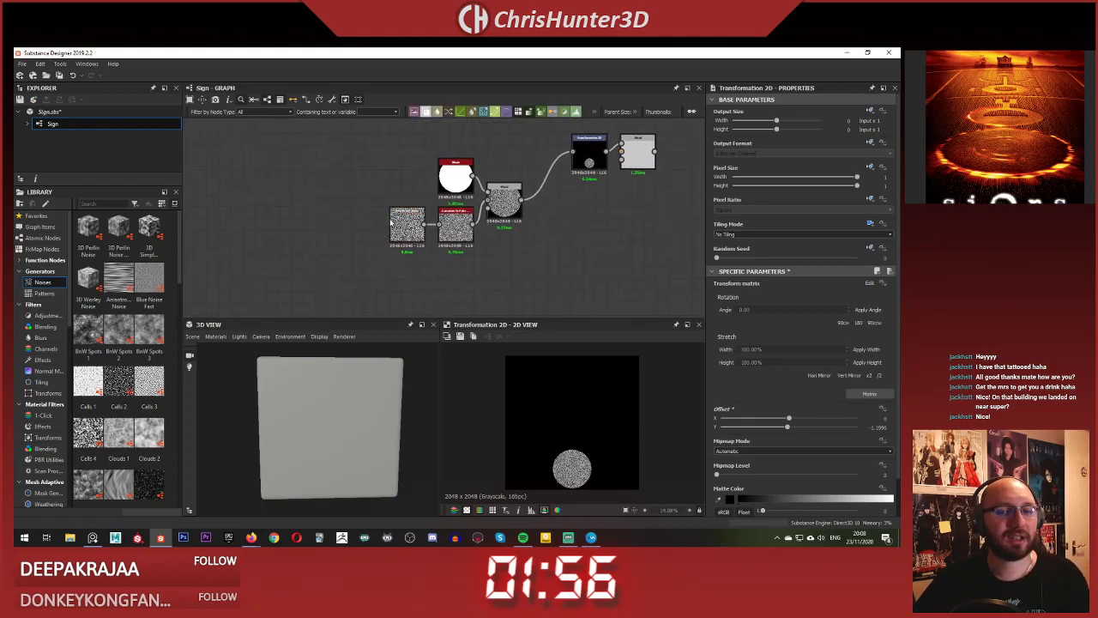
pyautogui.doubleClick(391, 222)
pyautogui.scroll(-2, 520, 421)
pyautogui.scroll(3, 522, 422)
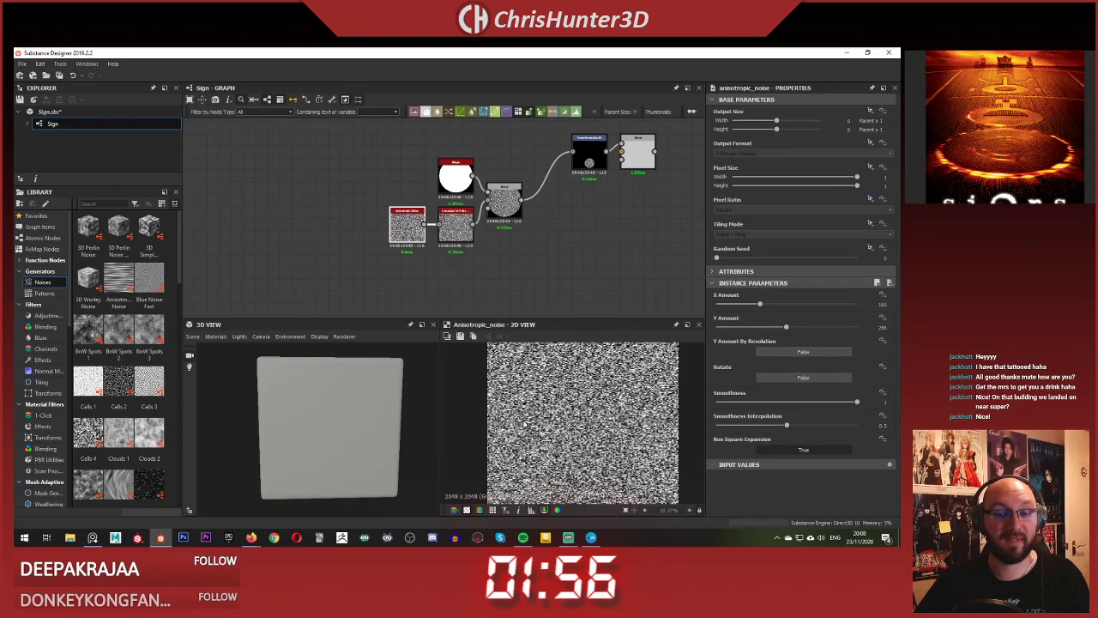
pyautogui.scroll(-2, 532, 418)
pyautogui.moveTo(553, 234); pyautogui.dragTo(448, 216, button='middle')
pyautogui.scroll(-1, 472, 243)
pyautogui.moveTo(476, 246); pyautogui.dragTo(446, 255, button='middle')
# - Add a third, unconnected Blend node and place it below and well beyond the second Blend node
pyautogui.click(503, 259)
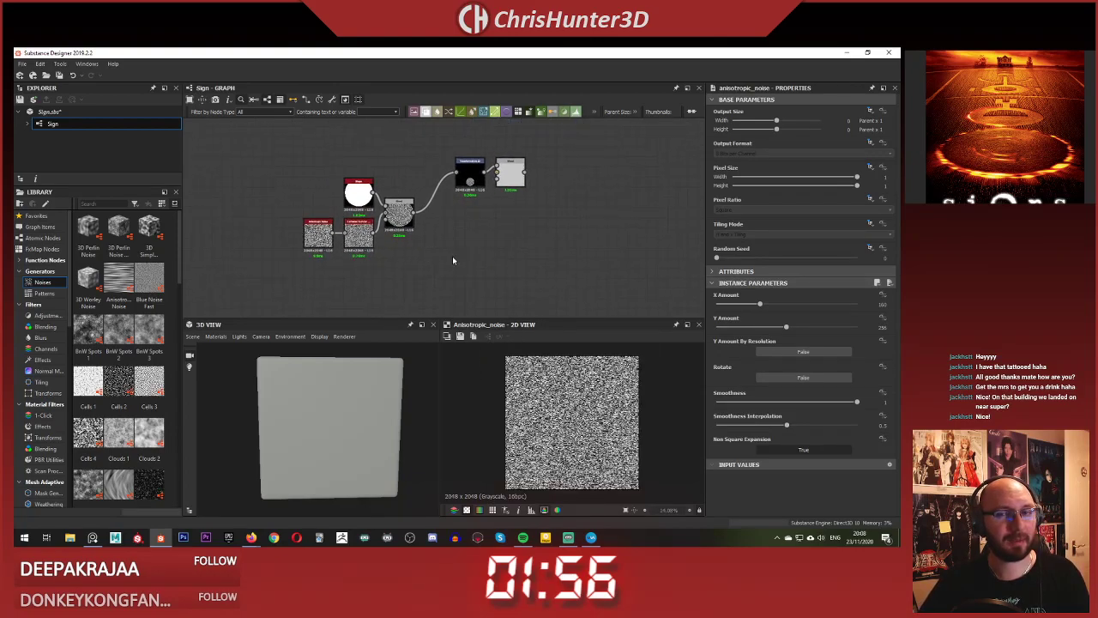
pyautogui.press('space')
pyautogui.write('shape')
pyautogui.press('Return')
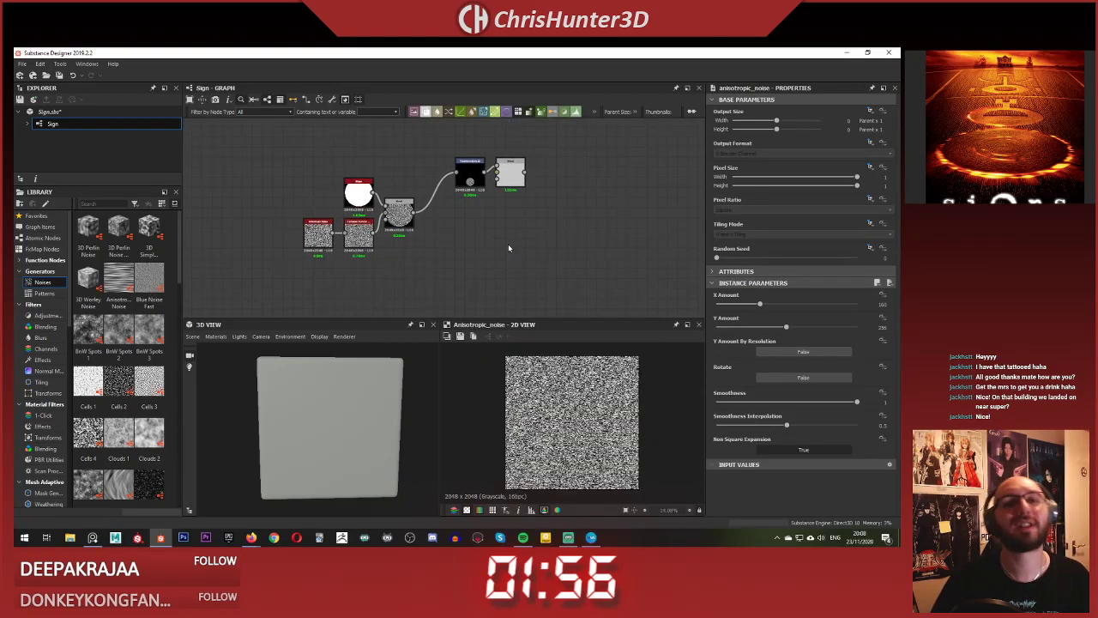
pyautogui.scroll(2, 491, 231)
pyautogui.scroll(-1, 533, 260)
pyautogui.moveTo(535, 267); pyautogui.dragTo(482, 265, button='middle')
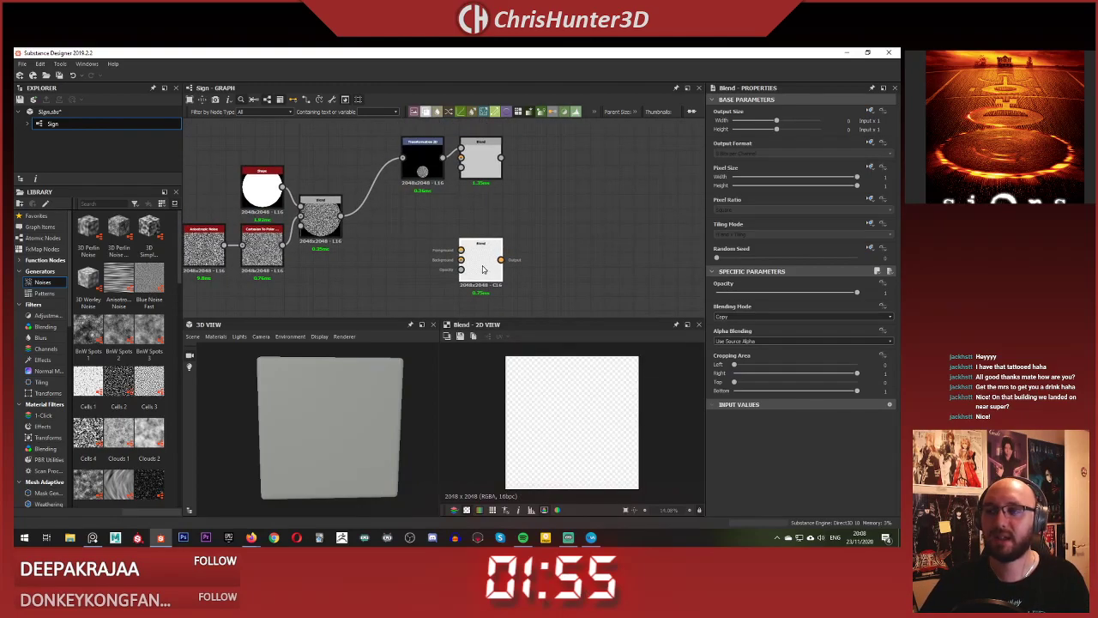
pyautogui.moveTo(482, 269); pyautogui.dragTo(571, 240)
pyautogui.moveTo(368, 220); pyautogui.dragTo(448, 214, button='middle')
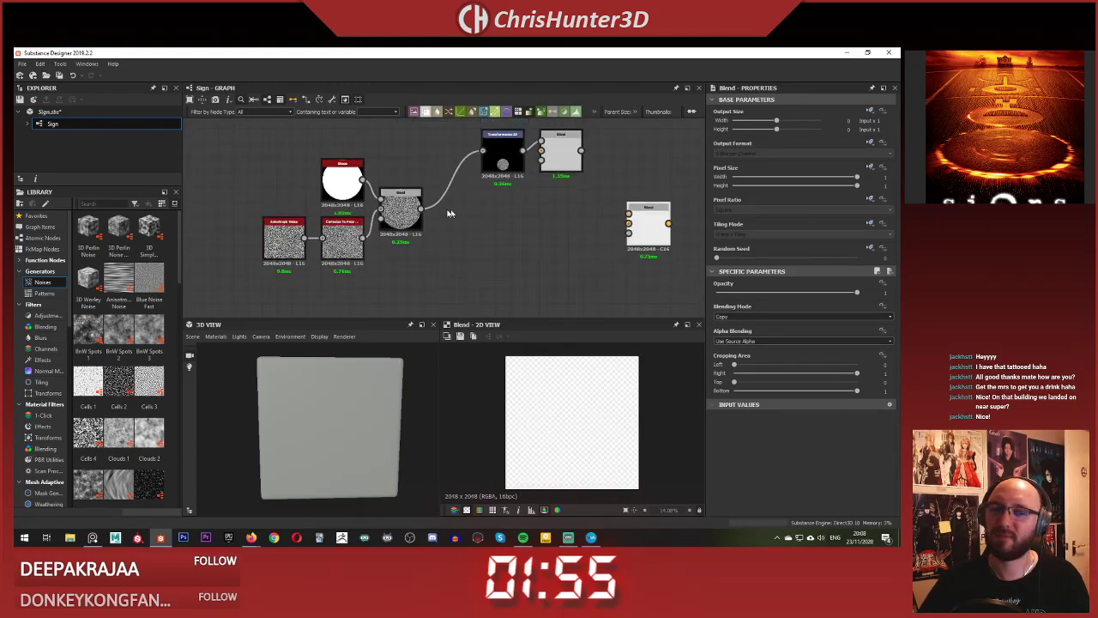
# - Add a Stripes node beside the first Blend node and set its Shift to 0 for horizontal stripes
pyautogui.scroll(1, 476, 219)
pyautogui.press('space')
pyautogui.write('stripes')
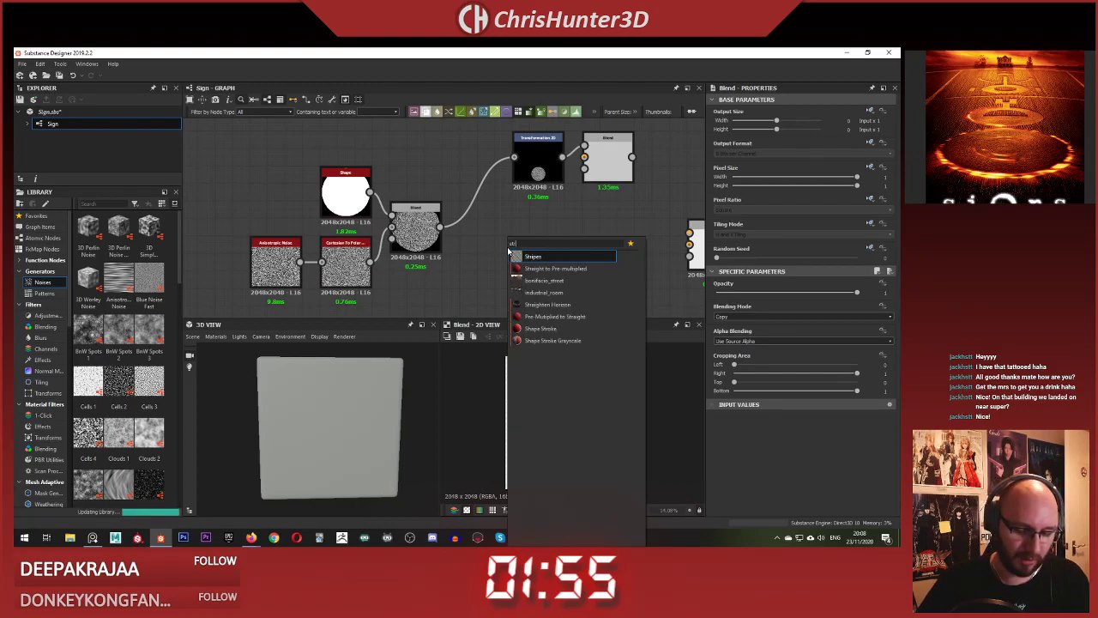
pyautogui.press('Return')
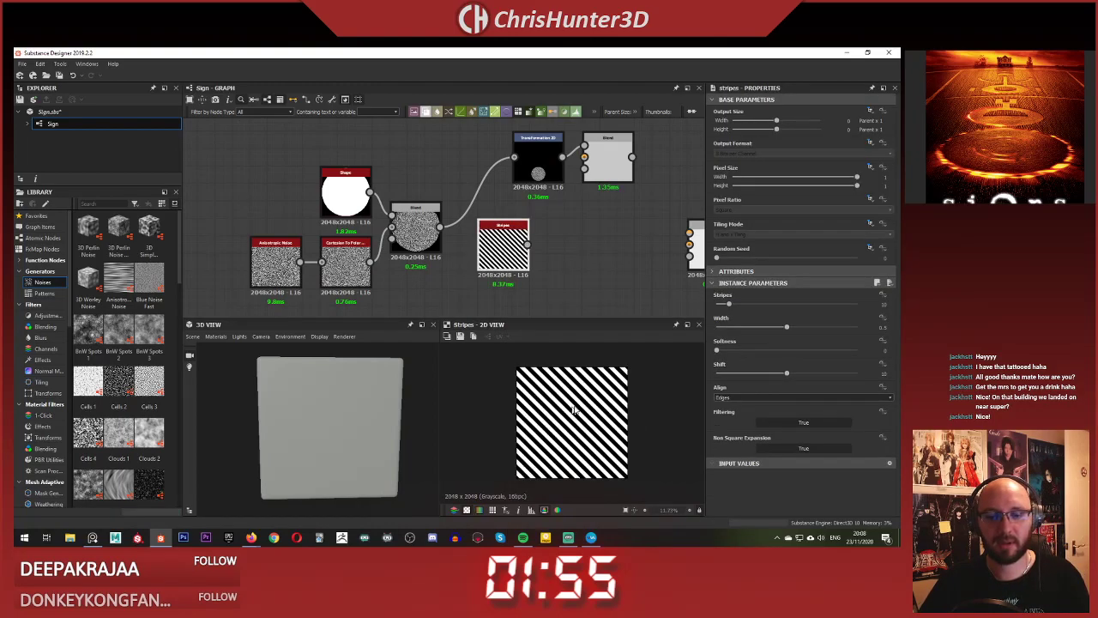
pyautogui.moveTo(743, 374); pyautogui.dragTo(712, 374)
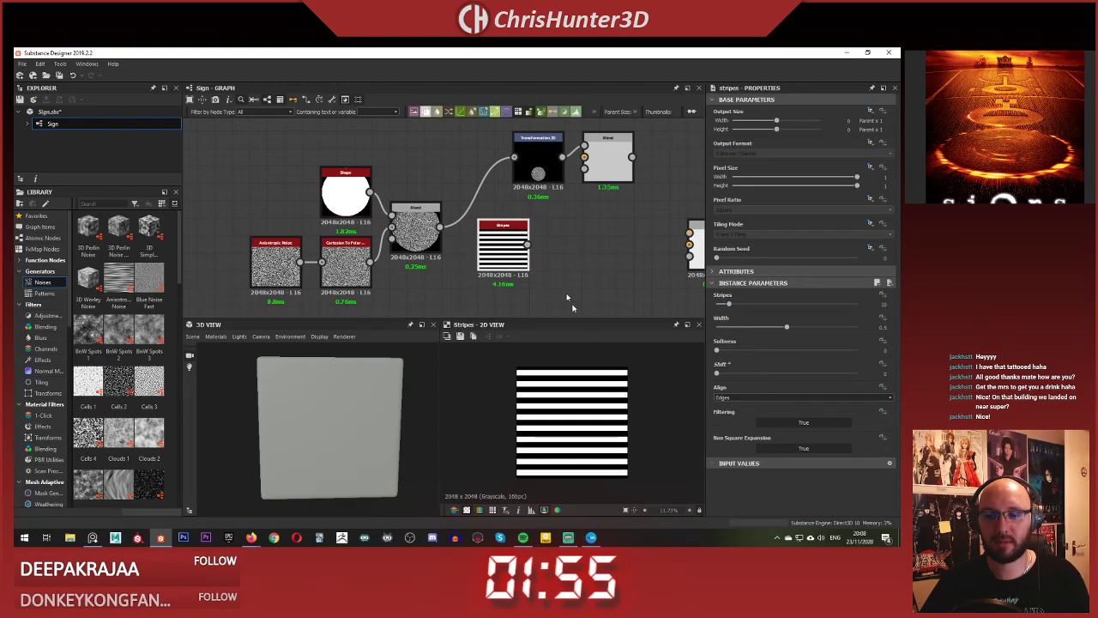
# - Add another Transformation 2D node just beyond and below the Stripes node
pyautogui.click(589, 292)
pyautogui.press('space')
pyautogui.click(647, 387)
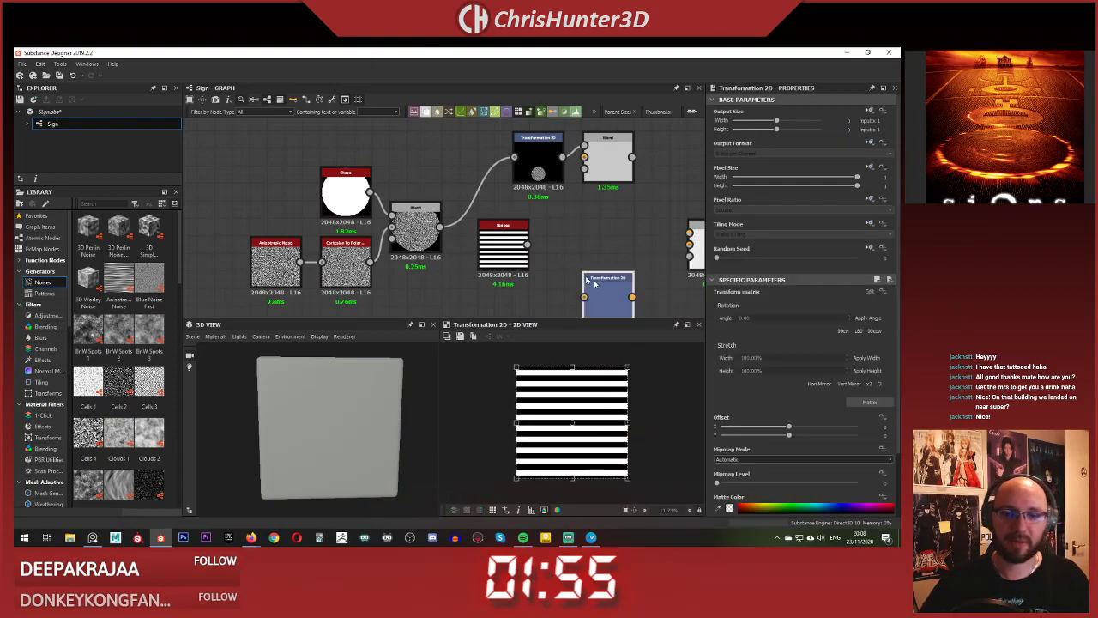
# - Place the new Transformation 2D node right beside the Stripes node and rotate its output 90° so the stripes run vertically
pyautogui.moveTo(607, 305); pyautogui.dragTo(572, 258)
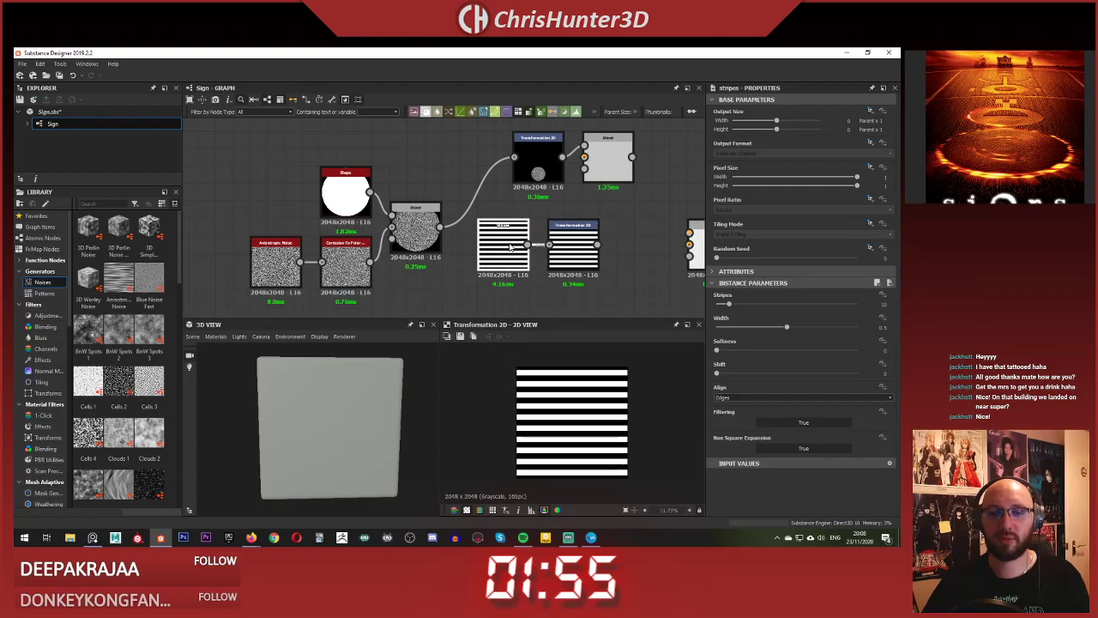
pyautogui.click(590, 239)
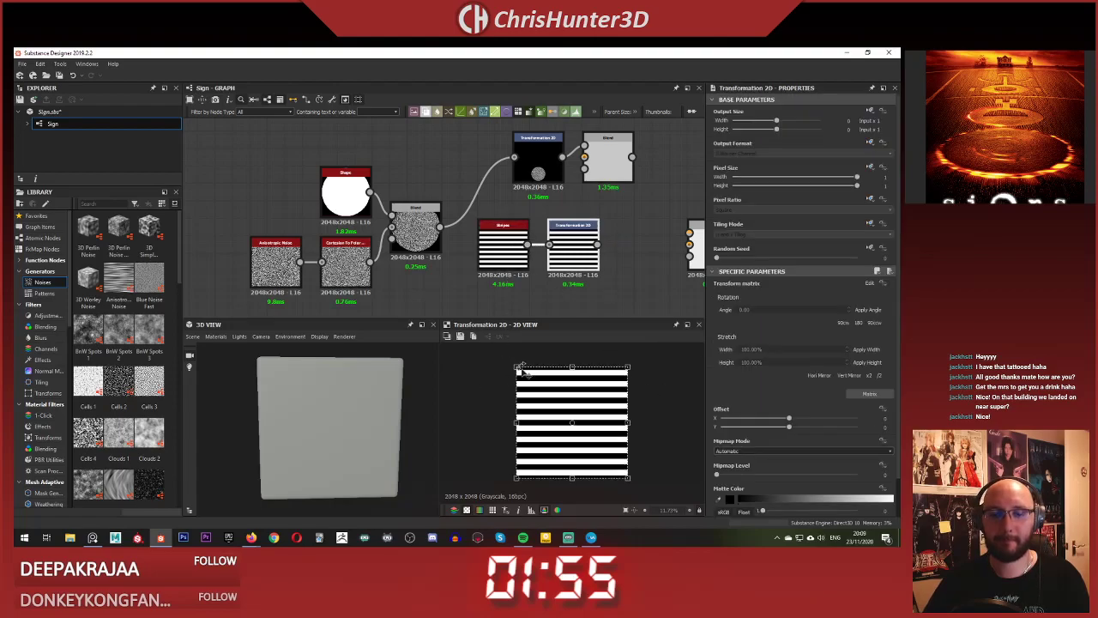
pyautogui.click(531, 508)
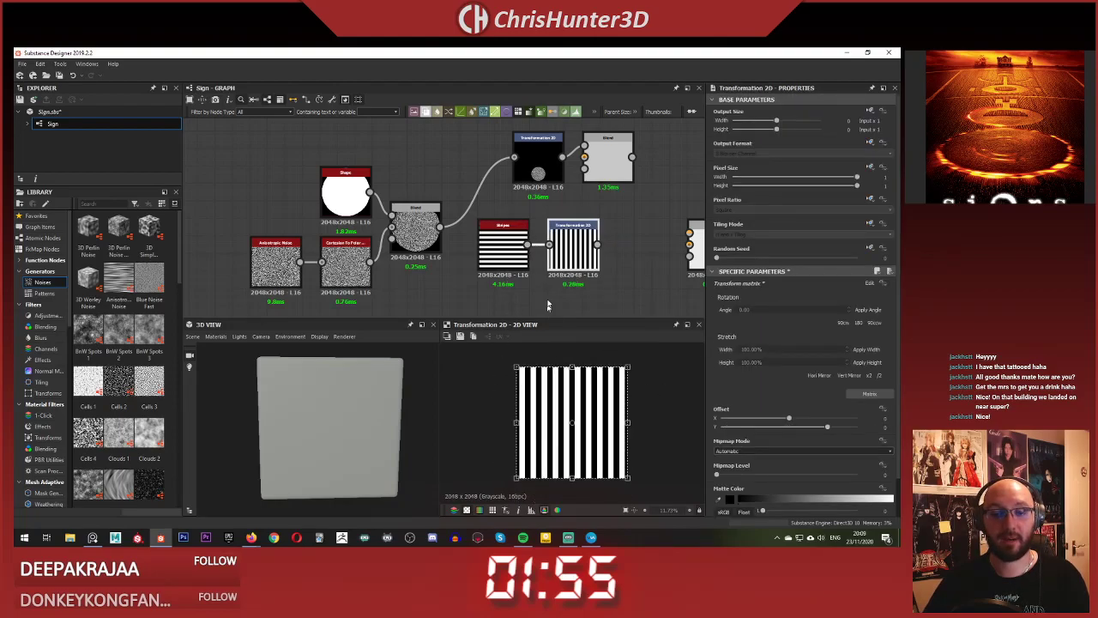
# - Increase the Stripes node's stripe count to about 92
pyautogui.click(503, 247)
pyautogui.moveTo(746, 305); pyautogui.dragTo(845, 305)
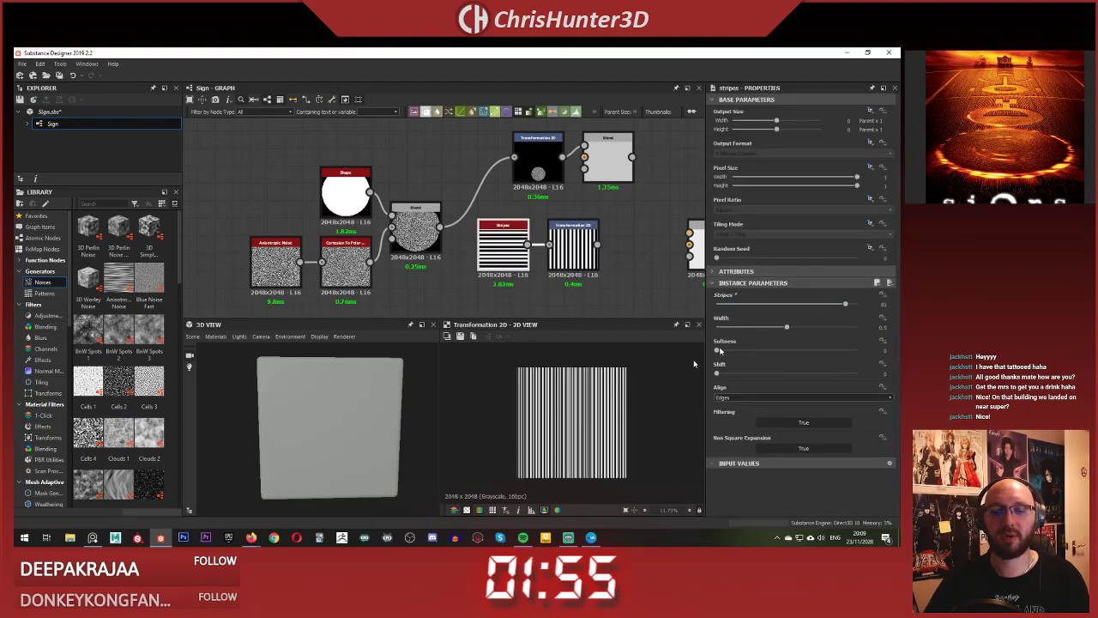
pyautogui.scroll(5, 603, 415)
pyautogui.scroll(-5, 603, 415)
pyautogui.moveTo(648, 260); pyautogui.dragTo(544, 255, button='middle')
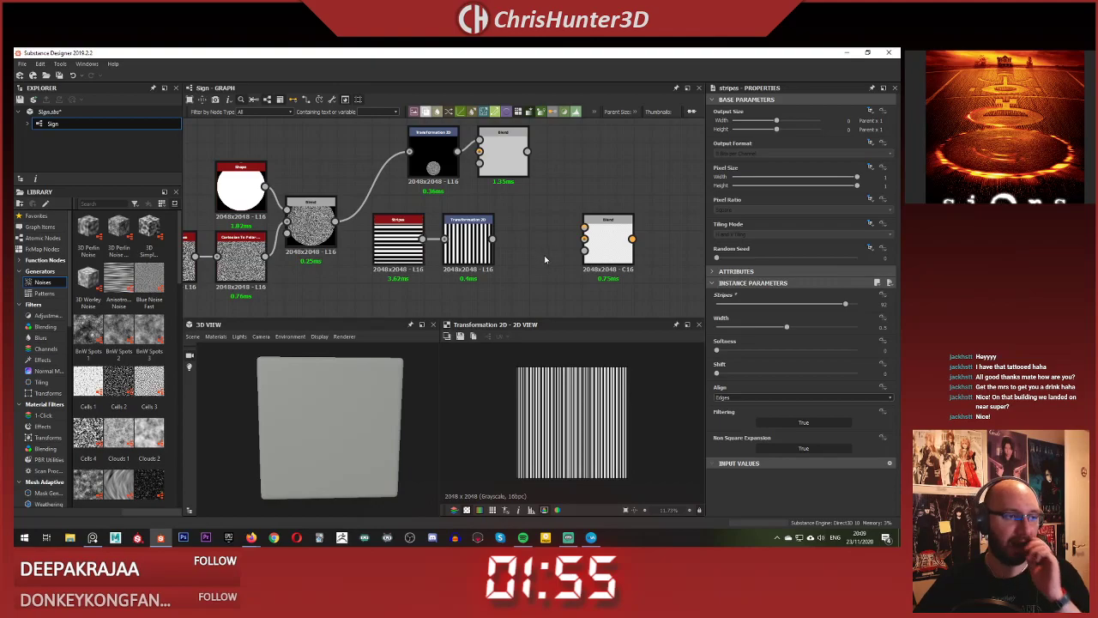
# - Add a Transformation 2D node below the stripes' one, feed it the Anisotropic Noise output, and rotate it 90° so the noise streaks run vertically
pyautogui.click(608, 247)
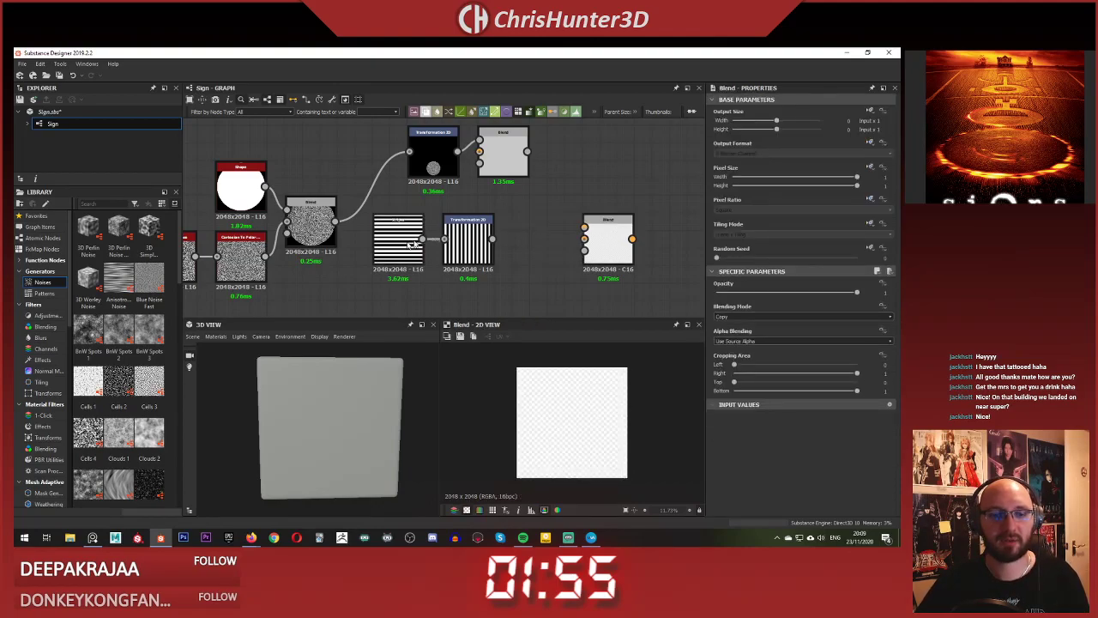
pyautogui.moveTo(323, 273); pyautogui.dragTo(442, 265, button='middle')
pyautogui.click(292, 254)
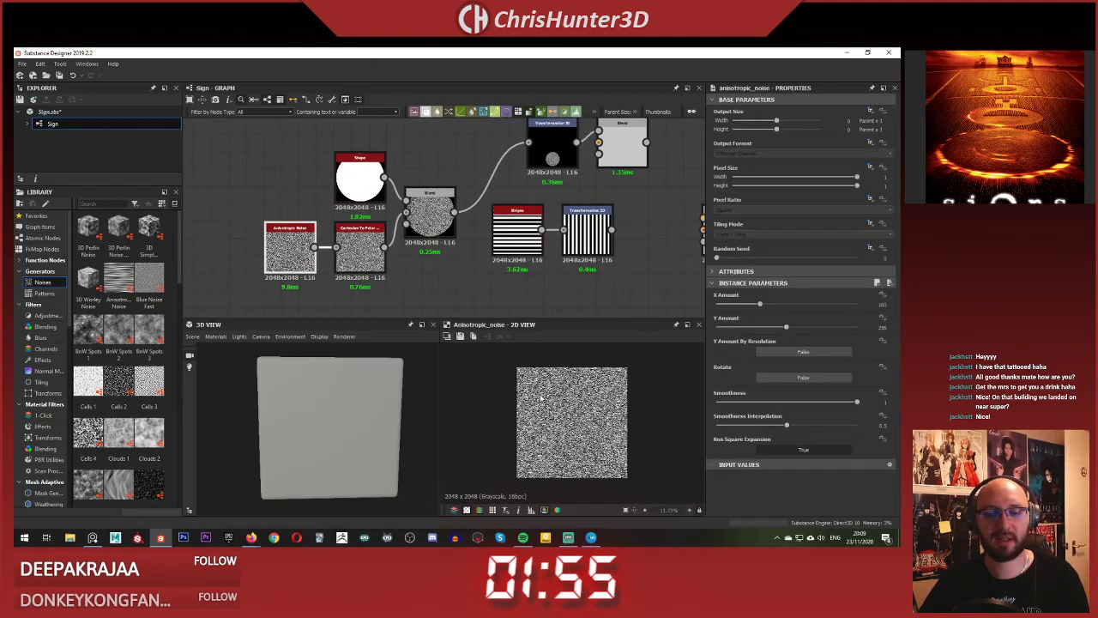
pyautogui.scroll(-7, 554, 397)
pyautogui.moveTo(603, 293); pyautogui.dragTo(512, 251, button='middle')
pyautogui.press('space')
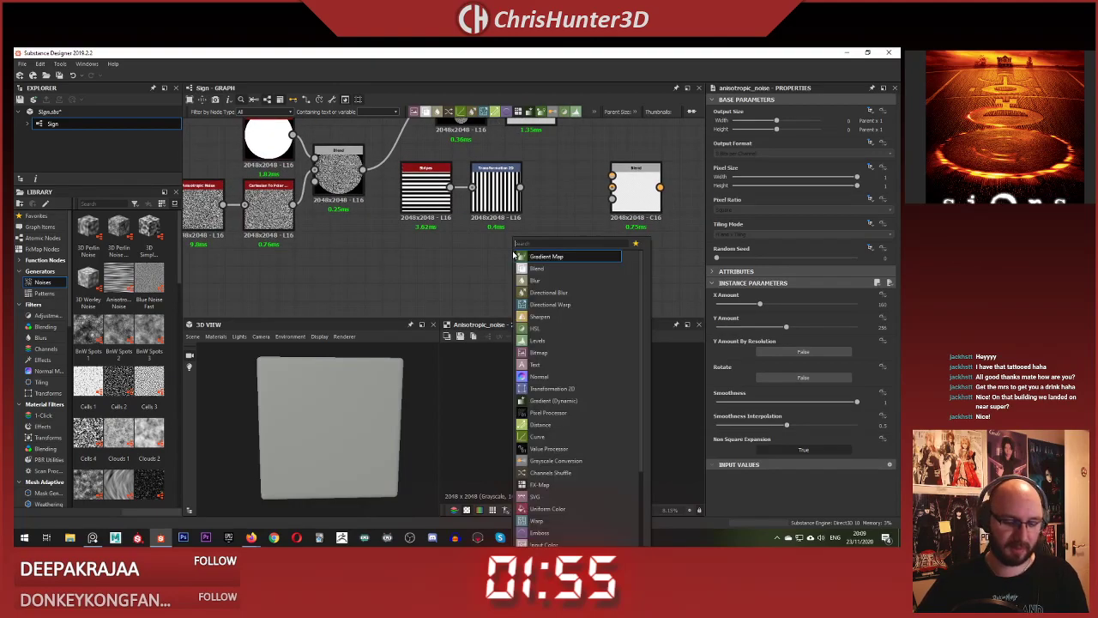
pyautogui.write('tr')
pyautogui.click(550, 255)
pyautogui.moveTo(221, 204); pyautogui.dragTo(489, 265)
pyautogui.scroll(6, 523, 417)
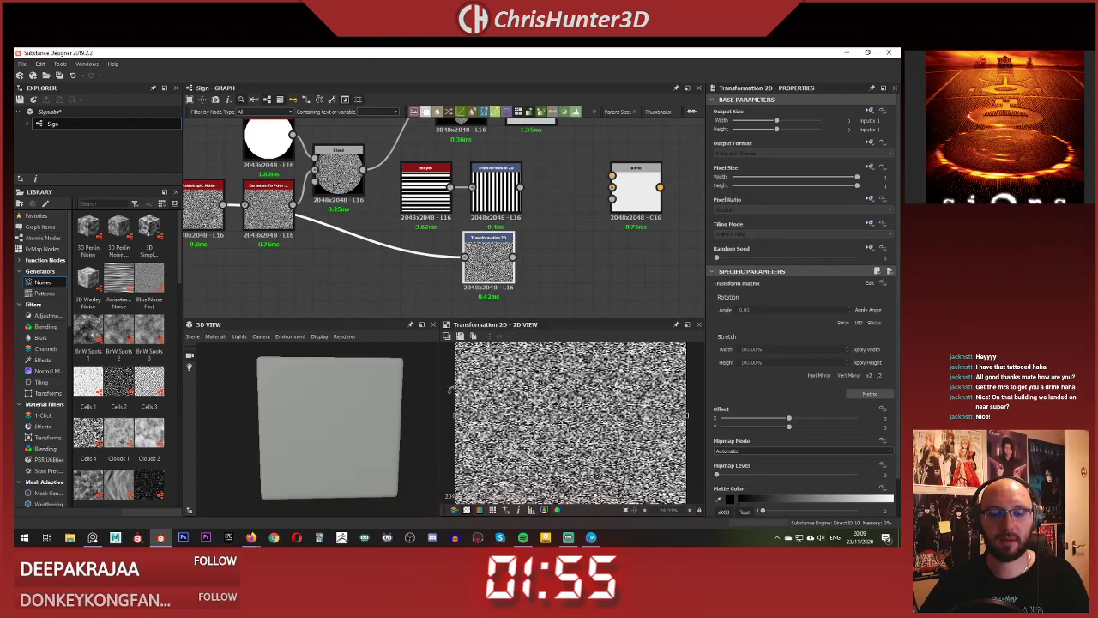
pyautogui.keyDown('shift'); pyautogui.moveTo(448, 385); pyautogui.dragTo(455, 477); pyautogui.keyUp('shift')
pyautogui.click(588, 283)
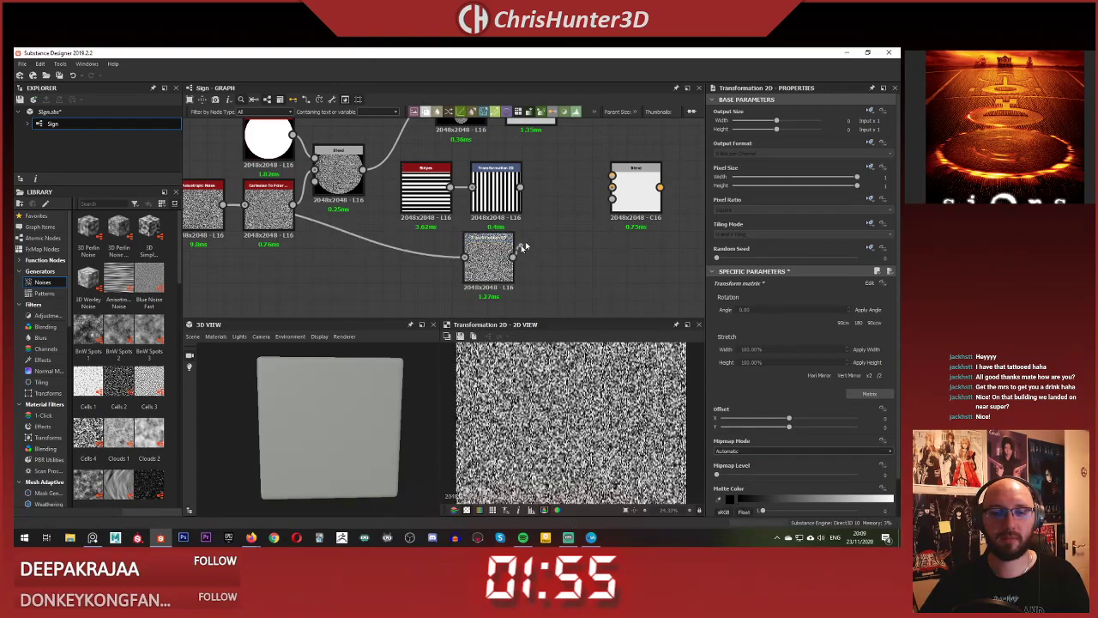
# - Connect the rotated stripes as foreground and the rotated noise as background of the unconnected Blend node, and set its blending mode to Subtract
pyautogui.moveTo(514, 256); pyautogui.dragTo(612, 187)
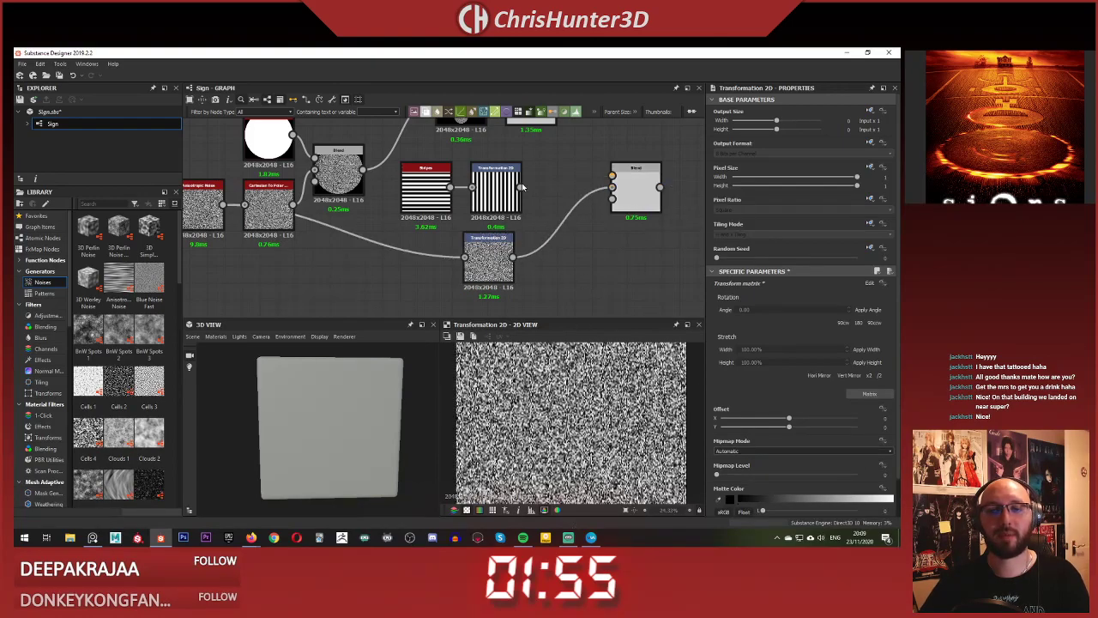
pyautogui.moveTo(521, 187); pyautogui.dragTo(612, 176)
pyautogui.click(637, 194)
pyautogui.click(636, 194)
pyautogui.click(780, 316)
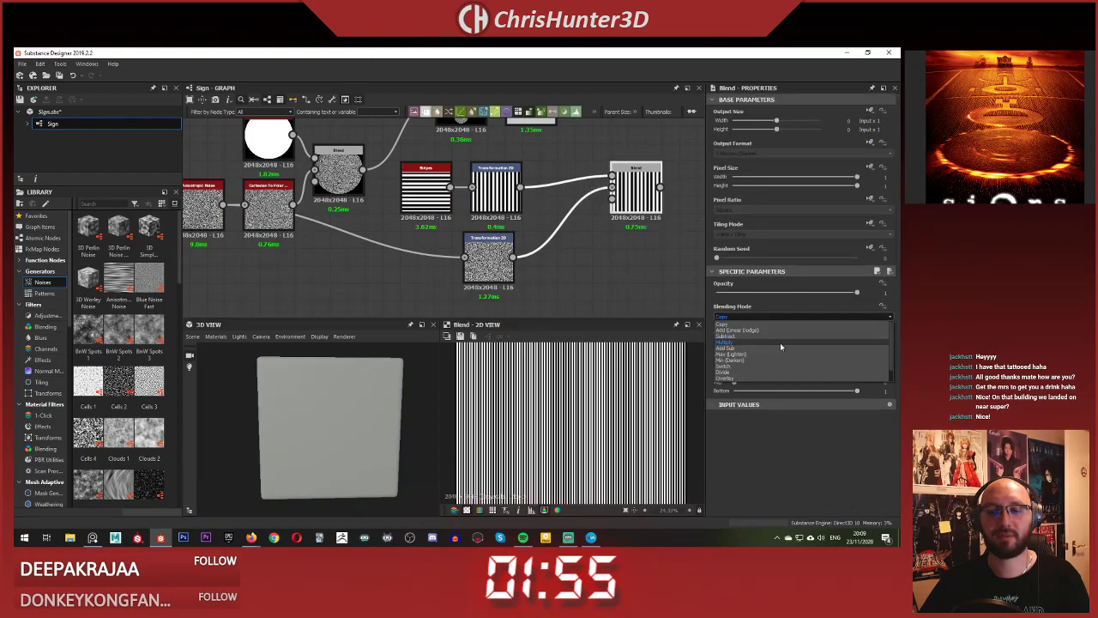
pyautogui.click(785, 338)
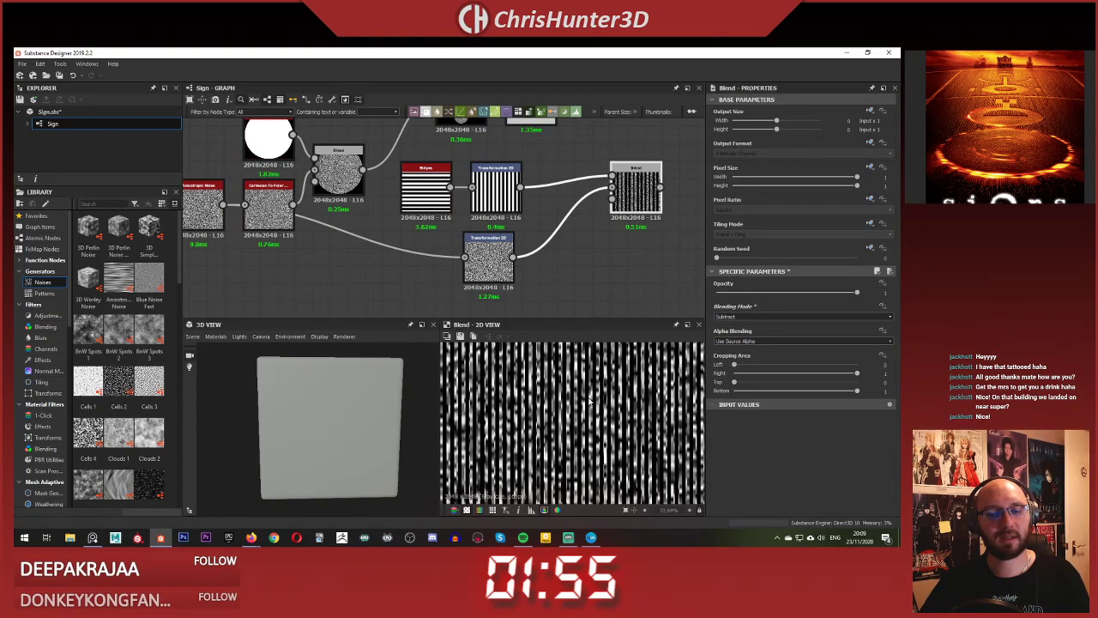
pyautogui.scroll(-5, 593, 402)
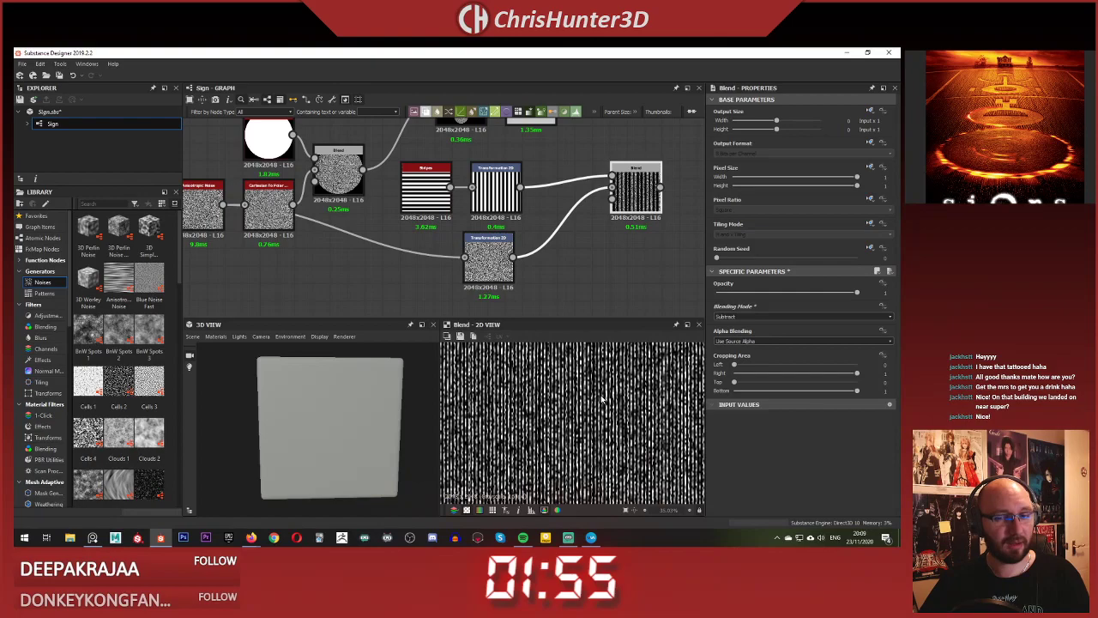
# - Add a Bevel node fed by the stripes' Transformation 2D and place it between that node and the stripe Blend
pyautogui.scroll(-1, 600, 251)
pyautogui.moveTo(584, 269); pyautogui.dragTo(562, 246, button='middle')
pyautogui.scroll(2, 573, 237)
pyautogui.moveTo(615, 154); pyautogui.dragTo(636, 196)
pyautogui.scroll(2, 636, 196)
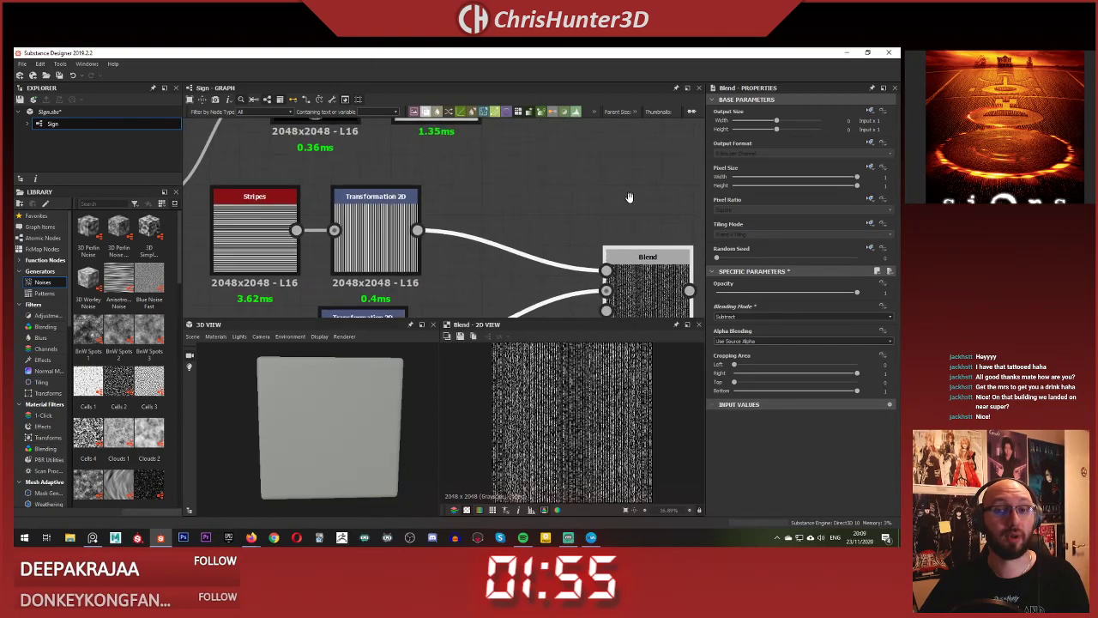
pyautogui.press('space')
pyautogui.write('be')
pyautogui.press('Return')
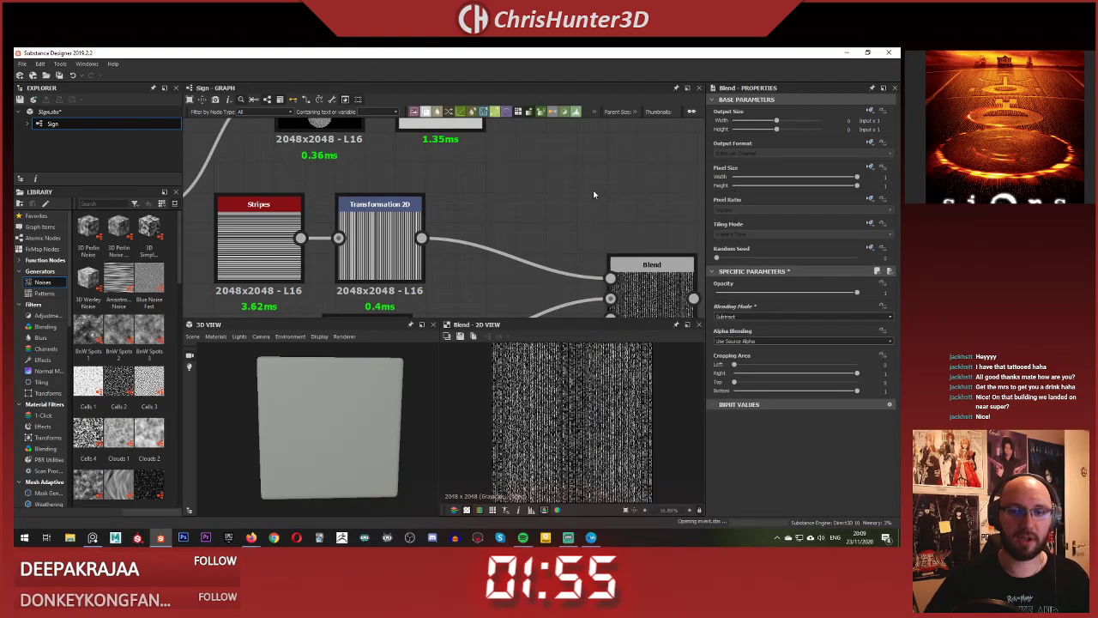
pyautogui.moveTo(592, 185); pyautogui.dragTo(532, 215)
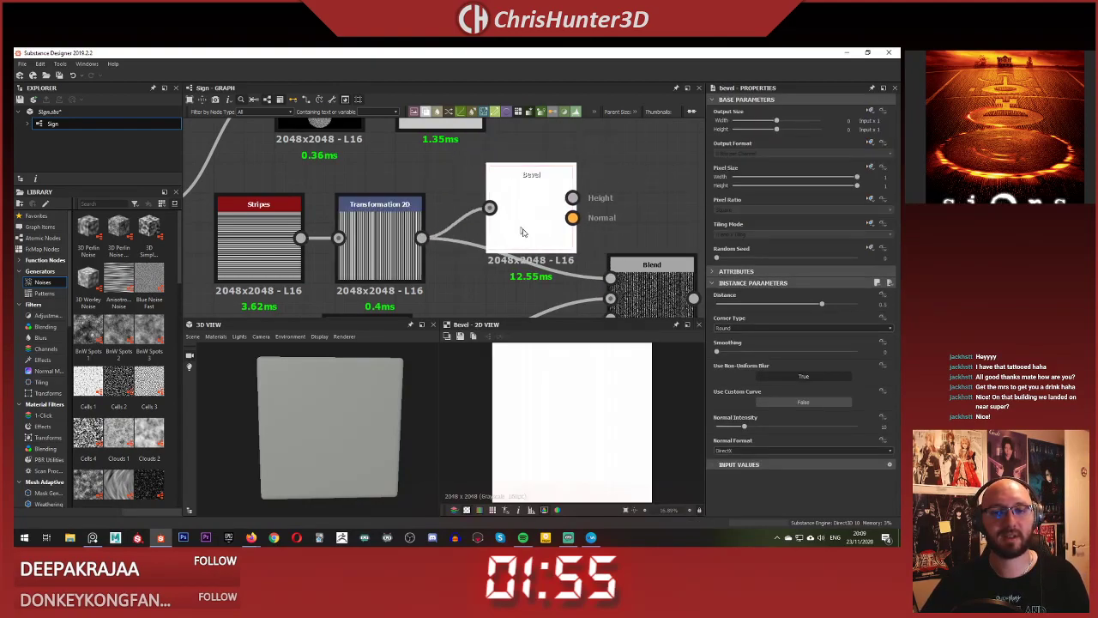
# - Set the Bevel node's corner type to Angular and its distance to 0.01
pyautogui.click(768, 333)
pyautogui.click(761, 338)
pyautogui.moveTo(820, 304); pyautogui.dragTo(785, 307)
pyautogui.scroll(6, 612, 385)
pyautogui.moveTo(635, 382); pyautogui.dragTo(588, 402, button='middle')
pyautogui.moveTo(784, 308); pyautogui.dragTo(789, 305)
pyautogui.scroll(-8, 614, 397)
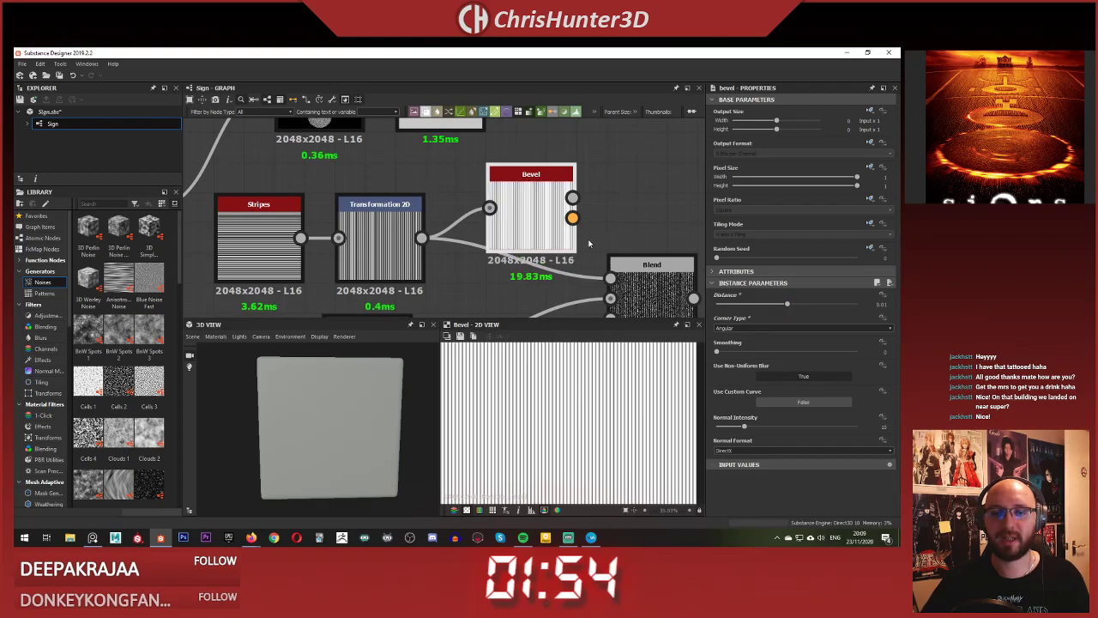
# - Connect the Bevel's Height output to the stripe Blend's foreground input and preview the Blend
pyautogui.scroll(-1, 588, 243)
pyautogui.moveTo(588, 243); pyautogui.dragTo(563, 199, button='middle')
pyautogui.moveTo(550, 161); pyautogui.dragTo(595, 232)
pyautogui.doubleClick(608, 247)
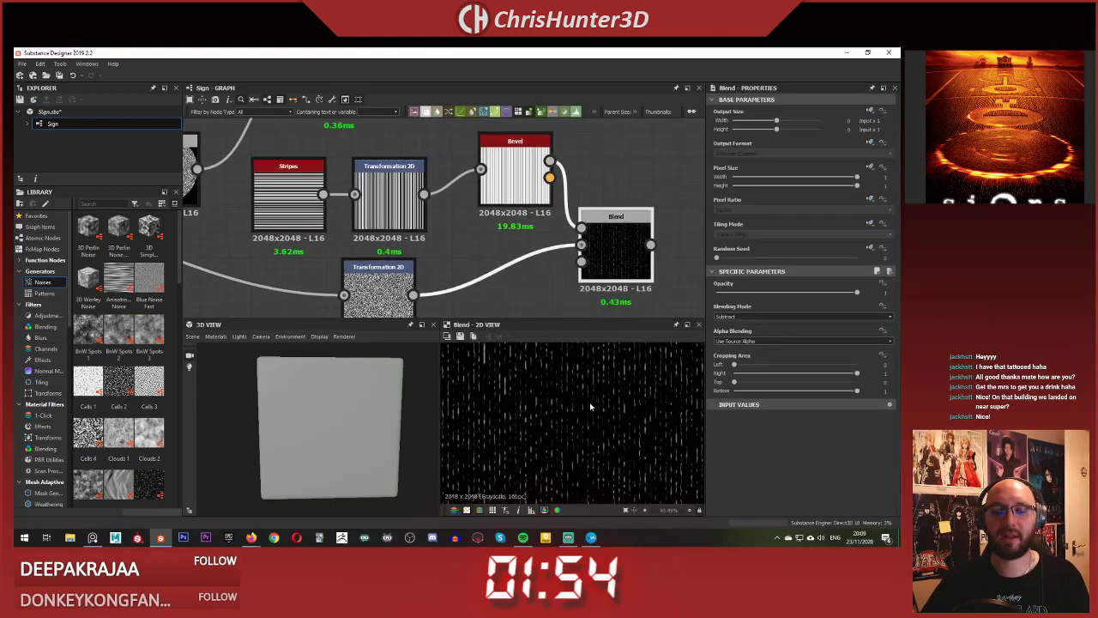
pyautogui.scroll(-2, 587, 309)
pyautogui.scroll(1, 587, 309)
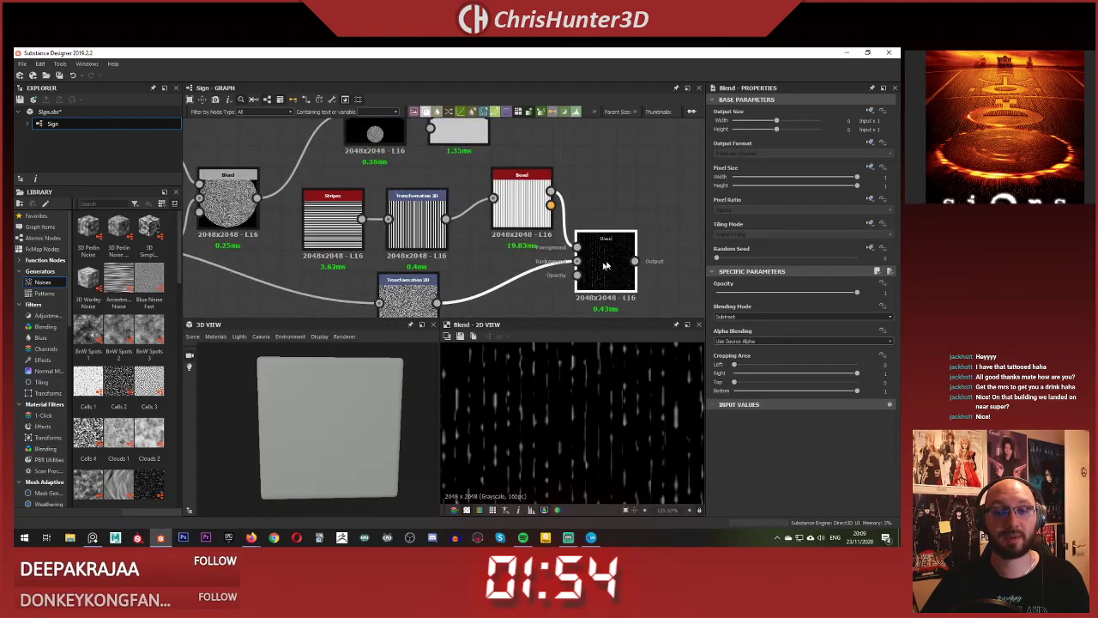
# - Switch the stripe-and-noise Blend's blending mode to Multiply and check the pattern up close
pyautogui.click(749, 318)
pyautogui.click(727, 341)
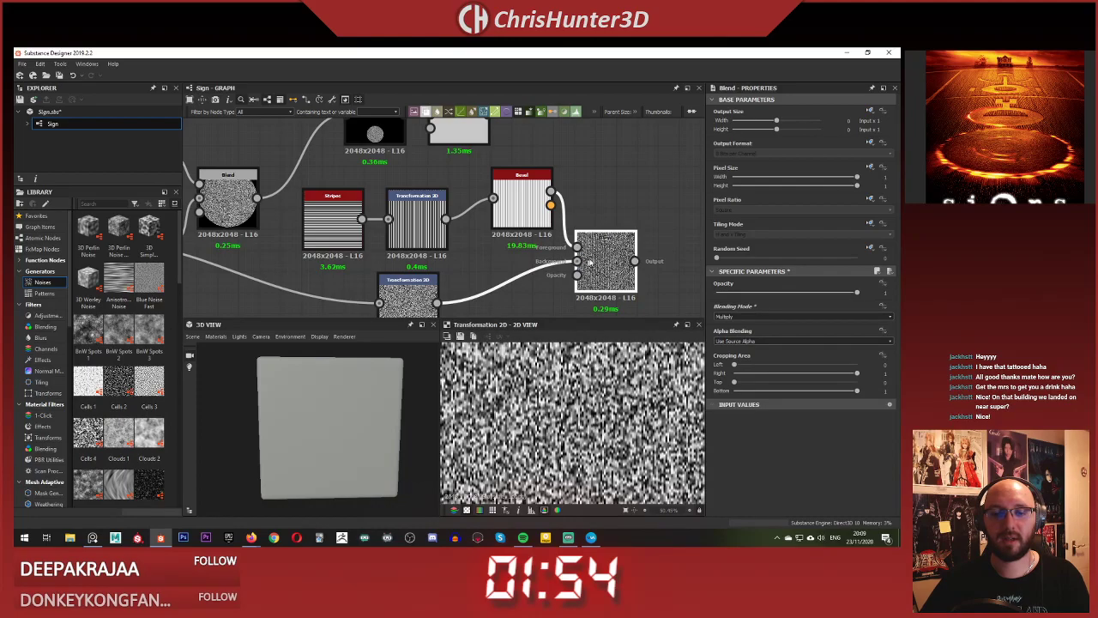
pyautogui.scroll(4, 564, 410)
pyautogui.scroll(-5, 566, 403)
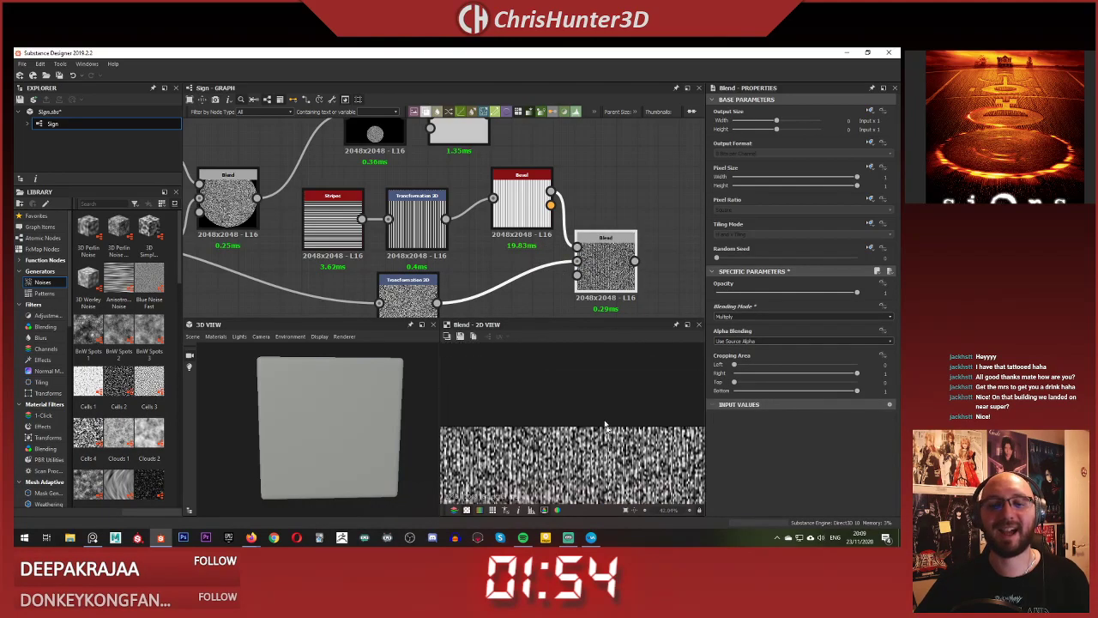
pyautogui.scroll(2, 573, 378)
pyautogui.scroll(-4, 573, 378)
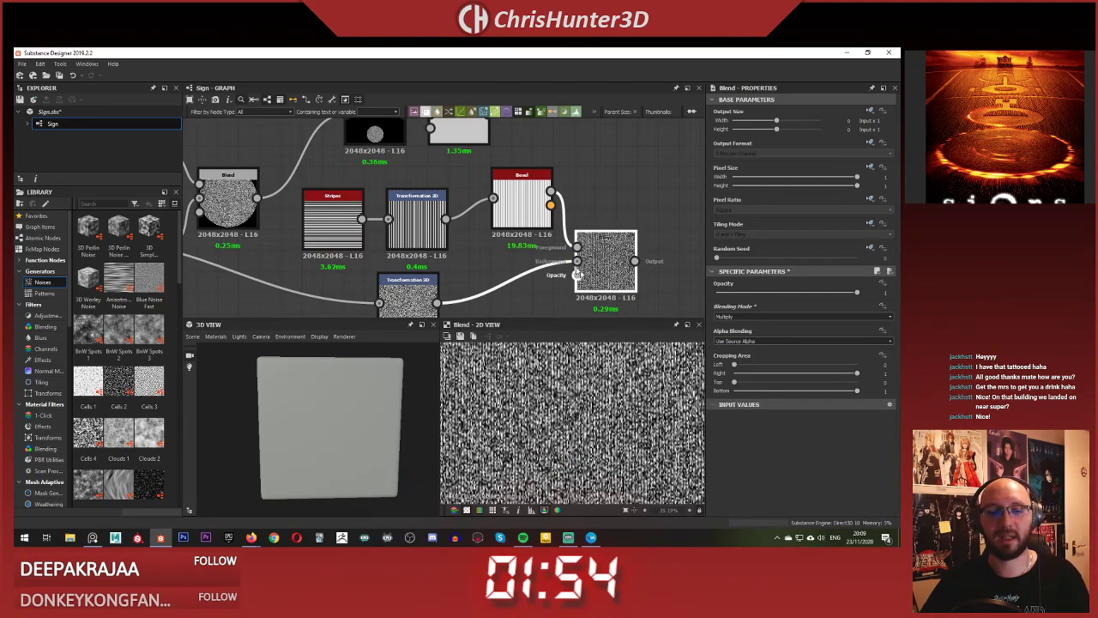
# - Move the disc's Blend node out above the stripe Blend and connect the stripe Blend's output to its background input
pyautogui.scroll(-3, 515, 232)
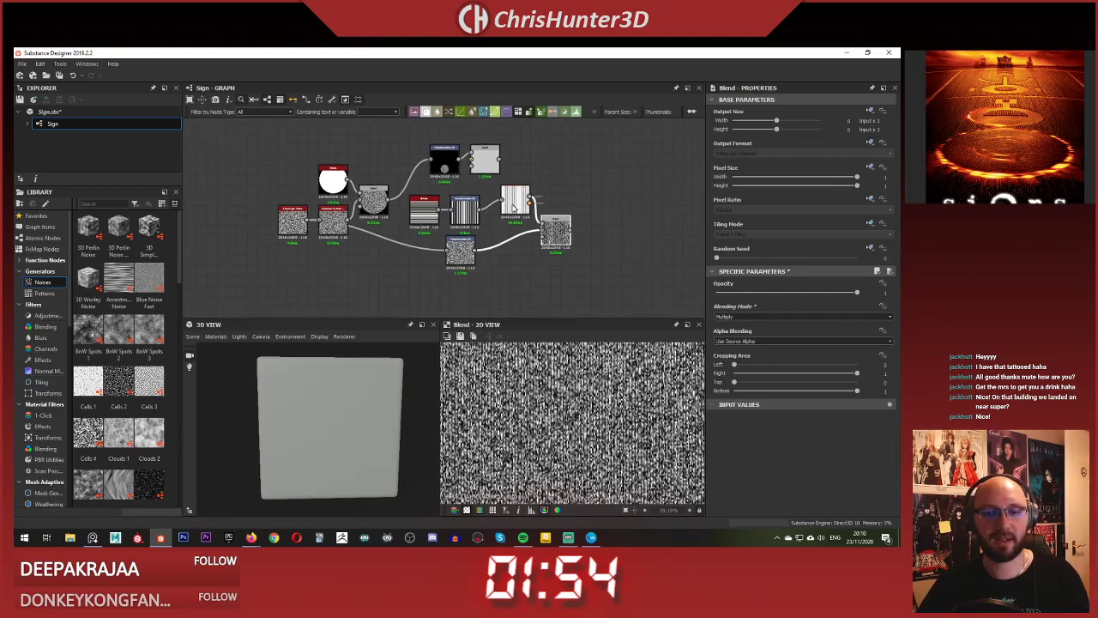
pyautogui.scroll(3, 513, 206)
pyautogui.moveTo(454, 153); pyautogui.dragTo(598, 167)
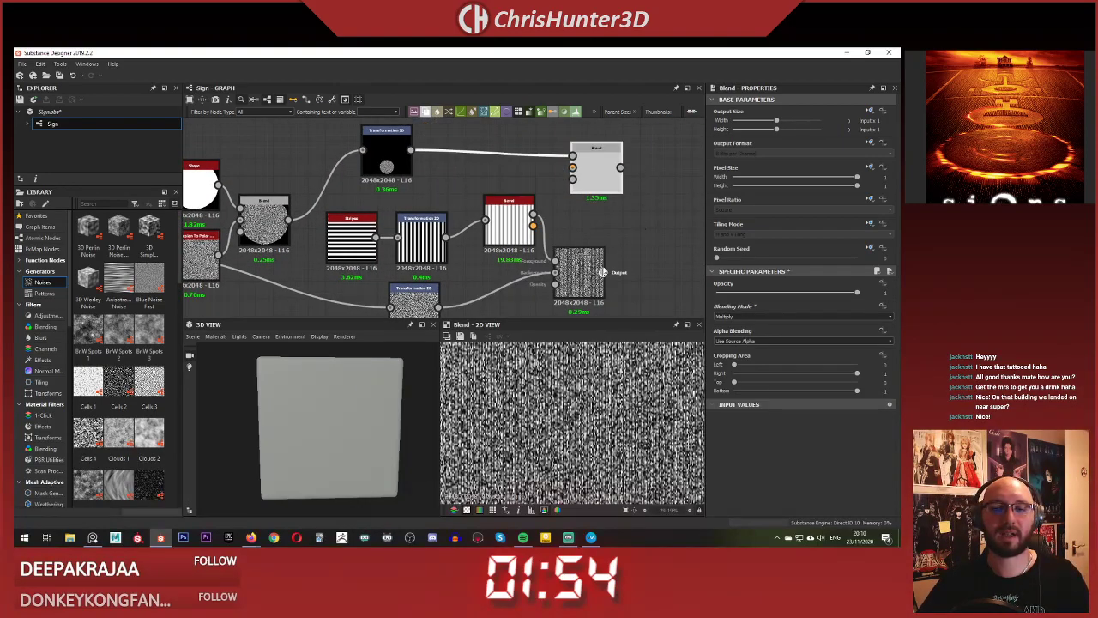
pyautogui.moveTo(604, 272); pyautogui.dragTo(572, 167)
pyautogui.scroll(2, 531, 179)
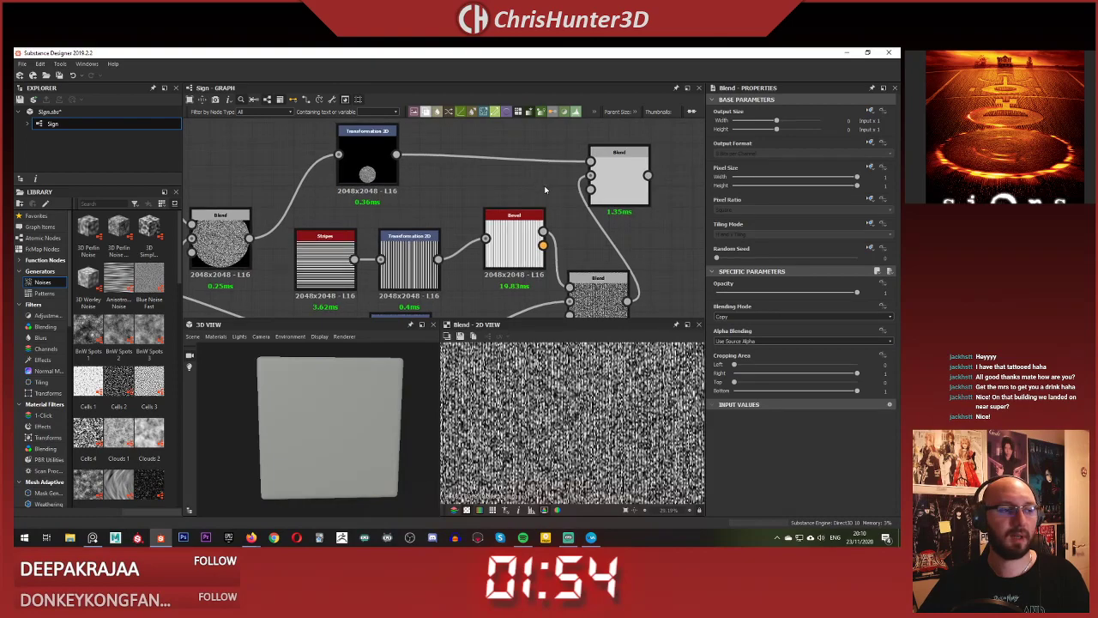
pyautogui.moveTo(543, 185)
pyautogui.mouseDown(button='middle')
pyautogui.moveTo(533, 164)
pyautogui.moveTo(542, 183)
pyautogui.mouseUp(button='middle')
# - Shift the disc's Blend node slightly further out and set its blending mode to Max (Lighten)
pyautogui.doubleClick(419, 190)
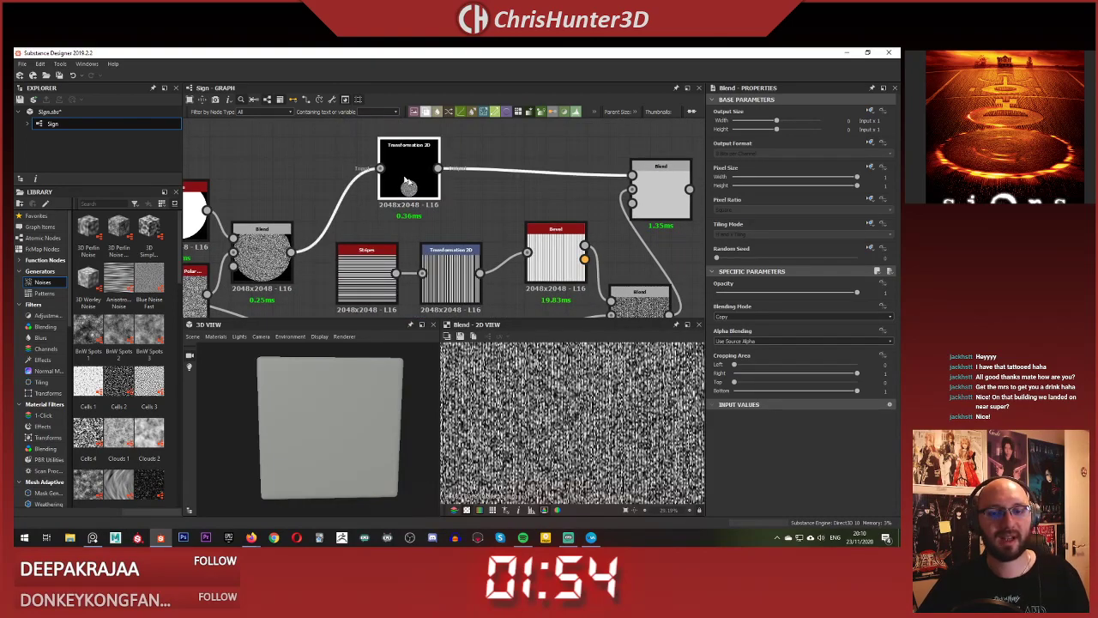
pyautogui.moveTo(632, 187); pyautogui.dragTo(674, 187)
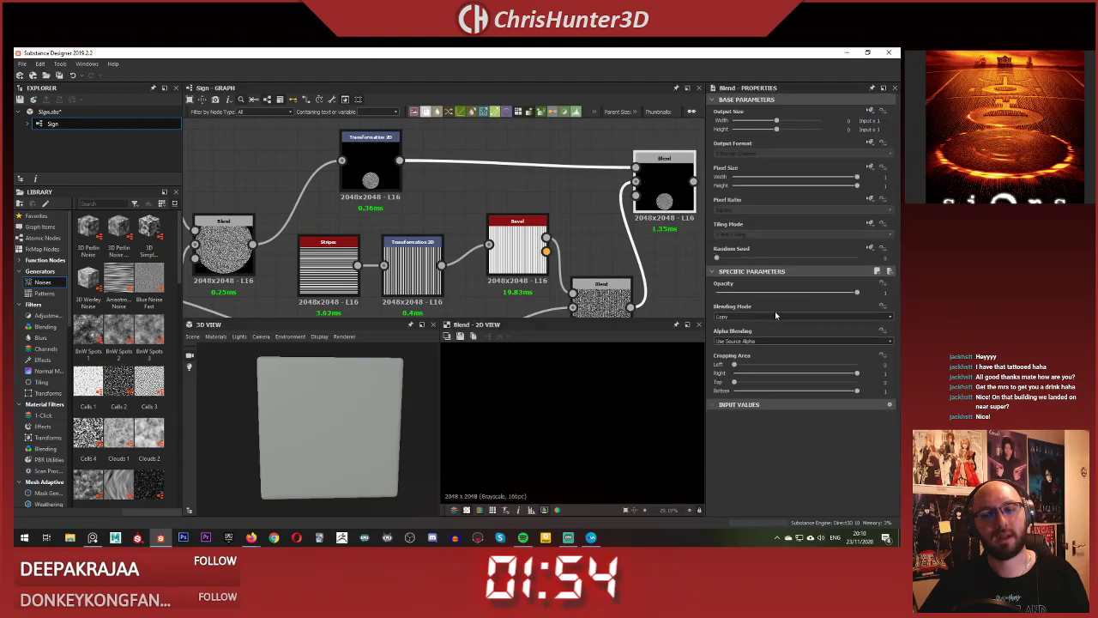
pyautogui.click(775, 314)
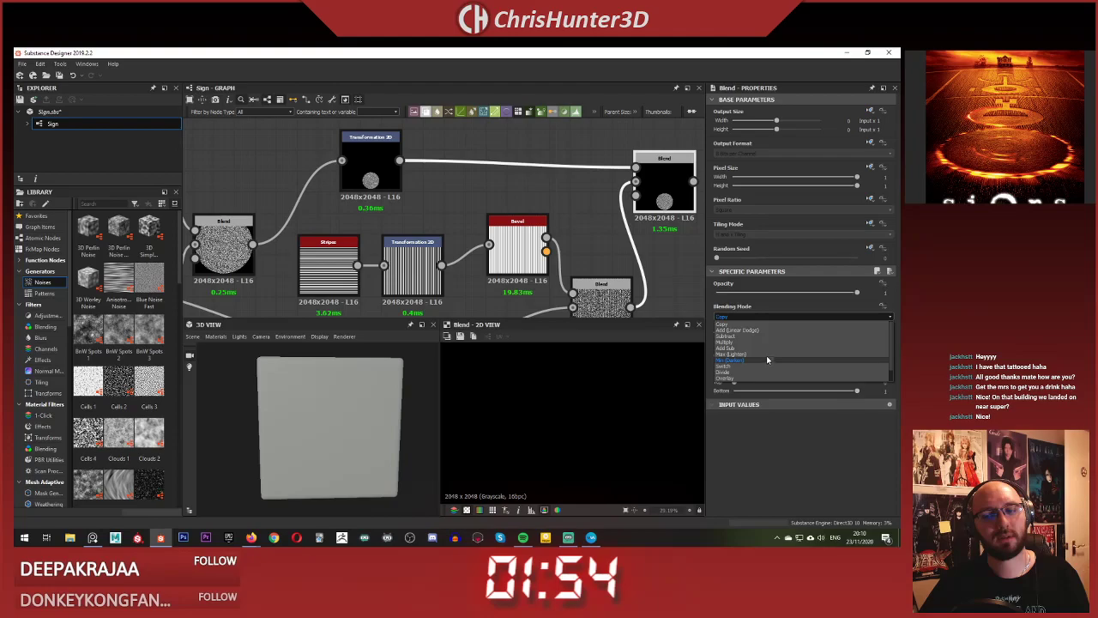
pyautogui.click(766, 353)
pyautogui.click(558, 200)
# - Compare the disc's Transformation 2D output with the final Blend of disc and striped crop background
pyautogui.moveTo(558, 200); pyautogui.dragTo(558, 152, button='middle')
pyautogui.scroll(-1, 559, 153)
pyautogui.scroll(-6, 553, 396)
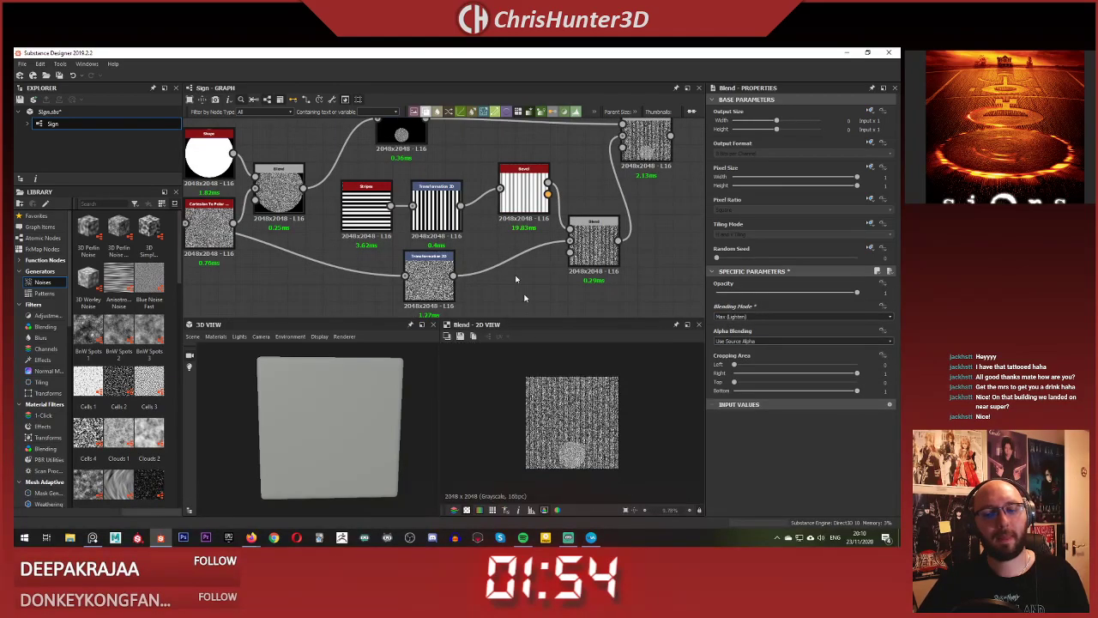
pyautogui.scroll(1, 442, 211)
pyautogui.moveTo(436, 154); pyautogui.dragTo(398, 188, button='middle')
pyautogui.scroll(-1, 419, 175)
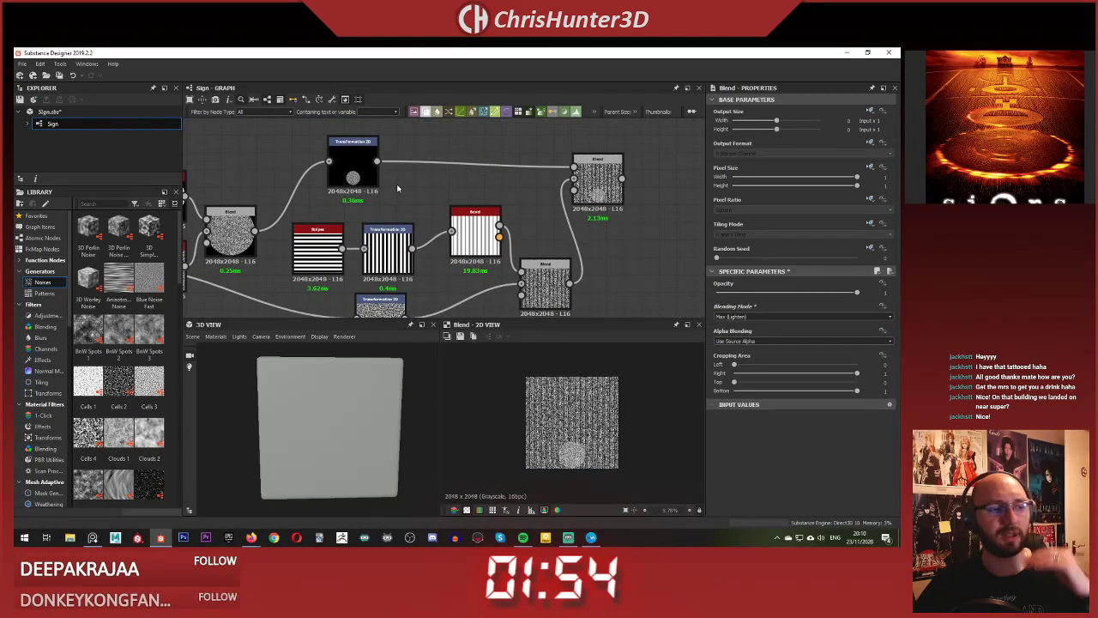
pyautogui.doubleClick(359, 176)
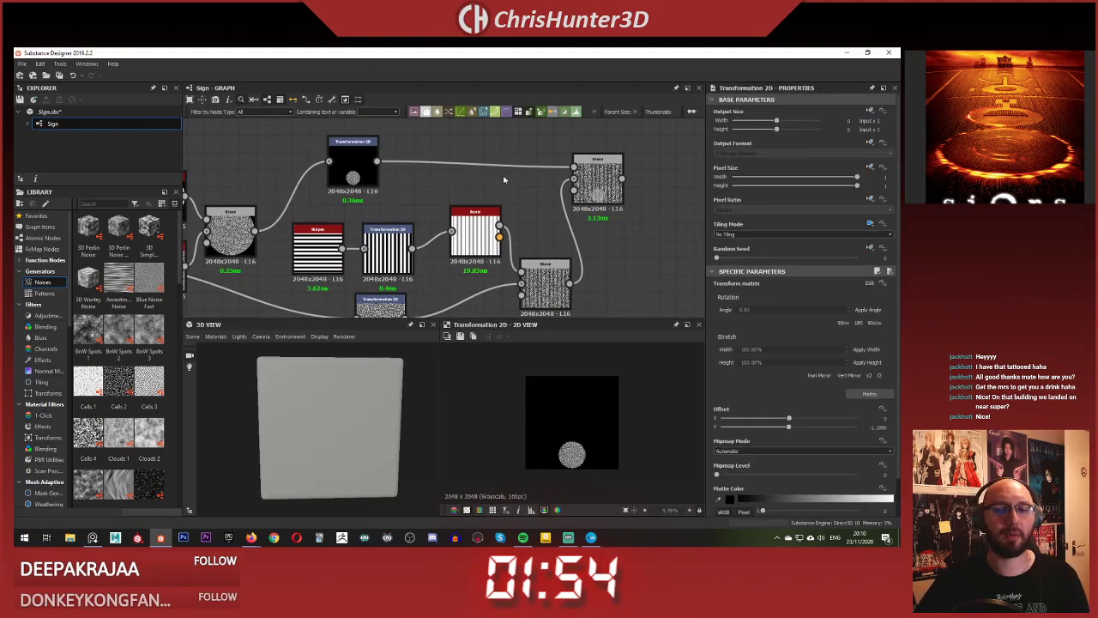
pyautogui.doubleClick(592, 174)
# - Add a Histogram Scan node above the disc's Transformation 2D and fed by its output
pyautogui.doubleClick(365, 182)
pyautogui.moveTo(364, 187)
pyautogui.mouseDown(button='middle')
pyautogui.moveTo(506, 190)
pyautogui.moveTo(350, 187)
pyautogui.mouseUp(button='middle')
pyautogui.moveTo(476, 188); pyautogui.dragTo(421, 214, button='middle')
pyautogui.moveTo(408, 144); pyautogui.dragTo(430, 190, button='middle')
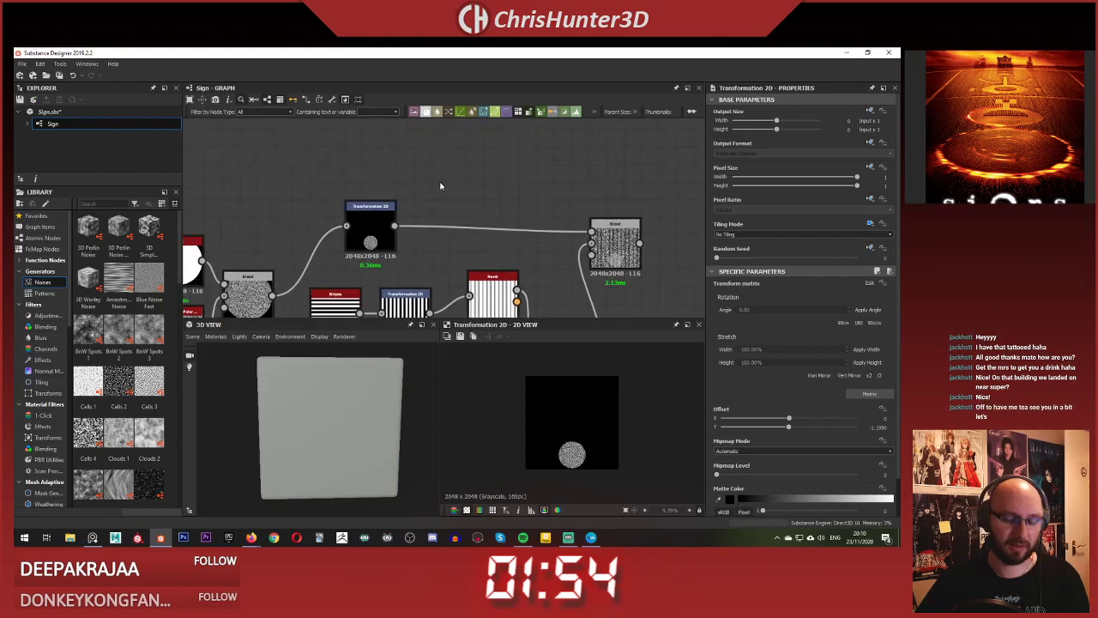
pyautogui.press('space')
pyautogui.write('hist')
pyautogui.press('Down')
pyautogui.press('Down')
pyautogui.press('Up')
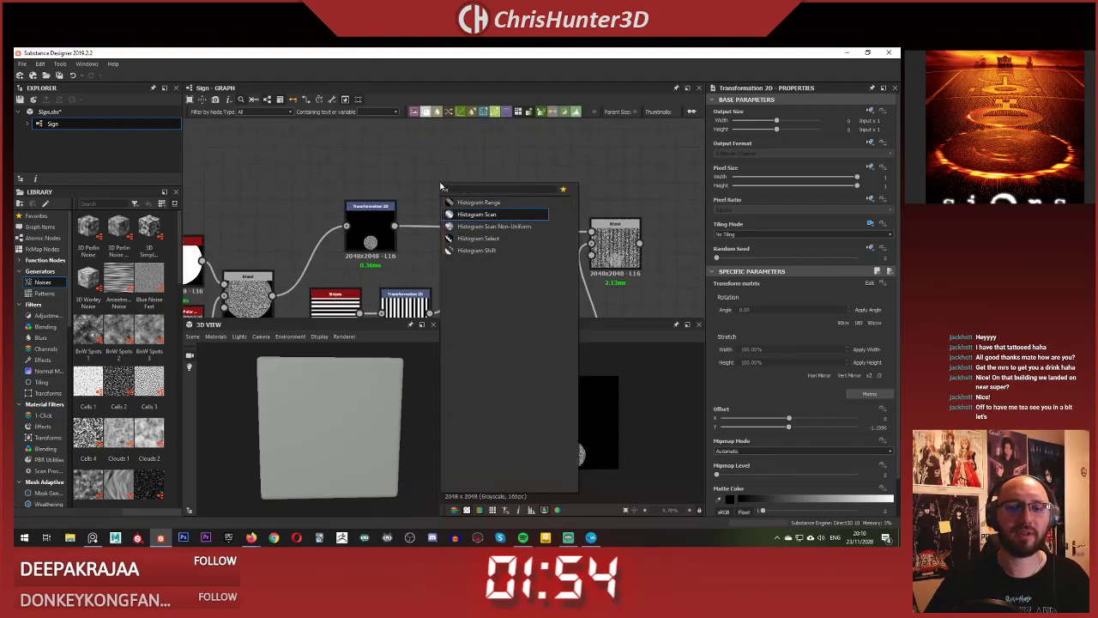
pyautogui.press('Return')
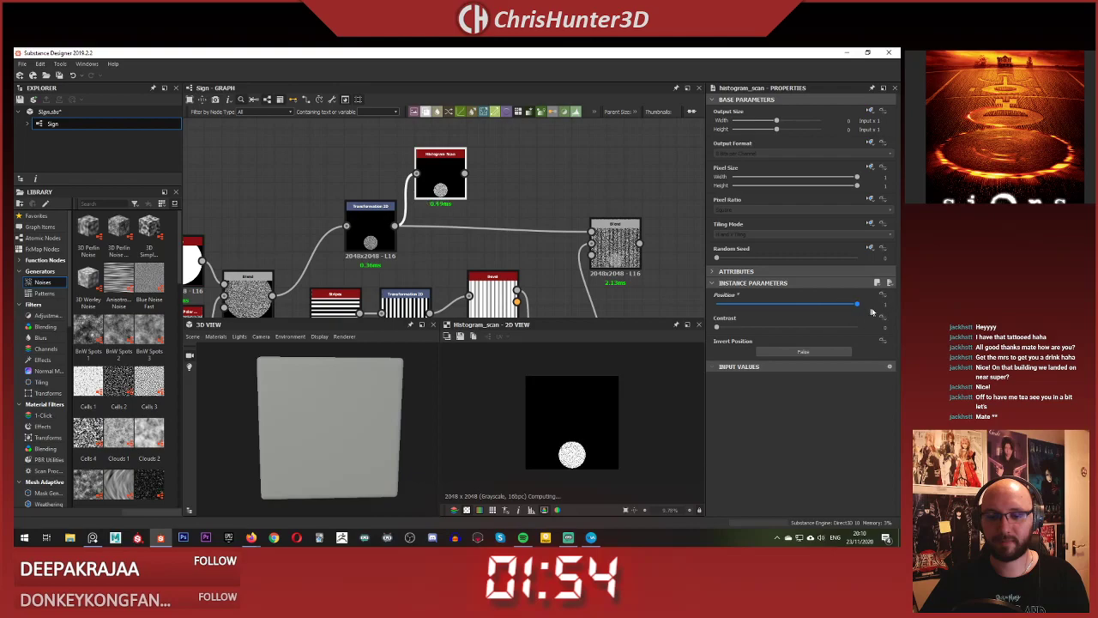
# - Mask the disc's Blend with the Histogram Scan output at Position 0.99 and set its blending mode to Copy
pyautogui.scroll(10, 549, 394)
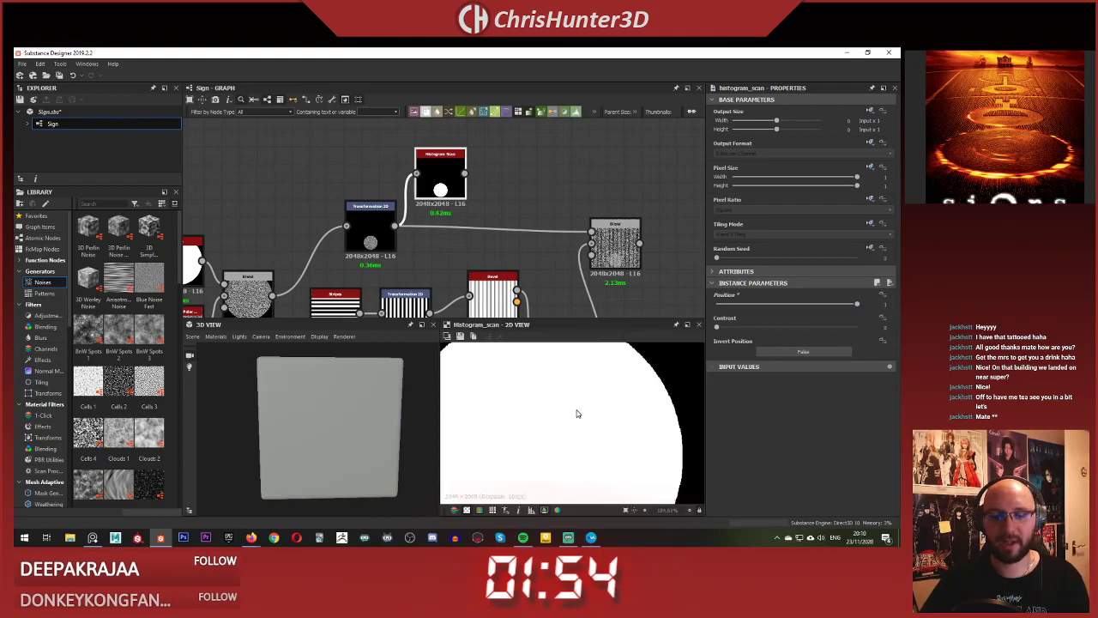
pyautogui.moveTo(557, 268); pyautogui.dragTo(556, 252, button='middle')
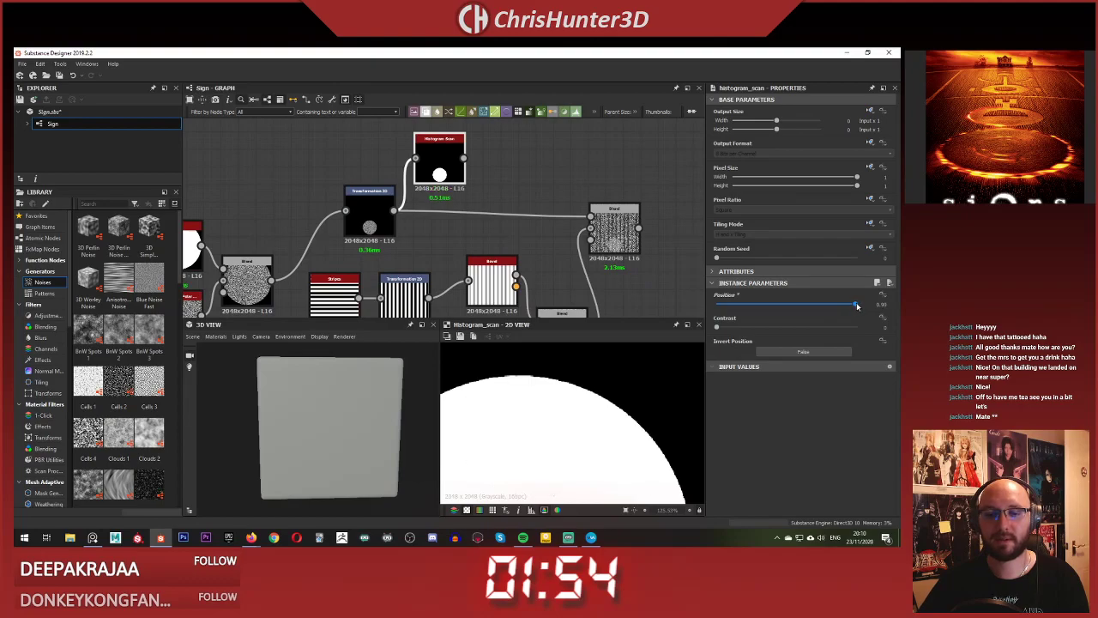
pyautogui.doubleClick(606, 251)
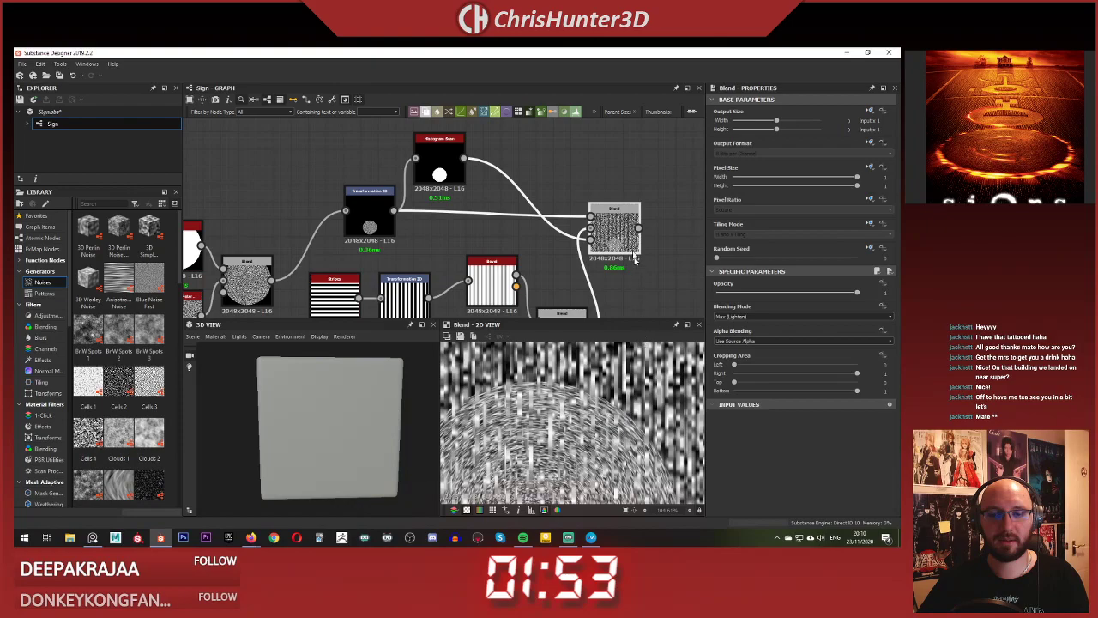
pyautogui.click(744, 317)
pyautogui.click(738, 319)
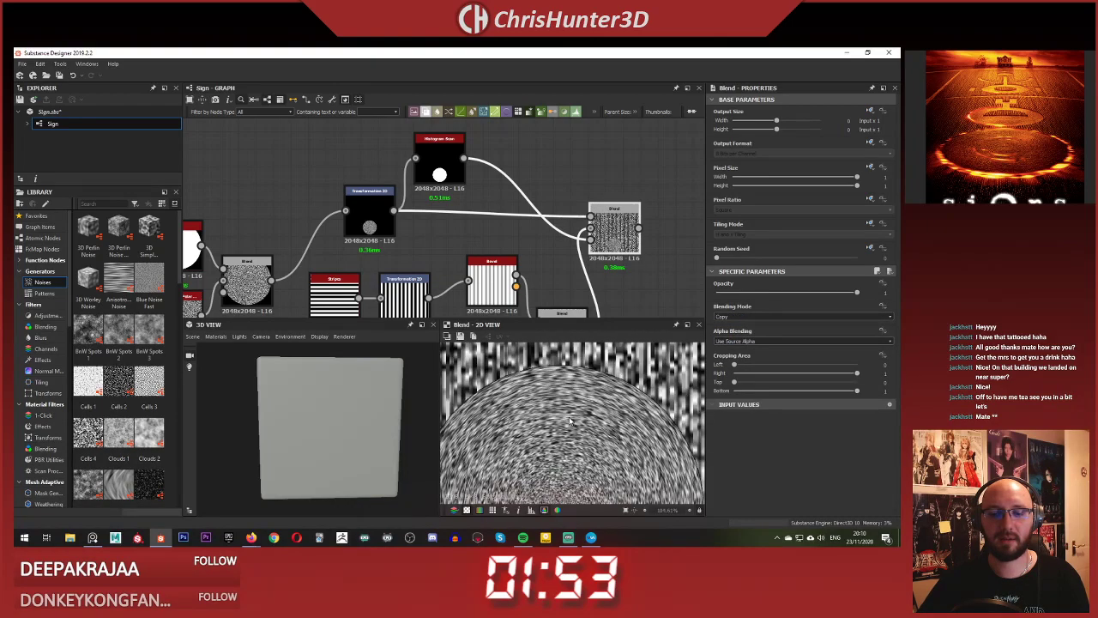
pyautogui.scroll(-6, 569, 420)
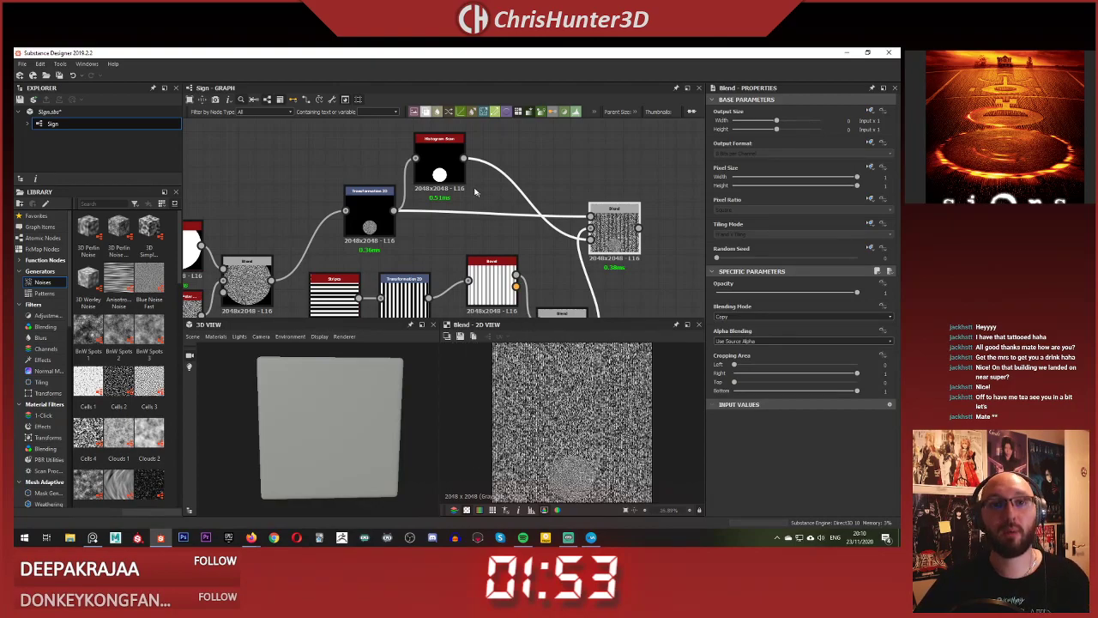
# - Move the whole crop circle node network well away from the material output nodes to free up space
pyautogui.scroll(-2, 476, 193)
pyautogui.scroll(-2, 456, 217)
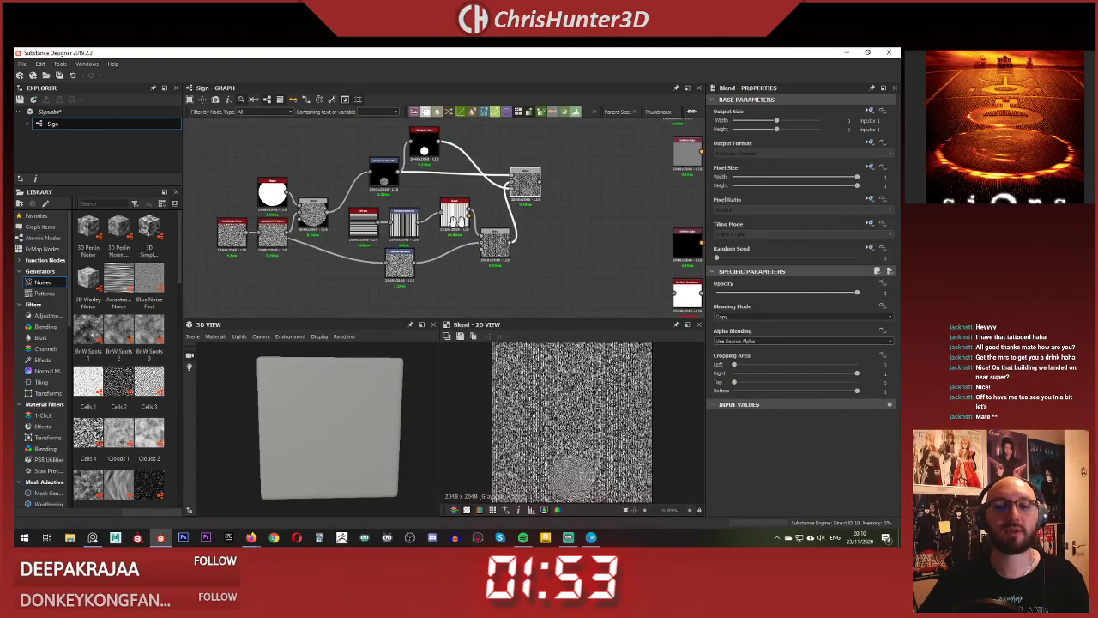
pyautogui.scroll(-2, 490, 216)
pyautogui.scroll(-2, 560, 263)
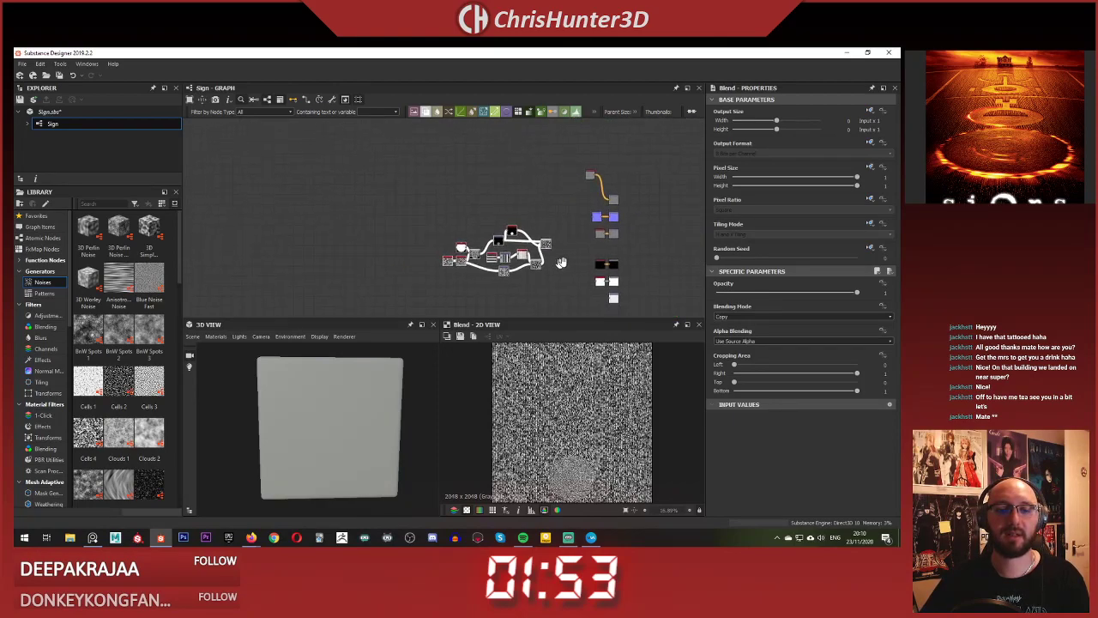
pyautogui.moveTo(560, 262); pyautogui.dragTo(595, 249, button='middle')
pyautogui.moveTo(577, 232); pyautogui.dragTo(364, 254)
pyautogui.scroll(2, 383, 224)
pyautogui.click(437, 245)
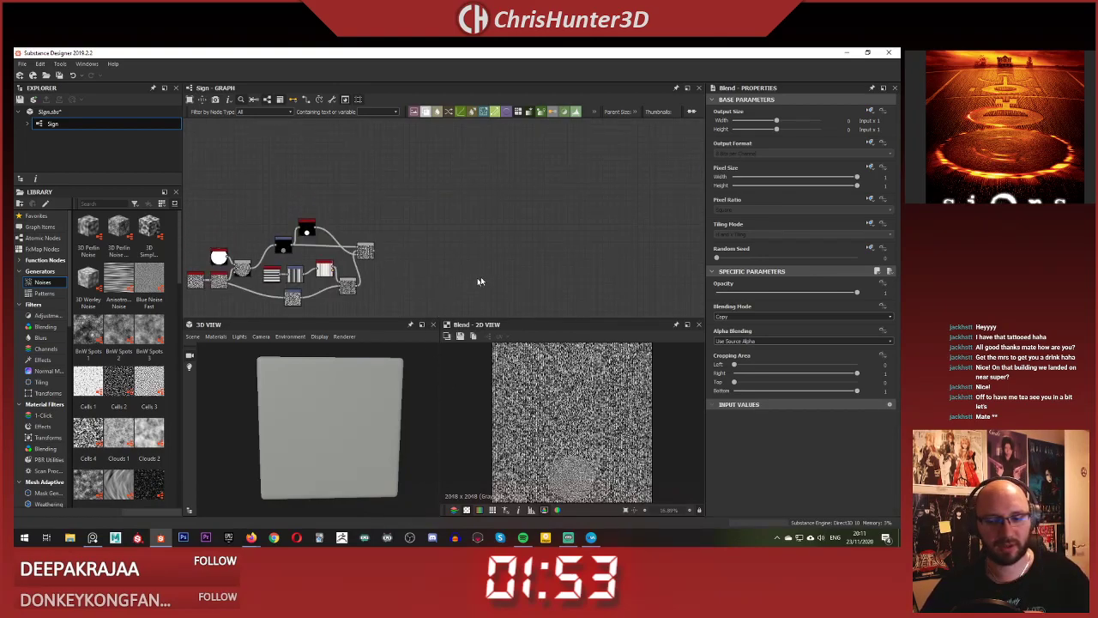
pyautogui.moveTo(482, 276); pyautogui.dragTo(535, 240, button='middle')
pyautogui.scroll(1, 476, 302)
pyautogui.scroll(3, 357, 360)
# - Set DirectX Normal to True in the 3D view's material properties
pyautogui.moveTo(355, 360); pyautogui.dragTo(369, 367)
pyautogui.scroll(-3, 329, 402)
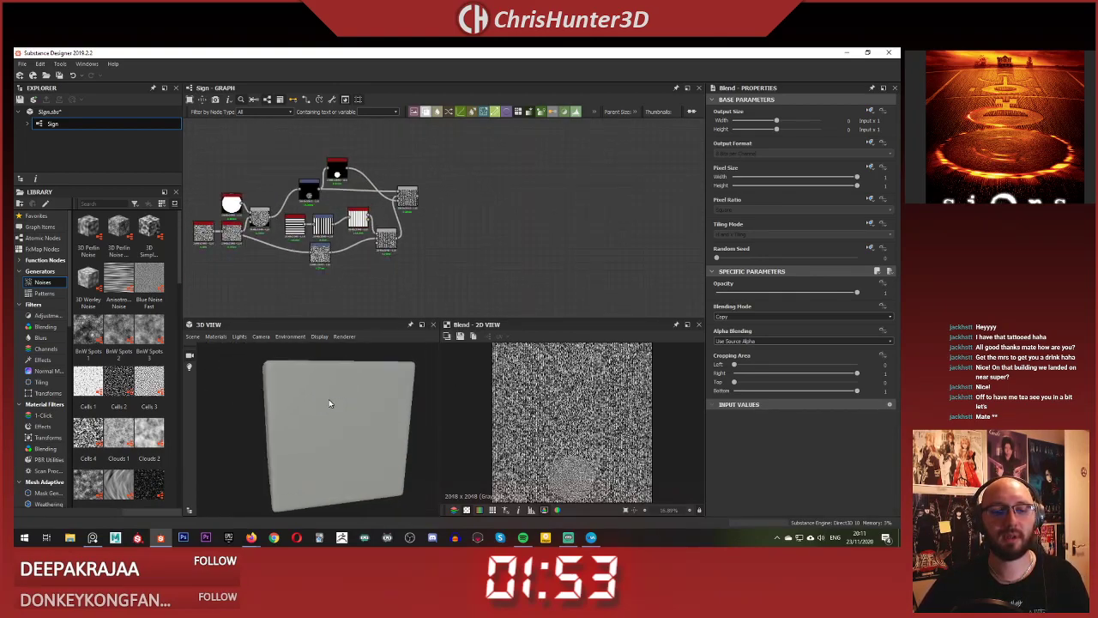
pyautogui.moveTo(328, 403); pyautogui.dragTo(325, 362)
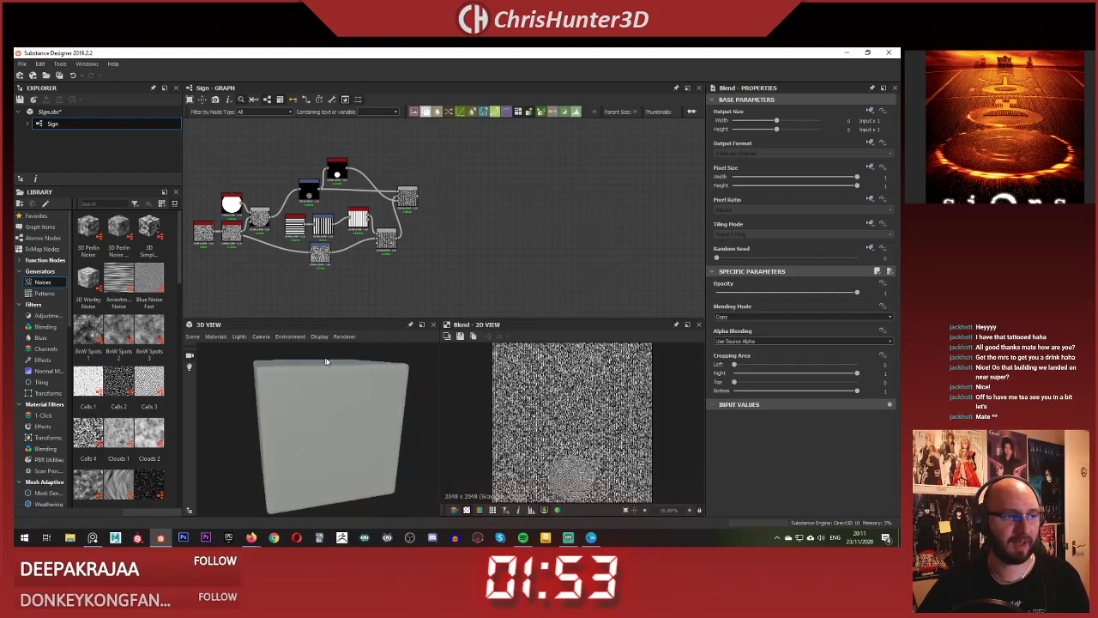
pyautogui.click(215, 337)
pyautogui.moveTo(230, 351)
pyautogui.click(303, 350)
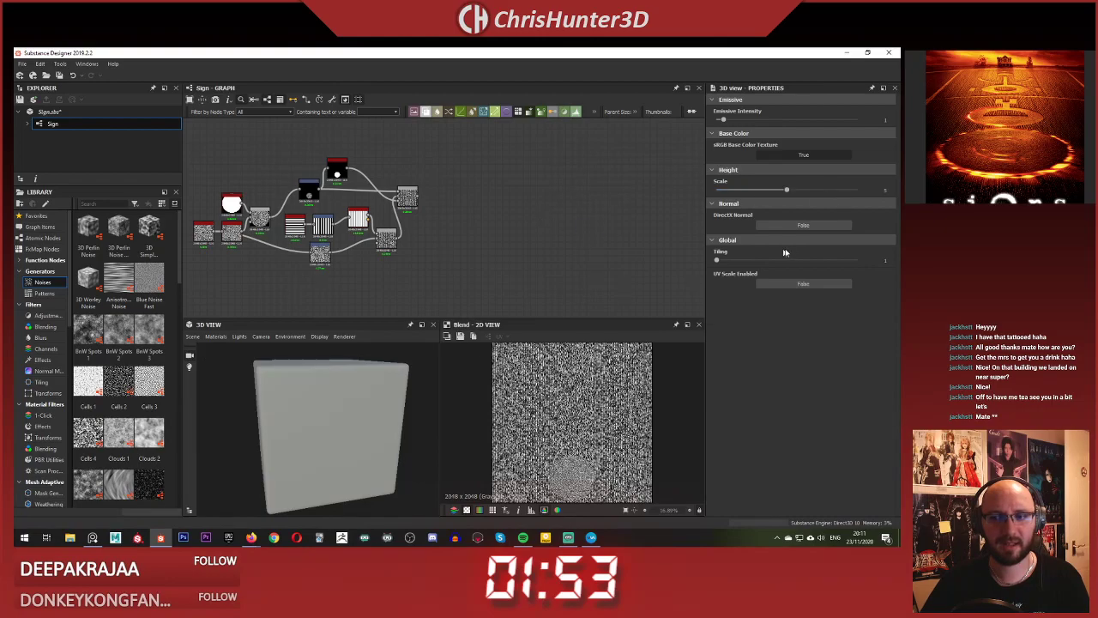
pyautogui.moveTo(467, 218); pyautogui.dragTo(452, 237, button='middle')
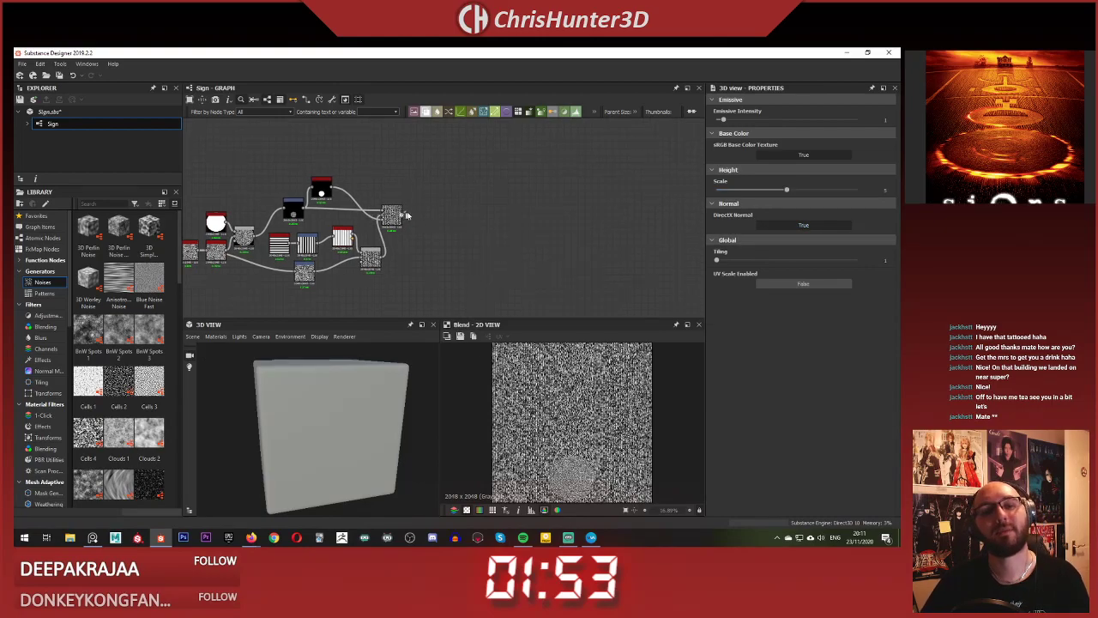
# - Connect the final Blend's output to the Normal node, the Ambient Occlusion node and the Height output
pyautogui.moveTo(409, 215); pyautogui.dragTo(559, 146)
pyautogui.scroll(1, 516, 206)
pyautogui.moveTo(559, 146); pyautogui.dragTo(548, 194, button='middle')
pyautogui.moveTo(547, 194); pyautogui.dragTo(599, 306)
pyautogui.click(546, 239)
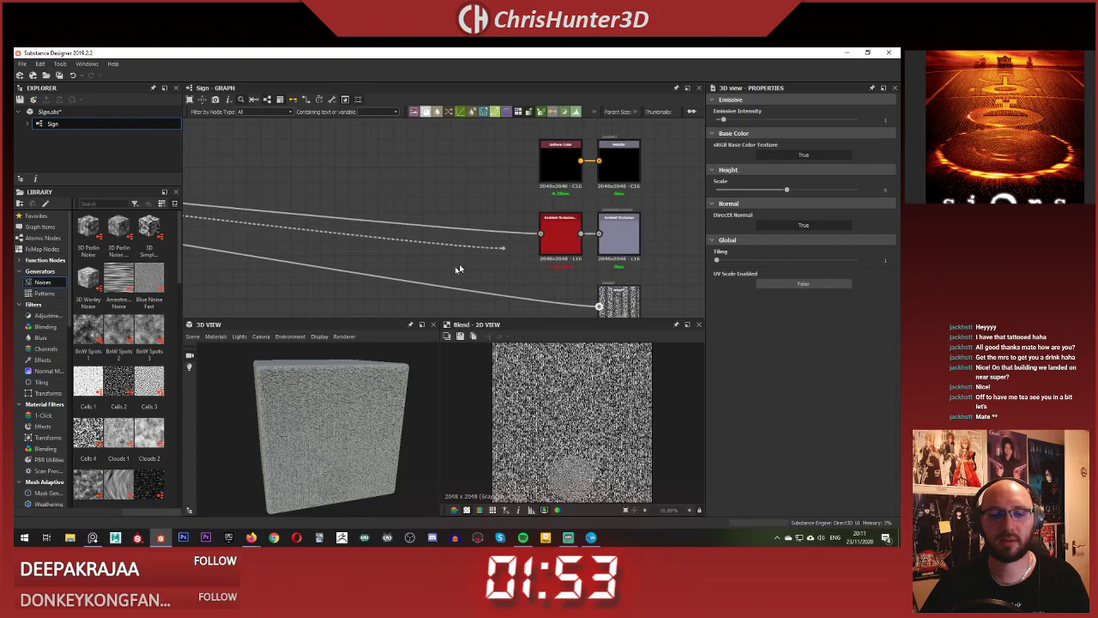
# - Examine the displaced crop field and the flattened disc up close in the 3D view
pyautogui.scroll(3, 436, 241)
pyautogui.click(436, 240)
pyautogui.scroll(3, 368, 454)
pyautogui.scroll(5, 344, 407)
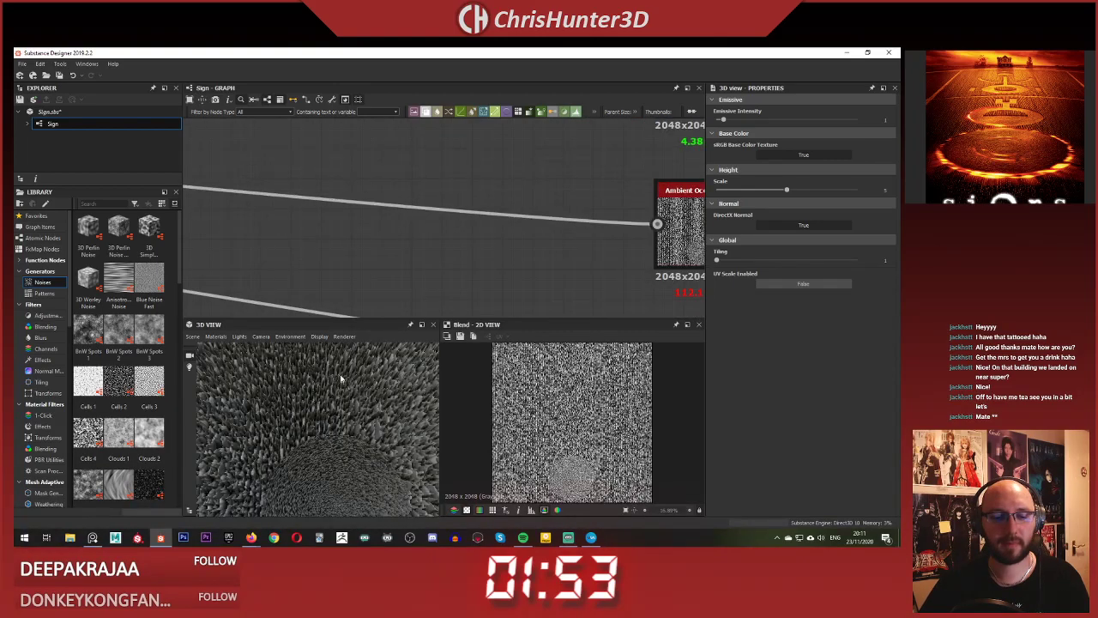
pyautogui.scroll(-5, 348, 433)
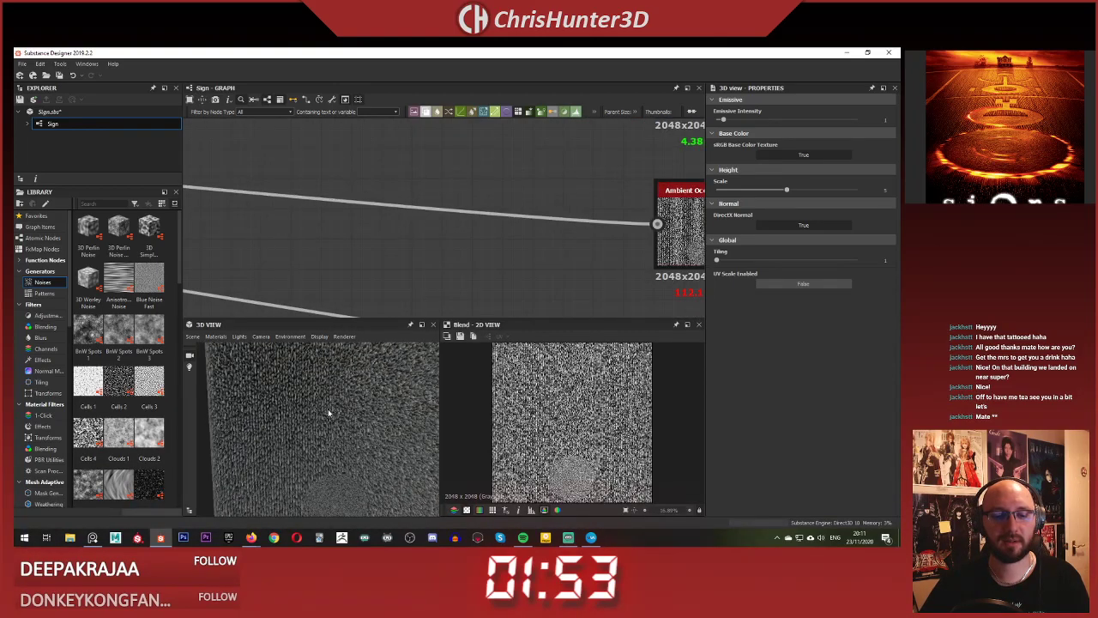
pyautogui.scroll(-2, 553, 178)
pyautogui.moveTo(553, 178); pyautogui.dragTo(452, 243, button='middle')
pyautogui.scroll(5, 345, 396)
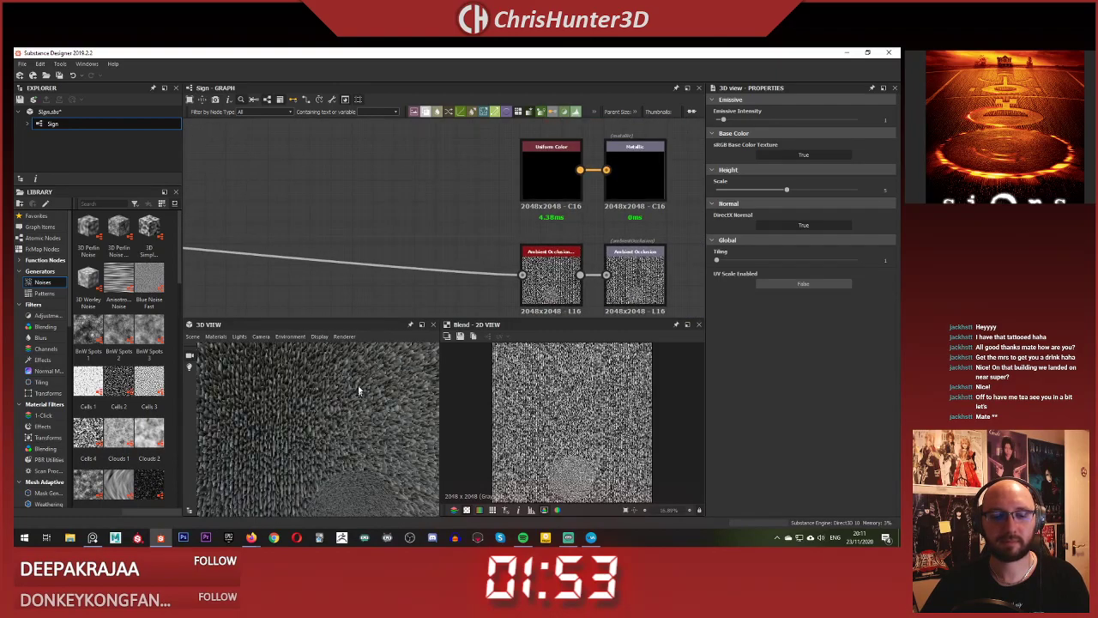
pyautogui.scroll(-3, 348, 394)
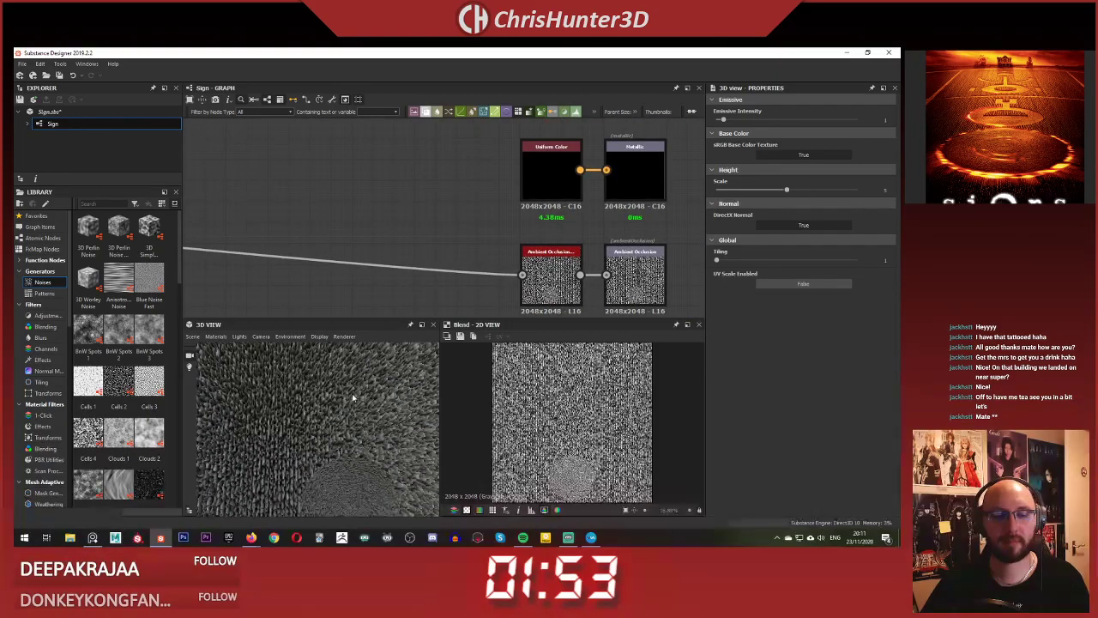
# - Set the 3D material's Height Scale to 2
pyautogui.click(216, 335)
pyautogui.click(284, 351)
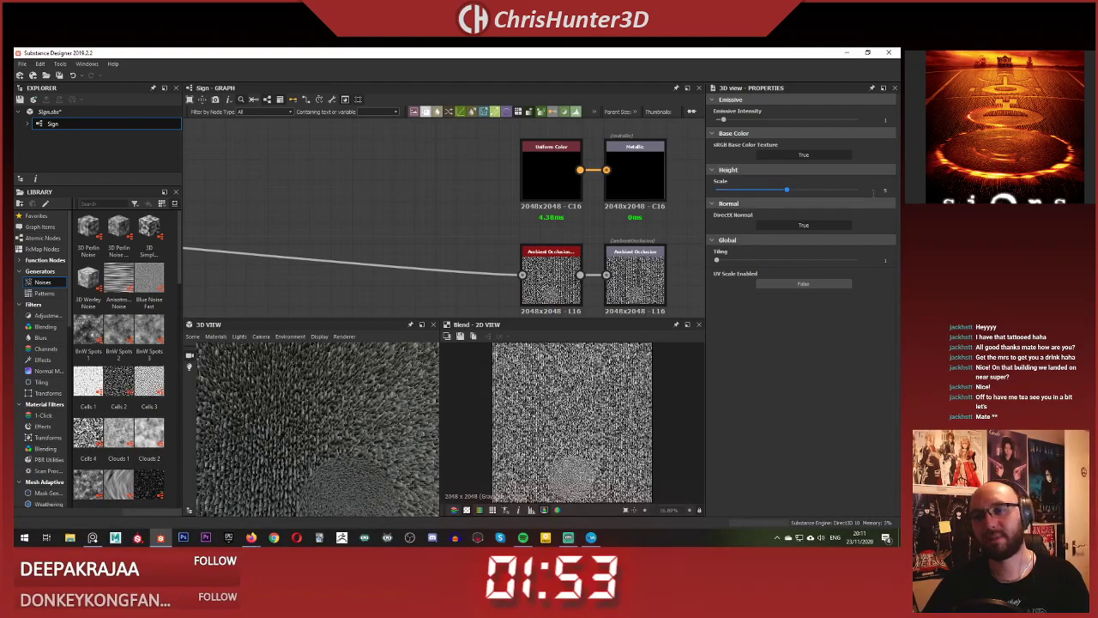
pyautogui.write('2')
pyautogui.press('Return')
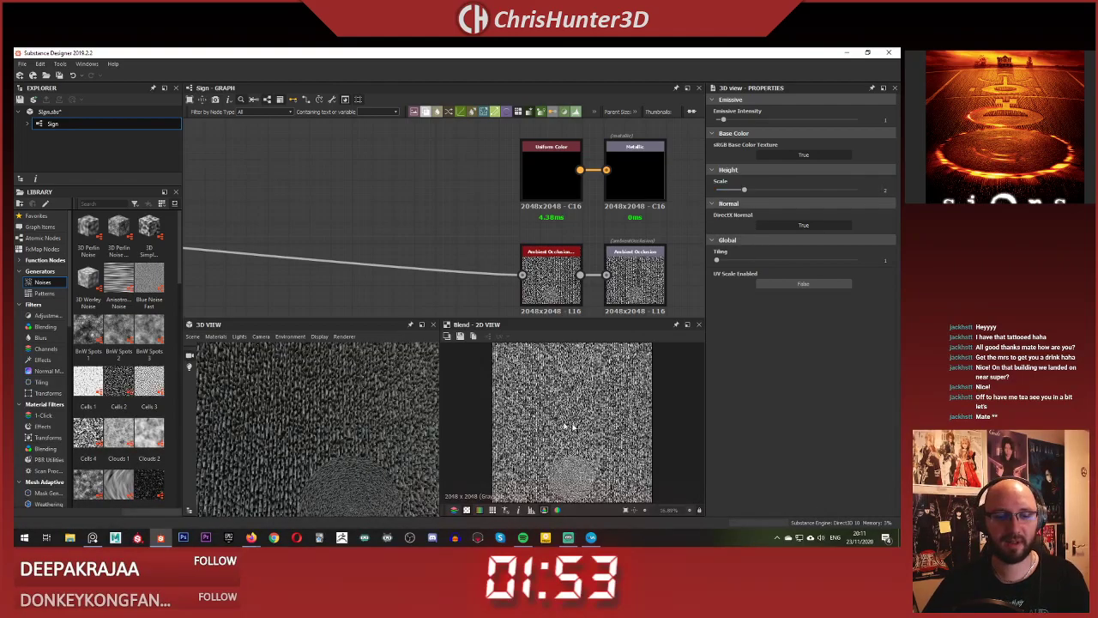
pyautogui.moveTo(292, 395); pyautogui.dragTo(349, 402)
# - Insert a Levels node between the noise's Transformation 2D and the stripe Blend's background input
pyautogui.scroll(-4, 349, 402)
pyautogui.scroll(-3, 494, 204)
pyautogui.moveTo(232, 176); pyautogui.dragTo(553, 210, button='middle')
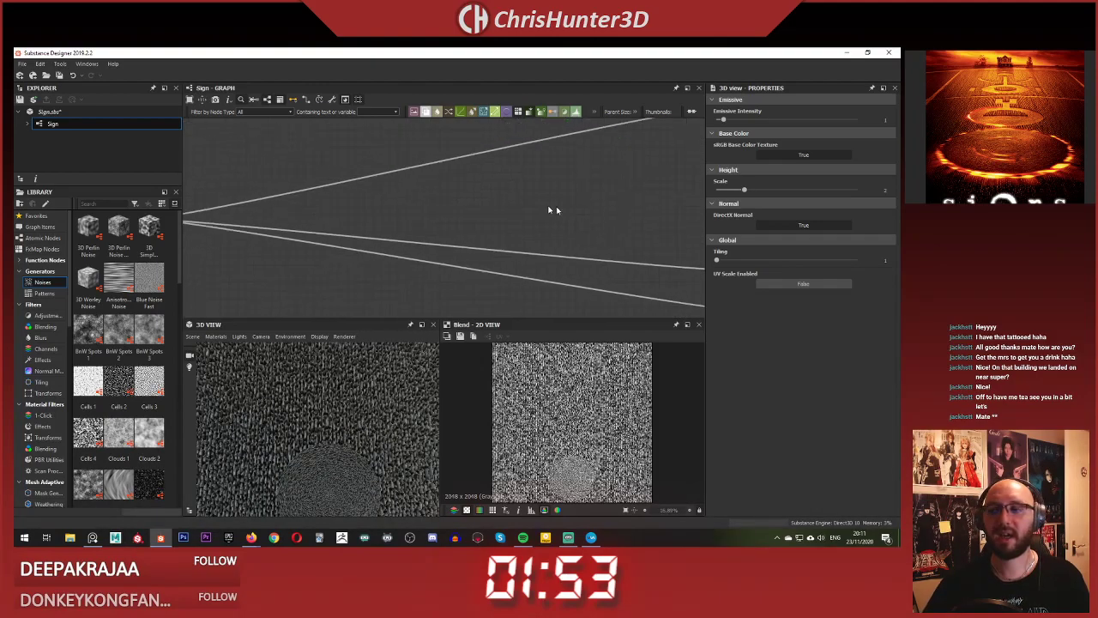
pyautogui.moveTo(352, 208); pyautogui.dragTo(606, 209, button='middle')
pyautogui.scroll(3, 360, 221)
pyautogui.moveTo(369, 220); pyautogui.dragTo(477, 219, button='middle')
pyautogui.scroll(-2, 477, 227)
pyautogui.scroll(5, 482, 245)
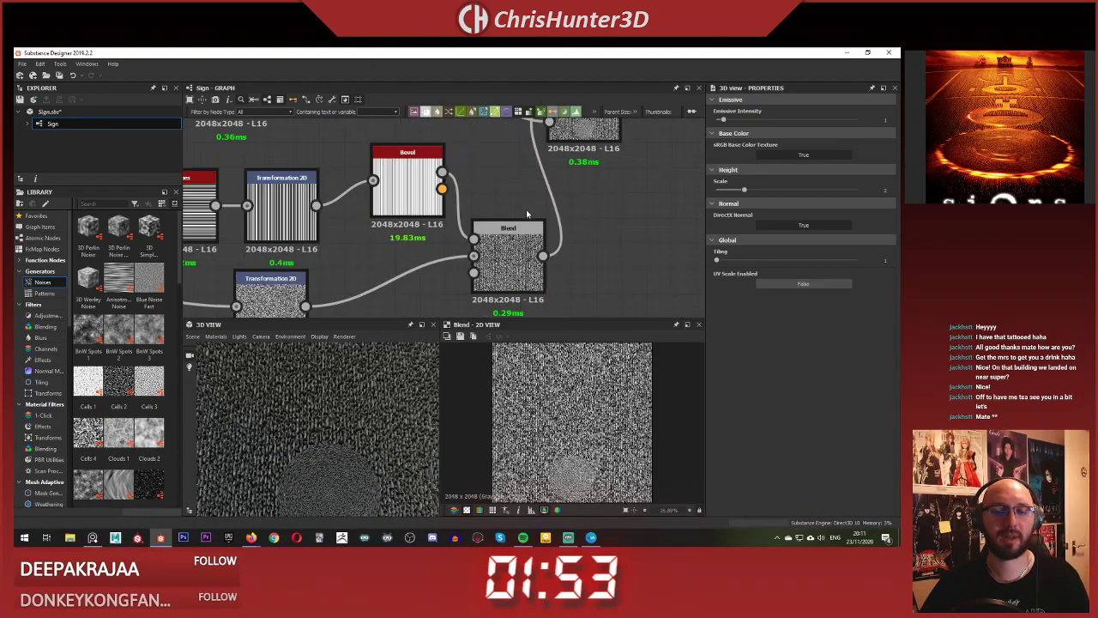
pyautogui.scroll(2, 523, 225)
pyautogui.moveTo(506, 287); pyautogui.dragTo(542, 206, button='middle')
pyautogui.scroll(-3, 515, 210)
pyautogui.moveTo(310, 233); pyautogui.dragTo(463, 225, button='middle')
pyautogui.scroll(-2, 486, 223)
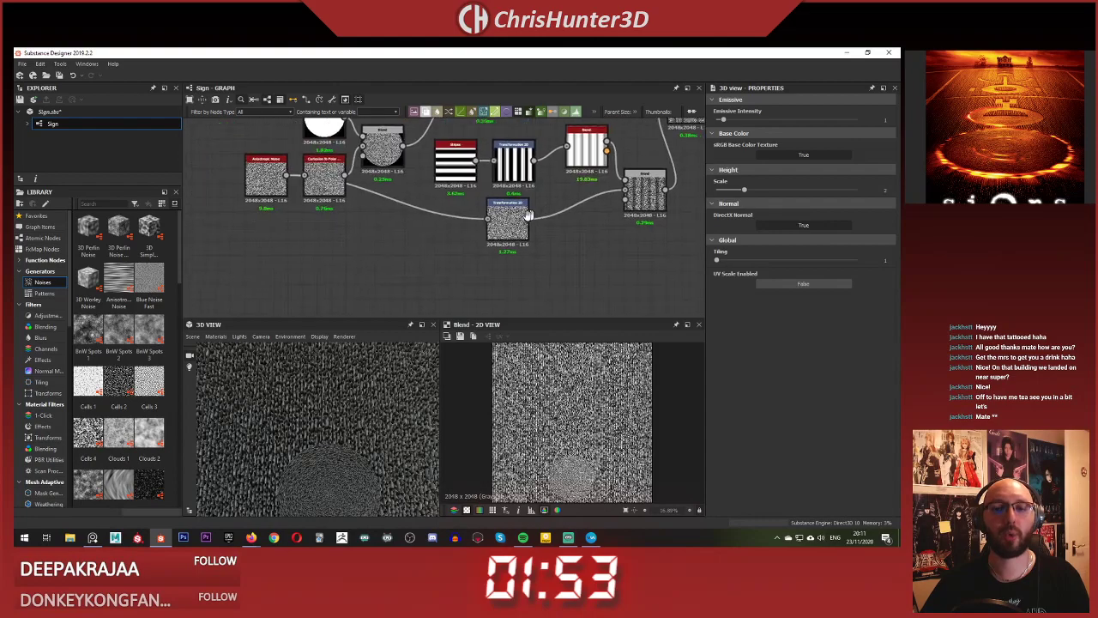
pyautogui.scroll(4, 551, 230)
pyautogui.press('space')
pyautogui.write('lev')
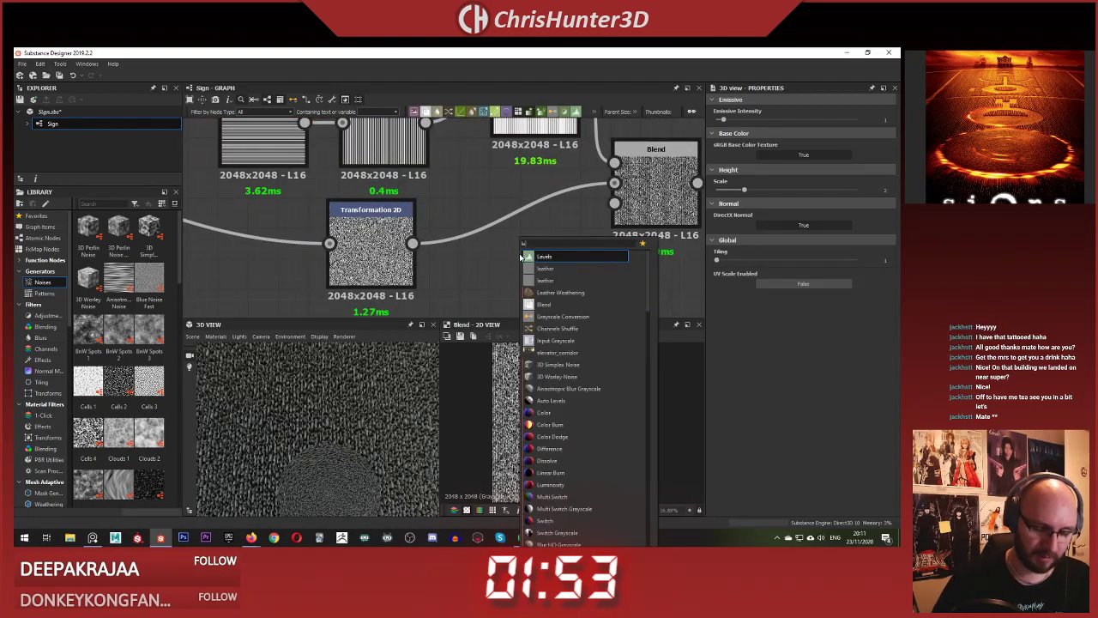
pyautogui.press('Return')
pyautogui.moveTo(414, 245); pyautogui.dragTo(459, 250)
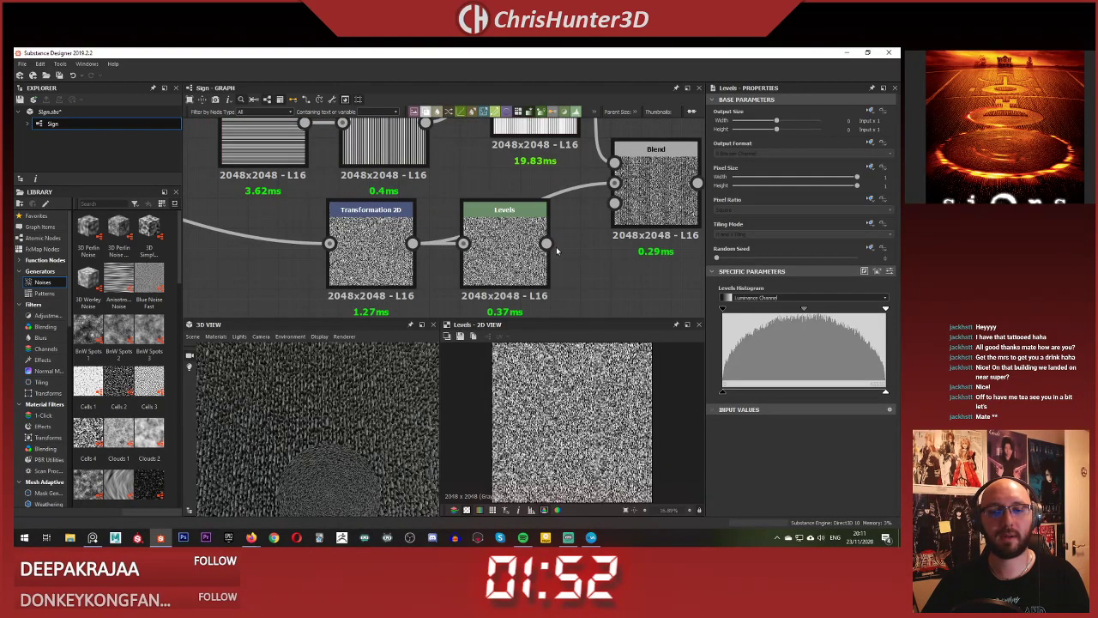
pyautogui.moveTo(548, 245); pyautogui.dragTo(615, 183)
pyautogui.doubleClick(660, 184)
pyautogui.moveTo(509, 238); pyautogui.dragTo(542, 214)
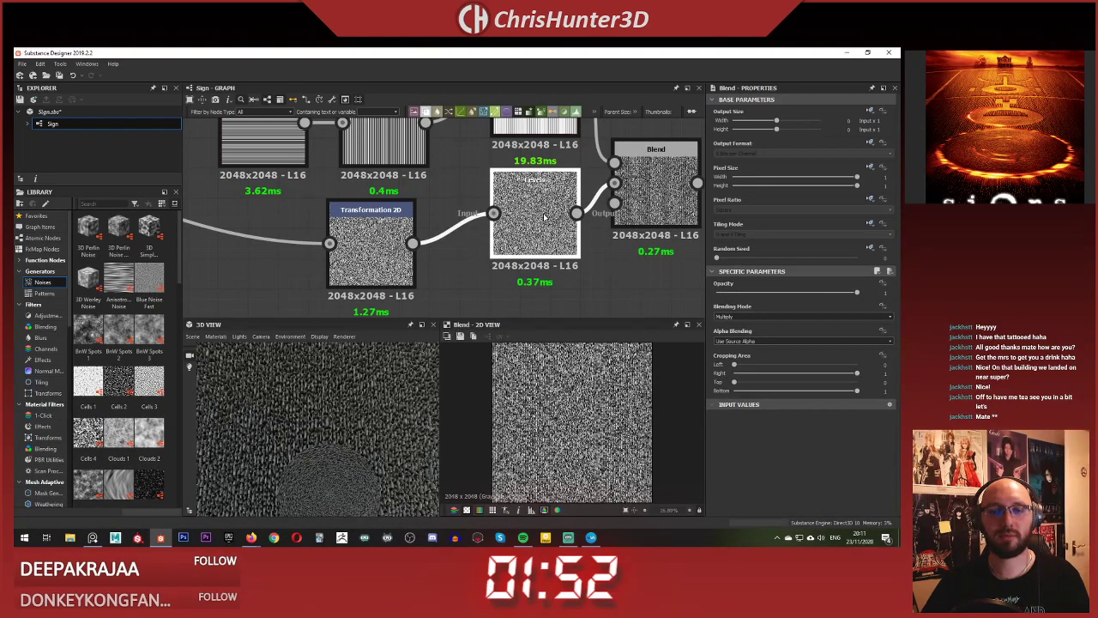
# - Raise the Levels node's output black level strongly so the noise becomes nearly white, instead of lowering its output white level
pyautogui.doubleClick(548, 221)
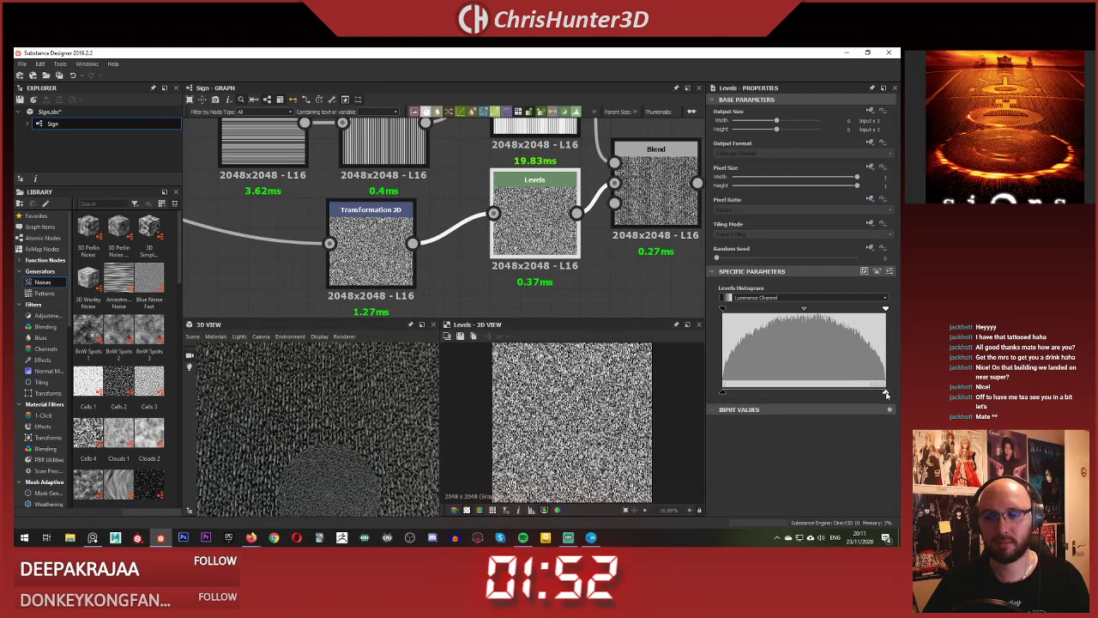
pyautogui.moveTo(818, 393); pyautogui.dragTo(806, 393)
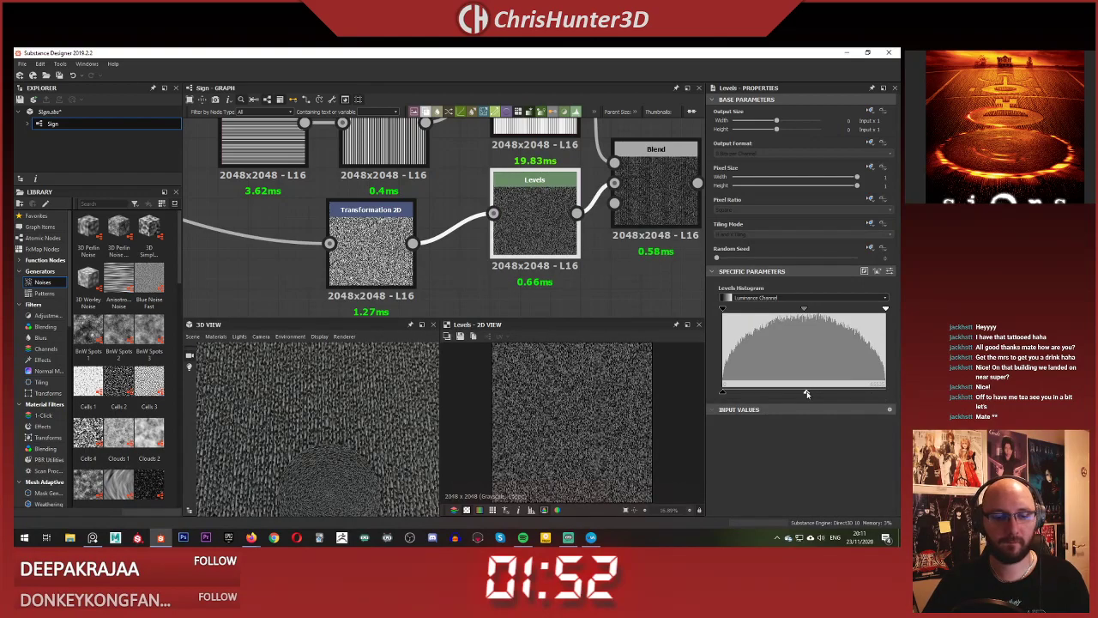
pyautogui.hotkey('ctrl', 'z')
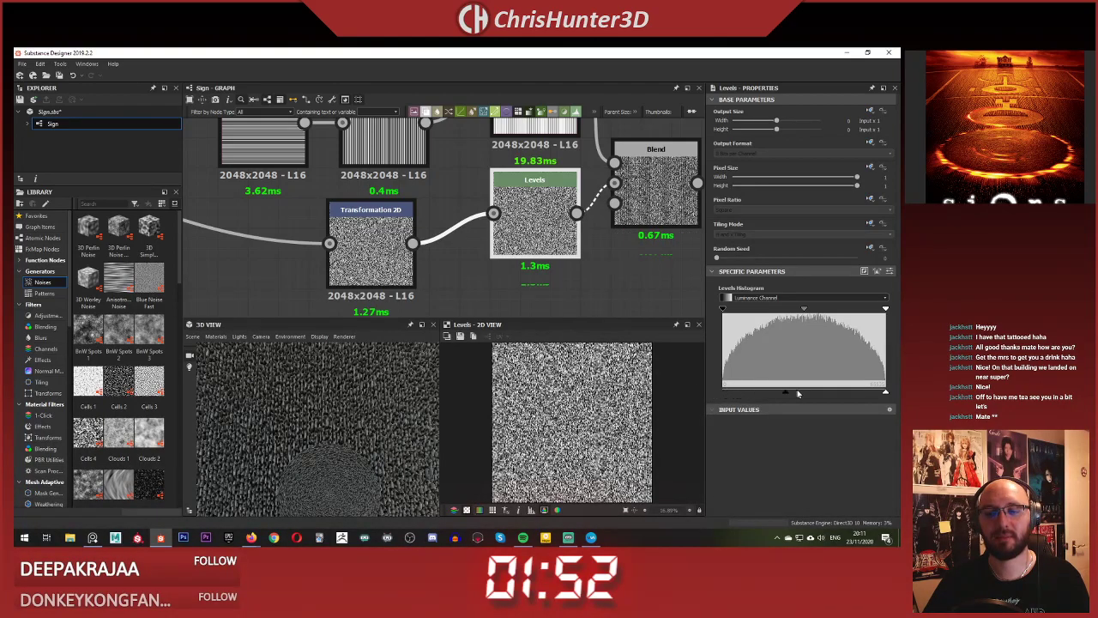
pyautogui.moveTo(798, 393); pyautogui.dragTo(867, 394)
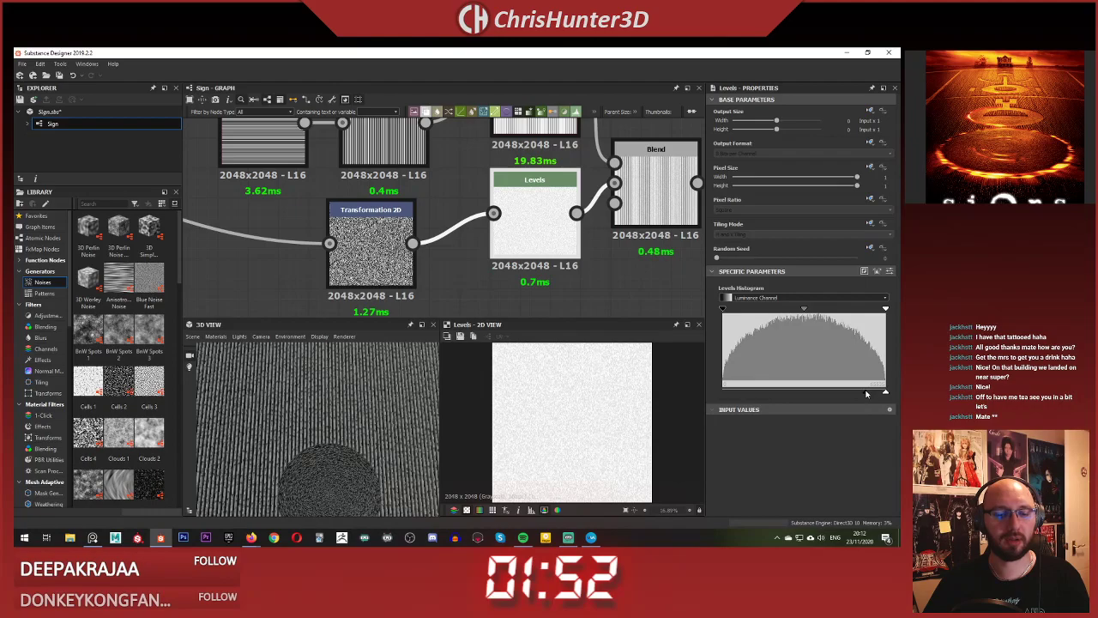
# - Check the crop rows around the disc in the 3D view and slightly lower the Levels node's output black level
pyautogui.moveTo(367, 455); pyautogui.dragTo(368, 431)
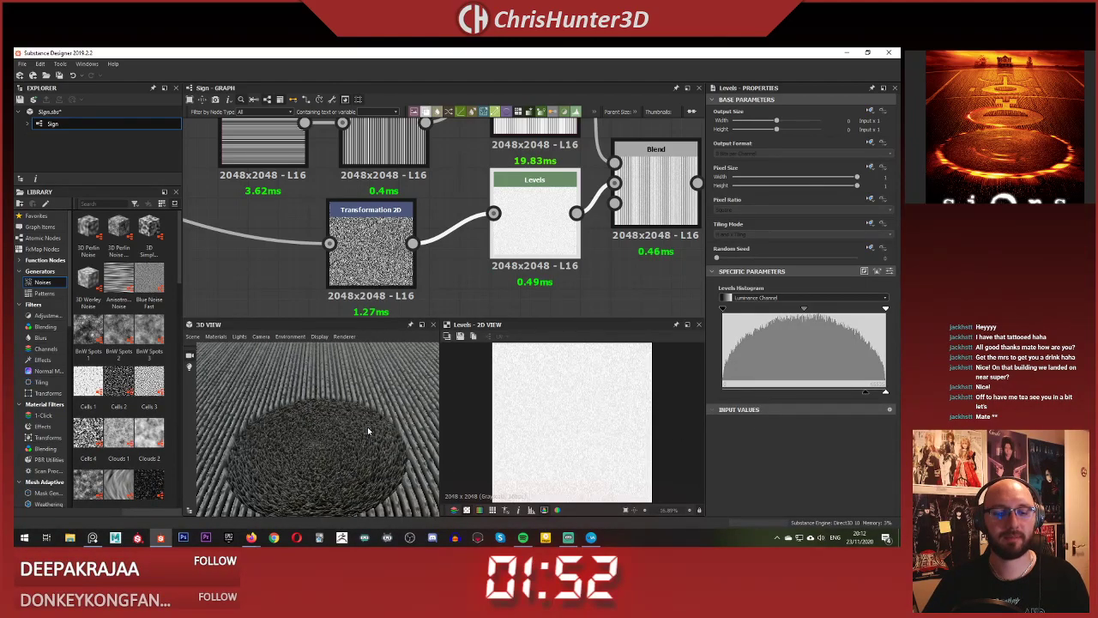
pyautogui.scroll(-2, 343, 400)
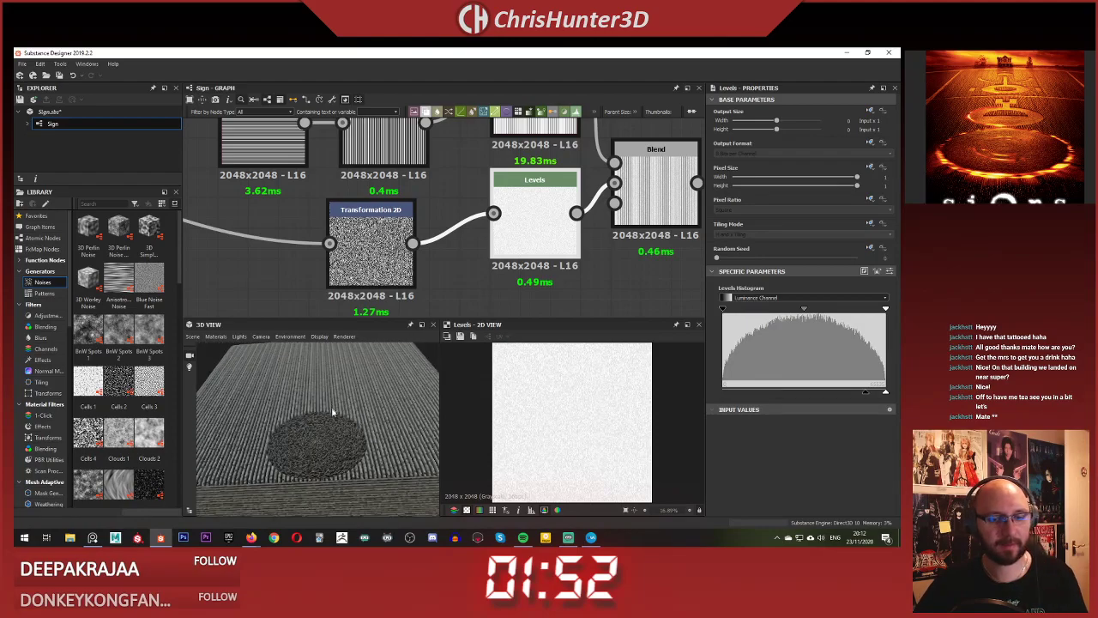
pyautogui.moveTo(331, 406); pyautogui.dragTo(352, 438, button='middle')
pyautogui.scroll(3, 358, 440)
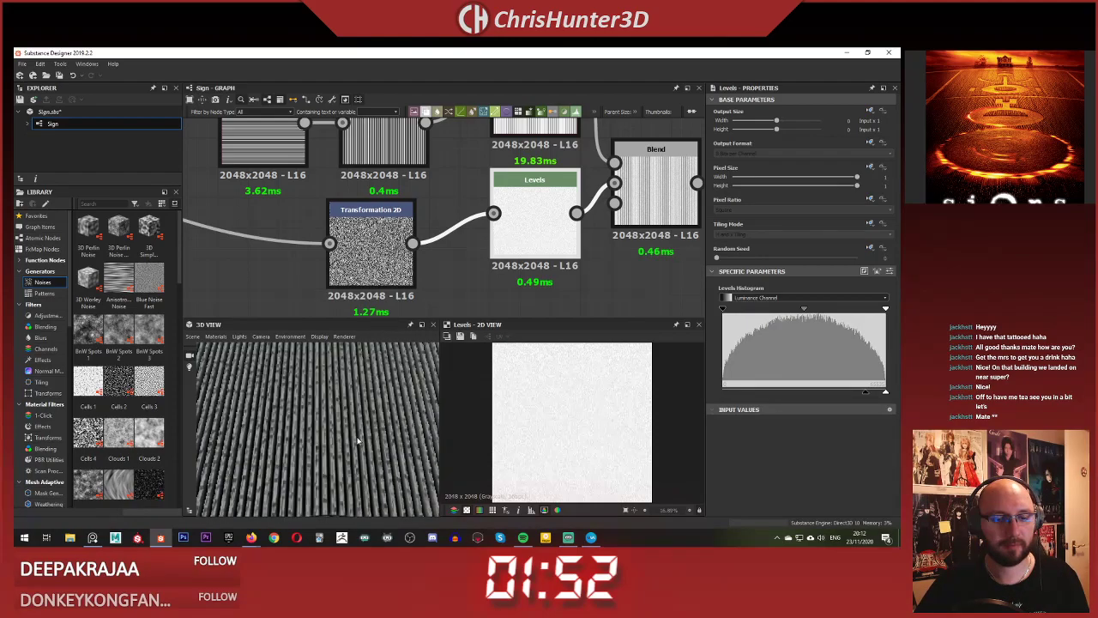
pyautogui.scroll(-3, 358, 440)
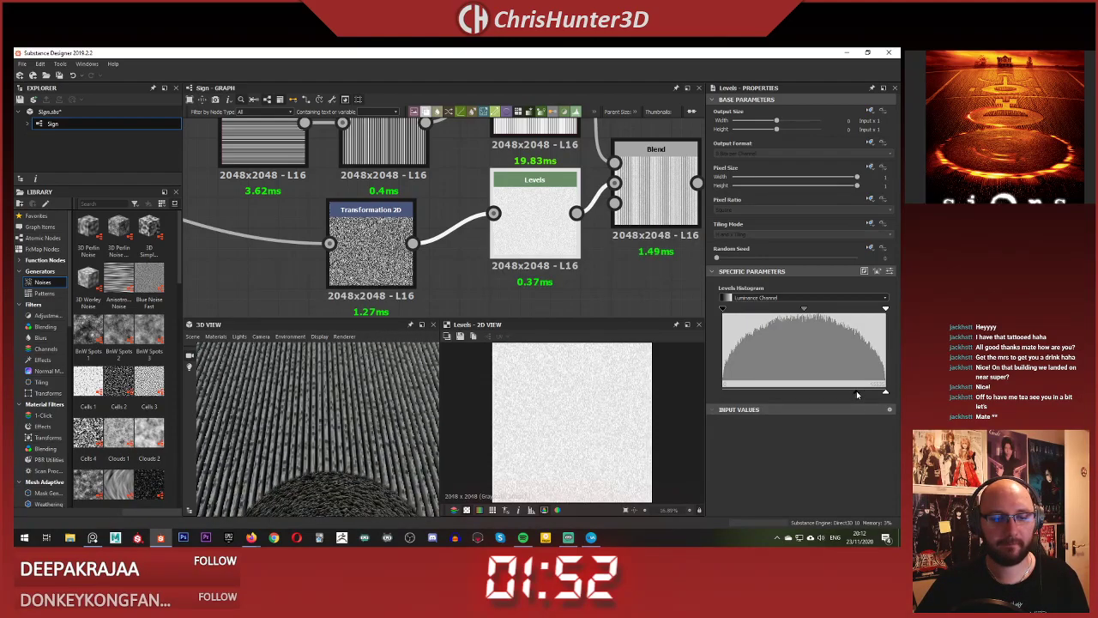
pyautogui.moveTo(856, 393); pyautogui.dragTo(856, 393)
pyautogui.moveTo(361, 364); pyautogui.dragTo(324, 416)
# - Place a copy of the Levels node after the disc's Histogram Scan and connect it to the disc Blend's foreground input
pyautogui.scroll(-5, 350, 193)
pyautogui.moveTo(402, 129); pyautogui.dragTo(444, 203, button='middle')
pyautogui.scroll(3, 386, 197)
pyautogui.scroll(-3, 396, 188)
pyautogui.scroll(4, 392, 270)
pyautogui.scroll(-5, 439, 206)
pyautogui.moveTo(419, 163); pyautogui.dragTo(410, 259, button='middle')
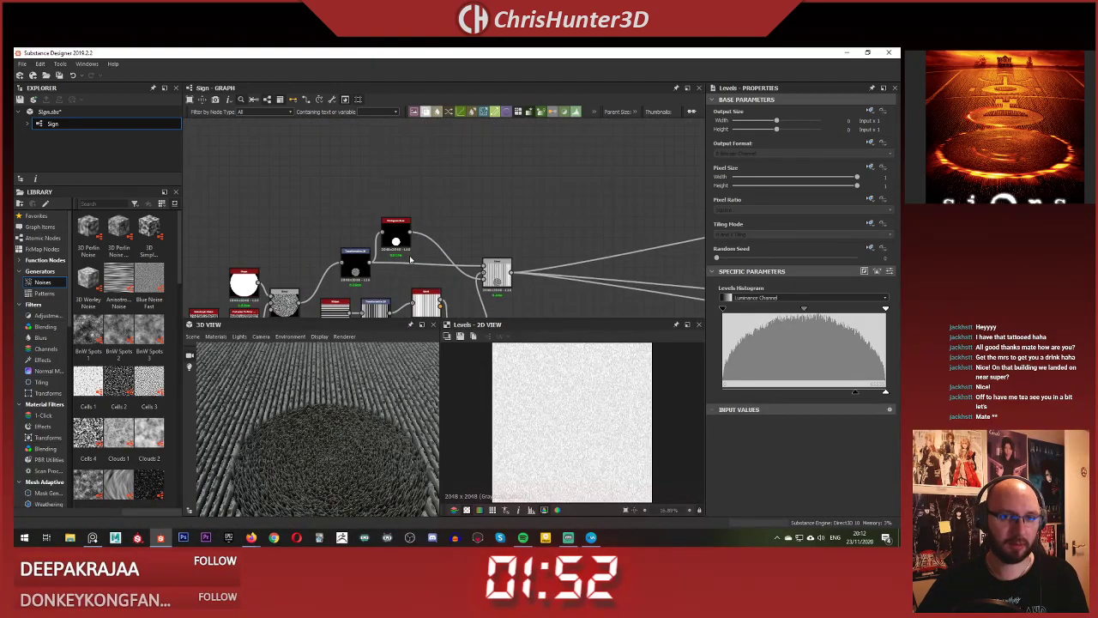
pyautogui.scroll(2, 440, 221)
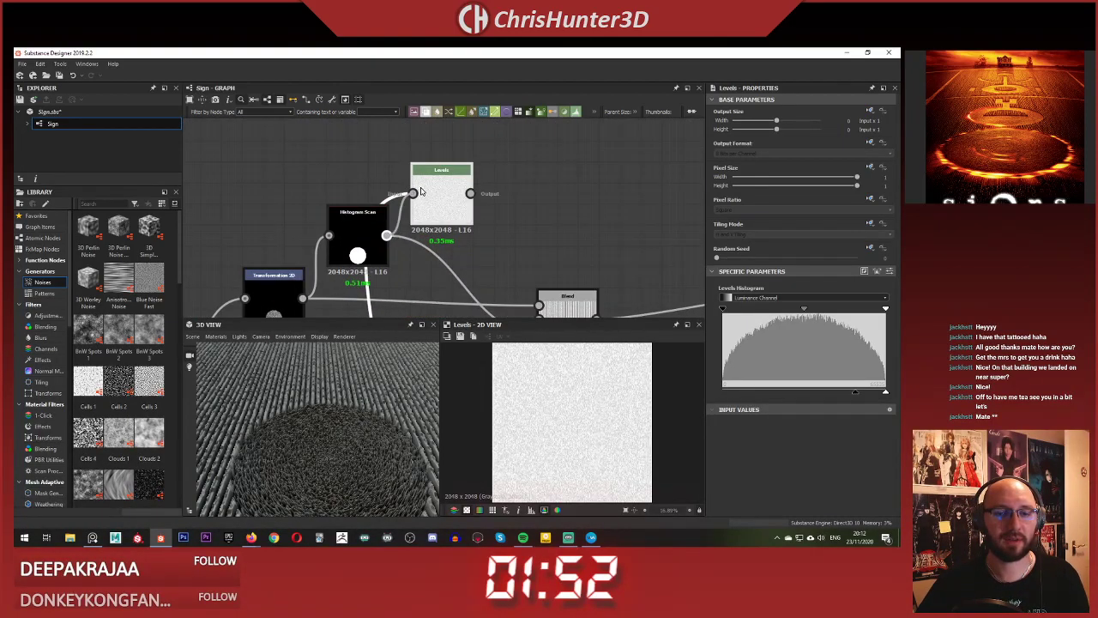
pyautogui.moveTo(421, 190); pyautogui.dragTo(421, 191)
pyautogui.moveTo(474, 200); pyautogui.dragTo(460, 129, button='middle')
pyautogui.moveTo(457, 124); pyautogui.dragTo(506, 226)
pyautogui.moveTo(532, 262); pyautogui.dragTo(525, 235)
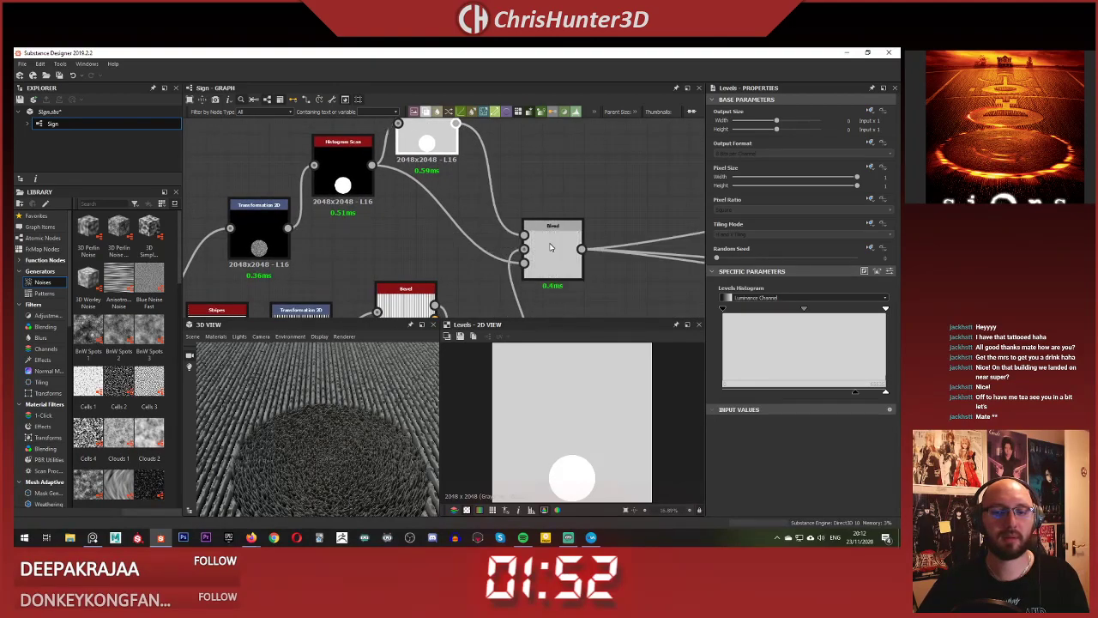
# - Feed the new Levels node from the disc's Transformation 2D instead of the Histogram Scan
pyautogui.doubleClick(552, 246)
pyautogui.click(344, 177)
pyautogui.doubleClick(435, 141)
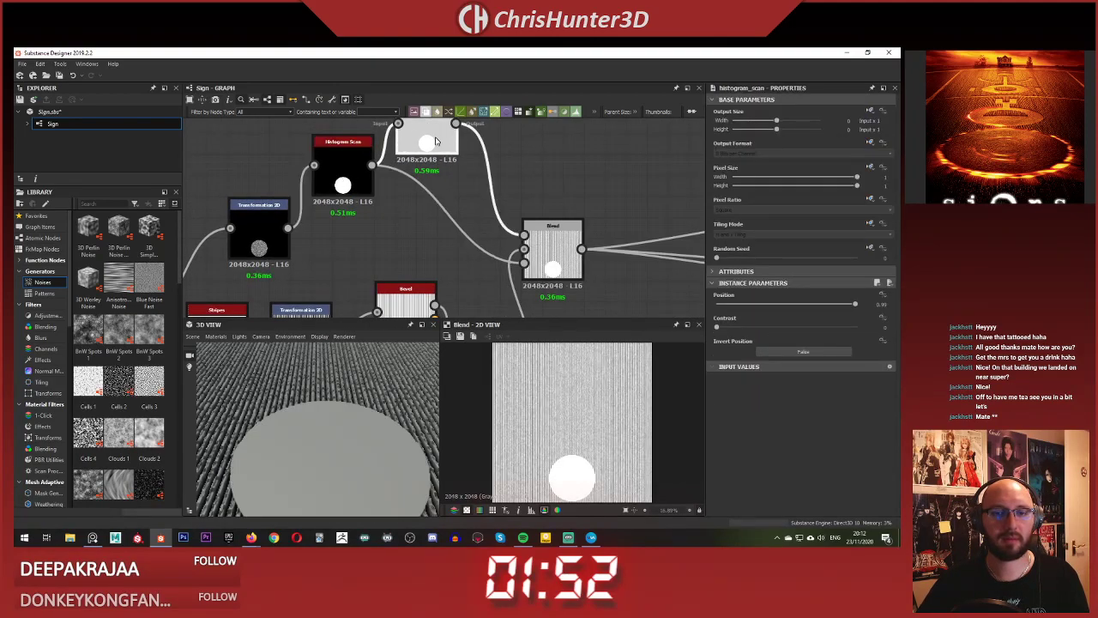
pyautogui.moveTo(438, 146); pyautogui.dragTo(469, 167, button='middle')
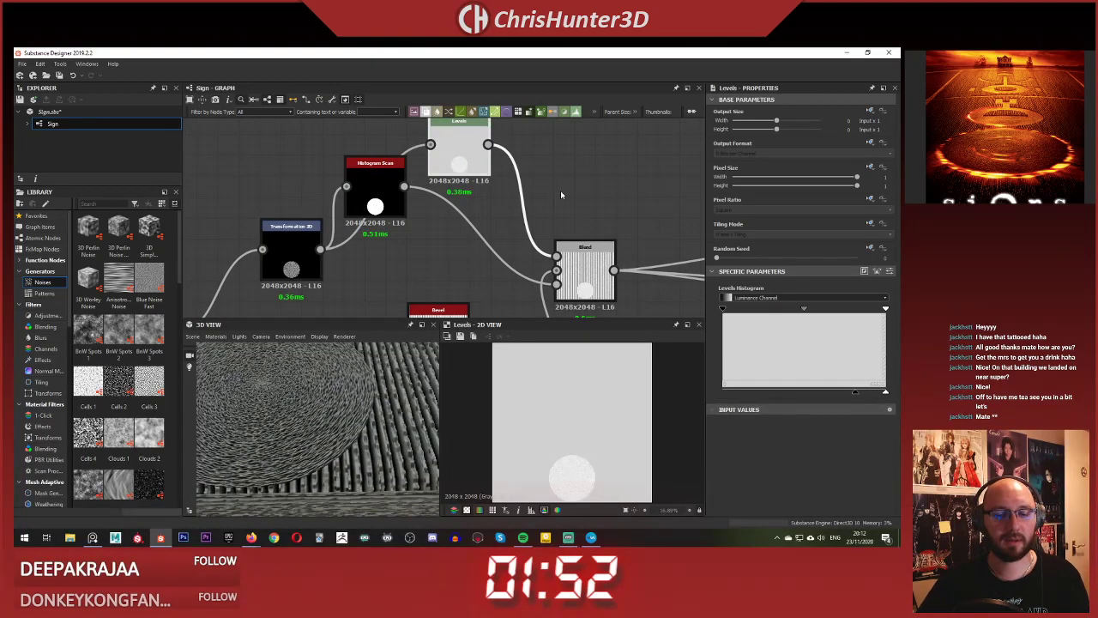
# - Narrow the disc Levels' output range by lowering white to slightly below mid-grey and raising black to just under it
pyautogui.moveTo(855, 392); pyautogui.dragTo(702, 391)
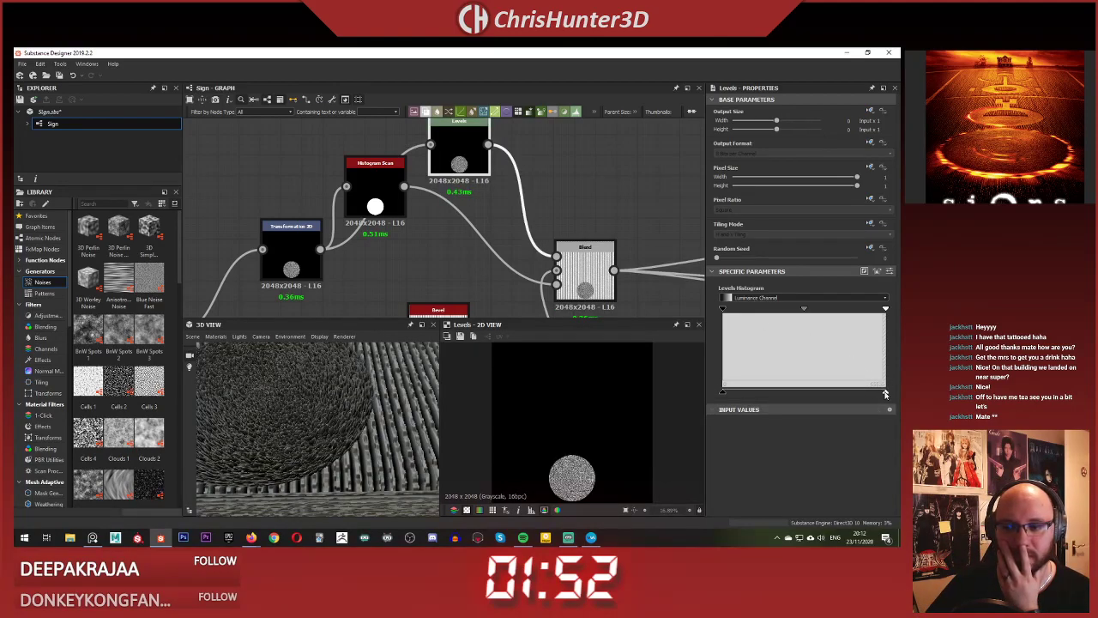
pyautogui.moveTo(885, 393); pyautogui.dragTo(790, 392)
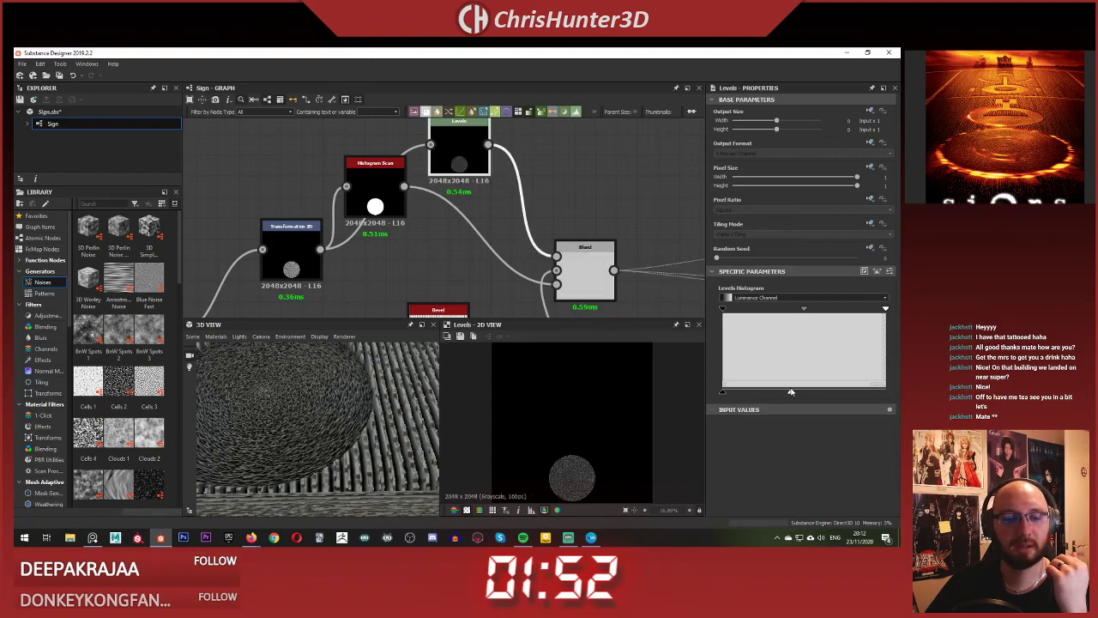
pyautogui.moveTo(369, 403); pyautogui.dragTo(392, 392)
pyautogui.moveTo(724, 392); pyautogui.dragTo(779, 396)
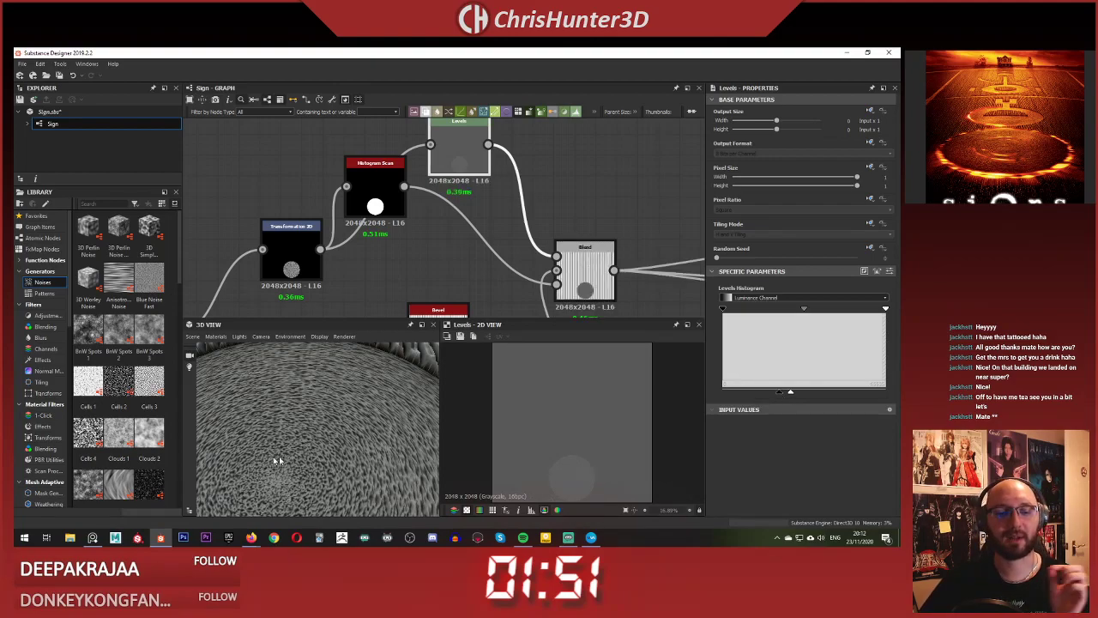
pyautogui.moveTo(278, 459); pyautogui.dragTo(378, 476)
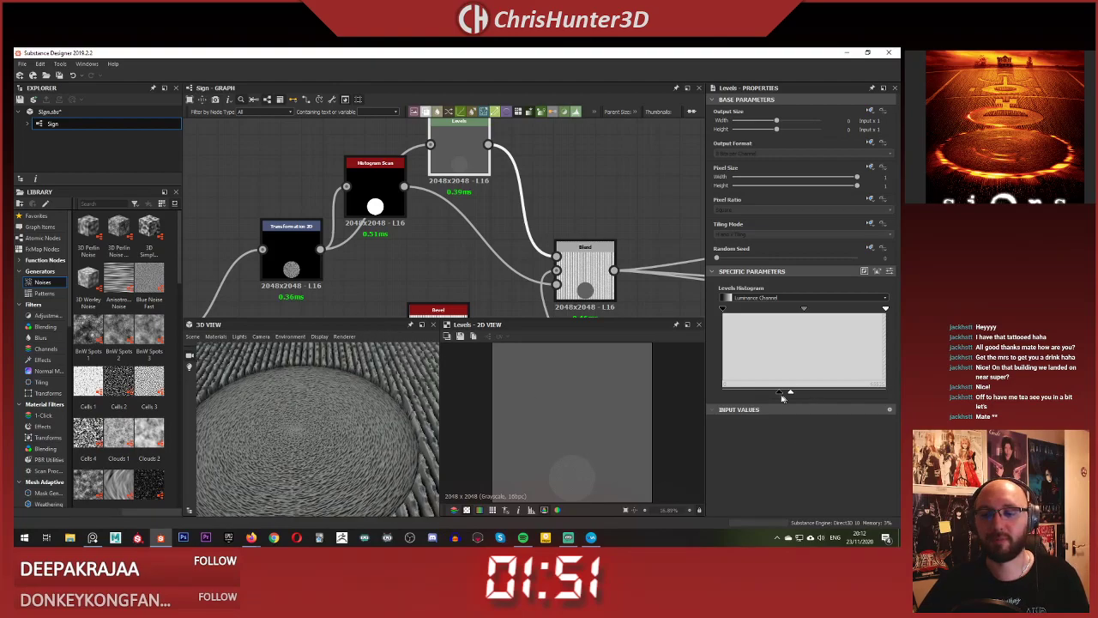
pyautogui.moveTo(372, 416); pyautogui.dragTo(347, 397)
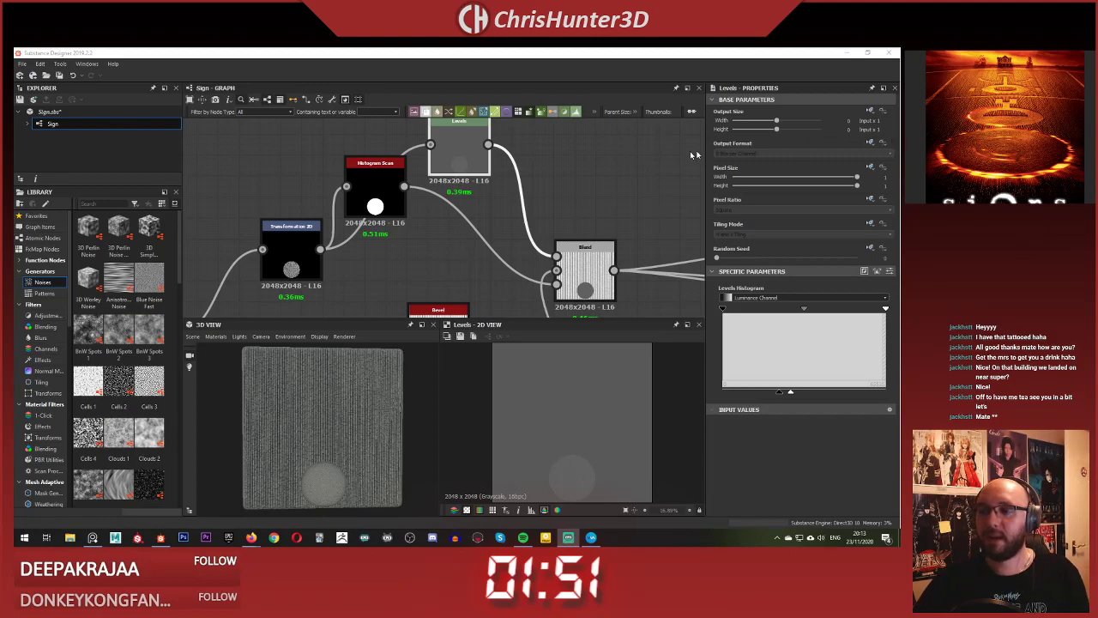
# - Check the whole crop field in the 3D view and save the package
pyautogui.scroll(-3, 549, 129)
pyautogui.scroll(3, 378, 446)
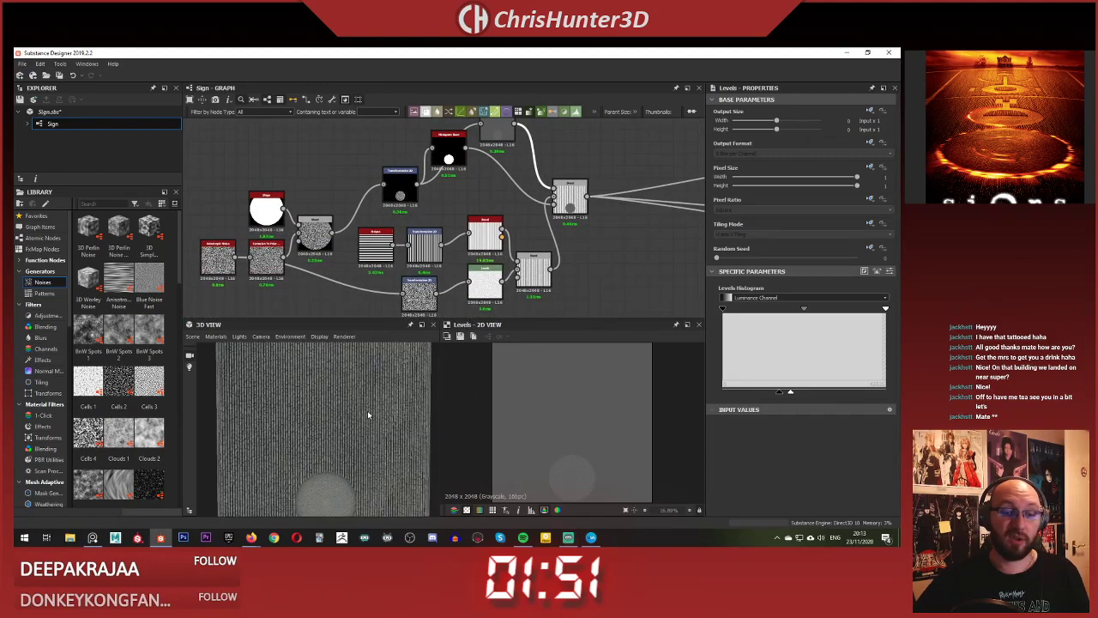
pyautogui.moveTo(368, 414)
pyautogui.mouseDown()
pyautogui.moveTo(347, 394)
pyautogui.moveTo(350, 408)
pyautogui.mouseUp()
pyautogui.scroll(-3, 347, 393)
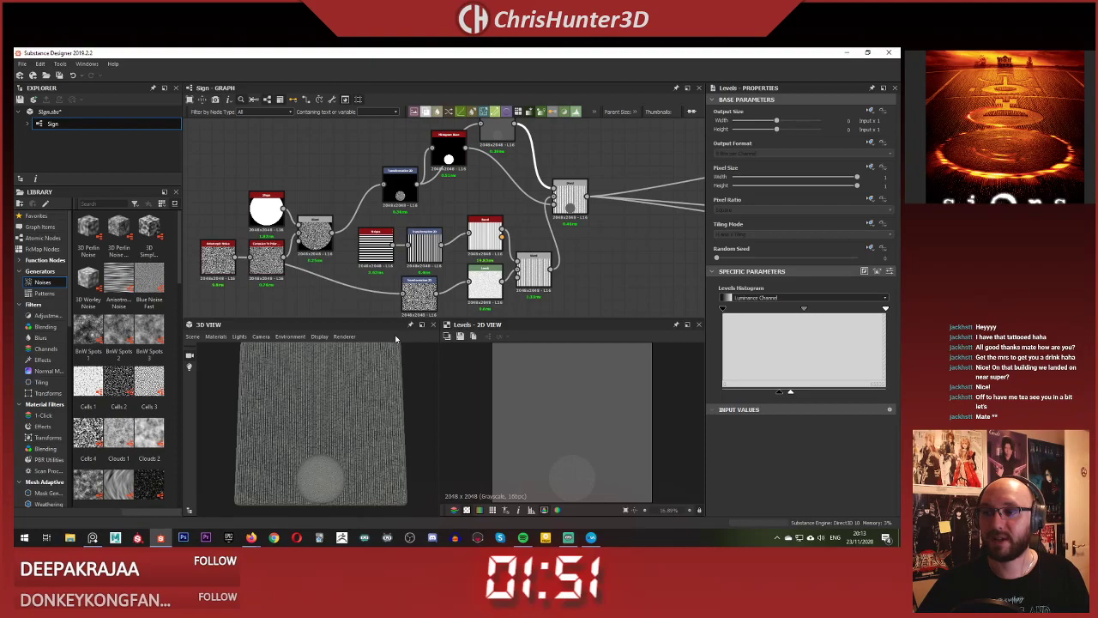
pyautogui.scroll(-2, 426, 248)
pyautogui.rightClick(506, 185)
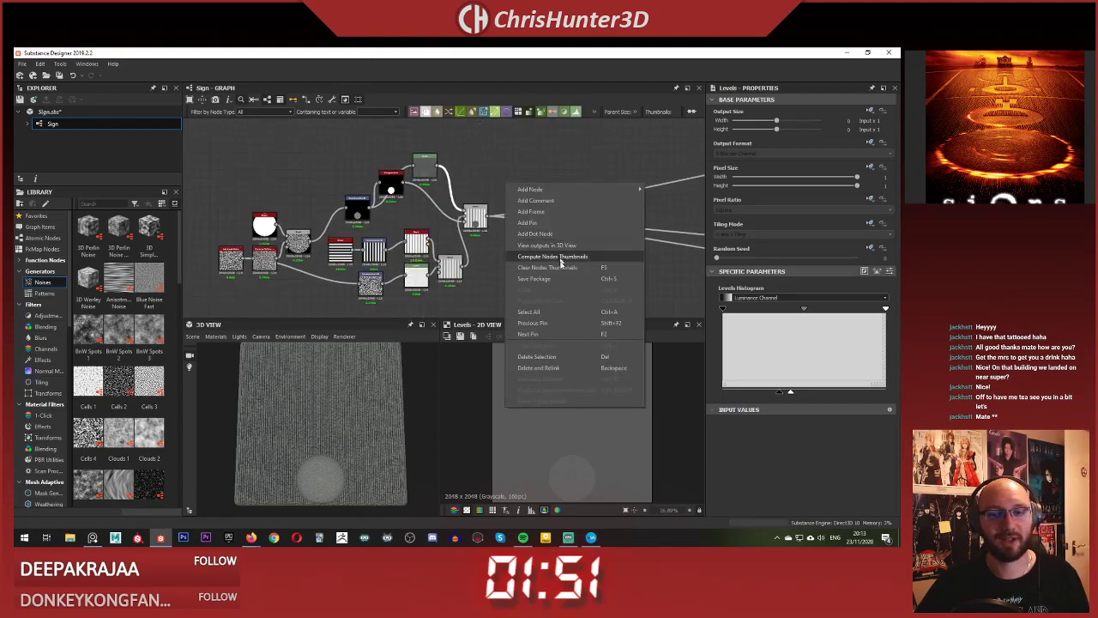
pyautogui.click(557, 278)
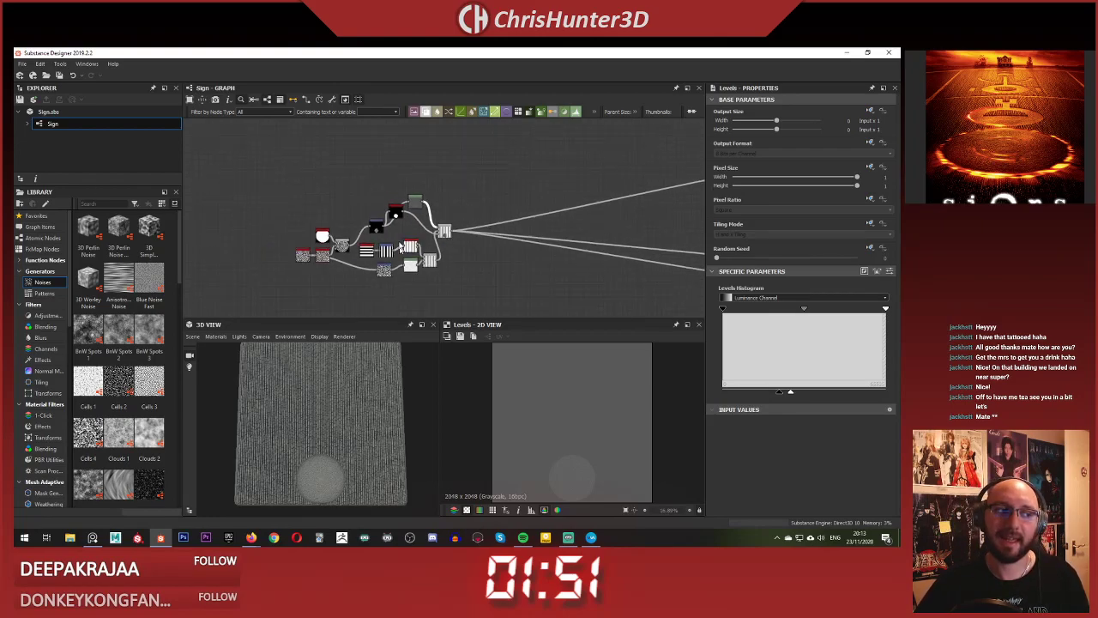
# - Stack the Histogram Scan beneath the disc's Levels node and place the Transformation 2D just before them
pyautogui.scroll(3, 403, 255)
pyautogui.moveTo(551, 200); pyautogui.dragTo(556, 155, button='middle')
pyautogui.scroll(-1, 562, 250)
pyautogui.scroll(1, 553, 158)
pyautogui.moveTo(393, 144); pyautogui.dragTo(449, 175, button='middle')
pyautogui.scroll(-1, 421, 222)
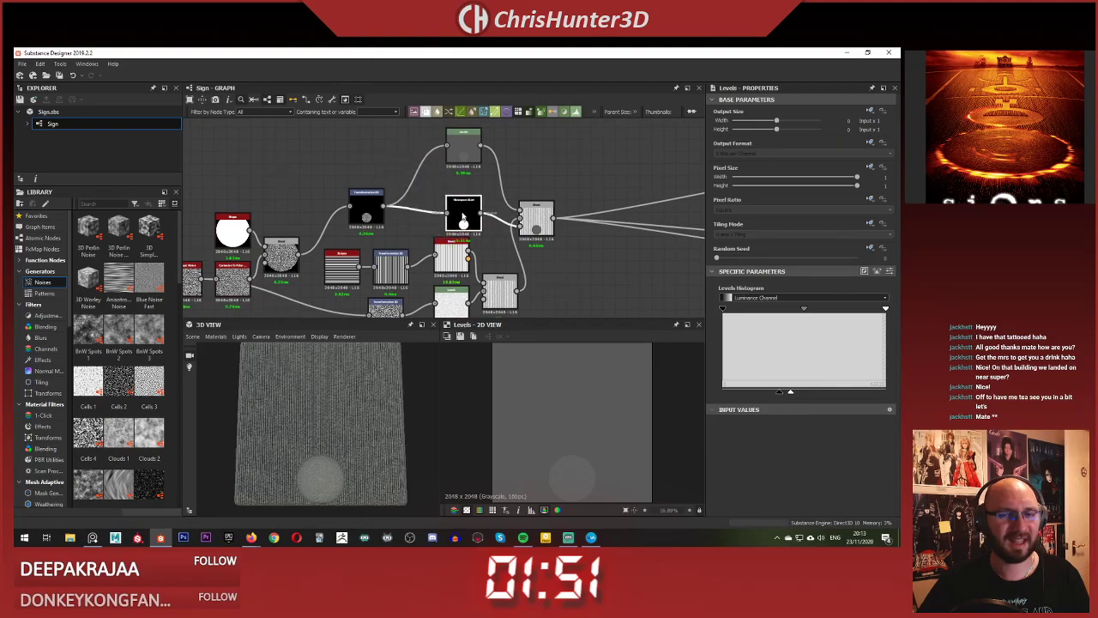
pyautogui.moveTo(462, 221); pyautogui.dragTo(462, 204)
pyautogui.moveTo(463, 204); pyautogui.dragTo(535, 163, button='middle')
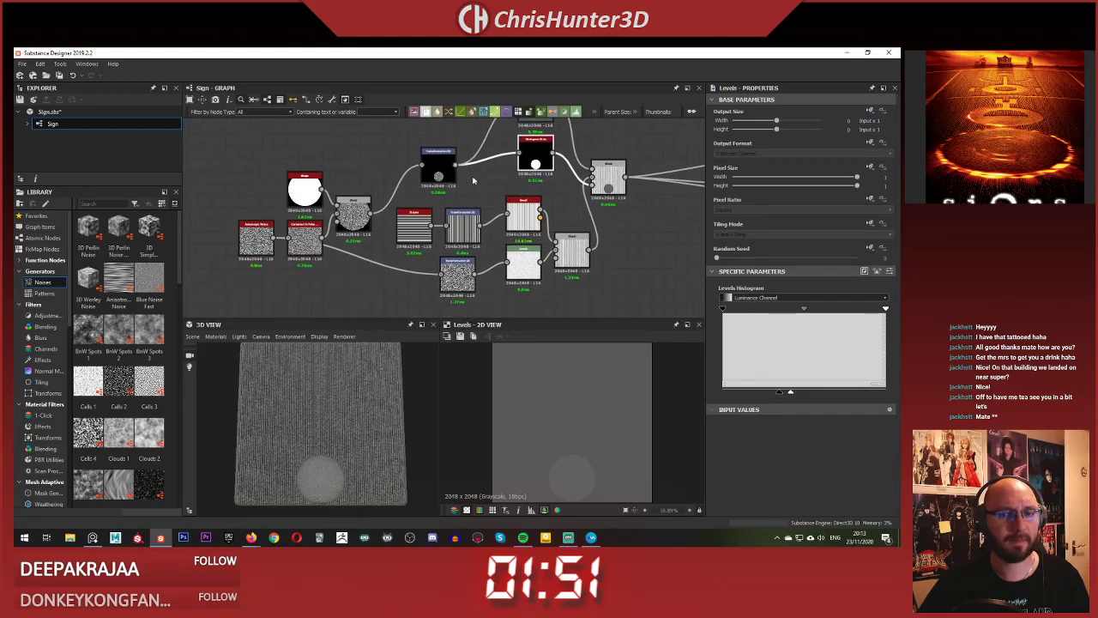
pyautogui.moveTo(433, 182); pyautogui.dragTo(482, 124)
pyautogui.moveTo(482, 124); pyautogui.dragTo(470, 180, button='middle')
pyautogui.moveTo(469, 178); pyautogui.dragTo(479, 189)
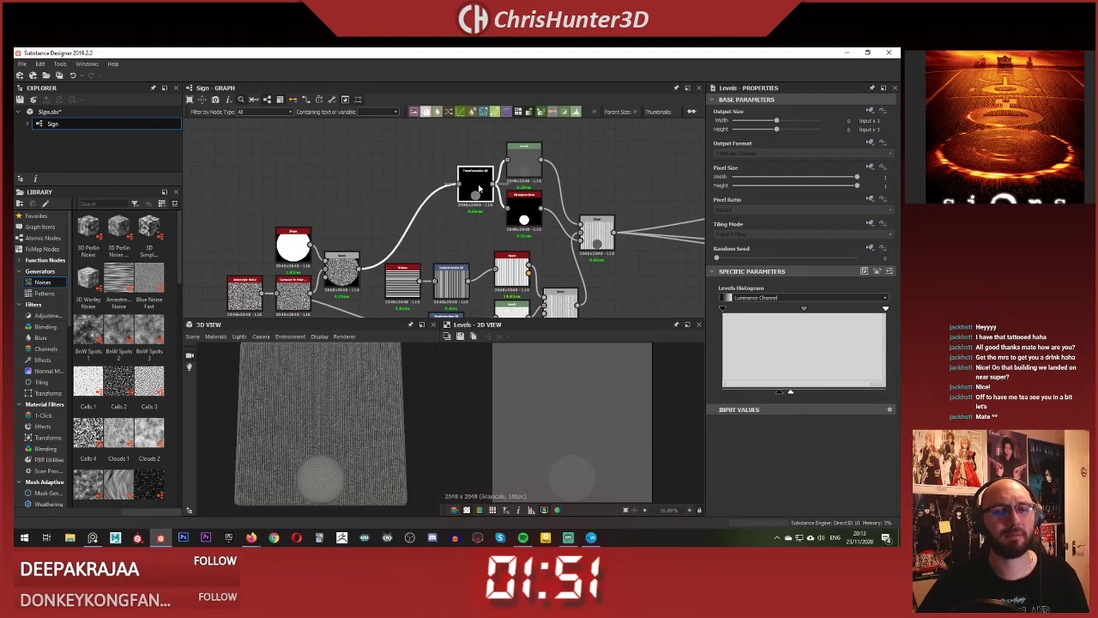
# - Bring the source disc nodes level with the Transformation 2D and align the stripe and noise nodes in two neat rows
pyautogui.moveTo(385, 178); pyautogui.dragTo(412, 139, button='middle')
pyautogui.moveTo(343, 236); pyautogui.dragTo(364, 152)
pyautogui.click(407, 176)
pyautogui.moveTo(442, 176); pyautogui.dragTo(382, 174, button='middle')
pyautogui.moveTo(433, 240); pyautogui.dragTo(442, 227)
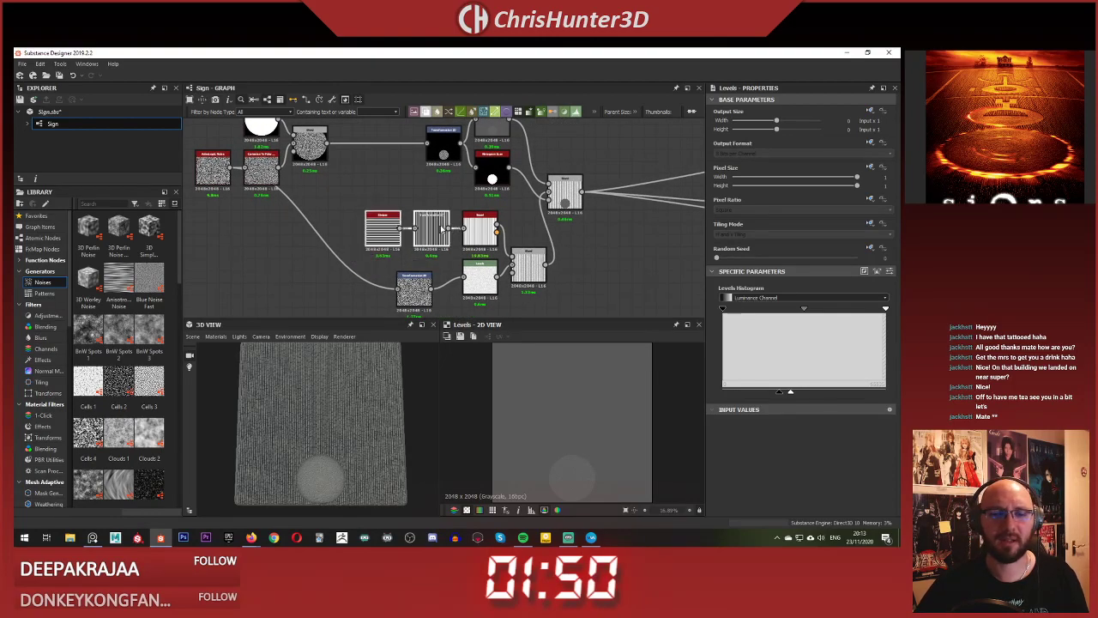
pyautogui.scroll(1, 466, 295)
pyautogui.moveTo(406, 291); pyautogui.dragTo(426, 276)
pyautogui.click(436, 198)
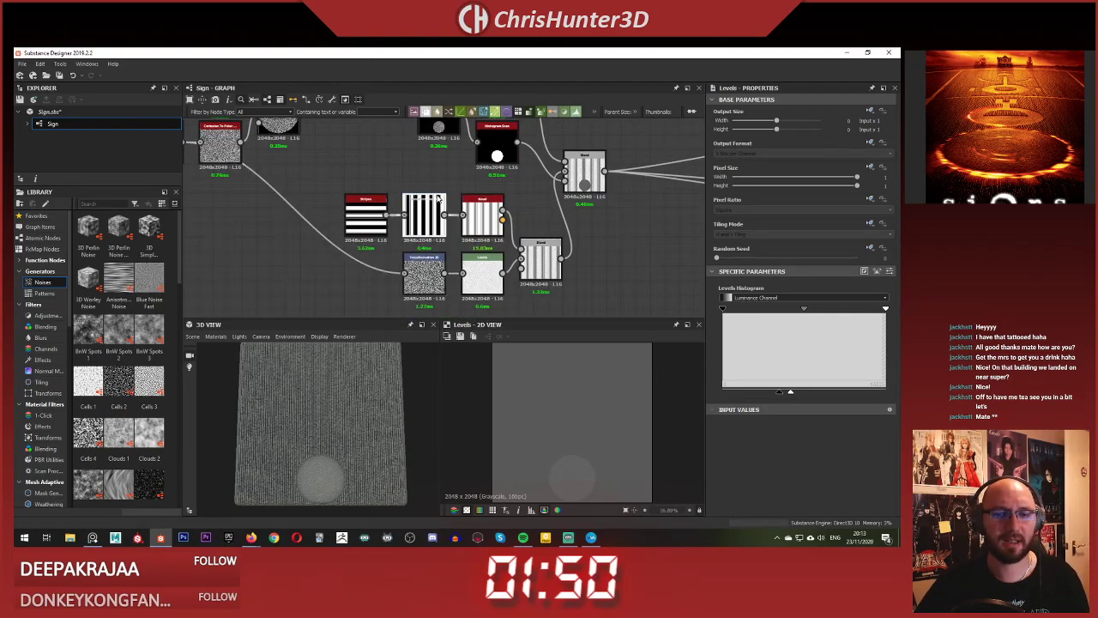
# - Move the final Blend away from the disc branch and place the stripe and noise node group next to it
pyautogui.click(426, 158)
pyautogui.scroll(-5, 426, 158)
pyautogui.moveTo(427, 158); pyautogui.dragTo(364, 210, button='middle')
pyautogui.scroll(4, 477, 149)
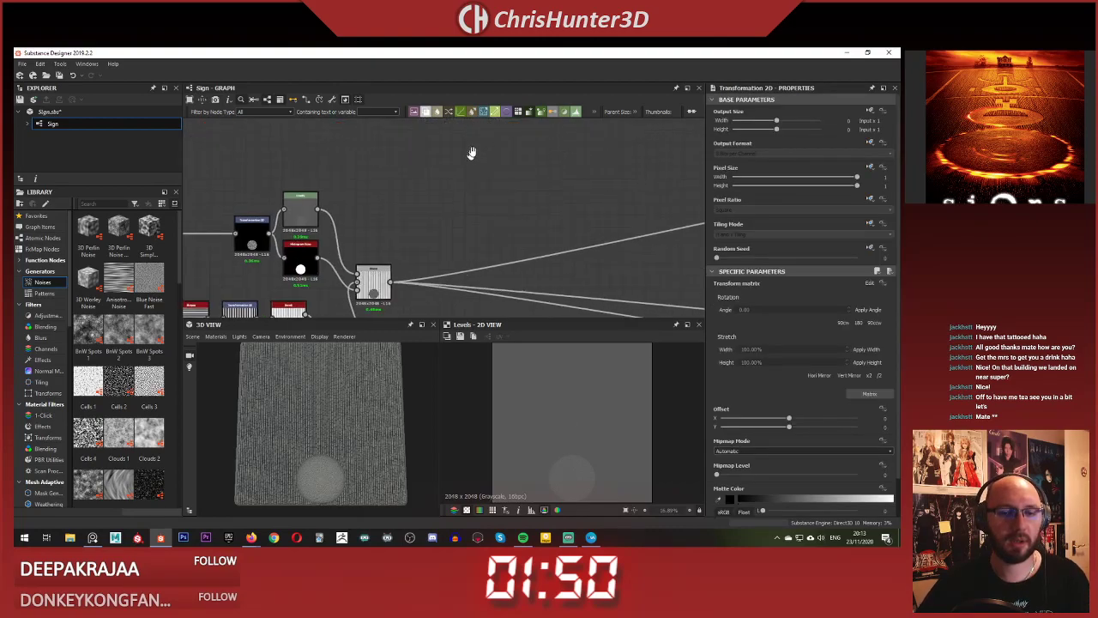
pyautogui.moveTo(473, 155); pyautogui.dragTo(572, 109, button='middle')
pyautogui.scroll(2, 509, 178)
pyautogui.moveTo(507, 176); pyautogui.dragTo(479, 195, button='middle')
pyautogui.scroll(-2, 500, 186)
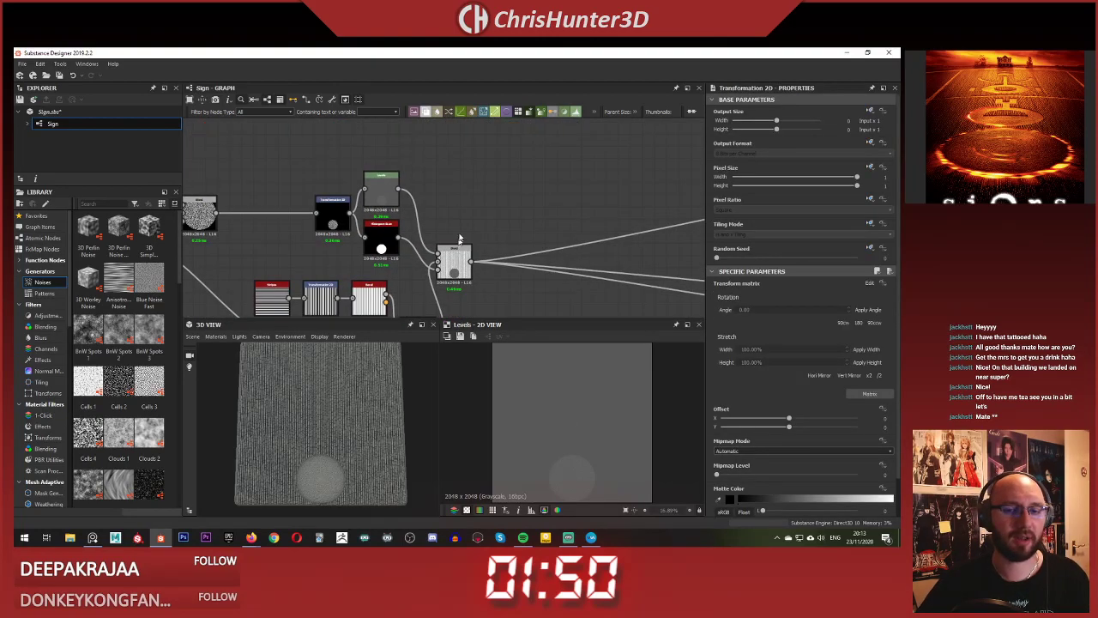
pyautogui.scroll(-2, 458, 239)
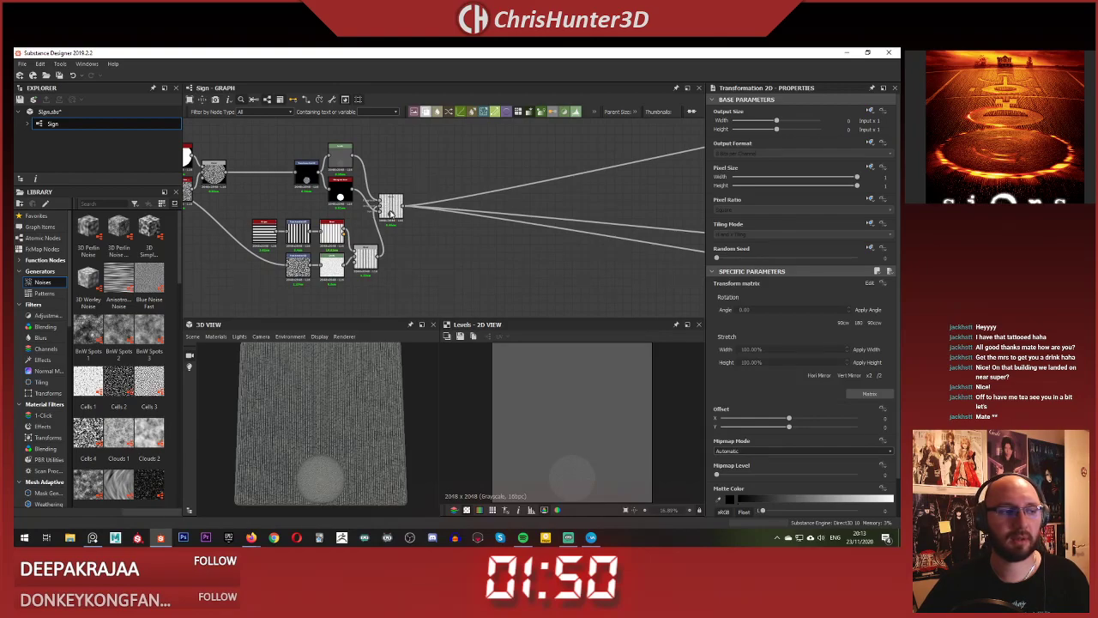
pyautogui.moveTo(389, 212); pyautogui.dragTo(610, 203)
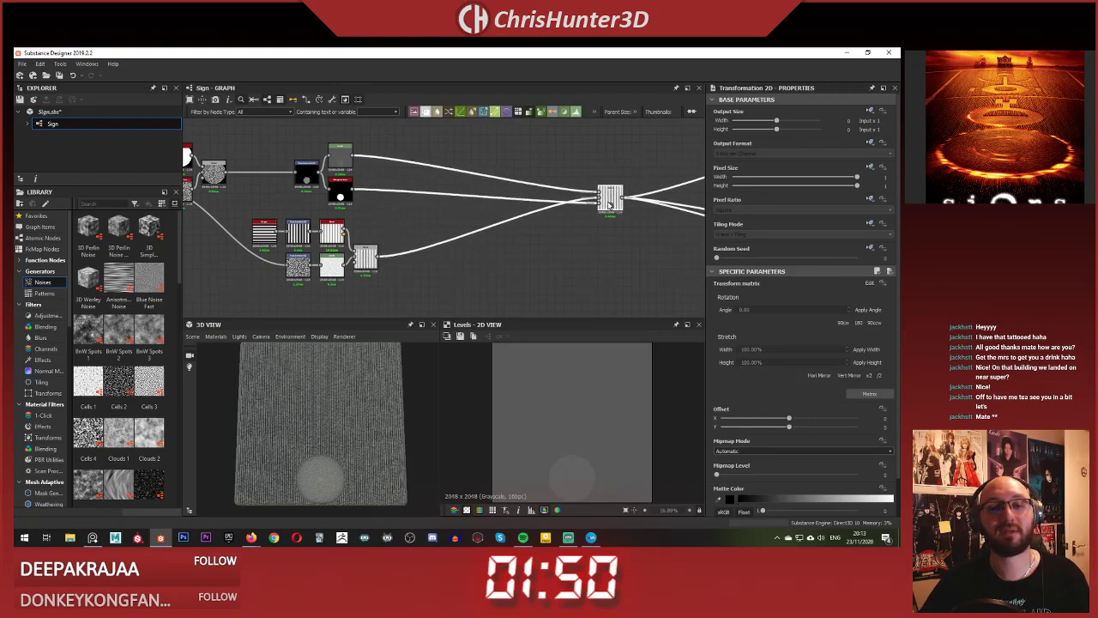
pyautogui.click(501, 184)
pyautogui.moveTo(240, 218); pyautogui.dragTo(576, 228)
pyautogui.moveTo(475, 236); pyautogui.dragTo(602, 326, button='middle')
pyautogui.moveTo(472, 286); pyautogui.dragTo(480, 223, button='middle')
# - Move the disc's Levels node beside the final Blend, above the stripe nodes
pyautogui.scroll(-3, 480, 224)
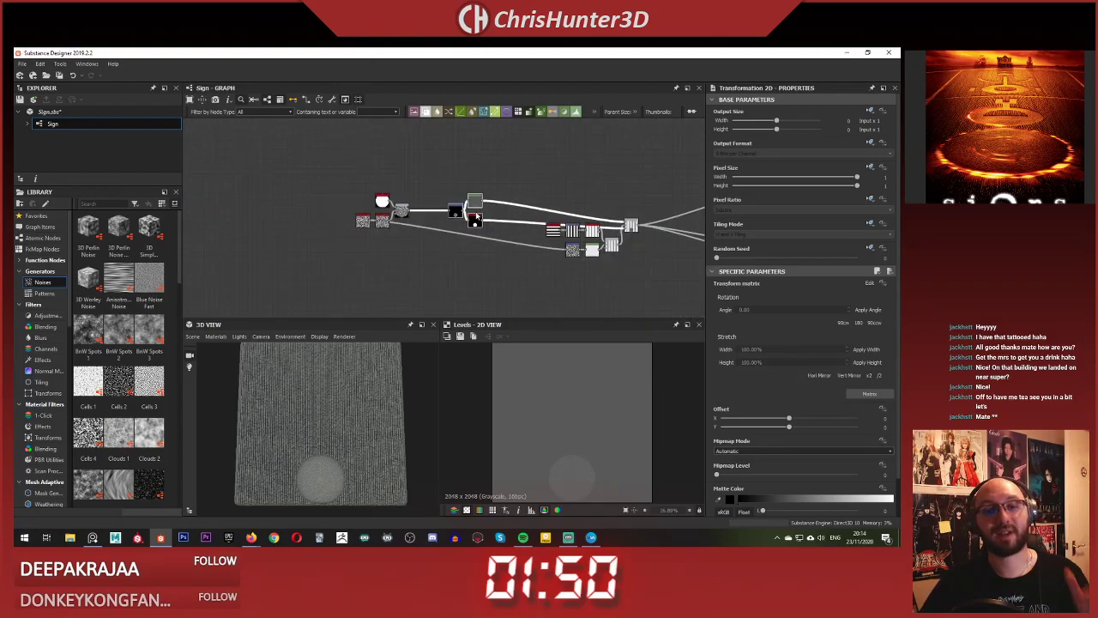
pyautogui.click(473, 206)
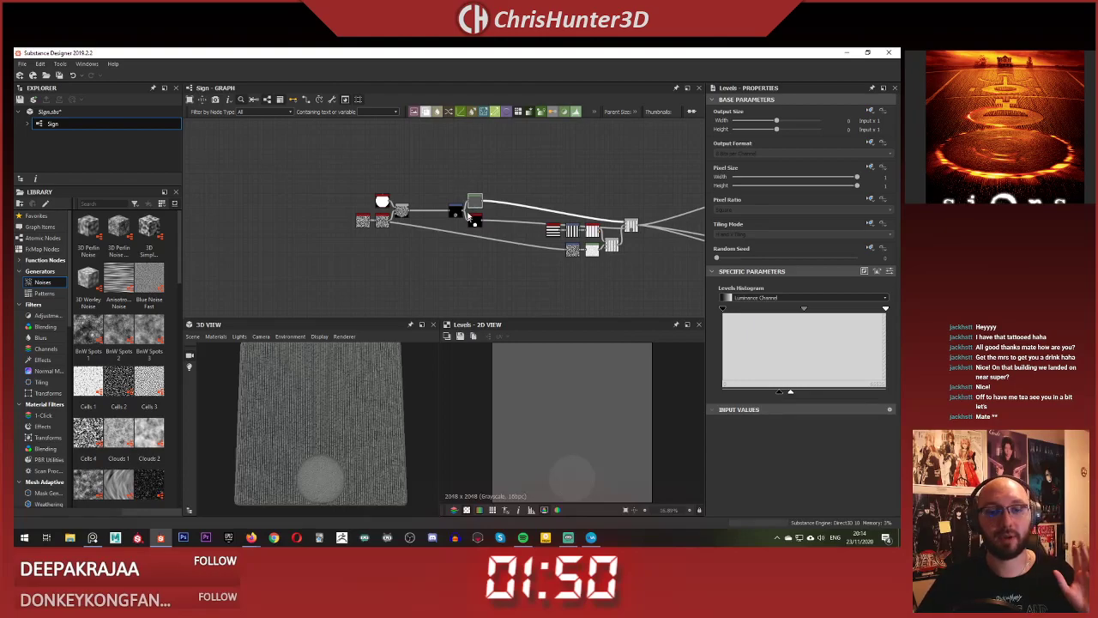
pyautogui.scroll(3, 480, 218)
pyautogui.scroll(1, 485, 187)
pyautogui.moveTo(480, 185); pyautogui.dragTo(384, 186, button='middle')
pyautogui.scroll(-4, 452, 205)
pyautogui.scroll(2, 450, 204)
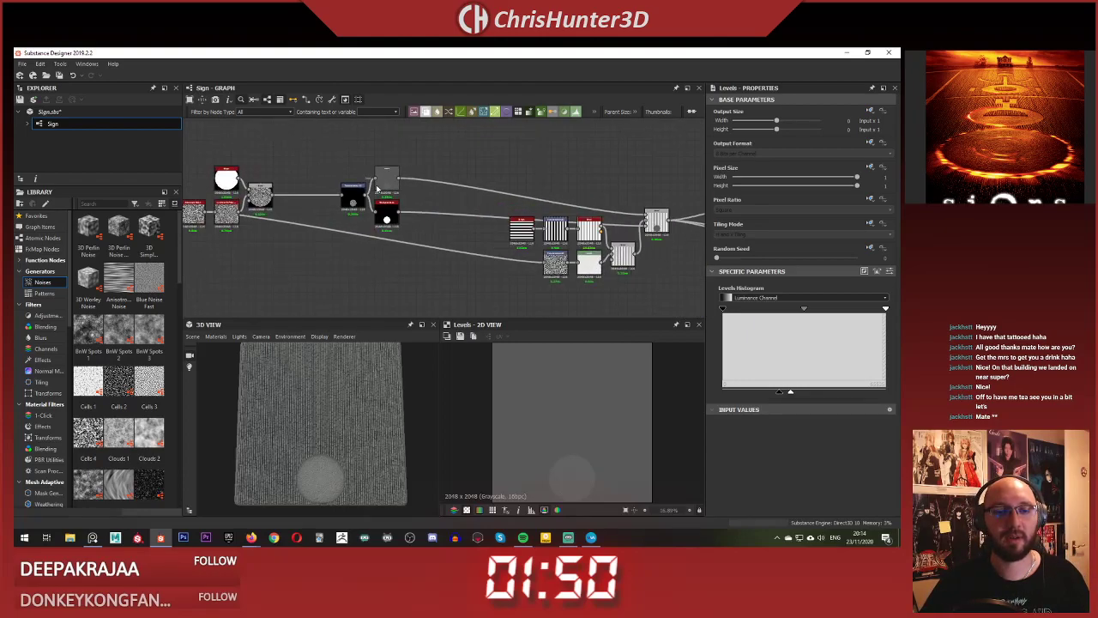
pyautogui.moveTo(384, 183); pyautogui.dragTo(622, 201)
pyautogui.click(527, 172)
pyautogui.scroll(3, 402, 169)
pyautogui.moveTo(401, 170); pyautogui.dragTo(448, 128, button='middle')
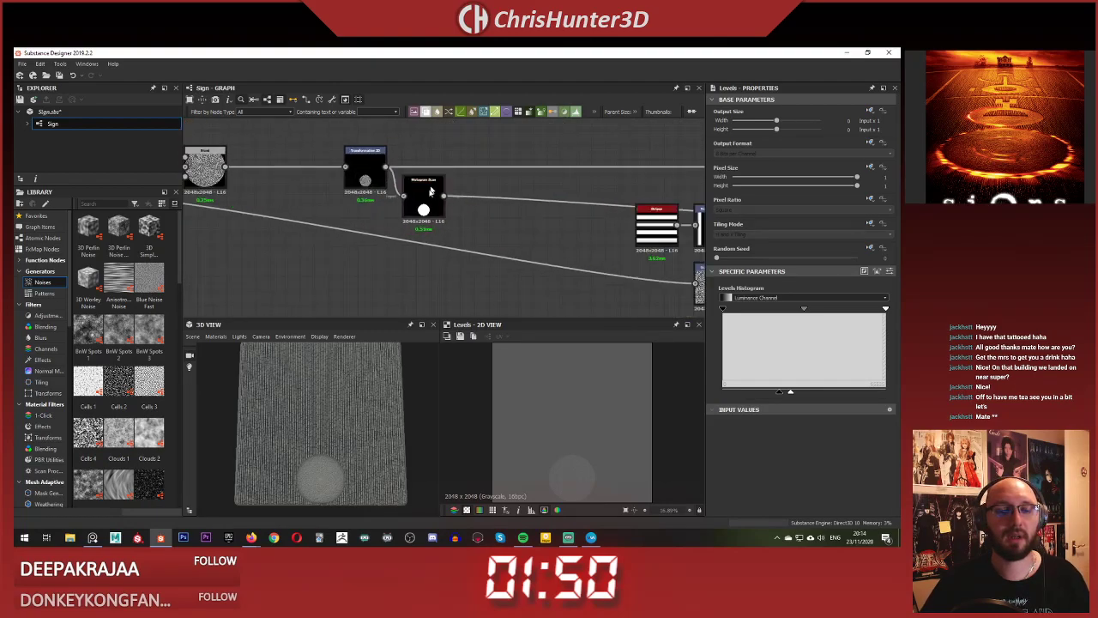
# - Move the disc's Transformation 2D and Histogram Scan close to the source disc Blend, with the scan below the transformation
pyautogui.scroll(-4, 481, 172)
pyautogui.moveTo(514, 167); pyautogui.dragTo(418, 190, button='middle')
pyautogui.scroll(2, 419, 191)
pyautogui.moveTo(299, 197); pyautogui.dragTo(330, 209)
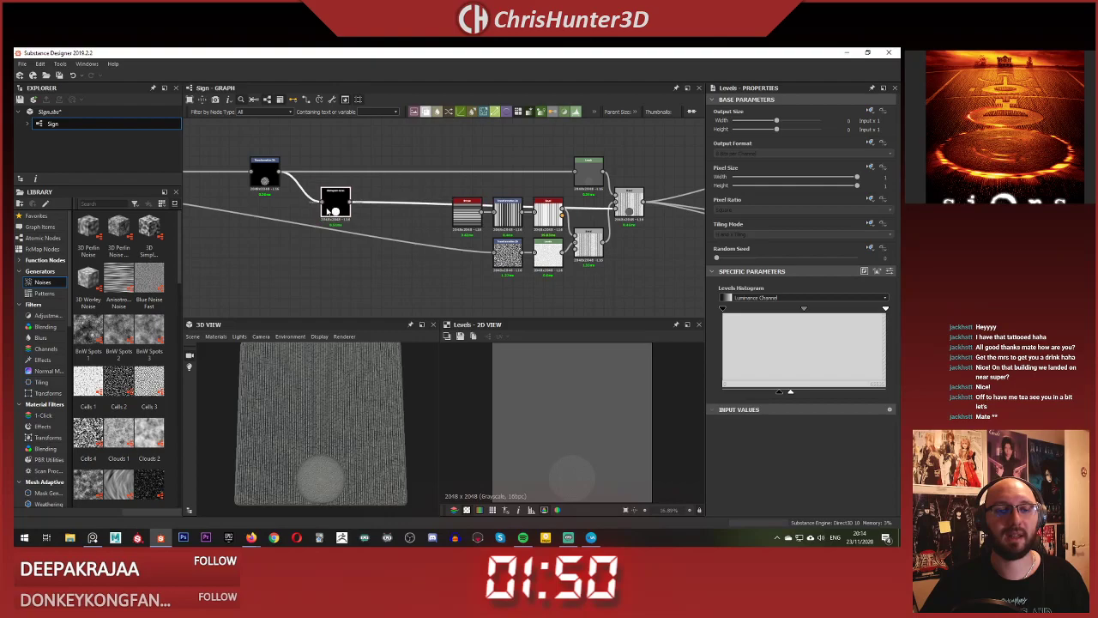
pyautogui.moveTo(322, 205); pyautogui.dragTo(469, 234, button='middle')
pyautogui.moveTo(411, 209); pyautogui.dragTo(370, 181)
pyautogui.scroll(-2, 527, 231)
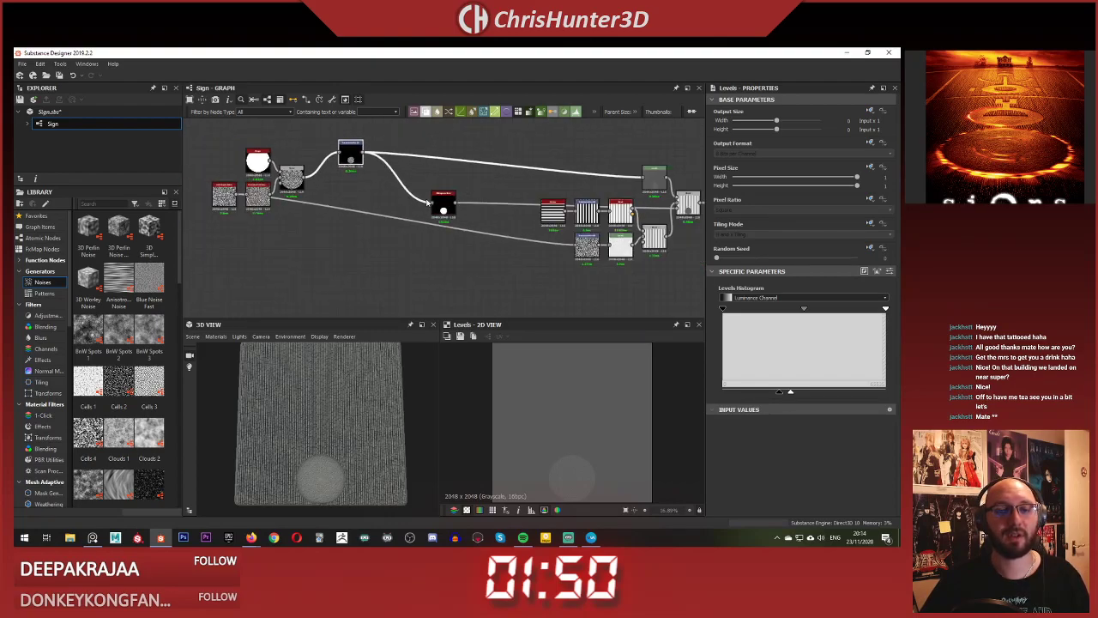
pyautogui.moveTo(446, 196); pyautogui.dragTo(383, 184)
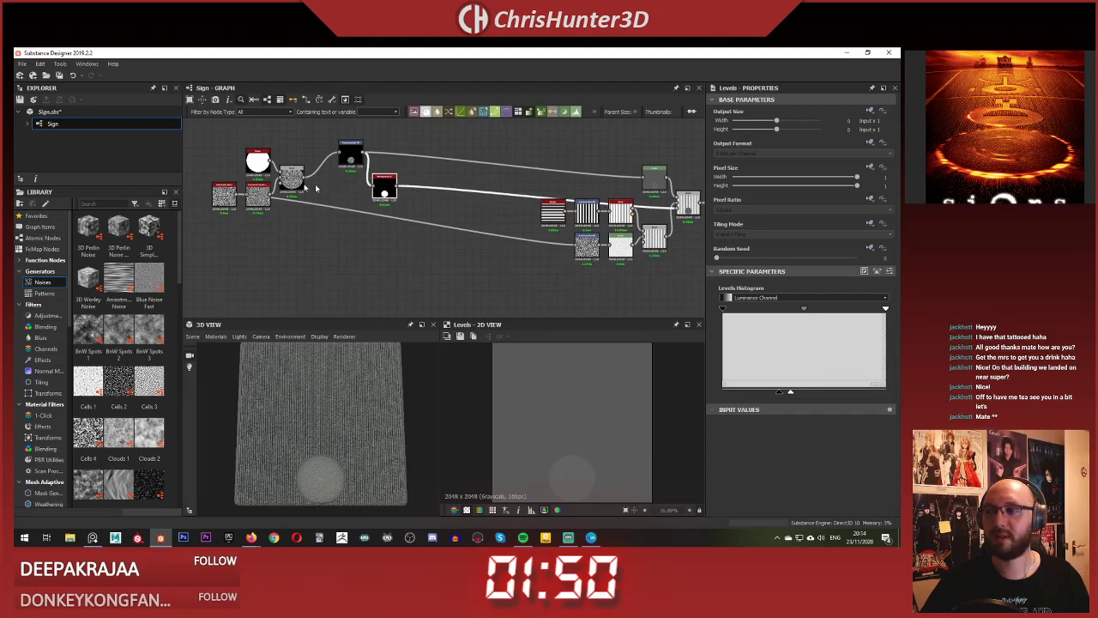
pyautogui.scroll(2, 315, 187)
pyautogui.moveTo(315, 187); pyautogui.dragTo(474, 246, button='middle')
pyautogui.click(474, 246)
pyautogui.moveTo(340, 169); pyautogui.dragTo(372, 172, button='middle')
pyautogui.scroll(2, 413, 202)
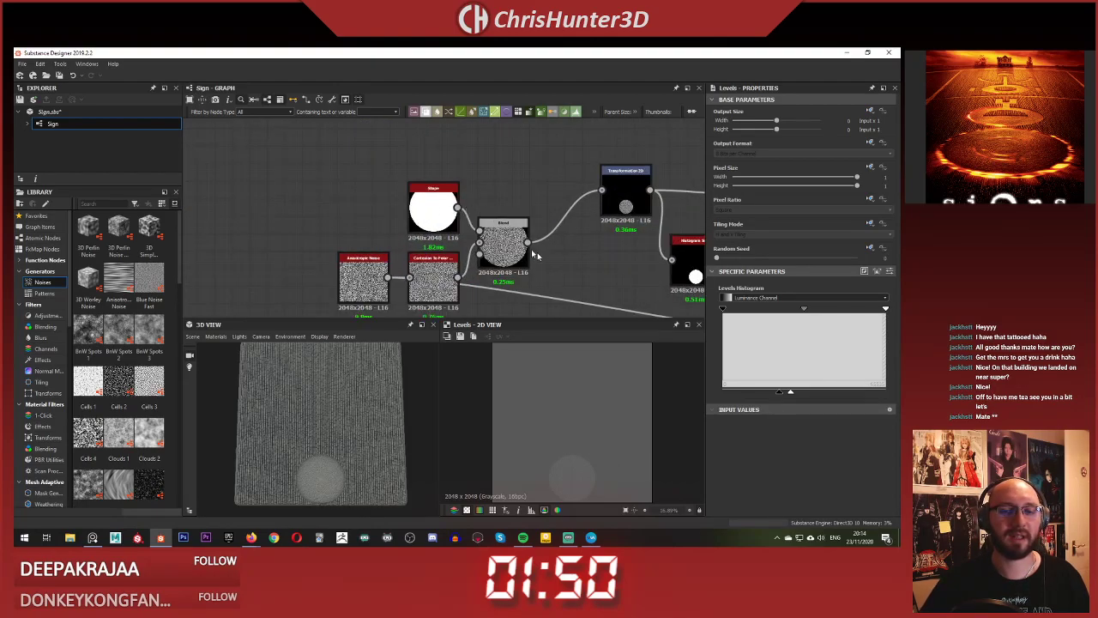
pyautogui.scroll(-3, 447, 229)
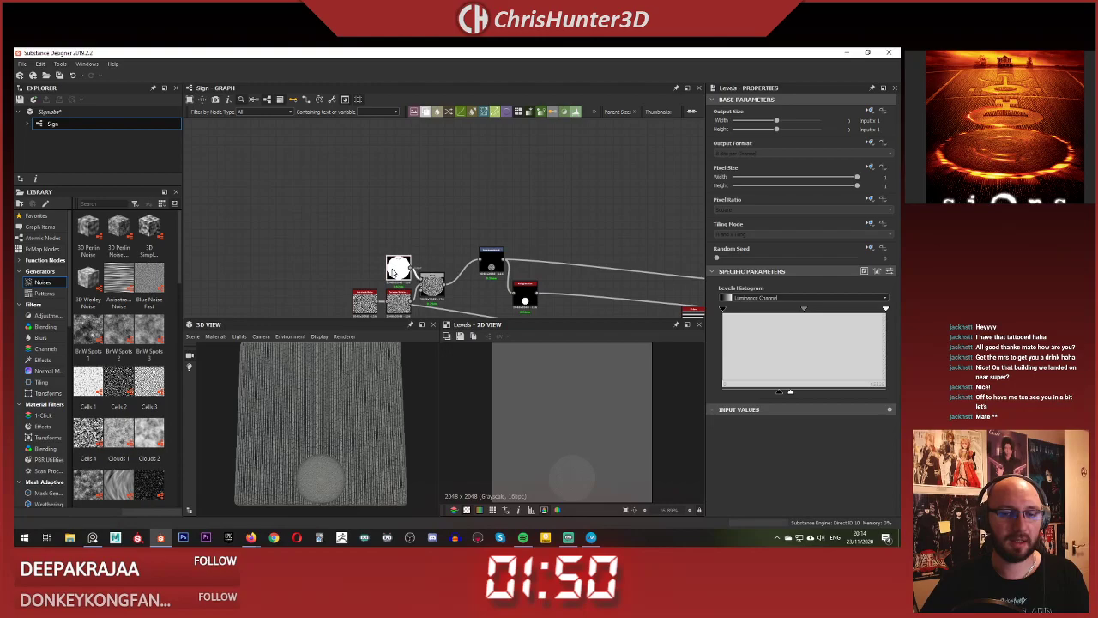
pyautogui.hotkey('ctrl', 'c')
pyautogui.hotkey('ctrl', 'v')
pyautogui.moveTo(448, 218); pyautogui.dragTo(411, 227)
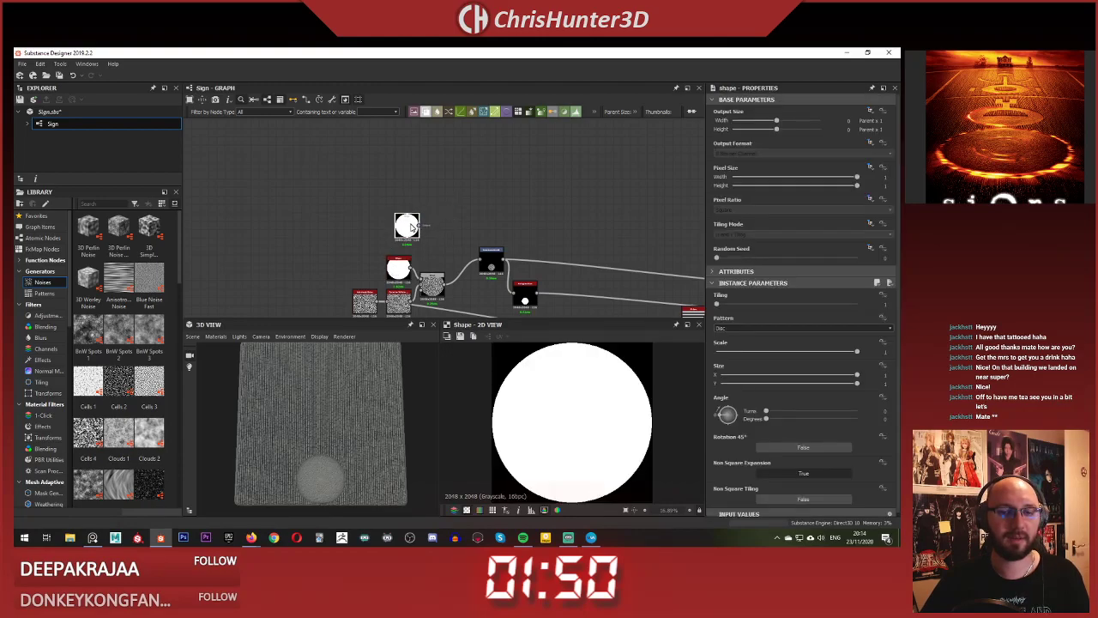
pyautogui.scroll(2, 408, 228)
pyautogui.press('Delete')
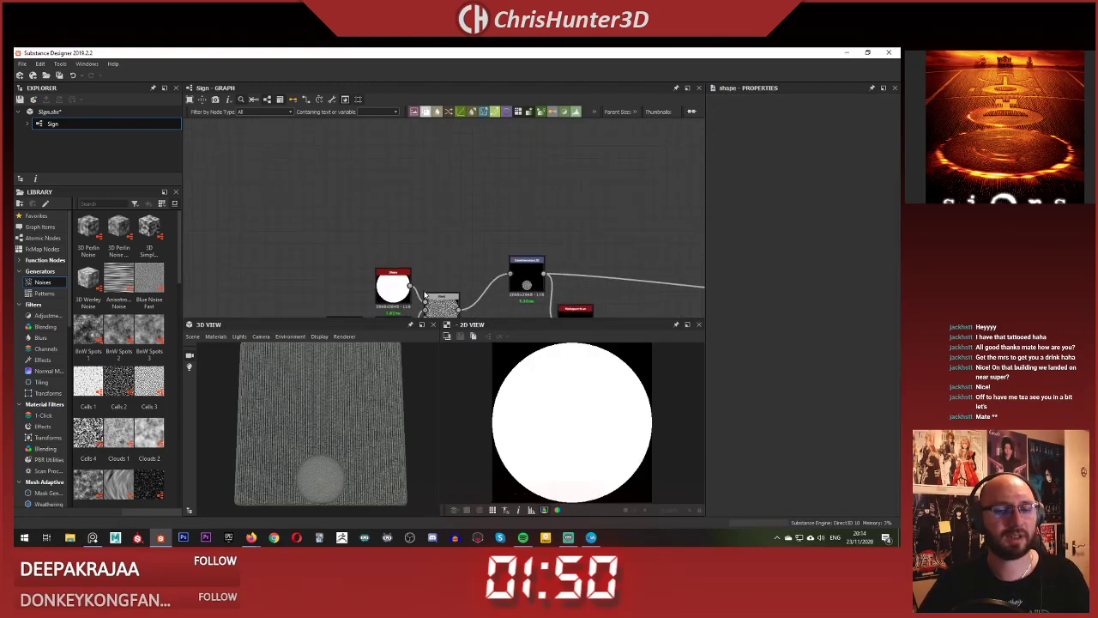
# - Add a Transformation 2D node and place it above the source disc's Blend node
pyautogui.moveTo(461, 247); pyautogui.dragTo(463, 223, button='middle')
pyautogui.press('space')
pyautogui.write('tra')
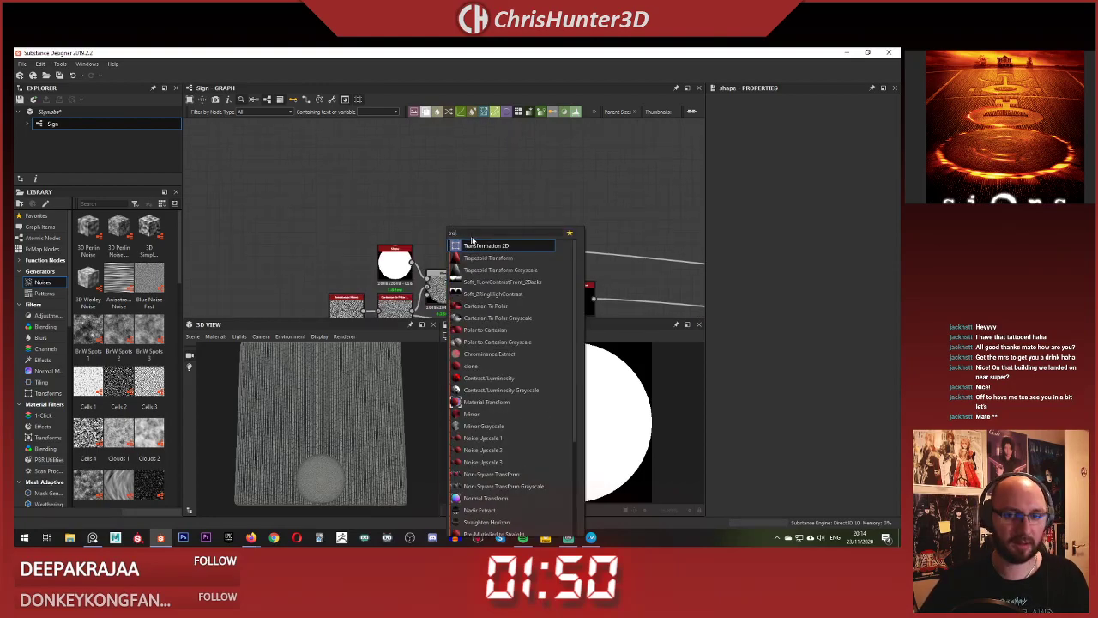
pyautogui.click(480, 245)
pyautogui.hotkey('ctrl', 'v')
pyautogui.moveTo(439, 228)
pyautogui.mouseDown()
pyautogui.moveTo(434, 193)
pyautogui.moveTo(438, 217)
pyautogui.mouseUp()
pyautogui.scroll(4, 429, 218)
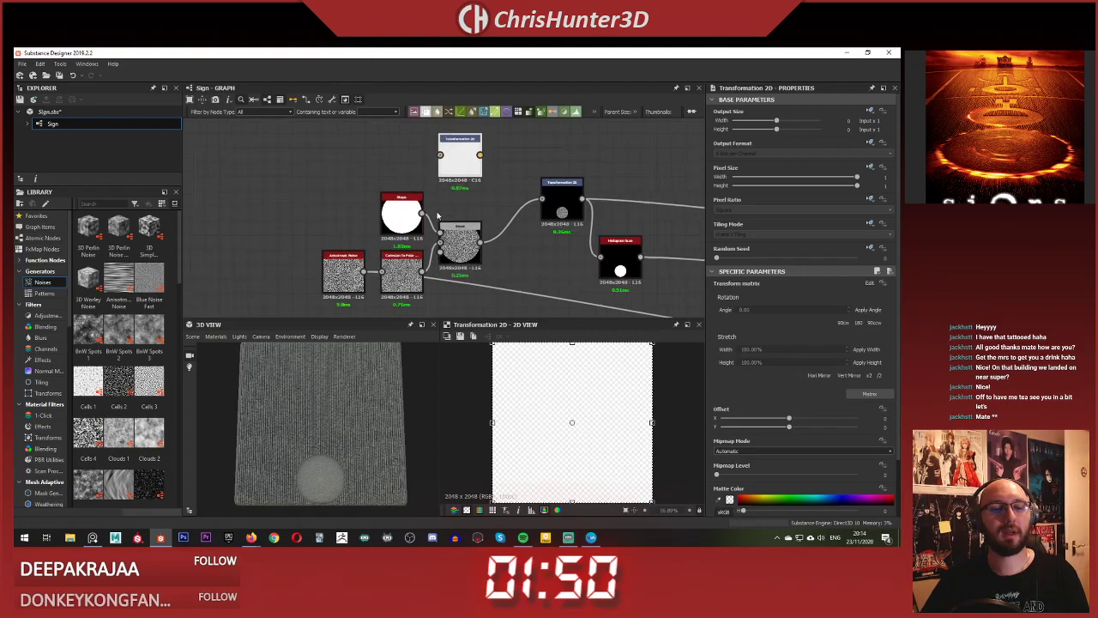
pyautogui.scroll(-3, 399, 220)
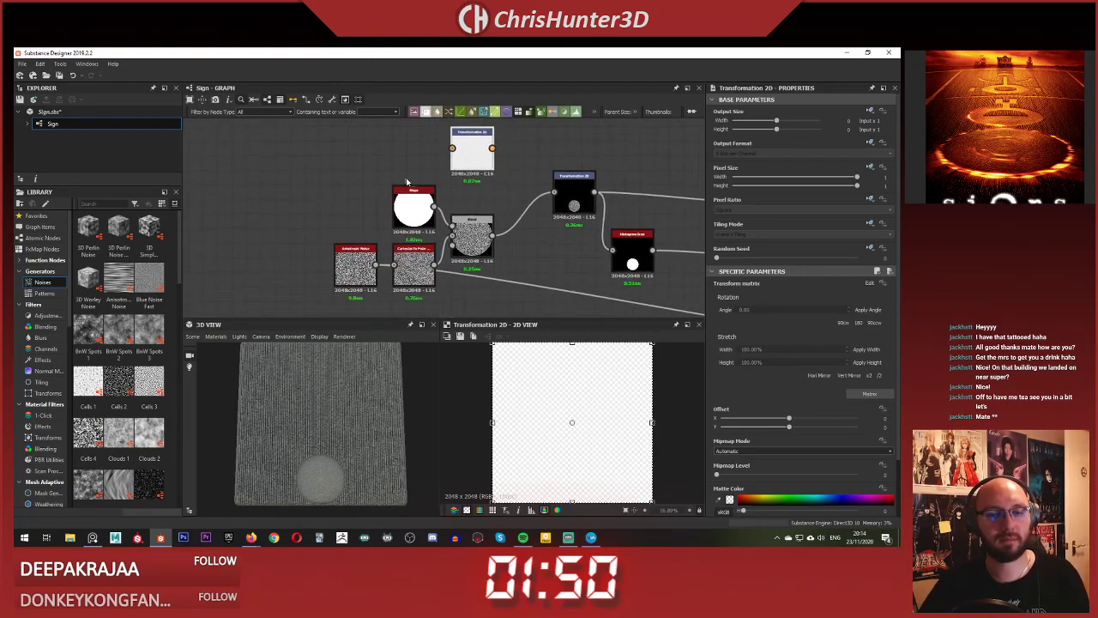
pyautogui.moveTo(424, 167); pyautogui.dragTo(423, 204, button='middle')
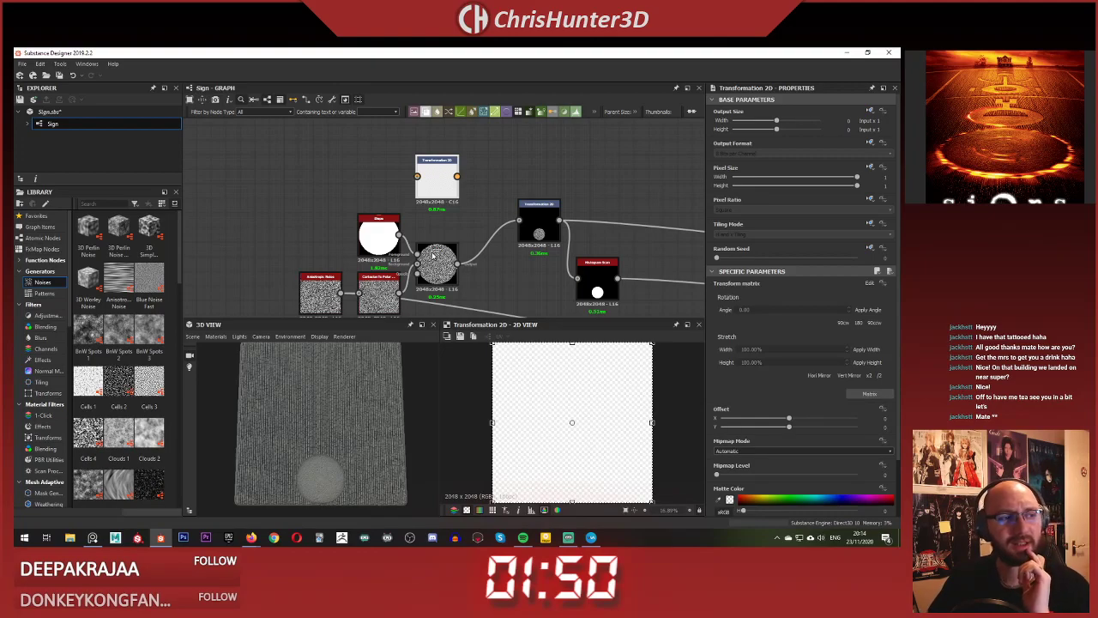
pyautogui.moveTo(409, 240); pyautogui.dragTo(453, 235, button='middle')
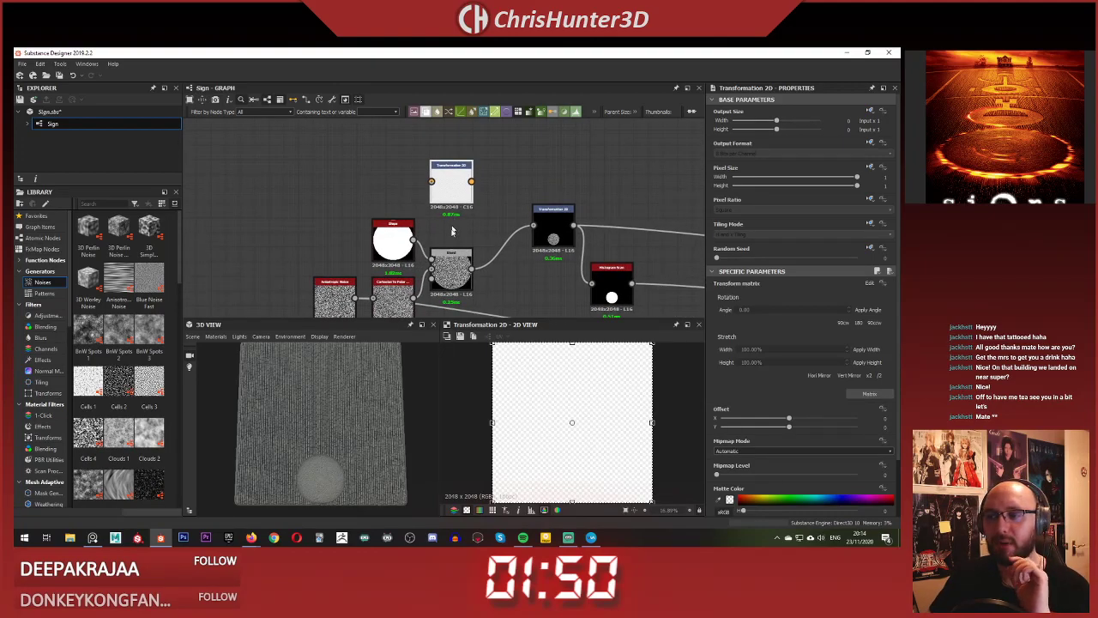
# - Preview the Cartesian to Polar noise, and feed the Shape's output into the new Transformation 2D
pyautogui.doubleClick(400, 293)
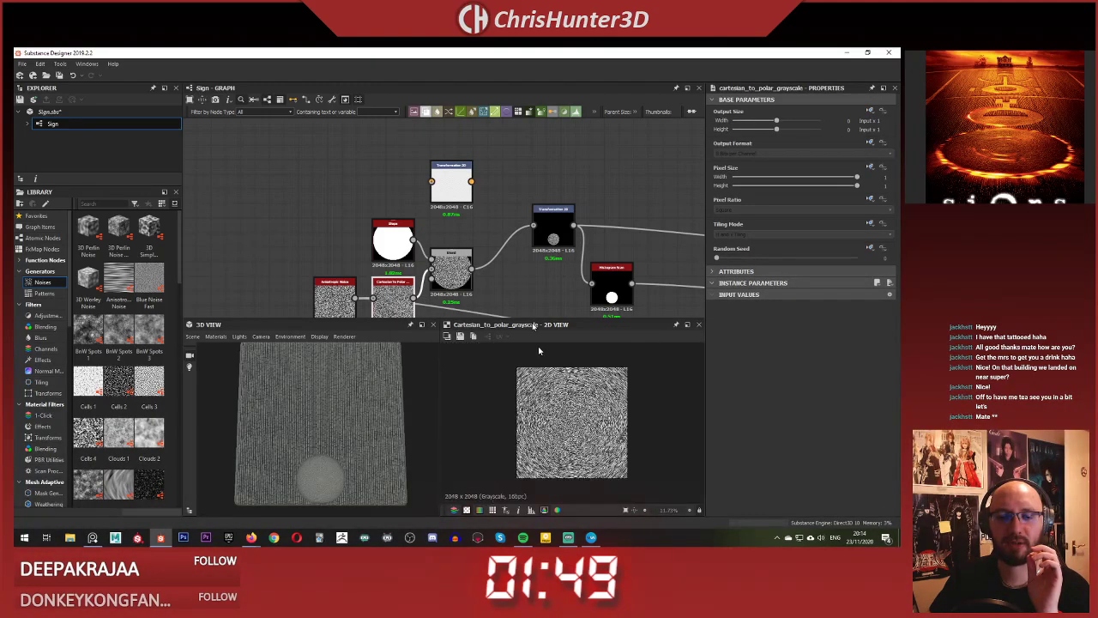
pyautogui.doubleClick(445, 184)
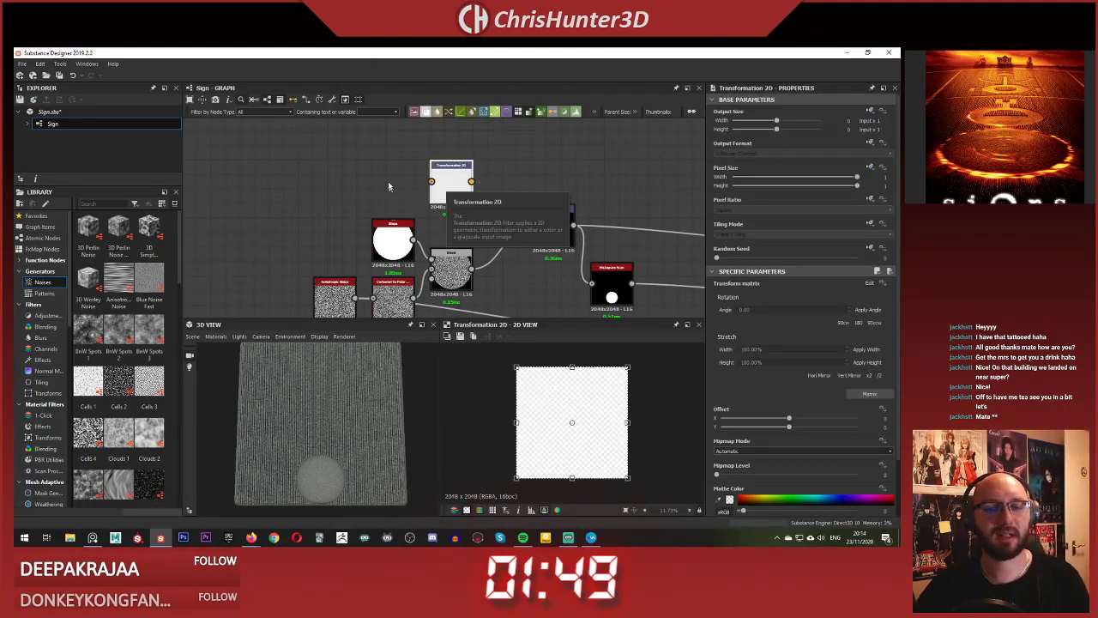
pyautogui.scroll(3, 445, 187)
pyautogui.moveTo(365, 233); pyautogui.dragTo(370, 207, button='middle')
pyautogui.moveTo(433, 181); pyautogui.dragTo(434, 181)
pyautogui.click(470, 166)
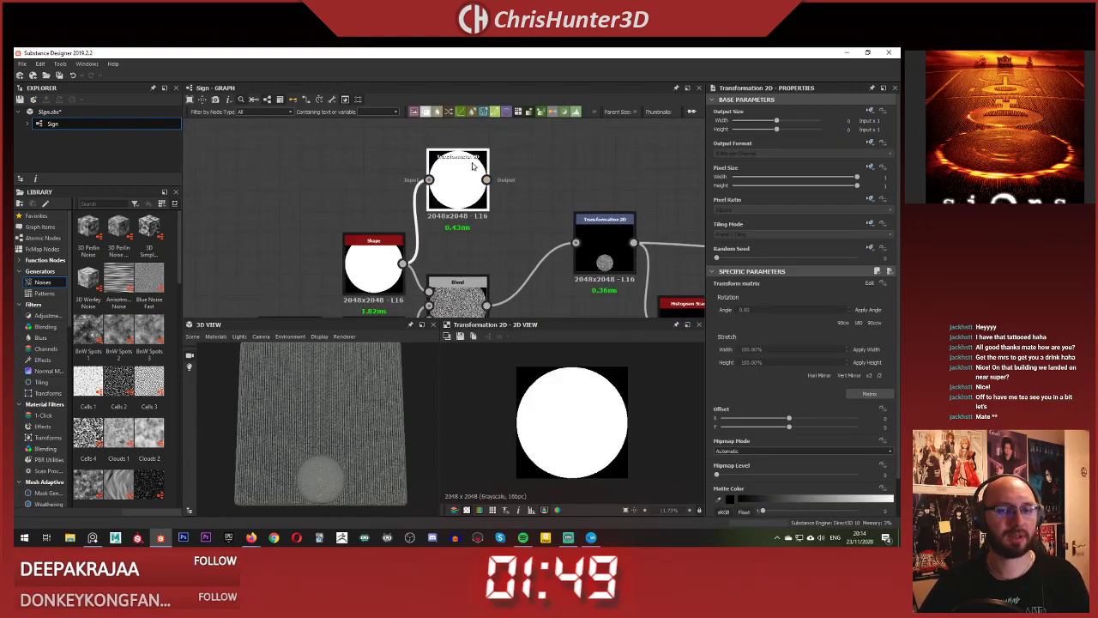
# - Add a Blend node with the new Transformation 2D as foreground and the textured disc's Transformation 2D as background
pyautogui.click(566, 193)
pyautogui.moveTo(580, 175); pyautogui.dragTo(518, 197, button='middle')
pyautogui.press('space')
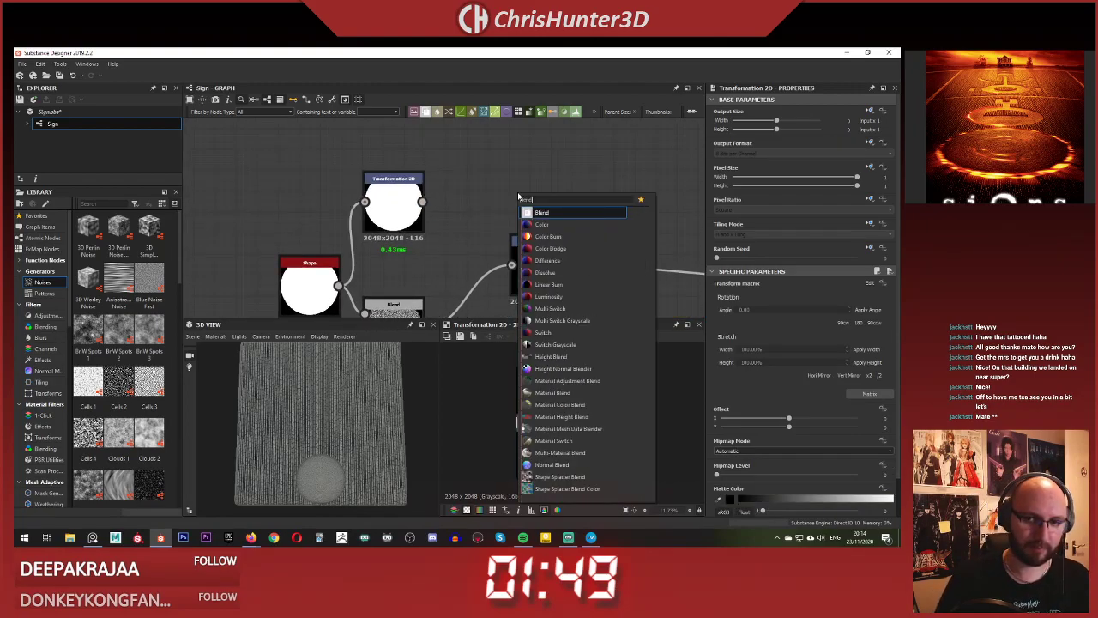
pyautogui.click(541, 224)
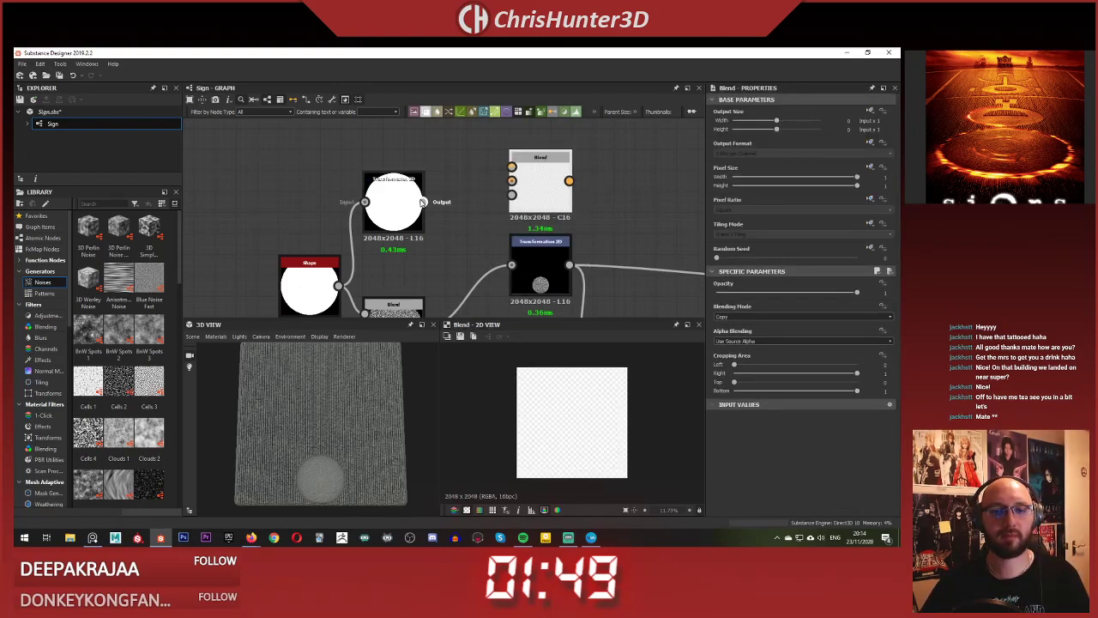
pyautogui.moveTo(526, 168); pyautogui.dragTo(625, 177)
# - Scale the new Transformation 2D's circle to about half size and set its tiling mode to No Tiling
pyautogui.click(392, 193)
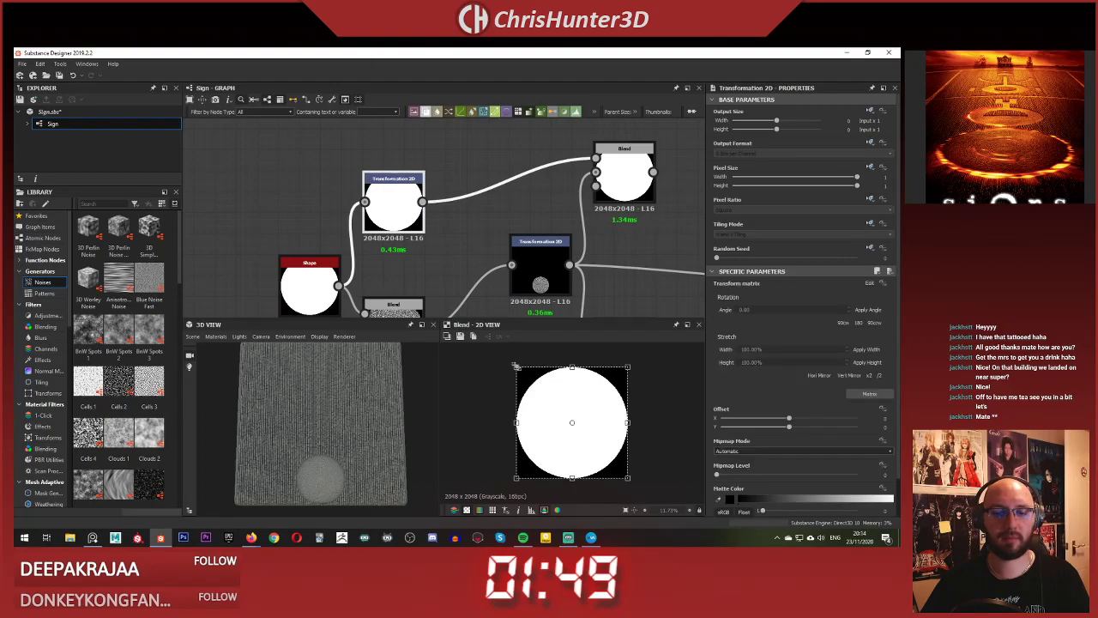
pyautogui.moveTo(515, 365); pyautogui.dragTo(546, 396)
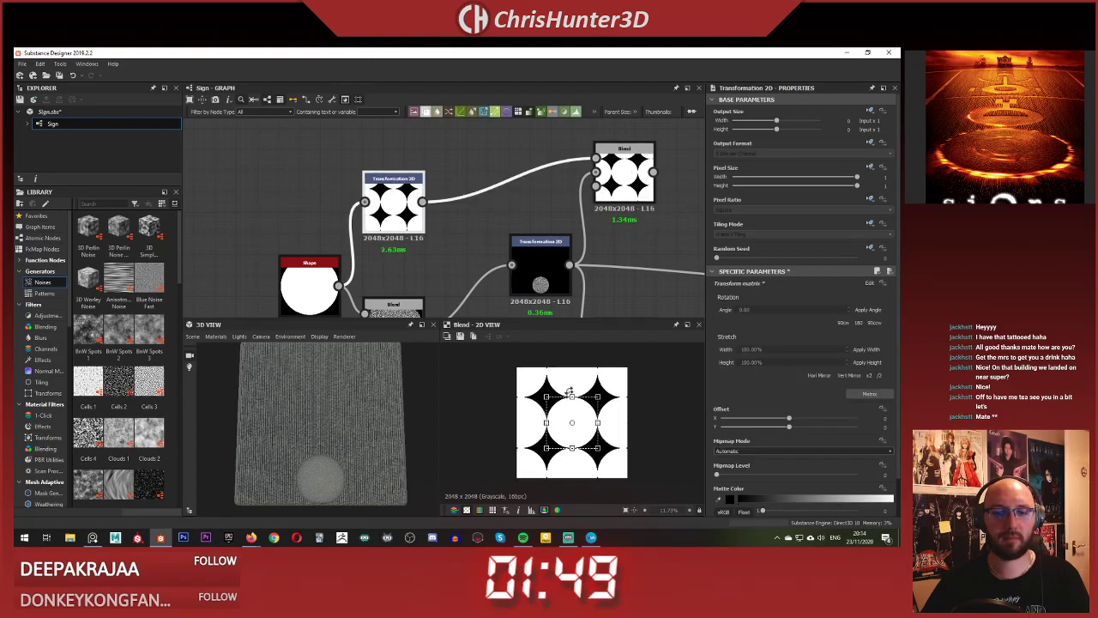
pyautogui.click(614, 171)
pyautogui.click(407, 199)
pyautogui.click(869, 223)
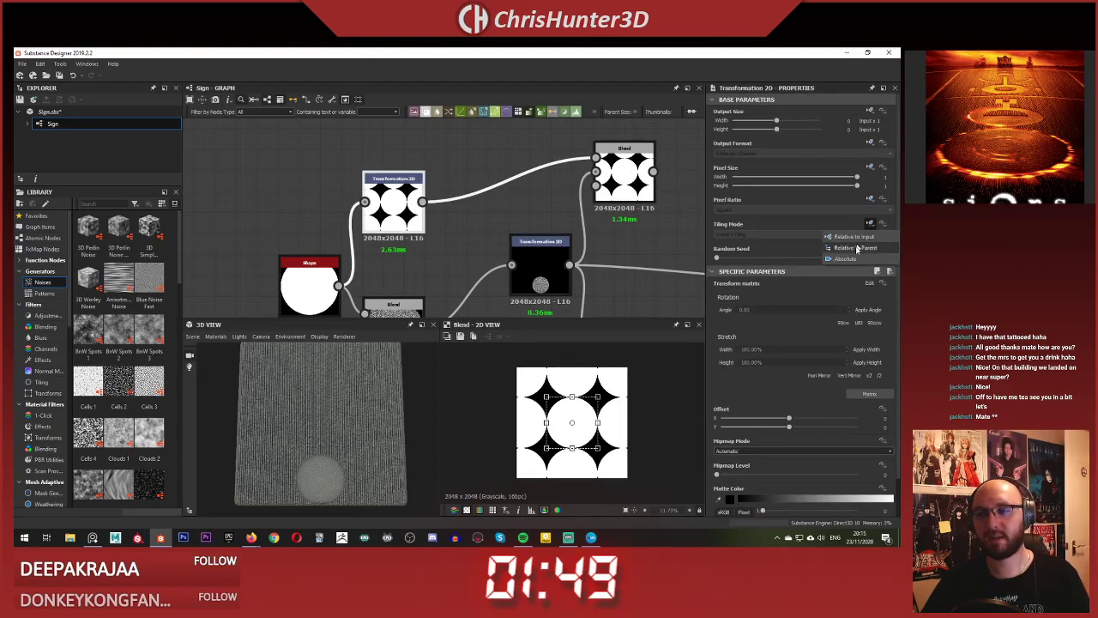
pyautogui.click(855, 248)
pyautogui.click(802, 234)
pyautogui.click(785, 241)
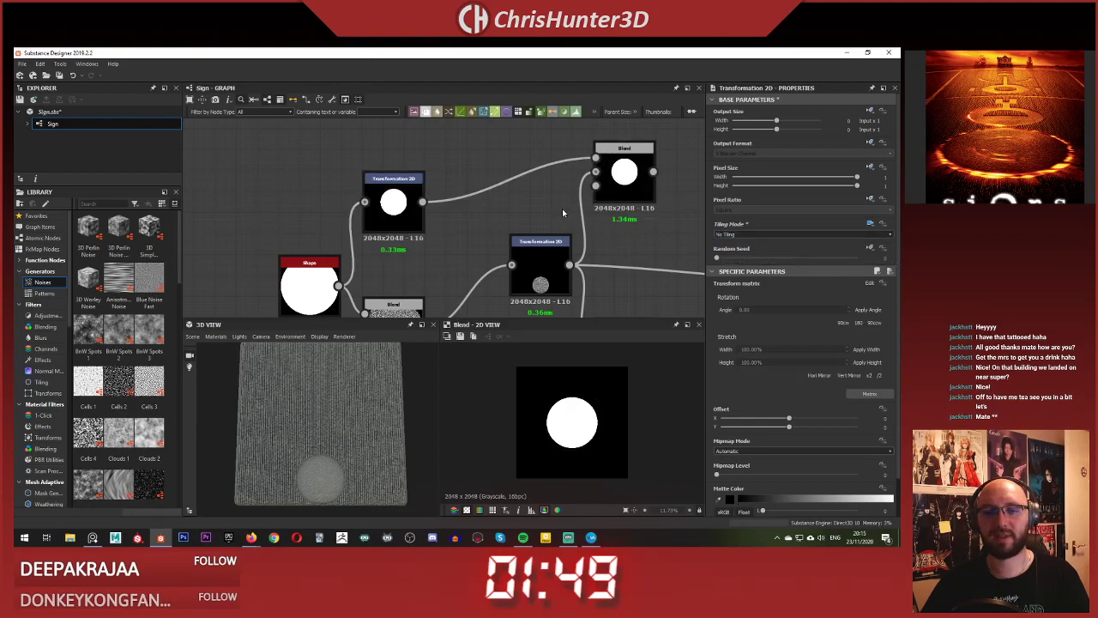
# - Set the new Blend's blending mode to Max (Lighten)
pyautogui.click(541, 253)
pyautogui.click(624, 158)
pyautogui.click(793, 318)
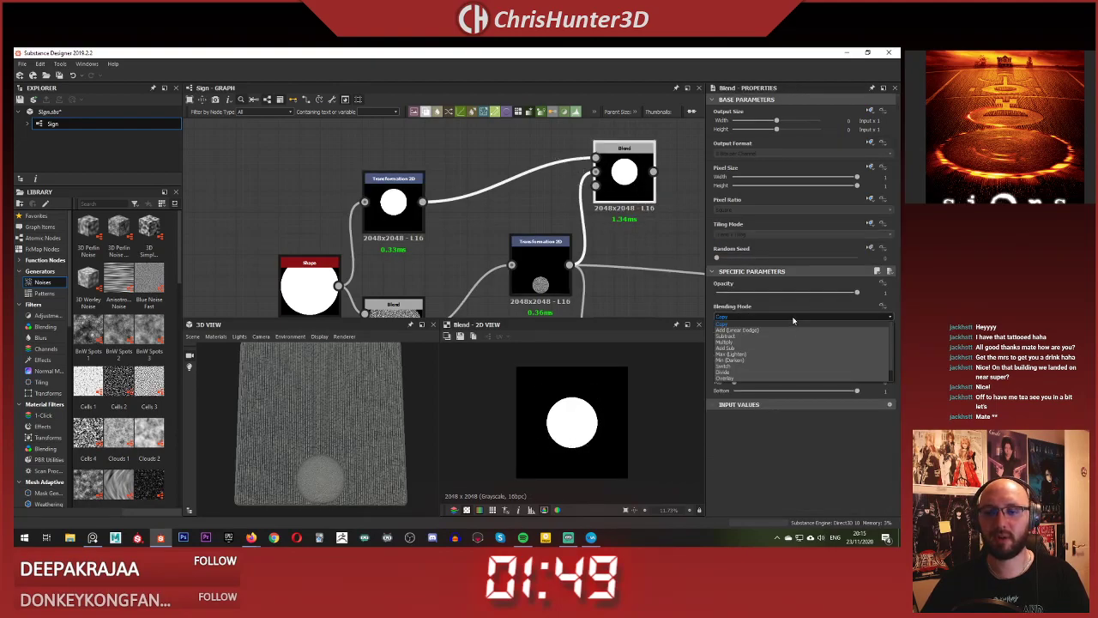
pyautogui.click(734, 354)
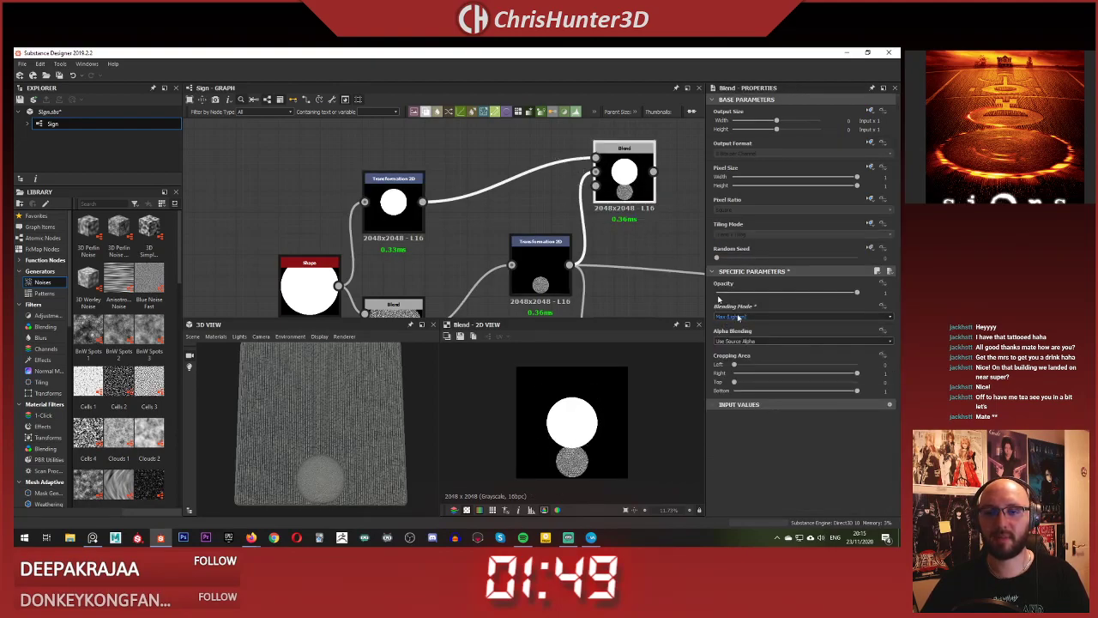
# - Shrink the white circle to about one-fifth of the canvas width and move it down close to the textured disc
pyautogui.click(418, 223)
pyautogui.moveTo(546, 396); pyautogui.dragTo(558, 409)
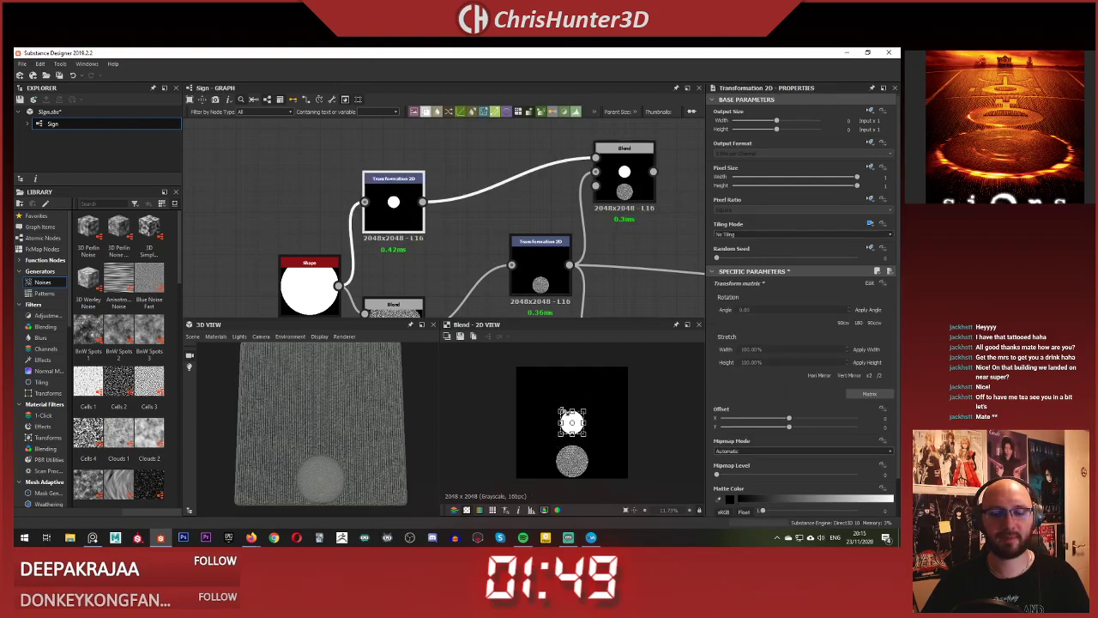
pyautogui.scroll(3, 561, 414)
pyautogui.moveTo(583, 419); pyautogui.dragTo(586, 436)
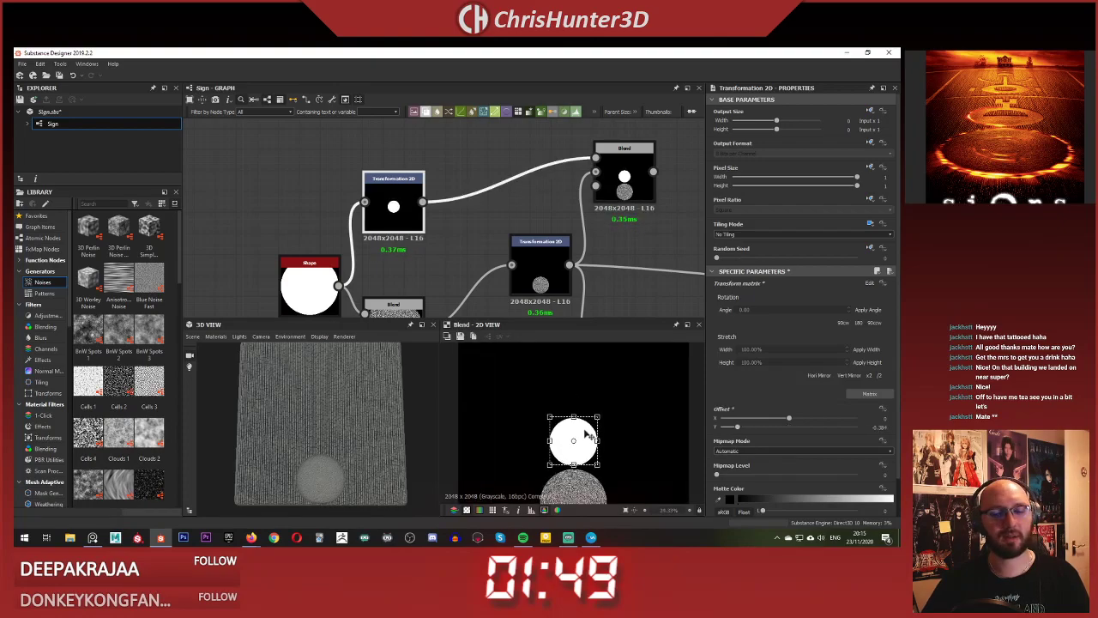
pyautogui.click(603, 276)
pyautogui.scroll(-4, 583, 436)
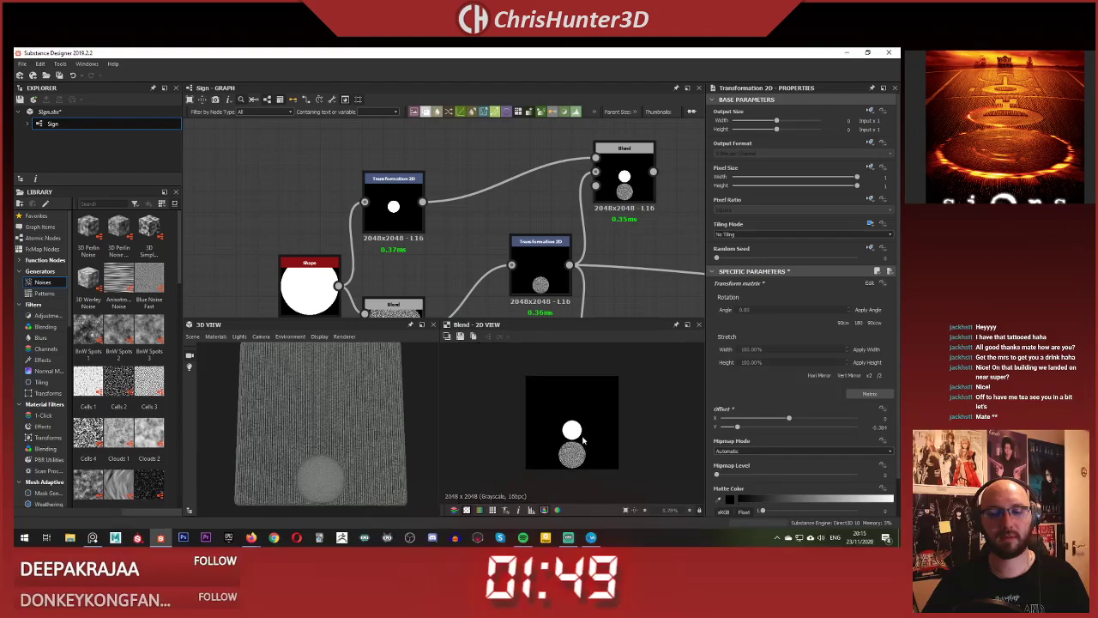
pyautogui.scroll(3, 584, 439)
pyautogui.scroll(-3, 585, 438)
pyautogui.scroll(3, 580, 426)
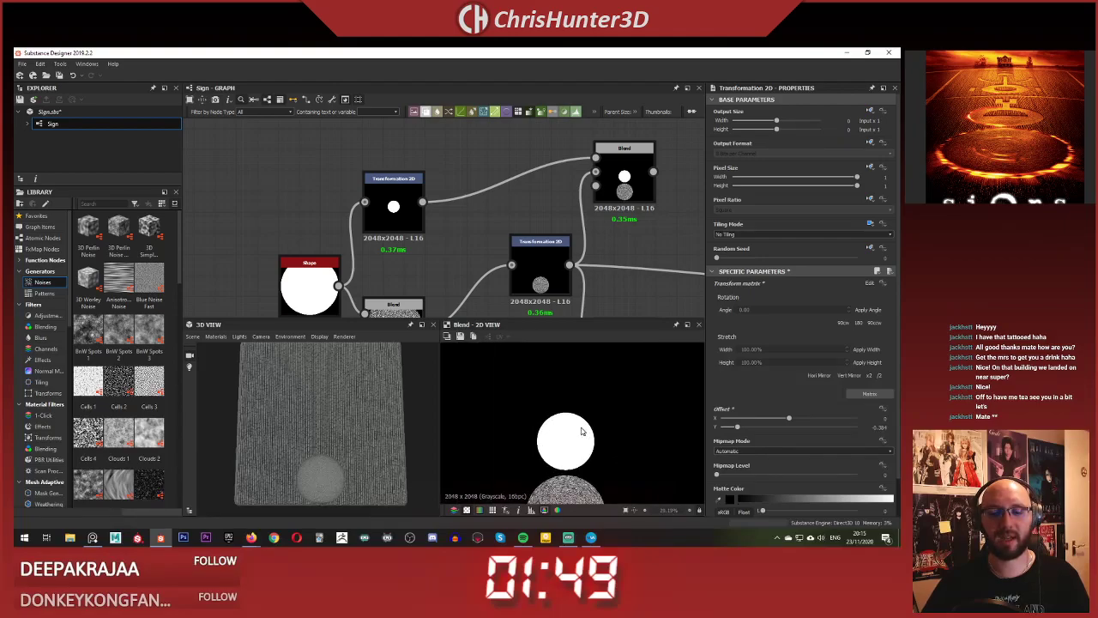
# - Nudge the white circle slightly further down so that its lower edge meets the textured disc
pyautogui.click(624, 189)
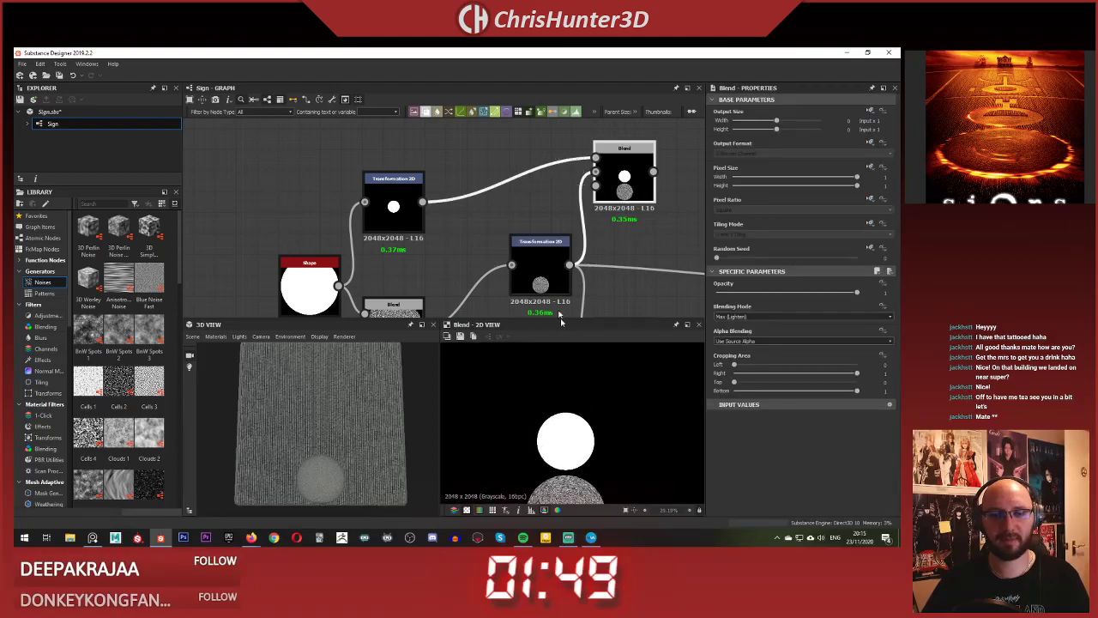
pyautogui.click(393, 193)
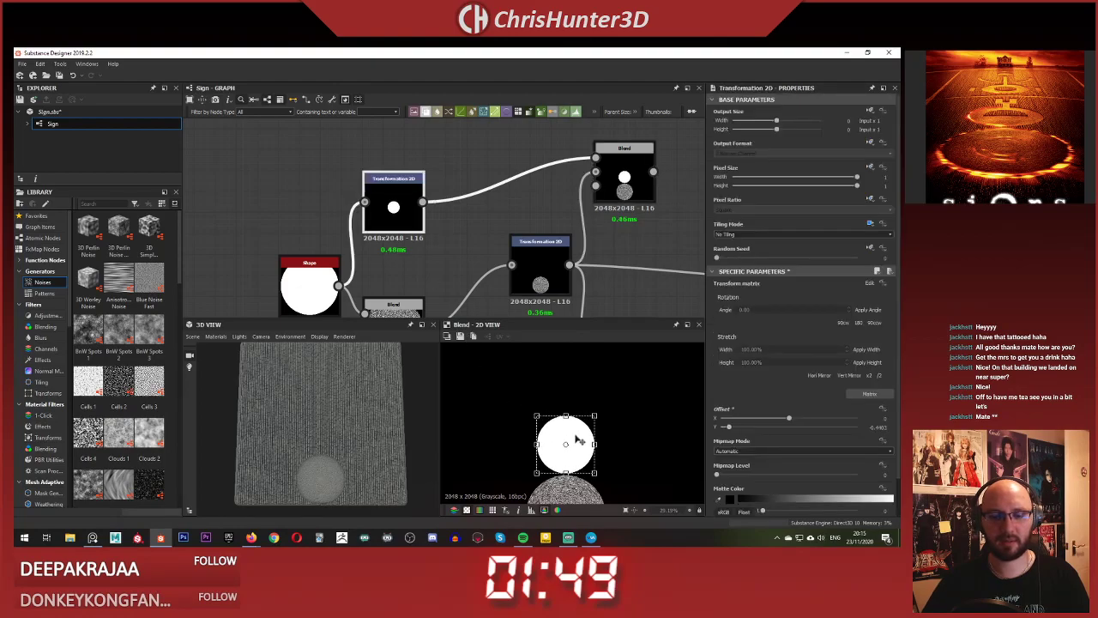
pyautogui.click(544, 192)
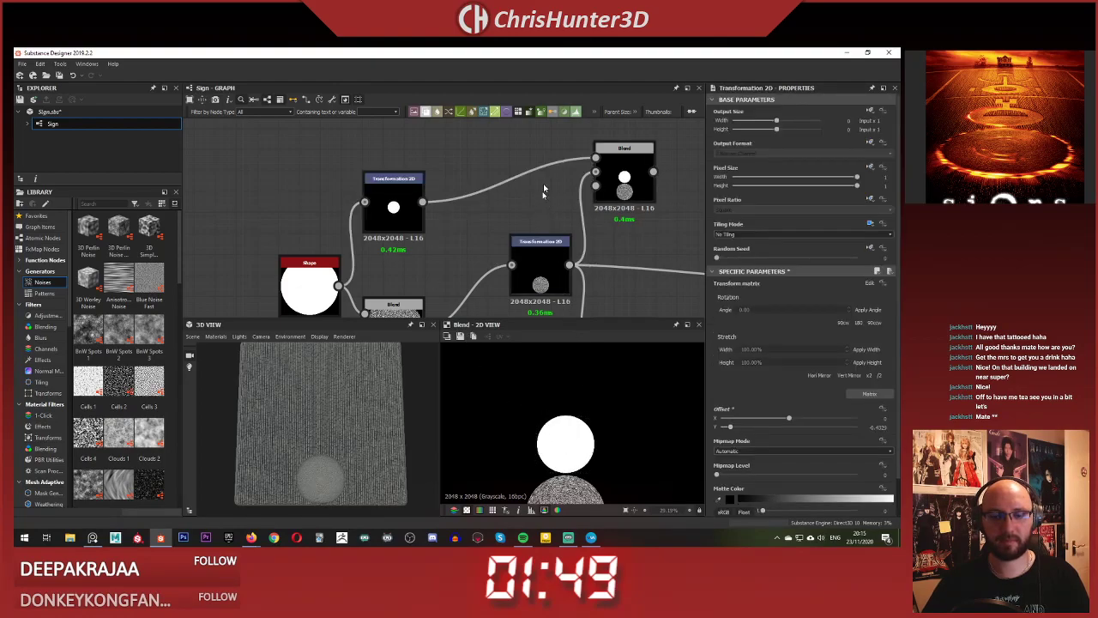
pyautogui.scroll(-4, 561, 433)
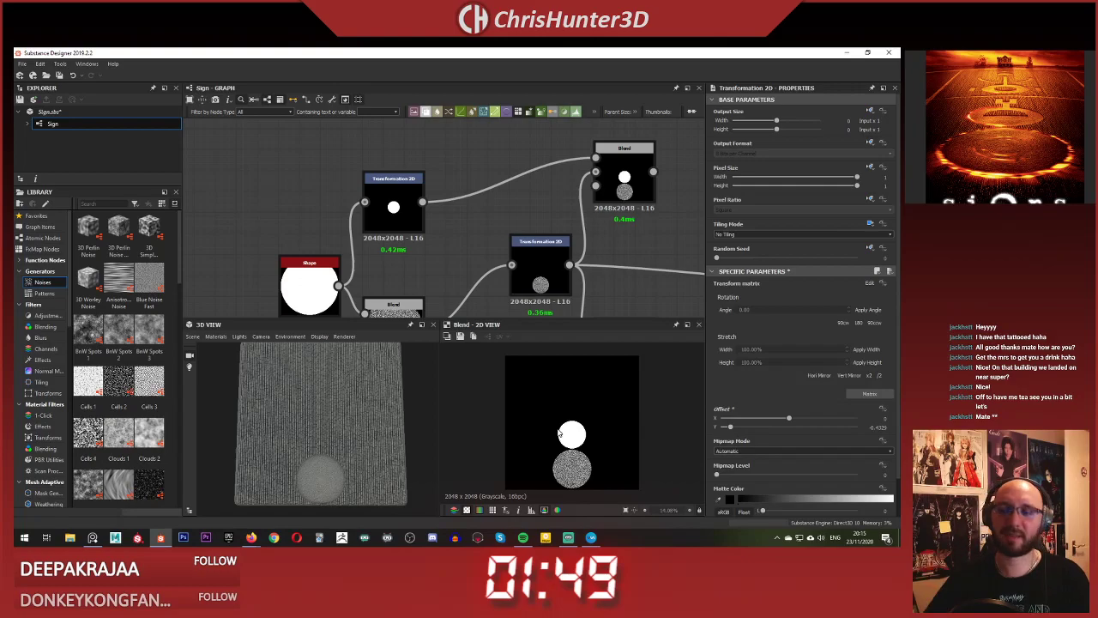
# - Move the white circle's Transformation 2D node higher above the Shape node to free space in the graph
pyautogui.click(621, 184)
pyautogui.moveTo(418, 238); pyautogui.dragTo(528, 171, button='middle')
pyautogui.scroll(-2, 472, 220)
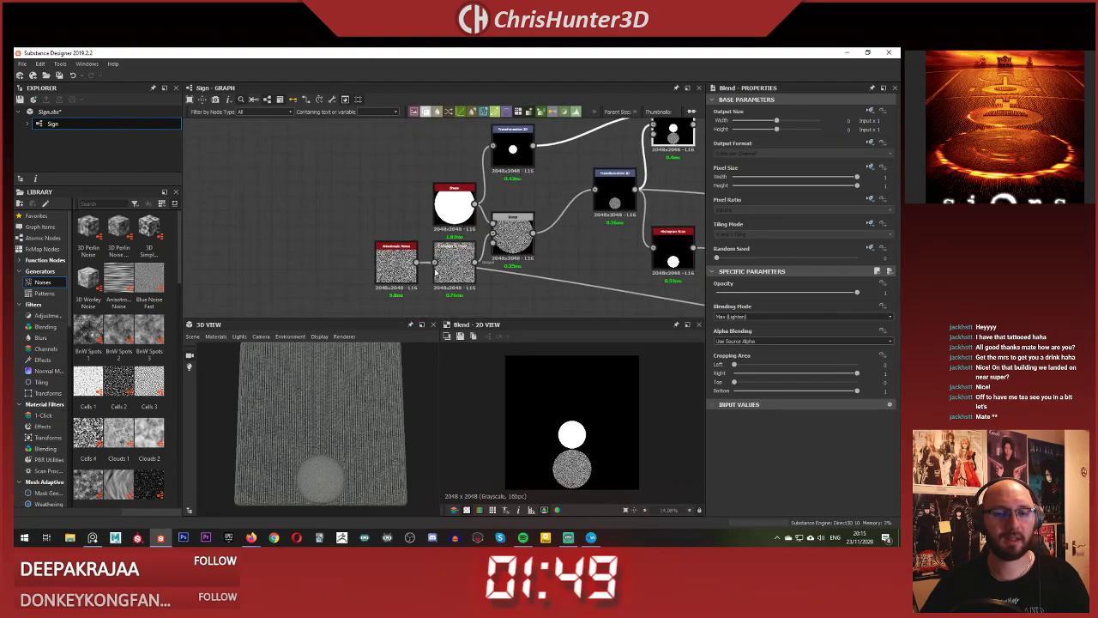
pyautogui.scroll(3, 436, 272)
pyautogui.click(433, 267)
pyautogui.scroll(-4, 384, 229)
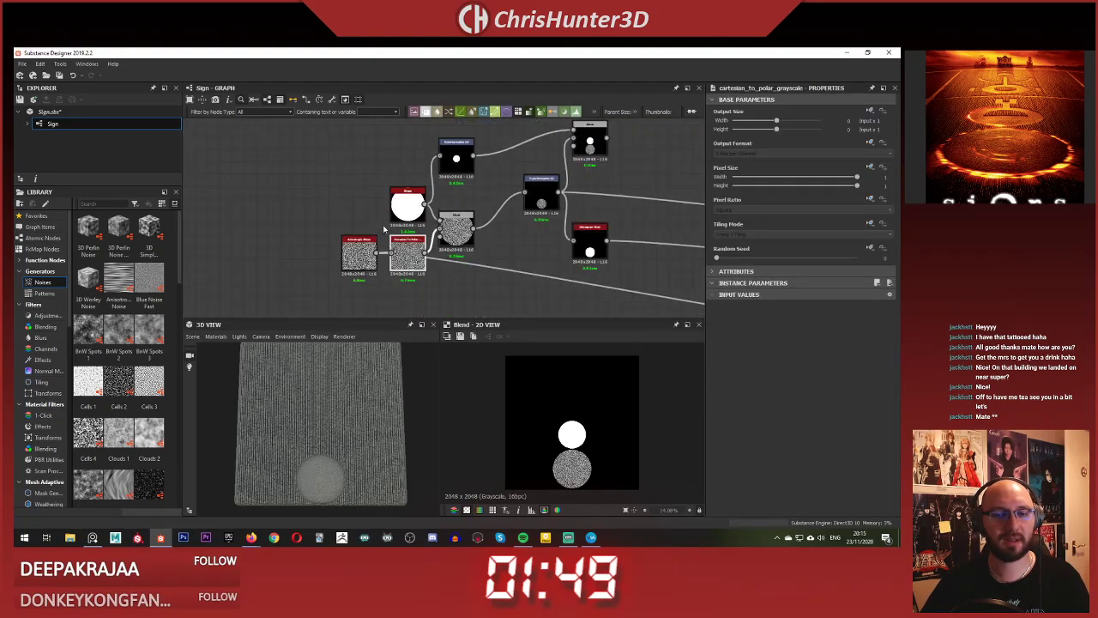
pyautogui.moveTo(385, 229); pyautogui.dragTo(358, 264, button='middle')
pyautogui.scroll(2, 433, 191)
pyautogui.moveTo(446, 194); pyautogui.dragTo(445, 147)
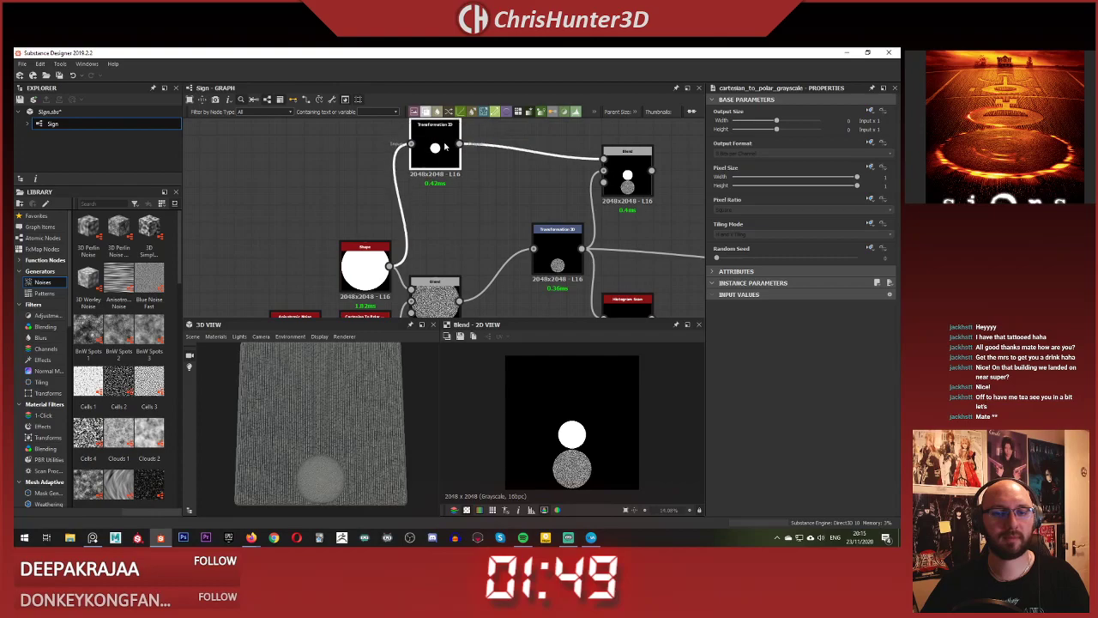
# - Duplicate the source disc's Multiply Blend and place the copy beside the white circle's Transformation 2D
pyautogui.moveTo(440, 215)
pyautogui.mouseDown(button='middle')
pyautogui.moveTo(459, 191)
pyautogui.moveTo(459, 226)
pyautogui.mouseUp(button='middle')
pyautogui.scroll(-2, 460, 191)
pyautogui.scroll(1, 459, 215)
pyautogui.click(460, 216)
pyautogui.scroll(-1, 459, 215)
pyautogui.scroll(1, 464, 195)
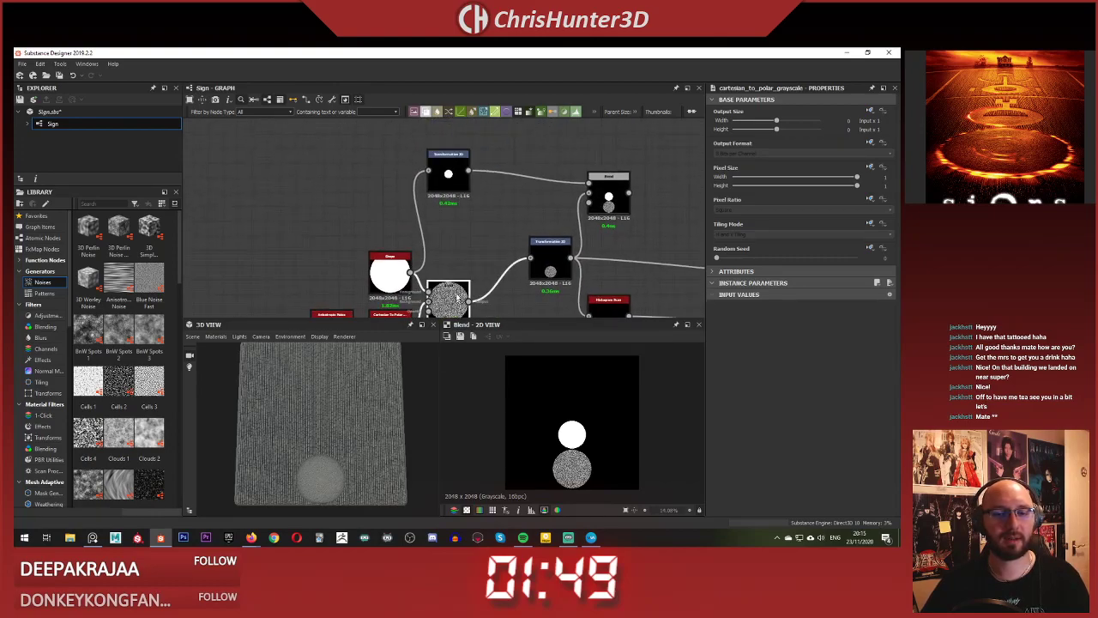
pyautogui.hotkey('ctrl', 'c')
pyautogui.hotkey('ctrl', 'v')
pyautogui.moveTo(449, 214); pyautogui.dragTo(513, 214)
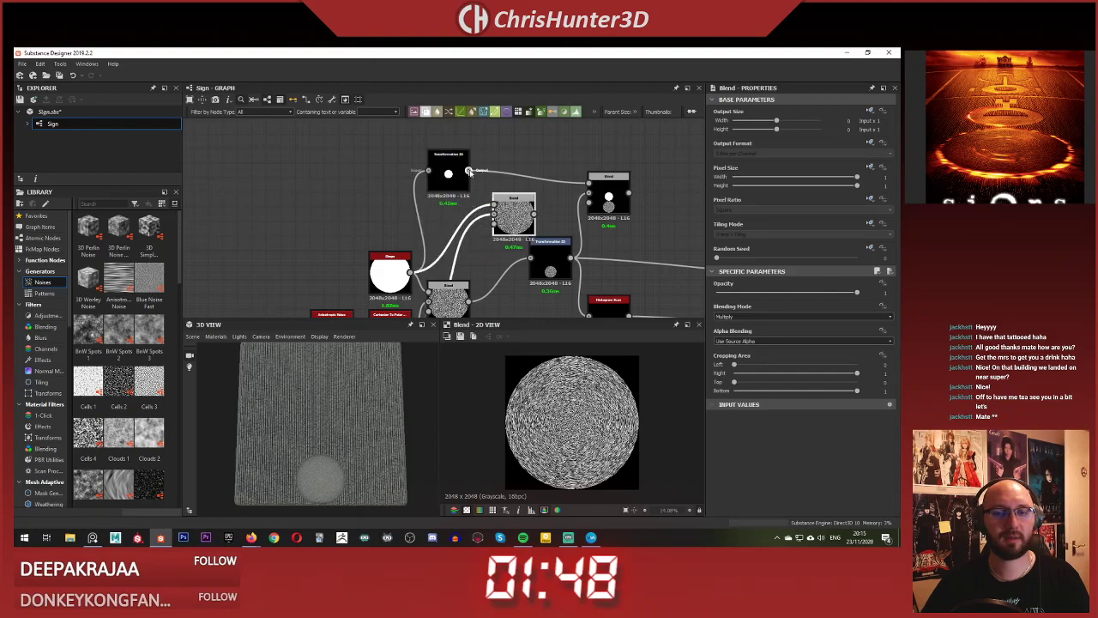
# - Connect the white circle's Transformation 2D to the duplicated Blend's foreground and inspect the masked noise in the preview
pyautogui.moveTo(469, 171); pyautogui.dragTo(494, 204)
pyautogui.scroll(3, 594, 404)
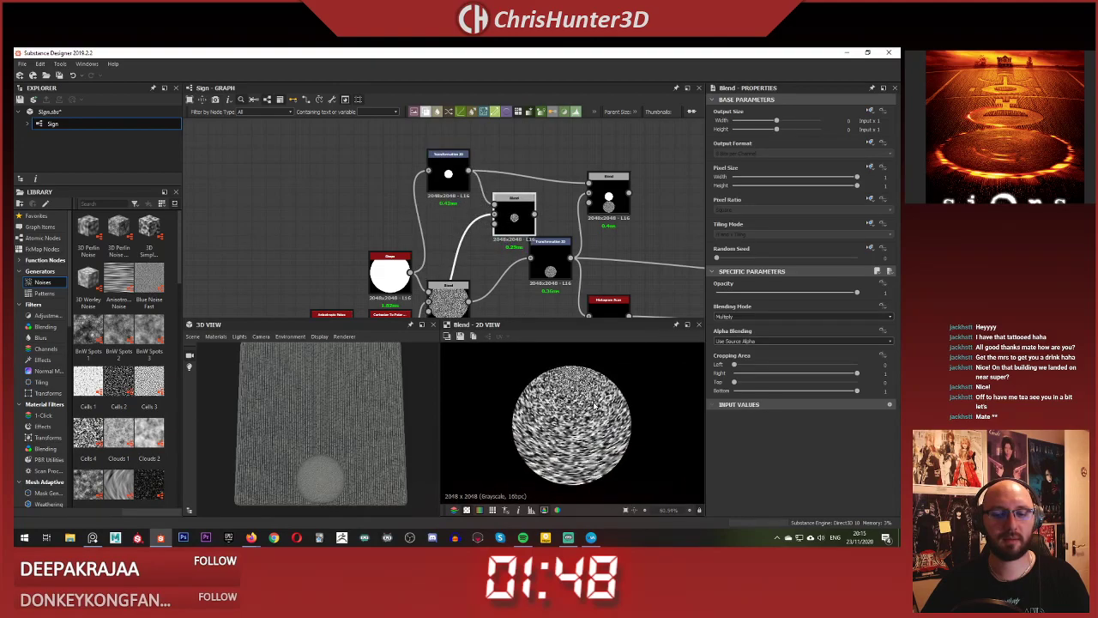
pyautogui.scroll(1, 595, 405)
pyautogui.scroll(-6, 590, 403)
pyautogui.scroll(-2, 446, 279)
pyautogui.moveTo(446, 278); pyautogui.dragTo(482, 257, button='middle')
pyautogui.scroll(2, 470, 219)
pyautogui.scroll(-1, 474, 245)
pyautogui.scroll(1, 474, 245)
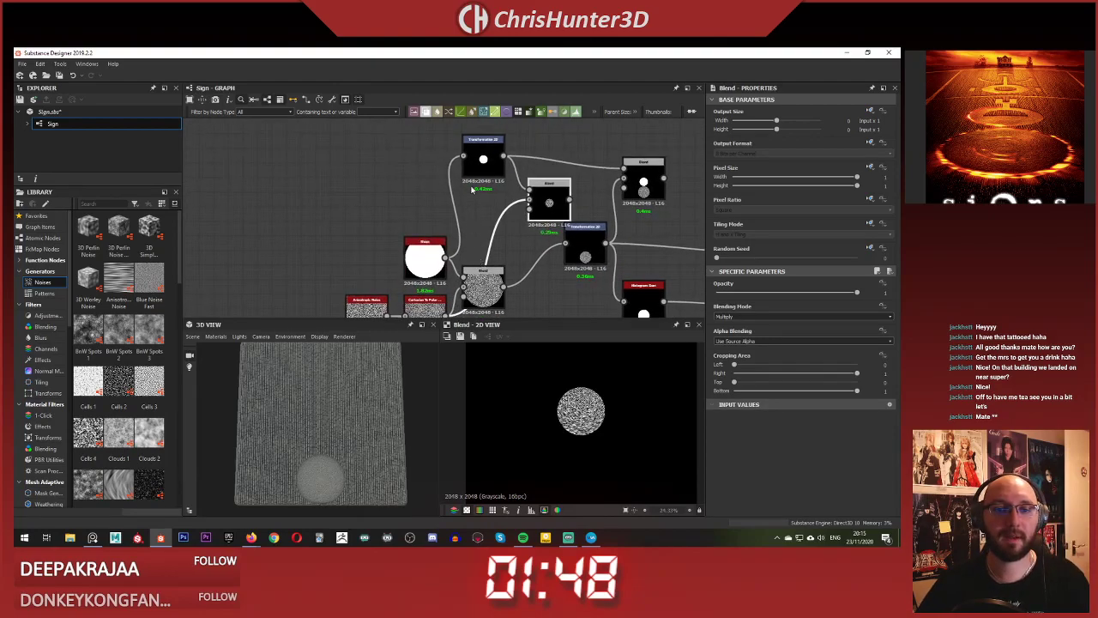
# - Duplicate the white circle's Transformation 2D, route the Cartesian to Polar noise through it into the duplicated Blend, and preview the result
pyautogui.doubleClick(480, 165)
pyautogui.hotkey('ctrl', 'd')
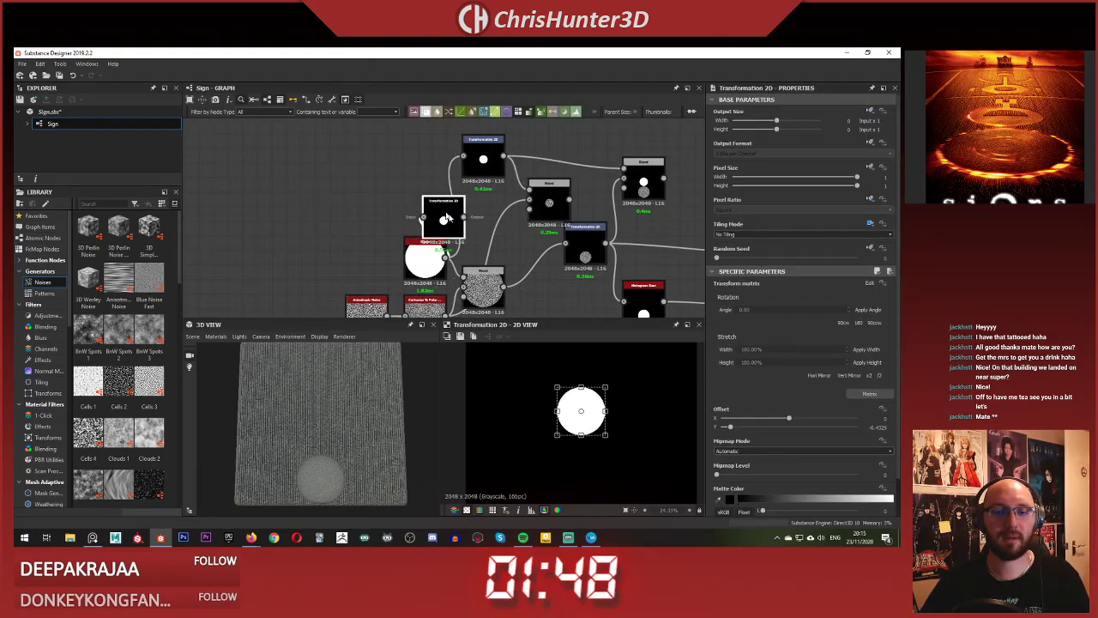
pyautogui.click(474, 211)
pyautogui.moveTo(496, 206)
pyautogui.mouseDown()
pyautogui.moveTo(454, 209)
pyautogui.moveTo(483, 214)
pyautogui.mouseUp()
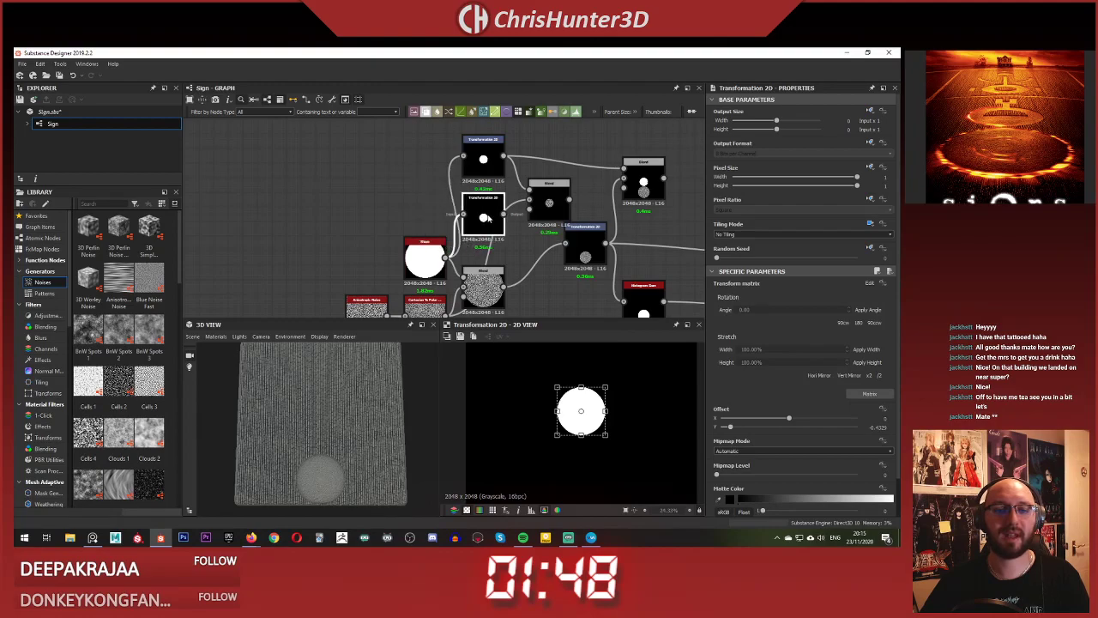
pyautogui.moveTo(483, 214); pyautogui.dragTo(488, 188, button='middle')
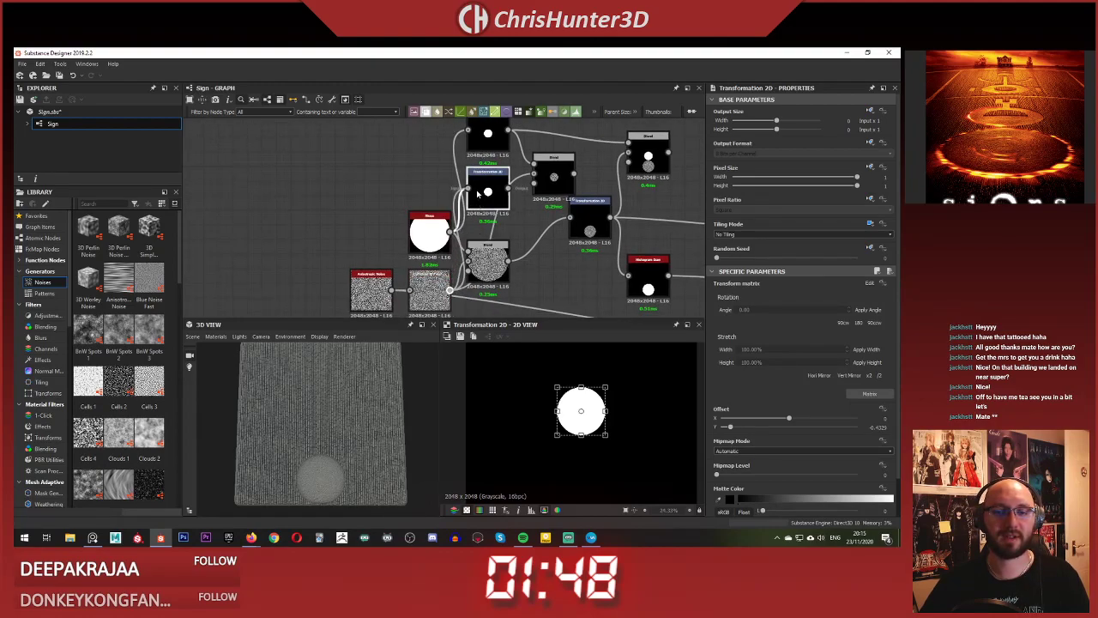
pyautogui.doubleClick(549, 175)
pyautogui.scroll(6, 568, 361)
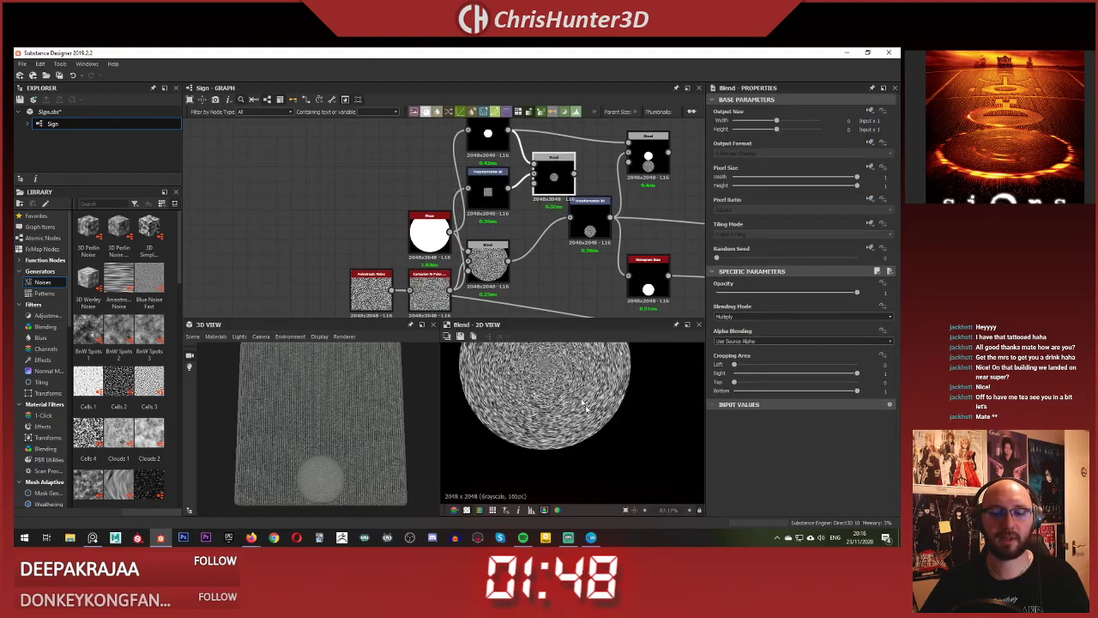
# - Connect the duplicated Multiply Blend to the foreground of the Max (Lighten) Blend and preview the two combined swirl discs
pyautogui.scroll(-4, 551, 410)
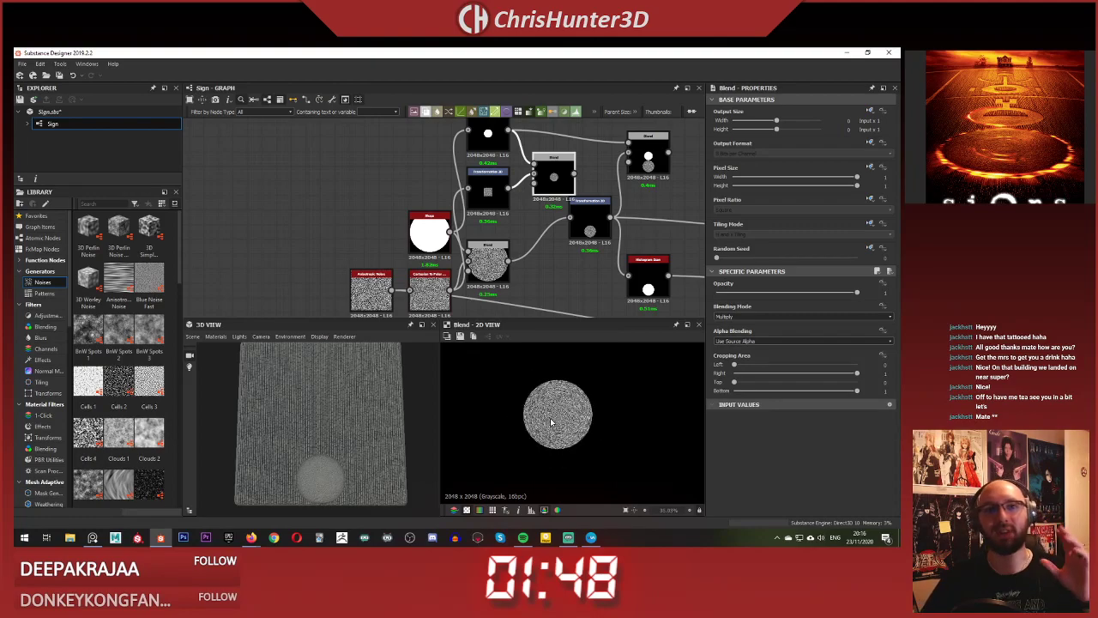
pyautogui.moveTo(610, 153); pyautogui.dragTo(481, 178, button='middle')
pyautogui.moveTo(511, 169); pyautogui.dragTo(512, 171)
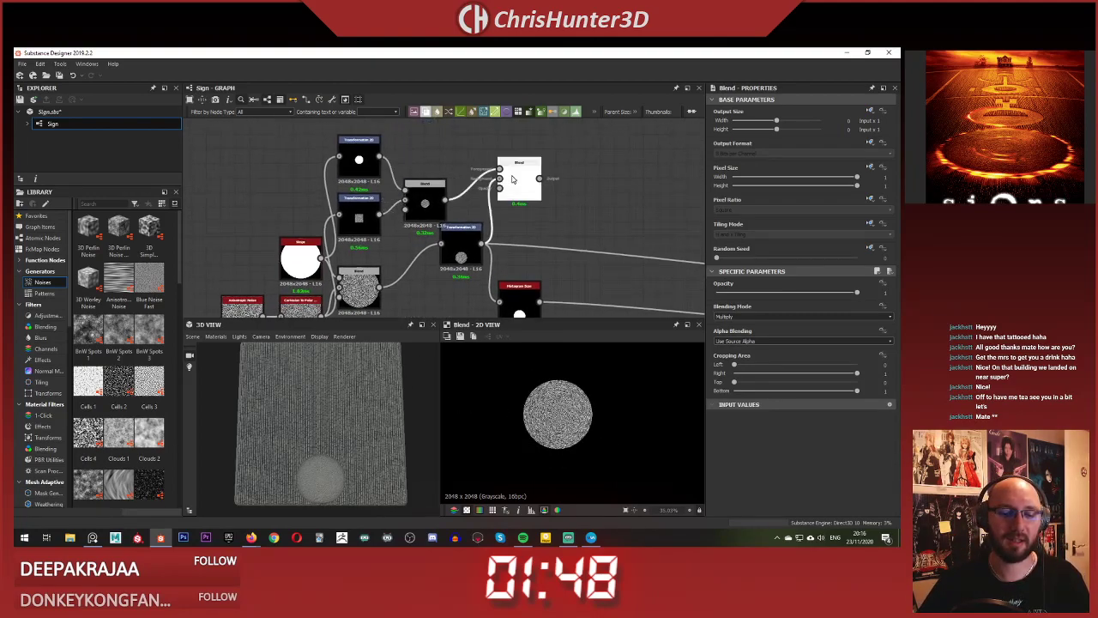
pyautogui.doubleClick(513, 179)
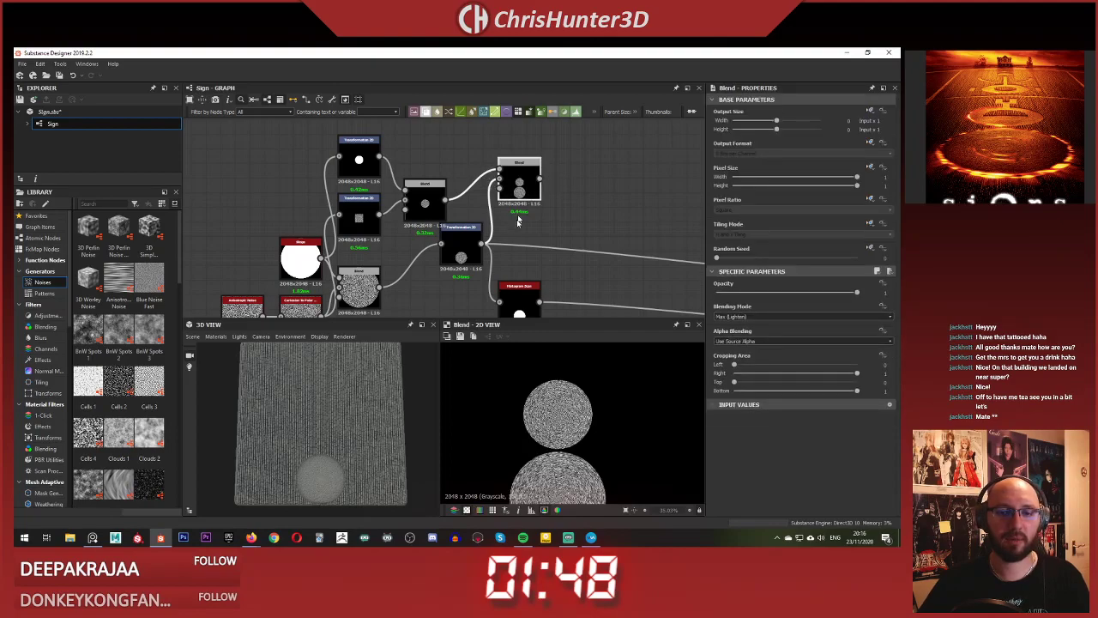
# - Route the combined discs' Max (Lighten) Blend into the downstream crop-field node and the Histogram Scan, replacing the large disc's direct connections
pyautogui.scroll(-3, 517, 221)
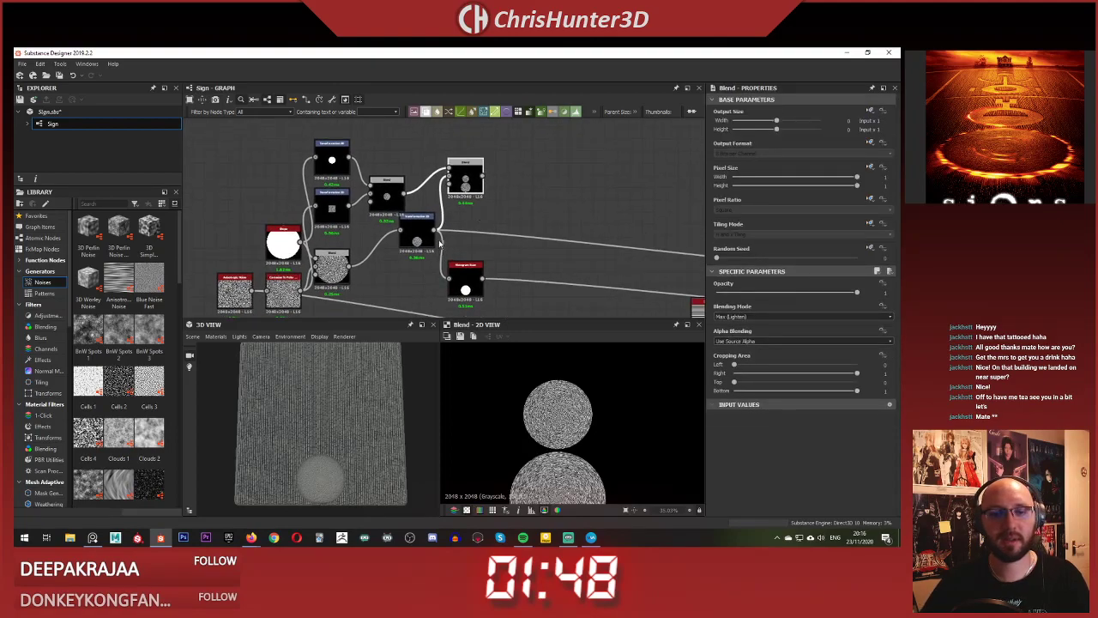
pyautogui.scroll(2, 439, 245)
pyautogui.scroll(-2, 438, 227)
pyautogui.moveTo(458, 213); pyautogui.dragTo(412, 216, button='middle')
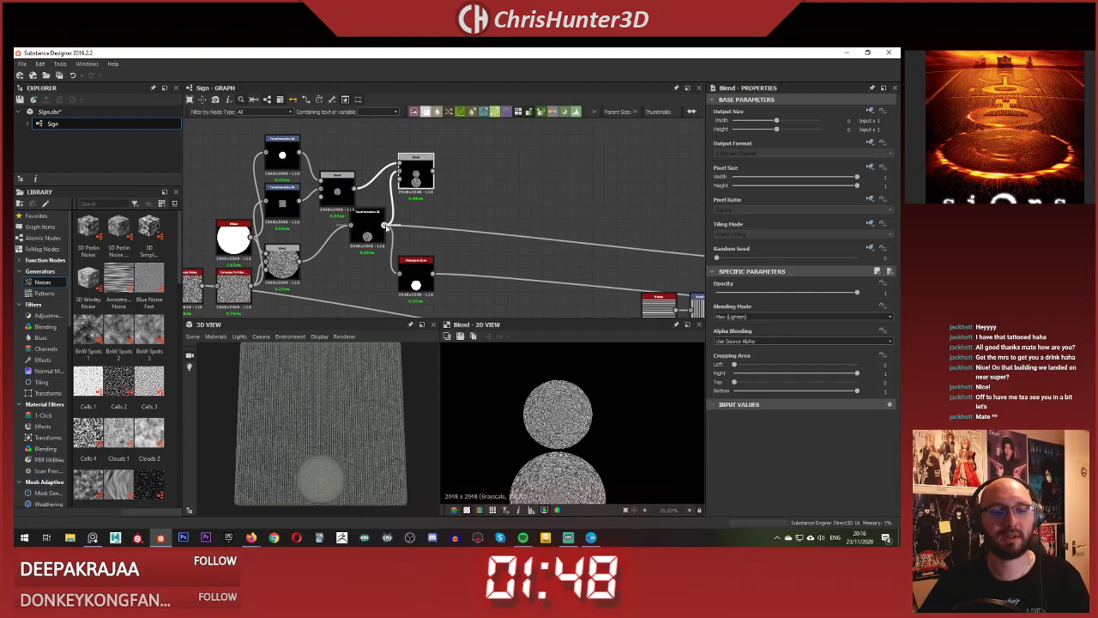
pyautogui.scroll(-3, 386, 223)
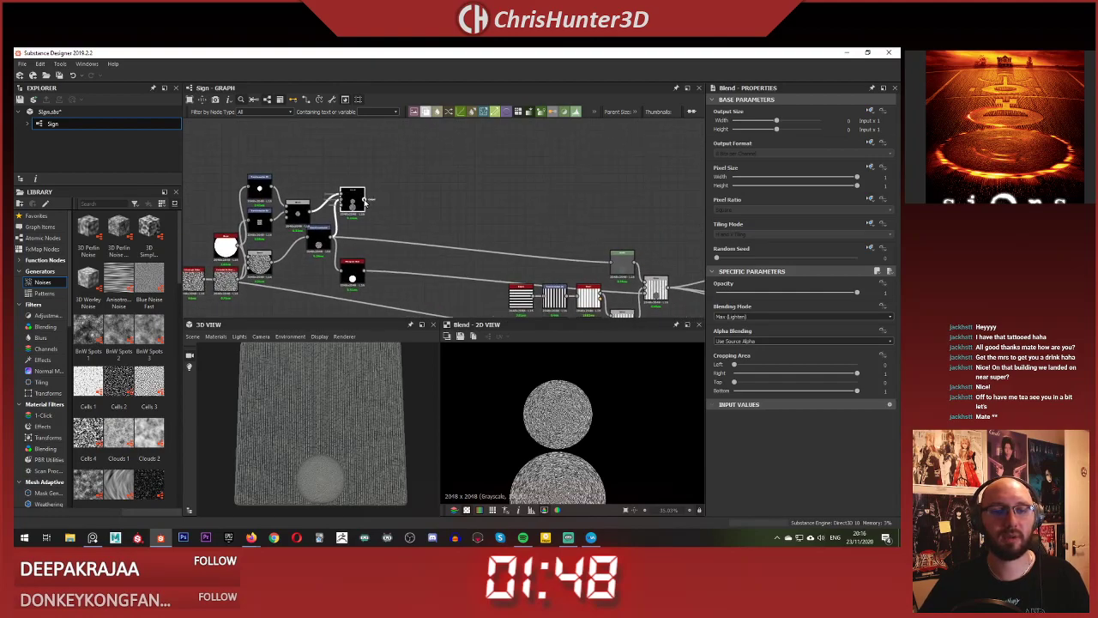
pyautogui.click(623, 269)
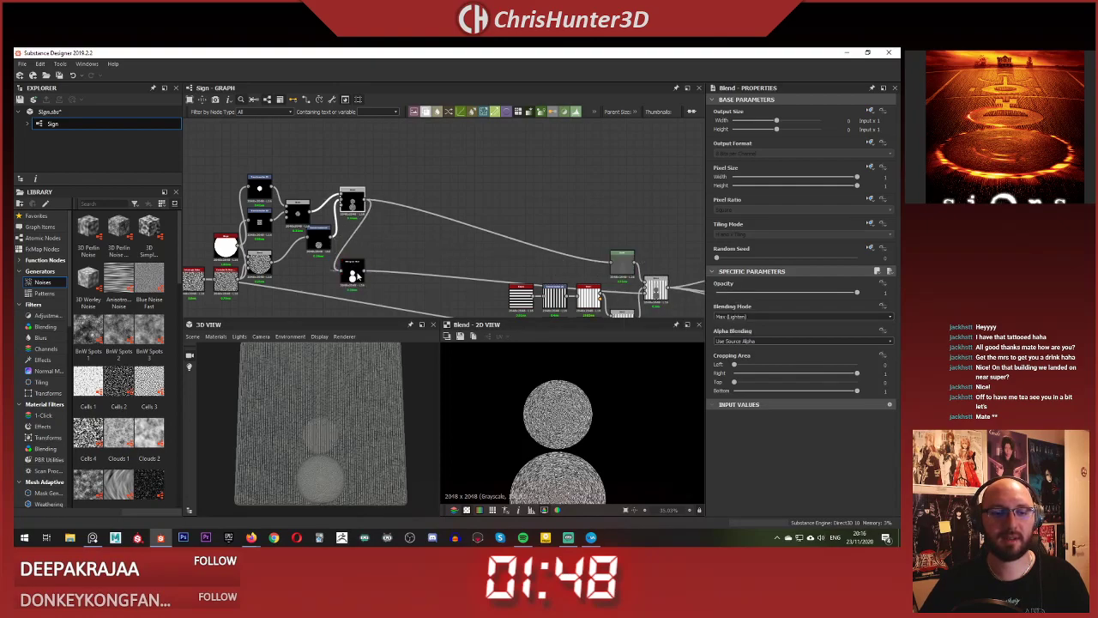
# - Examine the two flattened discs in the 3D view and review the graph nodes that feed them
pyautogui.scroll(5, 328, 480)
pyautogui.moveTo(329, 481); pyautogui.dragTo(328, 434, button='middle')
pyautogui.moveTo(327, 435)
pyautogui.mouseDown()
pyautogui.moveTo(329, 393)
pyautogui.moveTo(320, 392)
pyautogui.moveTo(337, 402)
pyautogui.moveTo(328, 417)
pyautogui.moveTo(339, 391)
pyautogui.moveTo(329, 421)
pyautogui.mouseUp()
pyautogui.scroll(-3, 324, 394)
pyautogui.scroll(-3, 336, 397)
pyautogui.scroll(1, 397, 200)
pyautogui.moveTo(397, 200); pyautogui.dragTo(436, 214, button='middle')
pyautogui.scroll(5, 394, 192)
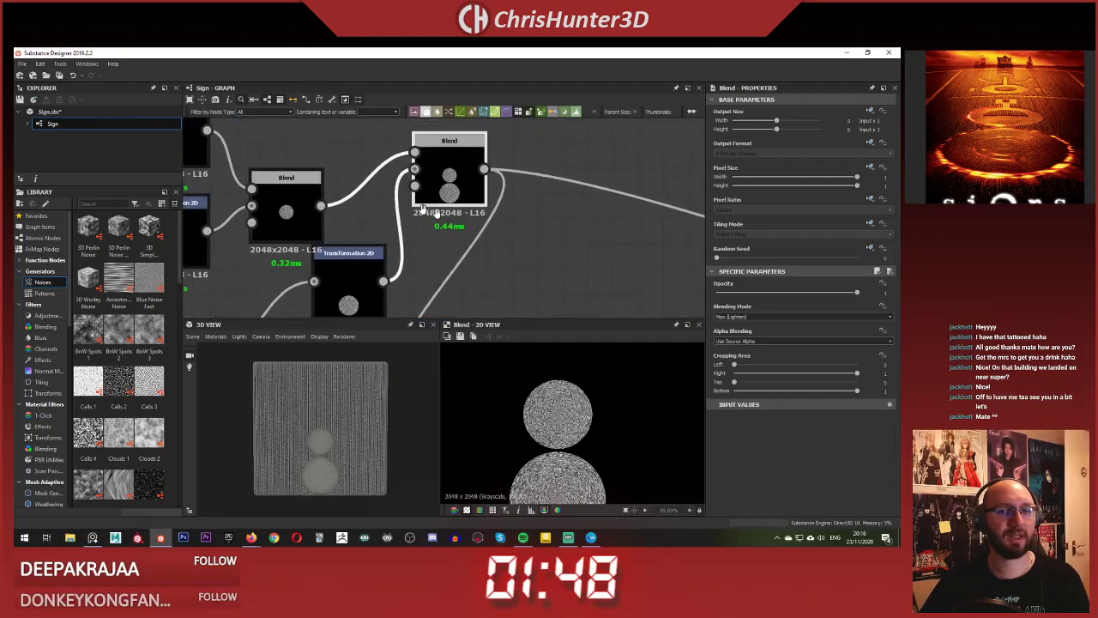
pyautogui.scroll(-5, 436, 214)
pyautogui.moveTo(343, 189); pyautogui.dragTo(433, 203, button='middle')
pyautogui.scroll(3, 433, 203)
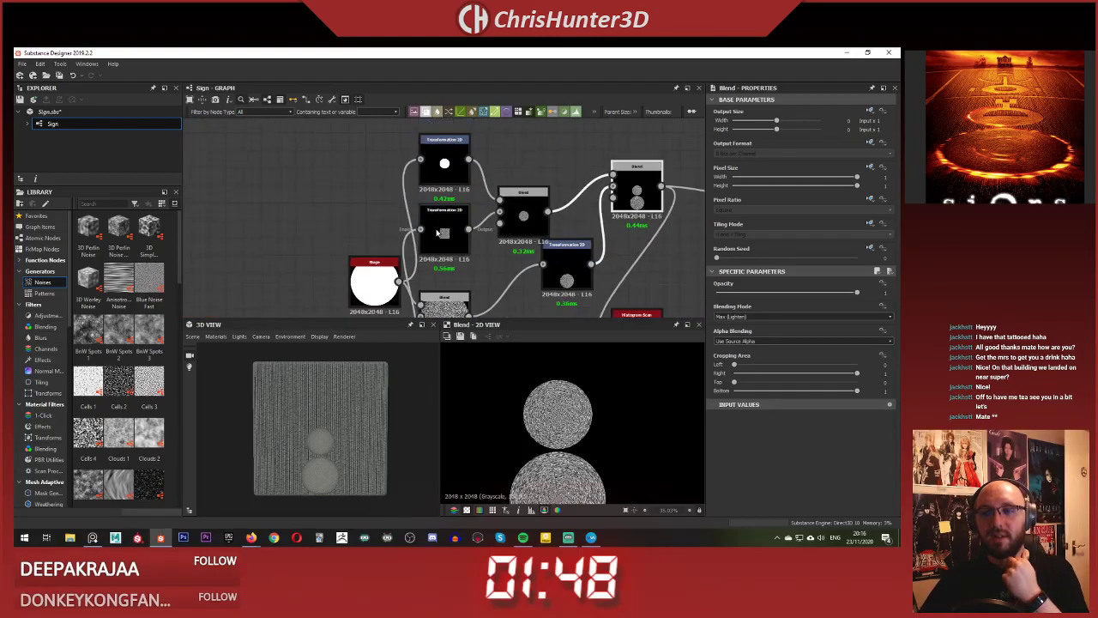
pyautogui.scroll(3, 410, 282)
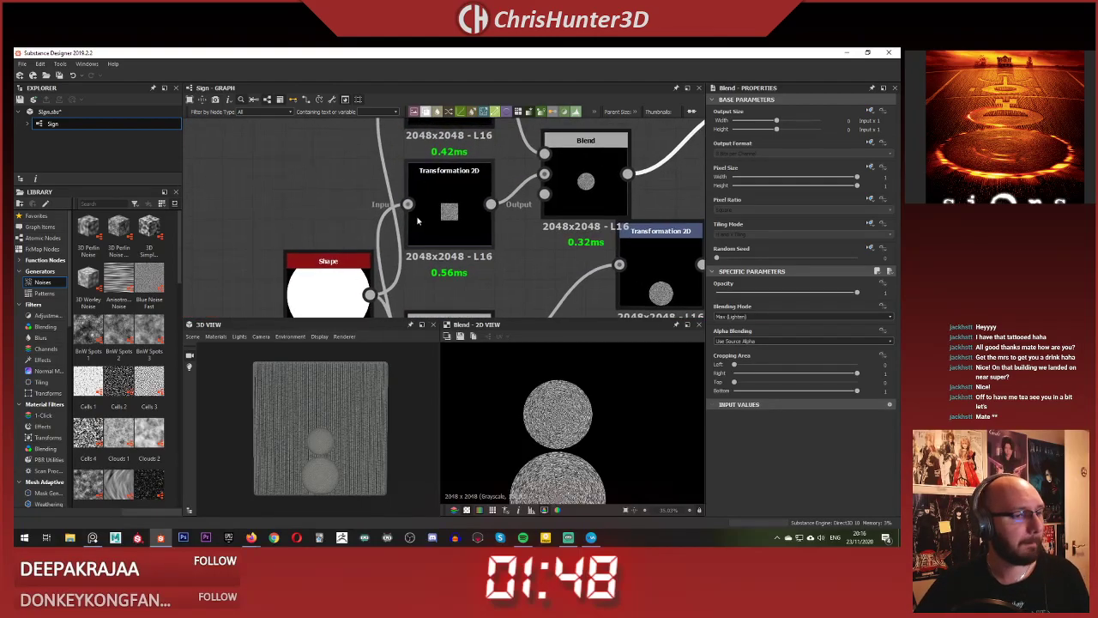
pyautogui.scroll(-3, 419, 223)
pyautogui.moveTo(358, 232); pyautogui.dragTo(367, 202, button='middle')
pyautogui.scroll(-2, 413, 206)
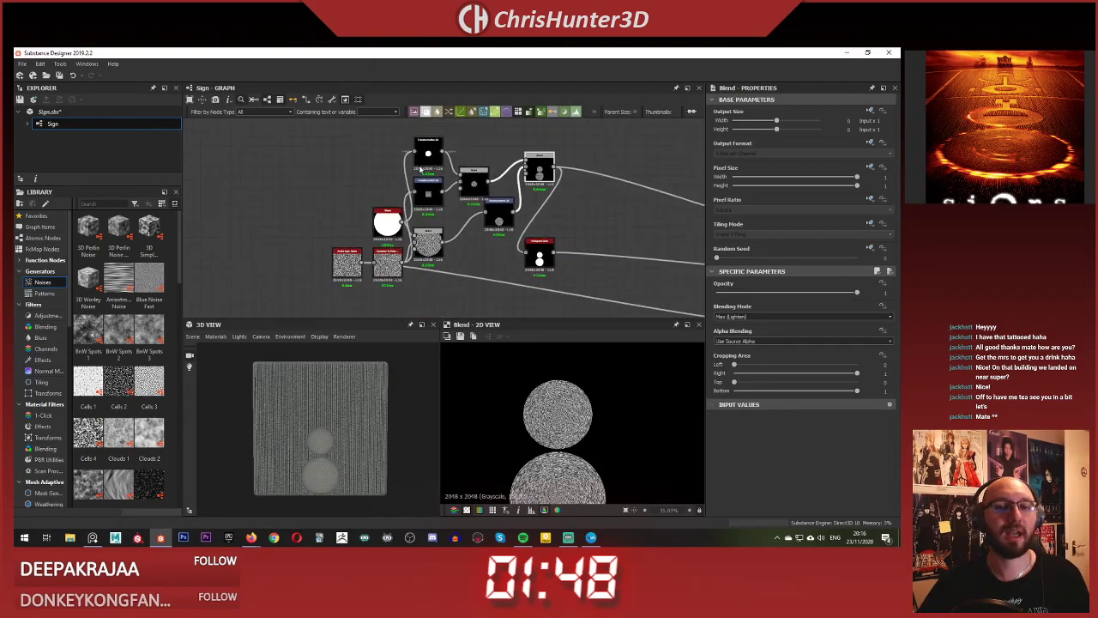
# - Move the white circle's and large disc's Transformation 2D nodes away from their neighbours to space out the graph
pyautogui.scroll(3, 435, 194)
pyautogui.moveTo(419, 164)
pyautogui.mouseDown(button='middle')
pyautogui.moveTo(432, 201)
pyautogui.moveTo(425, 176)
pyautogui.mouseUp(button='middle')
pyautogui.scroll(-2, 422, 176)
pyautogui.scroll(1, 390, 174)
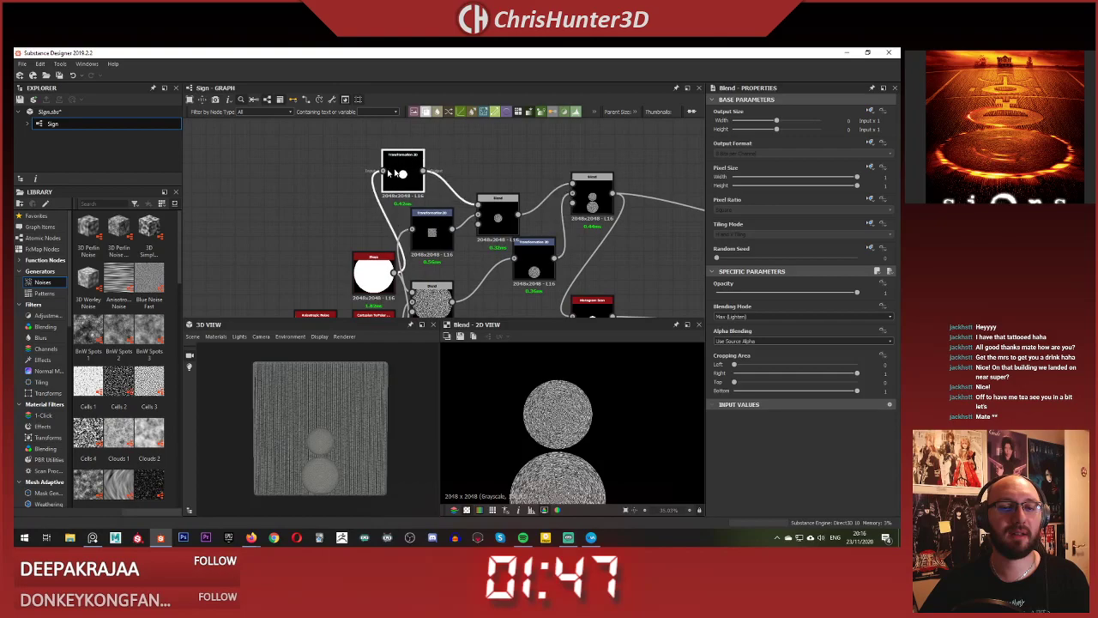
pyautogui.moveTo(444, 195); pyautogui.dragTo(434, 220, button='middle')
pyautogui.click(465, 186)
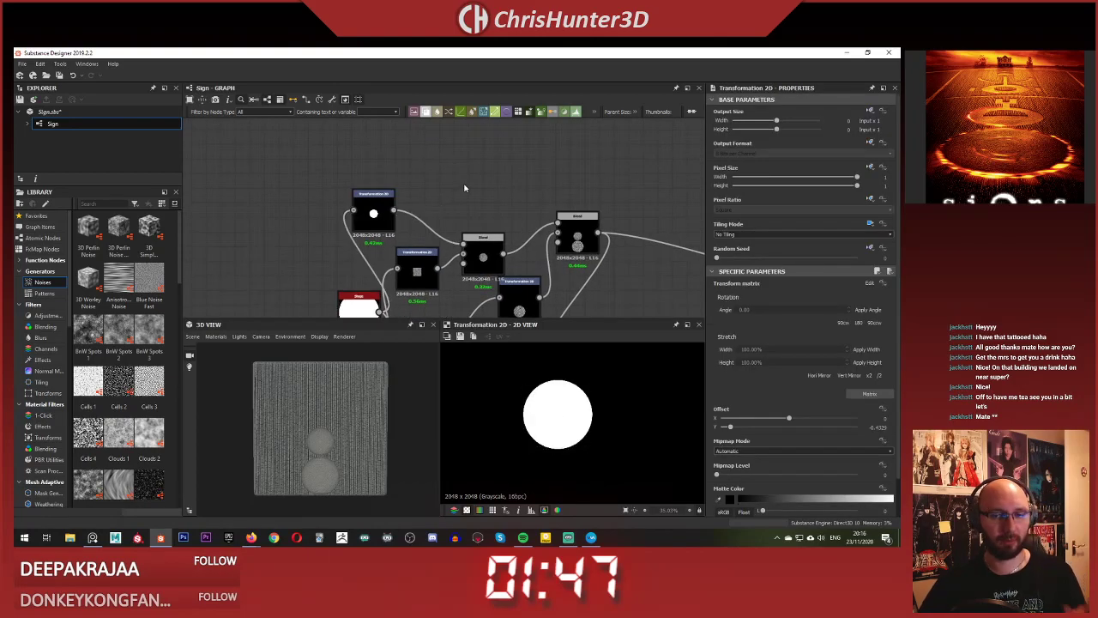
pyautogui.scroll(-3, 466, 193)
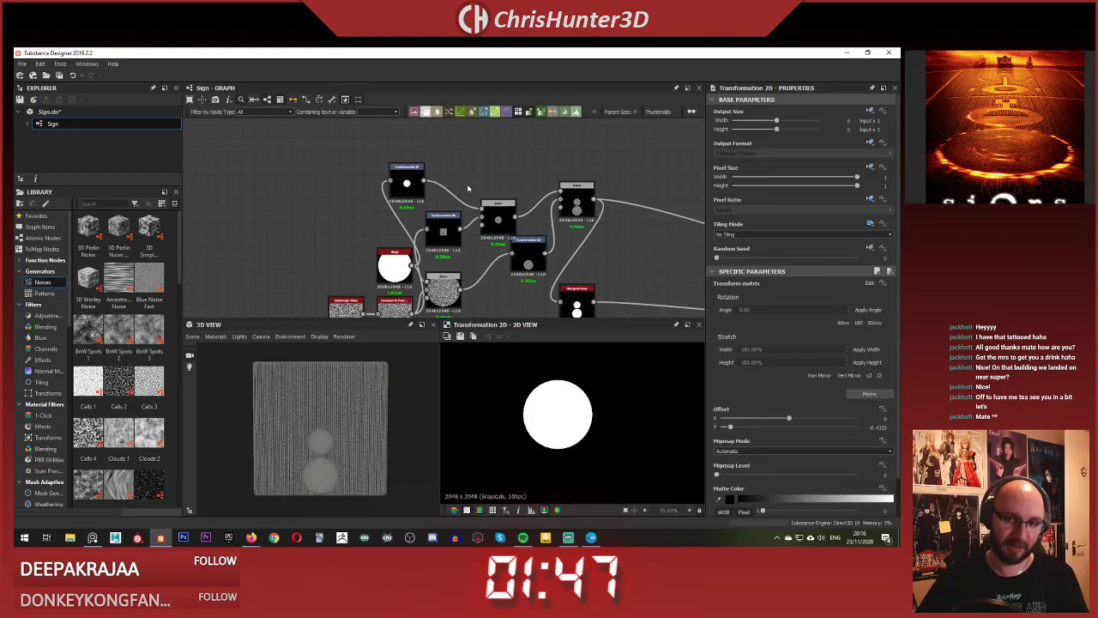
pyautogui.scroll(1, 467, 184)
pyautogui.moveTo(546, 285); pyautogui.dragTo(527, 289)
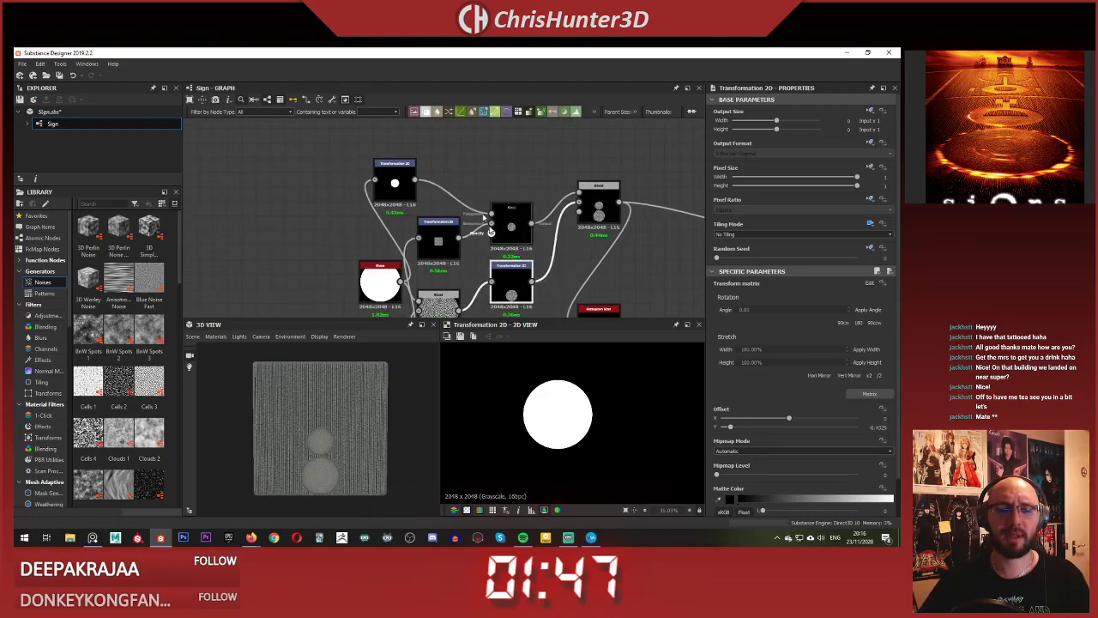
pyautogui.moveTo(476, 168); pyautogui.dragTo(506, 206, button='middle')
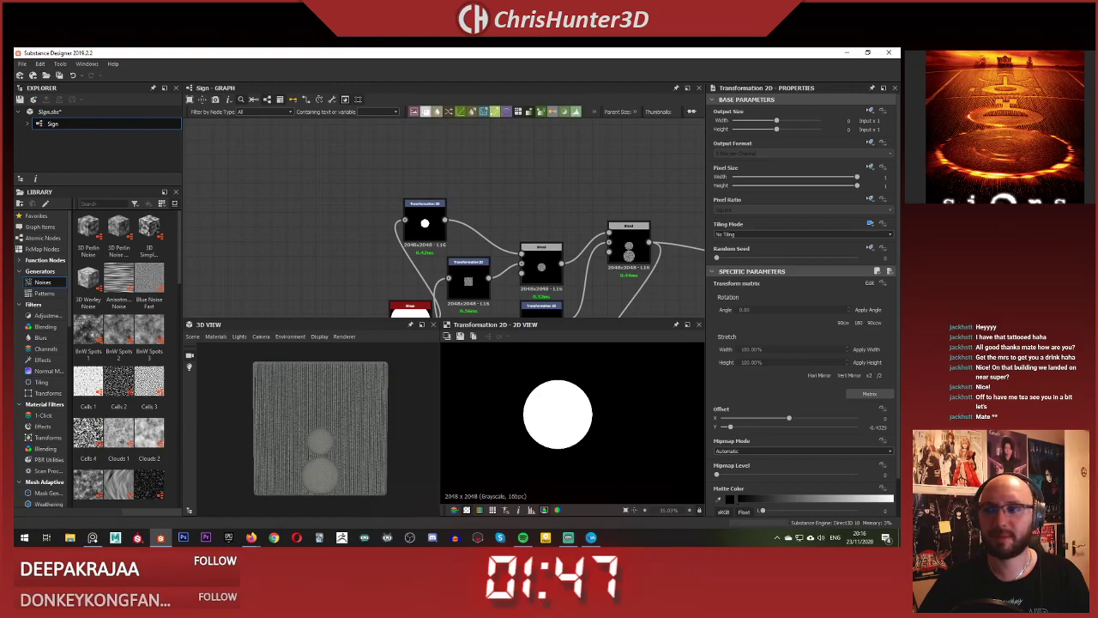
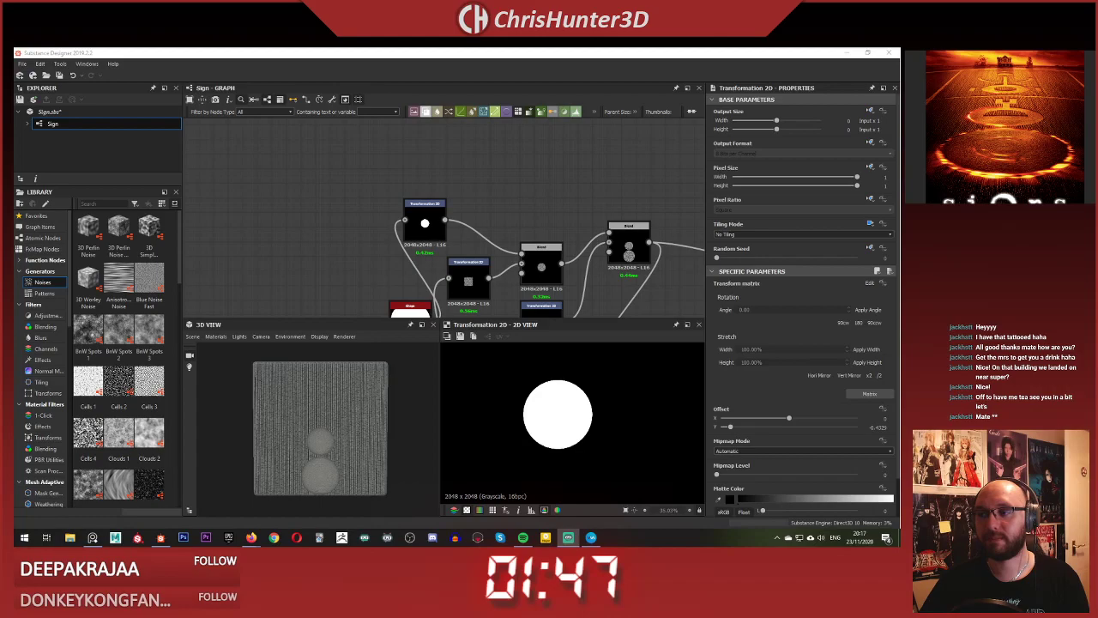
# - Add a Blend node above the disc nodes and connect the white circle's Transformation 2D to its background
pyautogui.click(539, 168)
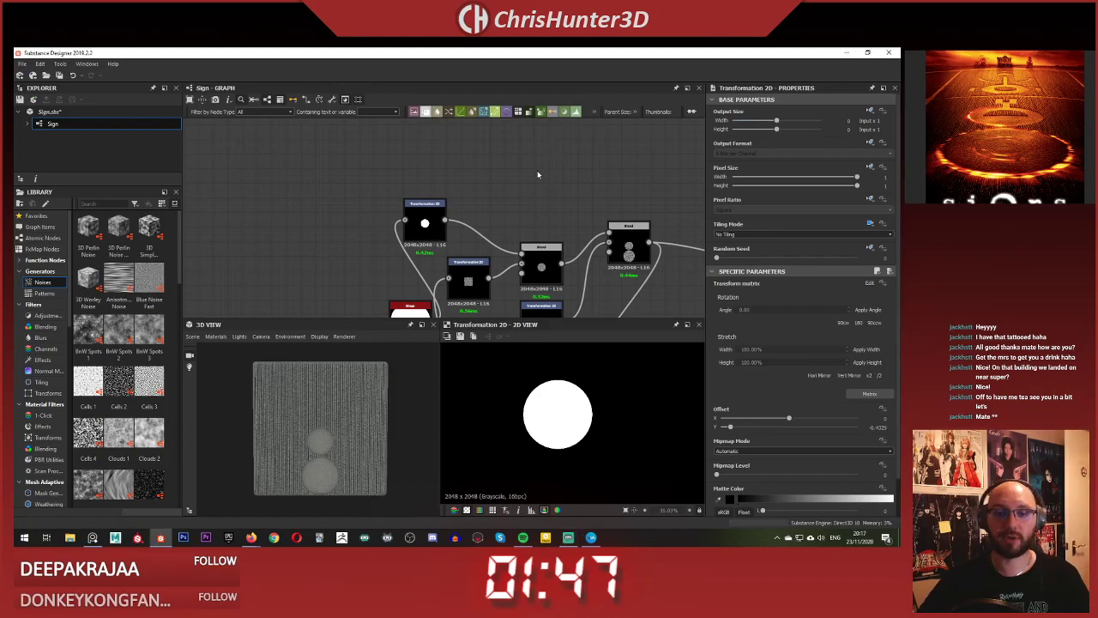
pyautogui.moveTo(487, 215); pyautogui.dragTo(504, 214, button='middle')
pyautogui.scroll(1, 502, 215)
pyautogui.rightClick(502, 221)
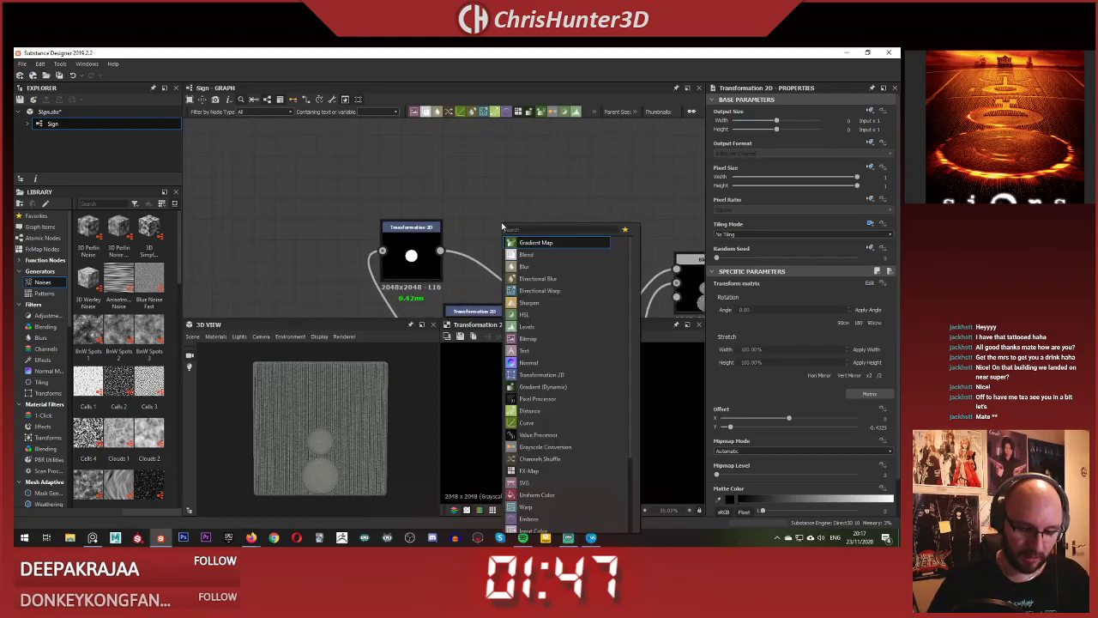
pyautogui.click(524, 233)
pyautogui.moveTo(519, 223); pyautogui.dragTo(562, 181)
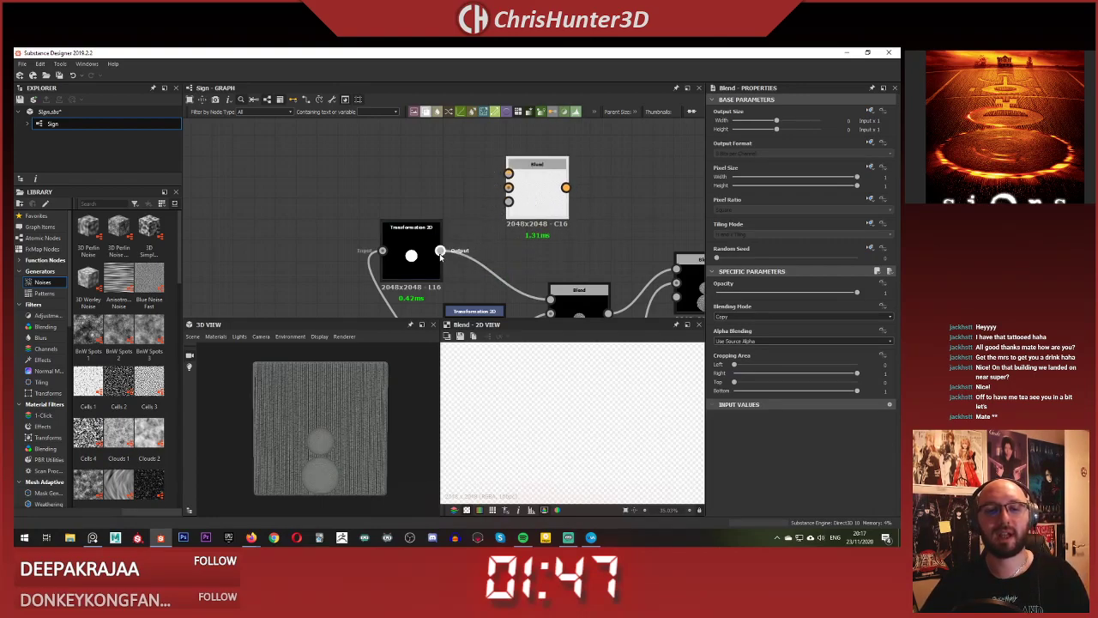
pyautogui.moveTo(440, 251); pyautogui.dragTo(564, 208)
pyautogui.click(456, 188)
# - Add a square Shape node and place it in the free space above the white circle's Transformation 2D
pyautogui.moveTo(456, 189); pyautogui.dragTo(460, 219, button='middle')
pyautogui.press('space')
pyautogui.write('sha')
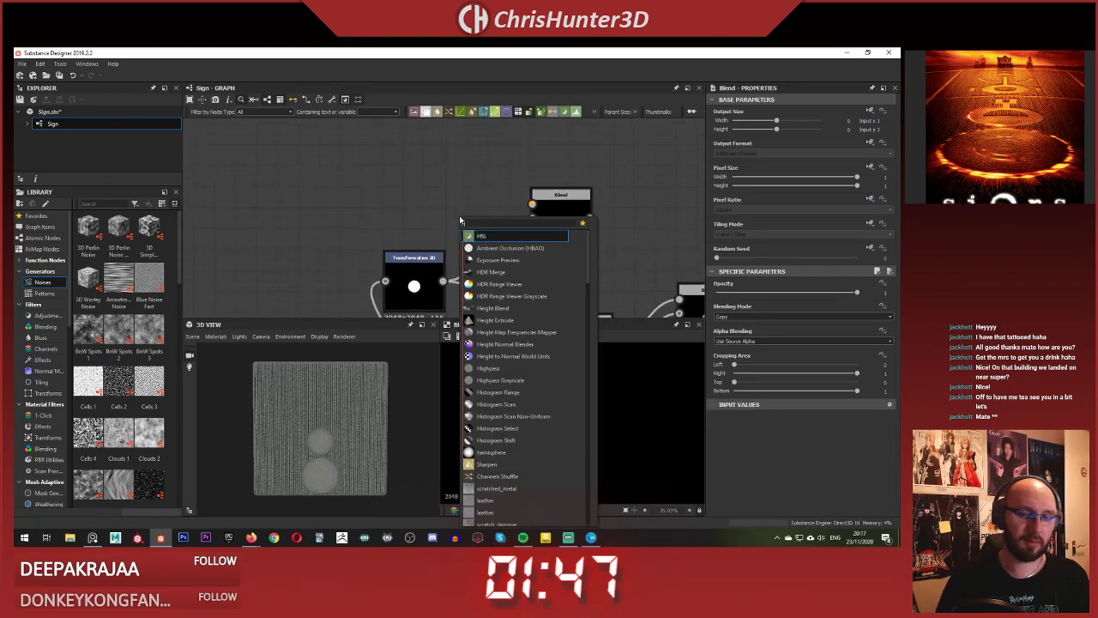
pyautogui.press('Down')
pyautogui.press('Return')
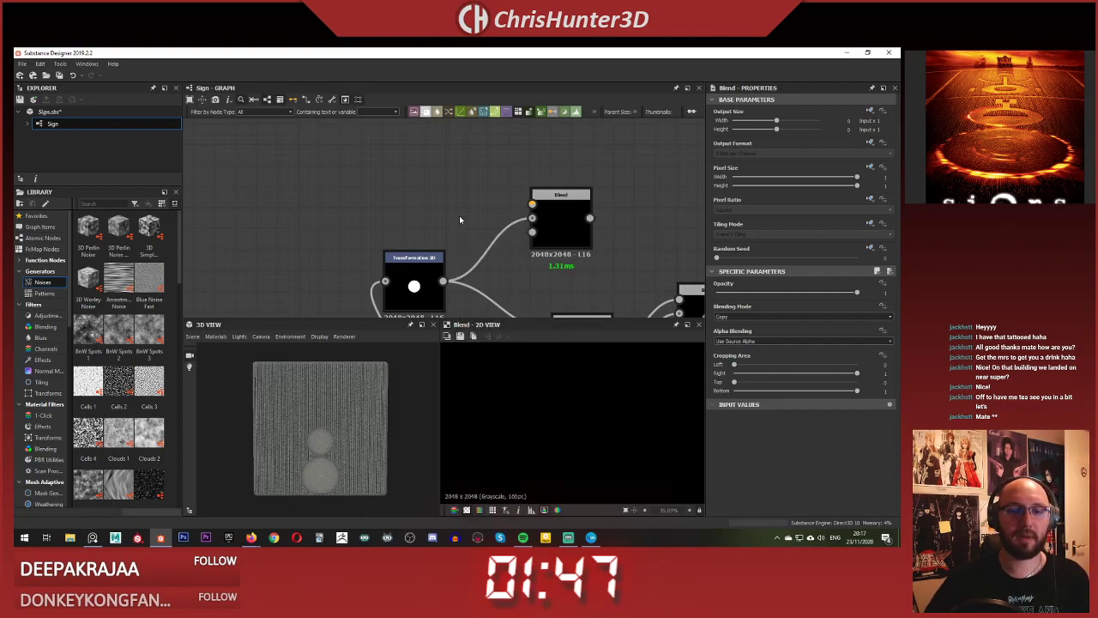
pyautogui.moveTo(455, 216); pyautogui.dragTo(409, 193)
pyautogui.moveTo(412, 198); pyautogui.dragTo(375, 197, button='middle')
pyautogui.moveTo(376, 197); pyautogui.dragTo(285, 200)
pyautogui.moveTo(296, 204); pyautogui.dragTo(348, 207, button='middle')
pyautogui.moveTo(347, 206); pyautogui.dragTo(397, 182)
# - Attach a Transformation 2D to the square Shape and set its tiling mode to No Tiling
pyautogui.click(398, 195)
pyautogui.press('space')
pyautogui.write('tra')
pyautogui.press('Return')
pyautogui.click(862, 233)
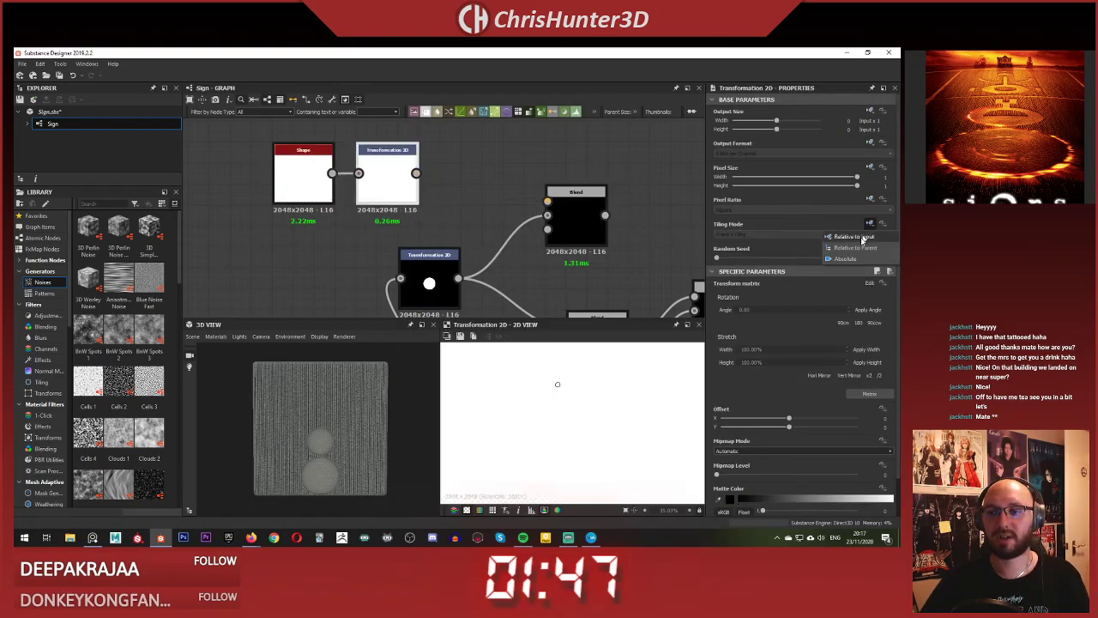
pyautogui.click(808, 242)
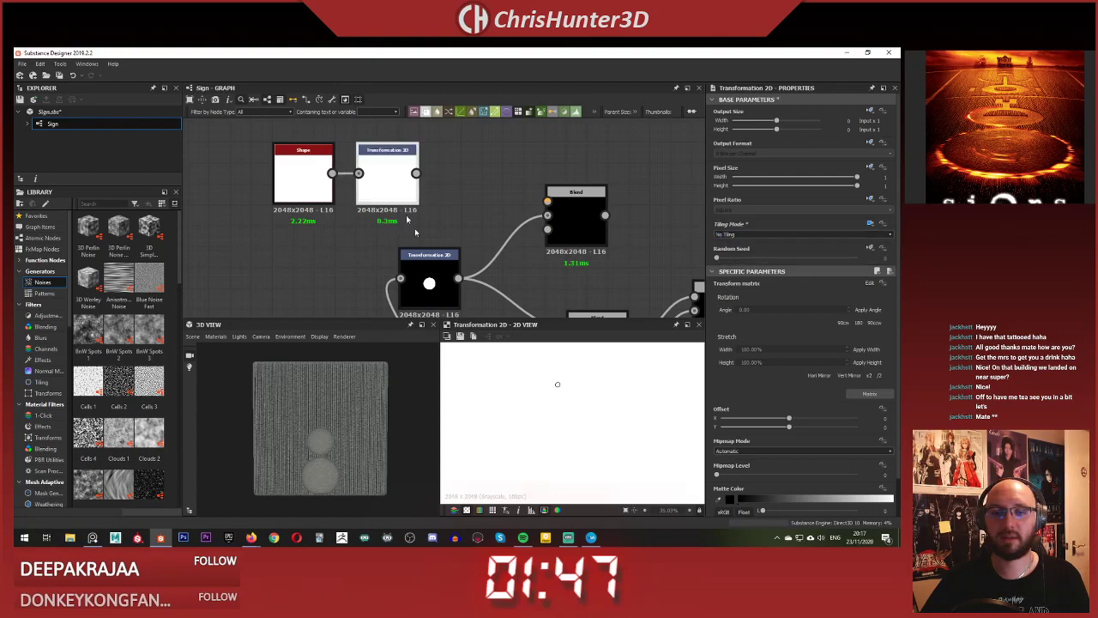
# - Scale the square down to a small narrow vertical bar and shift it slightly left of centre
pyautogui.scroll(-5, 538, 383)
pyautogui.moveTo(619, 375); pyautogui.dragTo(578, 422)
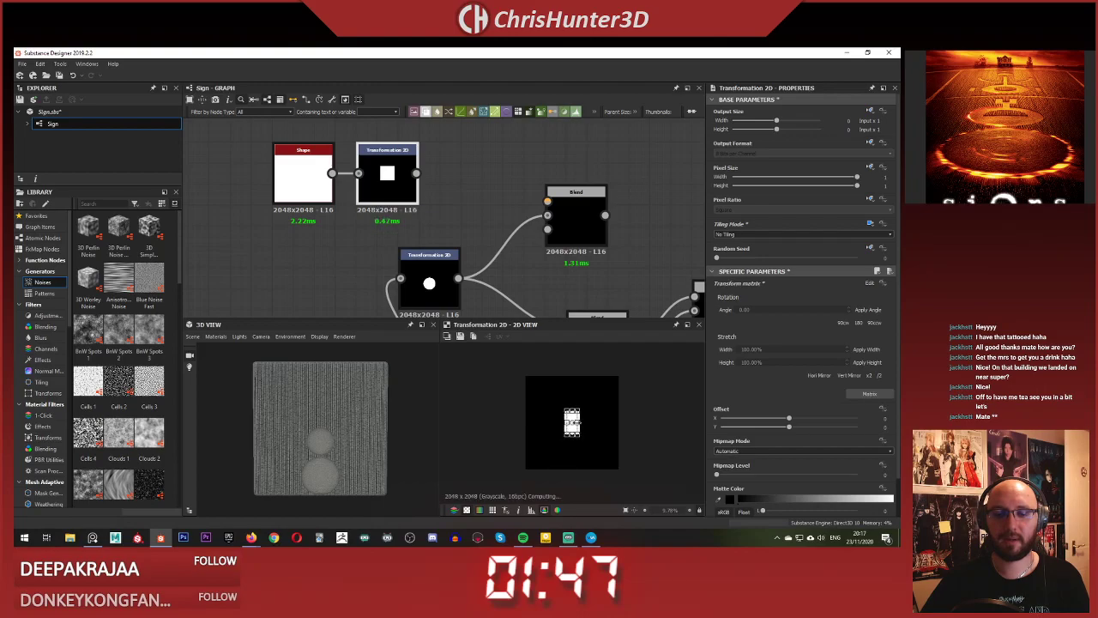
pyautogui.scroll(5, 578, 425)
pyautogui.scroll(-5, 580, 421)
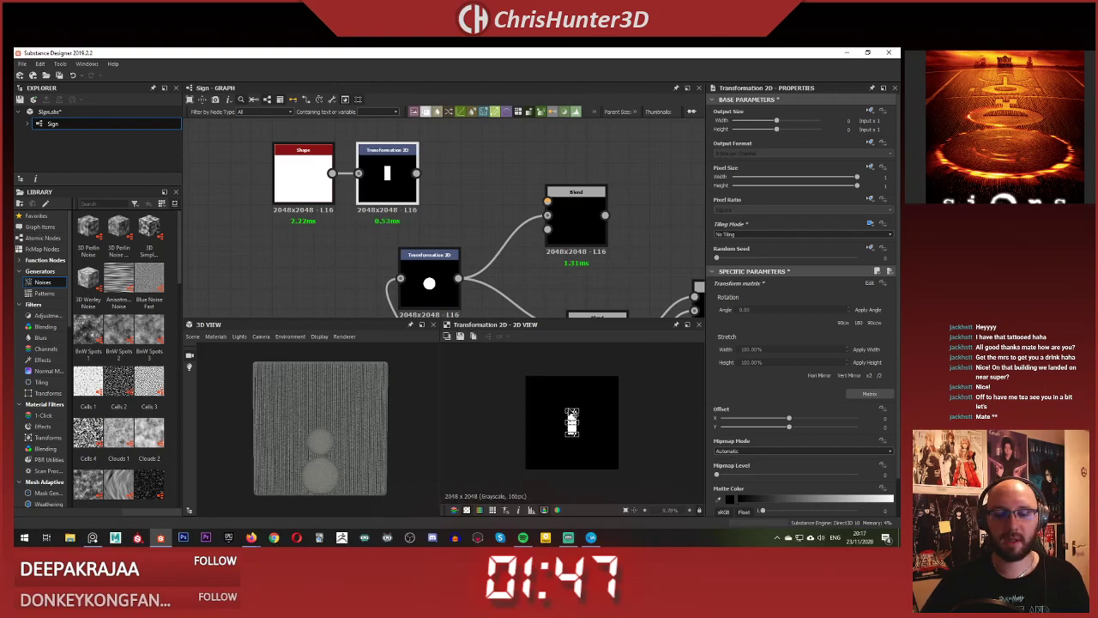
pyautogui.scroll(2, 571, 415)
pyautogui.moveTo(572, 415); pyautogui.dragTo(556, 420)
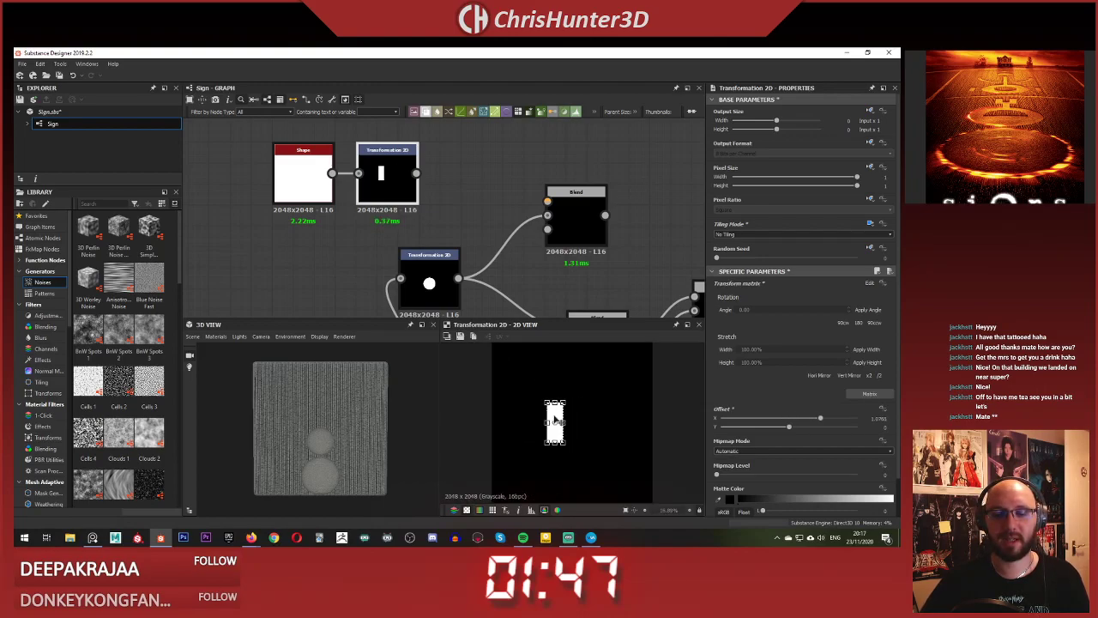
# - Add a Mirror Grayscale node after the bar's Transformation 2D to create a matching bar on the opposite side
pyautogui.press('space')
pyautogui.write('mi')
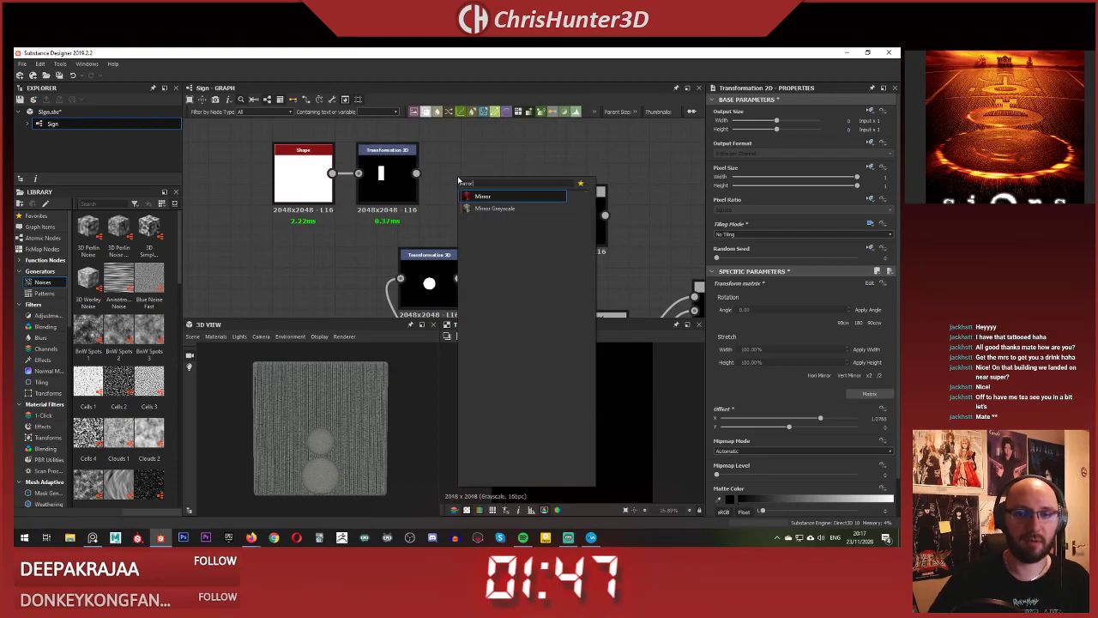
pyautogui.write('rror')
pyautogui.press('Down')
pyautogui.press('Return')
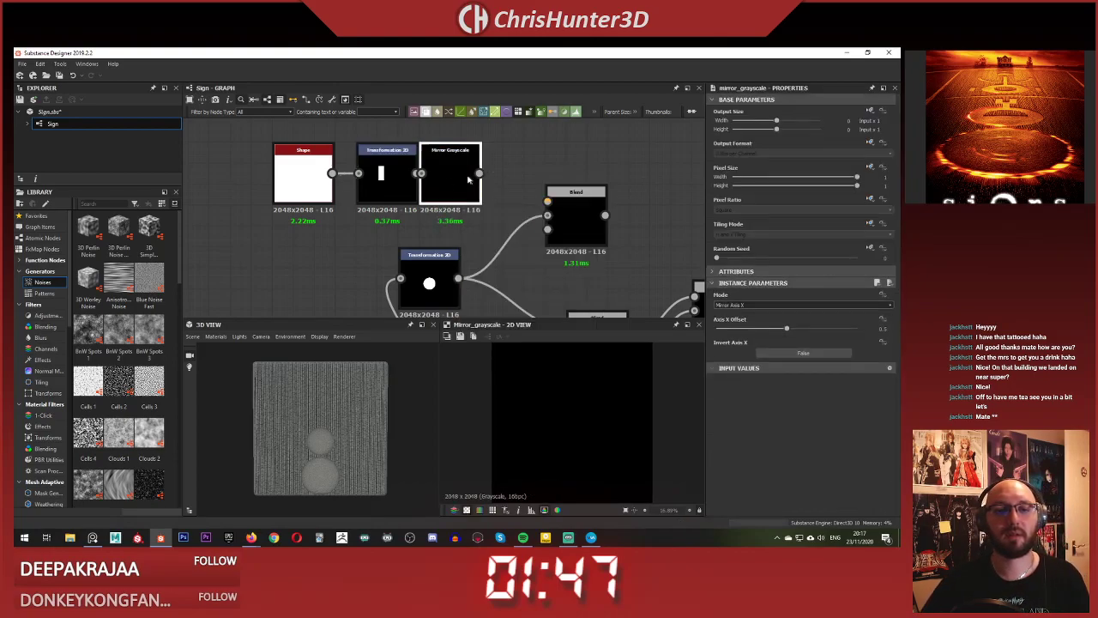
pyautogui.moveTo(468, 180); pyautogui.dragTo(489, 180)
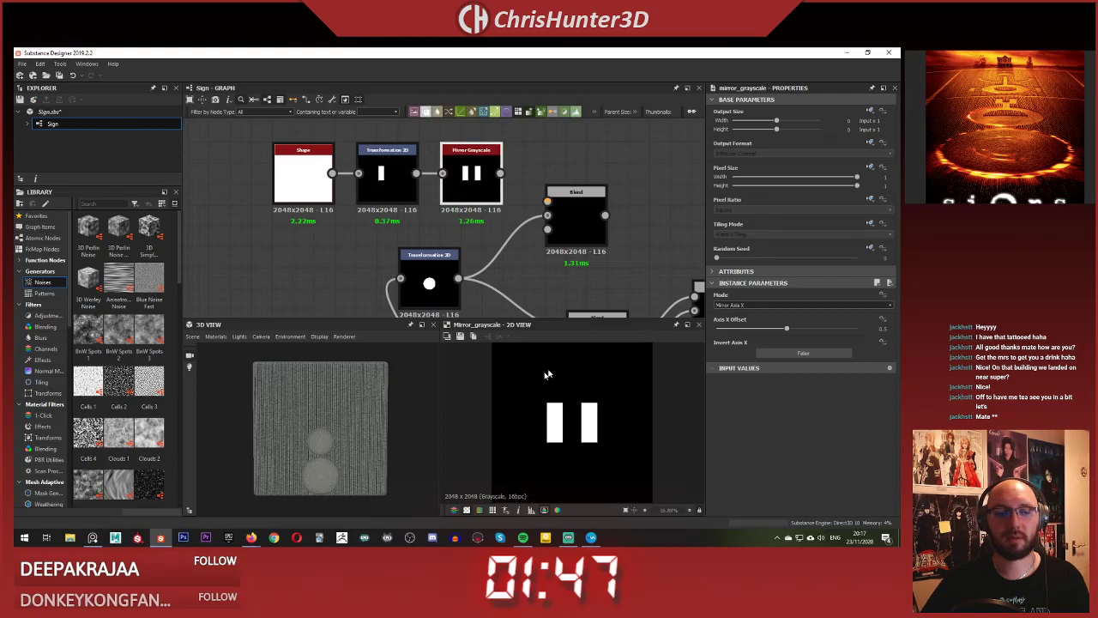
# - Make room before the Mirror Grayscale and branch a second Transformation 2D off the vertical bar's Transformation 2D
pyautogui.scroll(-2, 362, 160)
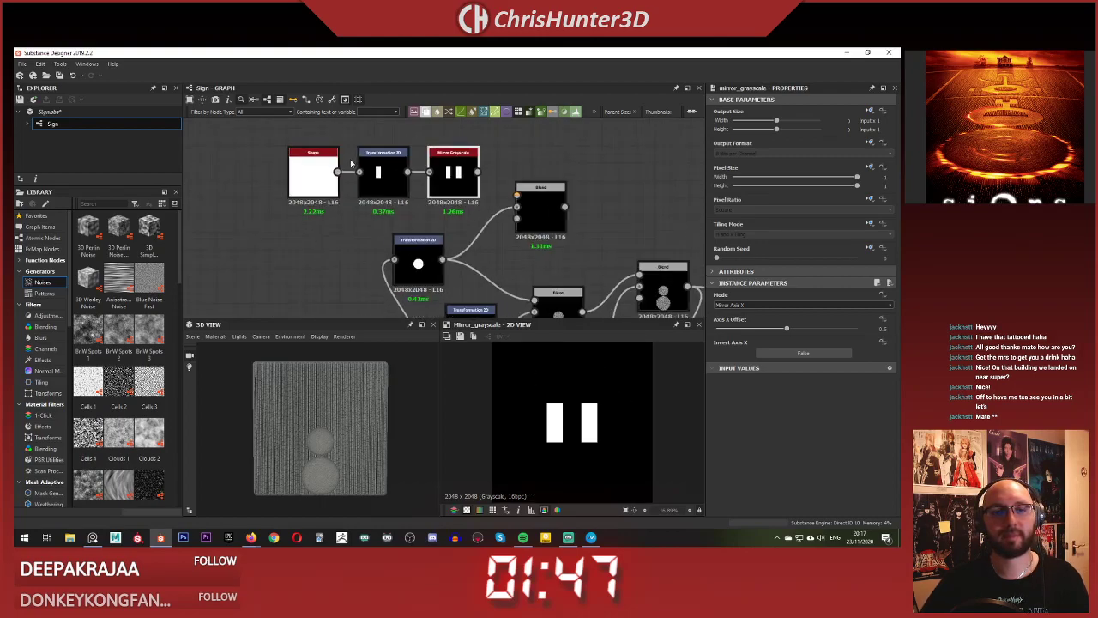
pyautogui.scroll(2, 344, 154)
pyautogui.moveTo(319, 141); pyautogui.dragTo(304, 194)
pyautogui.click(382, 178)
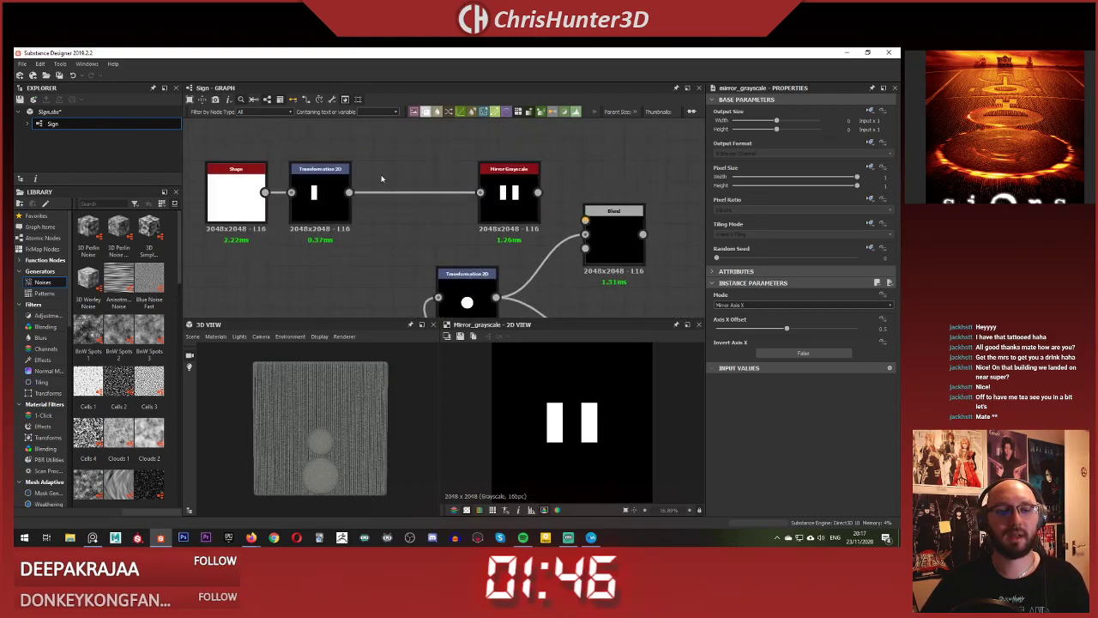
pyautogui.press('space')
pyautogui.write('tra')
pyautogui.press('Return')
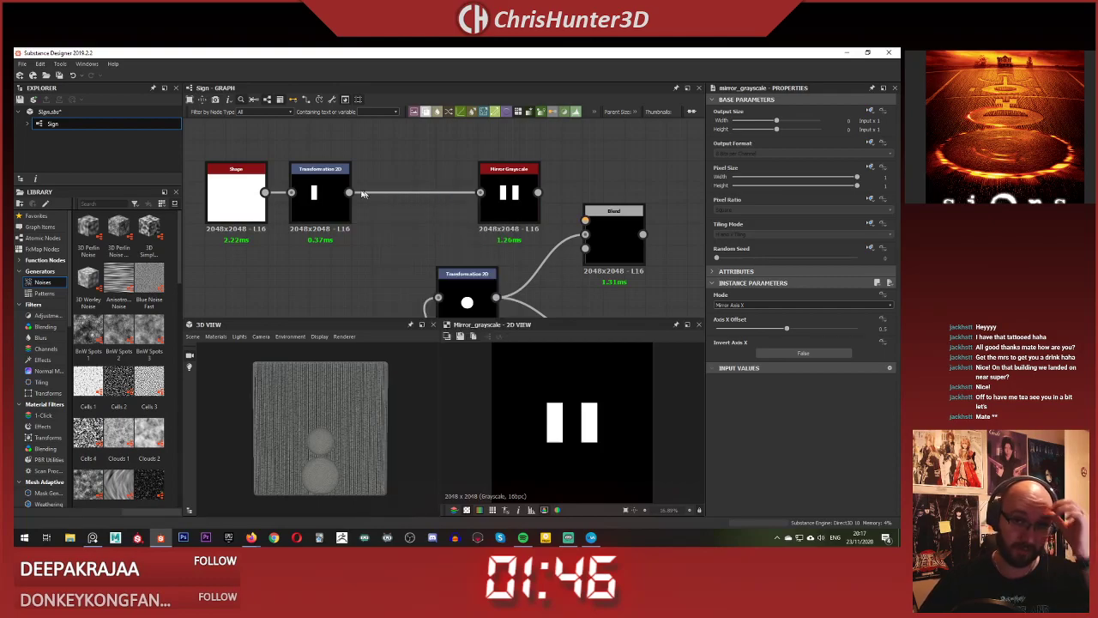
pyautogui.moveTo(350, 192); pyautogui.dragTo(422, 139)
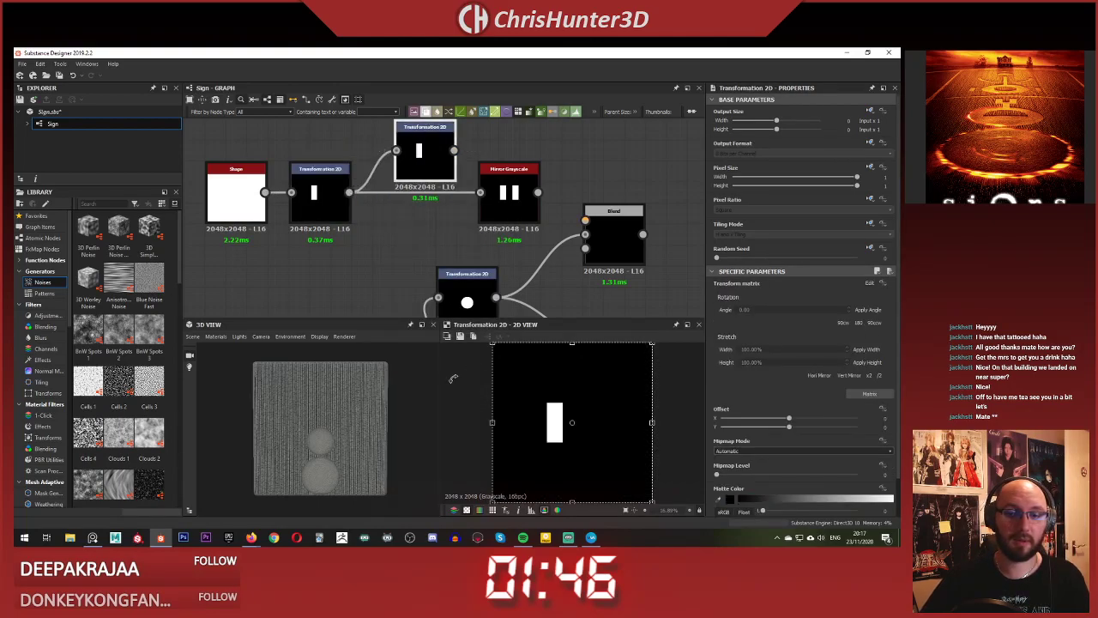
# - Rotate the branched bar 90 degrees to lie horizontally below centre, and move its Transformation 2D node higher above the bar nodes
pyautogui.keyDown('shift'); pyautogui.moveTo(454, 379); pyautogui.dragTo(513, 505); pyautogui.keyUp('shift')
pyautogui.moveTo(397, 218); pyautogui.dragTo(356, 268, button='middle')
pyautogui.moveTo(397, 215); pyautogui.dragTo(388, 174)
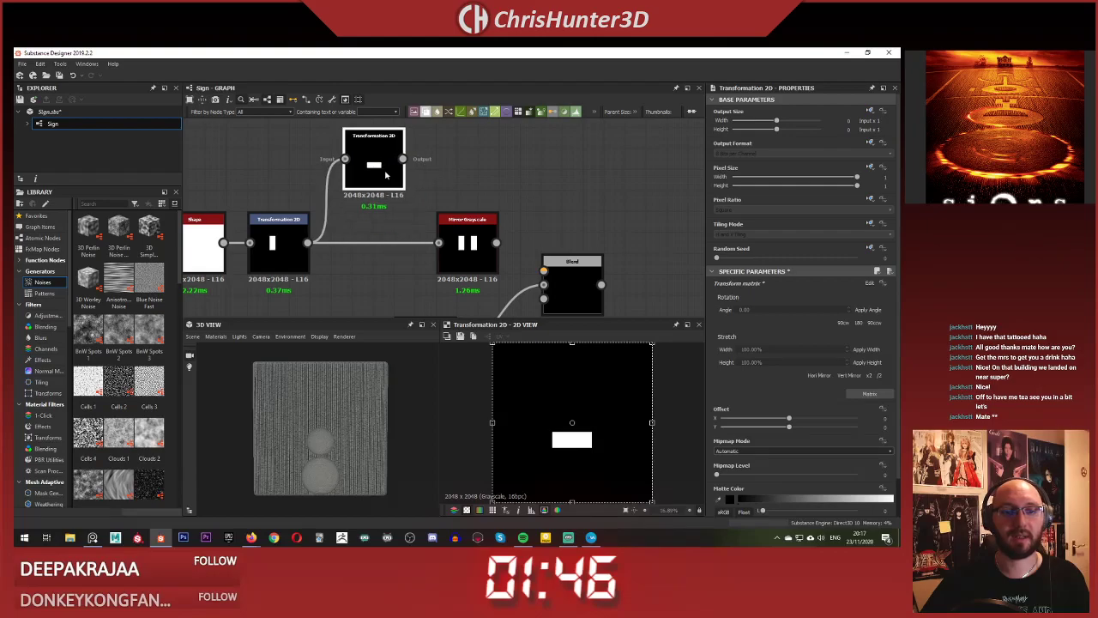
# - Add a Blend with the horizontal bar as foreground and the vertical bar as background, and set its blending mode to Max (Lighten)
pyautogui.moveTo(466, 247); pyautogui.dragTo(425, 249)
pyautogui.press('space')
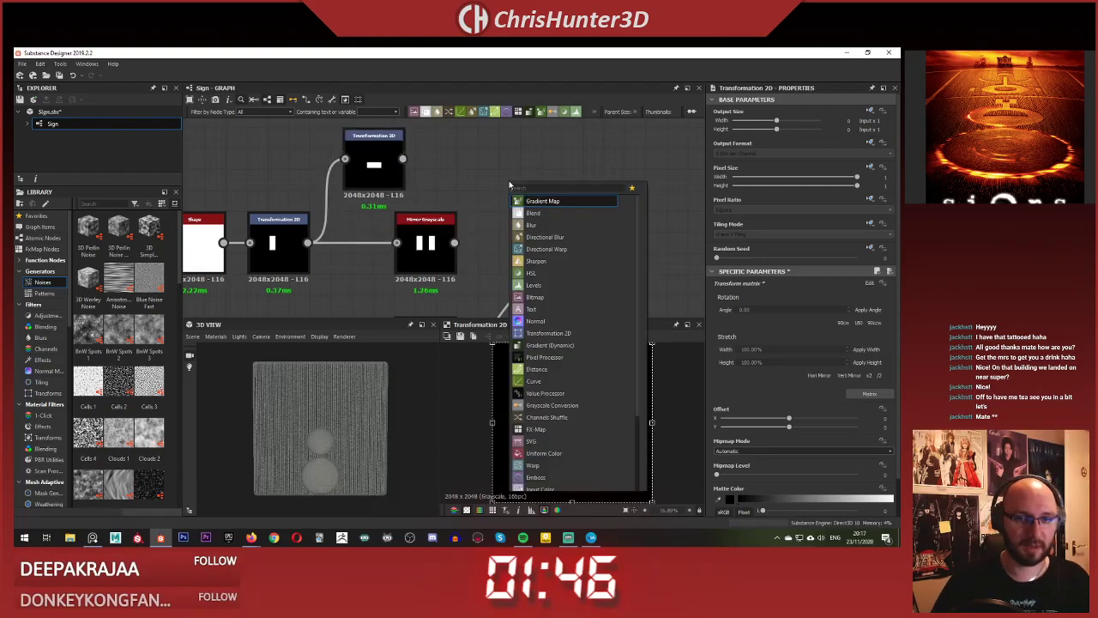
pyautogui.write('blend')
pyautogui.press('Return')
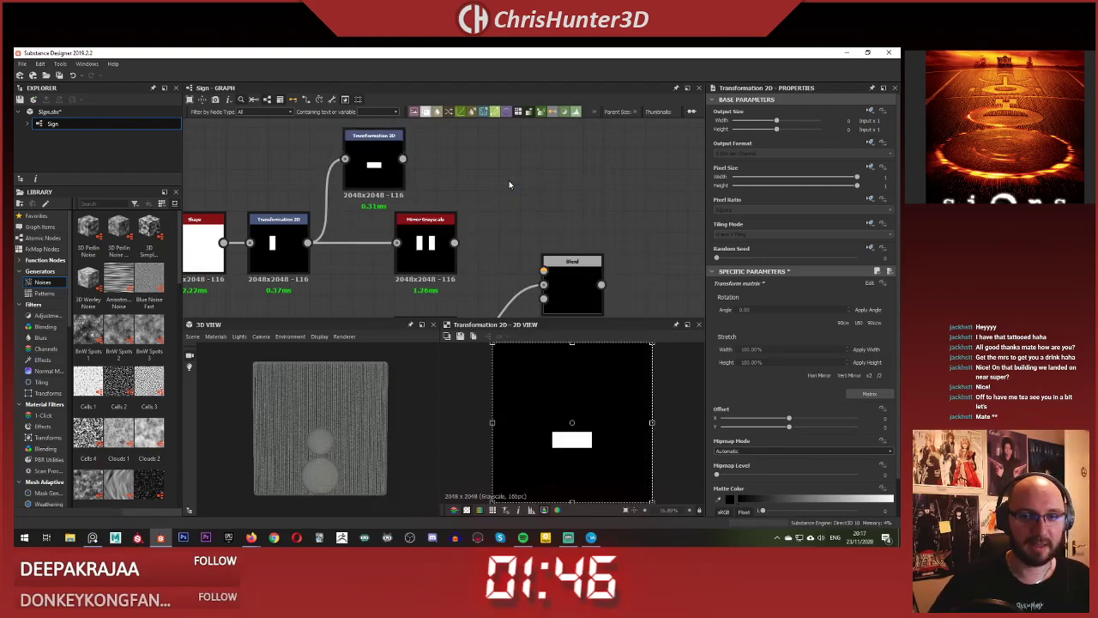
pyautogui.moveTo(402, 158); pyautogui.dragTo(481, 165)
pyautogui.moveTo(307, 243); pyautogui.dragTo(506, 183)
pyautogui.click(729, 317)
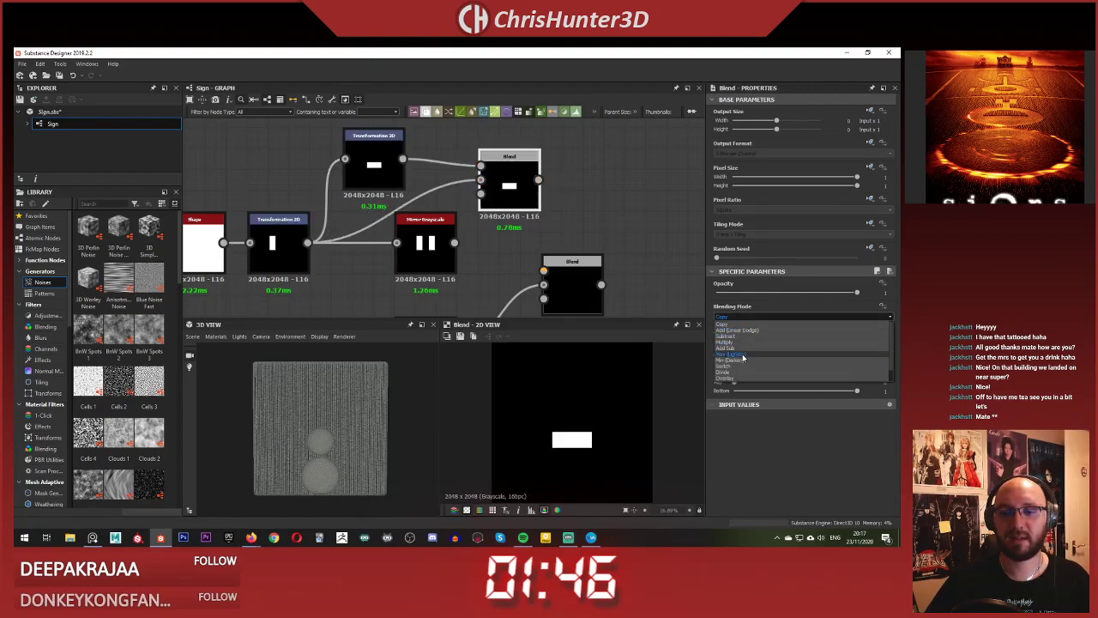
pyautogui.click(743, 357)
# - Try feeding the combined bars from the Blend into the Mirror Grayscale and preview the mirrored result
pyautogui.moveTo(422, 241)
pyautogui.mouseDown()
pyautogui.moveTo(464, 249)
pyautogui.moveTo(442, 249)
pyautogui.moveTo(441, 236)
pyautogui.mouseUp()
pyautogui.moveTo(539, 180); pyautogui.dragTo(418, 243)
pyautogui.doubleClick(447, 247)
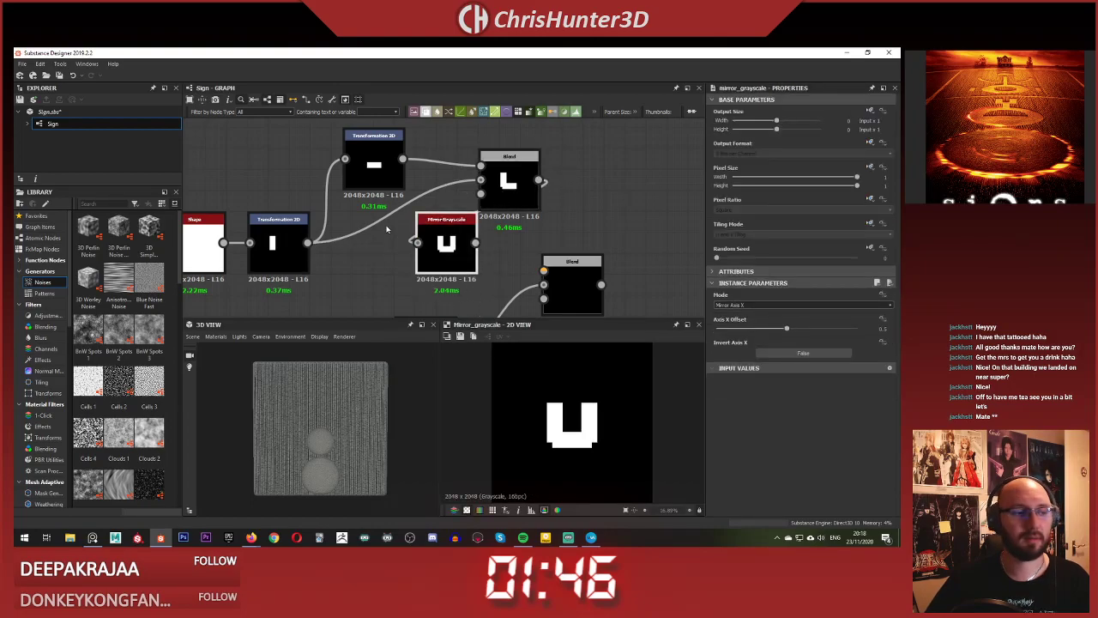
pyautogui.moveTo(426, 223); pyautogui.dragTo(493, 239, button='middle')
pyautogui.moveTo(438, 176); pyautogui.dragTo(426, 179)
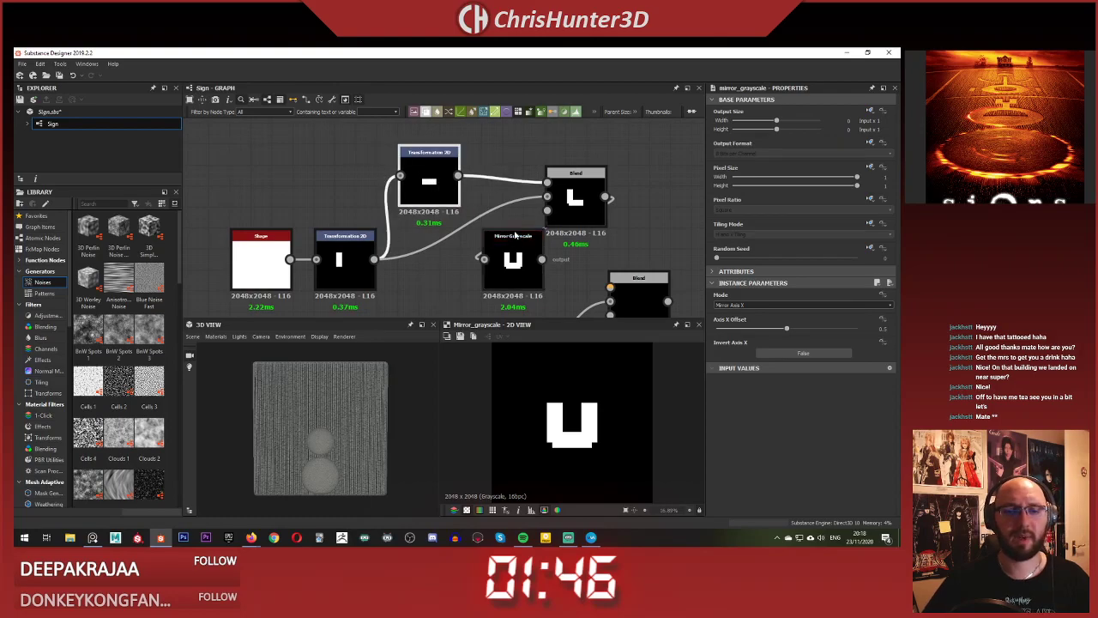
pyautogui.moveTo(513, 266); pyautogui.dragTo(506, 257, button='middle')
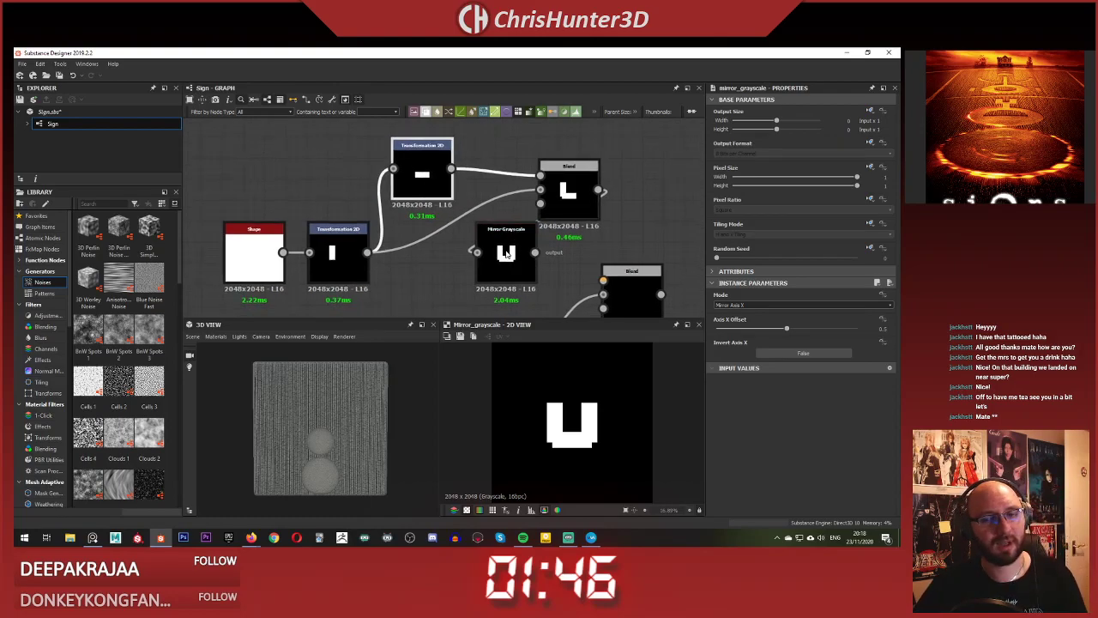
# - Delete the Mirror Grayscale node and move the Blend closer to the bars' Transformation 2D nodes
pyautogui.click(569, 192)
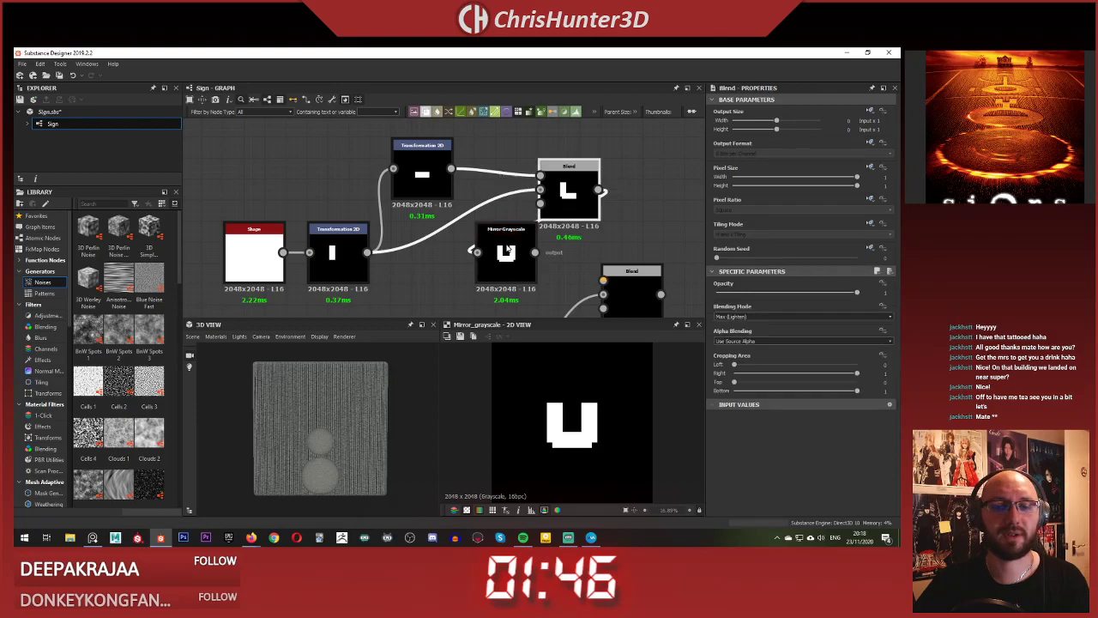
pyautogui.click(505, 246)
pyautogui.press('Delete')
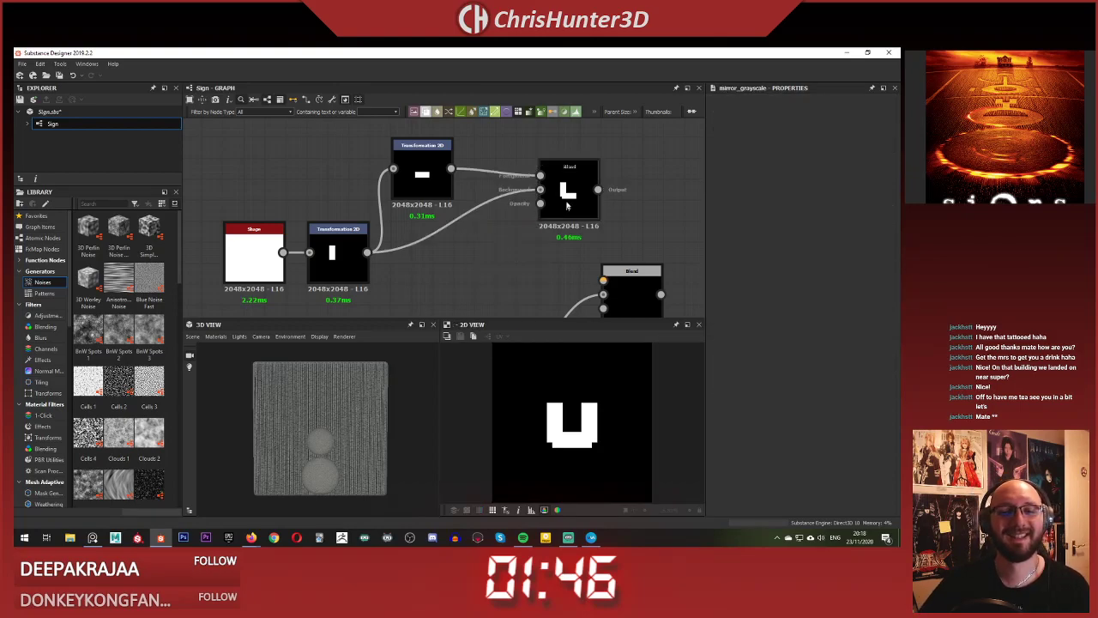
pyautogui.moveTo(578, 197); pyautogui.dragTo(514, 219)
# - Stretch the horizontal bar slightly wider about its centre while previewing the Blend
pyautogui.click(436, 194)
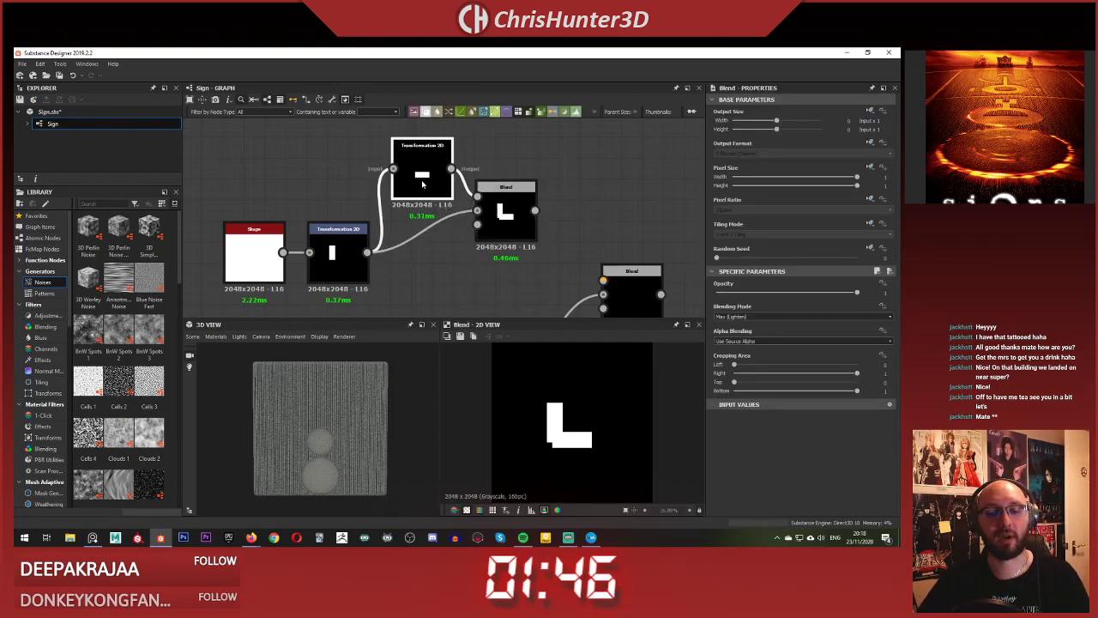
pyautogui.moveTo(490, 421); pyautogui.dragTo(471, 421)
pyautogui.hotkey('ctrl', 'z')
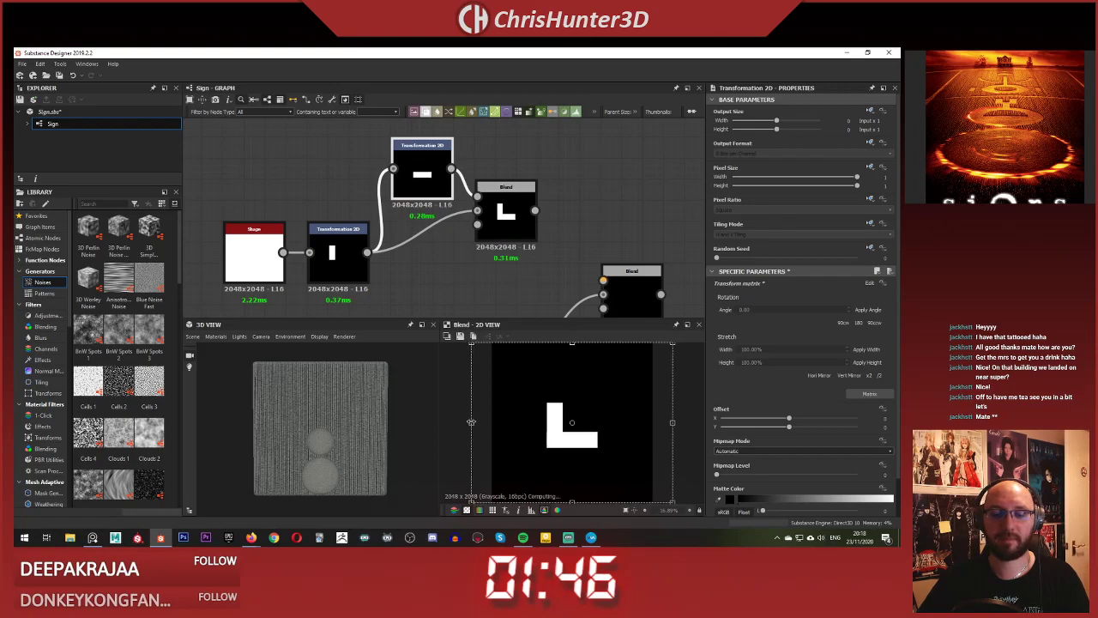
# - Add a second Blend node after the first and connect the L-shaped result to its background
pyautogui.click(498, 257)
pyautogui.press('space')
pyautogui.write('bl')
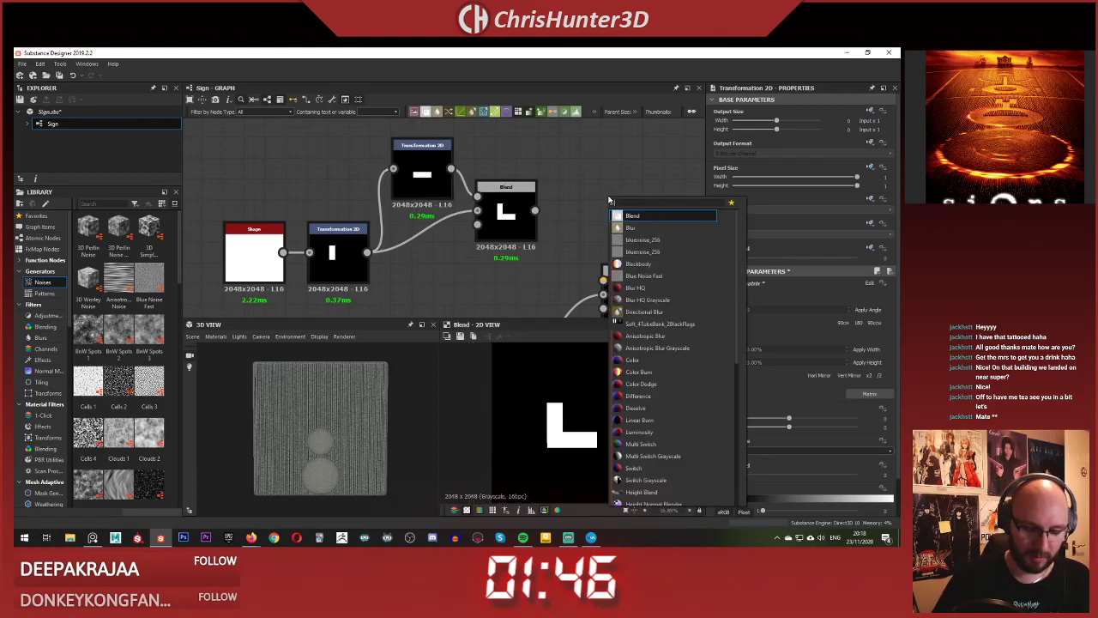
pyautogui.press('Return')
pyautogui.moveTo(568, 201); pyautogui.dragTo(581, 202)
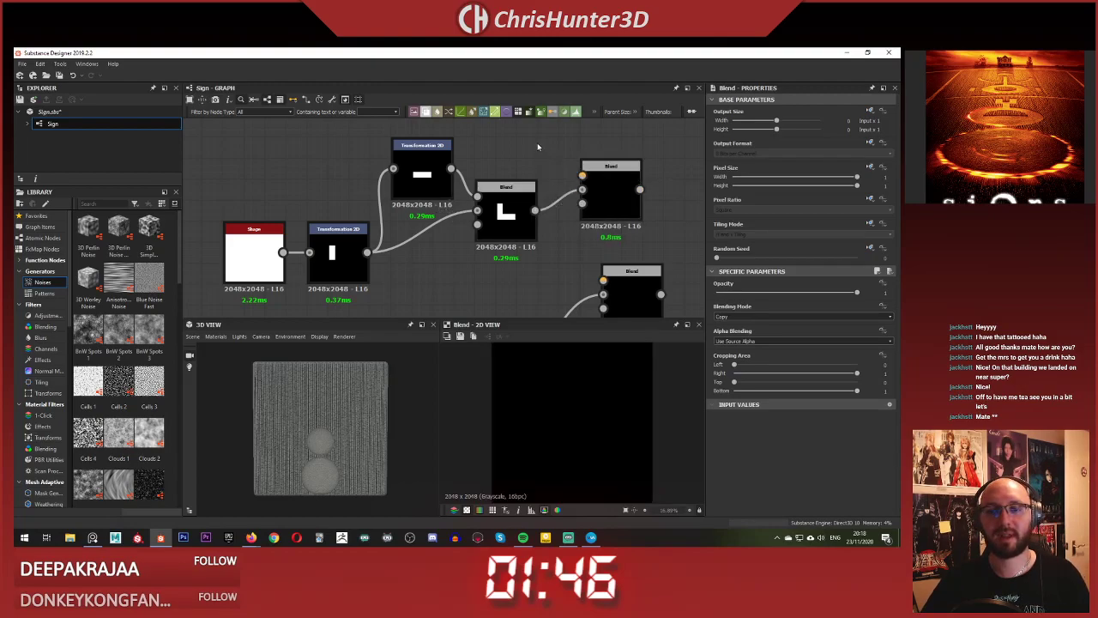
# - Duplicate the vertical bar's Transformation 2D, place it above the first Blend, and connect it to the second Blend's foreground
pyautogui.click(338, 240)
pyautogui.hotkey('ctrl', 'v')
pyautogui.moveTo(444, 222); pyautogui.dragTo(400, 279, button='middle')
pyautogui.moveTo(400, 278); pyautogui.dragTo(538, 232)
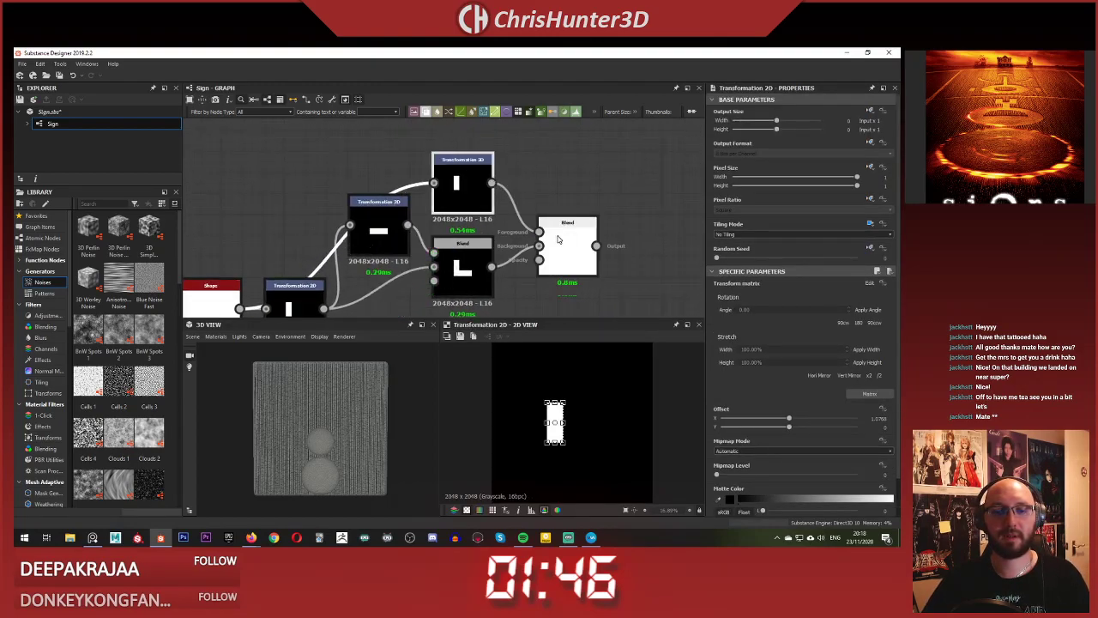
# - Preview the second Blend and set its blending mode to Max (Lighten)
pyautogui.doubleClick(559, 240)
pyautogui.click(455, 178)
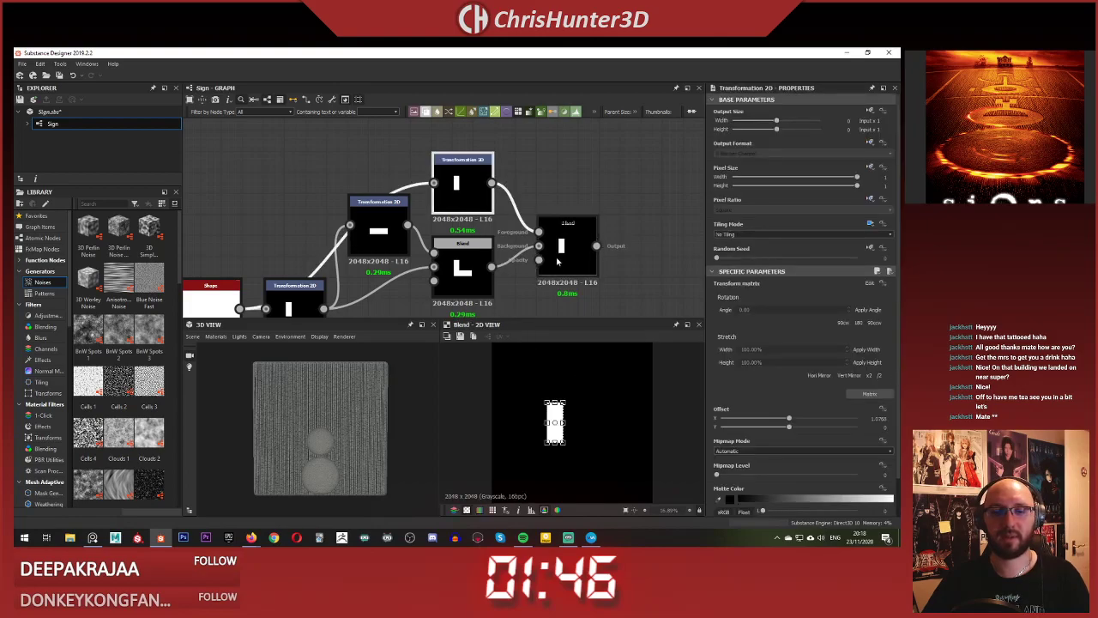
pyautogui.click(562, 258)
pyautogui.click(776, 317)
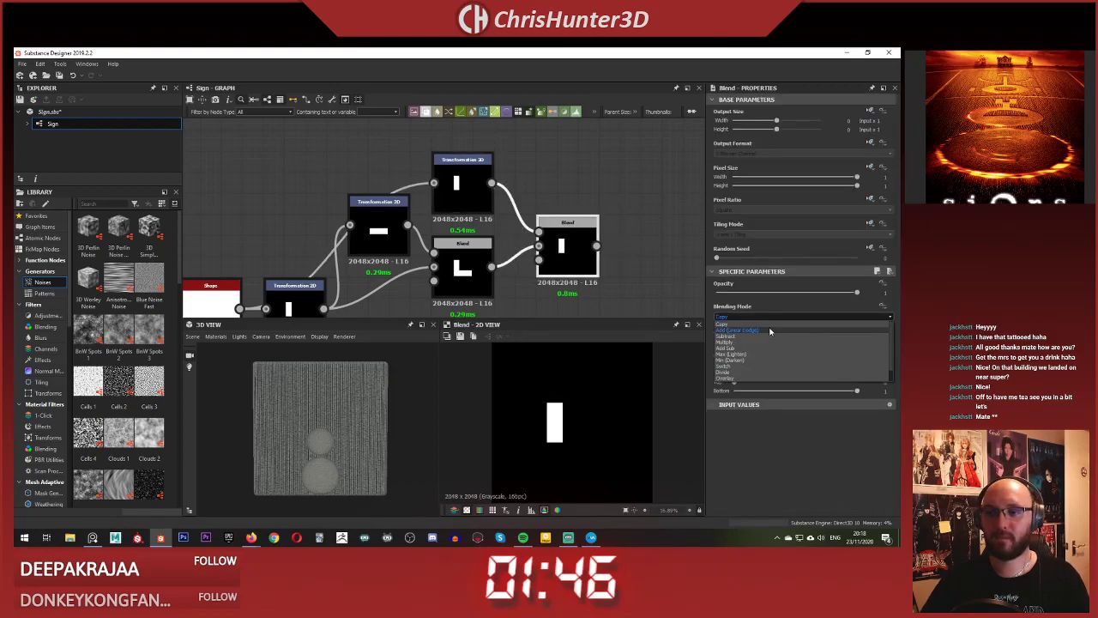
pyautogui.click(736, 353)
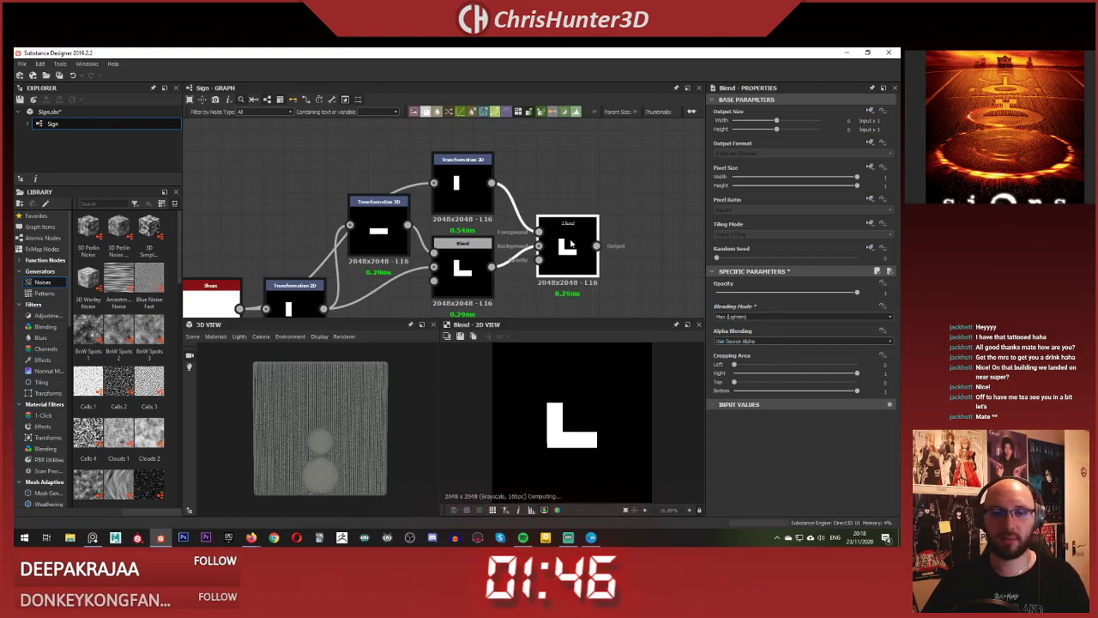
# - Shift the duplicated vertical bar to the right end of the horizontal bar to form a U shape
pyautogui.click(461, 184)
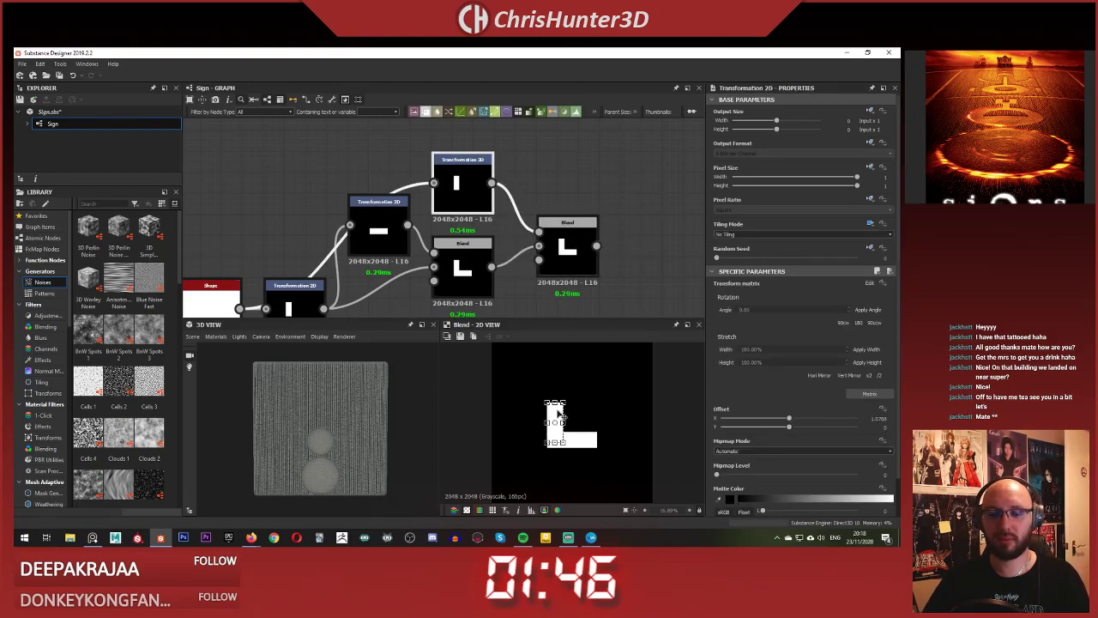
pyautogui.moveTo(557, 415); pyautogui.dragTo(580, 414)
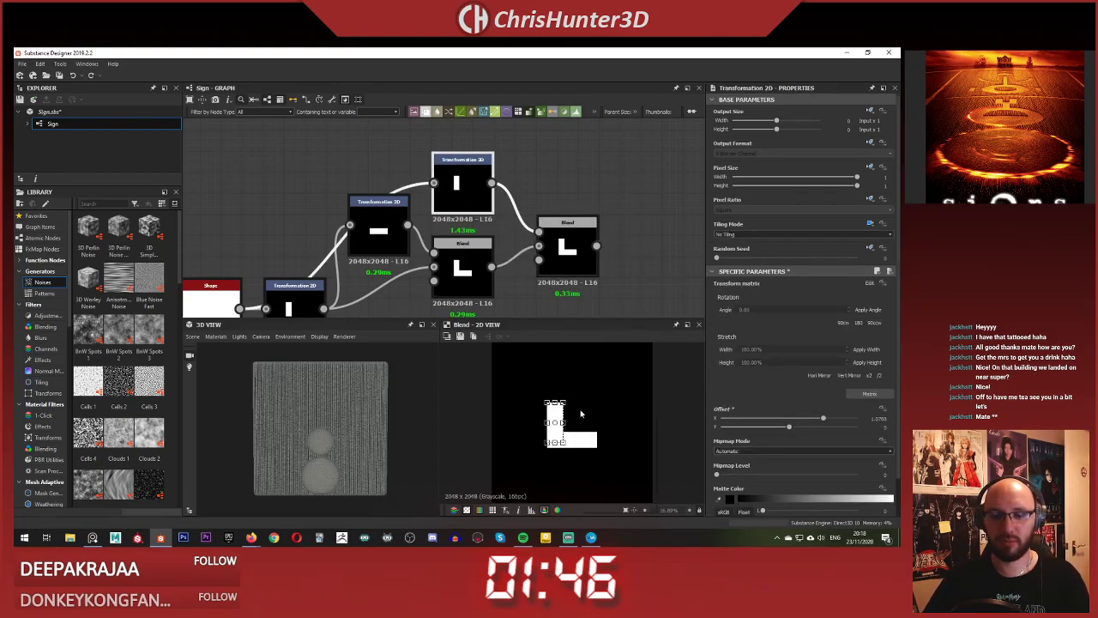
pyautogui.rightClick(581, 414)
pyautogui.click(635, 456)
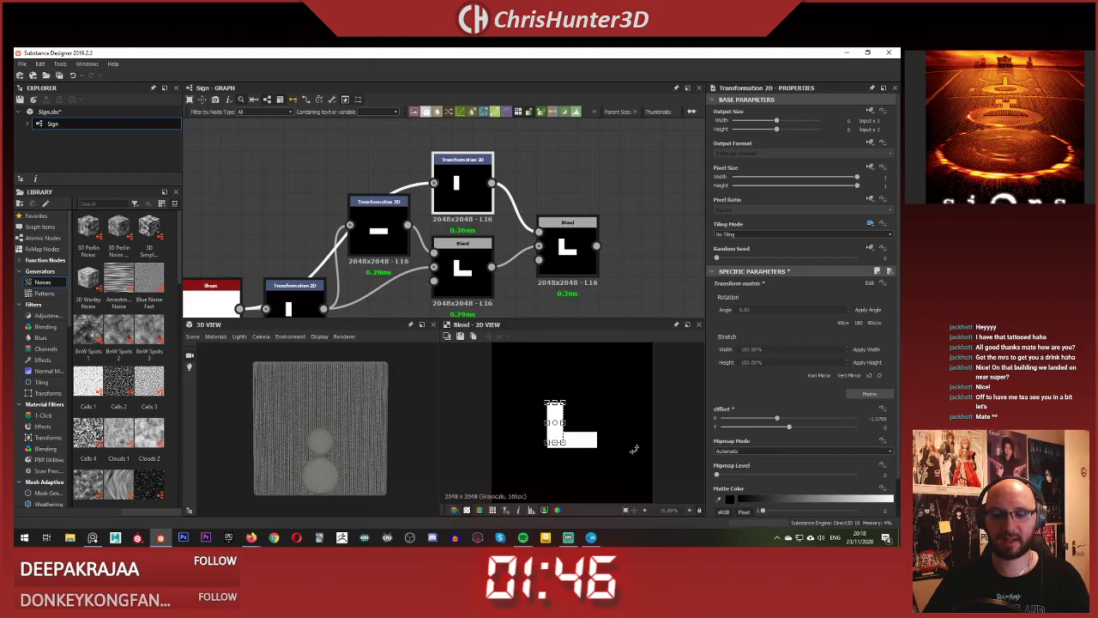
pyautogui.rightClick(582, 424)
pyautogui.click(577, 463)
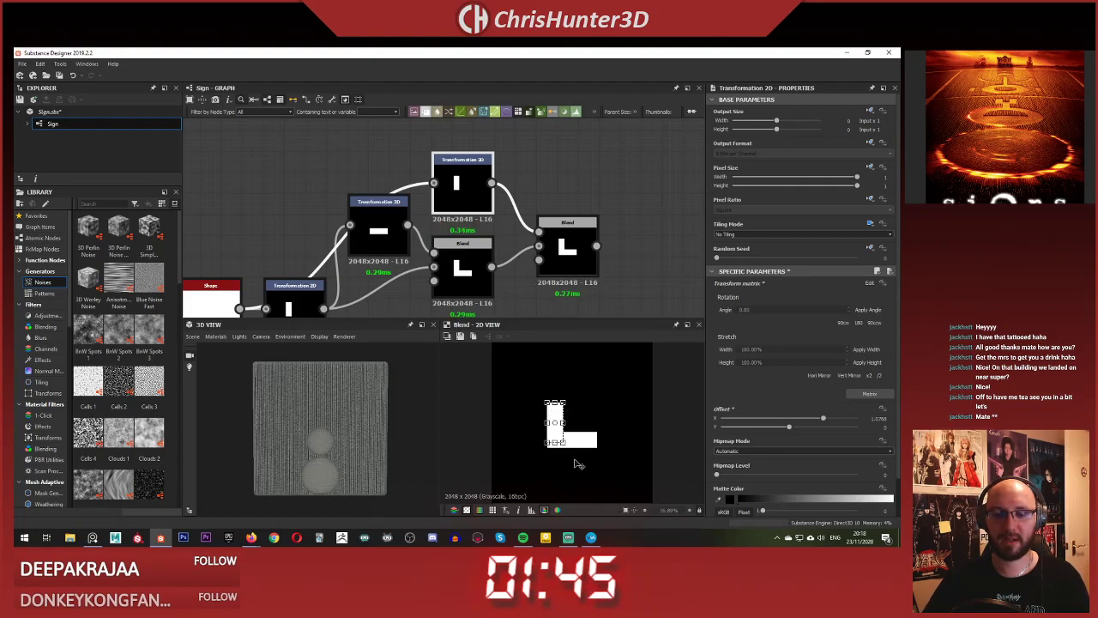
pyautogui.moveTo(556, 415); pyautogui.dragTo(590, 422)
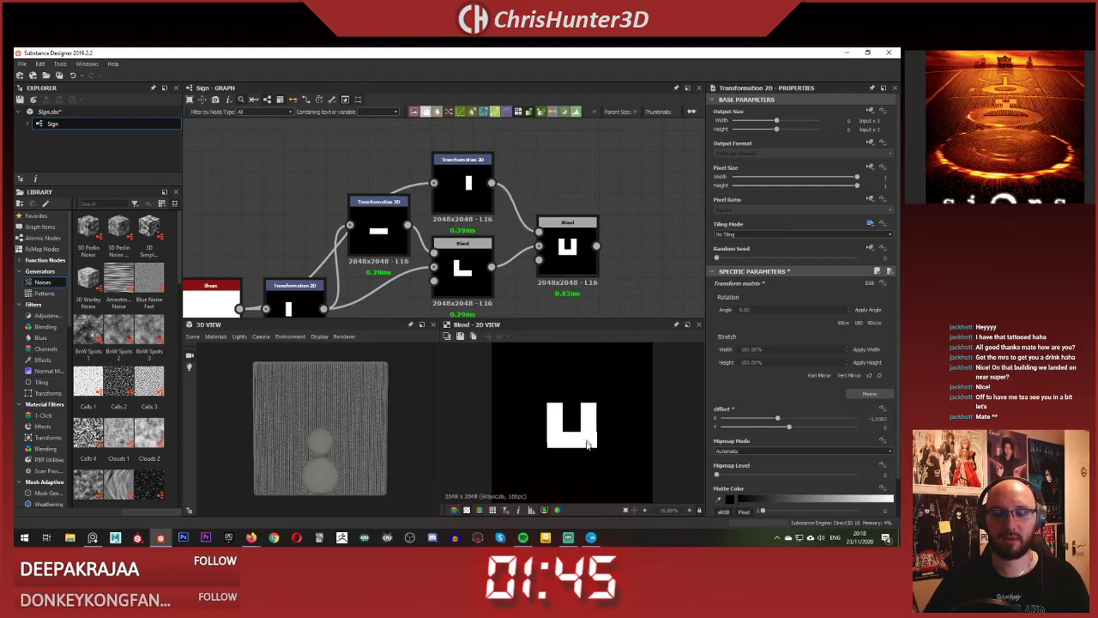
# - Fine-tune the duplicated bar's horizontal offset so its outer edge lines up with the end of the horizontal bar
pyautogui.scroll(3, 591, 421)
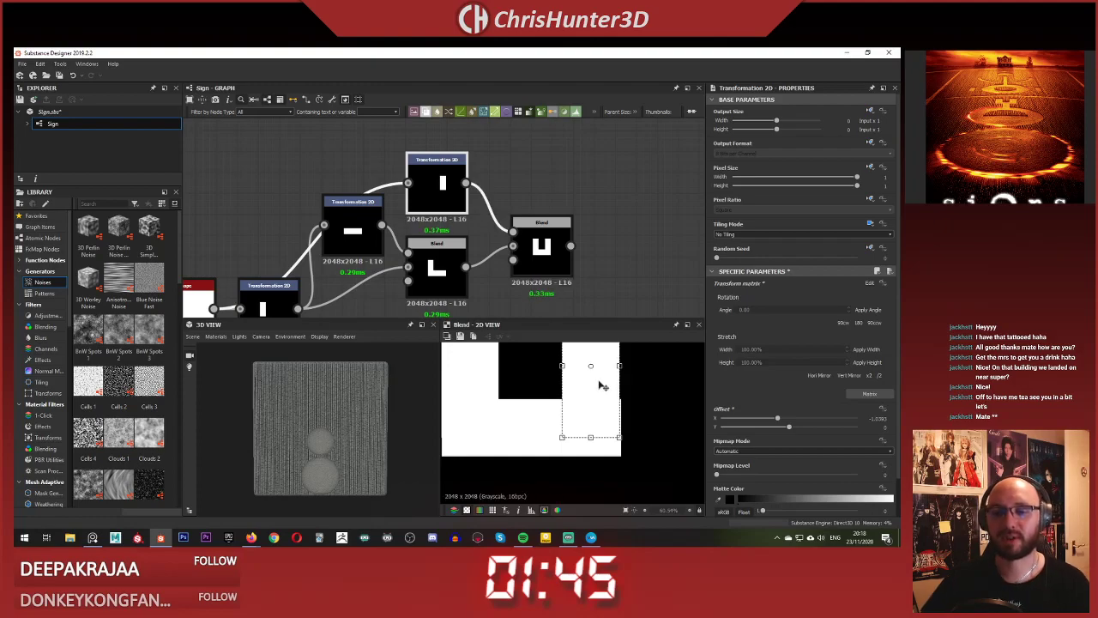
pyautogui.moveTo(596, 392); pyautogui.dragTo(599, 392)
pyautogui.click(638, 242)
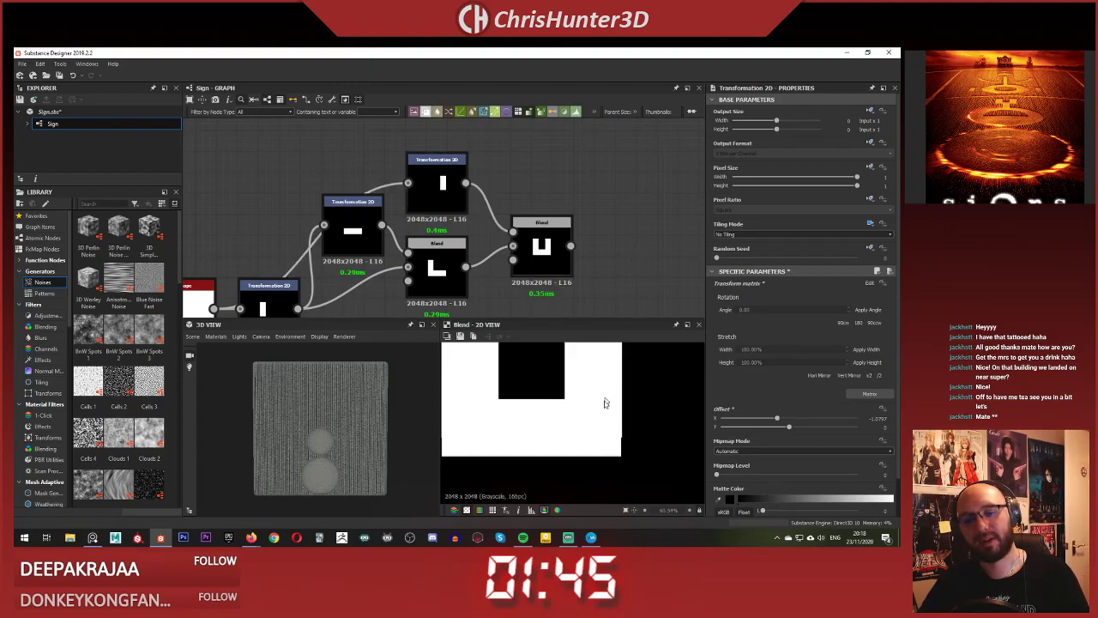
pyautogui.click(590, 359)
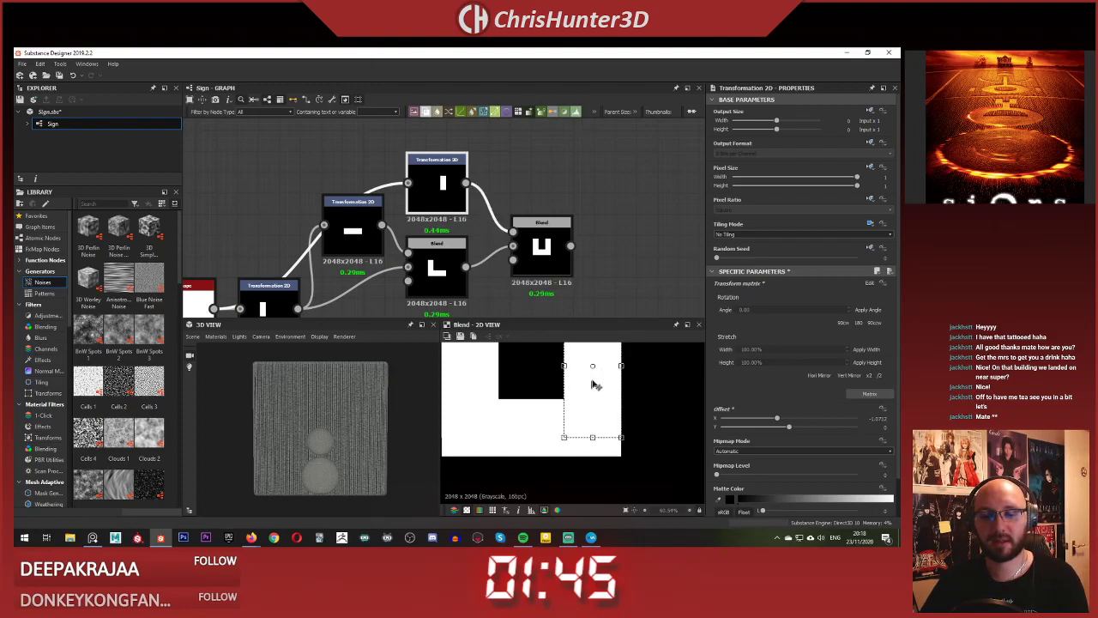
pyautogui.click(592, 382)
pyautogui.scroll(-3, 591, 403)
pyautogui.scroll(6, 591, 404)
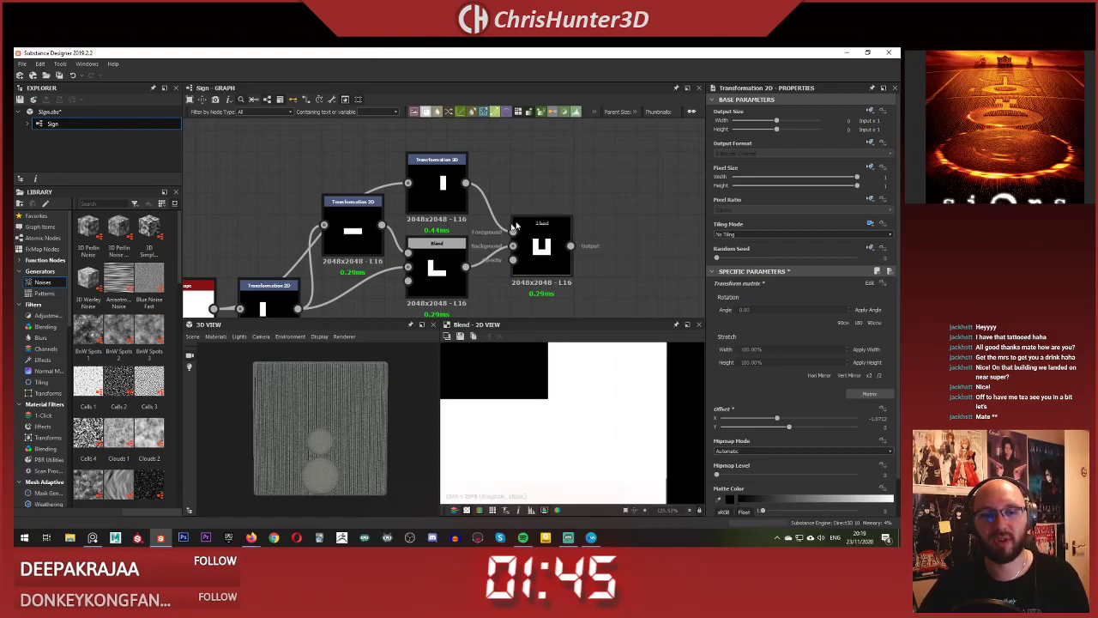
pyautogui.click(557, 360)
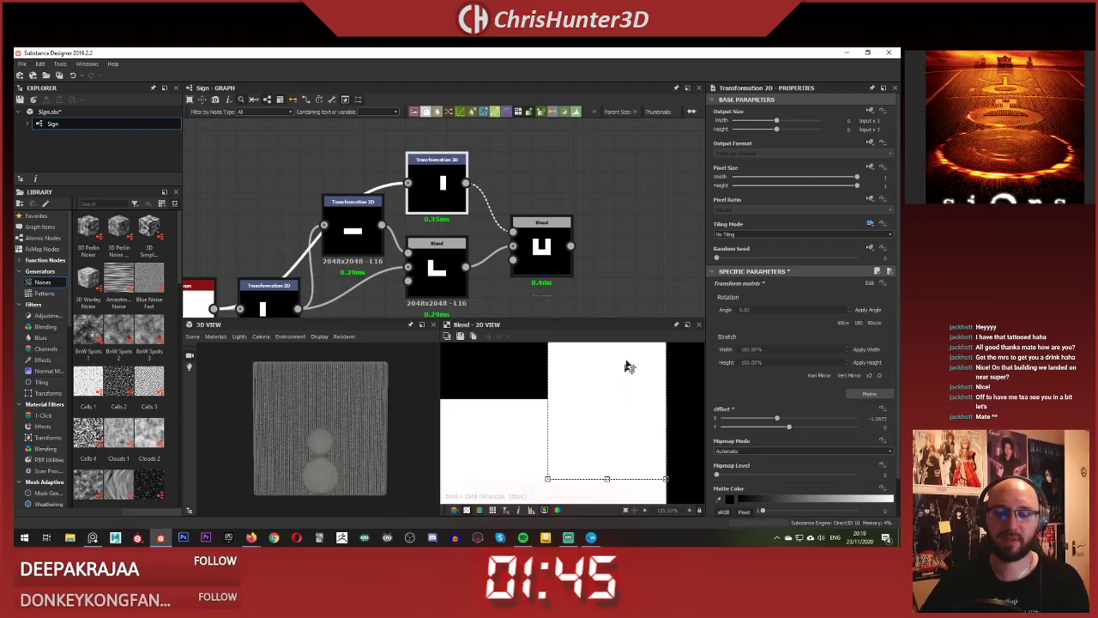
pyautogui.scroll(-6, 591, 486)
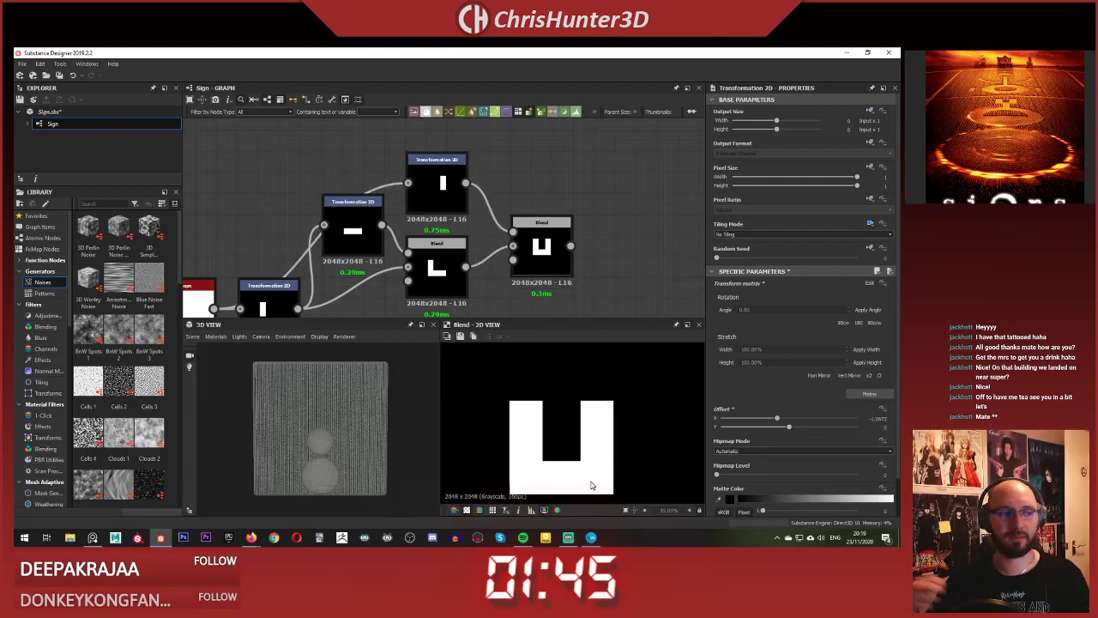
pyautogui.scroll(-3, 591, 481)
pyautogui.scroll(-2, 499, 167)
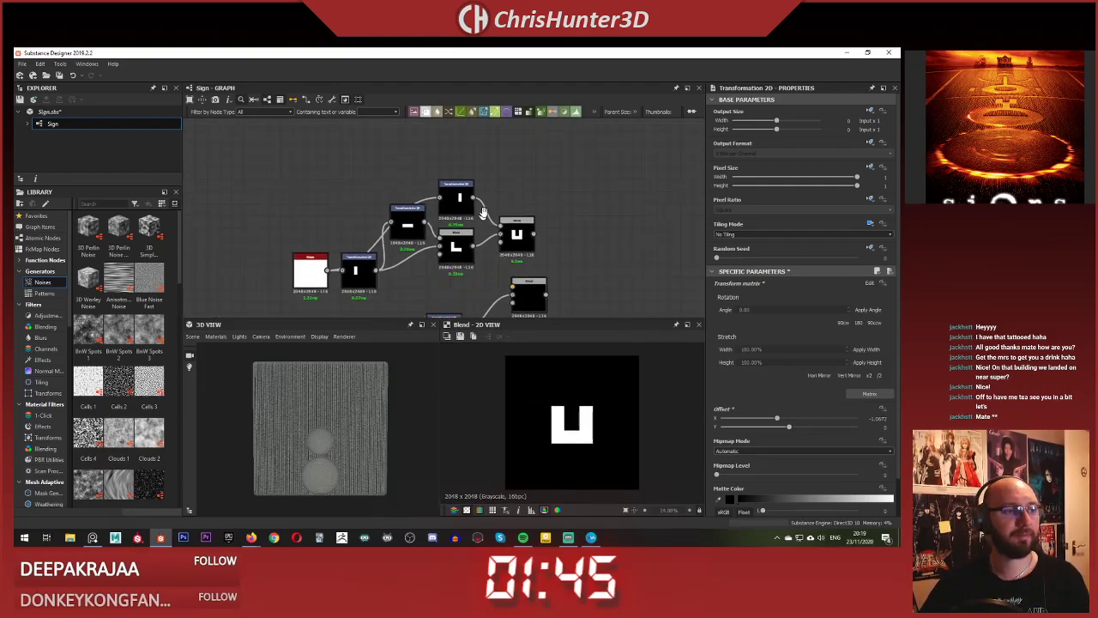
# - Try nudging the original left vertical bar slightly downward in its Transformation 2D
pyautogui.moveTo(499, 167); pyautogui.dragTo(494, 211, button='middle')
pyautogui.scroll(2, 525, 213)
pyautogui.moveTo(540, 177); pyautogui.dragTo(486, 166, button='middle')
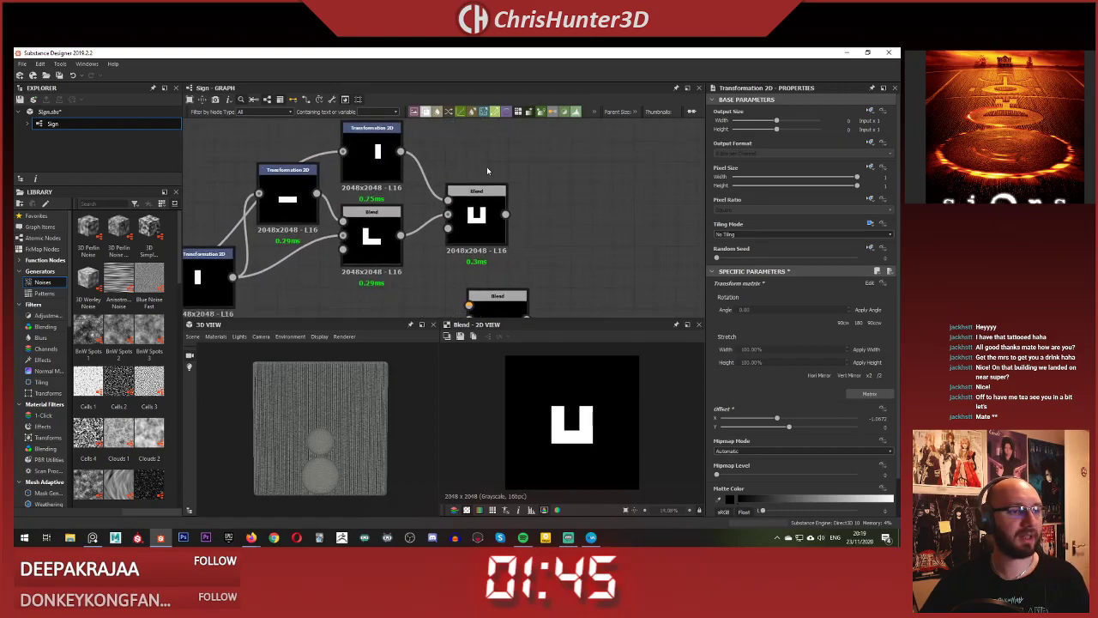
pyautogui.click(356, 151)
pyautogui.moveTo(355, 170); pyautogui.dragTo(466, 143, button='middle')
pyautogui.scroll(-2, 352, 246)
pyautogui.click(327, 249)
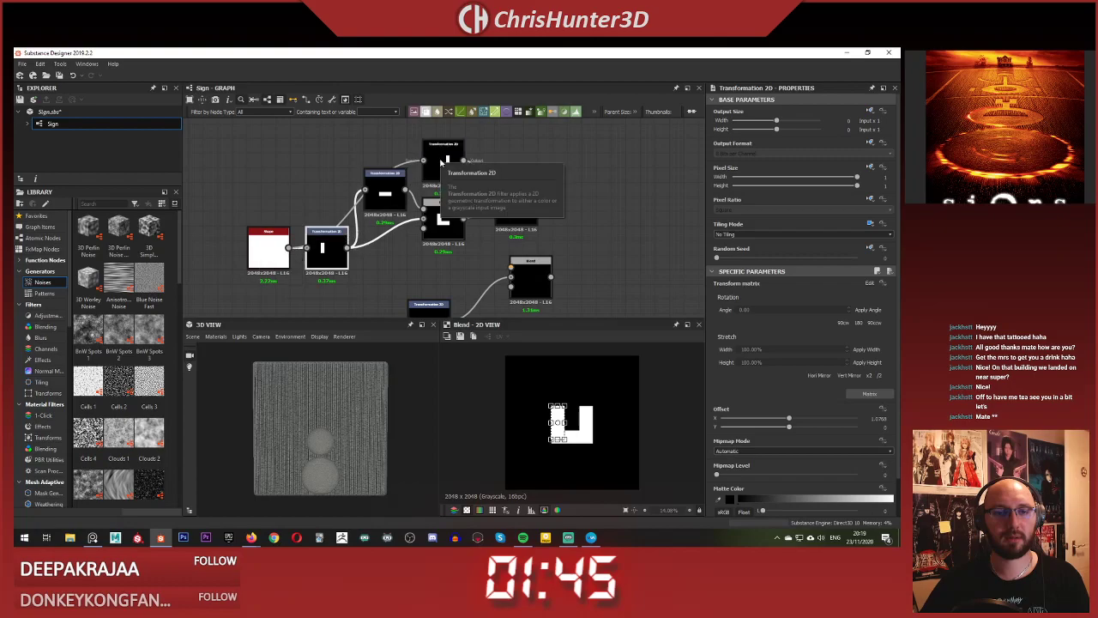
pyautogui.moveTo(557, 421); pyautogui.dragTo(558, 429)
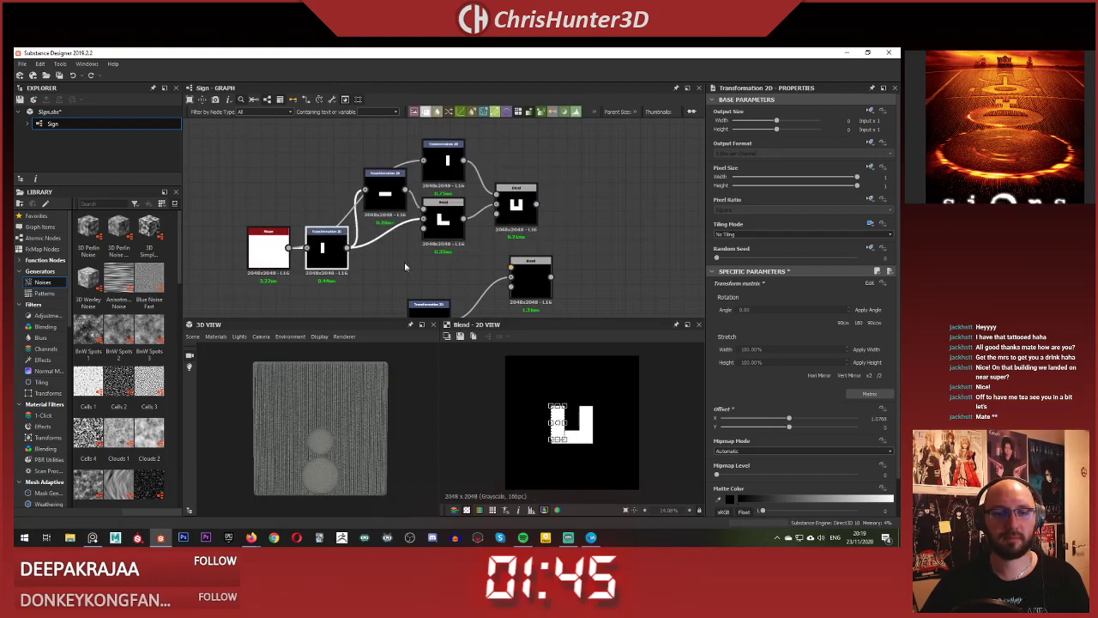
# - Connect the Shape node directly to the input of the horizontal bar's Transformation 2D, replacing the vertical bar as its source
pyautogui.scroll(3, 404, 261)
pyautogui.scroll(-1, 418, 287)
pyautogui.click(407, 204)
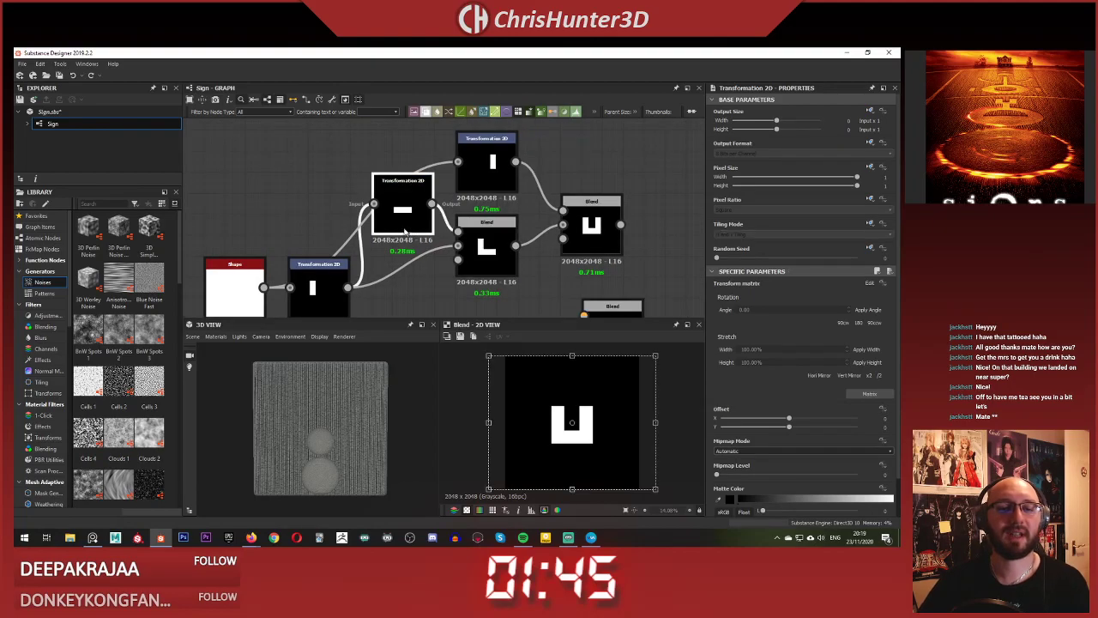
pyautogui.moveTo(264, 287); pyautogui.dragTo(374, 204)
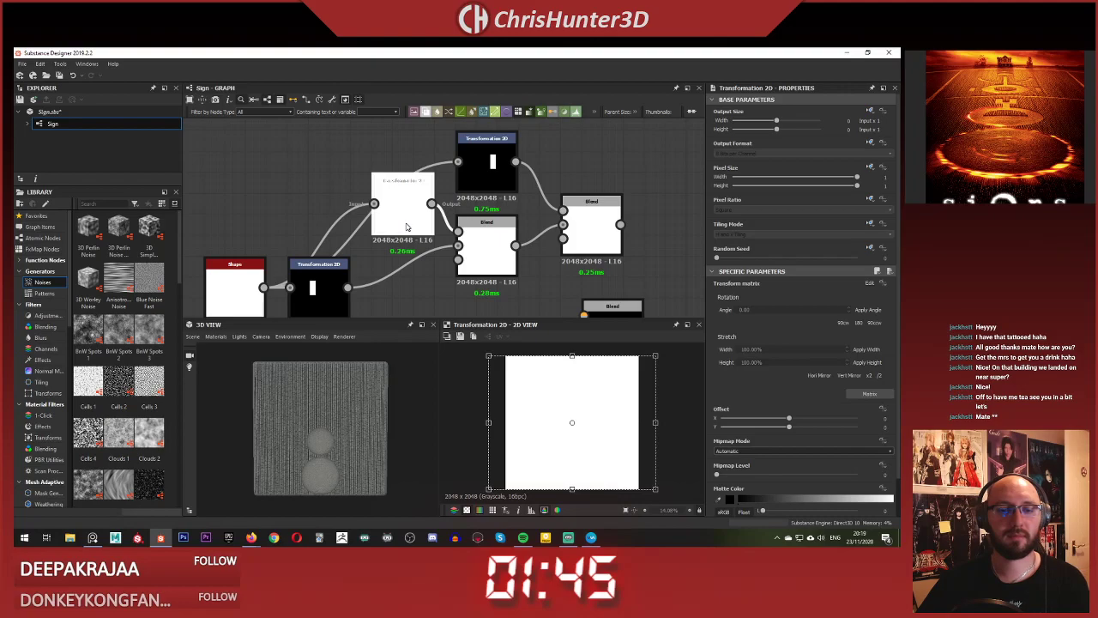
# - Squash the square into a thin full-width horizontal band near the bottom with No Tiling, and preview the first Blend
pyautogui.moveTo(571, 354); pyautogui.dragTo(571, 445)
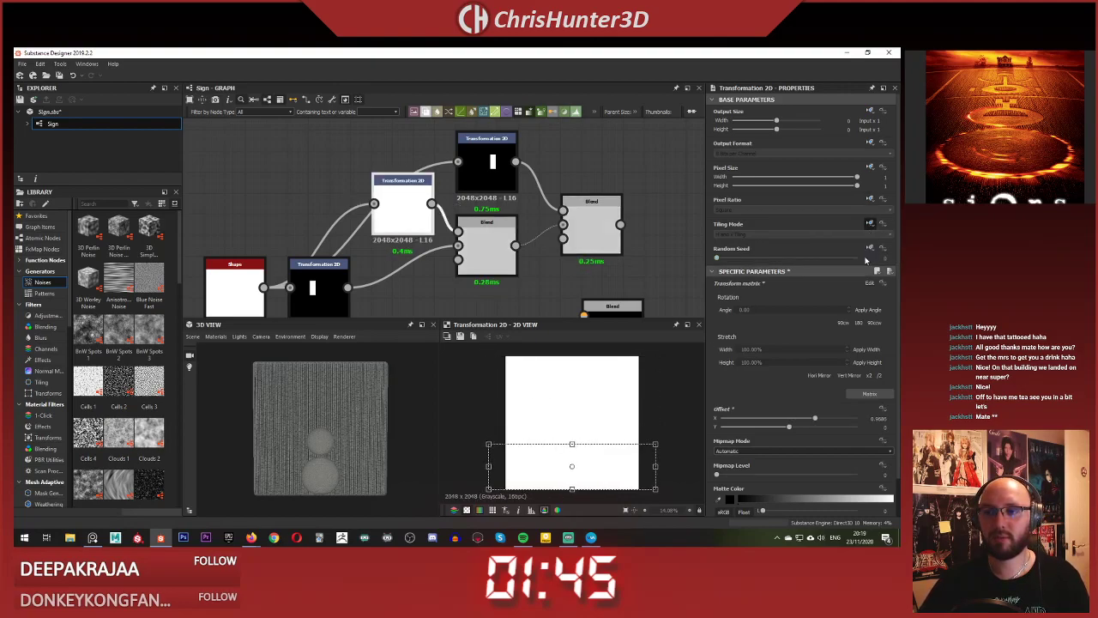
pyautogui.click(822, 233)
pyautogui.click(822, 243)
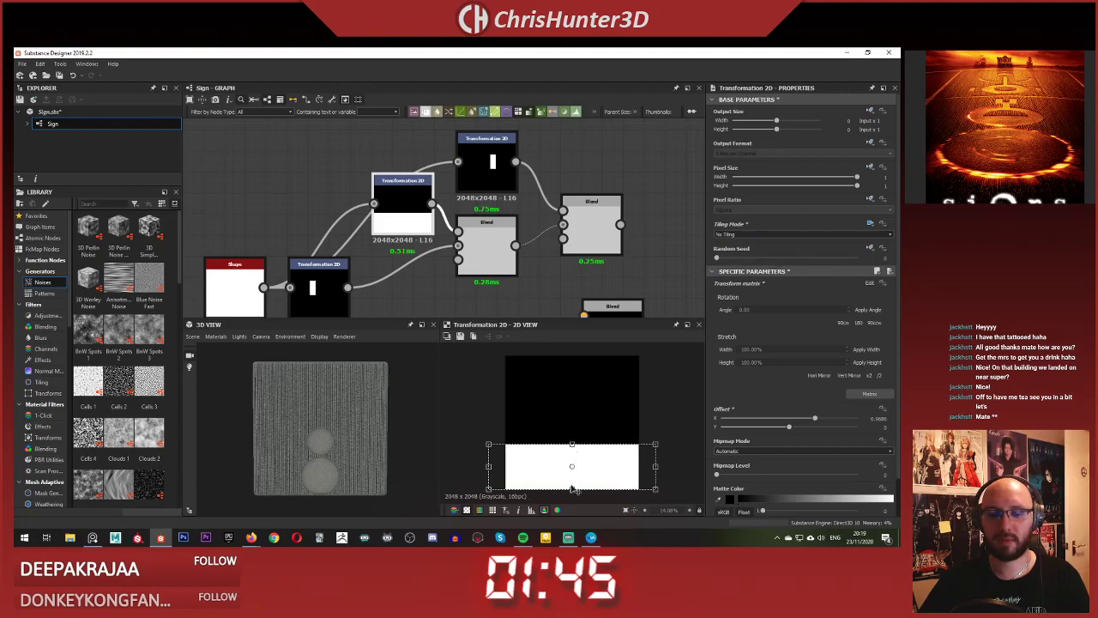
pyautogui.moveTo(573, 488); pyautogui.dragTo(571, 471)
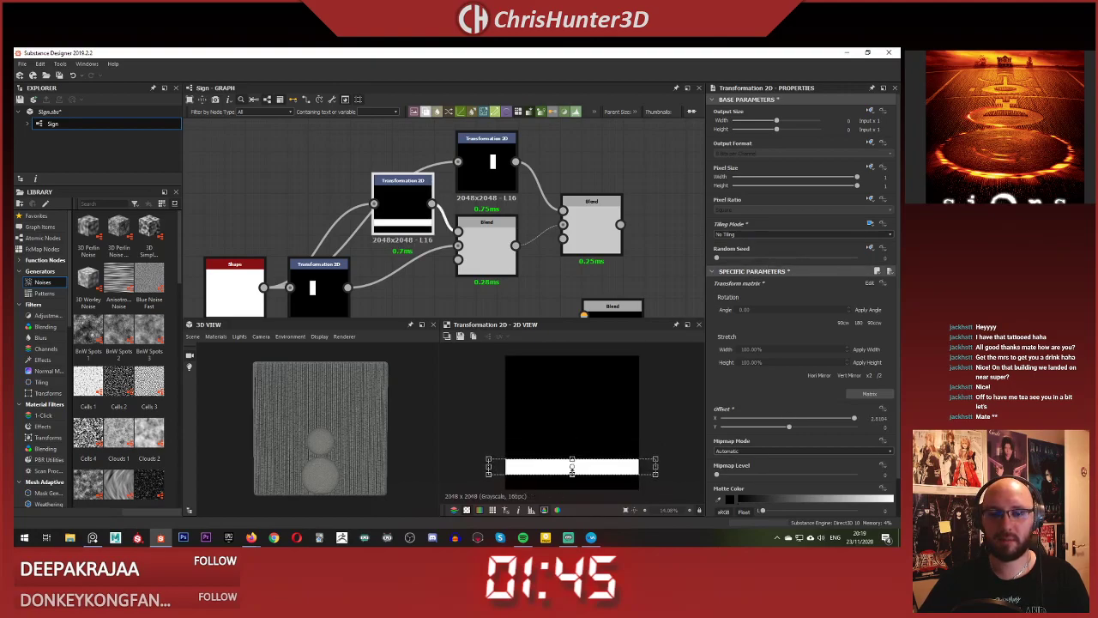
pyautogui.click(467, 245)
pyautogui.doubleClick(486, 248)
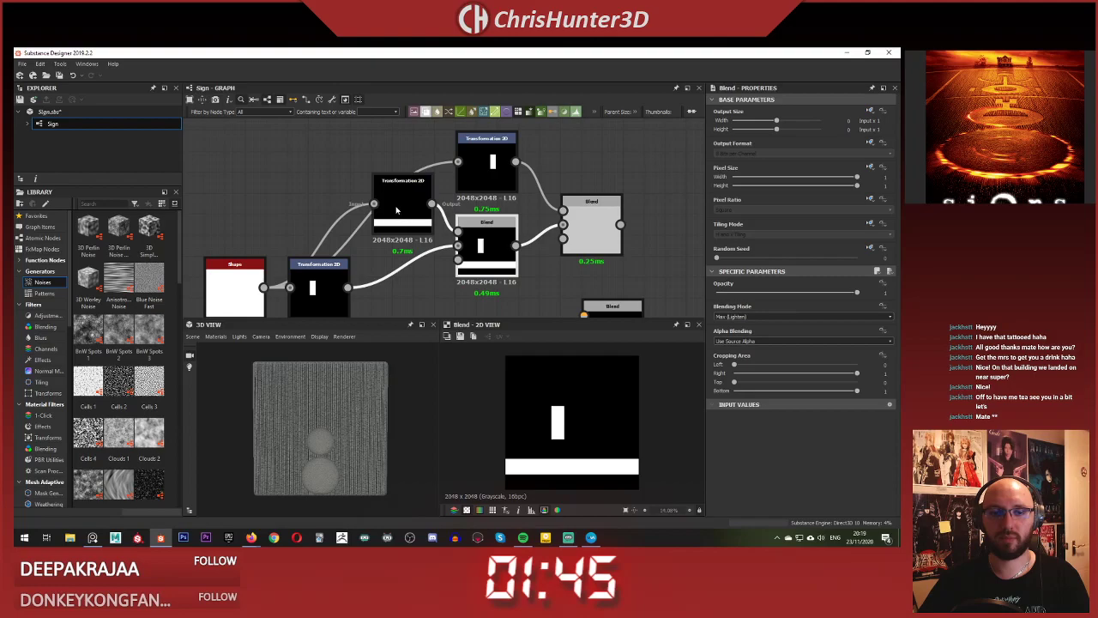
# - Delete the Transformation 2D node that produces the full-width horizontal bar
pyautogui.click(399, 210)
pyautogui.moveTo(558, 466); pyautogui.dragTo(555, 437)
pyautogui.press('Delete')
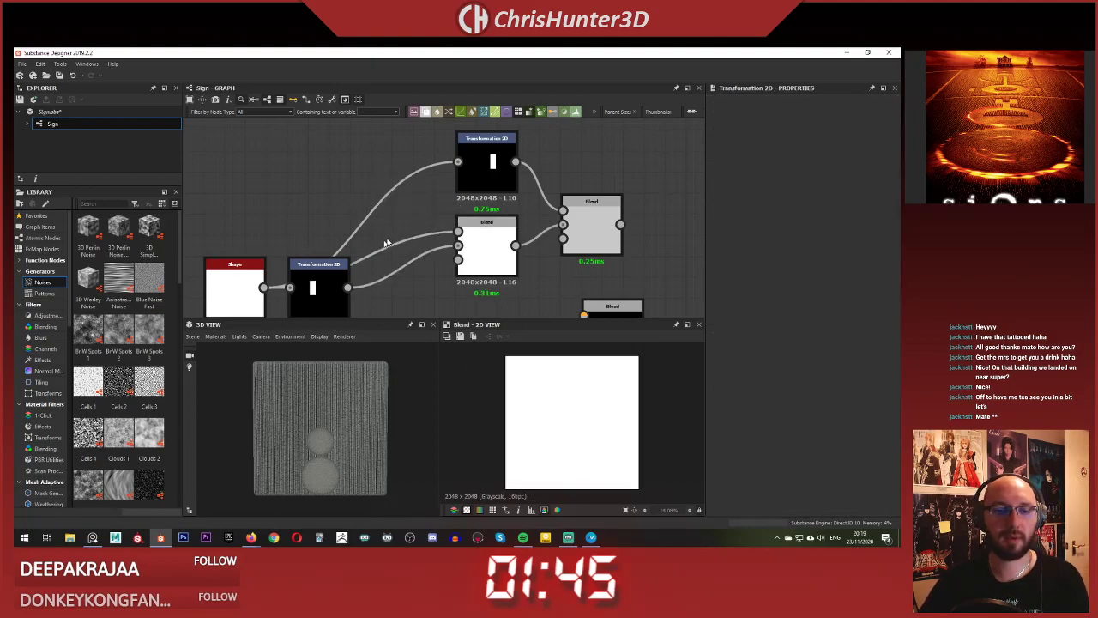
# - Duplicate the left upright's Transformation 2D node, rotate the copy's bar to horizontal and connect it to the lower Blend's foreground
pyautogui.click(339, 287)
pyautogui.hotkey('ctrl', 'd')
pyautogui.moveTo(441, 229); pyautogui.dragTo(387, 217)
pyautogui.keyDown('shift'); pyautogui.moveTo(536, 403); pyautogui.dragTo(533, 470); pyautogui.keyUp('shift')
pyautogui.moveTo(420, 203); pyautogui.dragTo(458, 232)
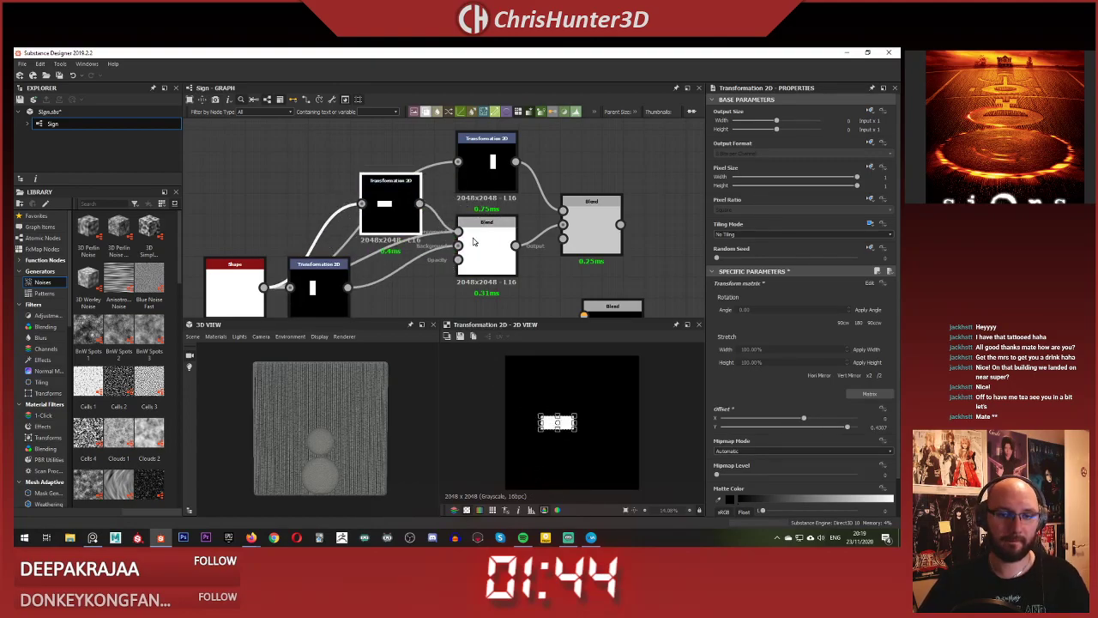
pyautogui.doubleClick(488, 244)
pyautogui.moveTo(388, 215); pyautogui.dragTo(400, 215)
pyautogui.click(399, 214)
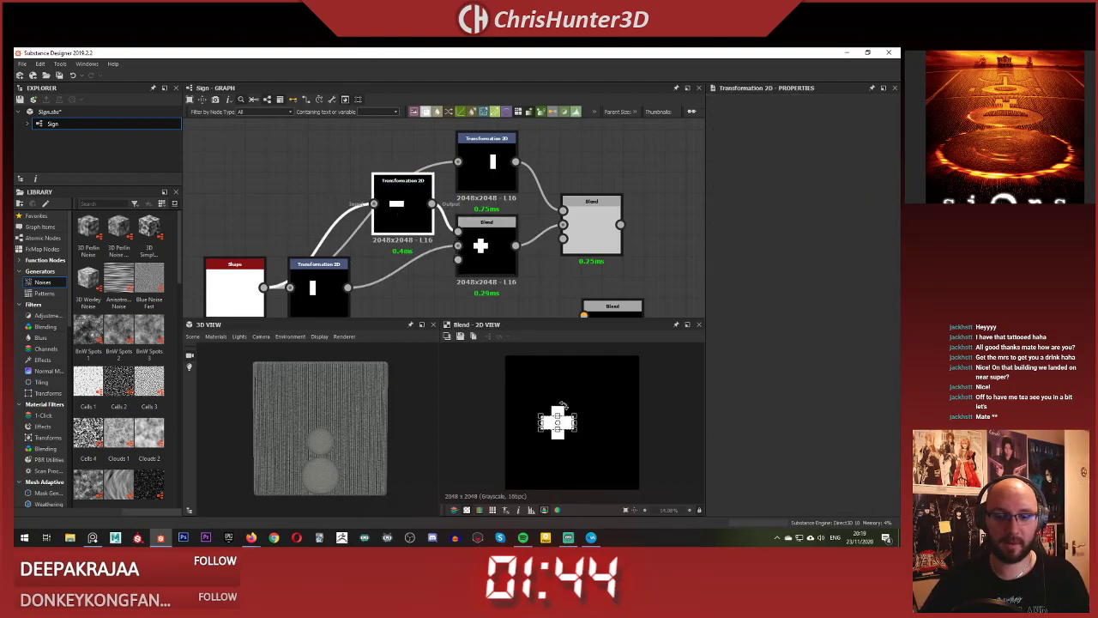
# - Shift the horizontal bar right with Y offset 0 and stretch it to the left upright's outer edge
pyautogui.moveTo(568, 428); pyautogui.dragTo(579, 429)
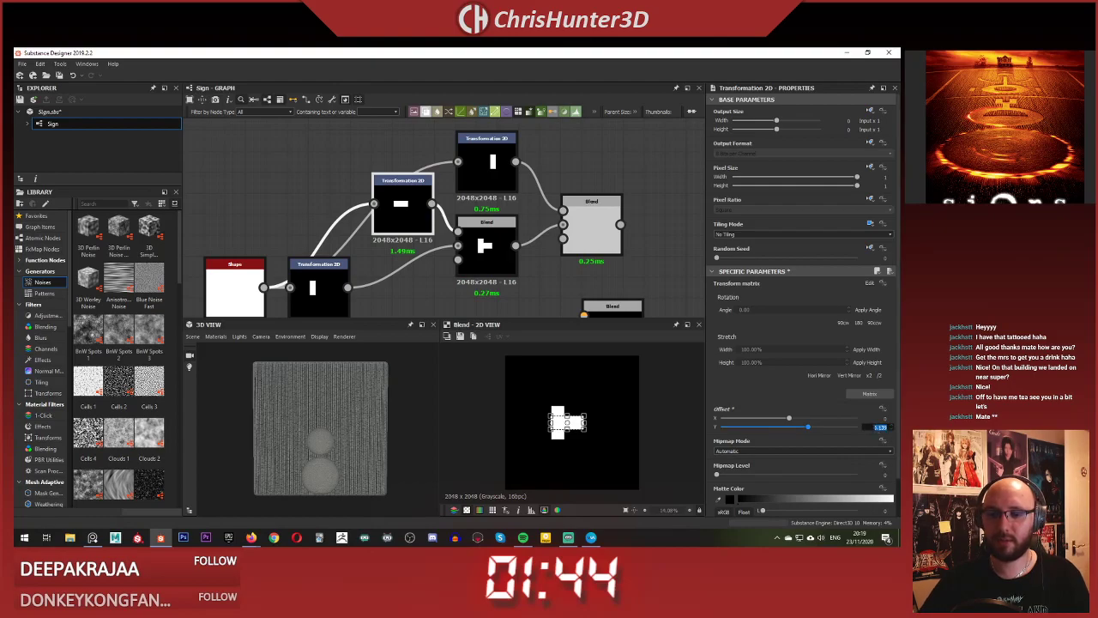
pyautogui.write('0')
pyautogui.press('Return')
pyautogui.scroll(4, 553, 427)
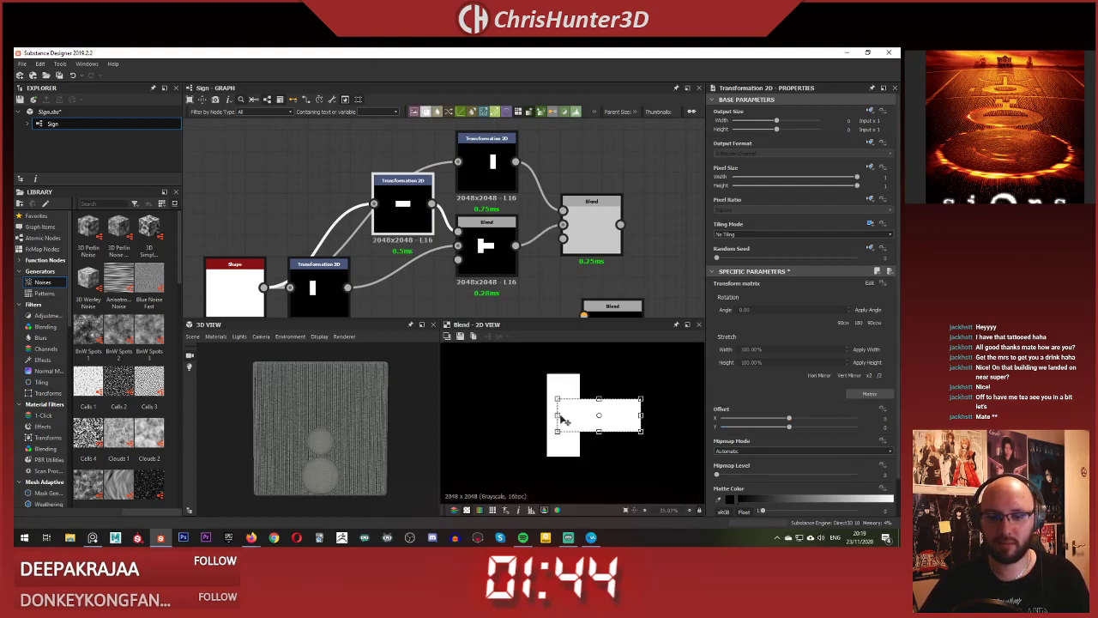
pyautogui.moveTo(560, 417); pyautogui.dragTo(545, 416)
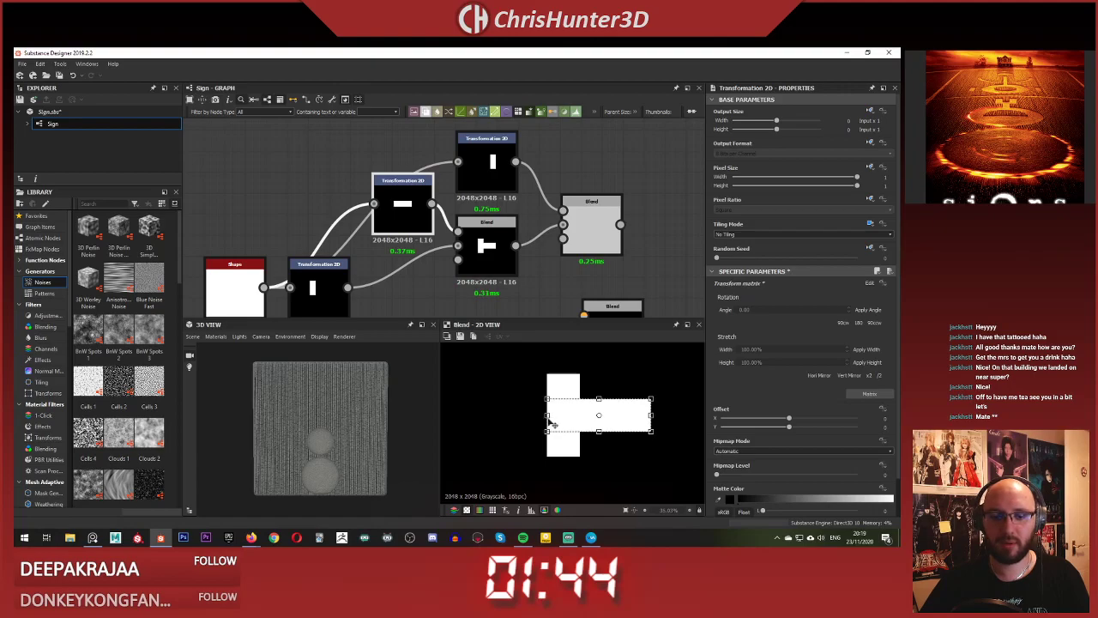
# - Preview the final Blend and lower the horizontal bar to the base of the two uprights, forming a U
pyautogui.click(614, 229)
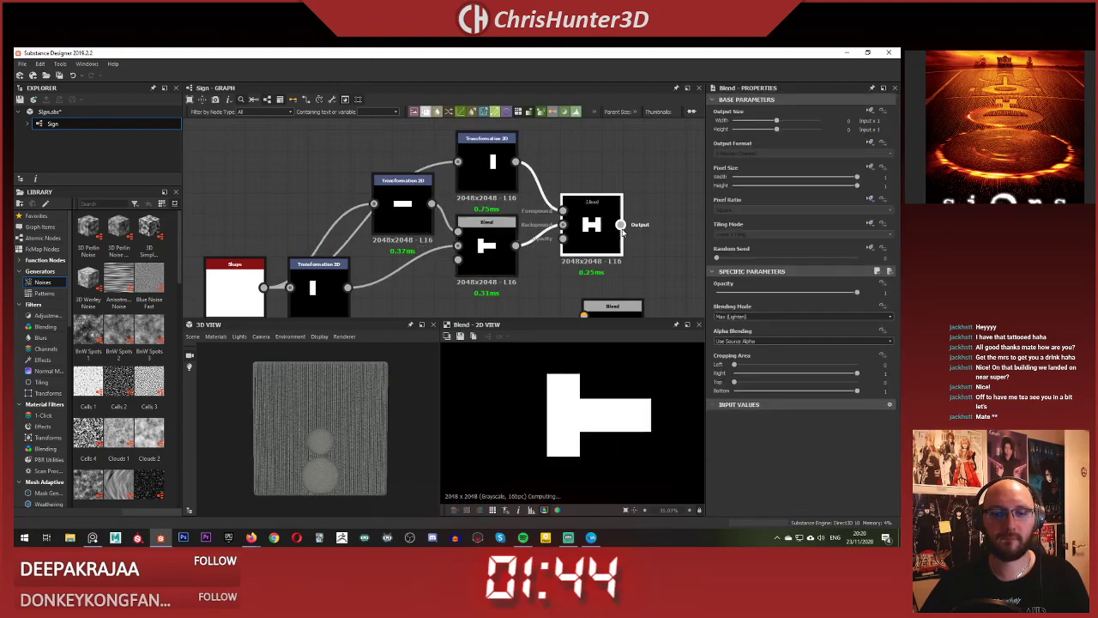
pyautogui.click(595, 410)
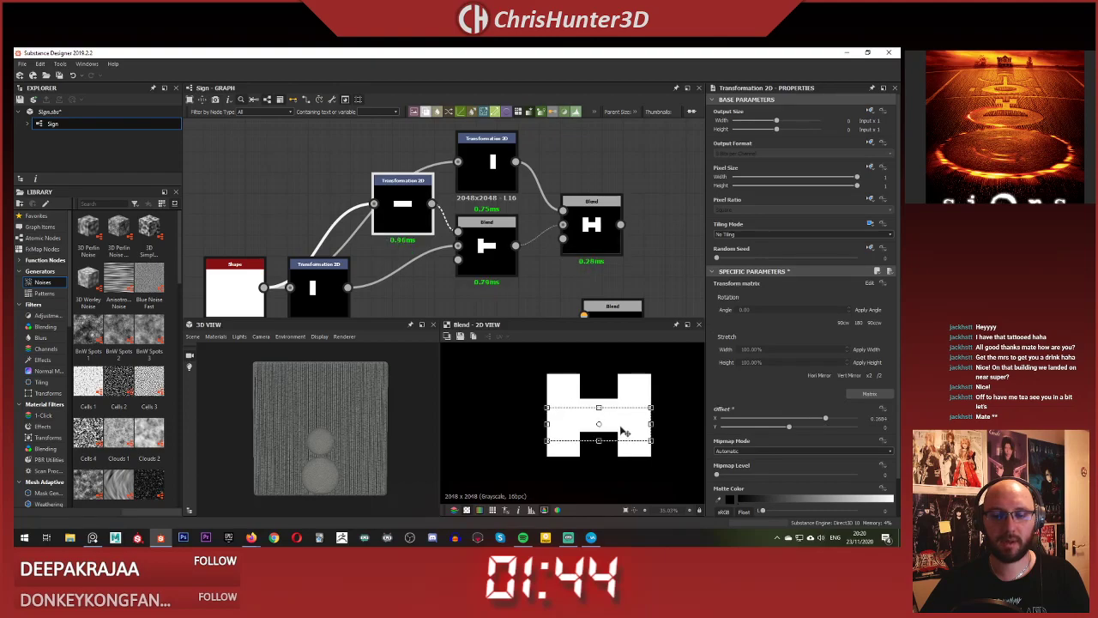
pyautogui.moveTo(626, 432); pyautogui.dragTo(623, 445)
pyautogui.click(457, 294)
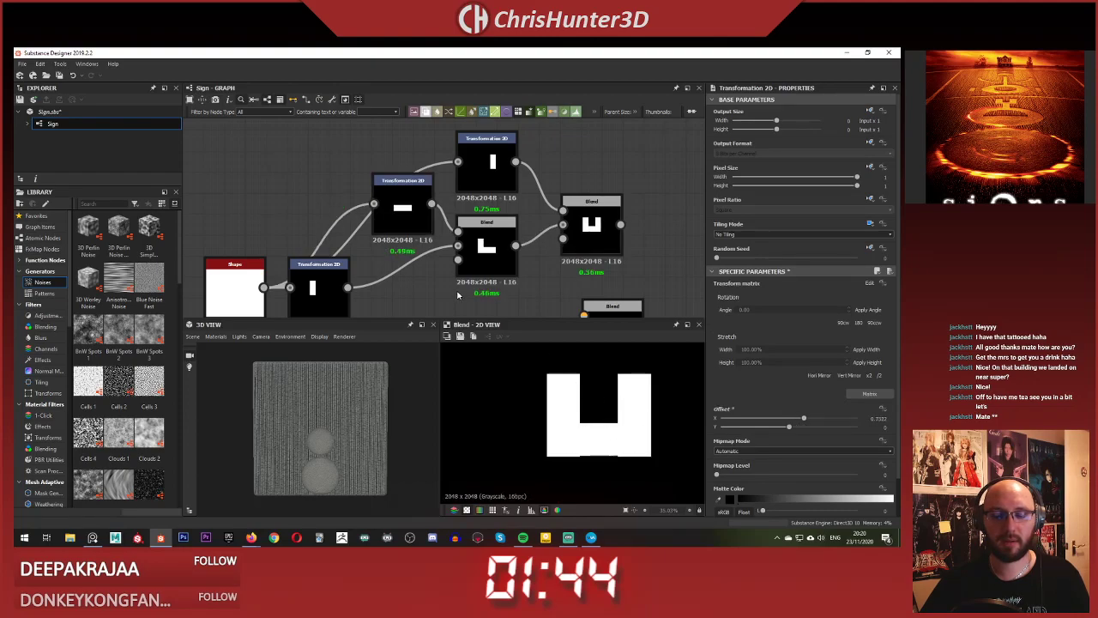
# - Fine-tune the horizontal bar's position so its lower edge lines up with the bottoms of the uprights
pyautogui.click(412, 203)
pyautogui.moveTo(639, 438); pyautogui.dragTo(632, 437)
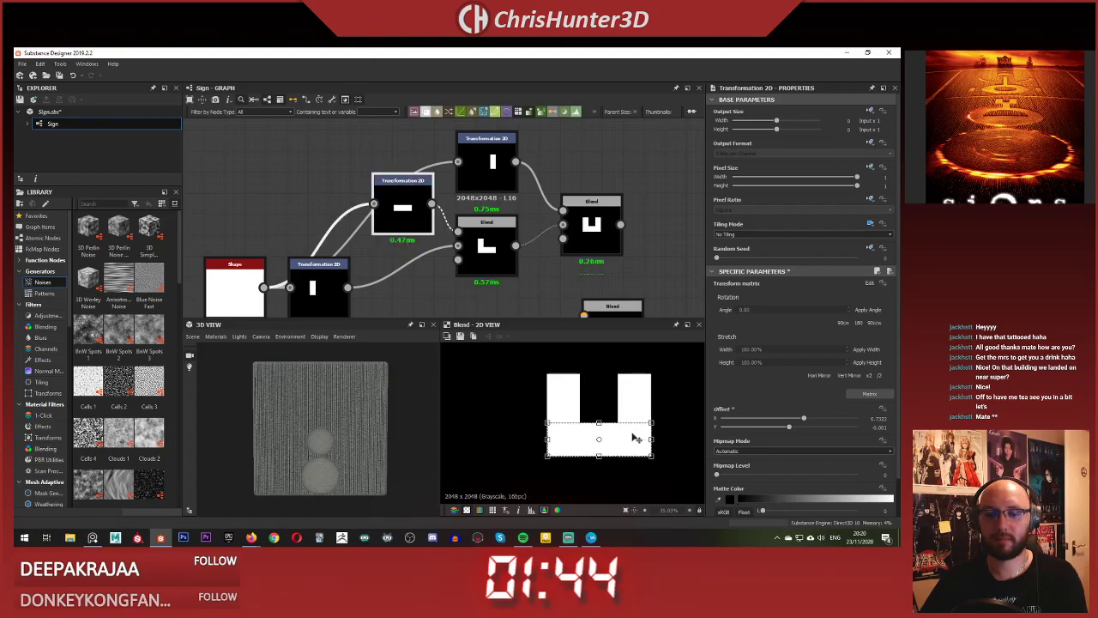
pyautogui.scroll(5, 593, 367)
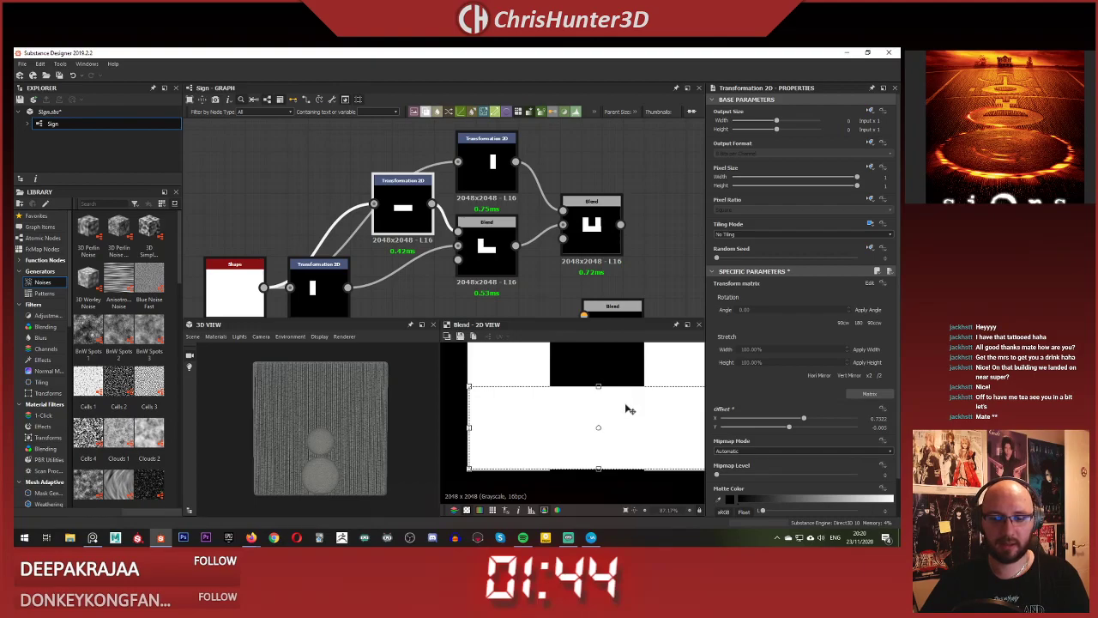
pyautogui.moveTo(629, 409); pyautogui.dragTo(629, 412)
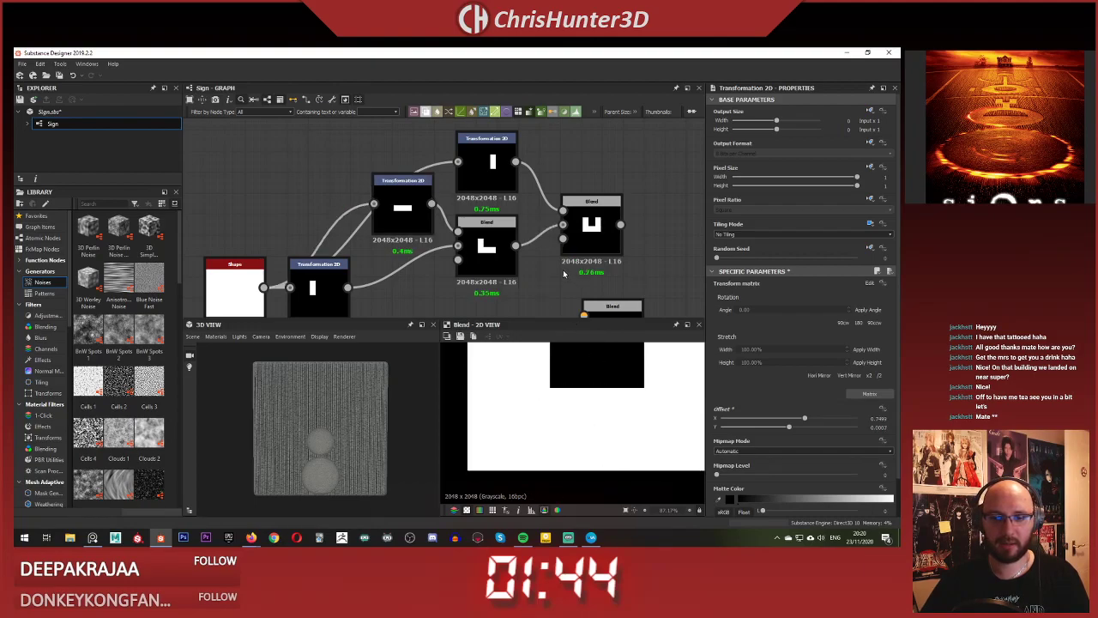
pyautogui.scroll(-5, 571, 401)
pyautogui.scroll(-3, 493, 232)
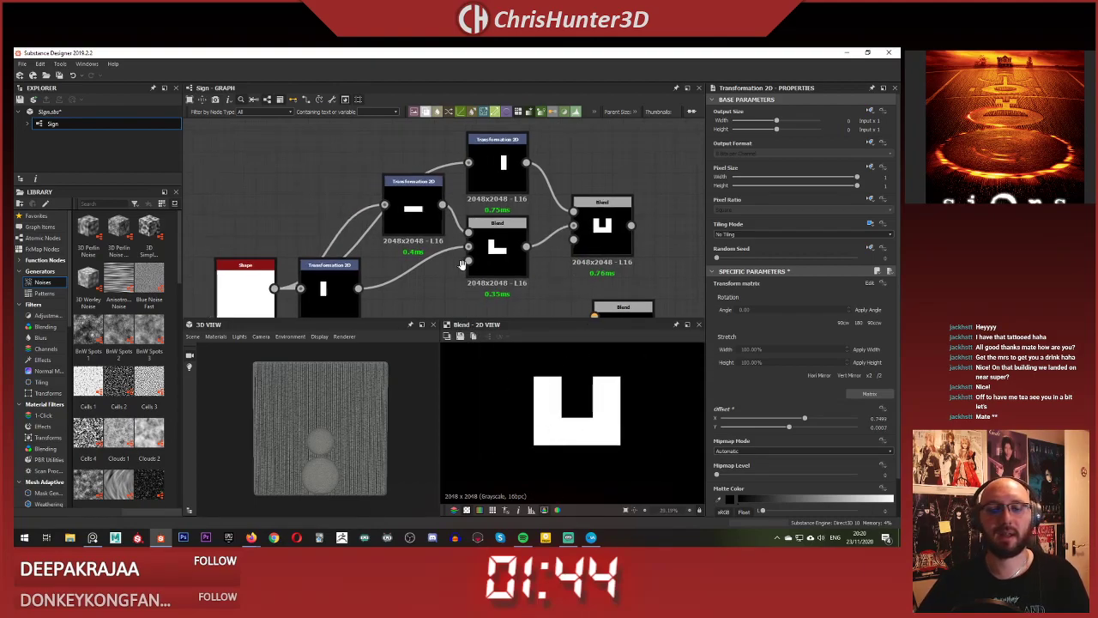
# - Reduce the source Shape node's Y size to 0.83
pyautogui.scroll(1, 478, 267)
pyautogui.scroll(1, 469, 269)
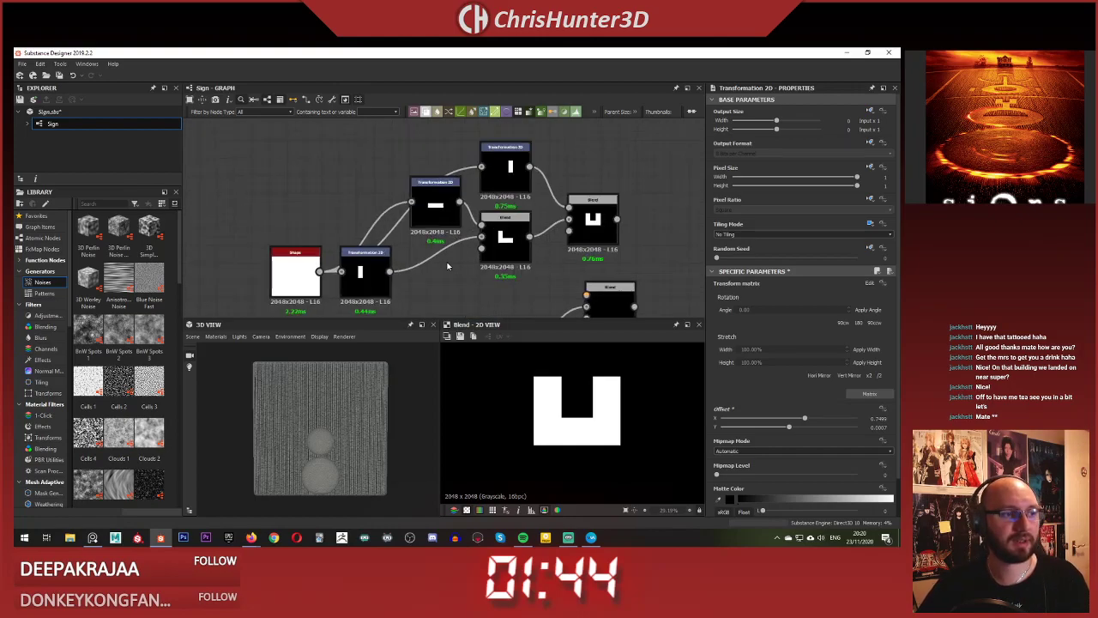
pyautogui.moveTo(447, 269); pyautogui.dragTo(455, 260, button='middle')
pyautogui.scroll(-1, 454, 259)
pyautogui.click(386, 260)
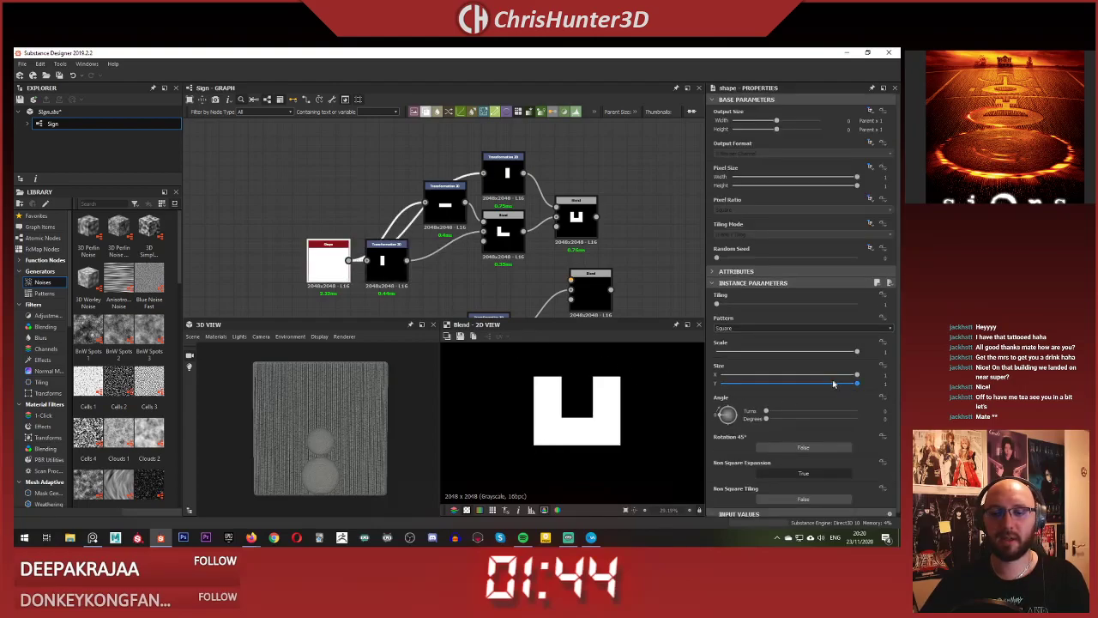
pyautogui.moveTo(857, 381); pyautogui.dragTo(839, 385)
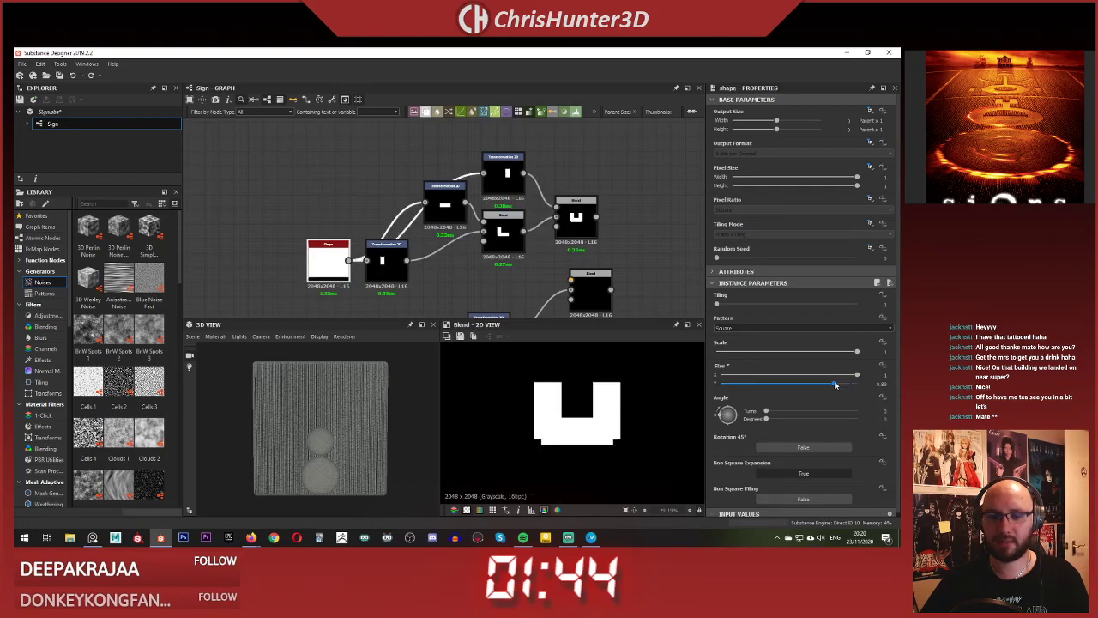
# - Widen the horizontal bar so its ends meet the outer edges of both uprights
pyautogui.click(444, 206)
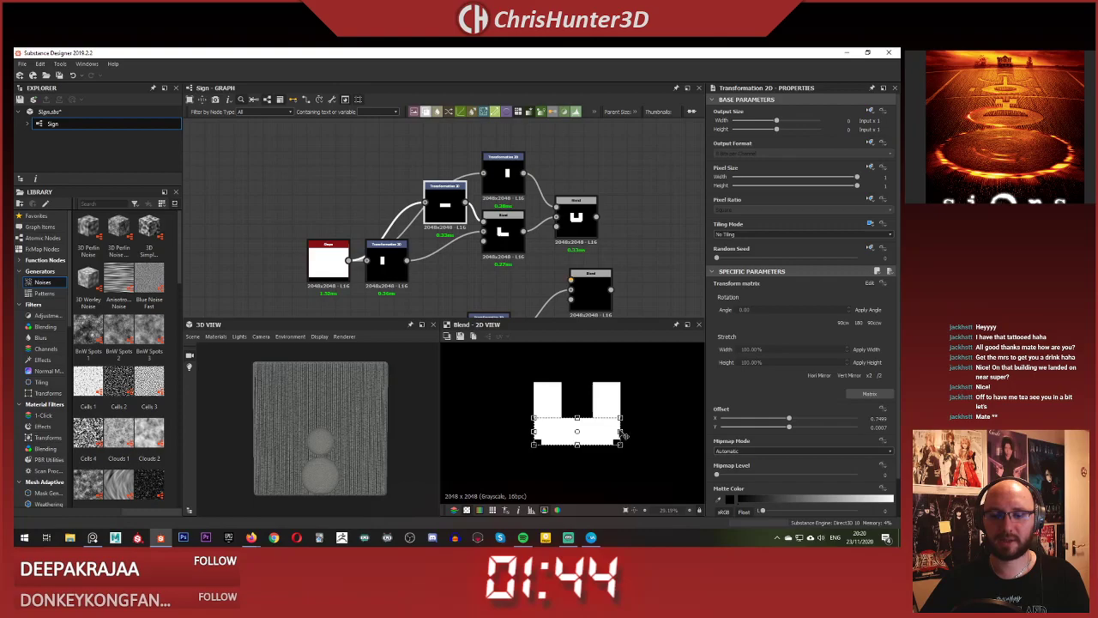
pyautogui.moveTo(625, 436); pyautogui.dragTo(629, 432)
pyautogui.scroll(5, 641, 446)
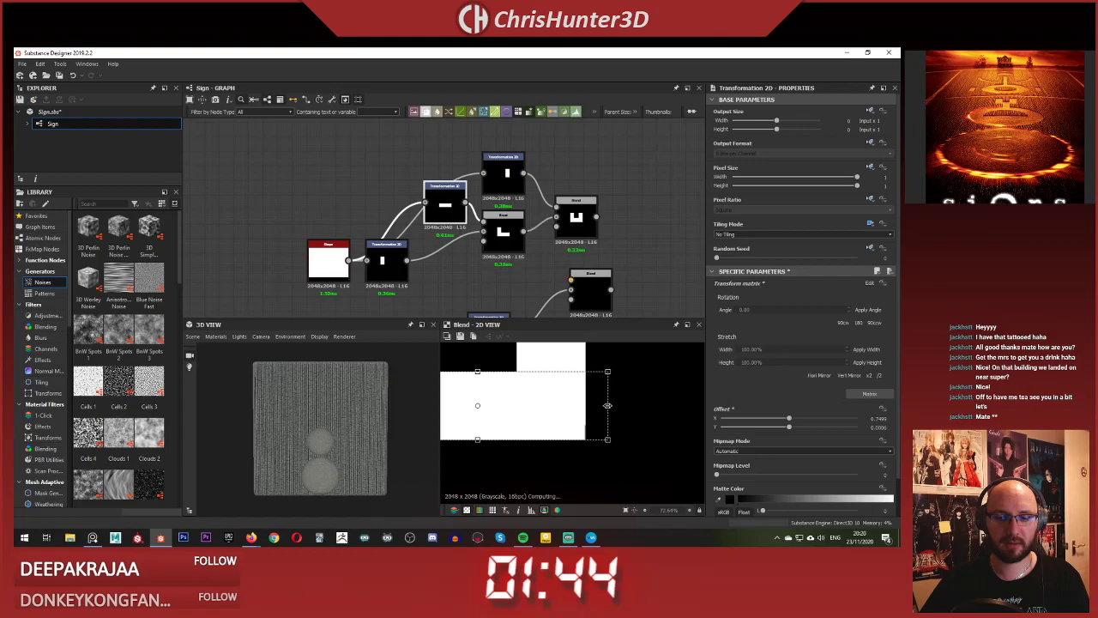
pyautogui.click(616, 257)
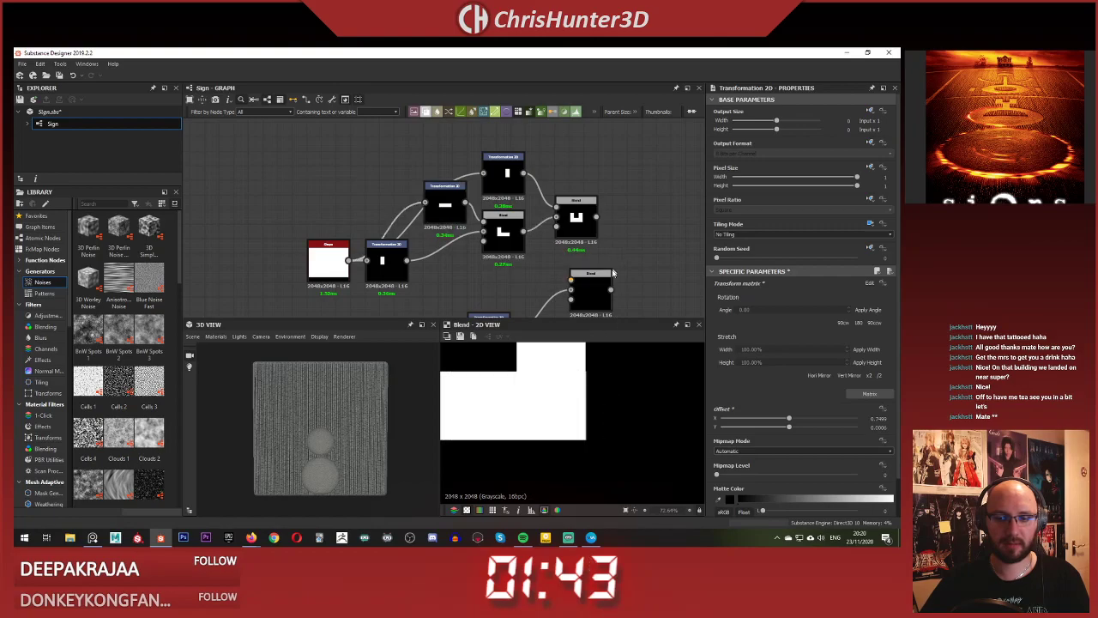
pyautogui.scroll(4, 577, 400)
pyautogui.scroll(-9, 578, 397)
pyautogui.scroll(-3, 549, 394)
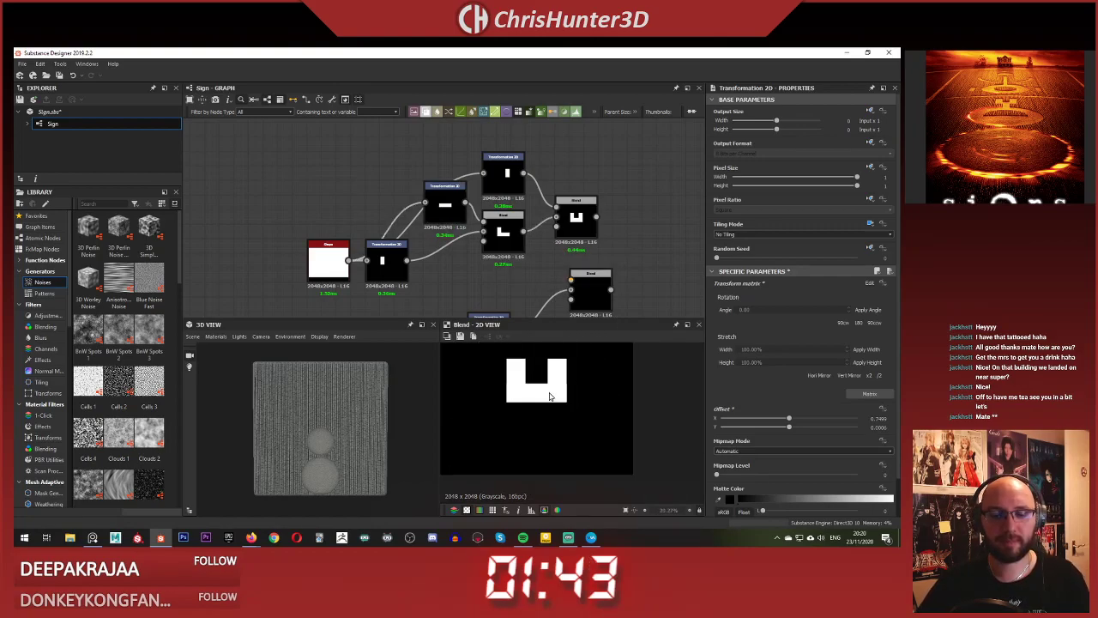
pyautogui.scroll(5, 550, 394)
pyautogui.scroll(-5, 550, 395)
pyautogui.scroll(-3, 494, 290)
# - Move the whole U-shape node group clear of the circle nodes below it
pyautogui.scroll(5, 494, 292)
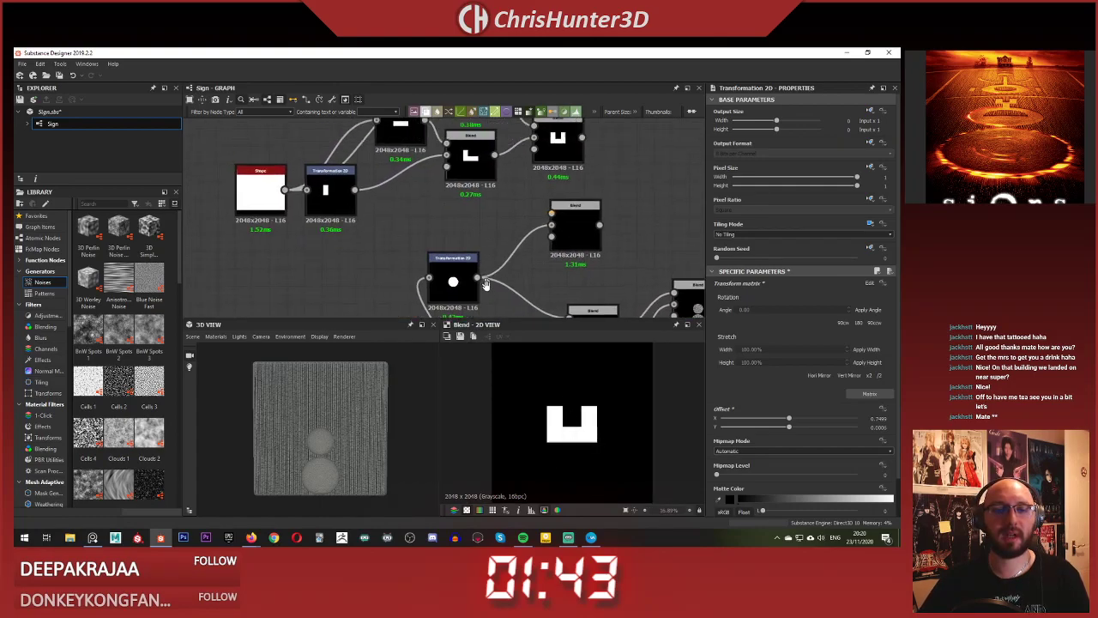
pyautogui.scroll(-2, 549, 257)
pyautogui.moveTo(579, 252); pyautogui.dragTo(457, 190)
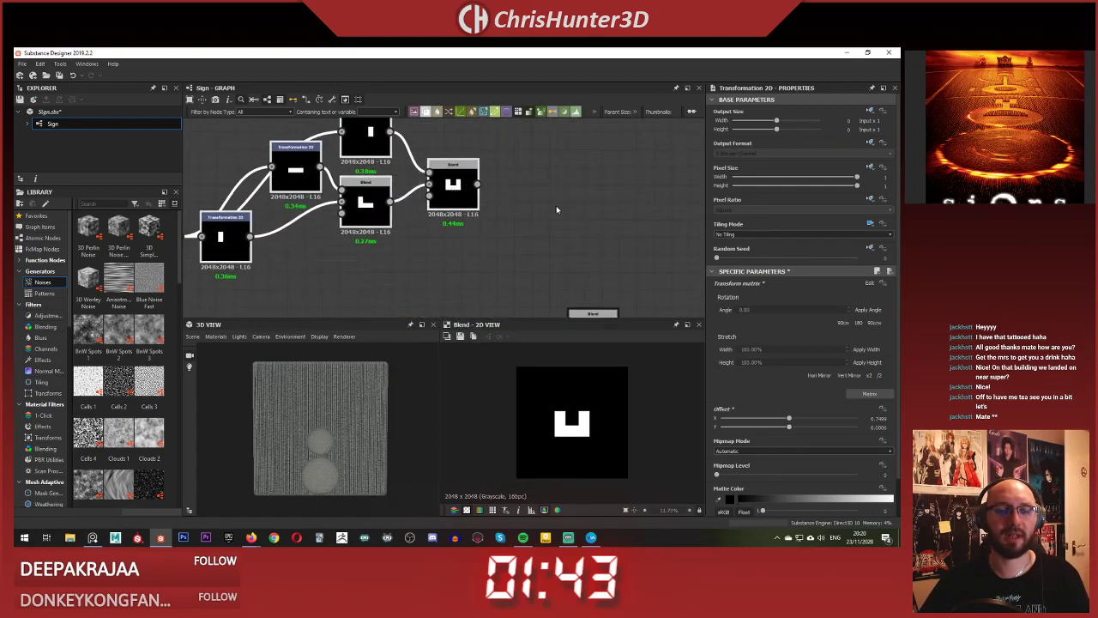
# - Add a Blend node with the U-shape as its background, set it to Max (Lighten) and place it beside the group
pyautogui.click(556, 206)
pyautogui.press('space')
pyautogui.write('blend')
pyautogui.press('Return')
pyautogui.hotkey('ctrl', 'v')
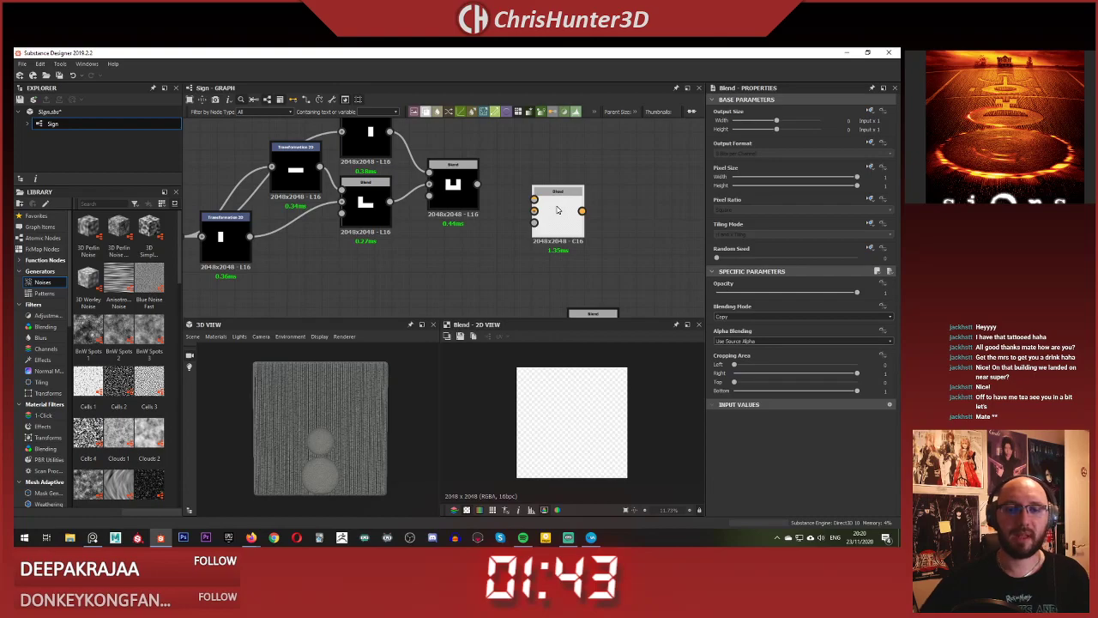
pyautogui.moveTo(523, 209); pyautogui.dragTo(533, 199)
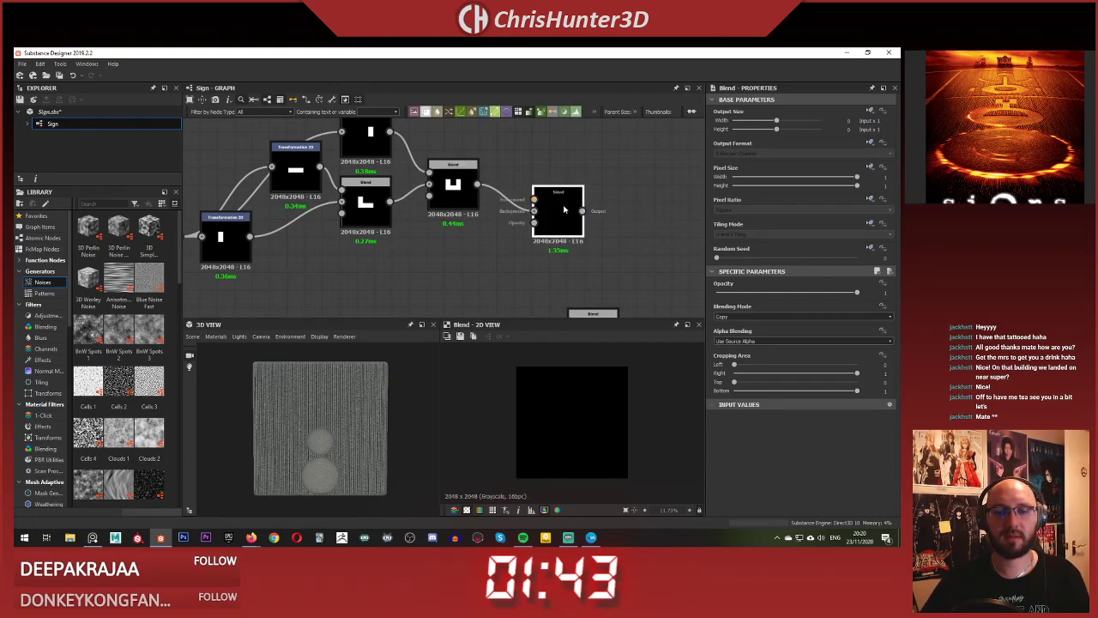
pyautogui.click(777, 316)
pyautogui.click(770, 353)
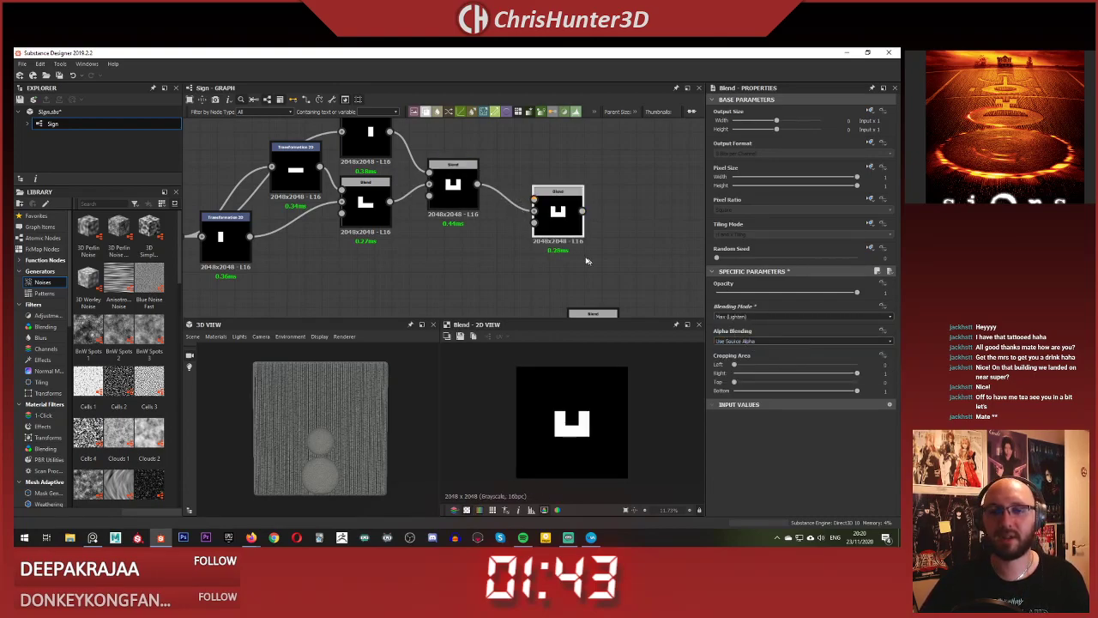
pyautogui.moveTo(558, 215); pyautogui.dragTo(562, 281, button='middle')
pyautogui.moveTo(563, 280); pyautogui.dragTo(544, 227)
pyautogui.moveTo(537, 227); pyautogui.dragTo(556, 234, button='middle')
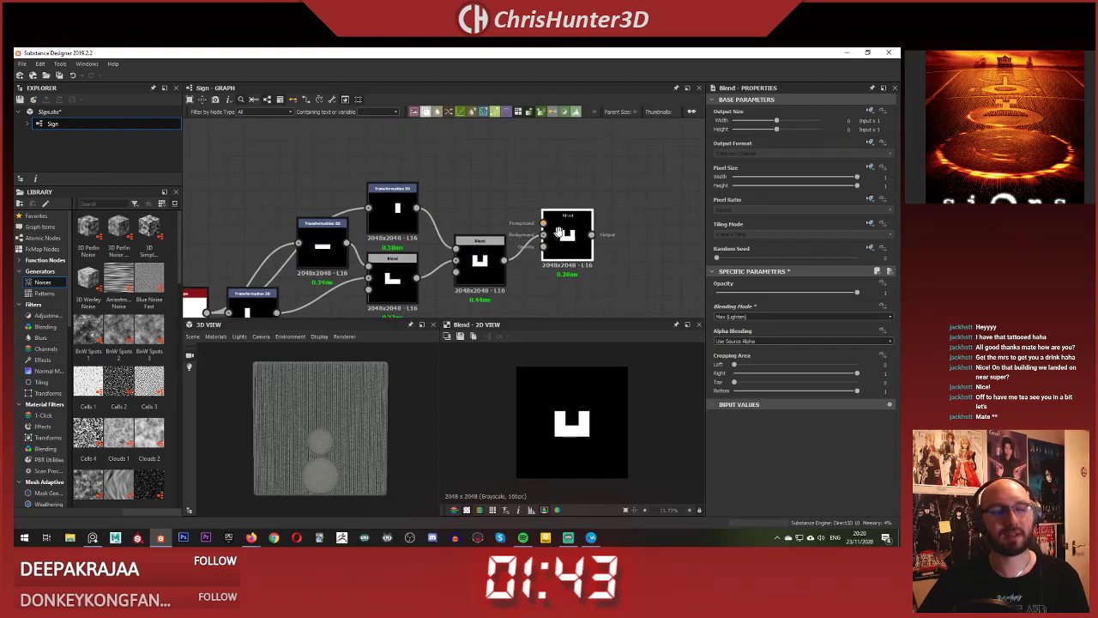
# - Examine the flattened circles and the surrounding crop texture in the 3D view
pyautogui.scroll(-5, 506, 268)
pyautogui.moveTo(505, 267); pyautogui.dragTo(472, 124, button='middle')
pyautogui.scroll(1, 330, 435)
pyautogui.scroll(6, 321, 435)
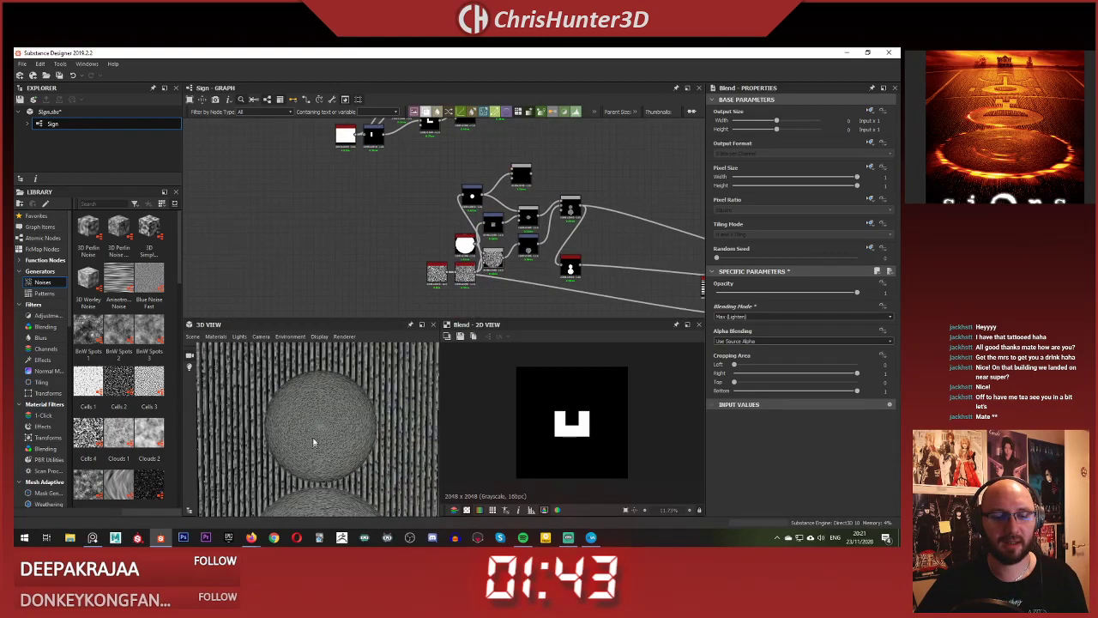
pyautogui.moveTo(295, 413); pyautogui.dragTo(302, 369)
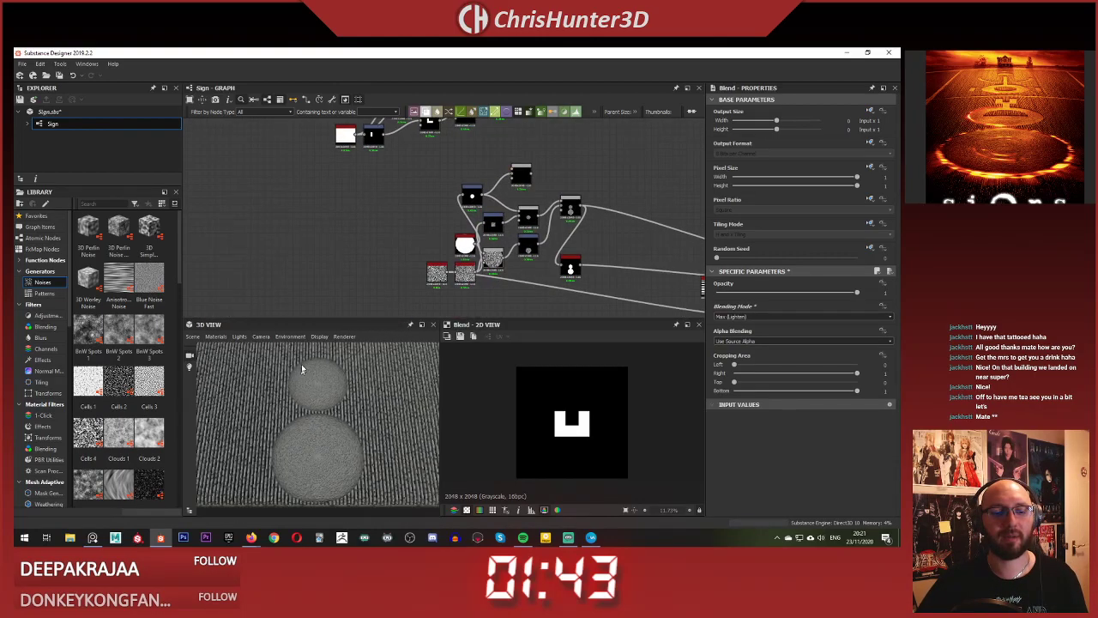
pyautogui.moveTo(328, 485); pyautogui.dragTo(331, 467, button='middle')
pyautogui.scroll(-3, 288, 397)
pyautogui.keyDown('alt'); pyautogui.moveTo(288, 397); pyautogui.dragTo(294, 423); pyautogui.keyUp('alt')
pyautogui.scroll(-3, 289, 437)
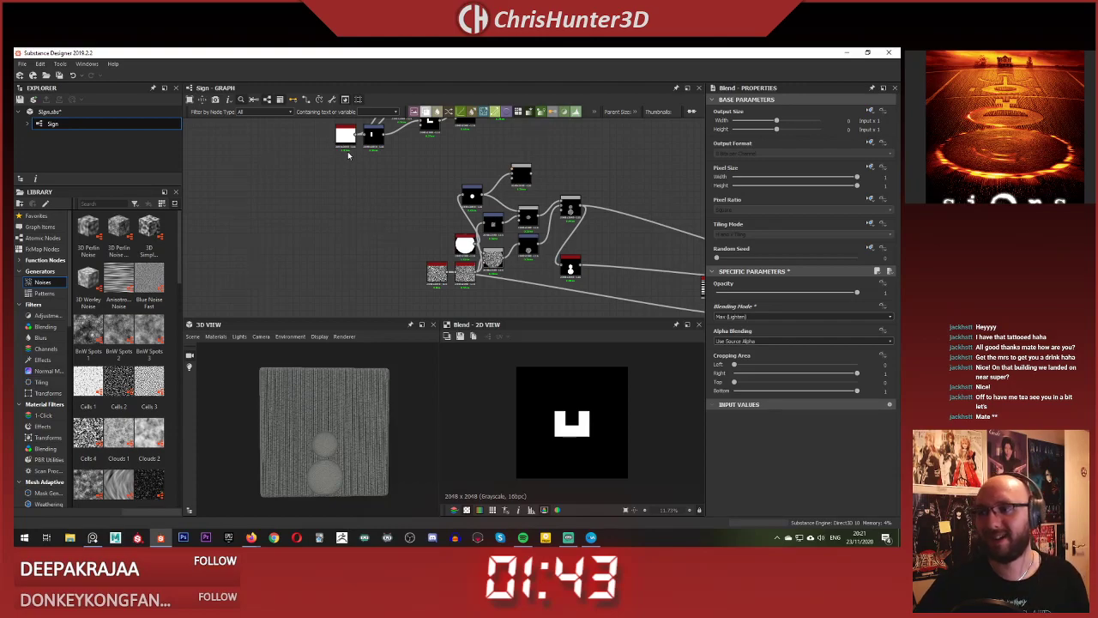
pyautogui.moveTo(485, 173); pyautogui.dragTo(562, 291, button='middle')
pyautogui.scroll(2, 471, 211)
pyautogui.scroll(4, 499, 163)
pyautogui.moveTo(386, 118); pyautogui.dragTo(434, 119, button='middle')
pyautogui.click(439, 118)
pyautogui.moveTo(450, 171)
pyautogui.mouseDown(button='middle')
pyautogui.moveTo(490, 152)
pyautogui.moveTo(481, 185)
pyautogui.moveTo(466, 176)
pyautogui.mouseUp(button='middle')
pyautogui.scroll(-1, 468, 163)
pyautogui.press('space')
pyautogui.write('tr')
pyautogui.click(519, 211)
pyautogui.moveTo(502, 195); pyautogui.dragTo(485, 179)
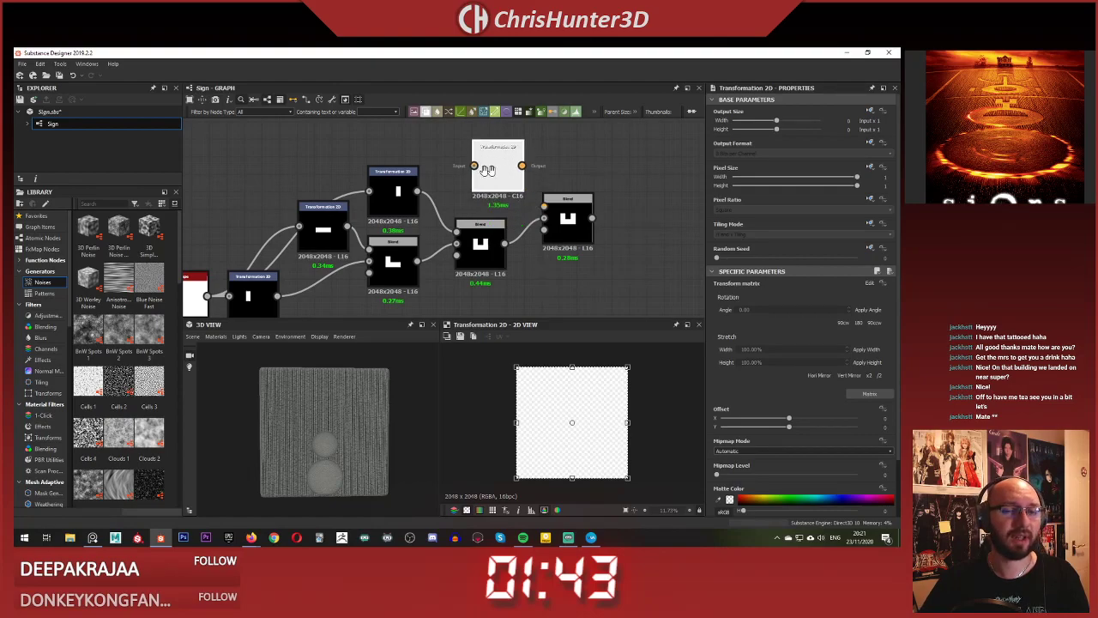
pyautogui.moveTo(486, 169); pyautogui.dragTo(542, 160, button='middle')
pyautogui.click(313, 170)
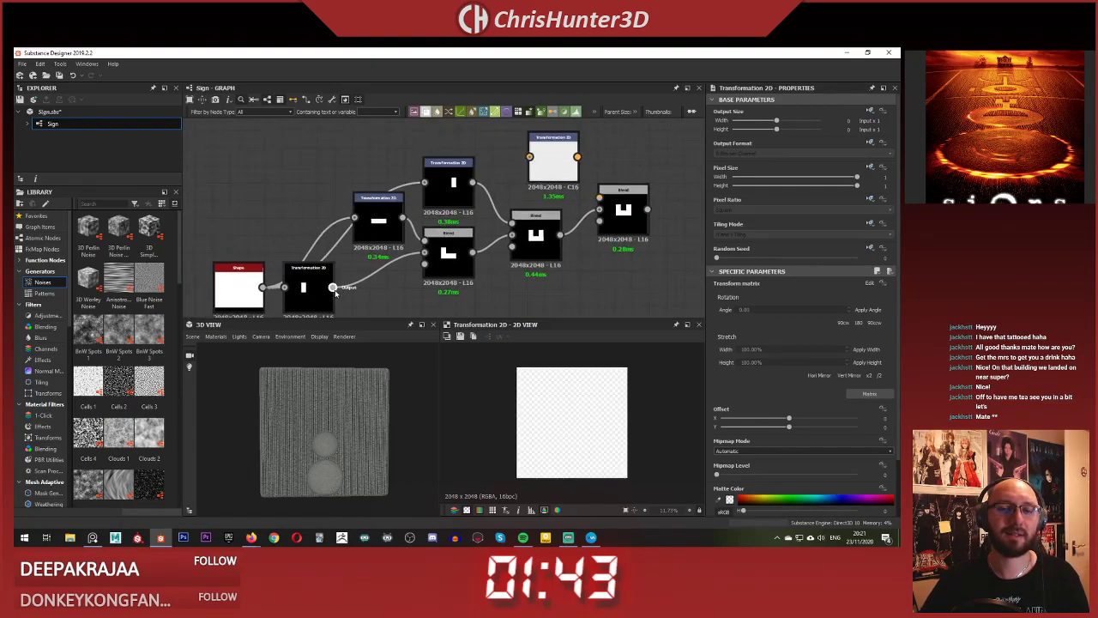
pyautogui.moveTo(333, 288); pyautogui.dragTo(529, 157)
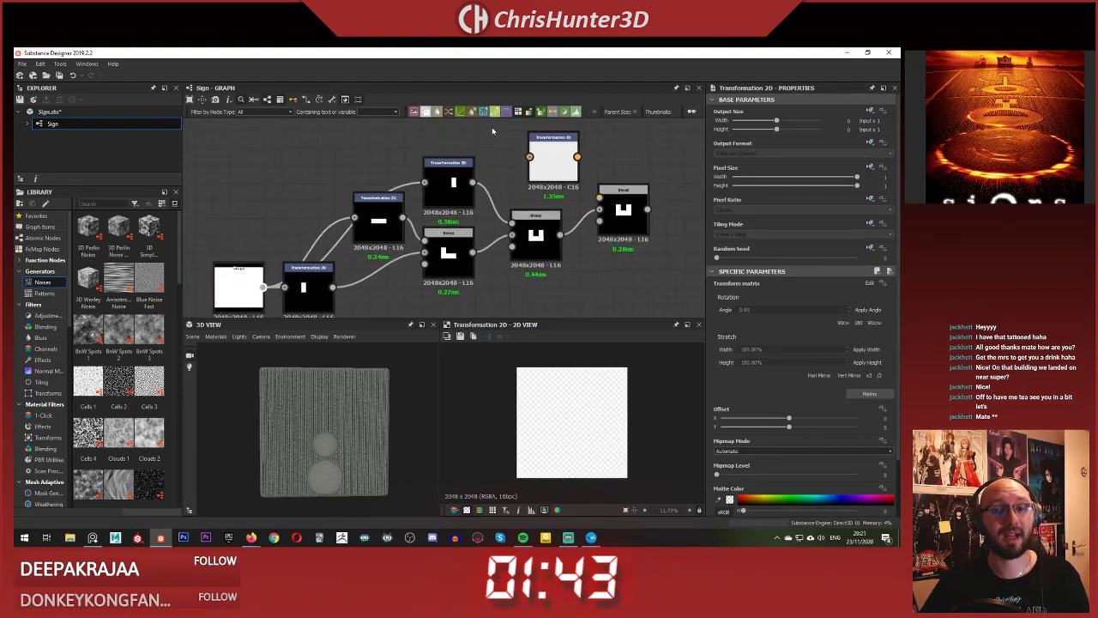
pyautogui.click(552, 158)
pyautogui.press('Delete')
# - Duplicate the left upright's Transformation 2D node, connect the copy to the new Blend's foreground and preview that Blend
pyautogui.doubleClick(308, 285)
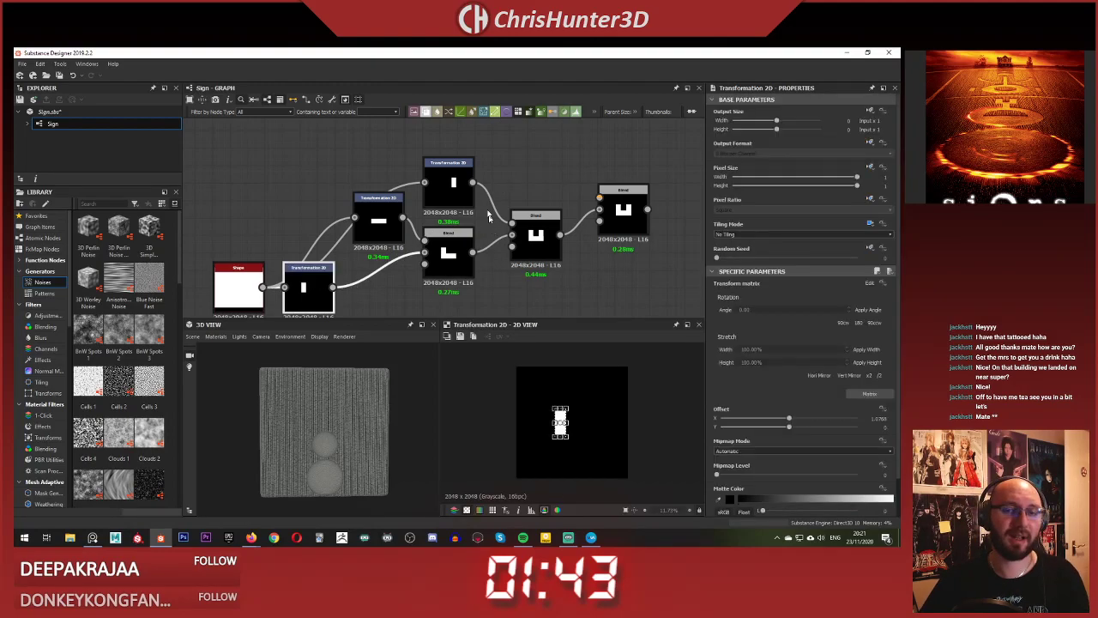
pyautogui.hotkey('ctrl', 'y')
pyautogui.hotkey('ctrl', 'y')
pyautogui.hotkey('ctrl', 'y')
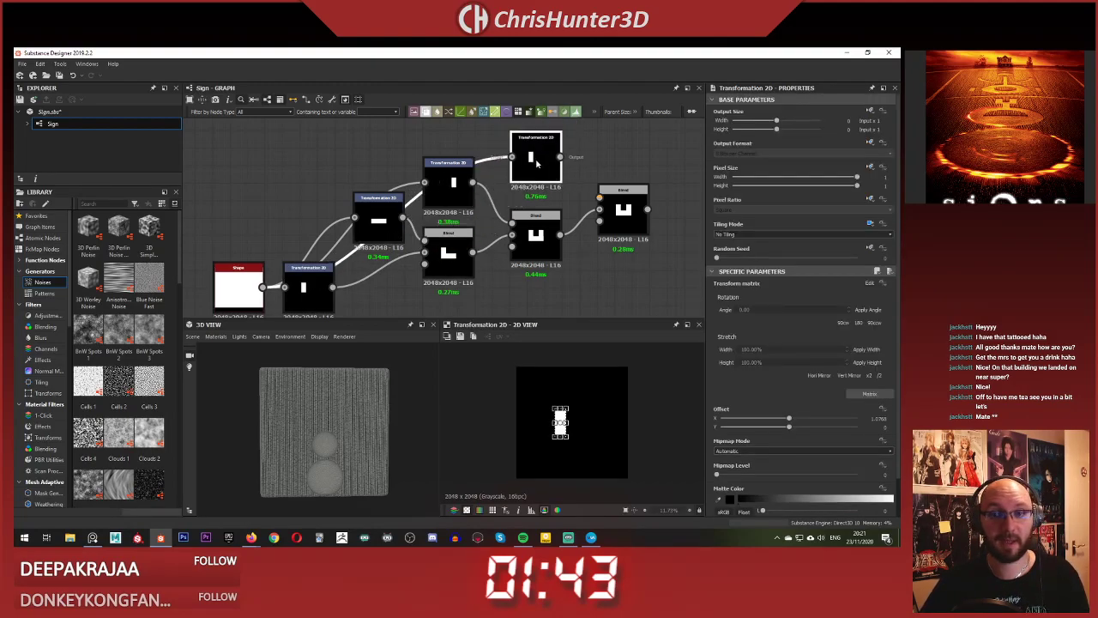
pyautogui.moveTo(611, 193); pyautogui.dragTo(600, 197)
pyautogui.doubleClick(622, 210)
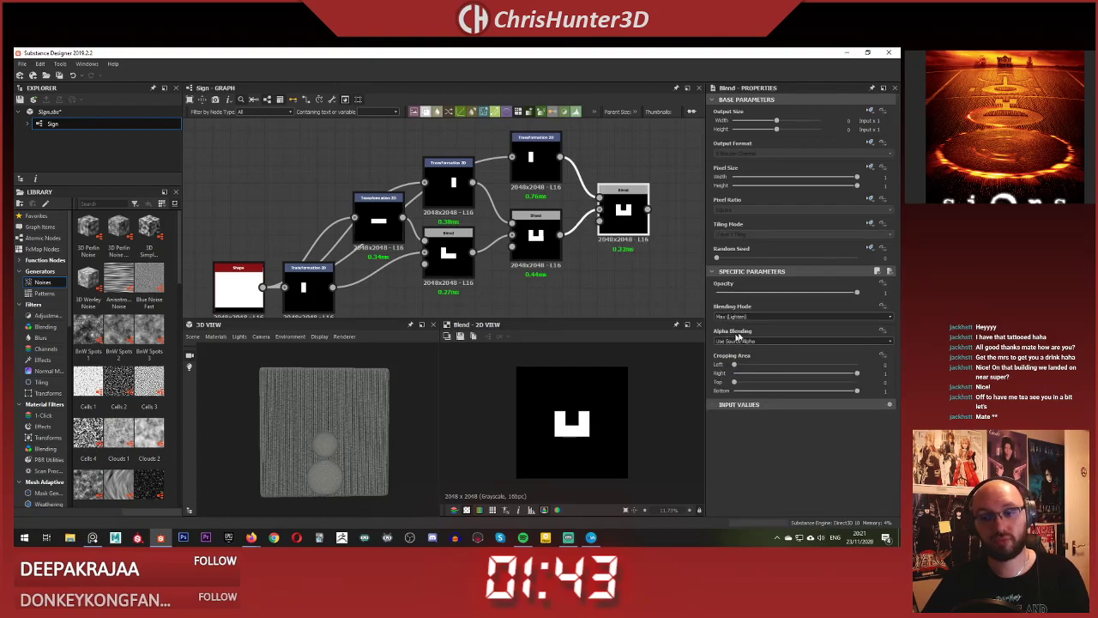
# - Set the copied upright's X offset to 0 and move it down to form a central stem beneath the U-shape
pyautogui.click(549, 167)
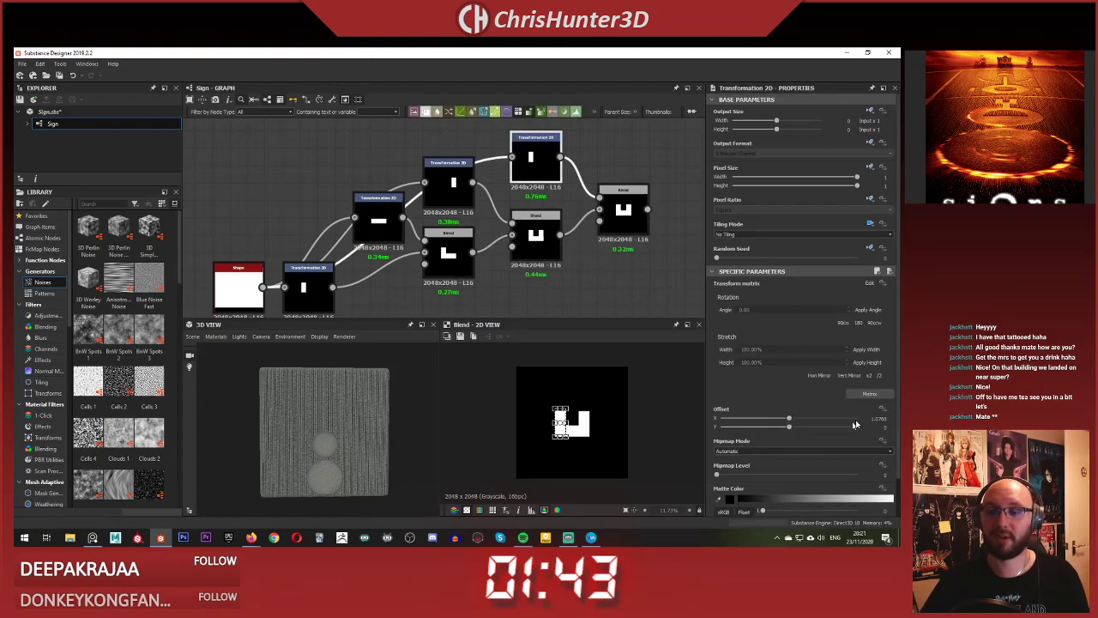
pyautogui.write('0')
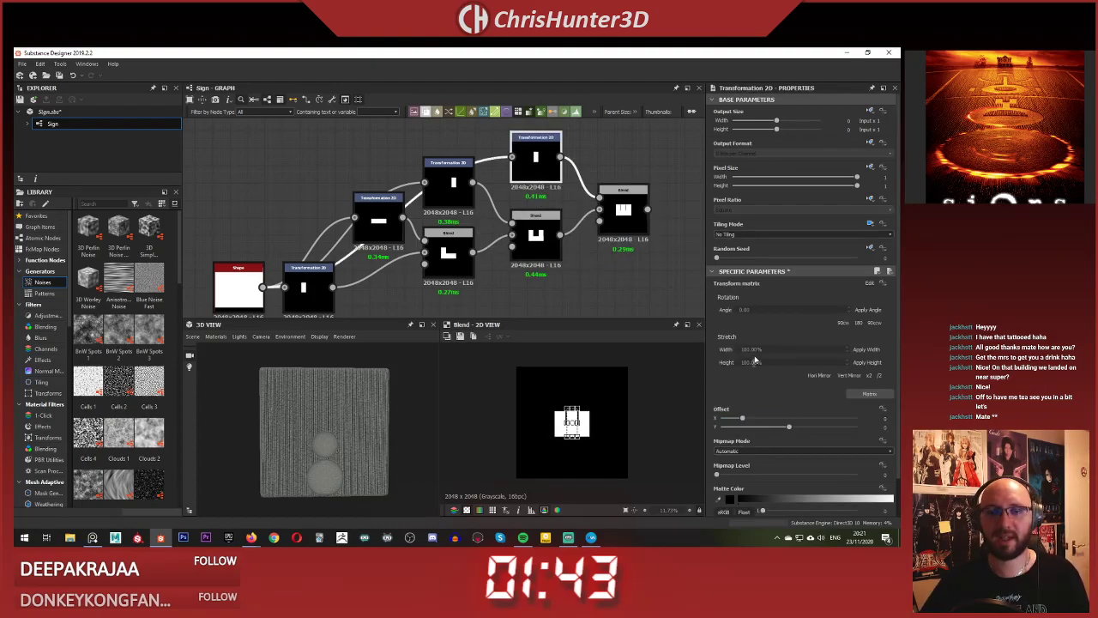
pyautogui.click(626, 212)
pyautogui.click(544, 171)
pyautogui.scroll(2, 589, 434)
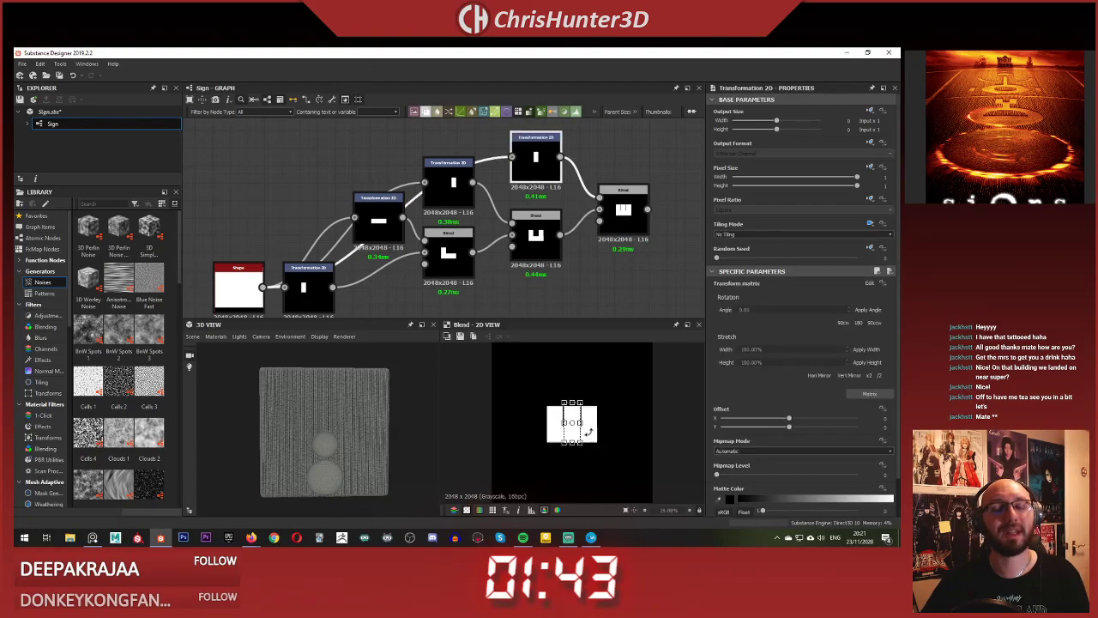
pyautogui.scroll(2, 589, 434)
pyautogui.moveTo(563, 407); pyautogui.dragTo(564, 443)
pyautogui.scroll(-4, 549, 453)
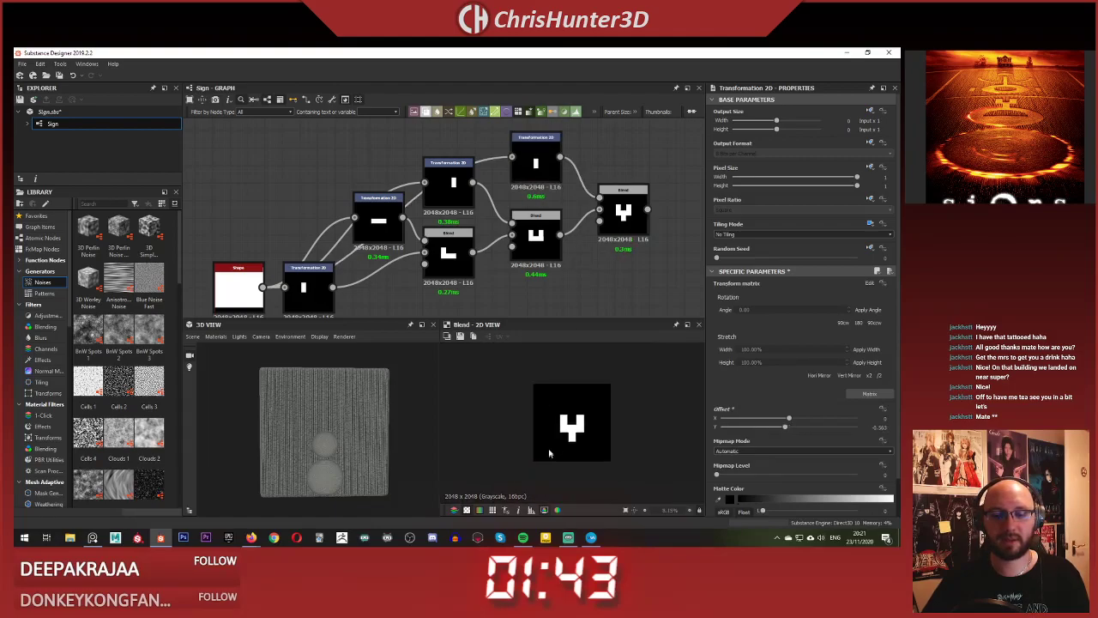
# - Add a Transformation 2D node fed by the fork symbol's final Blend and place it above the circle's Transformation 2D node
pyautogui.scroll(-4, 569, 277)
pyautogui.moveTo(570, 300); pyautogui.dragTo(532, 224, button='middle')
pyautogui.scroll(5, 557, 249)
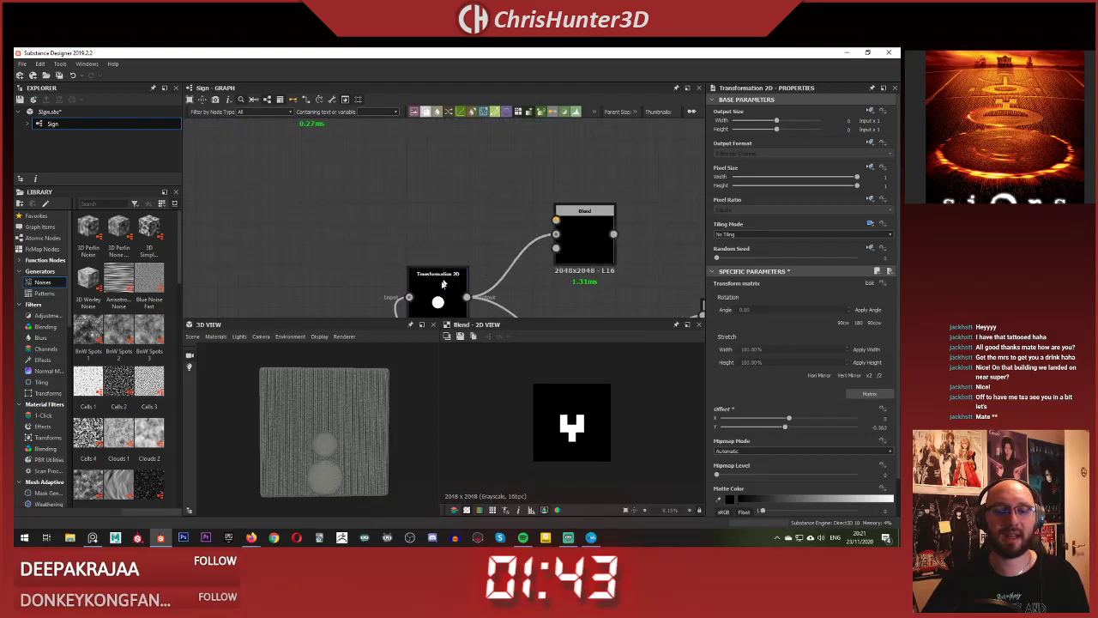
pyautogui.scroll(-1, 507, 226)
pyautogui.moveTo(465, 270); pyautogui.dragTo(518, 271, button='middle')
pyautogui.scroll(1, 507, 227)
pyautogui.scroll(-4, 518, 271)
pyautogui.moveTo(539, 180)
pyautogui.mouseDown(button='middle')
pyautogui.moveTo(535, 250)
pyautogui.moveTo(538, 181)
pyautogui.mouseUp(button='middle')
pyautogui.scroll(3, 535, 249)
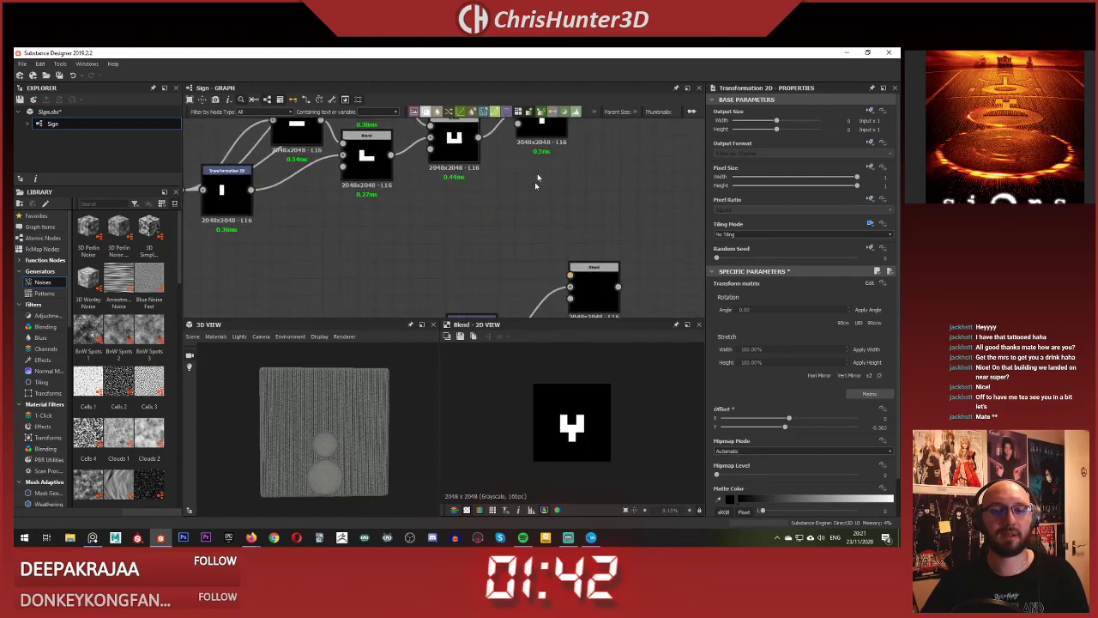
pyautogui.press('space')
pyautogui.write('tra')
pyautogui.click(570, 207)
pyautogui.scroll(-1, 572, 134)
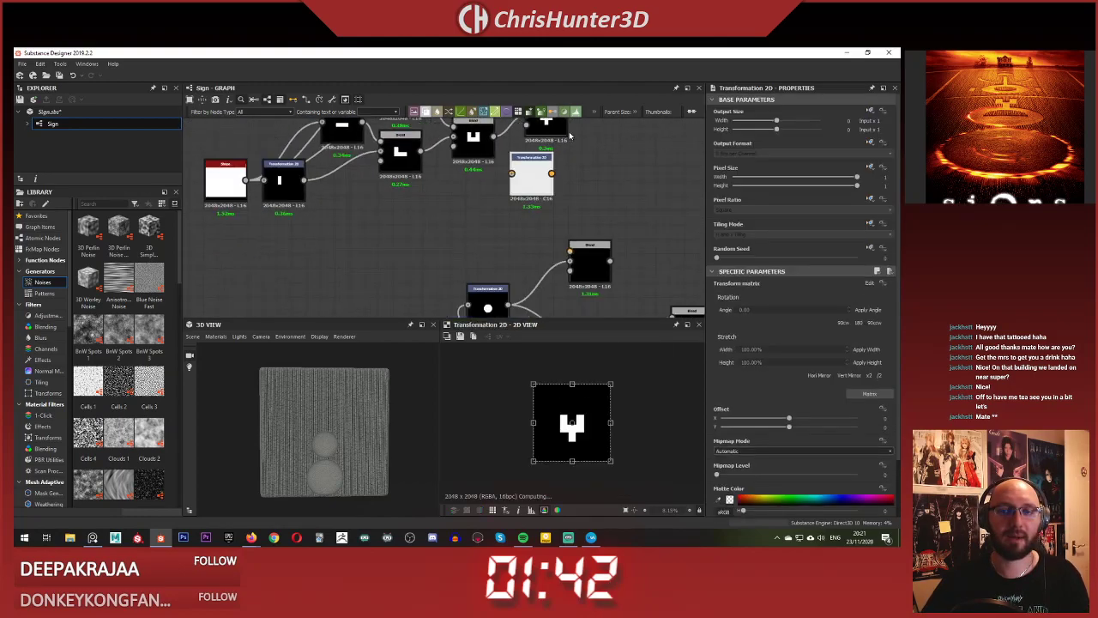
pyautogui.moveTo(570, 125); pyautogui.dragTo(571, 158, button='middle')
pyautogui.moveTo(508, 211); pyautogui.dragTo(513, 208)
pyautogui.moveTo(534, 212); pyautogui.dragTo(490, 284)
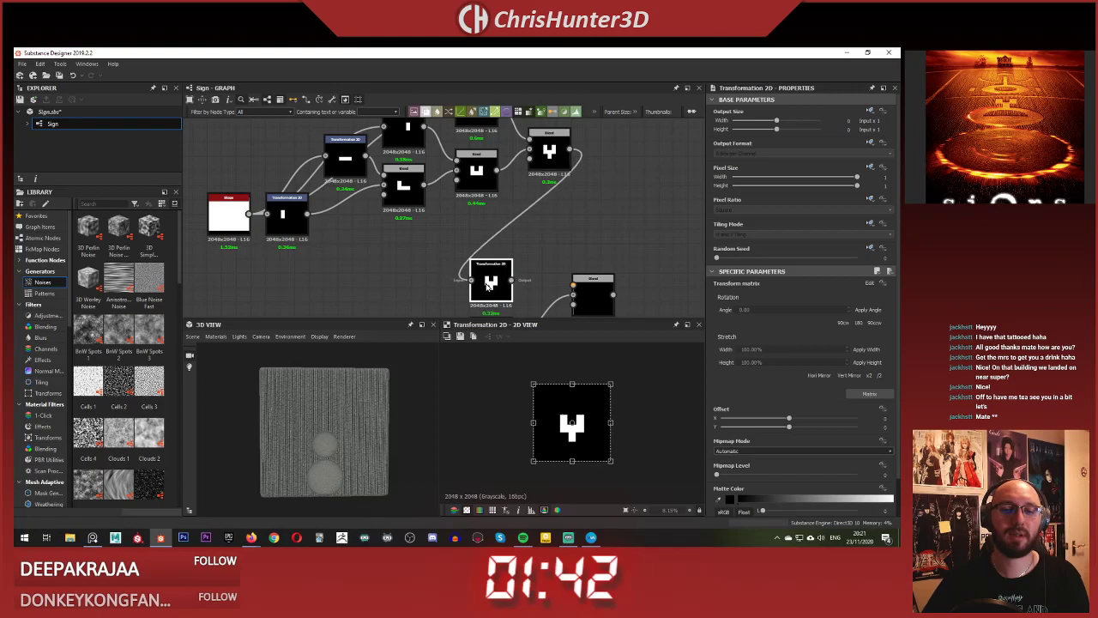
# - Connect the fork symbol's Transformation 2D to the foreground of the circle's Blend, preview that Blend and set it to Max (Lighten)
pyautogui.moveTo(490, 284); pyautogui.dragTo(511, 203, button='middle')
pyautogui.doubleClick(615, 204)
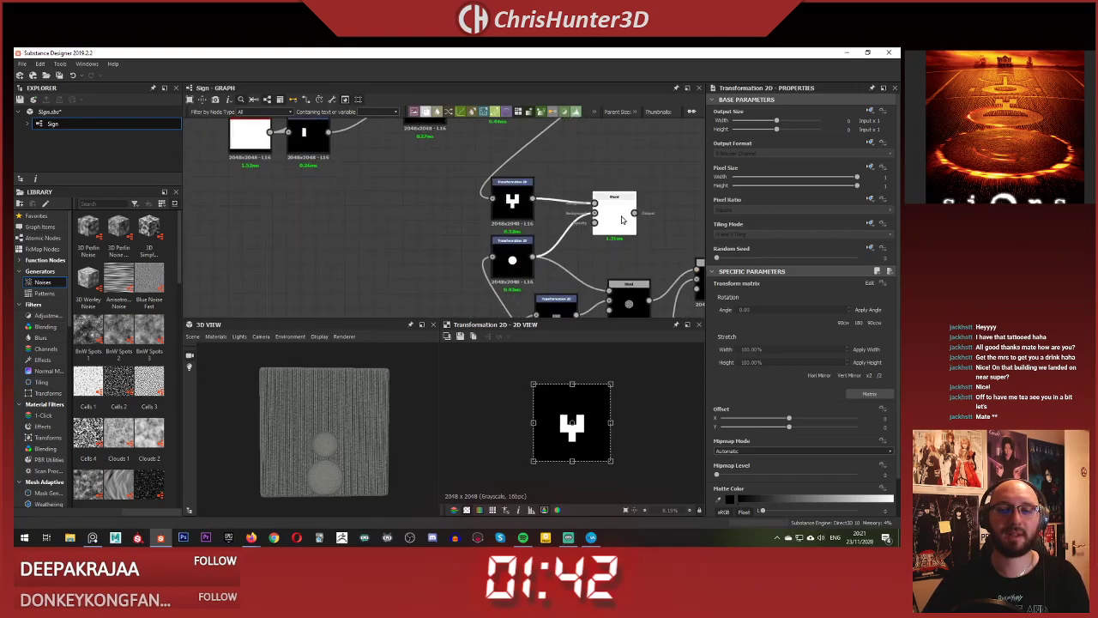
pyautogui.click(763, 319)
pyautogui.click(763, 317)
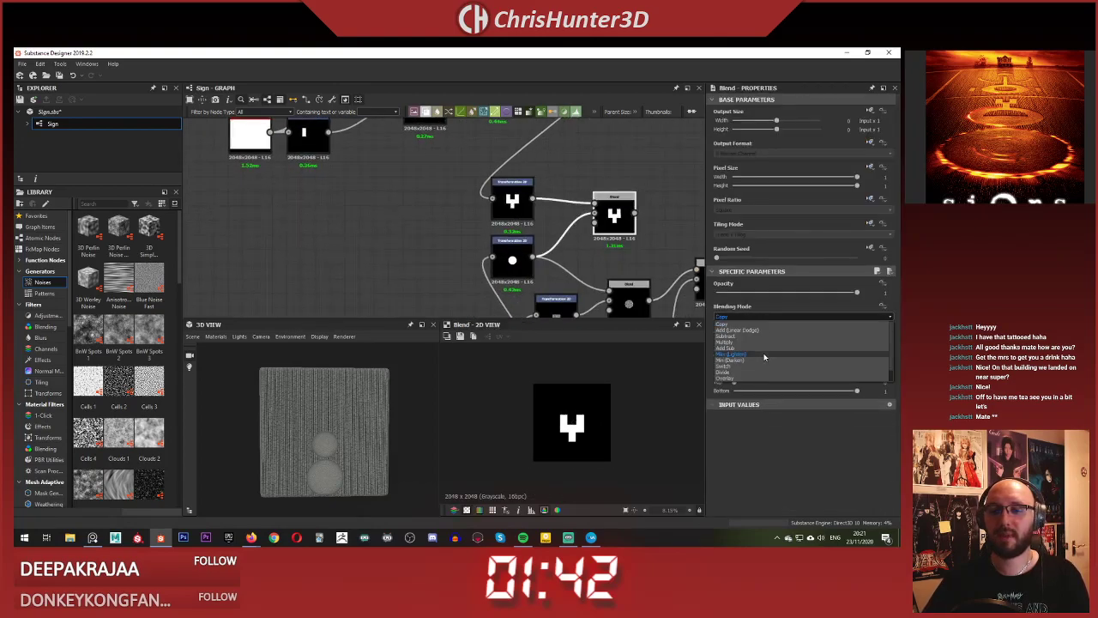
pyautogui.click(764, 355)
# - Scale the fork symbol down proportionally and position it so its stem meets the top of the circle
pyautogui.click(514, 202)
pyautogui.scroll(6, 583, 422)
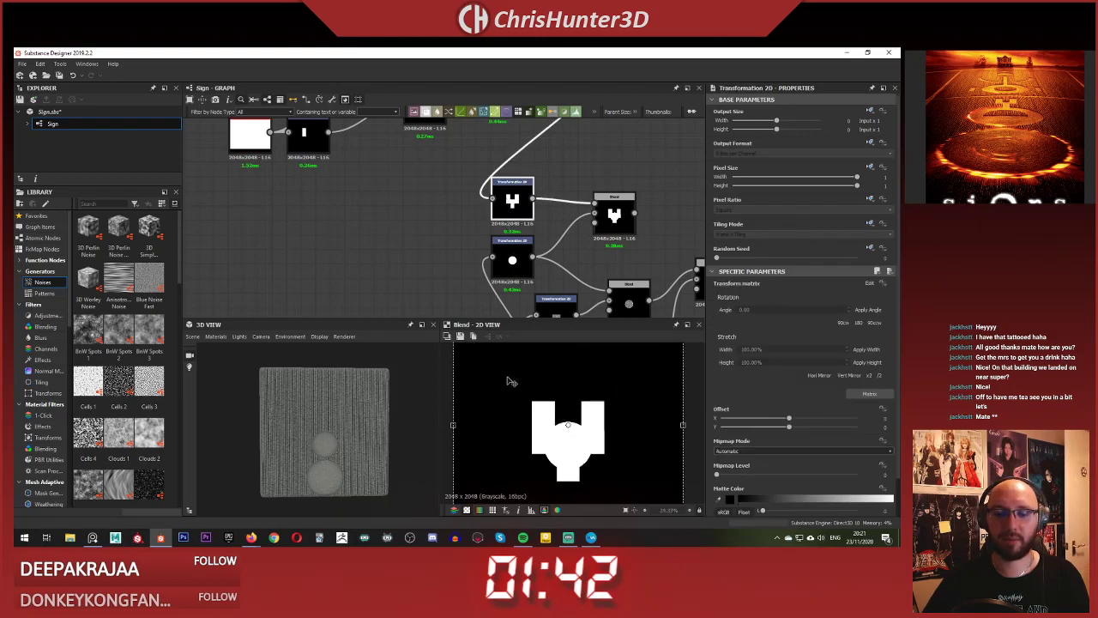
pyautogui.scroll(-4, 506, 372)
pyautogui.moveTo(515, 366); pyautogui.dragTo(543, 397)
pyautogui.scroll(4, 590, 435)
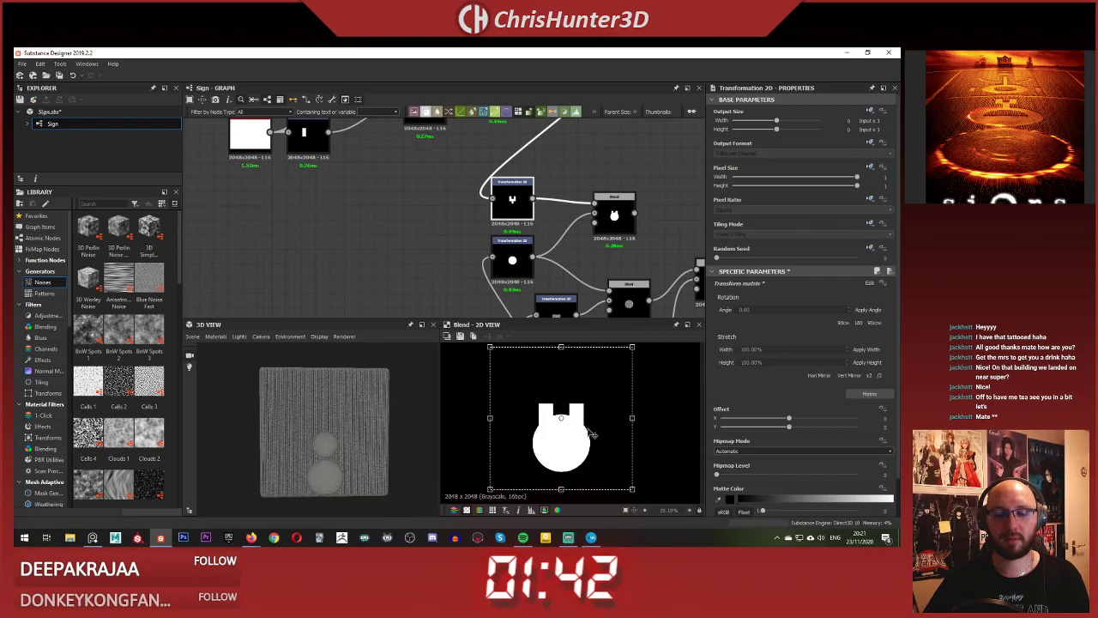
pyautogui.moveTo(592, 434); pyautogui.dragTo(590, 401)
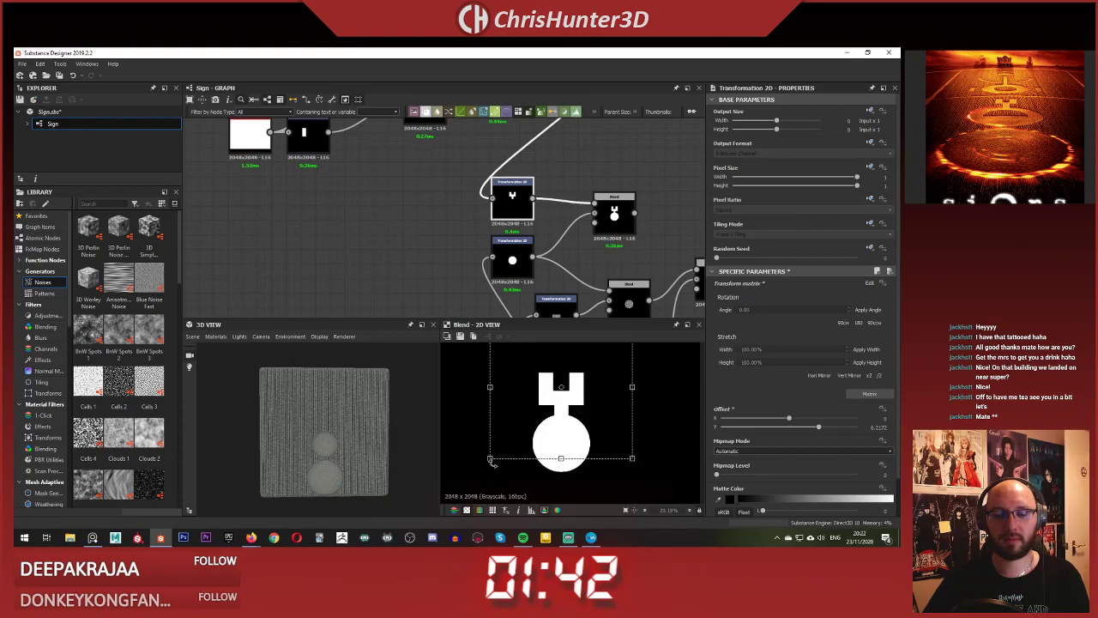
pyautogui.moveTo(491, 458); pyautogui.dragTo(555, 414)
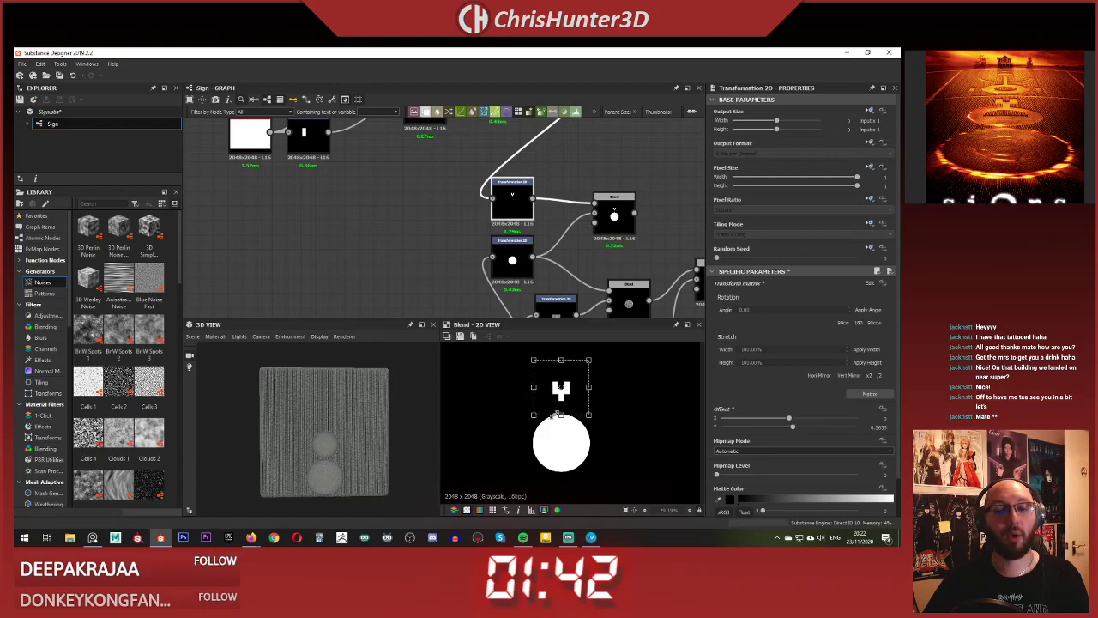
pyautogui.moveTo(580, 378); pyautogui.dragTo(580, 393)
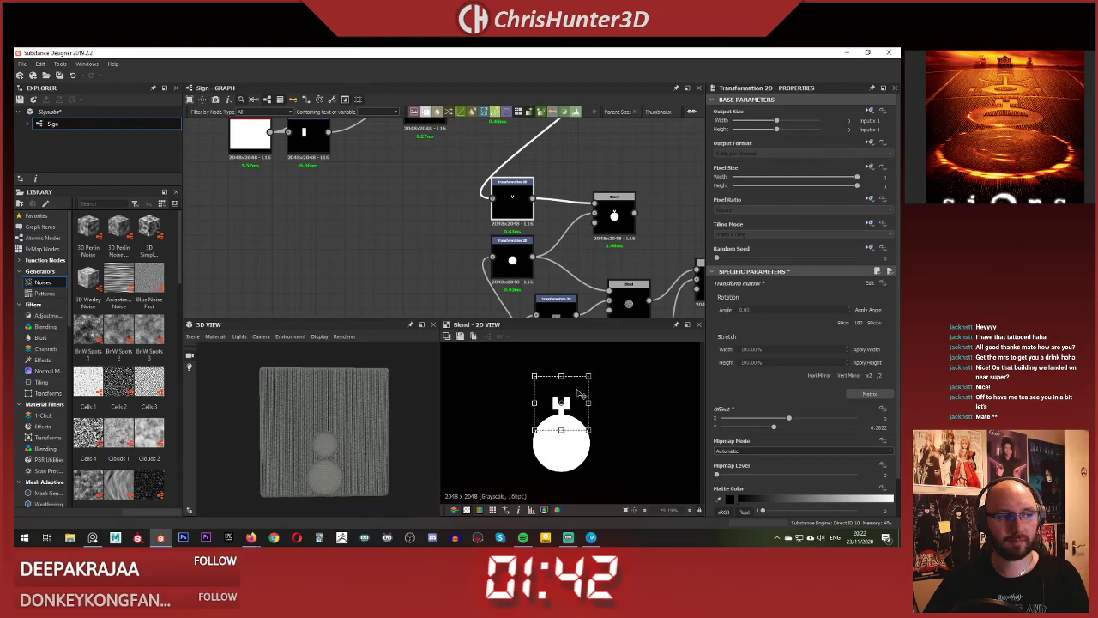
pyautogui.click(577, 261)
# - Review the fork symbol's node chain and its connections to the circle nodes in the graph
pyautogui.scroll(-4, 580, 254)
pyautogui.scroll(5, 544, 233)
pyautogui.moveTo(580, 253)
pyautogui.mouseDown(button='middle')
pyautogui.moveTo(544, 233)
pyautogui.moveTo(528, 265)
pyautogui.moveTo(601, 246)
pyautogui.mouseUp(button='middle')
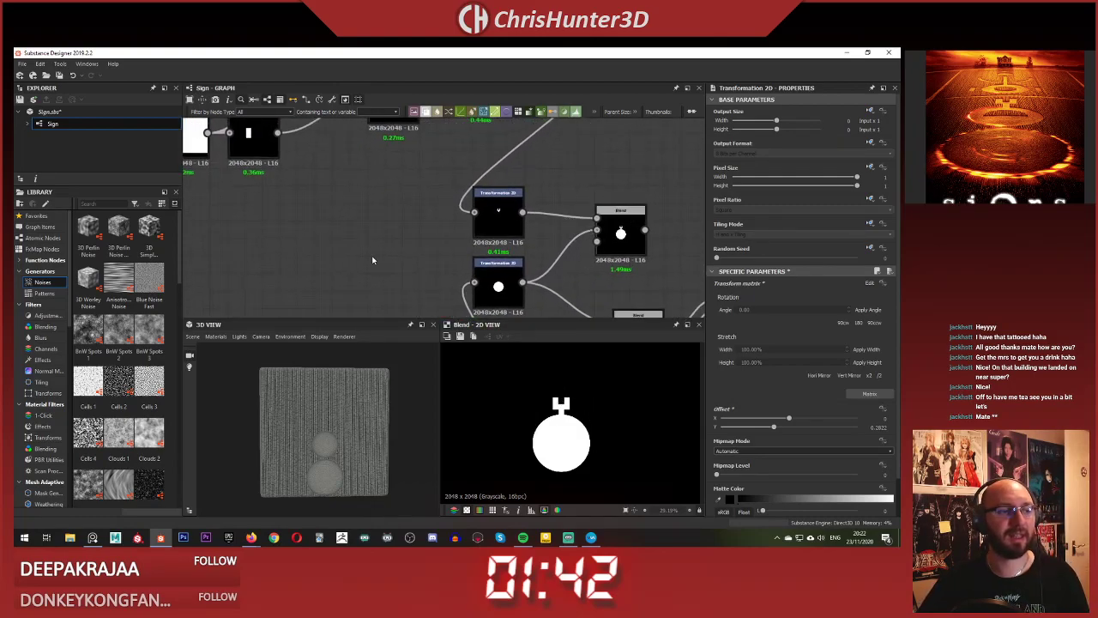
pyautogui.moveTo(371, 228); pyautogui.dragTo(372, 230, button='middle')
pyautogui.scroll(-3, 454, 225)
pyautogui.moveTo(455, 225); pyautogui.dragTo(535, 235, button='middle')
pyautogui.scroll(2, 544, 243)
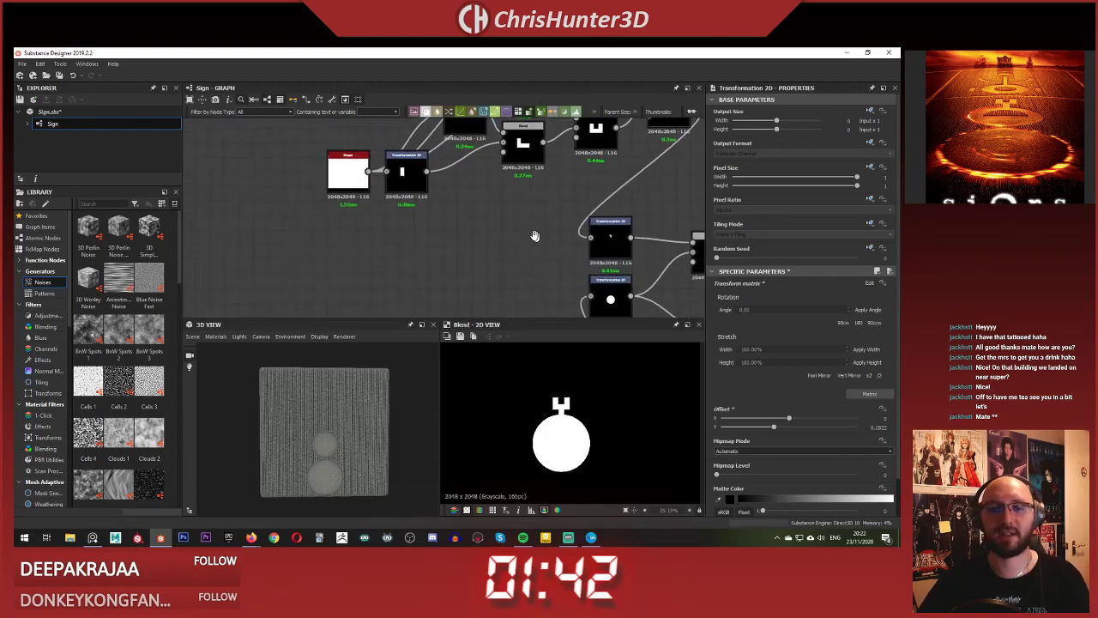
pyautogui.scroll(-3, 535, 235)
pyautogui.scroll(2, 496, 209)
pyautogui.scroll(-2, 496, 209)
pyautogui.scroll(2, 463, 222)
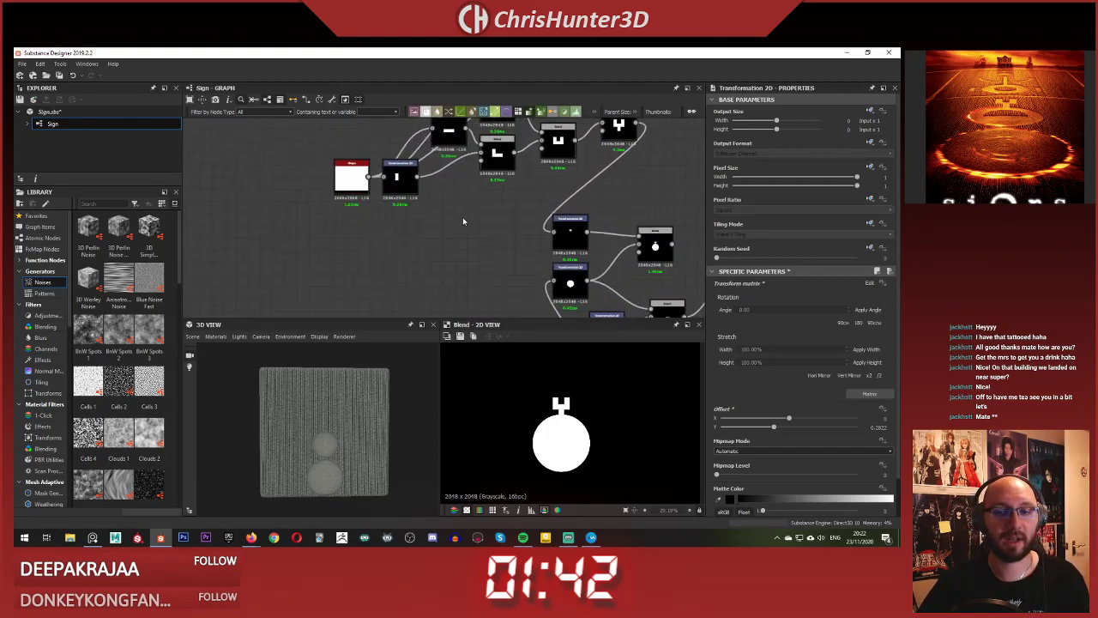
pyautogui.moveTo(583, 204); pyautogui.dragTo(432, 211, button='middle')
pyautogui.scroll(-3, 423, 254)
pyautogui.scroll(4, 487, 247)
# - Add a Blend node fed by the circle Shape and set its bottom cropping to 0.5 to keep only the upper half
pyautogui.rightClick(567, 174)
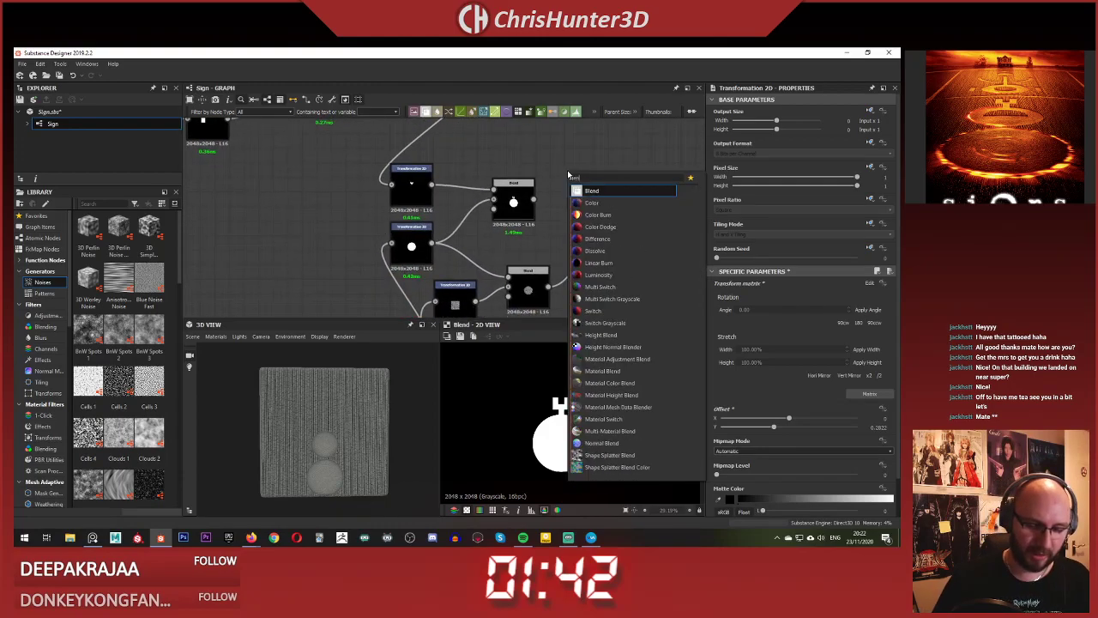
pyautogui.press('Escape')
pyautogui.scroll(-3, 471, 215)
pyautogui.moveTo(472, 215); pyautogui.dragTo(503, 197, button='middle')
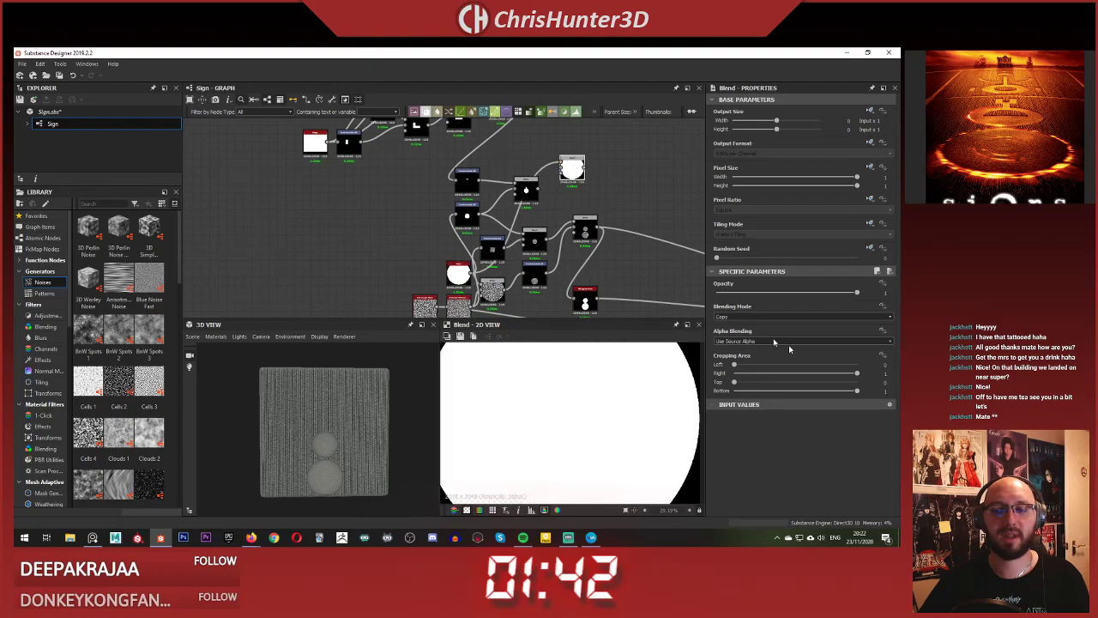
pyautogui.moveTo(800, 393); pyautogui.dragTo(795, 392)
pyautogui.scroll(-2, 603, 438)
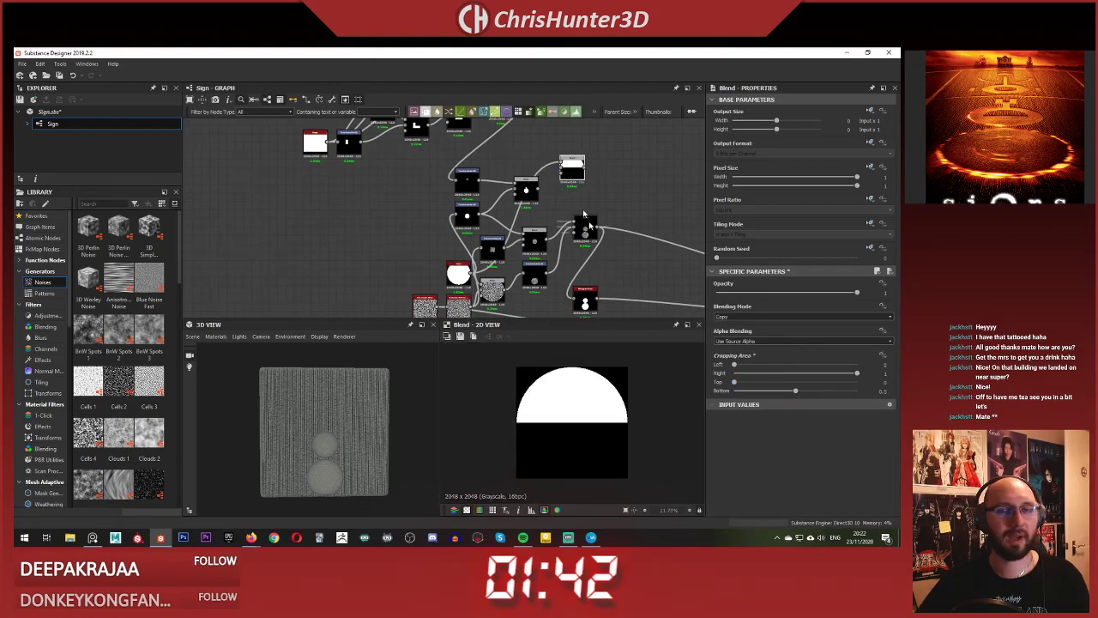
# - Add a Transformation 2D node fed by the cropped half circle and arrange both nodes side by side above the symbol's Blend
pyautogui.scroll(4, 585, 224)
pyautogui.press('space')
pyautogui.write('tra')
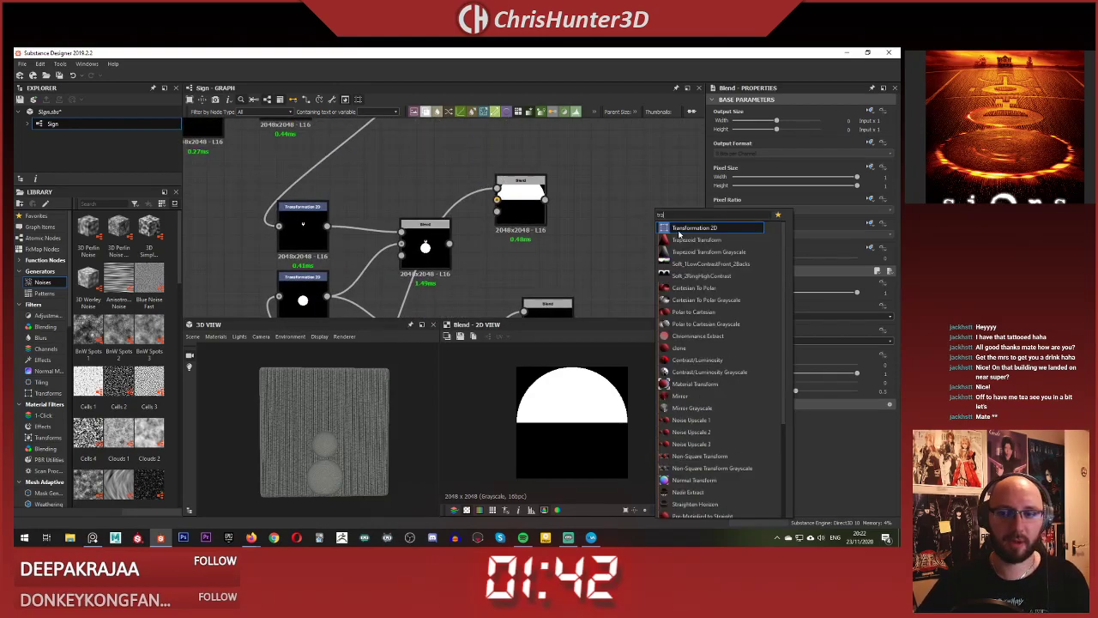
pyautogui.click(679, 229)
pyautogui.moveTo(513, 213); pyautogui.dragTo(416, 188)
pyautogui.moveTo(649, 215); pyautogui.dragTo(492, 181)
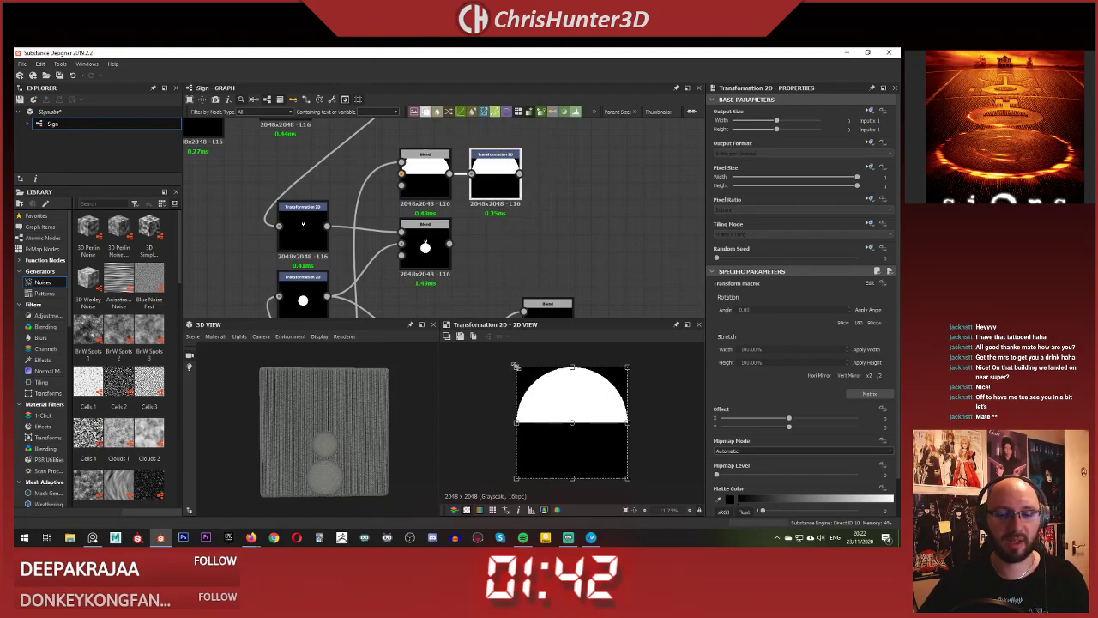
# - Scale the half circle down to about half size and set its tiling mode to No Tiling
pyautogui.moveTo(515, 365); pyautogui.dragTo(542, 394)
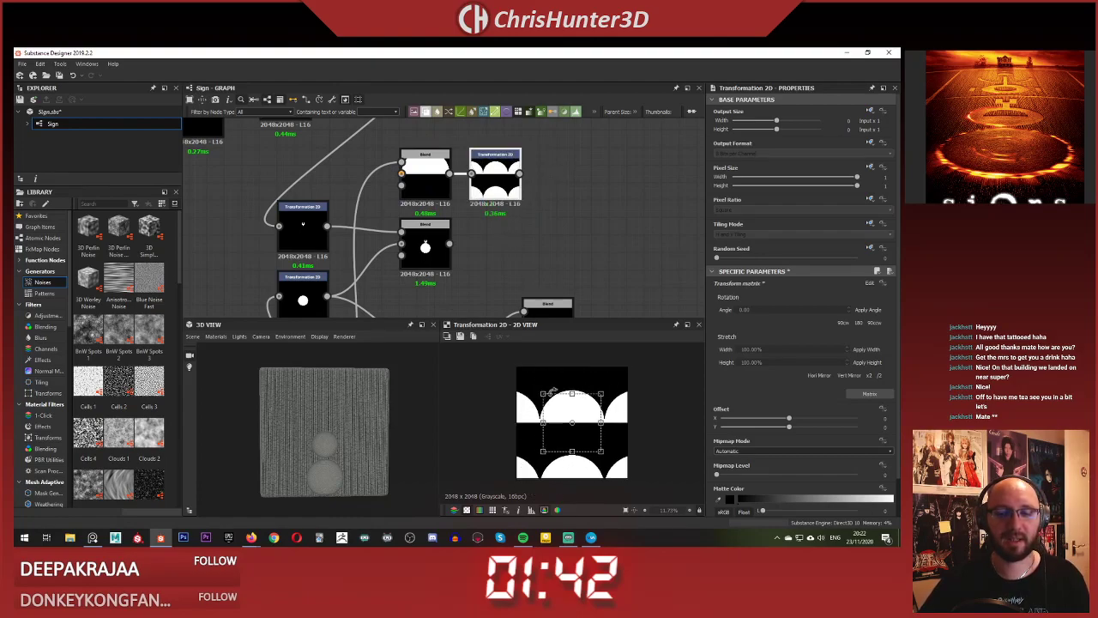
pyautogui.click(869, 224)
pyautogui.click(802, 234)
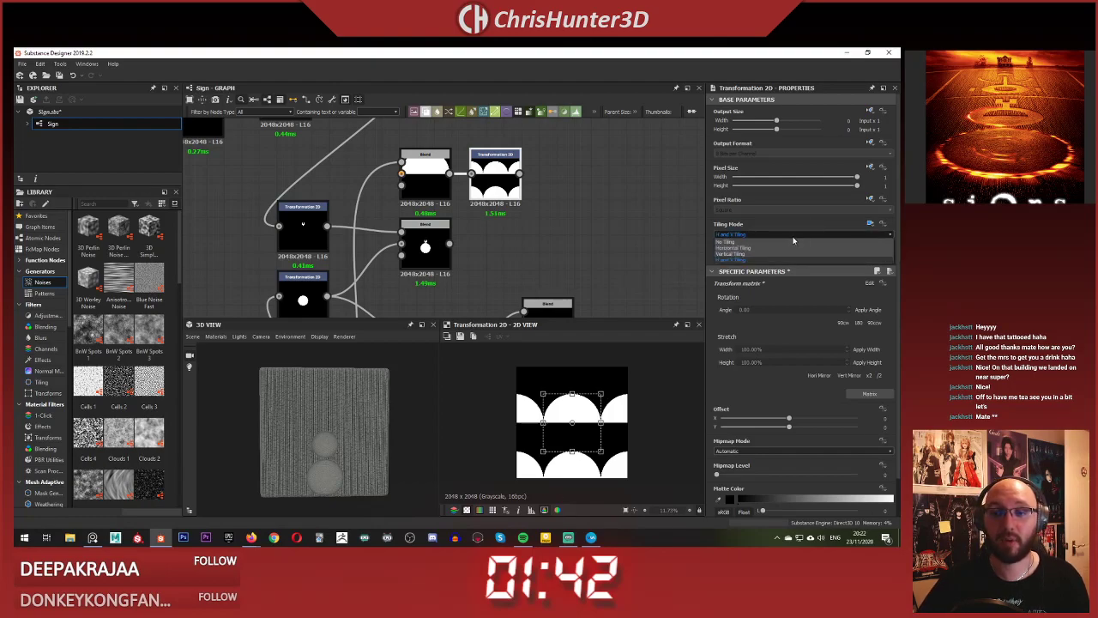
pyautogui.click(802, 235)
# - Squash the half circle vertically into a flatter dome
pyautogui.scroll(4, 516, 177)
pyautogui.moveTo(516, 177); pyautogui.dragTo(544, 209, button='middle')
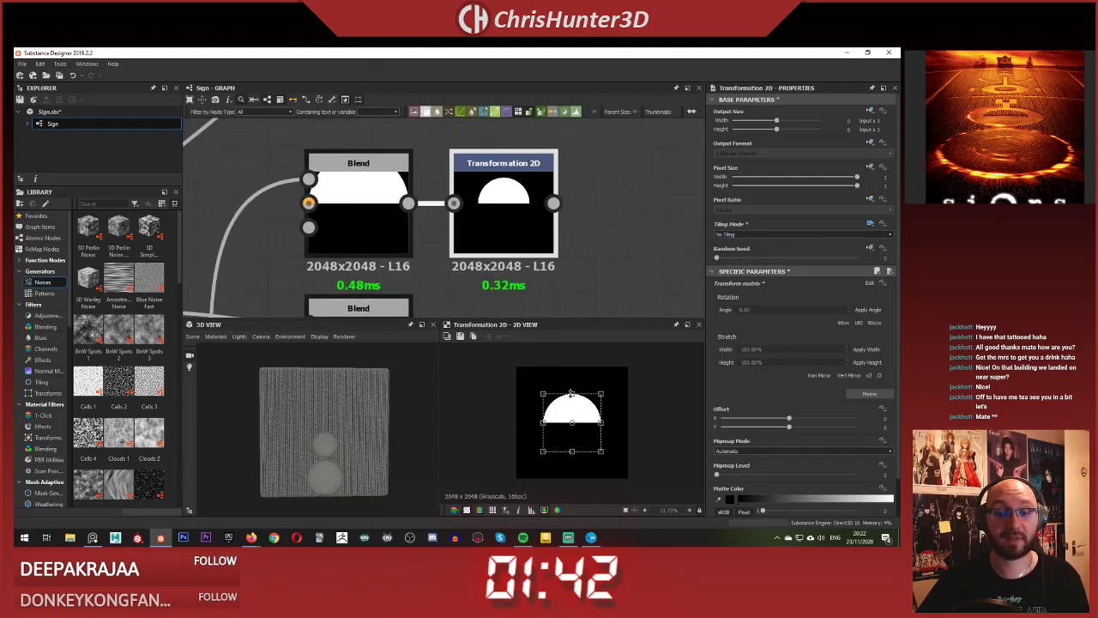
pyautogui.moveTo(571, 393); pyautogui.dragTo(571, 405)
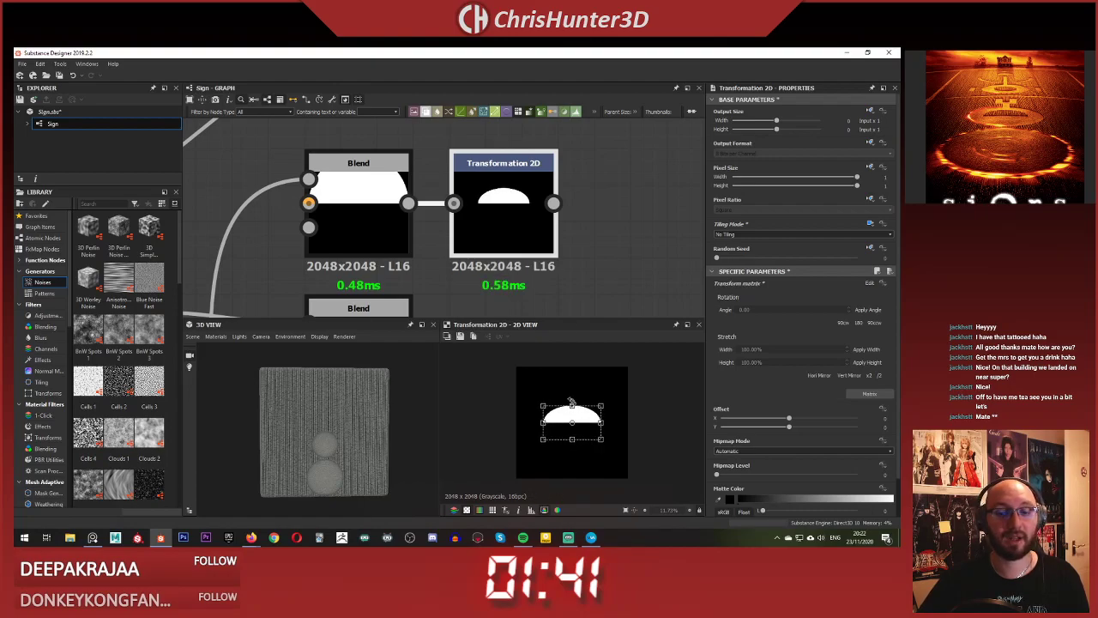
pyautogui.click(568, 255)
# - Add a Blend node beside the half circle's transform and connect the combined circle and fork symbol as its background
pyautogui.scroll(-3, 568, 256)
pyautogui.moveTo(521, 306); pyautogui.dragTo(540, 253, button='middle')
pyautogui.scroll(2, 539, 253)
pyautogui.scroll(-2, 532, 255)
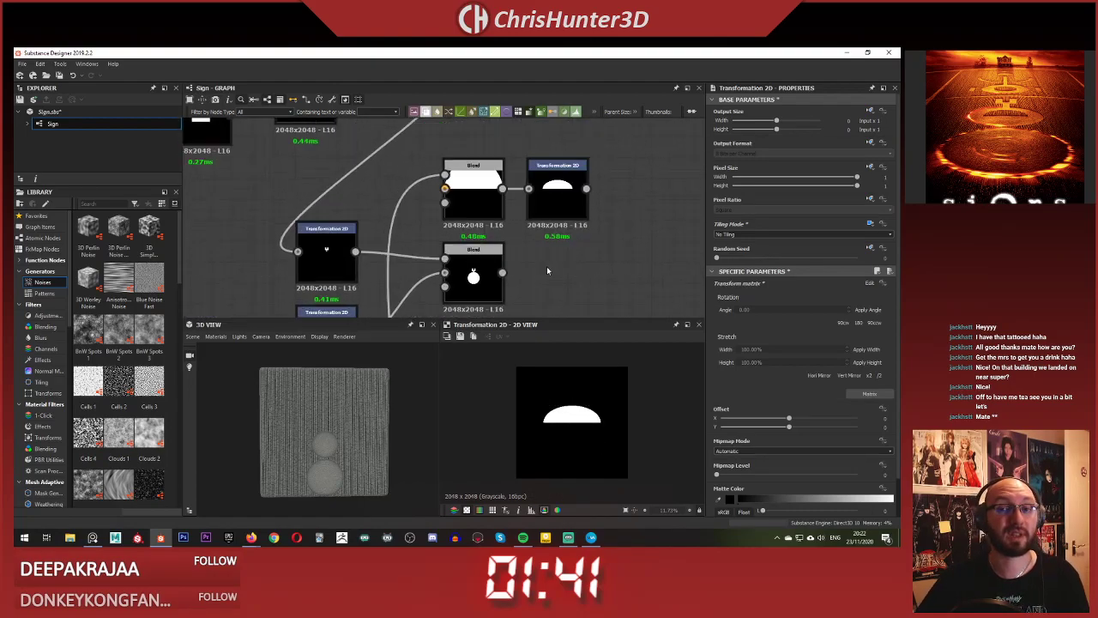
pyautogui.rightClick(566, 237)
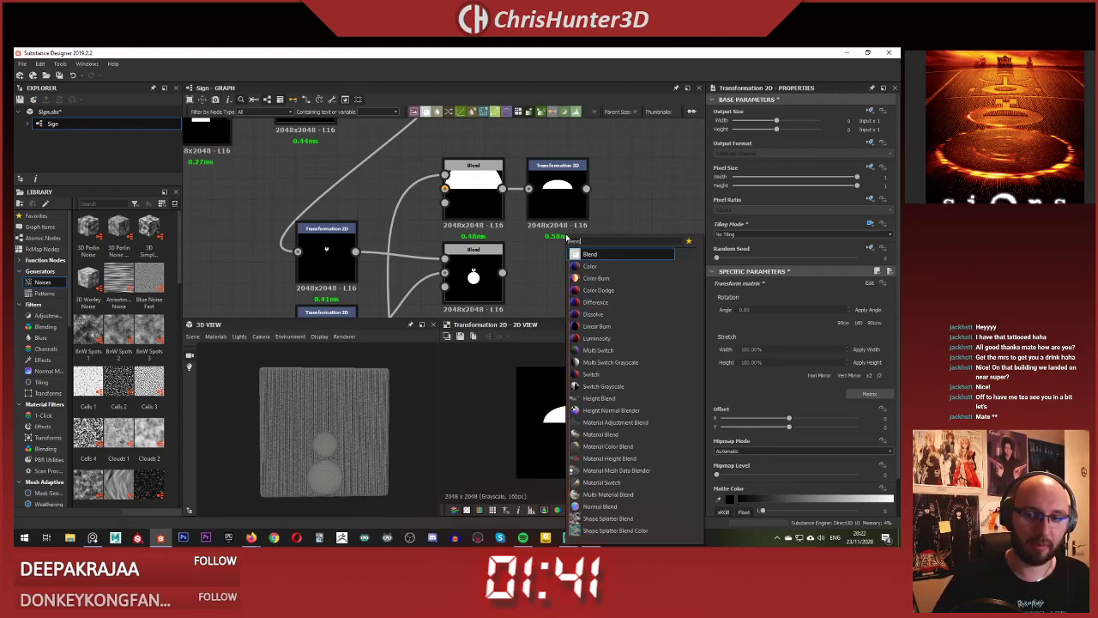
pyautogui.click(600, 247)
pyautogui.moveTo(502, 273); pyautogui.dragTo(656, 227)
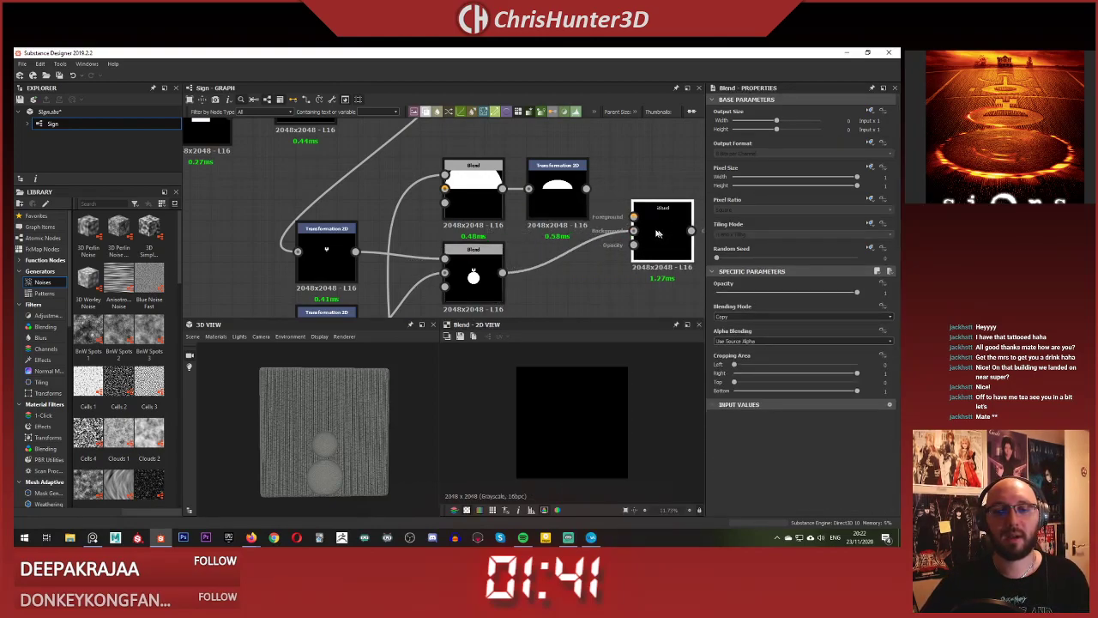
# - Set the new Blend to Subtract and connect the flattened half circle as its foreground
pyautogui.click(760, 316)
pyautogui.click(760, 328)
pyautogui.moveTo(627, 172); pyautogui.dragTo(599, 200, button='middle')
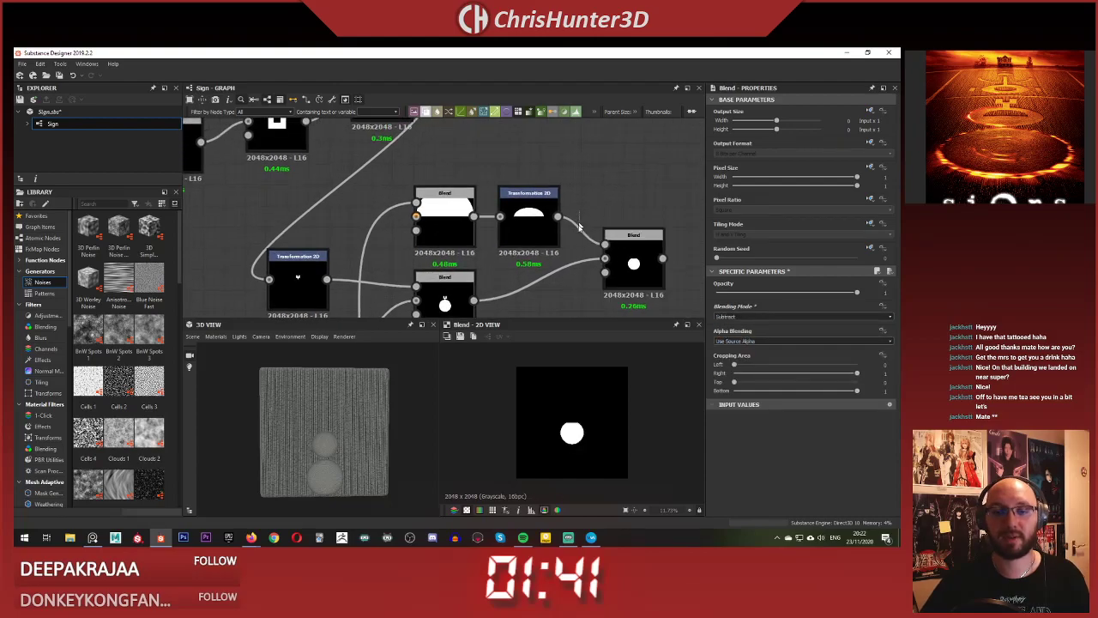
pyautogui.press('space')
pyautogui.press('Escape')
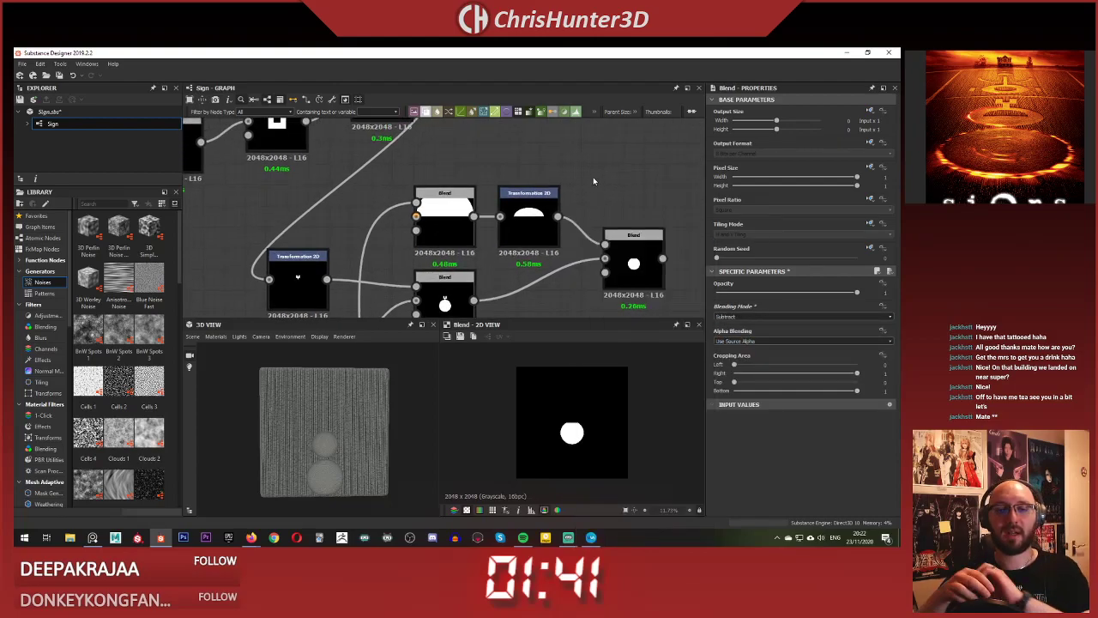
# - Shrink the half circle with its Transformation 2D and move it down inside the upper part of the circle, below the fork
pyautogui.doubleClick(530, 235)
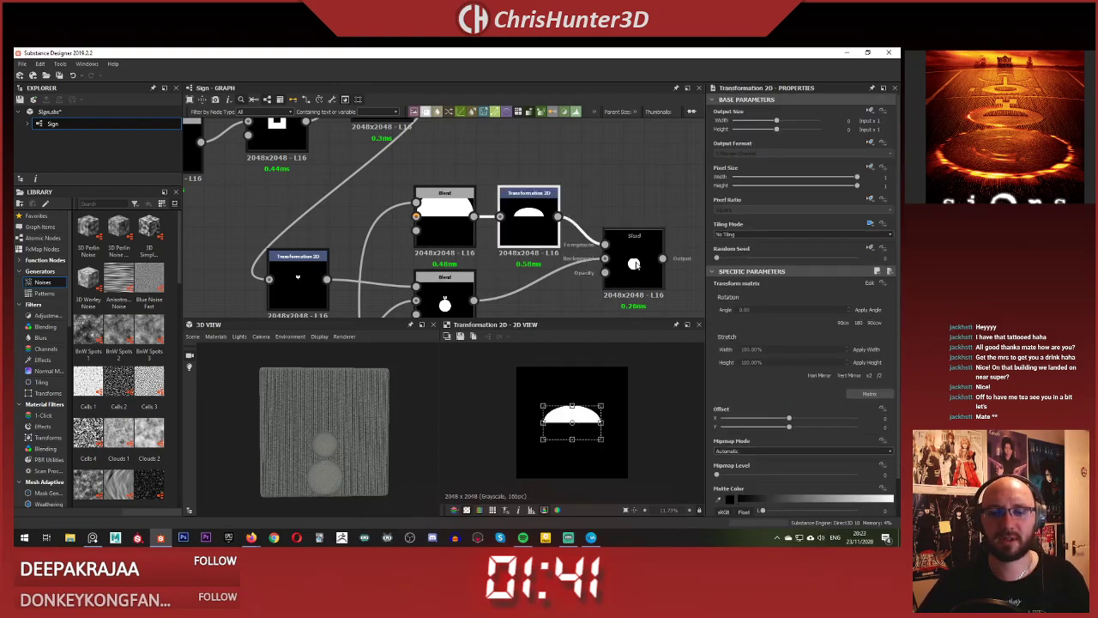
pyautogui.doubleClick(624, 268)
pyautogui.click(516, 230)
pyautogui.click(515, 229)
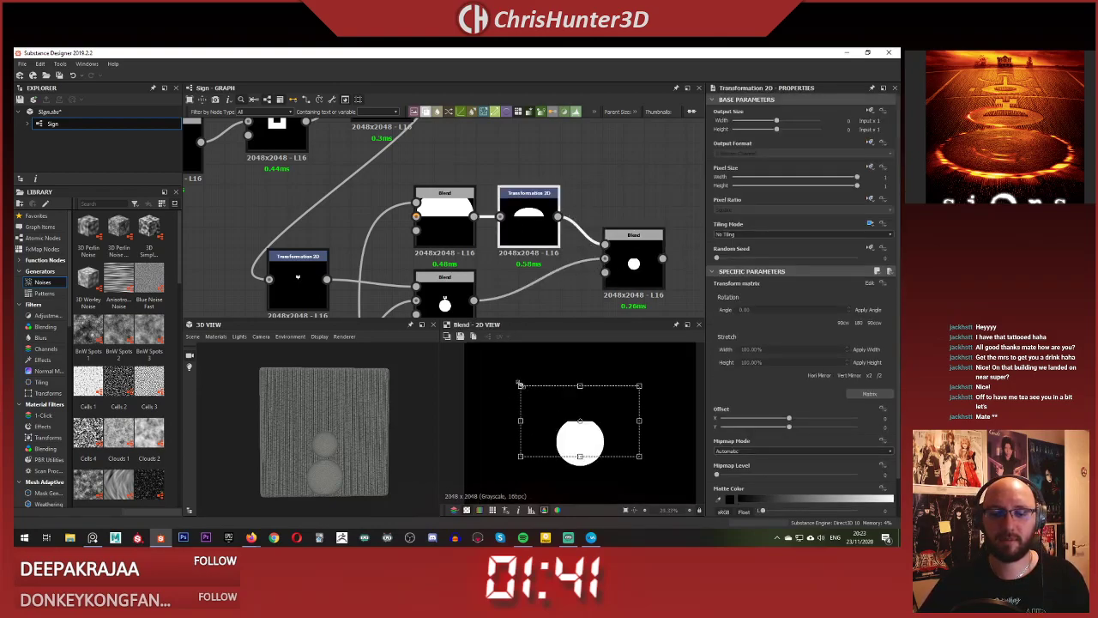
pyautogui.scroll(3, 553, 405)
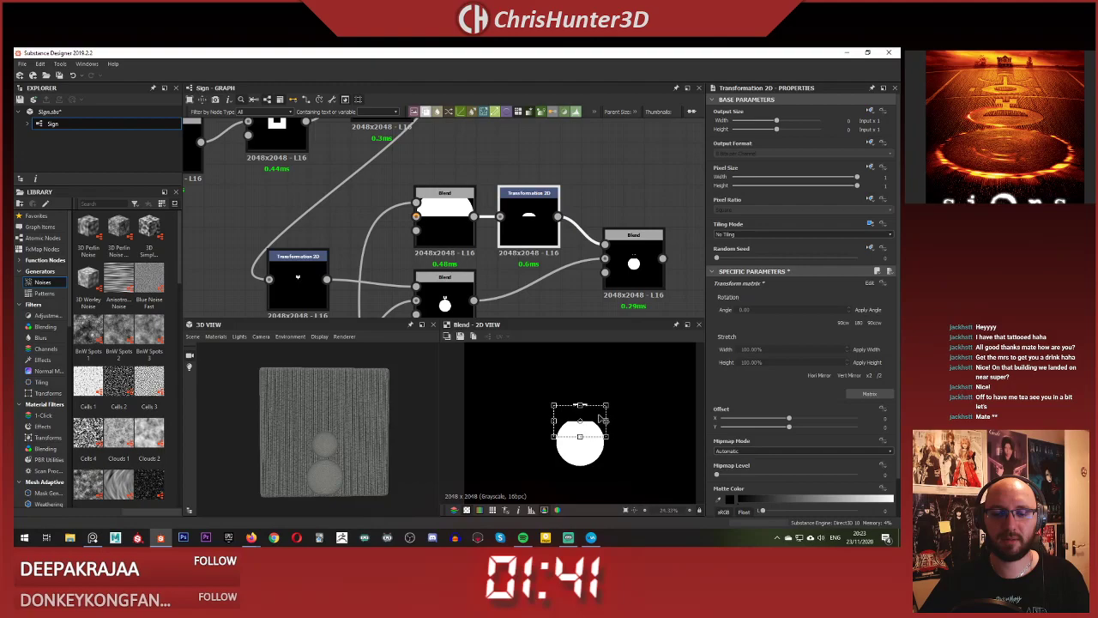
pyautogui.moveTo(599, 418); pyautogui.dragTo(567, 427)
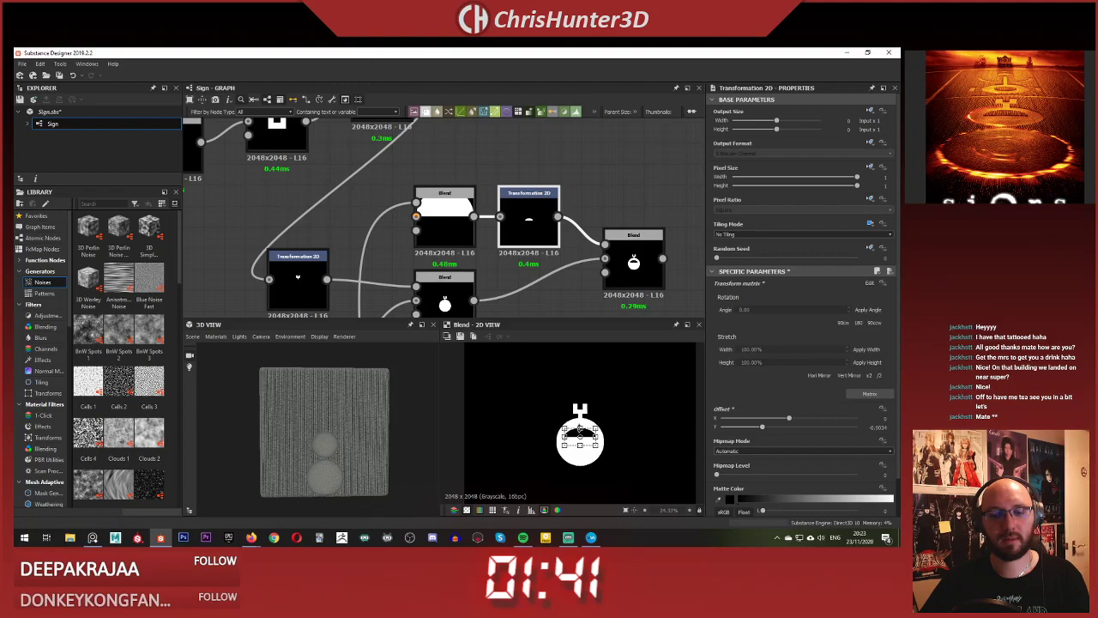
pyautogui.moveTo(587, 438); pyautogui.dragTo(590, 433)
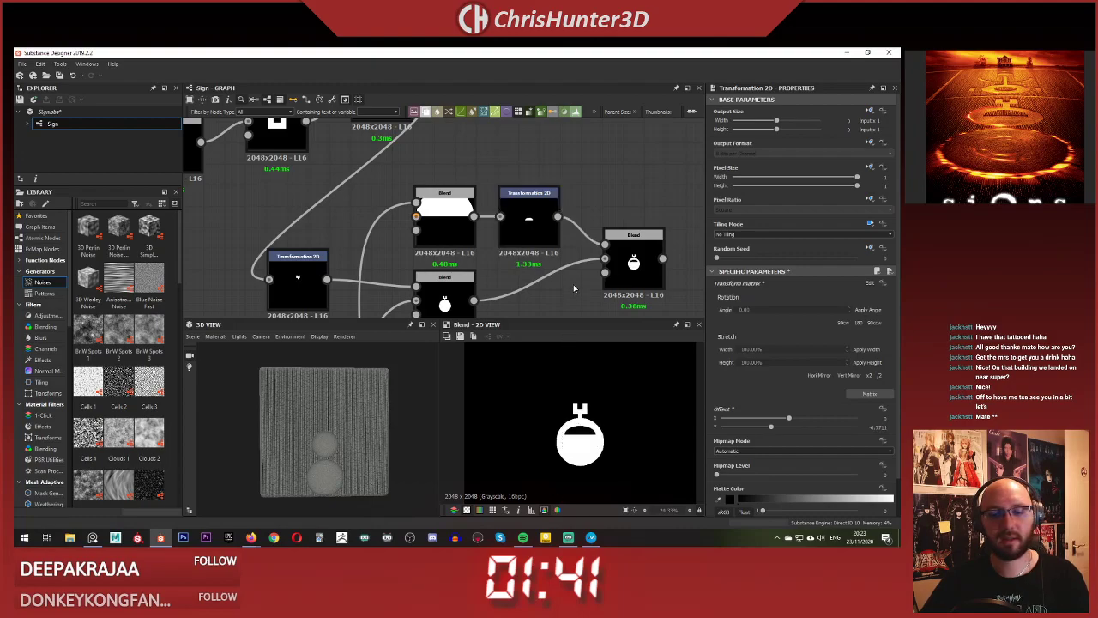
# - Connect the Subtract Blend's output as the foreground of the Blend that combines the upper circle with the noise patch
pyautogui.scroll(-1, 607, 437)
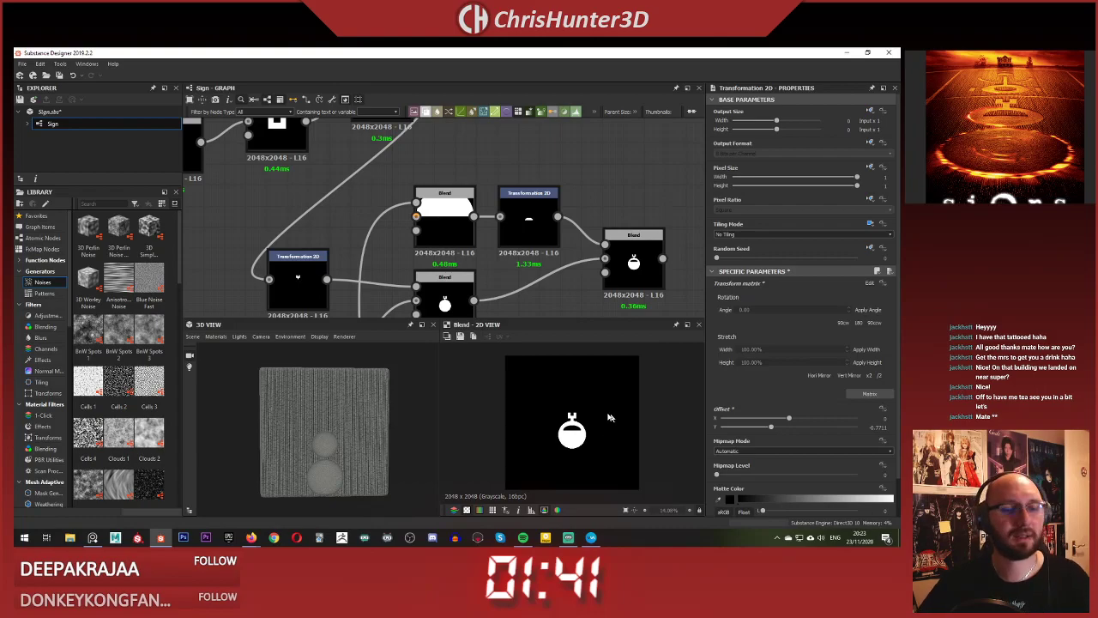
pyautogui.scroll(-3, 608, 417)
pyautogui.scroll(-5, 549, 255)
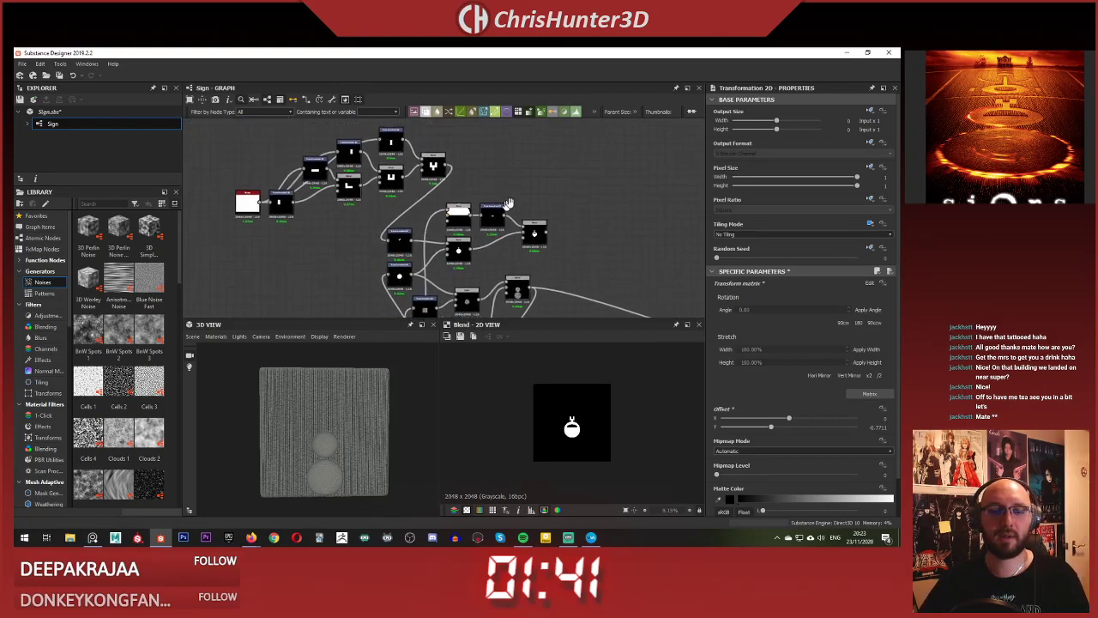
pyautogui.scroll(5, 511, 223)
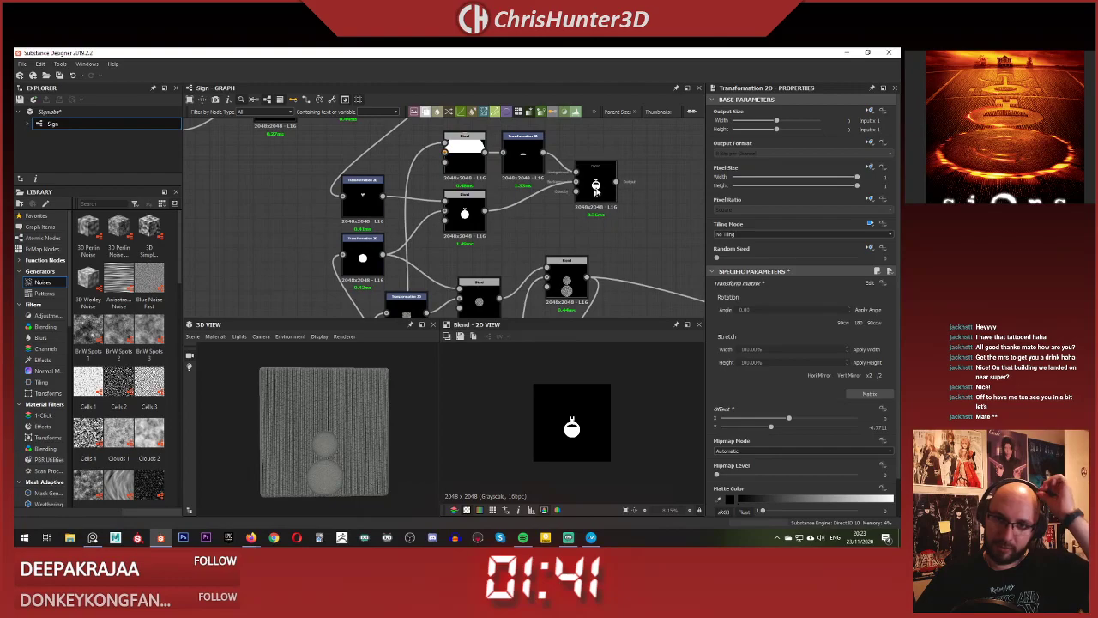
pyautogui.moveTo(616, 182); pyautogui.dragTo(463, 292)
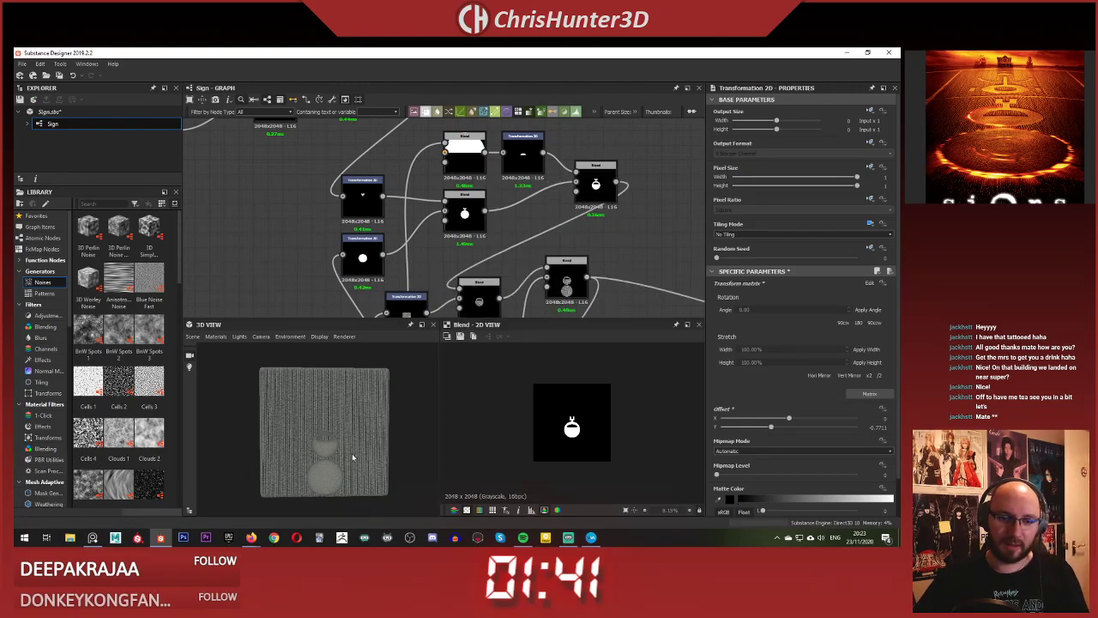
# - Examine the half-circle cutout in the 3D view and the noise patch transform's bounds over the fork mask
pyautogui.click(595, 187)
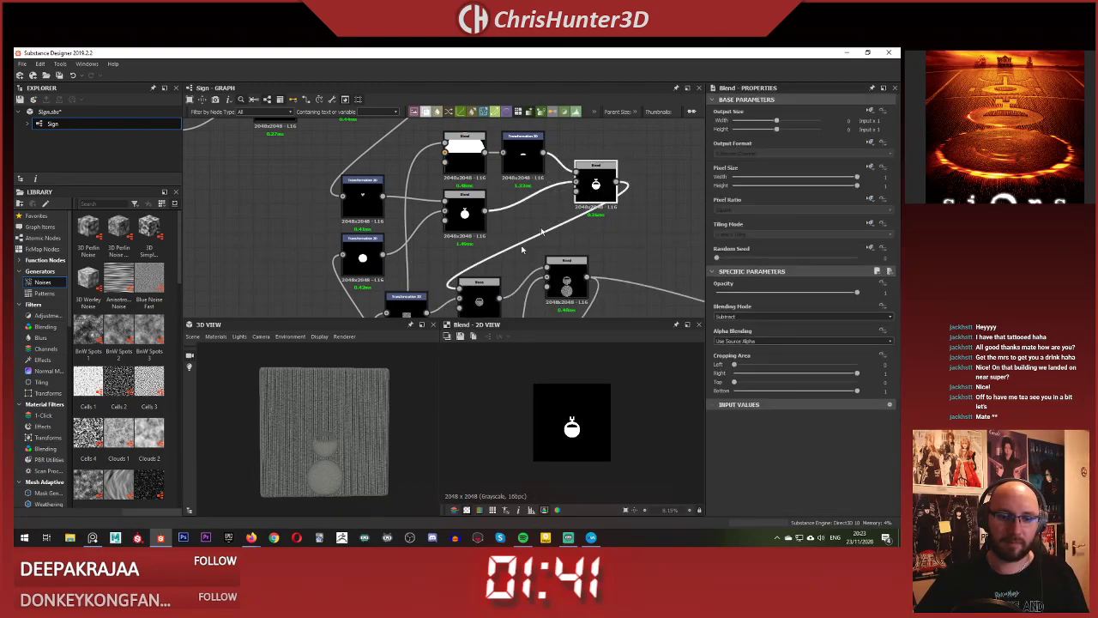
pyautogui.scroll(5, 335, 438)
pyautogui.scroll(-2, 485, 258)
pyautogui.moveTo(485, 257); pyautogui.dragTo(500, 208, button='middle')
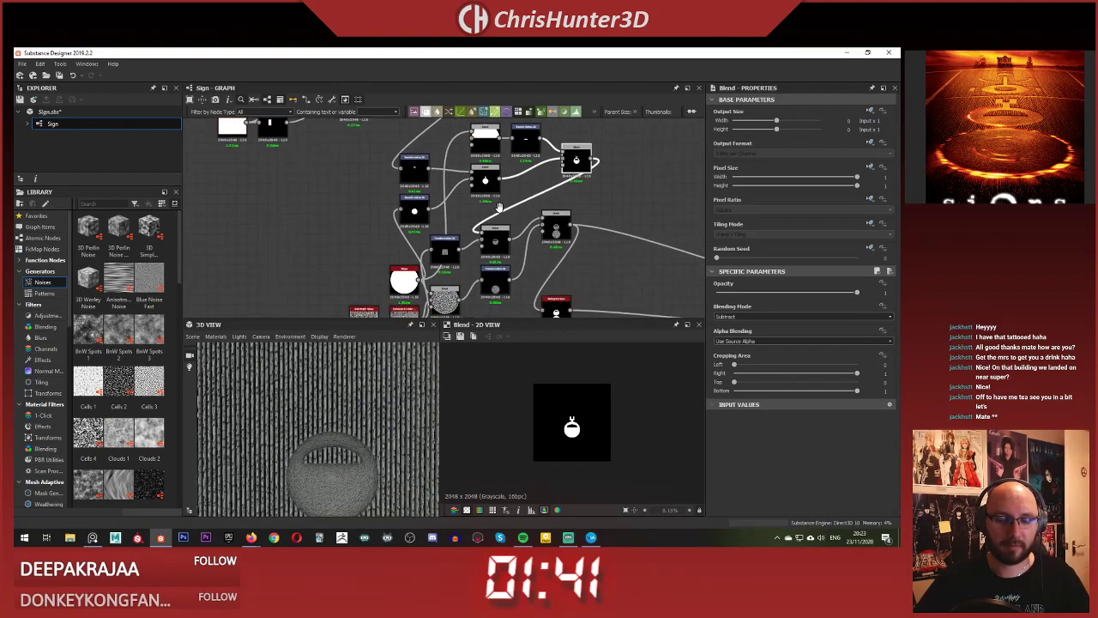
pyautogui.scroll(3, 469, 253)
pyautogui.click(433, 253)
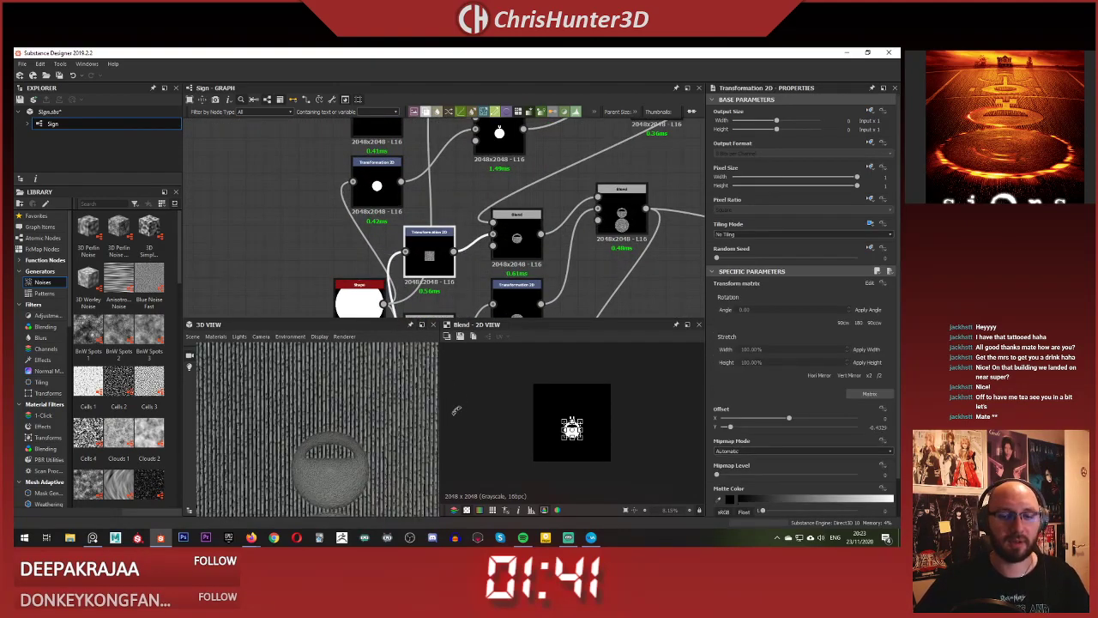
pyautogui.scroll(5, 558, 369)
pyautogui.scroll(-3, 559, 369)
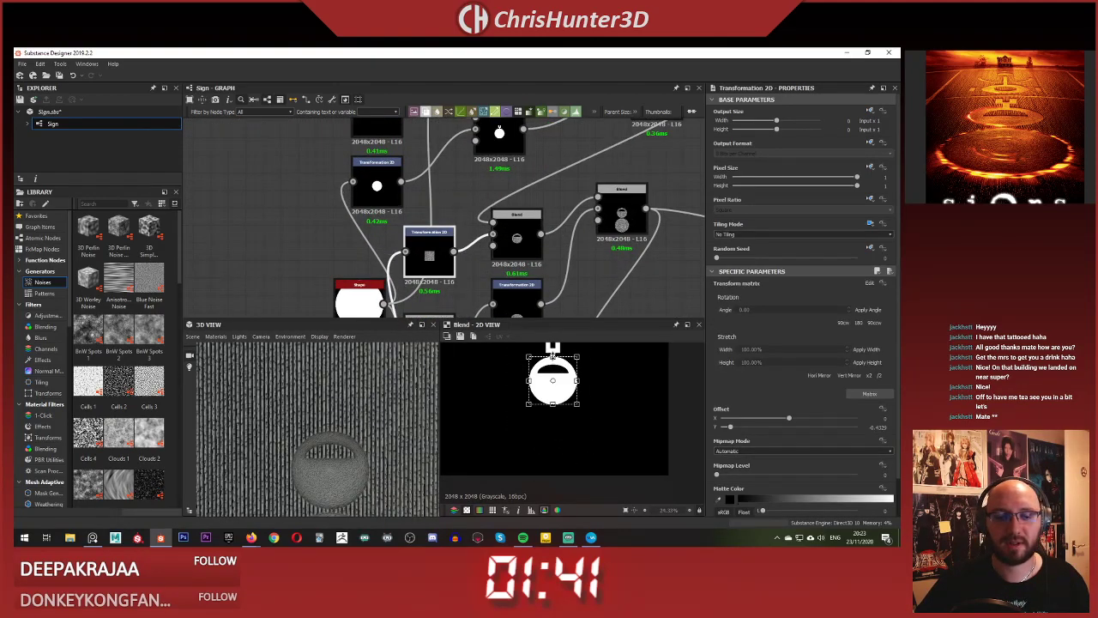
pyautogui.scroll(-4, 552, 357)
pyautogui.scroll(4, 565, 394)
pyautogui.scroll(1, 601, 461)
pyautogui.scroll(-3, 566, 411)
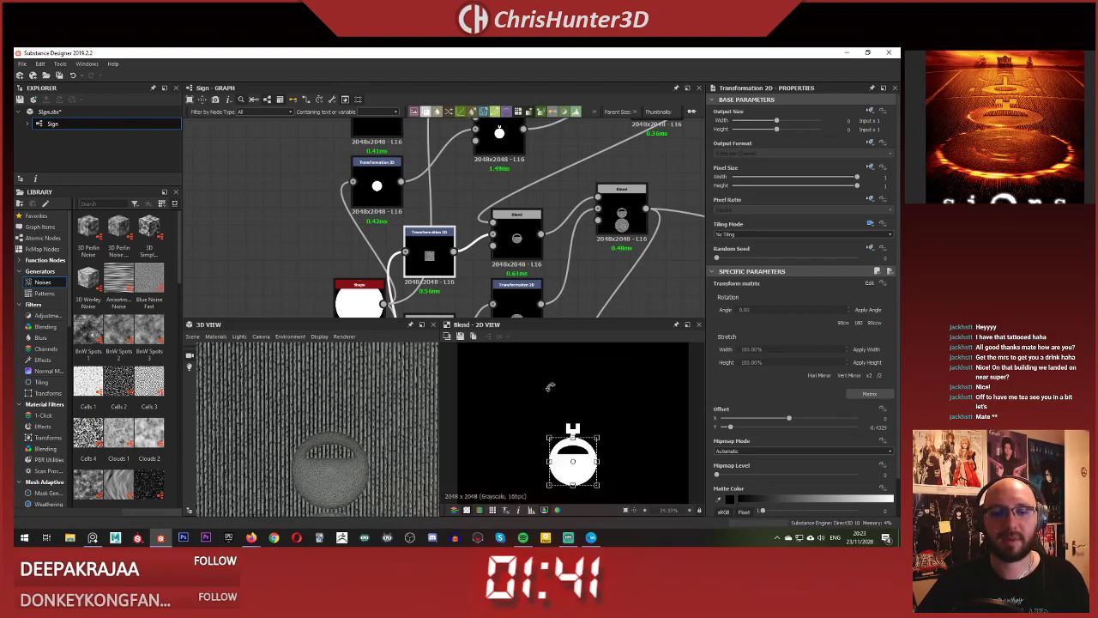
# - Inspect the Anisotropic Noise and trace how the shape and noise nodes feed the circle blends
pyautogui.moveTo(446, 258); pyautogui.dragTo(449, 252, button='middle')
pyautogui.scroll(-3, 451, 258)
pyautogui.moveTo(433, 311); pyautogui.dragTo(530, 251, button='middle')
pyautogui.scroll(4, 549, 206)
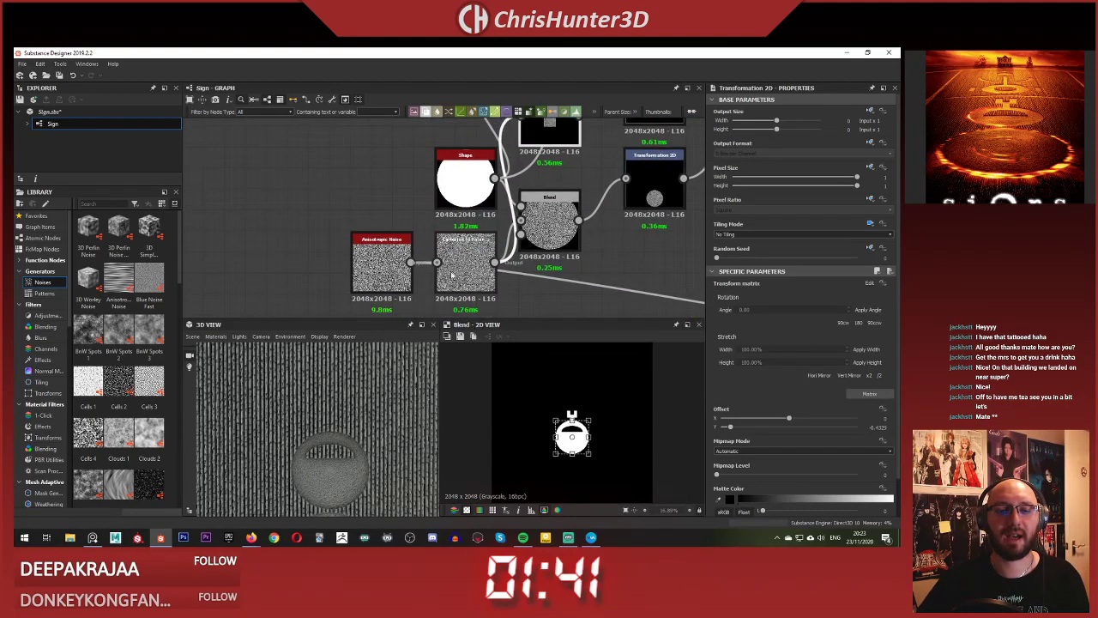
pyautogui.doubleClick(377, 262)
pyautogui.scroll(-3, 582, 432)
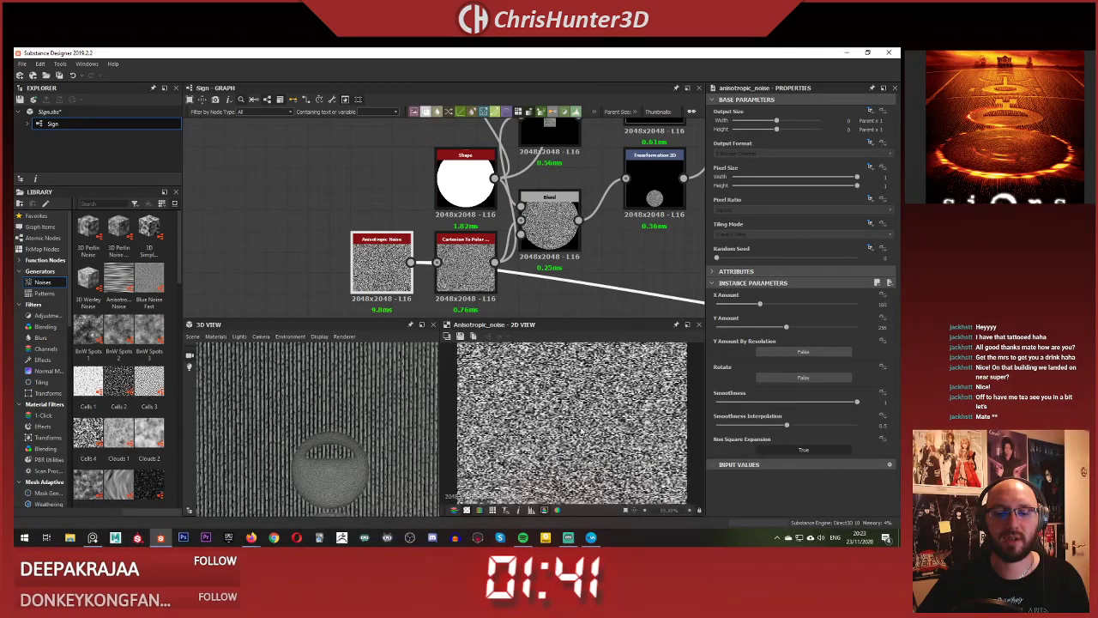
pyautogui.scroll(-3, 513, 247)
pyautogui.moveTo(513, 211); pyautogui.dragTo(518, 304, button='middle')
pyautogui.scroll(3, 521, 249)
pyautogui.moveTo(520, 248); pyautogui.dragTo(436, 254, button='middle')
pyautogui.scroll(-1, 408, 244)
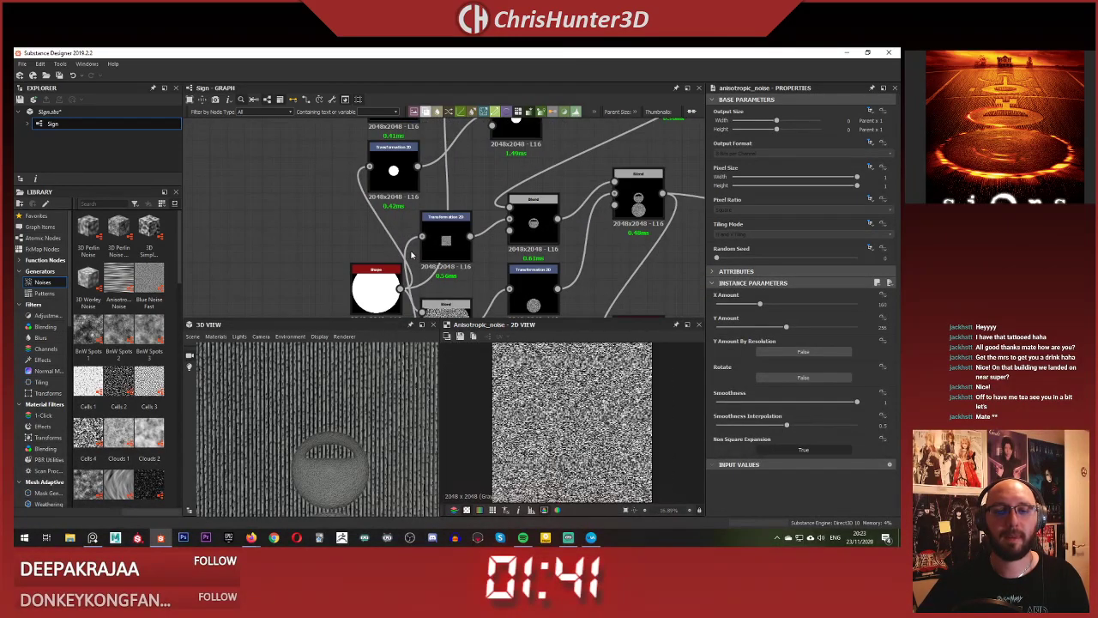
pyautogui.moveTo(345, 234); pyautogui.dragTo(405, 203, button='middle')
pyautogui.scroll(-2, 471, 203)
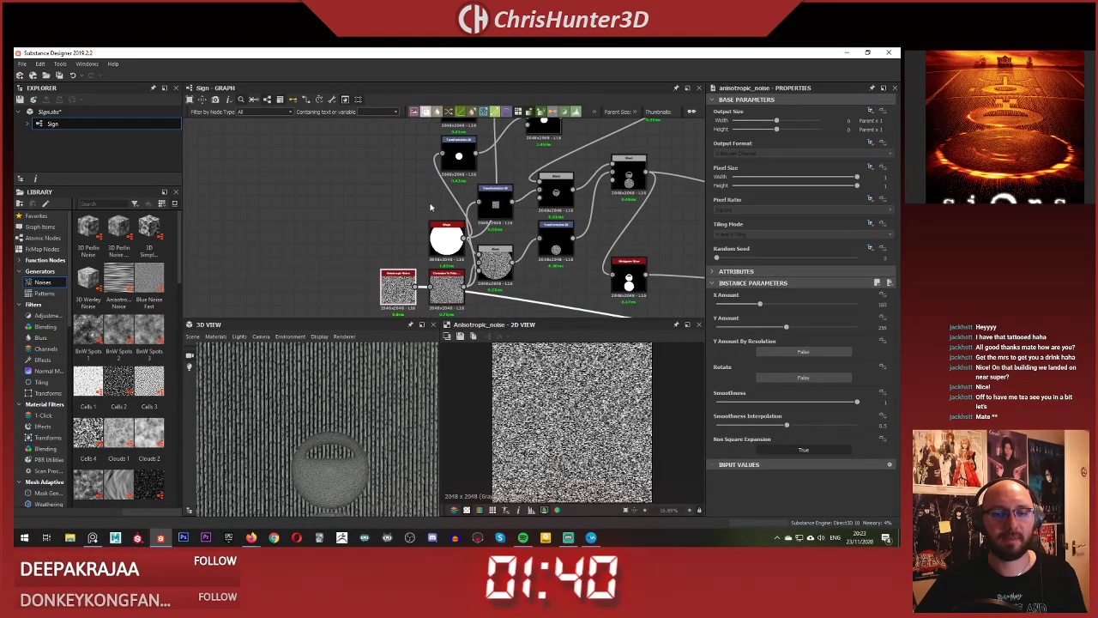
# - Move the Shape and noise source nodes away from the circle blends and shift the noise patch's Transformation 2D to make room
pyautogui.scroll(-1, 388, 216)
pyautogui.moveTo(371, 225); pyautogui.dragTo(297, 256)
pyautogui.click(334, 222)
pyautogui.scroll(2, 335, 221)
pyautogui.moveTo(405, 206); pyautogui.dragTo(411, 222, button='middle')
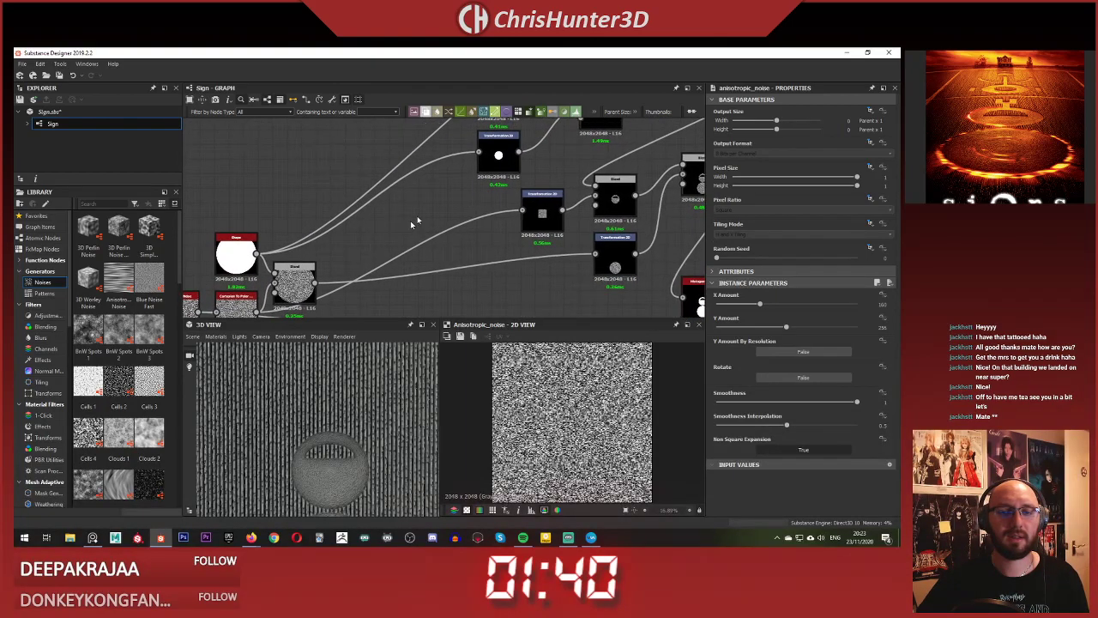
pyautogui.moveTo(542, 223); pyautogui.dragTo(455, 224)
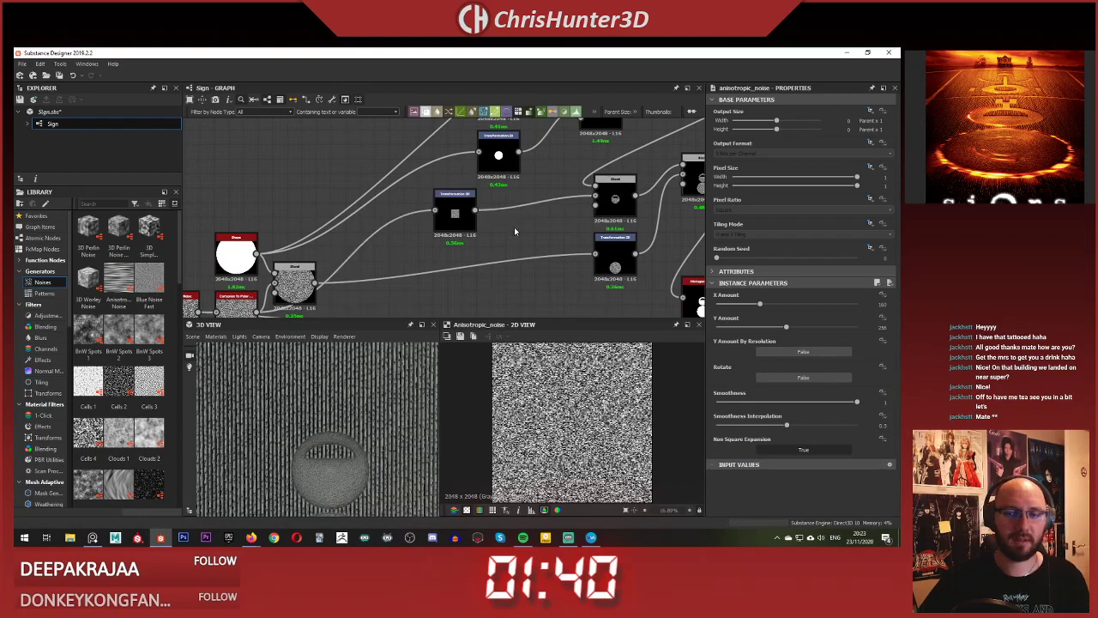
# - Add a Blend node after the noise patch's Transformation 2D and connect the patch as its foreground
pyautogui.press('space')
pyautogui.write('blend')
pyautogui.press('Return')
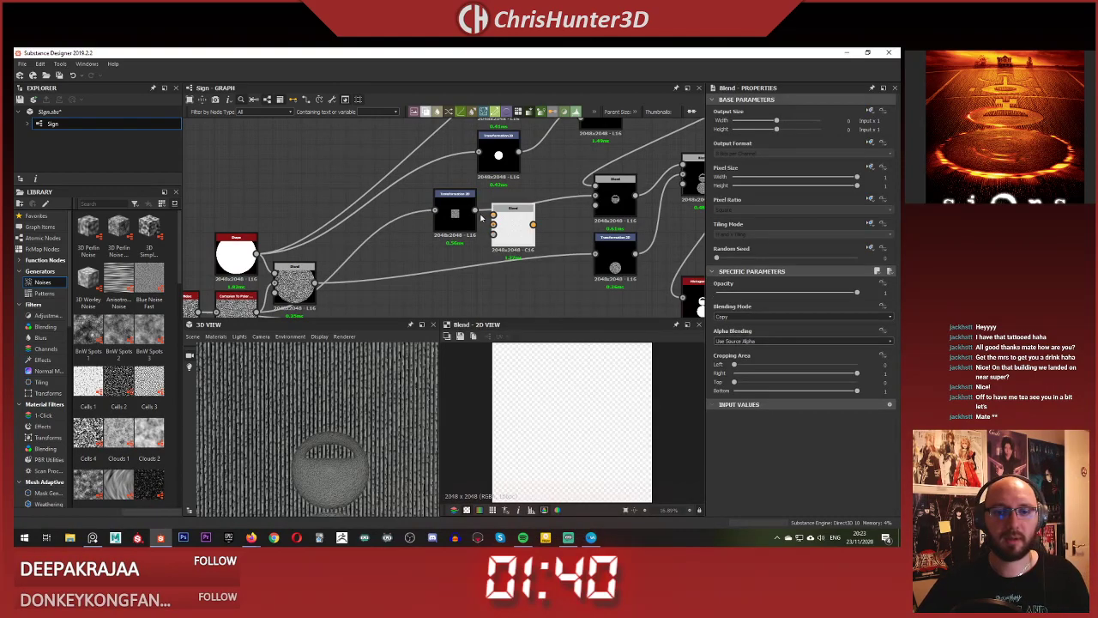
pyautogui.moveTo(514, 228); pyautogui.dragTo(535, 229)
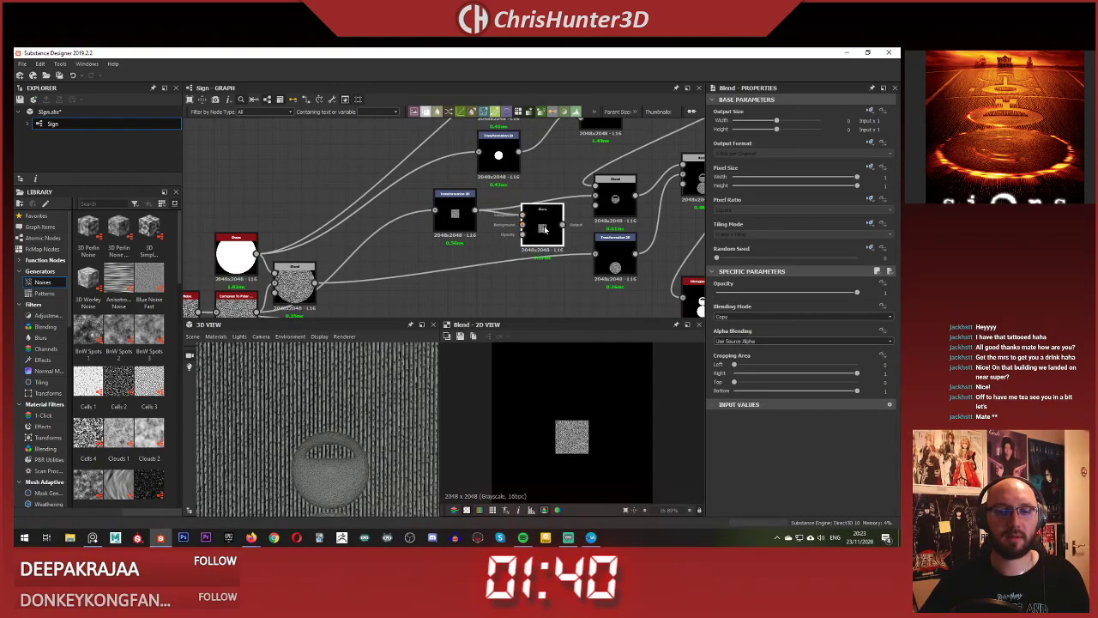
# - Insert a Transformation 2D between the Anisotropic Noise and the new Blend's background, and rotate the noise
pyautogui.moveTo(221, 305); pyautogui.dragTo(254, 255, button='middle')
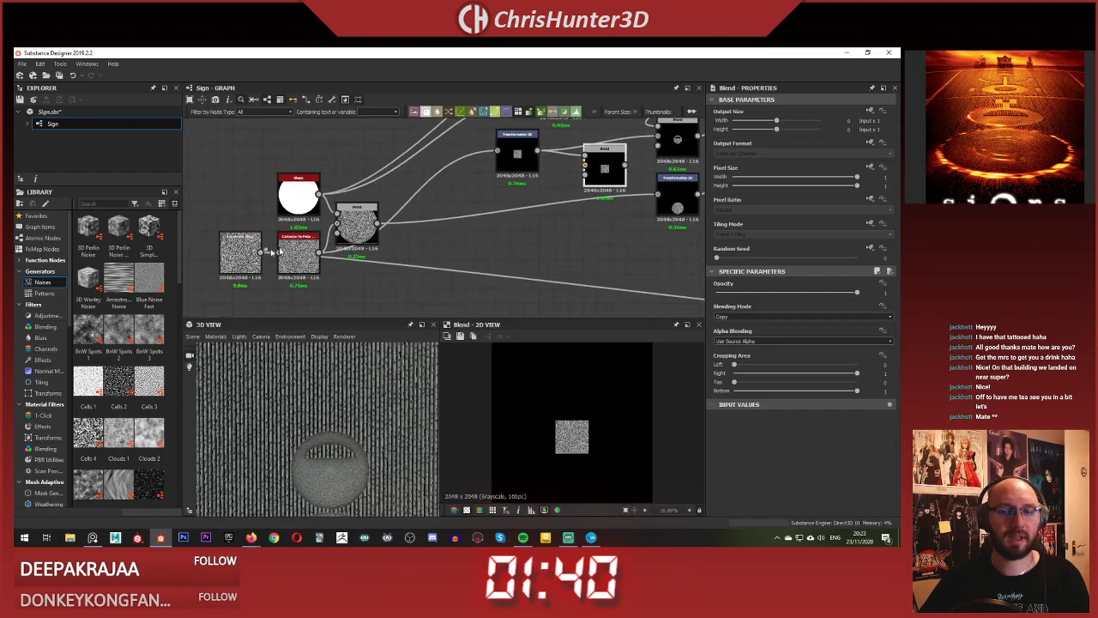
pyautogui.press('space')
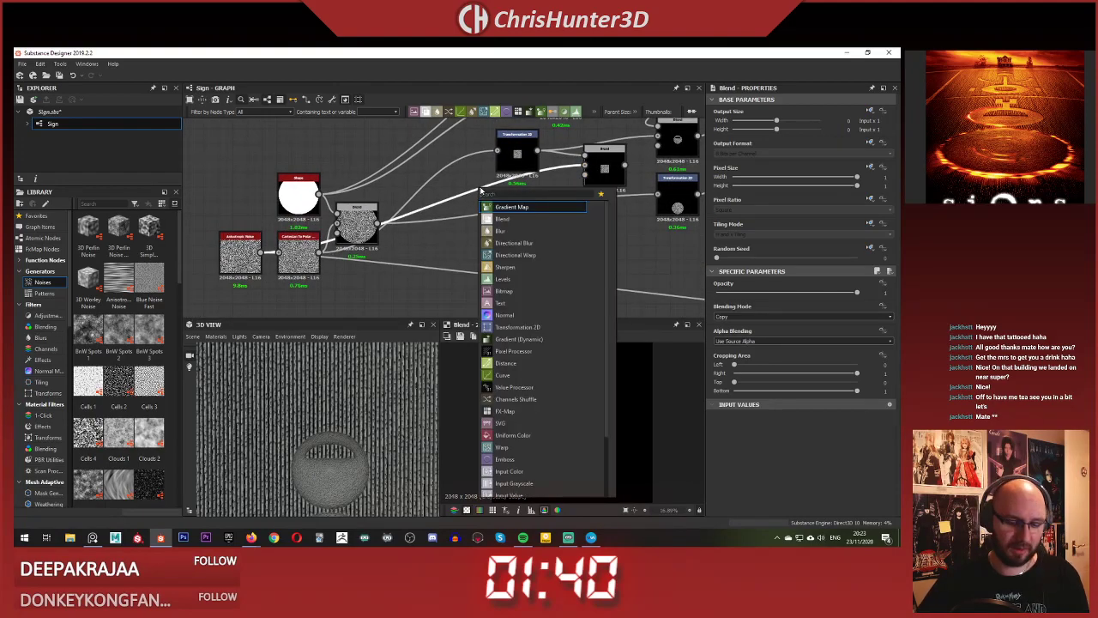
pyautogui.write('trans')
pyautogui.click(533, 207)
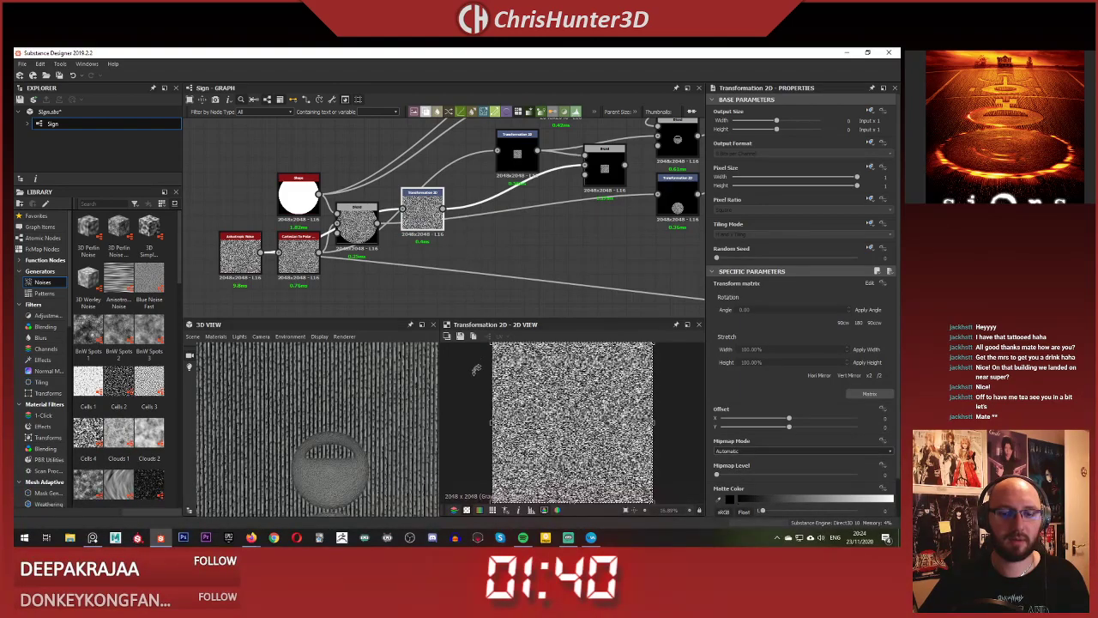
pyautogui.keyDown('shift'); pyautogui.moveTo(476, 368); pyautogui.dragTo(613, 352); pyautogui.keyUp('shift')
pyautogui.click(520, 275)
pyautogui.click(423, 207)
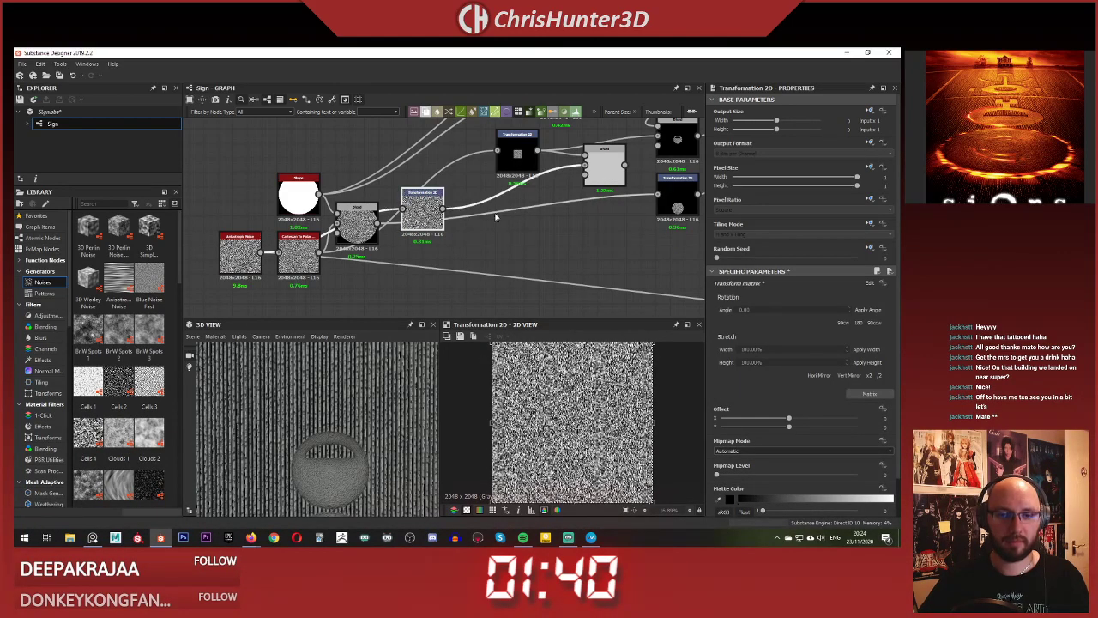
# - Examine the new Blend's output, its input connections and its blending mode options
pyautogui.moveTo(498, 215); pyautogui.dragTo(463, 243, button='middle')
pyautogui.doubleClick(578, 187)
pyautogui.scroll(4, 579, 187)
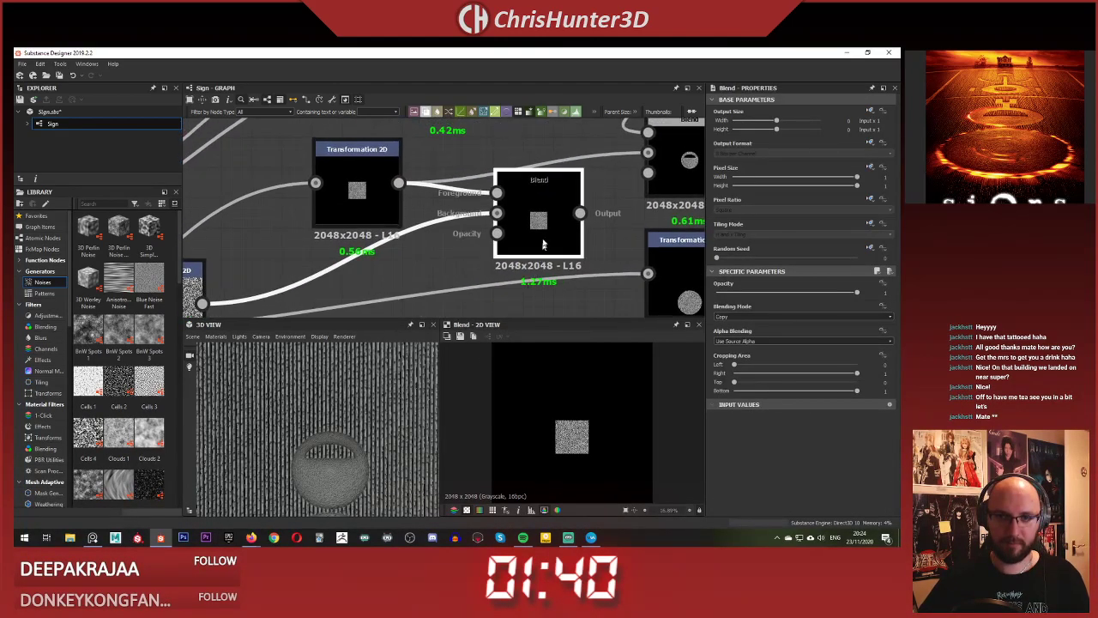
pyautogui.scroll(-2, 408, 243)
pyautogui.moveTo(410, 245); pyautogui.dragTo(531, 246, button='middle')
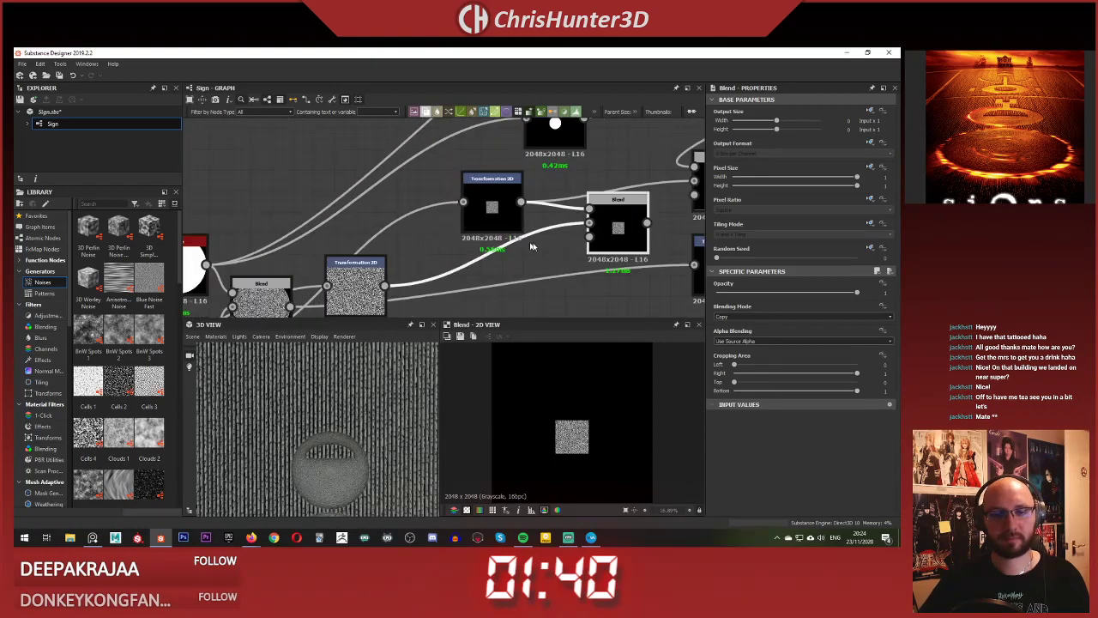
pyautogui.click(789, 315)
pyautogui.click(512, 260)
# - Move the noise patch's Transformation 2D farther from the new Blend to make room for another node
pyautogui.moveTo(497, 214); pyautogui.dragTo(456, 214)
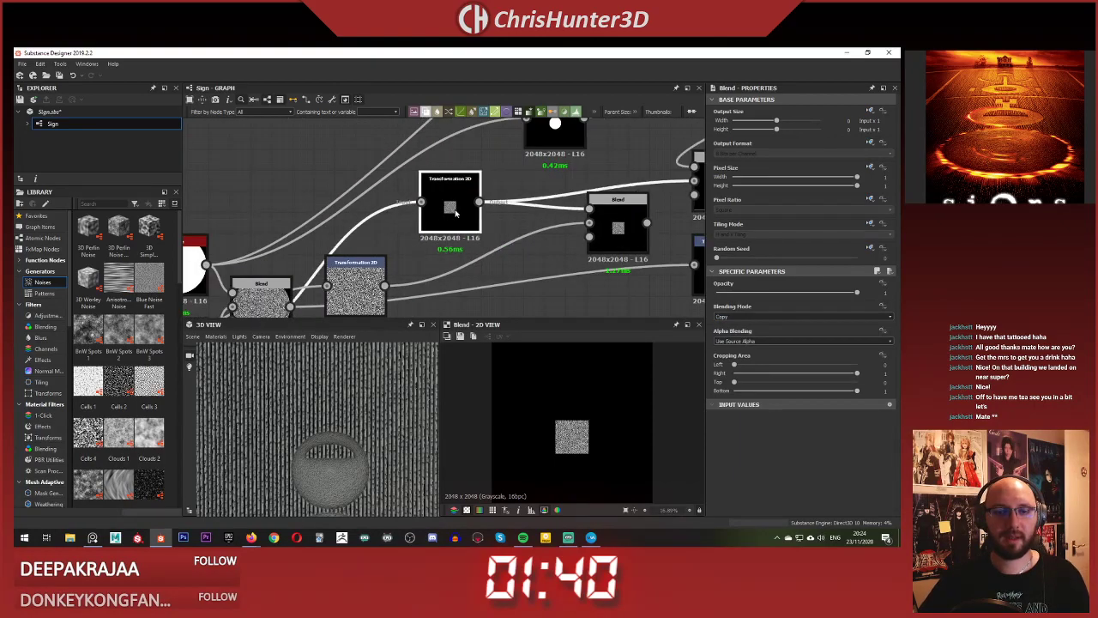
pyautogui.moveTo(433, 215); pyautogui.dragTo(502, 97, button='middle')
pyautogui.moveTo(478, 199); pyautogui.dragTo(534, 235, button='middle')
pyautogui.moveTo(662, 182); pyautogui.dragTo(504, 236, button='middle')
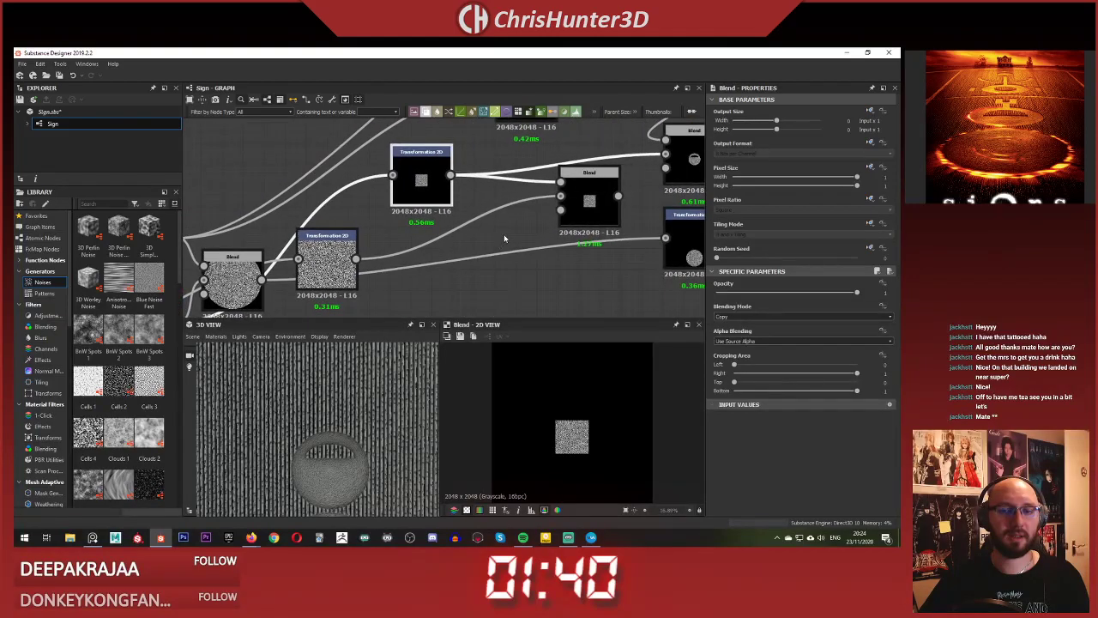
# - Add a Histogram Scan node below the noise patch's Transformation 2D and connect the patch as its input
pyautogui.click(505, 235)
pyautogui.press('space')
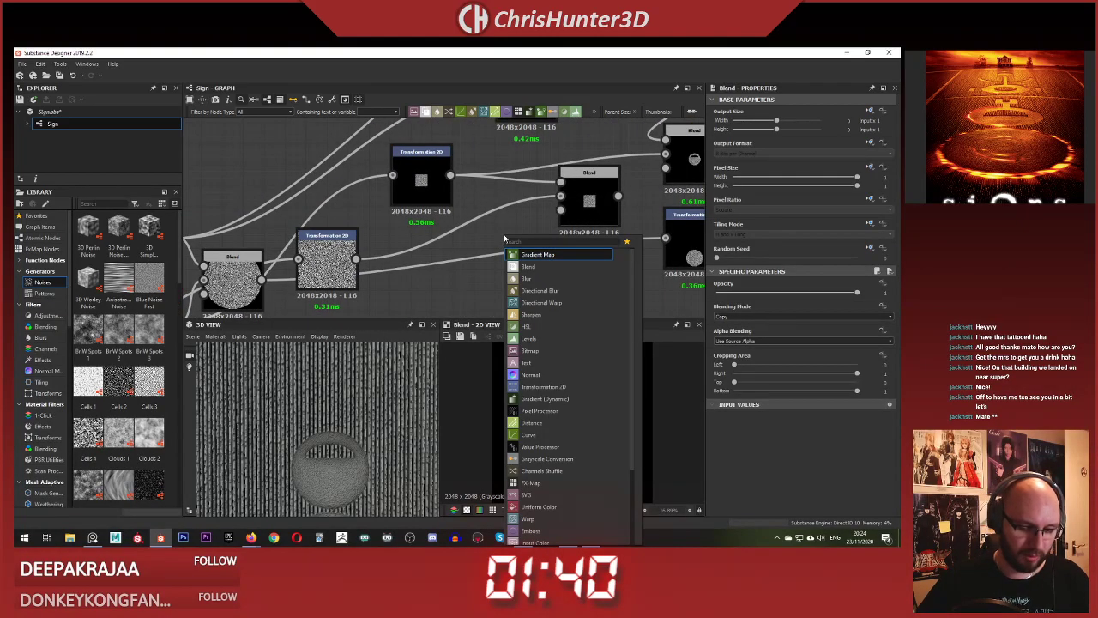
pyautogui.write('hist')
pyautogui.press('Down')
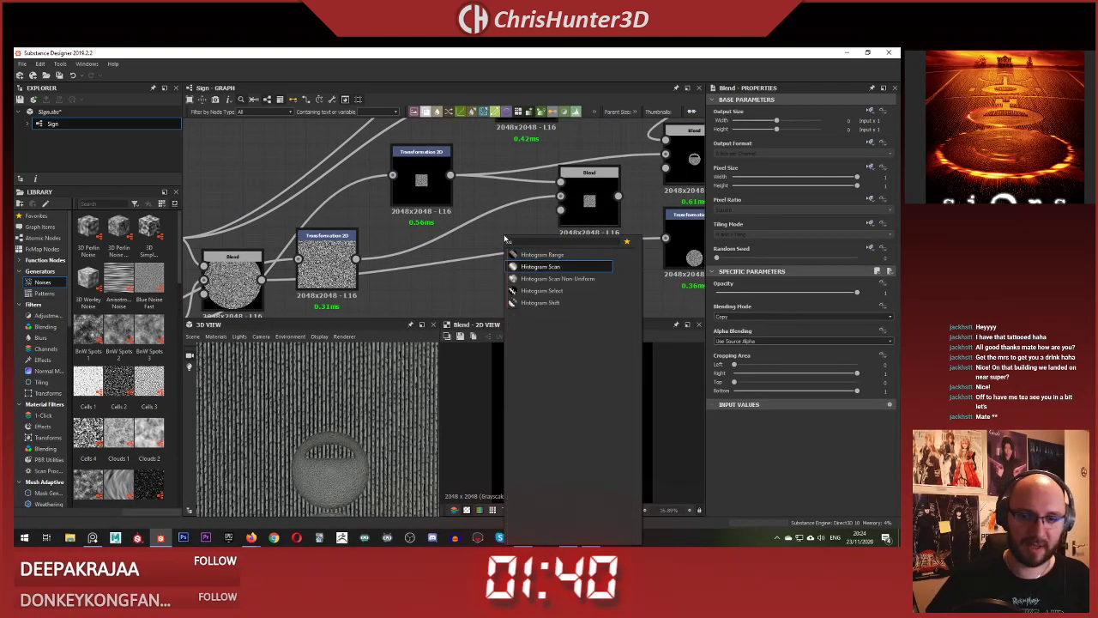
pyautogui.press('Down')
pyautogui.press('Up')
pyautogui.press('Escape')
pyautogui.moveTo(451, 175); pyautogui.dragTo(487, 238)
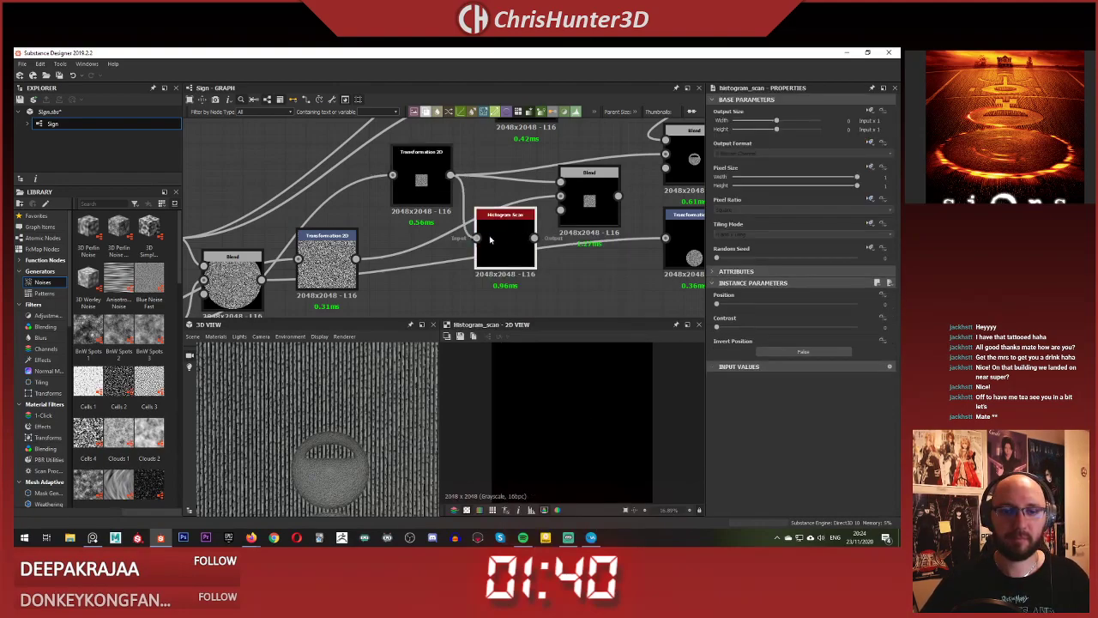
# - Raise the Histogram Scan's Position nearly to its maximum and connect its output as the new Blend's opacity mask
pyautogui.click(857, 305)
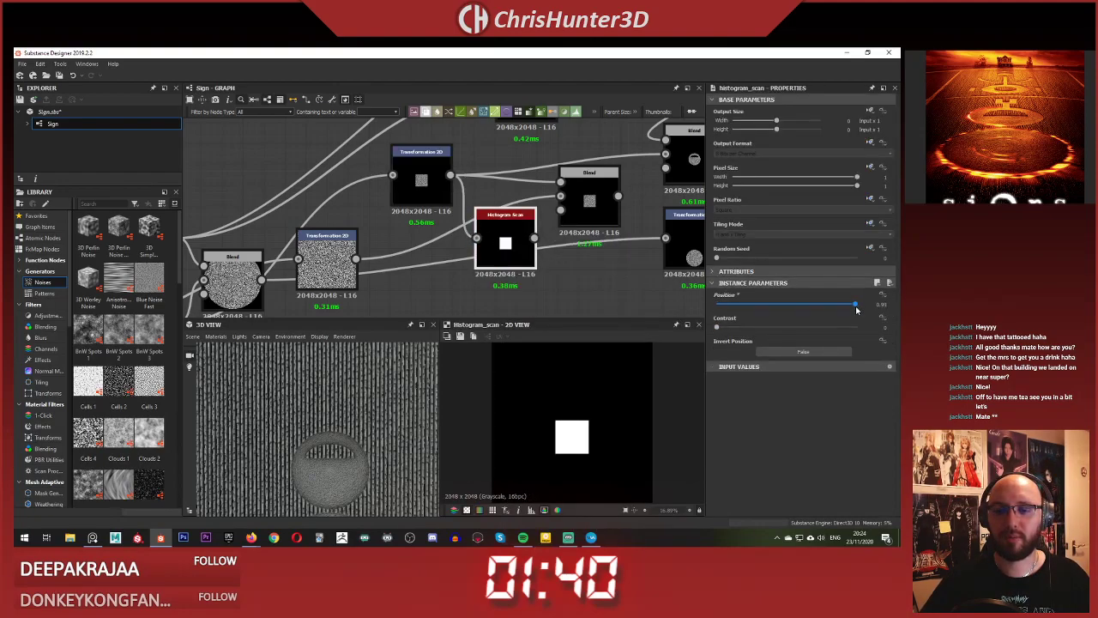
pyautogui.moveTo(534, 238); pyautogui.dragTo(561, 210)
pyautogui.click(602, 194)
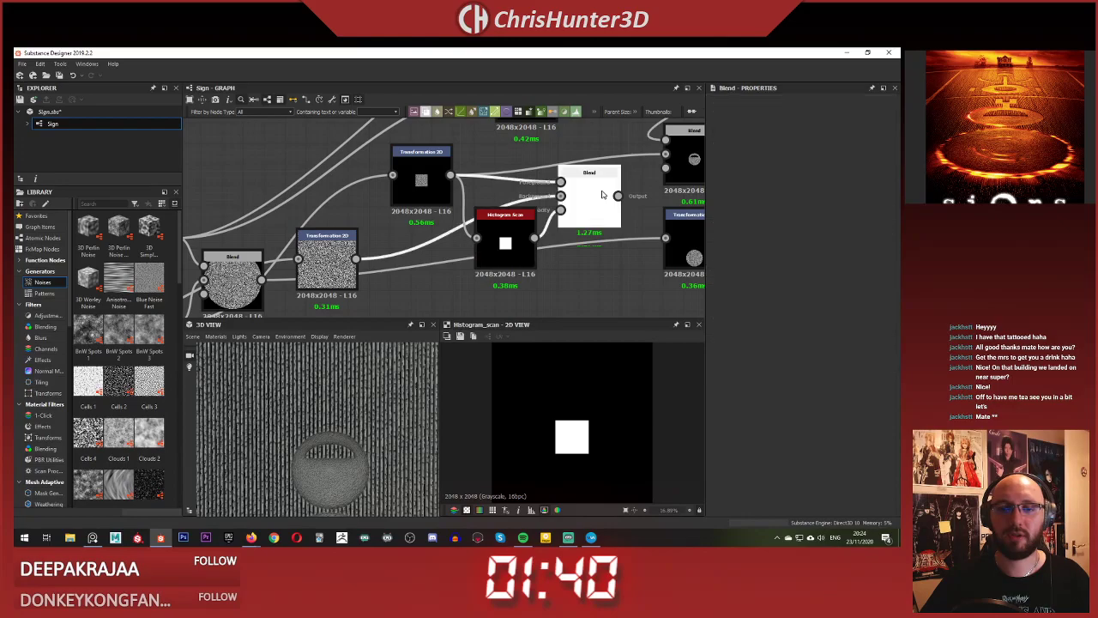
# - Preview the new Blend's output and fine-tune the Histogram Scan node's placement between the noise patch's Transformation 2D and the Blend
pyautogui.doubleClick(602, 195)
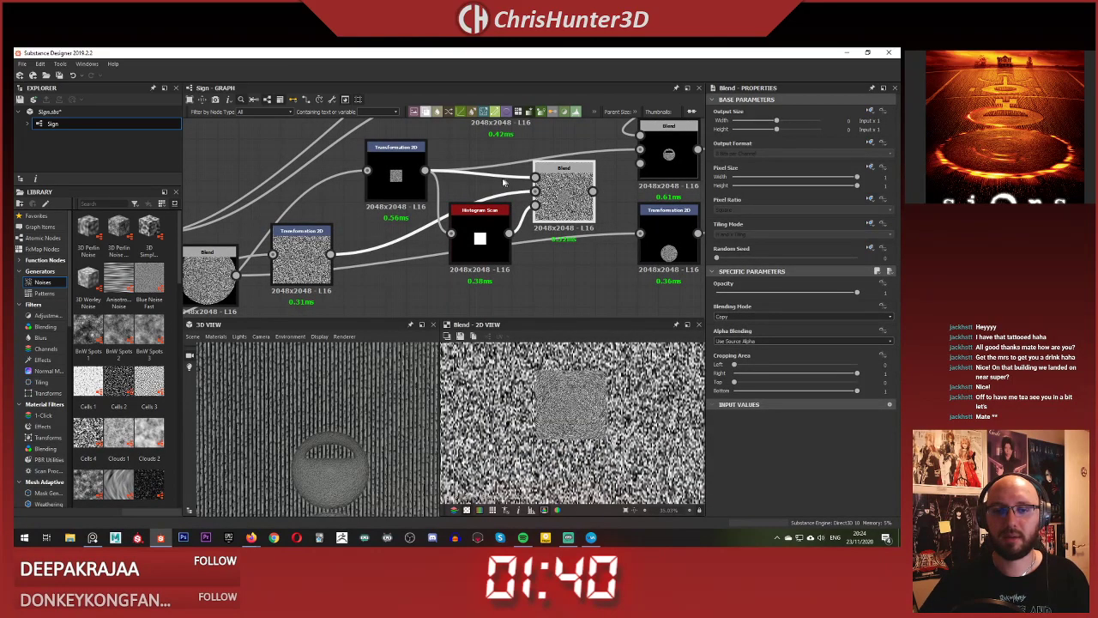
pyautogui.scroll(-2, 503, 182)
pyautogui.moveTo(504, 182); pyautogui.dragTo(499, 204, button='middle')
pyautogui.scroll(2, 490, 230)
pyautogui.moveTo(479, 232); pyautogui.dragTo(458, 232)
pyautogui.moveTo(462, 225); pyautogui.dragTo(440, 247, button='middle')
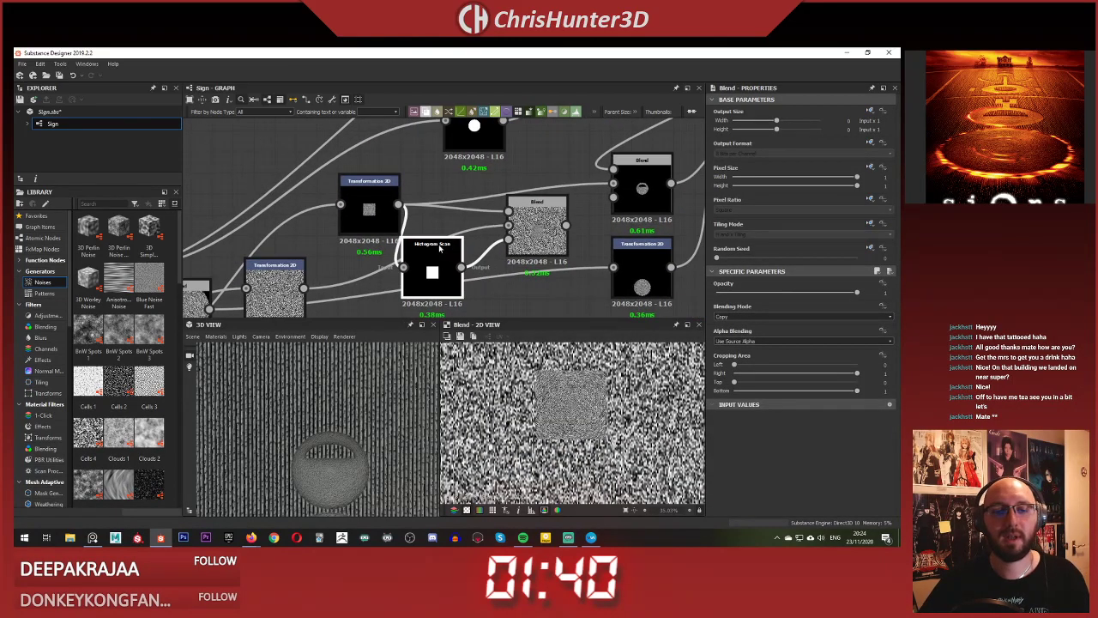
pyautogui.moveTo(439, 248); pyautogui.dragTo(460, 248)
pyautogui.click(557, 223)
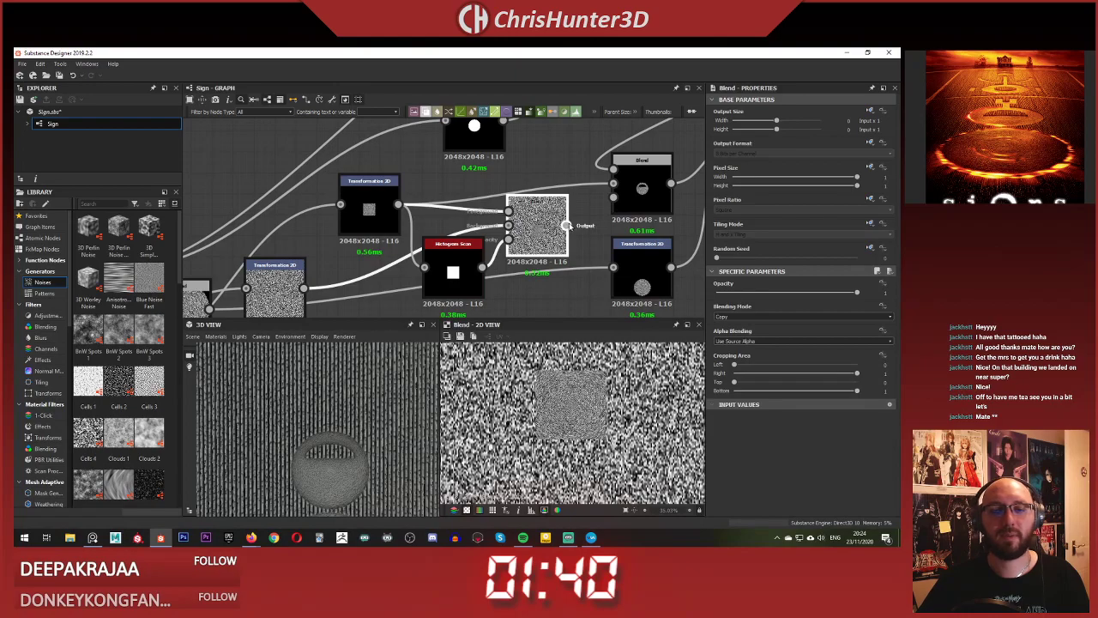
# - Inspect the noise multiplied into the circle-and-fork mask and the source Cartesian To Polar noise
pyautogui.doubleClick(639, 191)
pyautogui.moveTo(391, 402)
pyautogui.mouseDown()
pyautogui.moveTo(374, 402)
pyautogui.moveTo(382, 397)
pyautogui.mouseUp()
pyautogui.scroll(-3, 384, 244)
pyautogui.scroll(4, 360, 268)
pyautogui.moveTo(279, 304); pyautogui.dragTo(438, 270, button='middle')
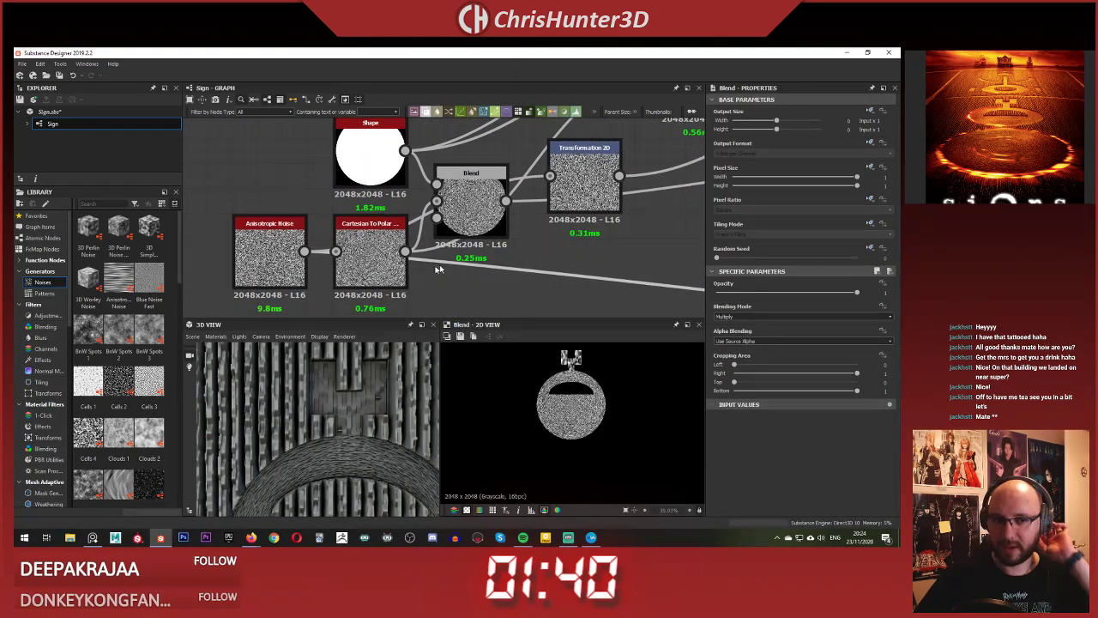
pyautogui.doubleClick(378, 245)
pyautogui.scroll(-3, 469, 188)
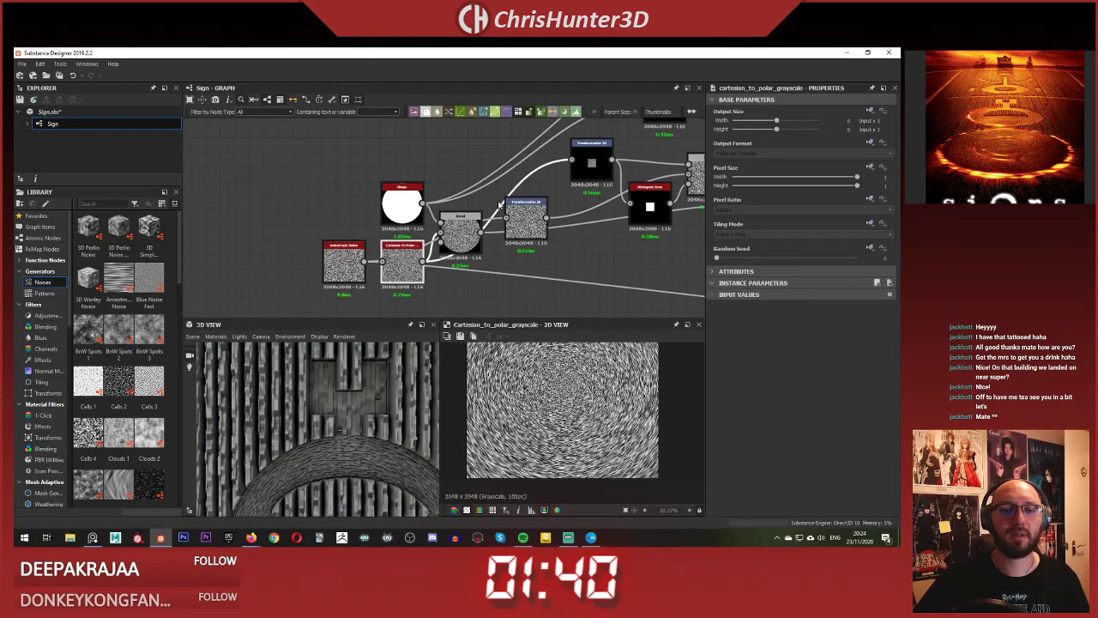
# - Scale down the noise tile in the background noise's Transformation 2D to make the surrounding pattern finer
pyautogui.click(521, 229)
pyautogui.moveTo(573, 273); pyautogui.dragTo(479, 279, button='middle')
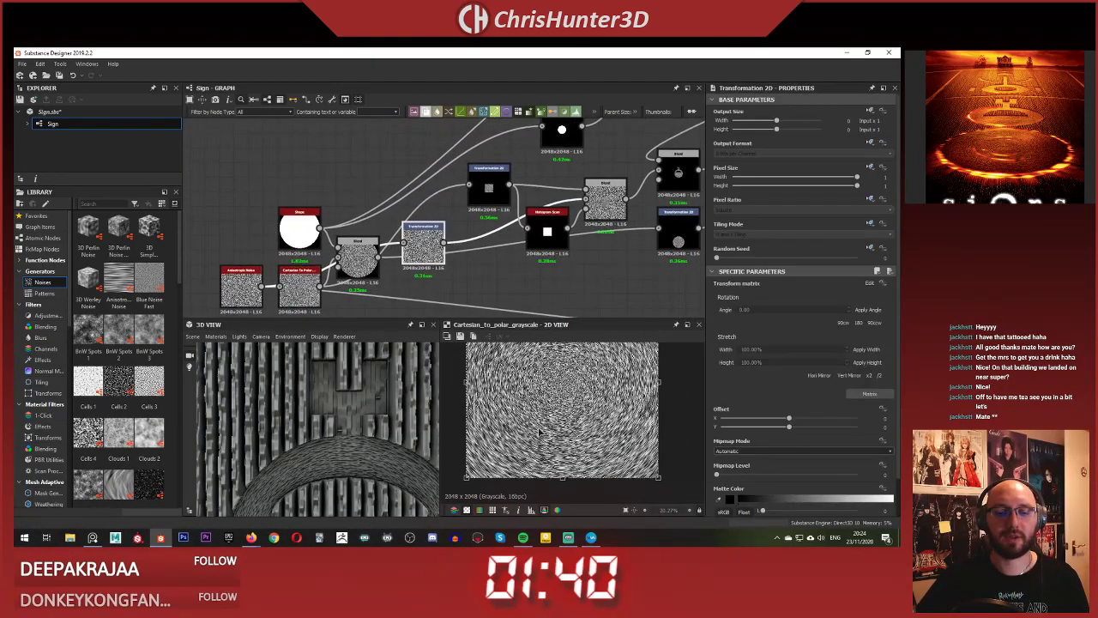
pyautogui.press('f')
pyautogui.doubleClick(428, 238)
pyautogui.scroll(3, 455, 225)
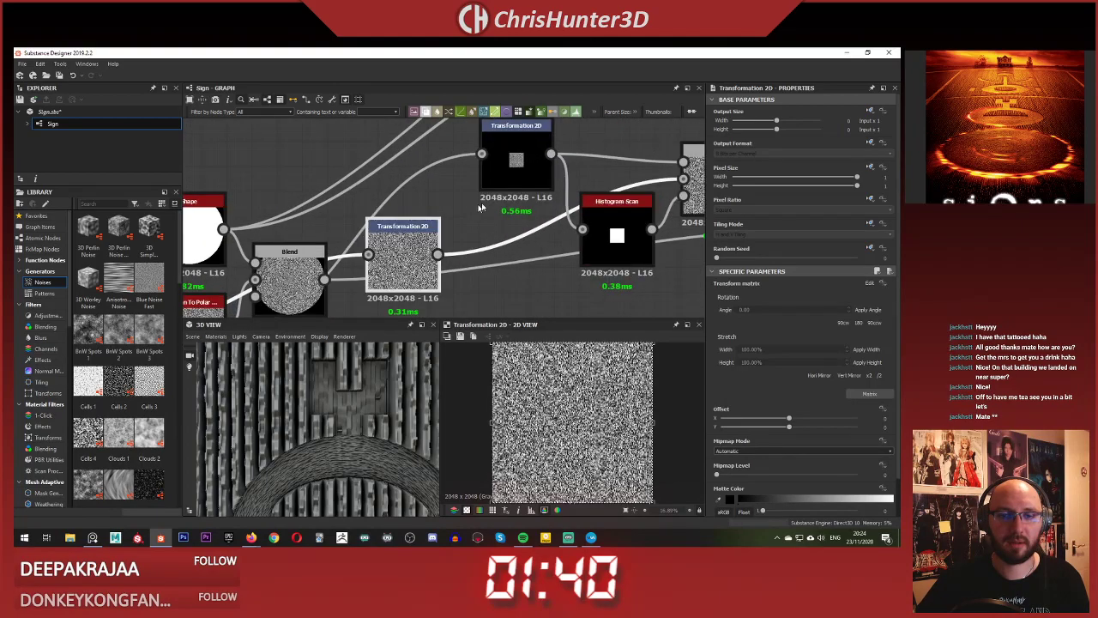
pyautogui.moveTo(505, 225); pyautogui.dragTo(501, 218, button='middle')
pyautogui.scroll(2, 464, 413)
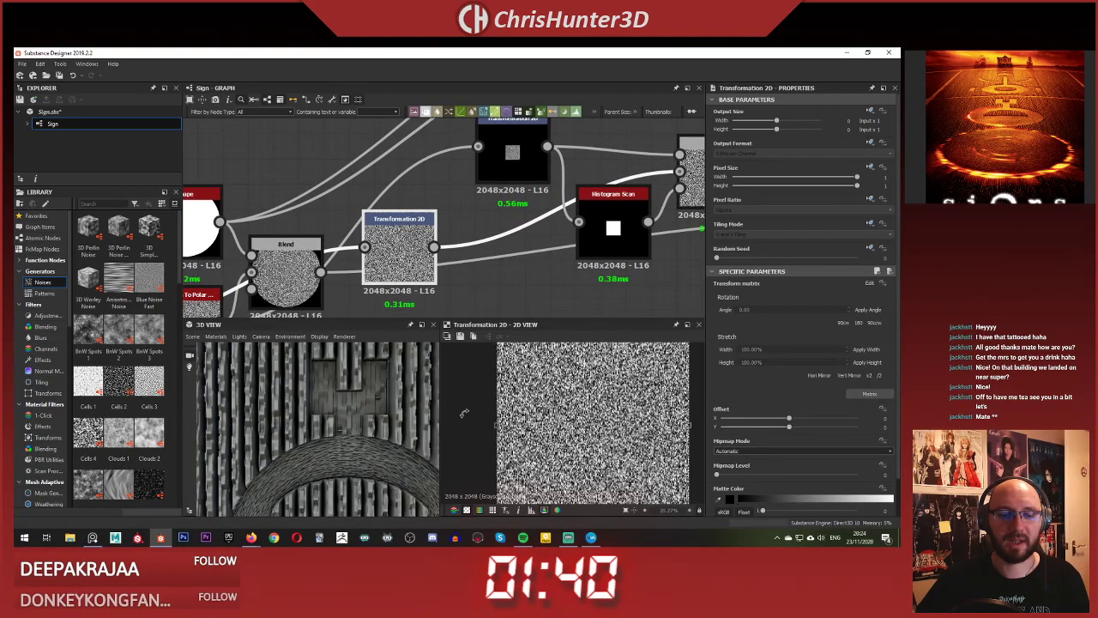
pyautogui.scroll(-3, 470, 413)
pyautogui.press('f')
pyautogui.scroll(-1, 504, 419)
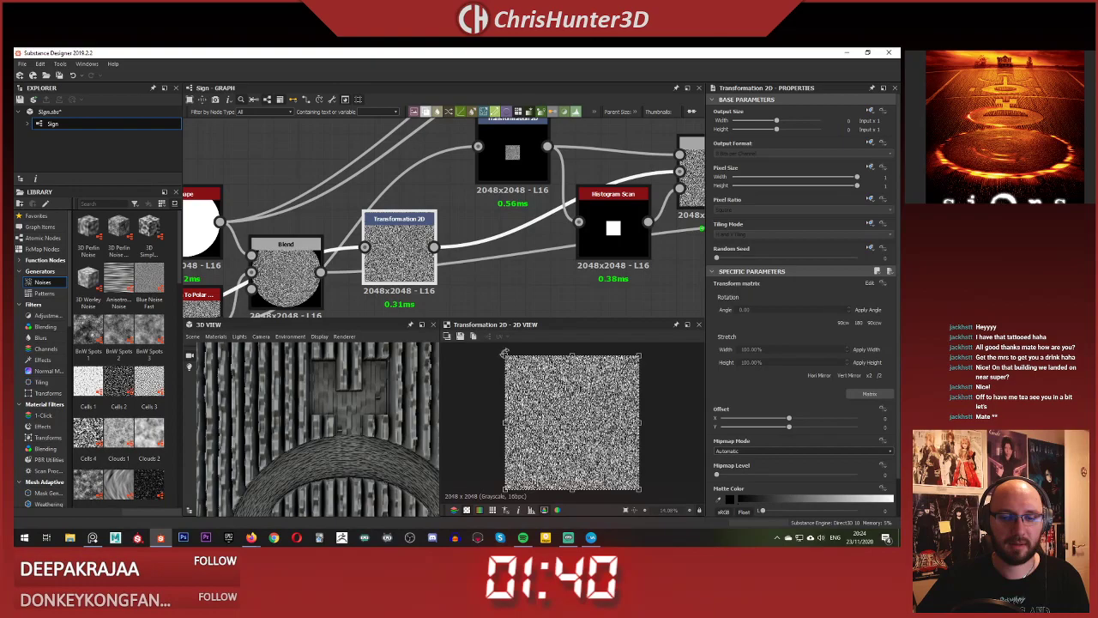
pyautogui.moveTo(504, 354); pyautogui.dragTo(552, 408)
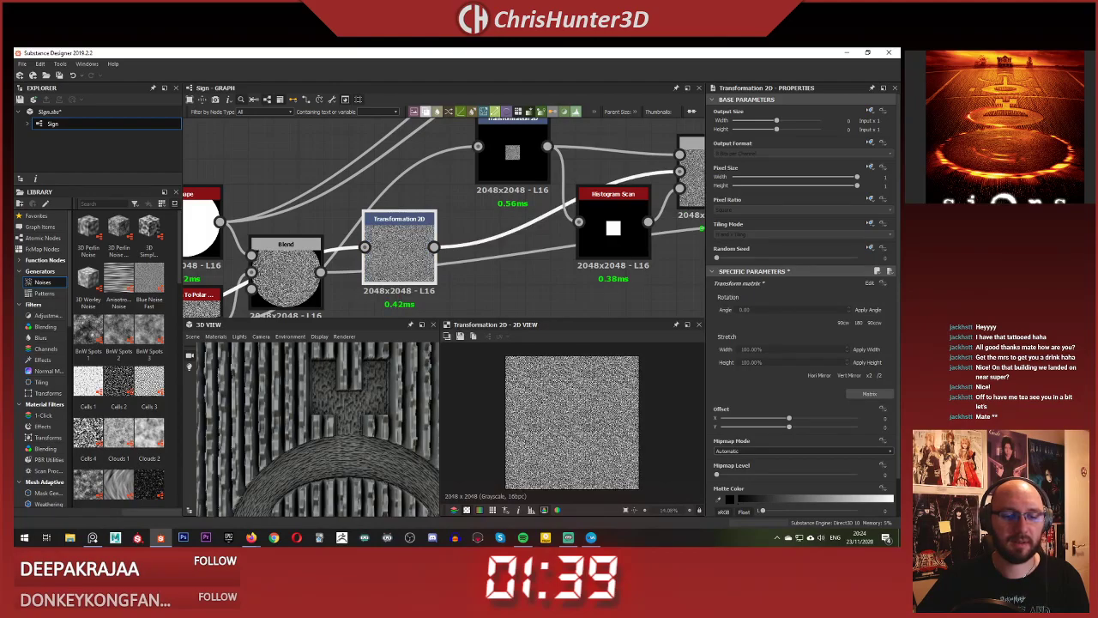
# - Rotate the background noise by 90 degrees in its Transformation 2D
pyautogui.scroll(5, 557, 429)
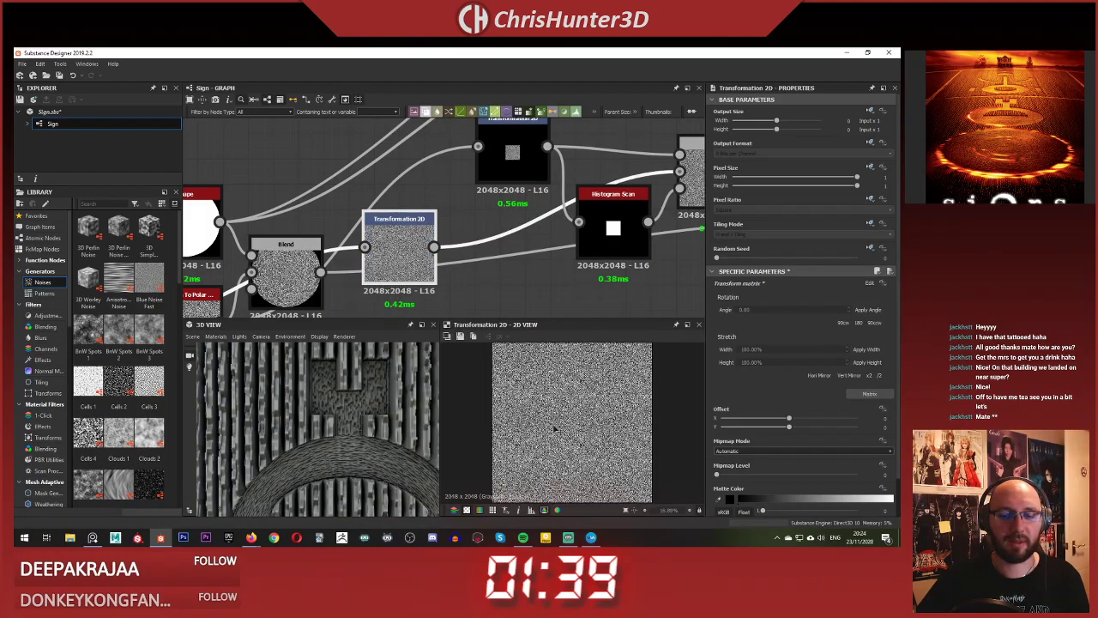
pyautogui.scroll(3, 565, 432)
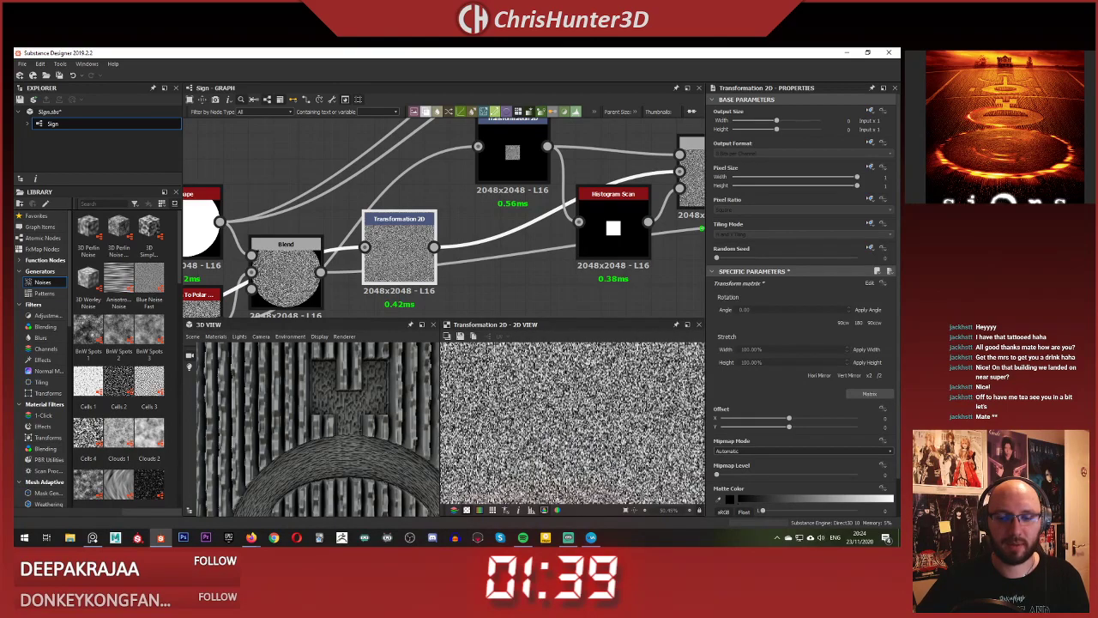
pyautogui.click(843, 323)
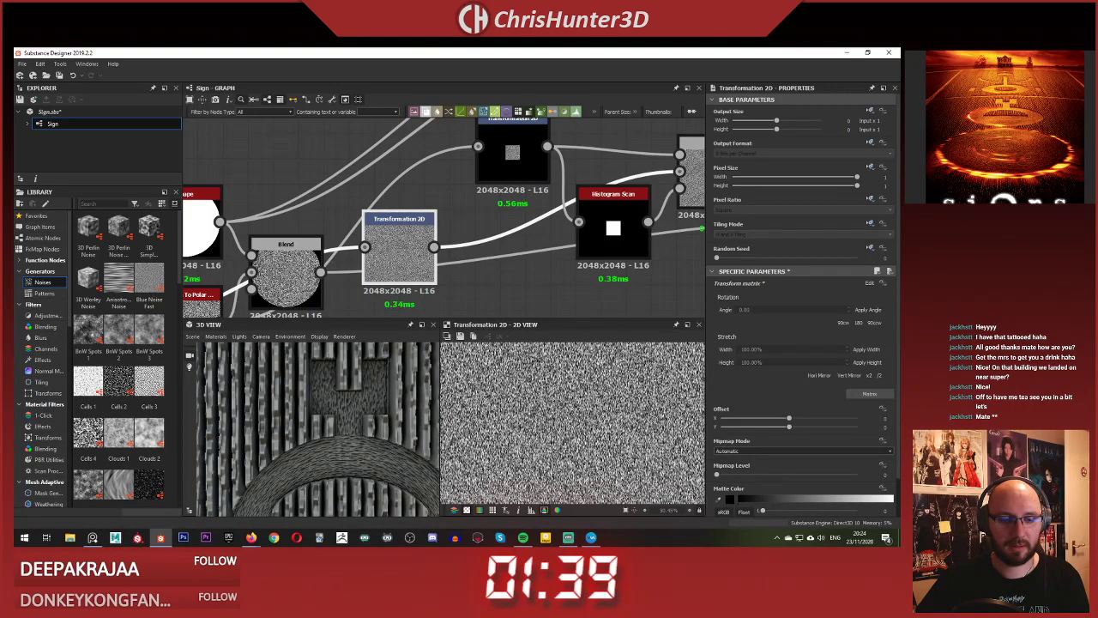
# - Examine the crop circle material in the 3D view from close up and from a distance
pyautogui.scroll(-5, 302, 407)
pyautogui.click(358, 313)
pyautogui.scroll(-3, 335, 394)
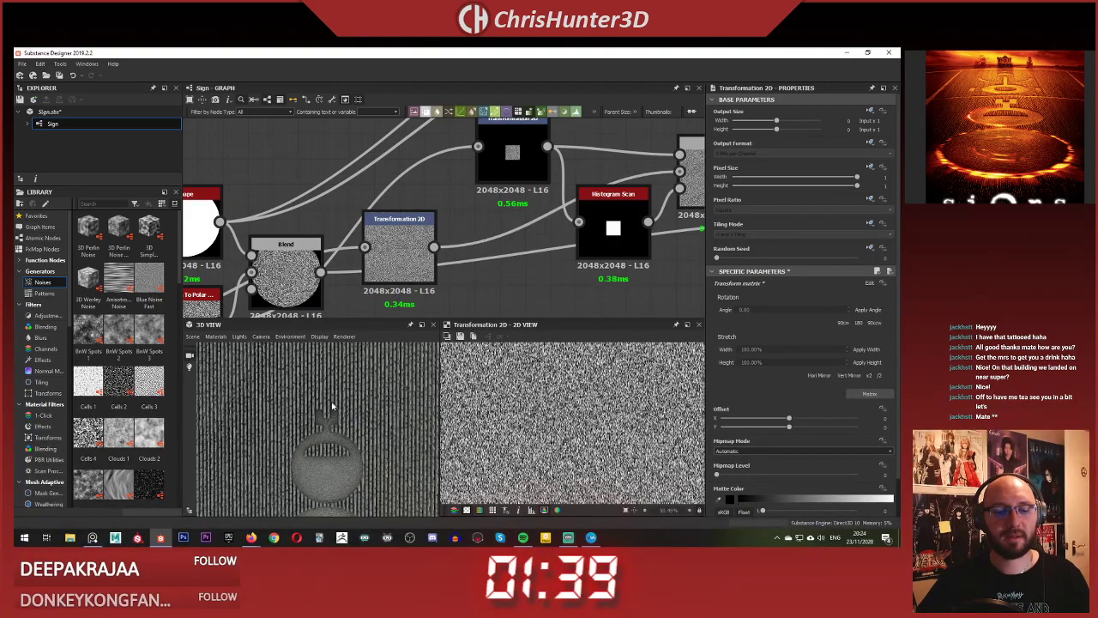
pyautogui.moveTo(330, 407)
pyautogui.mouseDown()
pyautogui.moveTo(340, 382)
pyautogui.moveTo(336, 398)
pyautogui.mouseUp()
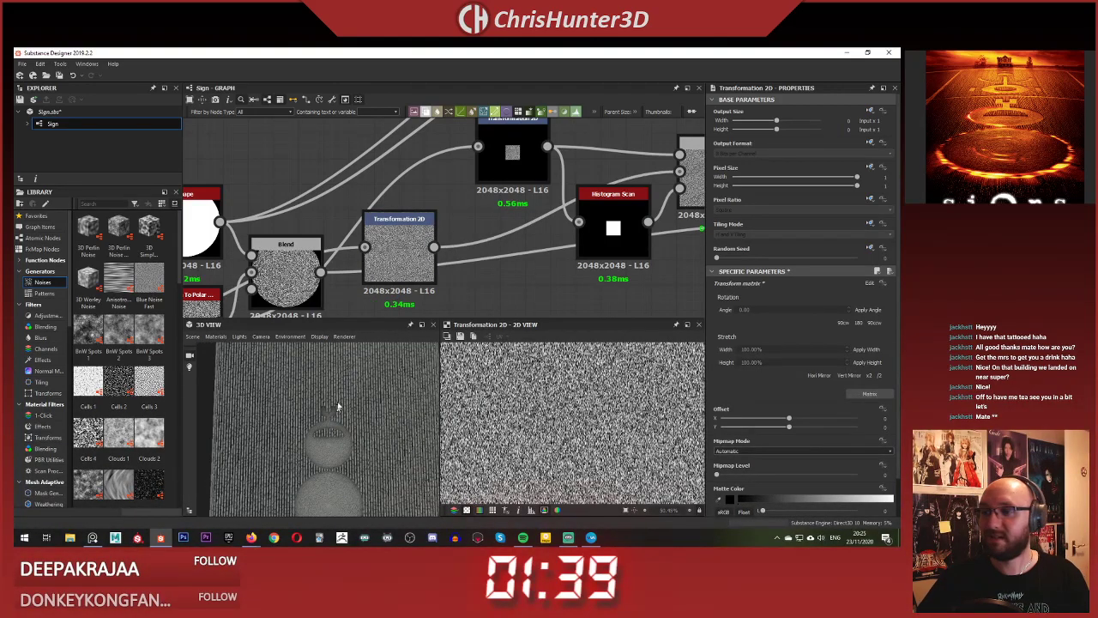
pyautogui.scroll(-3, 333, 393)
pyautogui.moveTo(328, 384); pyautogui.dragTo(315, 405, button='middle')
pyautogui.scroll(-1, 320, 401)
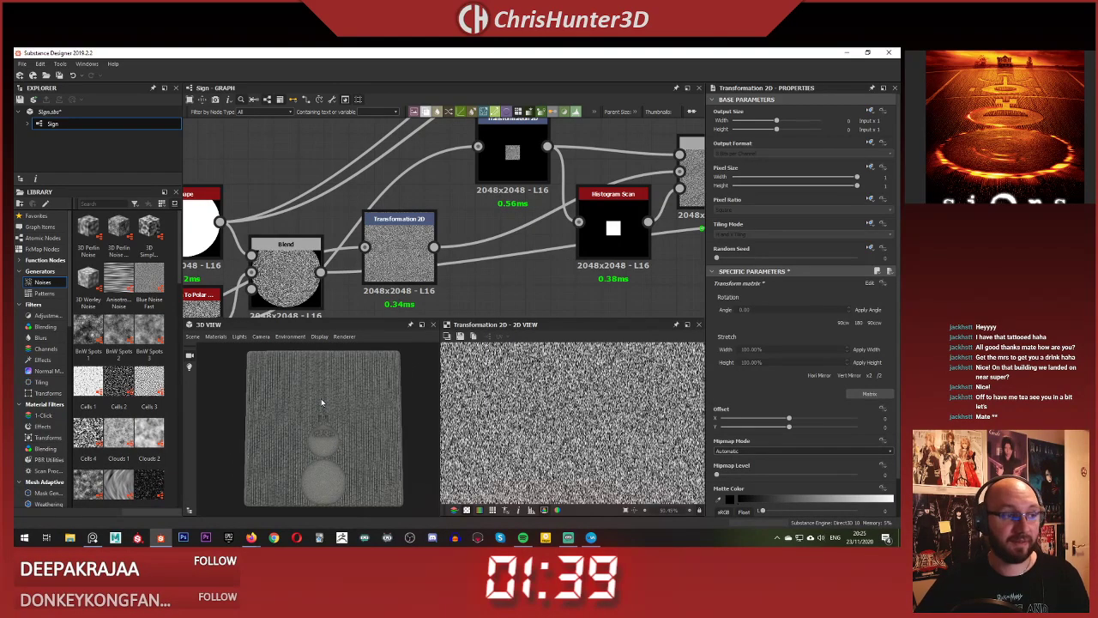
pyautogui.scroll(3, 321, 405)
pyautogui.scroll(1, 345, 420)
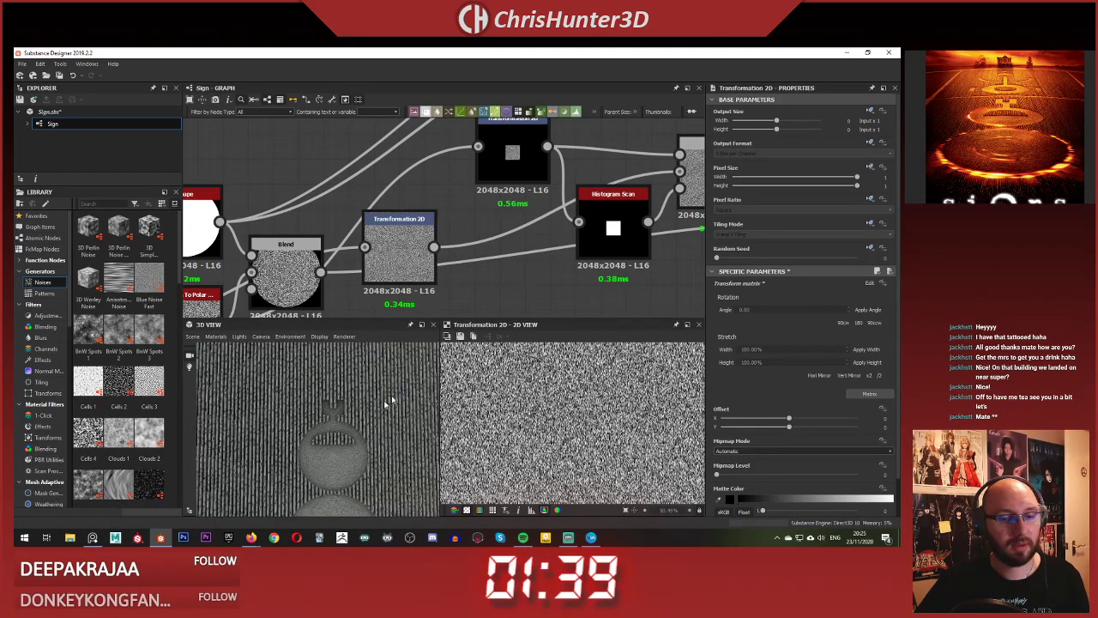
pyautogui.scroll(-2, 550, 191)
pyautogui.scroll(-2, 330, 407)
pyautogui.moveTo(330, 410)
pyautogui.mouseDown()
pyautogui.moveTo(314, 370)
pyautogui.moveTo(319, 417)
pyautogui.mouseUp()
pyautogui.scroll(5, 507, 243)
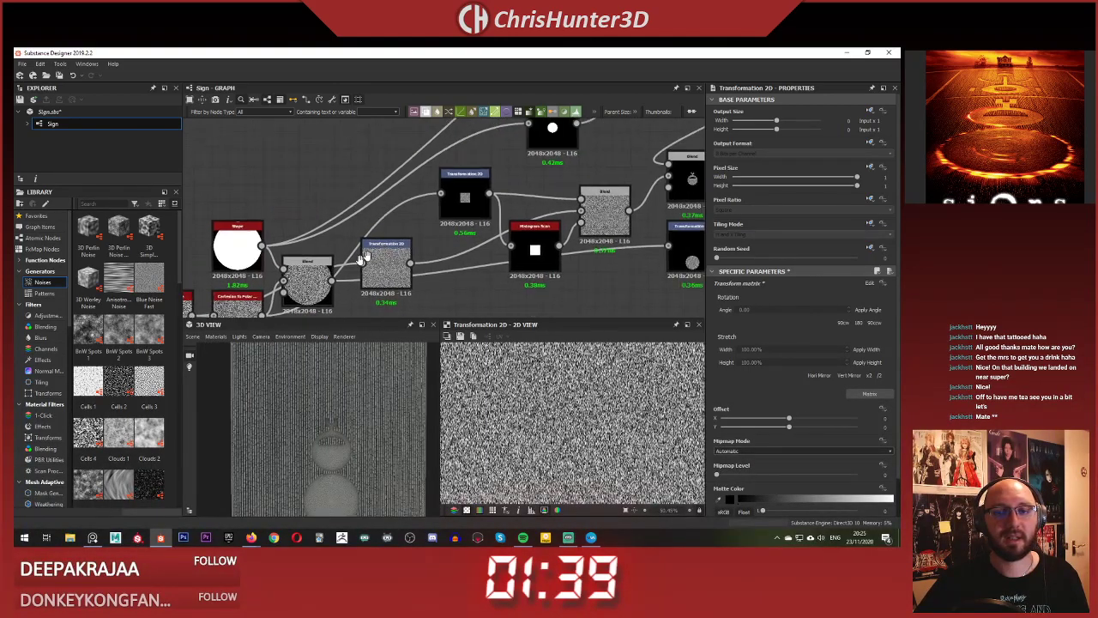
# - Locate the fork shape's Transformation 2D in the graph and display its output in the 2D view
pyautogui.scroll(-3, 563, 238)
pyautogui.scroll(1, 482, 190)
pyautogui.moveTo(494, 195); pyautogui.dragTo(440, 165, button='middle')
pyautogui.scroll(-2, 441, 182)
pyautogui.moveTo(443, 190); pyautogui.dragTo(379, 313, button='middle')
pyautogui.moveTo(521, 209); pyautogui.dragTo(403, 206, button='middle')
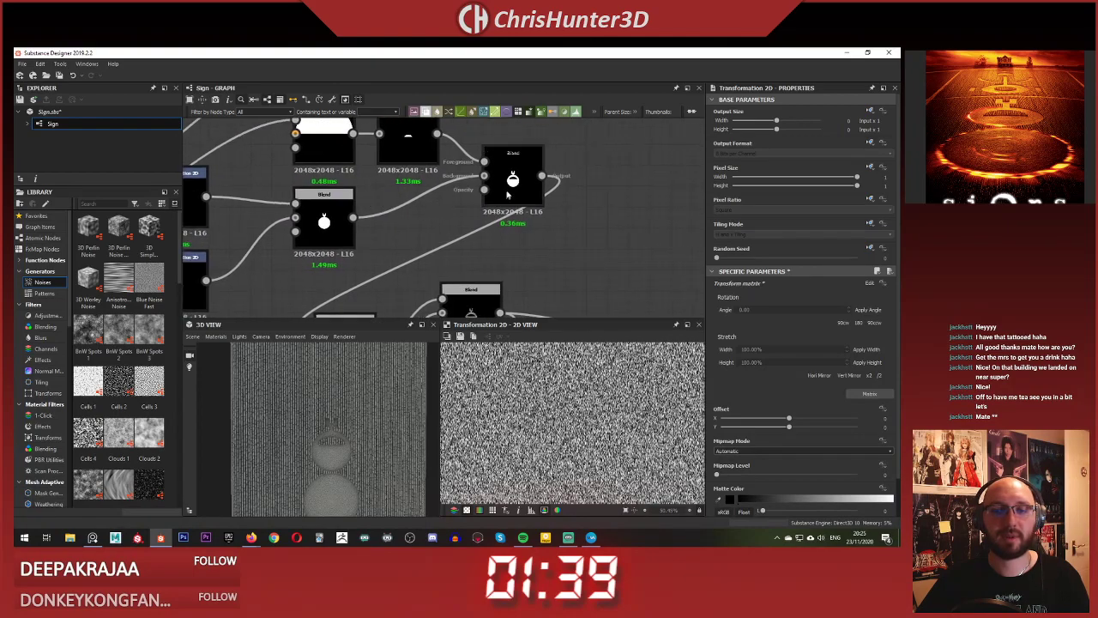
pyautogui.click(516, 182)
pyautogui.moveTo(517, 183); pyautogui.dragTo(641, 312, button='middle')
pyautogui.moveTo(423, 256); pyautogui.dragTo(510, 263, button='middle')
pyautogui.click(471, 148)
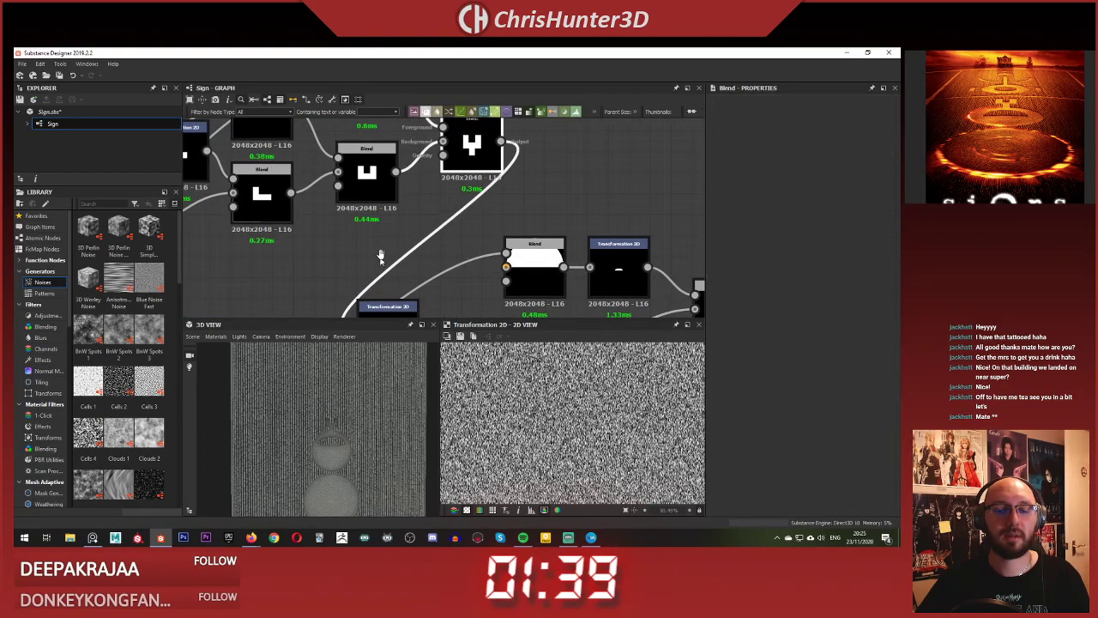
pyautogui.moveTo(380, 256); pyautogui.dragTo(467, 154, button='middle')
pyautogui.scroll(3, 471, 254)
pyautogui.doubleClick(470, 250)
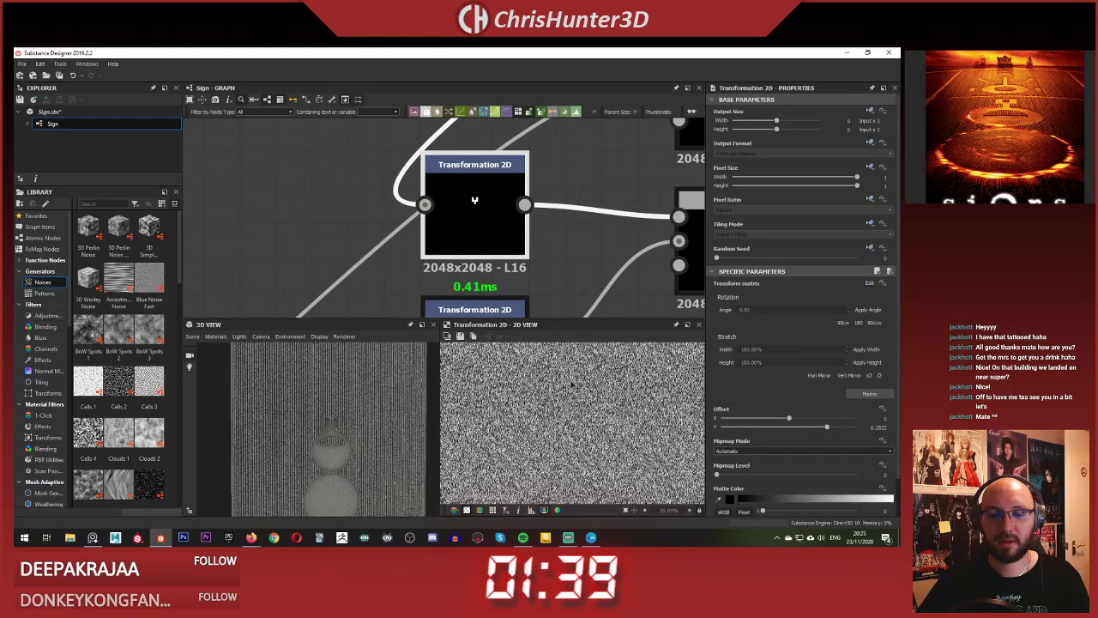
pyautogui.scroll(2, 599, 373)
pyautogui.moveTo(593, 360); pyautogui.dragTo(577, 420, button='middle')
pyautogui.scroll(-3, 568, 410)
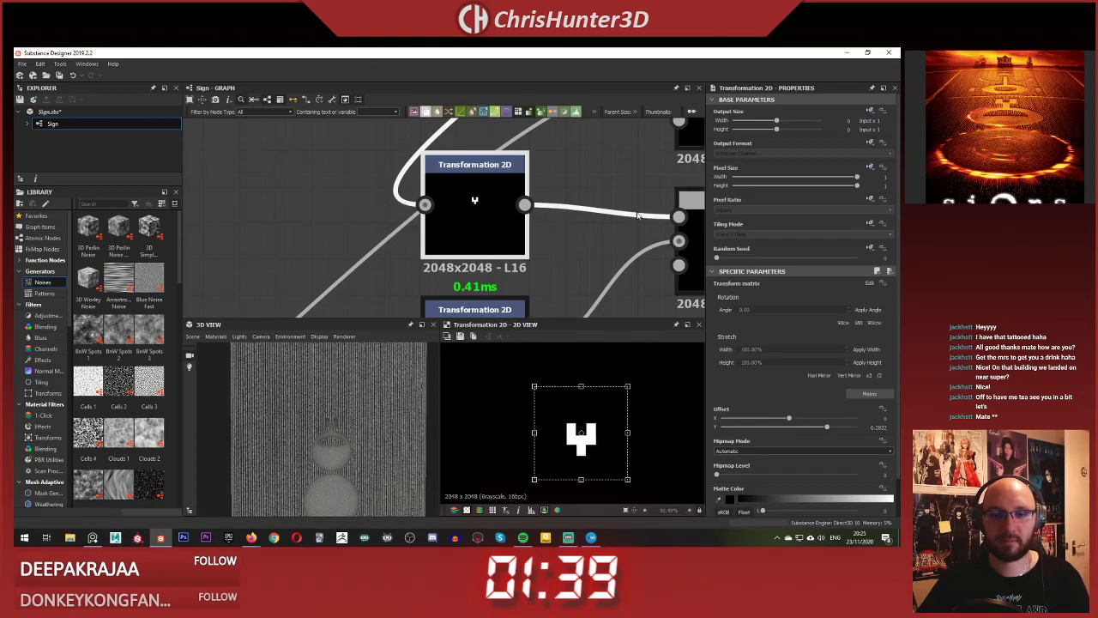
# - Enlarge the fork in its Transformation 2D and reduce its height slightly while previewing the circle-and-fork Blend
pyautogui.scroll(-2, 638, 214)
pyautogui.moveTo(642, 218); pyautogui.dragTo(518, 196, button='middle')
pyautogui.scroll(2, 525, 214)
pyautogui.click(572, 212)
pyautogui.doubleClick(572, 212)
pyautogui.click(336, 159)
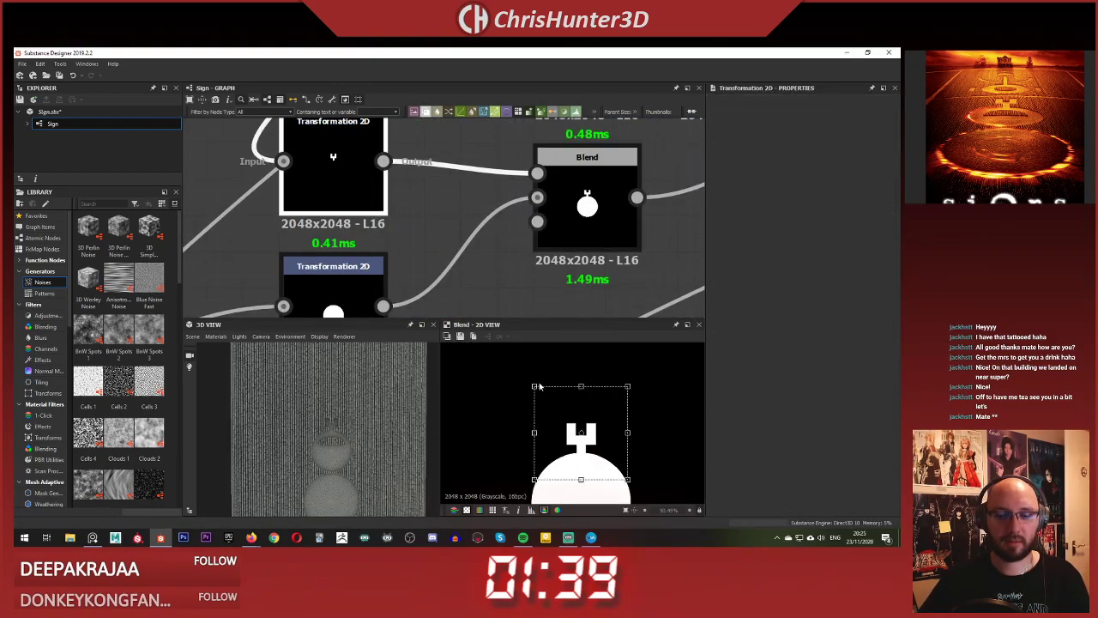
pyautogui.moveTo(530, 383); pyautogui.dragTo(519, 374)
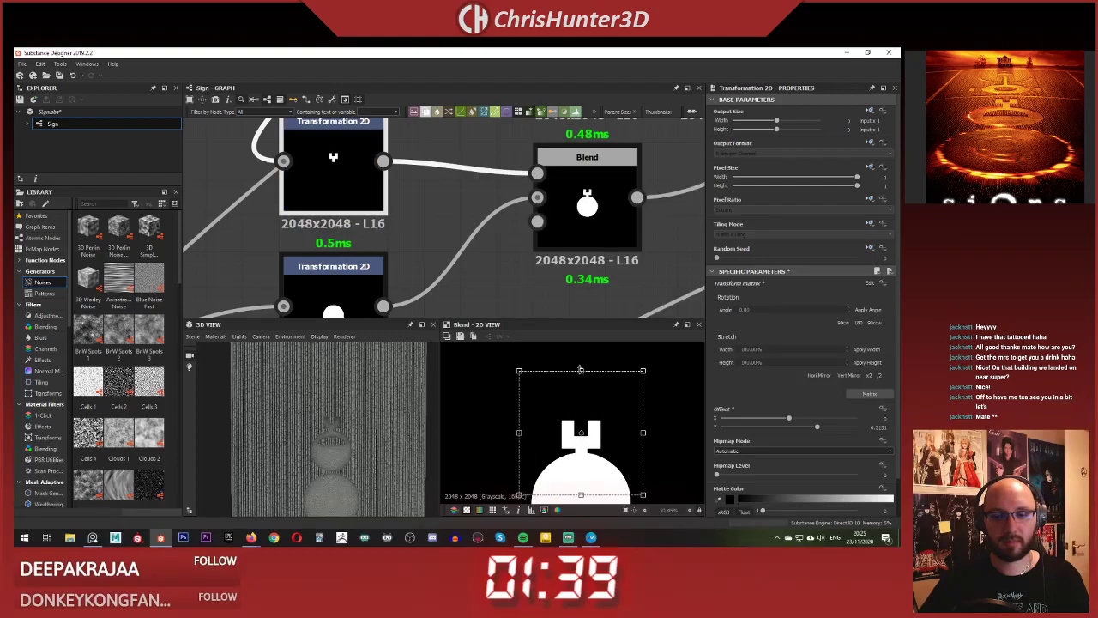
pyautogui.moveTo(581, 370); pyautogui.dragTo(581, 381)
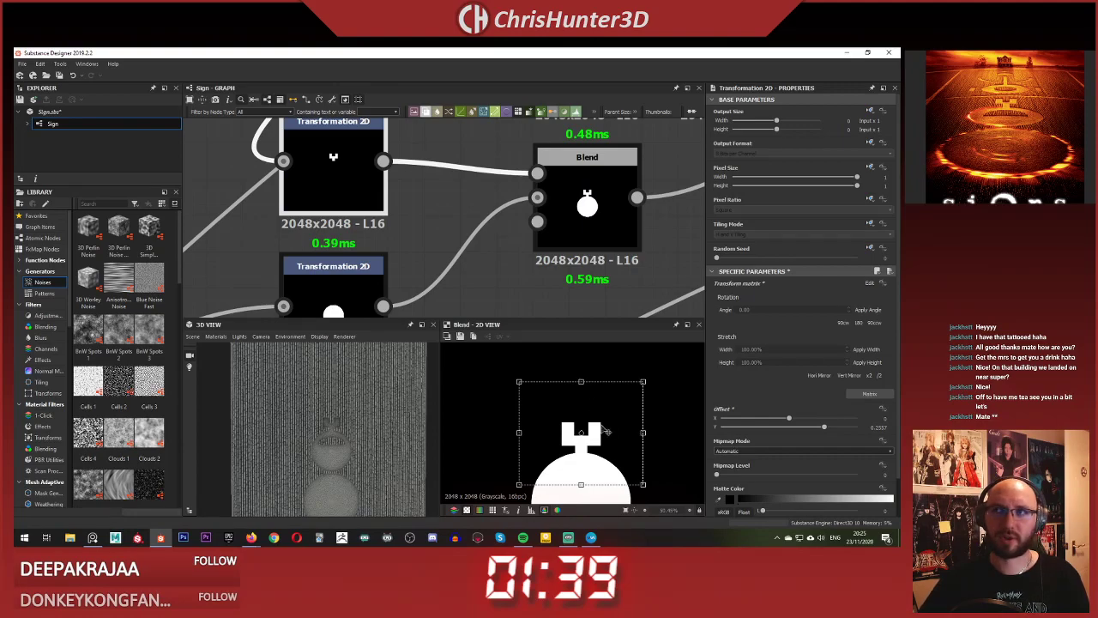
pyautogui.click(548, 292)
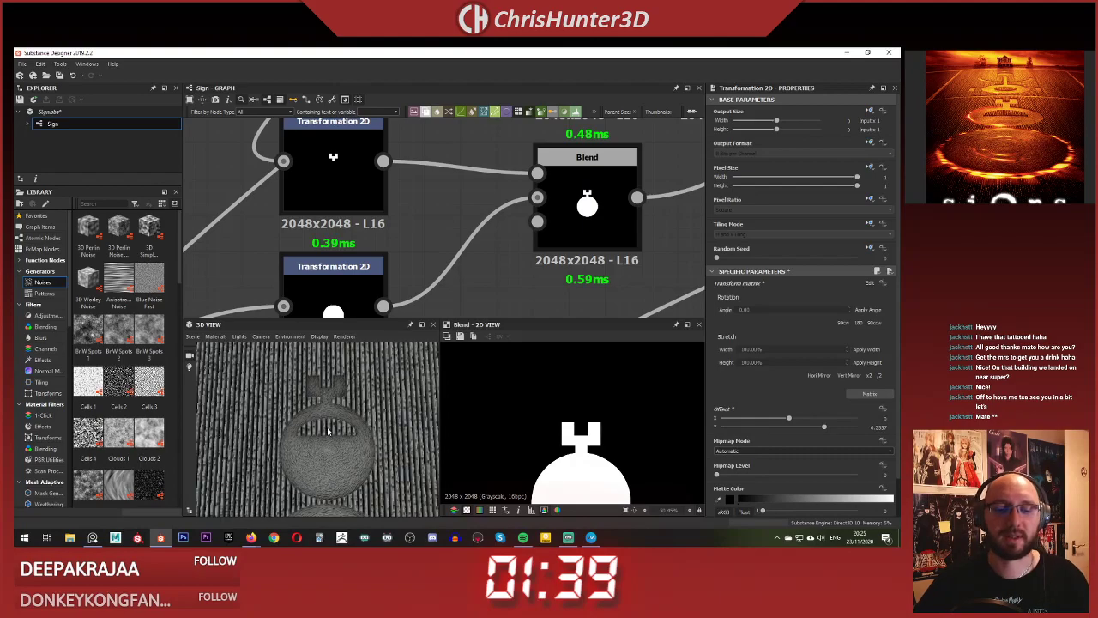
# - Move the circle-and-fork Blend closer to the Transformation 2D nodes that feed it
pyautogui.scroll(-3, 512, 221)
pyautogui.scroll(-1, 514, 227)
pyautogui.moveTo(516, 244); pyautogui.dragTo(442, 250, button='middle')
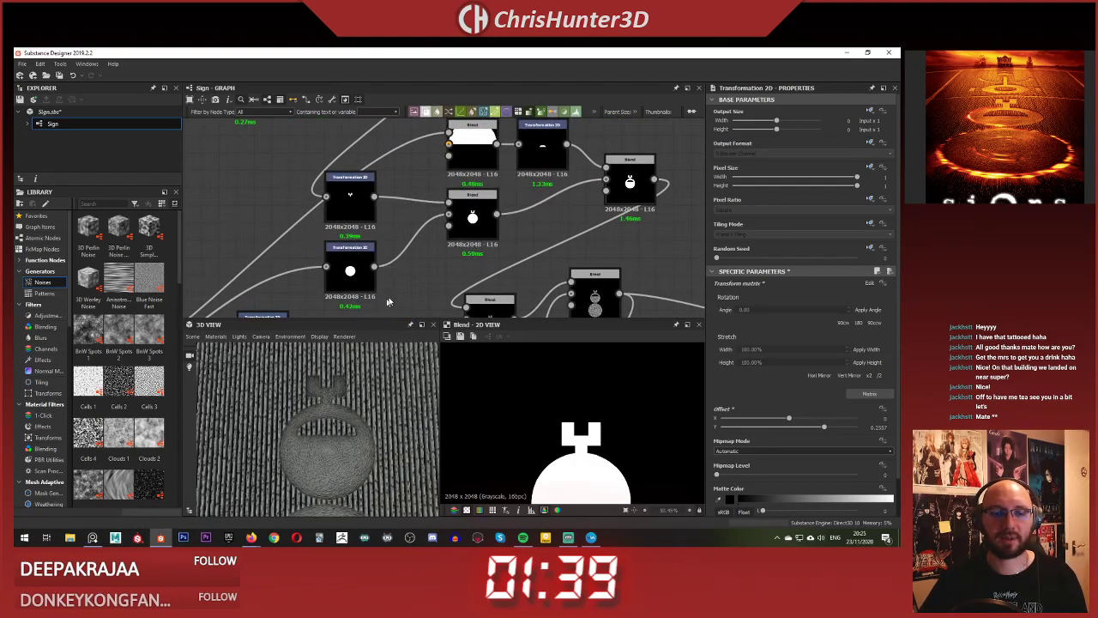
pyautogui.moveTo(479, 218); pyautogui.dragTo(426, 236)
pyautogui.scroll(-3, 418, 243)
pyautogui.scroll(1, 396, 286)
pyautogui.moveTo(394, 288); pyautogui.dragTo(465, 284, button='middle')
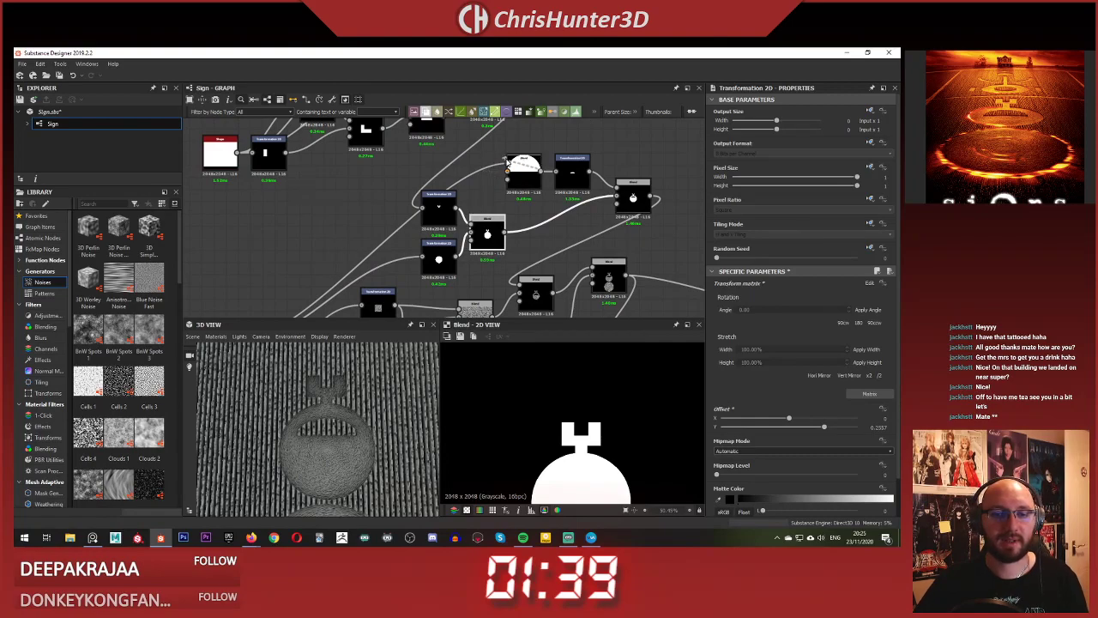
# - Reposition the rectangle Shape node ahead of the fork's bar nodes in the graph
pyautogui.click(520, 138)
pyautogui.scroll(-5, 524, 129)
pyautogui.scroll(5, 437, 146)
pyautogui.moveTo(529, 220); pyautogui.dragTo(423, 182, button='middle')
pyautogui.scroll(1, 423, 182)
pyautogui.moveTo(364, 264); pyautogui.dragTo(349, 161)
pyautogui.moveTo(512, 194); pyautogui.dragTo(489, 212, button='middle')
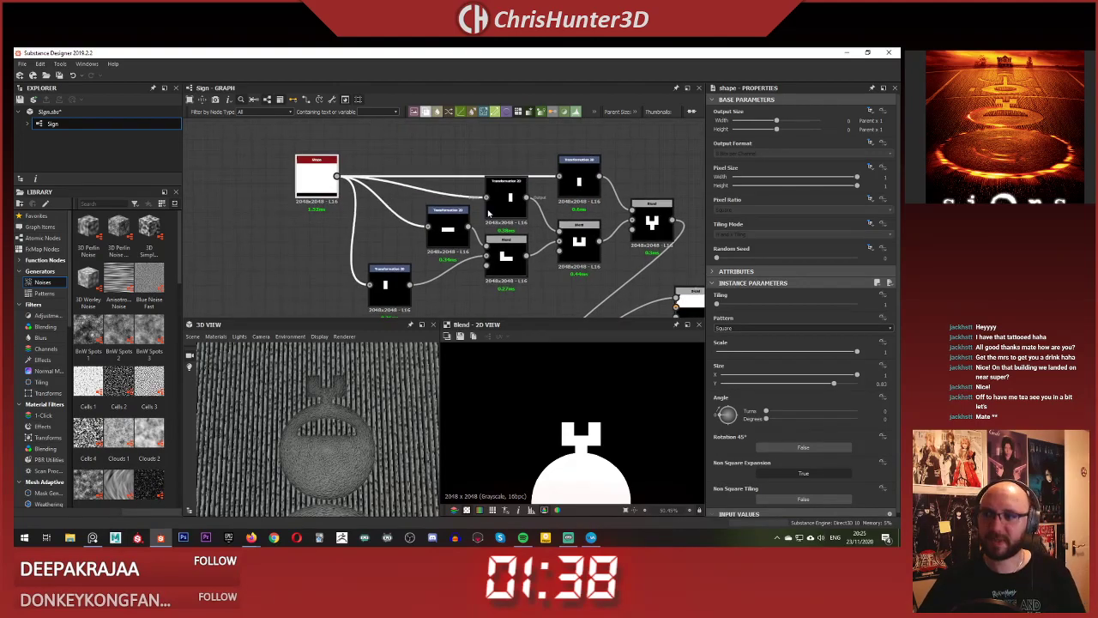
# - Stack the fork's horizontal and side bar Transformation 2D nodes neatly and pull the U-shaped Blend closer to them
pyautogui.moveTo(449, 227); pyautogui.dragTo(448, 221)
pyautogui.moveTo(386, 279); pyautogui.dragTo(444, 268)
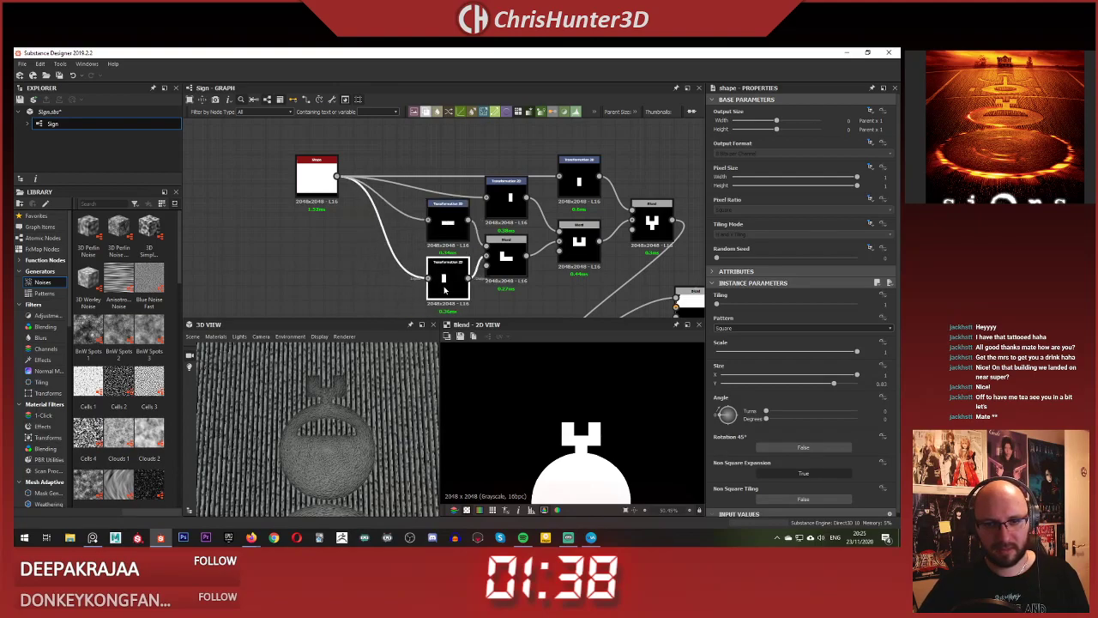
pyautogui.moveTo(575, 178); pyautogui.dragTo(504, 203, button='middle')
pyautogui.moveTo(503, 202); pyautogui.dragTo(506, 190)
pyautogui.moveTo(509, 260); pyautogui.dragTo(495, 242)
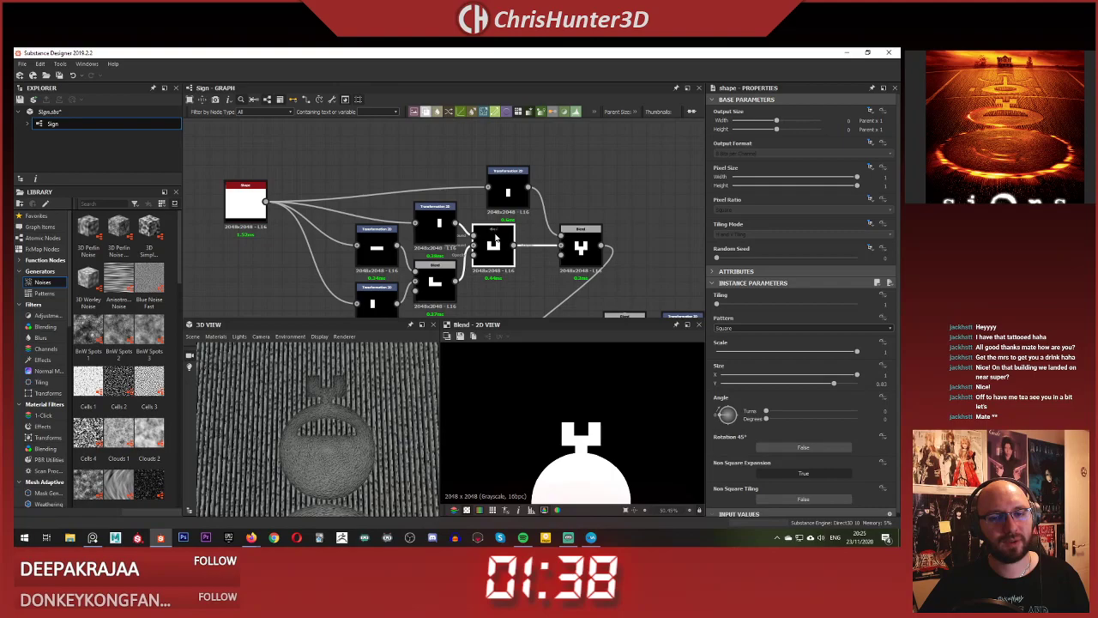
# - Move the final fork Blend and the centre bar's Transformation 2D closer to the U-shaped Blend
pyautogui.moveTo(596, 251); pyautogui.dragTo(534, 268, button='middle')
pyautogui.moveTo(520, 261); pyautogui.dragTo(506, 265)
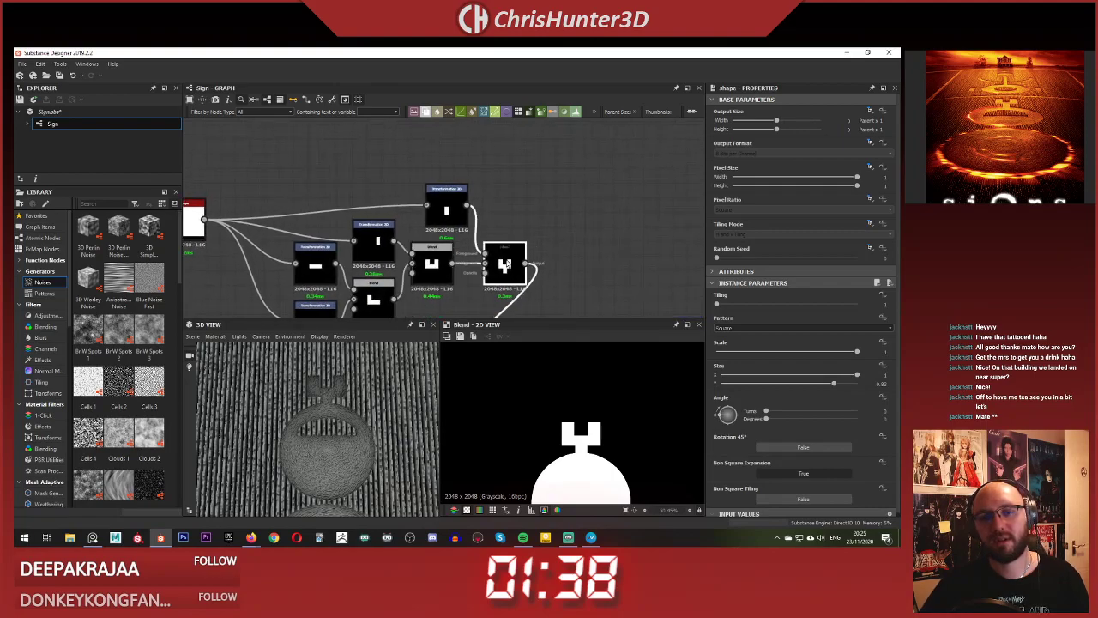
pyautogui.moveTo(506, 265); pyautogui.dragTo(563, 255, button='middle')
pyautogui.click(506, 203)
pyautogui.moveTo(507, 203); pyautogui.dragTo(492, 203)
pyautogui.moveTo(560, 257); pyautogui.dragTo(546, 228)
# - Move the whole fork node group away from the circle mask nodes to leave space between them
pyautogui.scroll(-4, 554, 190)
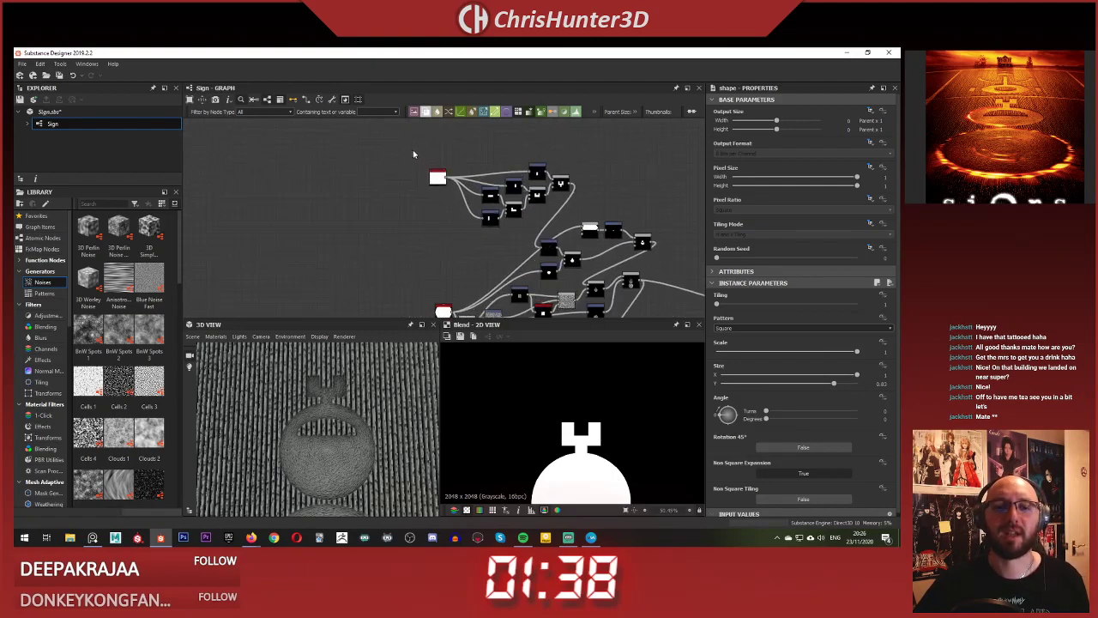
pyautogui.moveTo(549, 184); pyautogui.dragTo(477, 214)
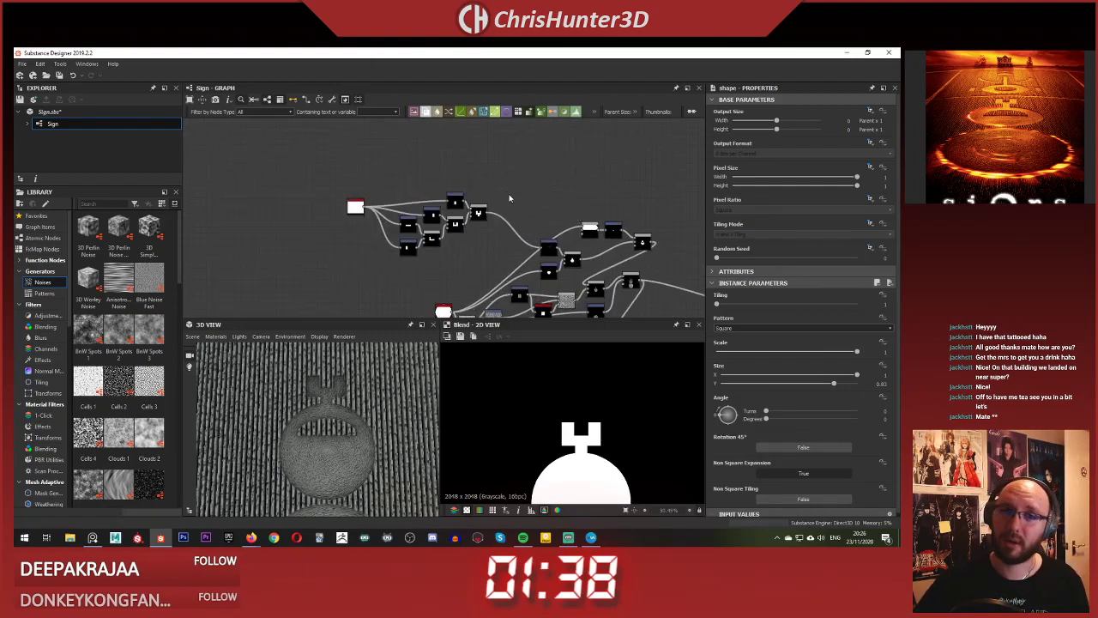
pyautogui.scroll(3, 510, 198)
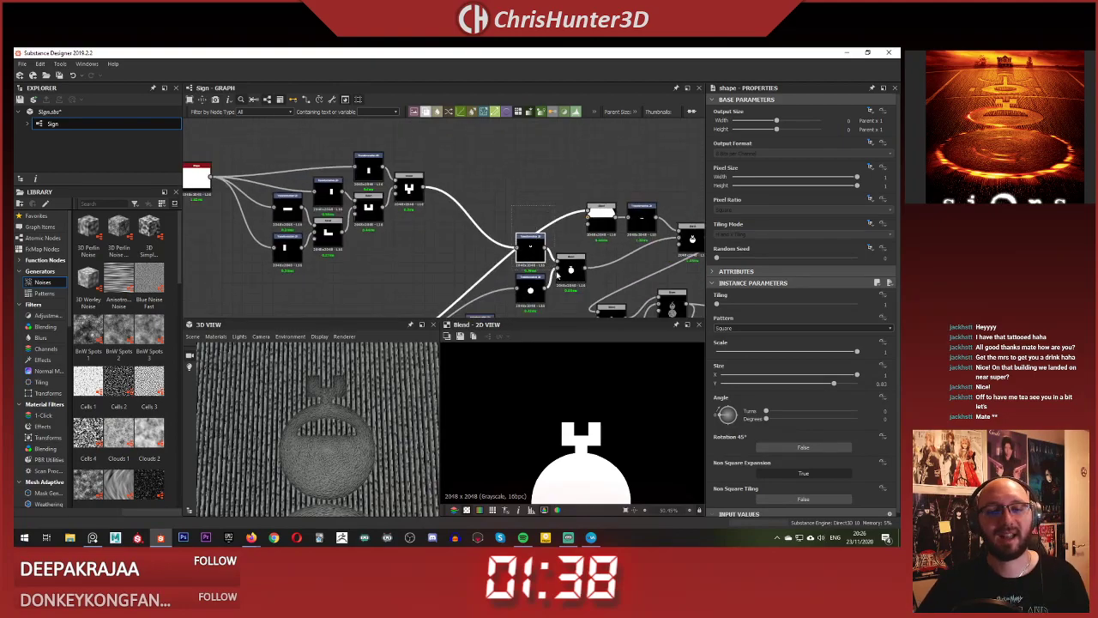
# - Move the fork and circle Transformation 2D nodes with their Blend up against the fork group, and reposition the disc Shape node below it
pyautogui.moveTo(558, 276); pyautogui.dragTo(563, 283)
pyautogui.scroll(-3, 549, 275)
pyautogui.moveTo(519, 240); pyautogui.dragTo(532, 198, button='middle')
pyautogui.scroll(1, 534, 203)
pyautogui.moveTo(573, 228); pyautogui.dragTo(515, 185)
pyautogui.moveTo(417, 290); pyautogui.dragTo(375, 249)
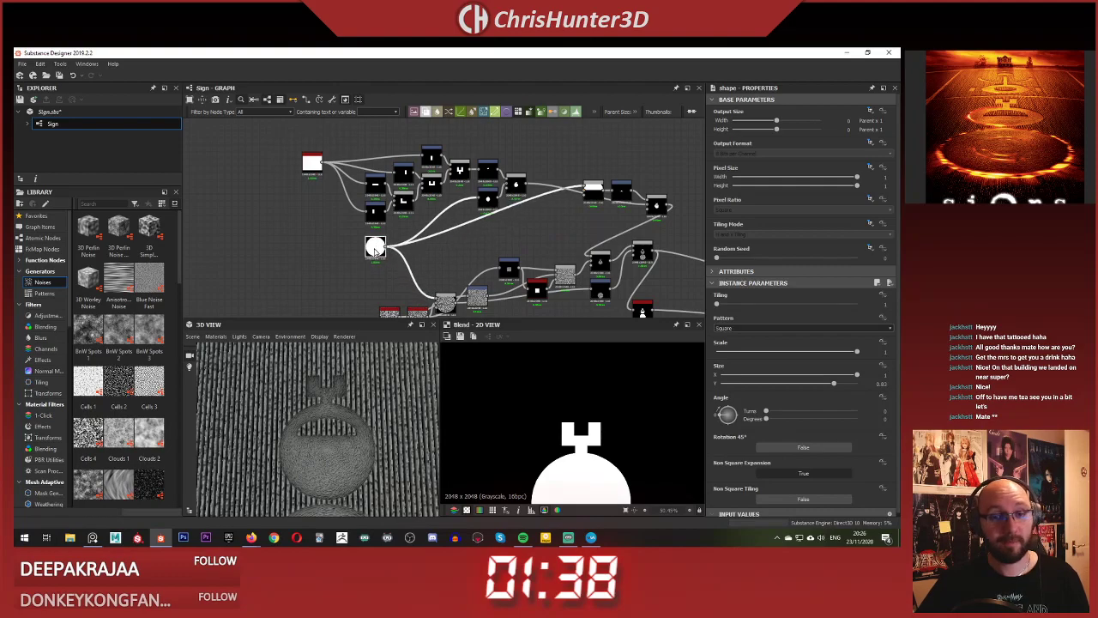
# - Move the half-circle cutout's Blend and Transformation 2D pair closer to the fork-and-circle Blend, just below it
pyautogui.moveTo(457, 266); pyautogui.dragTo(355, 273, button='middle')
pyautogui.scroll(1, 428, 215)
pyautogui.click(502, 159)
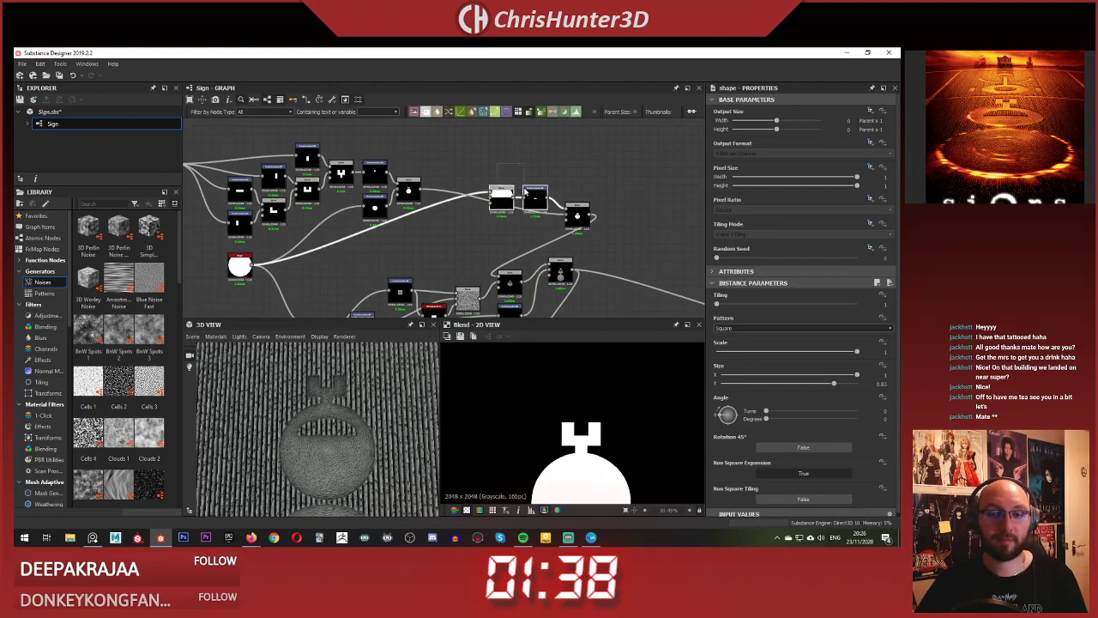
pyautogui.moveTo(526, 191); pyautogui.dragTo(483, 225)
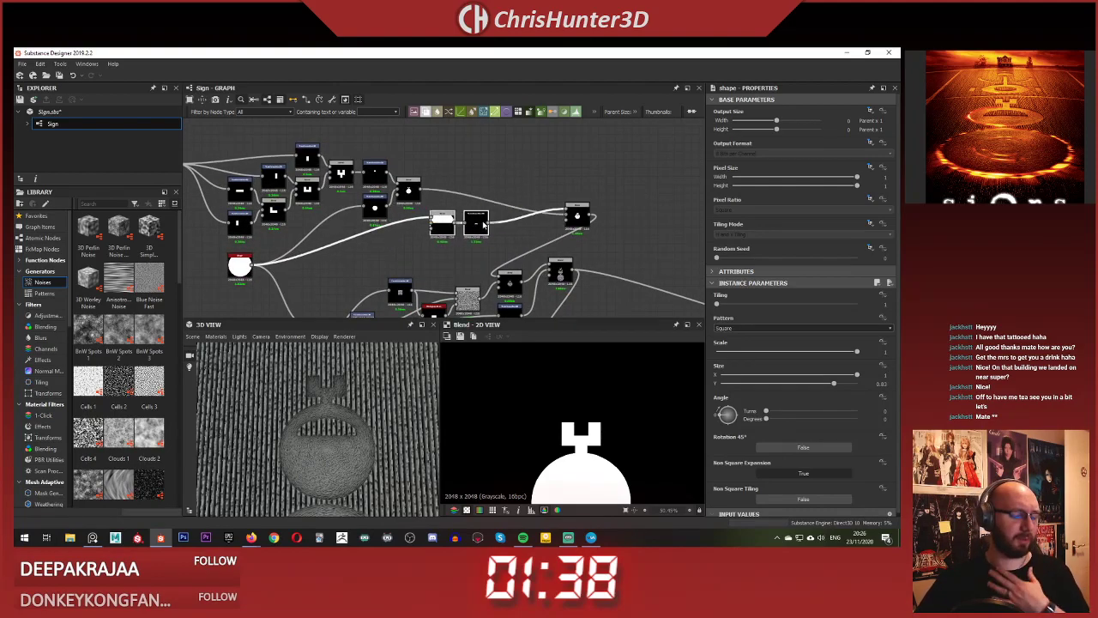
pyautogui.scroll(-3, 506, 216)
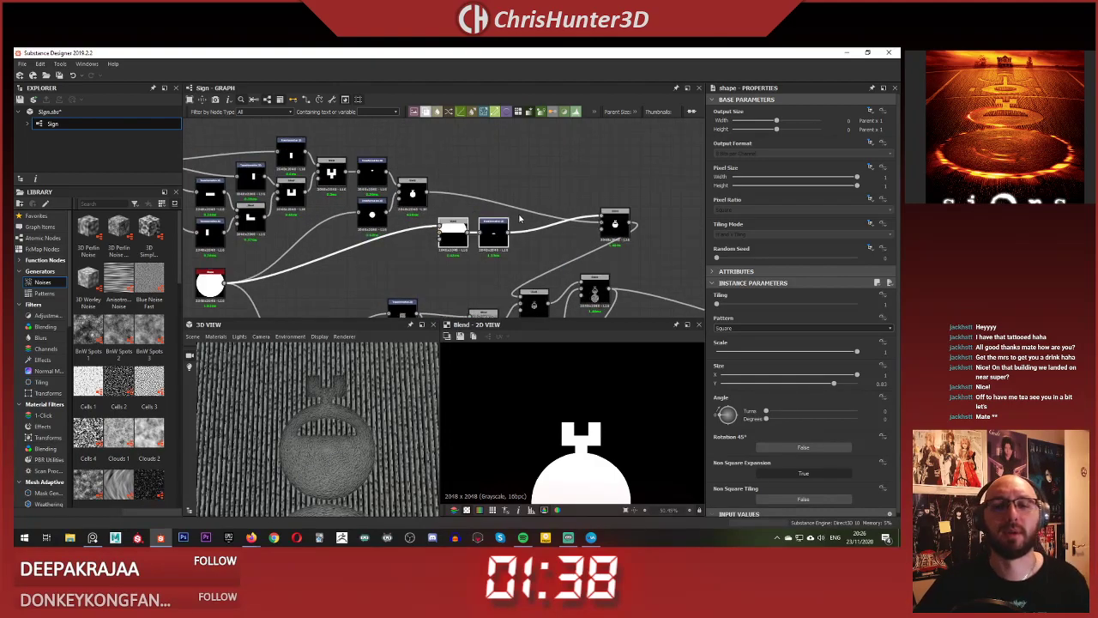
pyautogui.moveTo(514, 215); pyautogui.dragTo(523, 212, button='middle')
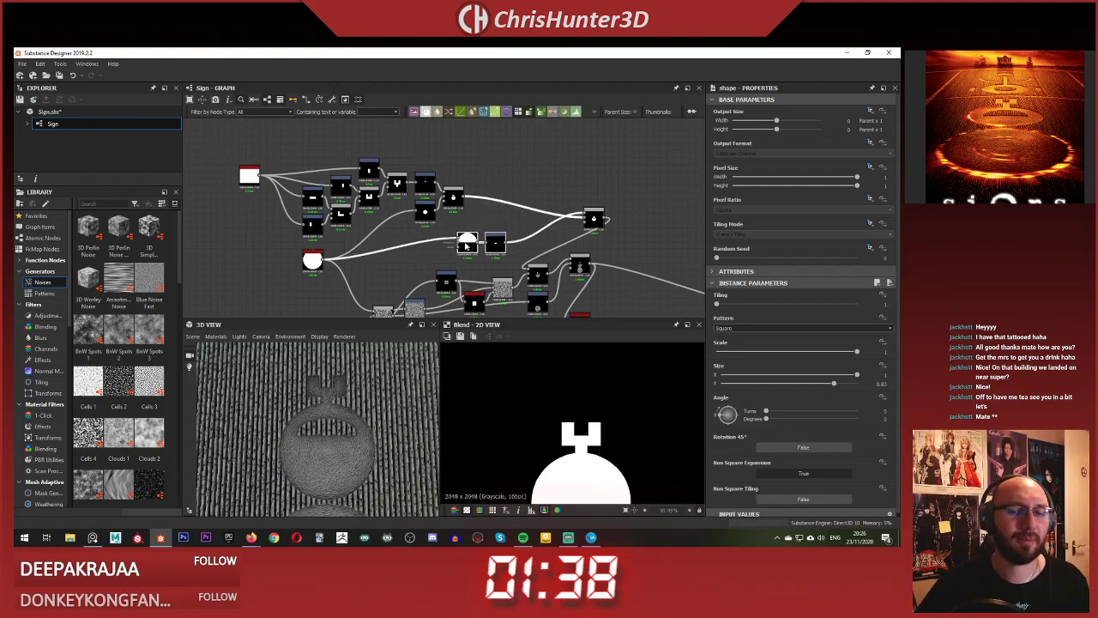
# - Pull the Blend that combines the fork-and-circle mask with the half-circle cutout close to its input nodes
pyautogui.scroll(2, 461, 225)
pyautogui.scroll(-1, 461, 225)
pyautogui.moveTo(573, 220); pyautogui.dragTo(463, 225, button='middle')
pyautogui.moveTo(591, 220); pyautogui.dragTo(457, 221)
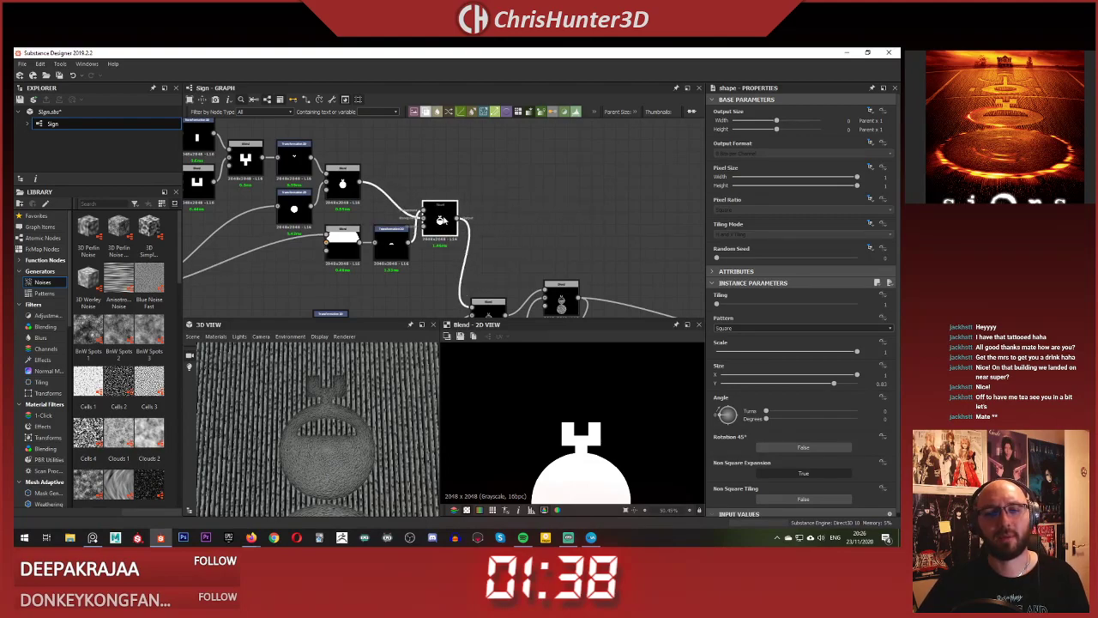
# - Move the Blend adding the noise mask, the large circle's Transformation 2D and the noise Blend up beside the combined mask nodes
pyautogui.moveTo(463, 221); pyautogui.dragTo(480, 175, button='middle')
pyautogui.scroll(-3, 540, 212)
pyautogui.scroll(1, 481, 174)
pyautogui.scroll(1, 496, 224)
pyautogui.moveTo(493, 236); pyautogui.dragTo(513, 199)
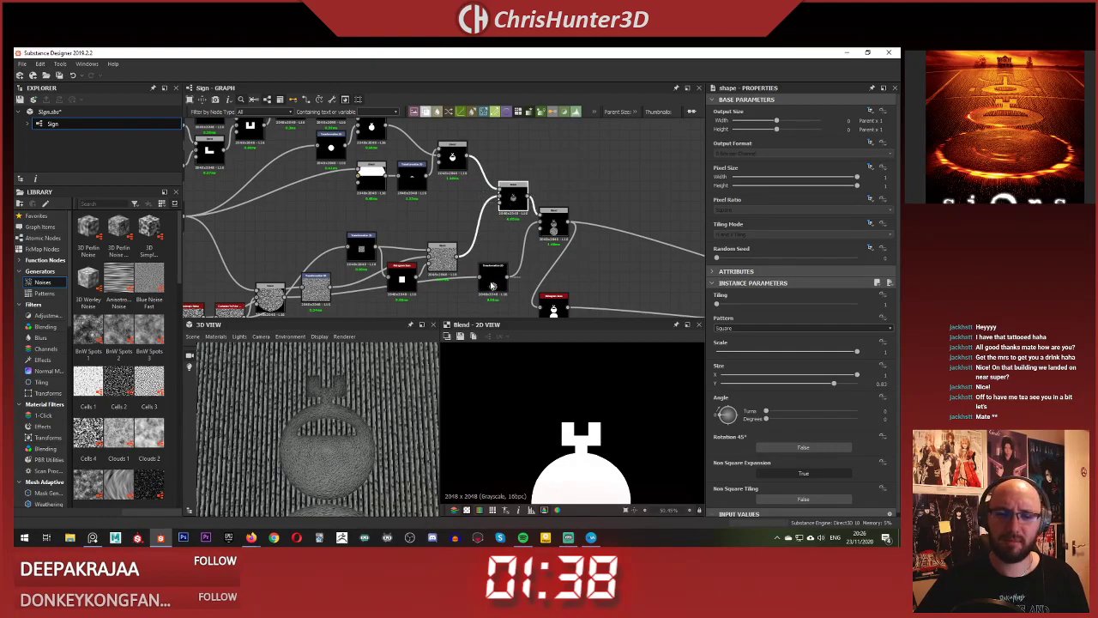
pyautogui.moveTo(492, 286); pyautogui.dragTo(512, 247)
pyautogui.moveTo(451, 271); pyautogui.dragTo(456, 201)
pyautogui.click(513, 190)
pyautogui.moveTo(499, 179); pyautogui.dragTo(576, 181, button='middle')
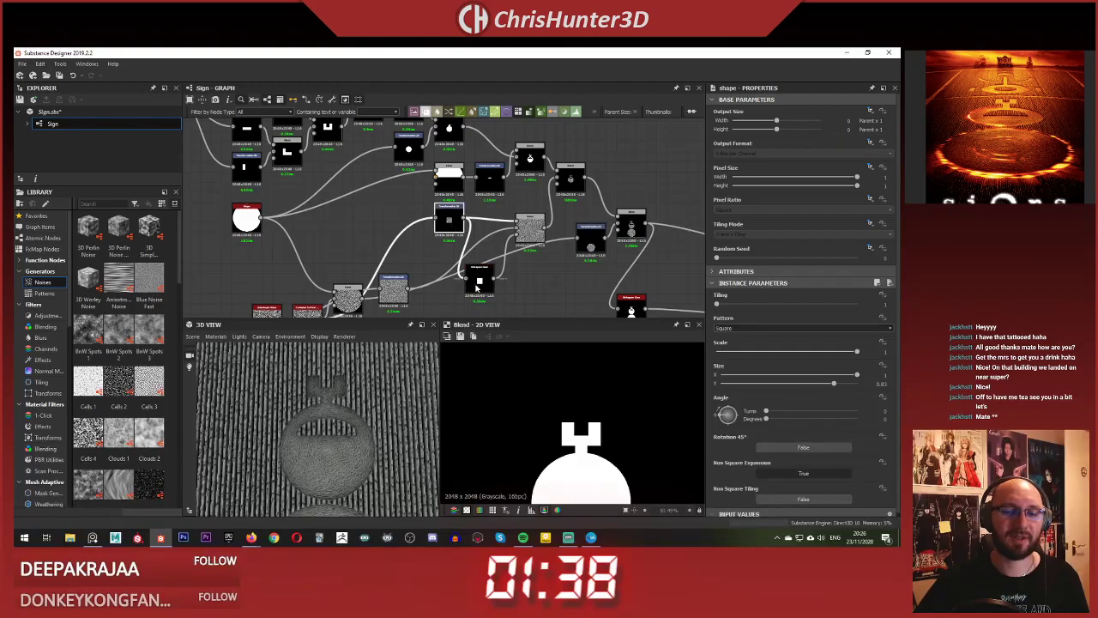
# - Stack the noise Transformation 2D and Histogram Scan beside the noise Blend, and shift the circle-masked noise Blend in line with its noise nodes
pyautogui.moveTo(477, 288); pyautogui.dragTo(488, 266)
pyautogui.moveTo(423, 271); pyautogui.dragTo(535, 220, button='middle')
pyautogui.moveTo(515, 253); pyautogui.dragTo(551, 225)
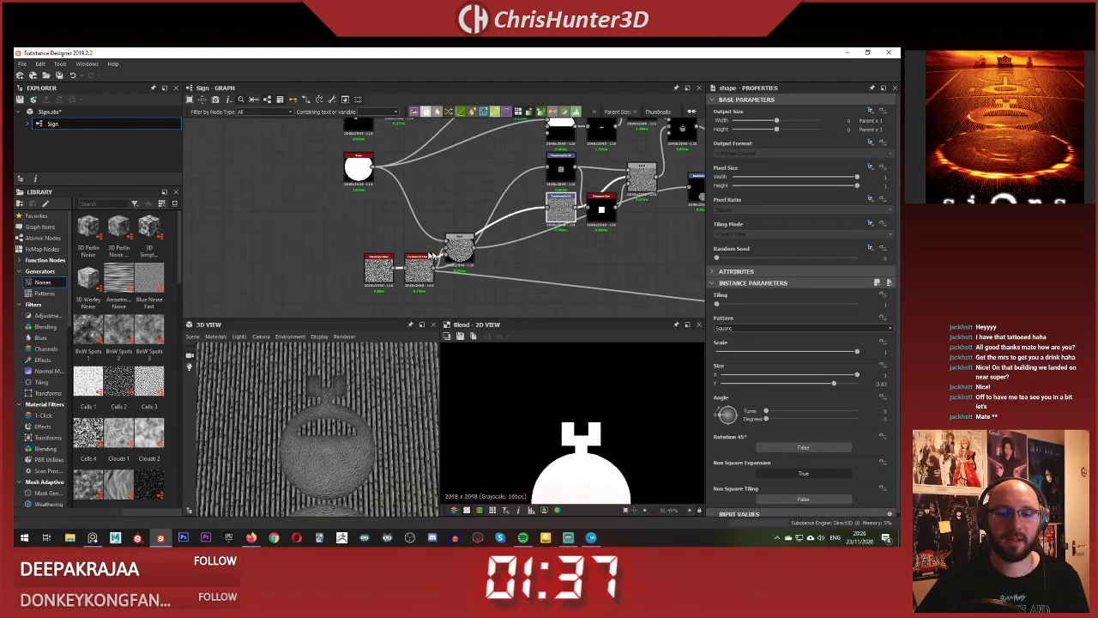
pyautogui.moveTo(362, 241); pyautogui.dragTo(500, 261)
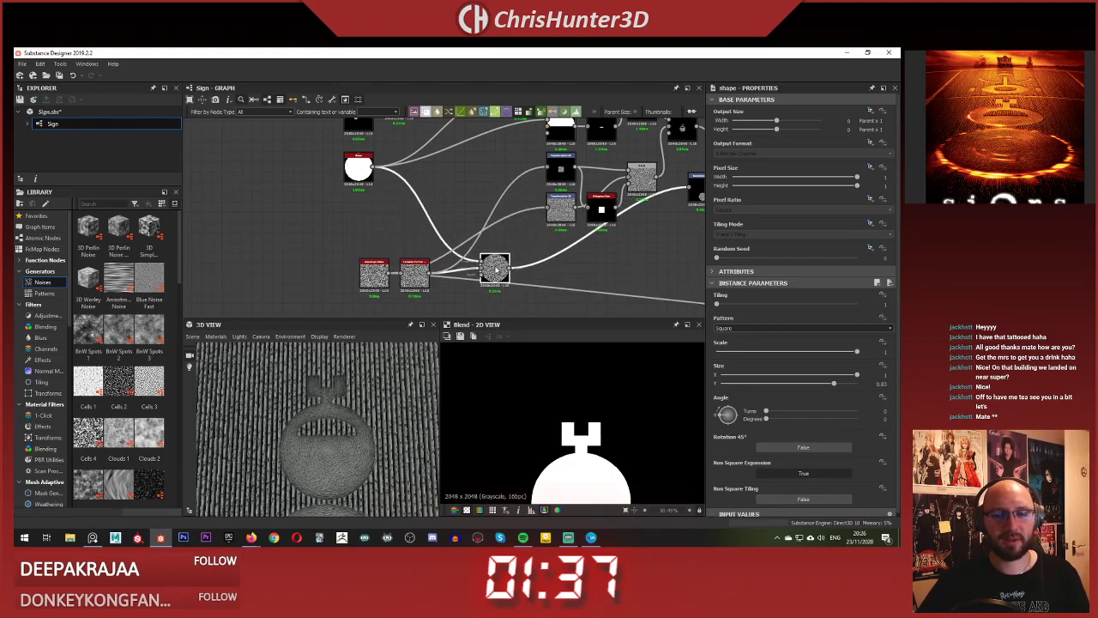
# - Tuck the large circle's Transformation 2D and the final mask Blend together, with the mask's Histogram Scan placed right after them
pyautogui.scroll(-3, 498, 228)
pyautogui.scroll(3, 497, 228)
pyautogui.moveTo(685, 200); pyautogui.dragTo(547, 232, button='middle')
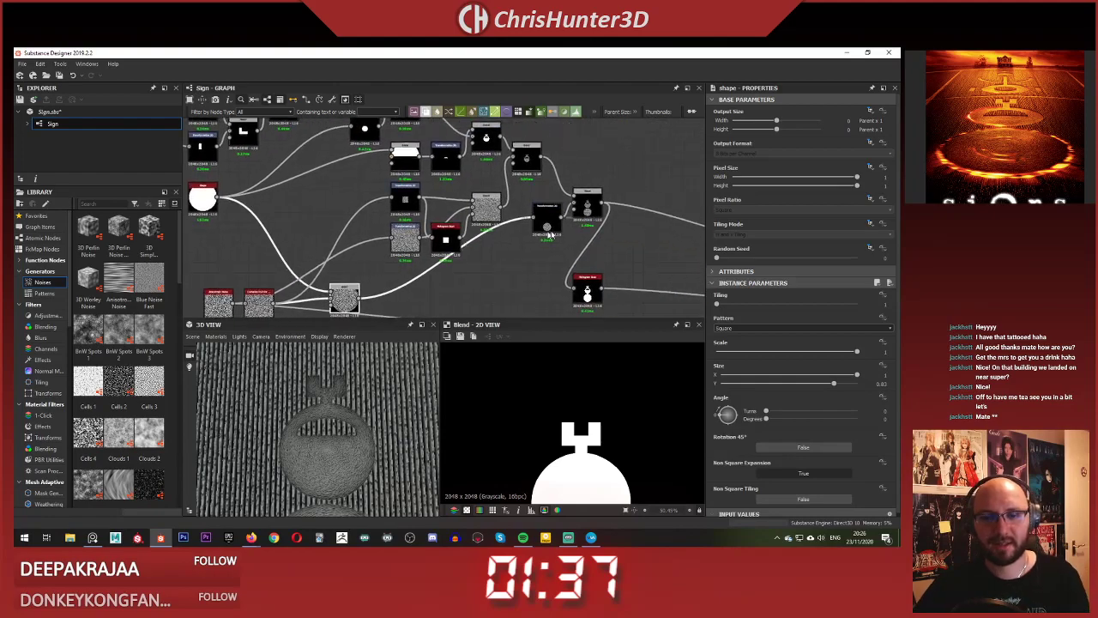
pyautogui.moveTo(550, 222); pyautogui.dragTo(539, 222)
pyautogui.moveTo(557, 232); pyautogui.dragTo(532, 236, button='middle')
pyautogui.moveTo(524, 232); pyautogui.dragTo(515, 243)
pyautogui.click(517, 198)
pyautogui.moveTo(571, 198); pyautogui.dragTo(551, 202)
pyautogui.click(565, 231)
pyautogui.moveTo(562, 300); pyautogui.dragTo(582, 251)
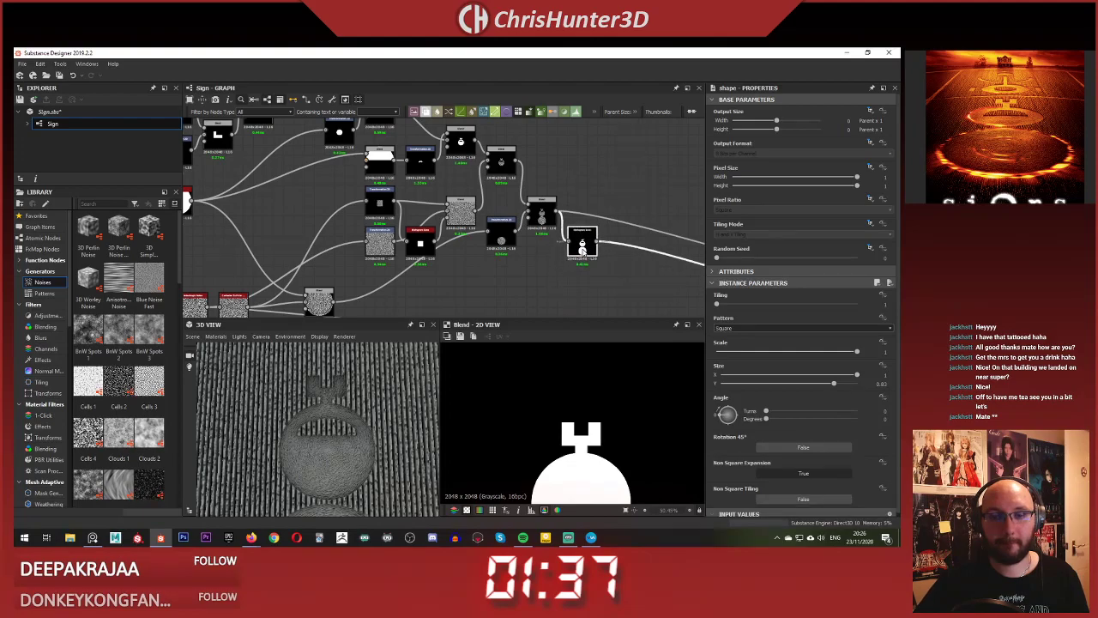
# - Preview the mask's Histogram Scan in 2D and examine the whole crop circle on the 3D plane
pyautogui.doubleClick(583, 249)
pyautogui.scroll(-1, 504, 289)
pyautogui.scroll(-5, 330, 404)
pyautogui.moveTo(325, 396); pyautogui.dragTo(325, 418, button='middle')
pyautogui.scroll(-1, 325, 420)
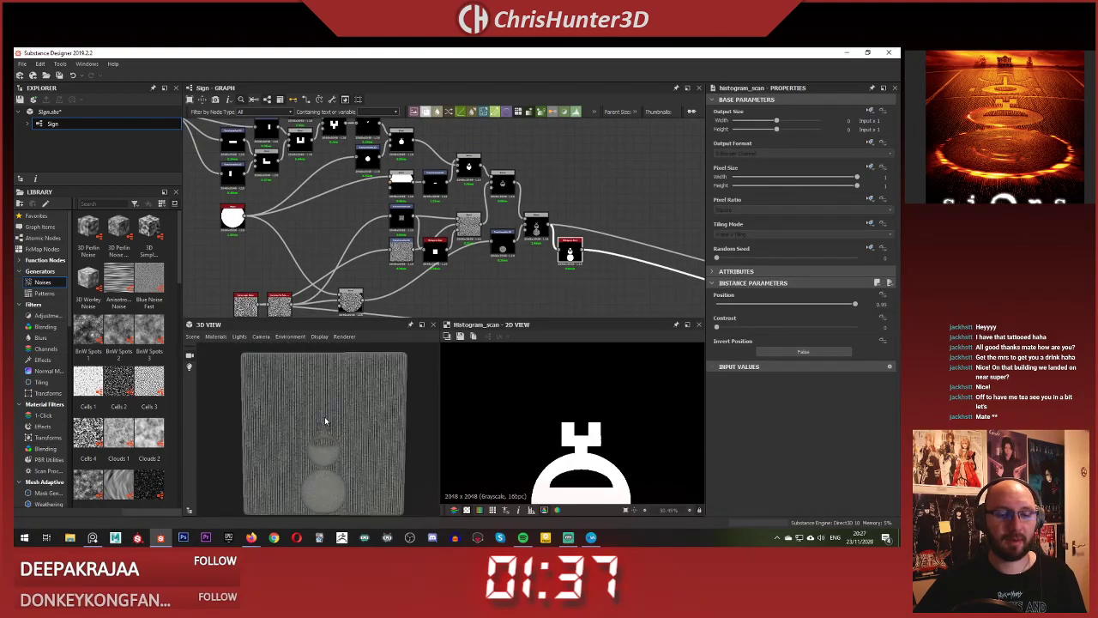
pyautogui.moveTo(324, 421); pyautogui.dragTo(328, 401)
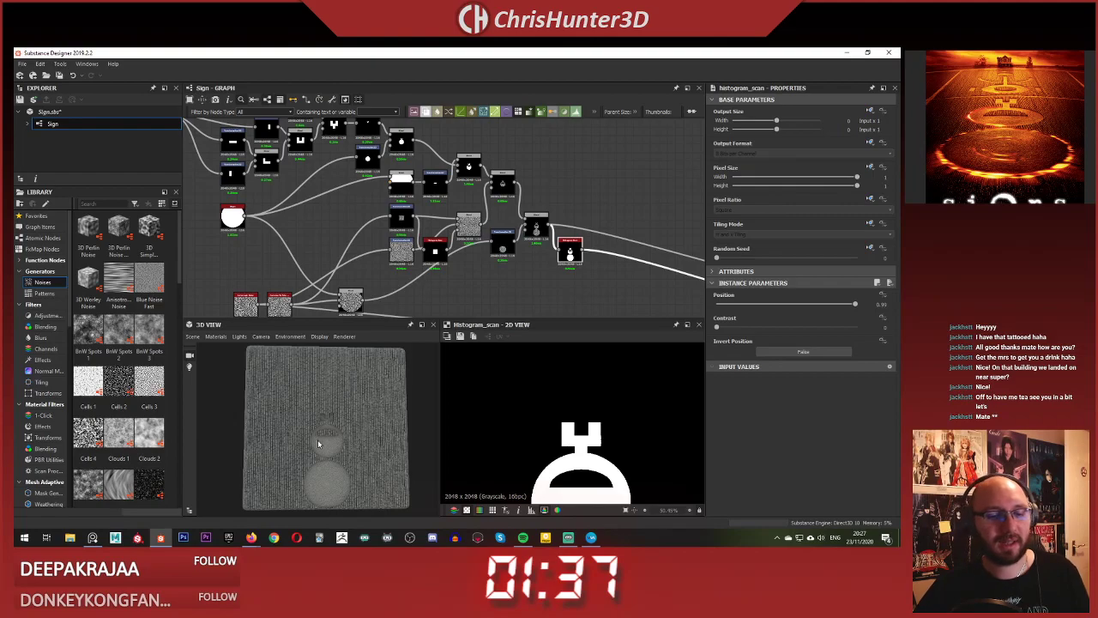
pyautogui.scroll(-3, 318, 443)
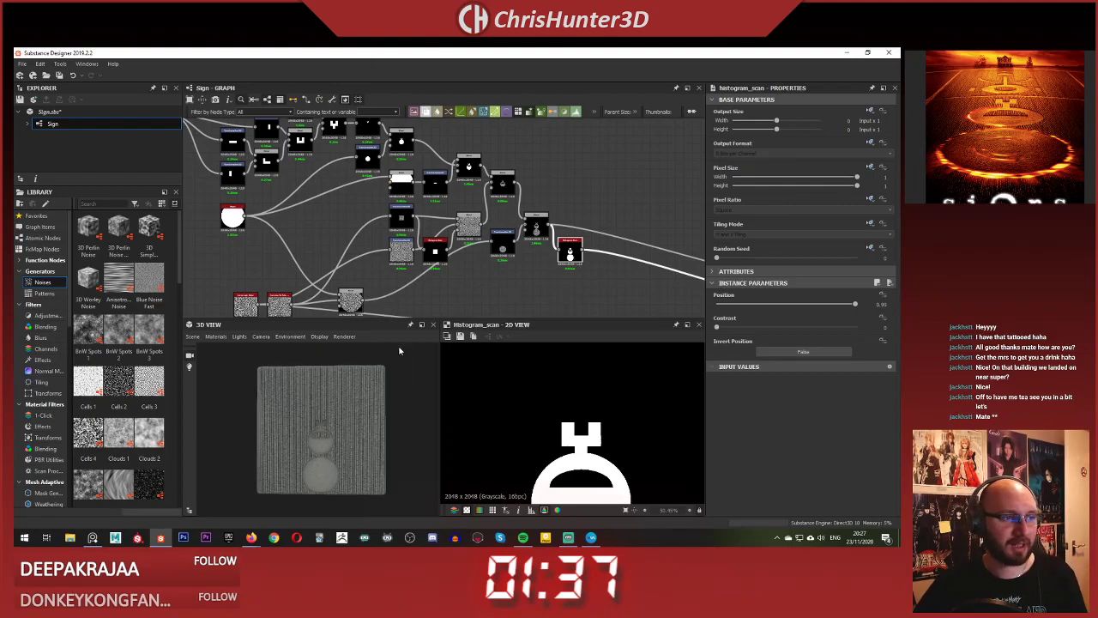
pyautogui.scroll(6, 341, 427)
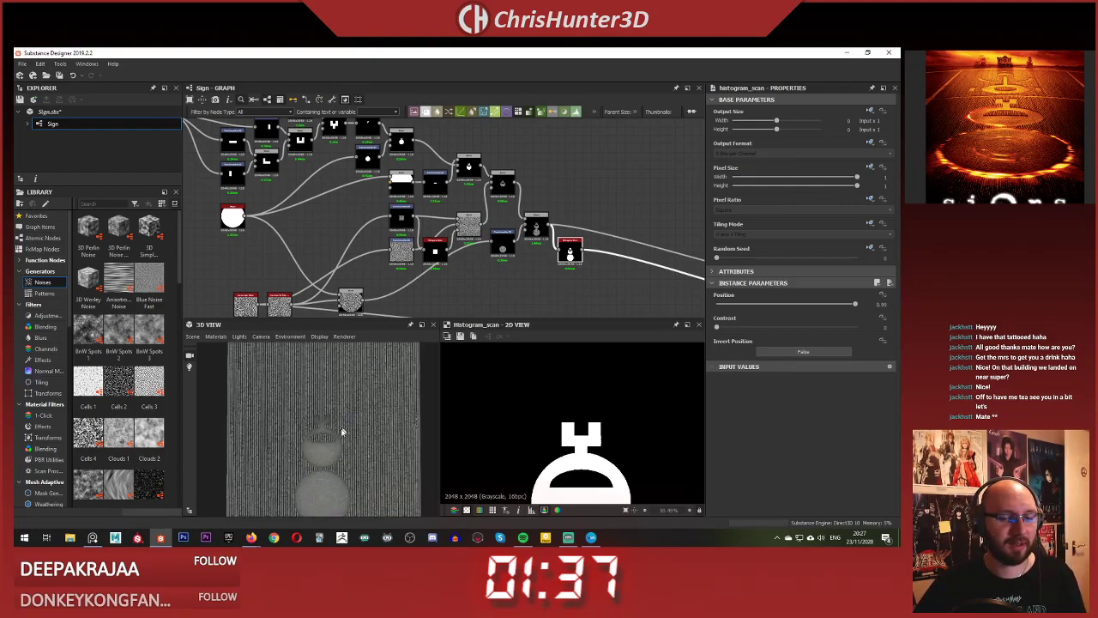
pyautogui.scroll(-3, 338, 419)
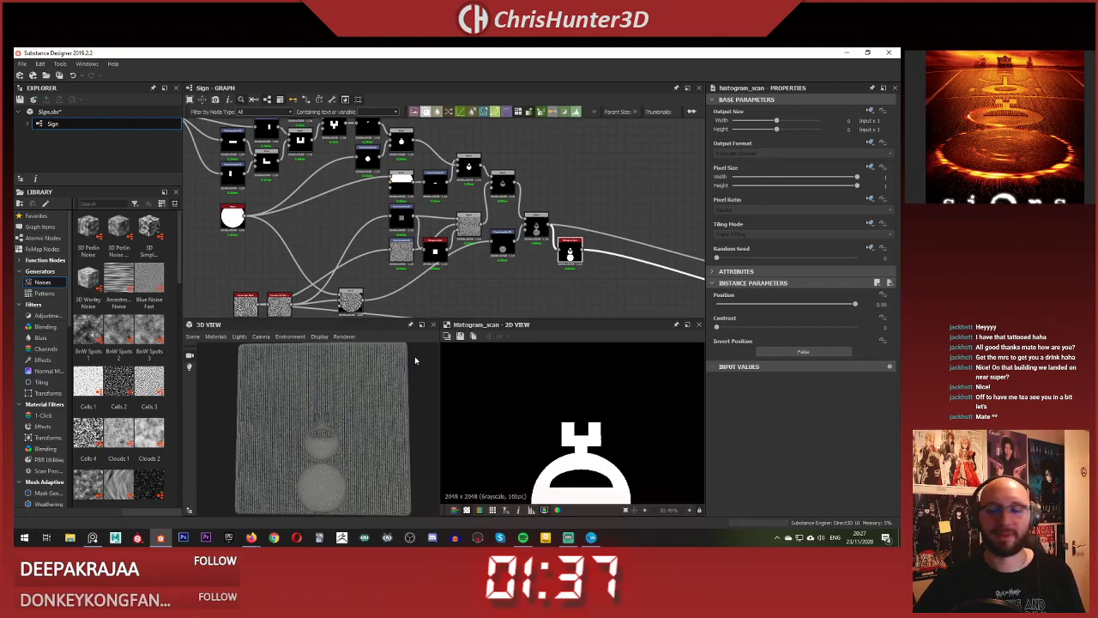
# - Clear the thumbnails of the graph's nodes
pyautogui.rightClick(630, 175)
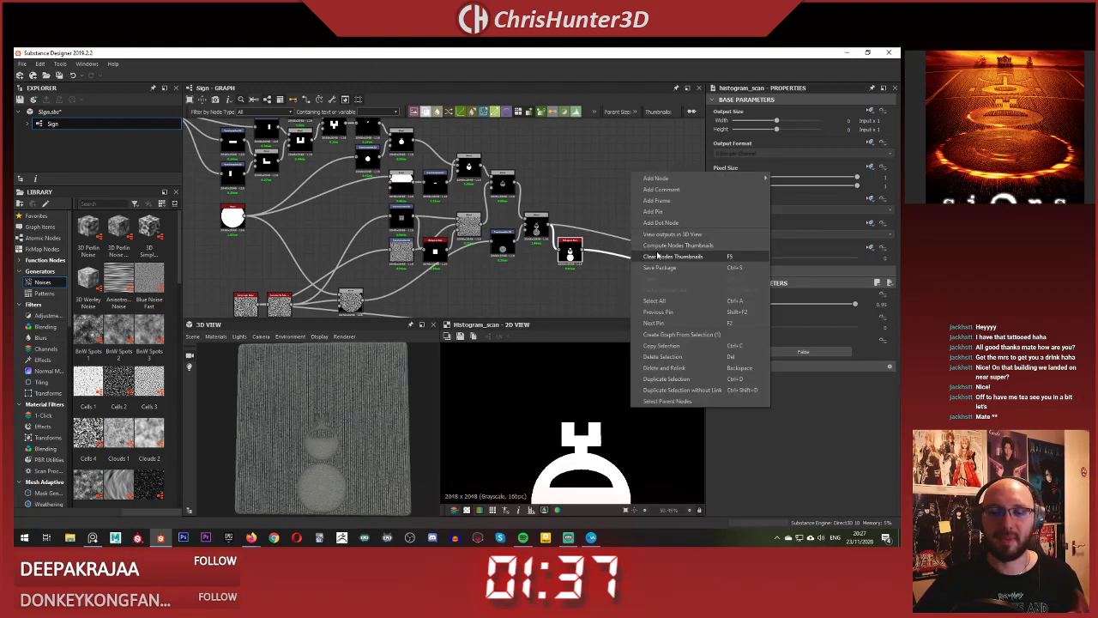
pyautogui.click(660, 267)
pyautogui.rightClick(632, 198)
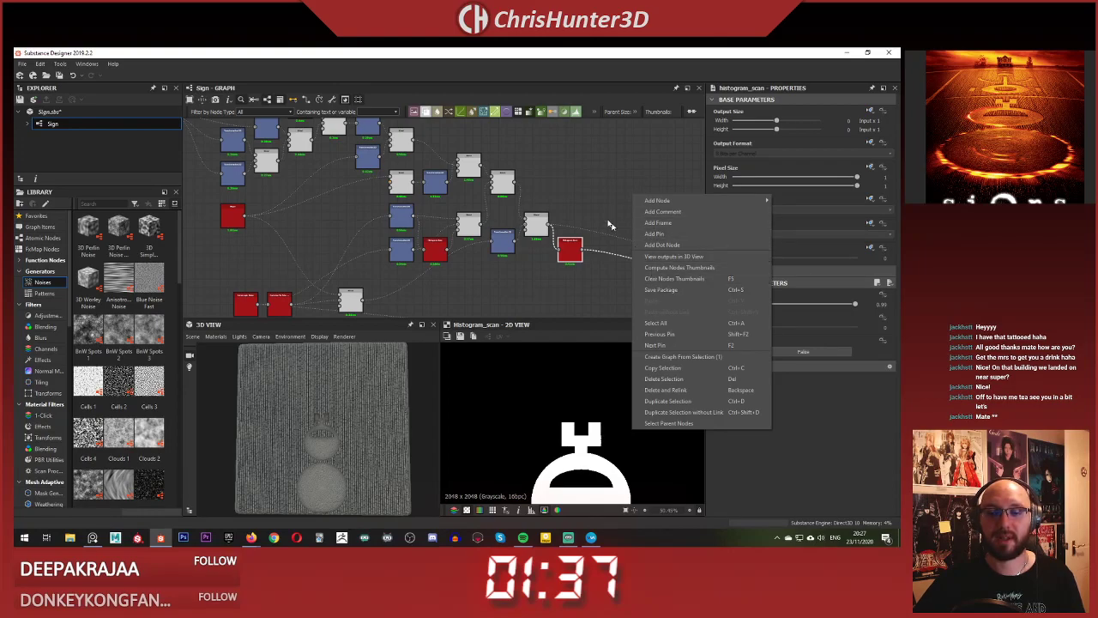
pyautogui.click(610, 225)
pyautogui.scroll(-5, 576, 214)
pyautogui.scroll(-3, 577, 222)
pyautogui.scroll(5, 629, 215)
pyautogui.moveTo(629, 215); pyautogui.dragTo(391, 213, button='middle')
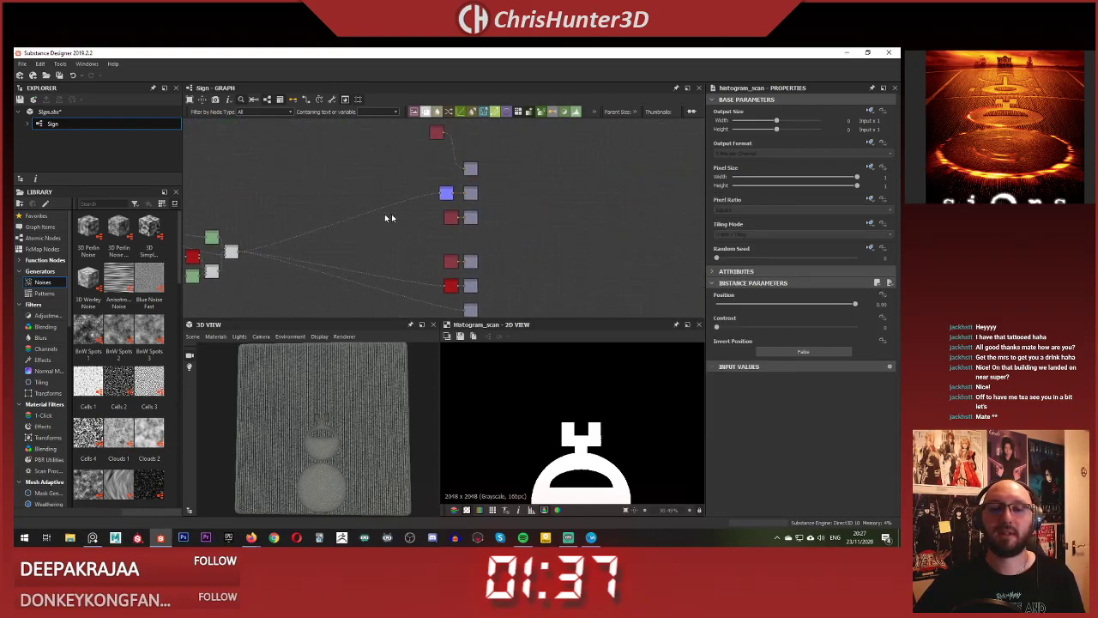
# - Preview the material's output nodes one by one in 2D, from base colour through roughness to height
pyautogui.click(450, 196)
pyautogui.scroll(-5, 441, 180)
pyautogui.scroll(4, 455, 174)
pyautogui.doubleClick(454, 193)
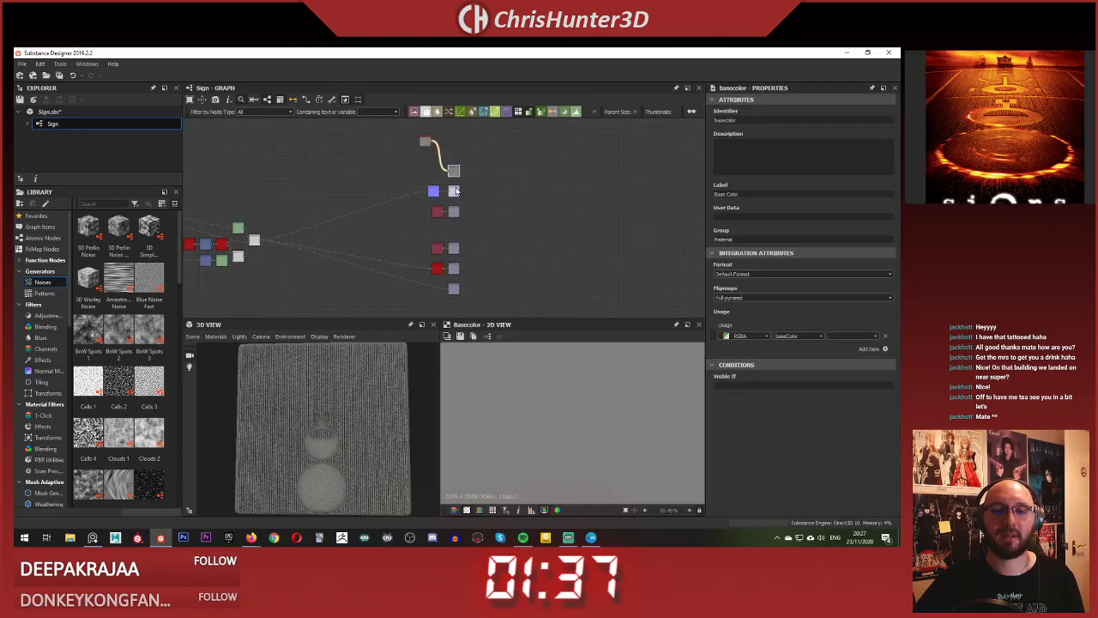
pyautogui.doubleClick(454, 211)
pyautogui.doubleClick(455, 270)
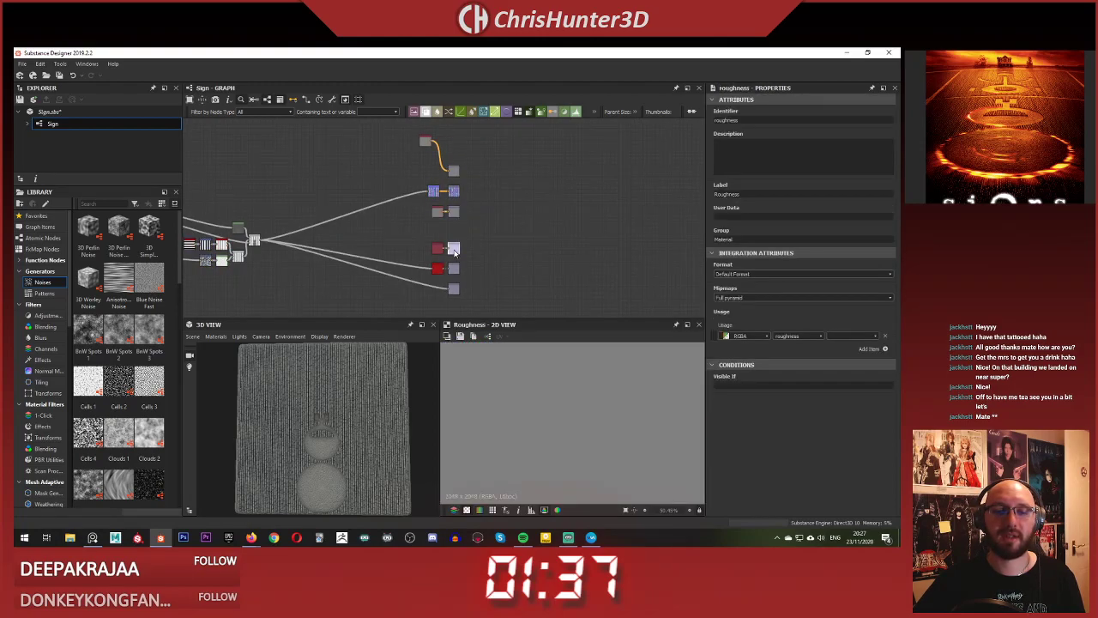
pyautogui.doubleClick(455, 271)
pyautogui.doubleClick(455, 291)
# - Save the Sign package
pyautogui.scroll(-4, 373, 254)
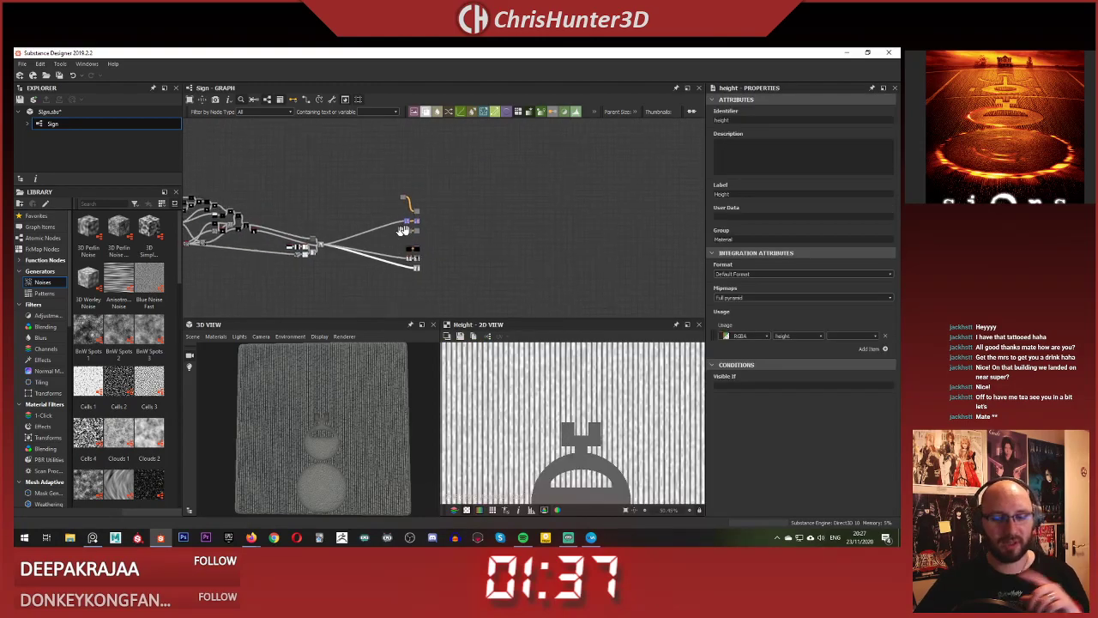
pyautogui.scroll(5, 540, 206)
pyautogui.moveTo(294, 242); pyautogui.dragTo(527, 264, button='middle')
pyautogui.rightClick(466, 171)
pyautogui.click(462, 187)
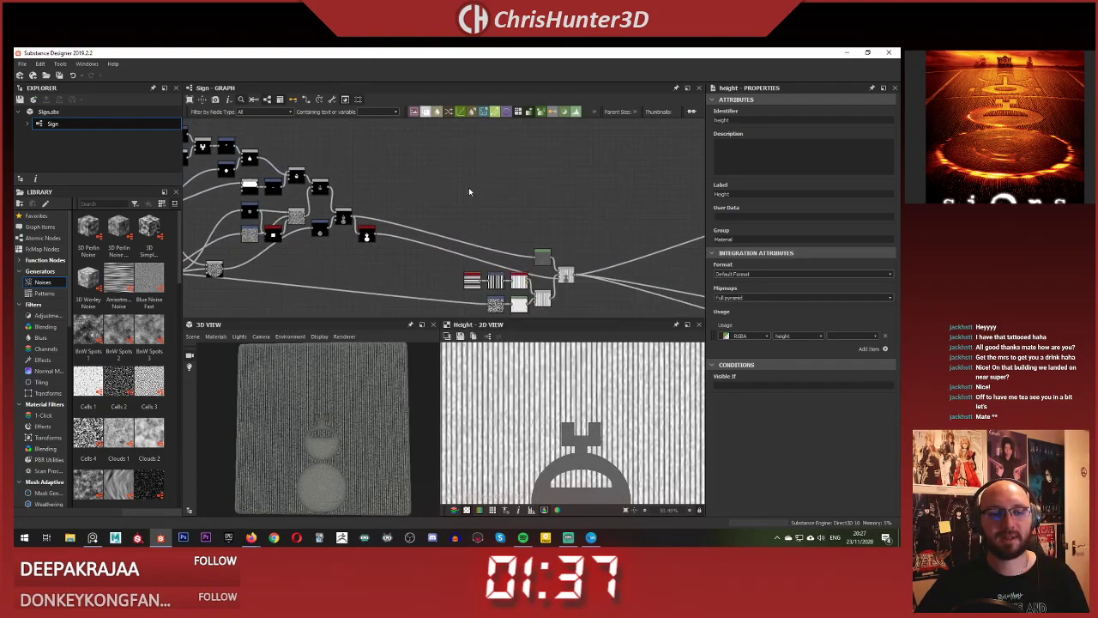
# - Review the tidied node graph from the shape nodes to the outputs, together with the material on the 3D plane
pyautogui.scroll(-5, 470, 189)
pyautogui.moveTo(491, 207); pyautogui.dragTo(575, 206, button='middle')
pyautogui.scroll(5, 437, 210)
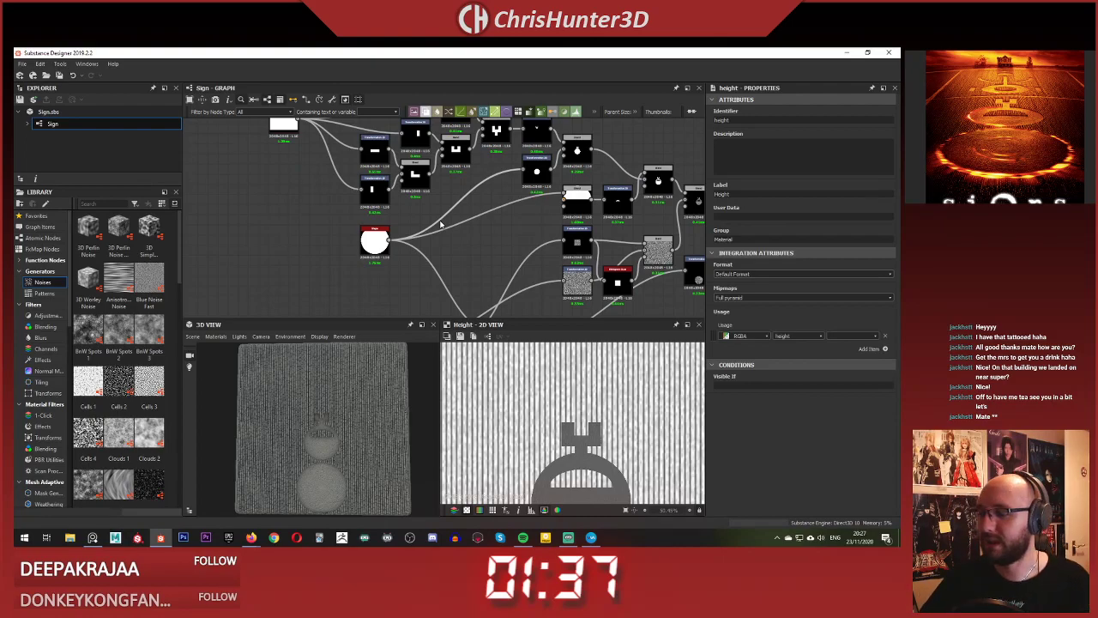
pyautogui.scroll(-4, 446, 197)
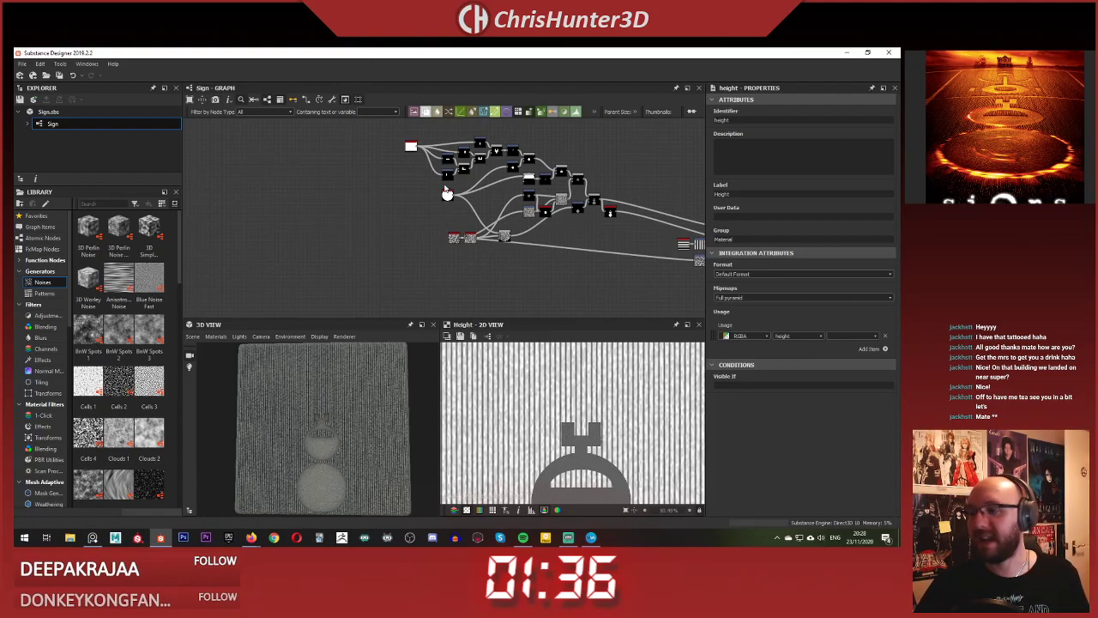
pyautogui.moveTo(445, 188); pyautogui.dragTo(356, 210, button='middle')
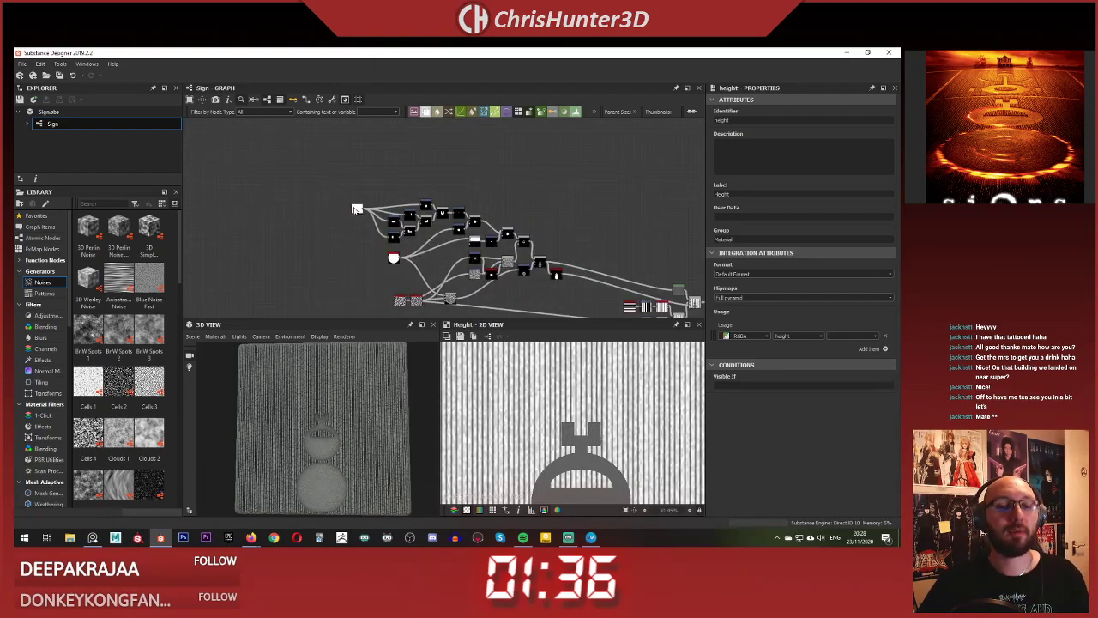
pyautogui.scroll(-2, 357, 209)
pyautogui.scroll(2, 339, 429)
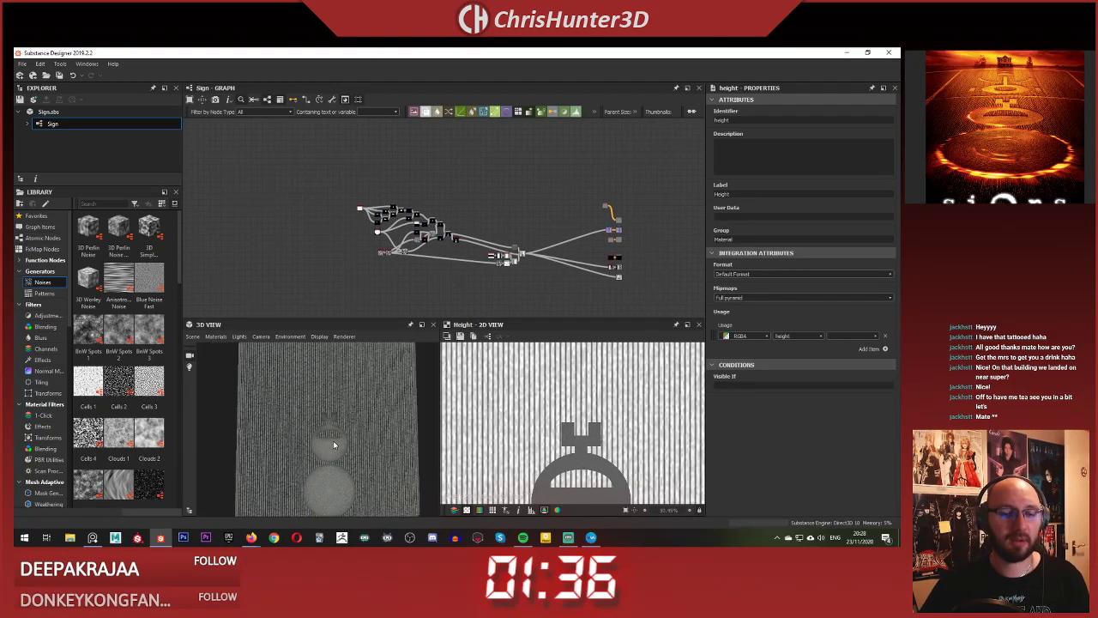
pyautogui.scroll(-3, 335, 444)
pyautogui.rightClick(352, 190)
pyautogui.click(380, 276)
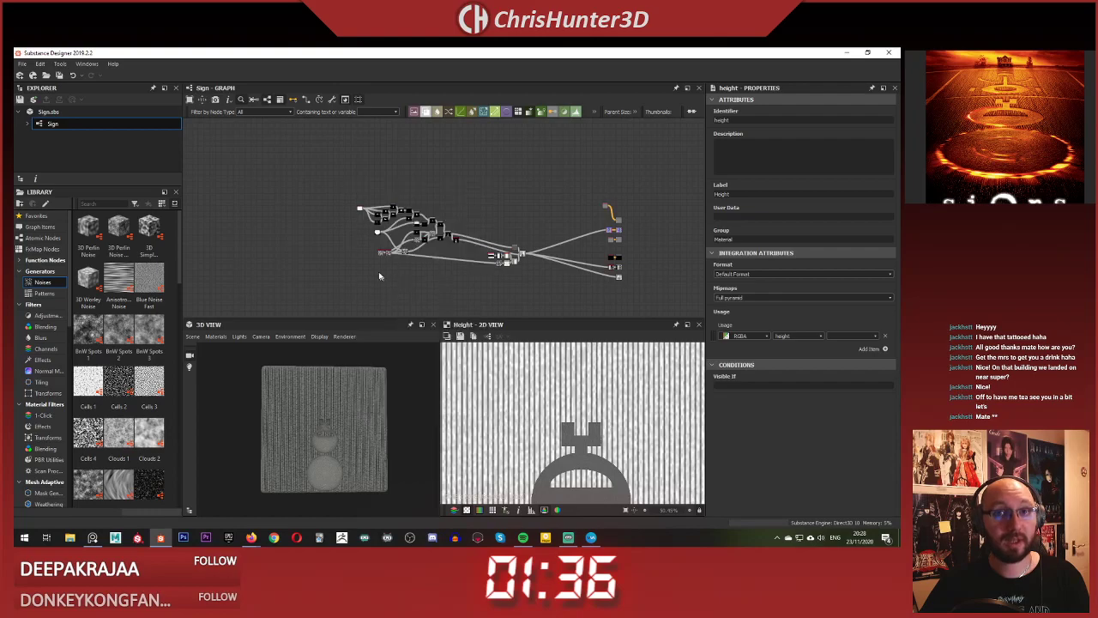
pyautogui.scroll(4, 412, 227)
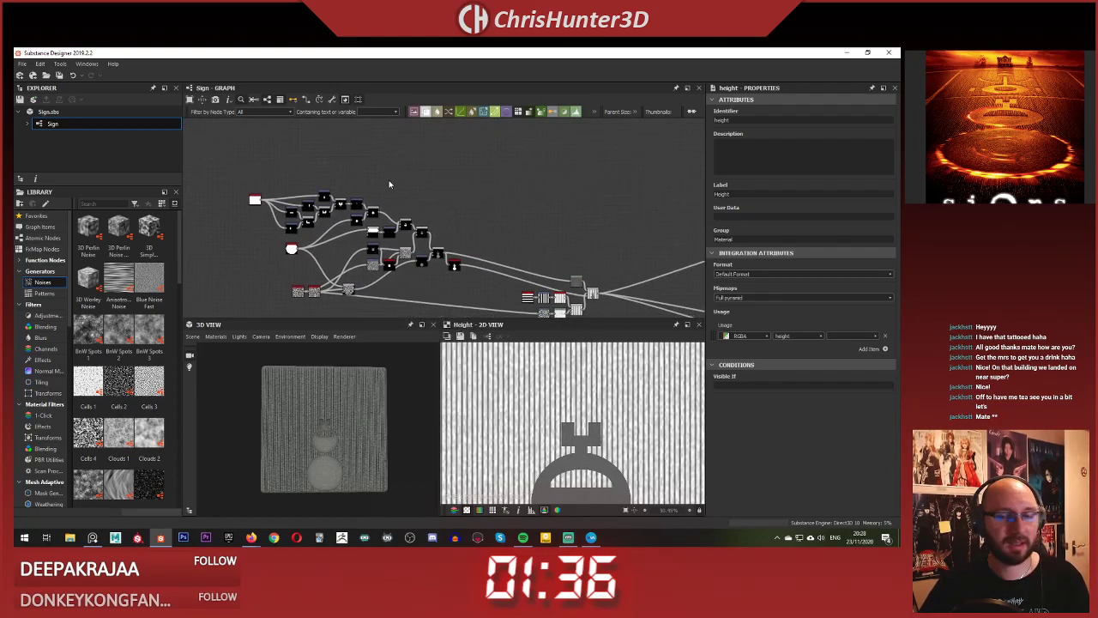
pyautogui.scroll(4, 292, 171)
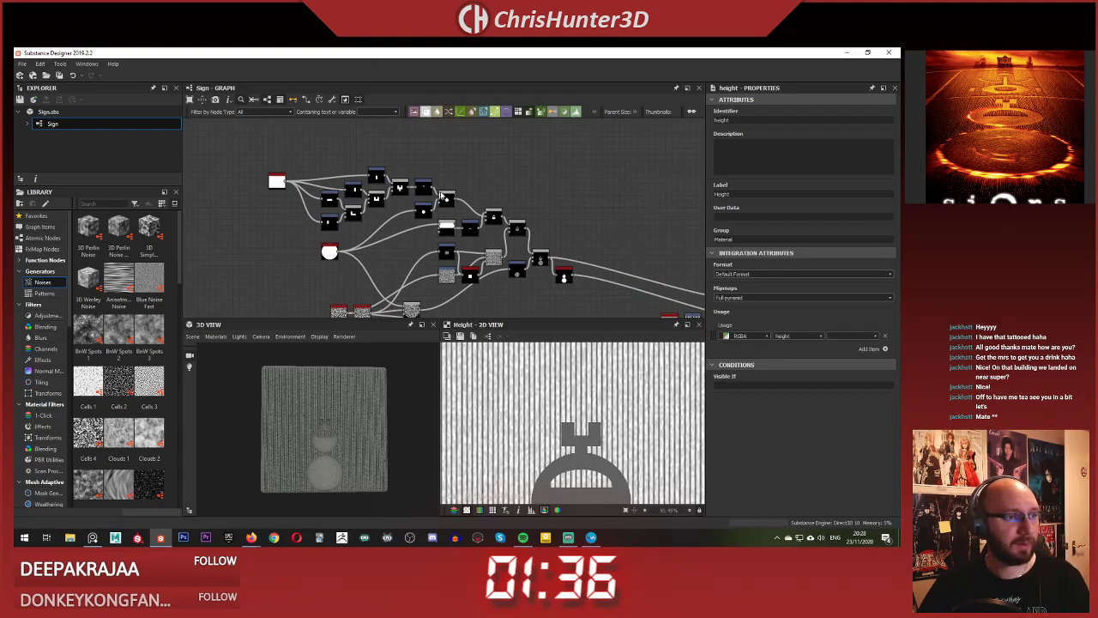
pyautogui.moveTo(483, 195); pyautogui.dragTo(365, 231, button='middle')
pyautogui.scroll(1, 353, 202)
pyautogui.scroll(-3, 364, 231)
pyautogui.scroll(4, 364, 232)
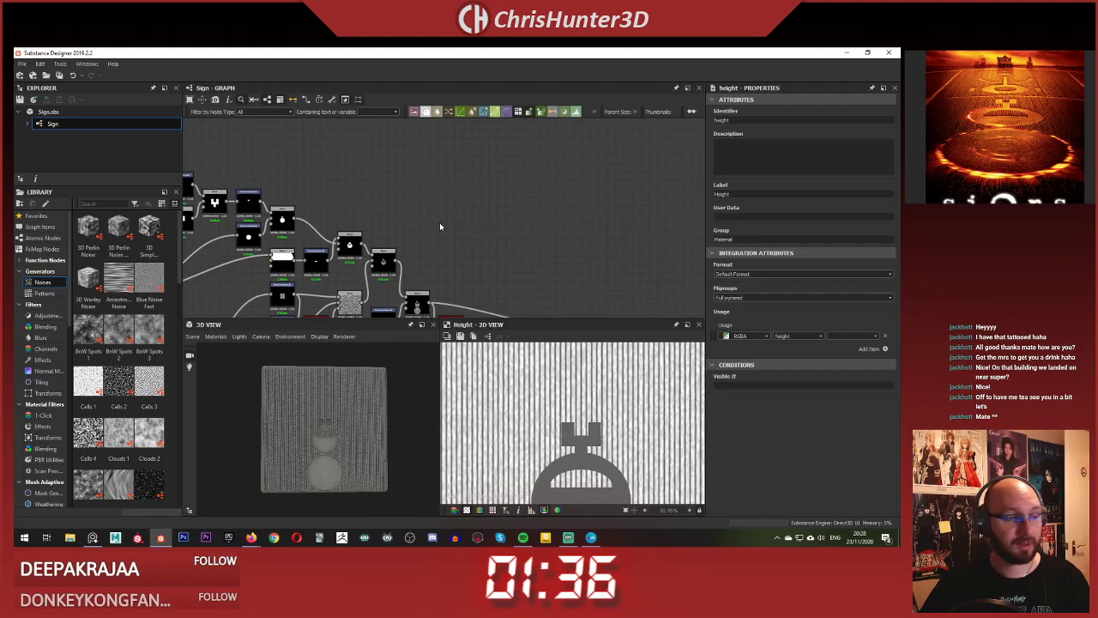
pyautogui.scroll(-4, 403, 218)
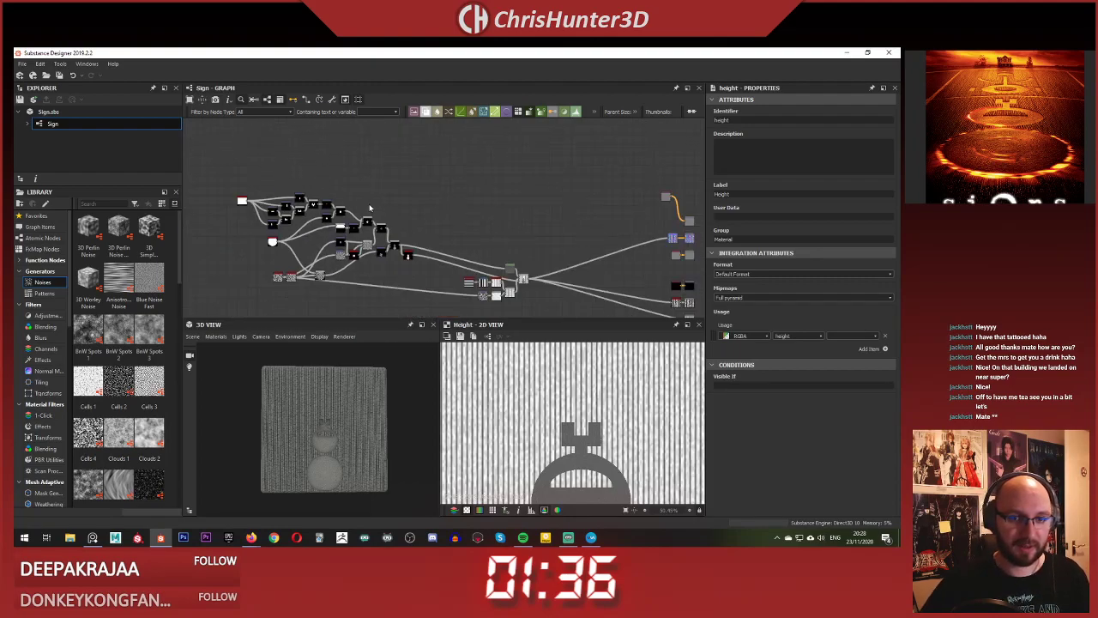
pyautogui.scroll(6, 343, 226)
pyautogui.moveTo(307, 258); pyautogui.dragTo(335, 281, button='middle')
pyautogui.scroll(-3, 304, 265)
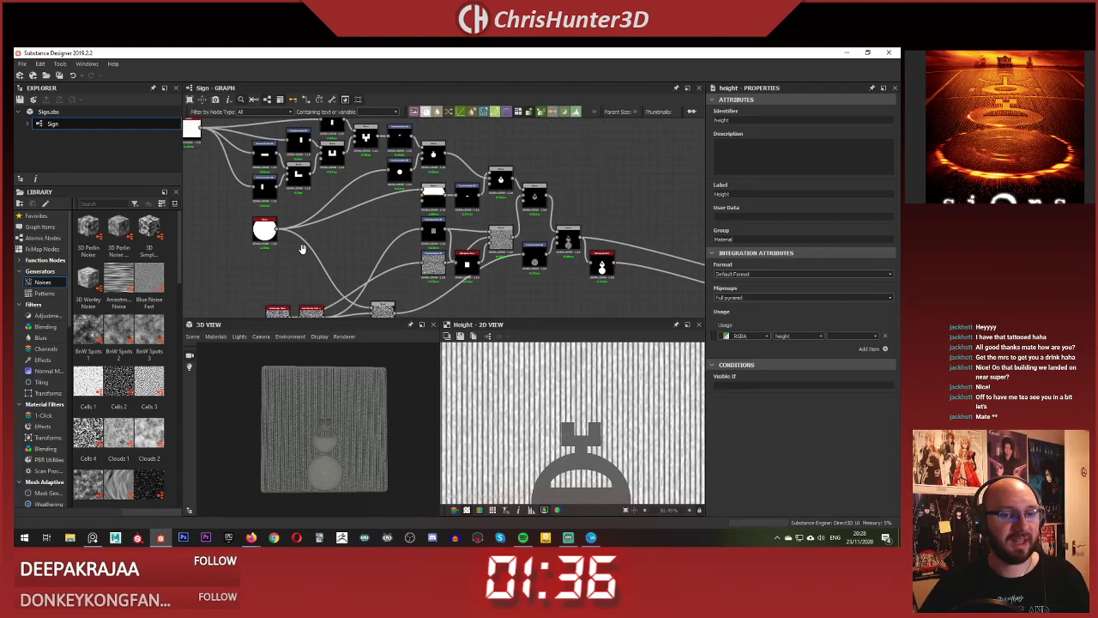
pyautogui.moveTo(301, 248); pyautogui.dragTo(329, 284, button='middle')
pyautogui.moveTo(410, 225); pyautogui.dragTo(363, 258, button='middle')
pyautogui.moveTo(435, 158); pyautogui.dragTo(407, 176, button='middle')
pyautogui.press('space')
pyautogui.write('tra')
pyautogui.click(438, 197)
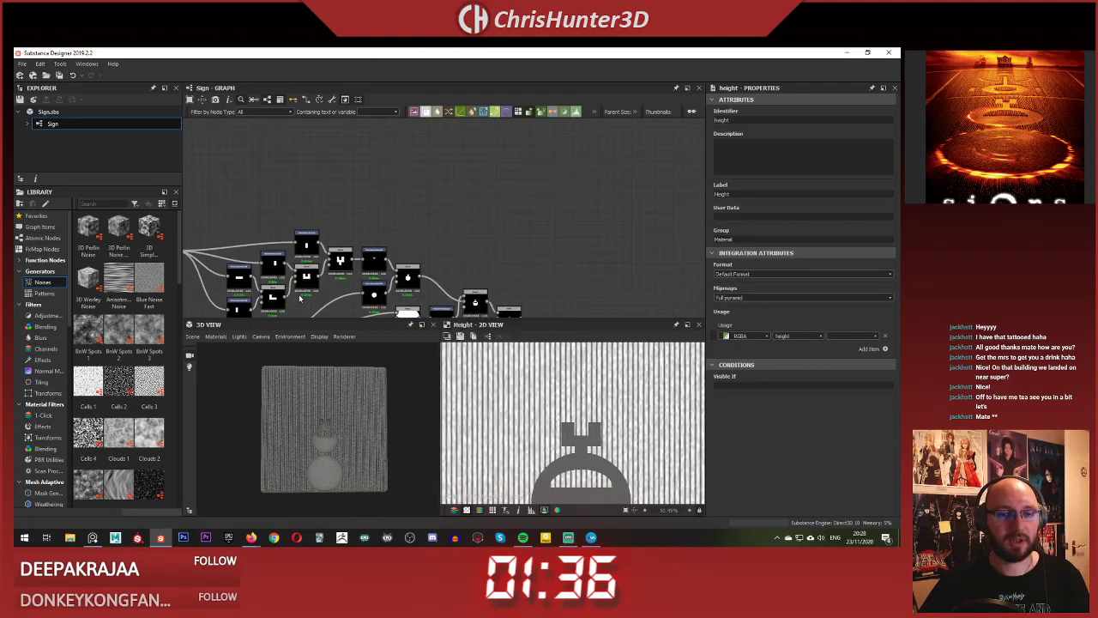
# - Branch a new Transformation 2D node off the disc Shape and place it in the free space above the existing graph
pyautogui.scroll(3, 301, 268)
pyautogui.click(303, 264)
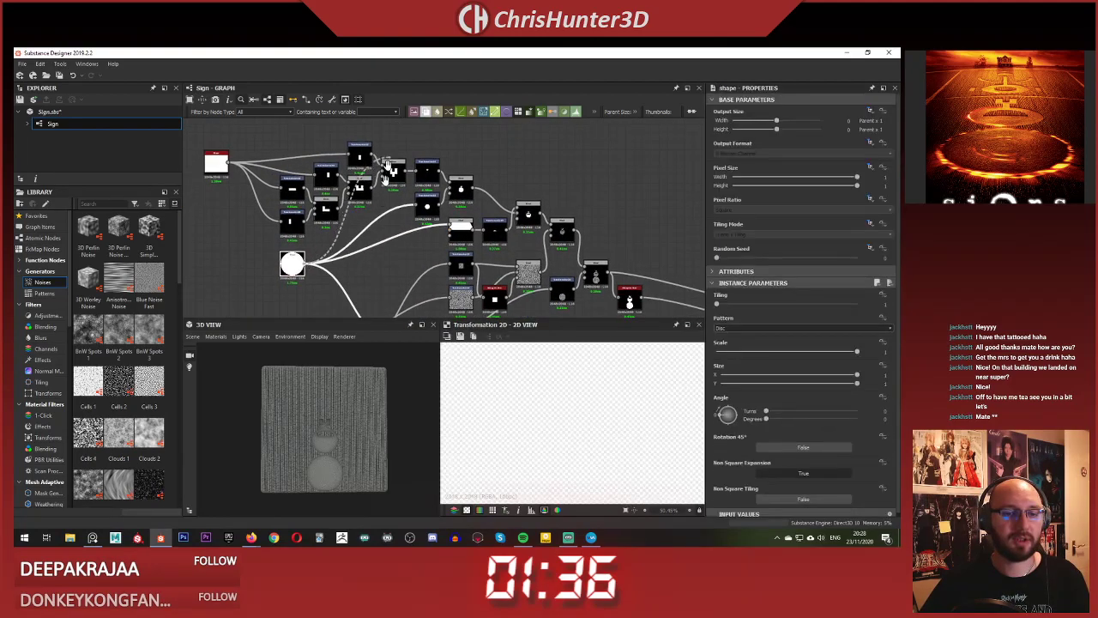
pyautogui.moveTo(387, 171); pyautogui.dragTo(356, 329, button='middle')
pyautogui.click(419, 248)
pyautogui.moveTo(429, 250); pyautogui.dragTo(370, 206)
pyautogui.scroll(2, 386, 212)
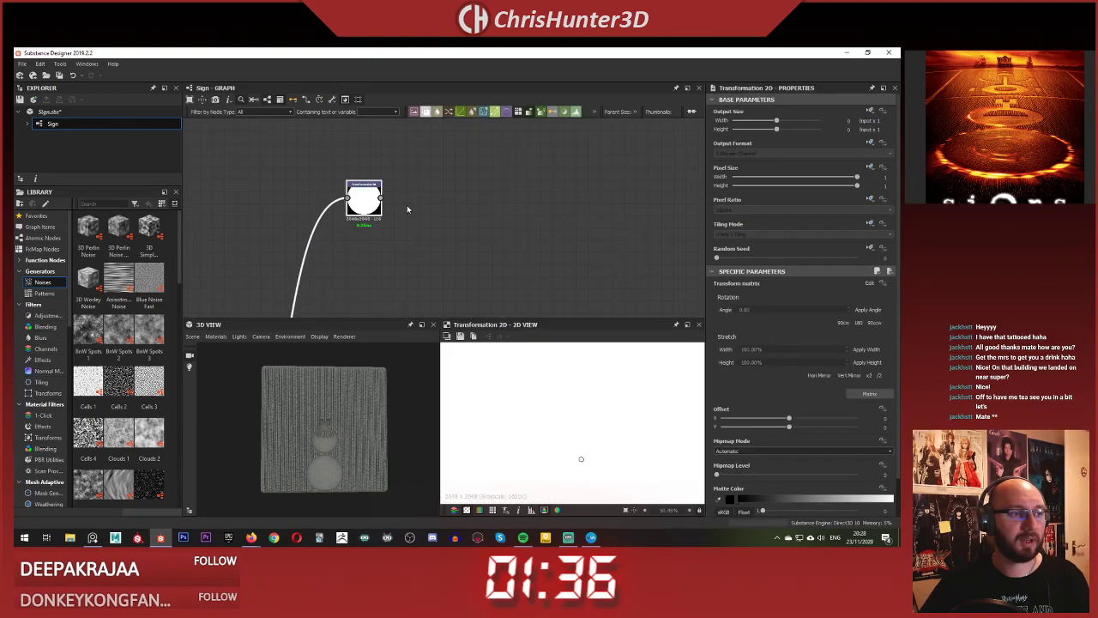
# - Duplicate the disc's new Transformation 2D node with its input connection and place the copy directly below it
pyautogui.moveTo(407, 206); pyautogui.dragTo(392, 221, button='middle')
pyautogui.click(370, 232)
pyautogui.click(353, 218)
pyautogui.hotkey('ctrl', 'd')
pyautogui.moveTo(443, 215); pyautogui.dragTo(348, 258)
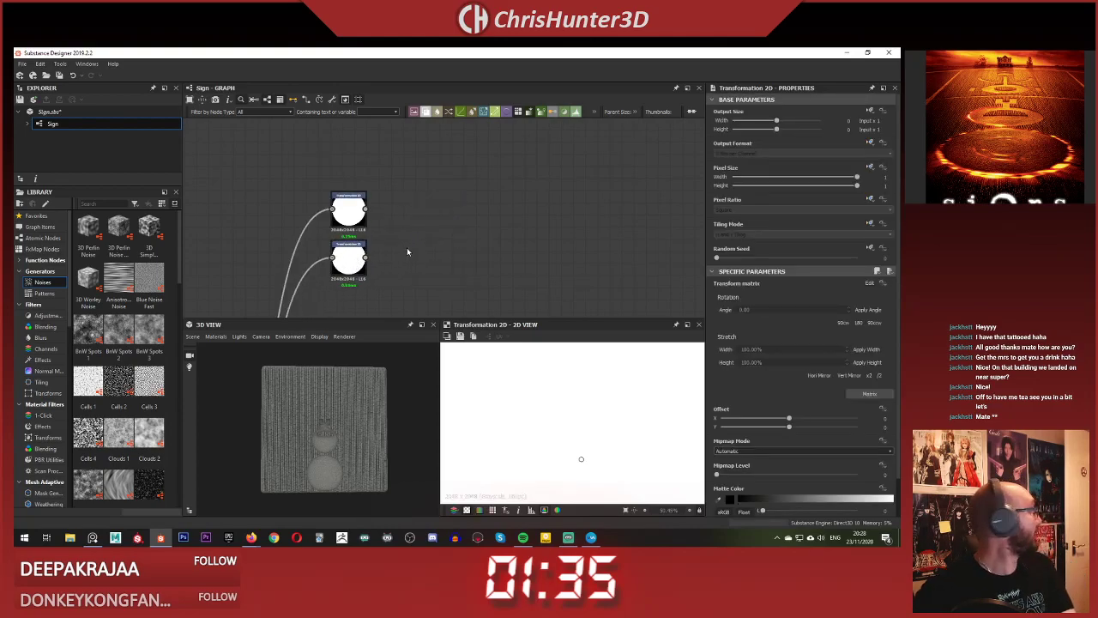
# - Add a Blend node beside the two disc Transformation 2D nodes
pyautogui.press('space')
pyautogui.write('blend')
pyautogui.press('Return')
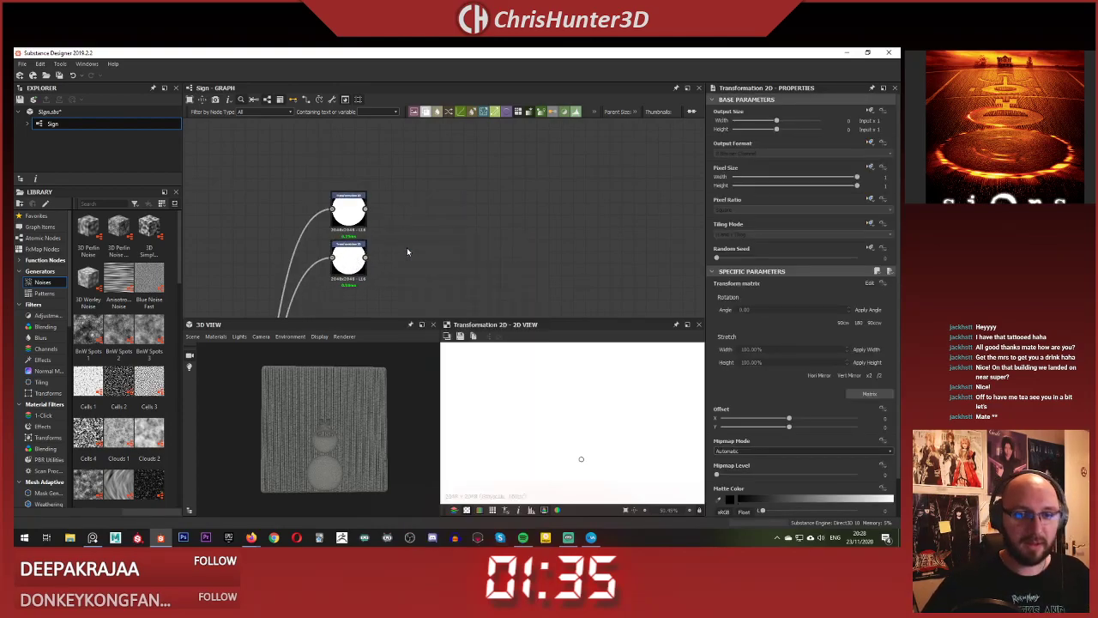
pyautogui.moveTo(410, 249); pyautogui.dragTo(399, 237)
pyautogui.scroll(2, 419, 195)
pyautogui.click(418, 196)
pyautogui.scroll(1, 398, 207)
pyautogui.moveTo(396, 208); pyautogui.dragTo(505, 156, button='middle')
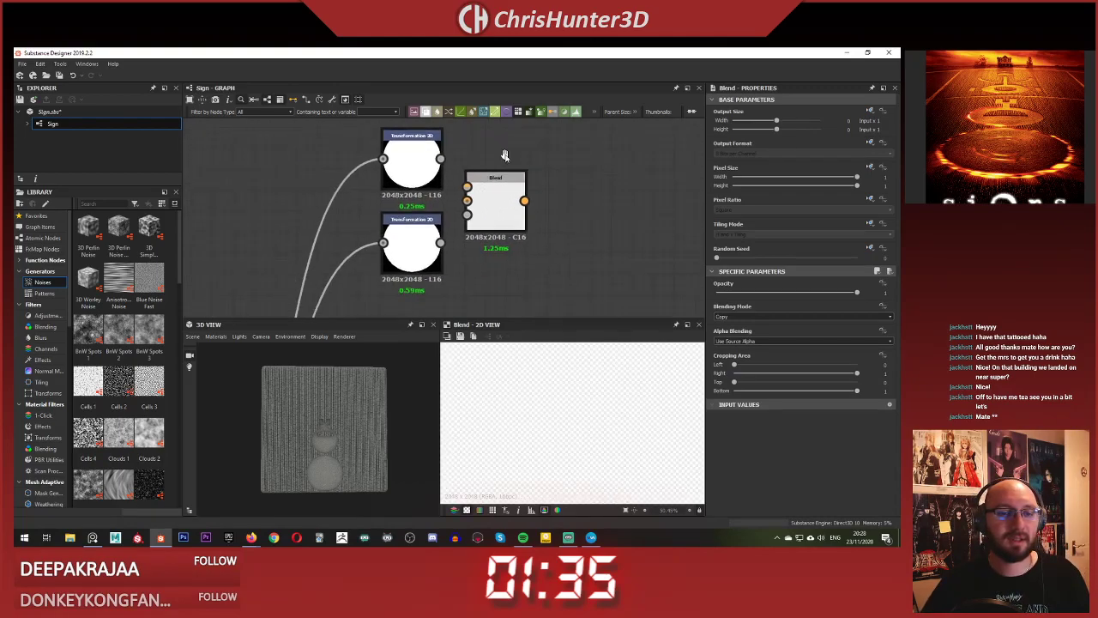
# - Scale the duplicated disc down slightly about its centre and set its Tiling Mode to No Tiling
pyautogui.doubleClick(412, 247)
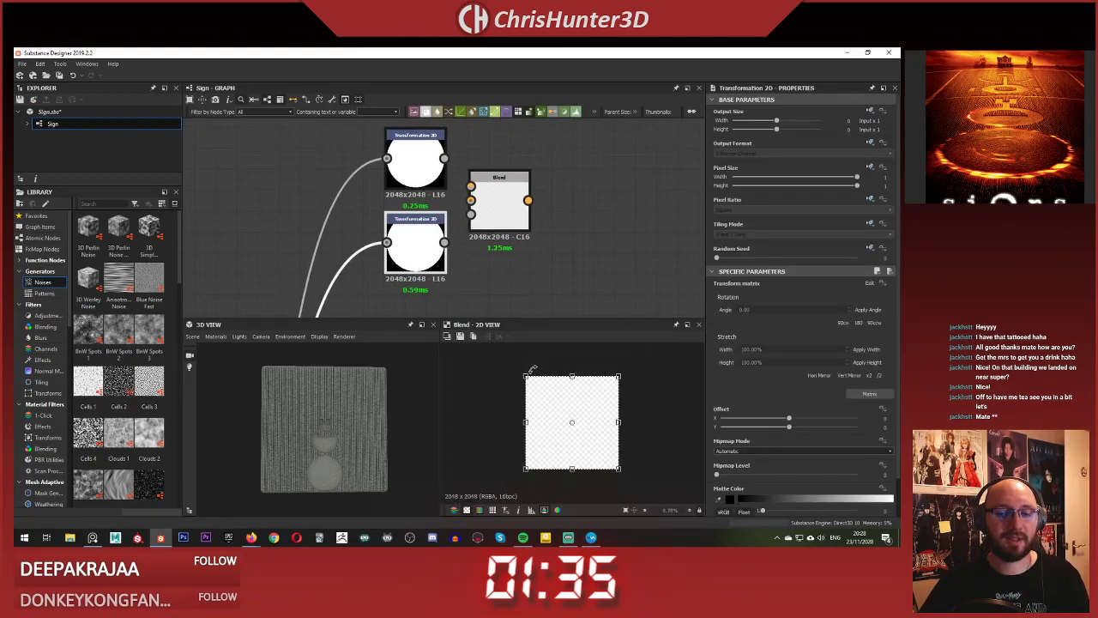
pyautogui.scroll(2, 532, 369)
pyautogui.moveTo(505, 357); pyautogui.dragTo(516, 367)
pyautogui.click(815, 229)
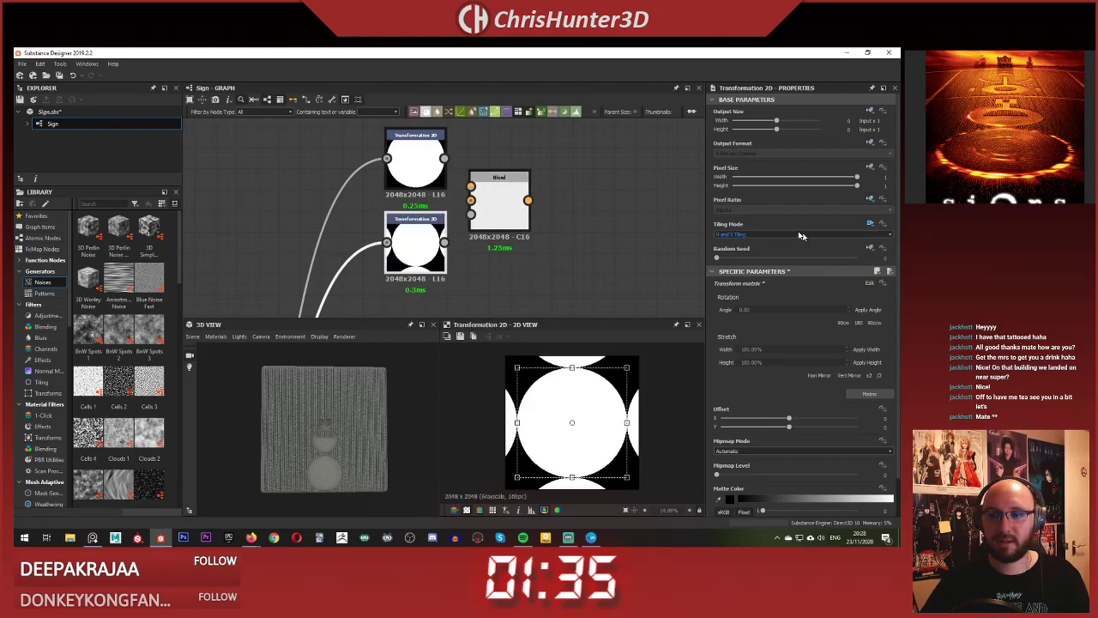
pyautogui.click(772, 240)
# - Connect both disc transforms to the Blend node, smaller disc as foreground, and set its Blending Mode to Subtract
pyautogui.doubleClick(416, 178)
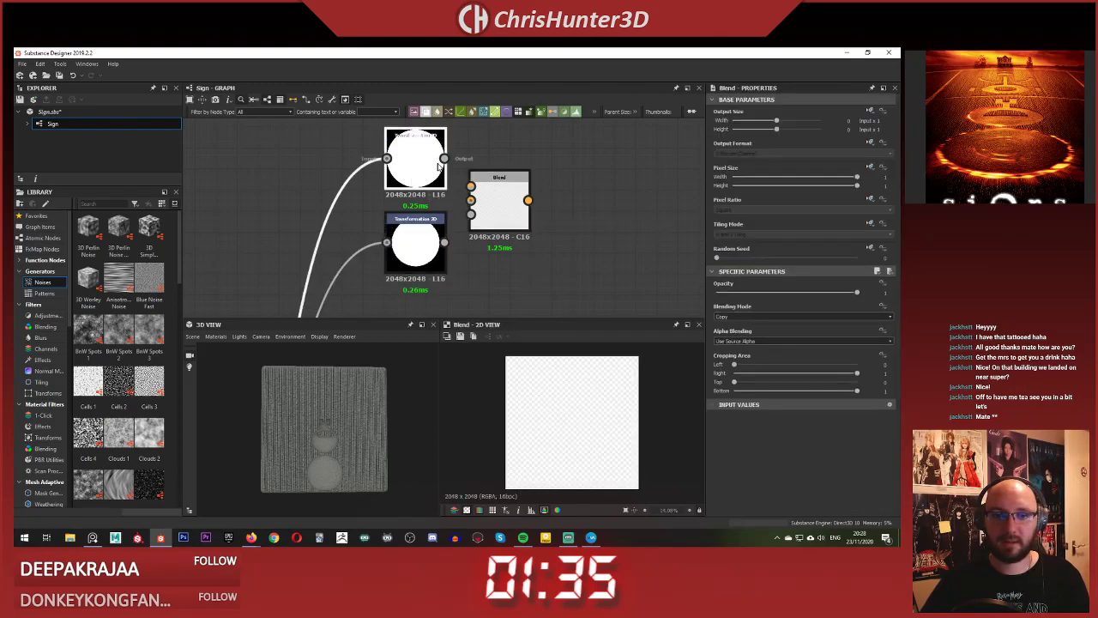
pyautogui.moveTo(443, 241); pyautogui.dragTo(470, 199)
pyautogui.doubleClick(498, 204)
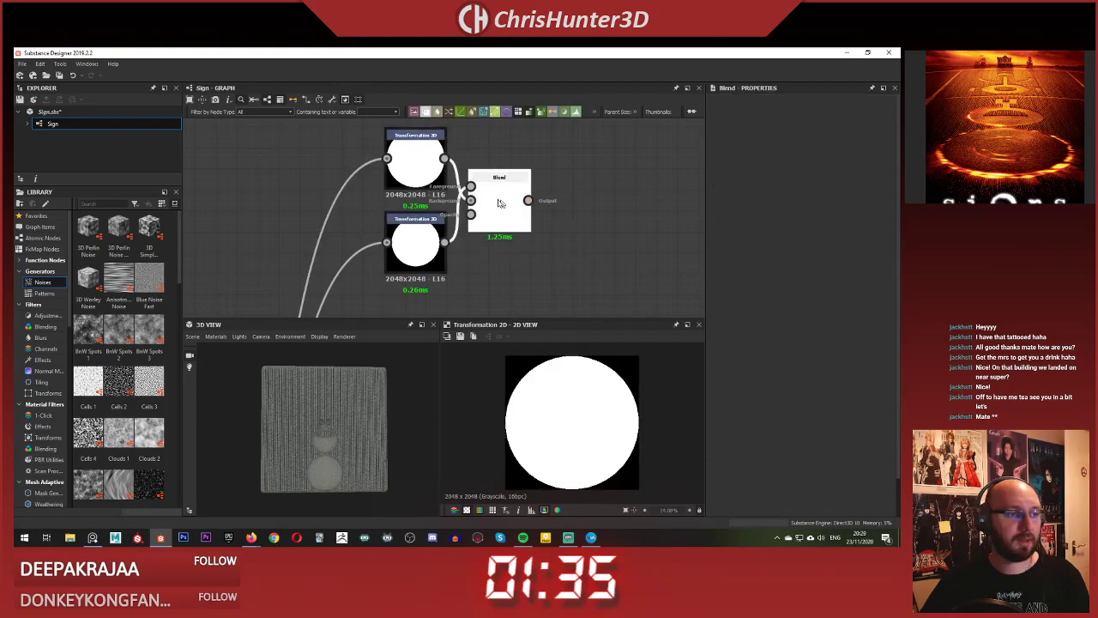
pyautogui.click(429, 257)
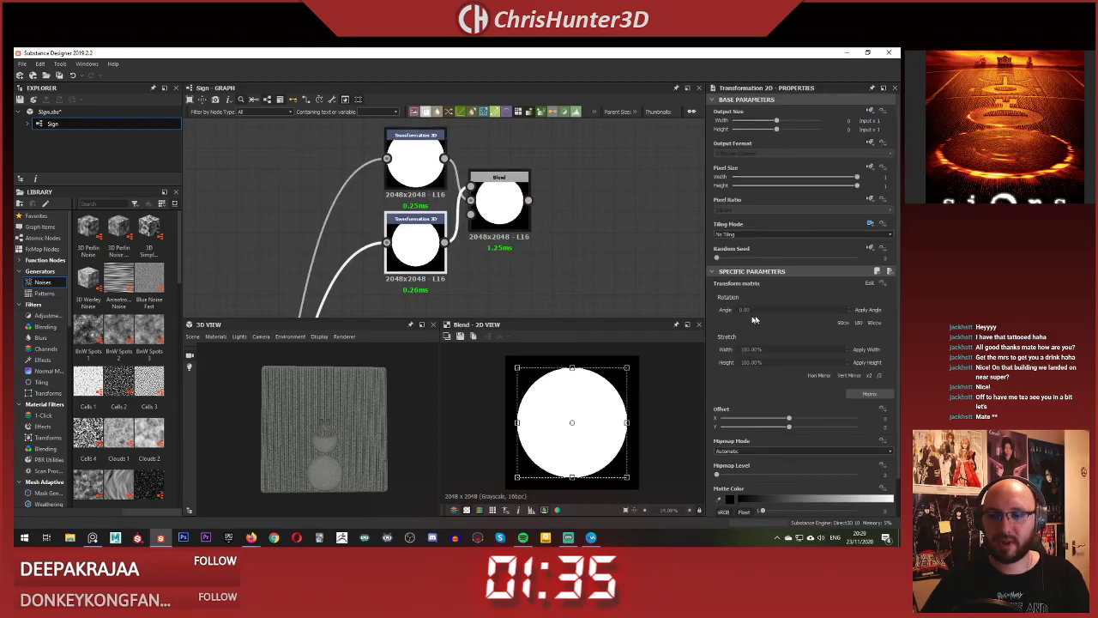
pyautogui.click(501, 204)
pyautogui.click(778, 317)
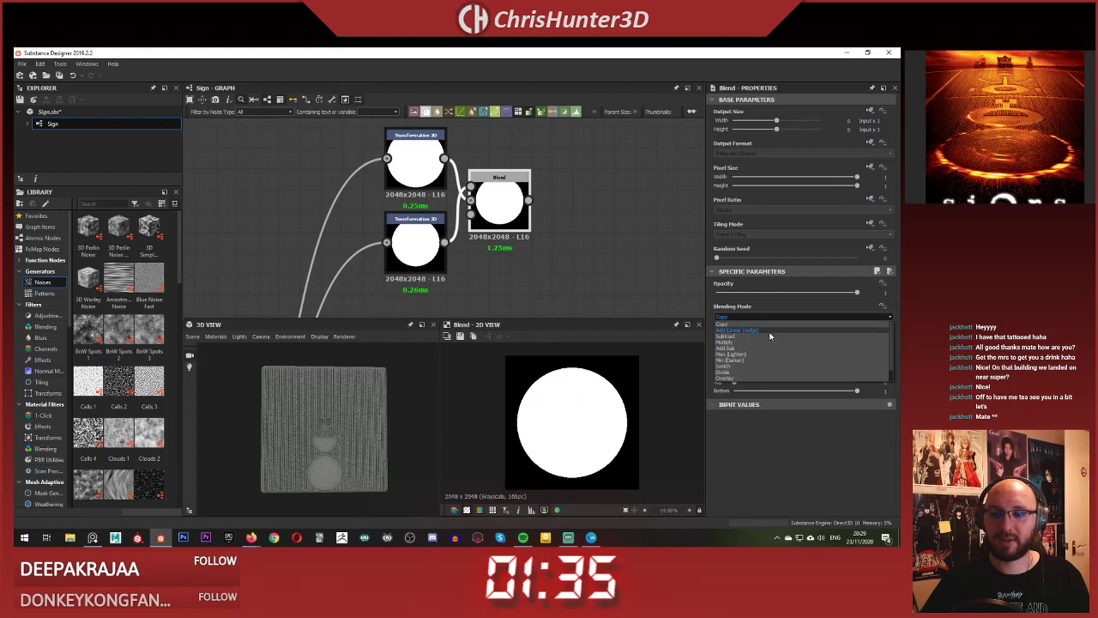
pyautogui.click(755, 335)
# - Scale the outer disc down slightly about its centre and set its Tiling Mode to No Tiling
pyautogui.click(420, 231)
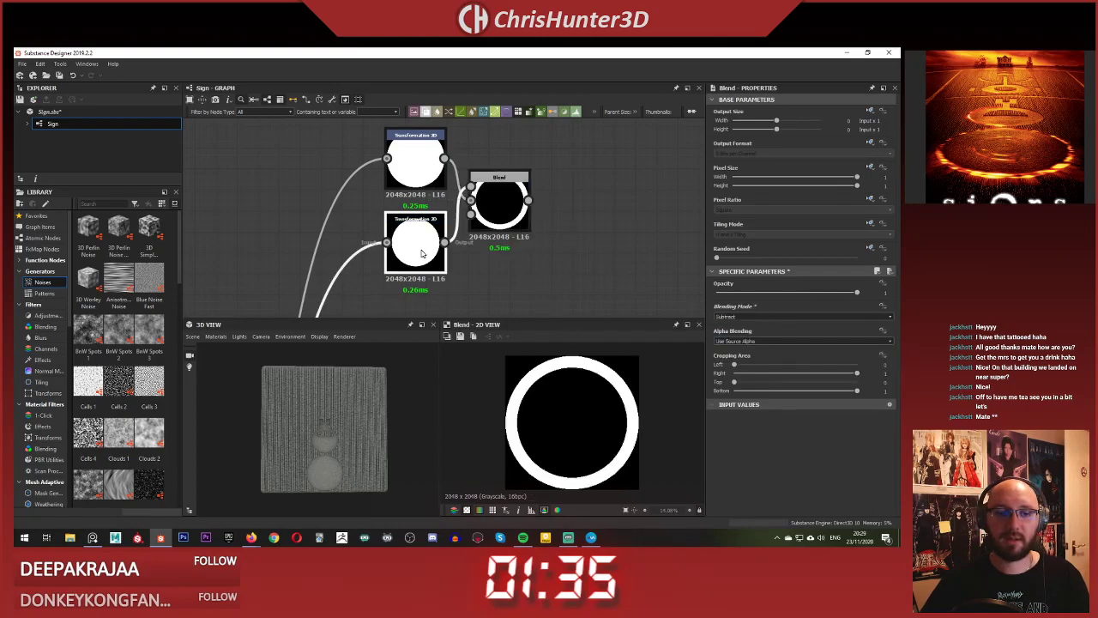
pyautogui.click(429, 171)
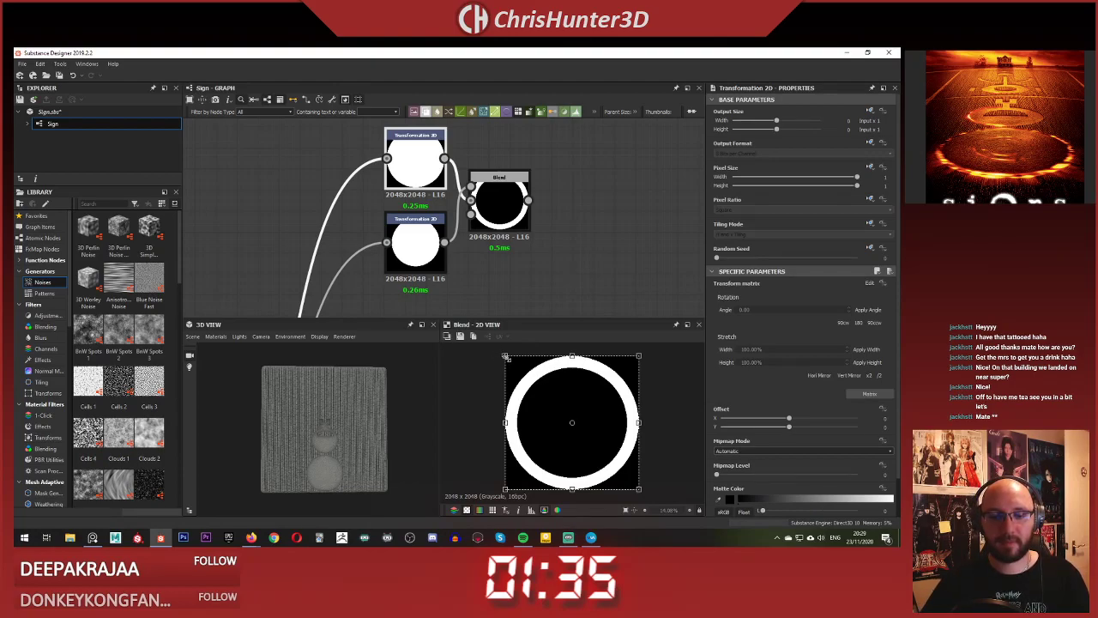
pyautogui.moveTo(506, 358); pyautogui.dragTo(523, 363)
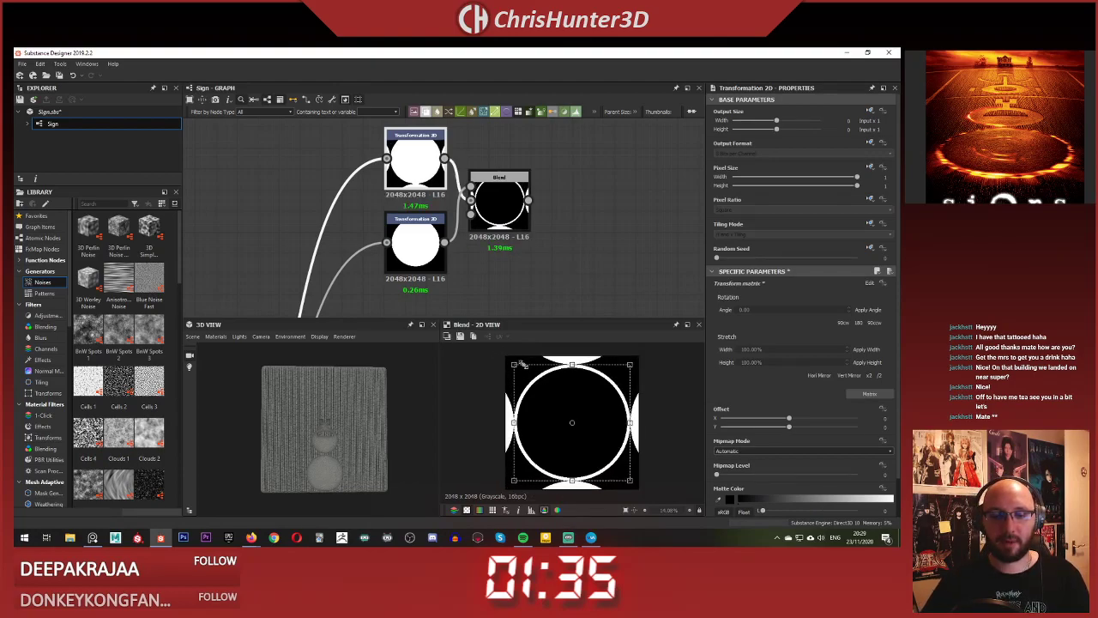
pyautogui.click(845, 233)
pyautogui.click(813, 241)
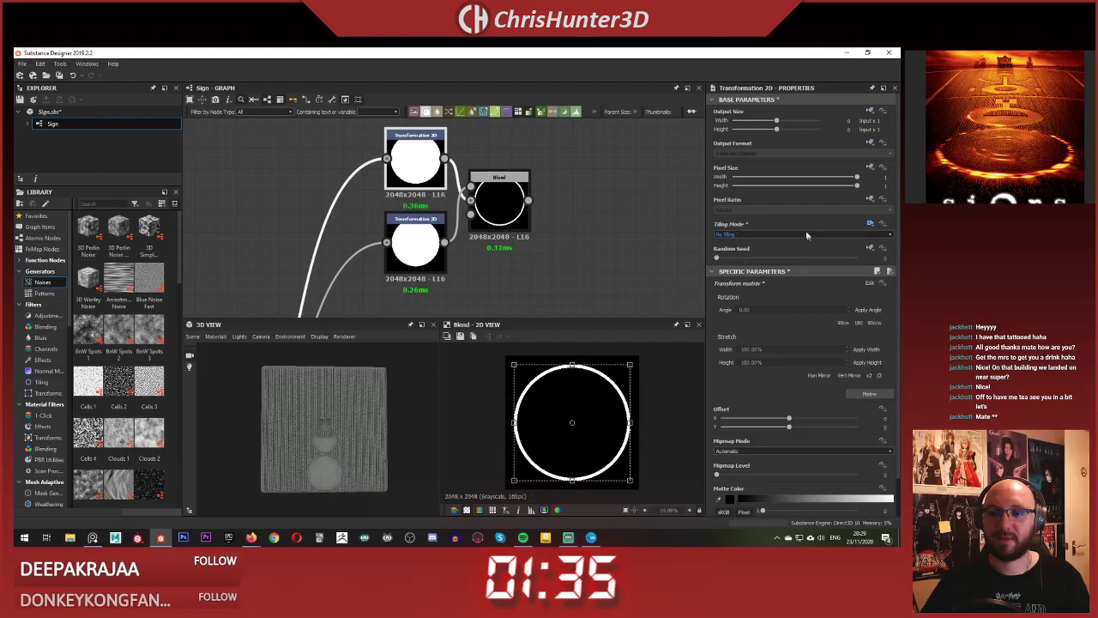
# - Shrink the subtracted inner disc to less than half the outer disc's diameter to make a thick ring
pyautogui.click(415, 245)
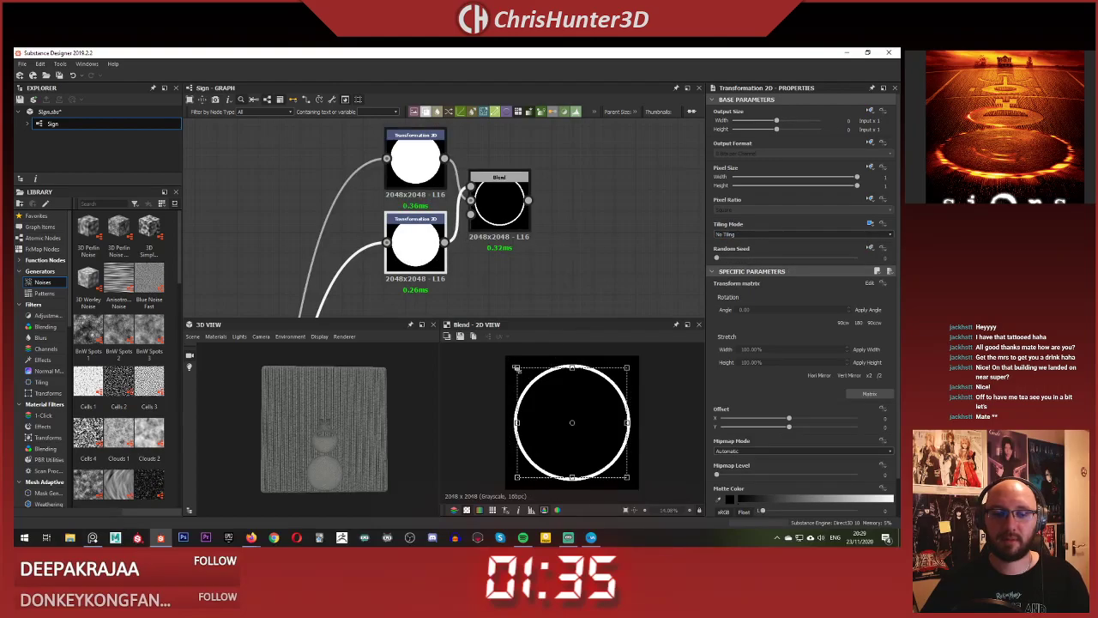
pyautogui.moveTo(516, 367); pyautogui.dragTo(572, 397)
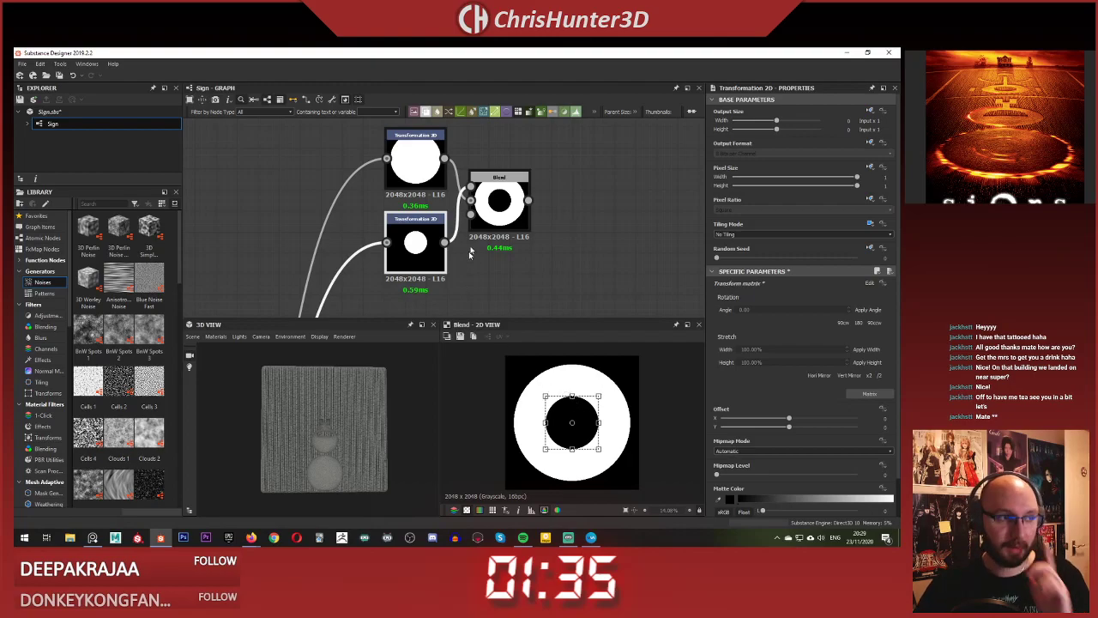
pyautogui.scroll(1, 489, 250)
pyautogui.moveTo(500, 233); pyautogui.dragTo(500, 240, button='middle')
pyautogui.click(562, 265)
# - Rearrange the two Transformation 2D nodes so the small inner disc sits above the large one beside the Blend
pyautogui.scroll(-4, 514, 274)
pyautogui.scroll(4, 506, 275)
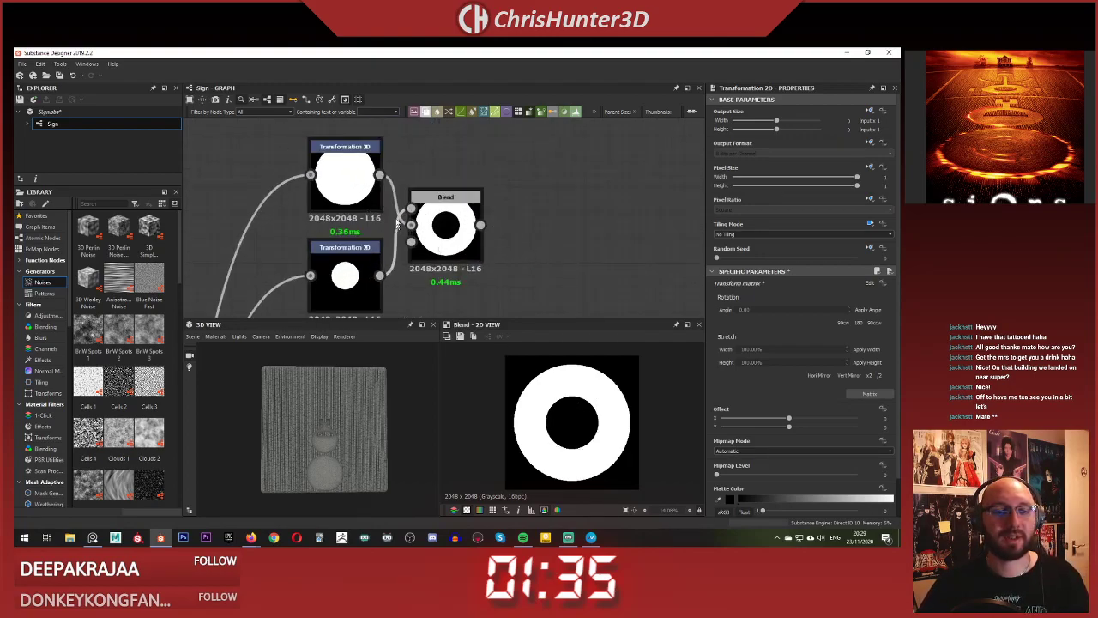
pyautogui.moveTo(358, 180); pyautogui.dragTo(358, 217)
pyautogui.moveTo(347, 285); pyautogui.dragTo(345, 135)
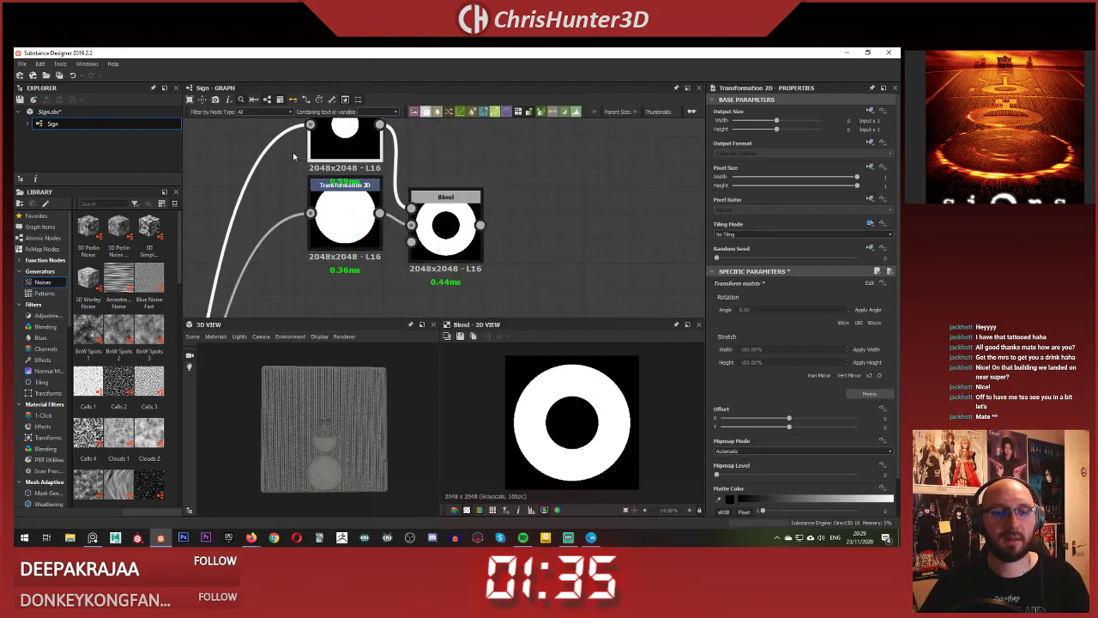
pyautogui.moveTo(294, 156); pyautogui.dragTo(293, 221, button='middle')
pyautogui.scroll(-2, 408, 153)
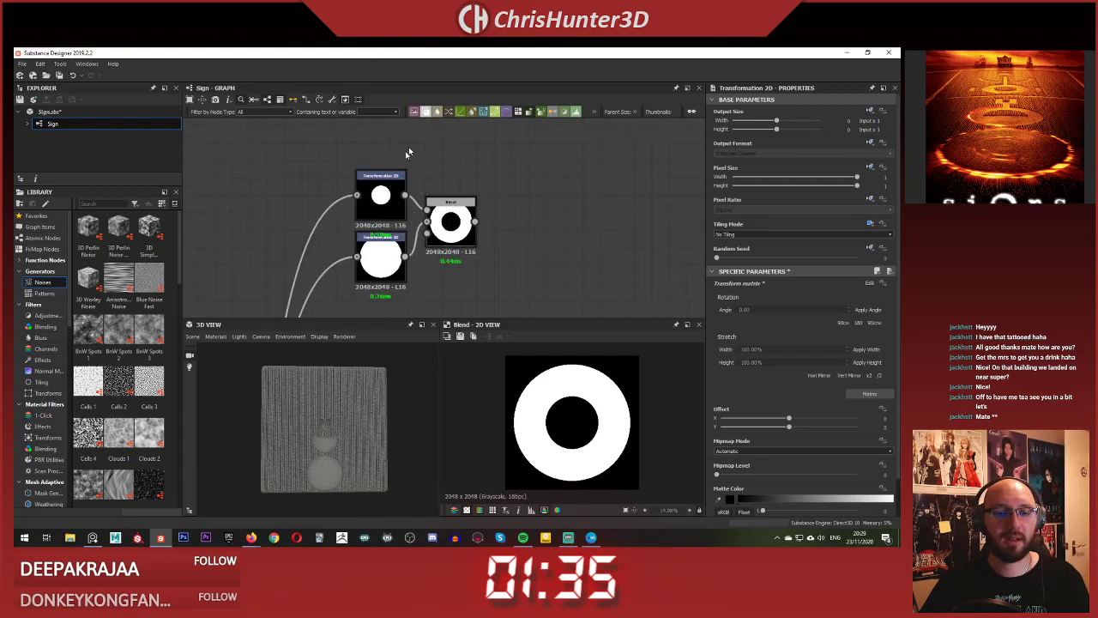
pyautogui.moveTo(383, 181); pyautogui.dragTo(383, 173)
# - Add a second Blend node after the ring and connect the ring's output to its Background input
pyautogui.click(516, 207)
pyautogui.scroll(2, 515, 209)
pyautogui.moveTo(514, 220); pyautogui.dragTo(489, 242, button='middle')
pyautogui.press('space')
pyautogui.click(522, 268)
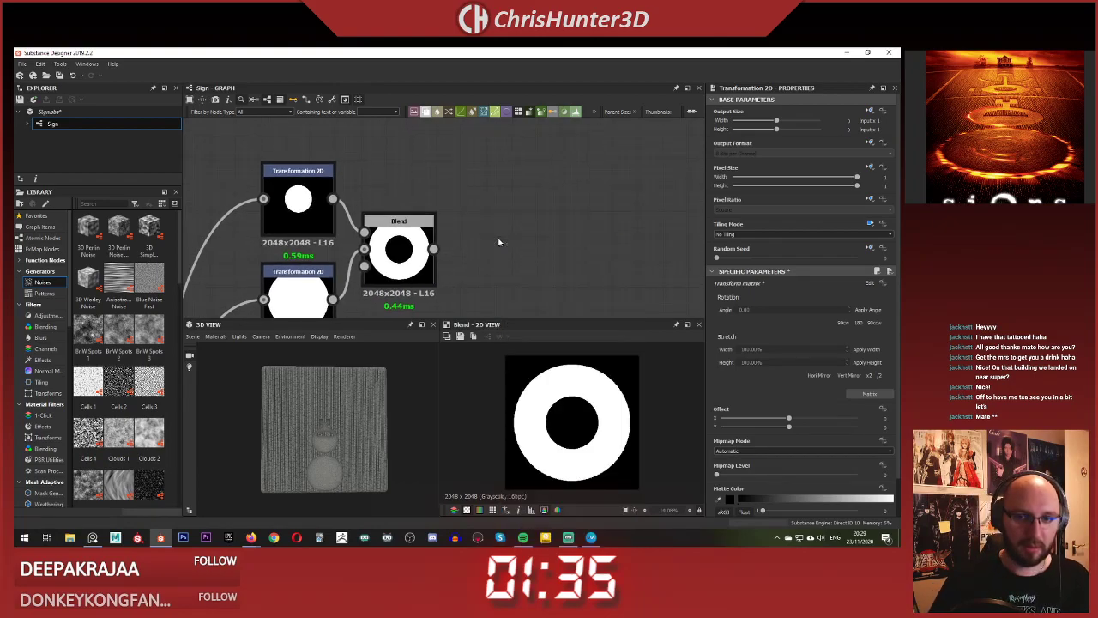
pyautogui.moveTo(493, 235); pyautogui.dragTo(565, 181)
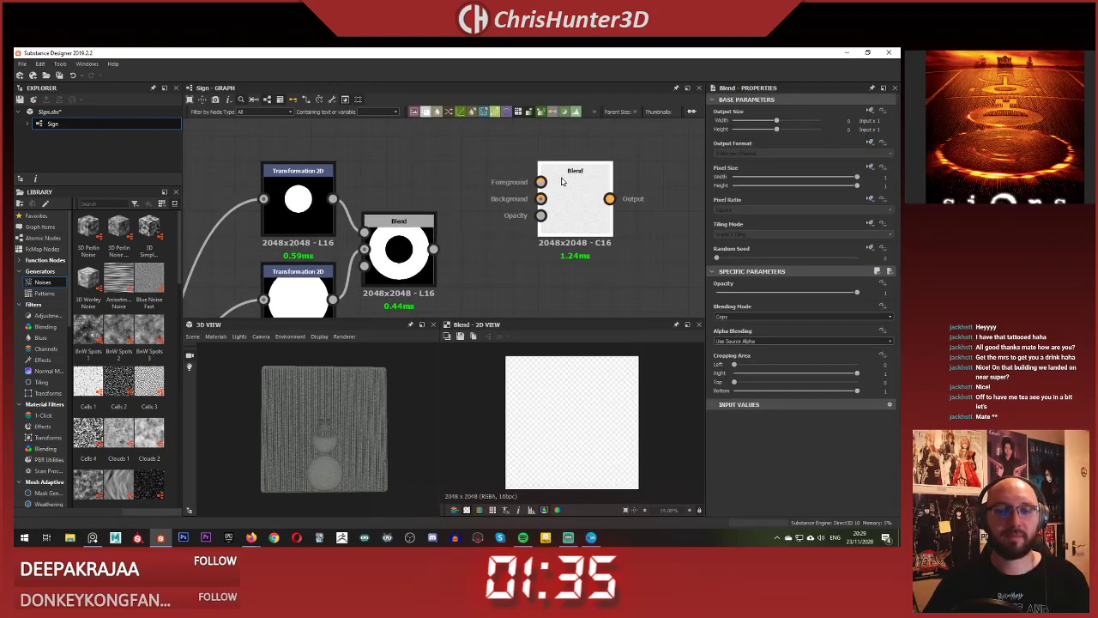
pyautogui.moveTo(433, 248); pyautogui.dragTo(541, 198)
# - Insert a Transformation 2D node between the ring and the second Blend, and scale the ring to well under half size
pyautogui.press('space')
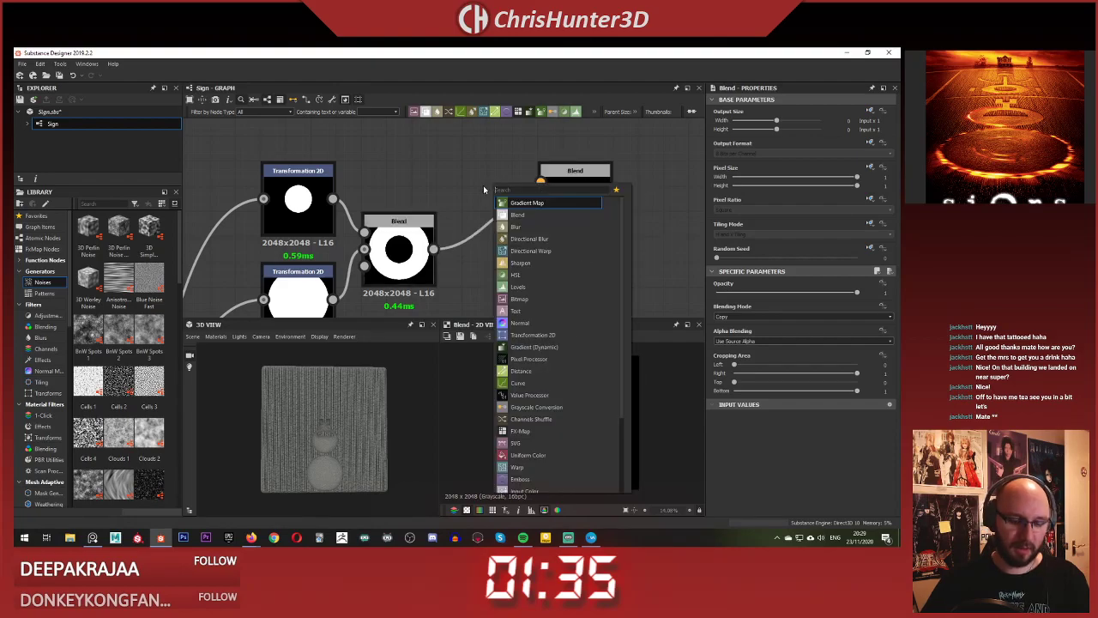
pyautogui.write('tra')
pyautogui.click(533, 204)
pyautogui.moveTo(433, 249); pyautogui.dragTo(540, 198)
pyautogui.moveTo(557, 198); pyautogui.dragTo(582, 198)
pyautogui.moveTo(487, 178); pyautogui.dragTo(488, 252)
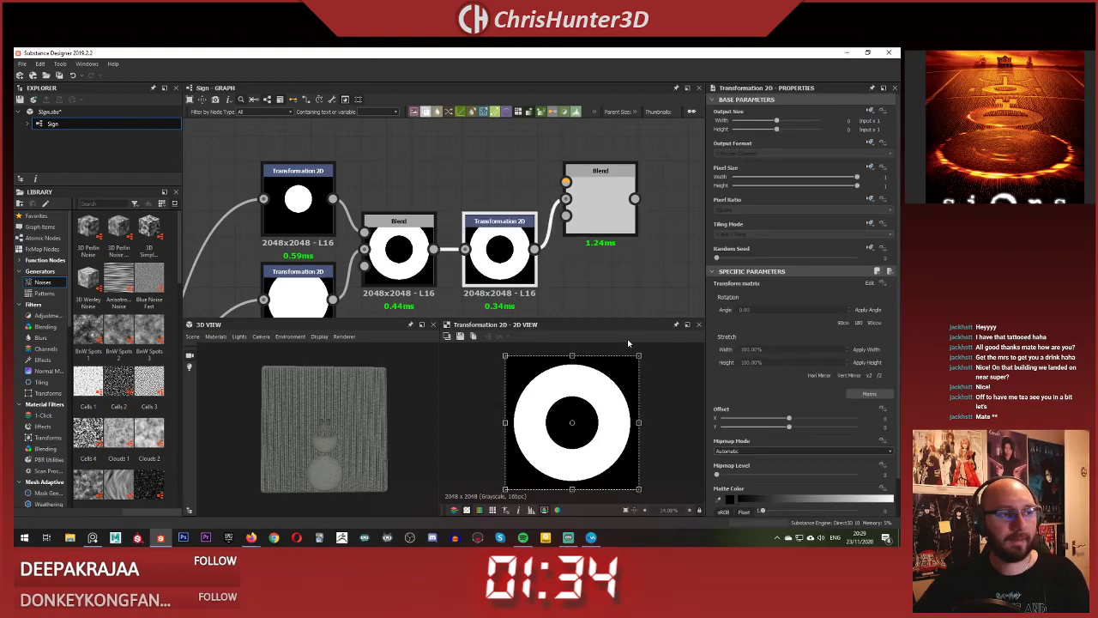
pyautogui.moveTo(505, 357); pyautogui.dragTo(548, 396)
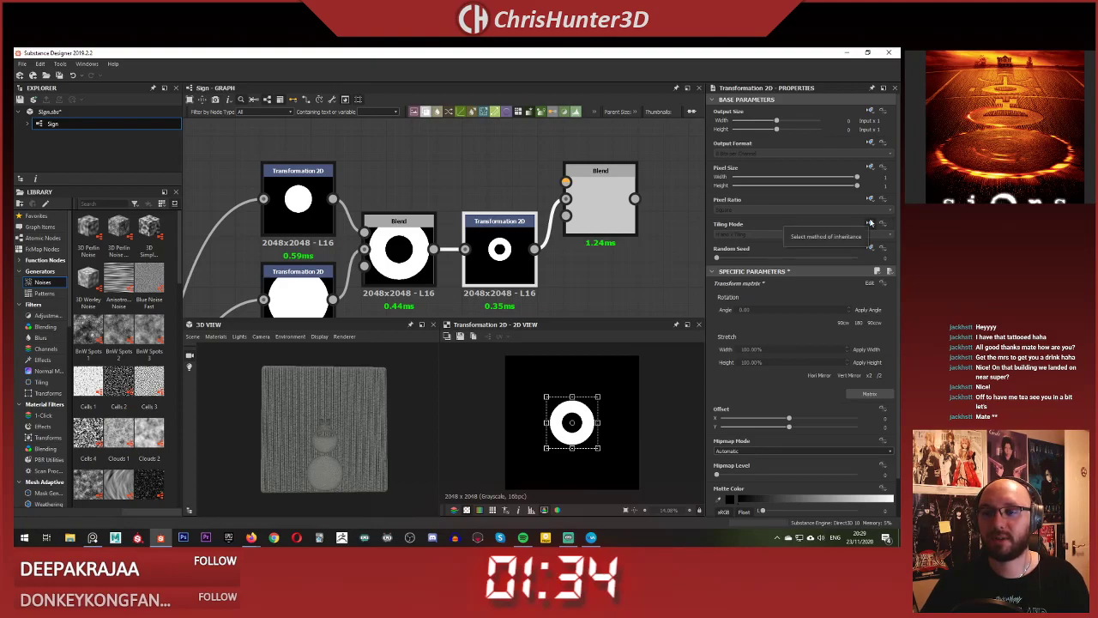
# - Try an absolute Tiling Mode with No Tiling on the small ring's transform, and restore its inheritance to Relative to Input
pyautogui.click(870, 223)
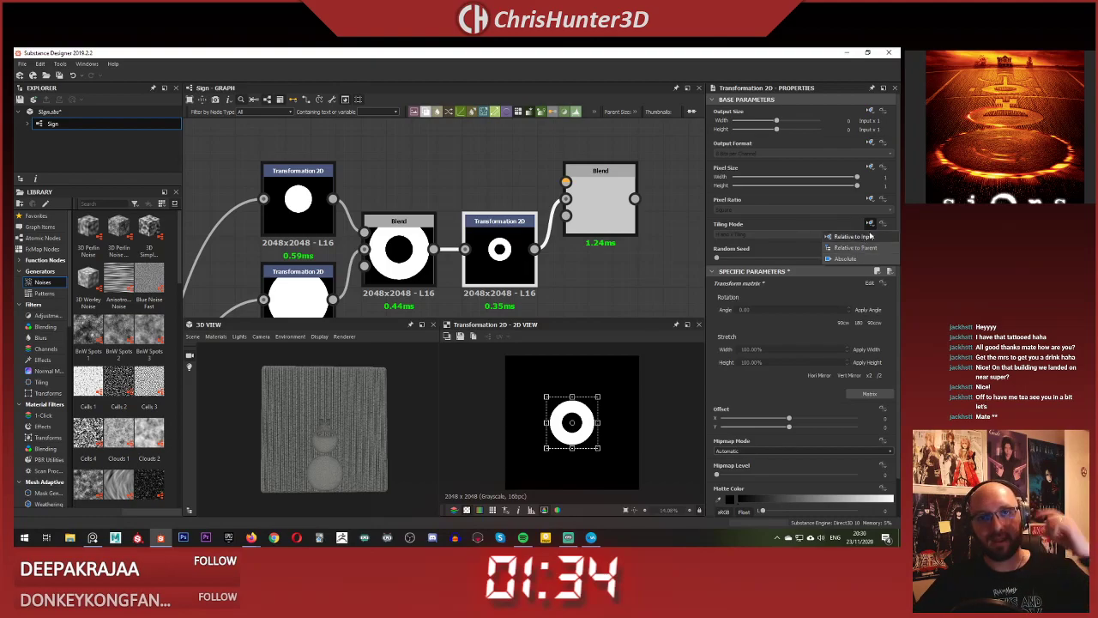
pyautogui.click(776, 223)
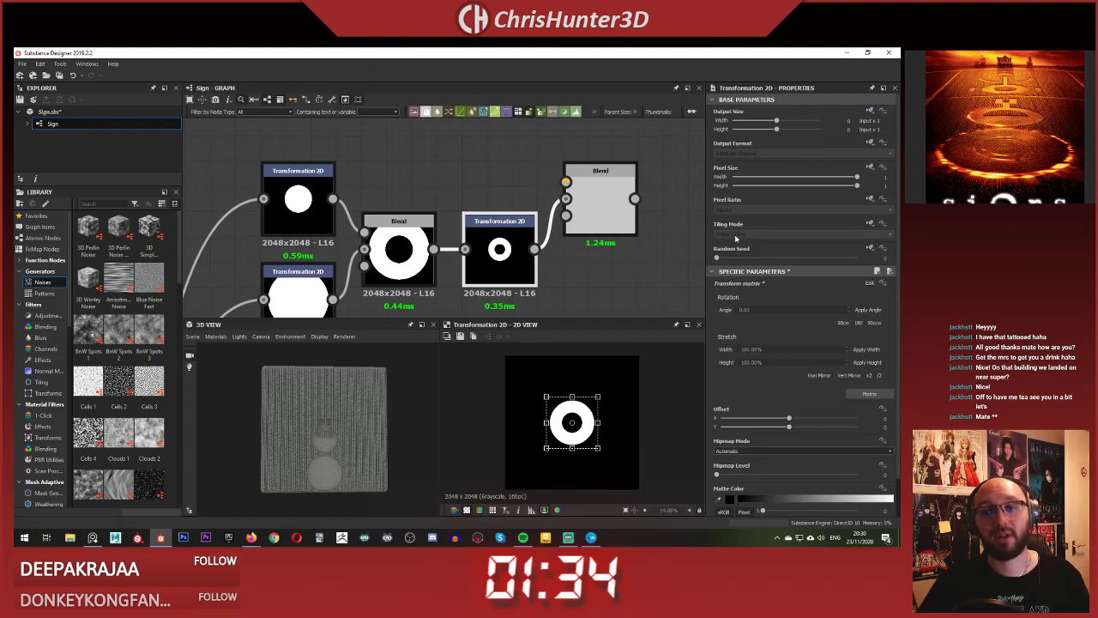
pyautogui.click(872, 226)
pyautogui.click(854, 256)
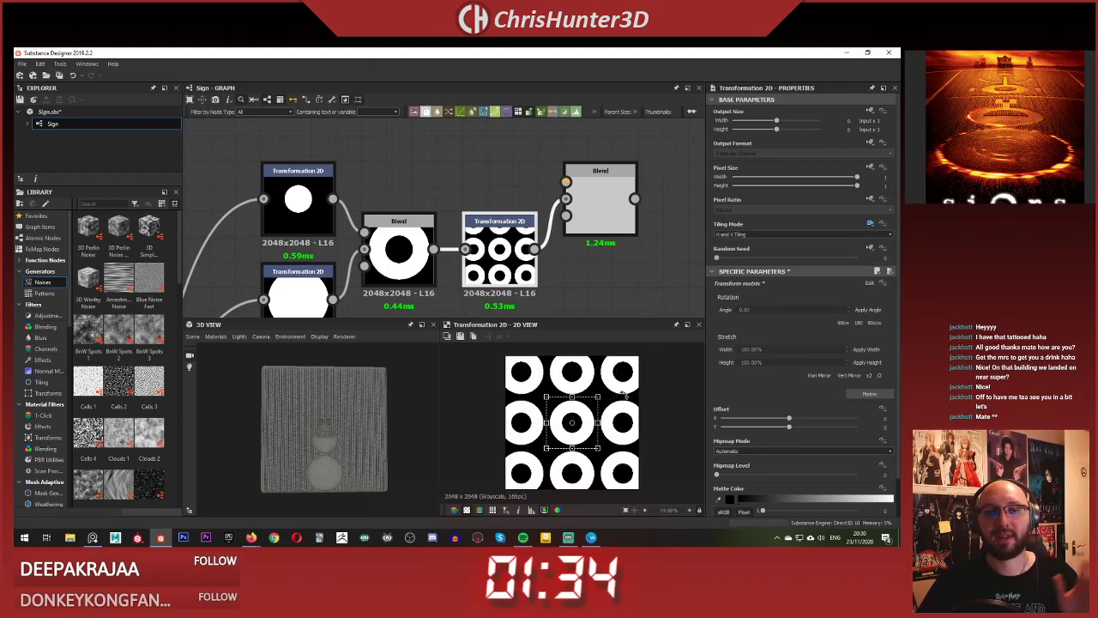
pyautogui.click(745, 234)
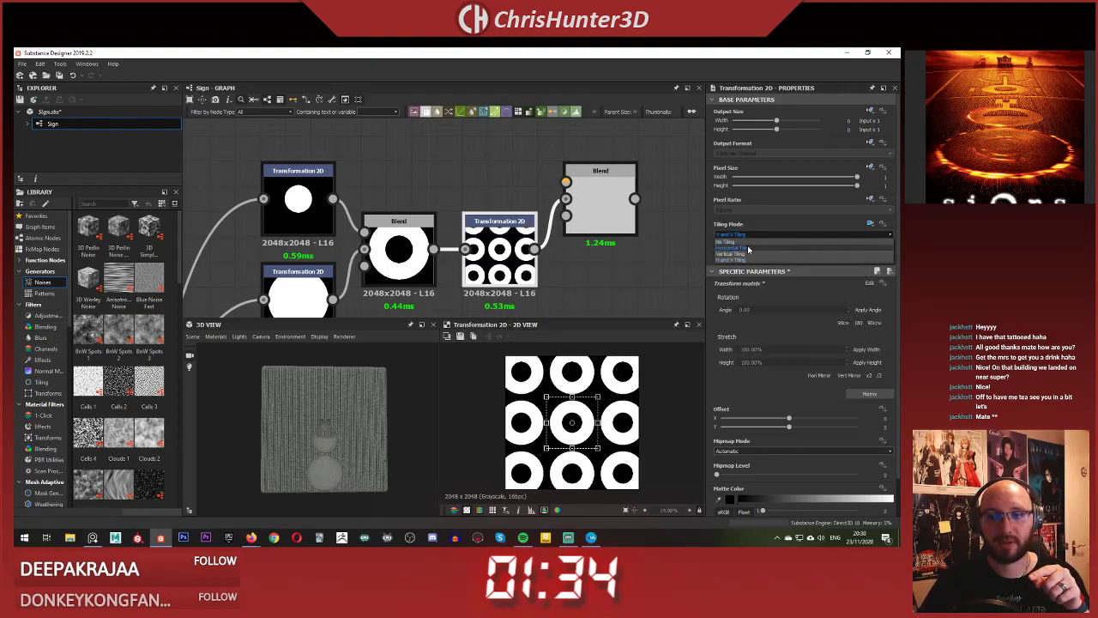
pyautogui.click(747, 245)
pyautogui.click(757, 235)
pyautogui.click(759, 248)
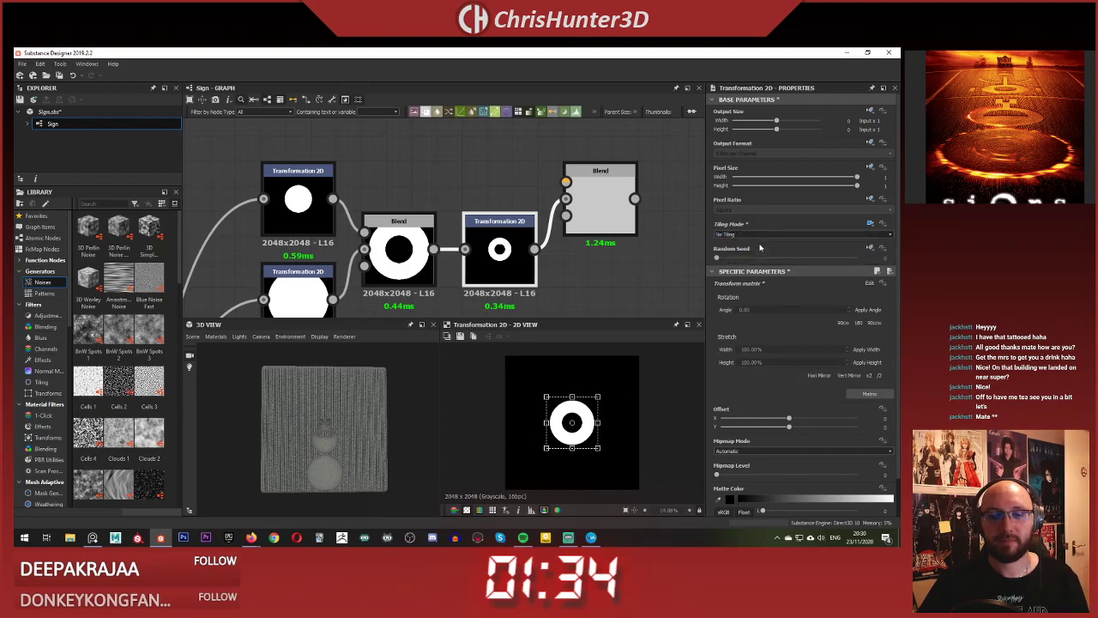
pyautogui.click(871, 224)
pyautogui.click(853, 237)
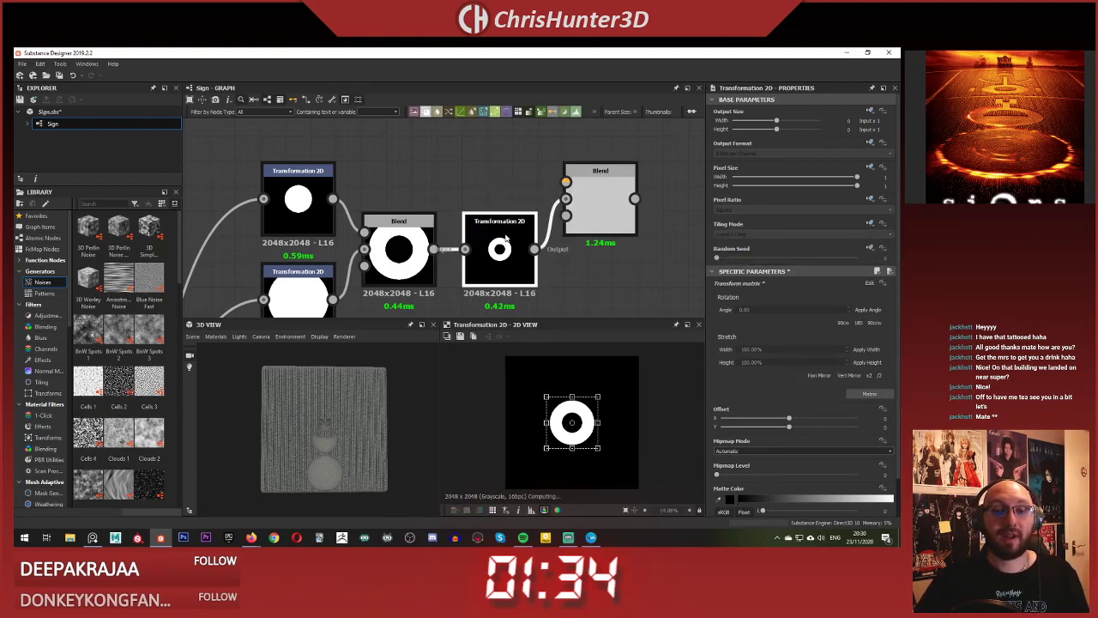
pyautogui.doubleClick(601, 186)
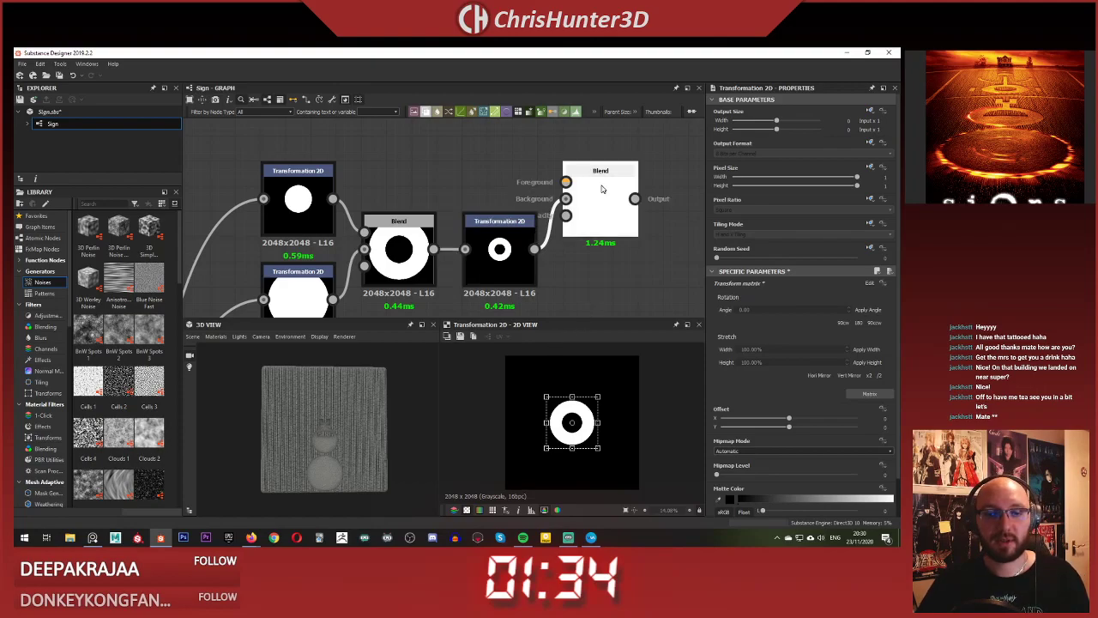
pyautogui.moveTo(502, 170); pyautogui.dragTo(505, 193, button='middle')
pyautogui.press('space')
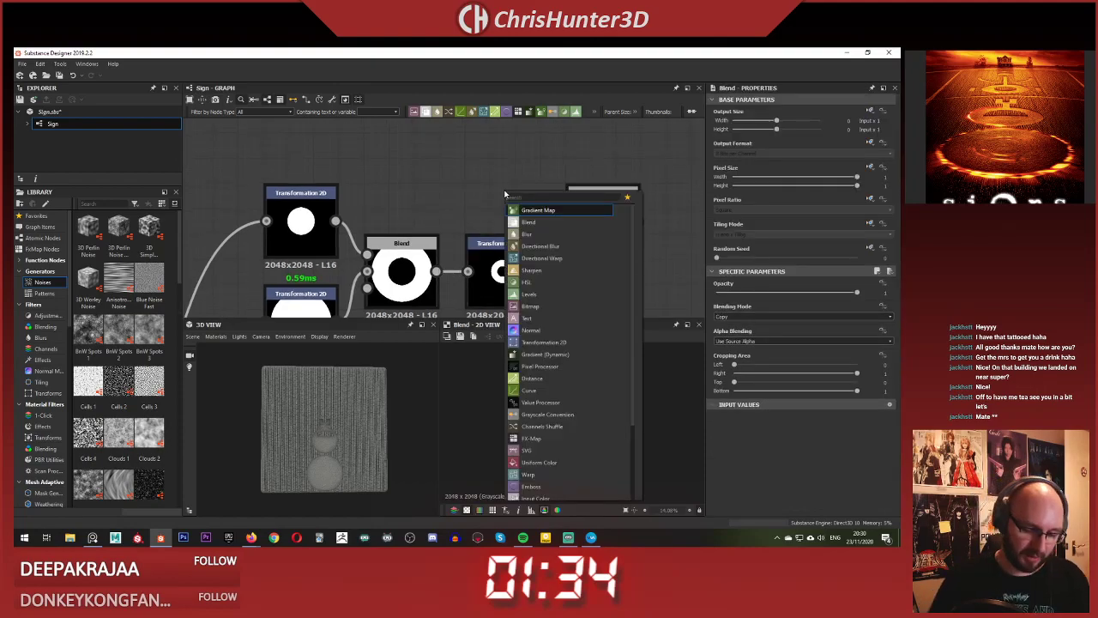
pyautogui.write('sh')
pyautogui.press('Down')
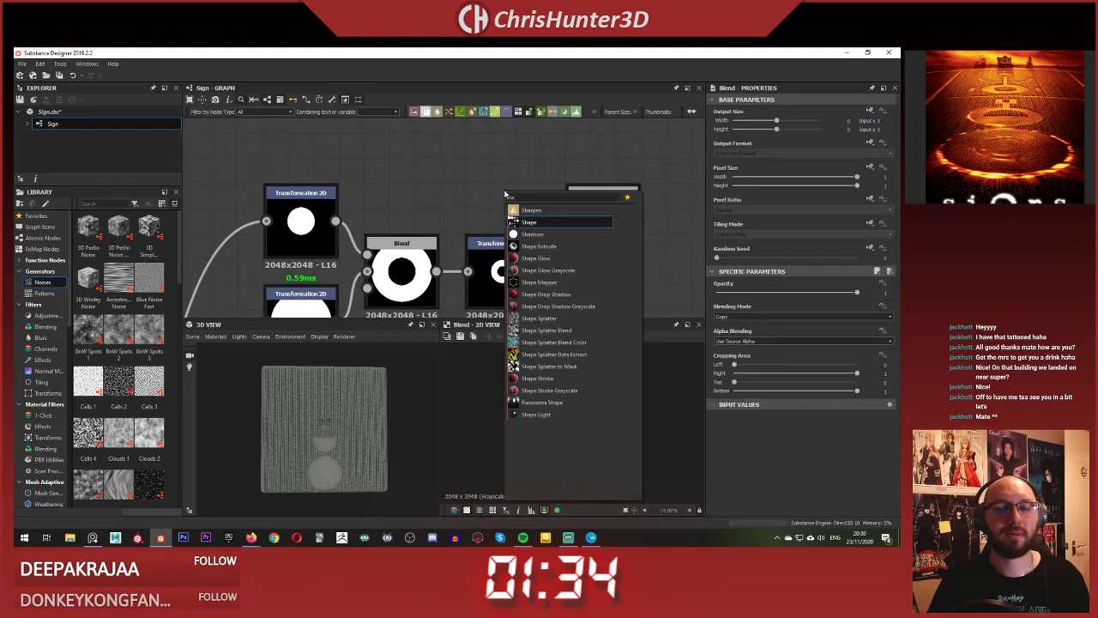
pyautogui.click(443, 161)
# - Add a Transformation 2D node above the small ring's transform, next to the second Blend
pyautogui.scroll(-5, 435, 182)
pyautogui.moveTo(432, 227); pyautogui.dragTo(572, 138, button='middle')
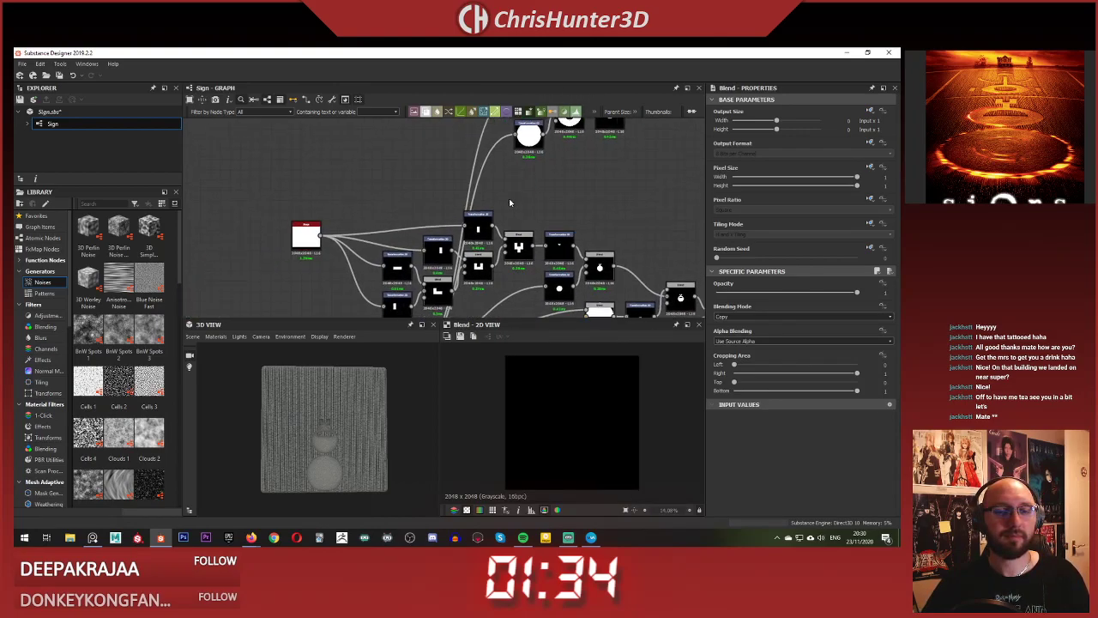
pyautogui.moveTo(478, 197); pyautogui.dragTo(523, 158, button='middle')
pyautogui.scroll(6, 522, 157)
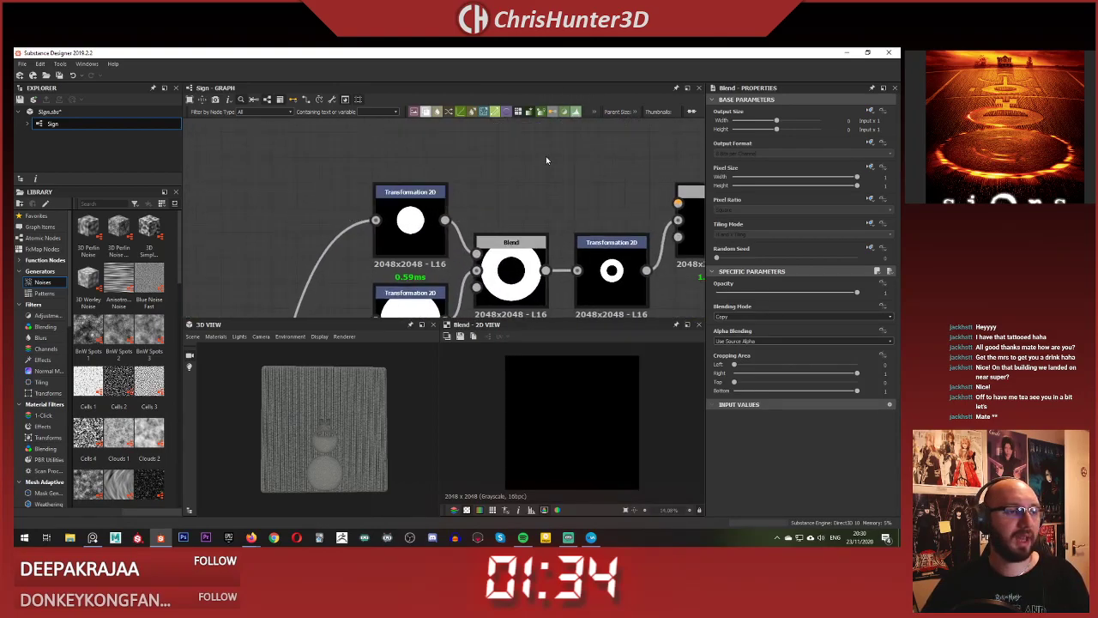
pyautogui.press('space')
pyautogui.write('tra')
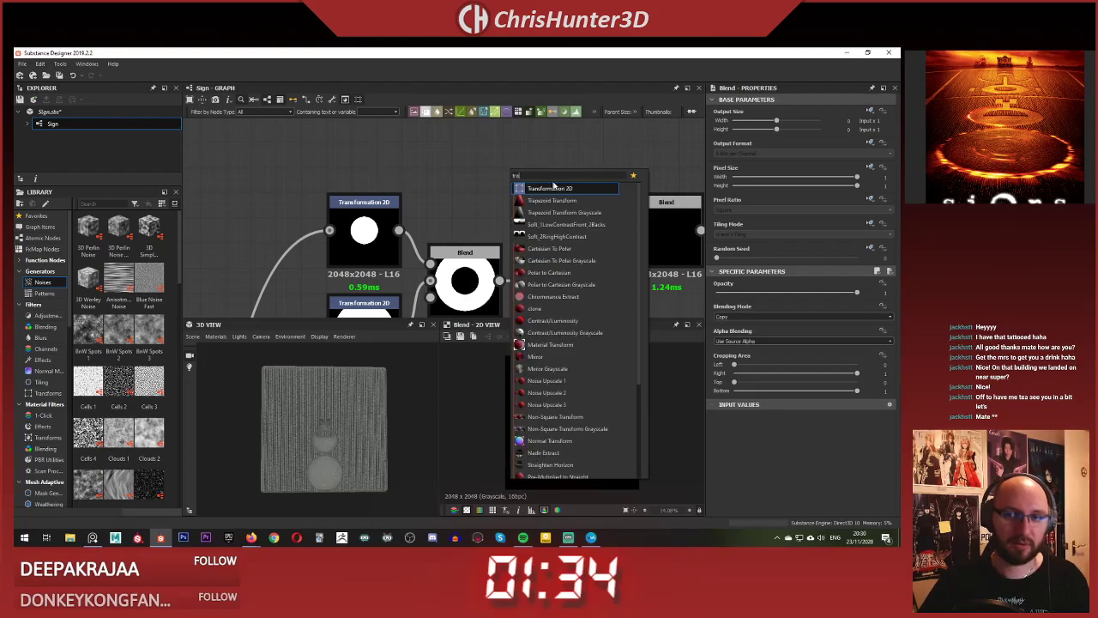
pyautogui.click(553, 188)
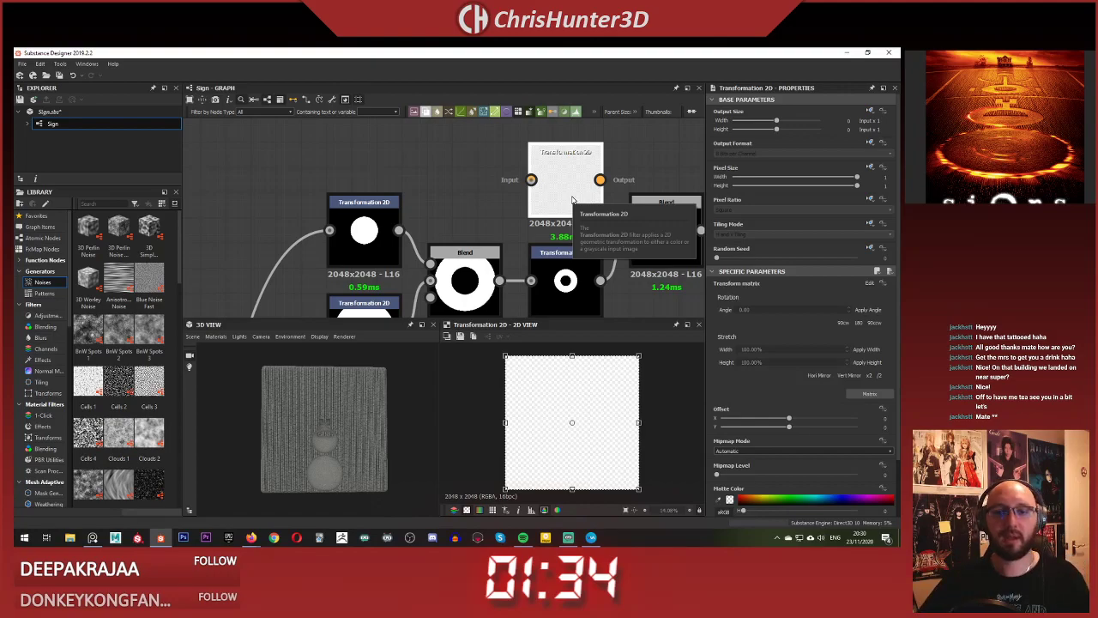
# - Connect the white square shape's output to the input of the new Transformation 2D node
pyautogui.scroll(-5, 459, 180)
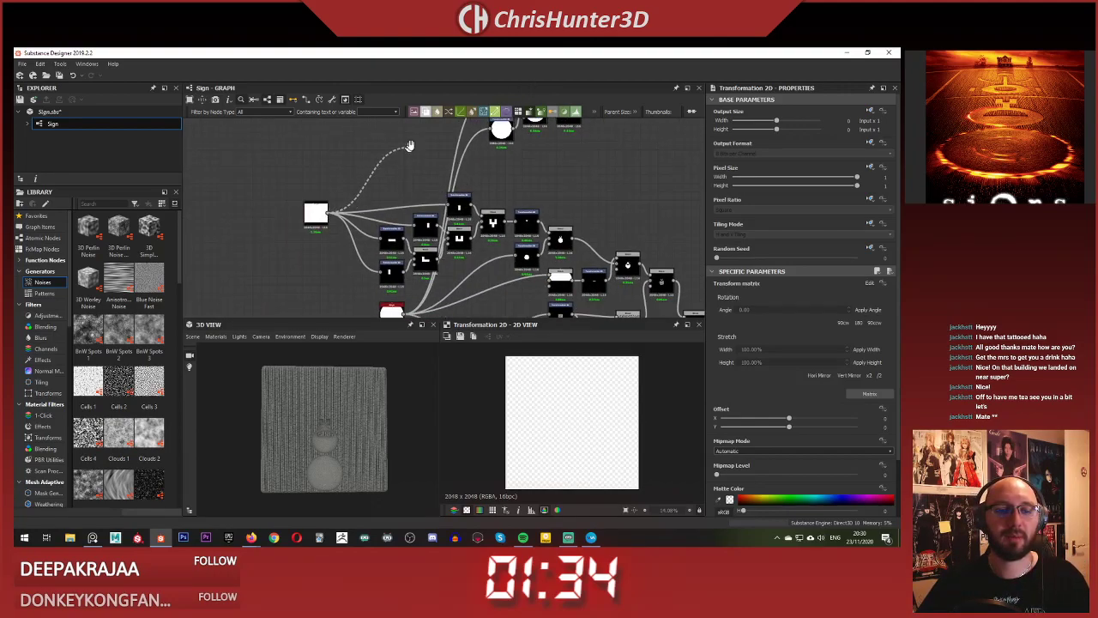
pyautogui.moveTo(410, 146); pyautogui.dragTo(422, 98, button='middle')
pyautogui.moveTo(427, 167); pyautogui.dragTo(375, 238, button='middle')
pyautogui.moveTo(401, 154); pyautogui.dragTo(352, 214, button='middle')
pyautogui.scroll(5, 441, 182)
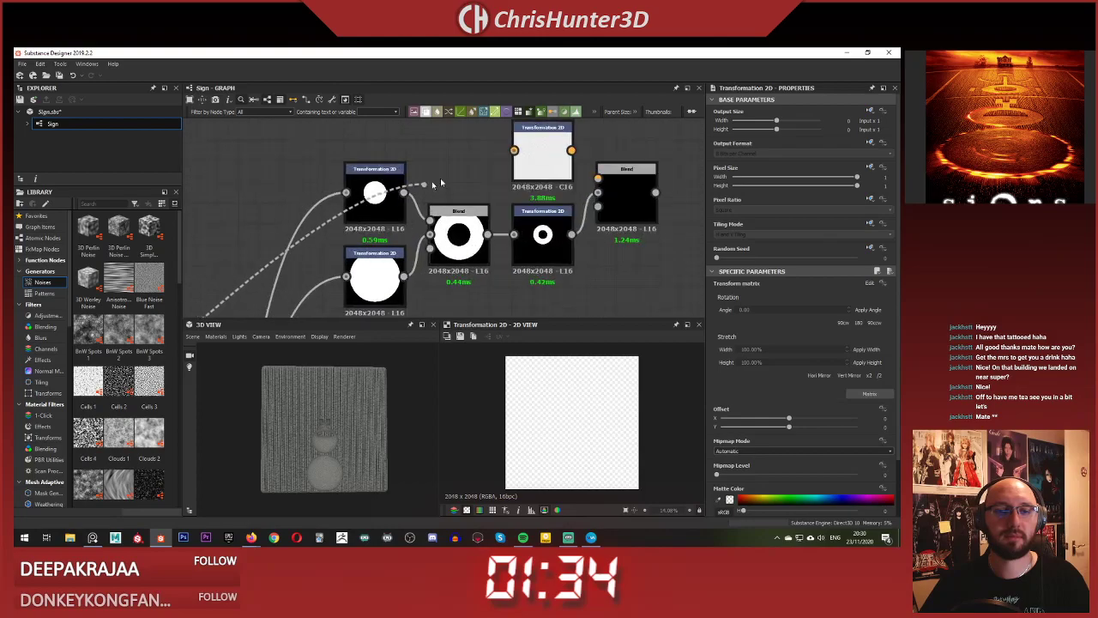
pyautogui.moveTo(439, 182); pyautogui.dragTo(513, 151)
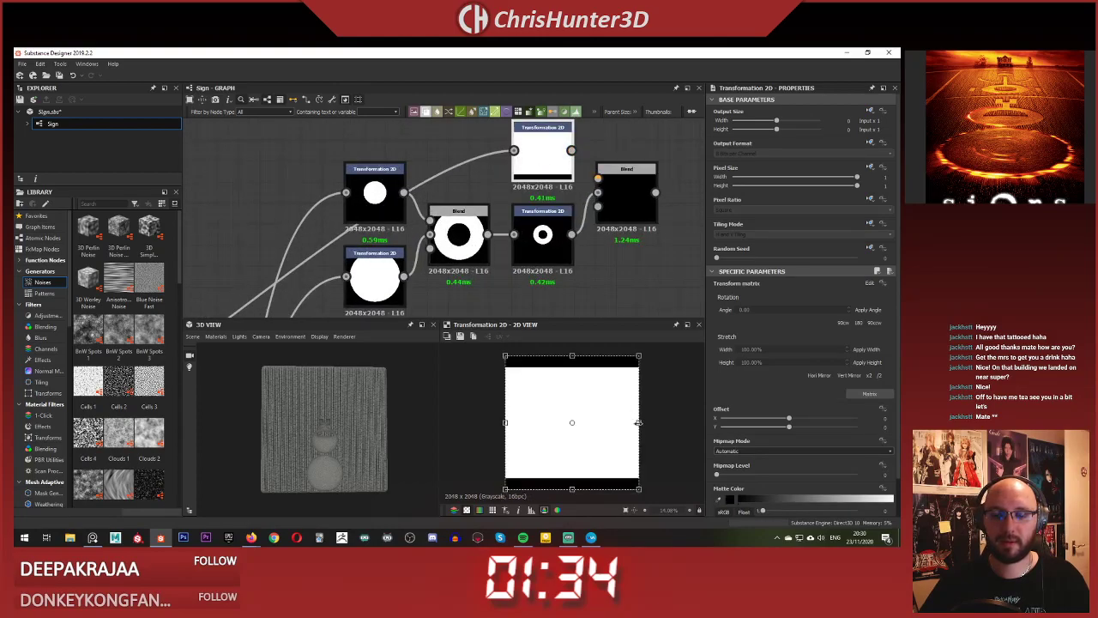
# - Squeeze the square horizontally to about a quarter of its width and set its Tiling Mode to No Tiling
pyautogui.moveTo(637, 422); pyautogui.dragTo(592, 420)
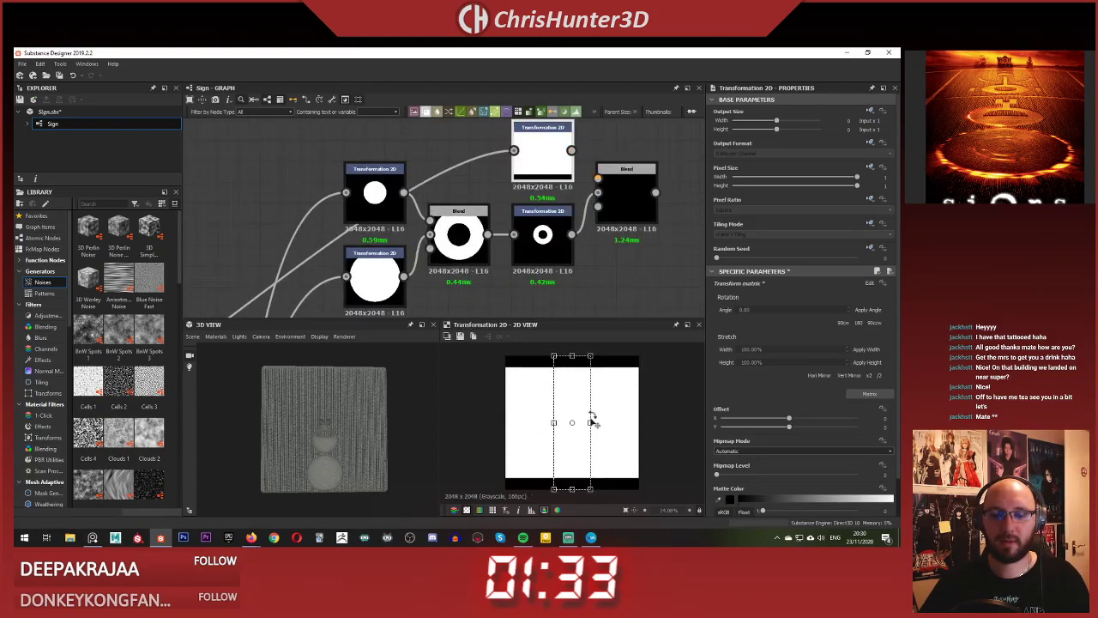
pyautogui.click(849, 233)
pyautogui.click(772, 260)
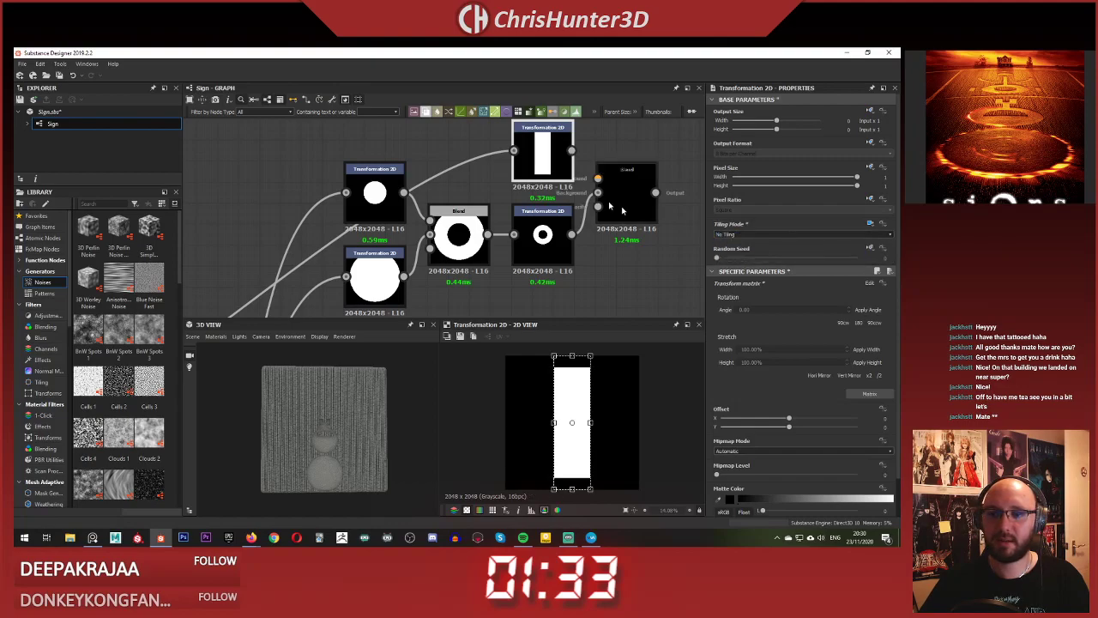
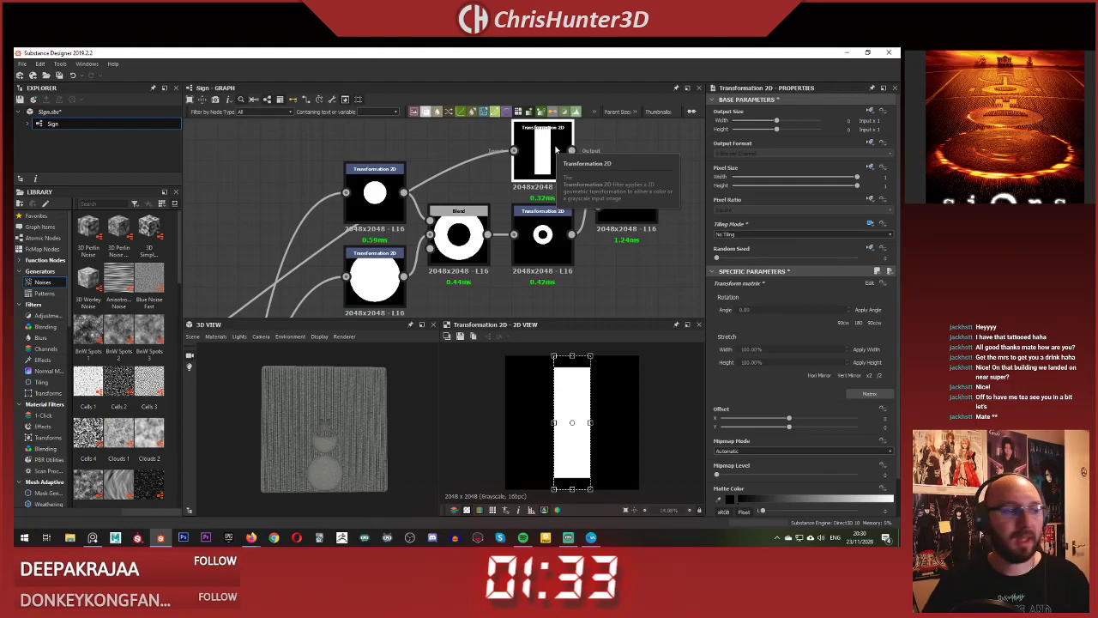
# - Scale the vertical bar proportionally to about half size and compare it with the small ring
pyautogui.moveTo(467, 185); pyautogui.dragTo(414, 206, button='middle')
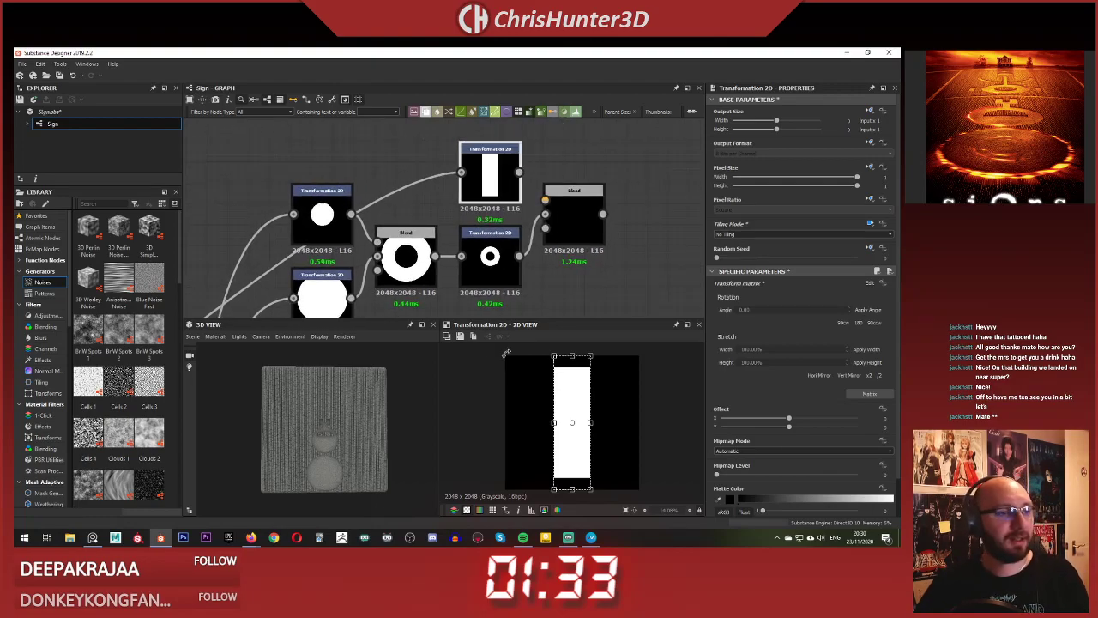
pyautogui.scroll(1, 564, 367)
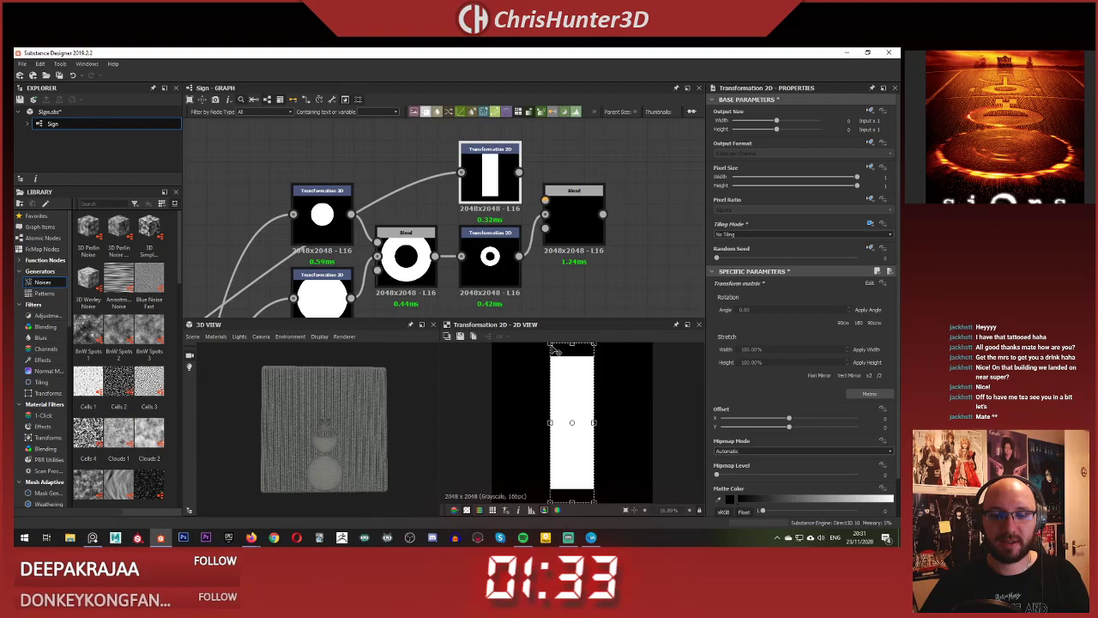
pyautogui.scroll(-2, 555, 350)
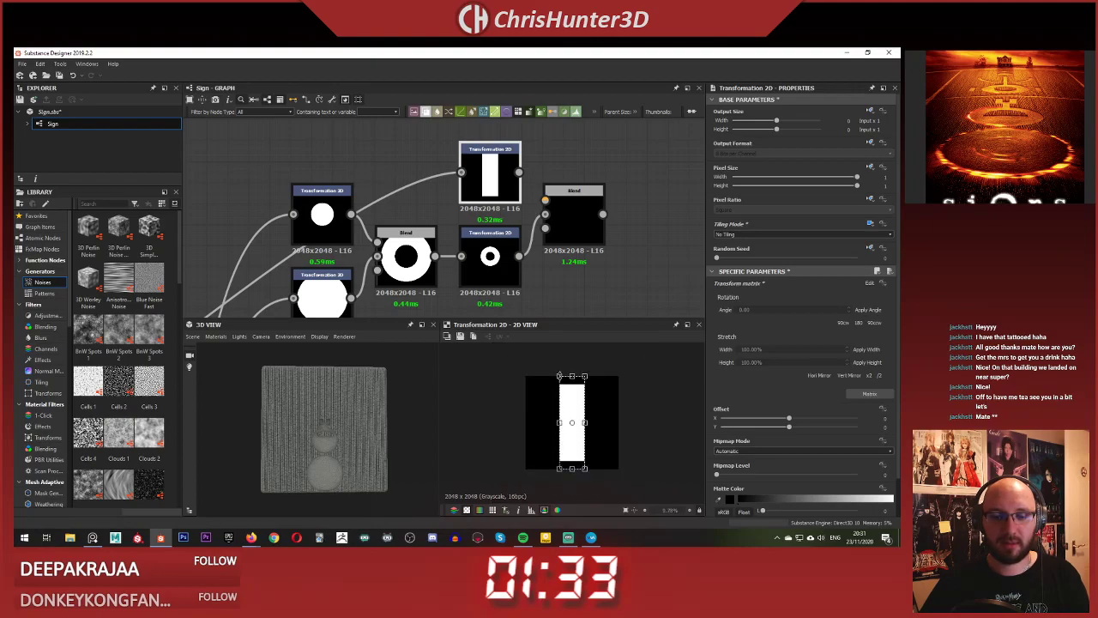
pyautogui.moveTo(559, 375); pyautogui.dragTo(566, 399)
pyautogui.scroll(4, 570, 409)
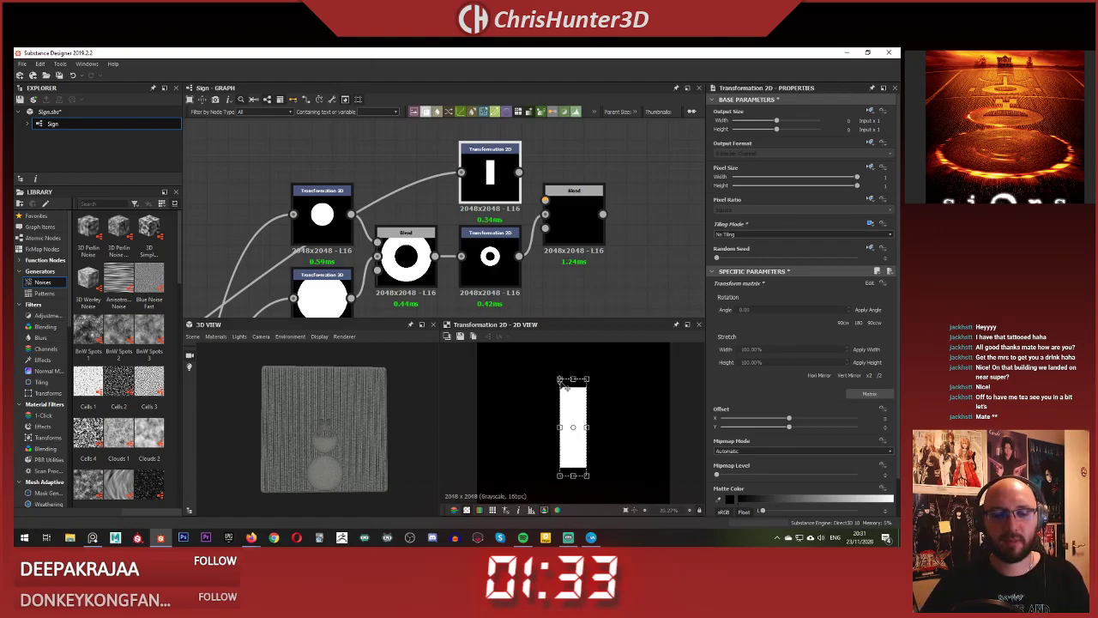
pyautogui.moveTo(536, 212); pyautogui.dragTo(454, 159)
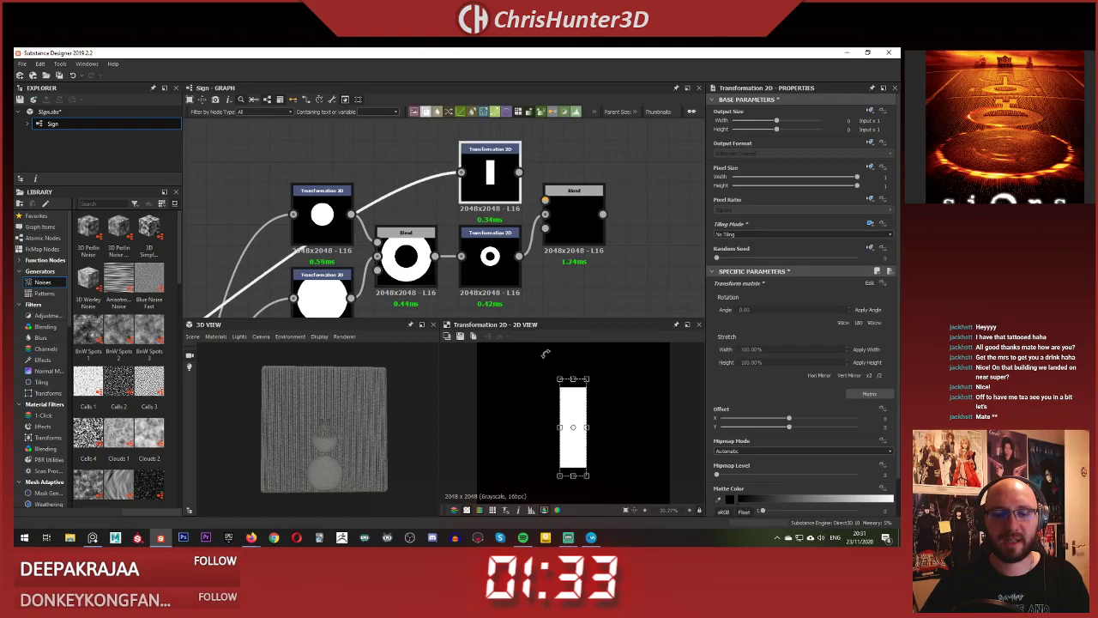
pyautogui.doubleClick(494, 272)
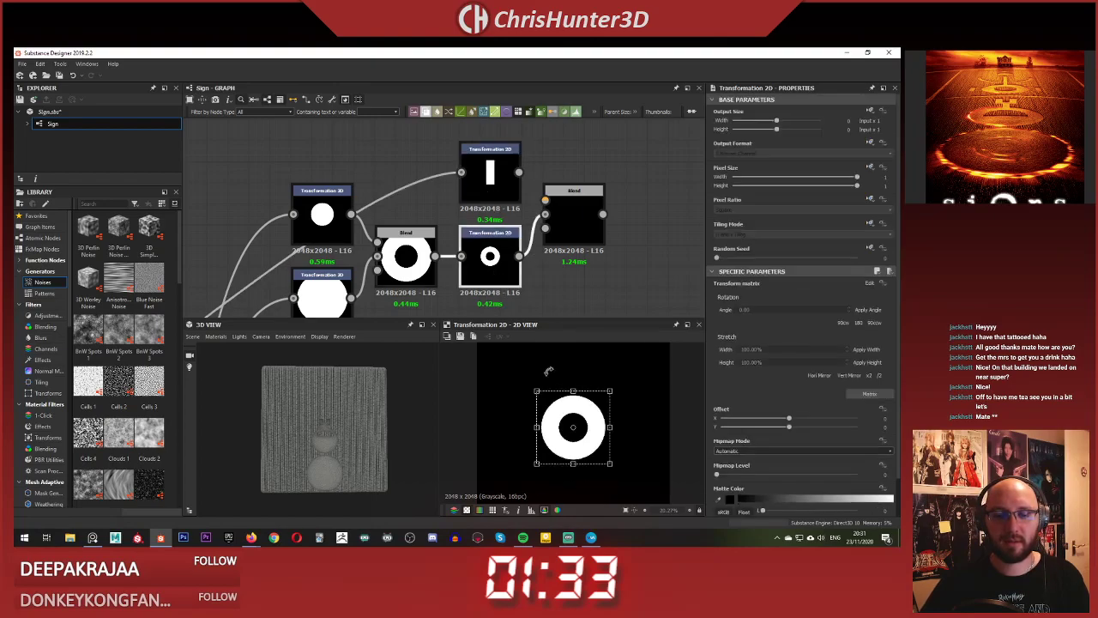
pyautogui.click(490, 171)
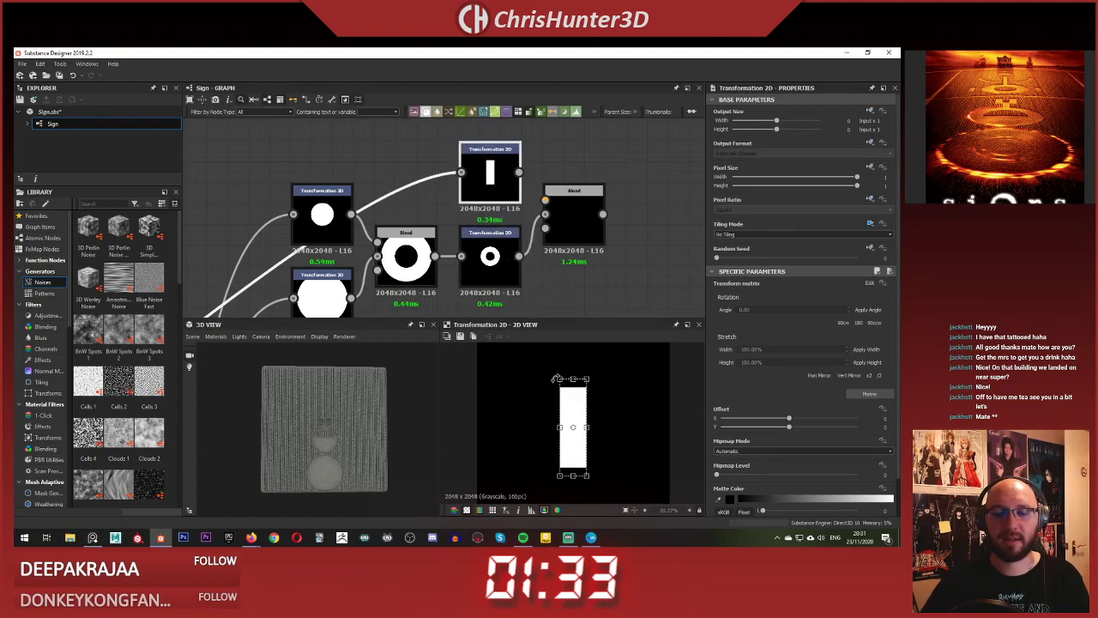
# - Narrow the vertical bar symmetrically into a thin strip while keeping its height
pyautogui.click(562, 263)
pyautogui.scroll(3, 559, 260)
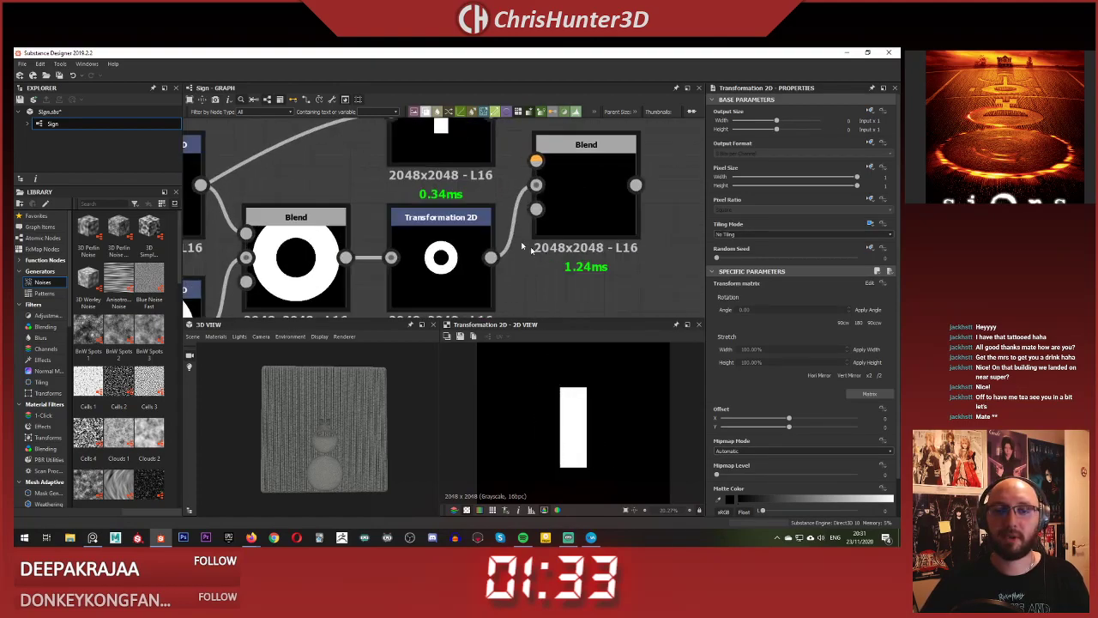
pyautogui.moveTo(428, 144); pyautogui.dragTo(434, 189, button='middle')
pyautogui.click(435, 189)
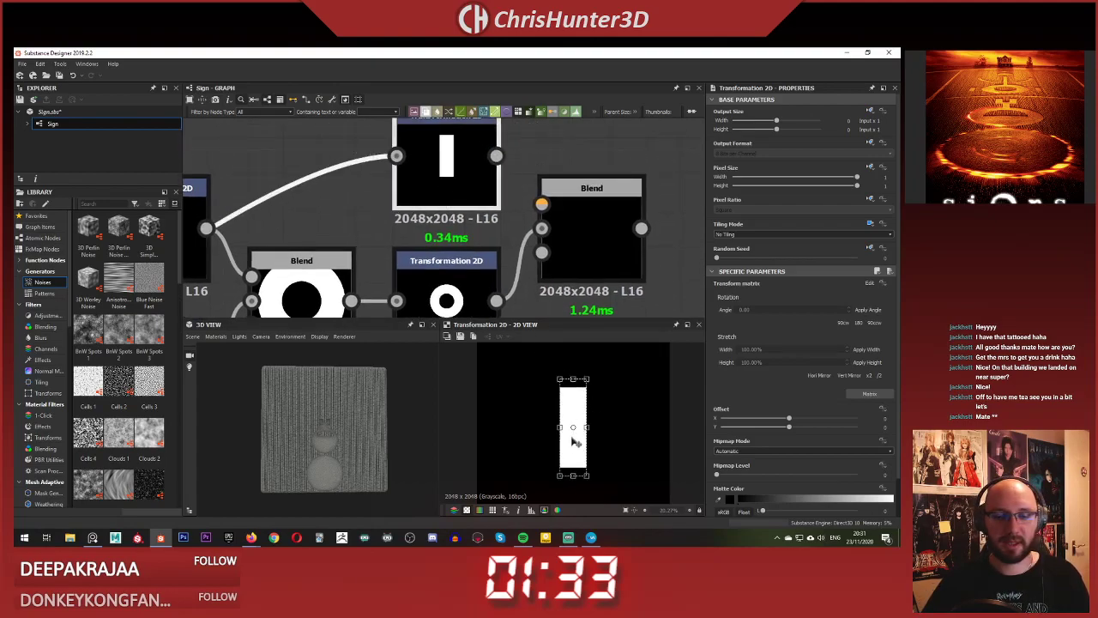
pyautogui.moveTo(560, 427); pyautogui.dragTo(567, 427)
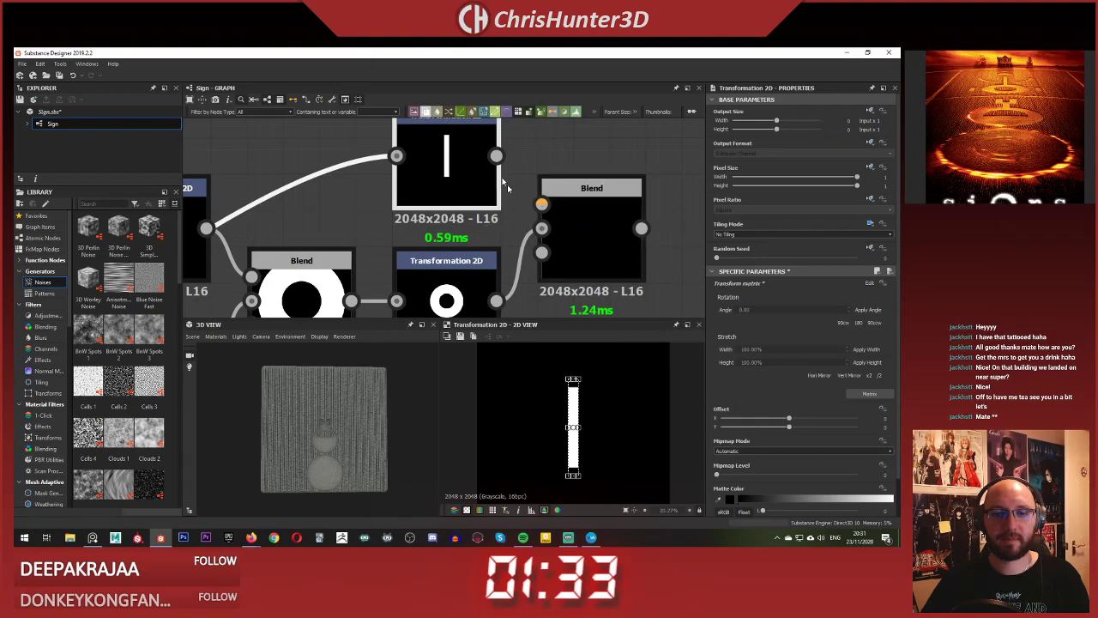
# - Connect the thin bar to the second Blend's Foreground and set its Blending Mode to Max (Lighten)
pyautogui.moveTo(496, 155); pyautogui.dragTo(541, 203)
pyautogui.click(588, 211)
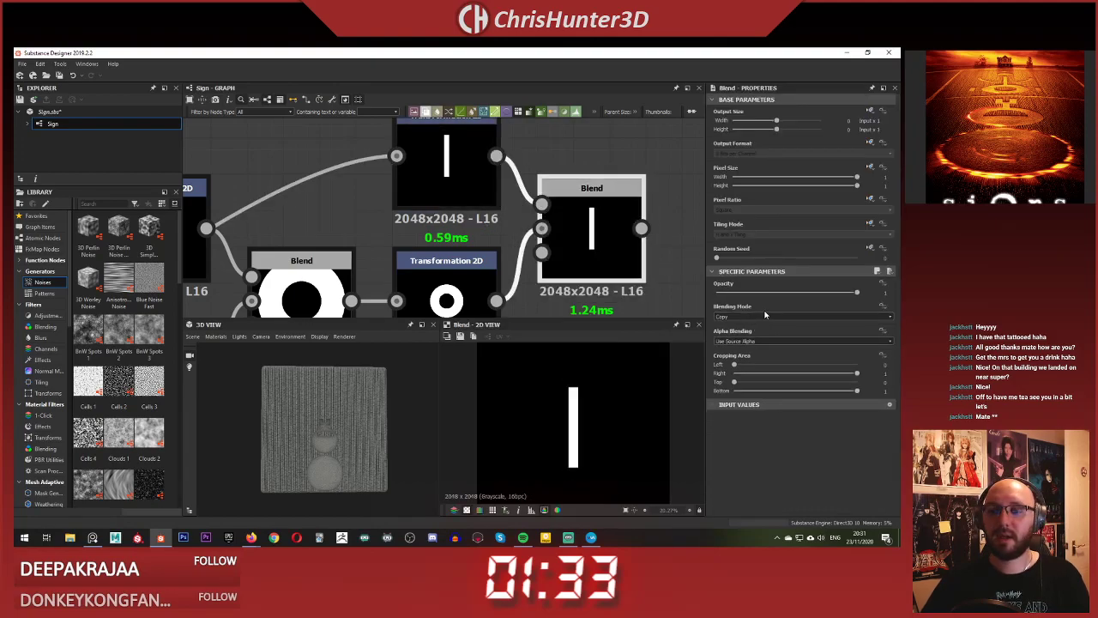
pyautogui.click(766, 317)
pyautogui.click(731, 353)
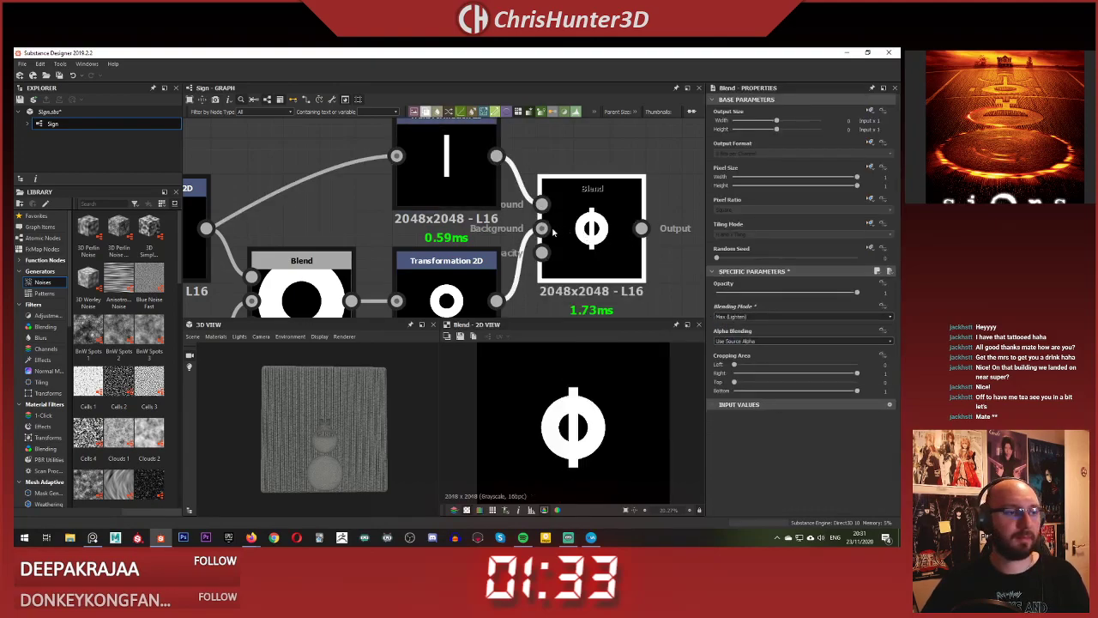
# - Move the small ring straight down so it sits at the lower end of the vertical bar
pyautogui.scroll(-1, 587, 212)
pyautogui.click(514, 273)
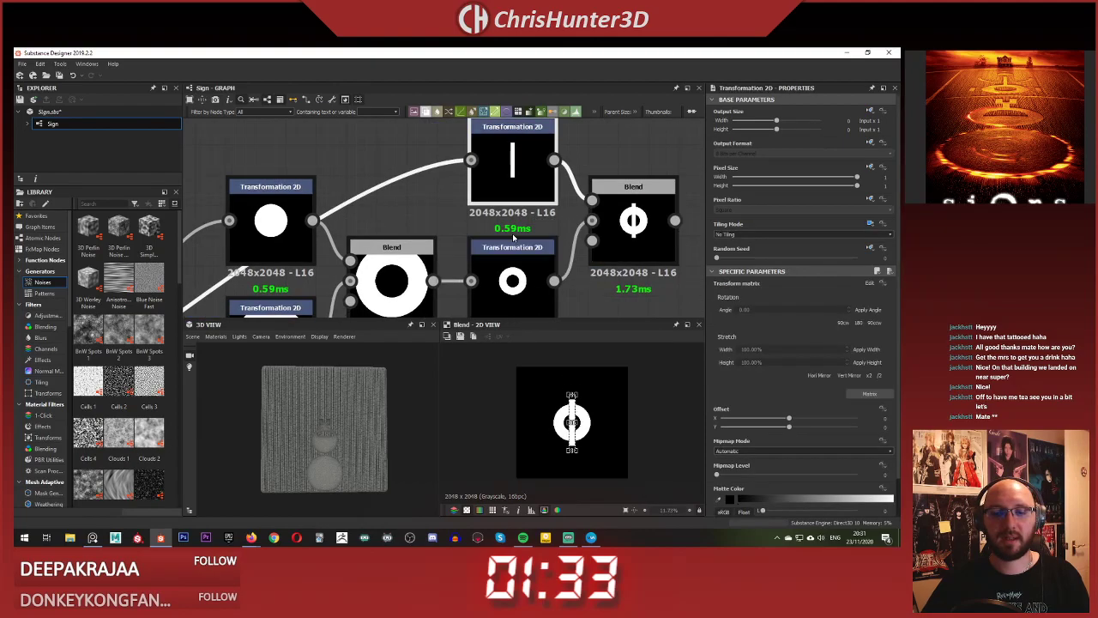
pyautogui.moveTo(591, 429); pyautogui.dragTo(587, 456)
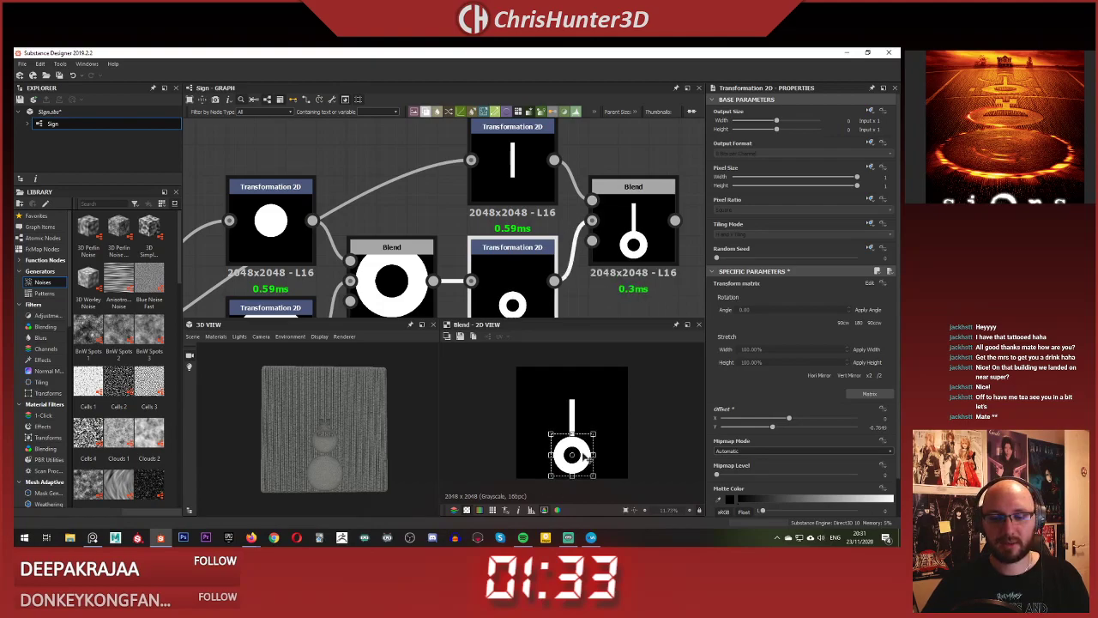
# - Shorten the vertical bar and place it on the ring's upper edge with a Y offset of about -0.079
pyautogui.click(516, 172)
pyautogui.click(513, 176)
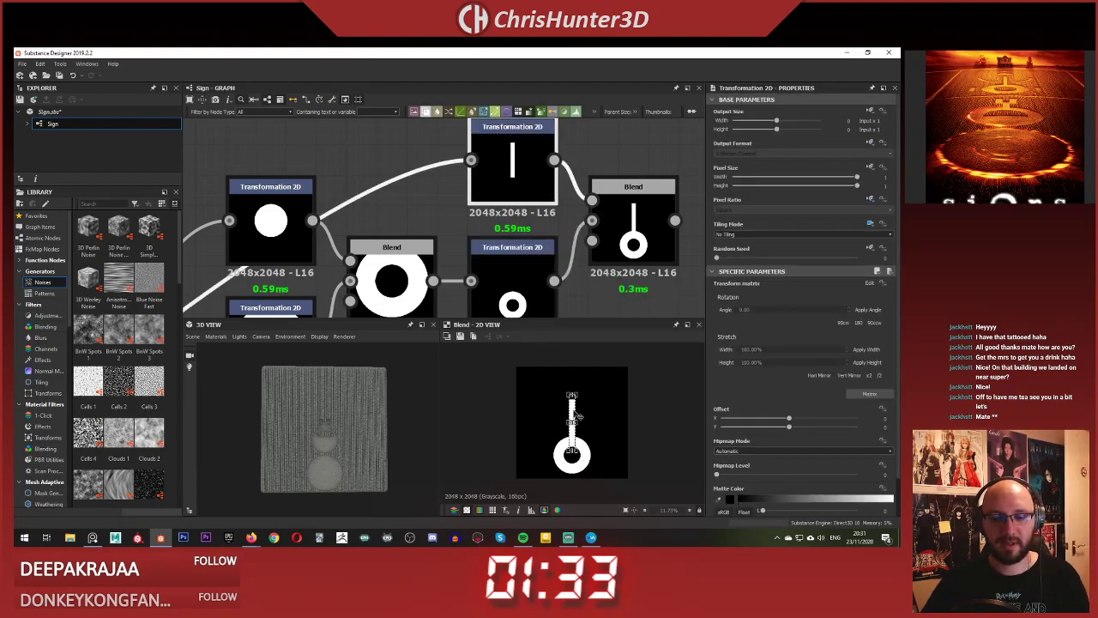
pyautogui.moveTo(577, 416); pyautogui.dragTo(578, 412)
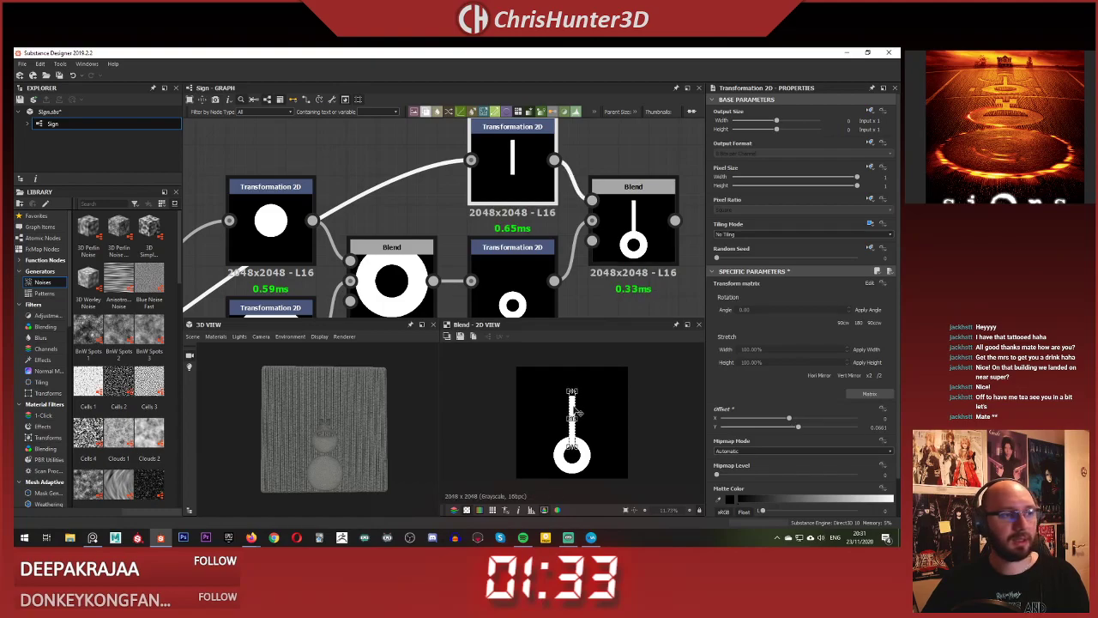
pyautogui.moveTo(572, 417); pyautogui.dragTo(572, 430)
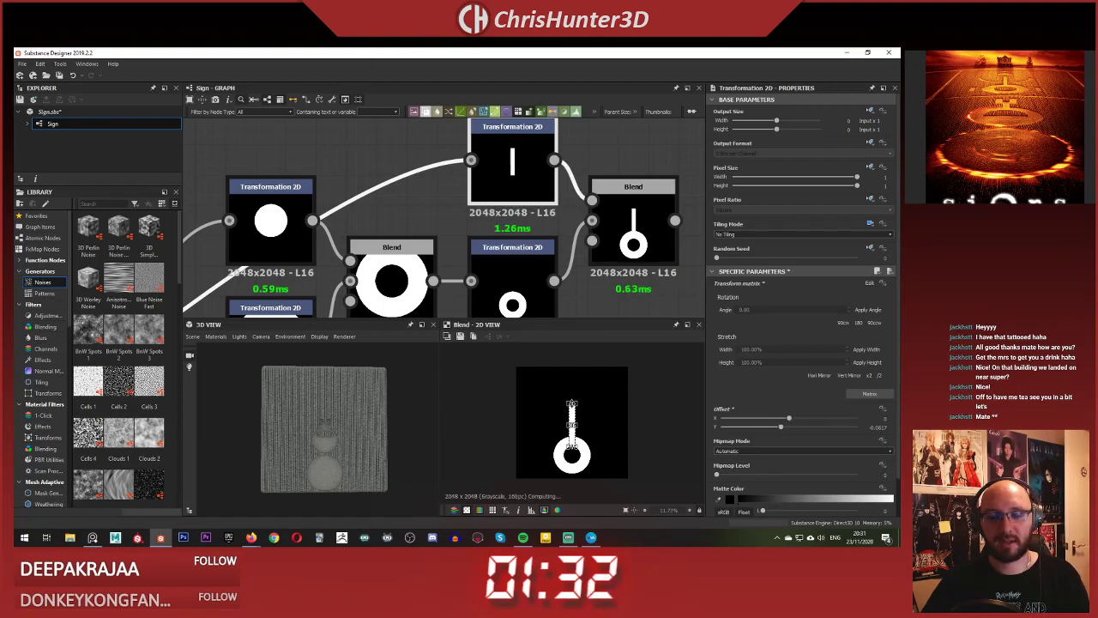
pyautogui.click(633, 219)
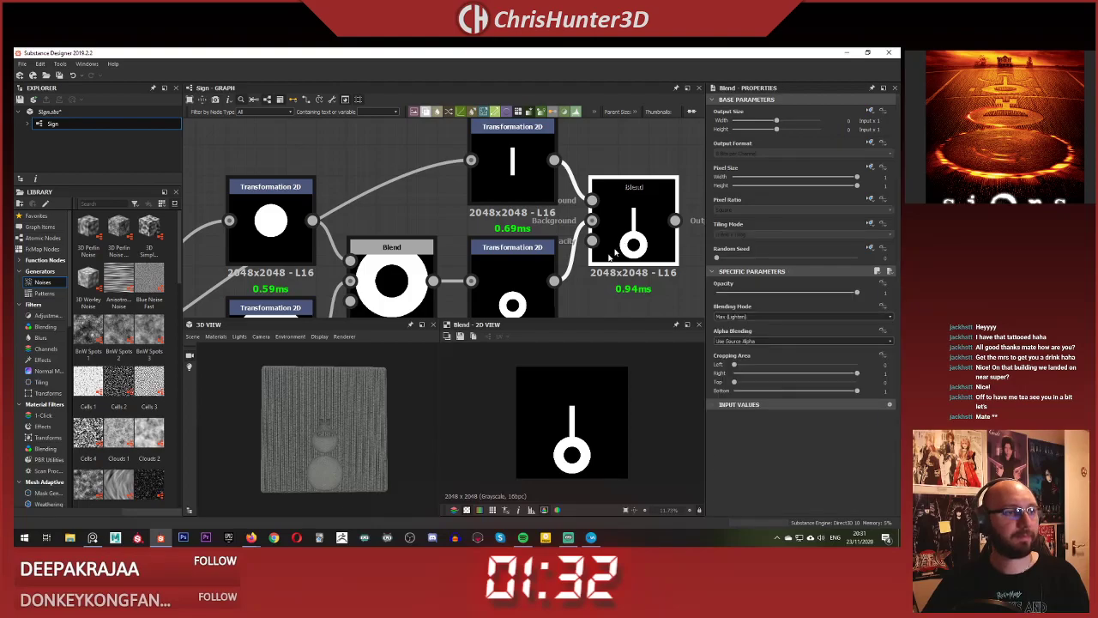
pyautogui.scroll(2, 558, 464)
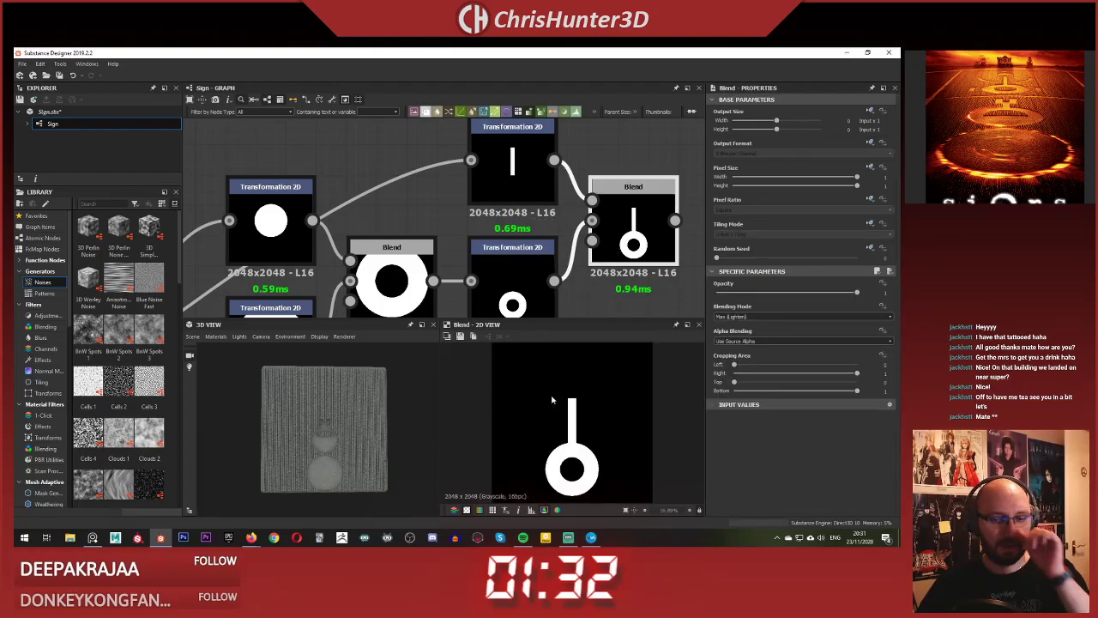
pyautogui.click(512, 167)
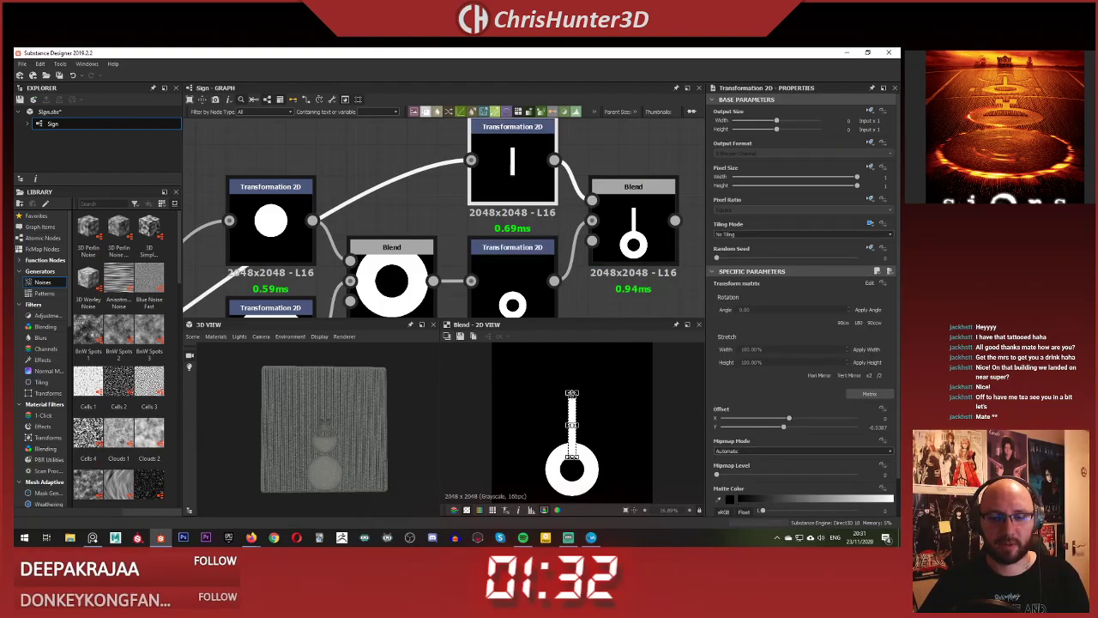
pyautogui.click(577, 209)
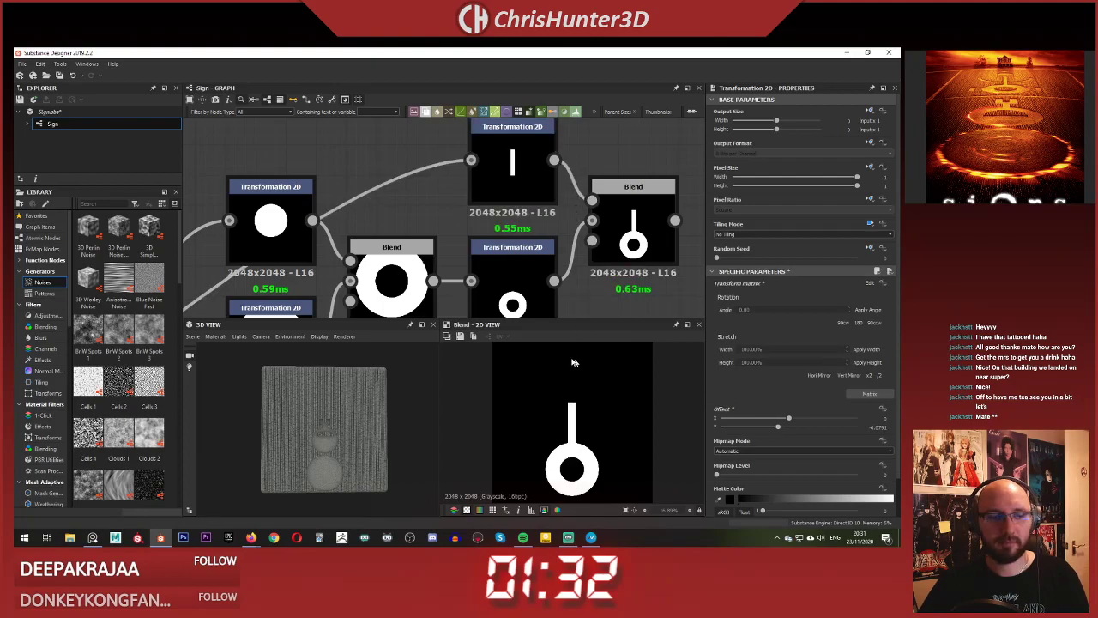
# - Try to add a Shape node in the empty graph area above the second Blend
pyautogui.scroll(-3, 485, 235)
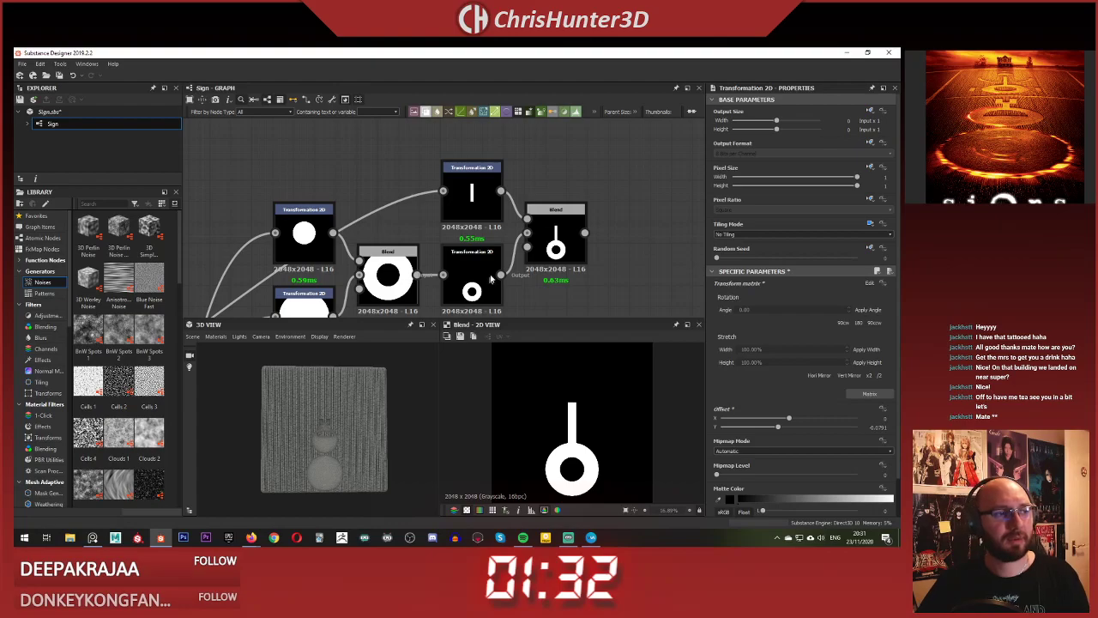
pyautogui.moveTo(546, 199); pyautogui.dragTo(478, 235, button='middle')
pyautogui.scroll(2, 493, 191)
pyautogui.scroll(-4, 474, 189)
pyautogui.moveTo(473, 191); pyautogui.dragTo(436, 203, button='middle')
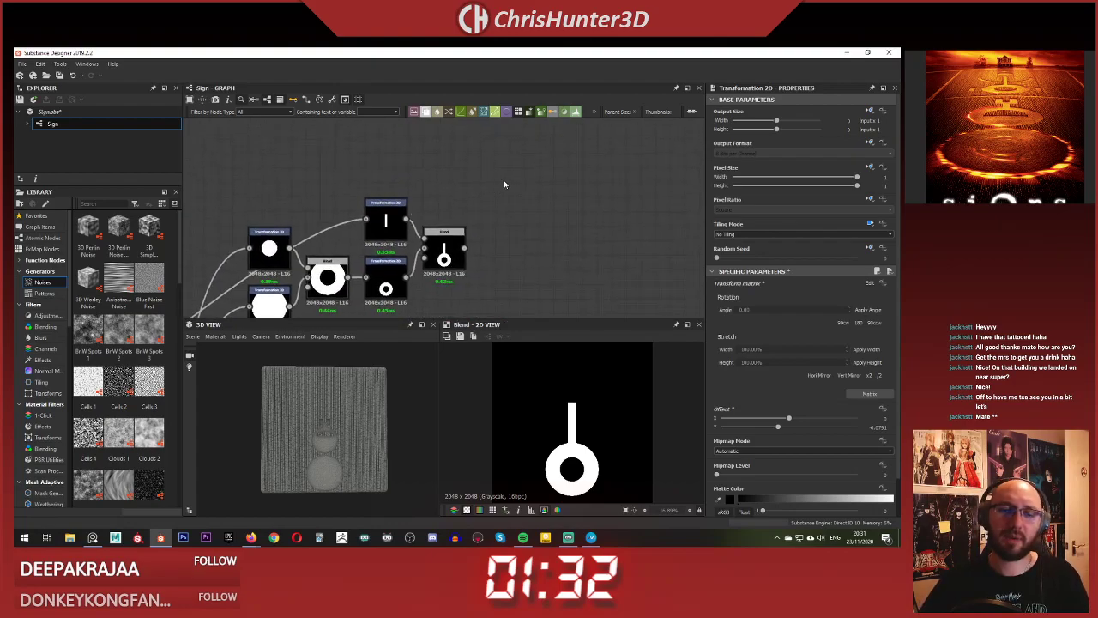
pyautogui.press('space')
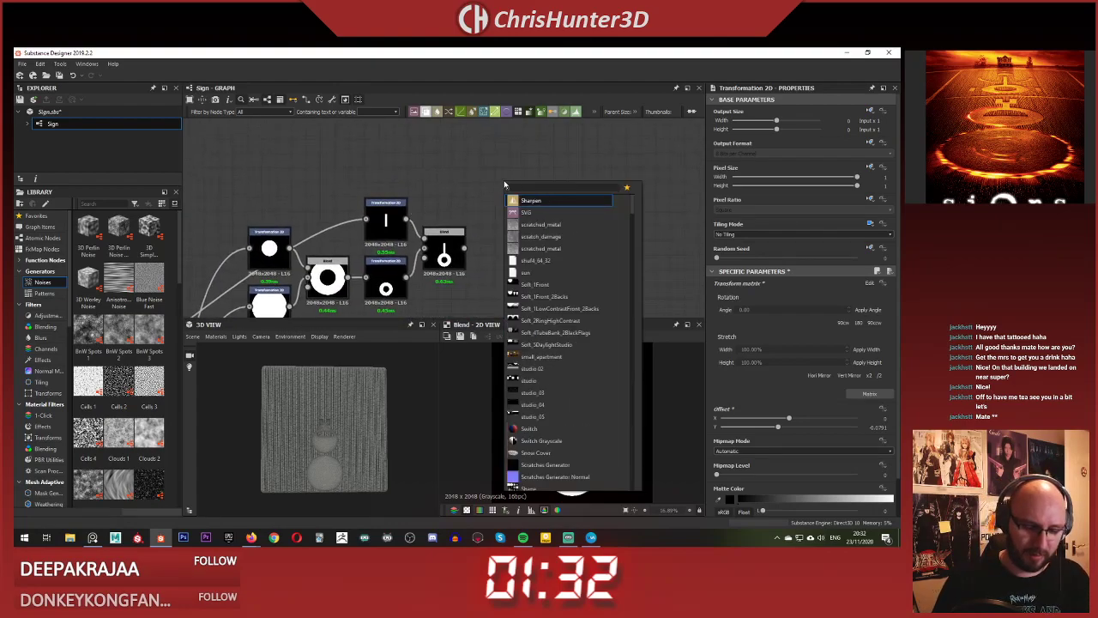
pyautogui.write('shape')
pyautogui.click(552, 203)
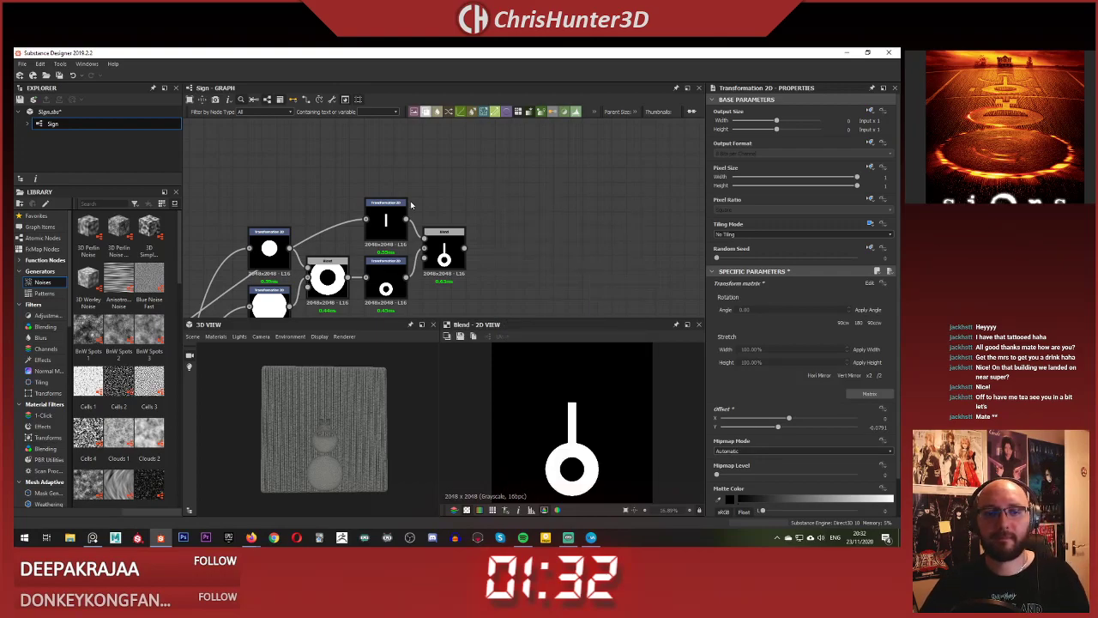
# - Add a Shape node in the empty graph area above the bar's Transformation 2D and set its Pattern to Crescent
pyautogui.moveTo(622, 221); pyautogui.dragTo(465, 204)
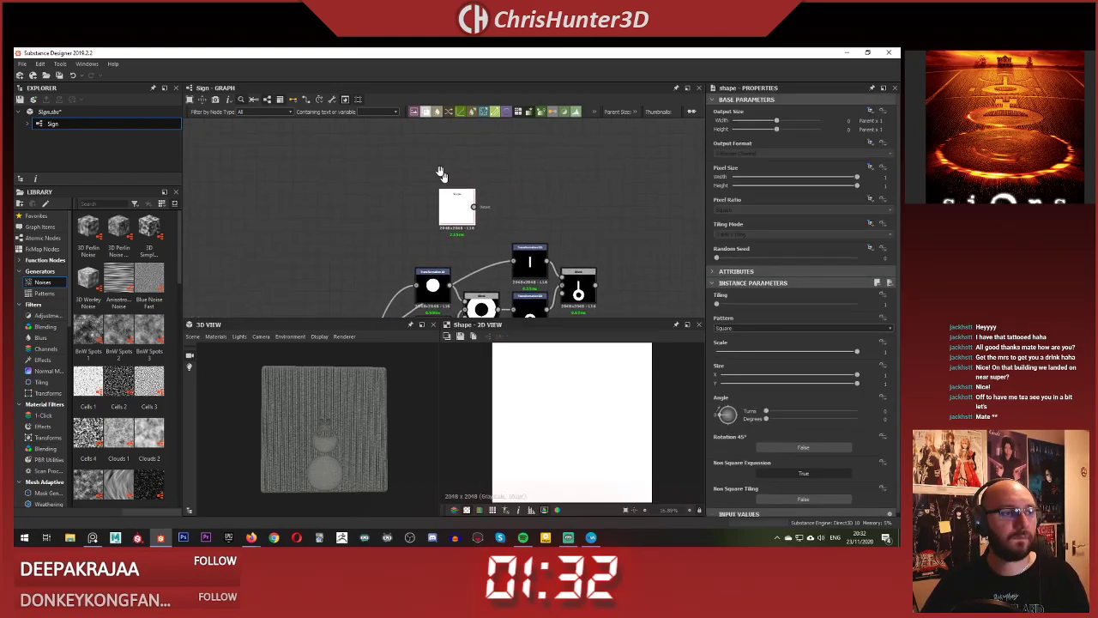
pyautogui.scroll(2, 441, 175)
pyautogui.moveTo(441, 176); pyautogui.dragTo(381, 160, button='middle')
pyautogui.scroll(-1, 395, 206)
pyautogui.scroll(2, 465, 178)
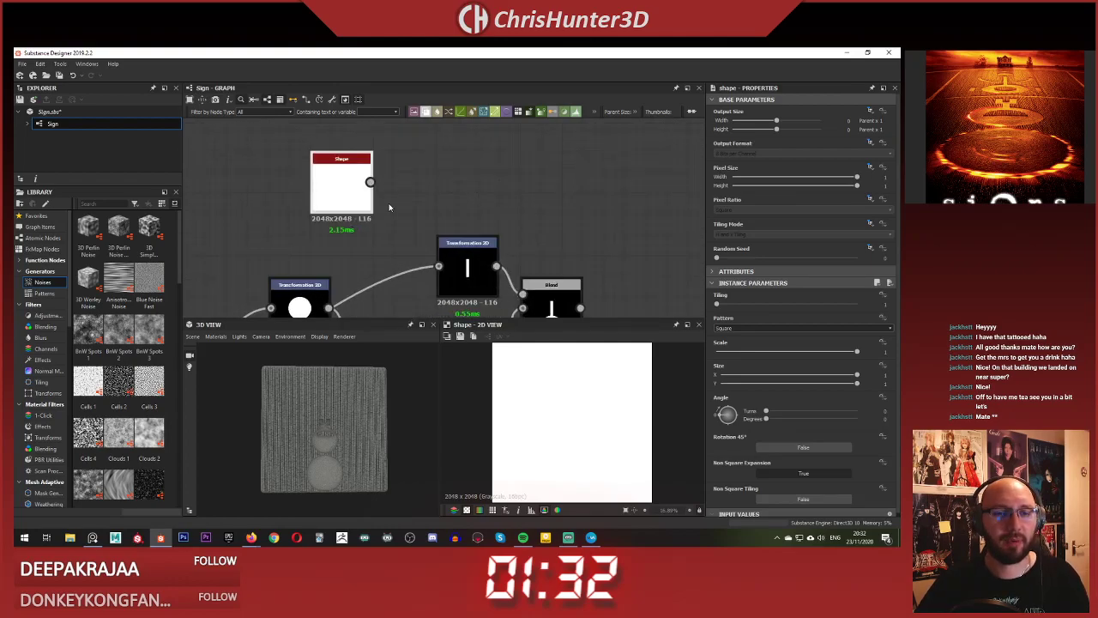
pyautogui.click(776, 327)
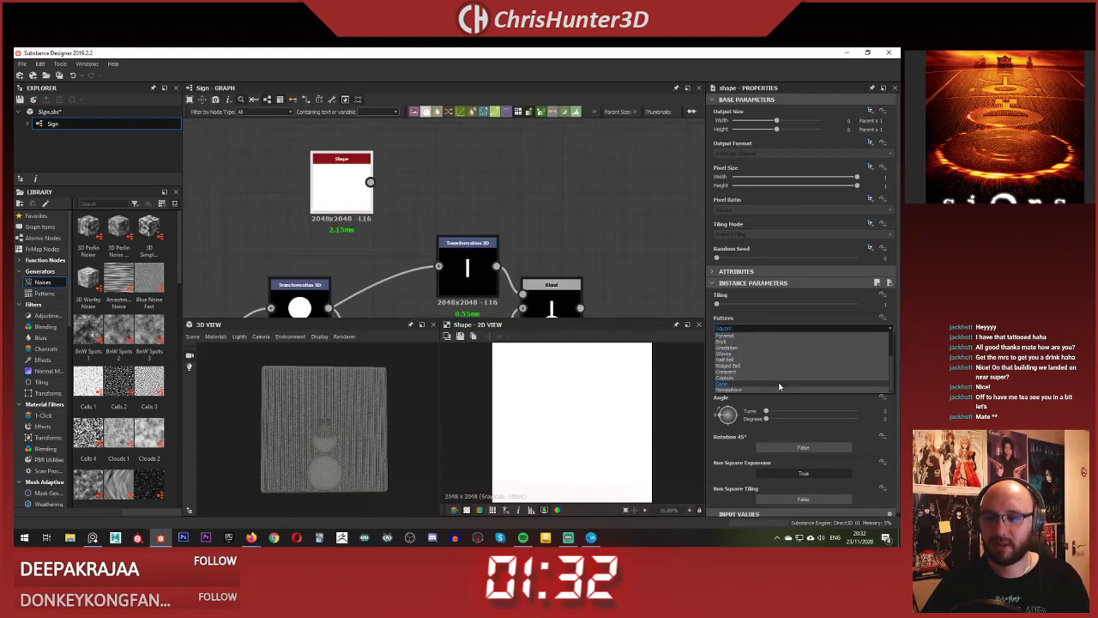
pyautogui.click(780, 385)
# - Connect a Transformation 2D after the crescent Shape and set the Shape's Pattern Specific to about 0.54
pyautogui.press('space')
pyautogui.write('tra')
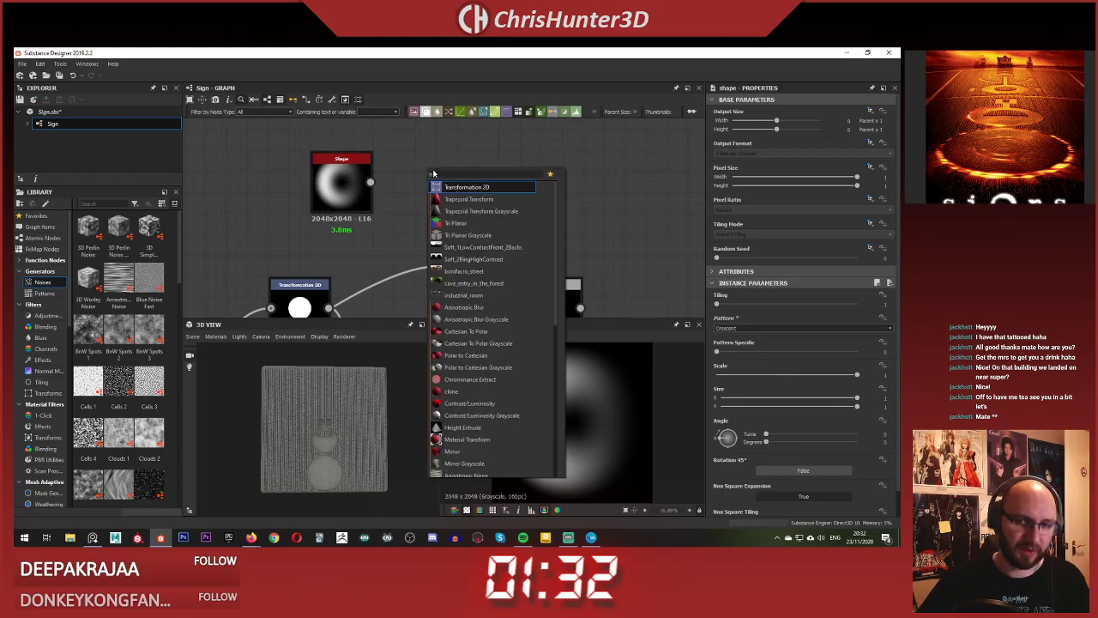
pyautogui.click(483, 186)
pyautogui.moveTo(371, 182); pyautogui.dragTo(396, 160)
pyautogui.moveTo(426, 167); pyautogui.dragTo(448, 188)
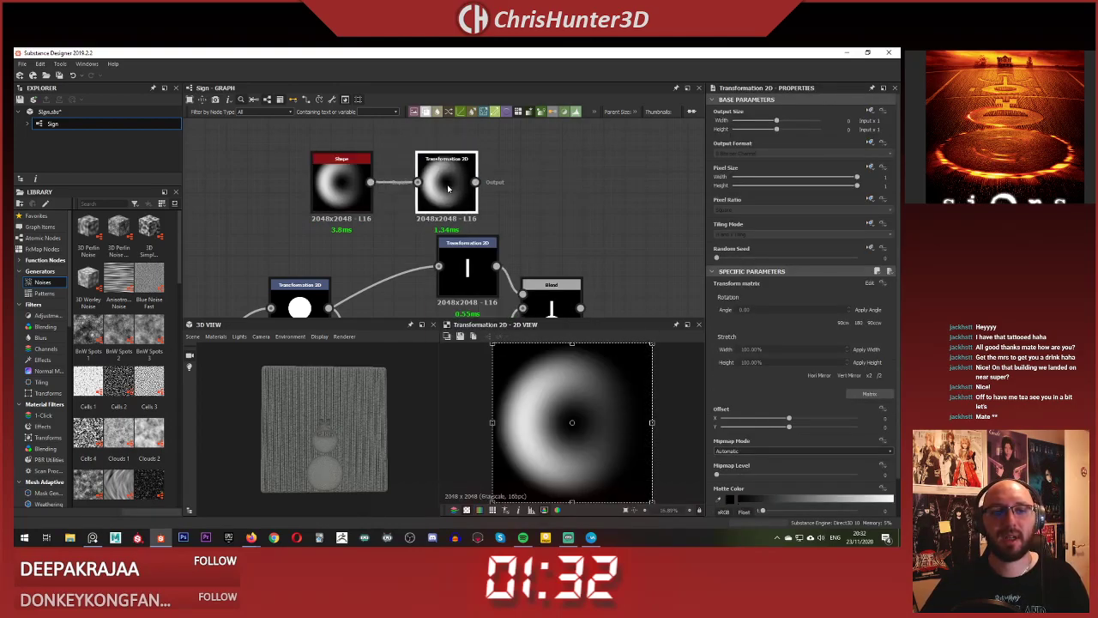
pyautogui.moveTo(343, 182); pyautogui.dragTo(312, 181)
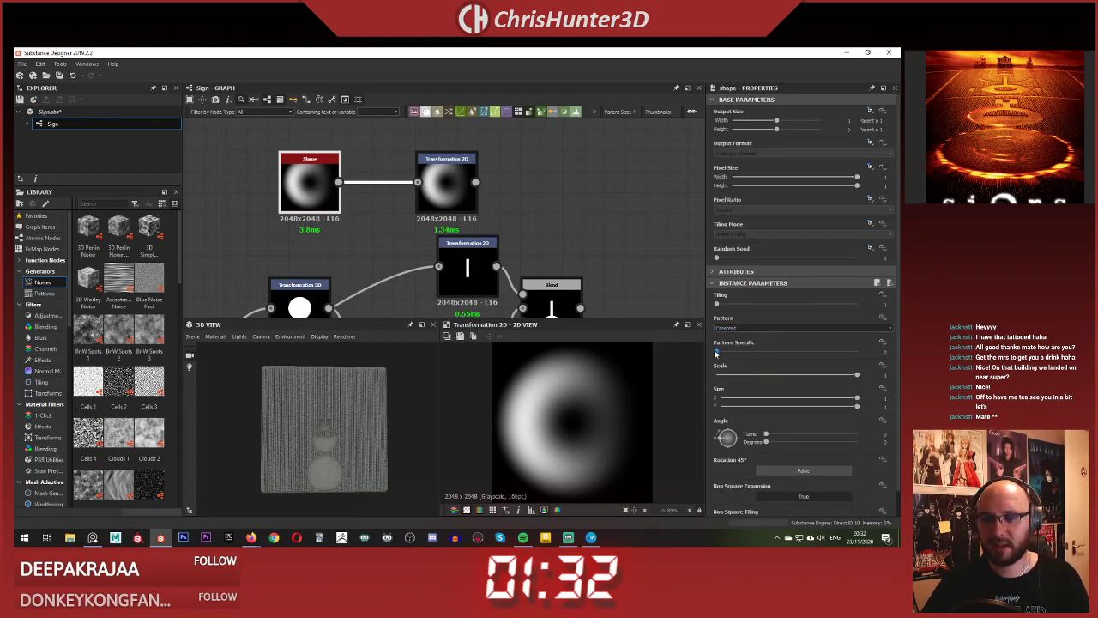
pyautogui.moveTo(717, 352); pyautogui.dragTo(792, 352)
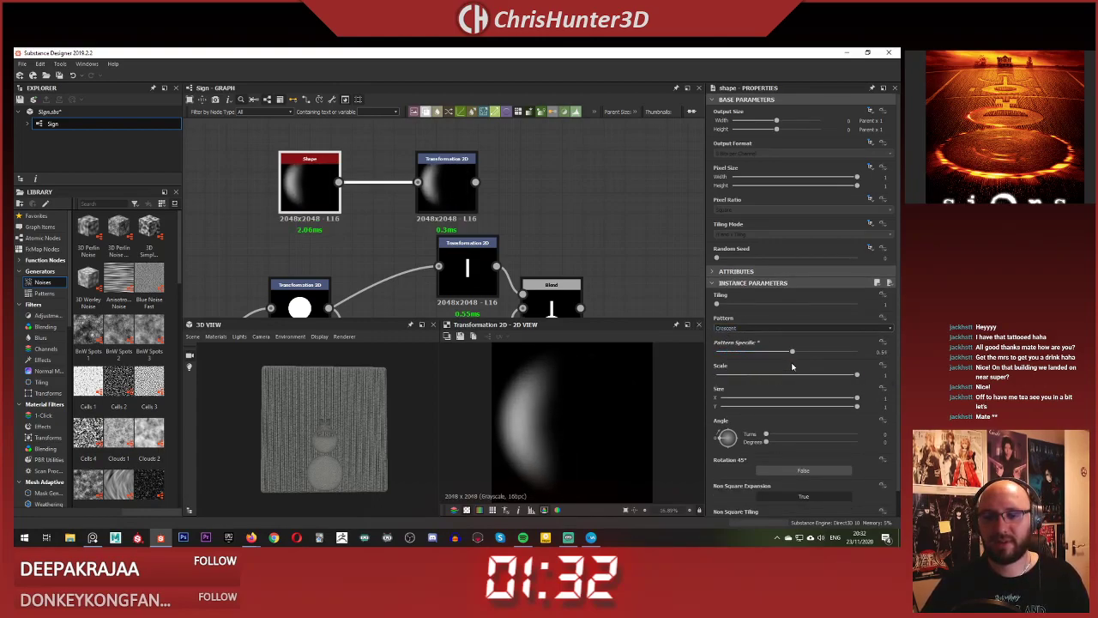
# - Replace the crescent's Transformation 2D with a Histogram Scan, setting Position to 1 and Contrast to about 0.98
pyautogui.click(467, 182)
pyautogui.press('Delete')
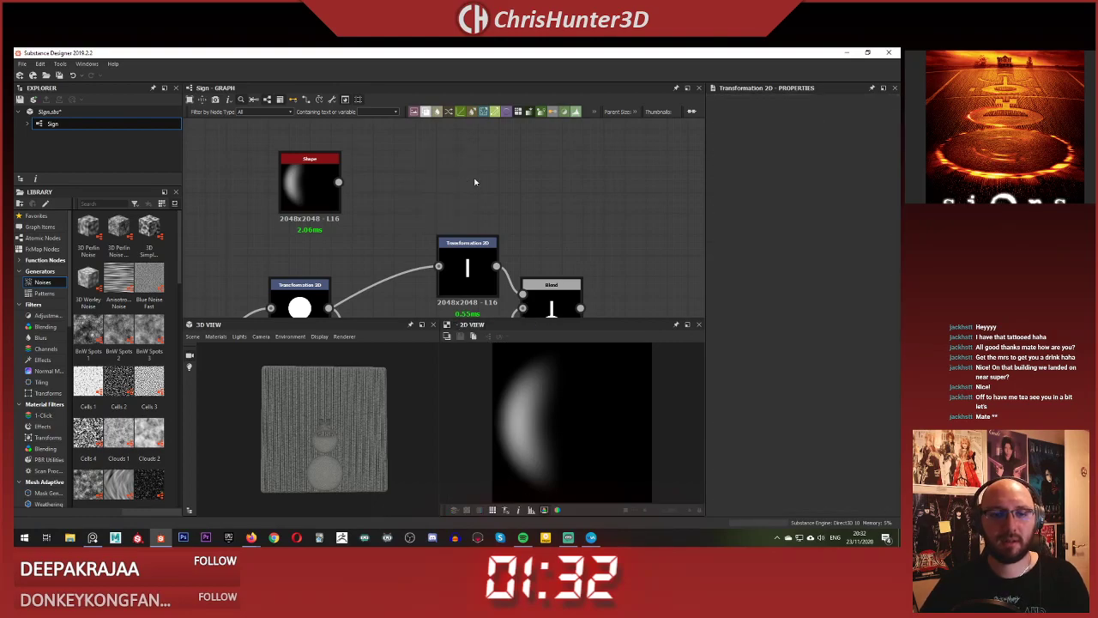
pyautogui.press('space')
pyautogui.write('hist')
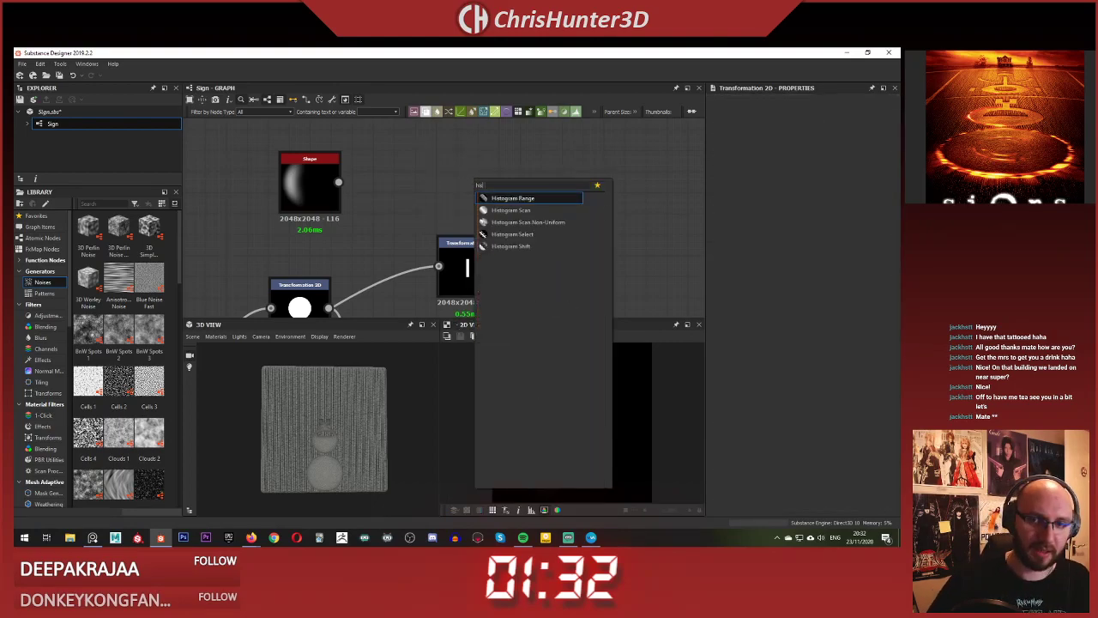
pyautogui.press('Down')
pyautogui.press('Return')
pyautogui.moveTo(338, 184); pyautogui.dragTo(447, 197)
pyautogui.moveTo(308, 193); pyautogui.dragTo(319, 193)
pyautogui.moveTo(717, 304); pyautogui.dragTo(809, 306)
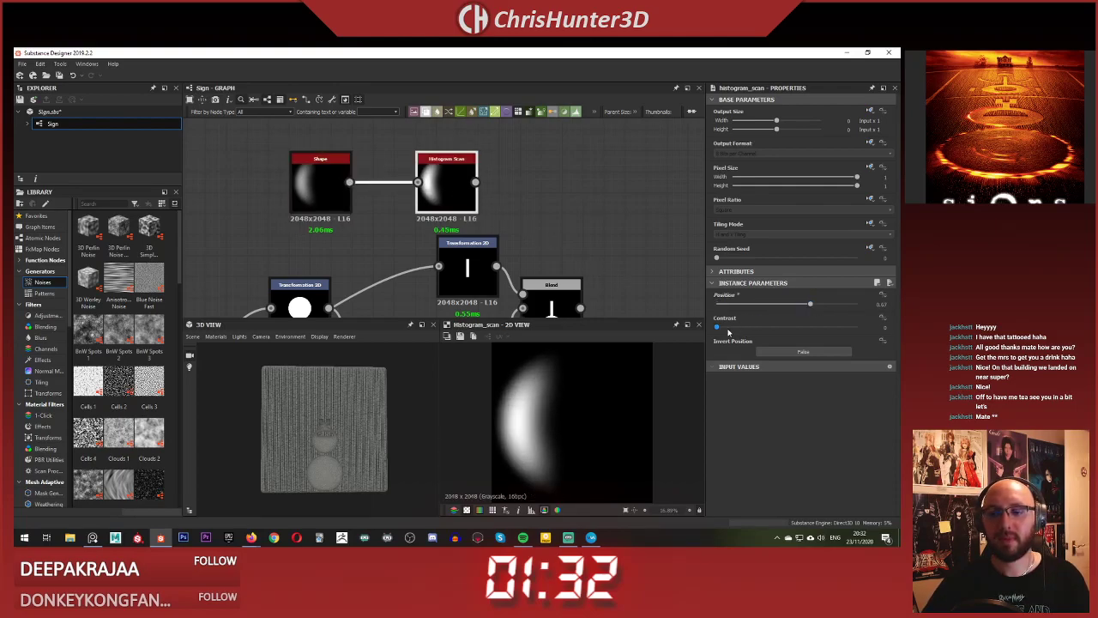
pyautogui.moveTo(716, 327); pyautogui.dragTo(863, 318)
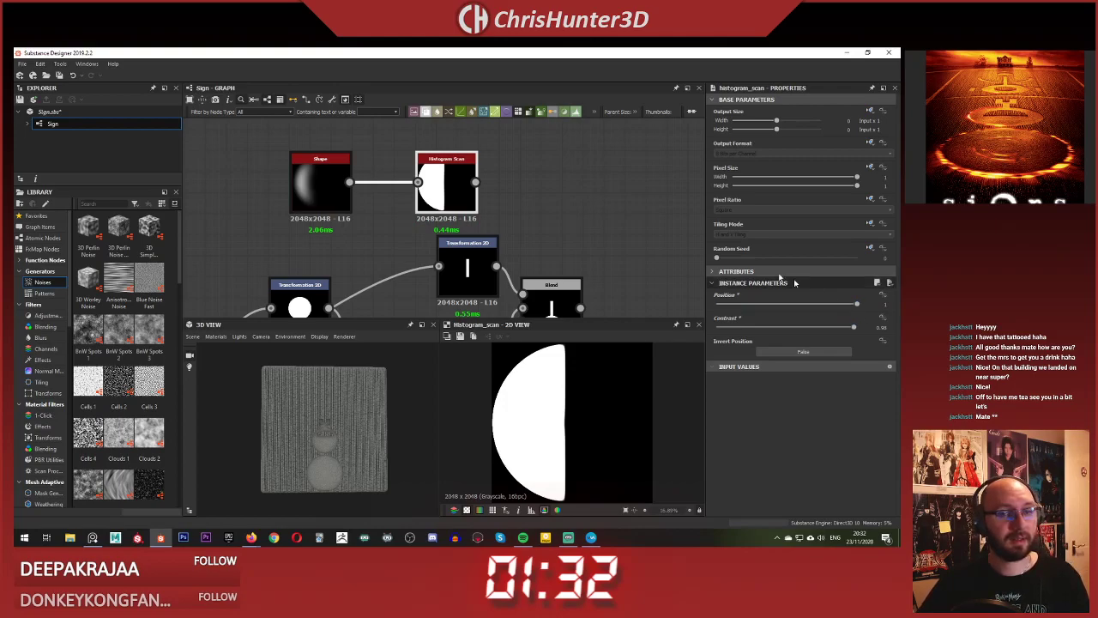
# - Delete the Histogram Scan and the crescent Shape node
pyautogui.press('Delete')
pyautogui.doubleClick(335, 189)
pyautogui.press('Delete')
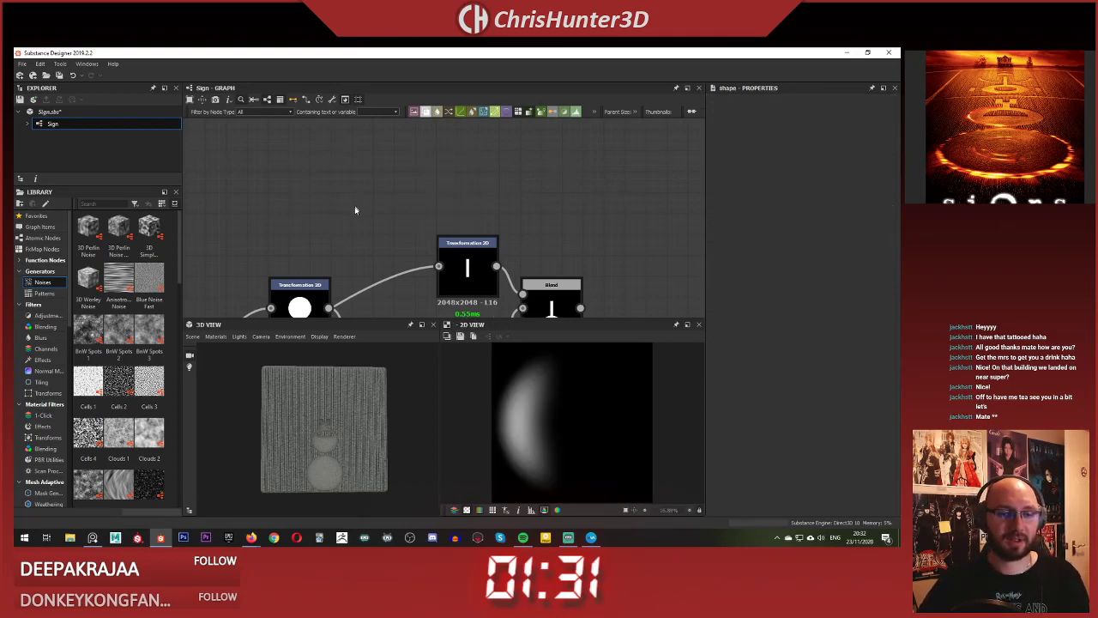
# - Add a new Transformation 2D node in the empty area above the small ring's nodes
pyautogui.scroll(-5, 362, 211)
pyautogui.moveTo(364, 211); pyautogui.dragTo(402, 222, button='middle')
pyautogui.scroll(4, 400, 222)
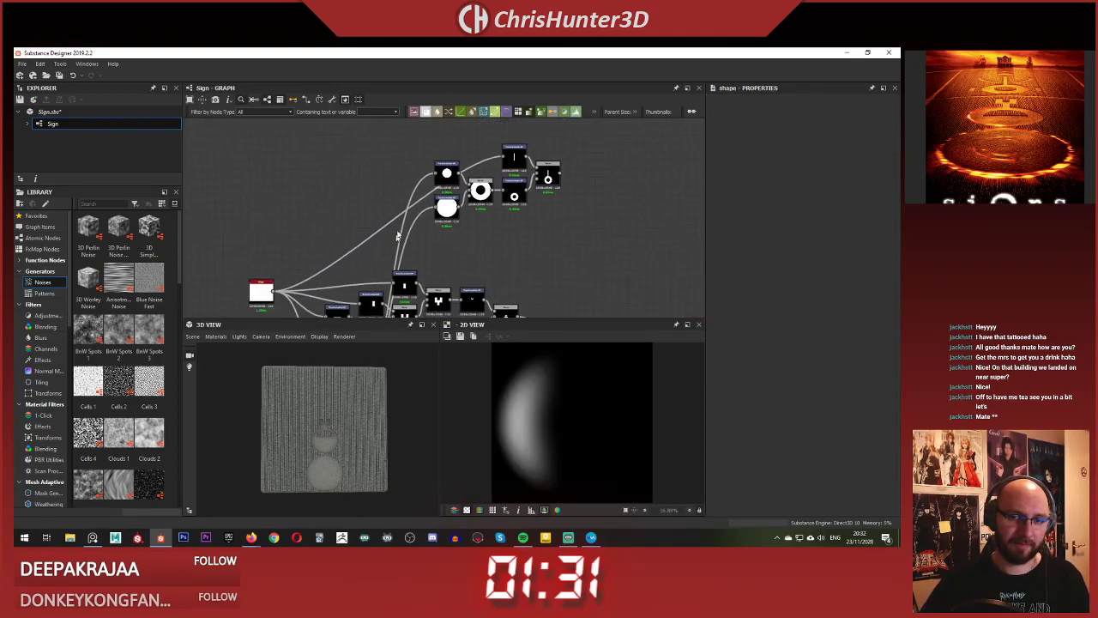
pyautogui.press('space')
pyautogui.write('tra')
pyautogui.press('Return')
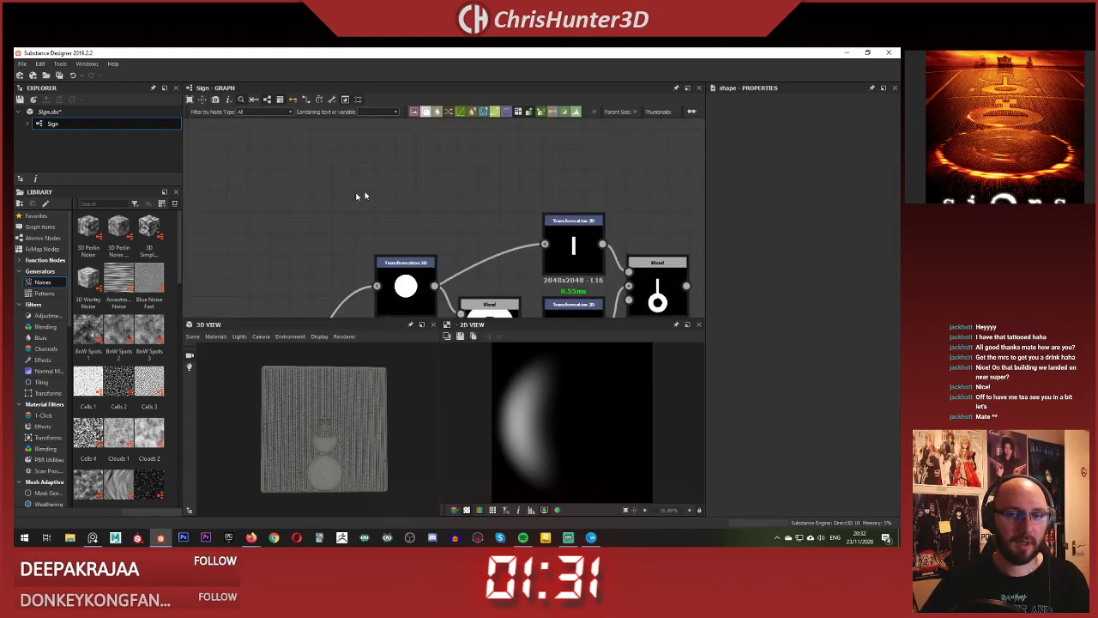
pyautogui.scroll(-5, 377, 190)
pyautogui.scroll(4, 403, 227)
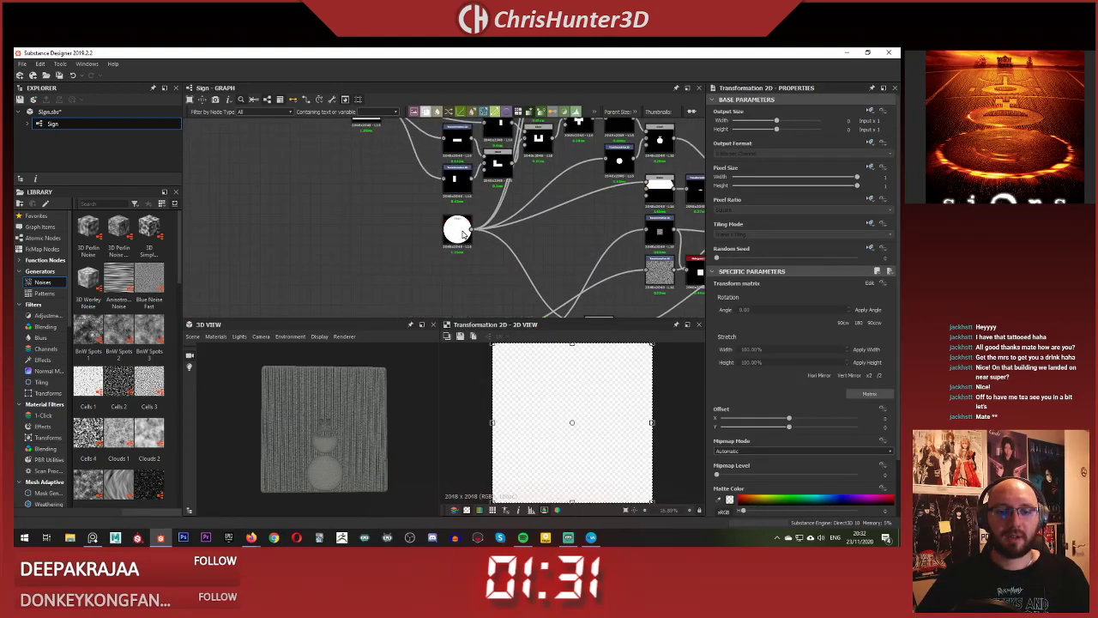
# - Connect the disc Shape's output to the new Transformation 2D and move that node further up, clear of the ring's nodes
pyautogui.click(476, 228)
pyautogui.scroll(-3, 481, 227)
pyautogui.moveTo(519, 153); pyautogui.dragTo(440, 330, button='middle')
pyautogui.scroll(5, 472, 224)
pyautogui.moveTo(471, 224); pyautogui.dragTo(521, 112, button='middle')
pyautogui.click(464, 206)
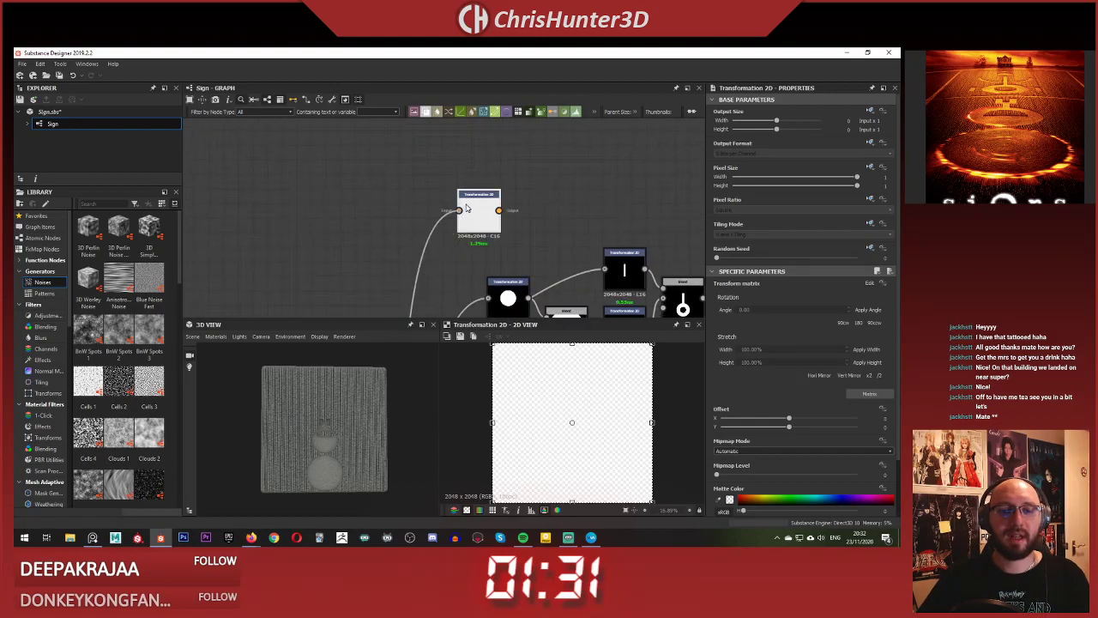
pyautogui.moveTo(481, 219); pyautogui.dragTo(481, 147)
pyautogui.moveTo(466, 154); pyautogui.dragTo(410, 216, button='middle')
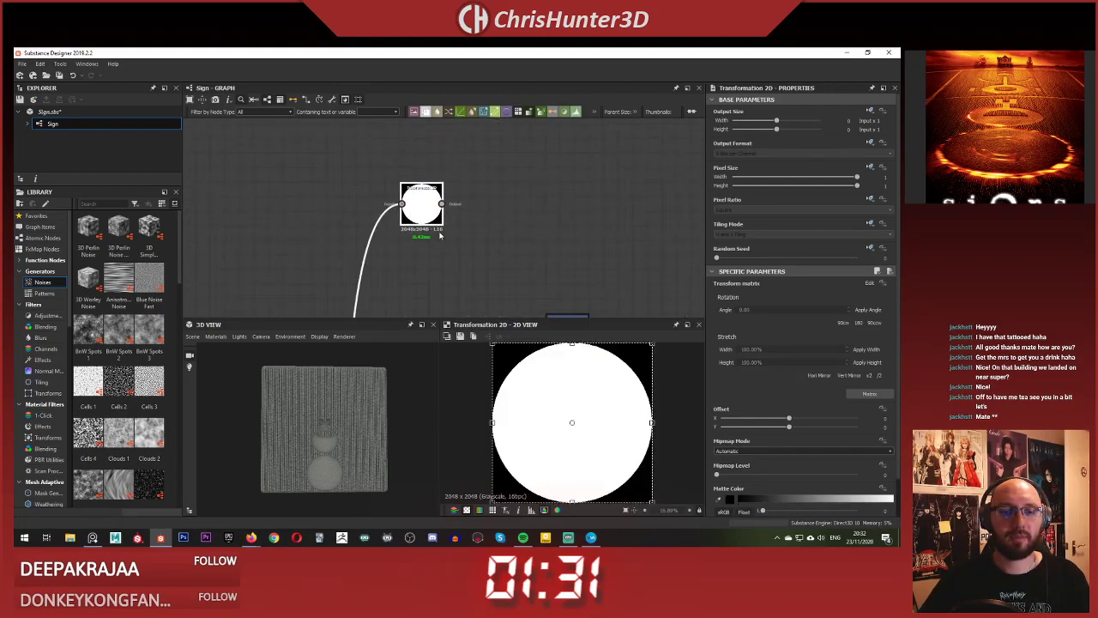
# - Duplicate the disc's Transformation 2D and combine both copies in a Blend with its Blending Mode set to Subtract
pyautogui.hotkey('ctrl', 'd')
pyautogui.moveTo(443, 216); pyautogui.dragTo(474, 223)
pyautogui.press('space')
pyautogui.write('blend')
pyautogui.press('Return')
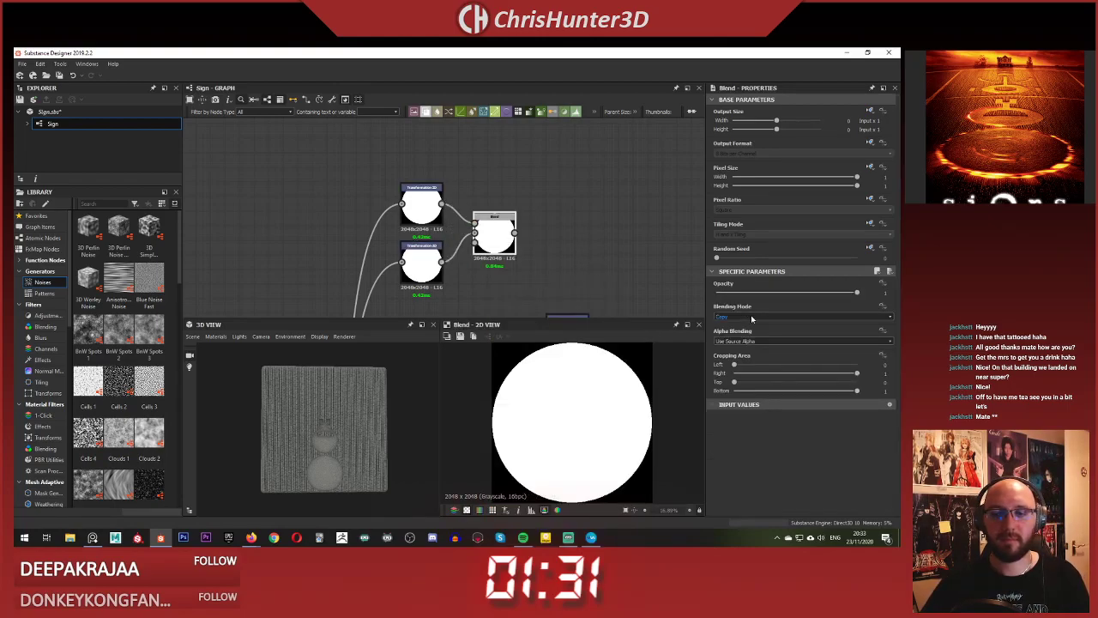
pyautogui.click(802, 317)
pyautogui.click(755, 334)
# - Shift the upper disc up by a Y offset of about 0.08 and set its Tiling Mode to an absolute No Tiling
pyautogui.click(406, 218)
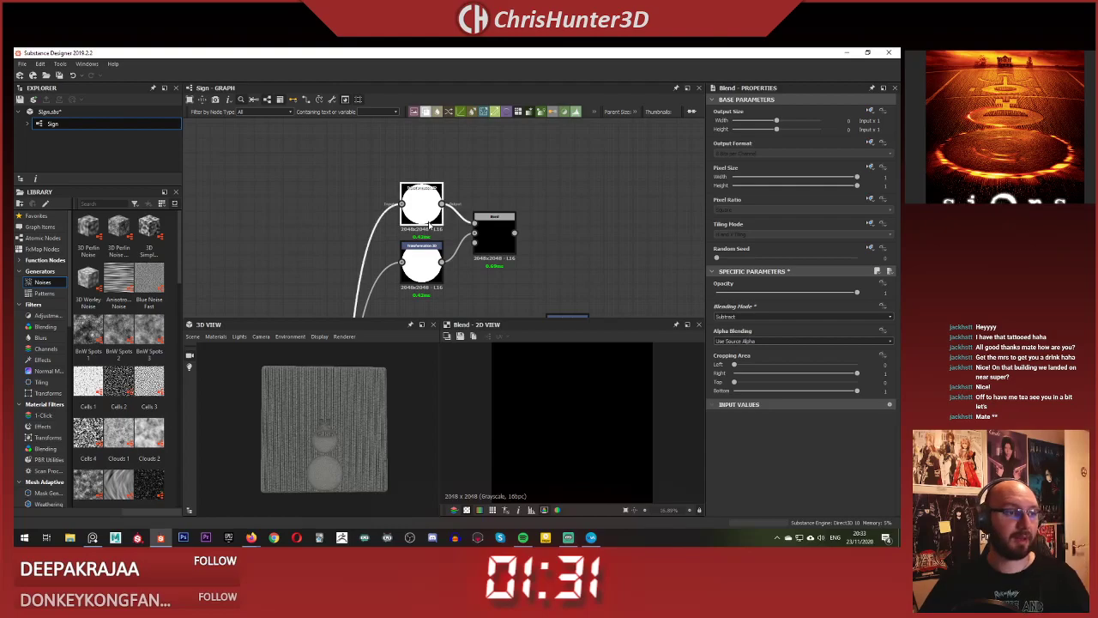
pyautogui.moveTo(573, 400); pyautogui.dragTo(574, 386)
pyautogui.click(822, 233)
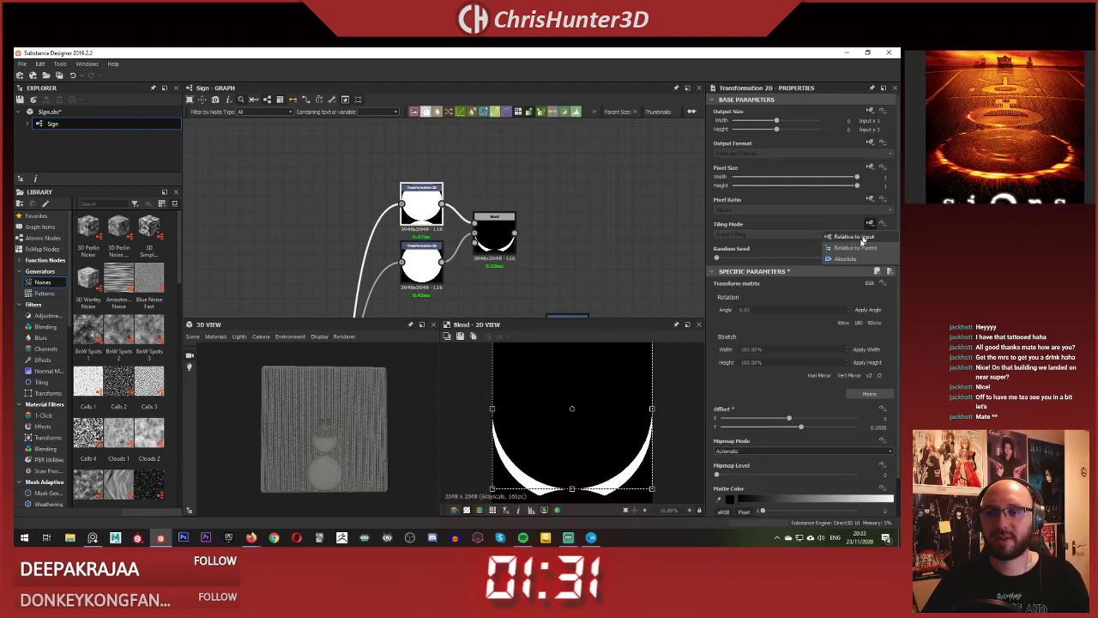
pyautogui.click(849, 259)
# - Narrow the upper disc slightly in width so the subtracted crescent reaches further up the sides
pyautogui.click(495, 234)
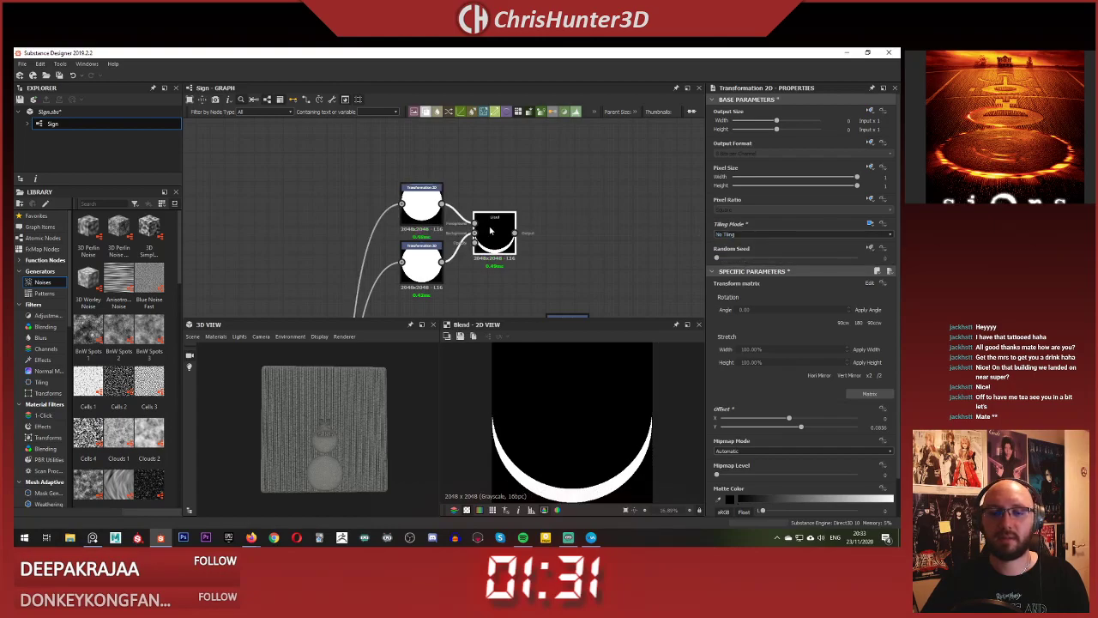
pyautogui.click(673, 385)
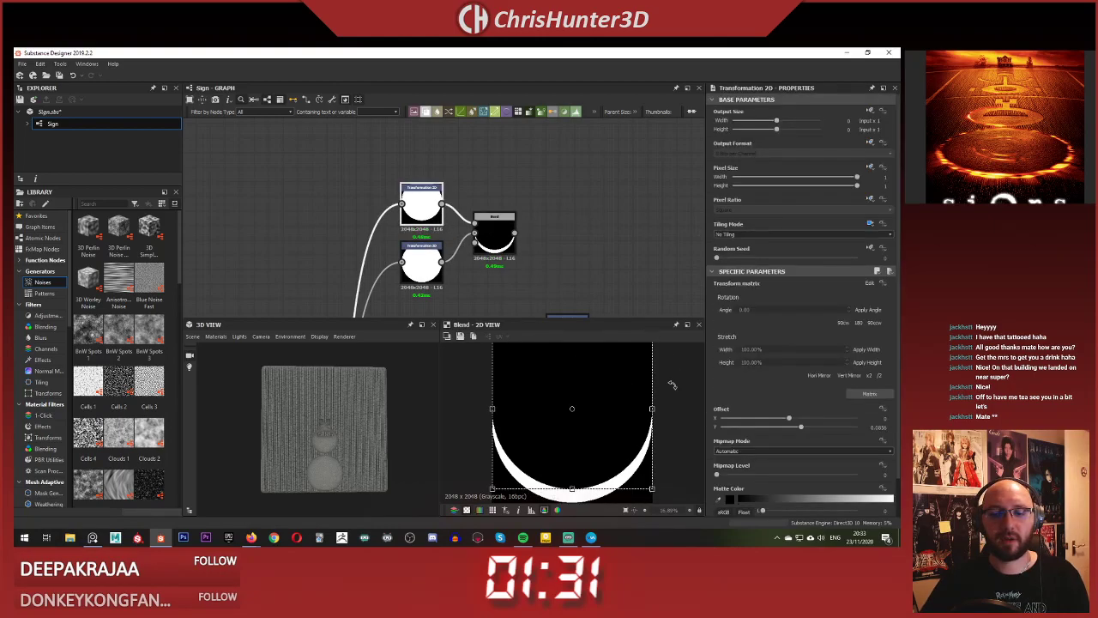
pyautogui.moveTo(653, 408); pyautogui.dragTo(645, 408)
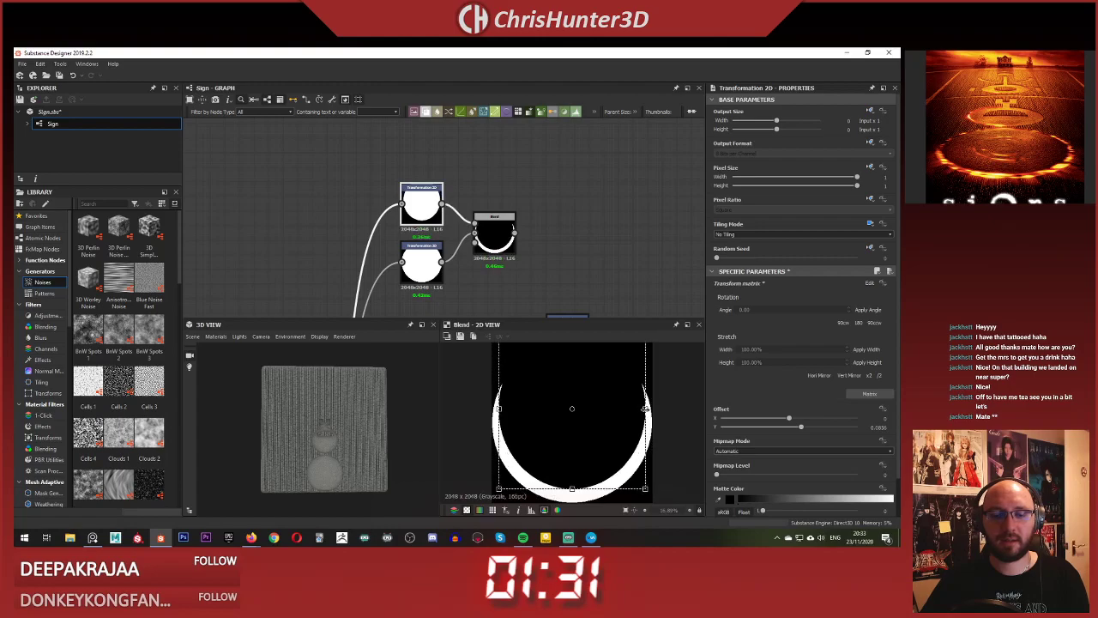
# - Try cropping the crescent Blend at its top and bottom with the Cropping Area values
pyautogui.click(506, 259)
pyautogui.moveTo(733, 383)
pyautogui.mouseDown()
pyautogui.moveTo(796, 383)
pyautogui.moveTo(733, 382)
pyautogui.mouseUp()
pyautogui.moveTo(847, 391)
pyautogui.mouseDown()
pyautogui.moveTo(793, 391)
pyautogui.moveTo(856, 391)
pyautogui.mouseUp()
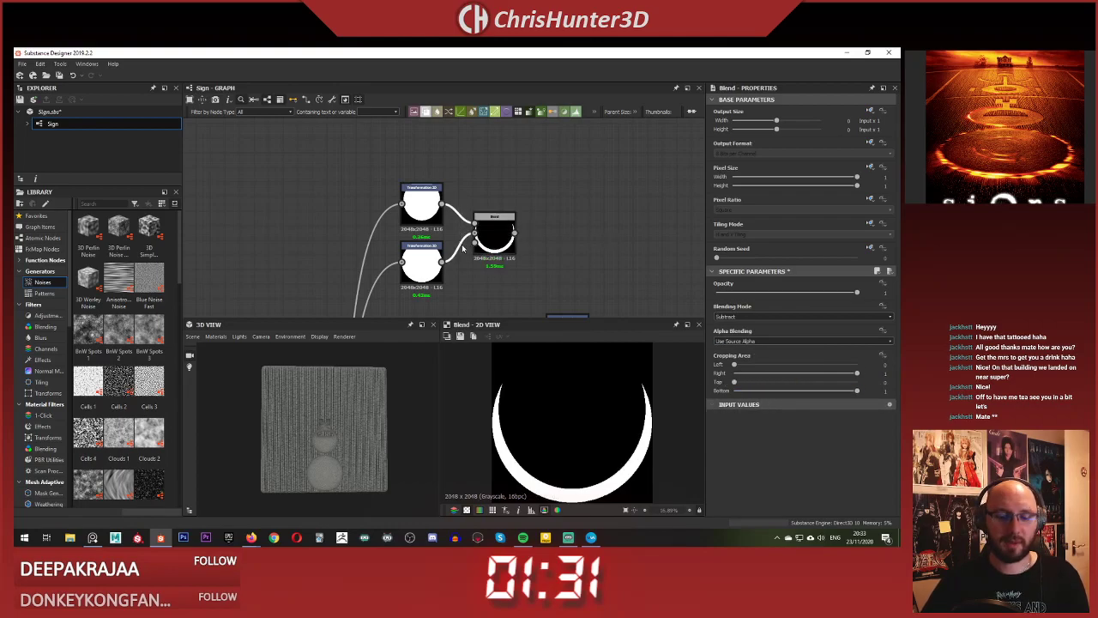
# - Try swapping the crescent Blend's Foreground and Background inputs, and undo the swap
pyautogui.press('x')
pyautogui.click(510, 178)
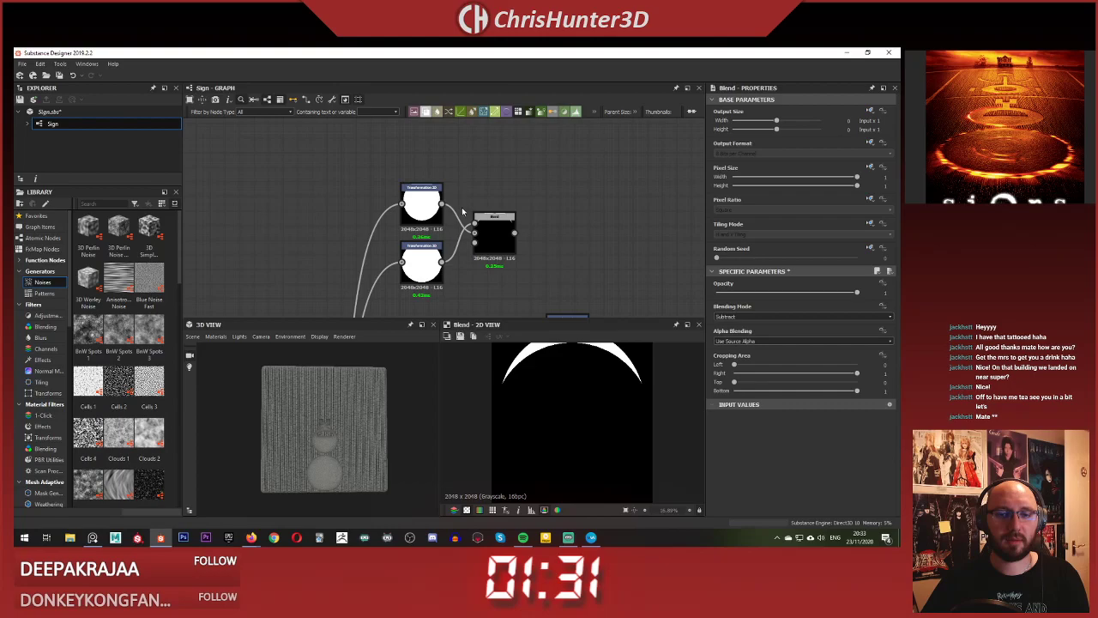
pyautogui.hotkey('ctrl', 'z')
# - Swap the crescent Blend's Foreground and Background inputs and set its Blending Mode to Multiply, keeping Opacity at 1
pyautogui.moveTo(493, 224); pyautogui.dragTo(536, 183, button='middle')
pyautogui.scroll(1, 550, 163)
pyautogui.scroll(3, 530, 197)
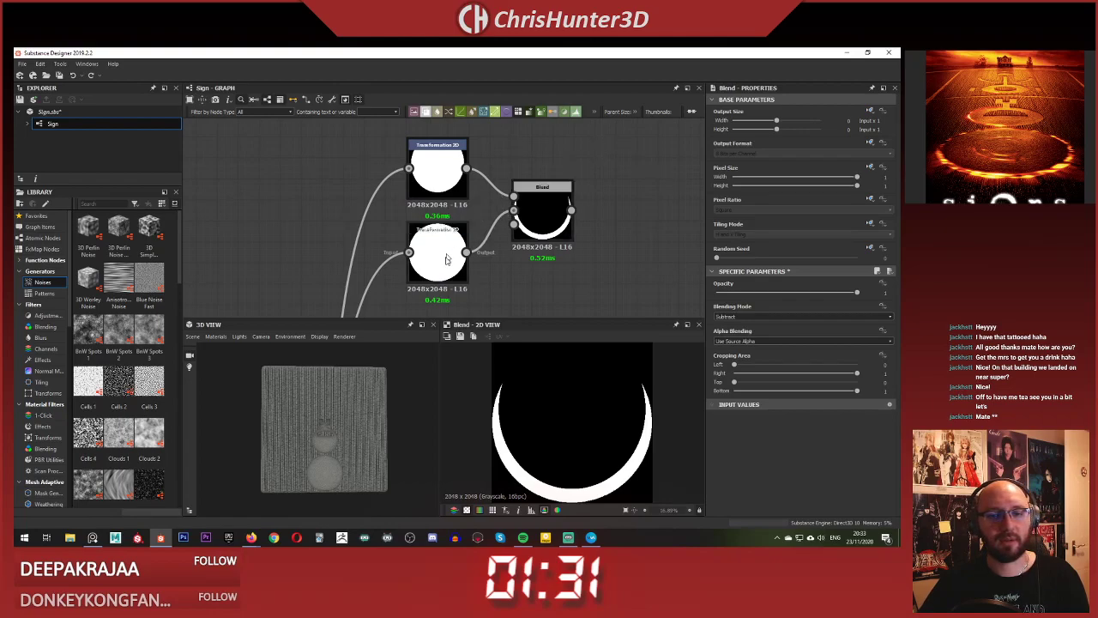
pyautogui.click(448, 262)
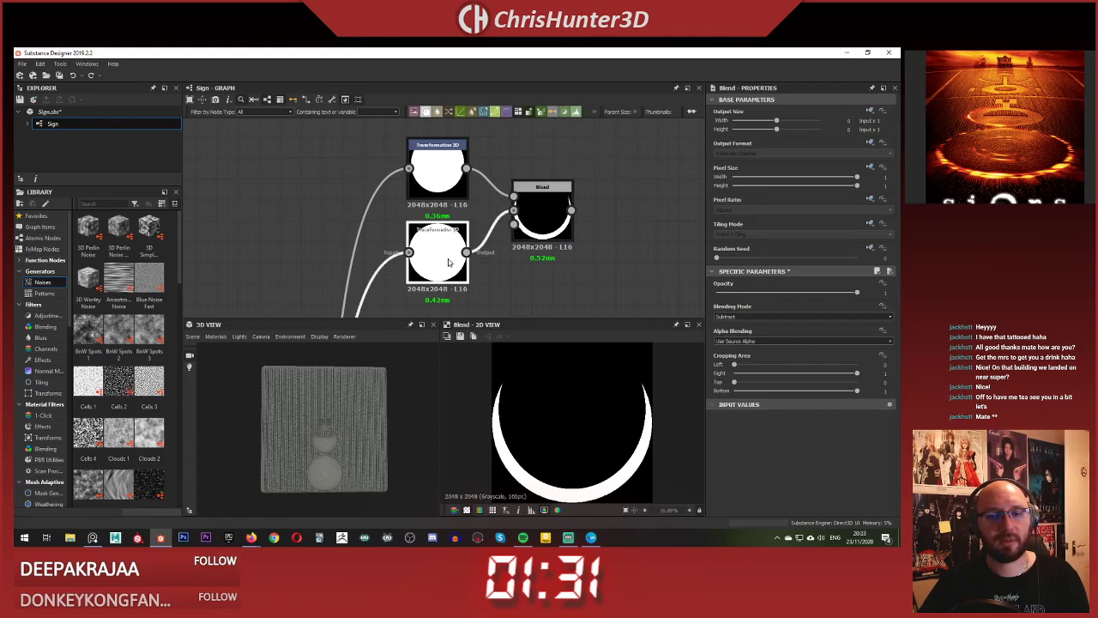
pyautogui.click(534, 216)
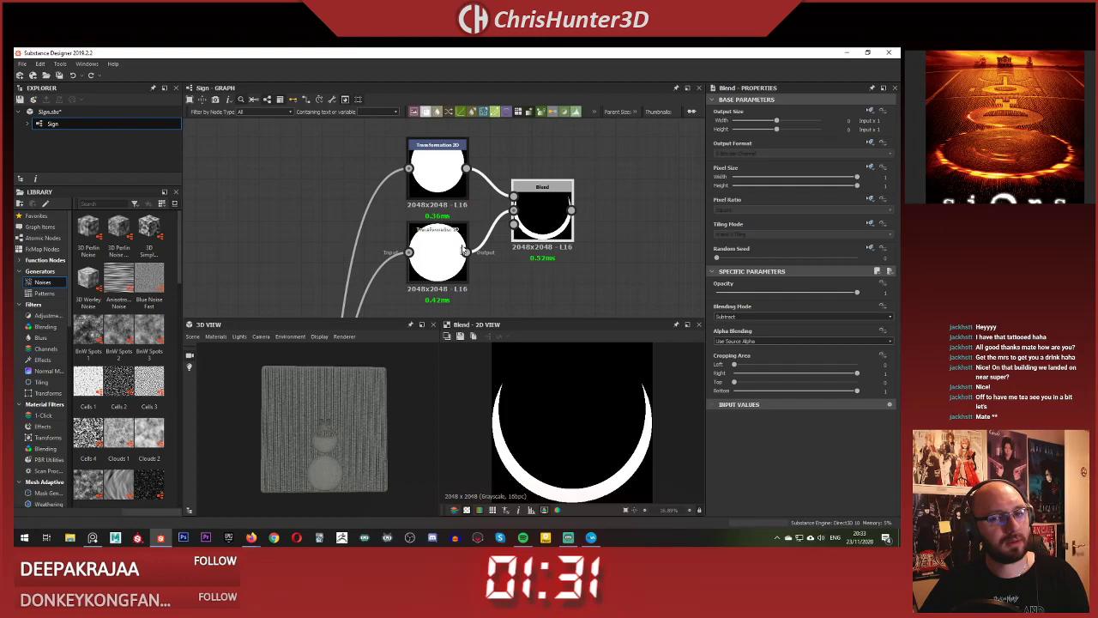
pyautogui.press('x')
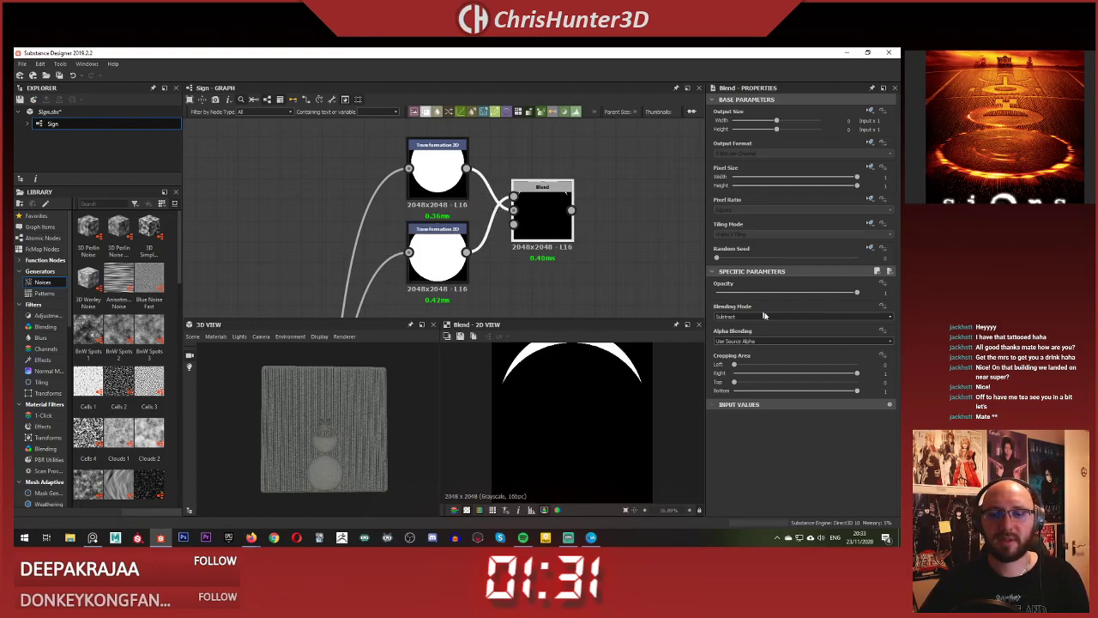
pyautogui.click(772, 317)
pyautogui.click(766, 340)
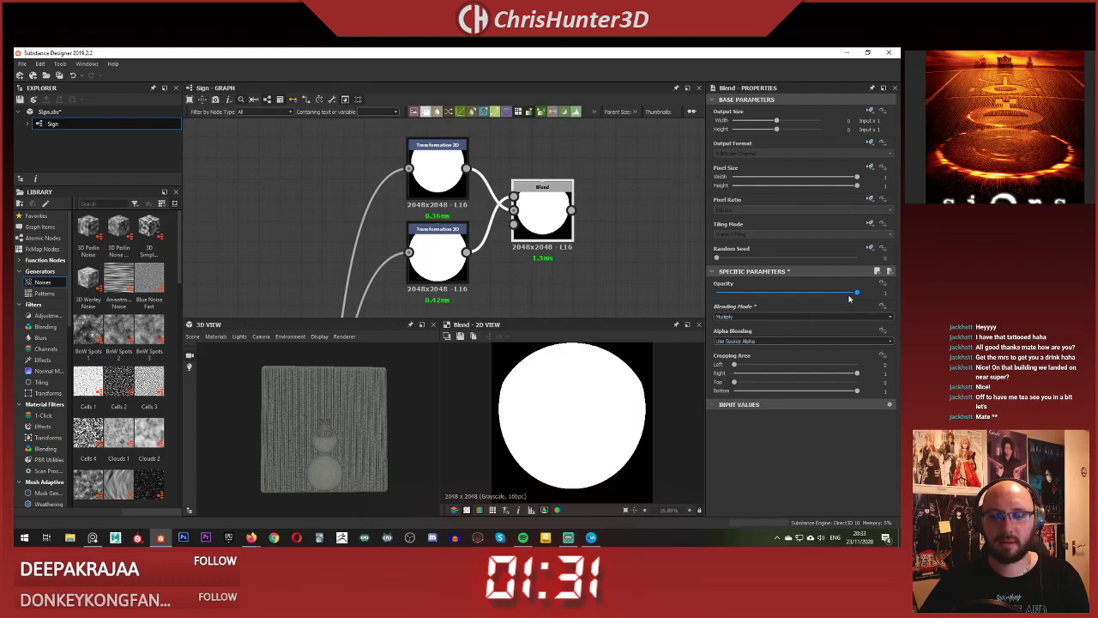
pyautogui.moveTo(849, 298)
pyautogui.mouseDown()
pyautogui.moveTo(840, 295)
pyautogui.moveTo(862, 298)
pyautogui.mouseUp()
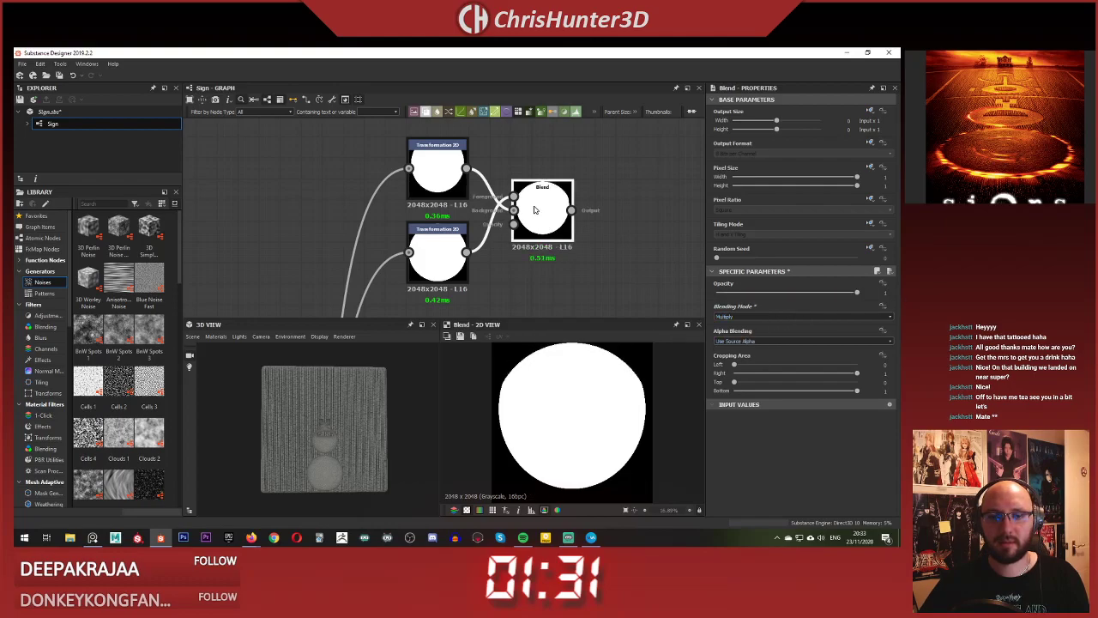
# - Set the crescent Blend's Blending Mode to Subtract and swap its Foreground and Background inputs
pyautogui.doubleClick(435, 252)
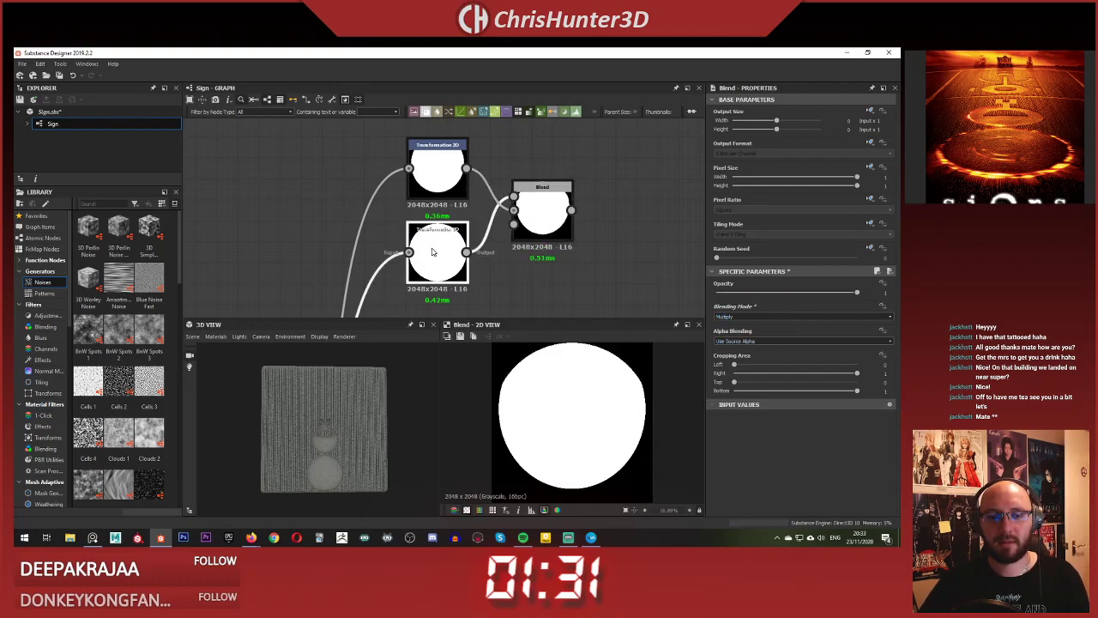
pyautogui.doubleClick(547, 213)
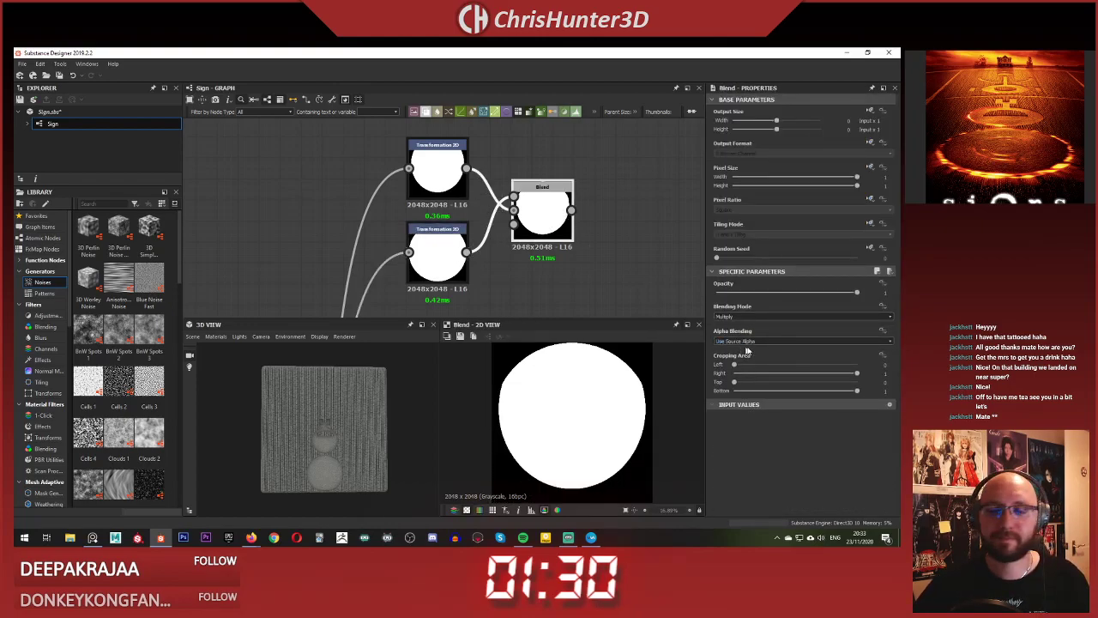
pyautogui.click(755, 316)
pyautogui.click(754, 355)
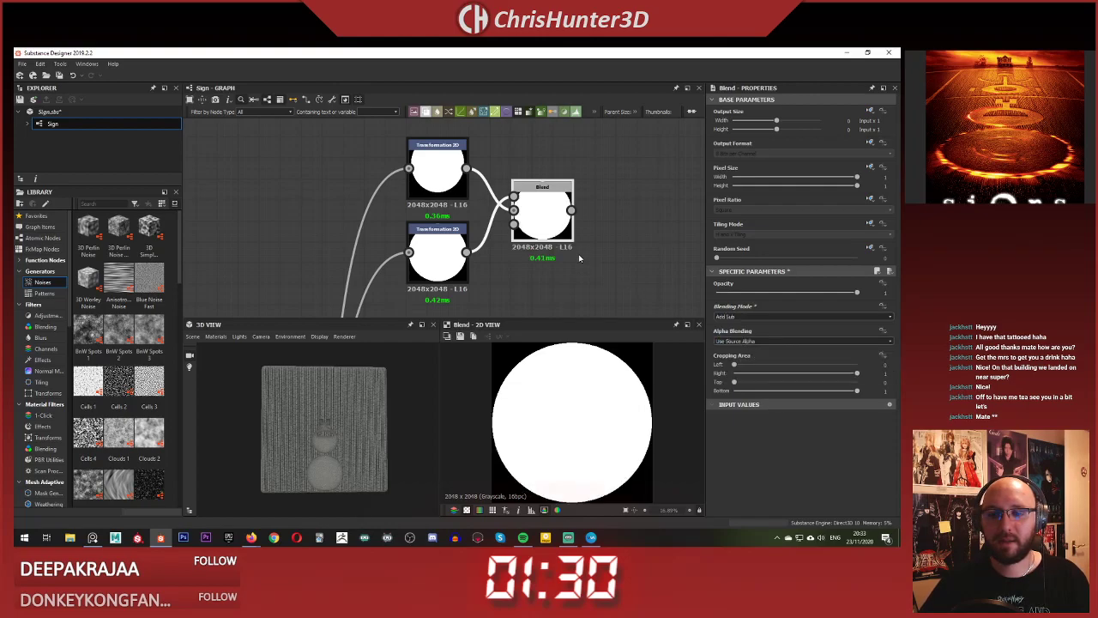
pyautogui.click(754, 317)
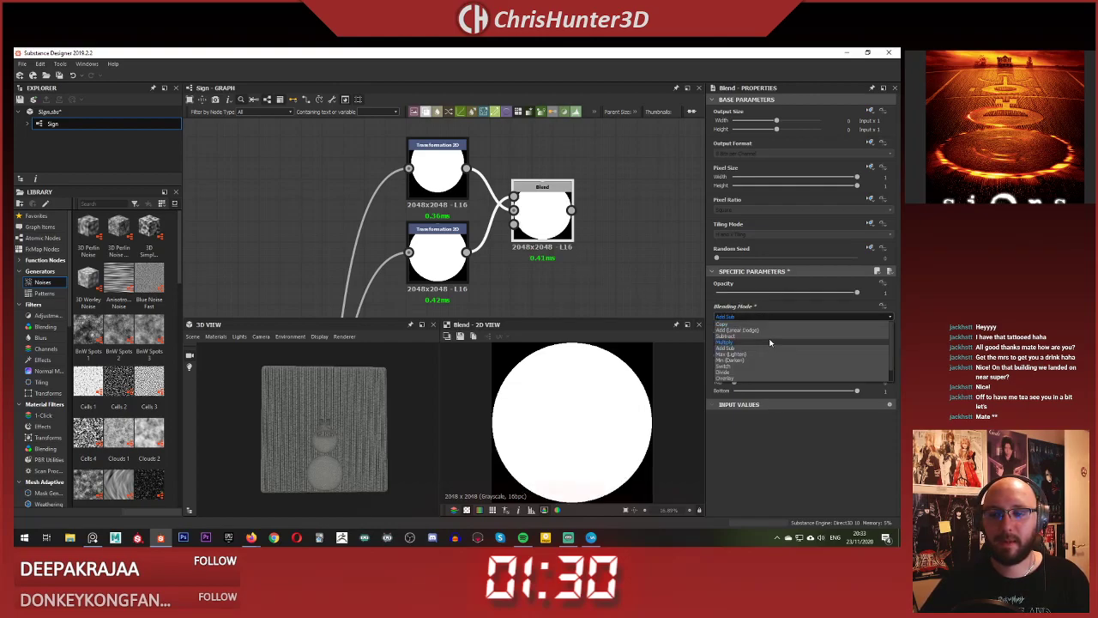
pyautogui.click(766, 341)
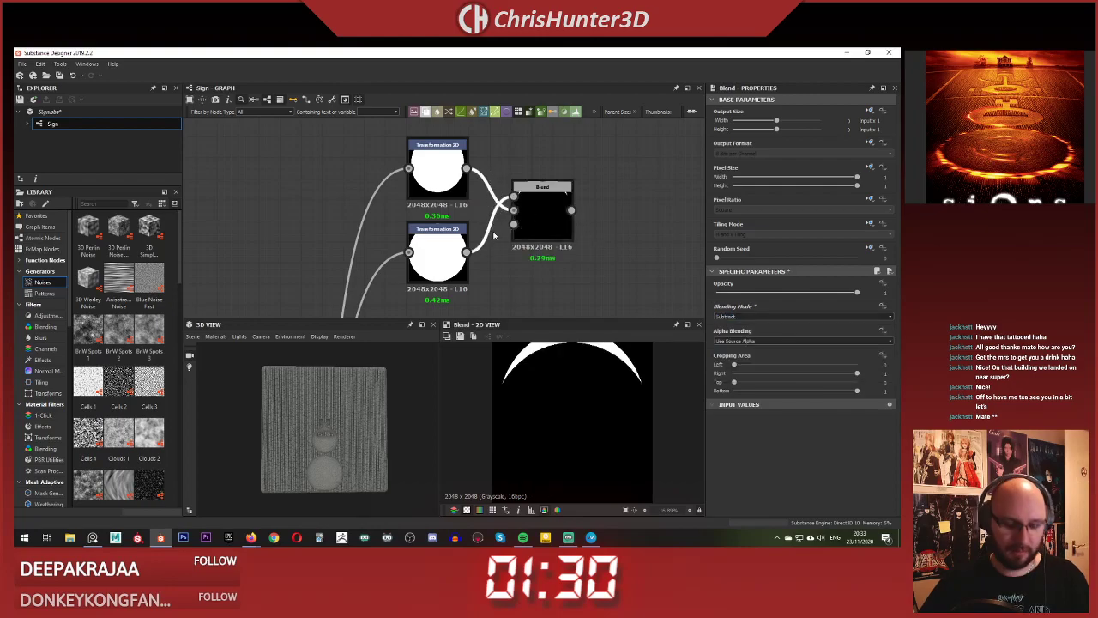
pyautogui.press('x')
# - Add a second Blend node after the crescent Blend and set its Cropping Area Top to 0.5
pyautogui.click(620, 213)
pyautogui.press('space')
pyautogui.write('blend')
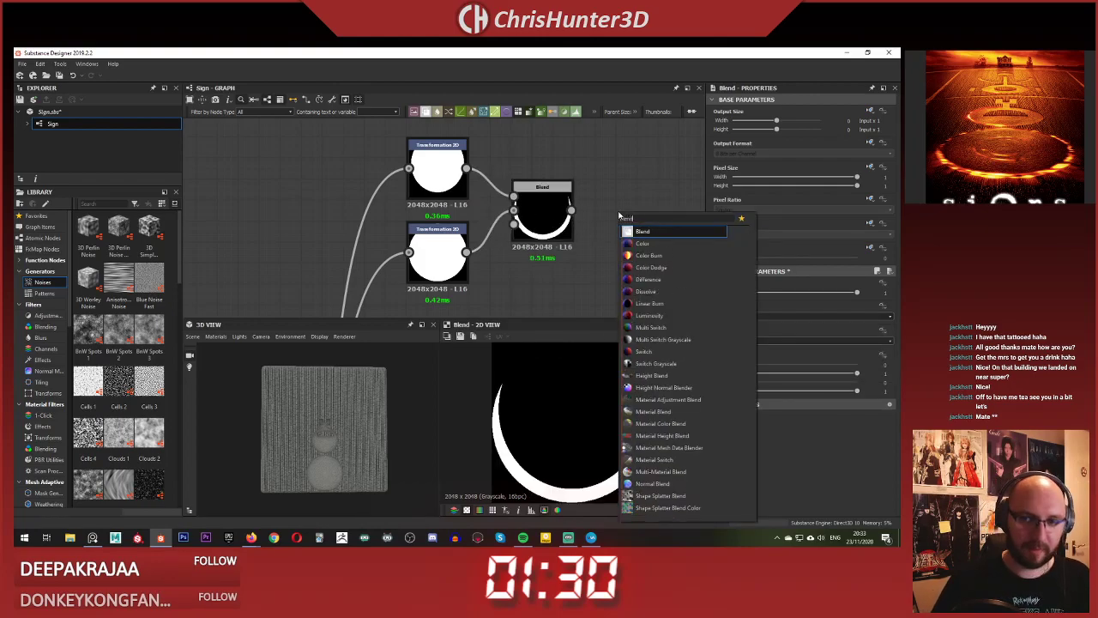
pyautogui.press('Return')
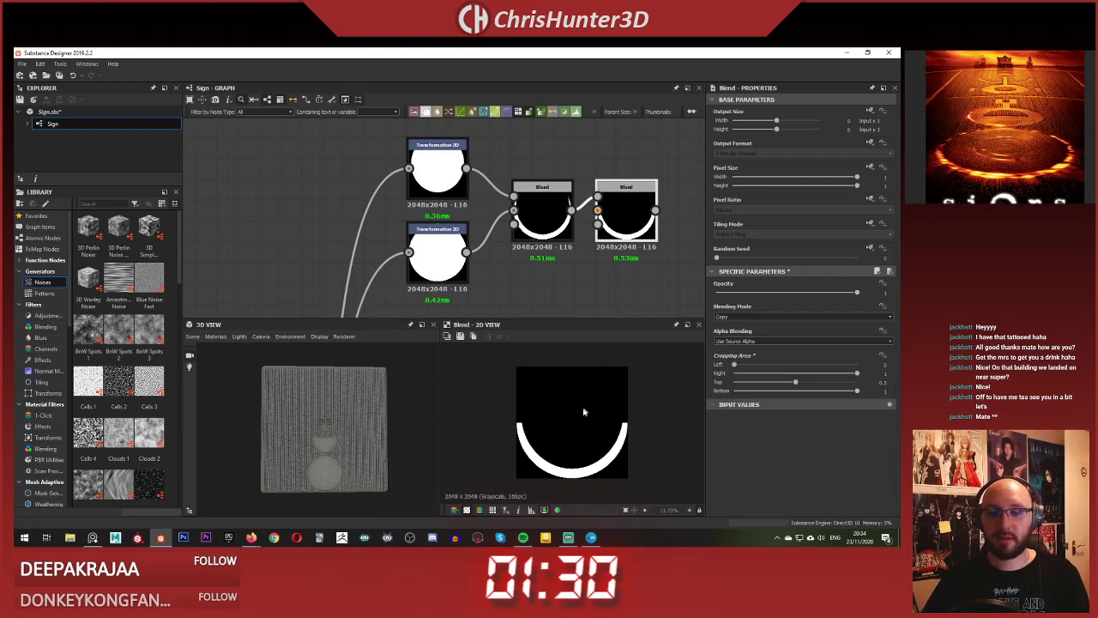
pyautogui.scroll(2, 581, 409)
pyautogui.scroll(1, 577, 425)
pyautogui.scroll(-2, 576, 434)
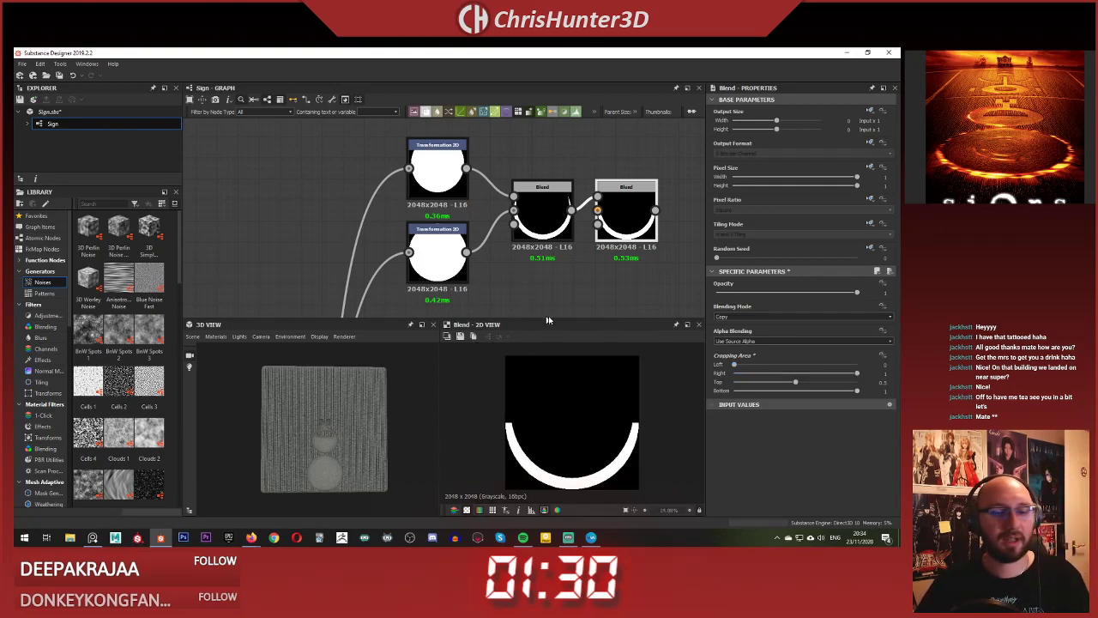
# - Add a Transformation 2D node after the cropped Blend and squash the crescent vertically from its upper edge
pyautogui.moveTo(549, 320); pyautogui.dragTo(460, 303, button='middle')
pyautogui.press('space')
pyautogui.write('tra')
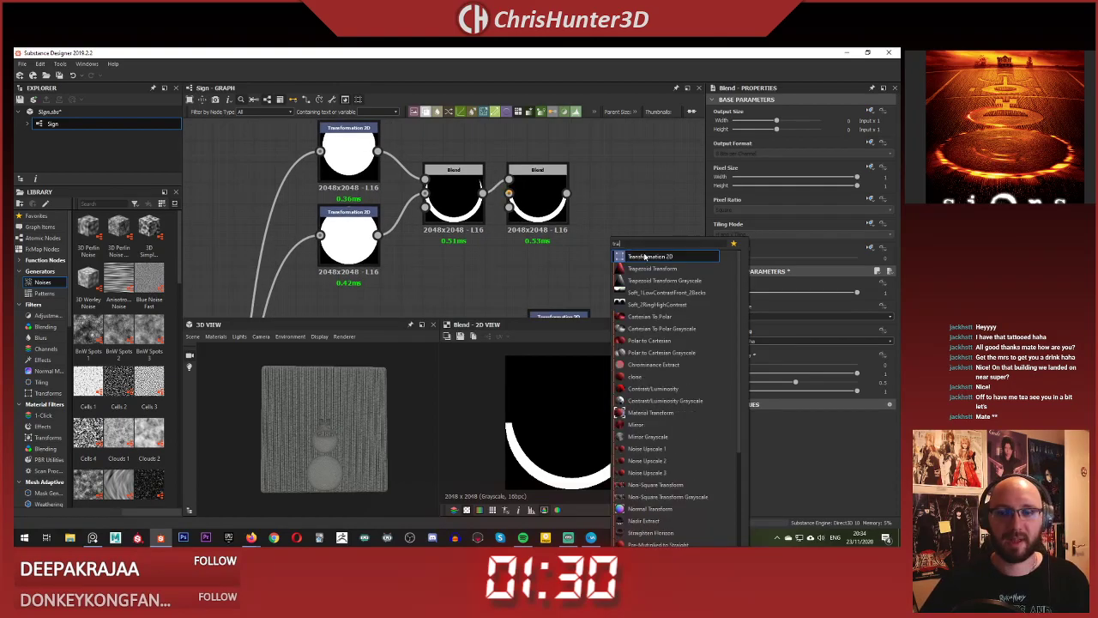
pyautogui.click(645, 256)
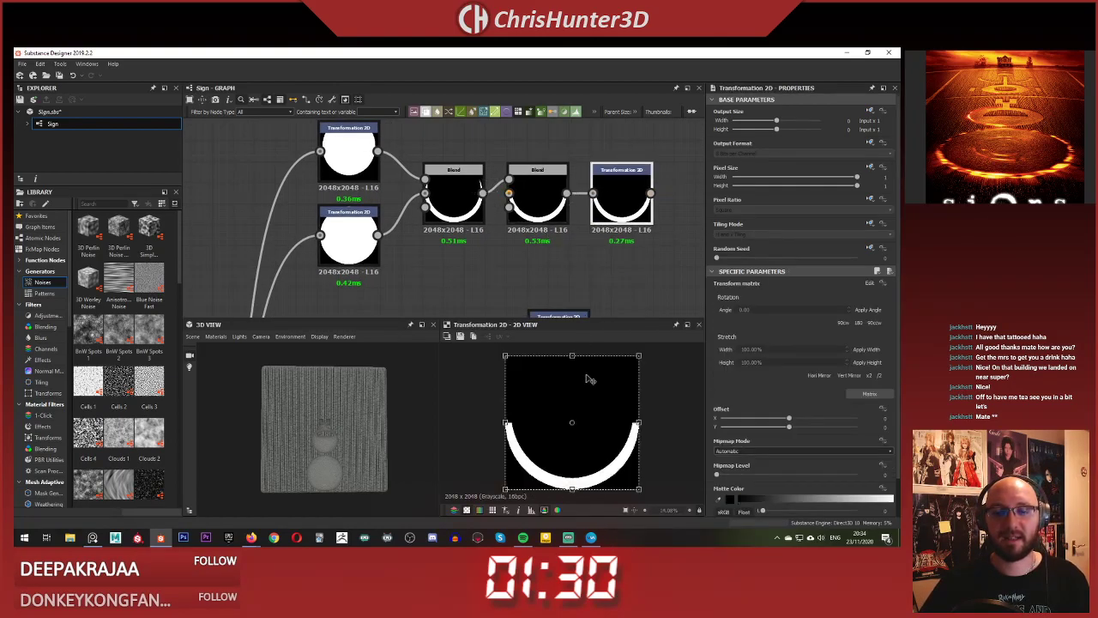
pyautogui.moveTo(572, 355); pyautogui.dragTo(573, 396)
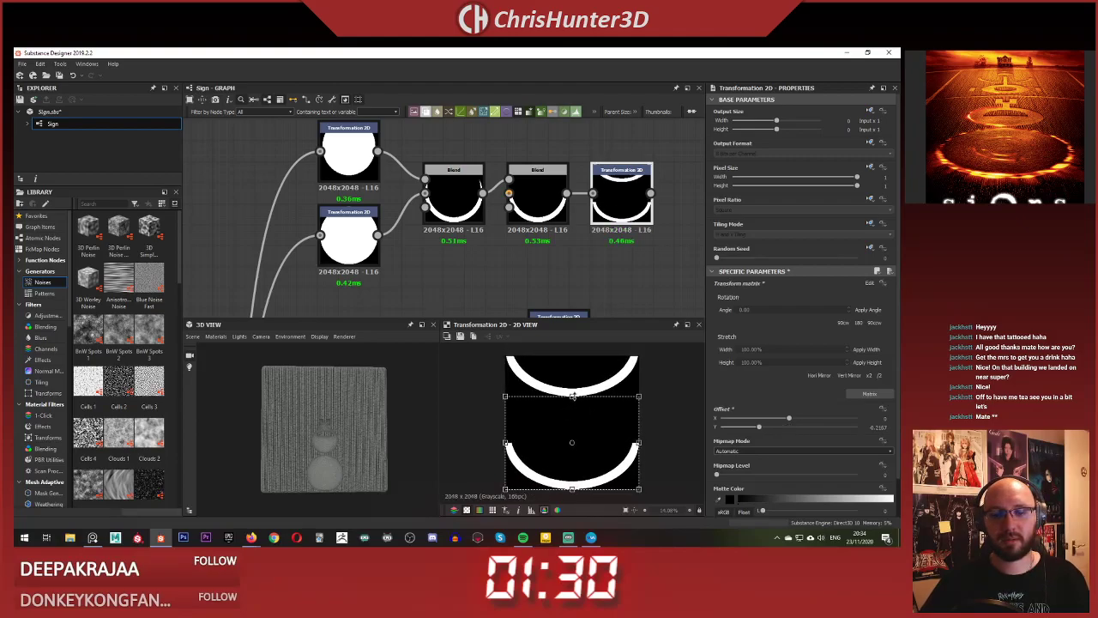
# - Override the crescent Transformation 2D's inherited Tiling Mode and set it to No Tiling
pyautogui.click(871, 223)
pyautogui.click(841, 250)
pyautogui.click(812, 235)
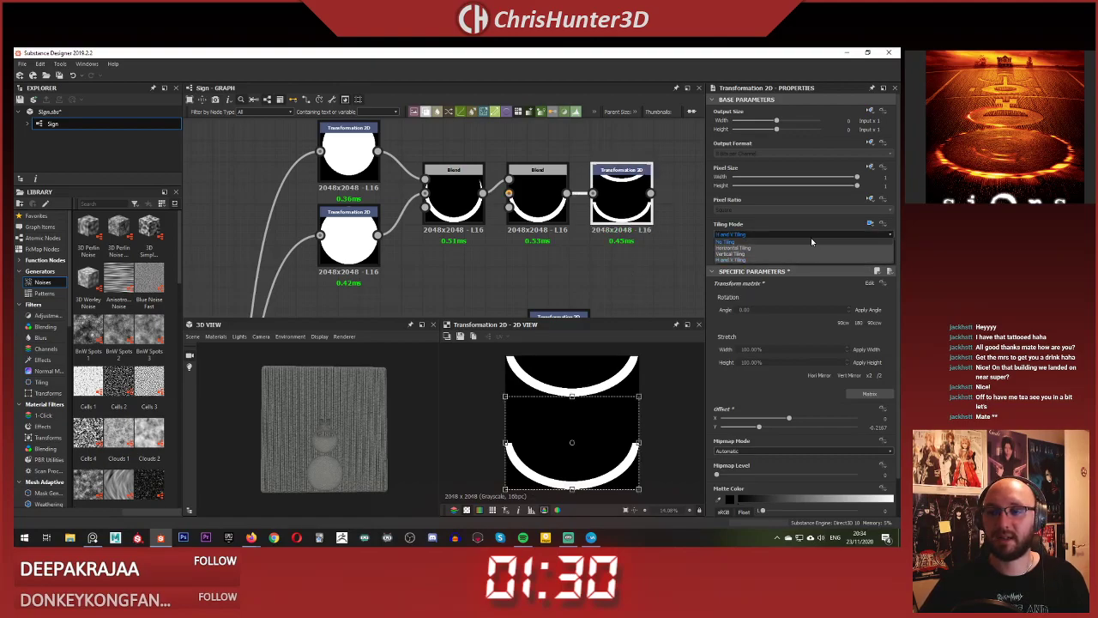
pyautogui.click(738, 246)
pyautogui.click(751, 235)
pyautogui.click(738, 242)
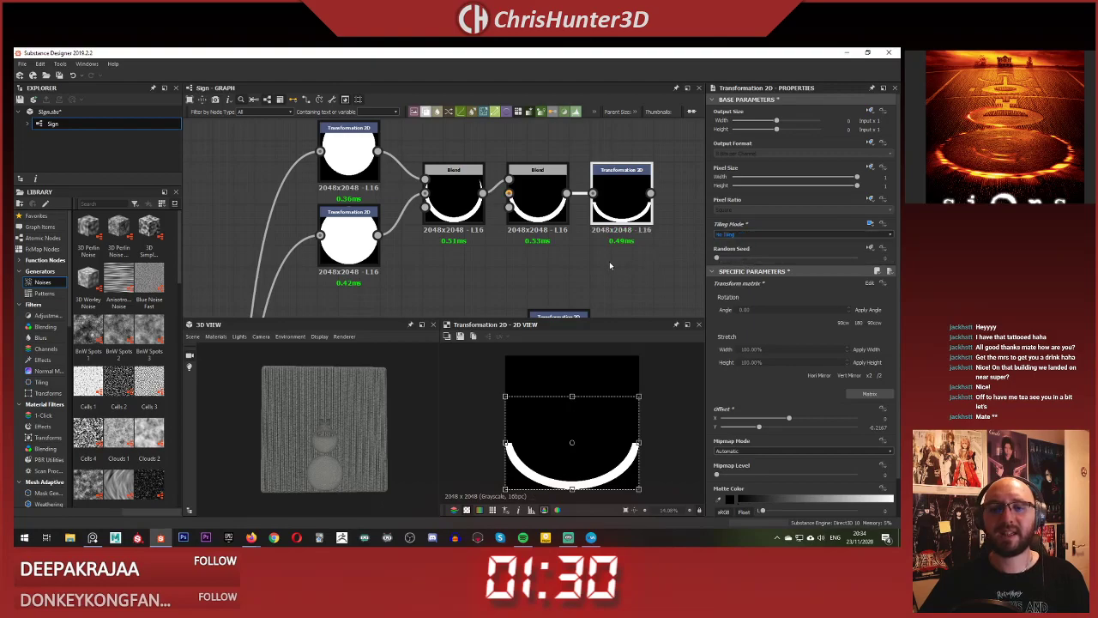
# - Add a Blend node with the squashed crescent as Foreground and the ring-and-stem Blend as Background
pyautogui.scroll(-5, 609, 260)
pyautogui.scroll(5, 539, 199)
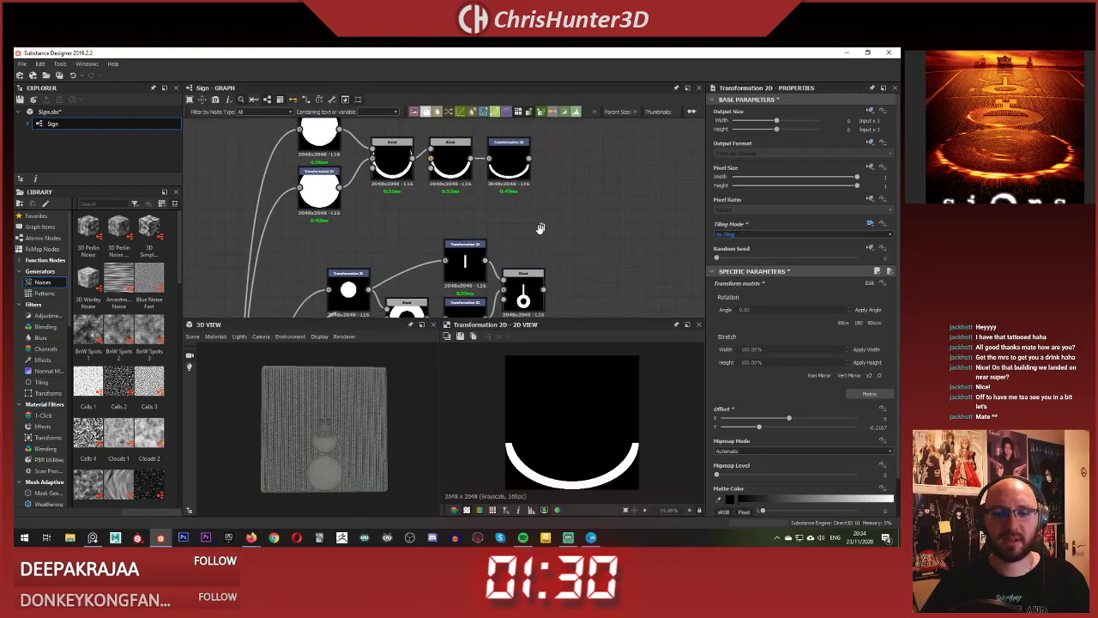
pyautogui.press('space')
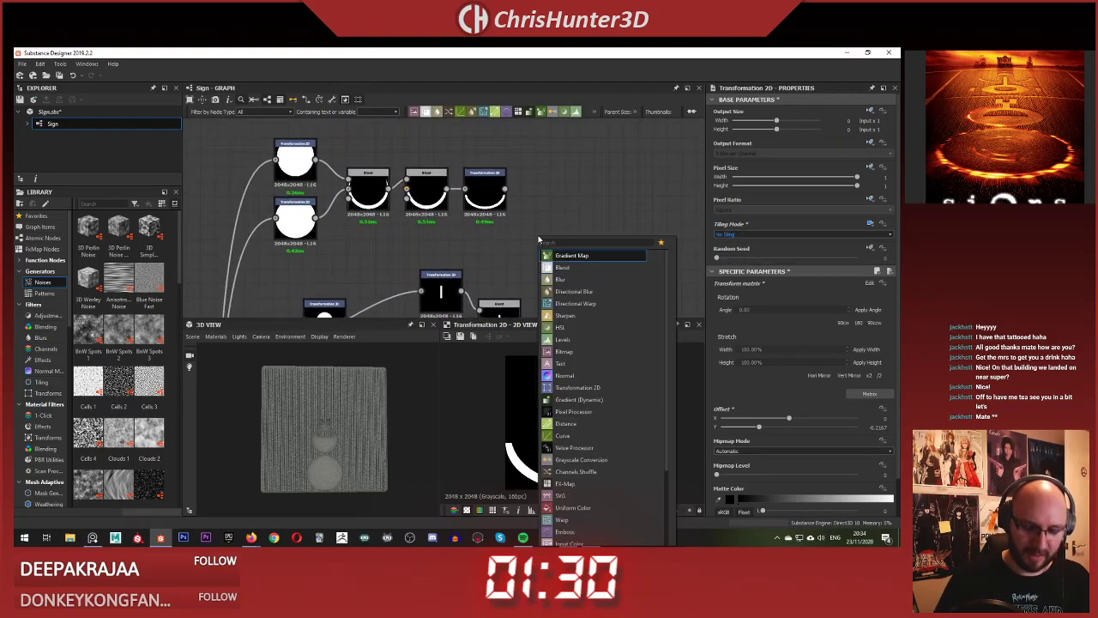
pyautogui.write('blend')
pyautogui.press('Return')
pyautogui.moveTo(478, 167); pyautogui.dragTo(464, 118, button='middle')
pyautogui.scroll(1, 501, 171)
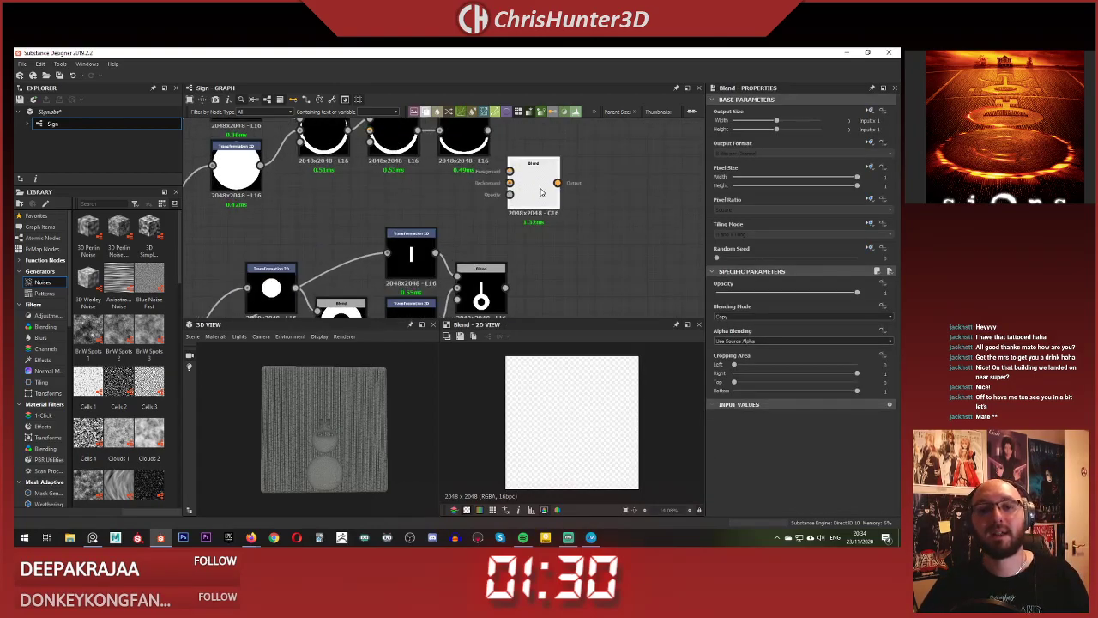
pyautogui.moveTo(540, 191); pyautogui.dragTo(592, 243)
pyautogui.moveTo(506, 287); pyautogui.dragTo(561, 241)
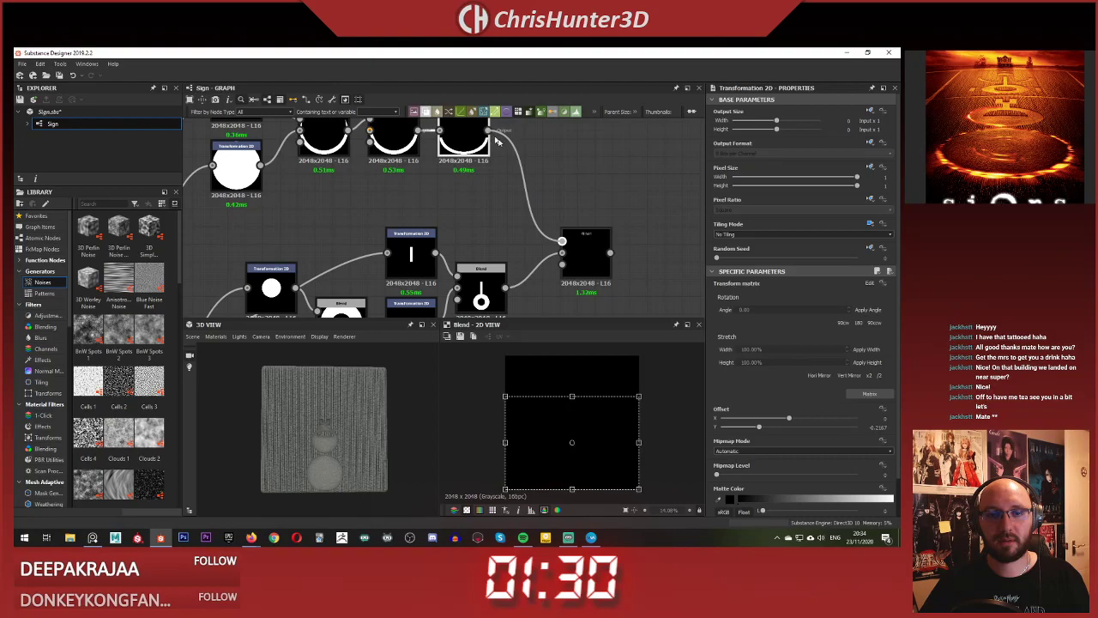
# - Insert a second Transformation 2D node between the squashed crescent and the new Blend's Foreground input
pyautogui.moveTo(495, 140); pyautogui.dragTo(493, 136)
pyautogui.moveTo(559, 169)
pyautogui.mouseDown()
pyautogui.moveTo(503, 220)
pyautogui.moveTo(541, 182)
pyautogui.mouseUp()
pyautogui.press('space')
pyautogui.write('tran')
pyautogui.click(570, 241)
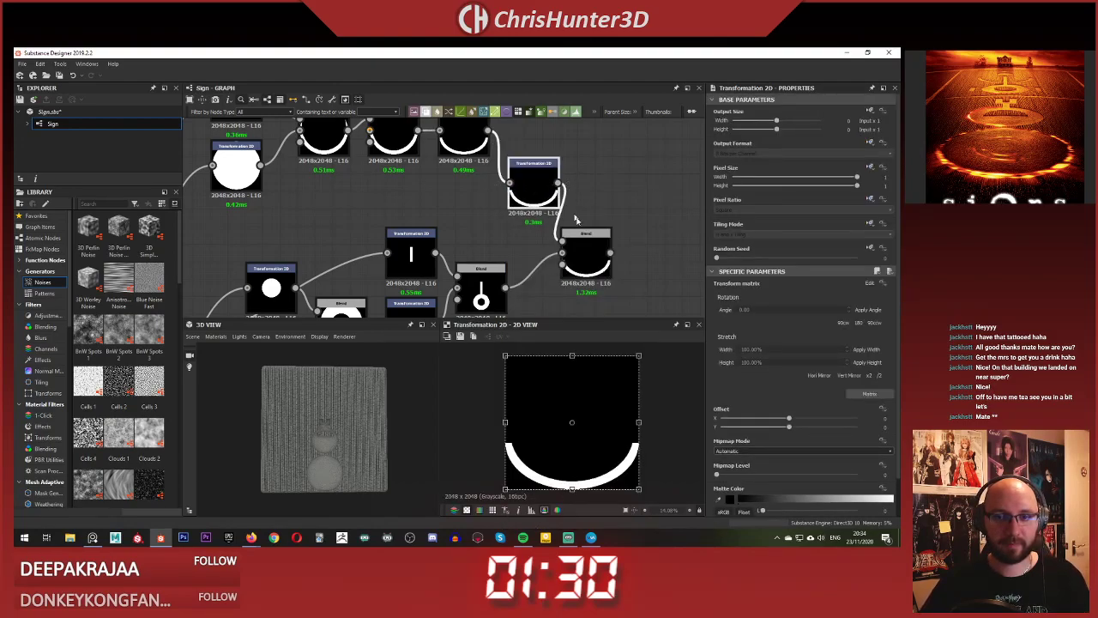
pyautogui.moveTo(602, 254); pyautogui.dragTo(620, 254)
pyautogui.scroll(2, 600, 253)
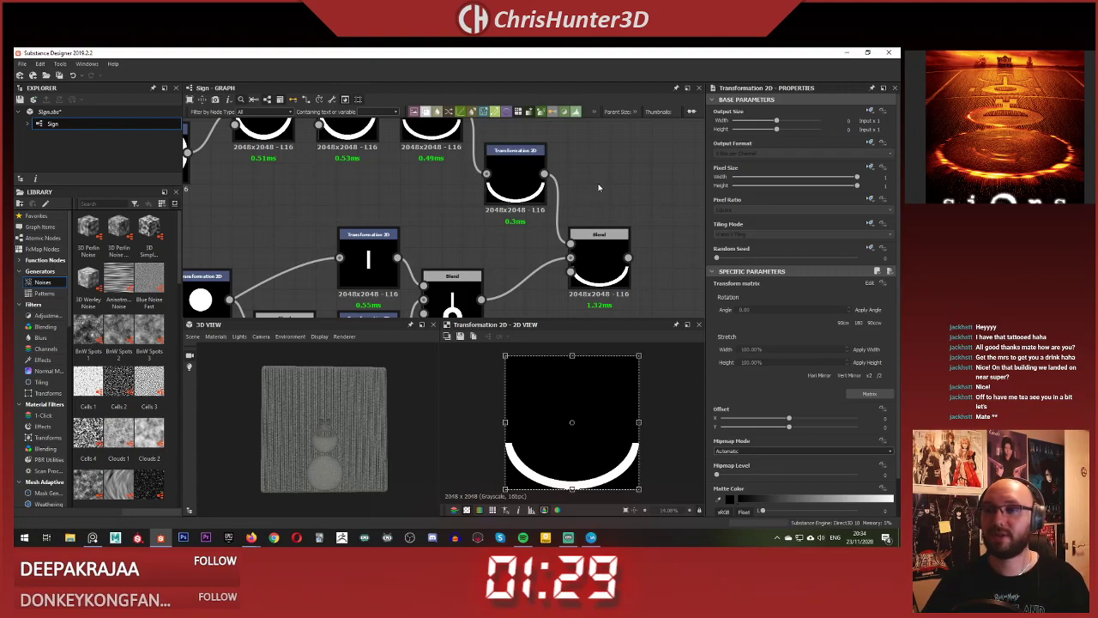
# - Set the Blending Mode of the Blend joining the crescent and the ring-and-stem shape to Max (Lighten)
pyautogui.scroll(3, 590, 245)
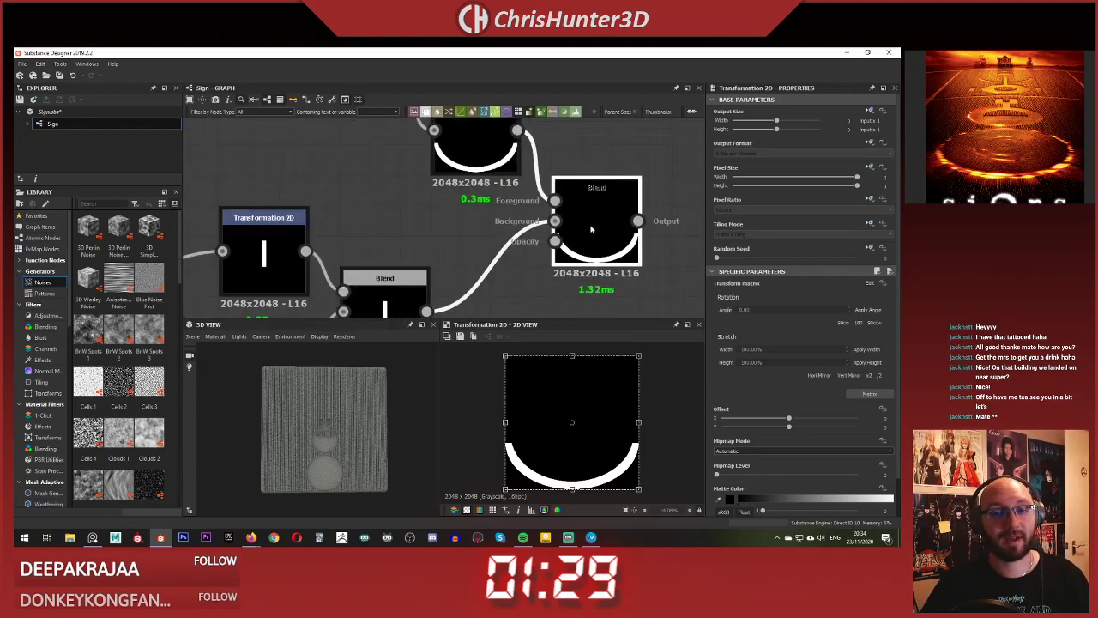
pyautogui.scroll(-4, 599, 195)
pyautogui.click(589, 249)
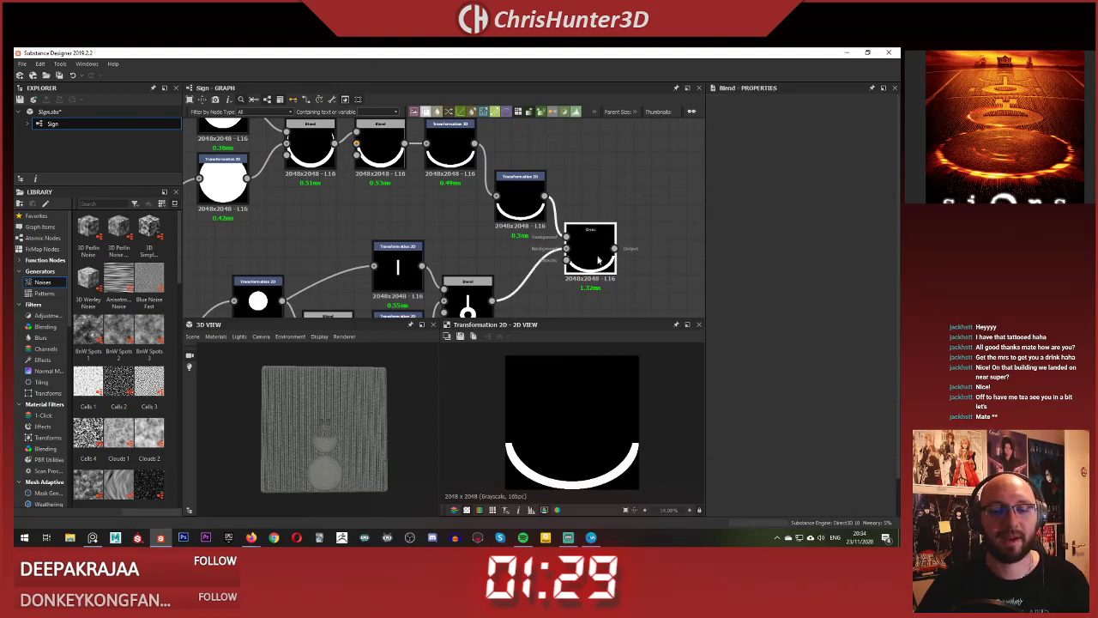
pyautogui.moveTo(502, 264); pyautogui.dragTo(482, 233, button='middle')
pyautogui.scroll(-1, 506, 236)
pyautogui.scroll(1, 506, 241)
pyautogui.click(573, 219)
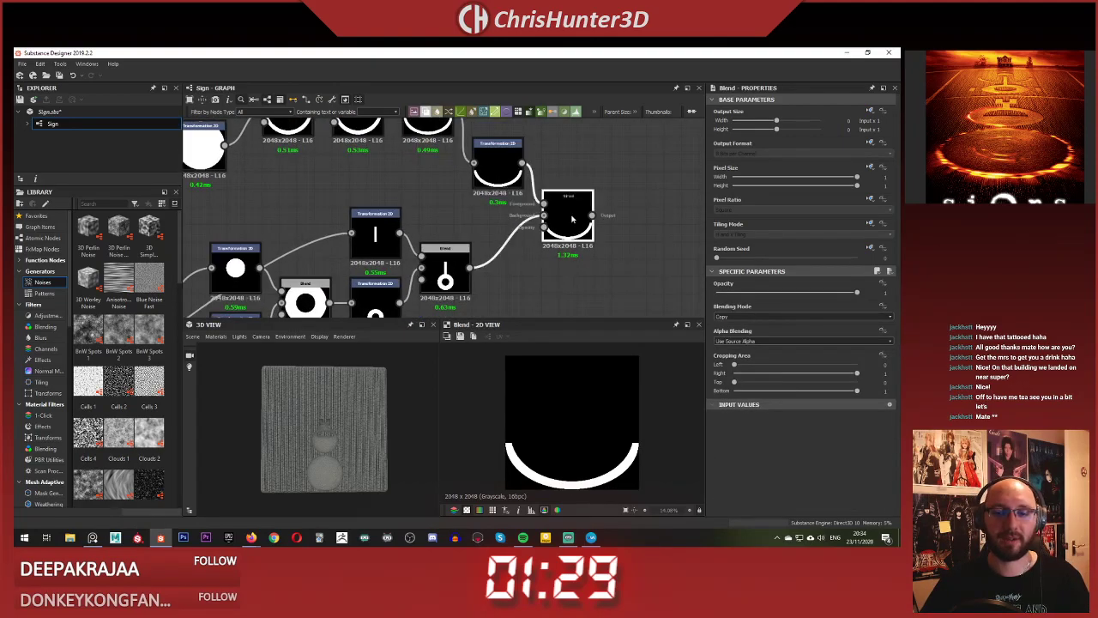
pyautogui.click(745, 316)
pyautogui.click(743, 353)
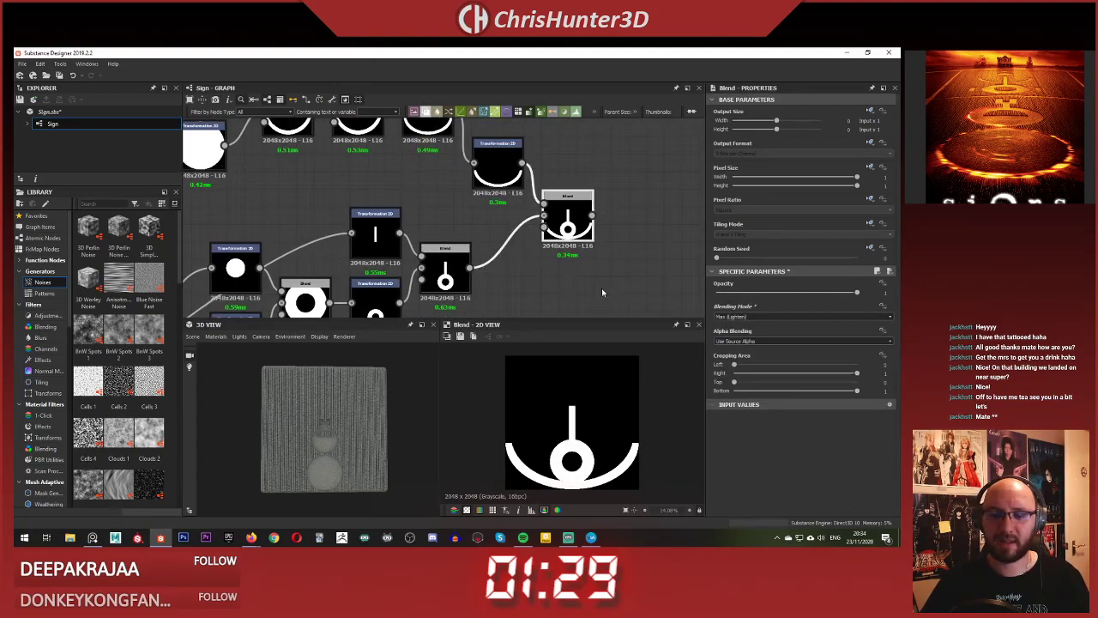
pyautogui.click(567, 227)
pyautogui.moveTo(560, 260)
pyautogui.mouseDown(button='middle')
pyautogui.moveTo(570, 273)
pyautogui.moveTo(559, 252)
pyautogui.mouseUp(button='middle')
# - Shrink the crescent in its second Transformation 2D onto the stem above the ring and widen it on both sides
pyautogui.click(506, 185)
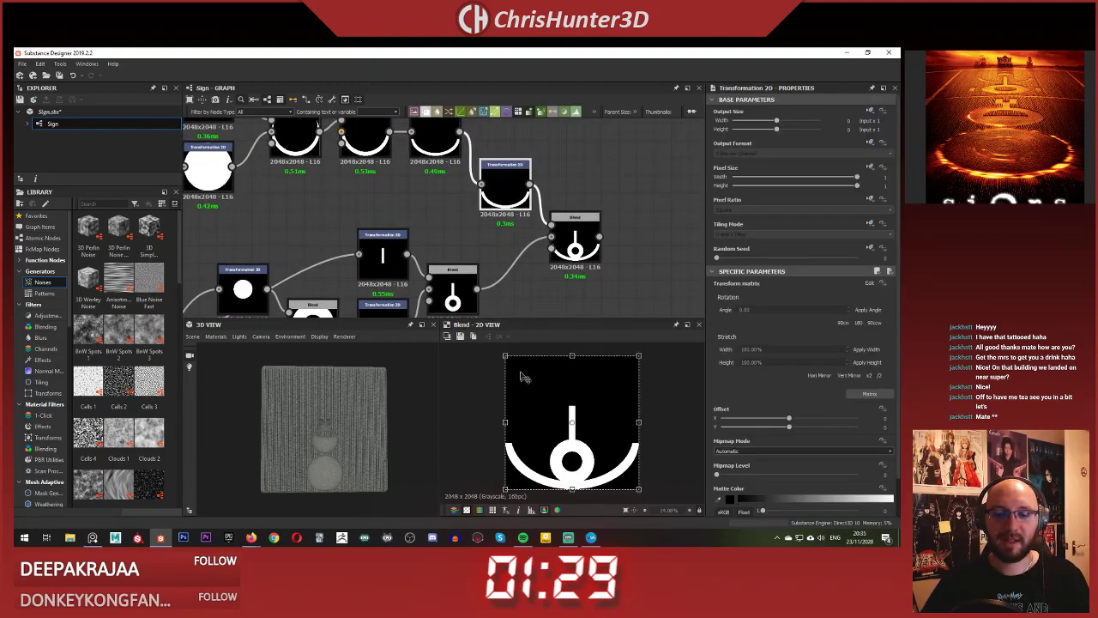
pyautogui.moveTo(504, 357); pyautogui.dragTo(583, 405)
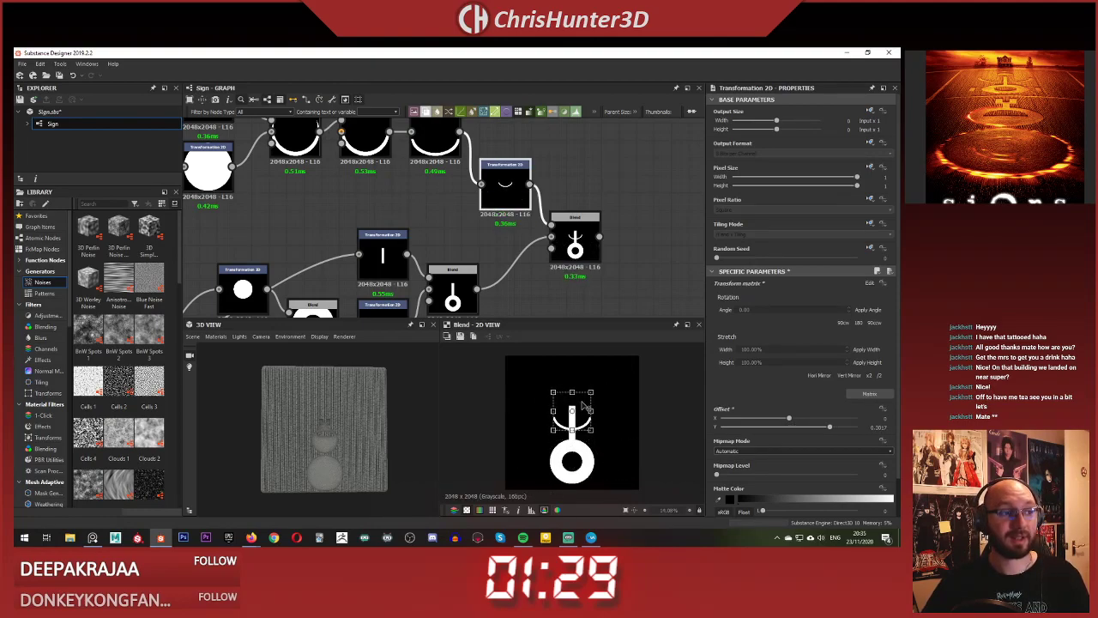
pyautogui.scroll(2, 585, 425)
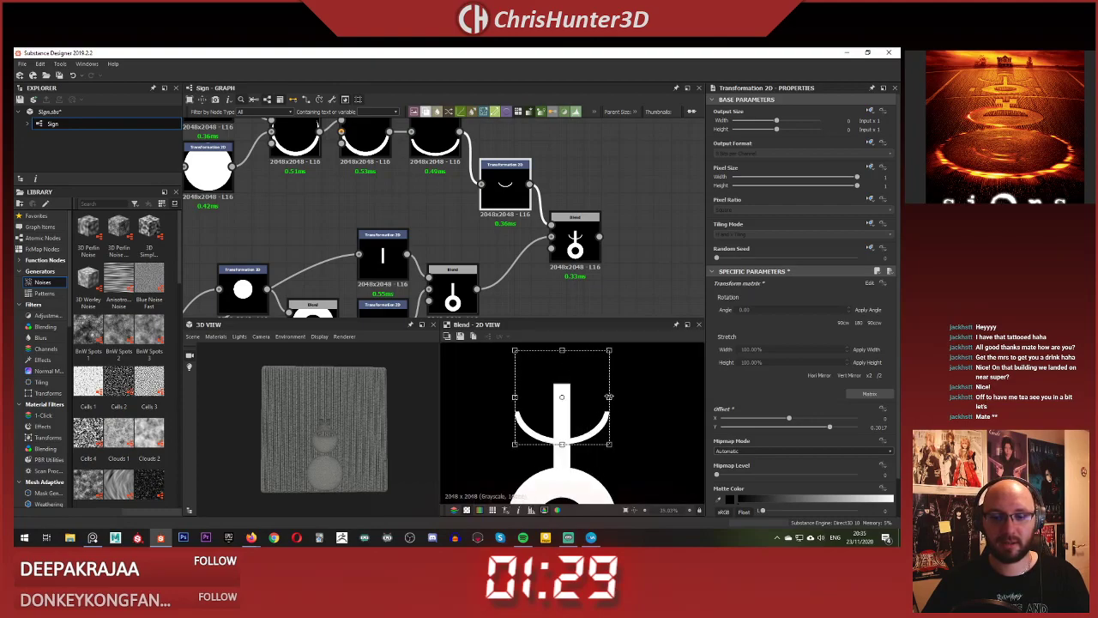
pyautogui.moveTo(608, 396); pyautogui.dragTo(636, 399)
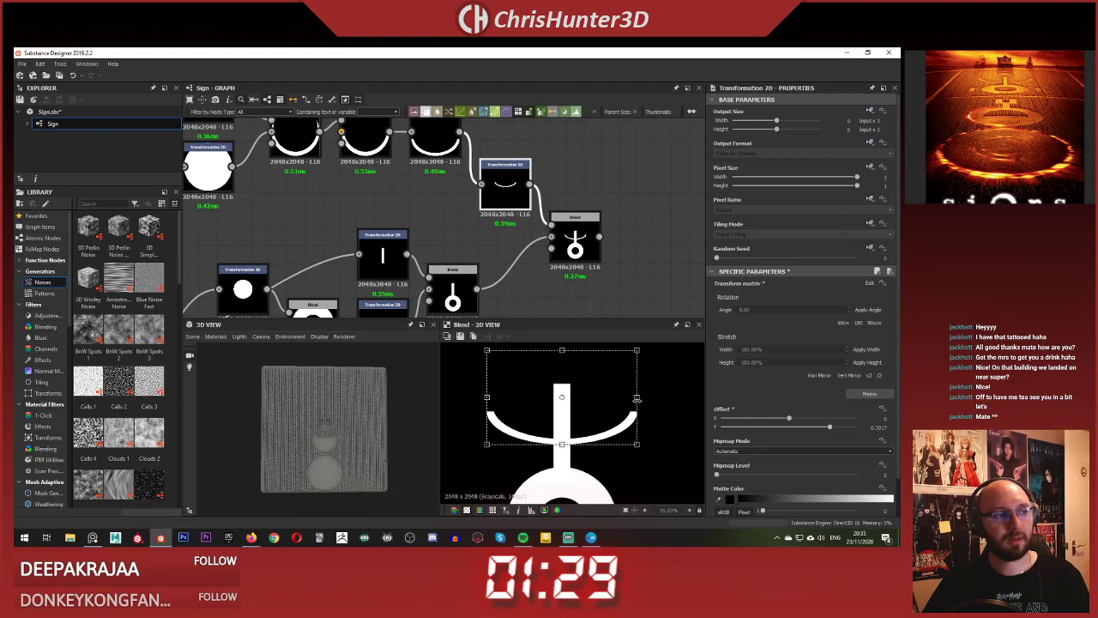
pyautogui.scroll(-5, 625, 409)
pyautogui.click(650, 289)
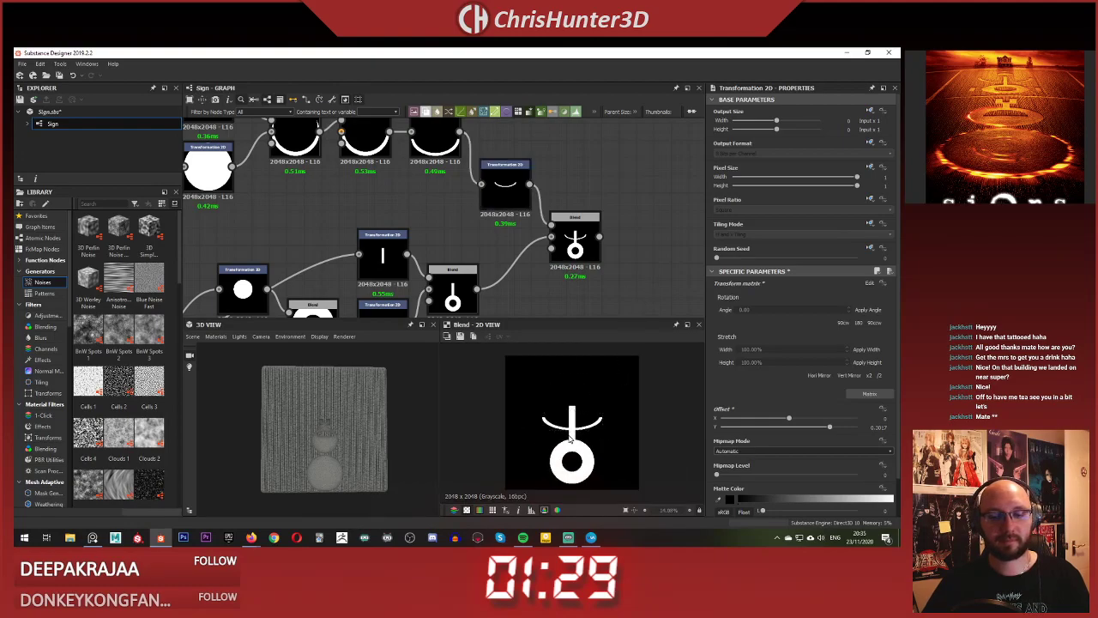
# - Stretch the crescent slightly taller by extending its upper edge in the second Transformation 2D
pyautogui.scroll(2, 569, 439)
pyautogui.scroll(1, 568, 439)
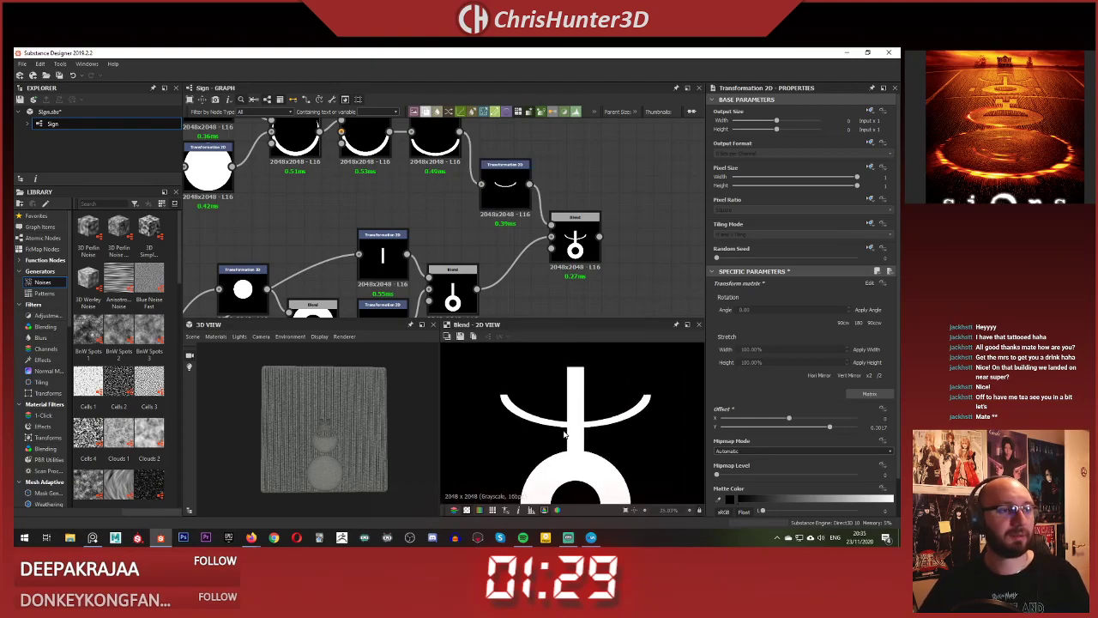
pyautogui.click(506, 188)
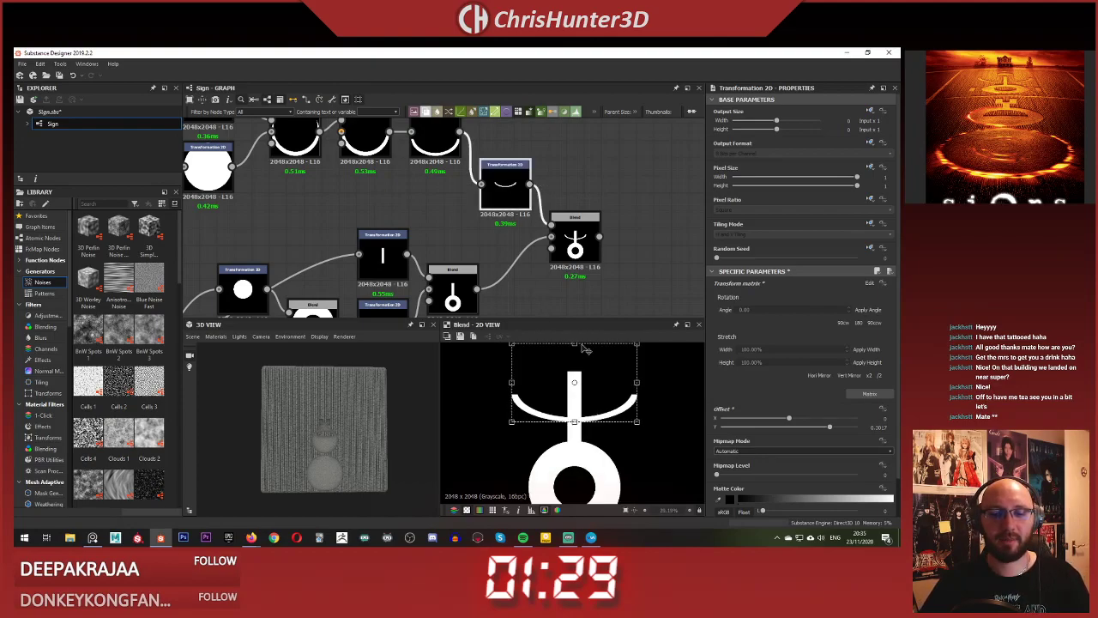
pyautogui.moveTo(574, 344); pyautogui.dragTo(575, 334)
pyautogui.click(613, 297)
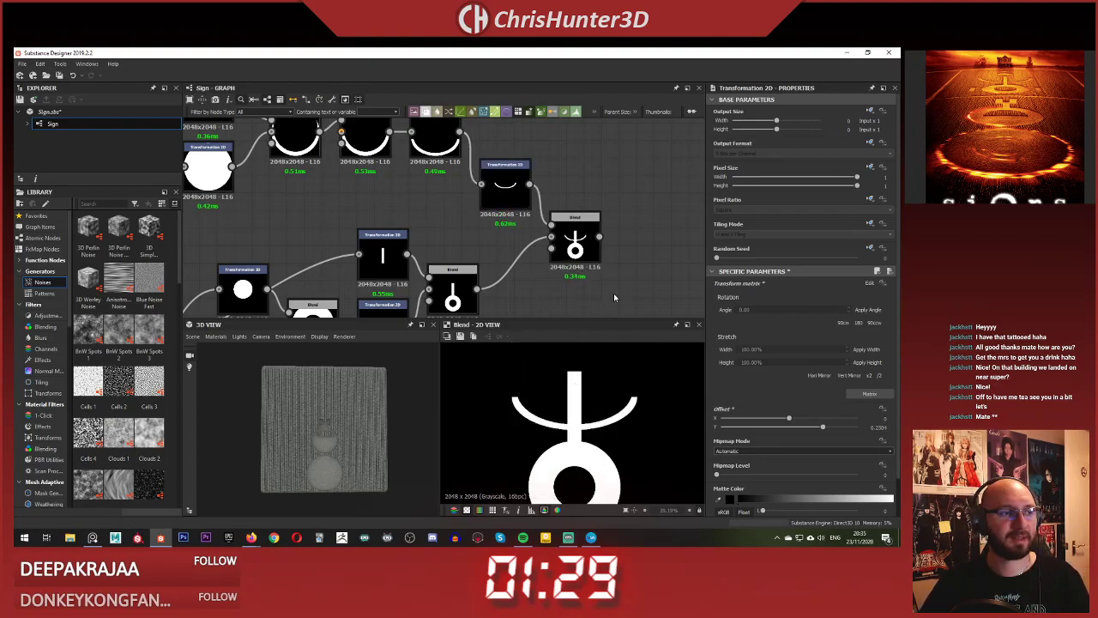
pyautogui.scroll(-2, 597, 430)
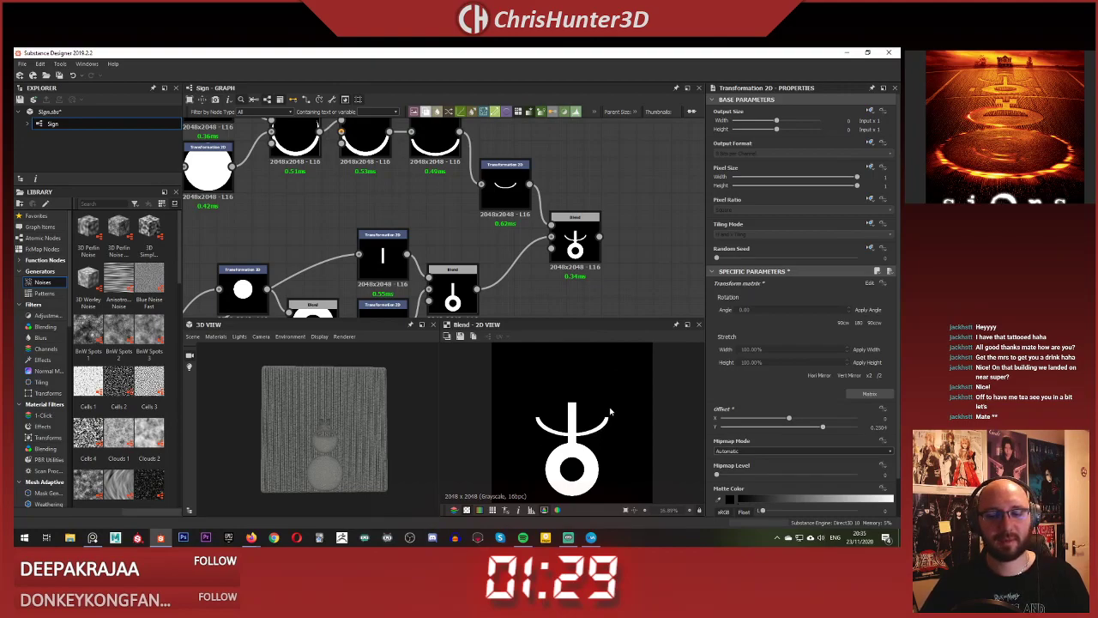
# - Add a Blend node beside the main shape chain's final Blend and connect that Blend's output to the new node's Background
pyautogui.scroll(-8, 559, 199)
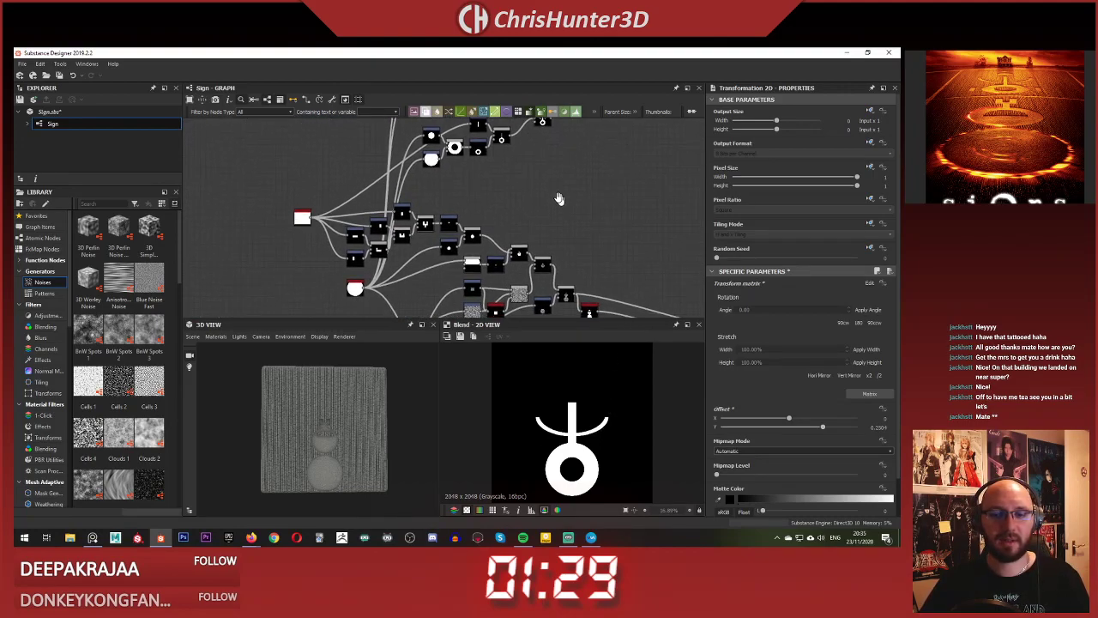
pyautogui.moveTo(559, 198); pyautogui.dragTo(483, 139, button='middle')
pyautogui.scroll(6, 520, 270)
pyautogui.scroll(-4, 504, 255)
pyautogui.moveTo(504, 254); pyautogui.dragTo(435, 242, button='middle')
pyautogui.scroll(3, 435, 243)
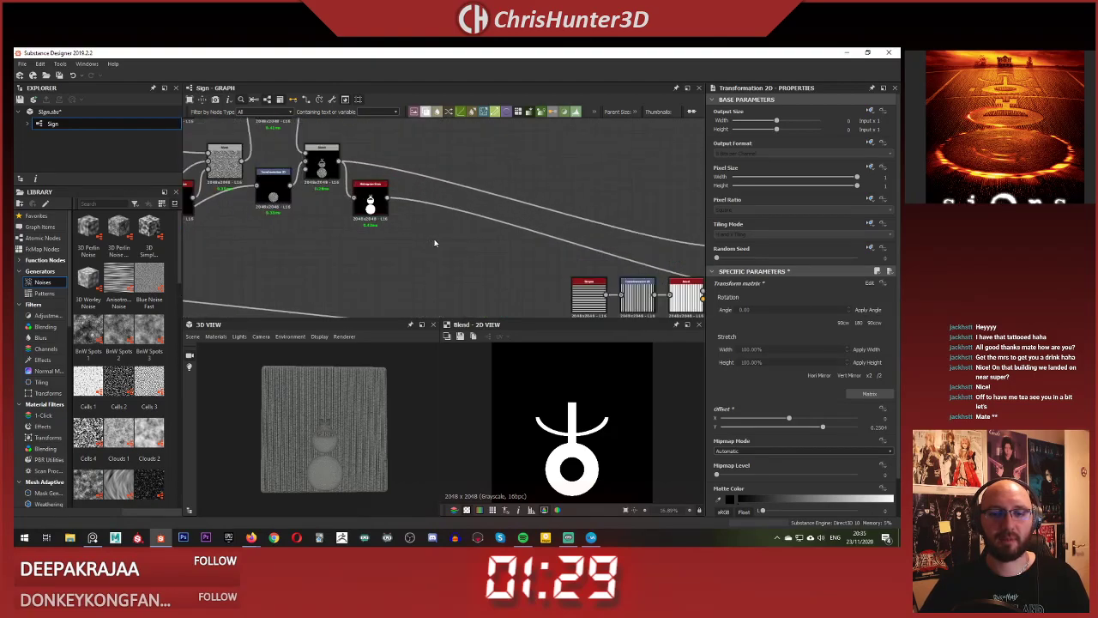
pyautogui.scroll(3, 463, 257)
pyautogui.scroll(-3, 476, 240)
pyautogui.scroll(4, 456, 202)
pyautogui.press('space')
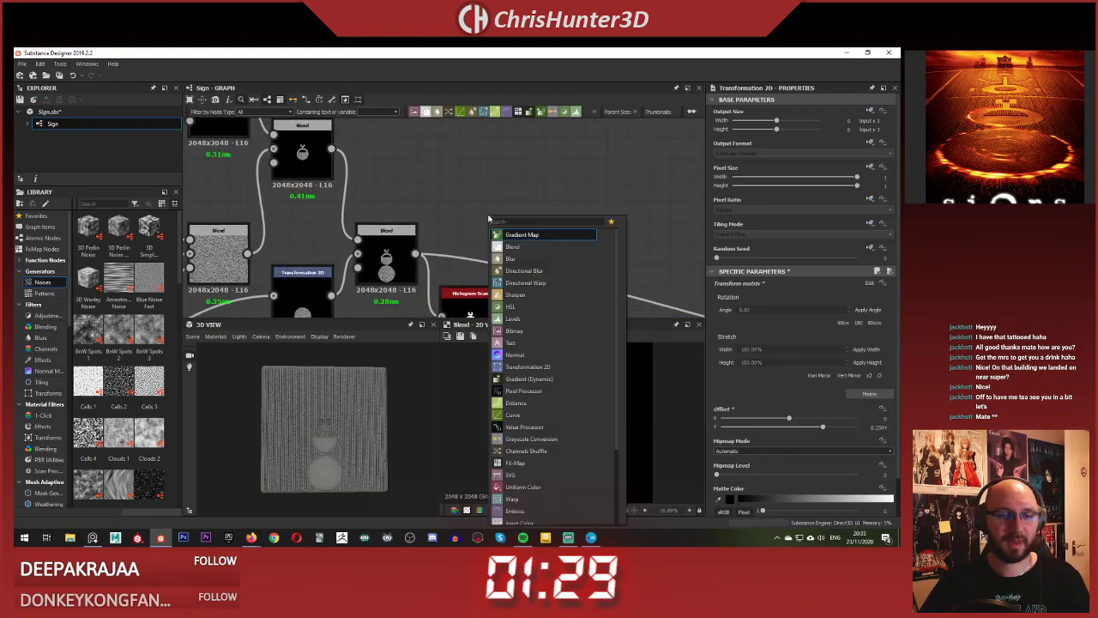
pyautogui.click(512, 246)
pyautogui.scroll(-1, 433, 226)
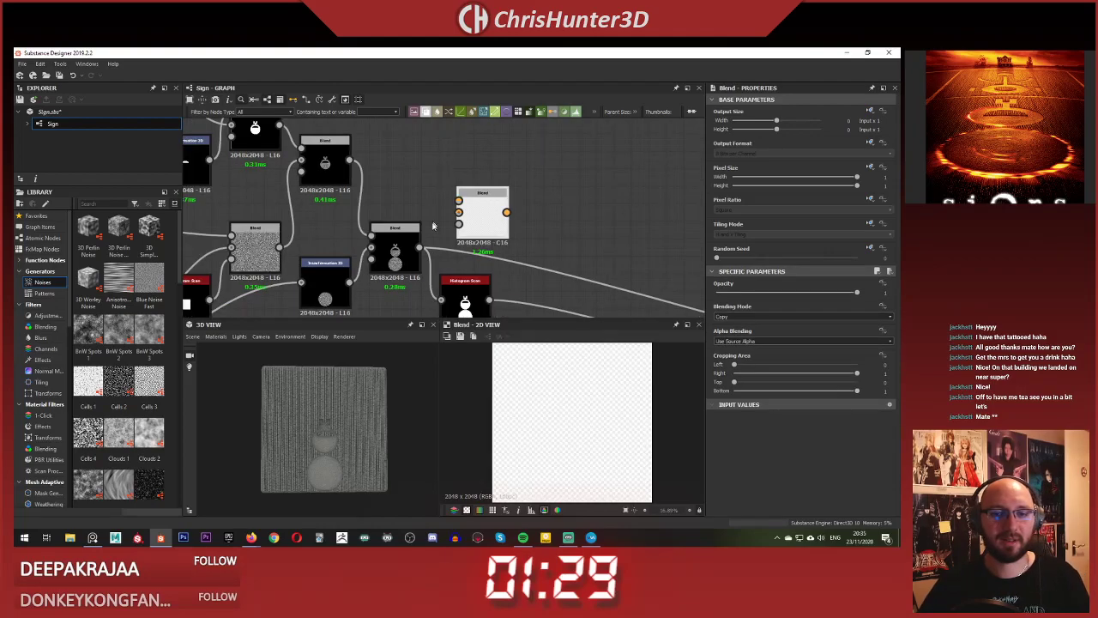
pyautogui.moveTo(444, 228); pyautogui.dragTo(517, 178)
pyautogui.scroll(-3, 551, 194)
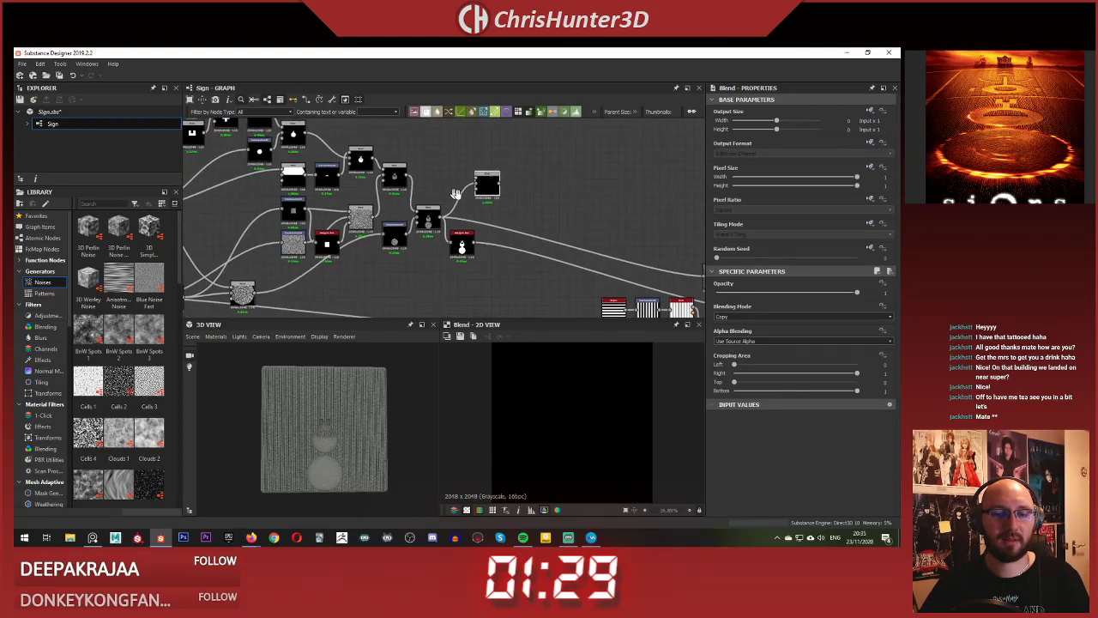
# - Review the node graph between the main shape chain's new Blend and the Blend combining the crescent with the ring-and-stem shape
pyautogui.moveTo(551, 193); pyautogui.dragTo(543, 250, button='middle')
pyautogui.scroll(-3, 525, 236)
pyautogui.scroll(5, 524, 210)
pyautogui.moveTo(502, 190); pyautogui.dragTo(519, 136, button='middle')
pyautogui.scroll(-5, 475, 248)
pyautogui.scroll(4, 486, 197)
pyautogui.scroll(-2, 515, 202)
pyautogui.scroll(4, 525, 211)
pyautogui.scroll(3, 491, 245)
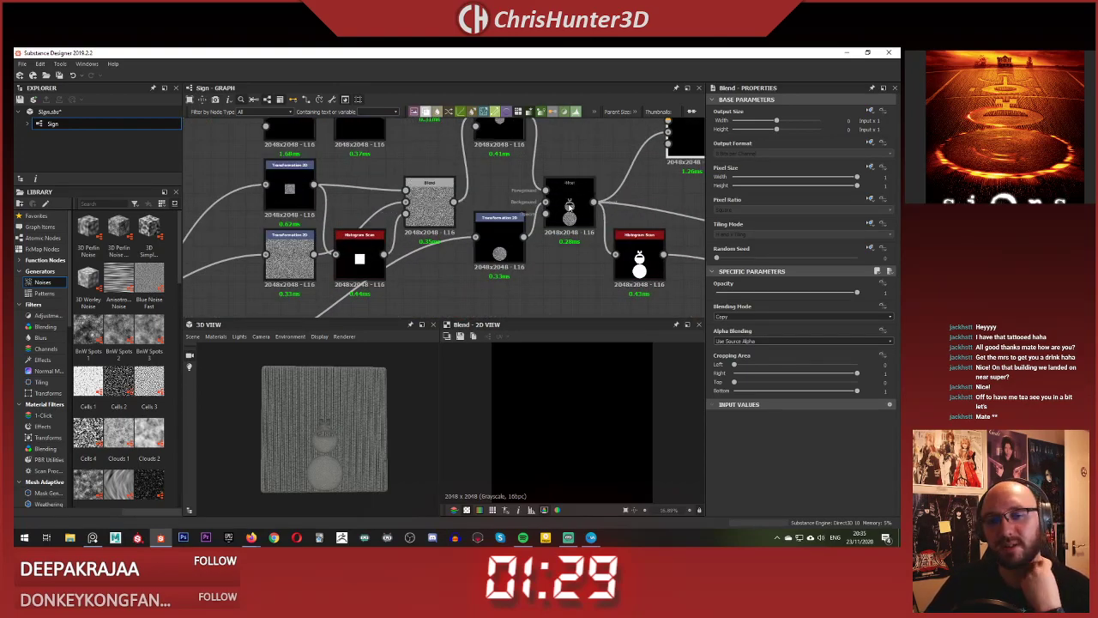
pyautogui.scroll(-3, 529, 144)
pyautogui.scroll(-5, 525, 212)
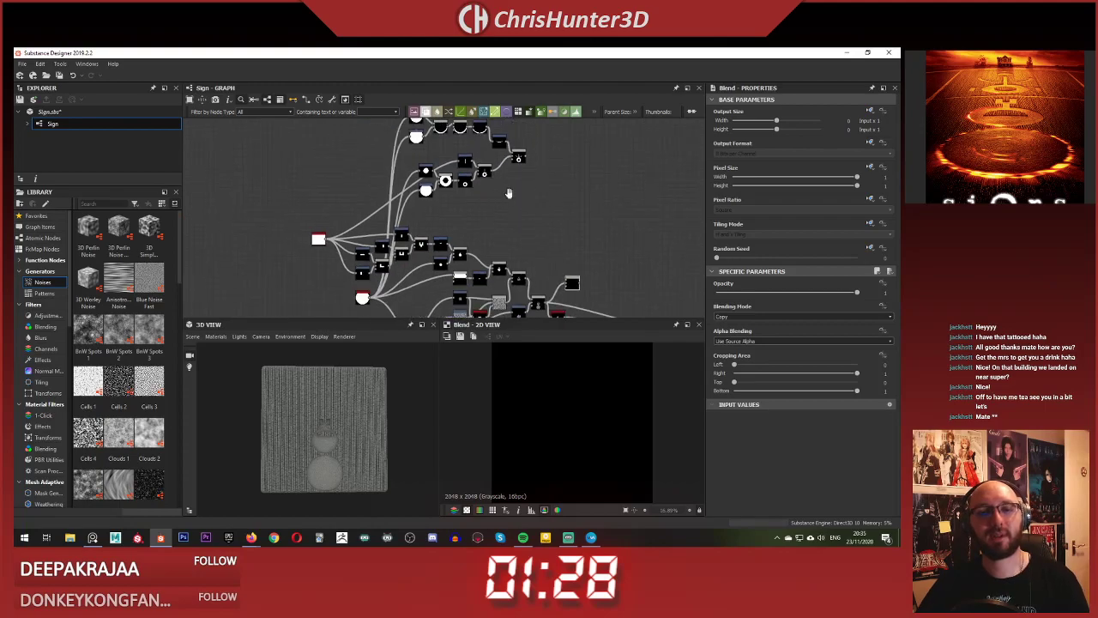
pyautogui.scroll(5, 472, 178)
pyautogui.scroll(-5, 557, 184)
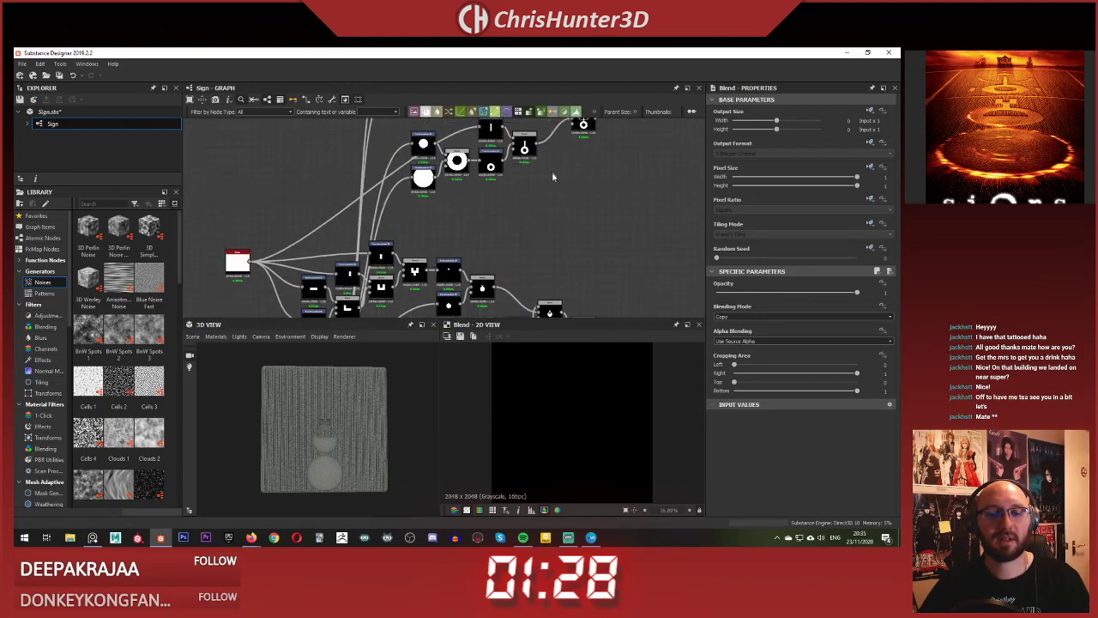
pyautogui.moveTo(552, 171); pyautogui.dragTo(542, 217, button='middle')
pyautogui.scroll(4, 543, 221)
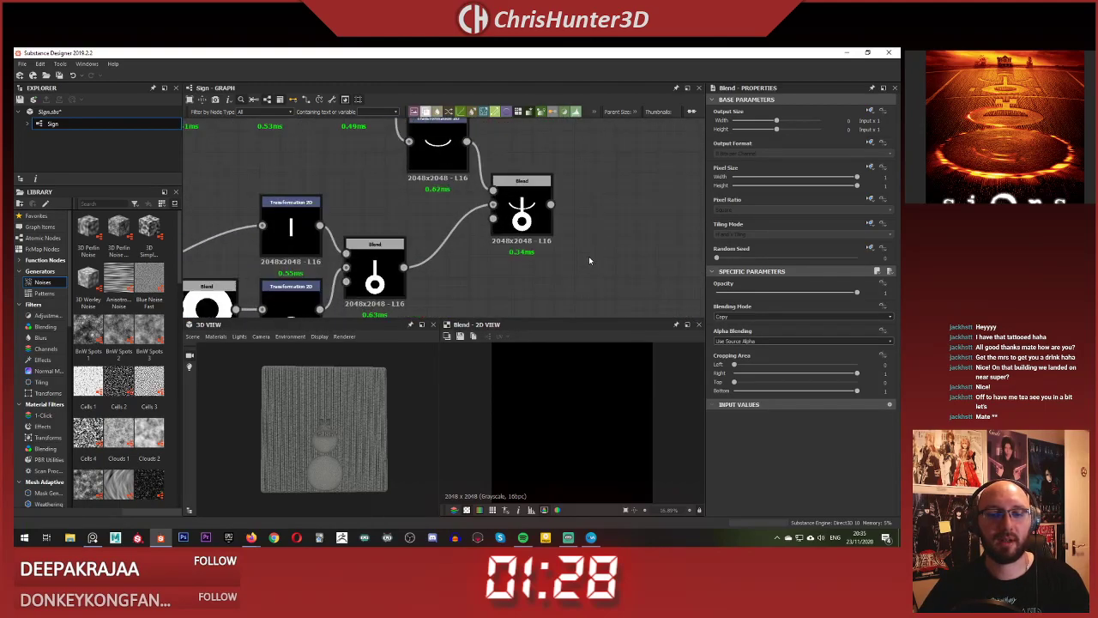
# - Add a Blend node after the combined ring, stem and arc symbol and feed that symbol into its background
pyautogui.press('space')
pyautogui.write('blen')
pyautogui.press('Return')
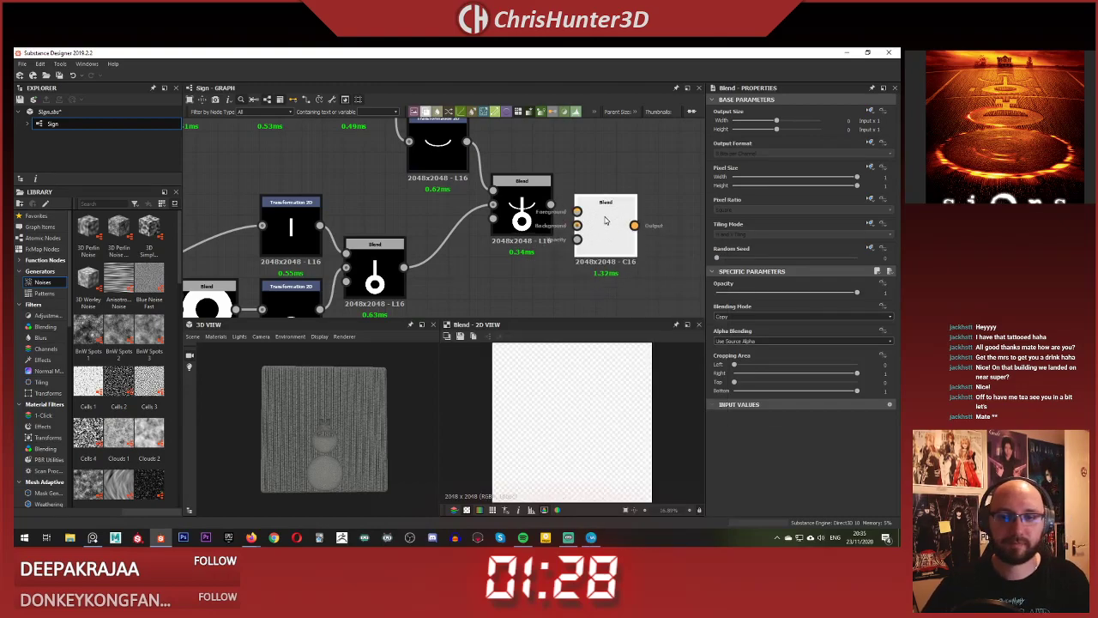
pyautogui.moveTo(612, 232); pyautogui.dragTo(634, 211)
pyautogui.scroll(5, 376, 299)
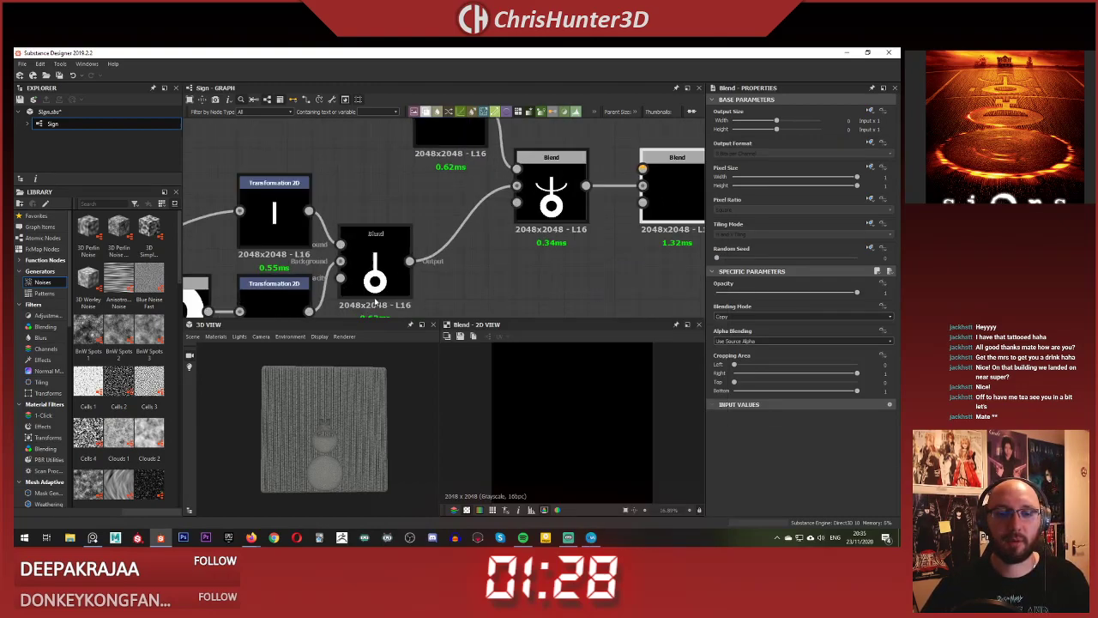
# - Duplicate the small ring's Transformation 2D node and place the copy below the combined symbol's Blend node
pyautogui.scroll(-5, 487, 259)
pyautogui.moveTo(547, 254); pyautogui.dragTo(509, 207, button='middle')
pyautogui.scroll(-2, 583, 211)
pyautogui.scroll(1, 508, 197)
pyautogui.click(393, 201)
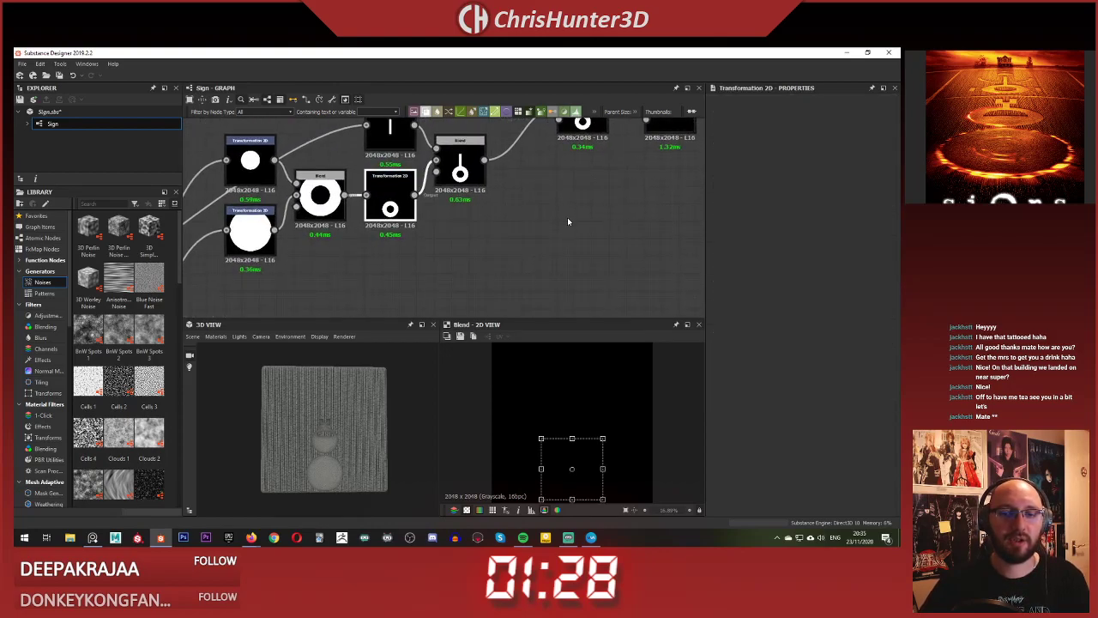
pyautogui.hotkey('ctrl', 'd')
pyautogui.moveTo(444, 230); pyautogui.dragTo(581, 190)
pyautogui.scroll(-4, 581, 189)
pyautogui.moveTo(581, 189); pyautogui.dragTo(573, 137, button='middle')
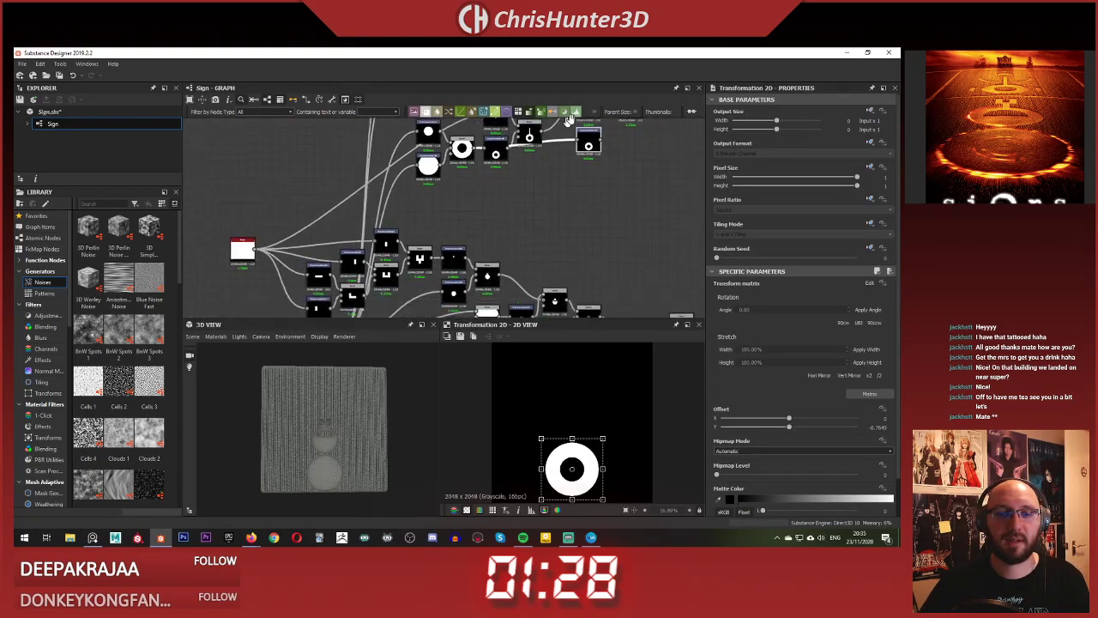
# - Connect the circular noise texture from the lower part of the graph to the duplicated Transformation 2D node's input
pyautogui.scroll(4, 506, 240)
pyautogui.scroll(-3, 592, 292)
pyautogui.moveTo(591, 292); pyautogui.dragTo(420, 174, button='middle')
pyautogui.scroll(1, 514, 185)
pyautogui.moveTo(591, 193); pyautogui.dragTo(452, 219, button='middle')
pyautogui.scroll(3, 452, 218)
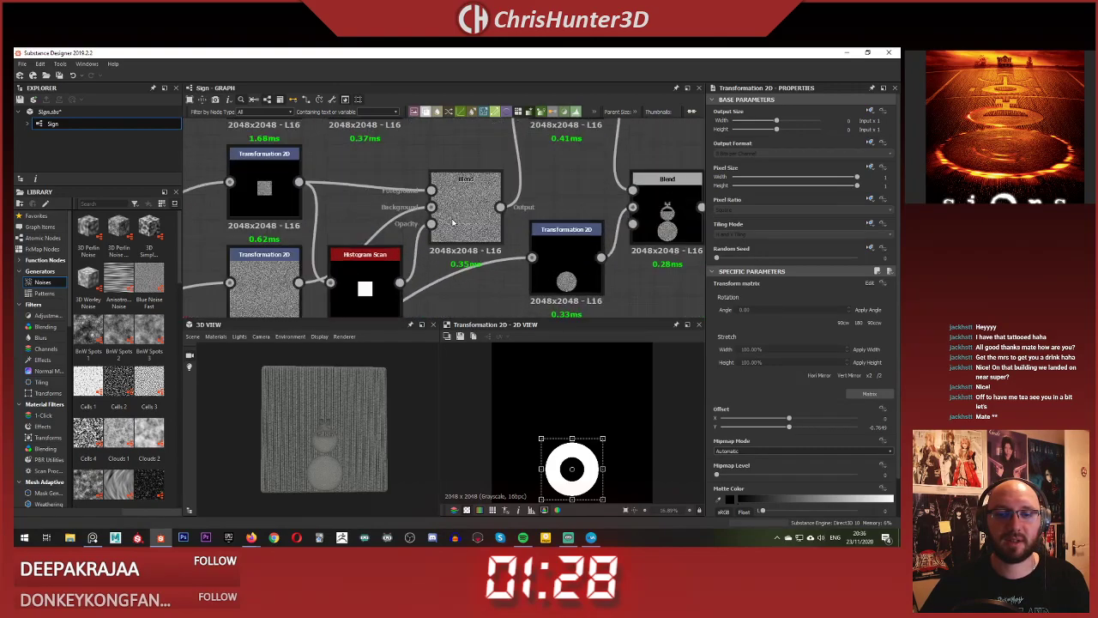
pyautogui.scroll(-2, 377, 244)
pyautogui.scroll(-3, 347, 232)
pyautogui.moveTo(343, 238); pyautogui.dragTo(369, 180, button='middle')
pyautogui.scroll(5, 318, 255)
pyautogui.moveTo(319, 255); pyautogui.dragTo(592, 222, button='middle')
pyautogui.click(445, 230)
pyautogui.scroll(-4, 506, 168)
pyautogui.moveTo(553, 146); pyautogui.dragTo(448, 260, button='middle')
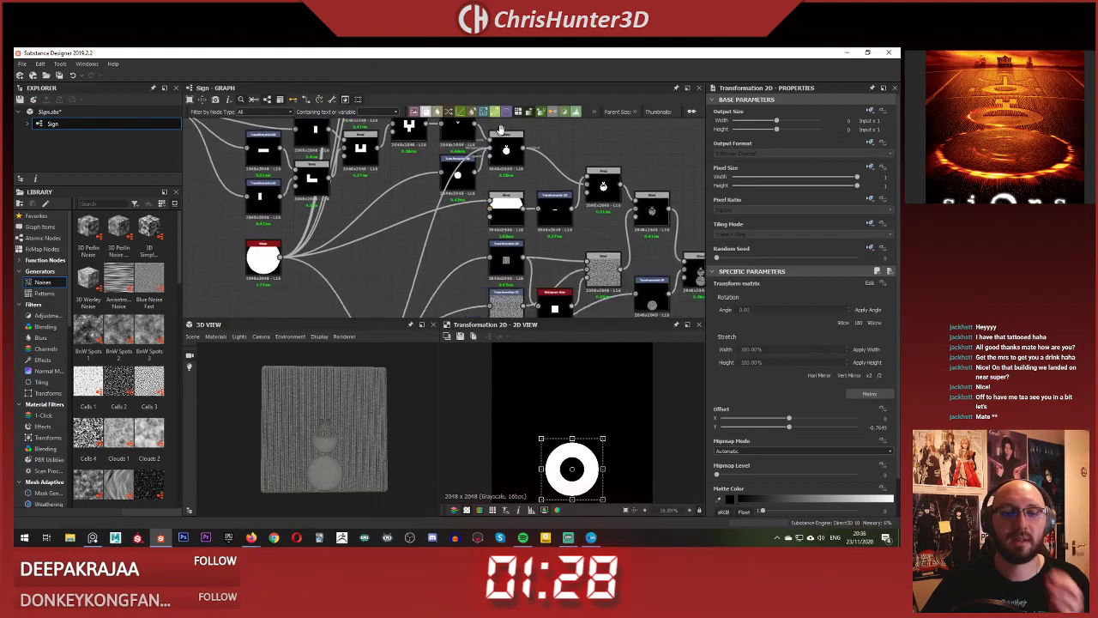
pyautogui.scroll(4, 482, 220)
pyautogui.scroll(-3, 489, 223)
pyautogui.moveTo(490, 225); pyautogui.dragTo(402, 179, button='middle')
pyautogui.scroll(-4, 422, 230)
pyautogui.scroll(3, 408, 182)
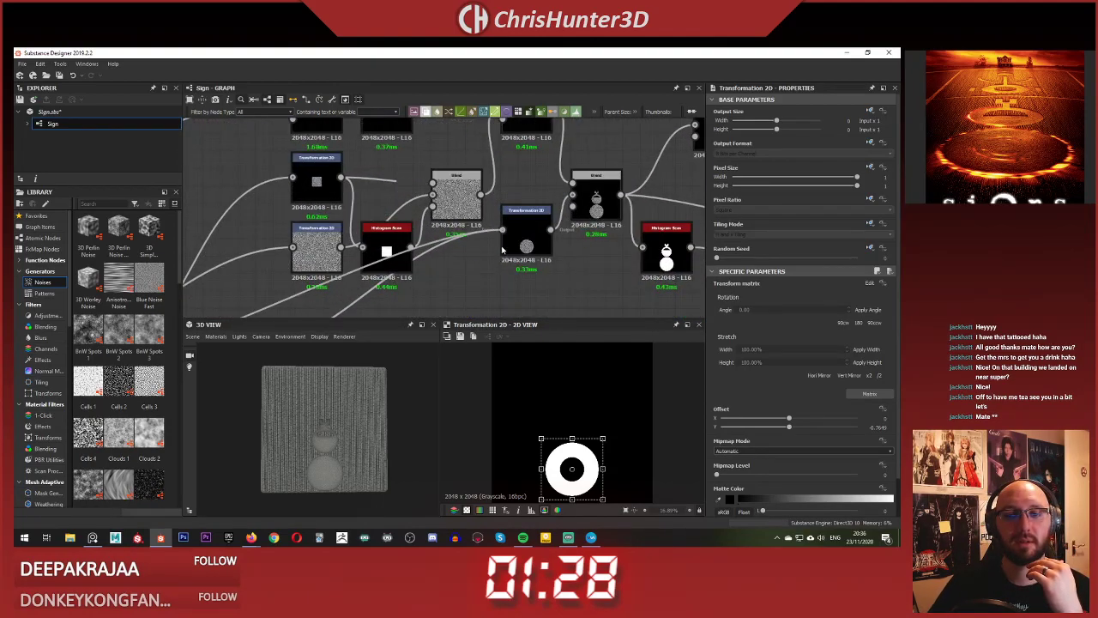
pyautogui.scroll(-5, 503, 250)
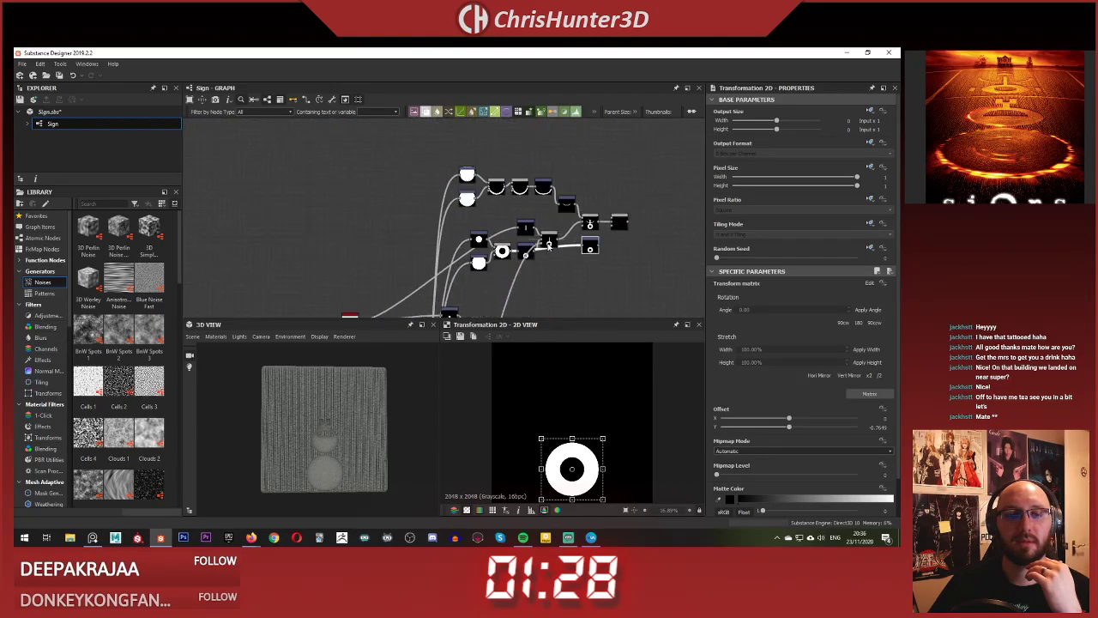
pyautogui.scroll(4, 548, 246)
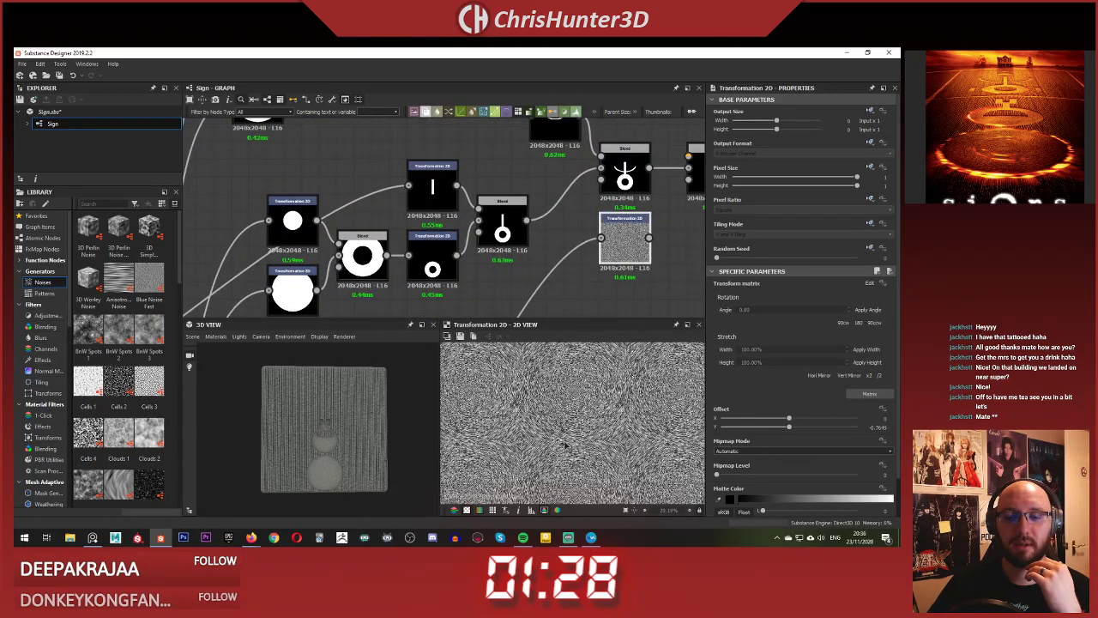
# - Set the duplicated Transformation 2D node's tiling mode to Absolute with No Tiling
pyautogui.scroll(3, 583, 440)
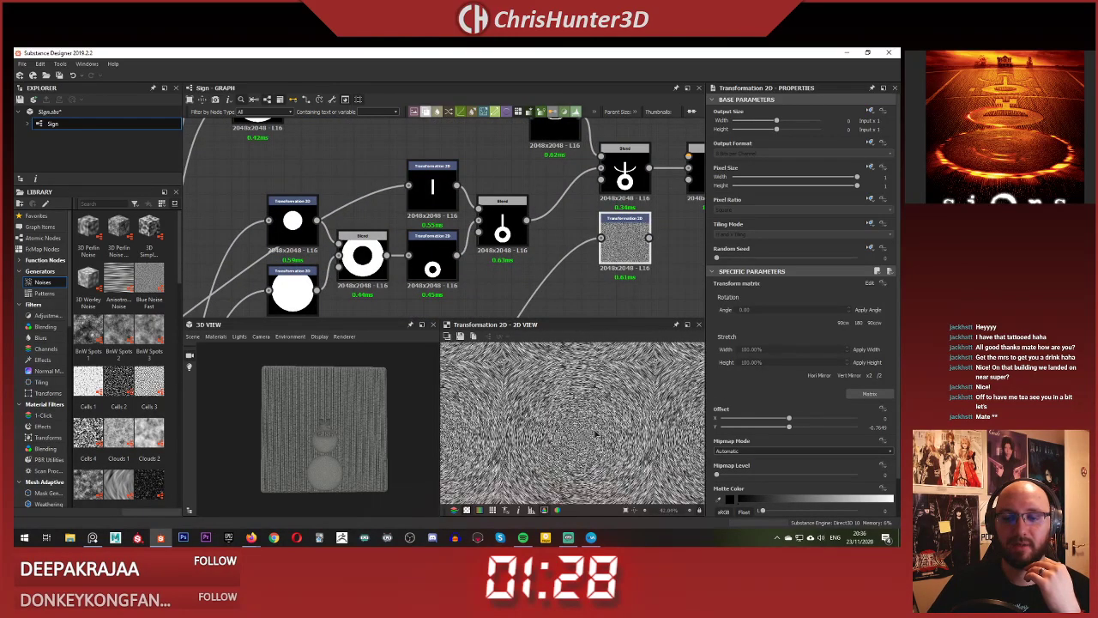
pyautogui.scroll(-1, 596, 434)
pyautogui.scroll(-2, 612, 408)
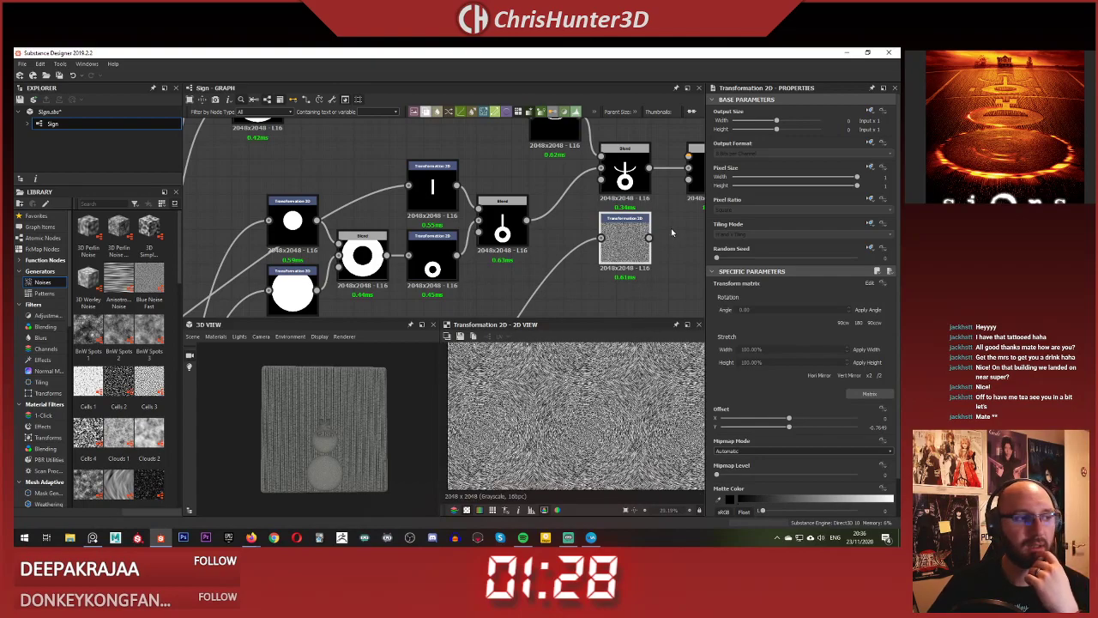
pyautogui.moveTo(657, 238); pyautogui.dragTo(582, 256, button='middle')
pyautogui.click(869, 223)
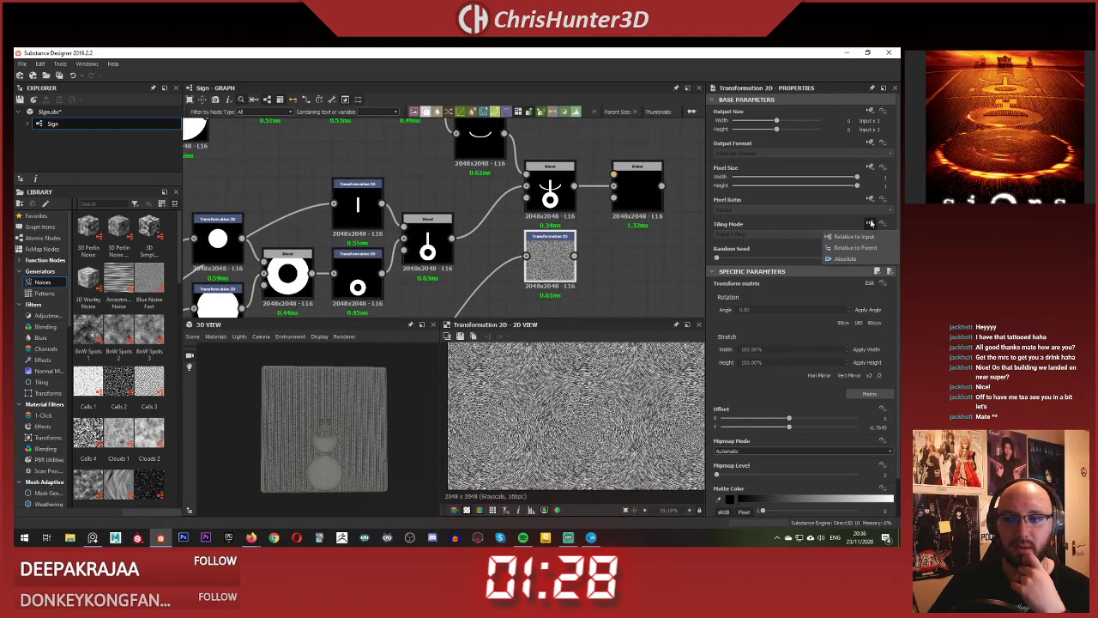
pyautogui.click(860, 260)
pyautogui.click(810, 236)
pyautogui.click(757, 244)
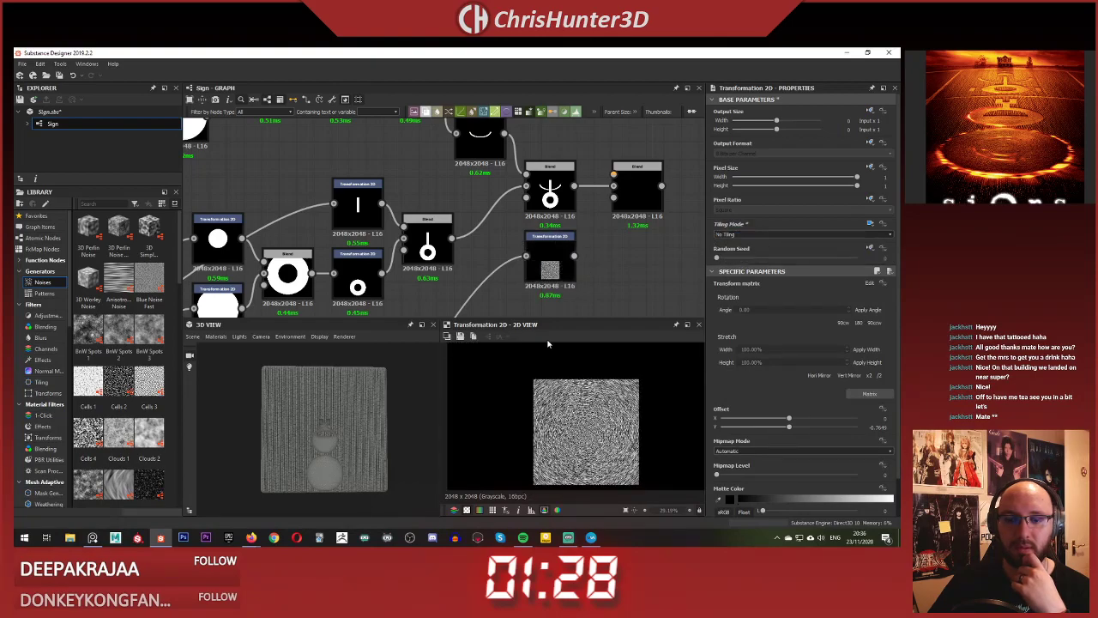
# - Examine the settings of the existing Blend node that combines the earlier symbol with noise
pyautogui.moveTo(613, 235); pyautogui.dragTo(596, 247, button='middle')
pyautogui.scroll(-4, 474, 277)
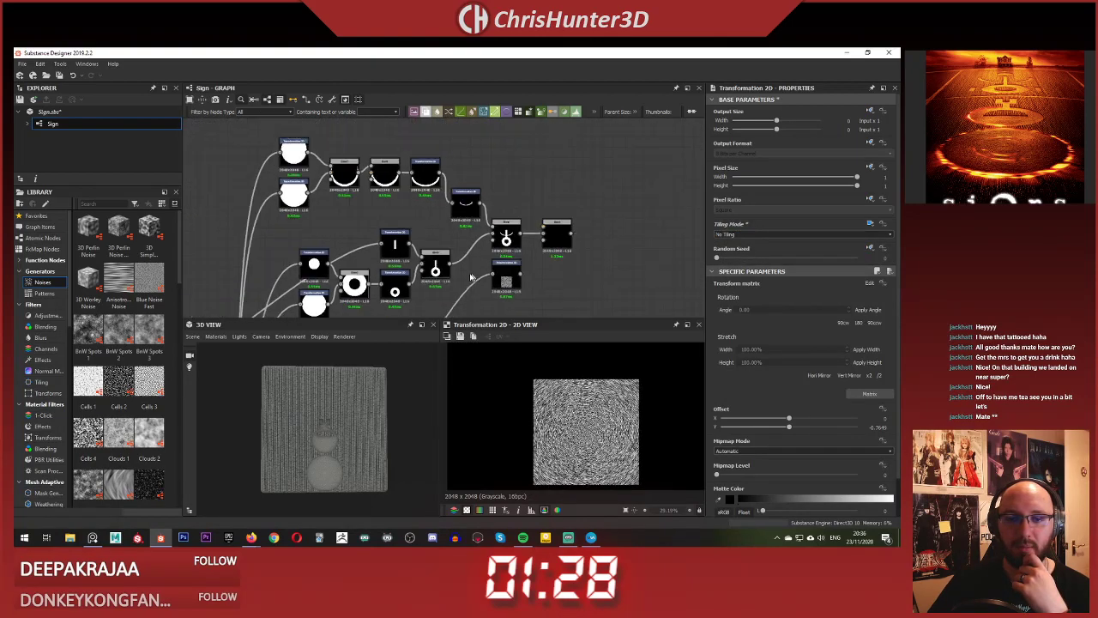
pyautogui.moveTo(468, 292); pyautogui.dragTo(539, 163, button='middle')
pyautogui.scroll(2, 480, 282)
pyautogui.moveTo(580, 252); pyautogui.dragTo(501, 264, button='middle')
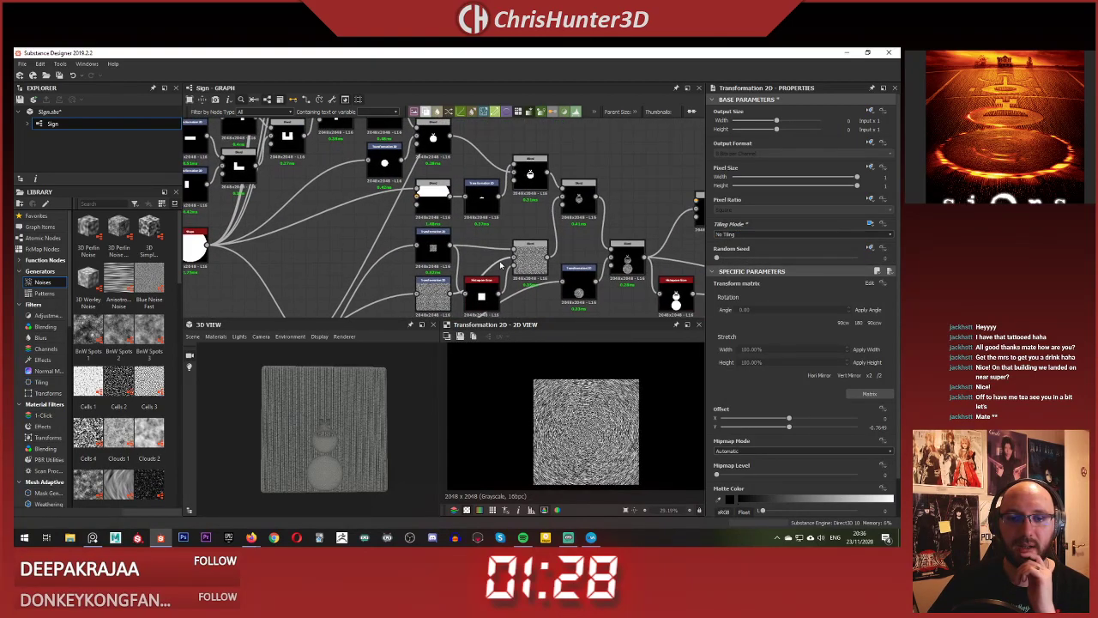
pyautogui.scroll(1, 564, 273)
pyautogui.click(584, 191)
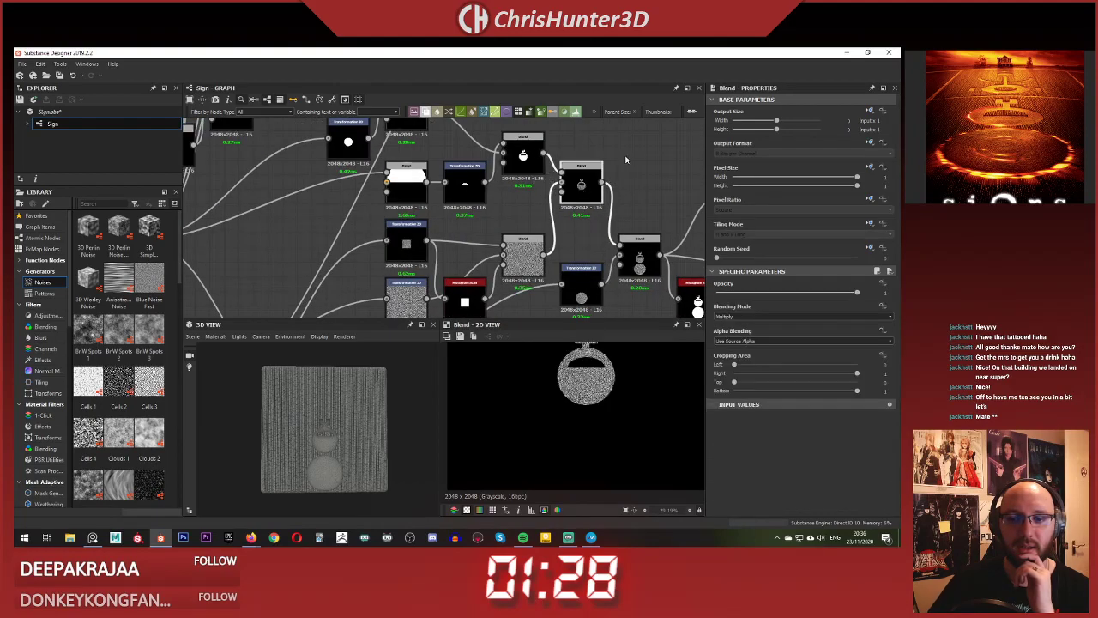
pyautogui.scroll(-5, 575, 171)
pyautogui.moveTo(573, 169); pyautogui.dragTo(526, 296, button='middle')
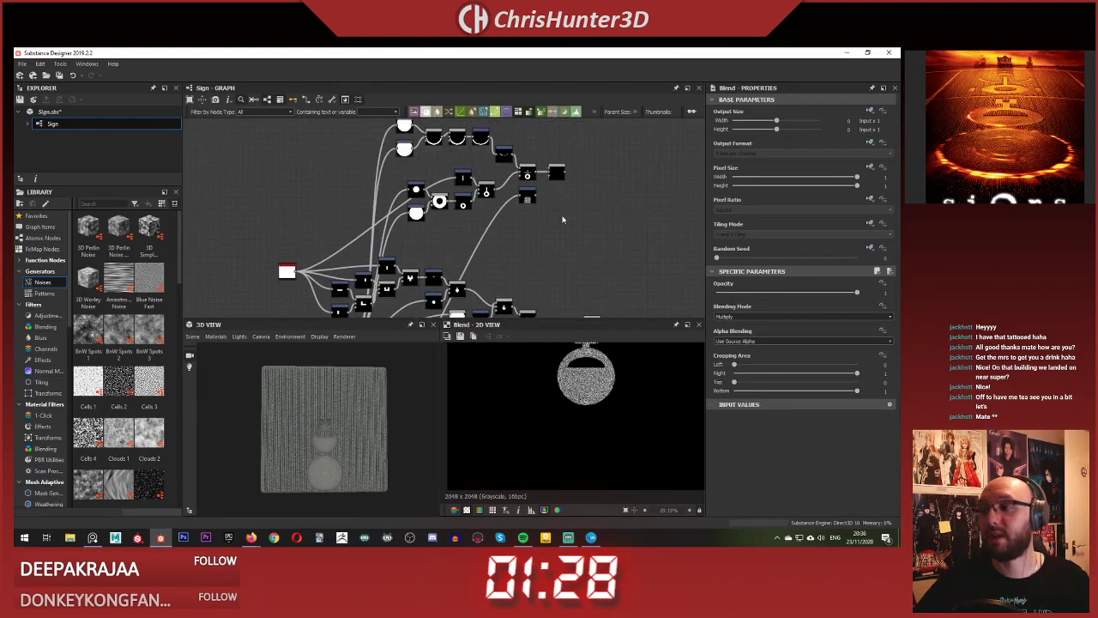
# - Set the new Blend node's blending mode to Multiply and connect the transformed noise to its foreground
pyautogui.scroll(3, 566, 175)
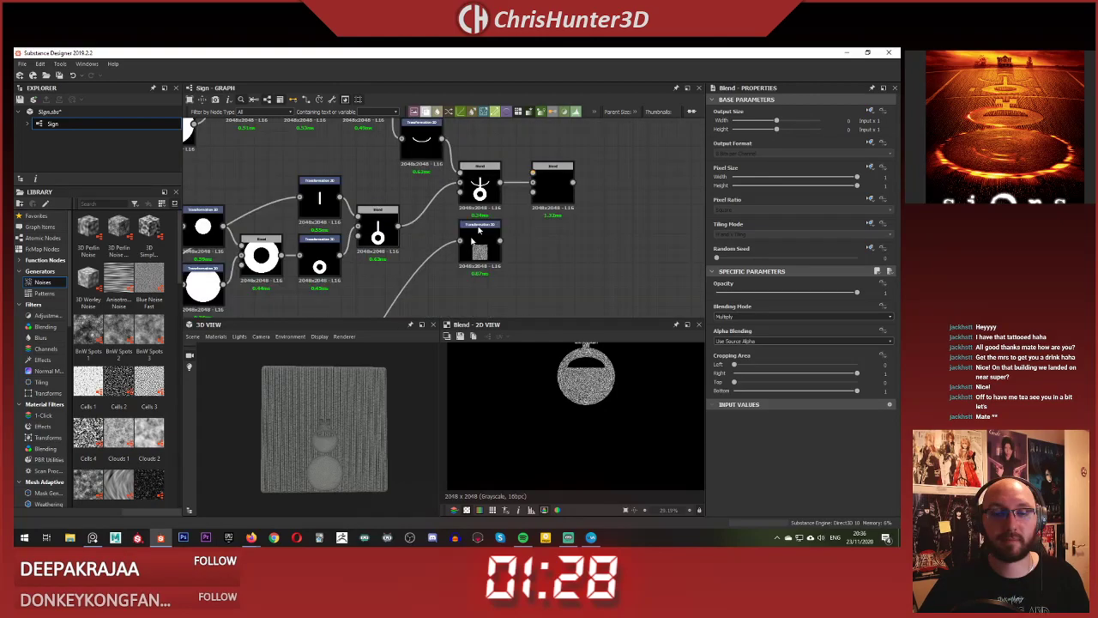
pyautogui.doubleClick(479, 229)
pyautogui.scroll(3, 479, 230)
pyautogui.doubleClick(627, 163)
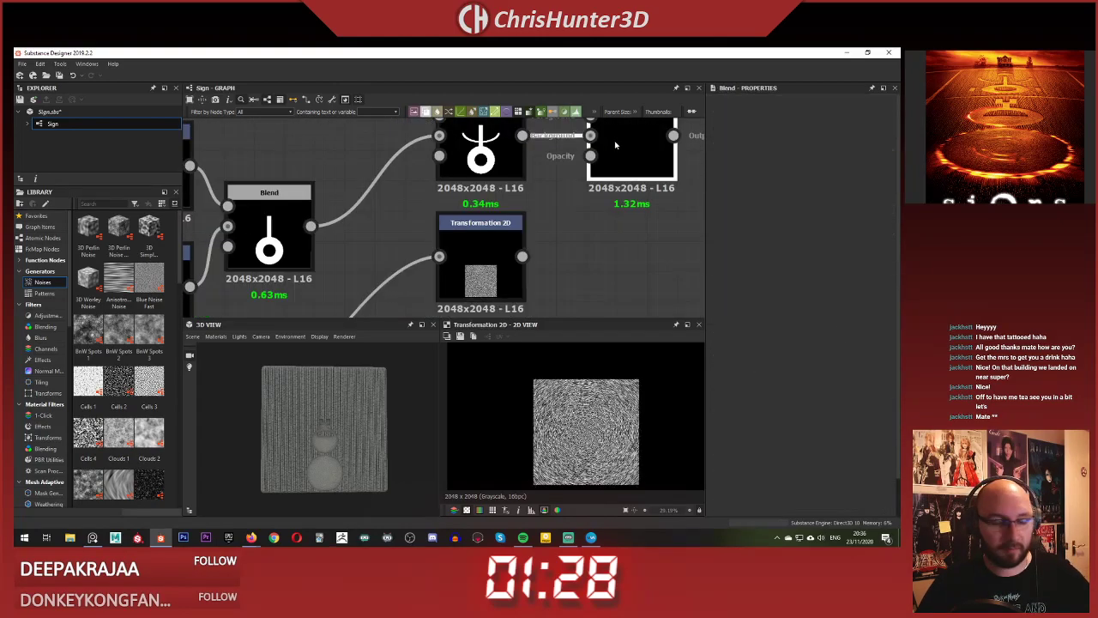
pyautogui.scroll(-2, 626, 226)
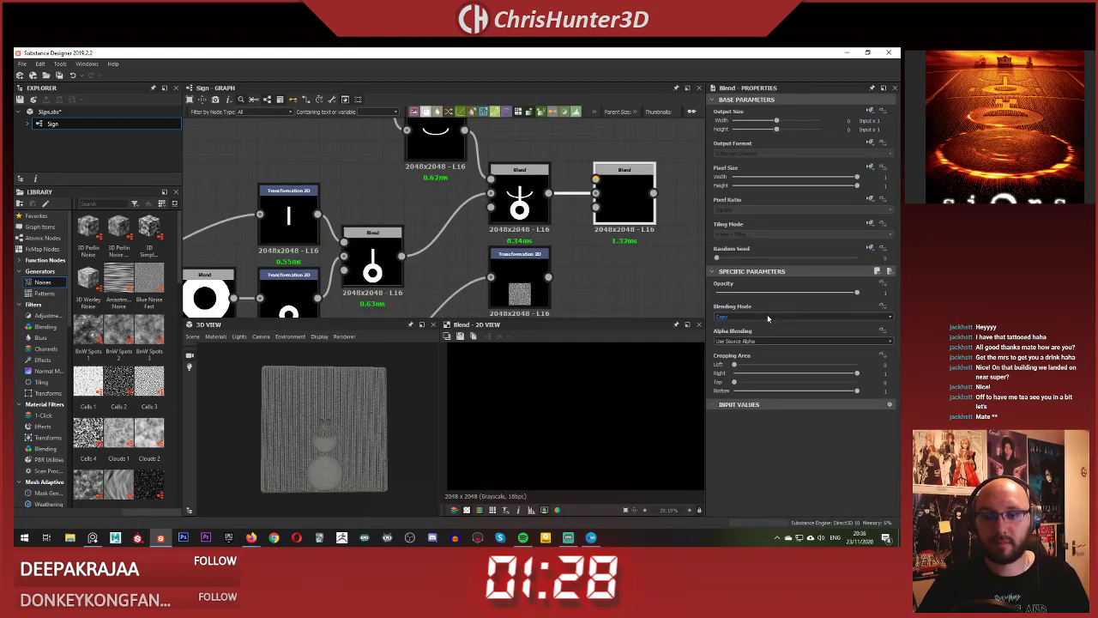
pyautogui.click(768, 318)
pyautogui.click(767, 336)
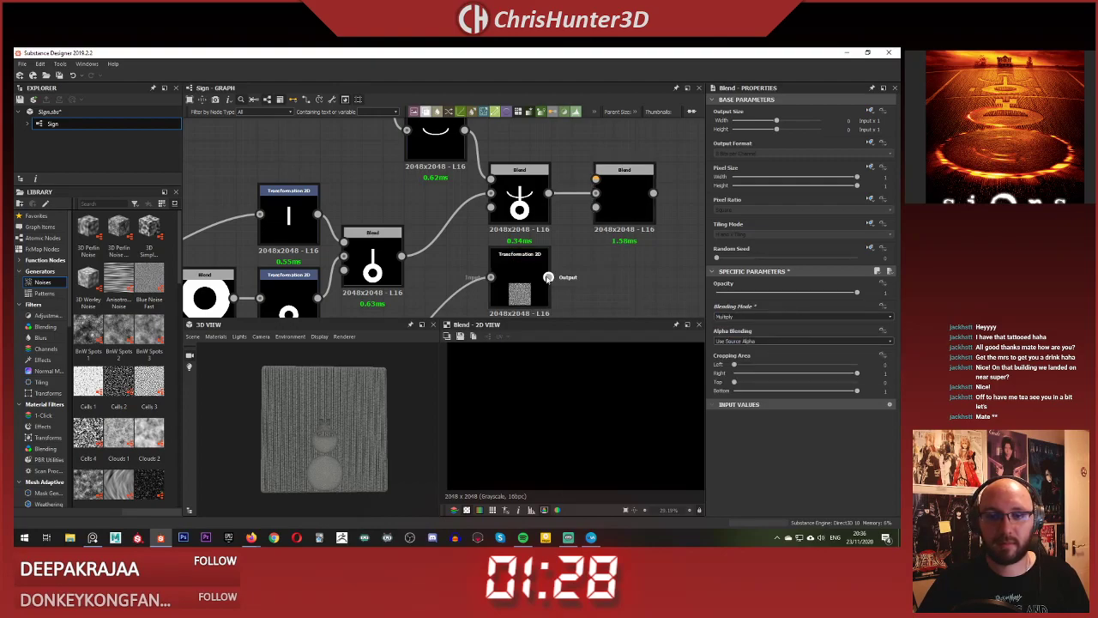
pyautogui.moveTo(548, 278); pyautogui.dragTo(595, 180)
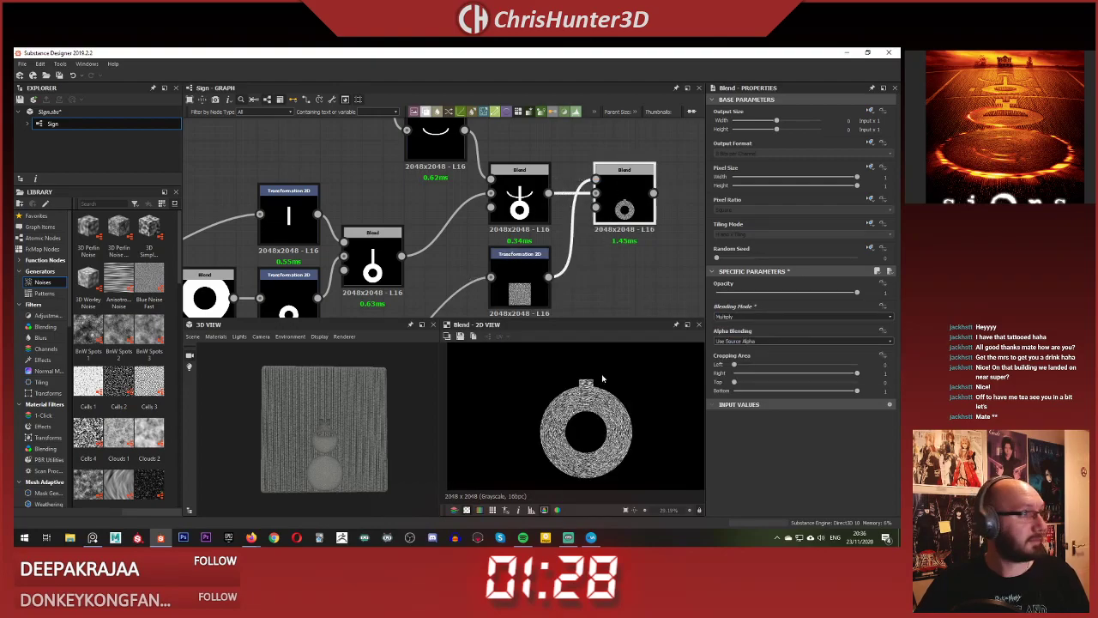
pyautogui.scroll(2, 608, 407)
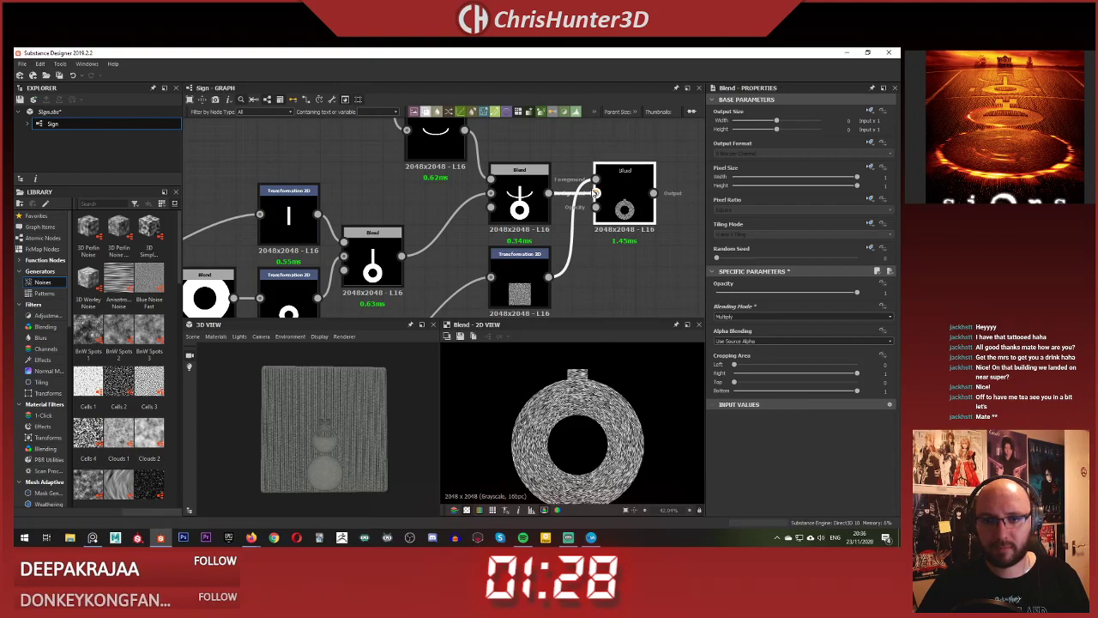
pyautogui.hotkey('ctrl', 'z')
pyautogui.hotkey('ctrl', 'y')
# - Examine how the noise, Histogram Scan and Blend nodes are wired in the earlier symbol's branch
pyautogui.scroll(-4, 605, 420)
pyautogui.scroll(-2, 613, 206)
pyautogui.moveTo(613, 207); pyautogui.dragTo(640, 175, button='middle')
pyautogui.scroll(3, 589, 438)
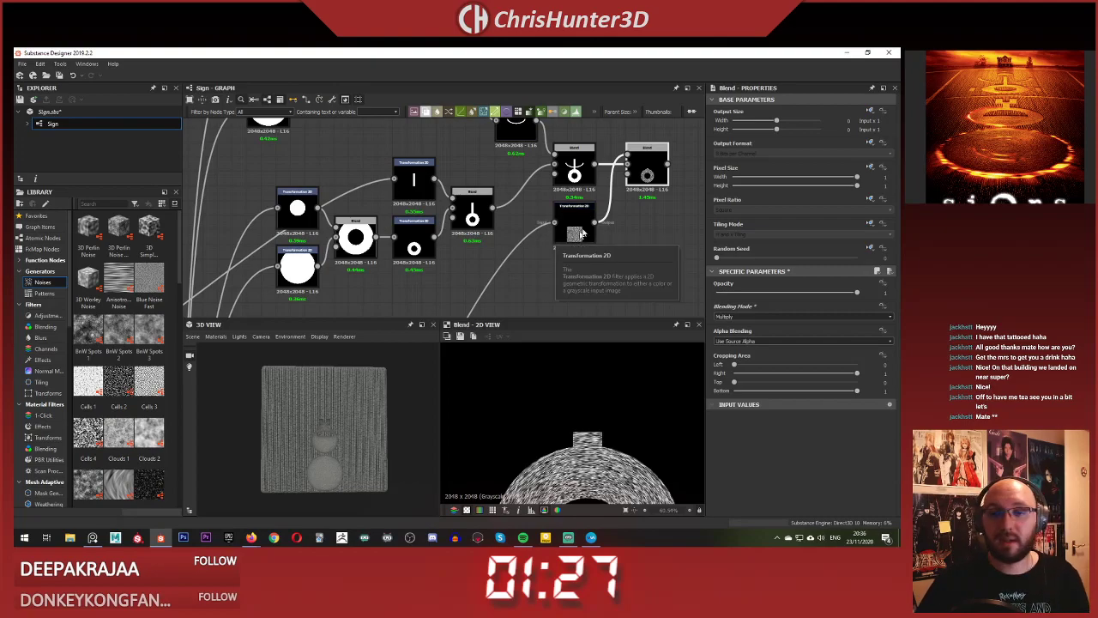
pyautogui.scroll(-3, 586, 429)
pyautogui.scroll(-3, 596, 238)
pyautogui.moveTo(490, 307); pyautogui.dragTo(453, 234, button='middle')
pyautogui.scroll(4, 538, 181)
pyautogui.scroll(-3, 503, 172)
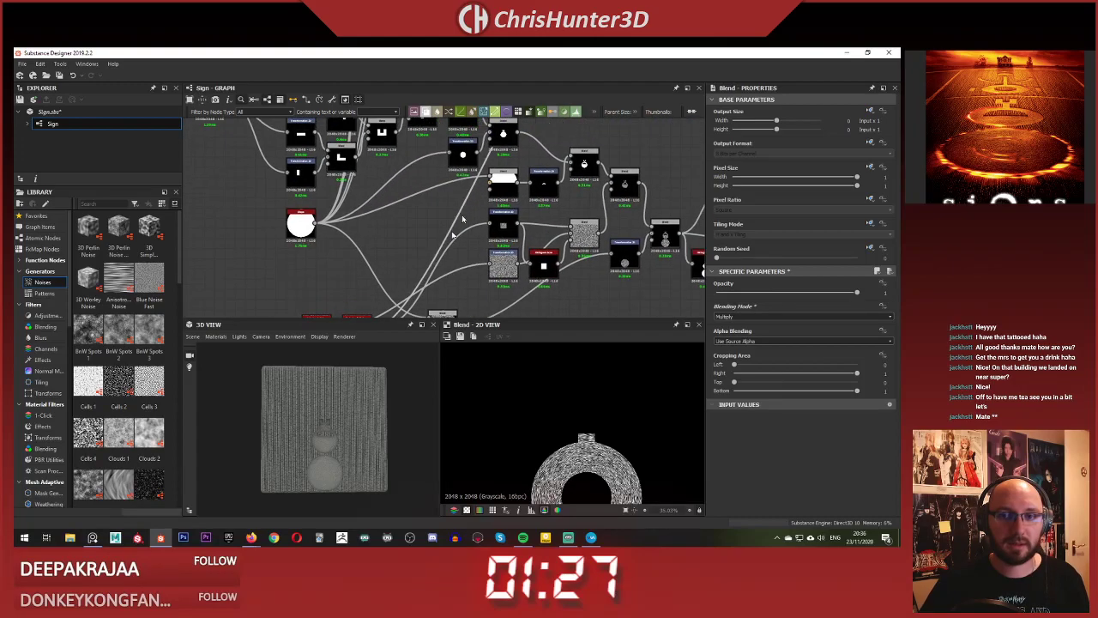
# - Add another Blend node below the Multiply blend and feed the transformed noise into its background
pyautogui.scroll(5, 466, 214)
pyautogui.press('space')
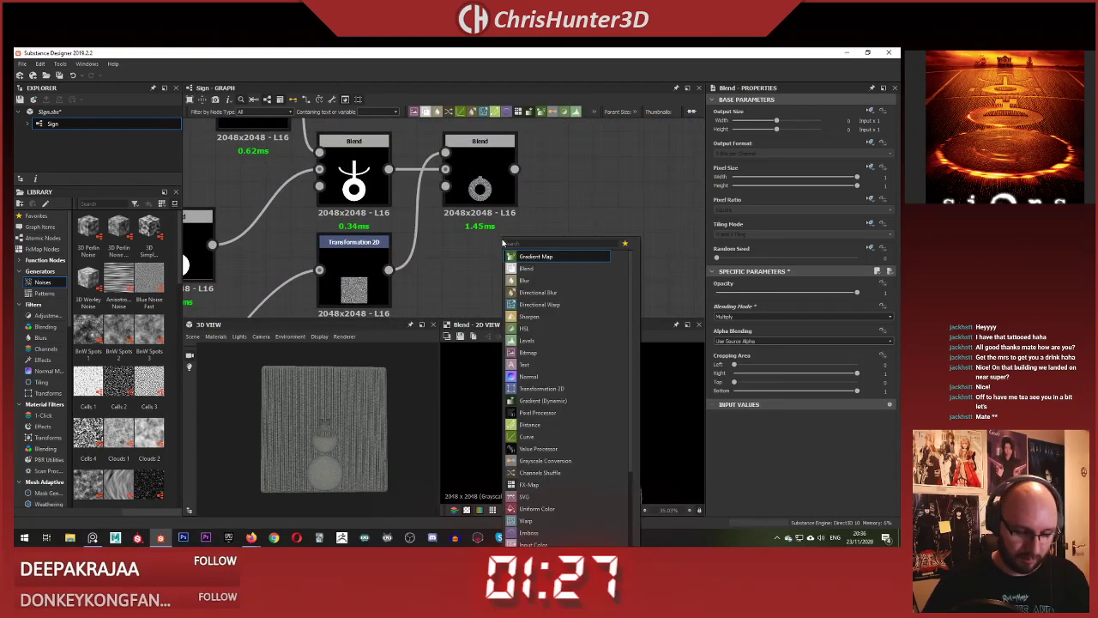
pyautogui.click(526, 268)
pyautogui.moveTo(496, 236); pyautogui.dragTo(549, 236)
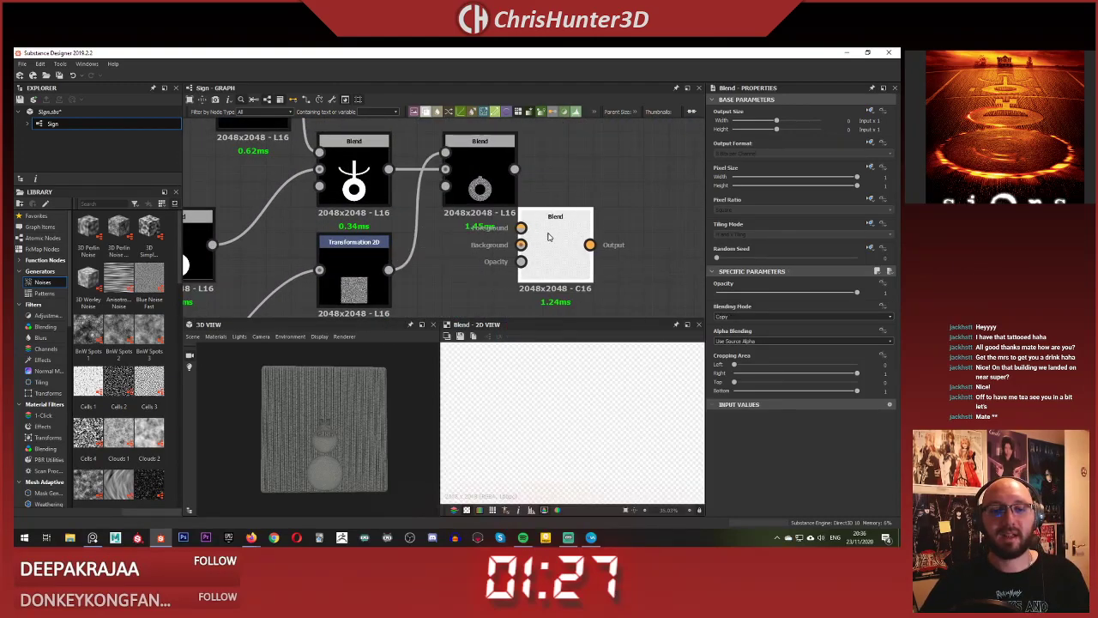
pyautogui.scroll(-3, 402, 266)
pyautogui.scroll(2, 404, 262)
pyautogui.moveTo(404, 263); pyautogui.dragTo(456, 211, button='middle')
pyautogui.moveTo(584, 211); pyautogui.dragTo(510, 264)
pyautogui.moveTo(413, 236); pyautogui.dragTo(532, 272)
pyautogui.scroll(2, 350, 417)
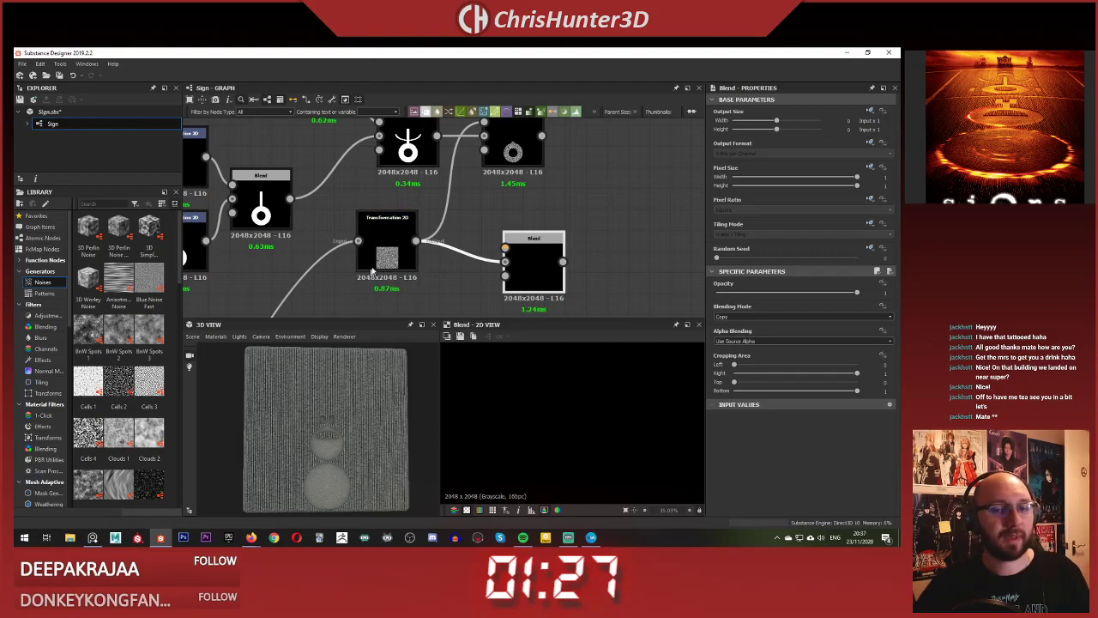
# - Align the newest Blend node directly beneath the Multiply Blend node in the graph
pyautogui.scroll(-2, 371, 271)
pyautogui.moveTo(371, 271); pyautogui.dragTo(458, 230, button='middle')
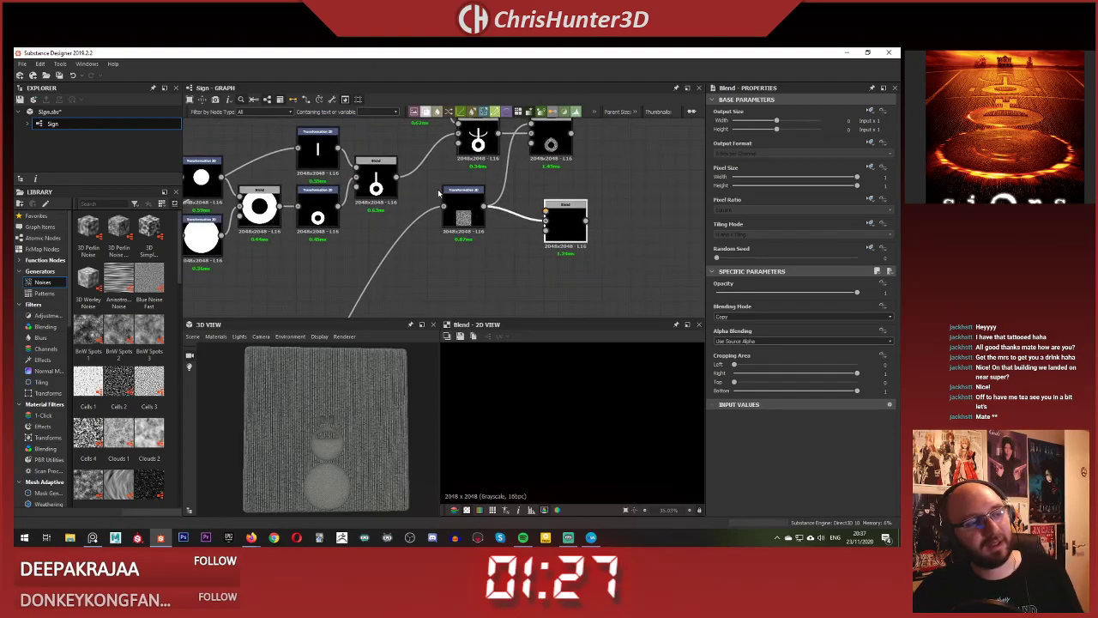
pyautogui.scroll(4, 354, 416)
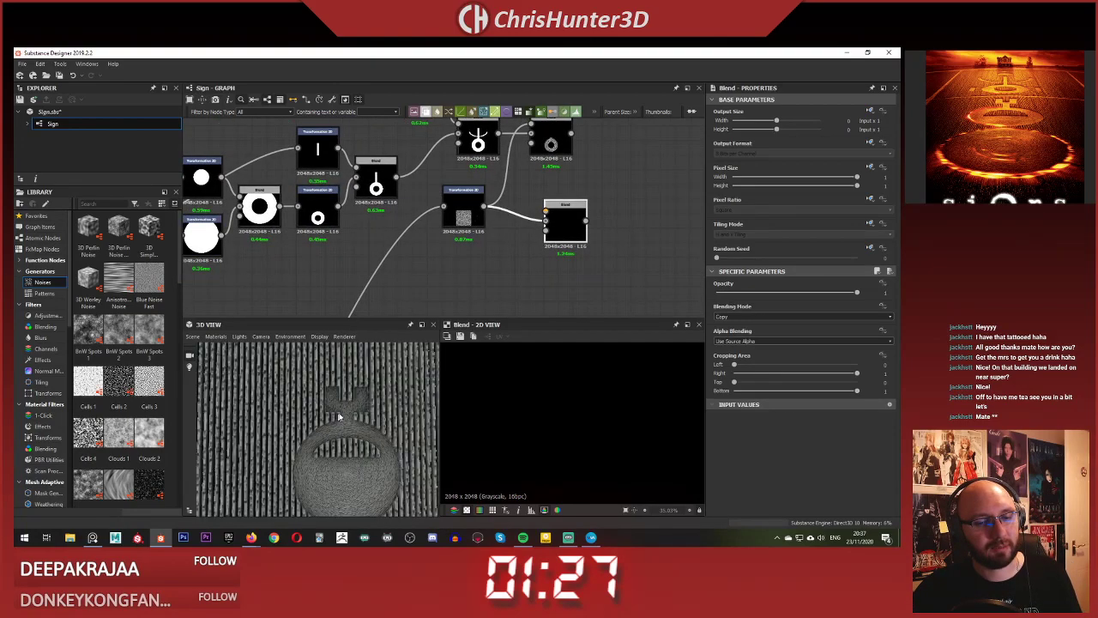
pyautogui.scroll(-3, 338, 399)
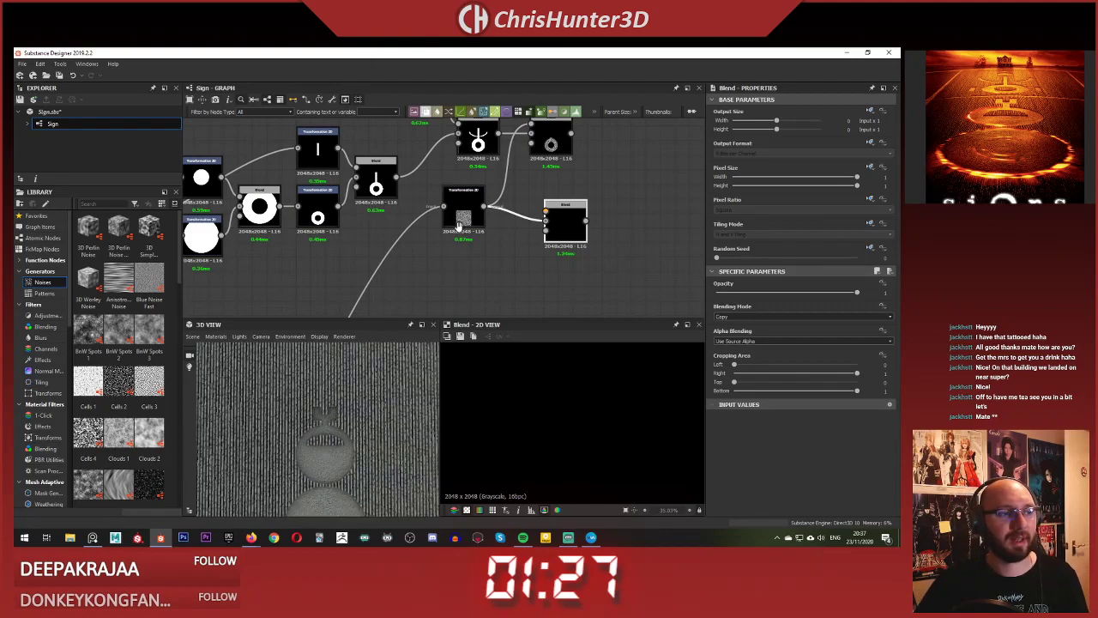
pyautogui.scroll(-1, 460, 225)
pyautogui.moveTo(459, 226); pyautogui.dragTo(448, 250, button='middle')
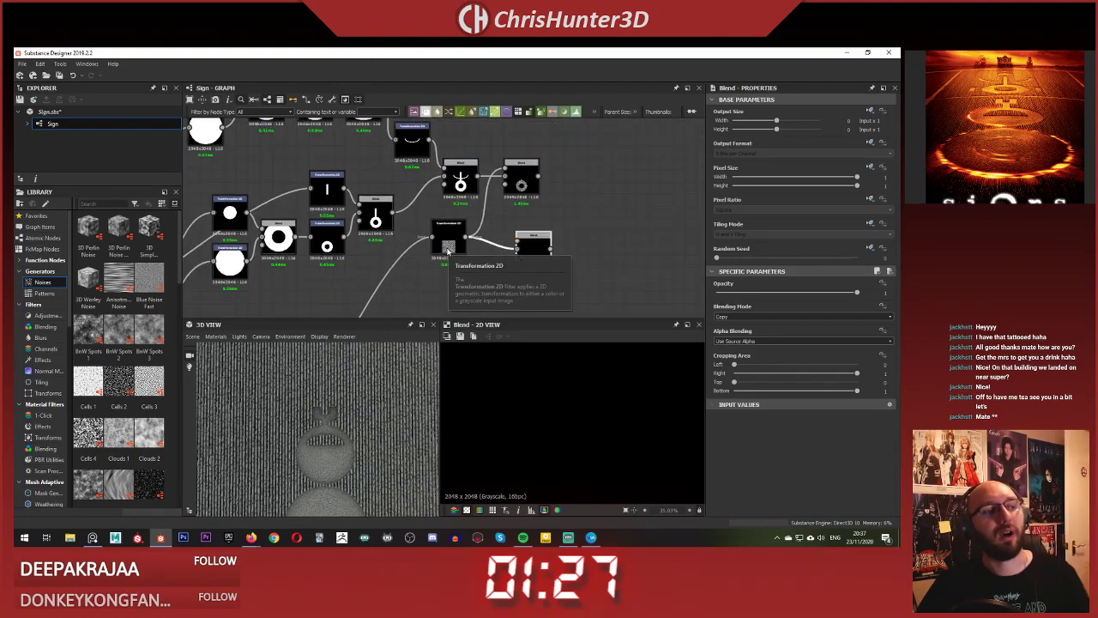
pyautogui.moveTo(528, 245); pyautogui.dragTo(517, 245)
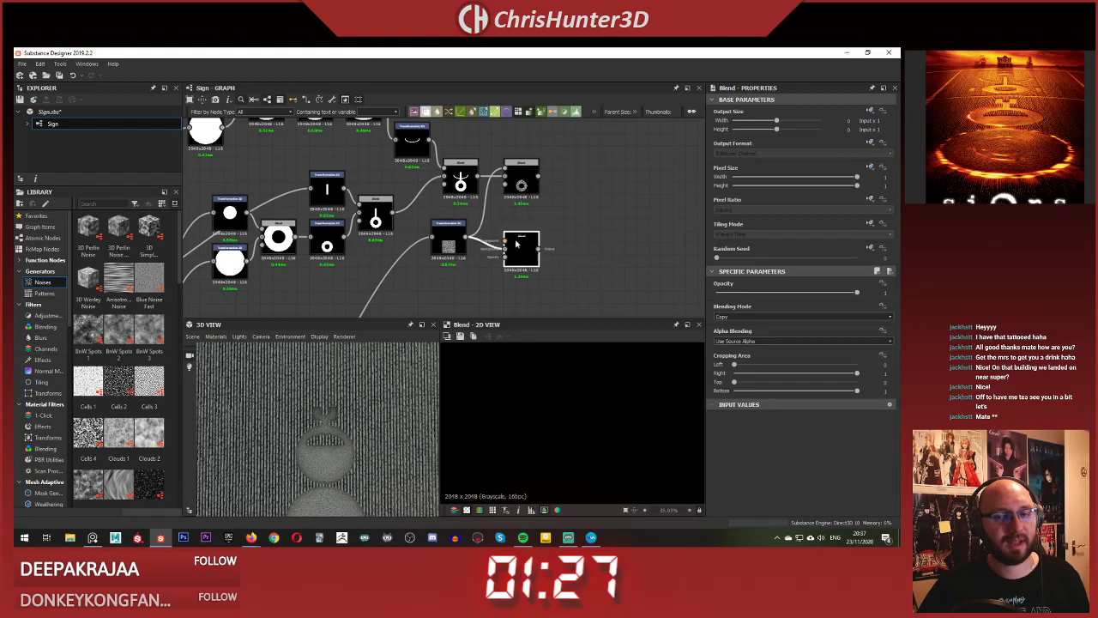
pyautogui.scroll(-2, 513, 244)
pyautogui.moveTo(513, 244); pyautogui.dragTo(566, 228, button='middle')
pyautogui.scroll(3, 566, 229)
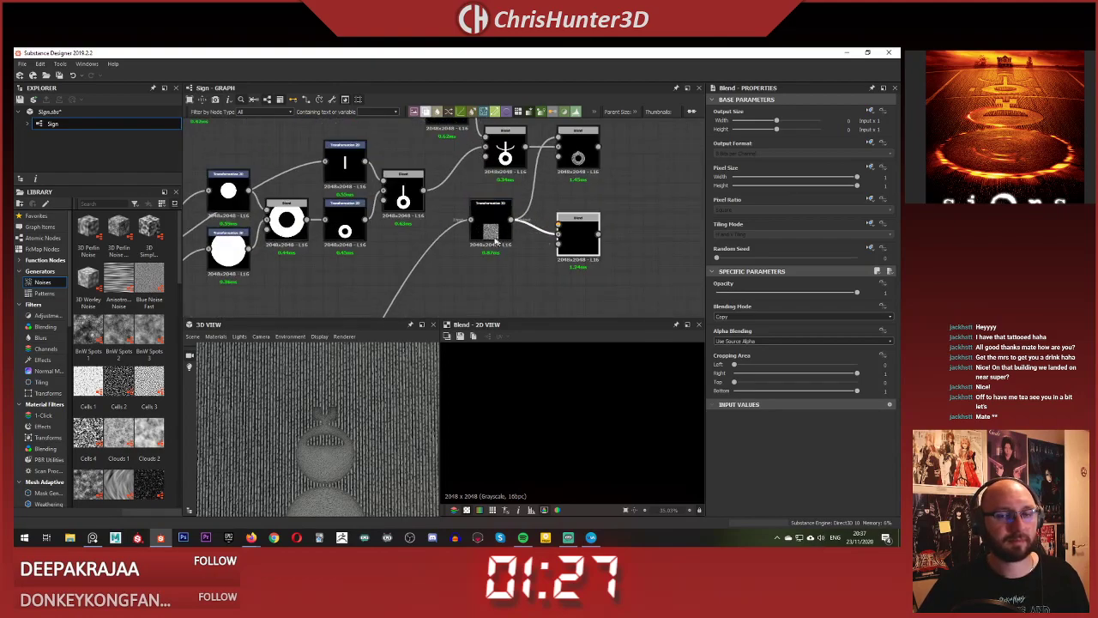
pyautogui.scroll(-2, 489, 248)
pyautogui.moveTo(489, 249); pyautogui.dragTo(452, 284, button='middle')
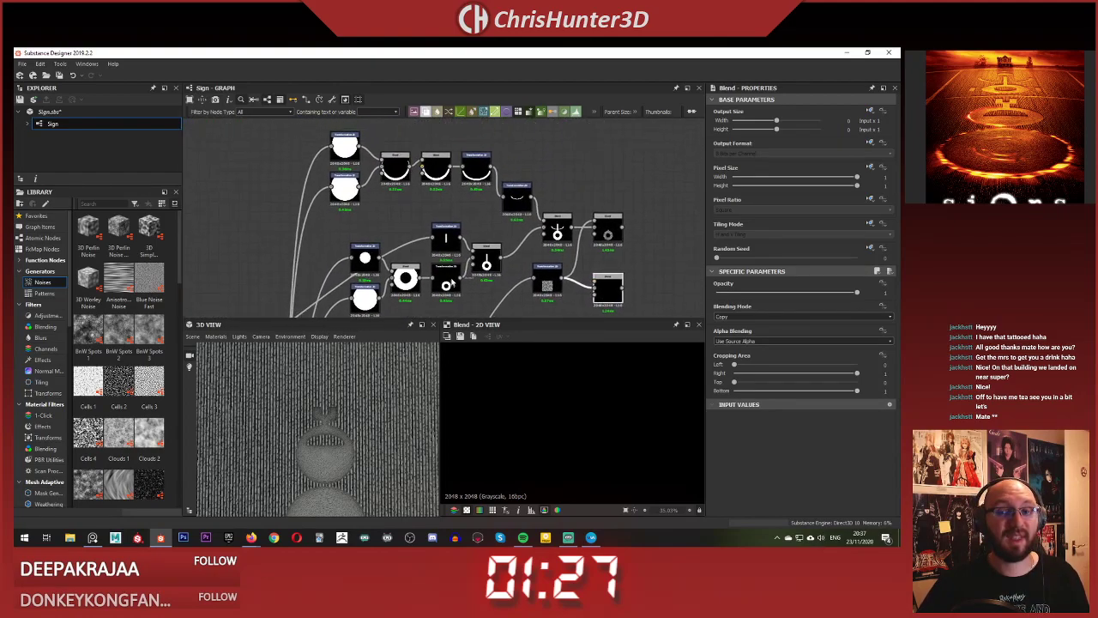
# - Duplicate the arc's Transformation 2D node, place the copy beneath the transformed noise and connect it to the lower Blend's foreground
pyautogui.click(517, 202)
pyautogui.moveTo(533, 316); pyautogui.dragTo(525, 276, button='middle')
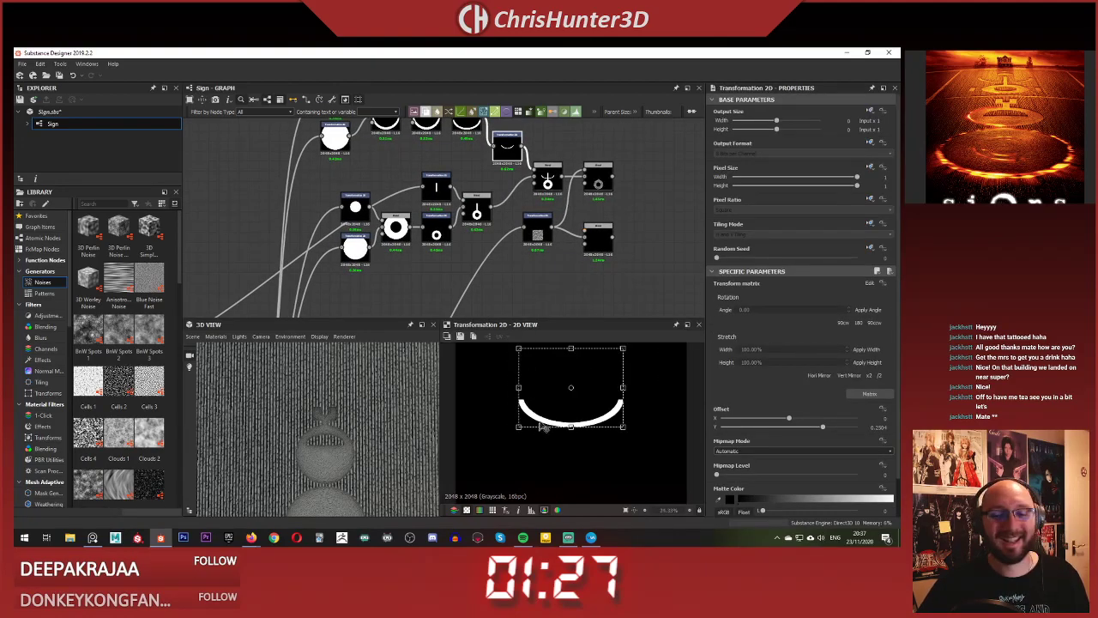
pyautogui.scroll(3, 549, 172)
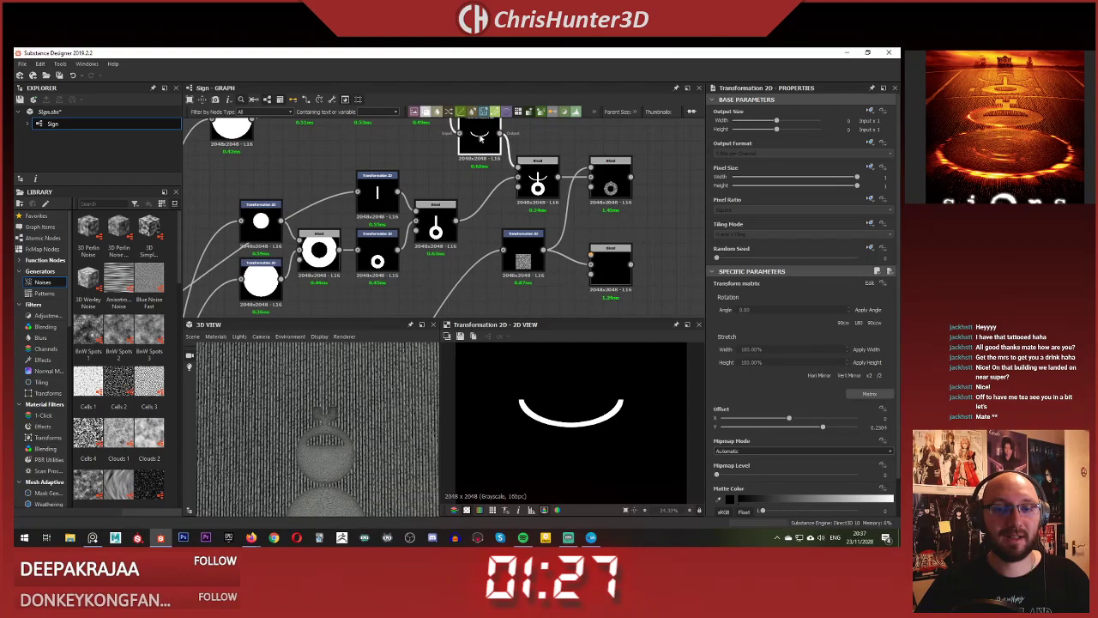
pyautogui.hotkey('ctrl', 'd')
pyautogui.moveTo(442, 219); pyautogui.dragTo(432, 162, button='middle')
pyautogui.moveTo(432, 162); pyautogui.dragTo(512, 251)
# - Set the lower Blend node's blending mode to Max (Lighten)
pyautogui.click(591, 202)
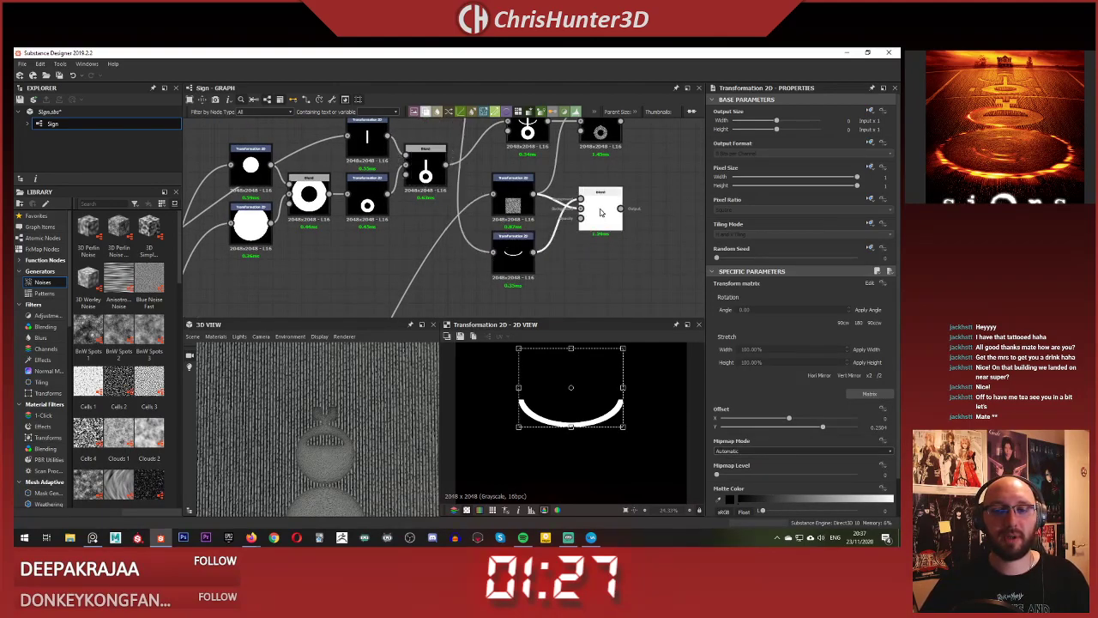
pyautogui.click(760, 316)
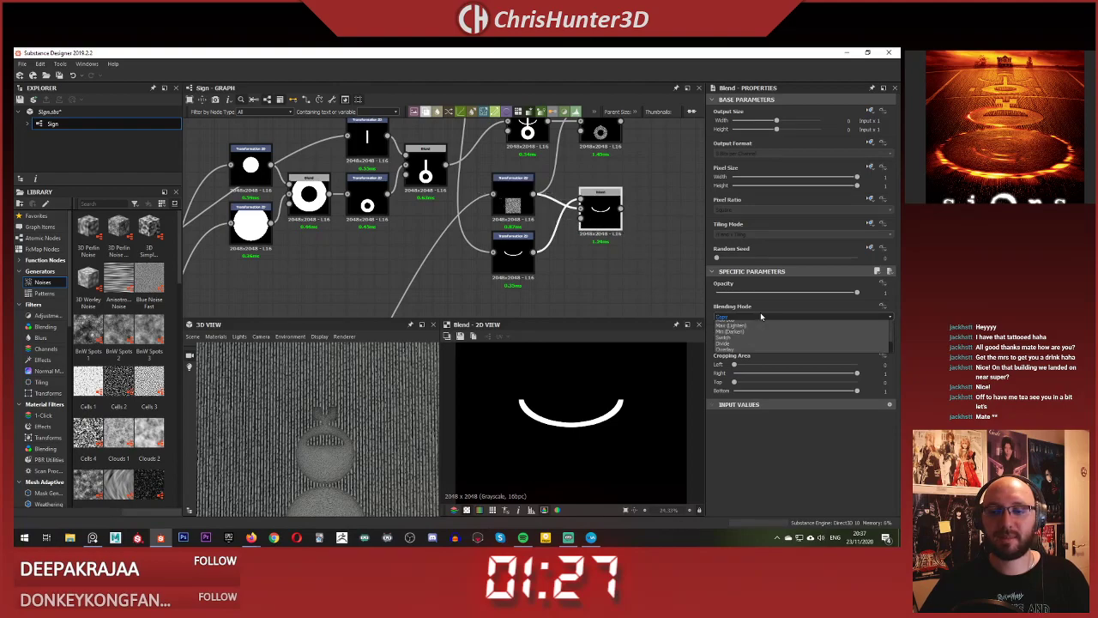
pyautogui.click(760, 347)
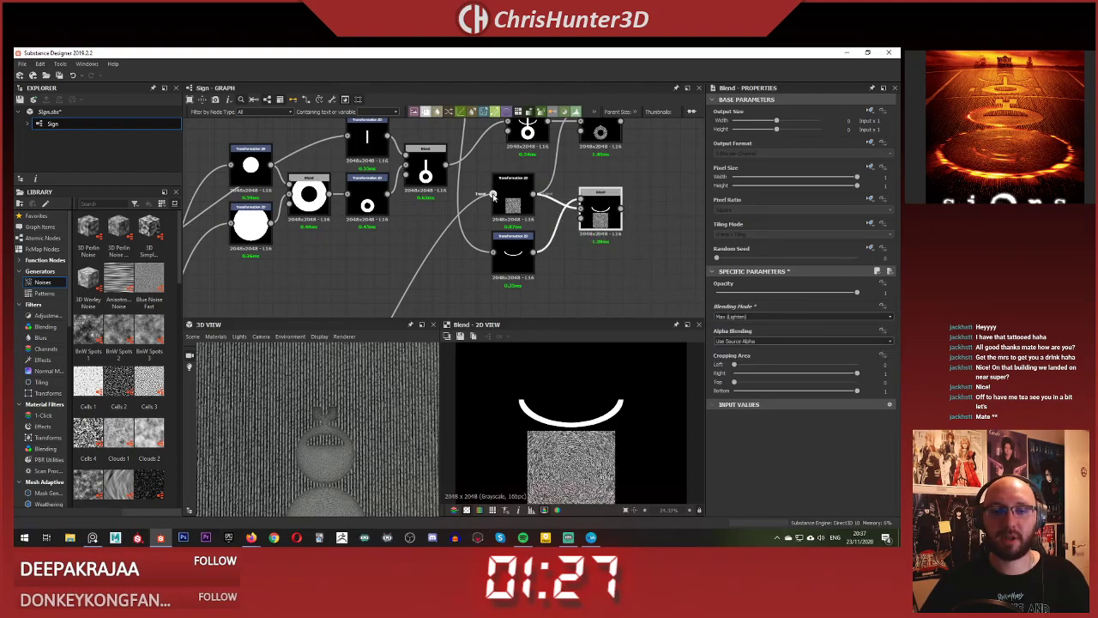
# - Feed the noise into the duplicated arc Transformation 2D node and set its tiling mode to No Tiling
pyautogui.moveTo(495, 257); pyautogui.dragTo(554, 273)
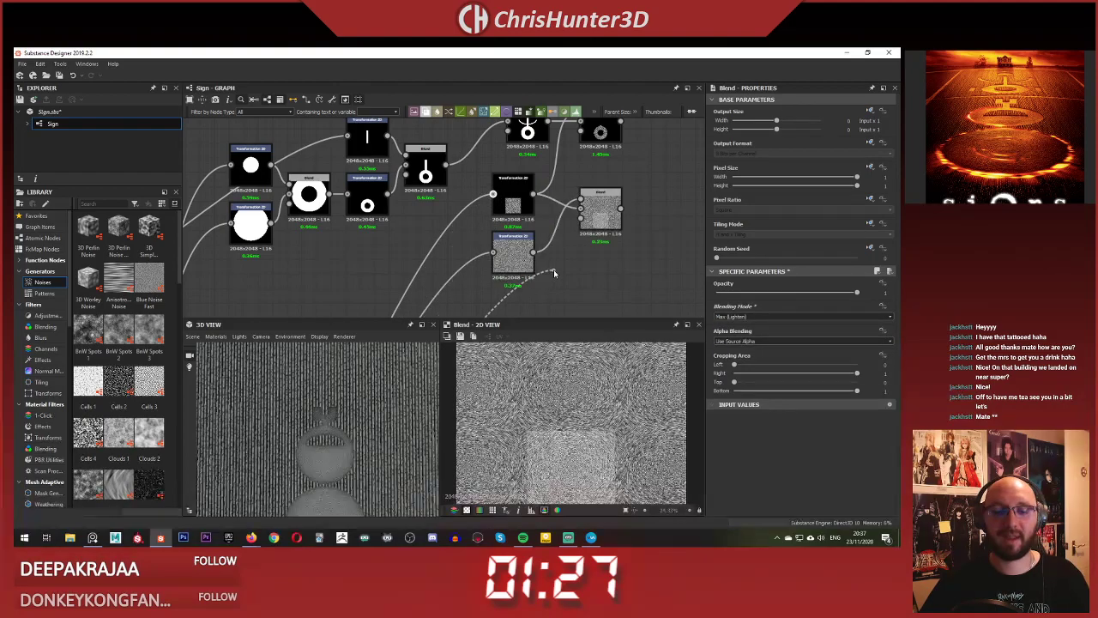
pyautogui.click(507, 248)
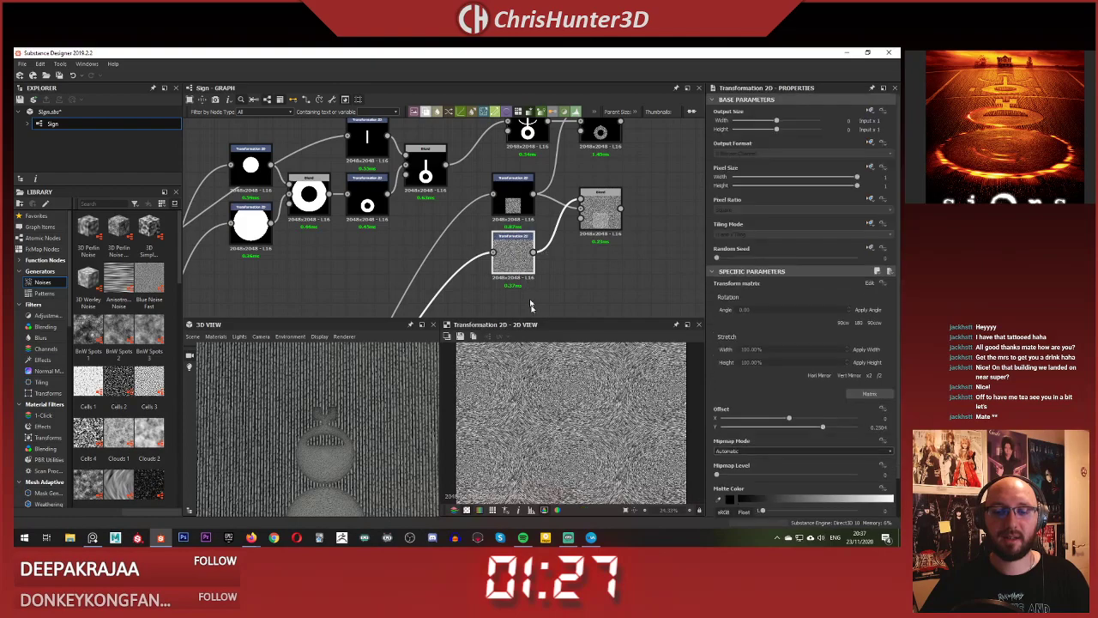
pyautogui.click(868, 225)
pyautogui.click(852, 259)
pyautogui.click(832, 235)
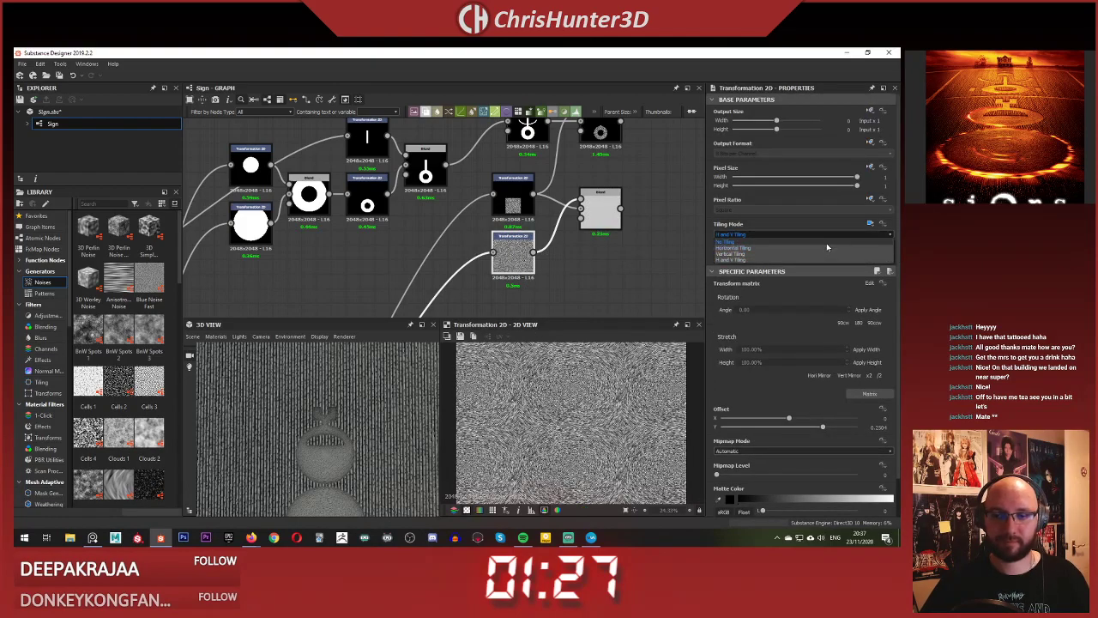
pyautogui.click(824, 237)
pyautogui.click(635, 240)
pyautogui.click(606, 200)
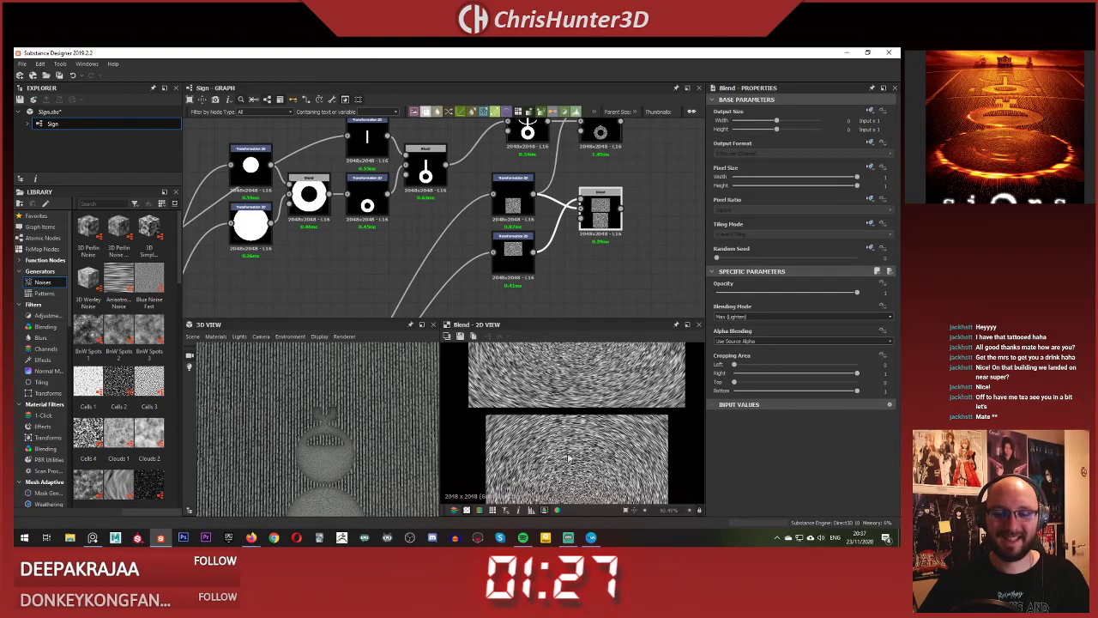
# - Connect the combined noise Blend to the foreground of the symbol's Multiply Blend, replacing the single transformed noise
pyautogui.moveTo(601, 229); pyautogui.dragTo(534, 286, button='middle')
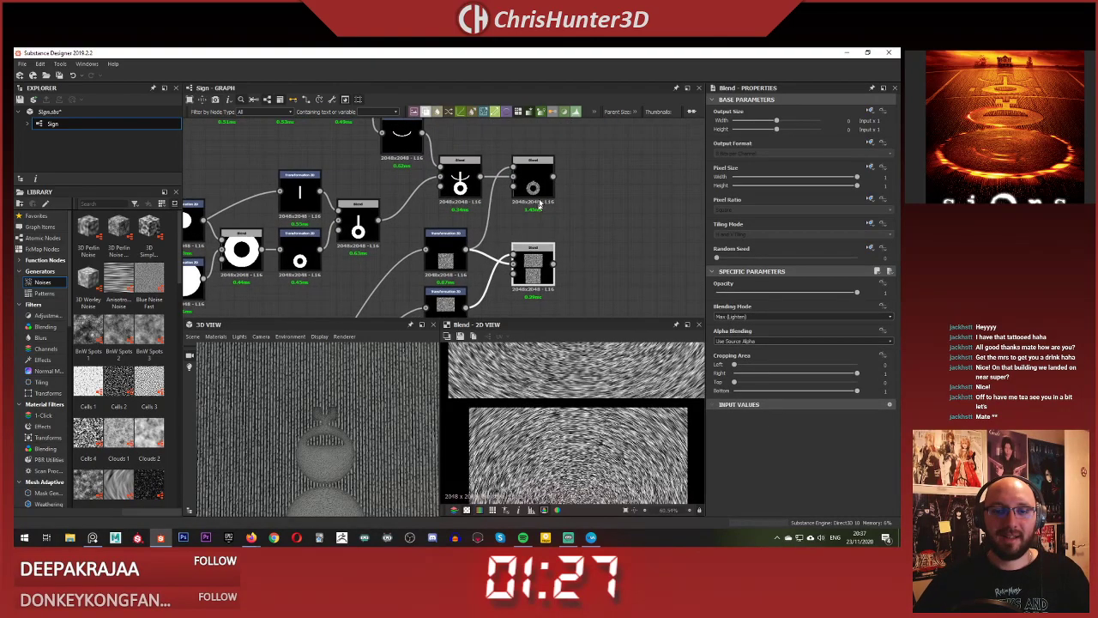
pyautogui.doubleClick(537, 185)
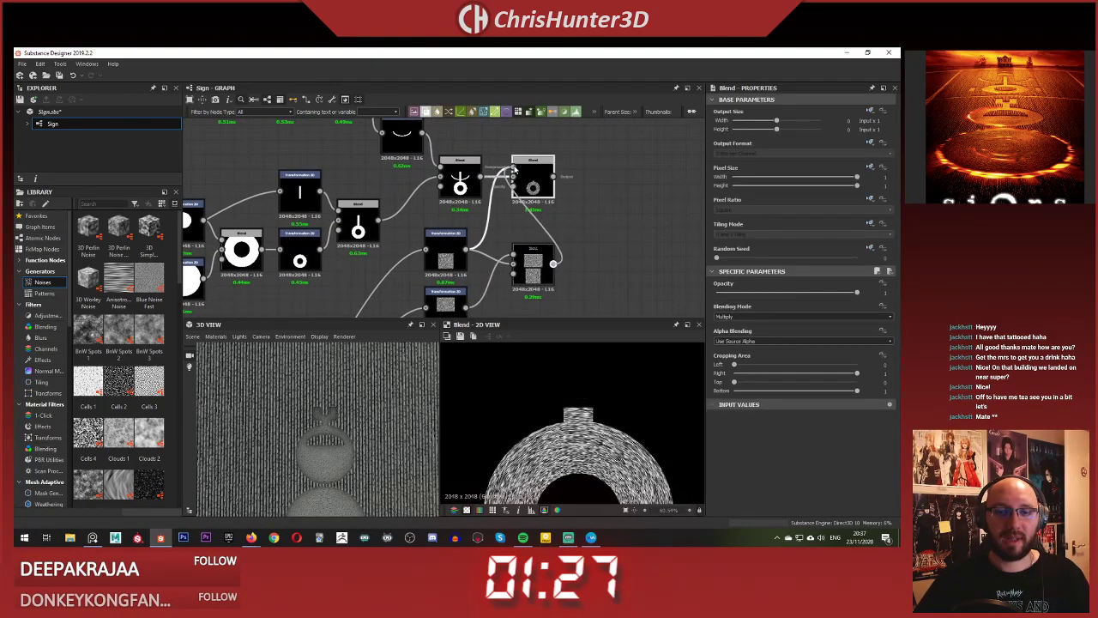
pyautogui.moveTo(514, 169); pyautogui.dragTo(513, 168)
# - Examine how the circular noise fills the arc, stem and ring in the 2D preview
pyautogui.scroll(-3, 610, 365)
pyautogui.moveTo(610, 364); pyautogui.dragTo(542, 384, button='middle')
pyautogui.scroll(5, 597, 442)
pyautogui.scroll(-4, 643, 376)
pyautogui.moveTo(572, 418); pyautogui.dragTo(591, 391, button='middle')
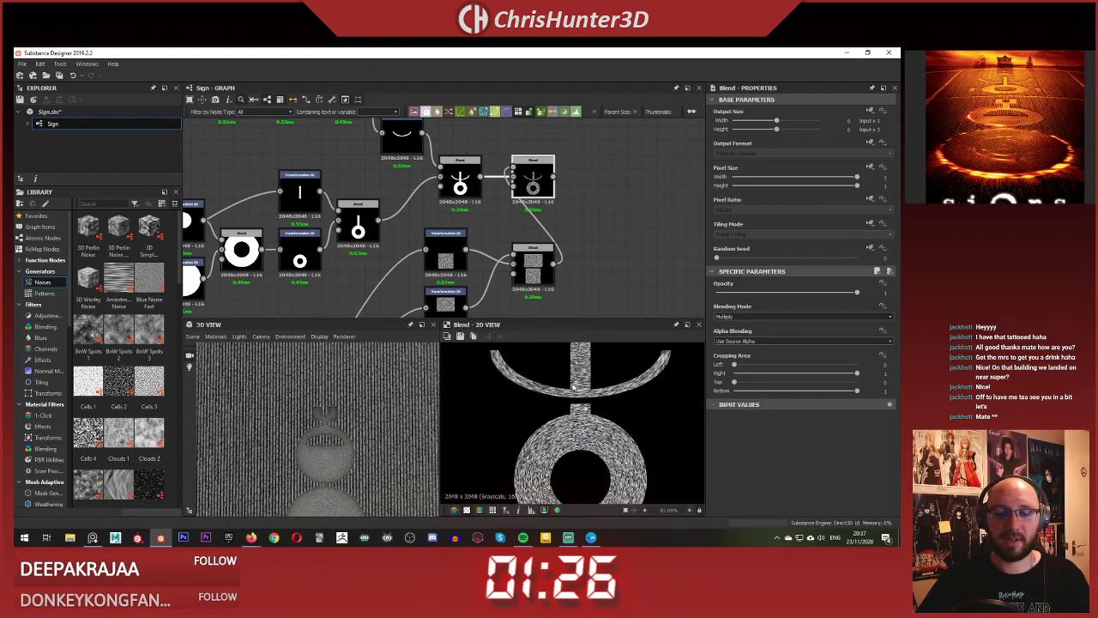
pyautogui.scroll(3, 573, 386)
pyautogui.scroll(-2, 594, 355)
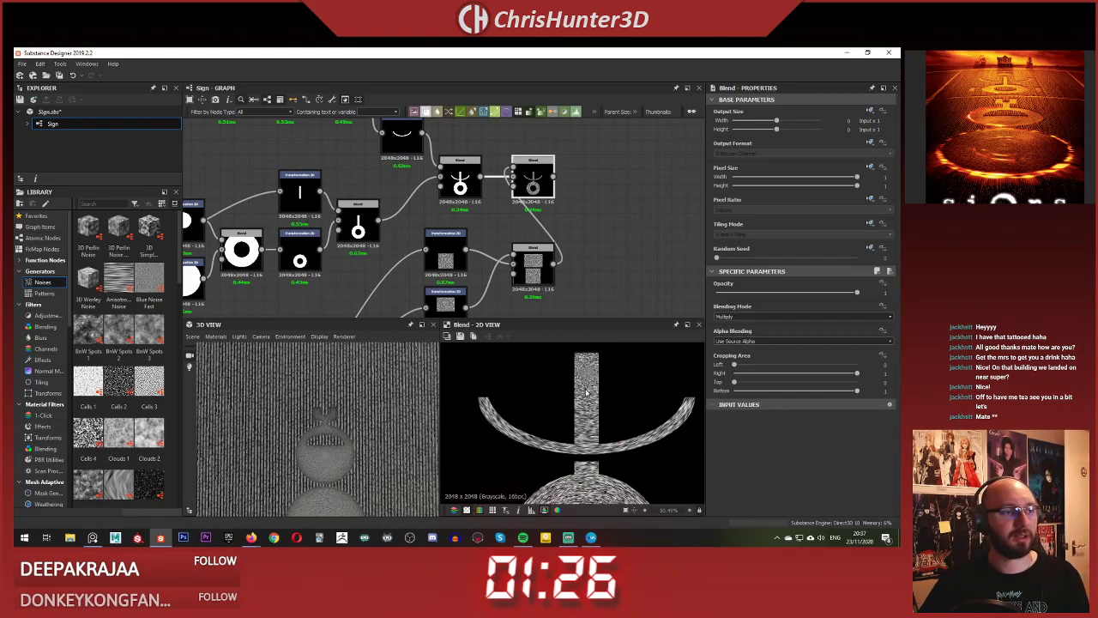
# - Move the Multiply Blend node farther along the graph, clear of the combined noise Blend
pyautogui.scroll(-1, 501, 271)
pyautogui.moveTo(500, 271); pyautogui.dragTo(512, 228, button='middle')
pyautogui.moveTo(542, 154); pyautogui.dragTo(603, 162)
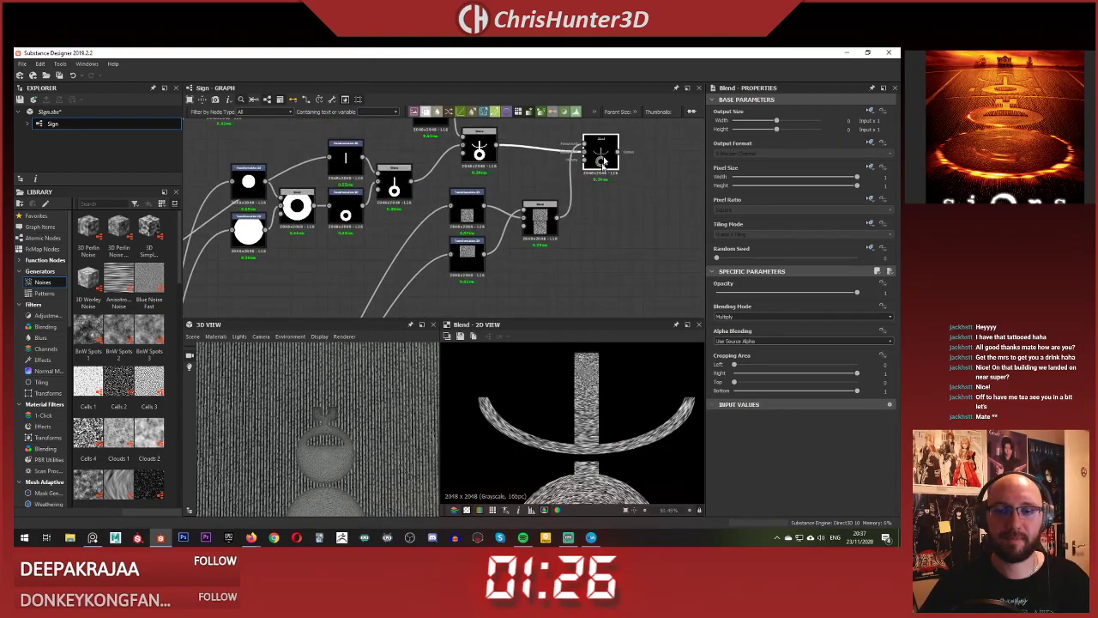
pyautogui.moveTo(605, 215); pyautogui.dragTo(605, 228, button='middle')
pyautogui.moveTo(599, 172); pyautogui.dragTo(598, 176)
# - Examine the stem's Transformation 2D node and the surrounding symbol branches in the graph
pyautogui.scroll(-4, 593, 187)
pyautogui.scroll(1, 512, 182)
pyautogui.moveTo(513, 182); pyautogui.dragTo(533, 184, button='middle')
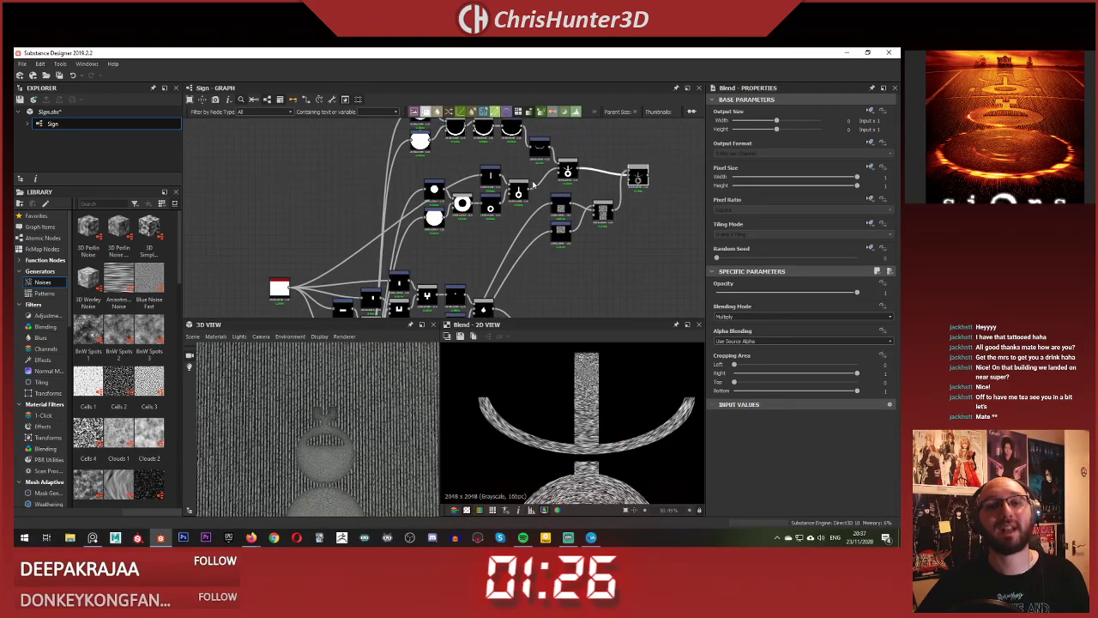
pyautogui.scroll(3, 523, 181)
pyautogui.click(487, 173)
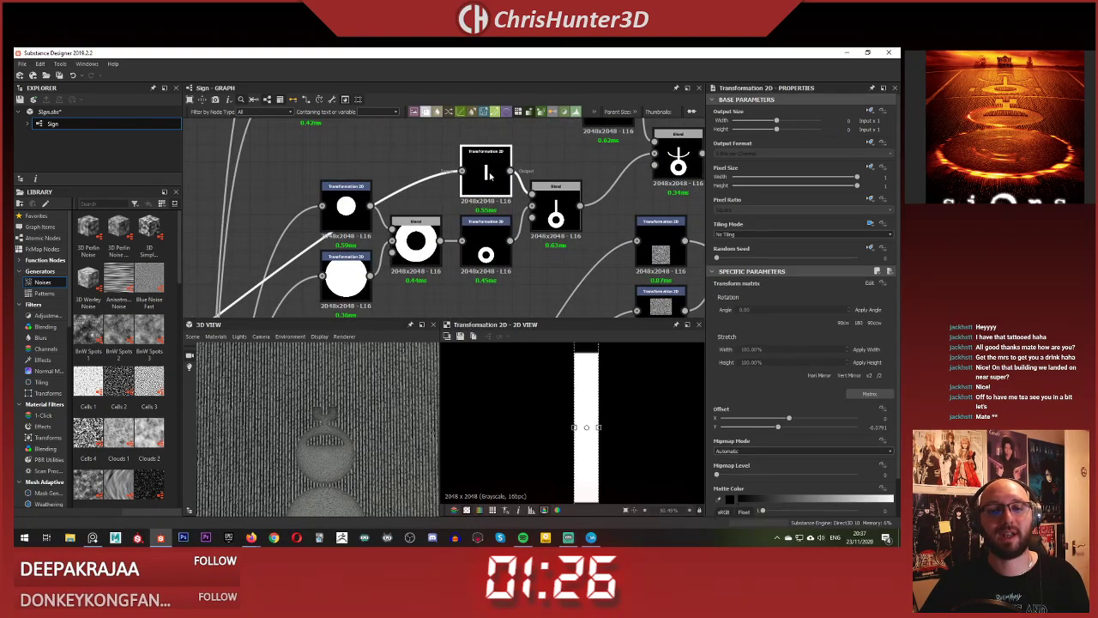
pyautogui.scroll(-3, 472, 206)
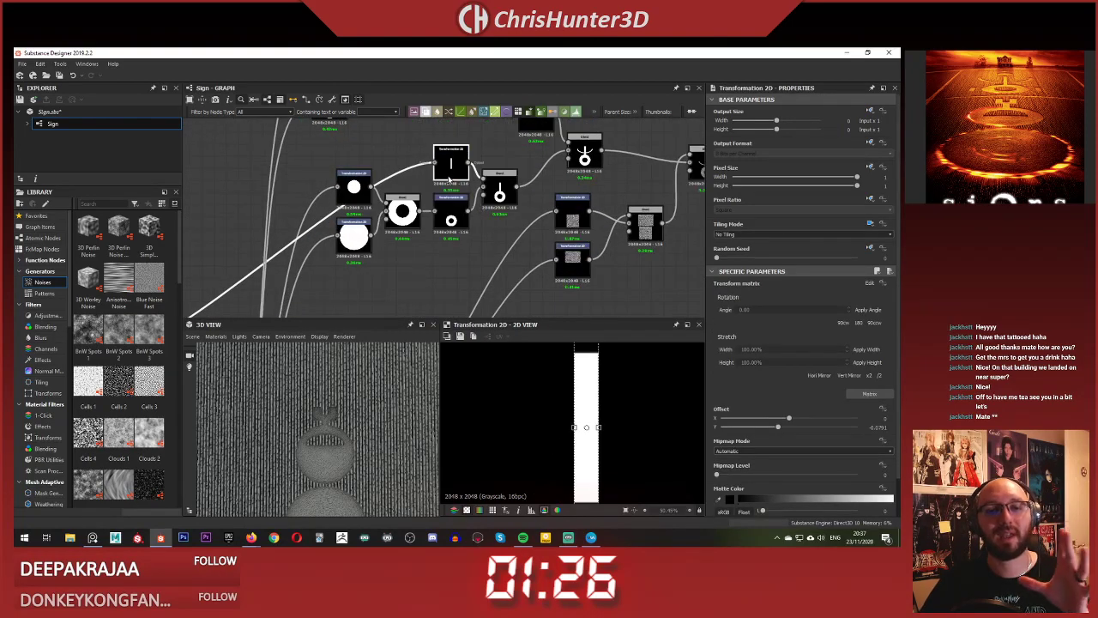
pyautogui.scroll(-4, 467, 215)
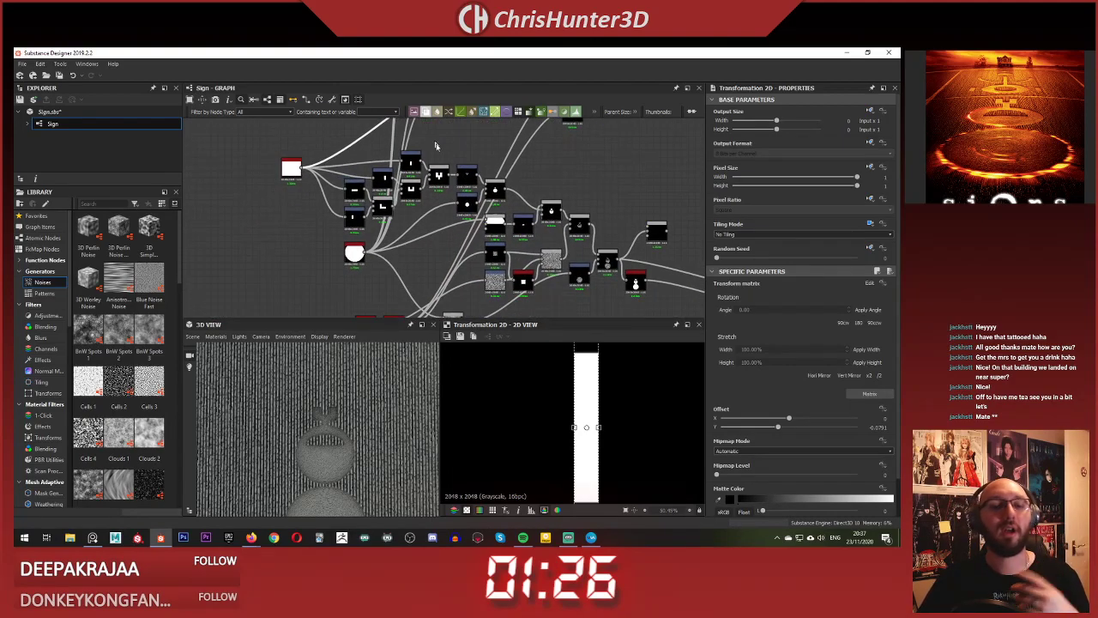
pyautogui.scroll(4, 483, 249)
pyautogui.scroll(-1, 515, 244)
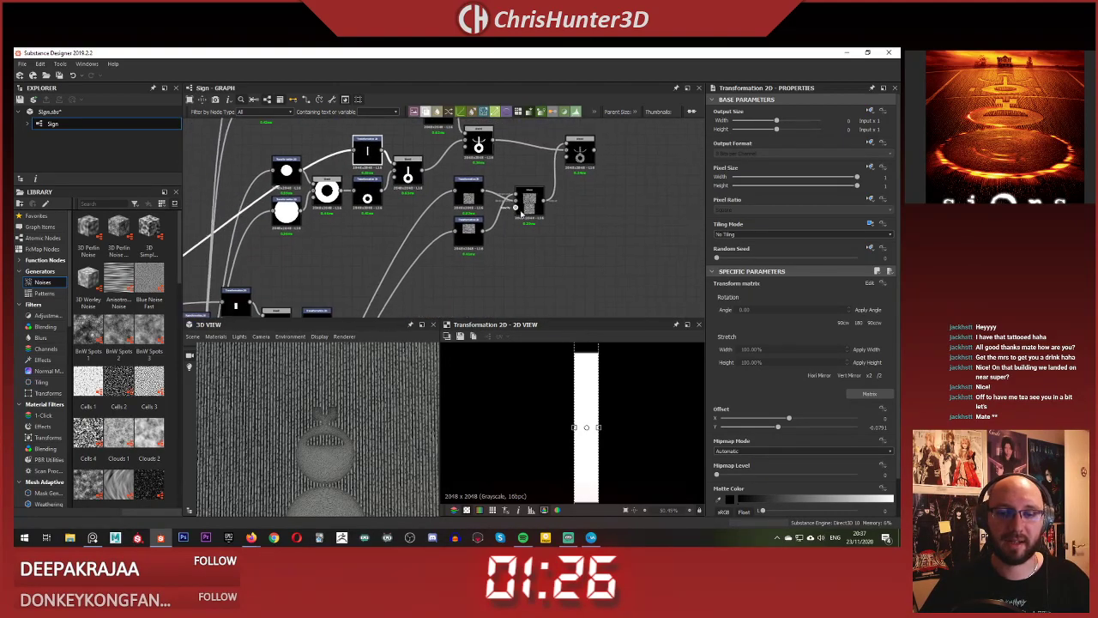
# - Add another Blend node after the combined noise Blend and feed the combined noise into its background
pyautogui.scroll(1, 538, 238)
pyautogui.moveTo(539, 238); pyautogui.dragTo(491, 262, button='middle')
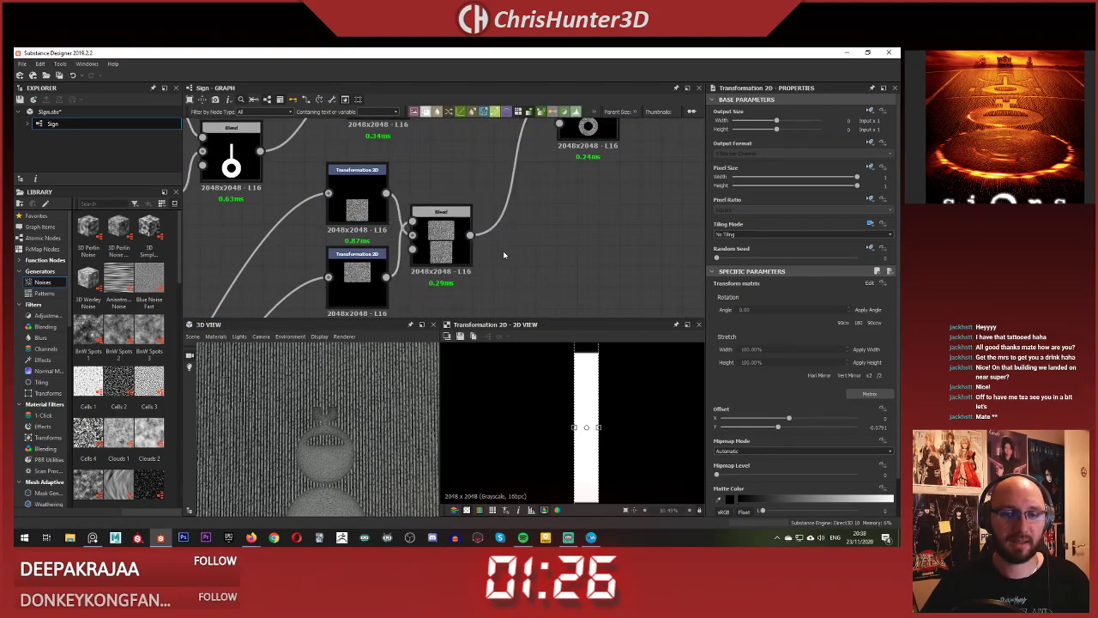
pyautogui.press('space')
pyautogui.click(527, 267)
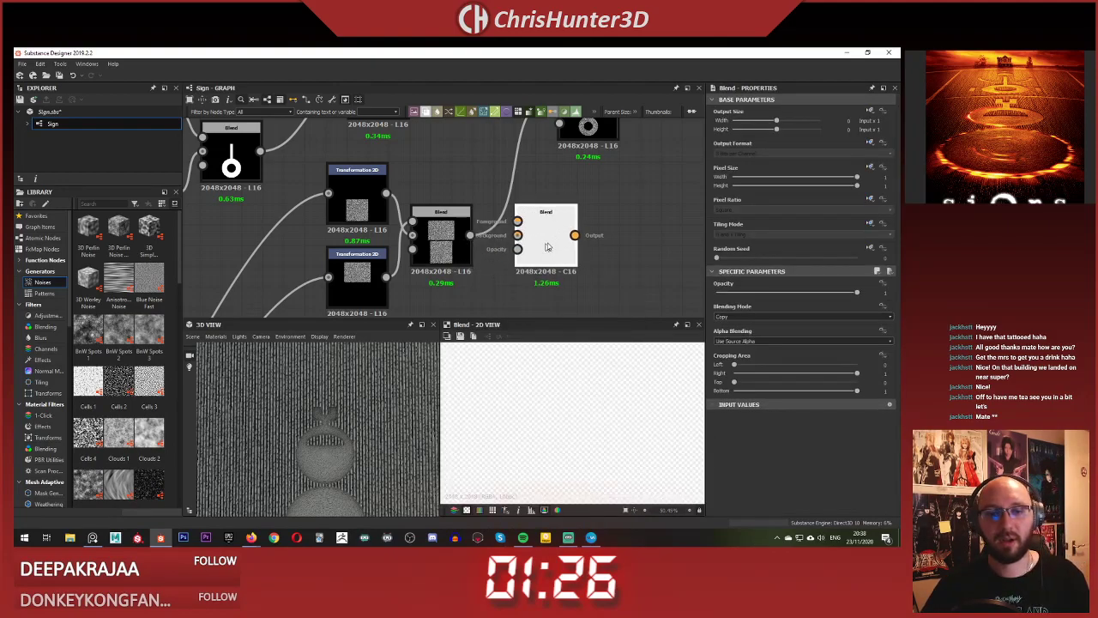
pyautogui.scroll(-3, 532, 237)
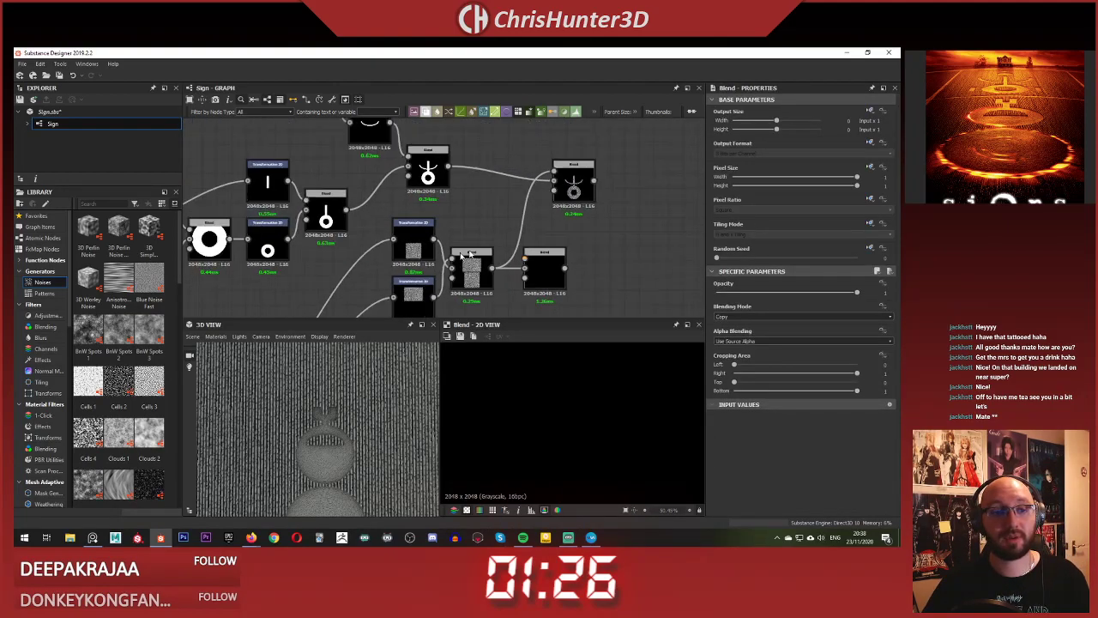
# - Duplicate the stem's Transformation 2D node, feed it the noise and connect it to the newest Blend's foreground
pyautogui.click(292, 176)
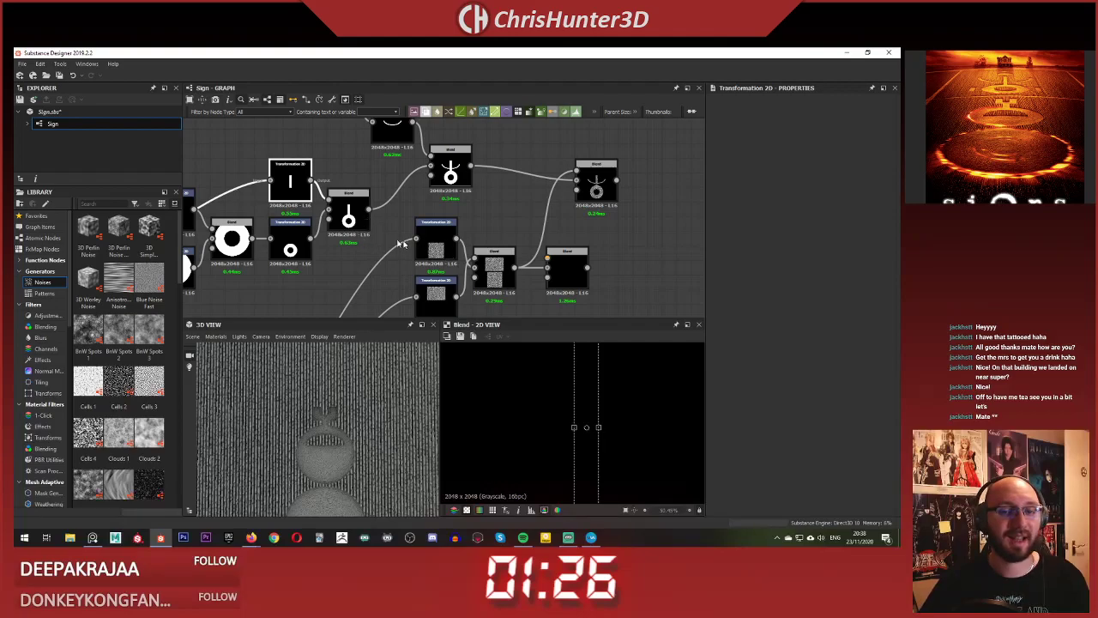
pyautogui.hotkey('ctrl', 'd')
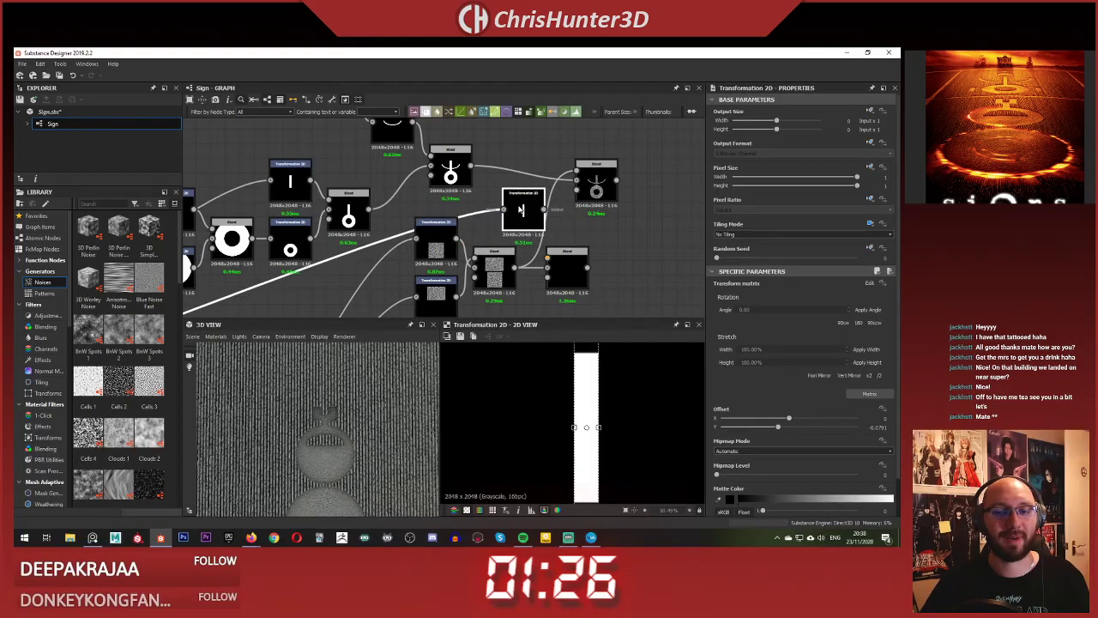
pyautogui.click(519, 217)
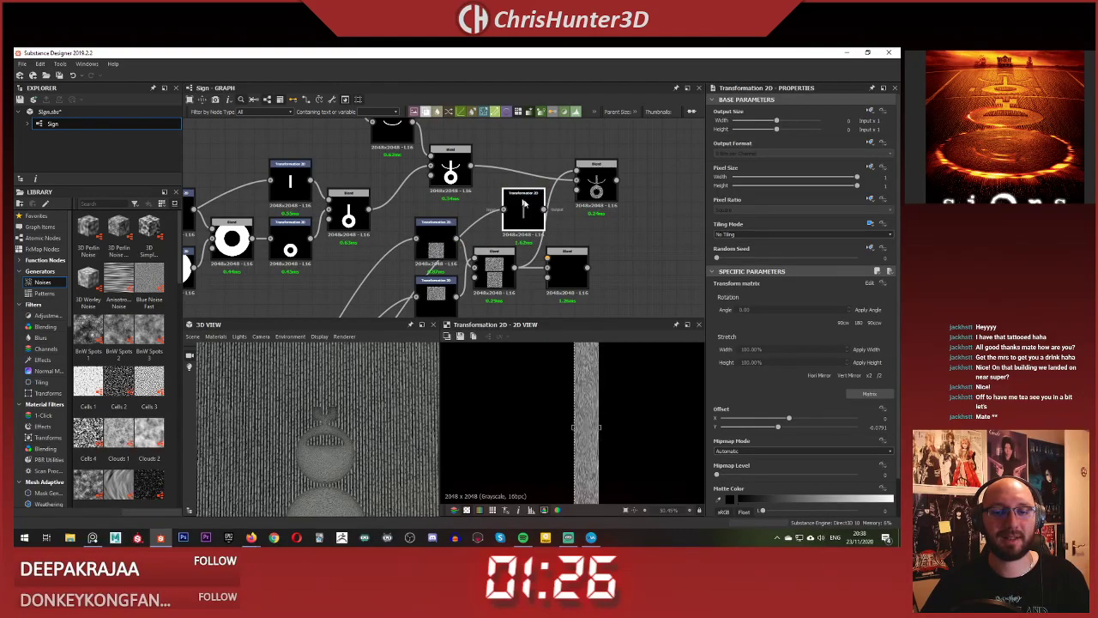
pyautogui.moveTo(552, 236); pyautogui.dragTo(548, 257)
# - Set the newest Blend's blending mode to Max (Lighten) and compare its result with the previous noise Blend
pyautogui.doubleClick(568, 273)
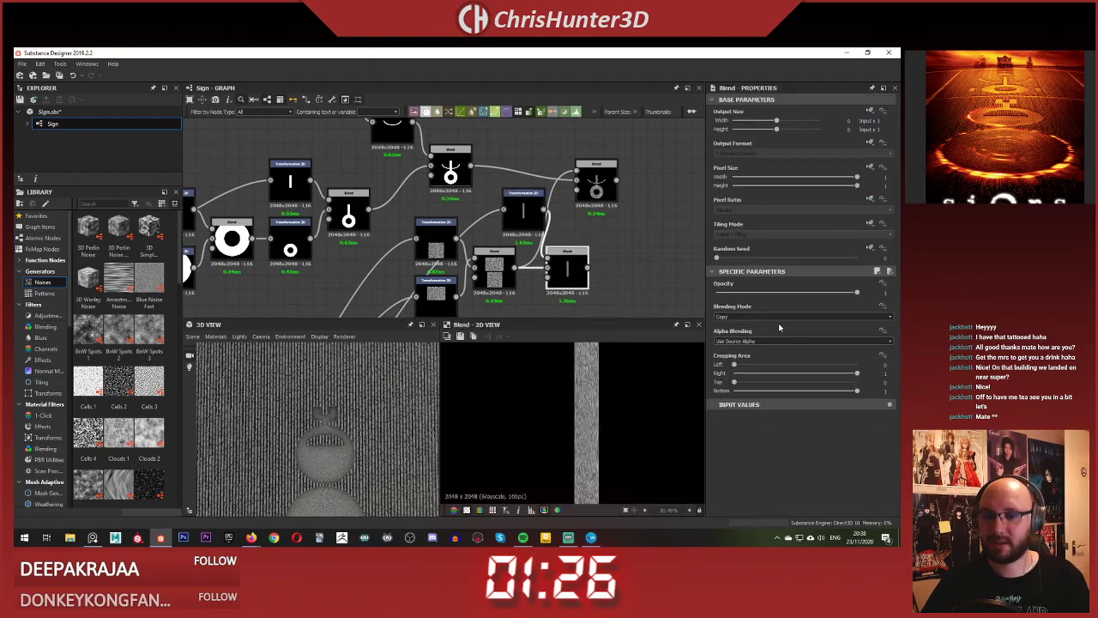
pyautogui.click(729, 316)
pyautogui.click(768, 352)
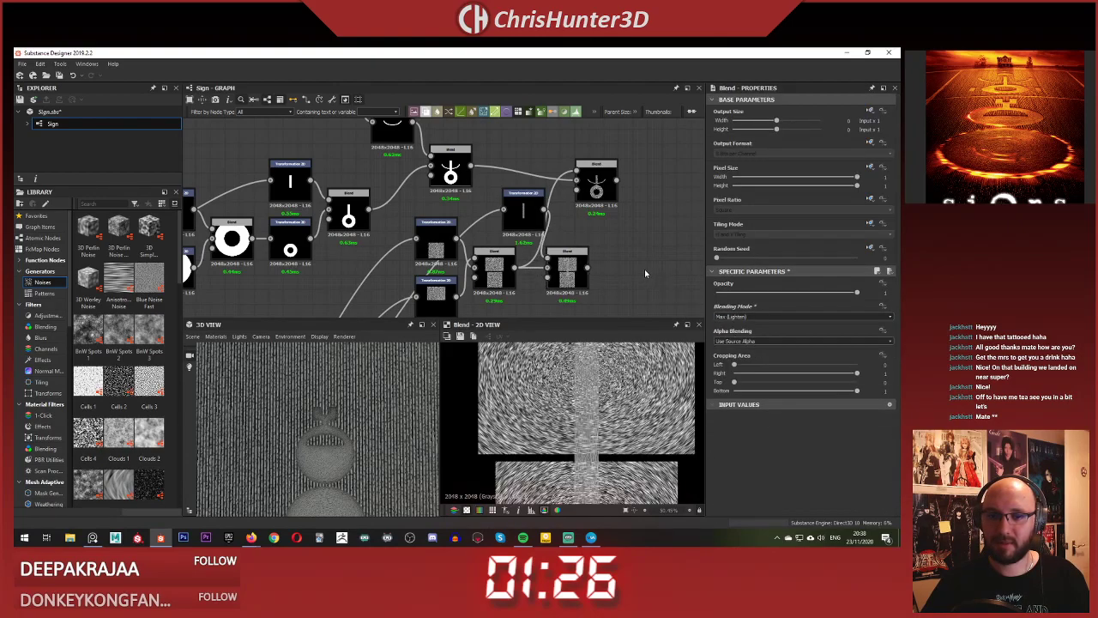
pyautogui.doubleClick(500, 270)
pyautogui.doubleClick(581, 269)
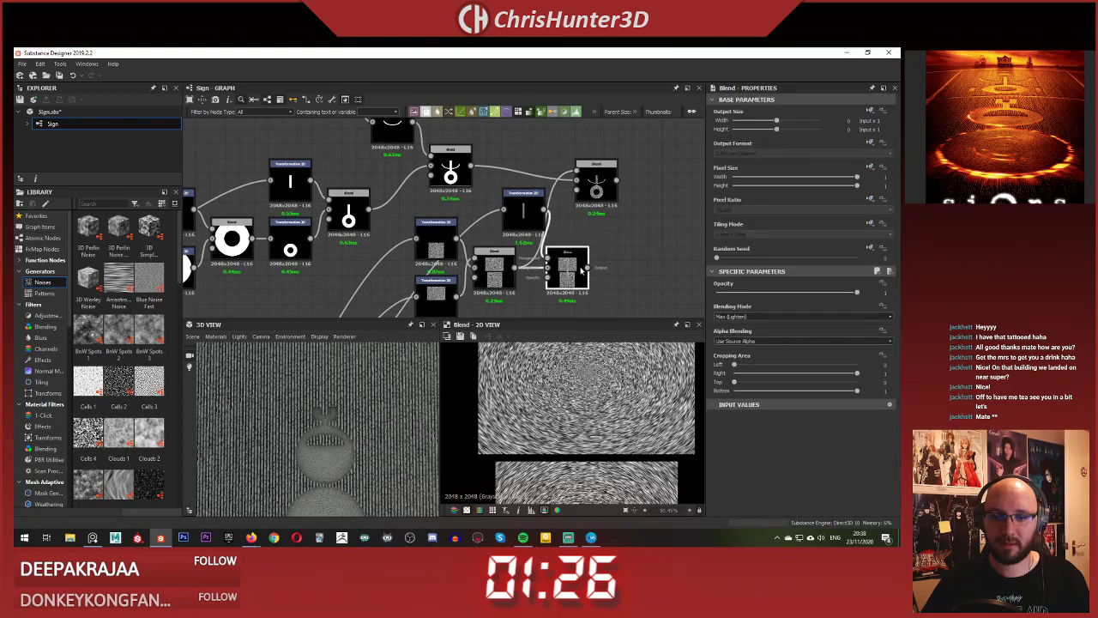
# - Connect the original stem shape to the newest Blend's opacity input and set its blending mode to Copy
pyautogui.moveTo(604, 266); pyautogui.dragTo(580, 268, button='middle')
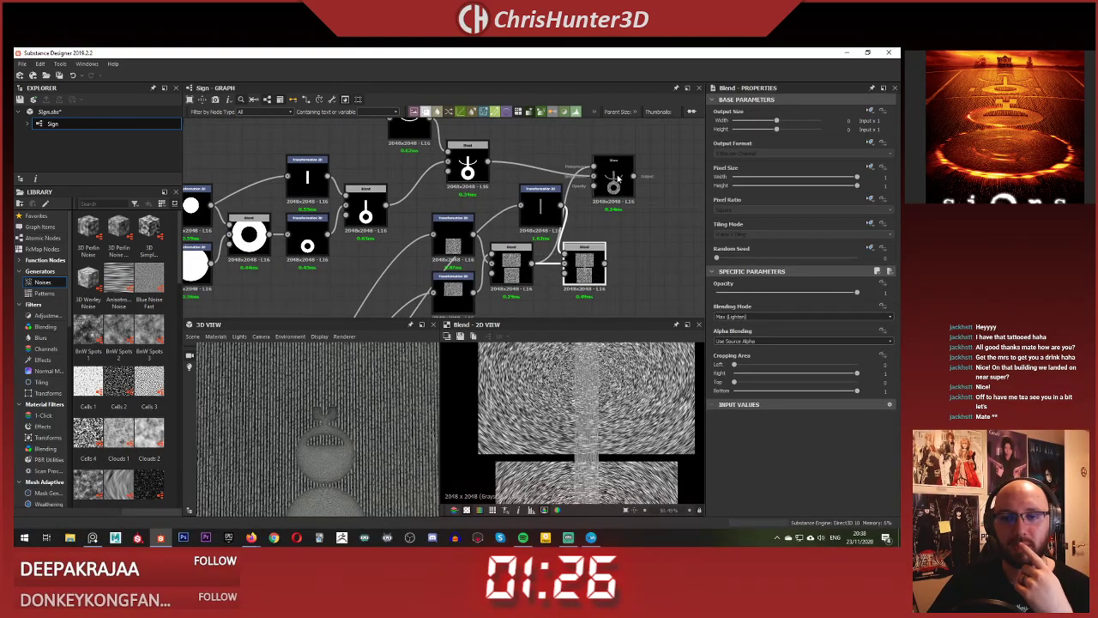
pyautogui.moveTo(383, 172); pyautogui.dragTo(382, 179, button='middle')
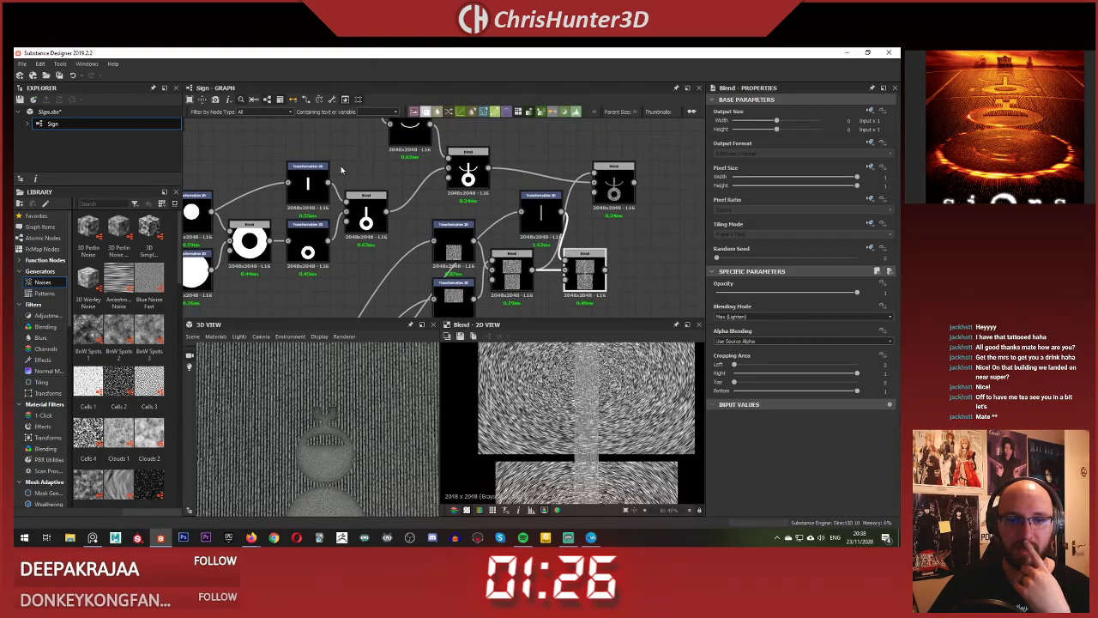
pyautogui.click(340, 165)
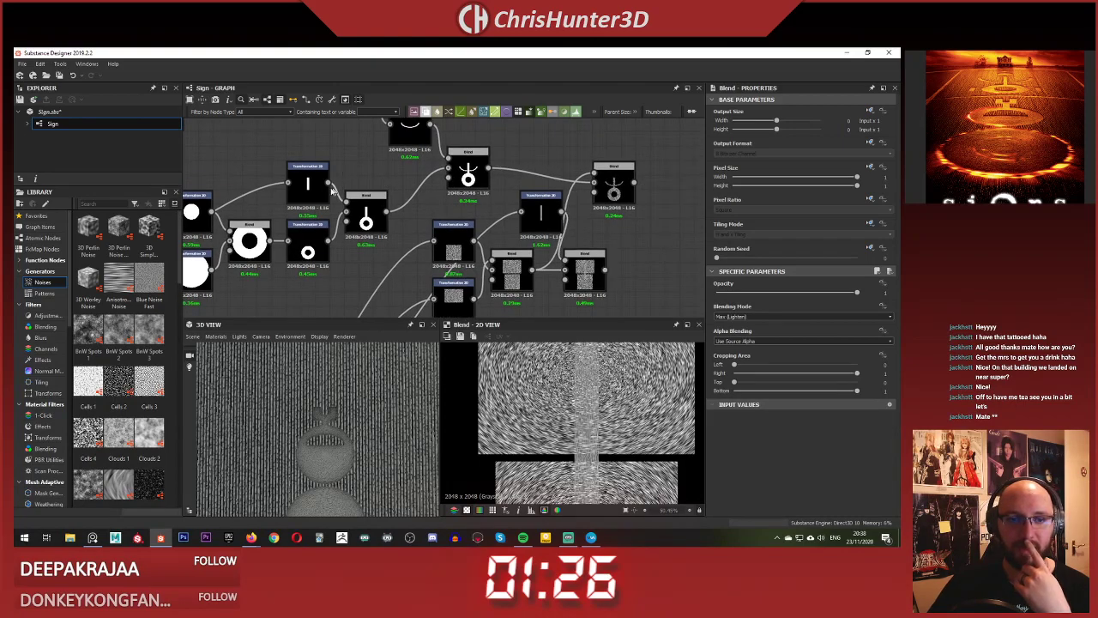
pyautogui.click(584, 271)
pyautogui.click(753, 317)
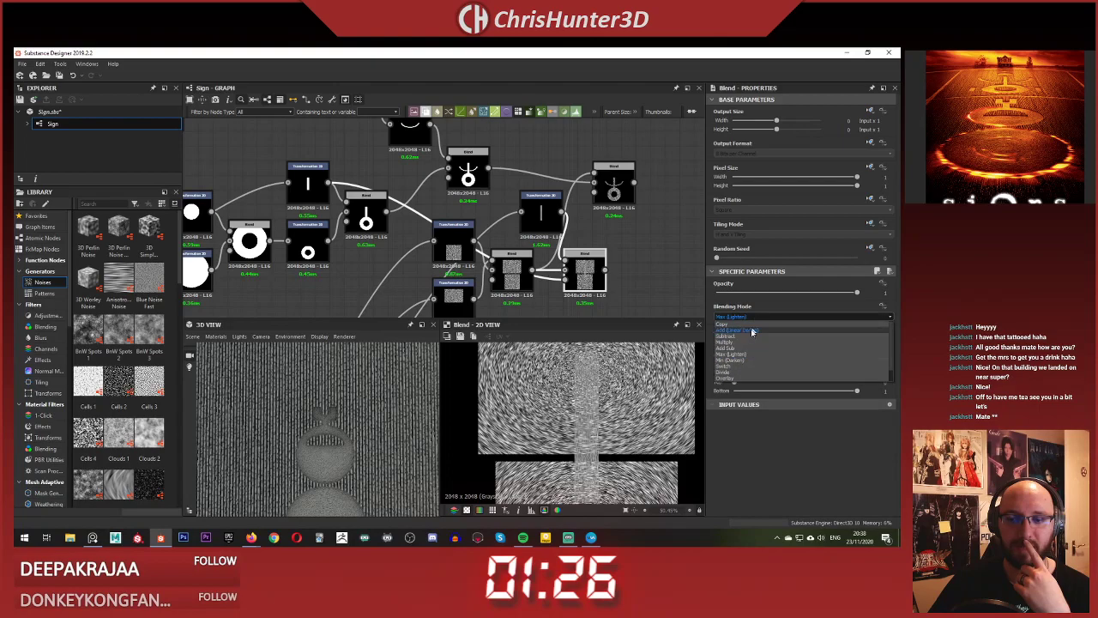
pyautogui.click(752, 328)
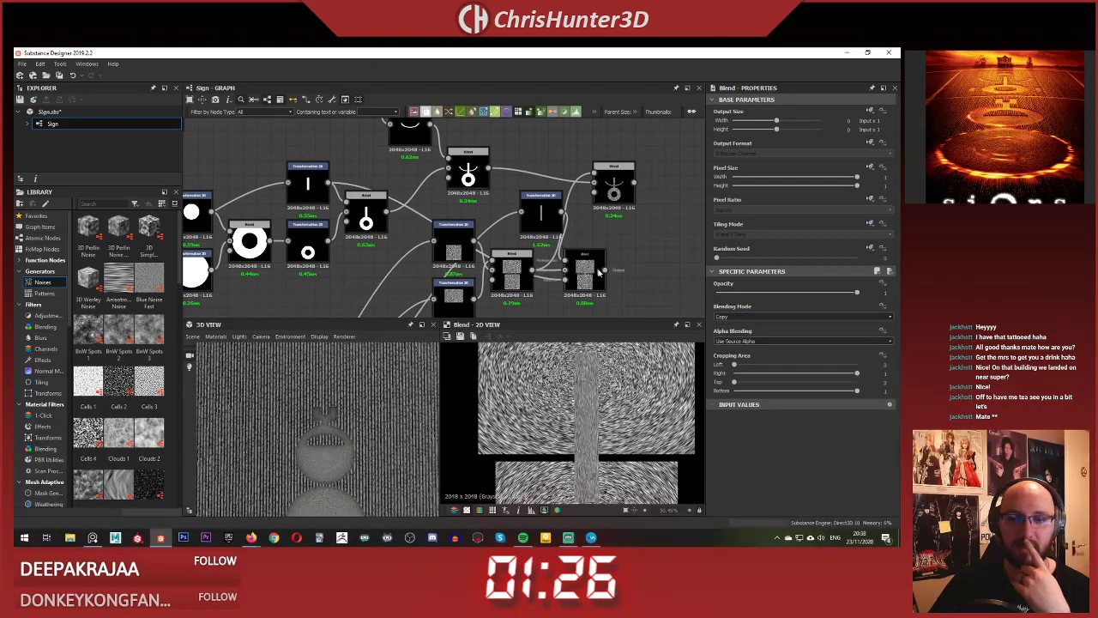
# - Connect the stem-masked noise Blend to the Multiply Blend's foreground and preview the Multiply Blend
pyautogui.scroll(-5, 599, 271)
pyautogui.scroll(4, 596, 283)
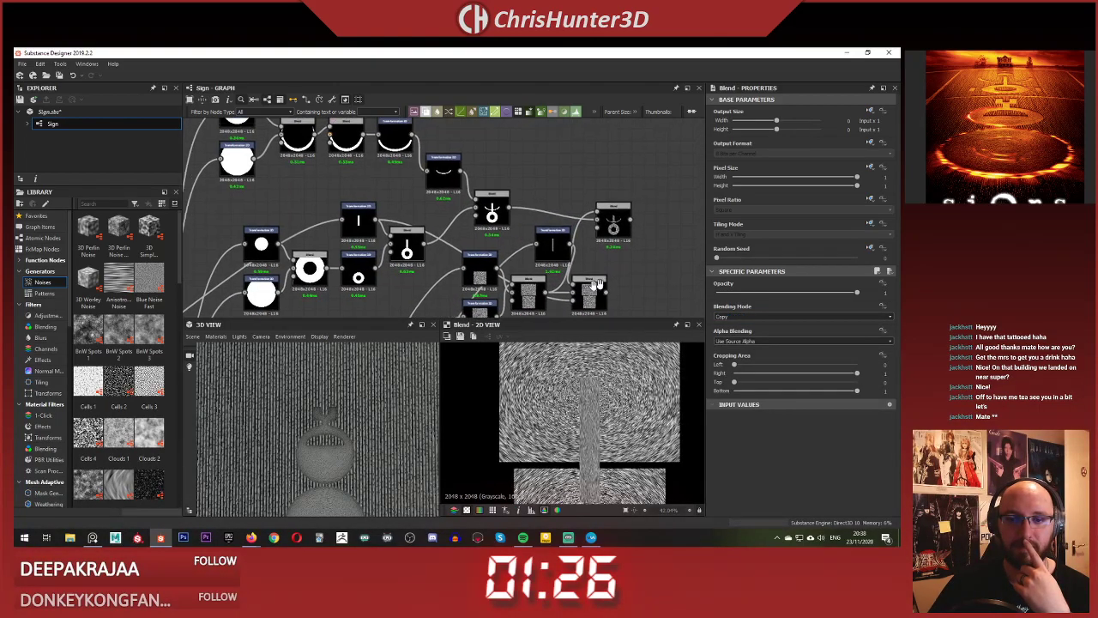
pyautogui.scroll(1, 598, 283)
pyautogui.moveTo(568, 197); pyautogui.dragTo(565, 215)
pyautogui.click(585, 217)
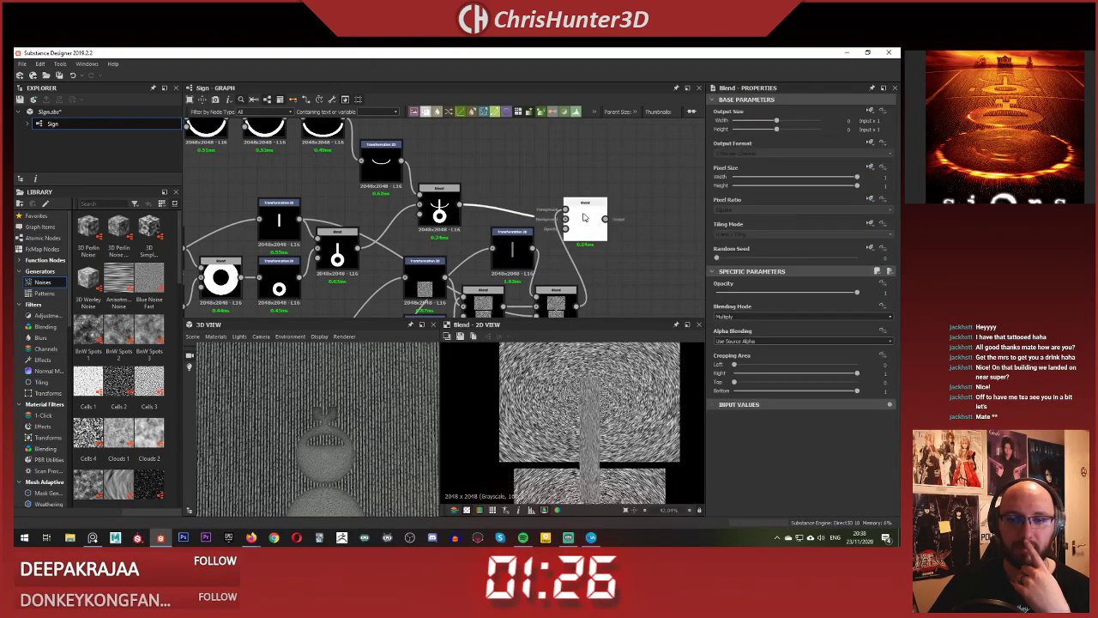
# - Add a Blend node above the stem-and-ring Blend, fed by the separate stem and ring Transformation 2D shapes
pyautogui.scroll(3, 500, 445)
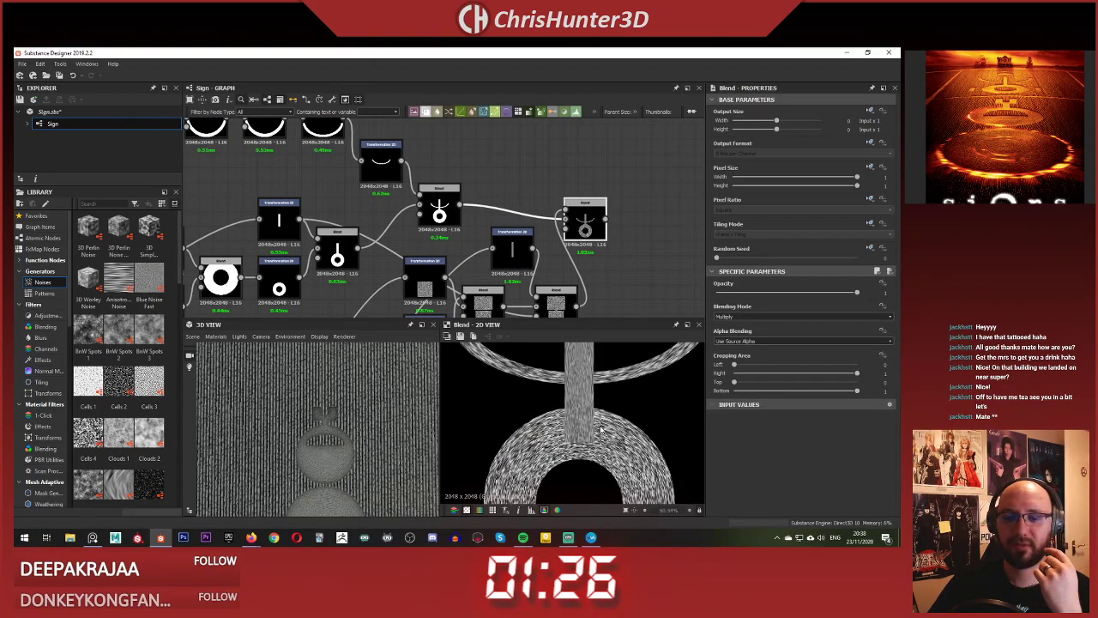
pyautogui.scroll(-2, 562, 263)
pyautogui.scroll(4, 562, 263)
pyautogui.moveTo(561, 263); pyautogui.dragTo(642, 312, button='middle')
pyautogui.scroll(-2, 601, 274)
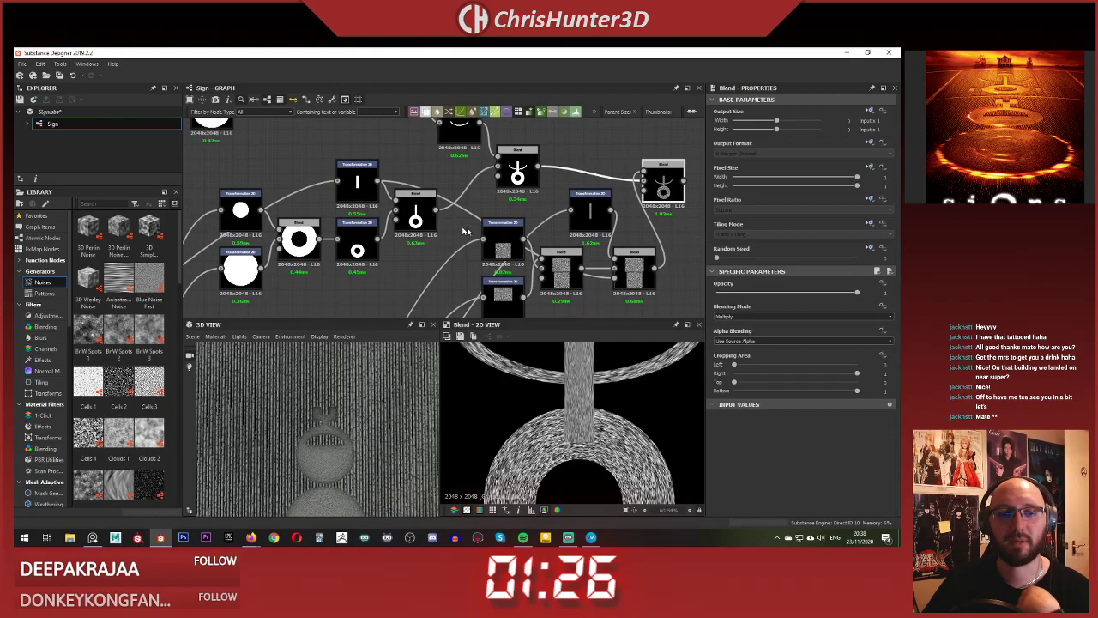
pyautogui.moveTo(382, 194)
pyautogui.mouseDown(button='middle')
pyautogui.moveTo(383, 177)
pyautogui.moveTo(386, 199)
pyautogui.mouseUp(button='middle')
pyautogui.press('space')
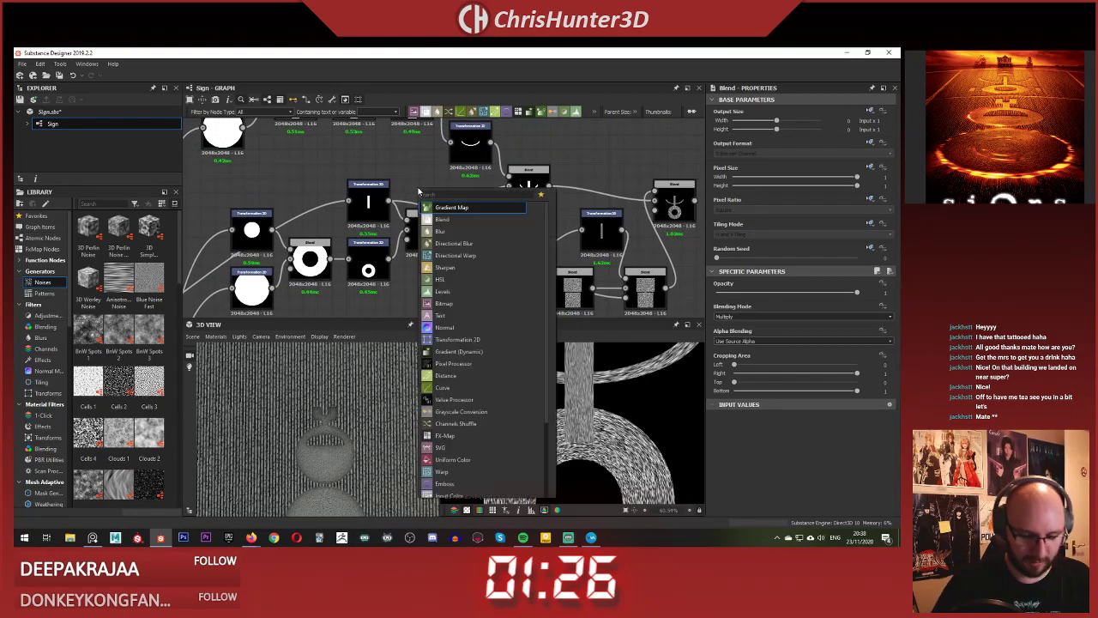
pyautogui.click(407, 181)
pyautogui.press('space')
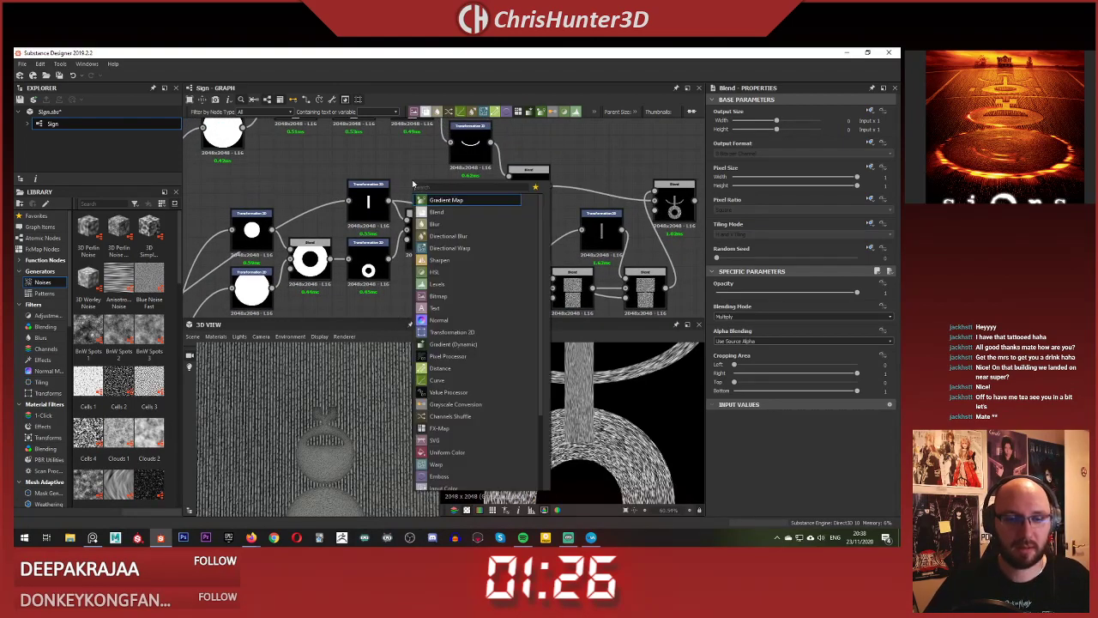
pyautogui.write('bl')
pyautogui.press('Return')
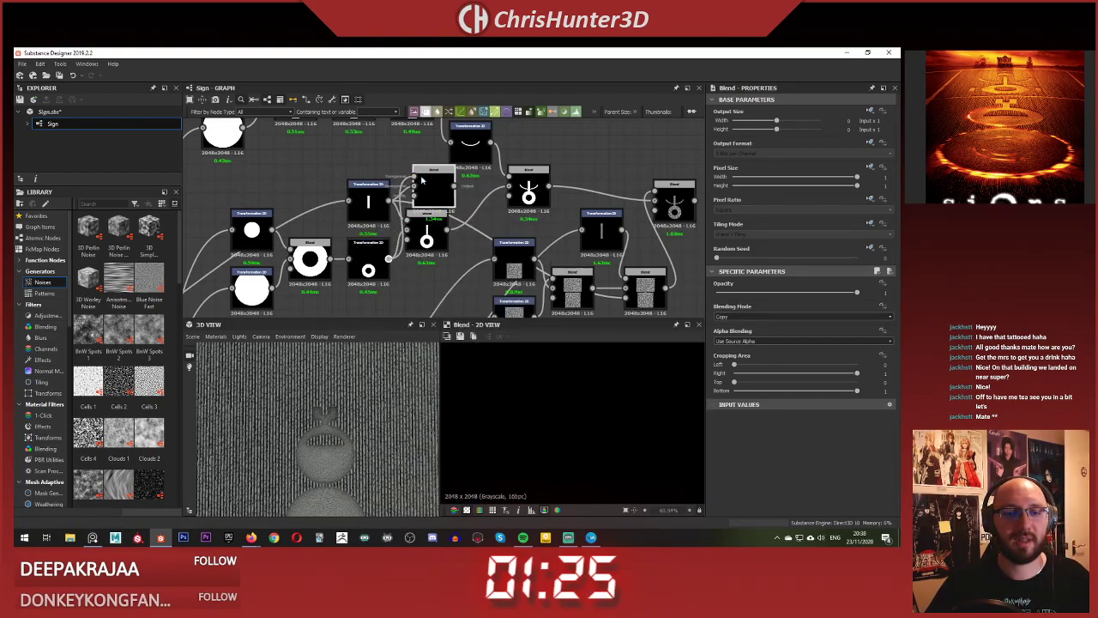
pyautogui.moveTo(421, 181); pyautogui.dragTo(423, 182)
# - Connect the new shape Blend to the stem noise Blend's opacity input and set its blending mode to Subtract
pyautogui.moveTo(624, 302); pyautogui.dragTo(627, 299)
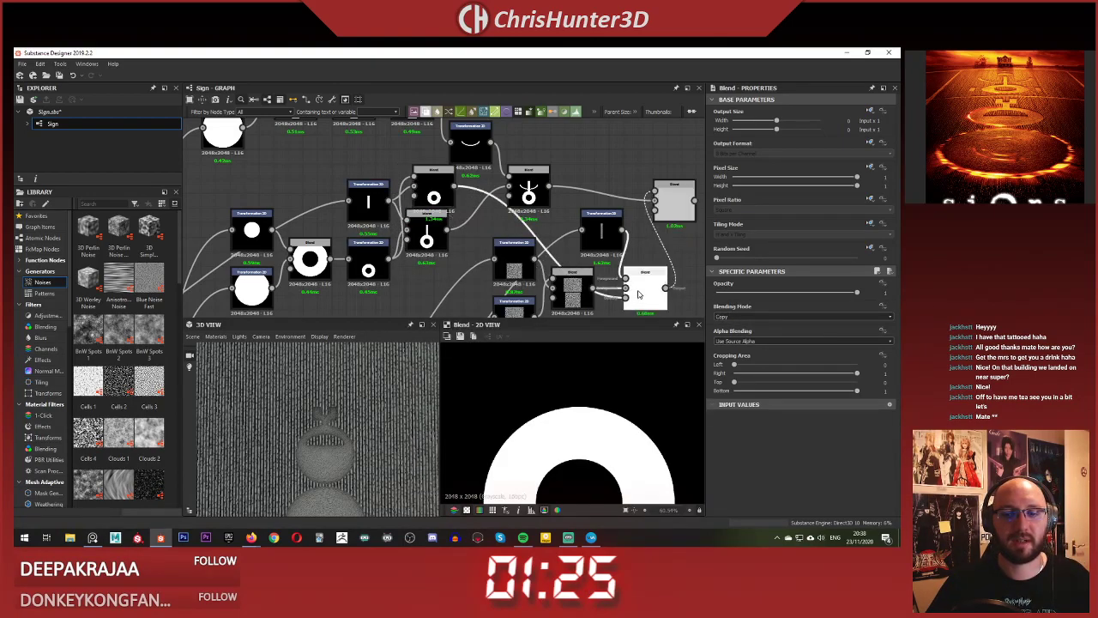
pyautogui.click(762, 318)
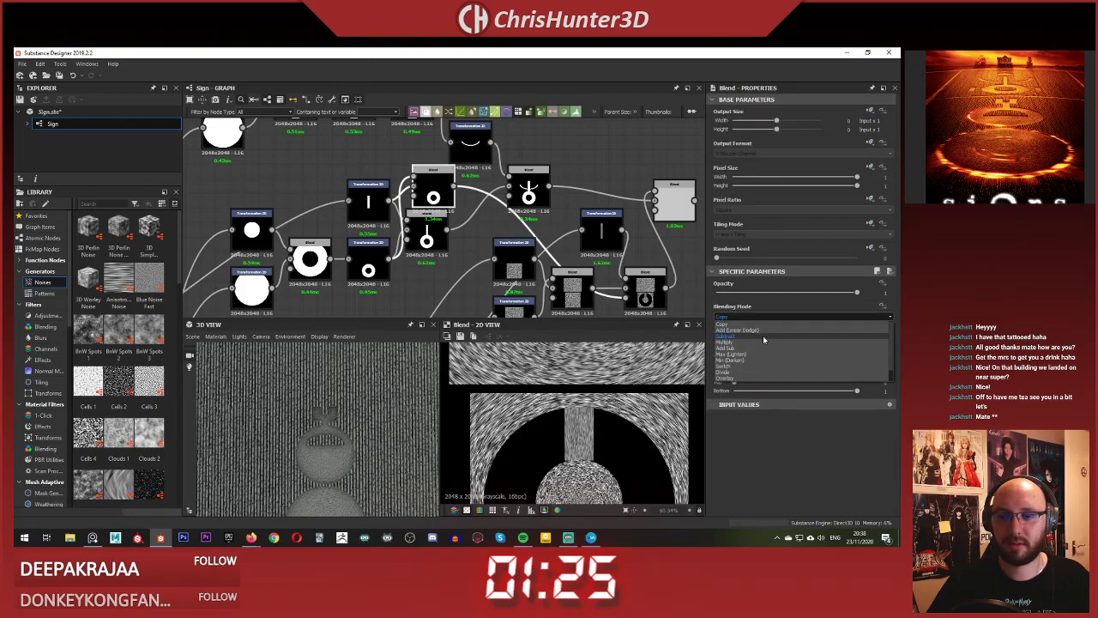
pyautogui.click(763, 333)
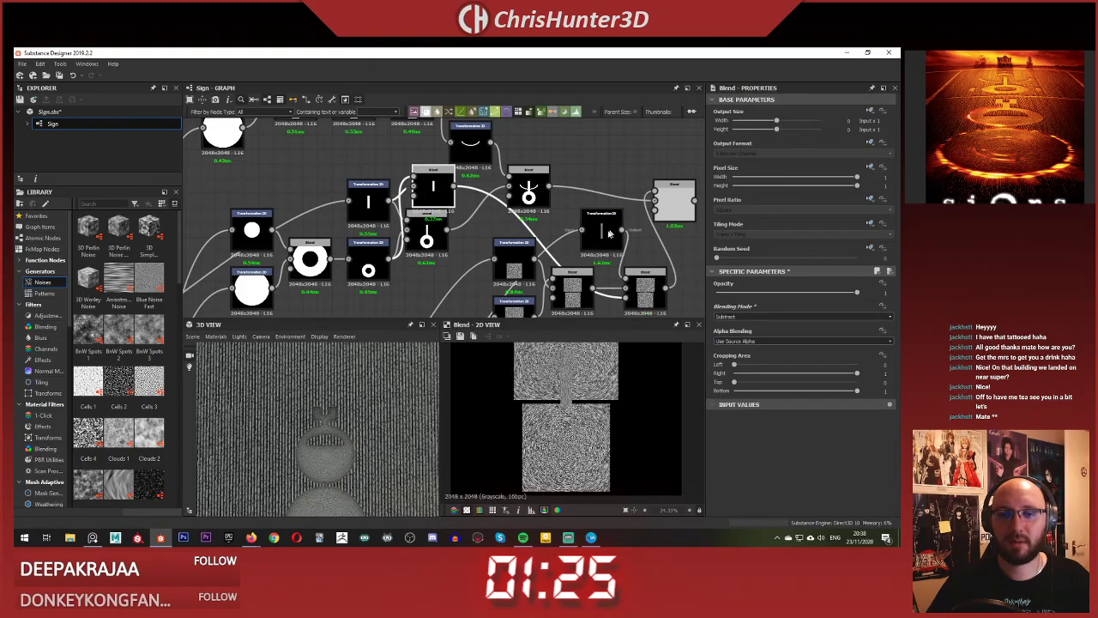
# - Reposition the stem-and-ring Blend and place the Subtract Blend directly beneath it
pyautogui.moveTo(475, 256)
pyautogui.mouseDown(button='middle')
pyautogui.moveTo(514, 240)
pyautogui.moveTo(471, 261)
pyautogui.mouseUp(button='middle')
pyautogui.scroll(-1, 469, 257)
pyautogui.scroll(1, 425, 245)
pyautogui.moveTo(440, 239); pyautogui.dragTo(482, 224)
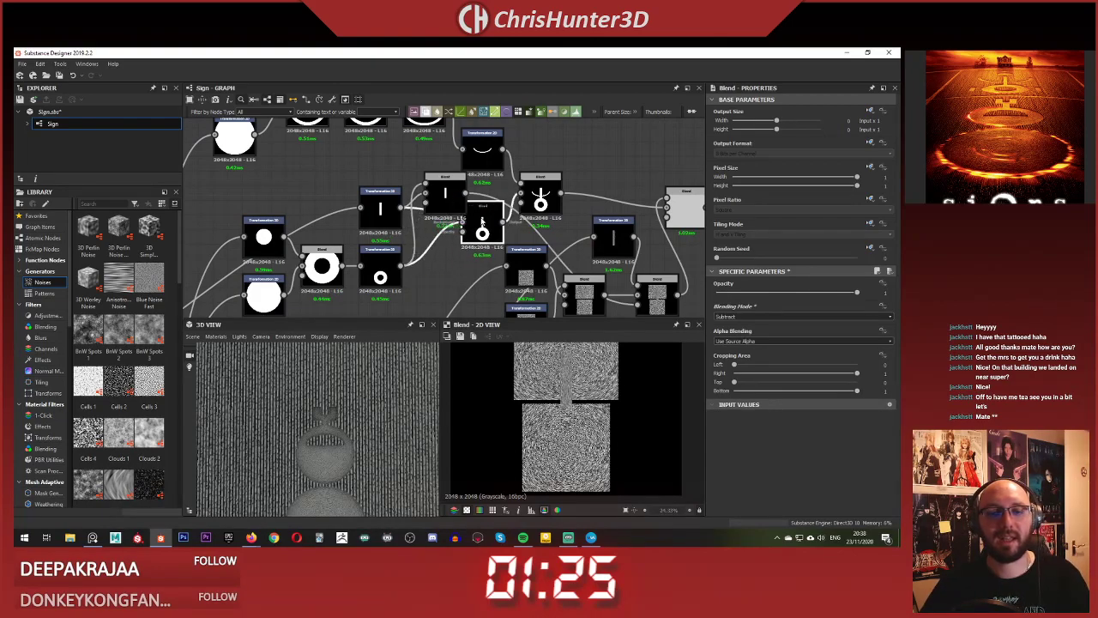
pyautogui.moveTo(446, 192); pyautogui.dragTo(485, 282)
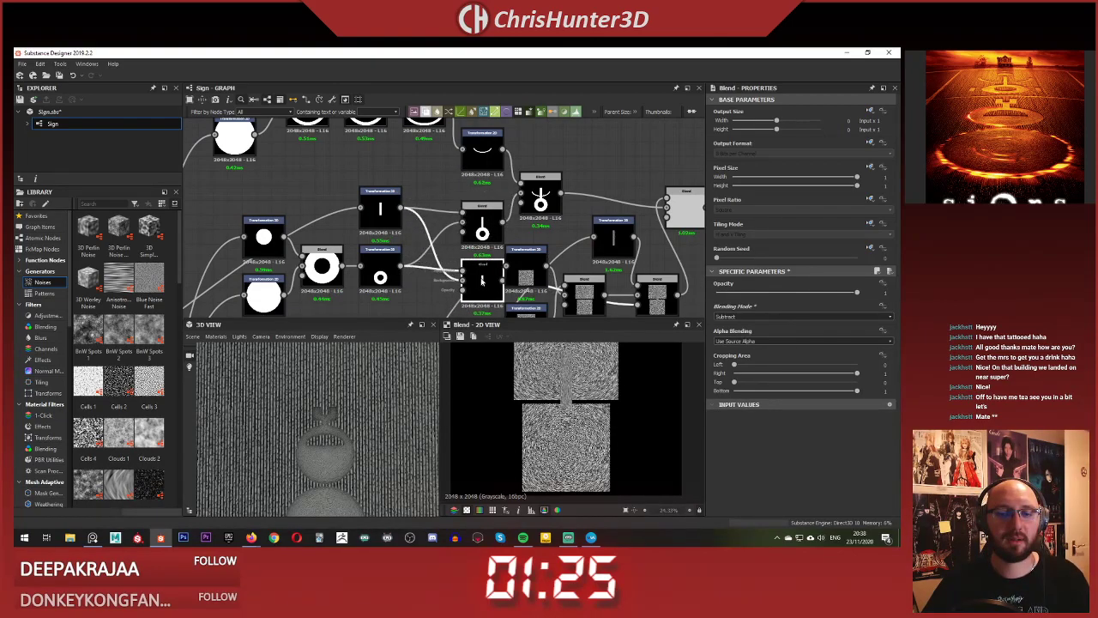
# - Space out the noise Transformation 2D nodes, the noise Blends and the Multiply Blend away from the Subtract Blend
pyautogui.scroll(-2, 466, 279)
pyautogui.moveTo(466, 279); pyautogui.dragTo(398, 251, button='middle')
pyautogui.scroll(1, 397, 250)
pyautogui.scroll(-1, 480, 243)
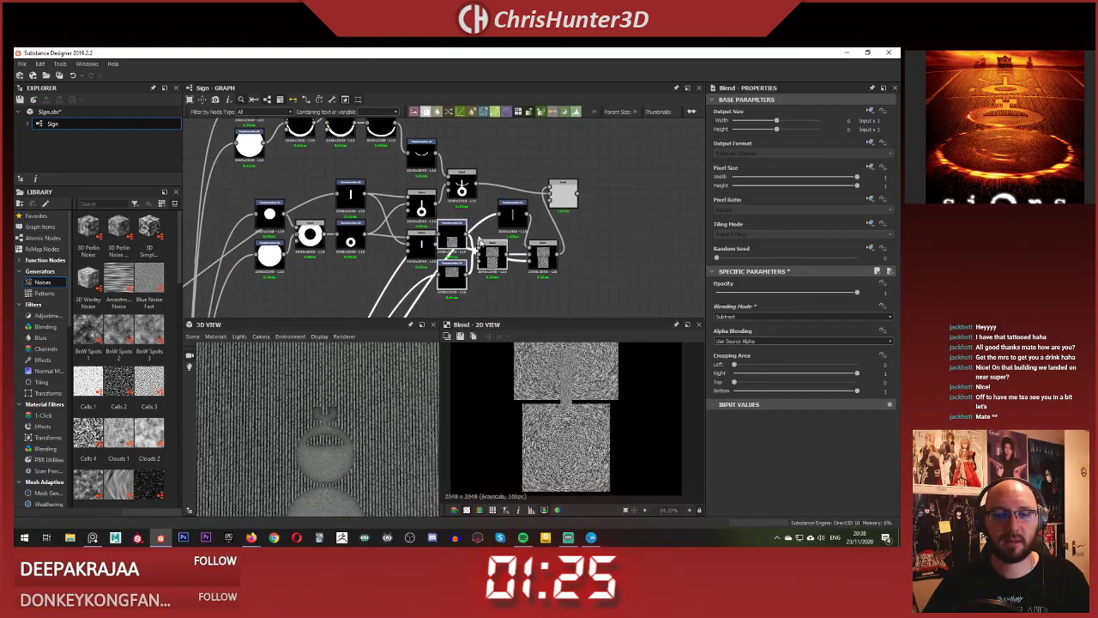
pyautogui.moveTo(495, 258); pyautogui.dragTo(506, 259)
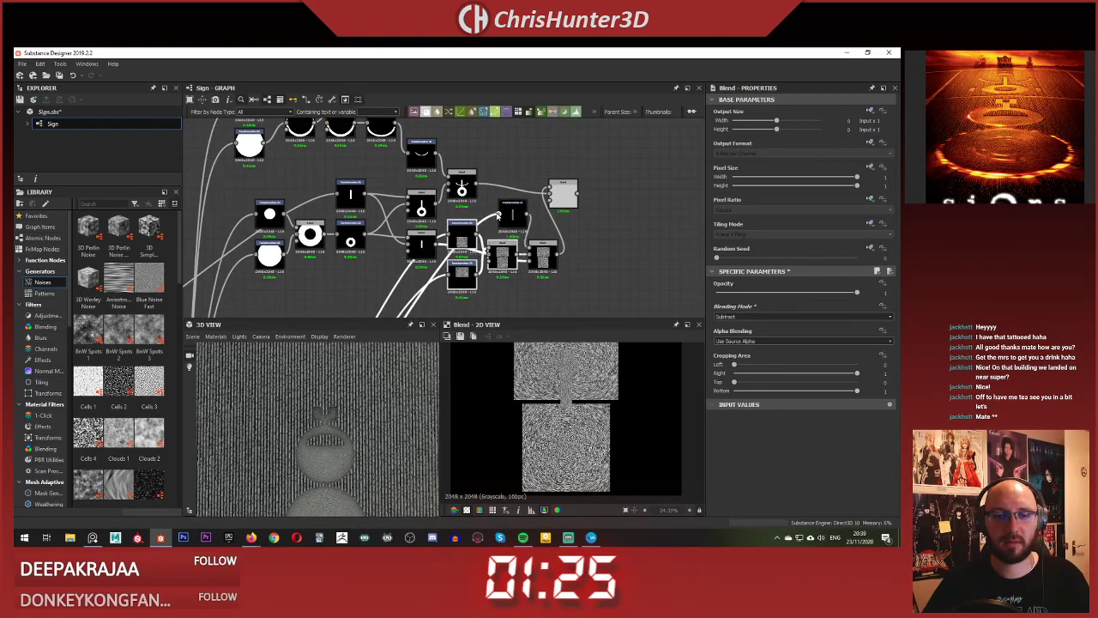
pyautogui.moveTo(511, 216); pyautogui.dragTo(522, 216)
pyautogui.moveTo(549, 257); pyautogui.dragTo(567, 270)
pyautogui.moveTo(566, 191); pyautogui.dragTo(600, 223)
pyautogui.scroll(-3, 571, 232)
pyautogui.scroll(4, 573, 232)
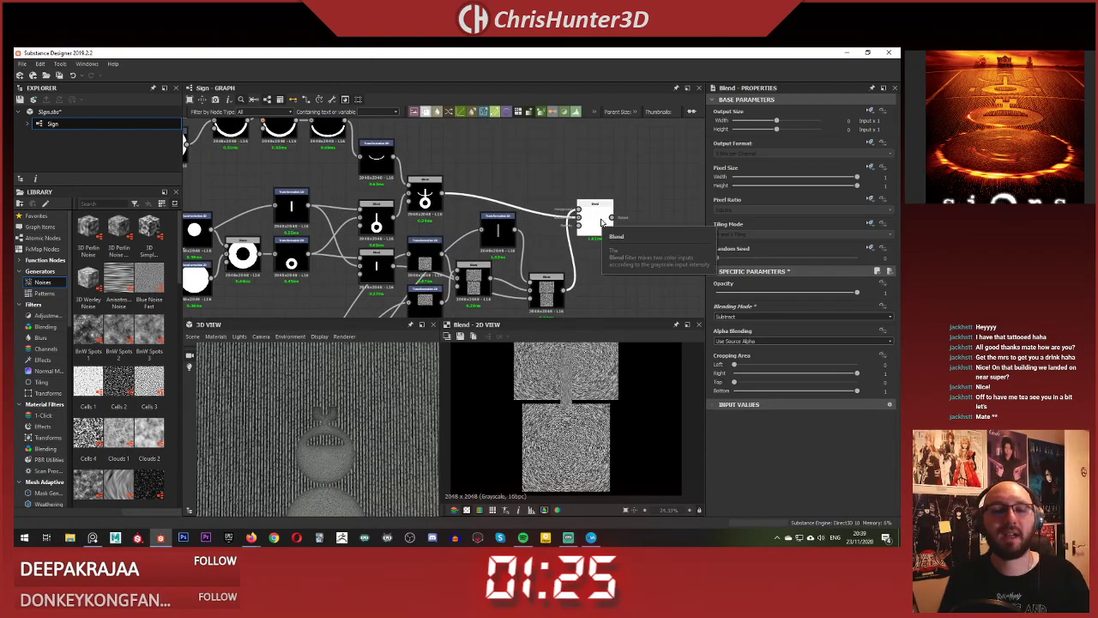
pyautogui.scroll(-8, 522, 210)
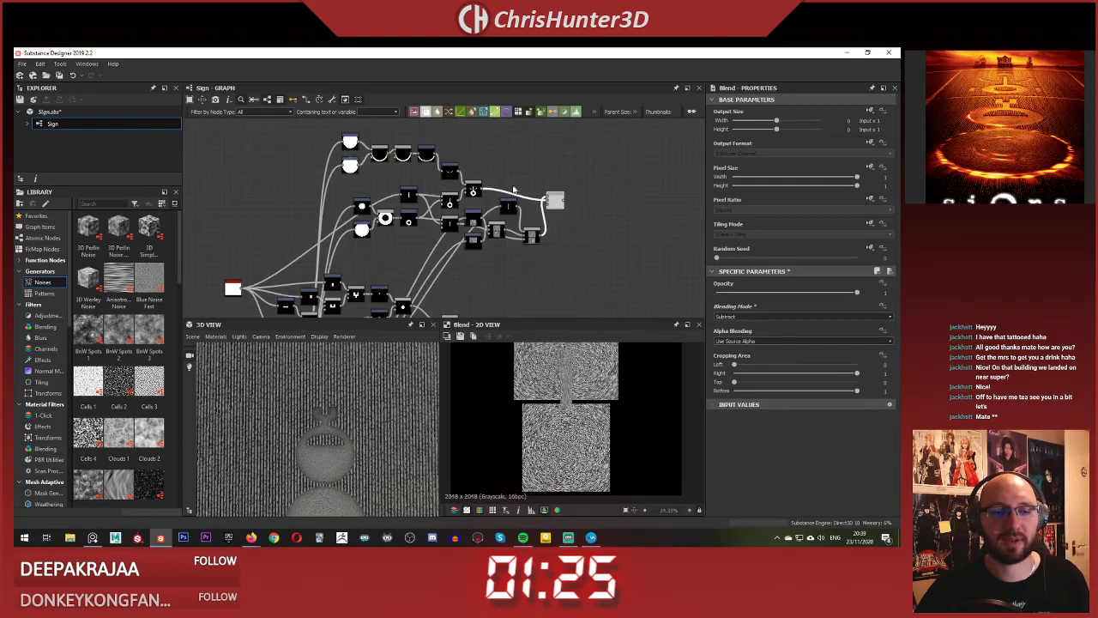
pyautogui.scroll(4, 490, 227)
pyautogui.moveTo(485, 225); pyautogui.dragTo(480, 211, button='middle')
pyautogui.scroll(5, 479, 210)
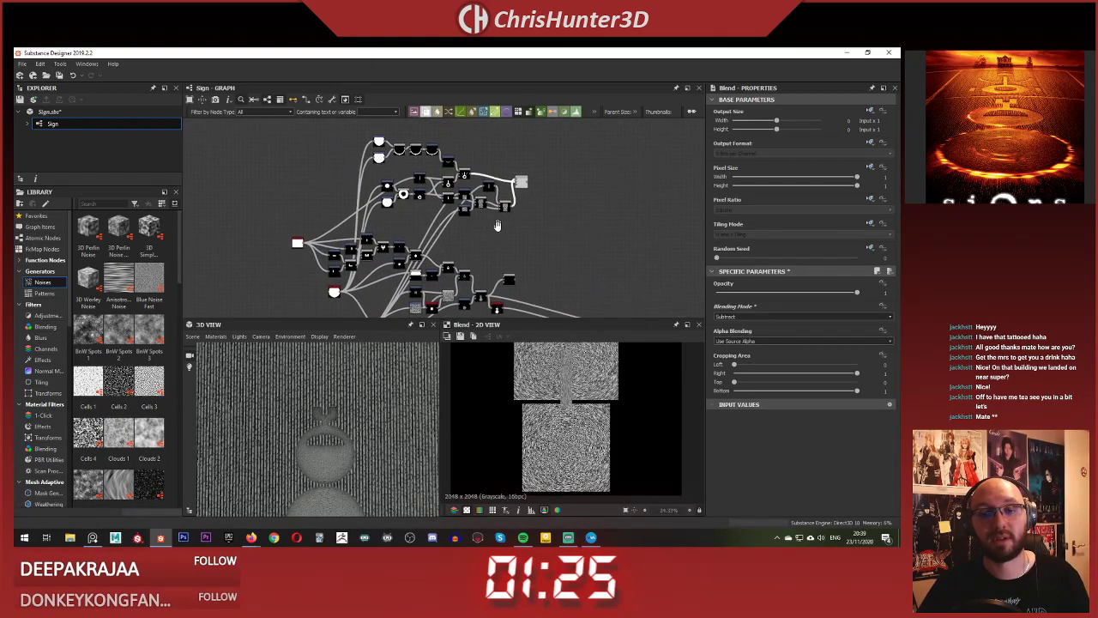
pyautogui.scroll(-2, 355, 404)
pyautogui.moveTo(504, 194); pyautogui.dragTo(506, 132, button='middle')
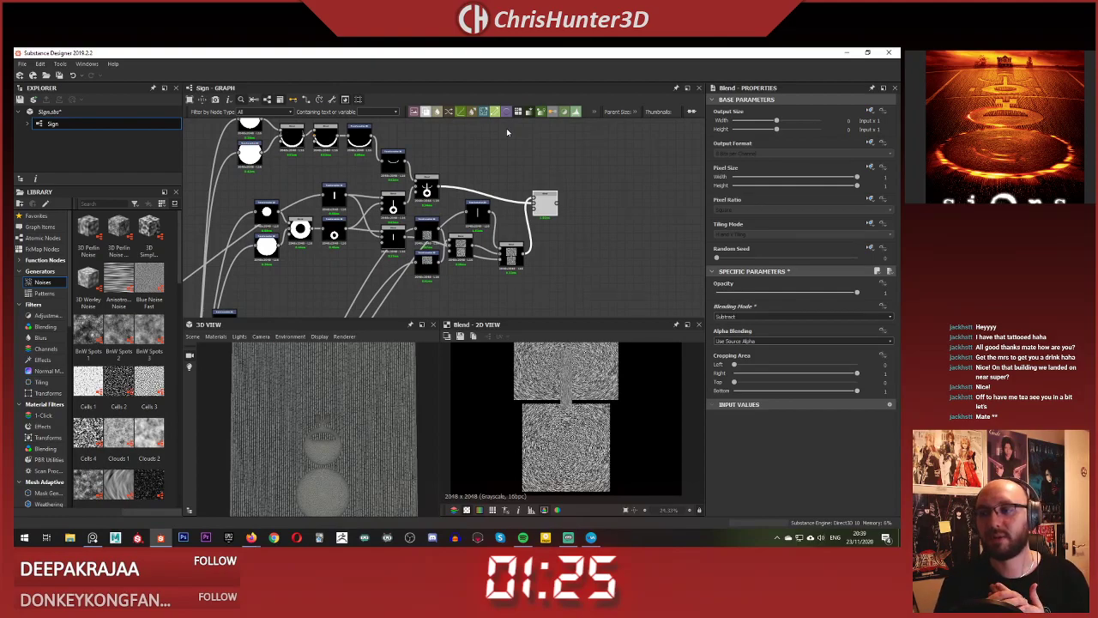
pyautogui.scroll(-4, 498, 224)
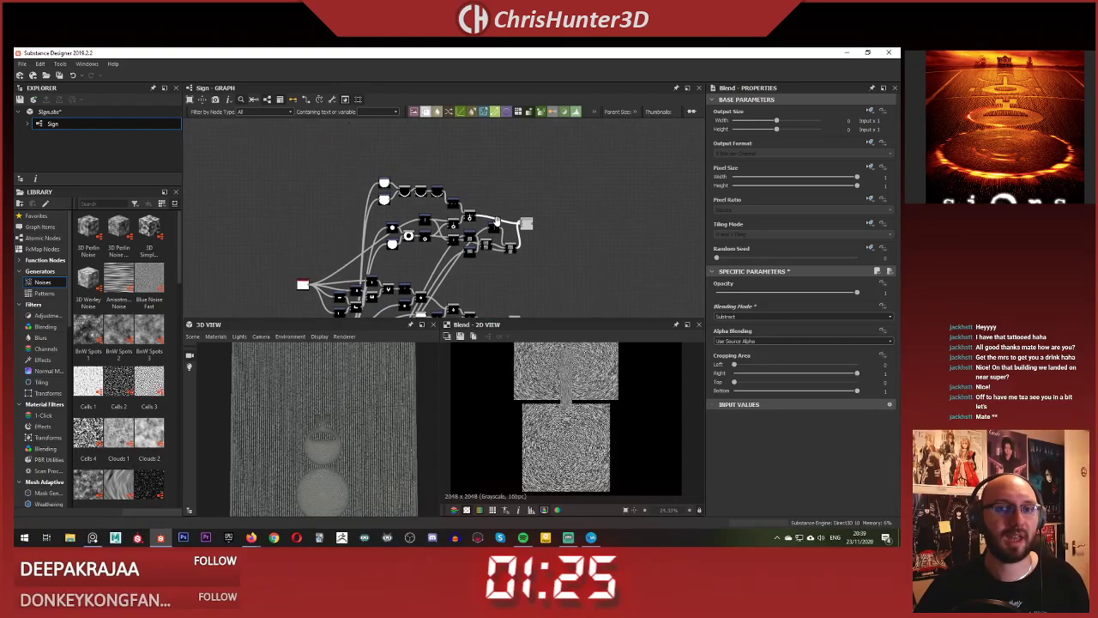
pyautogui.scroll(5, 498, 224)
pyautogui.scroll(-1, 549, 219)
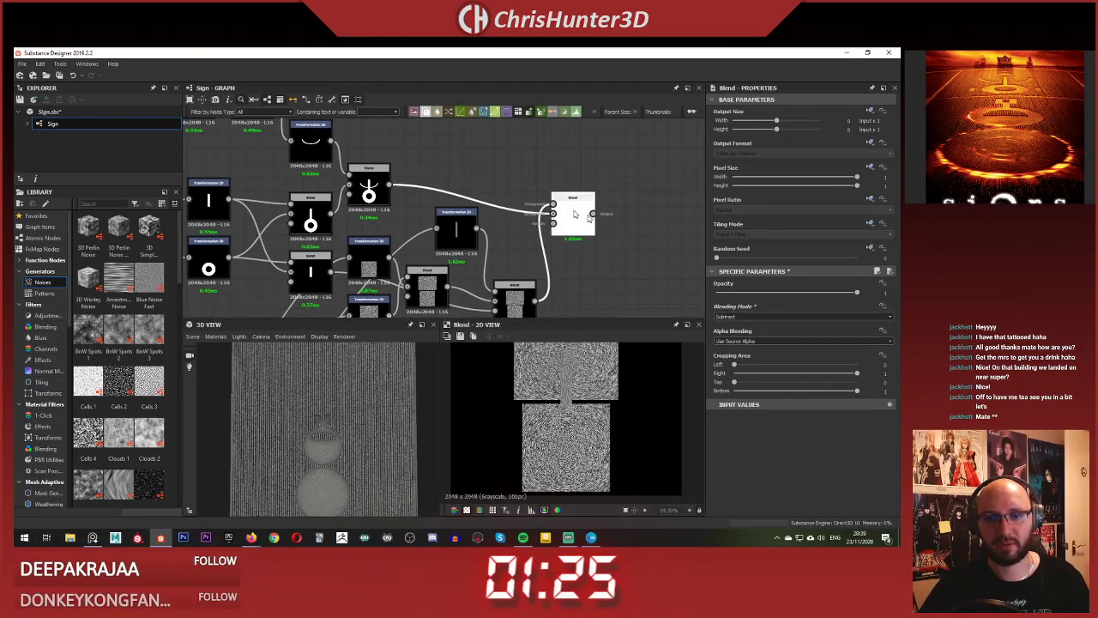
# - Preview the Multiply Blend and examine the noise direction where the stem meets the arc and ring
pyautogui.doubleClick(578, 222)
pyautogui.scroll(6, 576, 374)
pyautogui.moveTo(576, 375); pyautogui.dragTo(572, 421, button='middle')
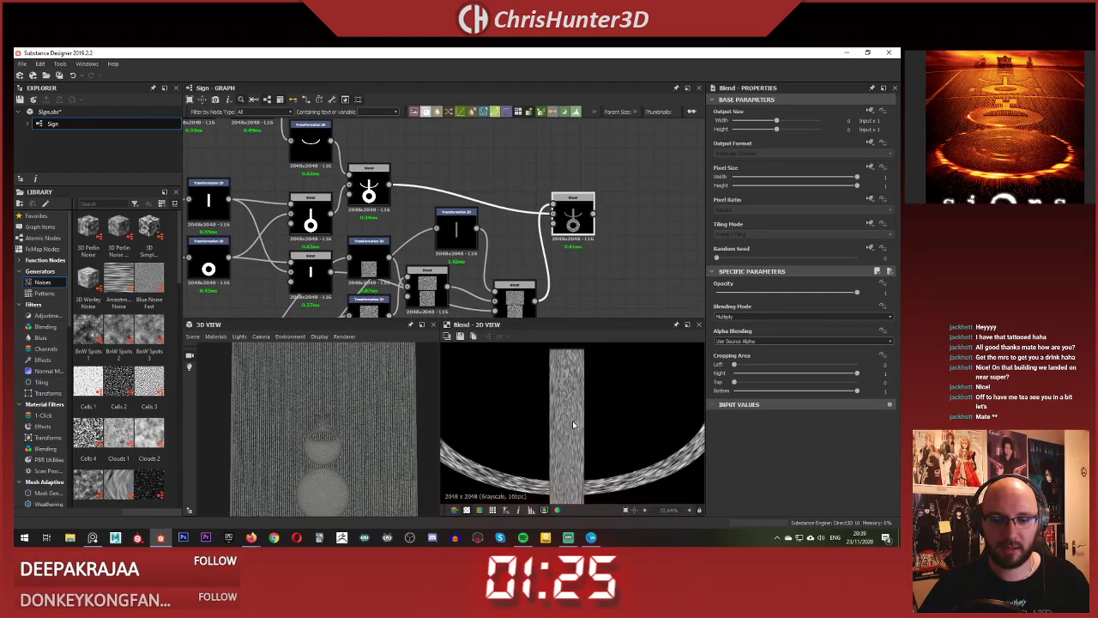
pyautogui.scroll(1, 326, 447)
pyautogui.scroll(-3, 558, 290)
pyautogui.moveTo(559, 289); pyautogui.dragTo(554, 226, button='middle')
pyautogui.scroll(-5, 551, 390)
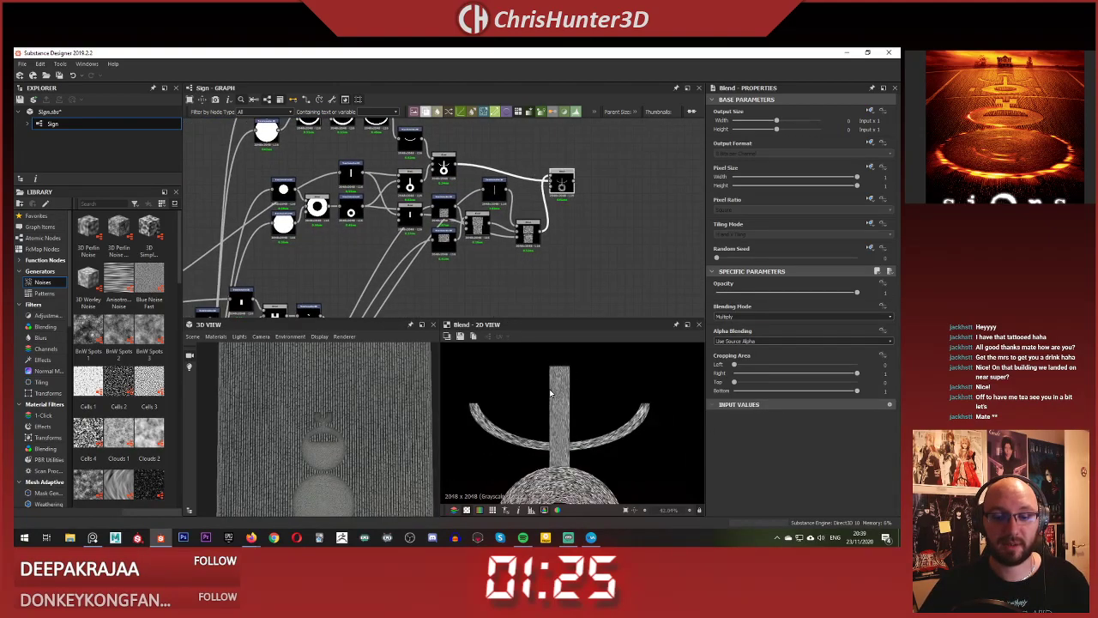
pyautogui.scroll(4, 532, 212)
pyautogui.scroll(-3, 545, 216)
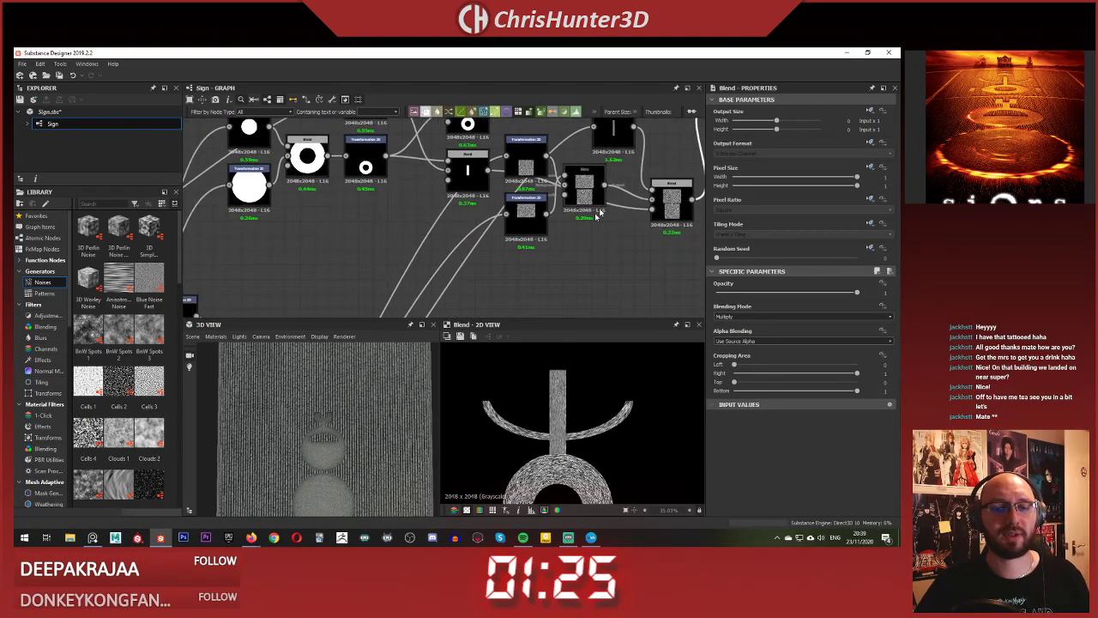
# - Preview the stem's noise Transformation 2D close up and compare it with the Multiply Blend's result
pyautogui.scroll(2, 553, 219)
pyautogui.moveTo(553, 218); pyautogui.dragTo(538, 286, button='middle')
pyautogui.scroll(1, 598, 165)
pyautogui.moveTo(598, 165); pyautogui.dragTo(554, 211, button='middle')
pyautogui.doubleClick(554, 211)
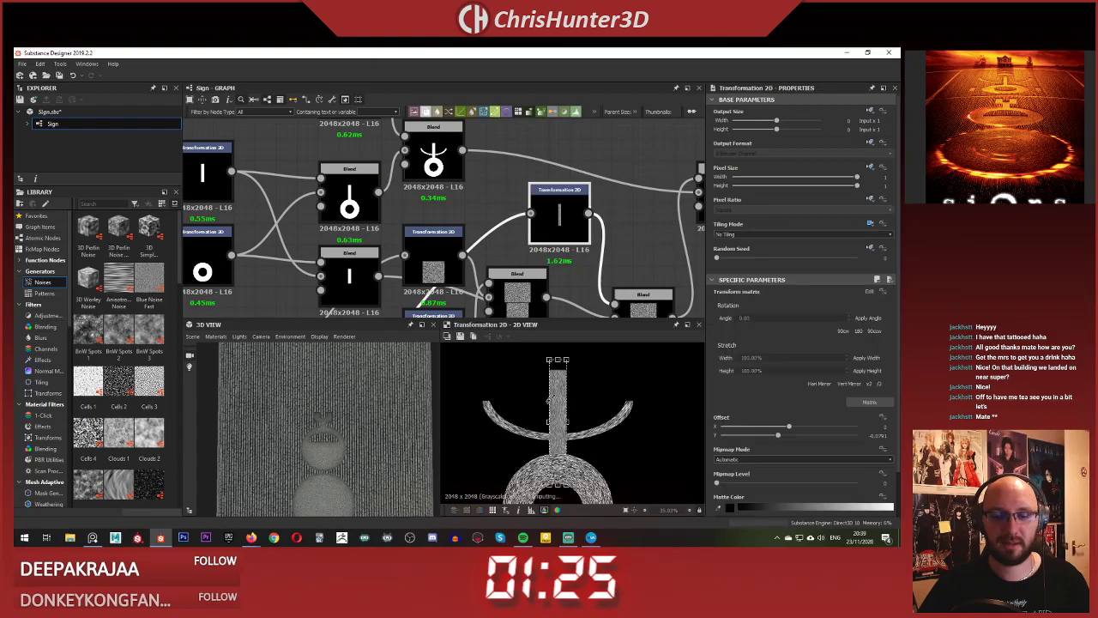
pyautogui.scroll(4, 558, 398)
pyautogui.scroll(-3, 588, 248)
pyautogui.scroll(2, 573, 424)
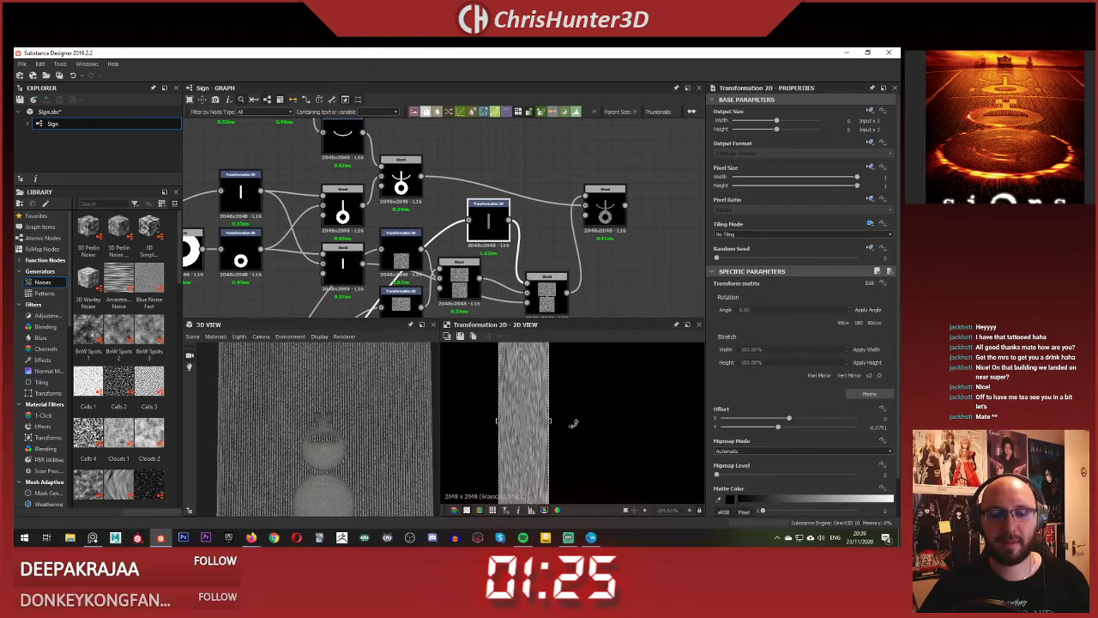
pyautogui.doubleClick(596, 213)
pyautogui.scroll(-4, 513, 420)
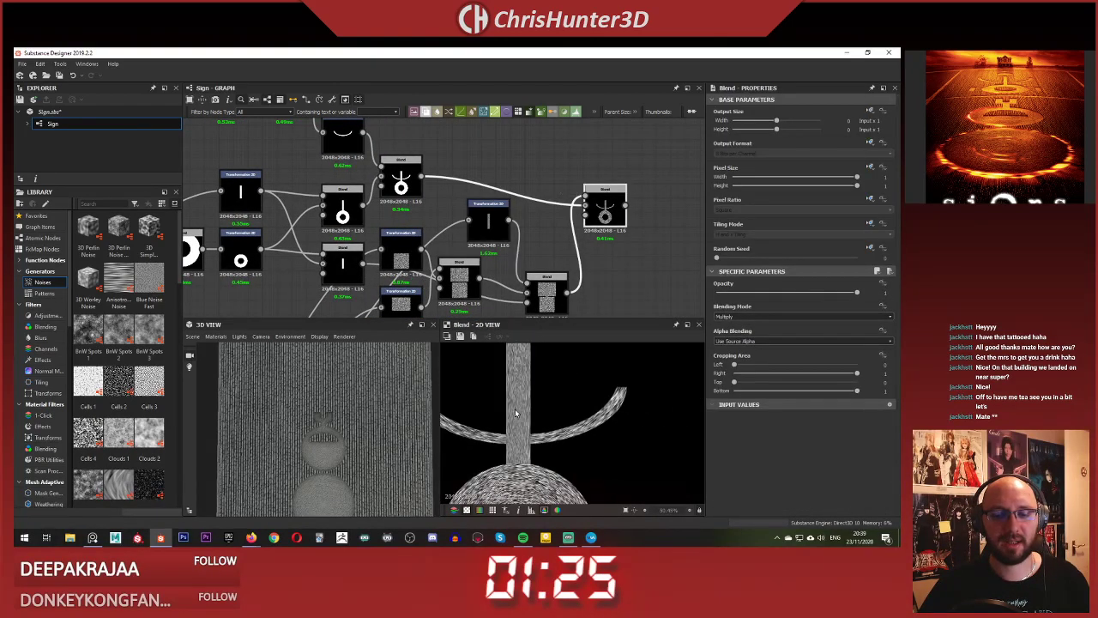
pyautogui.scroll(-2, 491, 216)
# - Connect the Multiply Blend's output to the foreground of the Blend that follows the finished lower symbols, and preview that Blend
pyautogui.moveTo(493, 263); pyautogui.dragTo(531, 235, button='middle')
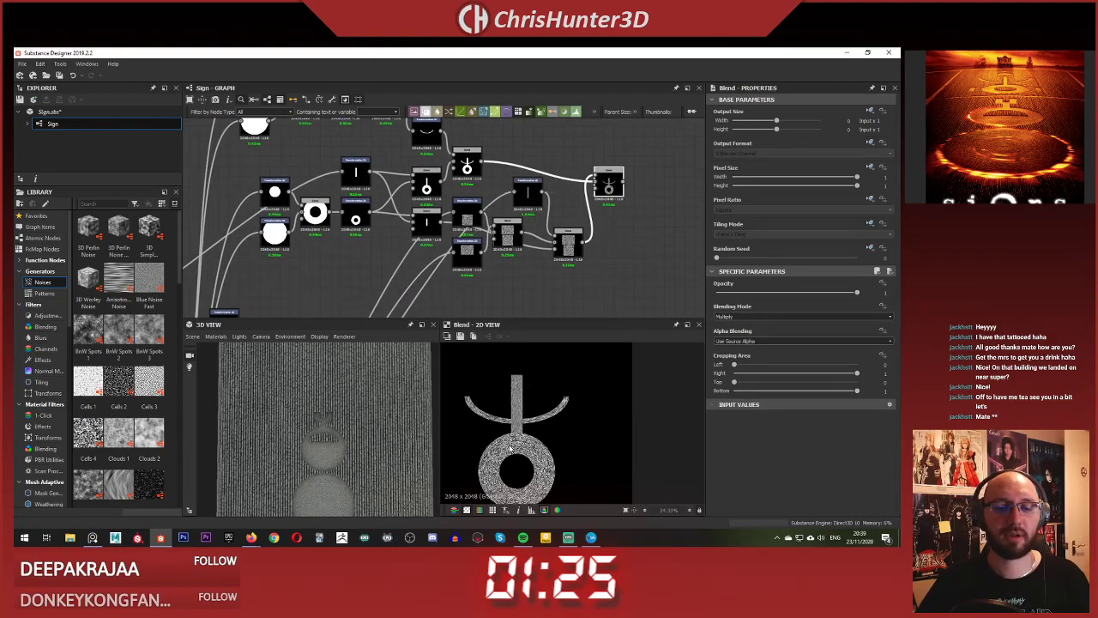
pyautogui.scroll(-2, 514, 419)
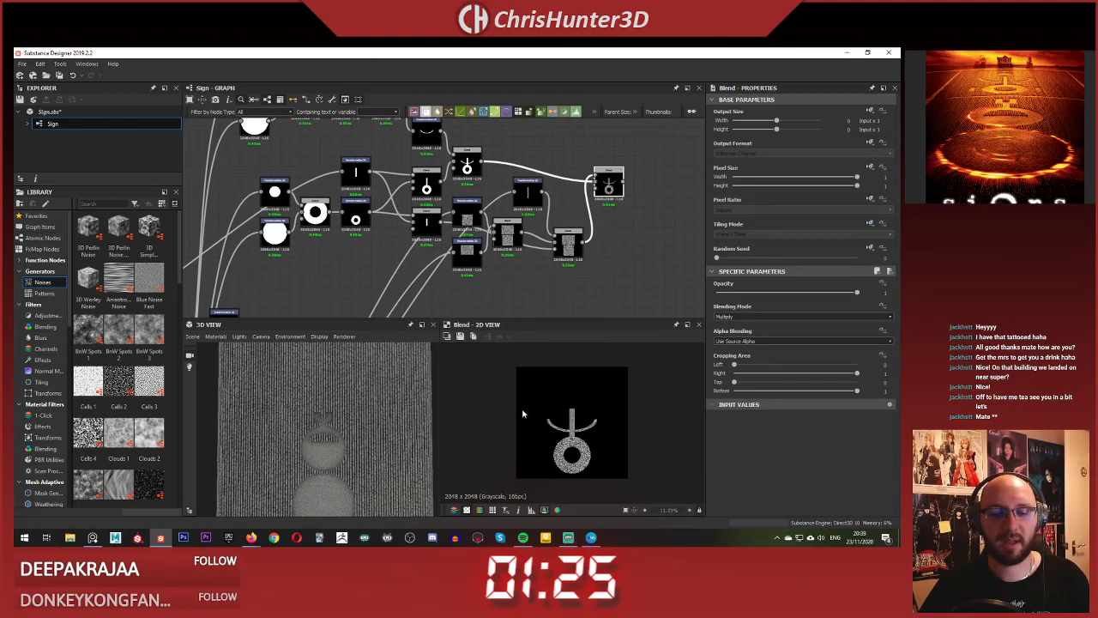
pyautogui.scroll(-2, 621, 194)
pyautogui.moveTo(588, 293); pyautogui.dragTo(521, 304, button='middle')
pyautogui.scroll(-2, 524, 263)
pyautogui.moveTo(524, 264); pyautogui.dragTo(522, 198, button='middle')
pyautogui.scroll(3, 549, 256)
pyautogui.moveTo(508, 288); pyautogui.dragTo(502, 223, button='middle')
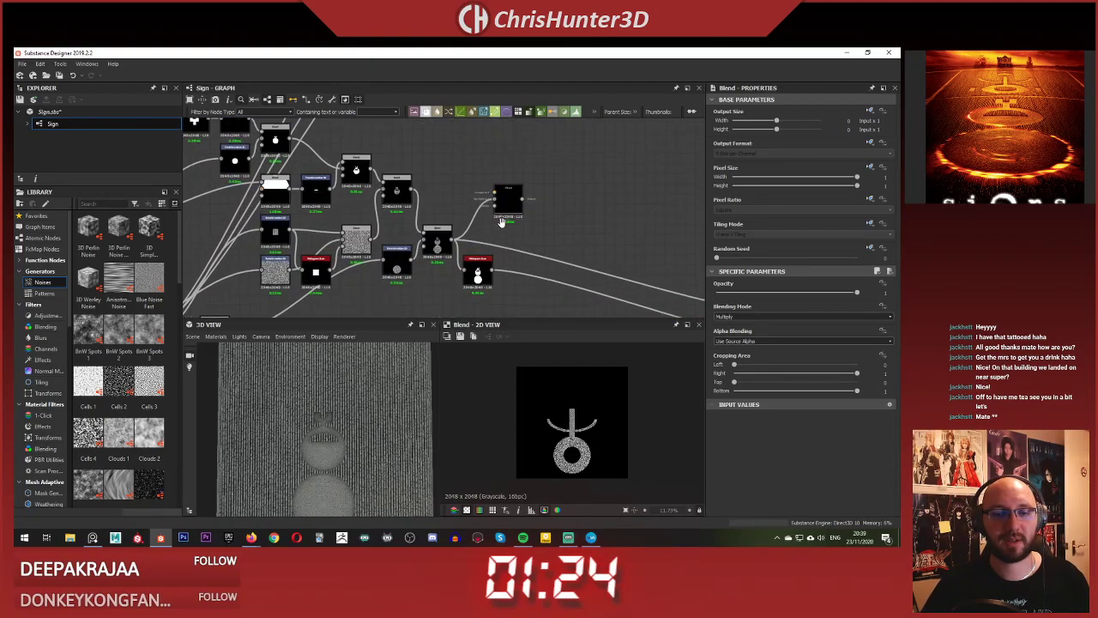
pyautogui.click(502, 209)
pyautogui.doubleClick(503, 209)
pyautogui.scroll(-3, 519, 296)
pyautogui.moveTo(518, 294); pyautogui.dragTo(541, 206, button='middle')
pyautogui.moveTo(556, 166); pyautogui.dragTo(555, 254, button='middle')
pyautogui.scroll(3, 557, 152)
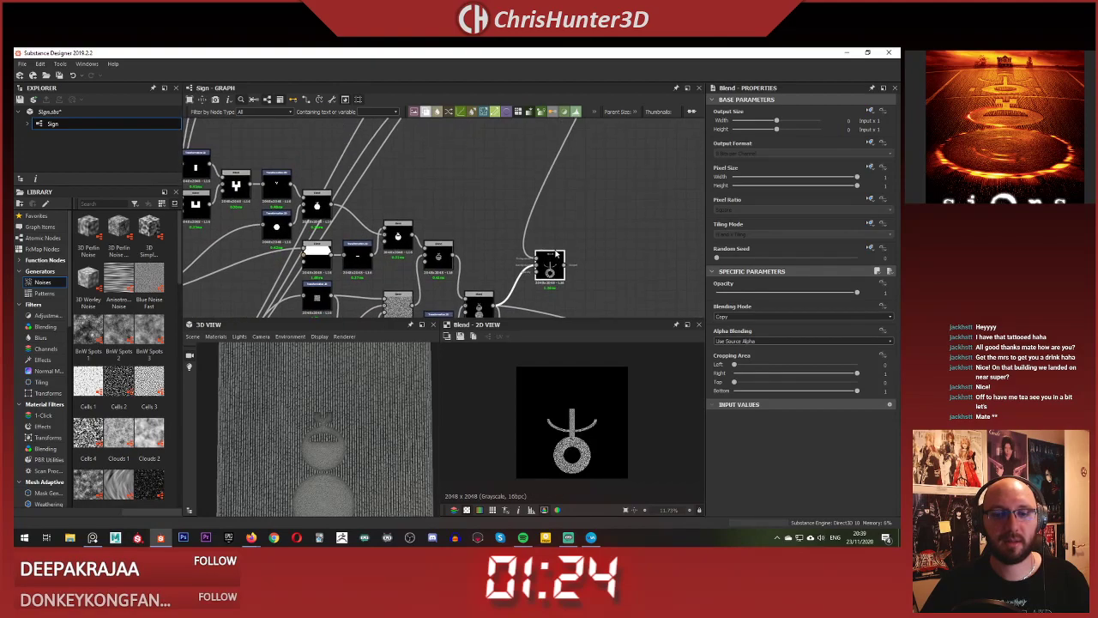
# - Set the combining Blend's blending mode to Max (Lighten) and save the package
pyautogui.click(771, 318)
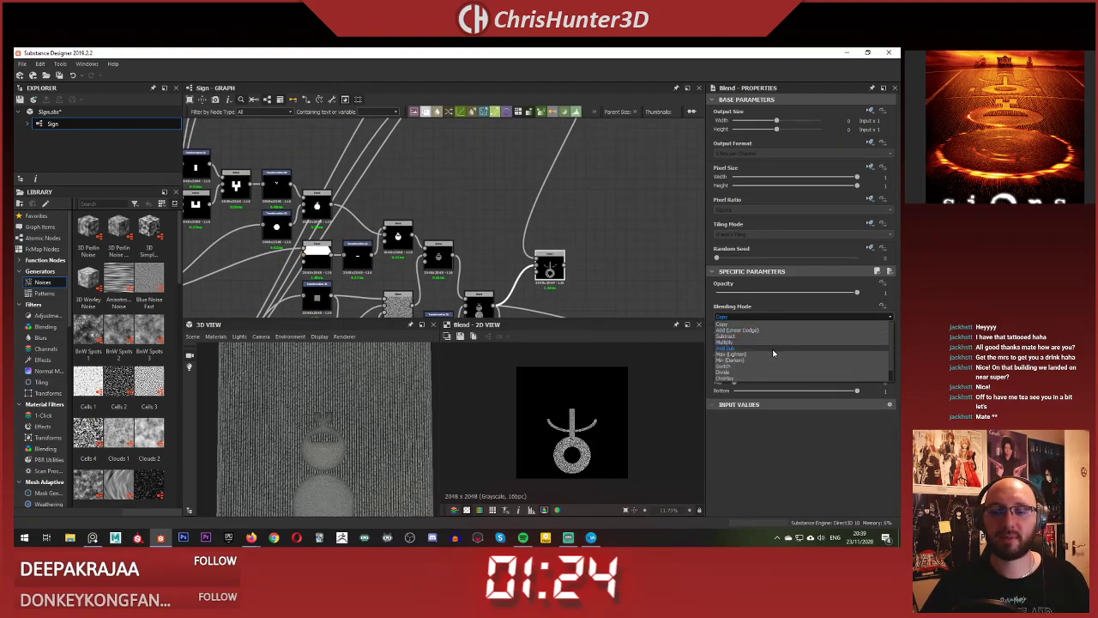
pyautogui.click(755, 350)
pyautogui.rightClick(627, 202)
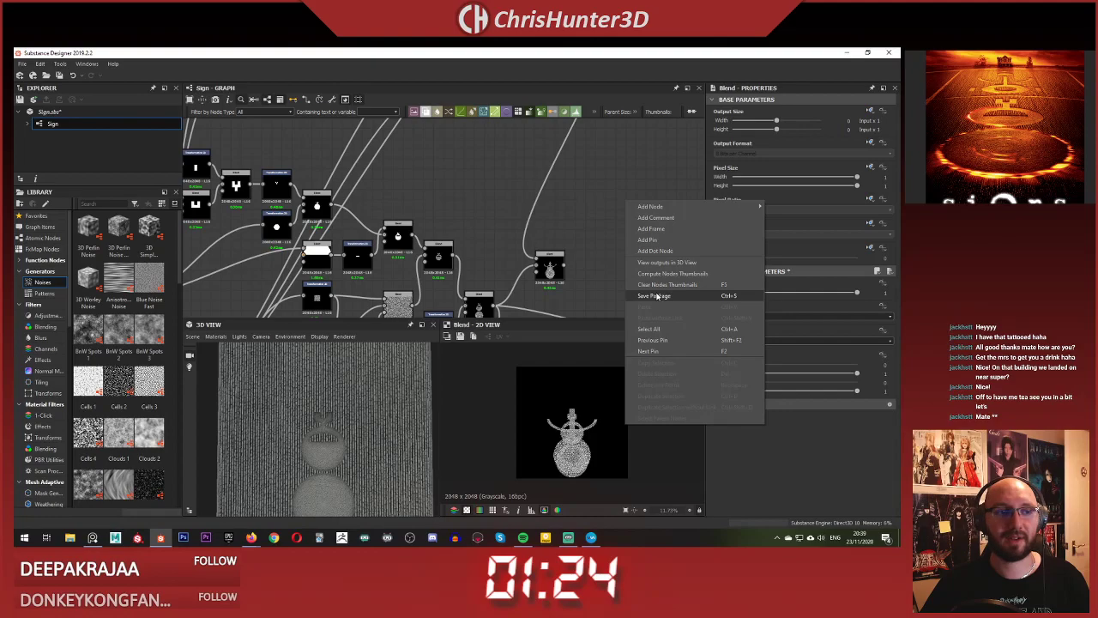
pyautogui.click(658, 296)
# - Insert a Transformation 2D node on the connection into the combining Blend's foreground and place it beside that Blend
pyautogui.scroll(2, 537, 186)
pyautogui.click(545, 189)
pyautogui.press('space')
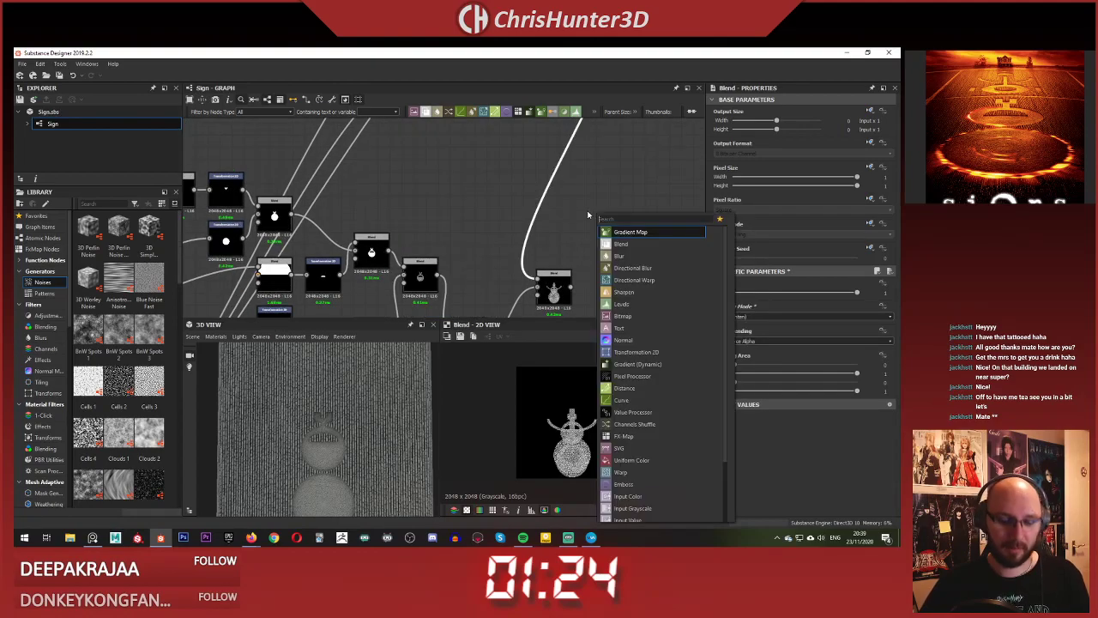
pyautogui.write('trans')
pyautogui.press('Return')
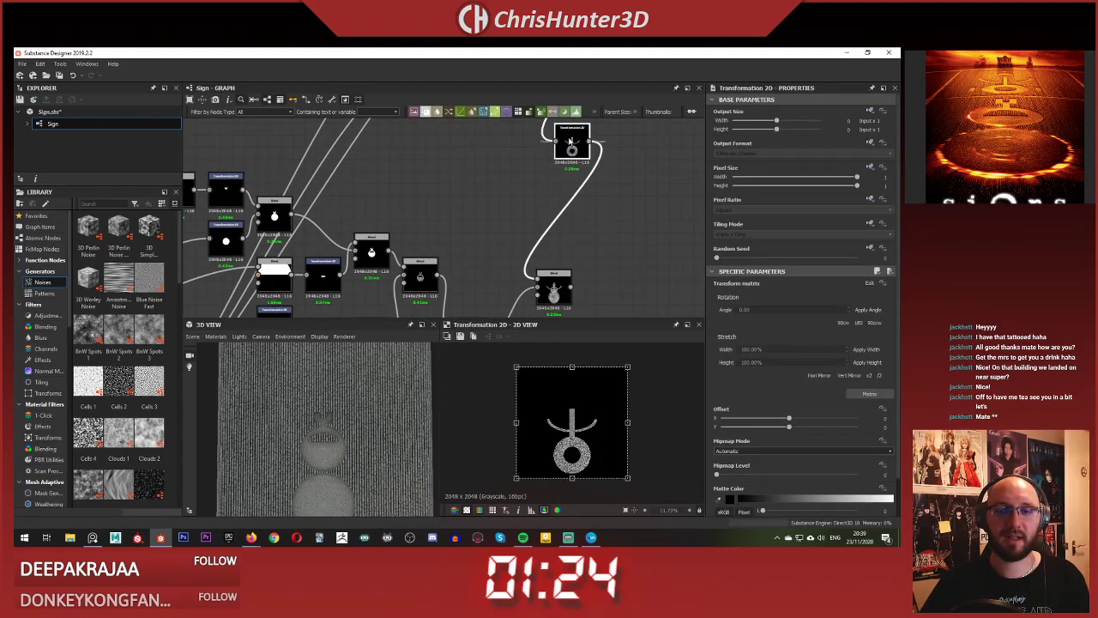
pyautogui.moveTo(569, 140); pyautogui.dragTo(504, 249)
pyautogui.scroll(4, 506, 257)
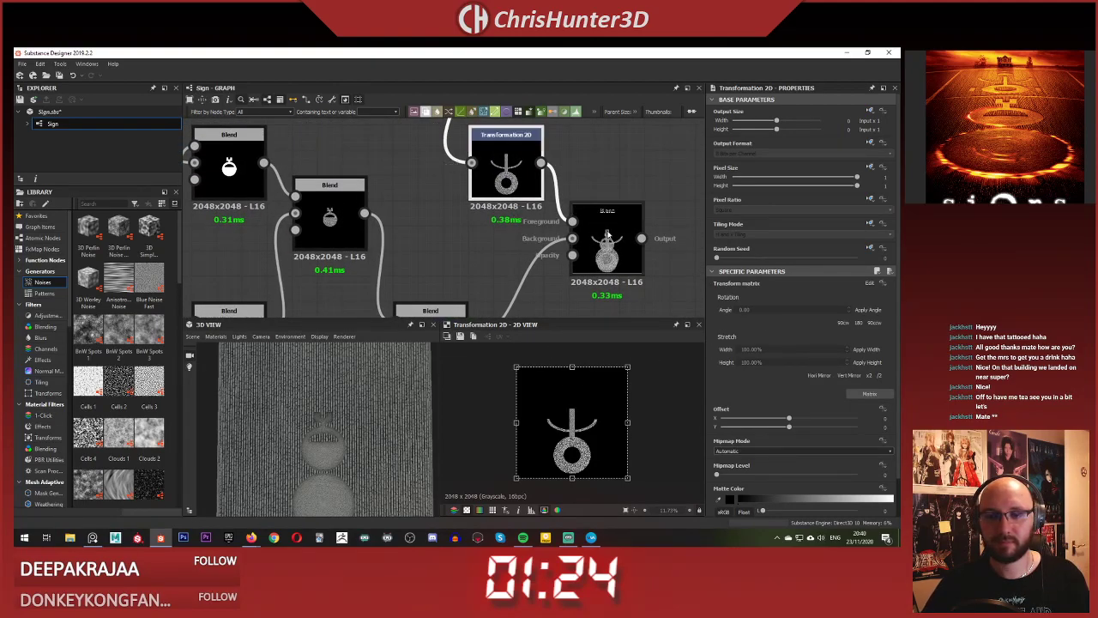
# - While previewing the combining Blend, scale the ring, stem and arc symbol to about half size and move it above the other symbols
pyautogui.doubleClick(607, 244)
pyautogui.click(505, 163)
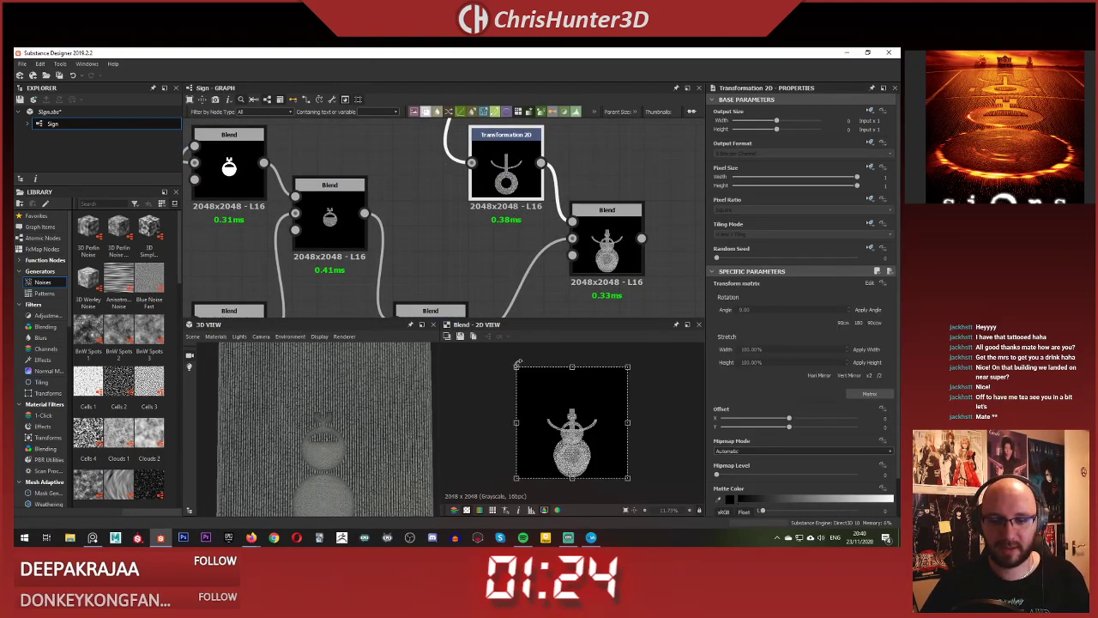
pyautogui.moveTo(515, 367); pyautogui.dragTo(571, 395)
pyautogui.moveTo(573, 403); pyautogui.dragTo(577, 402)
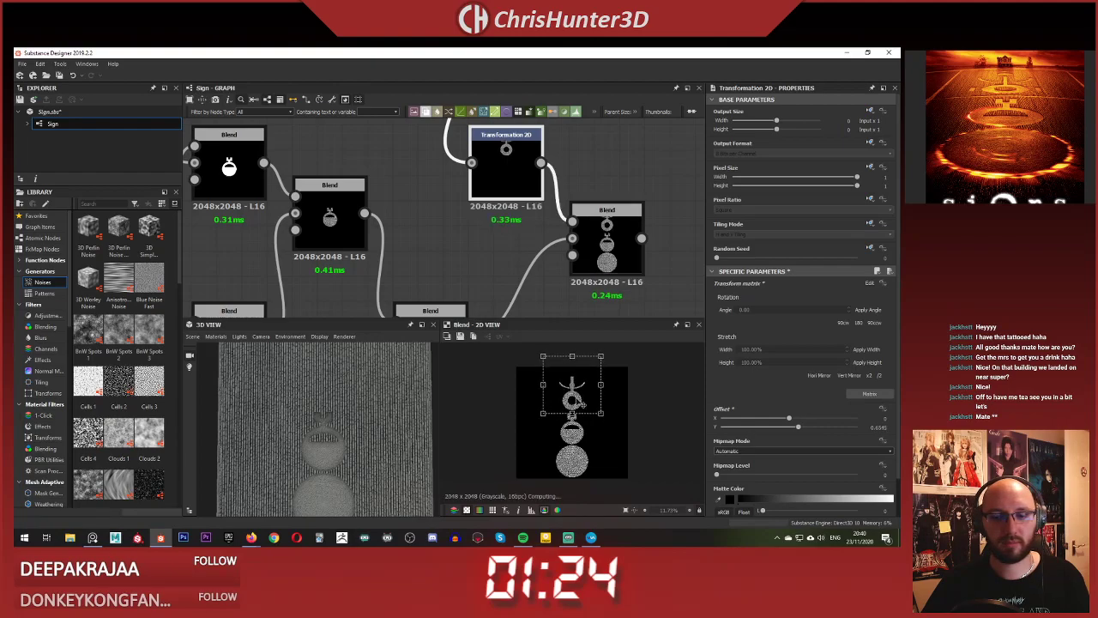
# - Examine the combined symbols in the preview and the graph branches that feed them
pyautogui.scroll(3, 579, 414)
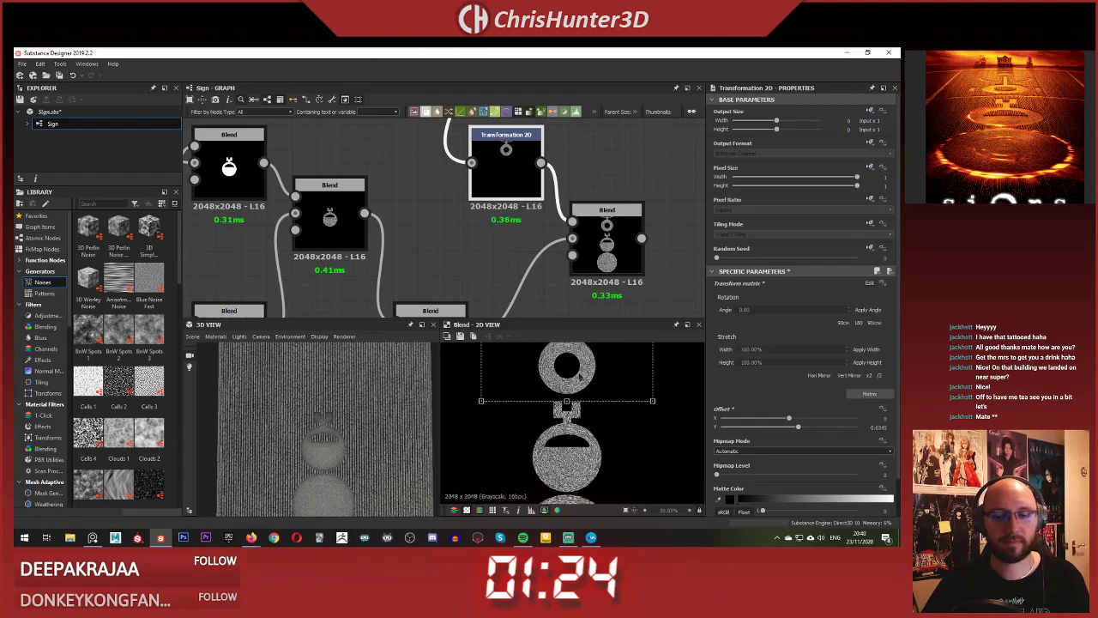
pyautogui.scroll(-2, 587, 421)
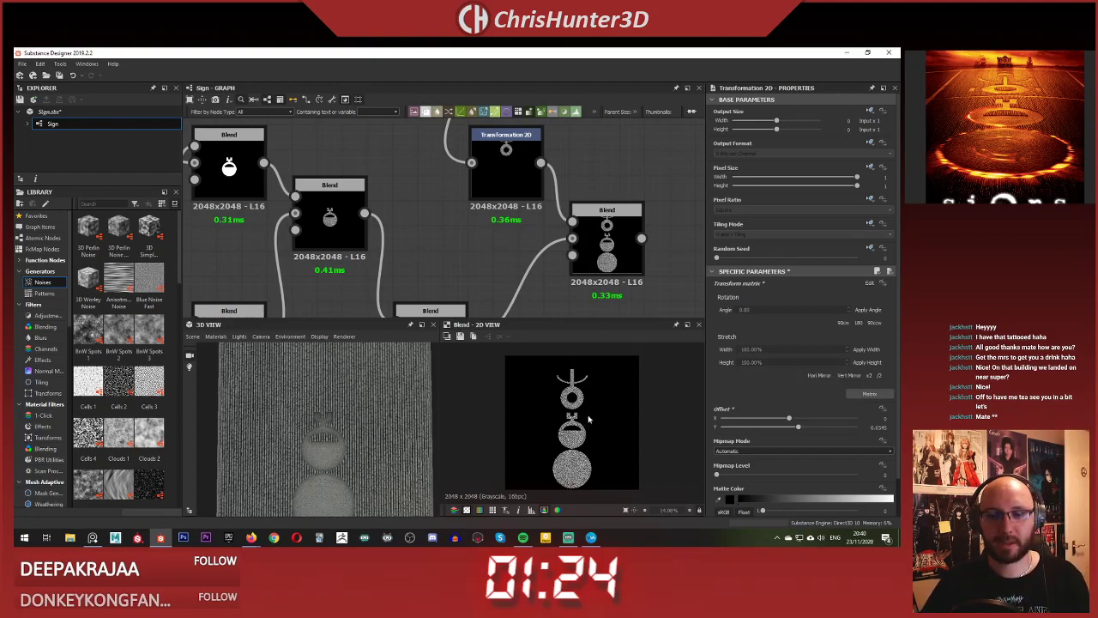
pyautogui.scroll(-1, 588, 418)
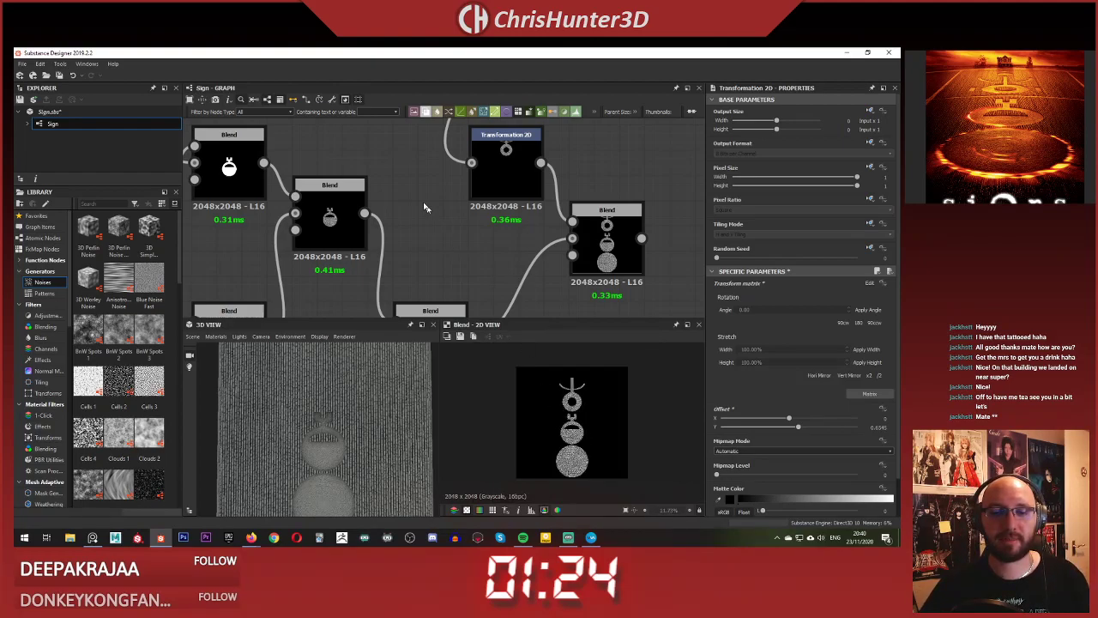
pyautogui.scroll(-3, 481, 232)
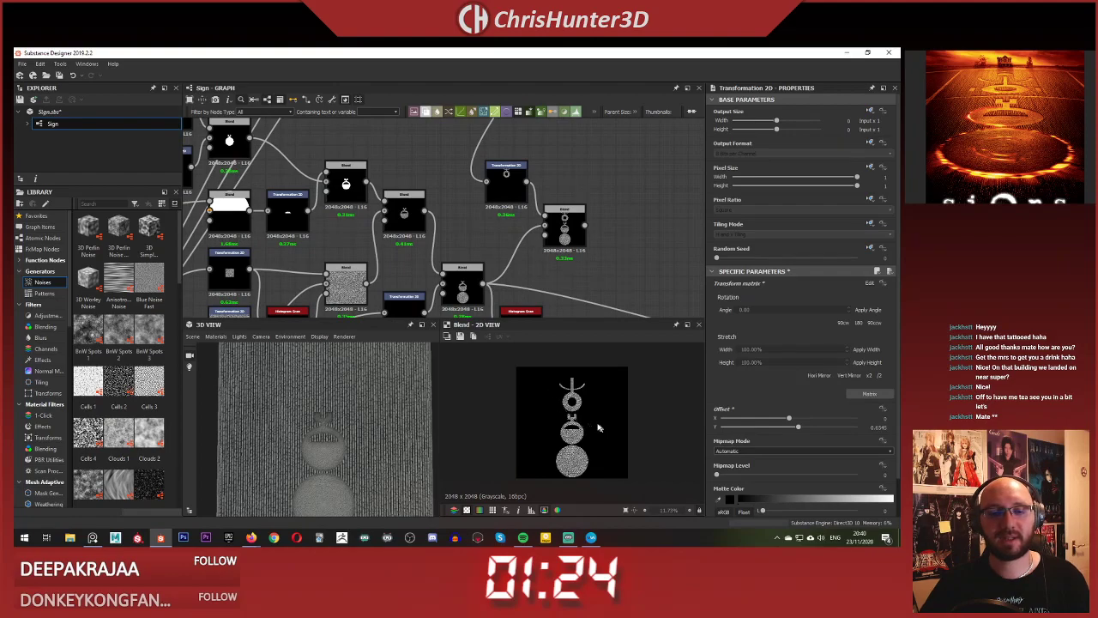
pyautogui.scroll(-4, 396, 226)
pyautogui.moveTo(397, 227); pyautogui.dragTo(515, 353, button='middle')
pyautogui.scroll(1, 488, 297)
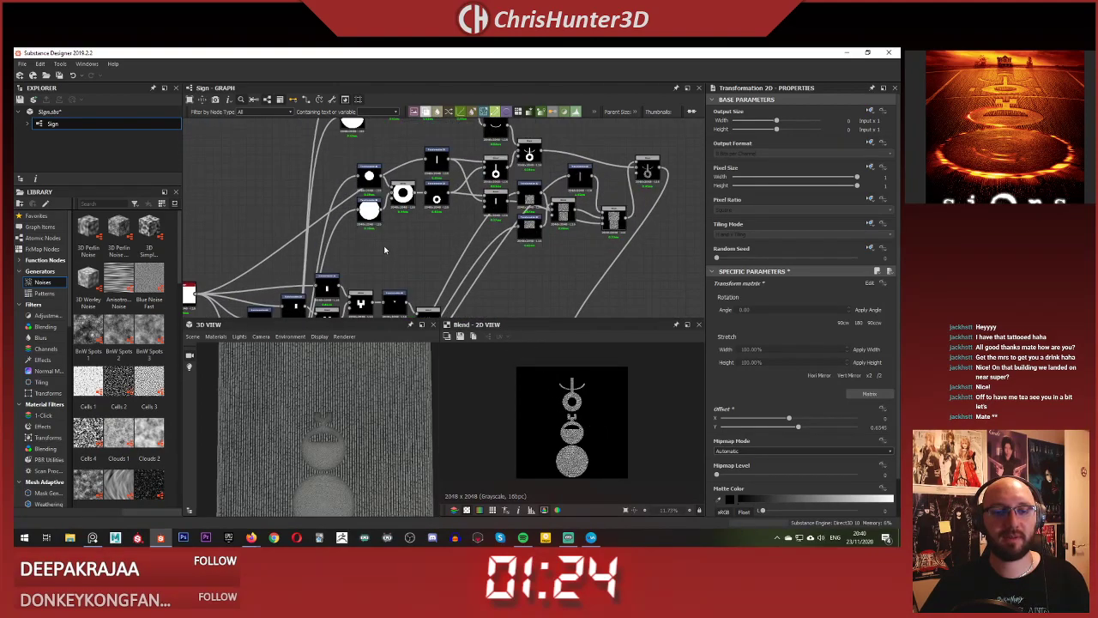
pyautogui.moveTo(452, 273); pyautogui.dragTo(458, 141, button='middle')
pyautogui.scroll(4, 494, 224)
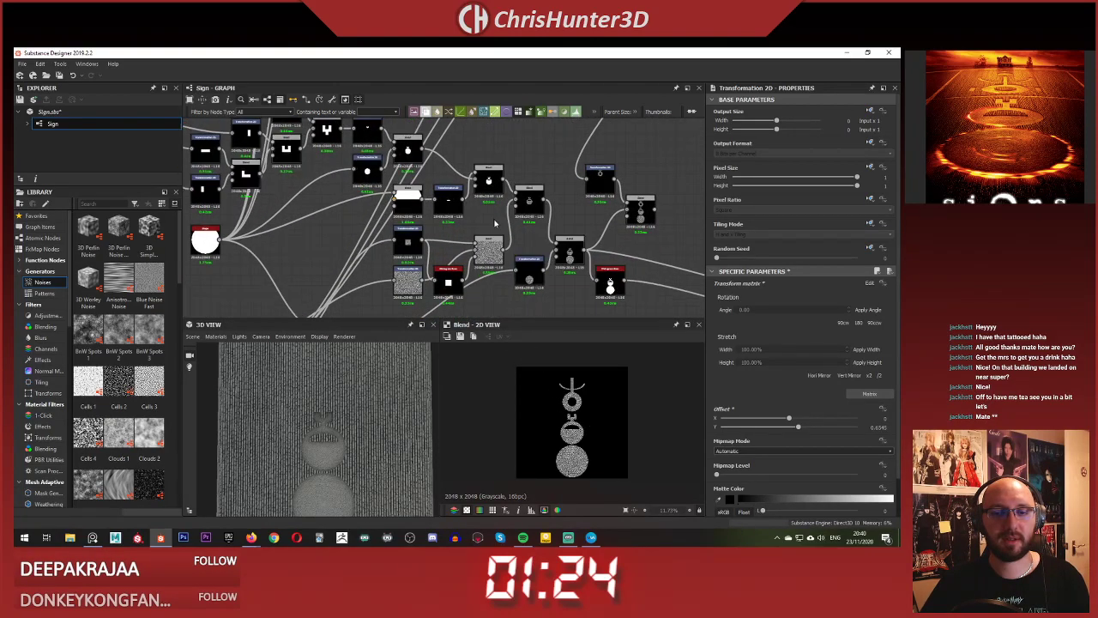
# - Scale the lowest circle down slightly through its Transformation 2D node and move it to open a small gap beneath the middle symbol
pyautogui.scroll(-1, 554, 228)
pyautogui.moveTo(554, 257); pyautogui.dragTo(547, 218, button='middle')
pyautogui.scroll(2, 551, 266)
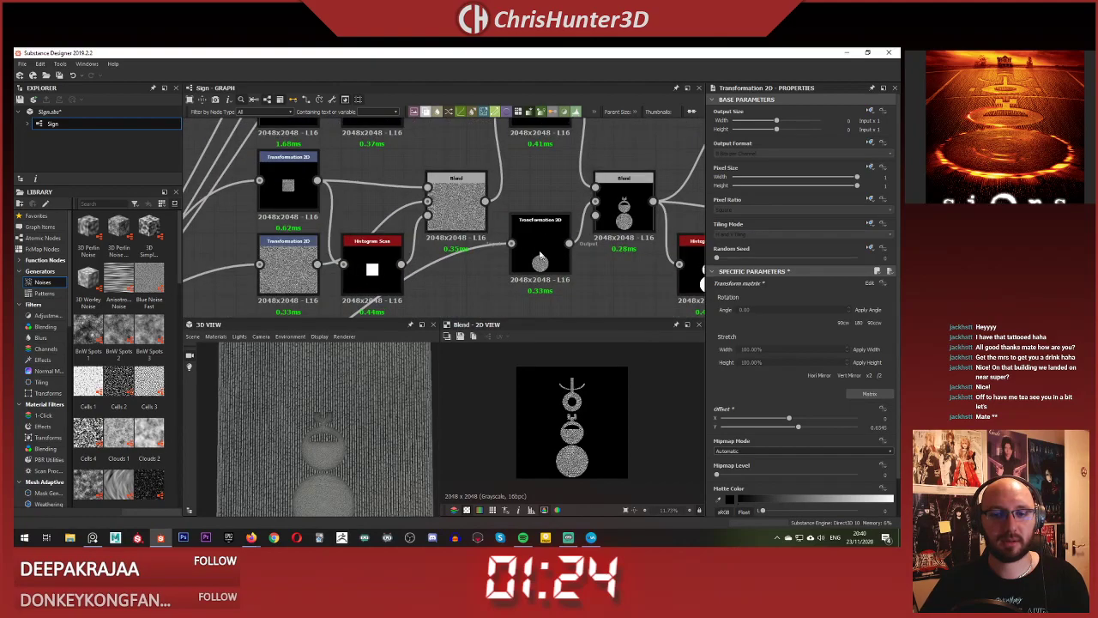
pyautogui.click(541, 251)
pyautogui.scroll(2, 558, 433)
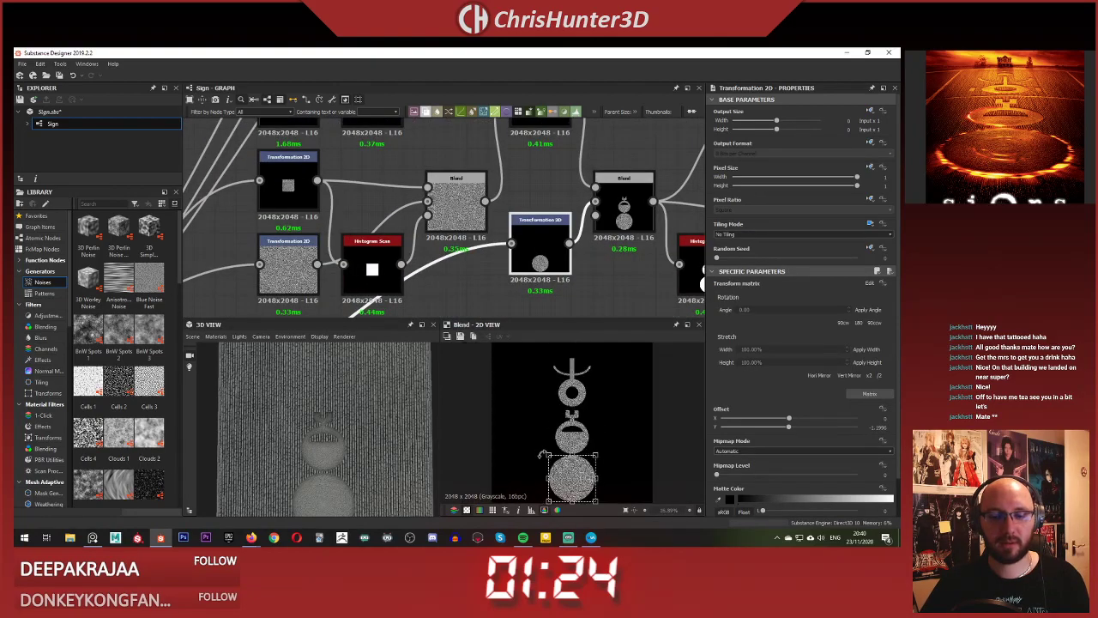
pyautogui.moveTo(544, 451); pyautogui.dragTo(551, 458)
pyautogui.scroll(6, 577, 477)
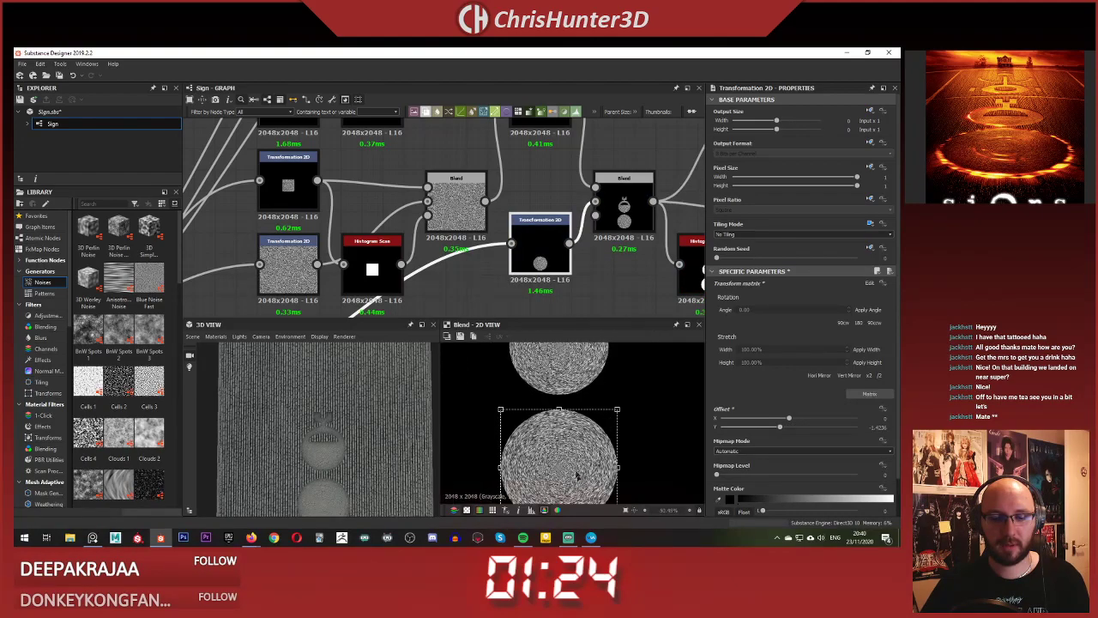
pyautogui.scroll(-1, 573, 449)
pyautogui.moveTo(572, 447); pyautogui.dragTo(570, 398, button='middle')
pyautogui.moveTo(570, 400); pyautogui.dragTo(570, 409)
pyautogui.press('f')
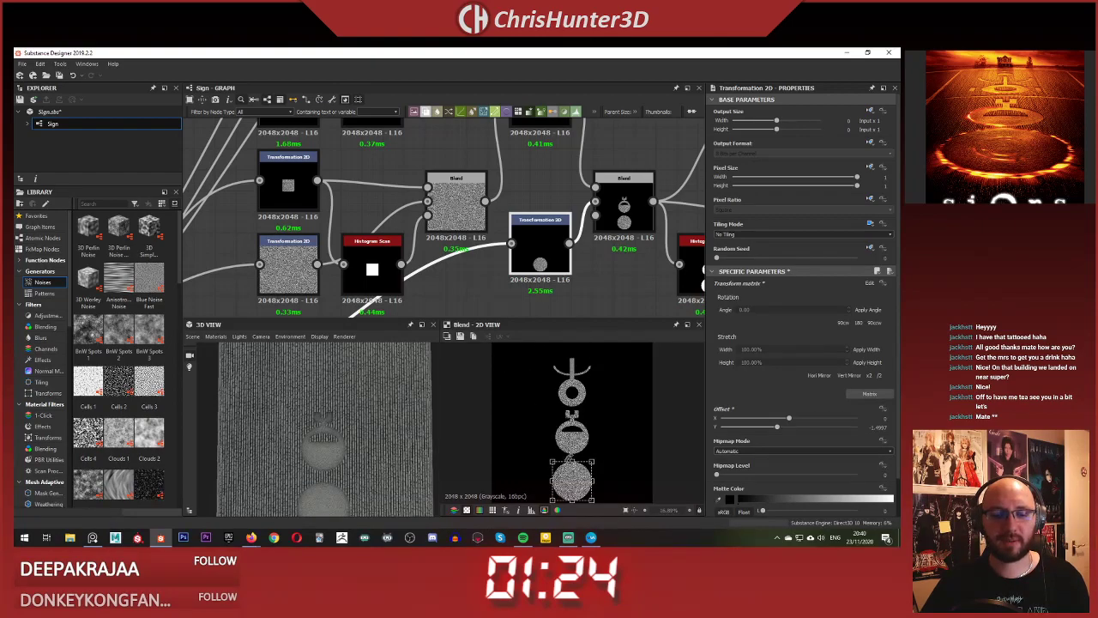
# - Preview the Multiply Blend of the middle symbol and examine its noise fill and its connection into the Blend with the lowest circle
pyautogui.scroll(6, 572, 465)
pyautogui.scroll(-4, 576, 469)
pyautogui.scroll(-3, 568, 247)
pyautogui.moveTo(587, 190); pyautogui.dragTo(533, 229, button='middle')
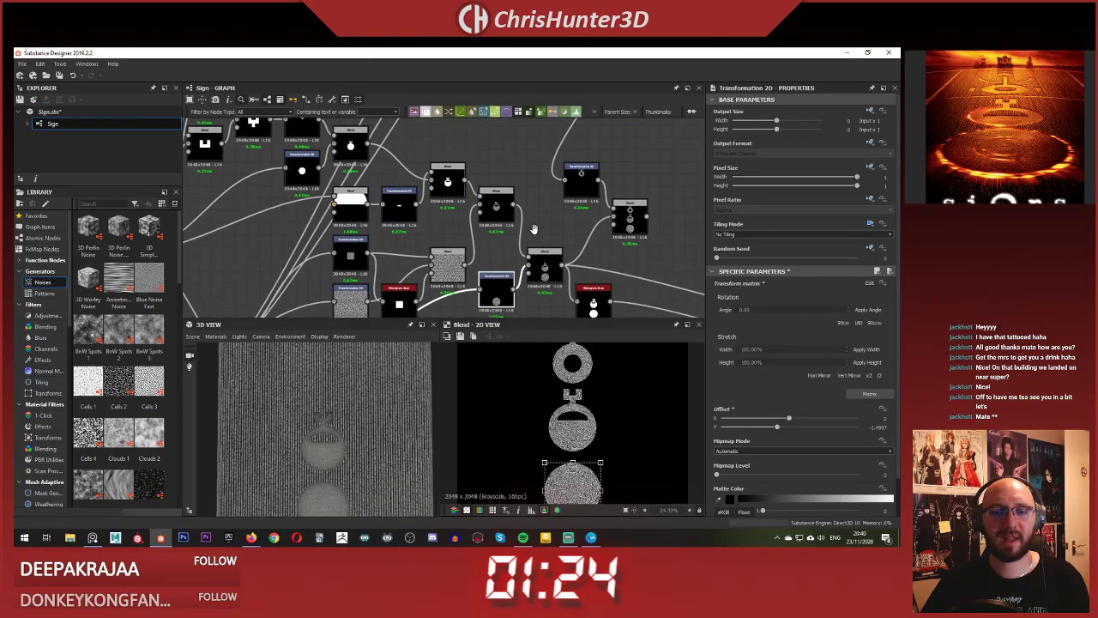
pyautogui.scroll(-2, 532, 229)
pyautogui.click(557, 176)
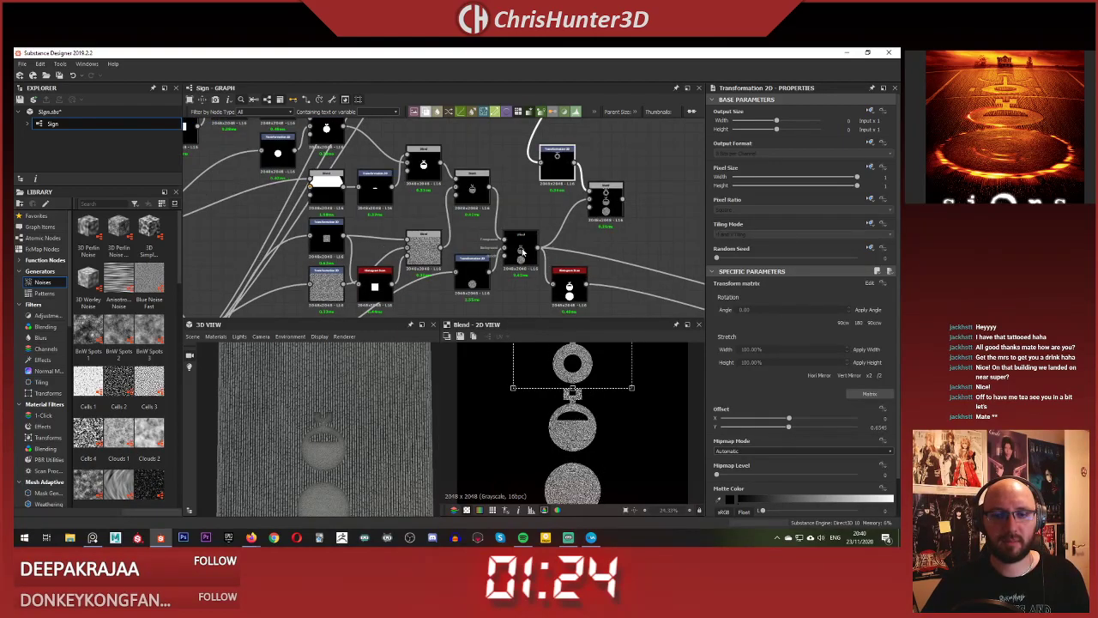
pyautogui.scroll(1, 518, 206)
pyautogui.click(473, 197)
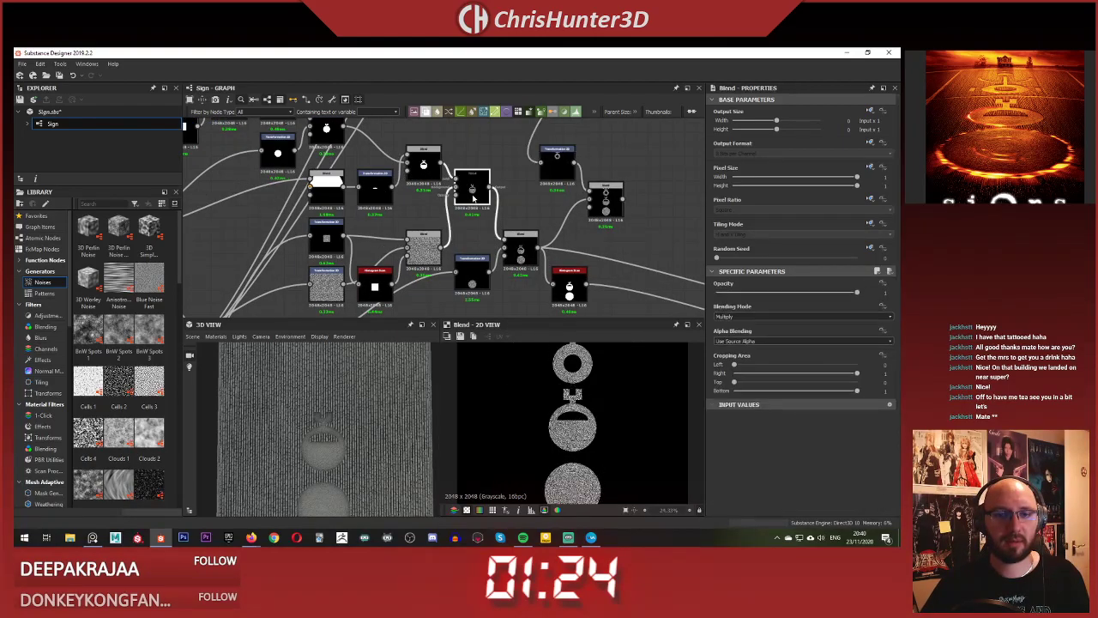
pyautogui.scroll(7, 563, 423)
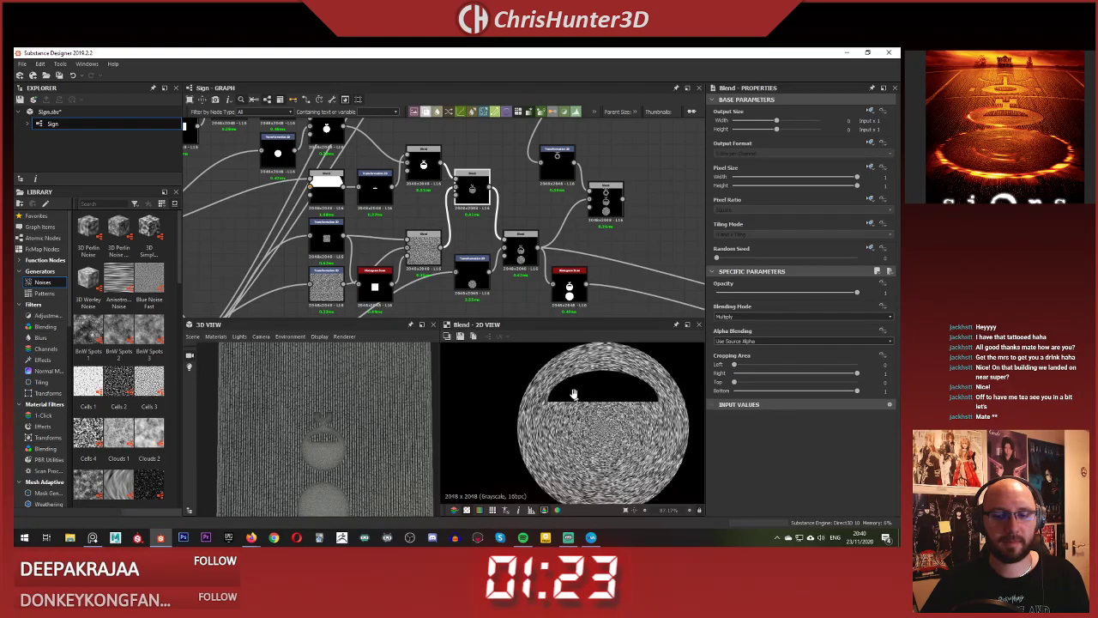
pyautogui.moveTo(573, 394); pyautogui.dragTo(572, 442, button='middle')
pyautogui.moveTo(430, 258); pyautogui.dragTo(497, 243, button='middle')
pyautogui.scroll(1, 497, 242)
pyautogui.scroll(-3, 435, 244)
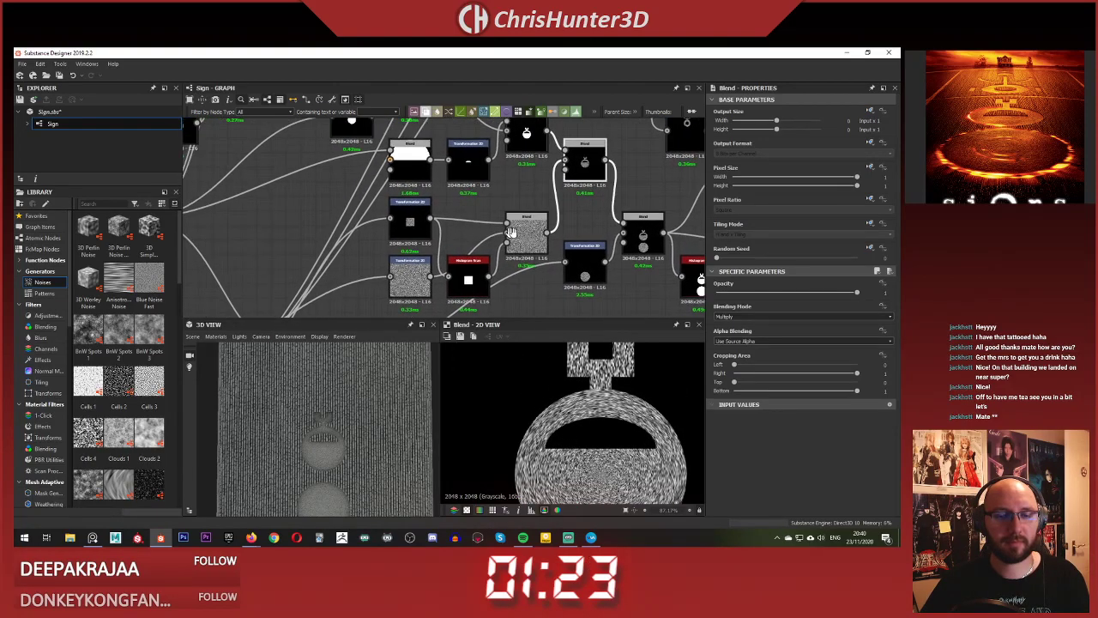
pyautogui.moveTo(577, 193); pyautogui.dragTo(558, 205, button='middle')
pyautogui.scroll(-3, 594, 403)
pyautogui.scroll(5, 577, 249)
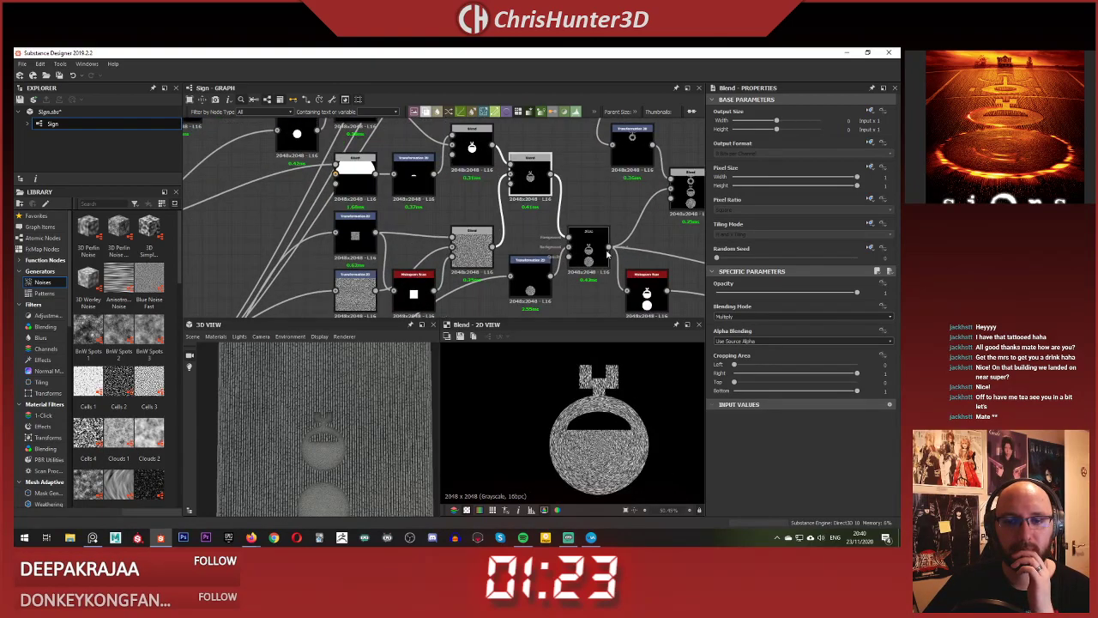
# - Insert a Transformation 2D node between the middle symbol's Multiply Blend and the foreground of the Blend with the lowest circle
pyautogui.scroll(-3, 571, 228)
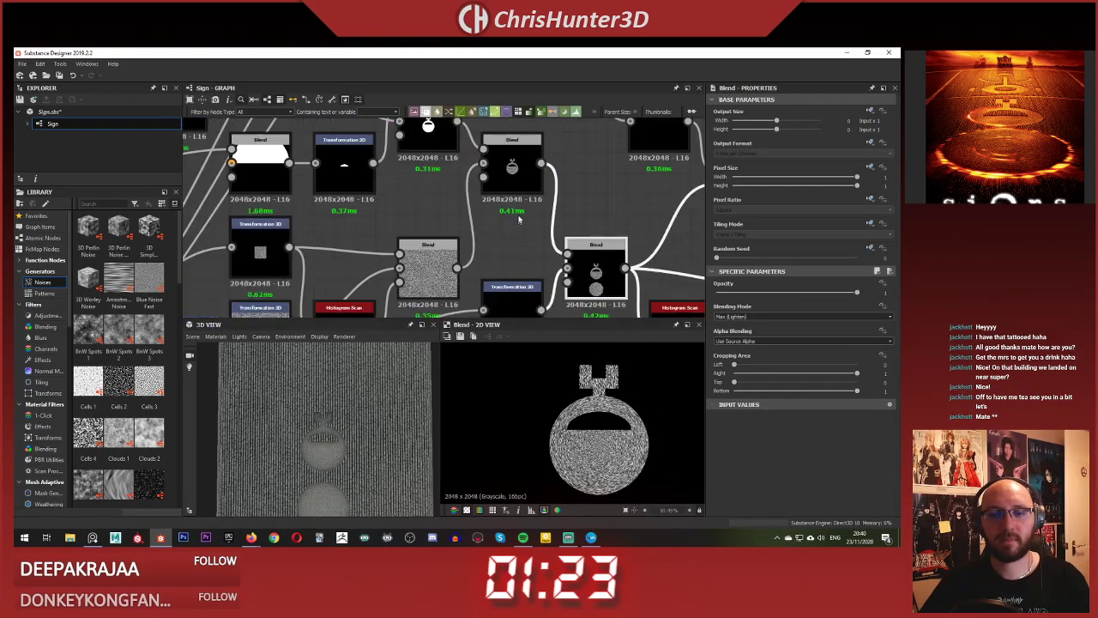
pyautogui.press('space')
pyautogui.write('tr')
pyautogui.press('Return')
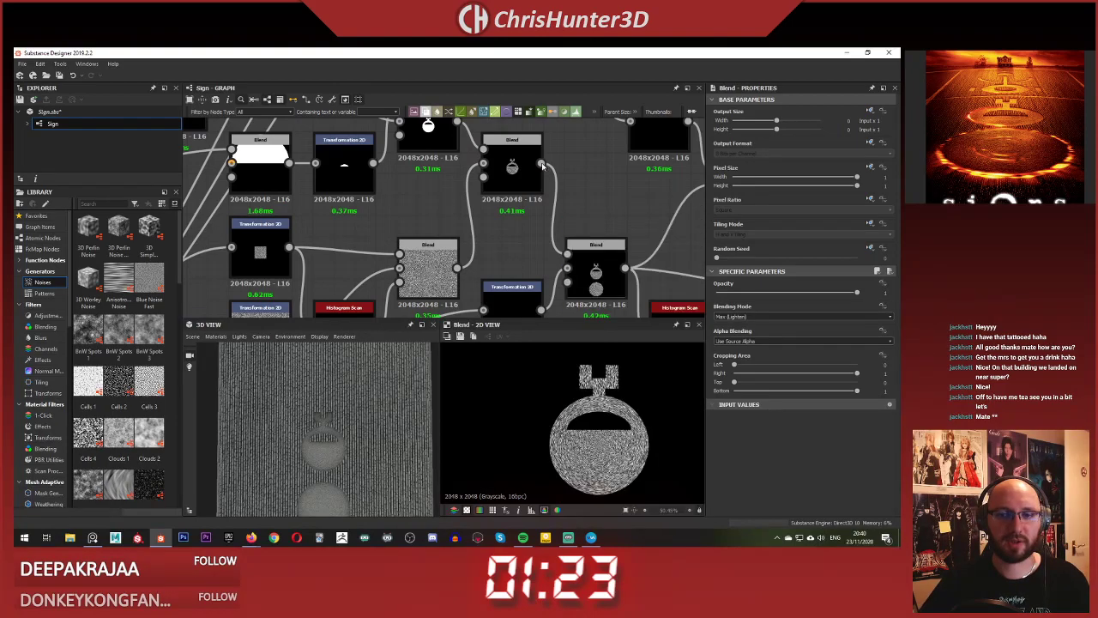
pyautogui.moveTo(541, 163); pyautogui.dragTo(589, 196)
pyautogui.scroll(-4, 605, 390)
pyautogui.click(593, 266)
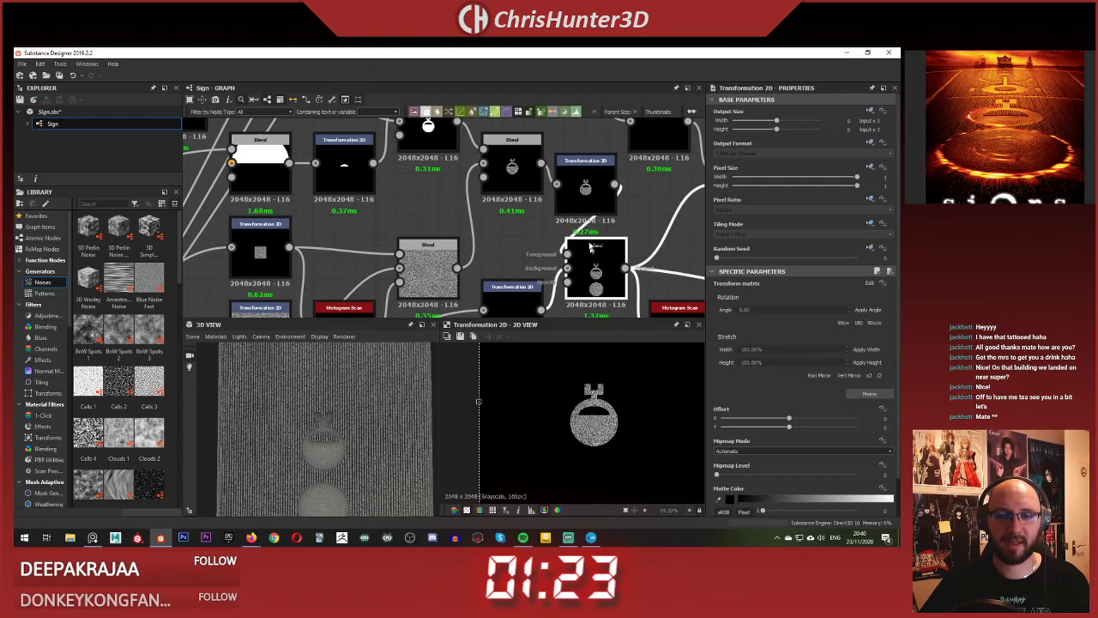
# - Preview the Blend of the two lower symbols and move the middle symbol down toward the lowest circle using its new Transformation 2D
pyautogui.click(591, 193)
pyautogui.scroll(-4, 621, 403)
pyautogui.scroll(3, 595, 438)
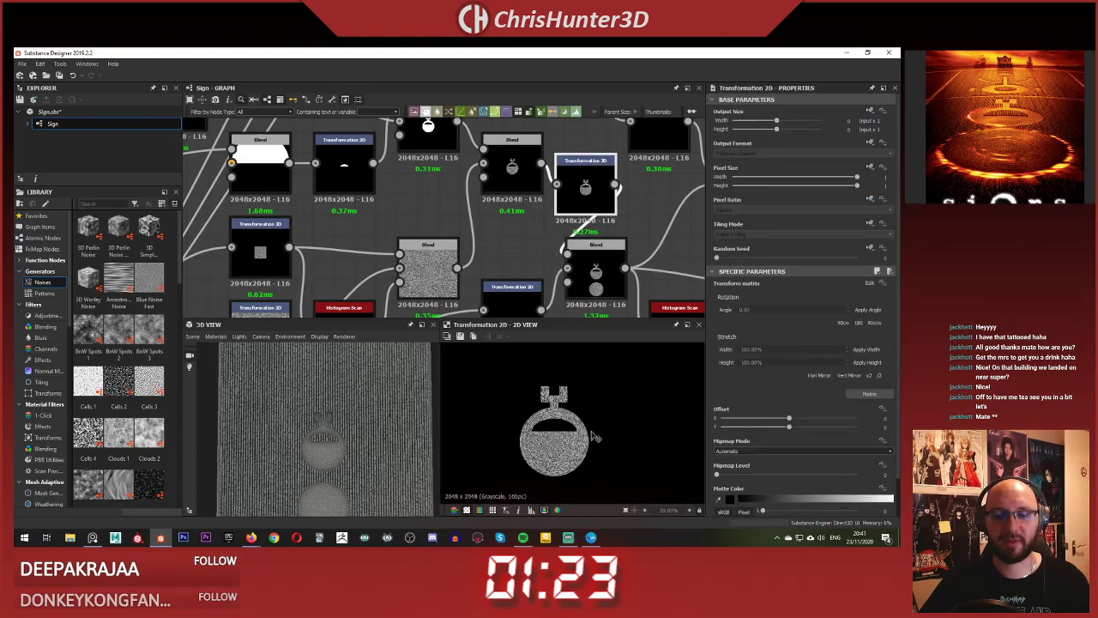
pyautogui.doubleClick(595, 268)
pyautogui.click(588, 192)
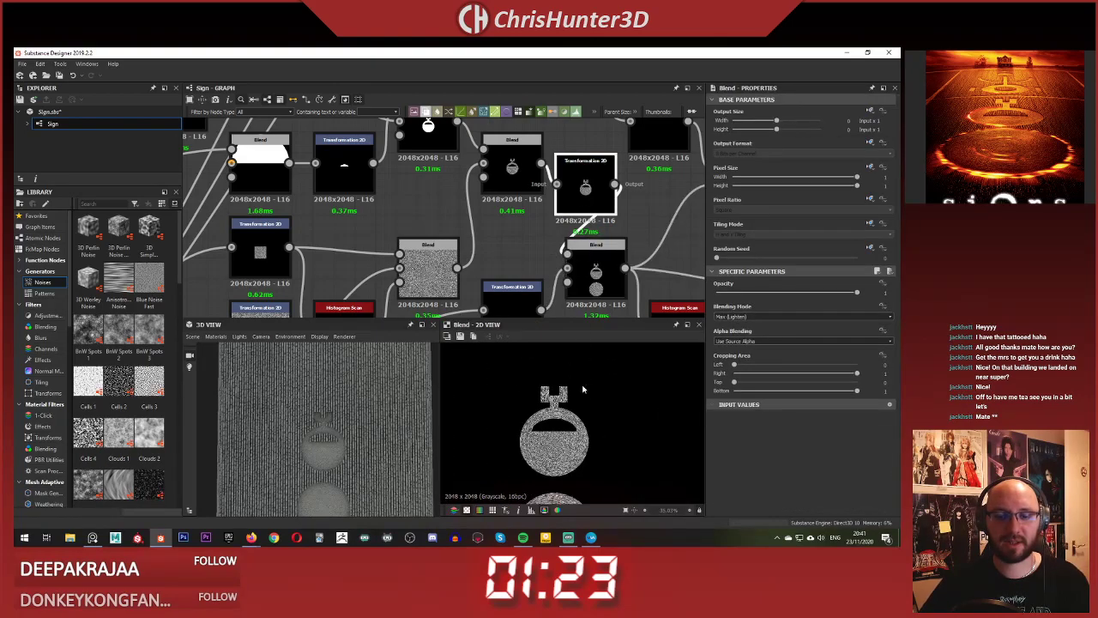
pyautogui.moveTo(584, 387); pyautogui.dragTo(583, 400)
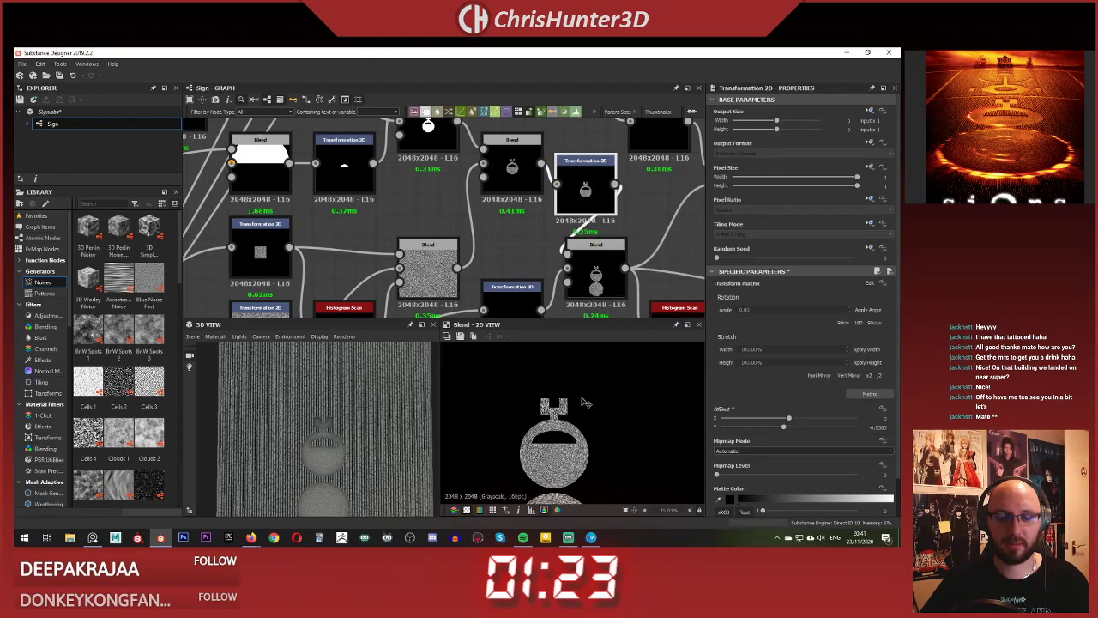
# - Scale the middle symbol down slightly and nudge it a little lower above the circle
pyautogui.scroll(-3, 581, 412)
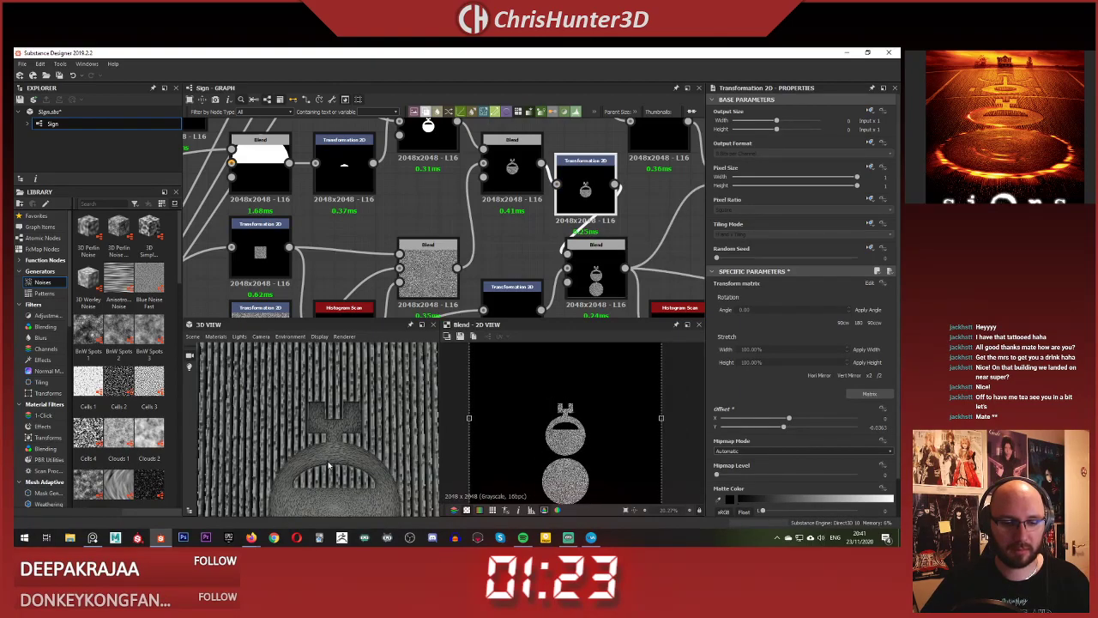
pyautogui.scroll(-1, 581, 415)
pyautogui.scroll(-1, 582, 415)
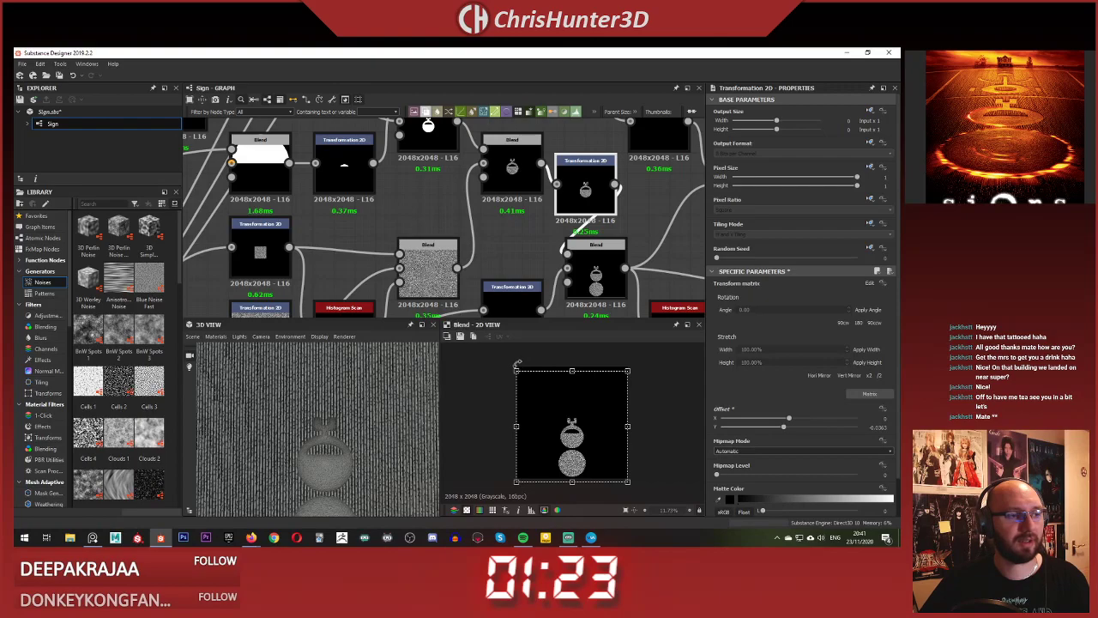
pyautogui.moveTo(516, 370); pyautogui.dragTo(523, 376)
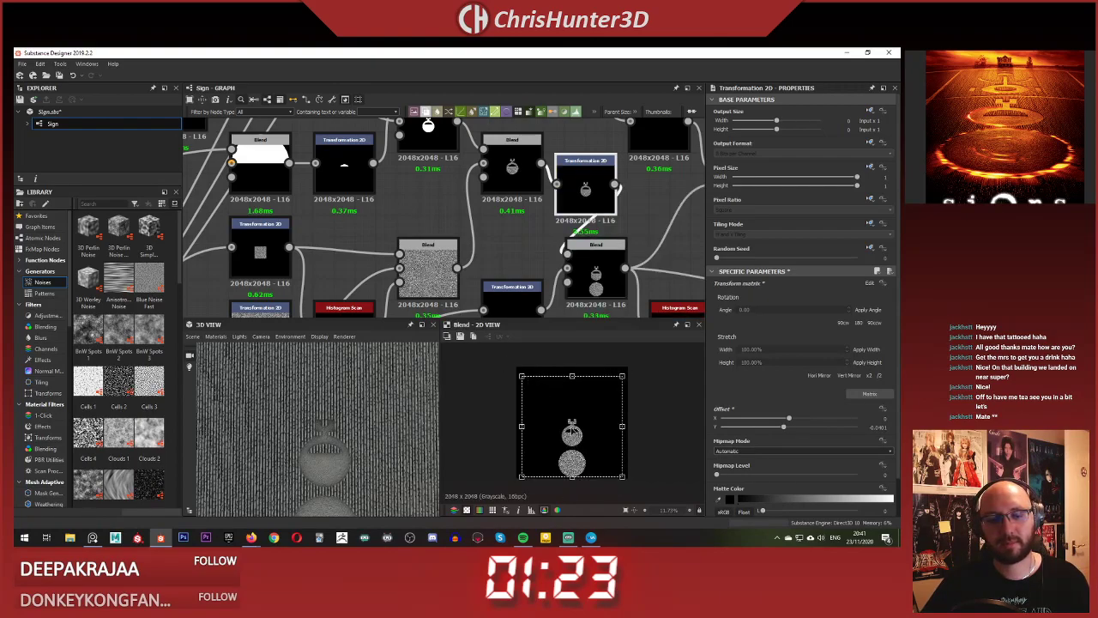
pyautogui.moveTo(585, 428); pyautogui.dragTo(583, 430)
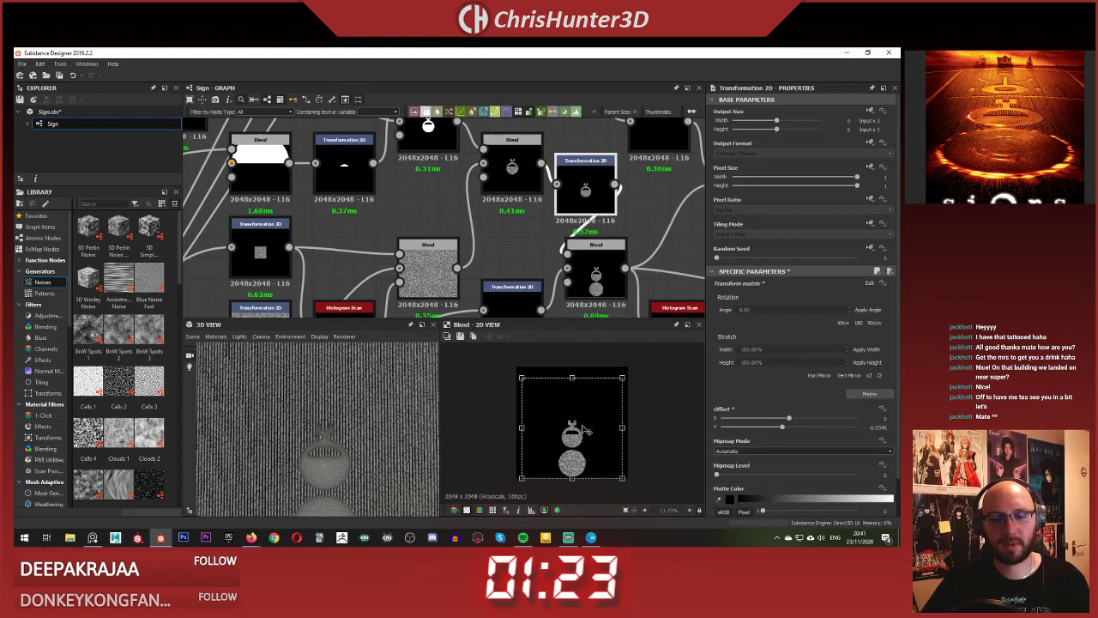
pyautogui.click(599, 296)
pyautogui.scroll(-4, 602, 295)
pyautogui.scroll(5, 581, 432)
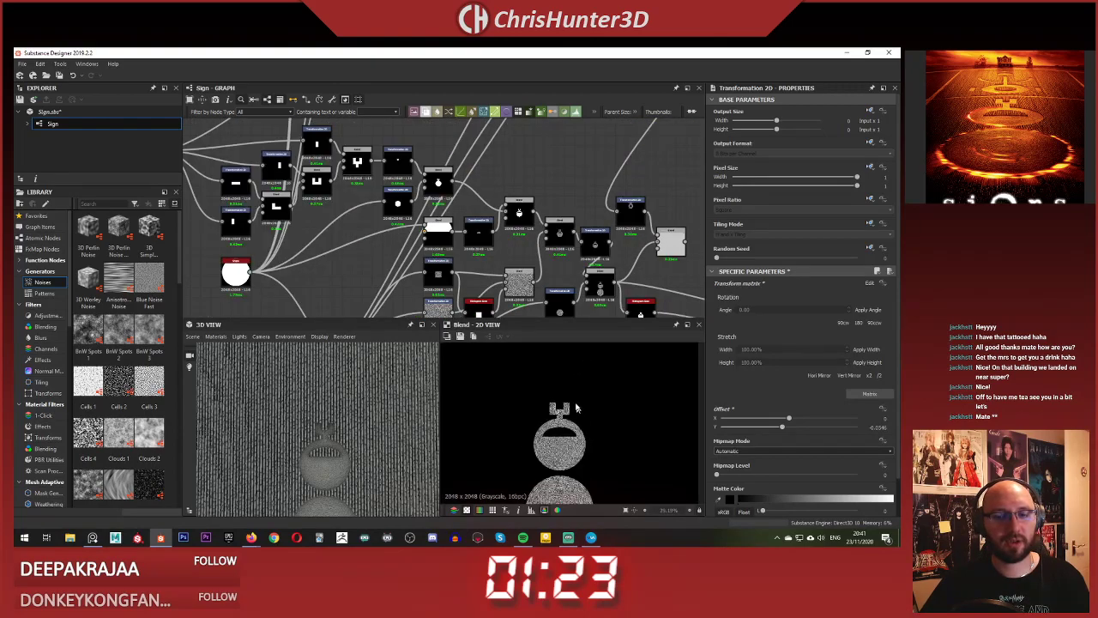
# - Move the Blend of the two lower symbols aside and line up the new Transformation 2D beside the middle symbol's Multiply Blend
pyautogui.scroll(-4, 579, 414)
pyautogui.moveTo(554, 268); pyautogui.dragTo(446, 221, button='middle')
pyautogui.moveTo(564, 299); pyautogui.dragTo(533, 243)
pyautogui.click(494, 205)
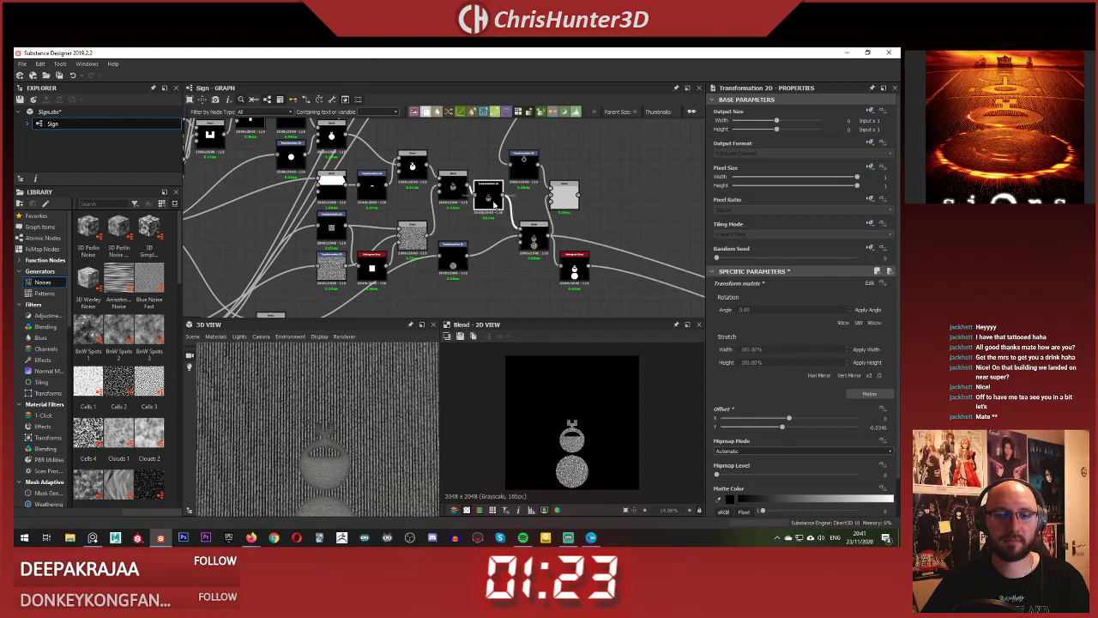
pyautogui.moveTo(494, 205); pyautogui.dragTo(496, 195)
pyautogui.moveTo(495, 194); pyautogui.dragTo(463, 241, button='middle')
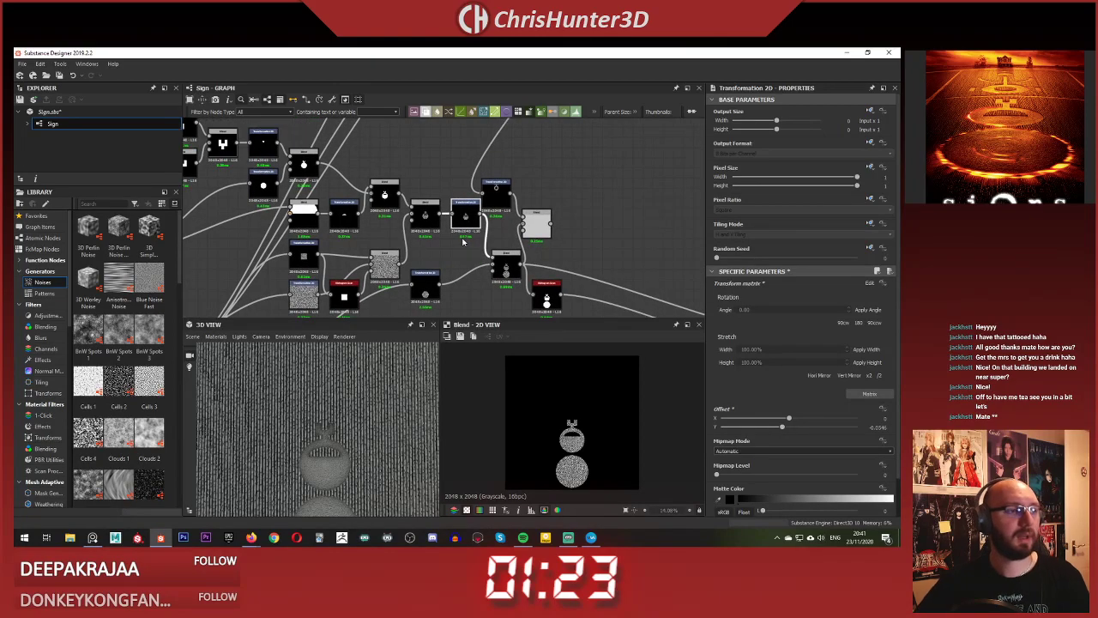
# - Move the combining Blend and the upper symbol's Transformation 2D farther along the graph to space out the nodes
pyautogui.scroll(1, 463, 243)
pyautogui.scroll(1, 469, 233)
pyautogui.moveTo(572, 216); pyautogui.dragTo(646, 219)
pyautogui.click(507, 176)
pyautogui.moveTo(508, 175); pyautogui.dragTo(581, 190)
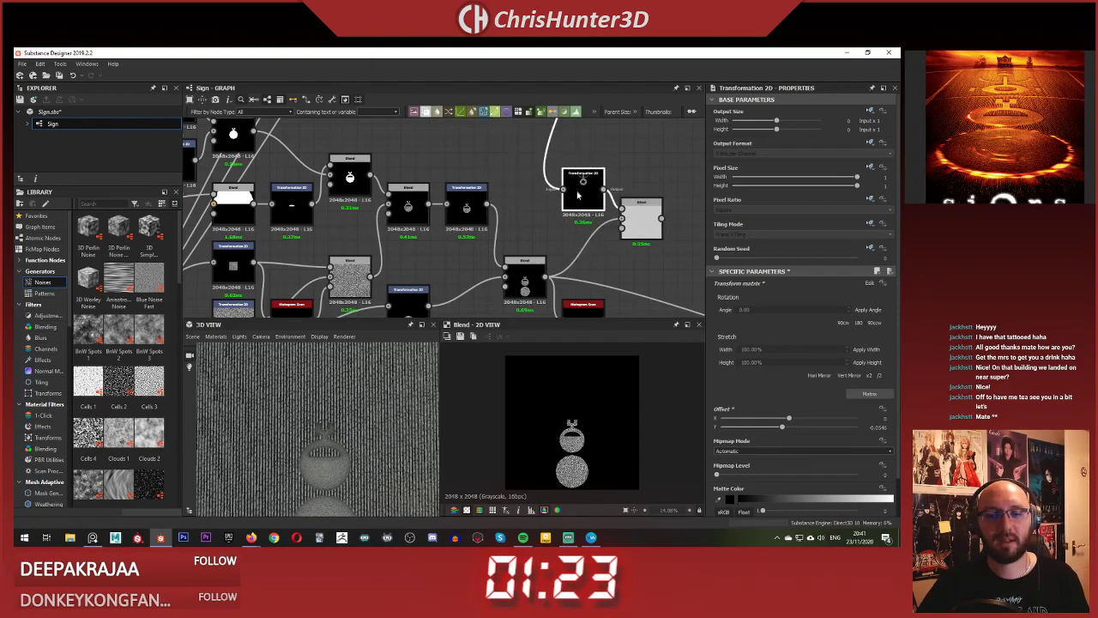
# - Preview the combining Blend and move the ring, stem and arc symbol slightly down toward the middle symbol
pyautogui.click(642, 224)
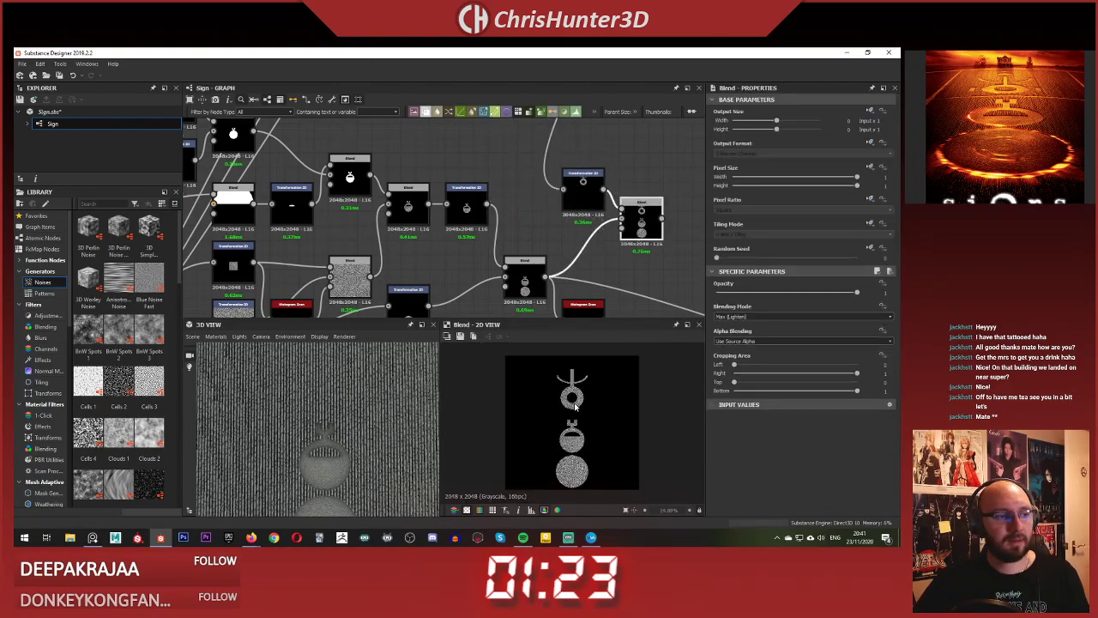
pyautogui.scroll(2, 604, 259)
pyautogui.click(491, 172)
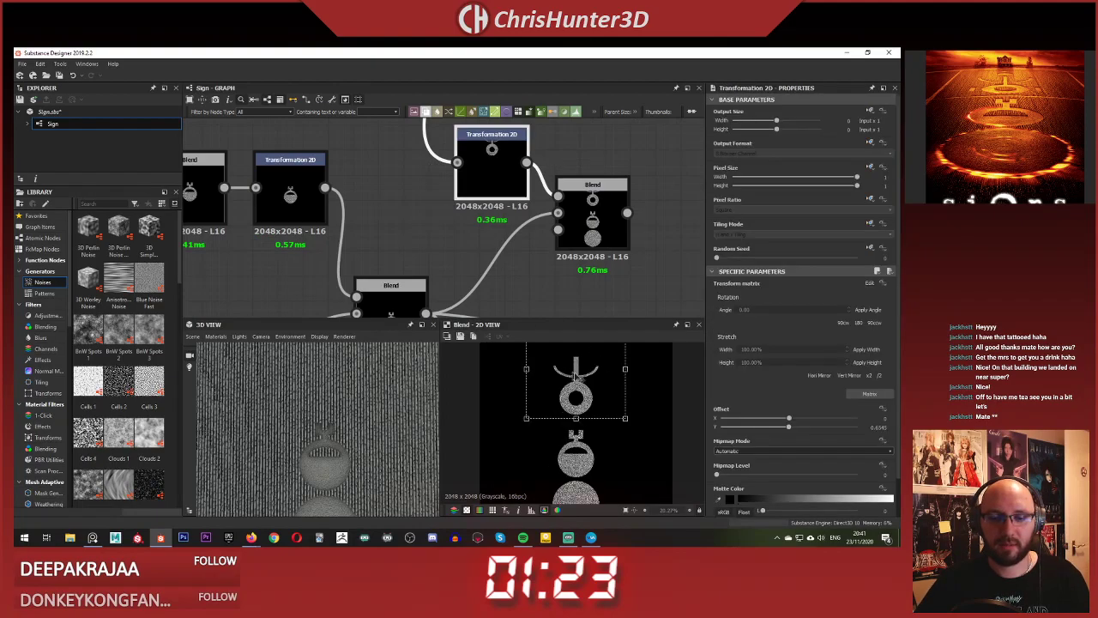
pyautogui.moveTo(602, 357); pyautogui.dragTo(602, 359)
pyautogui.click(609, 263)
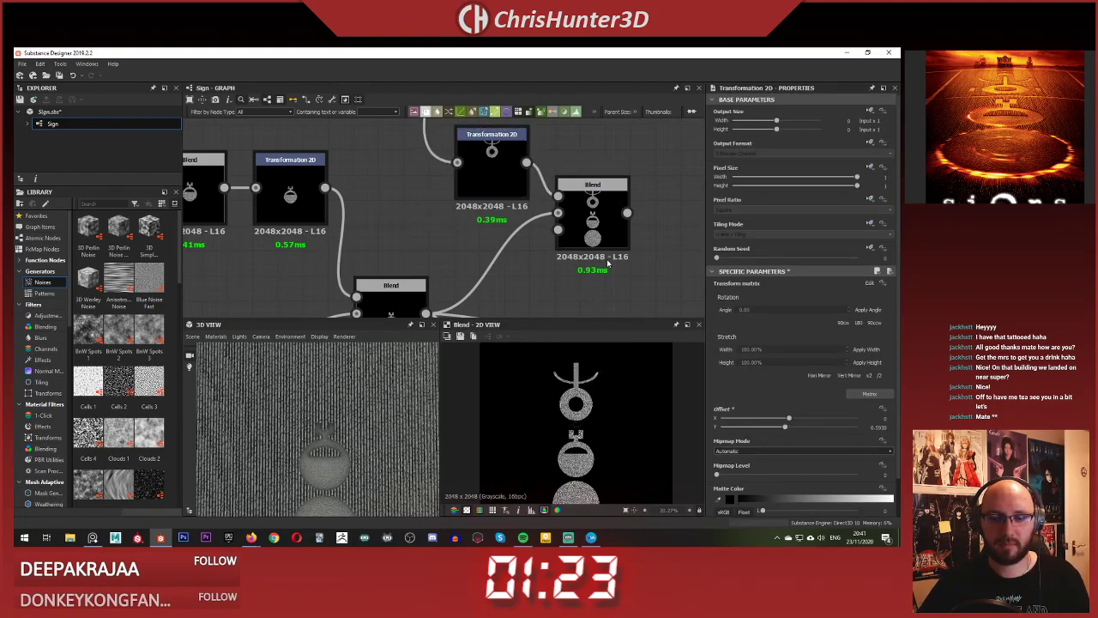
# - Preview the Multiply Blend that combines the vertical crop stripes with the noise from the Levels node
pyautogui.scroll(-4, 573, 409)
pyautogui.moveTo(644, 269); pyautogui.dragTo(396, 210, button='middle')
pyautogui.scroll(1, 598, 256)
pyautogui.scroll(-1, 596, 258)
pyautogui.click(563, 211)
pyautogui.scroll(-1, 547, 256)
pyautogui.scroll(-2, 358, 364)
pyautogui.scroll(-2, 567, 241)
pyautogui.scroll(-2, 592, 236)
pyautogui.scroll(5, 510, 289)
pyautogui.scroll(-3, 404, 225)
pyautogui.moveTo(318, 255); pyautogui.dragTo(433, 221, button='middle')
pyautogui.scroll(1, 437, 223)
pyautogui.scroll(4, 625, 272)
pyautogui.click(476, 263)
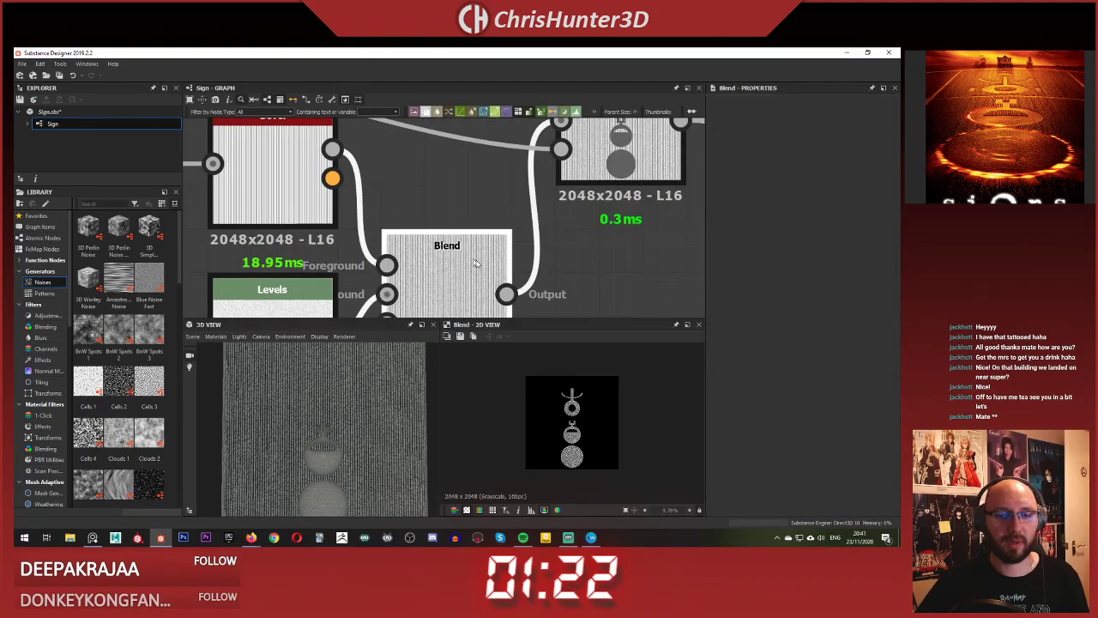
pyautogui.scroll(-4, 477, 264)
pyautogui.moveTo(477, 263); pyautogui.dragTo(497, 219, button='middle')
pyautogui.scroll(4, 557, 403)
pyautogui.scroll(3, 559, 216)
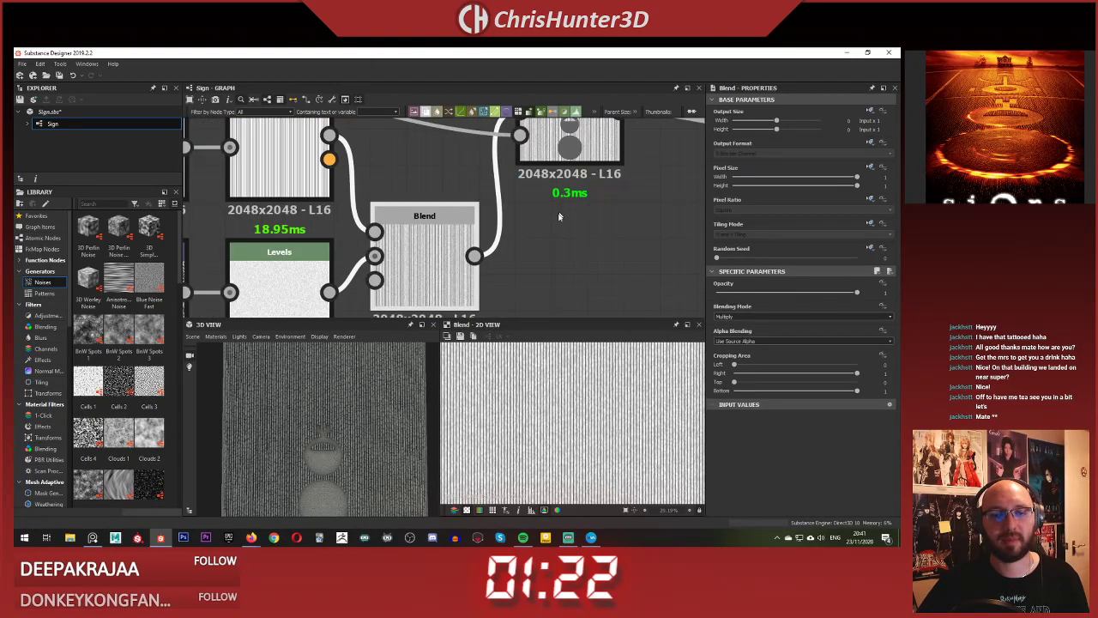
pyautogui.press('space')
pyautogui.write('blend')
pyautogui.press('Return')
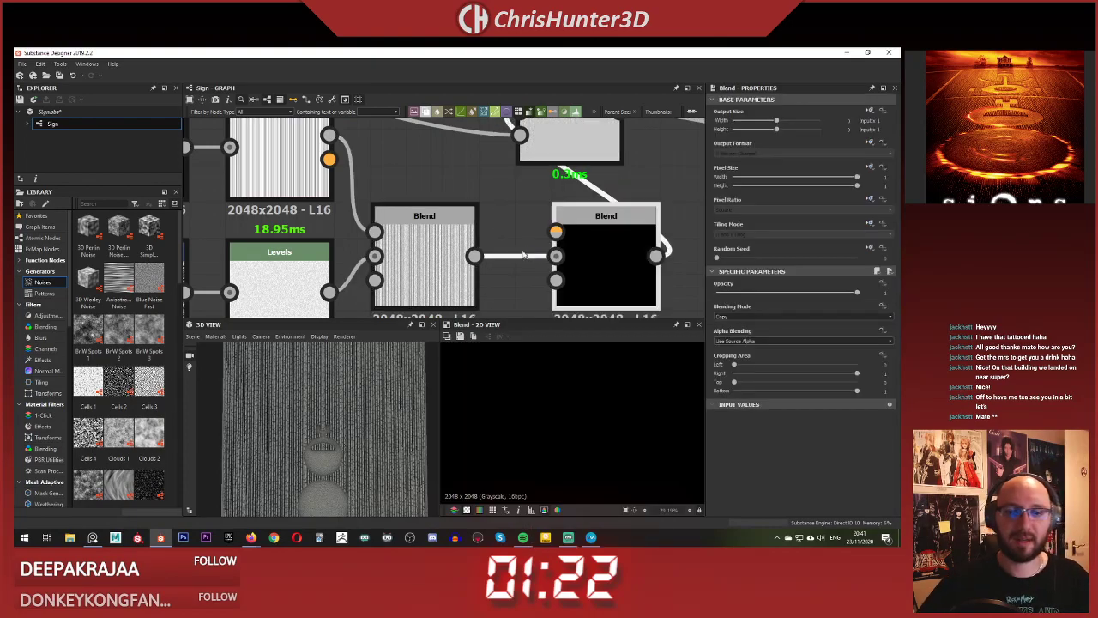
pyautogui.scroll(-2, 461, 217)
pyautogui.press('Delete')
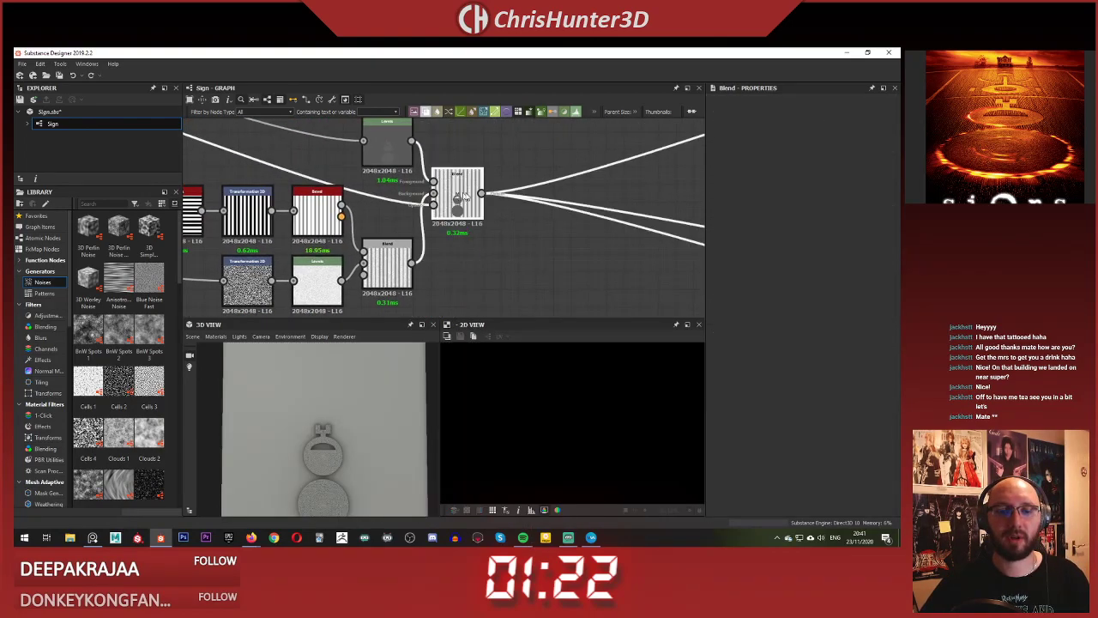
# - Move the Blend joining symbols and stripes aside, then add a new Blend with the noisy stripe Blend as its background
pyautogui.moveTo(466, 201); pyautogui.dragTo(551, 199)
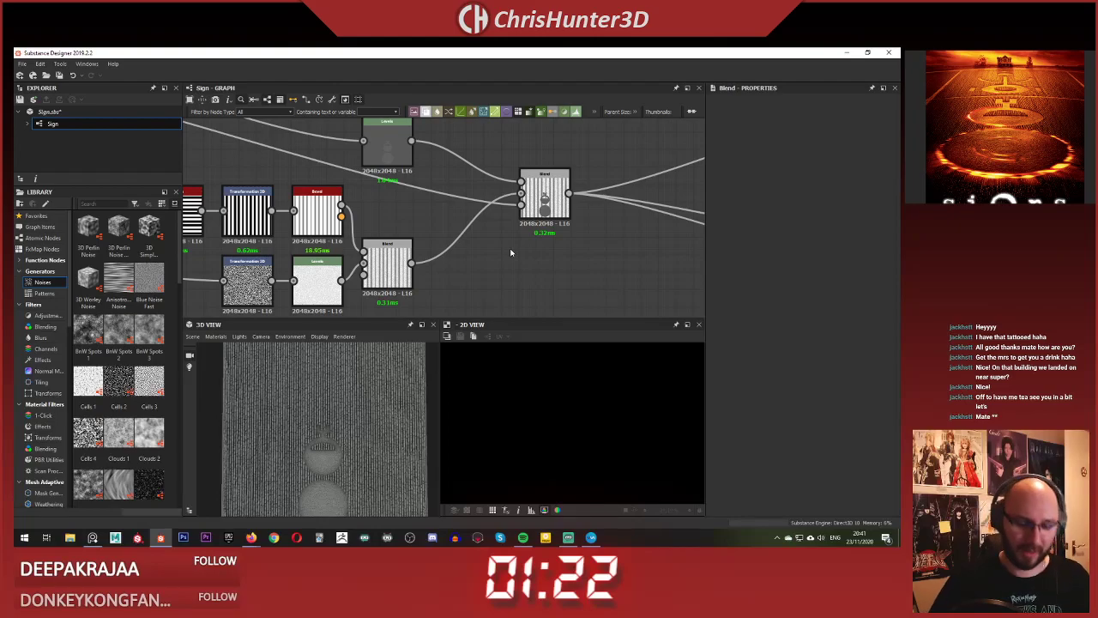
pyautogui.press('space')
pyautogui.write('blend')
pyautogui.press('Return')
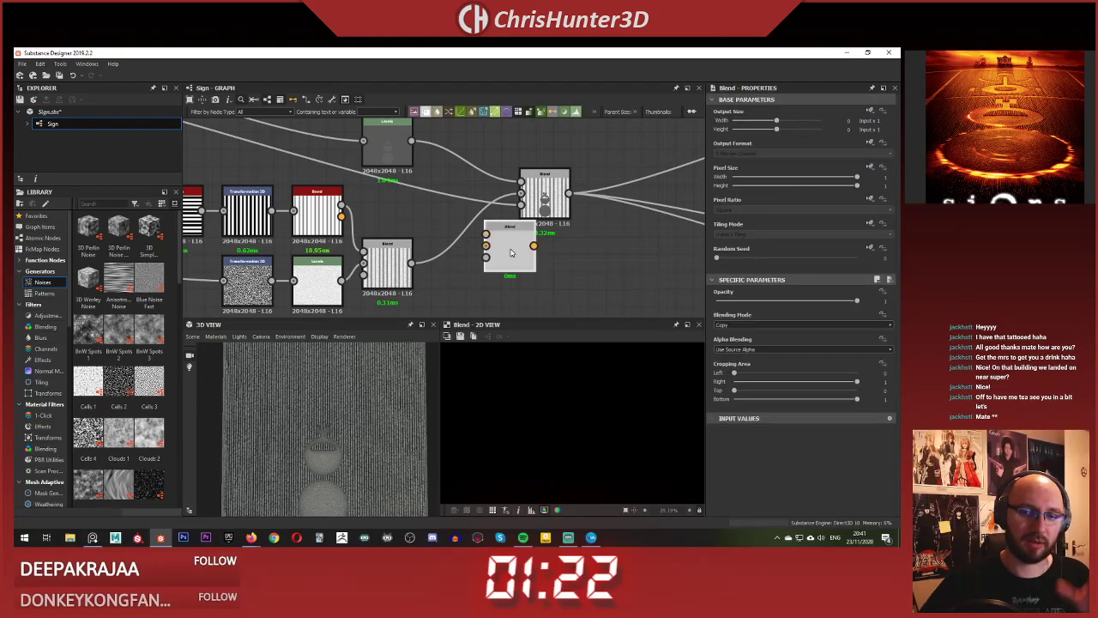
pyautogui.moveTo(507, 245); pyautogui.dragTo(412, 264)
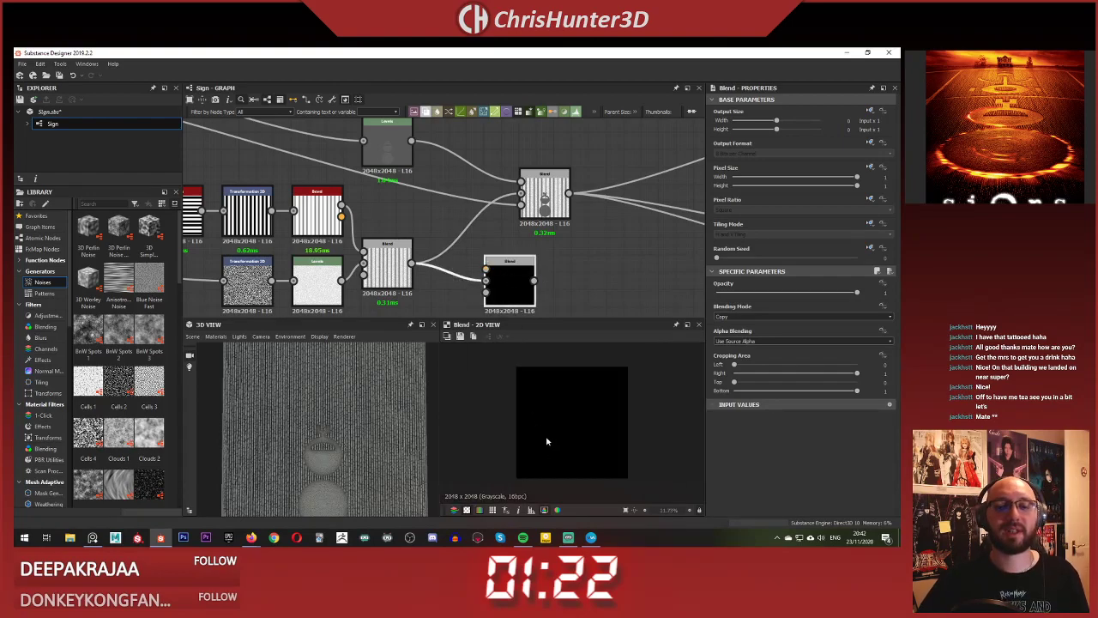
# - Compare previews of the noisy stripe Blend, the new Blend and the symbol-and-stripe Blend, moving the new Blend clear of its neighbours
pyautogui.click(390, 286)
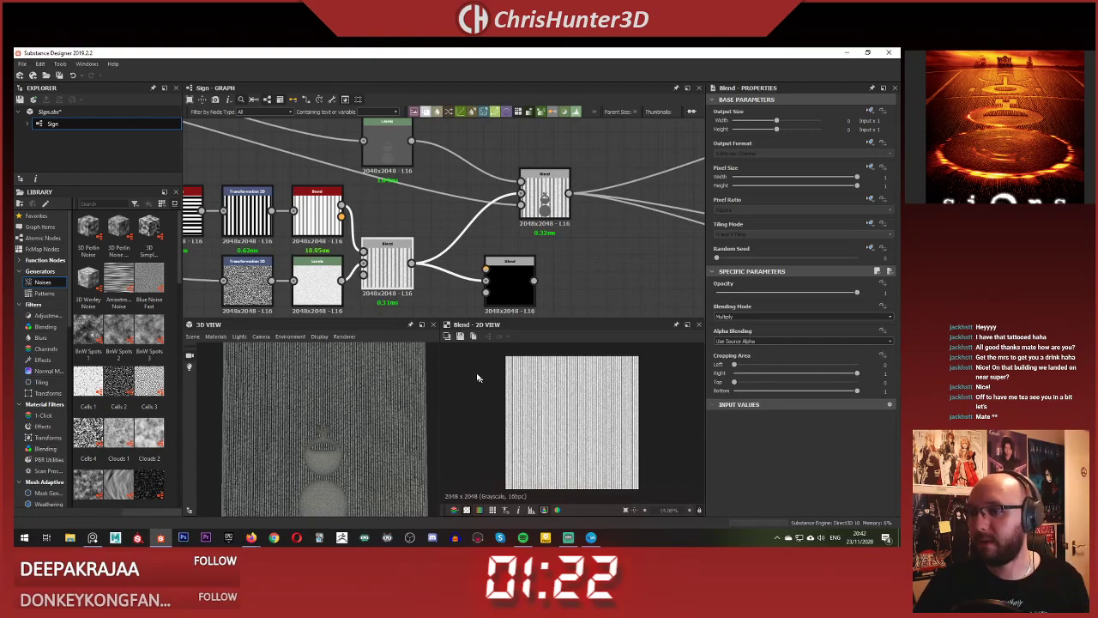
pyautogui.moveTo(507, 268); pyautogui.dragTo(543, 268)
pyautogui.moveTo(542, 269); pyautogui.dragTo(517, 282, button='middle')
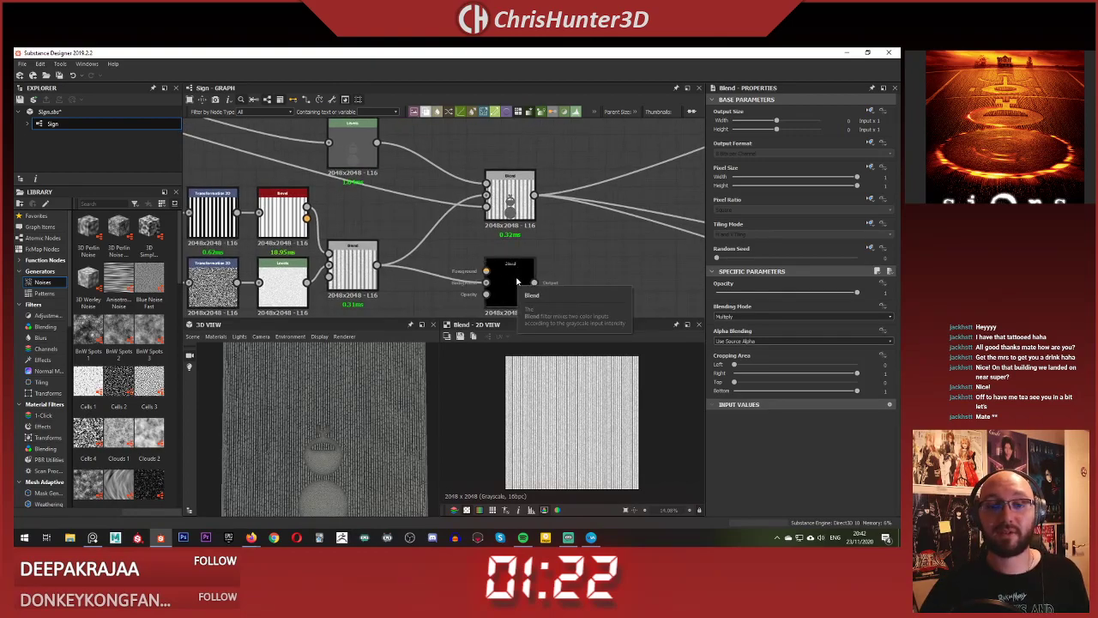
pyautogui.doubleClick(513, 278)
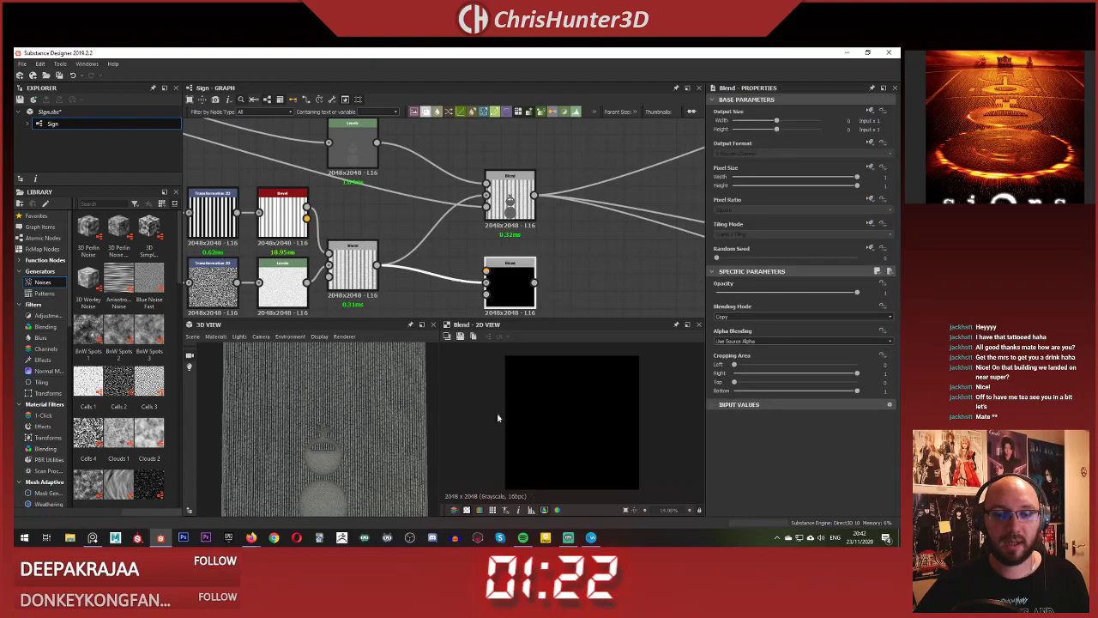
pyautogui.doubleClick(521, 191)
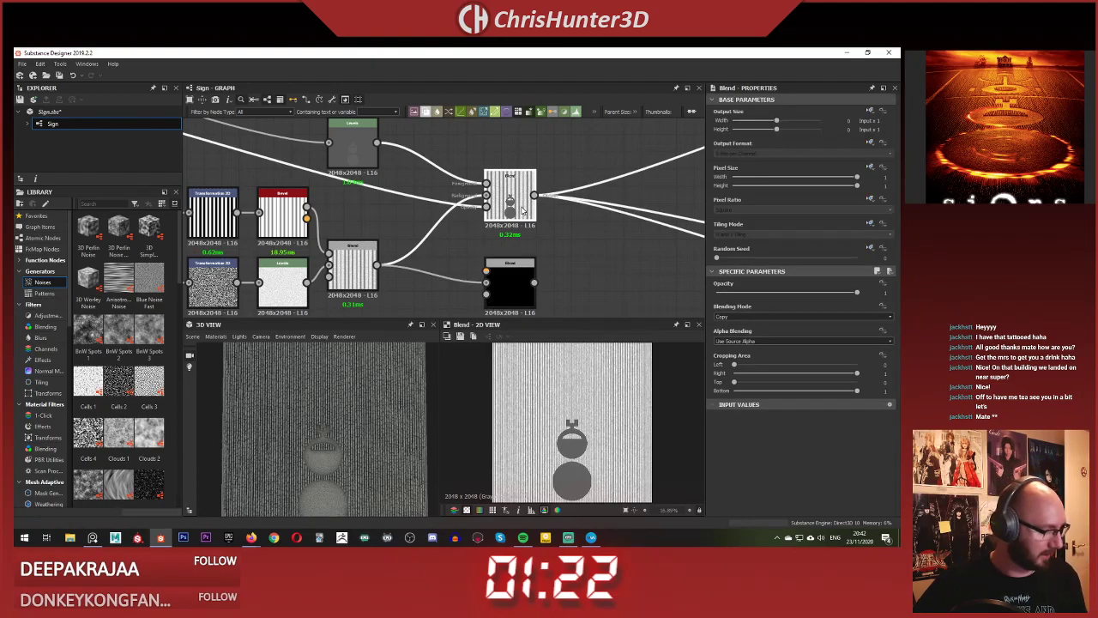
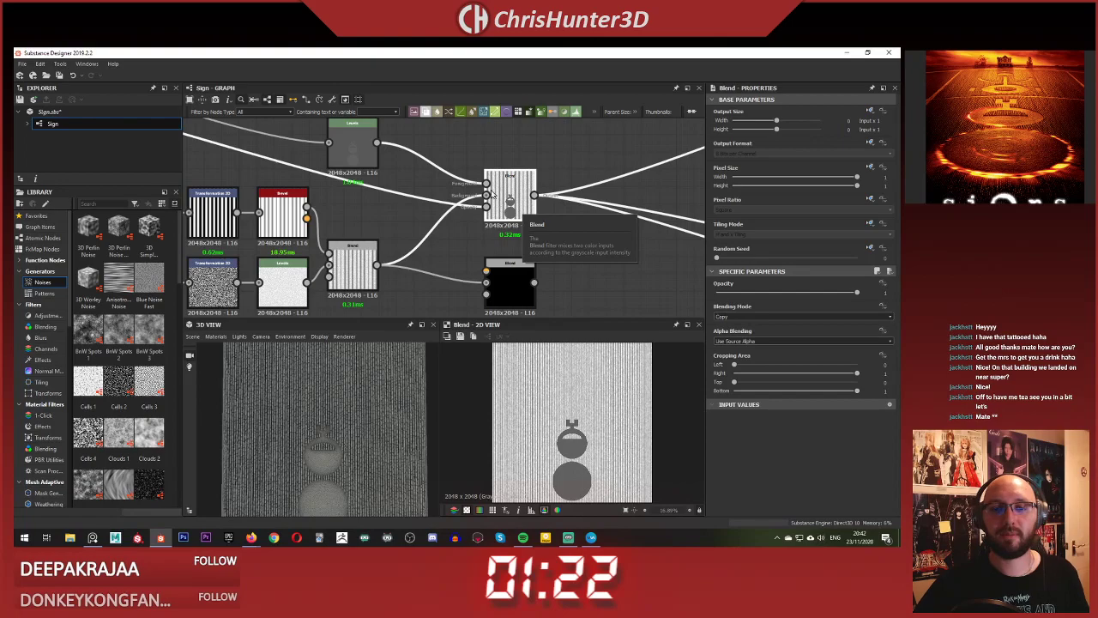
pyautogui.click(515, 288)
pyautogui.moveTo(514, 288)
pyautogui.mouseDown(button='middle')
pyautogui.moveTo(540, 214)
pyautogui.moveTo(541, 246)
pyautogui.moveTo(522, 273)
pyautogui.mouseUp(button='middle')
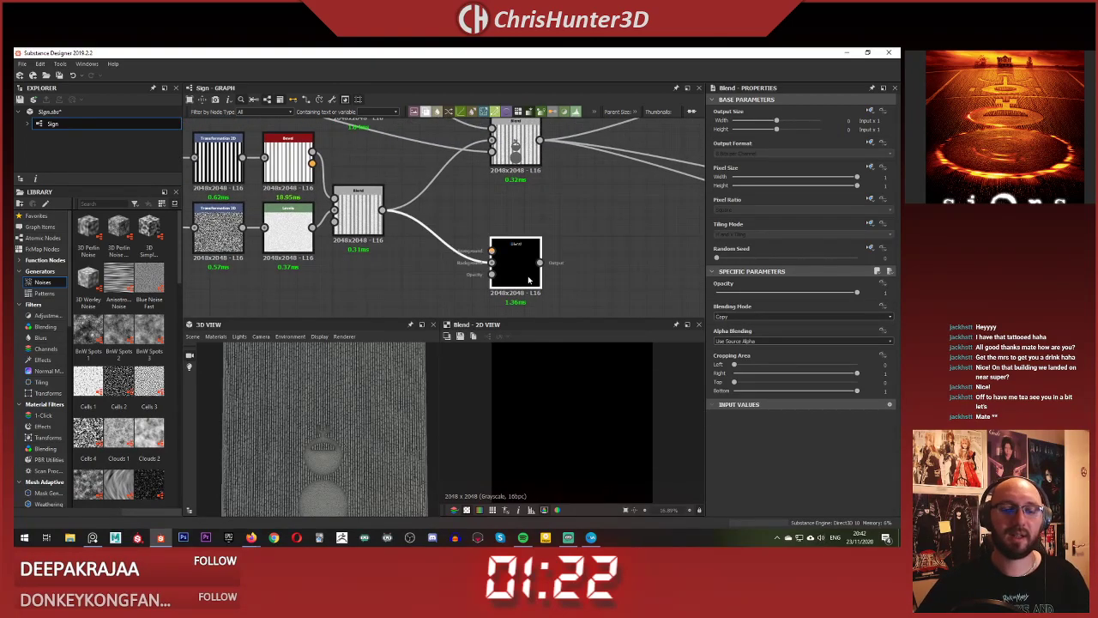
# - Examine the empty new Blend in the graph and the crop stripes around the symbols in the 3D preview
pyautogui.scroll(-2, 625, 394)
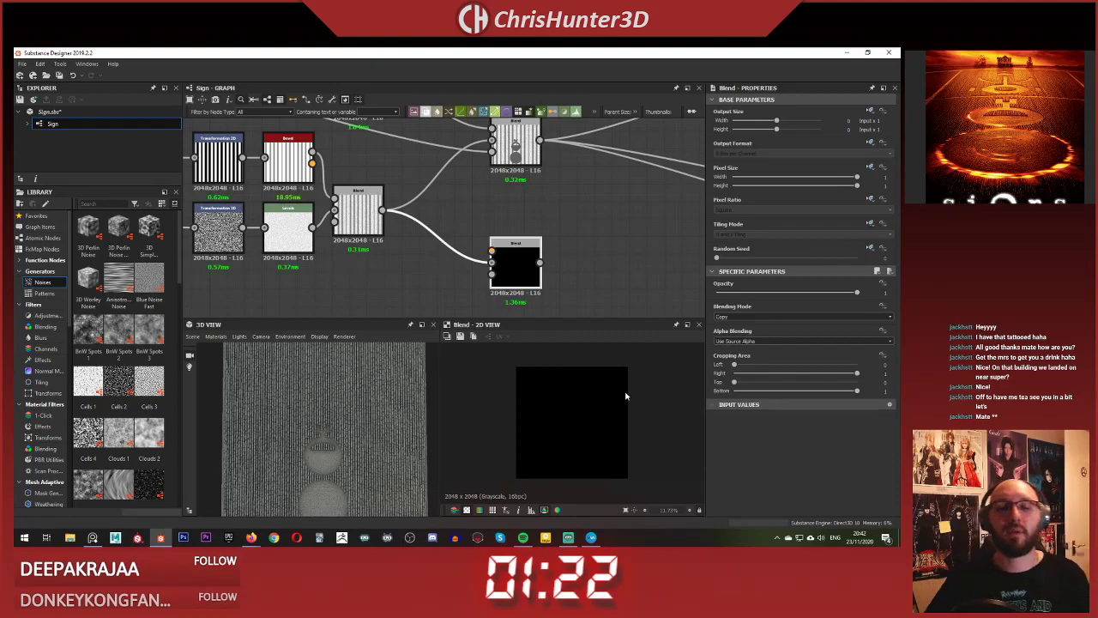
pyautogui.scroll(3, 516, 265)
pyautogui.scroll(-4, 519, 219)
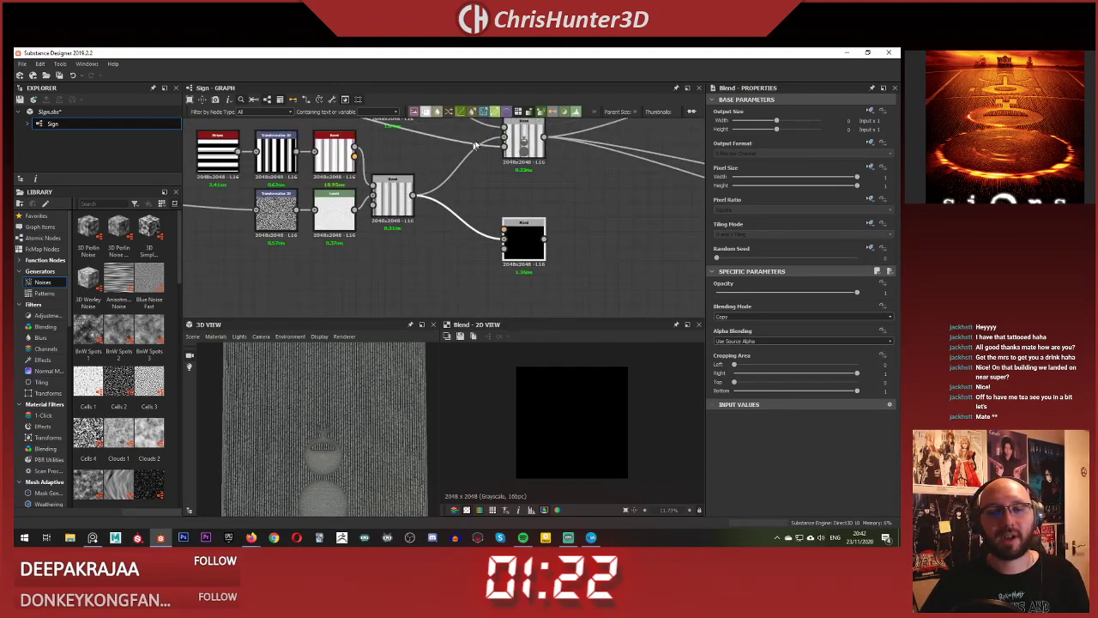
pyautogui.scroll(2, 531, 223)
pyautogui.scroll(2, 573, 403)
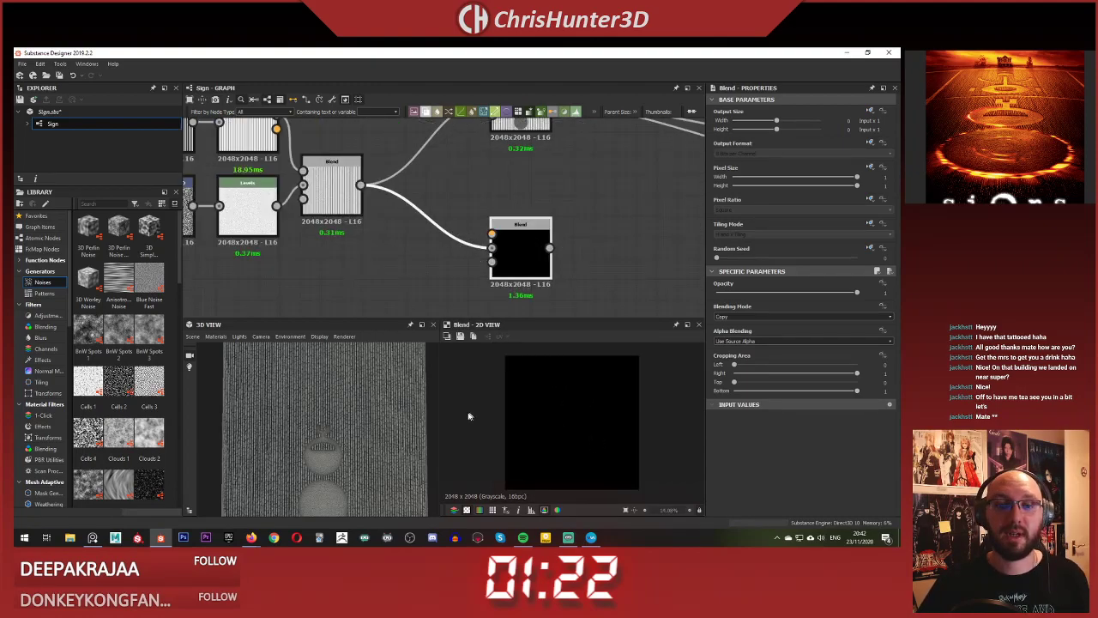
pyautogui.scroll(-3, 576, 229)
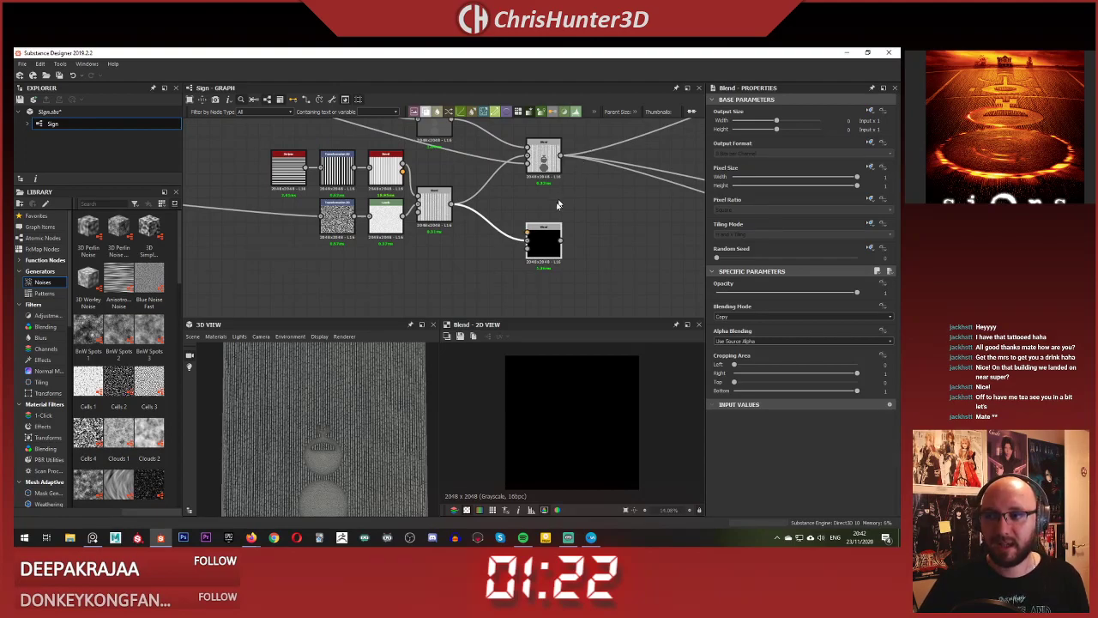
pyautogui.scroll(5, 341, 410)
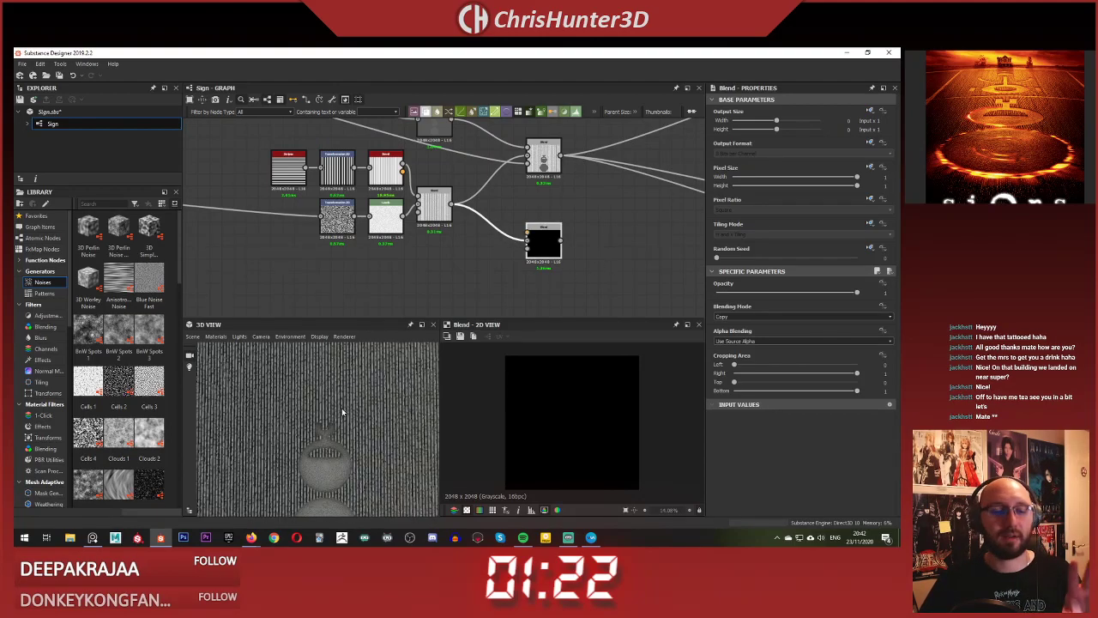
pyautogui.scroll(-5, 309, 390)
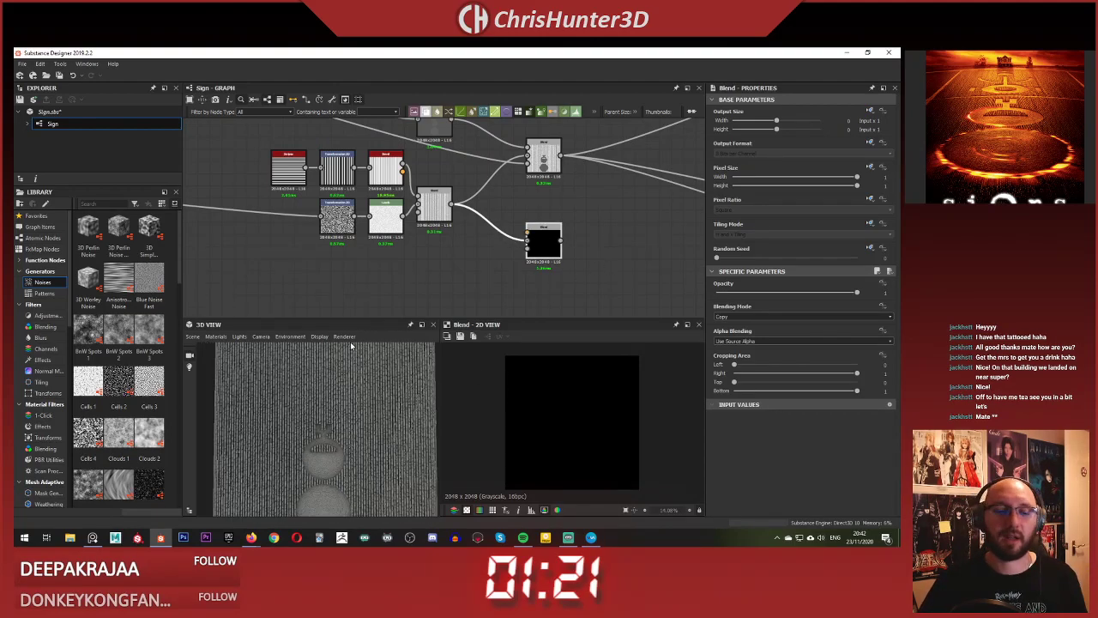
# - Add a Shape node beneath the noisy stripe Blend, beside the new Blend
pyautogui.scroll(2, 404, 266)
pyautogui.moveTo(405, 267); pyautogui.dragTo(331, 290, button='middle')
pyautogui.moveTo(533, 265); pyautogui.dragTo(498, 265)
pyautogui.moveTo(393, 272); pyautogui.dragTo(431, 258, button='middle')
pyautogui.press('space')
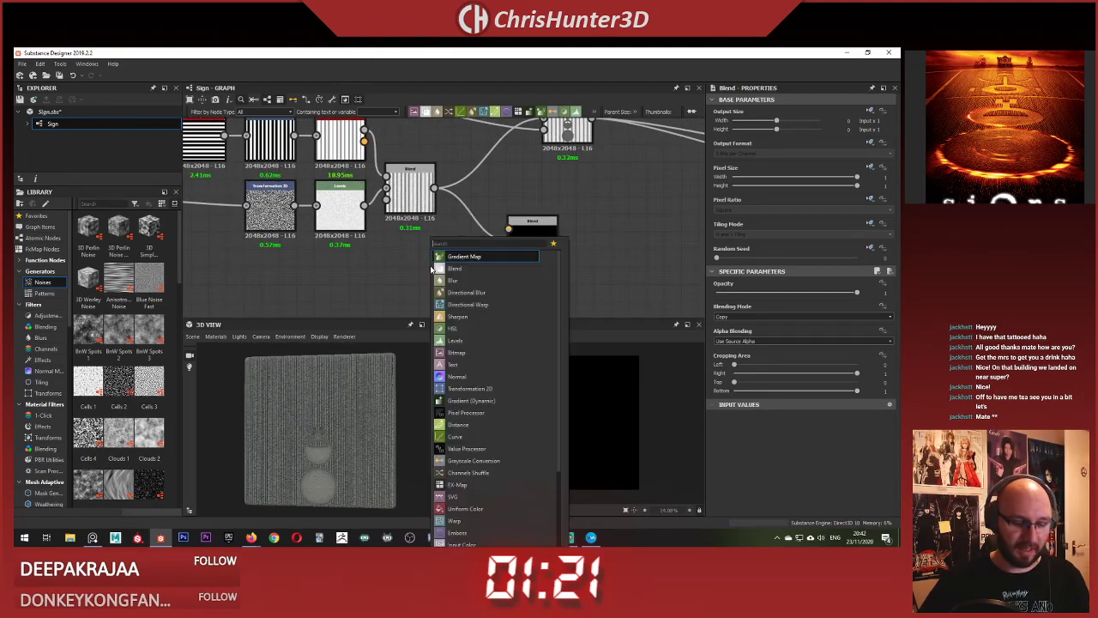
pyautogui.write('sha')
pyautogui.click(455, 268)
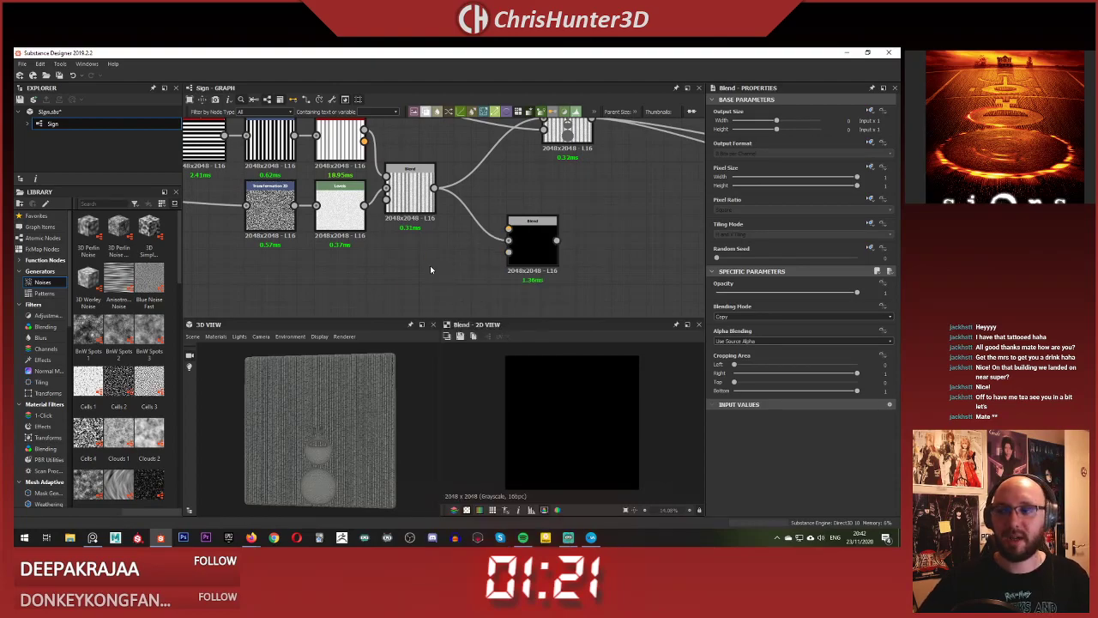
pyautogui.moveTo(419, 258); pyautogui.dragTo(406, 257)
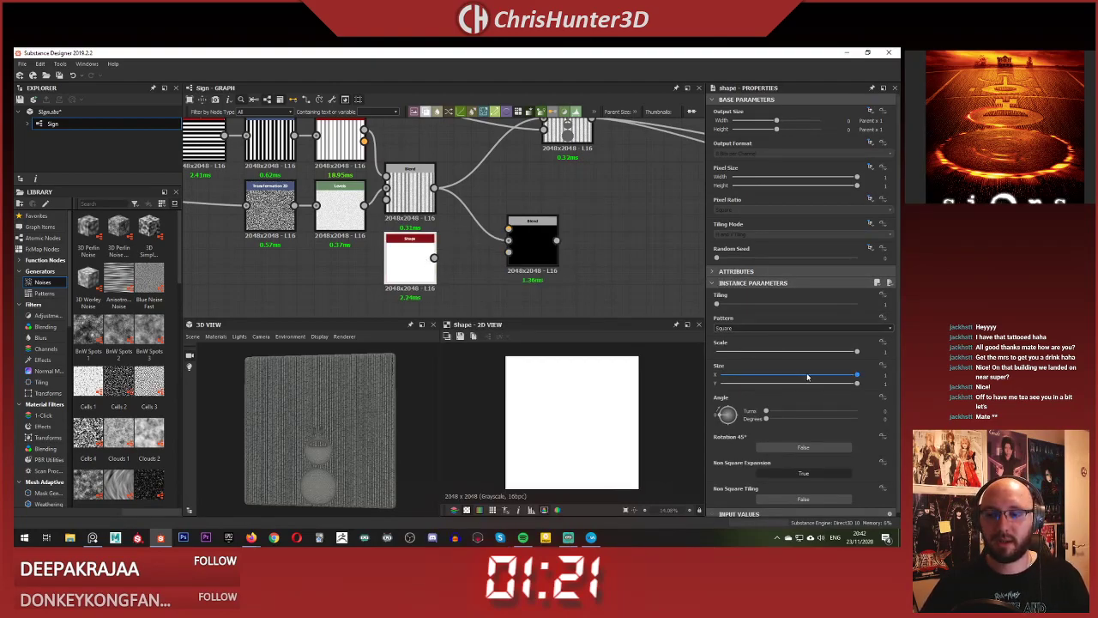
# - Flatten the square Shape into a thin horizontal line by setting its Y size to 0.01
pyautogui.moveTo(807, 376); pyautogui.dragTo(724, 393)
pyautogui.scroll(5, 546, 431)
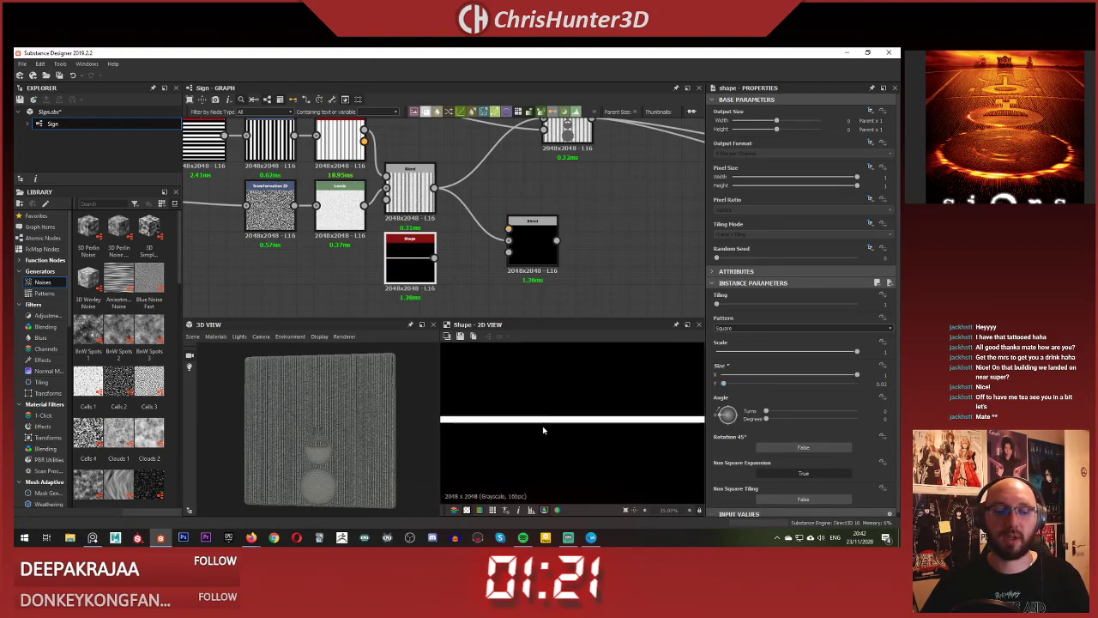
pyautogui.scroll(-1, 545, 430)
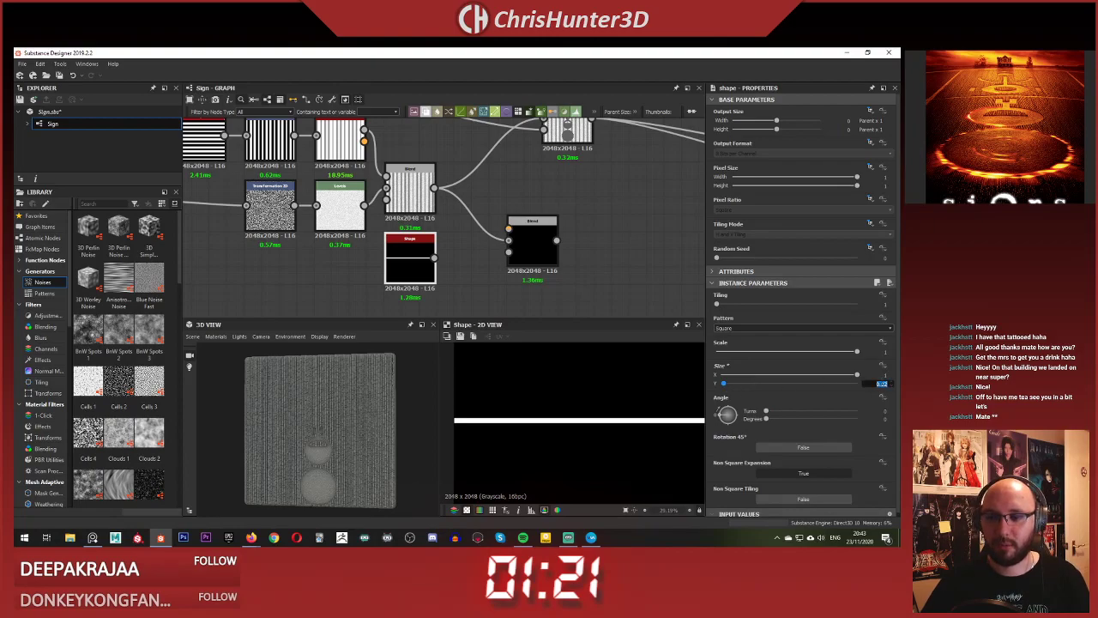
pyautogui.click(885, 384)
pyautogui.write('0.01')
pyautogui.press('Return')
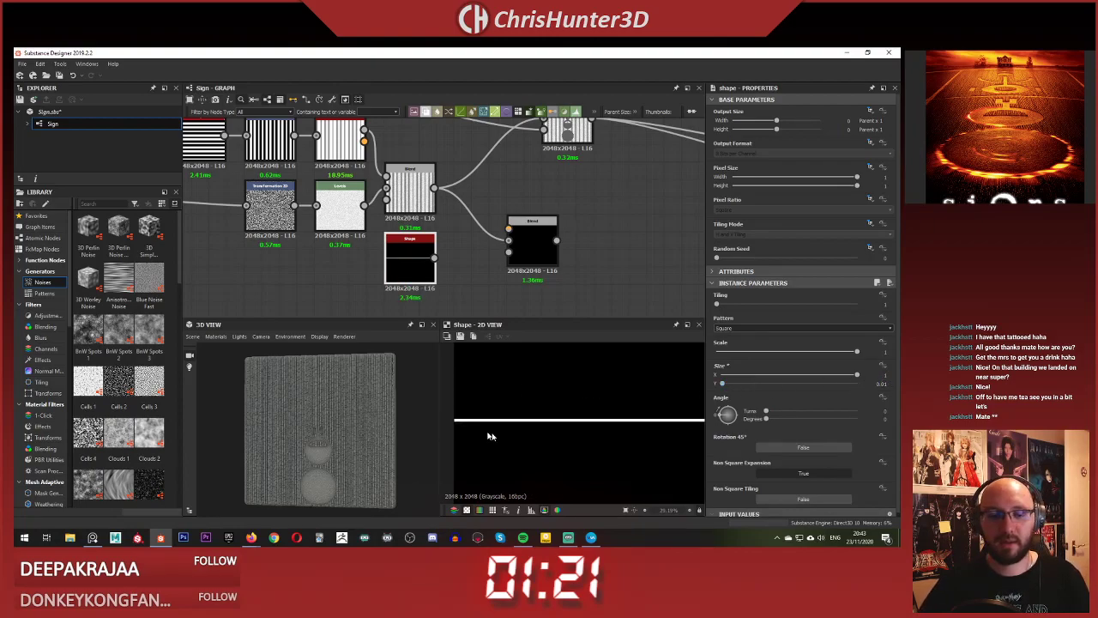
# - Add a Bevel after the Shape line, with Angular corners and a distance of 0.01
pyautogui.scroll(4, 441, 290)
pyautogui.press('space')
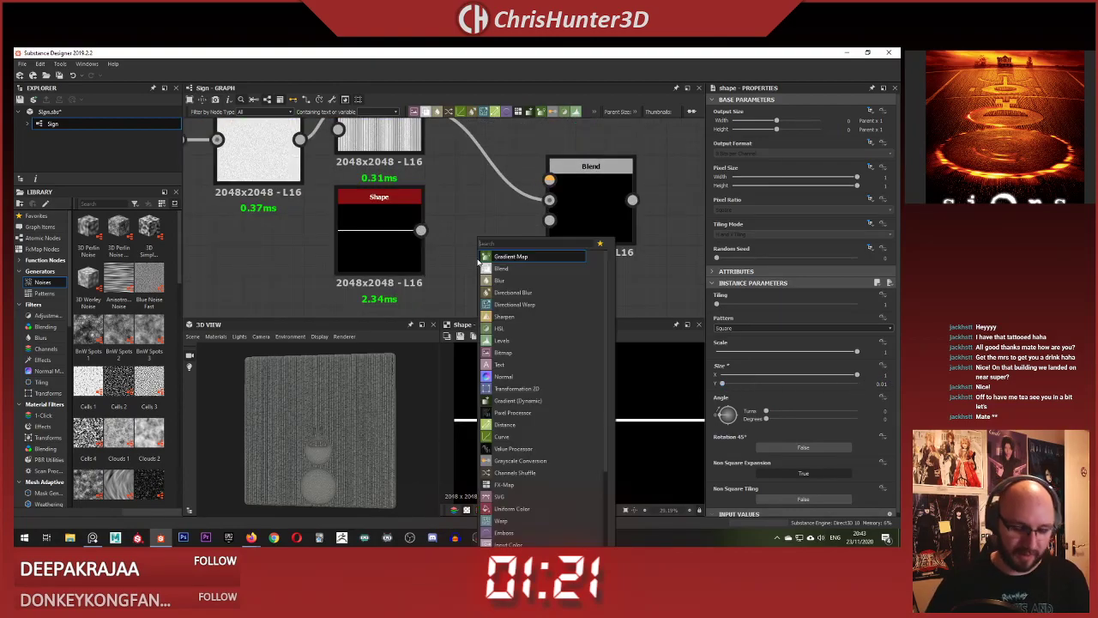
pyautogui.write('bevel')
pyautogui.press('Return')
pyautogui.moveTo(421, 230); pyautogui.dragTo(284, 274)
pyautogui.moveTo(473, 286); pyautogui.dragTo(411, 286)
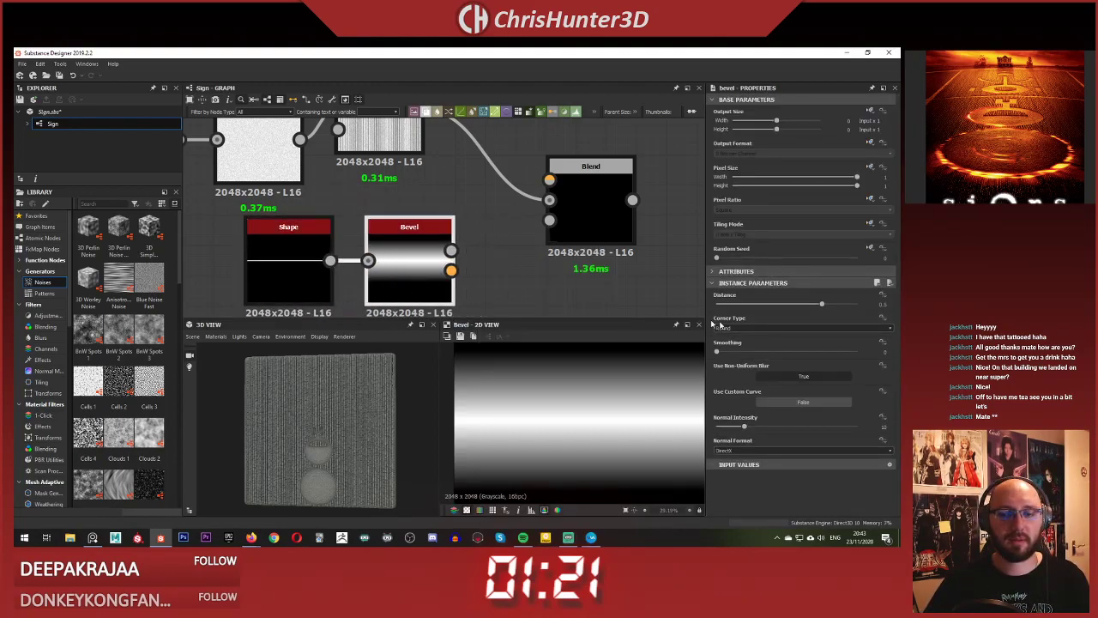
pyautogui.click(787, 332)
pyautogui.moveTo(822, 303); pyautogui.dragTo(787, 318)
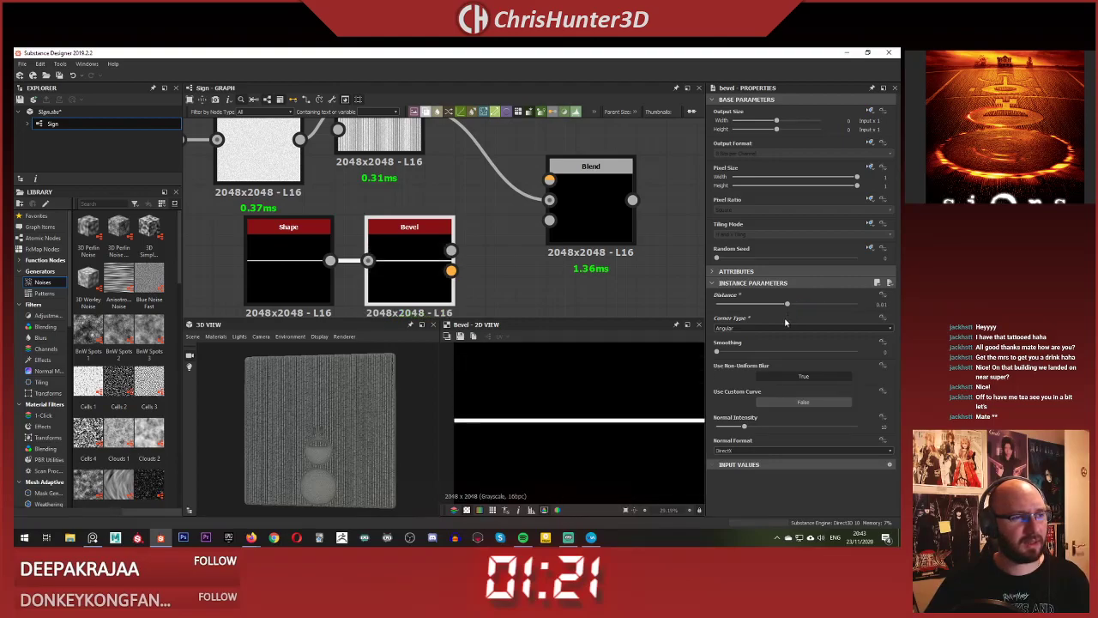
# - Connect the Bevel's height output to the new Blend's foreground and set the blending mode to Subtract
pyautogui.moveTo(511, 215); pyautogui.dragTo(444, 239, button='middle')
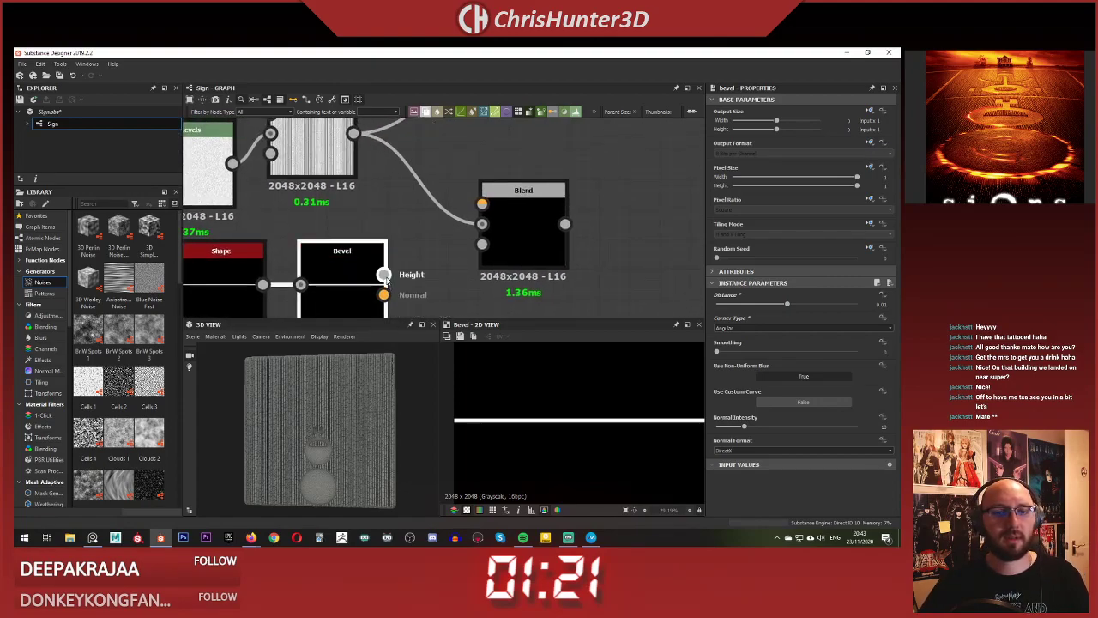
pyautogui.moveTo(384, 275); pyautogui.dragTo(482, 203)
pyautogui.click(523, 232)
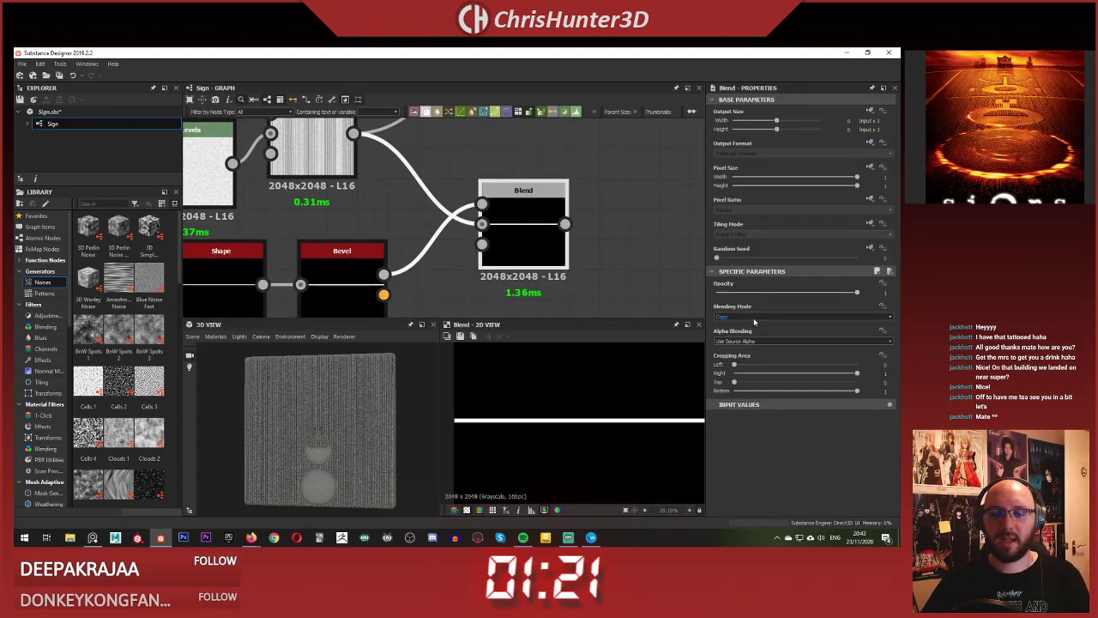
pyautogui.click(754, 317)
pyautogui.click(761, 343)
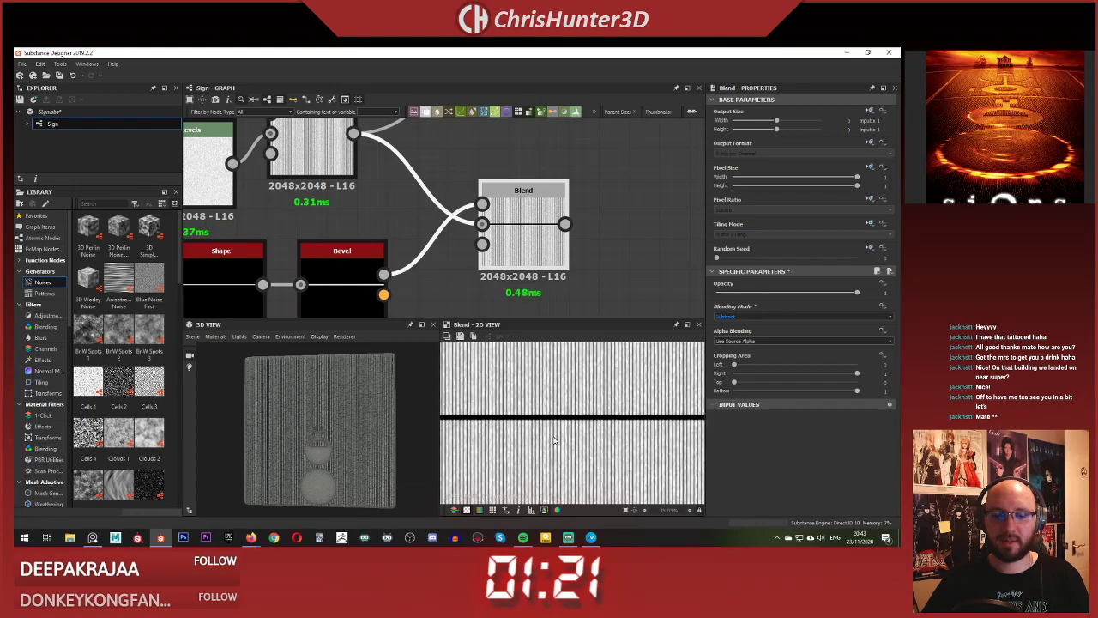
pyautogui.scroll(3, 553, 440)
pyautogui.scroll(-4, 502, 232)
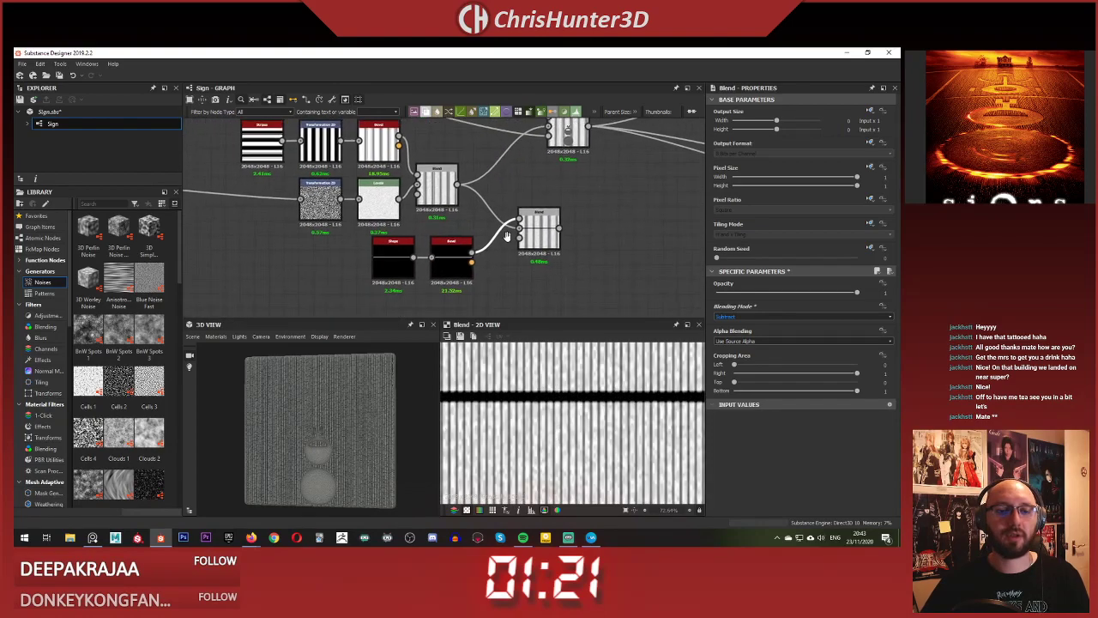
# - Insert a Levels node between the Bevel and the new Blend and line it up beside the Bevel
pyautogui.moveTo(506, 237); pyautogui.dragTo(517, 230, button='middle')
pyautogui.press('space')
pyautogui.write('level')
pyautogui.press('Return')
pyautogui.moveTo(557, 228); pyautogui.dragTo(615, 211)
pyautogui.moveTo(507, 251); pyautogui.dragTo(520, 264)
pyautogui.moveTo(620, 221); pyautogui.dragTo(592, 237)
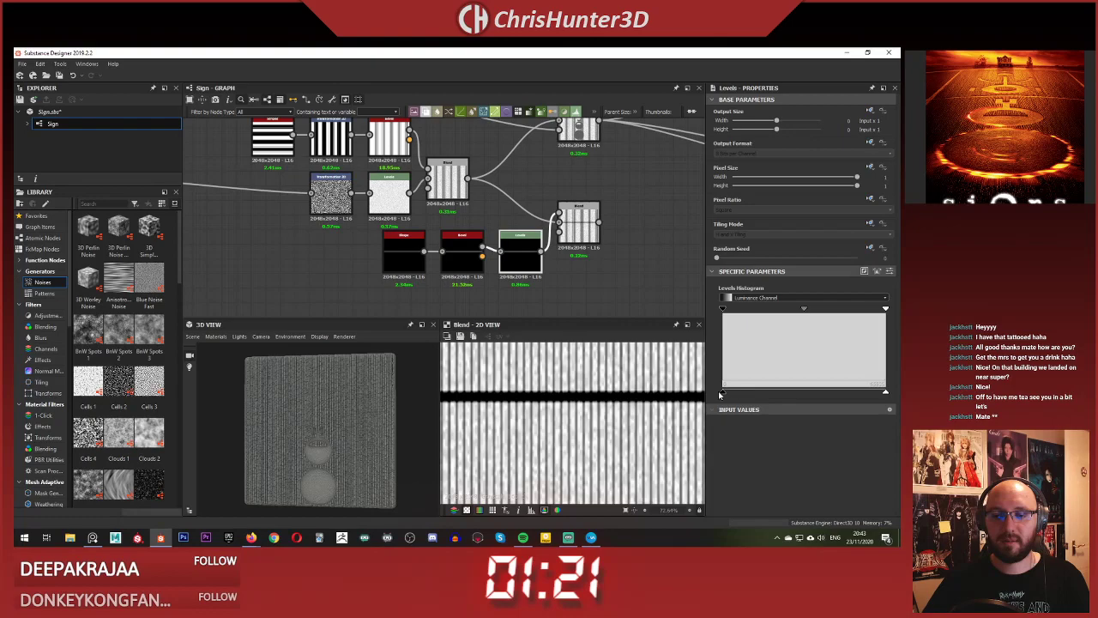
# - Try raising the output black level of the line's Levels node, then restore it
pyautogui.moveTo(757, 399); pyautogui.dragTo(862, 396)
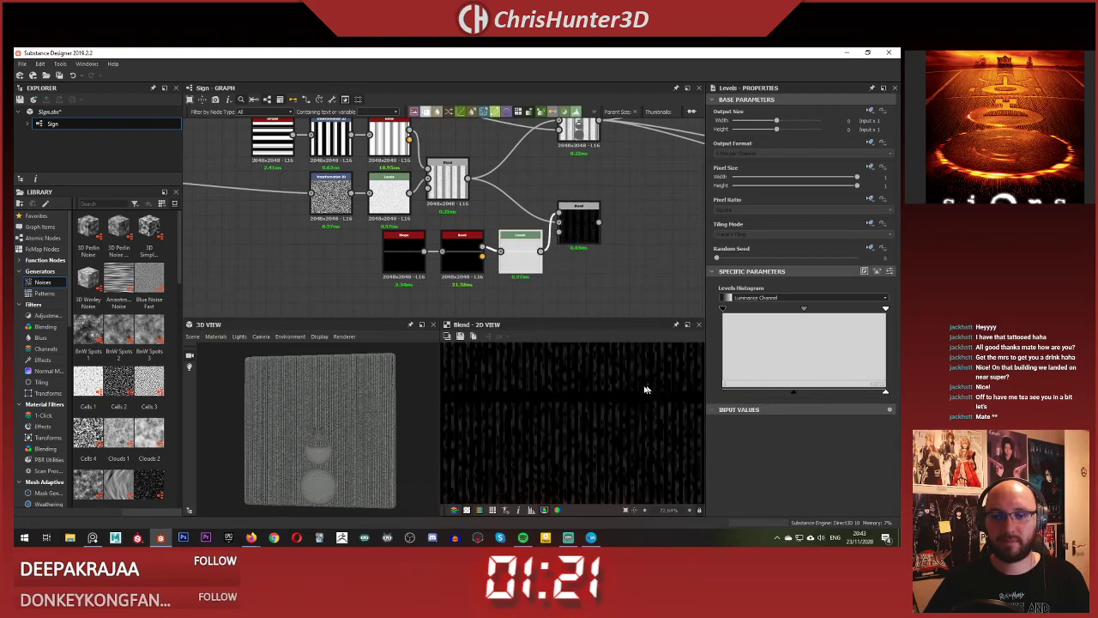
pyautogui.moveTo(646, 390); pyautogui.dragTo(632, 388)
pyautogui.moveTo(885, 396); pyautogui.dragTo(786, 402)
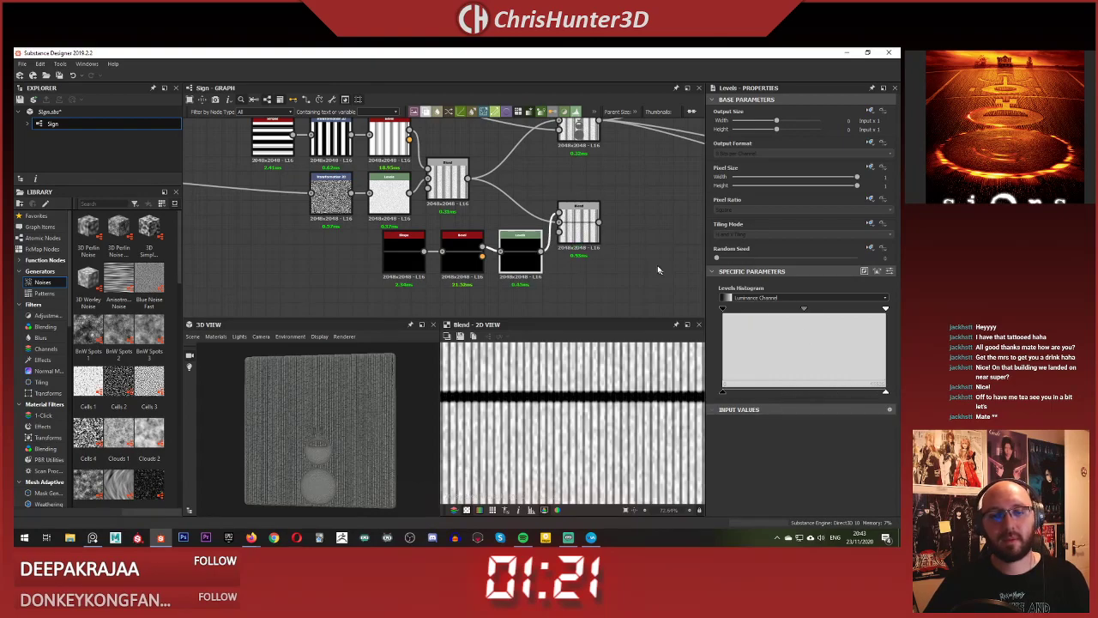
# - Set the blending mode of the Blend combining the line and stripes to Max (Lighten)
pyautogui.click(579, 225)
pyautogui.click(762, 317)
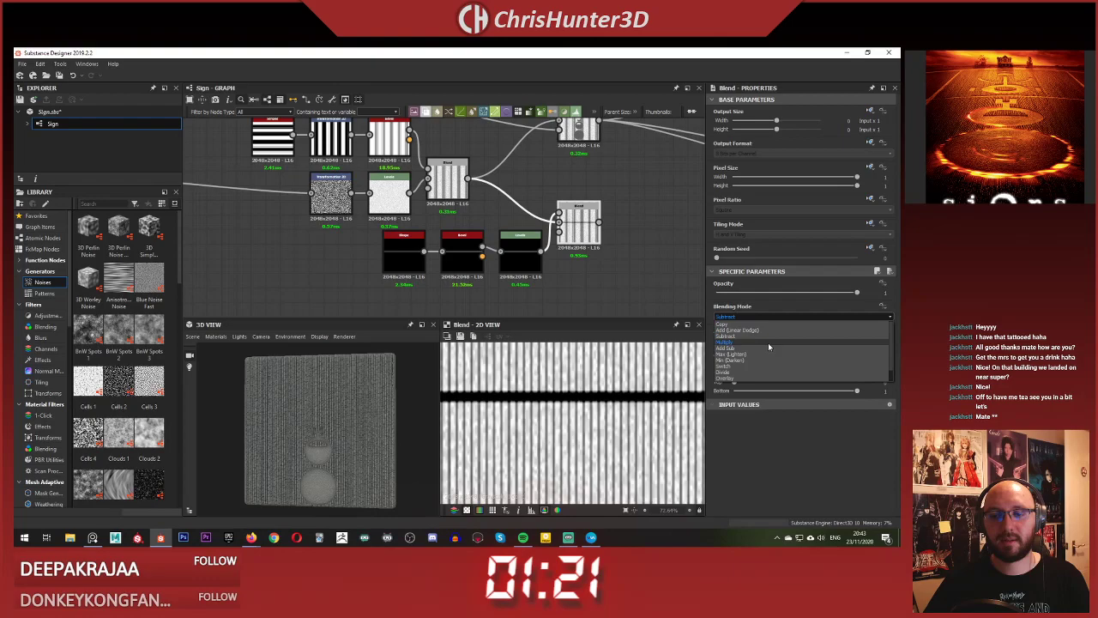
pyautogui.click(774, 354)
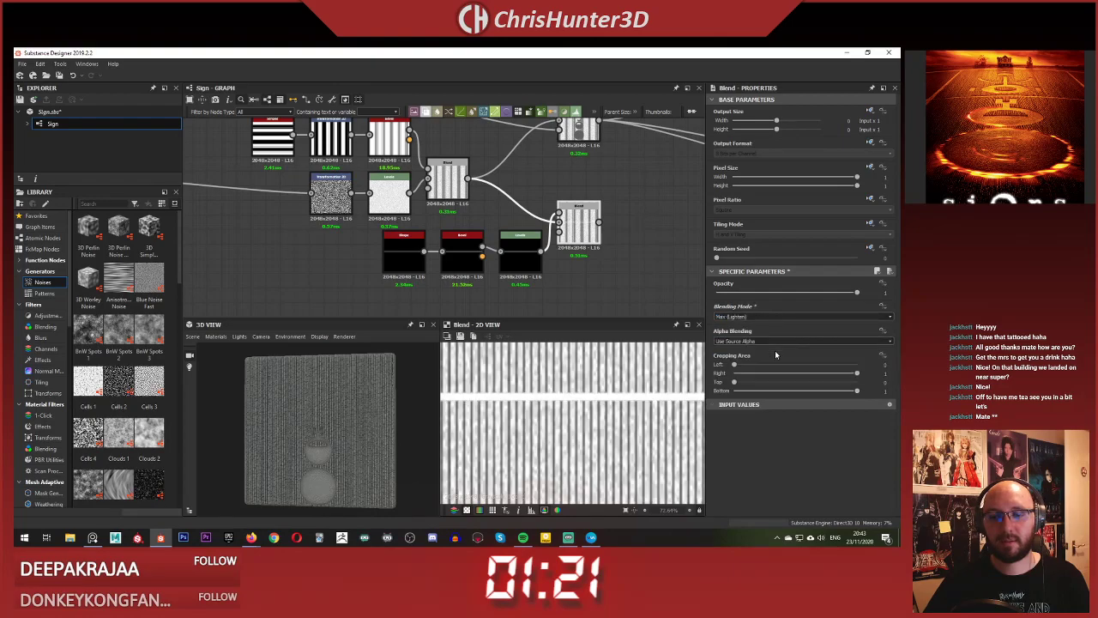
# - Try the Min (Darken) and Subtract blending modes on the Blend combining the line and stripes
pyautogui.click(775, 317)
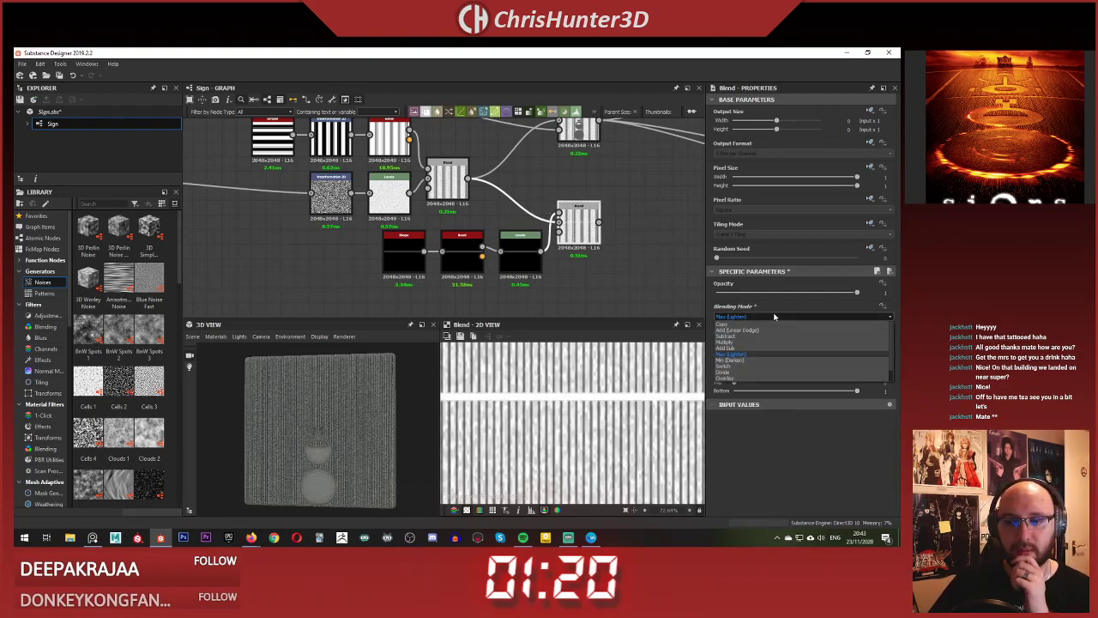
pyautogui.click(770, 362)
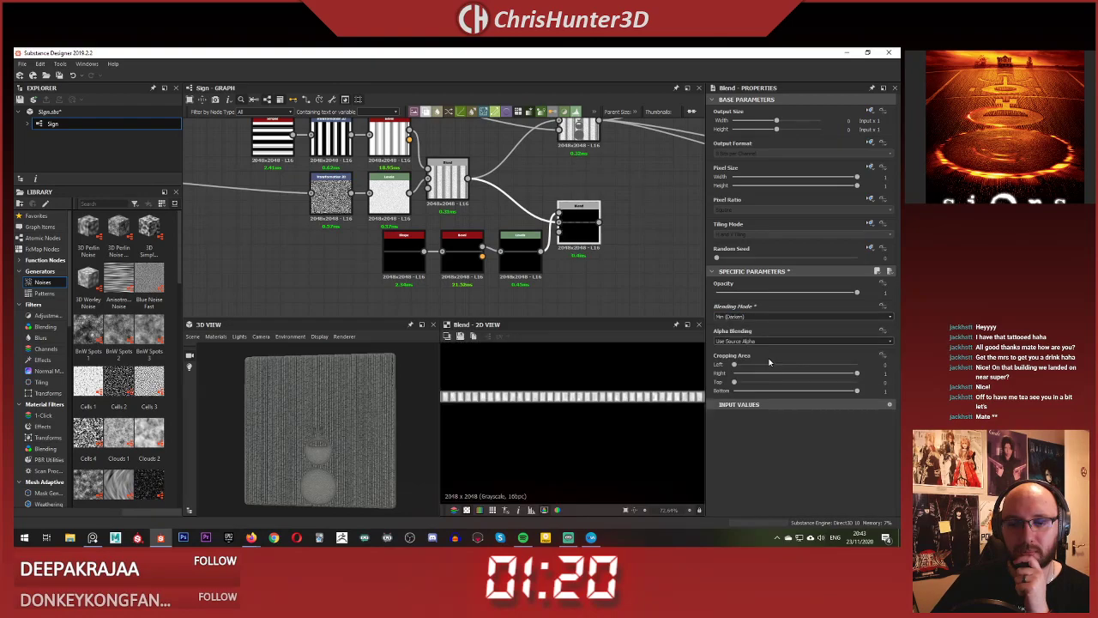
pyautogui.click(777, 317)
pyautogui.click(779, 332)
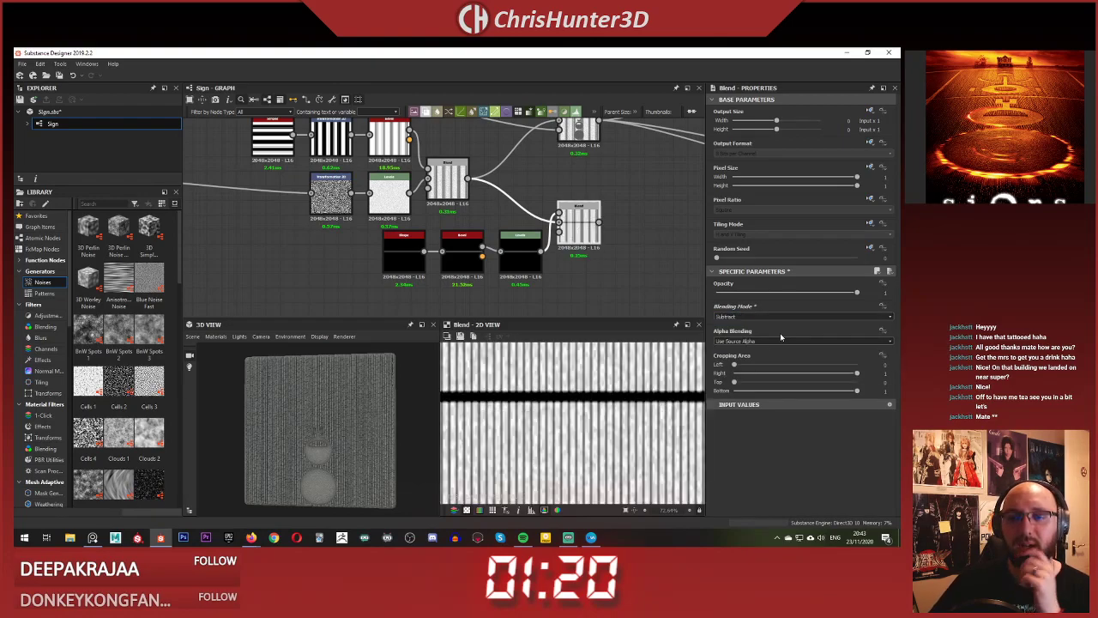
pyautogui.scroll(1, 599, 255)
pyautogui.moveTo(806, 298); pyautogui.dragTo(861, 302)
# - Line up the line's Shape, Bevel and Levels nodes beneath the noise Transformation 2D and Levels row
pyautogui.moveTo(584, 266); pyautogui.dragTo(606, 263, button='middle')
pyautogui.moveTo(567, 290); pyautogui.dragTo(360, 276)
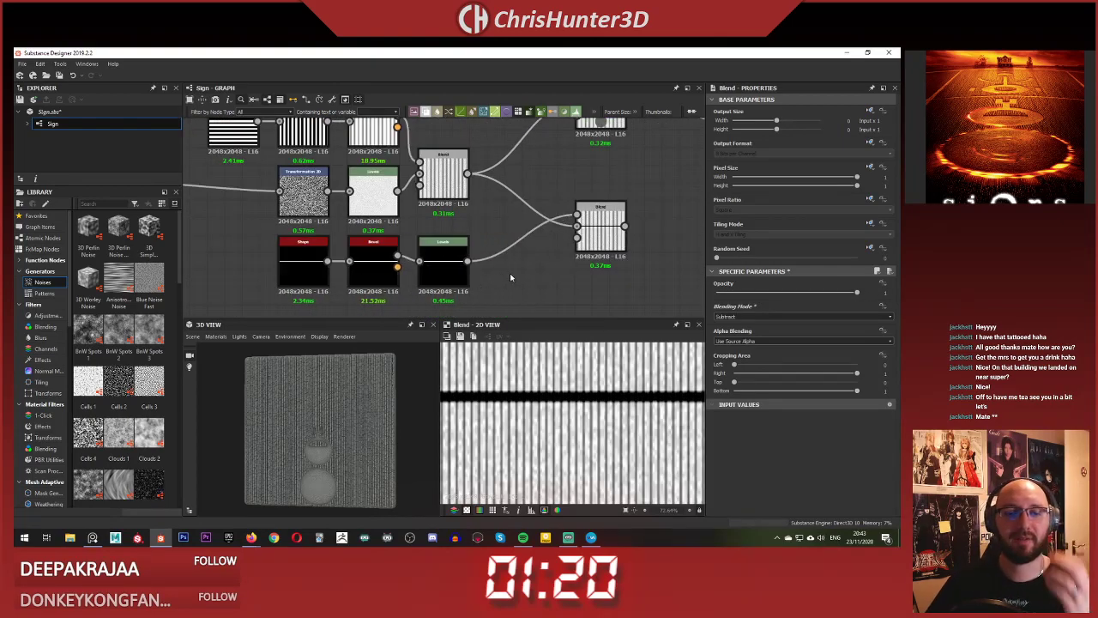
# - Invert the line's Levels node so the line is black on white
pyautogui.click(452, 240)
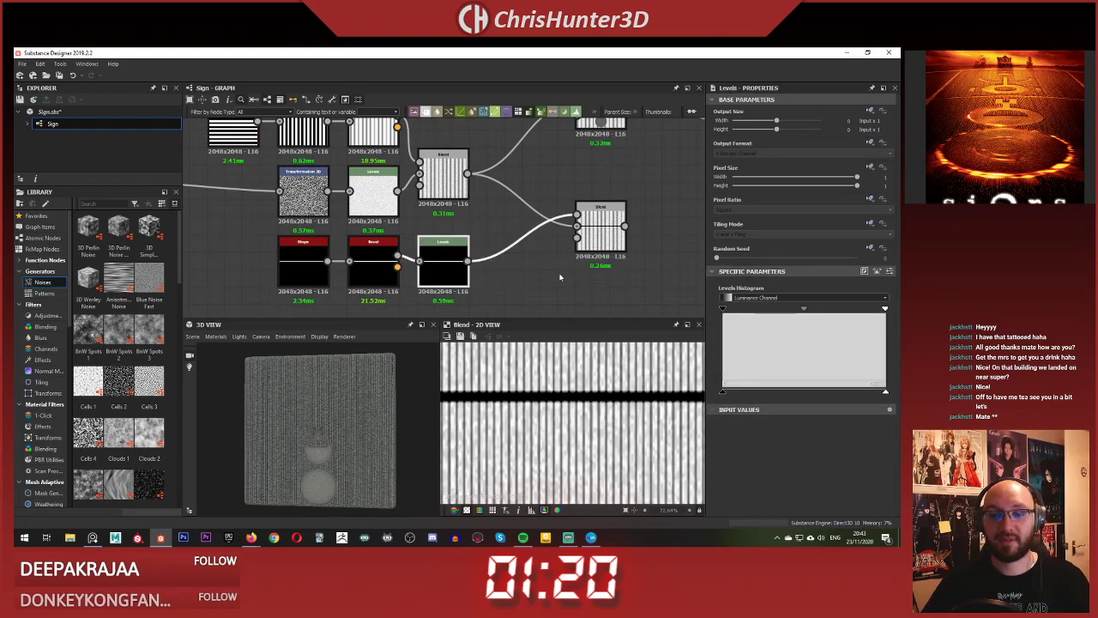
pyautogui.click(612, 229)
pyautogui.click(440, 265)
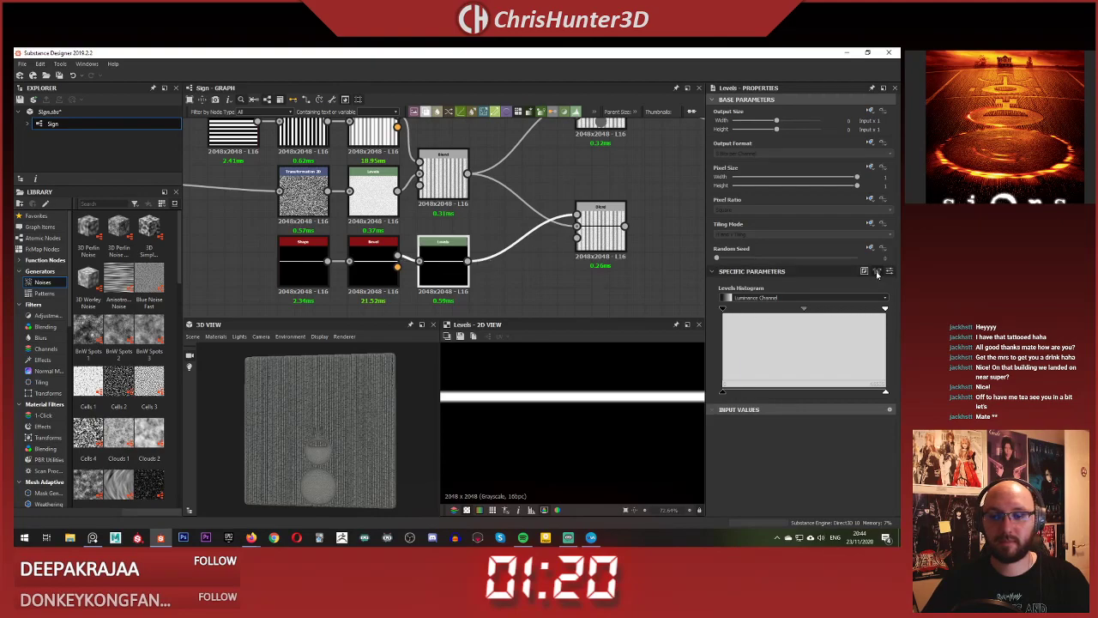
pyautogui.scroll(-7, 614, 410)
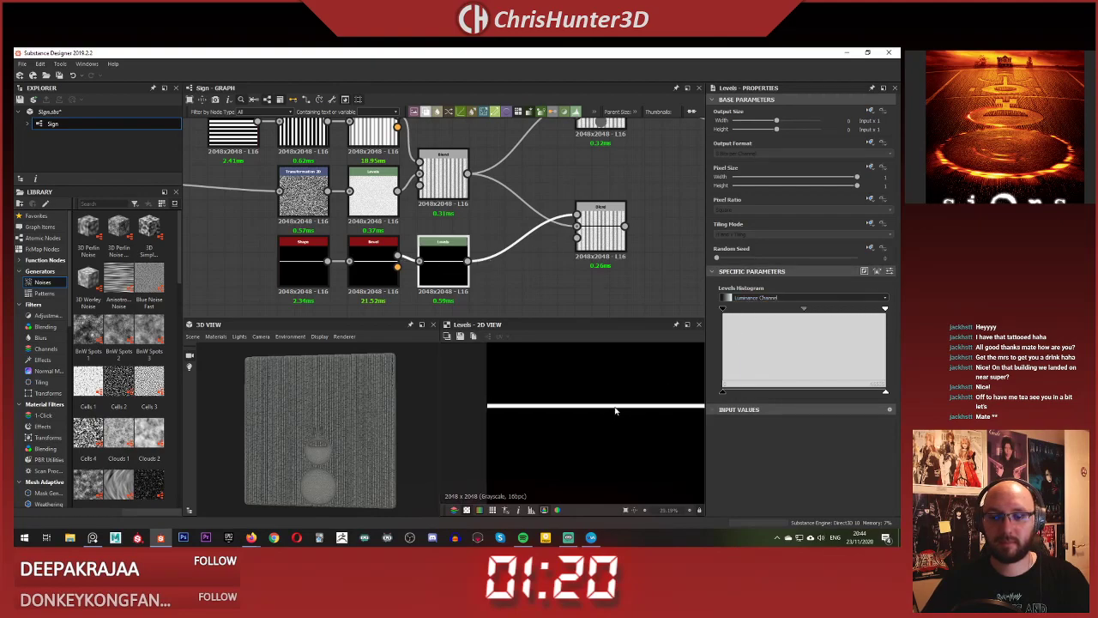
pyautogui.click(863, 271)
pyautogui.scroll(4, 588, 257)
# - Try Max (Lighten) on the Blend combining the line and stripes, then set its blending mode to Min (Darken)
pyautogui.click(590, 228)
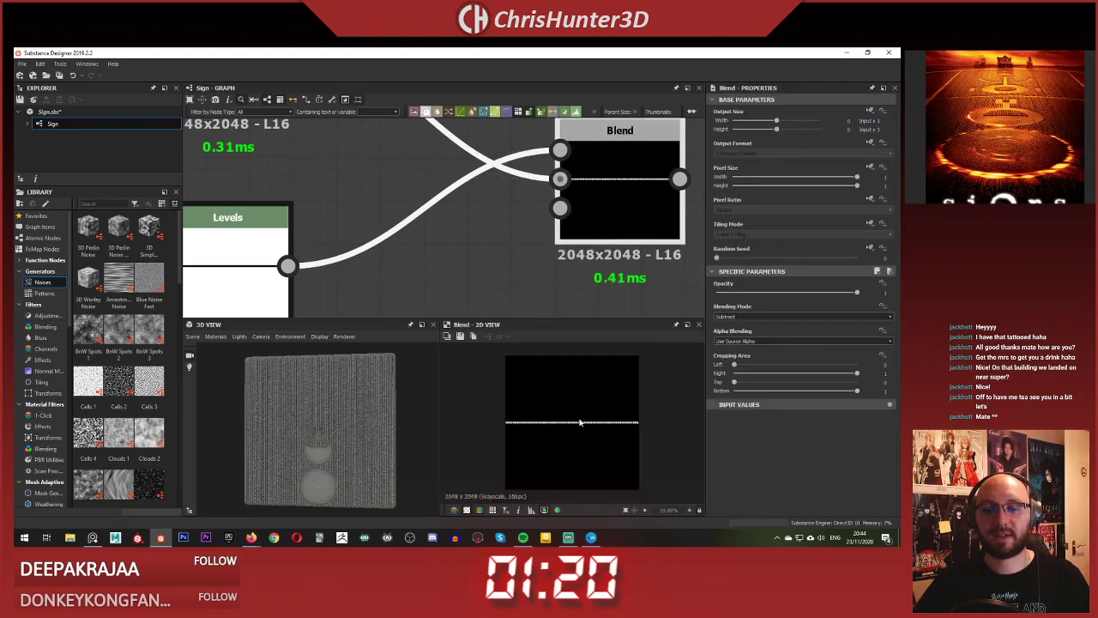
pyautogui.click(755, 316)
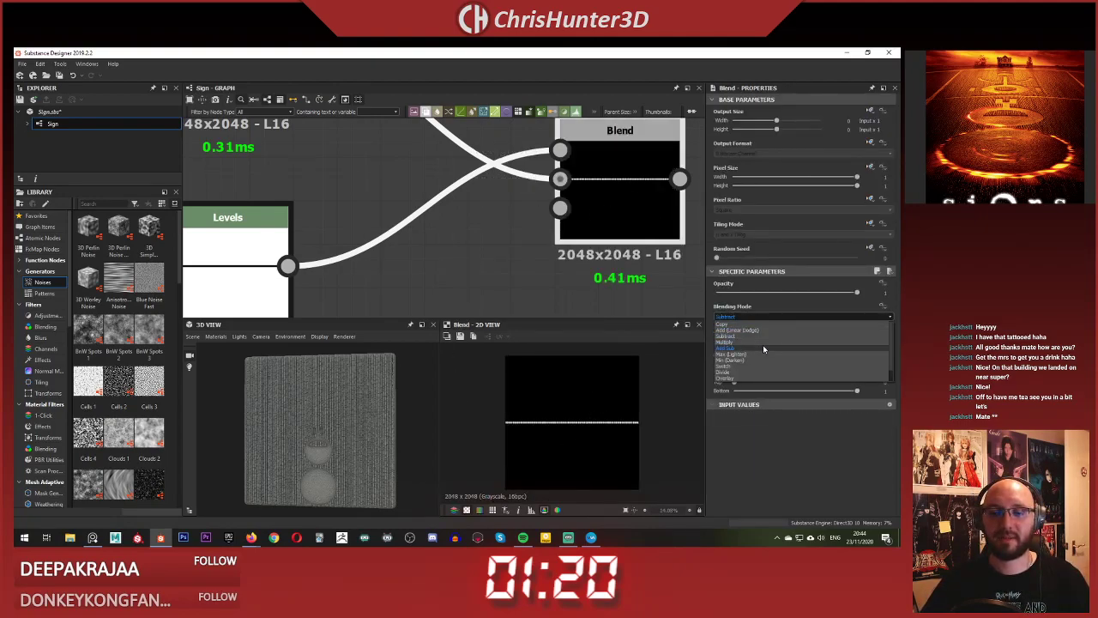
pyautogui.click(762, 355)
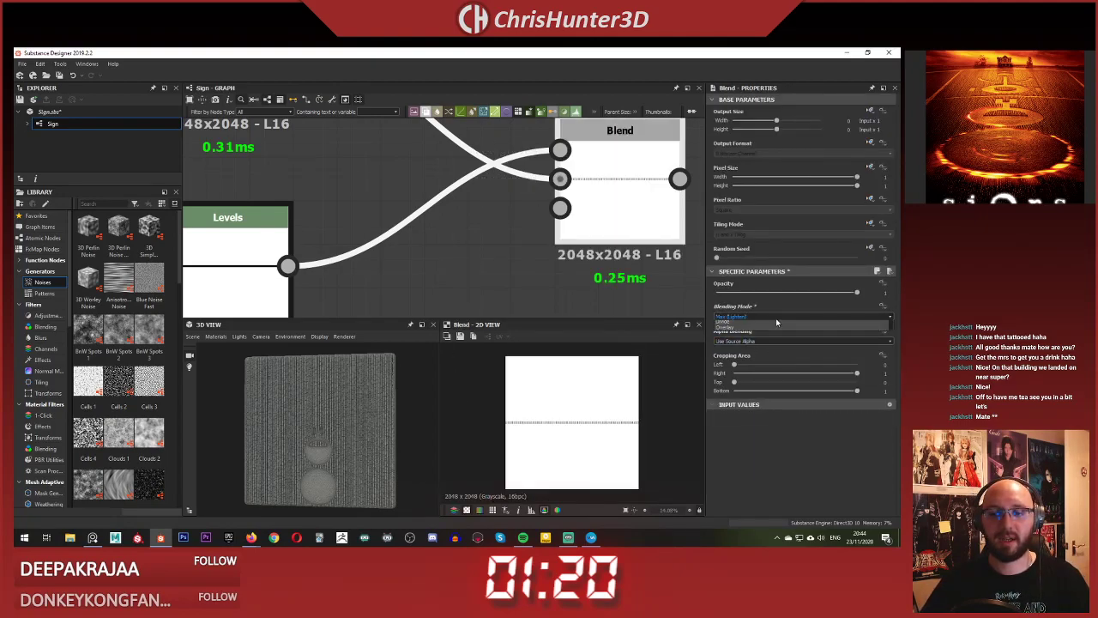
pyautogui.click(771, 316)
pyautogui.click(771, 361)
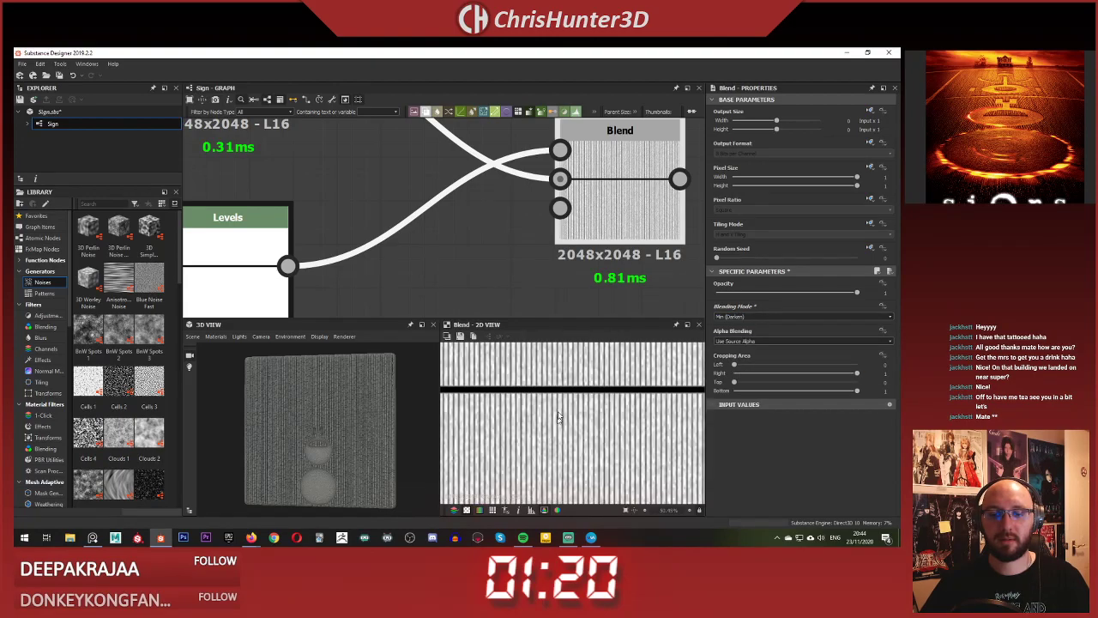
pyautogui.scroll(-4, 362, 225)
pyautogui.scroll(3, 388, 237)
# - Shift the inverted output level of the line's Levels node to about the middle, softening the line to mid grey
pyautogui.click(388, 237)
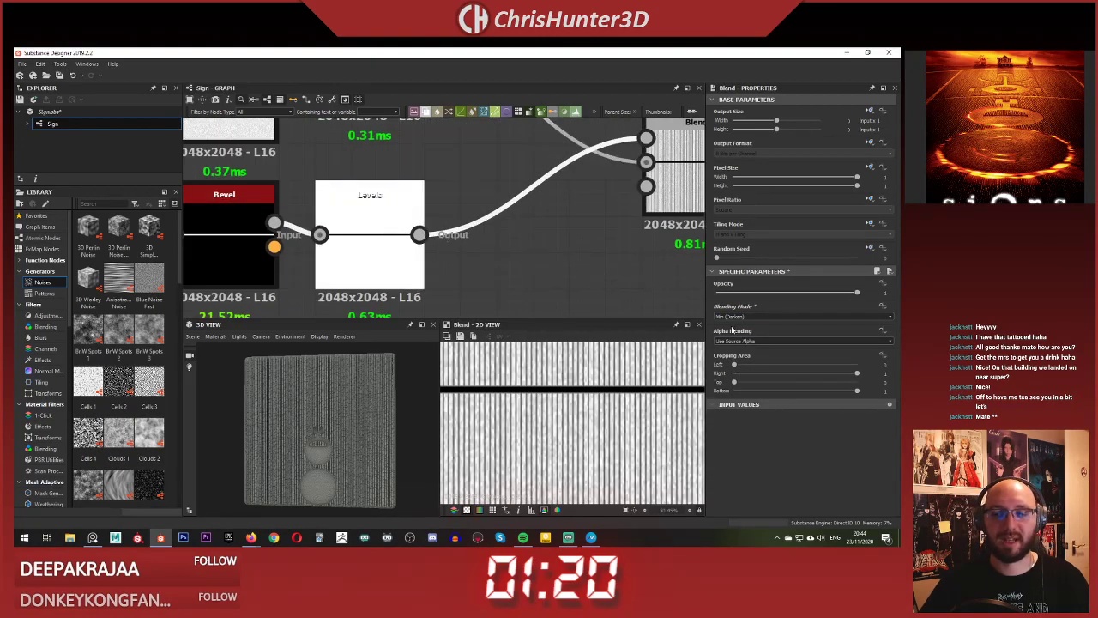
pyautogui.moveTo(887, 395)
pyautogui.mouseDown()
pyautogui.moveTo(829, 394)
pyautogui.moveTo(886, 394)
pyautogui.mouseUp()
pyautogui.moveTo(723, 392); pyautogui.dragTo(797, 389)
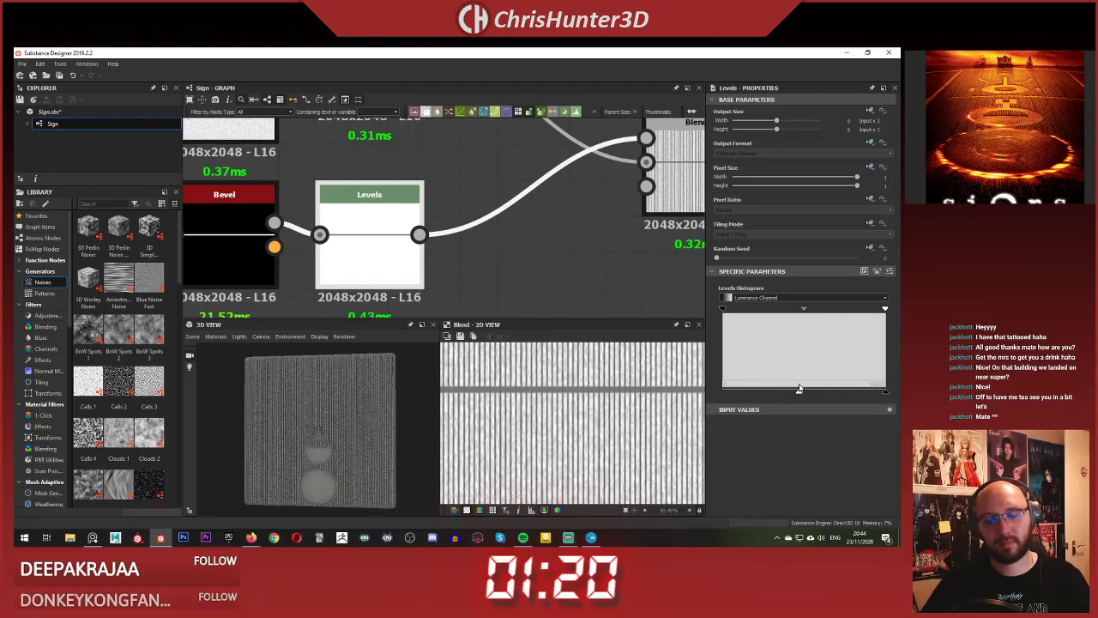
pyautogui.scroll(-4, 526, 294)
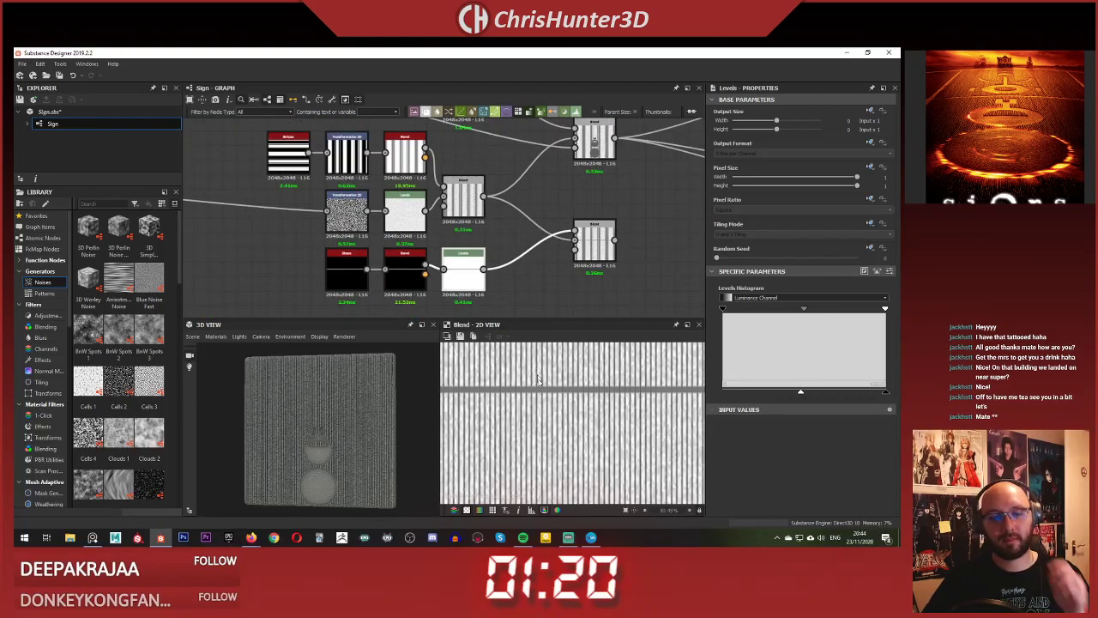
pyautogui.scroll(3, 541, 382)
pyautogui.scroll(4, 540, 227)
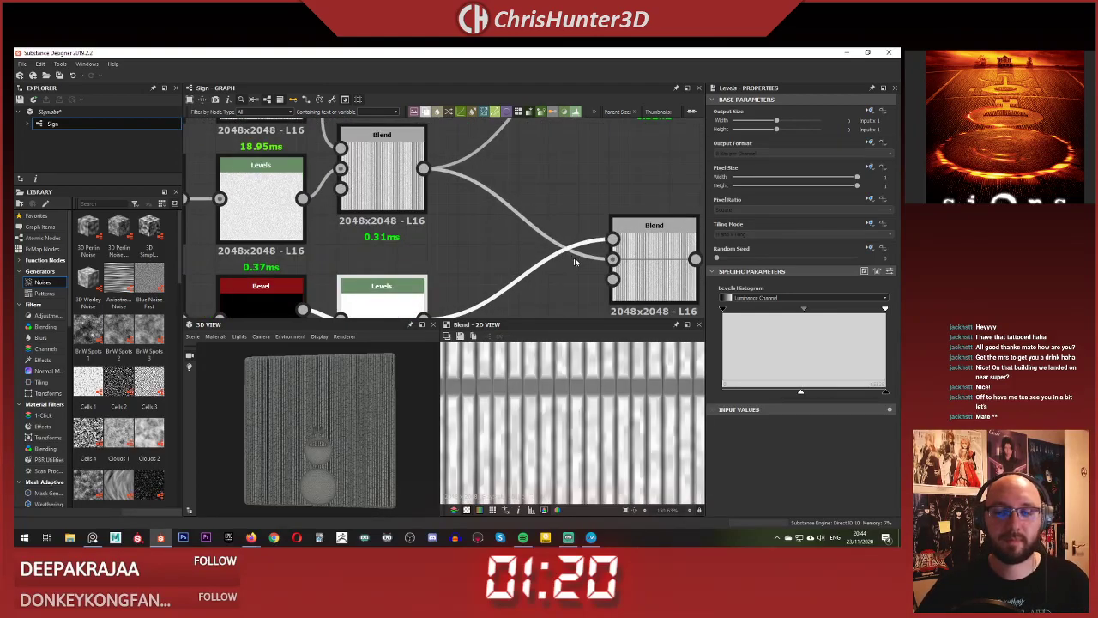
# - Connect the Blend combining the line and stripes to the background of the Blend that adds the symbols
pyautogui.moveTo(575, 261); pyautogui.dragTo(466, 252, button='middle')
pyautogui.click(588, 215)
pyautogui.scroll(1, 580, 386)
pyautogui.scroll(-2, 579, 387)
pyautogui.scroll(-5, 579, 387)
pyautogui.scroll(-5, 477, 199)
pyautogui.scroll(3, 491, 229)
pyautogui.scroll(-2, 465, 252)
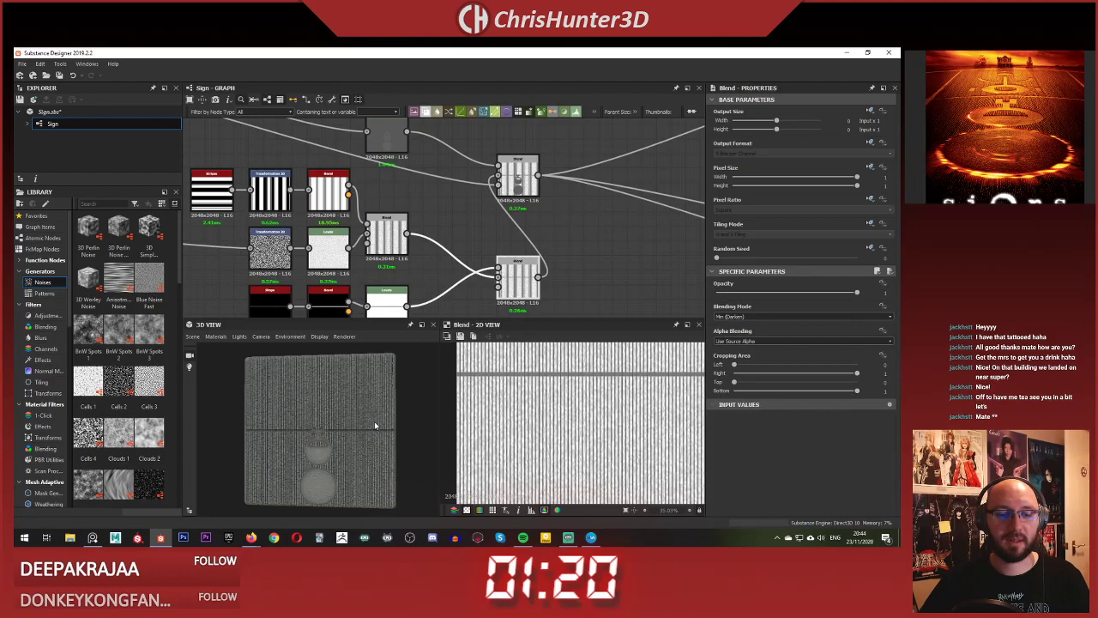
pyautogui.scroll(5, 374, 422)
pyautogui.moveTo(389, 409)
pyautogui.mouseDown()
pyautogui.moveTo(365, 429)
pyautogui.moveTo(386, 394)
pyautogui.mouseUp()
# - Insert a Transformation 2D between the line's Shape and Bevel and shift the line up with a Y offset of about 0.05
pyautogui.moveTo(414, 280); pyautogui.dragTo(503, 220, button='middle')
pyautogui.scroll(2, 420, 241)
pyautogui.click(337, 249)
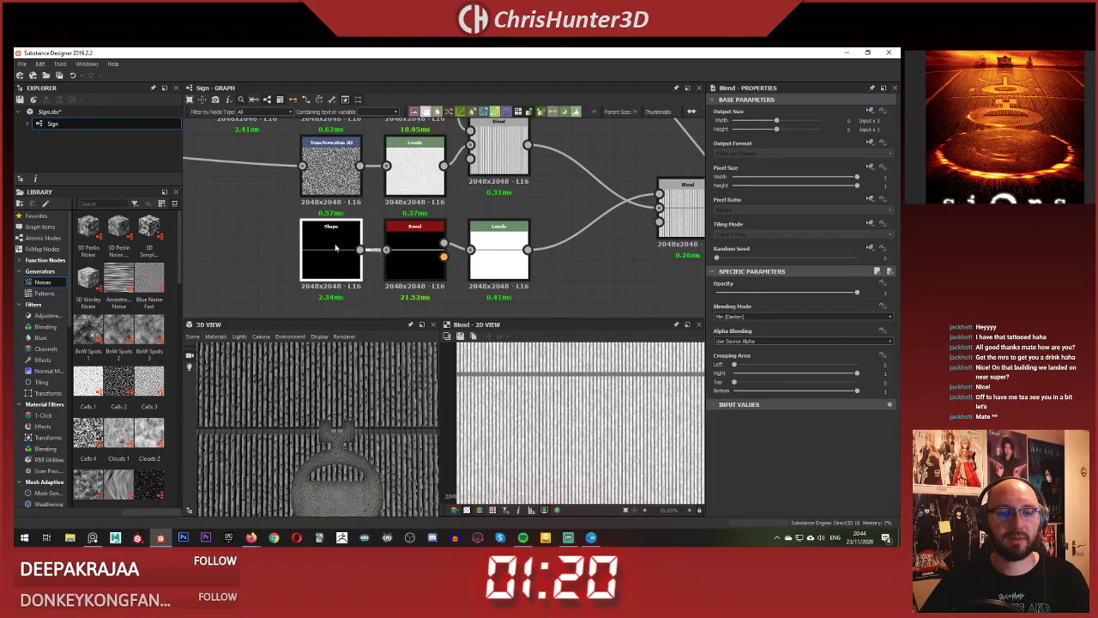
pyautogui.moveTo(347, 255); pyautogui.dragTo(262, 252)
pyautogui.click(331, 248)
pyautogui.press('space')
pyautogui.write('trans')
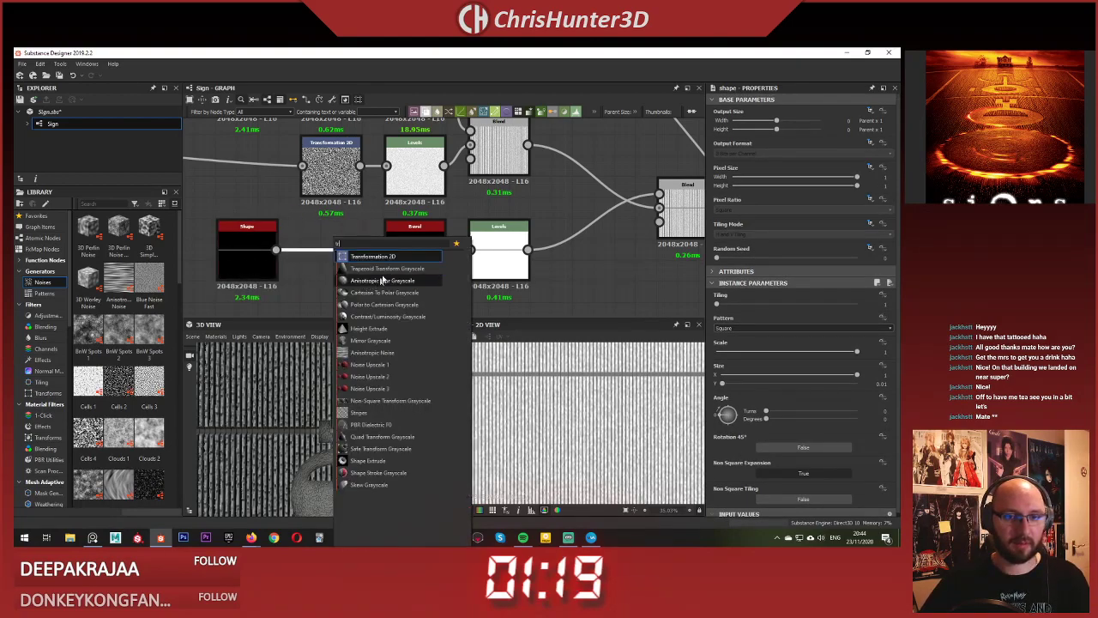
pyautogui.click(386, 278)
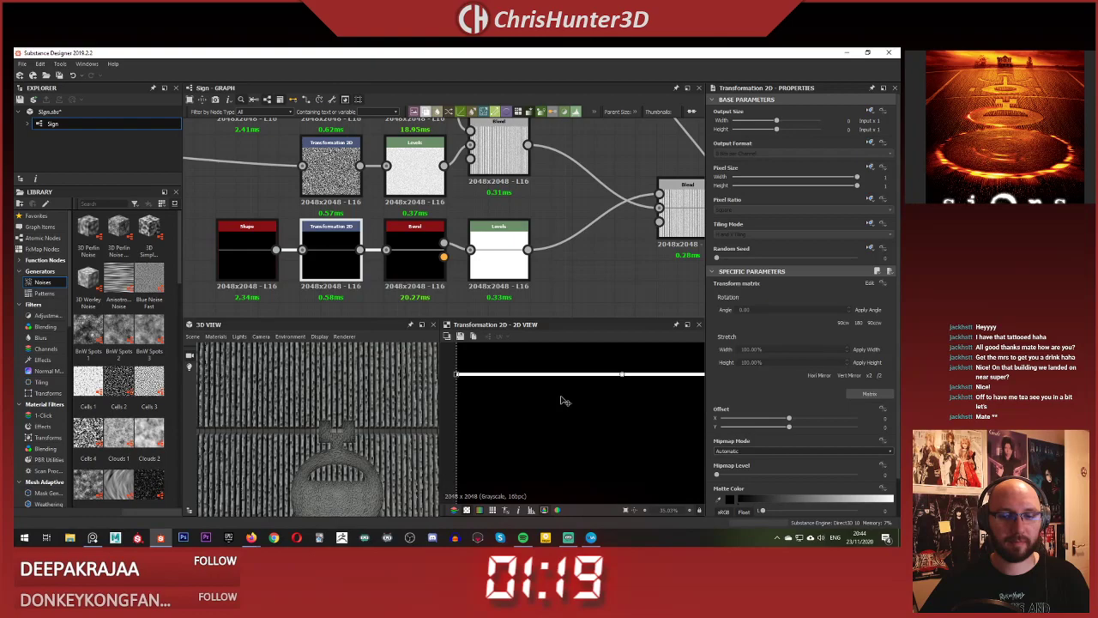
pyautogui.moveTo(564, 400); pyautogui.dragTo(561, 383)
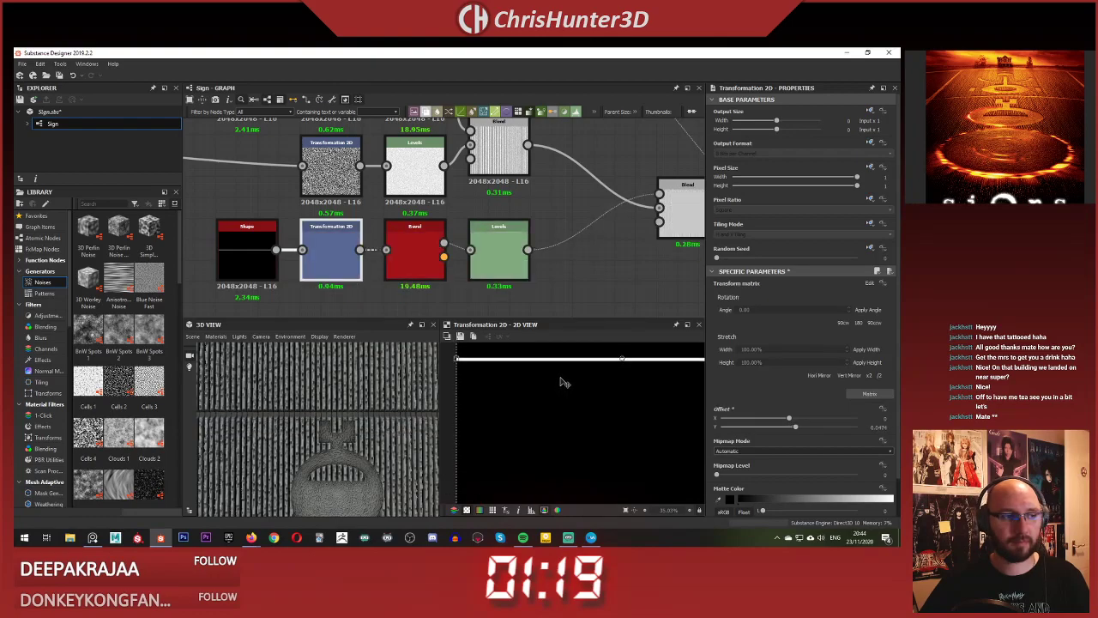
# - Inspect the repositioned line and its neighbouring stripes up close on the 3D preview
pyautogui.scroll(-5, 320, 411)
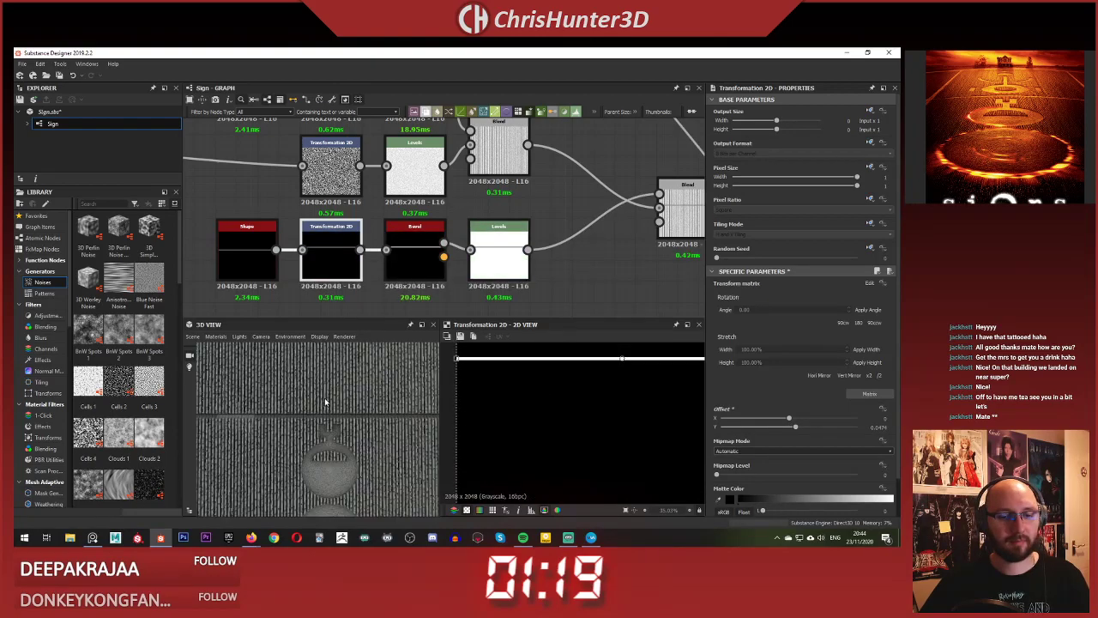
pyautogui.moveTo(329, 407); pyautogui.dragTo(316, 424)
pyautogui.scroll(3, 312, 428)
pyautogui.scroll(3, 310, 434)
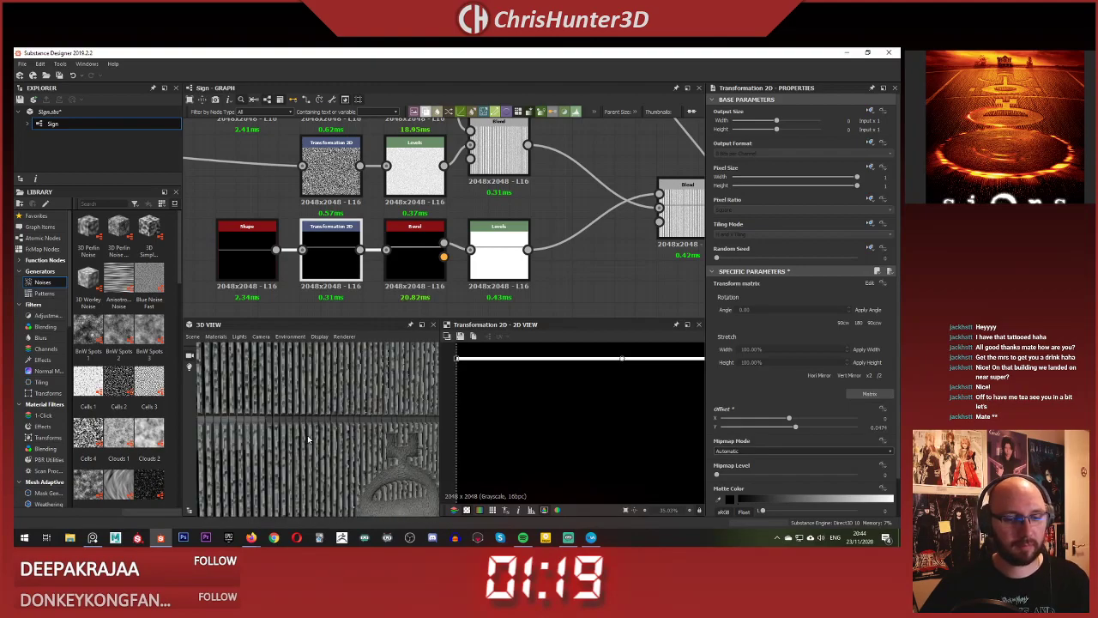
pyautogui.press('f')
pyautogui.scroll(2, 234, 432)
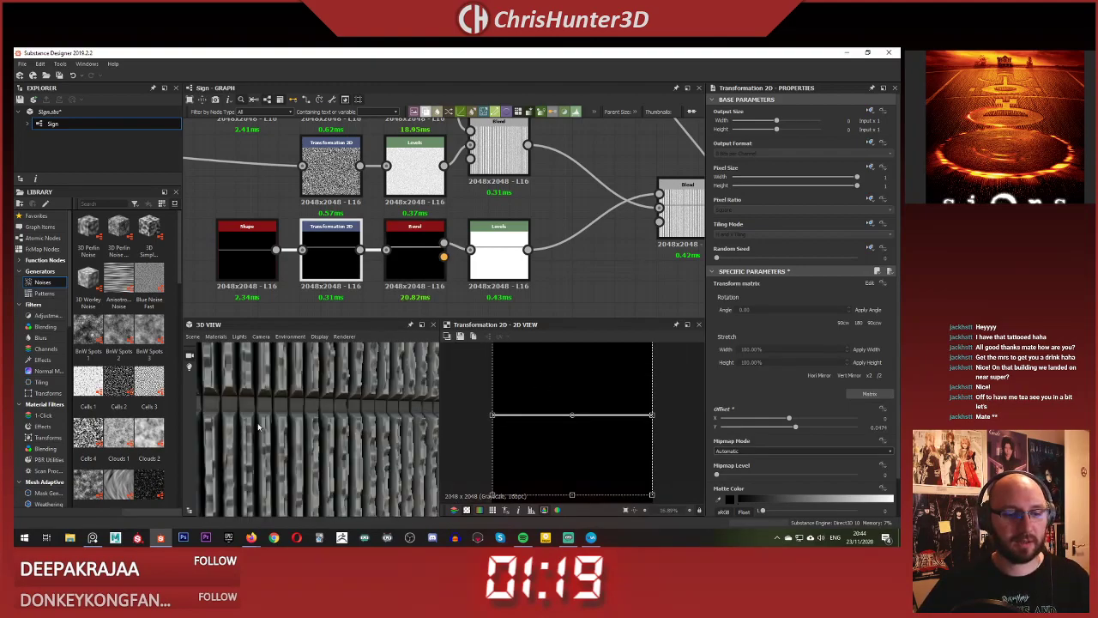
pyautogui.moveTo(236, 432); pyautogui.dragTo(315, 413)
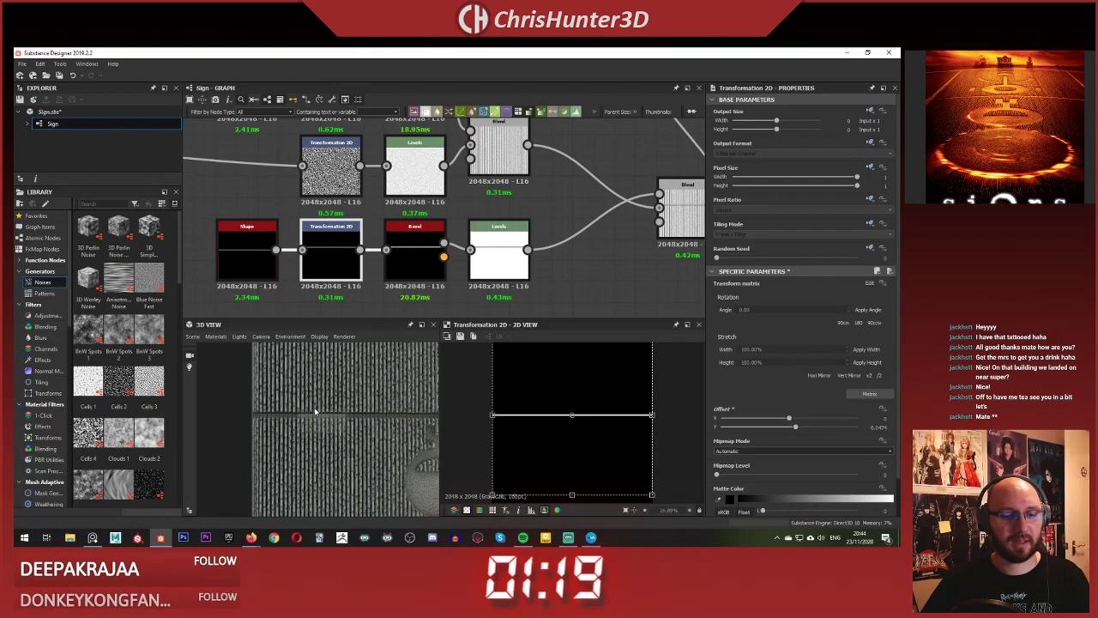
pyautogui.scroll(-4, 517, 206)
pyautogui.moveTo(518, 205); pyautogui.dragTo(426, 226, button='middle')
pyautogui.scroll(5, 442, 231)
# - Try lowering the opacity of the Blend combining the line and stripes, then restore it to 1
pyautogui.doubleClick(591, 215)
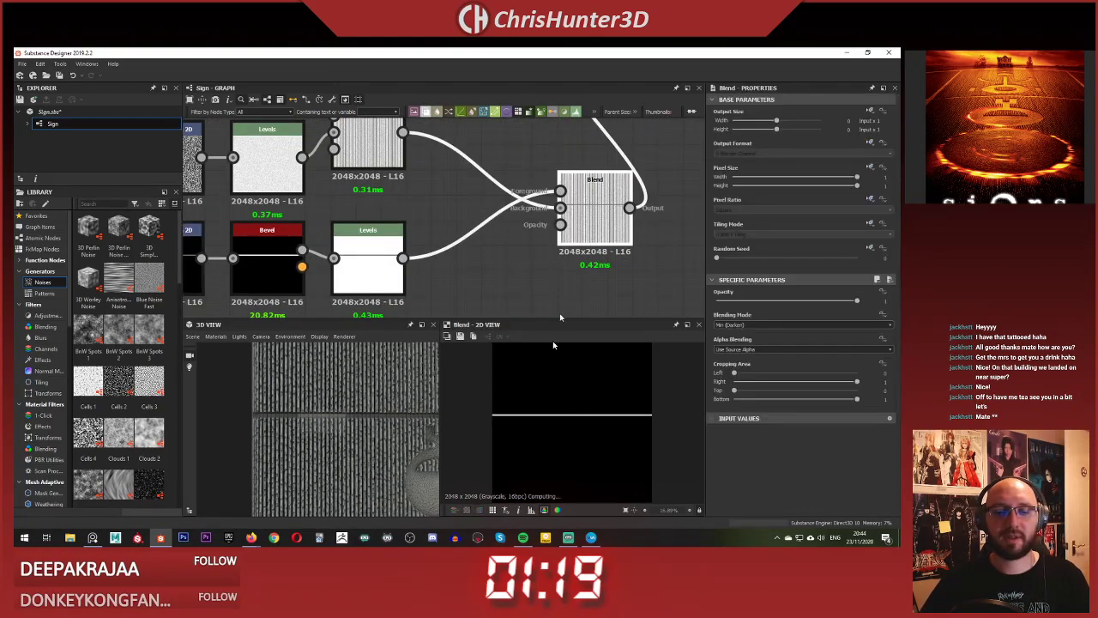
pyautogui.scroll(3, 532, 428)
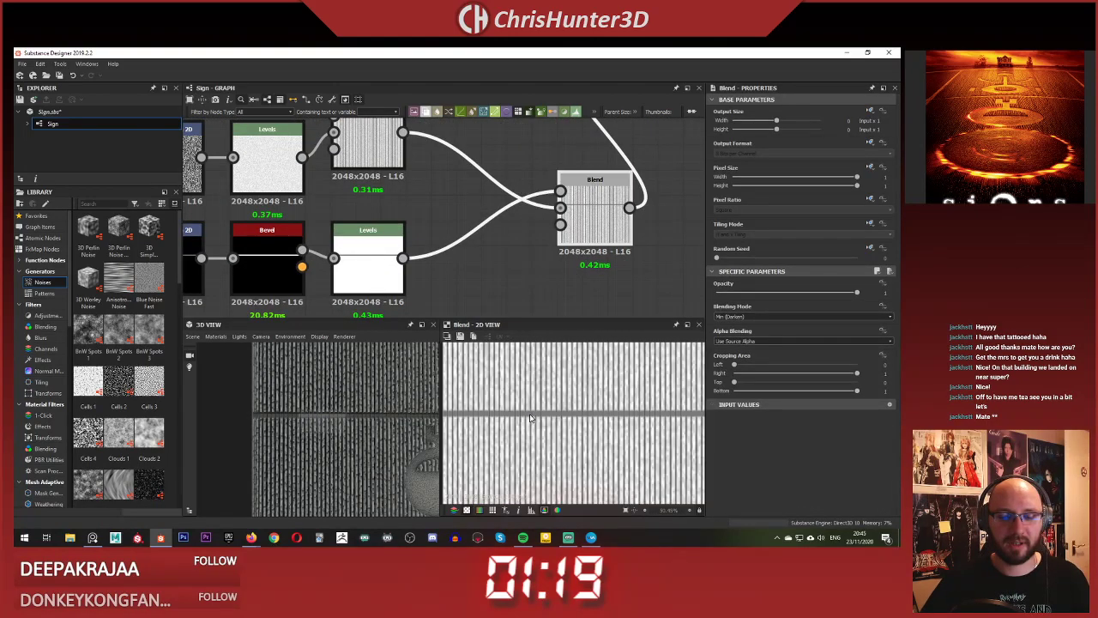
pyautogui.scroll(-3, 530, 413)
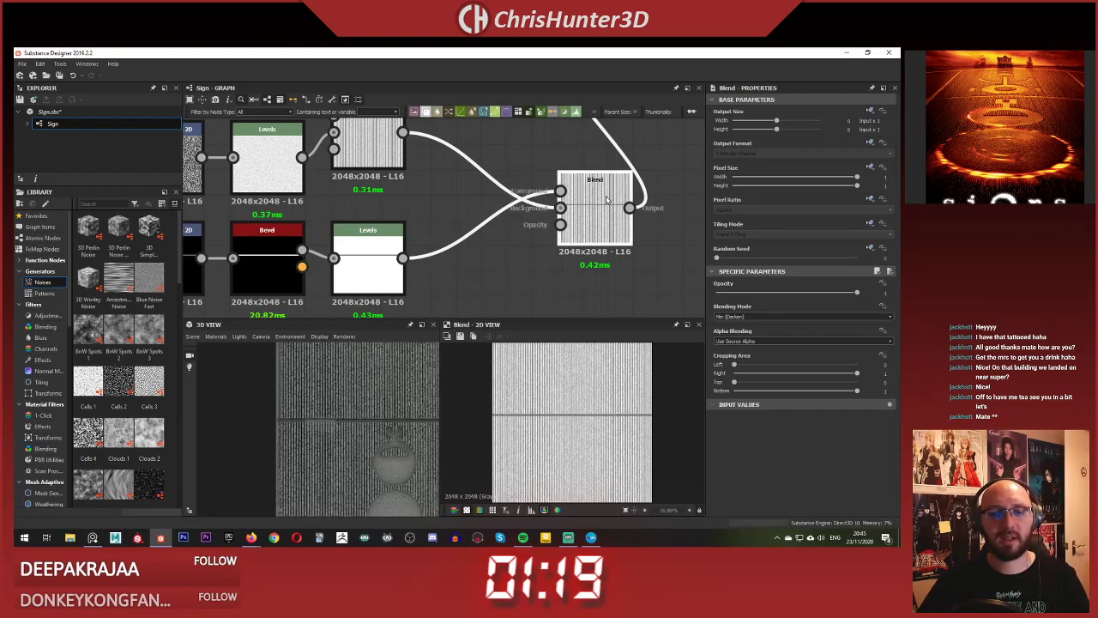
pyautogui.click(821, 293)
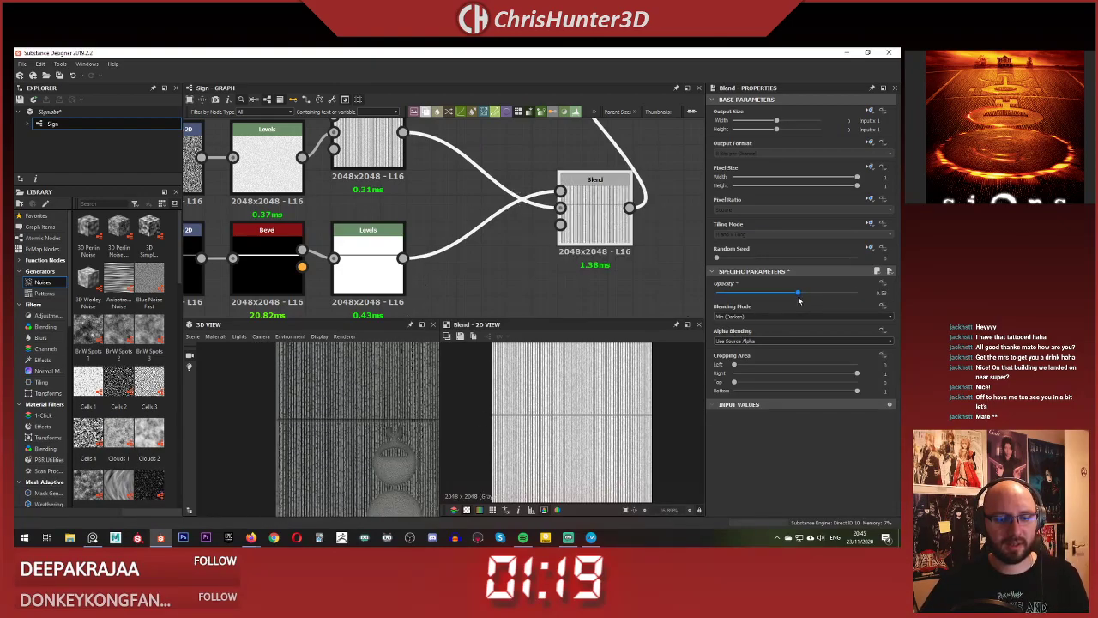
pyautogui.moveTo(821, 294); pyautogui.dragTo(864, 300)
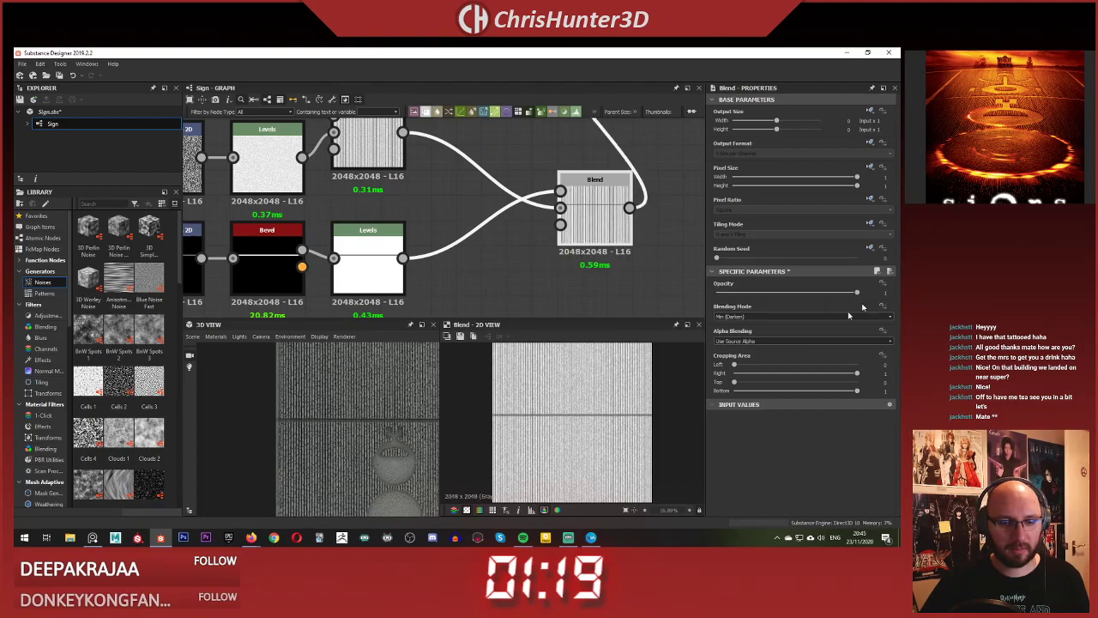
# - Examine how the line crosses the whole crop pattern and symbols on the 3D preview
pyautogui.scroll(-3, 358, 412)
pyautogui.moveTo(358, 411); pyautogui.dragTo(343, 410)
pyautogui.moveTo(343, 410); pyautogui.dragTo(313, 412, button='middle')
pyautogui.scroll(4, 314, 412)
pyautogui.moveTo(314, 411); pyautogui.dragTo(353, 410)
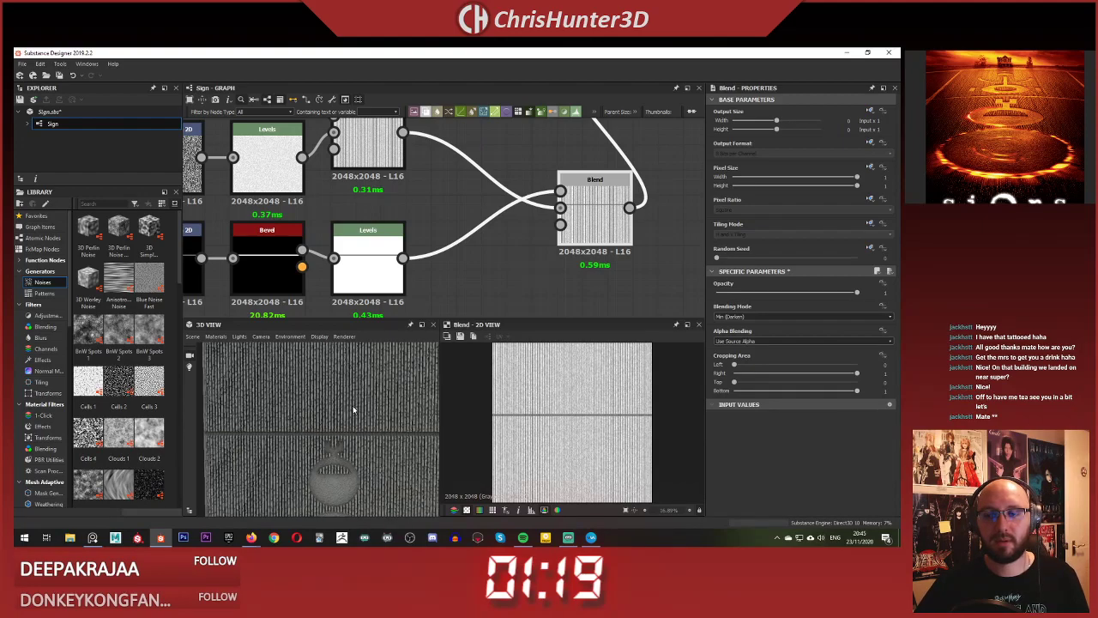
pyautogui.scroll(-4, 346, 416)
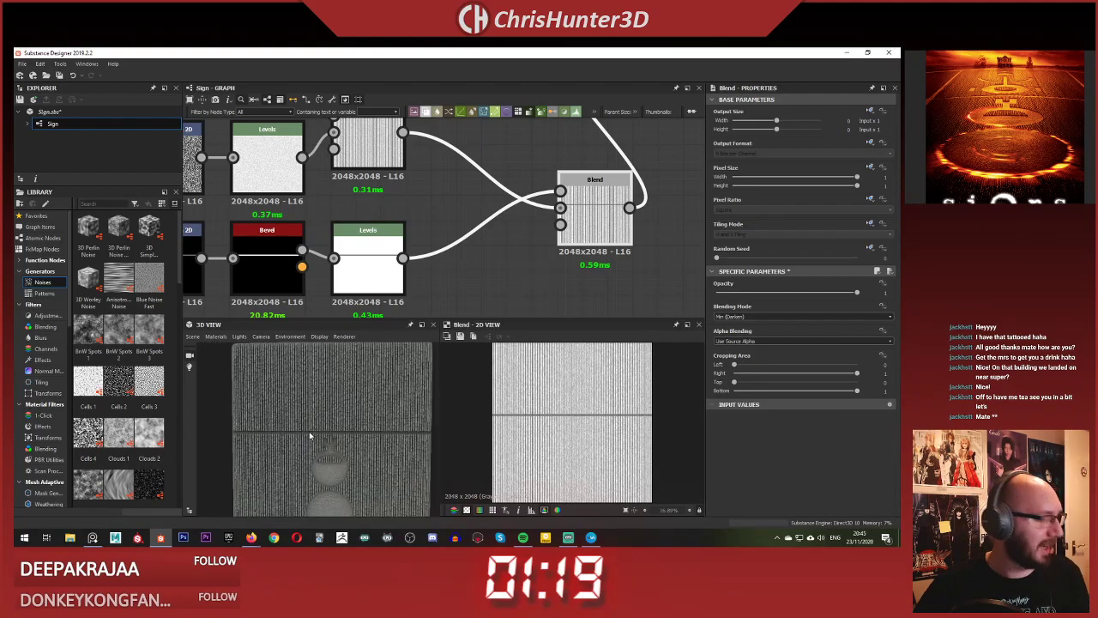
pyautogui.scroll(5, 318, 429)
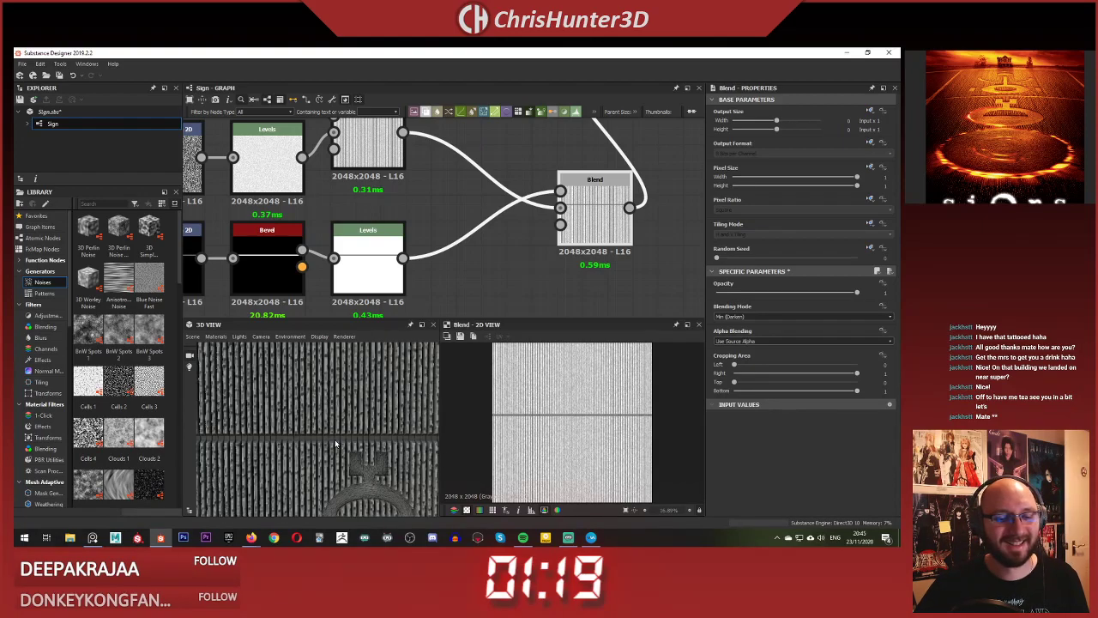
pyautogui.scroll(-3, 347, 443)
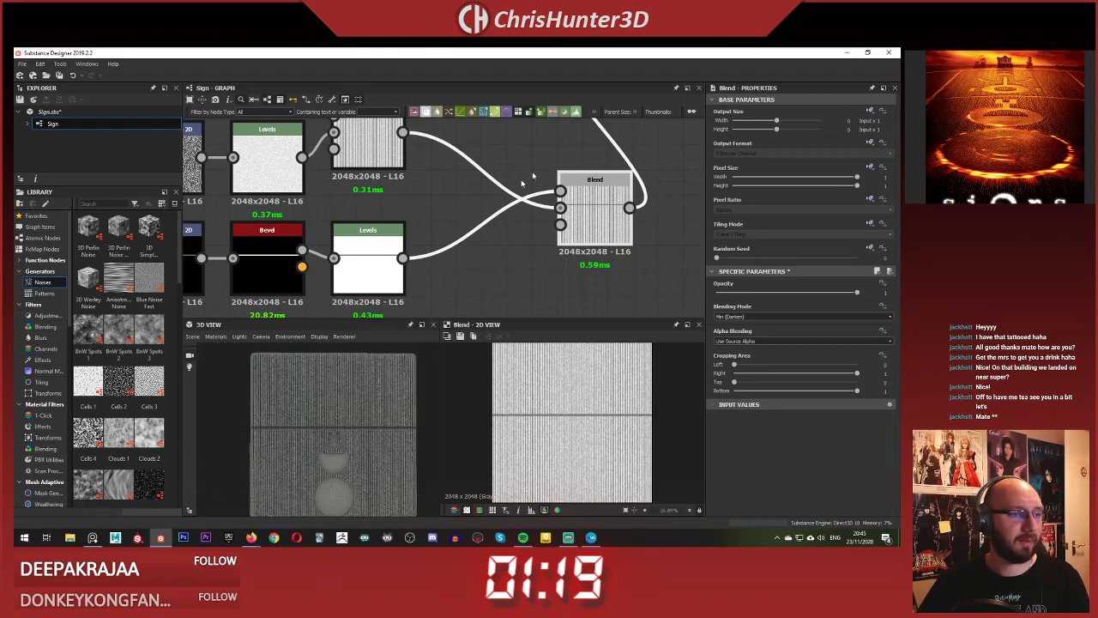
# - Move the Blend combining the line and stripes close beside the stripes Blend and the line's Levels node
pyautogui.scroll(-5, 527, 174)
pyautogui.scroll(2, 431, 271)
pyautogui.moveTo(530, 161); pyautogui.dragTo(457, 196, button='middle')
pyautogui.scroll(2, 457, 196)
pyautogui.moveTo(483, 236); pyautogui.dragTo(375, 215)
pyautogui.moveTo(301, 260); pyautogui.dragTo(395, 253, button='middle')
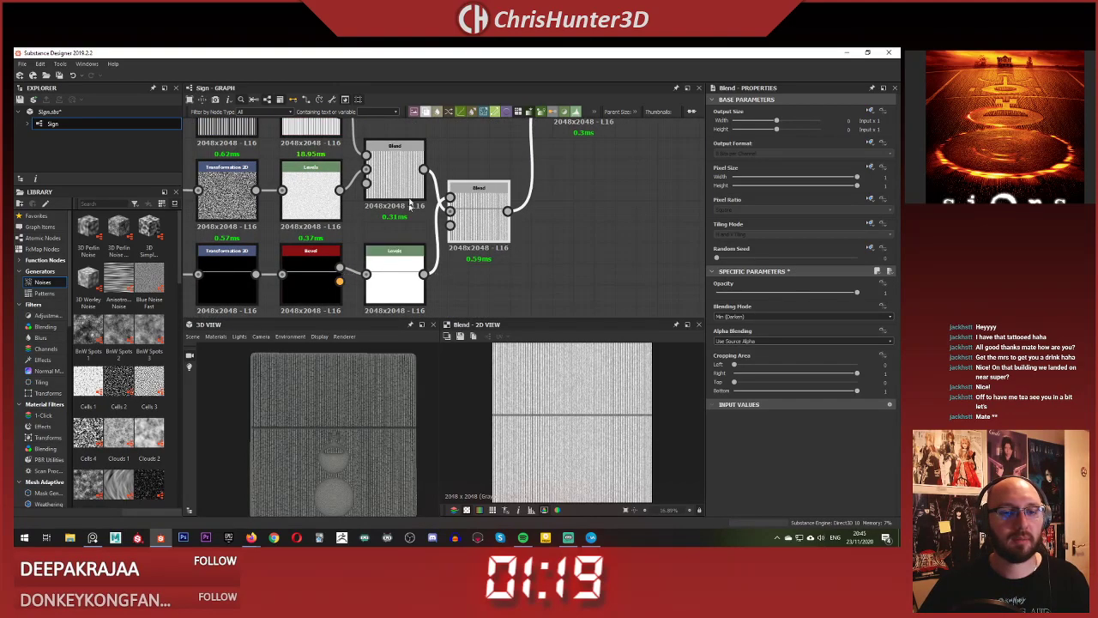
# - Open the Blend that adds the symbols to the crop pattern for a 2D preview
pyautogui.scroll(-5, 485, 178)
pyautogui.moveTo(484, 177); pyautogui.dragTo(426, 236, button='middle')
pyautogui.scroll(3, 455, 206)
pyautogui.doubleClick(468, 201)
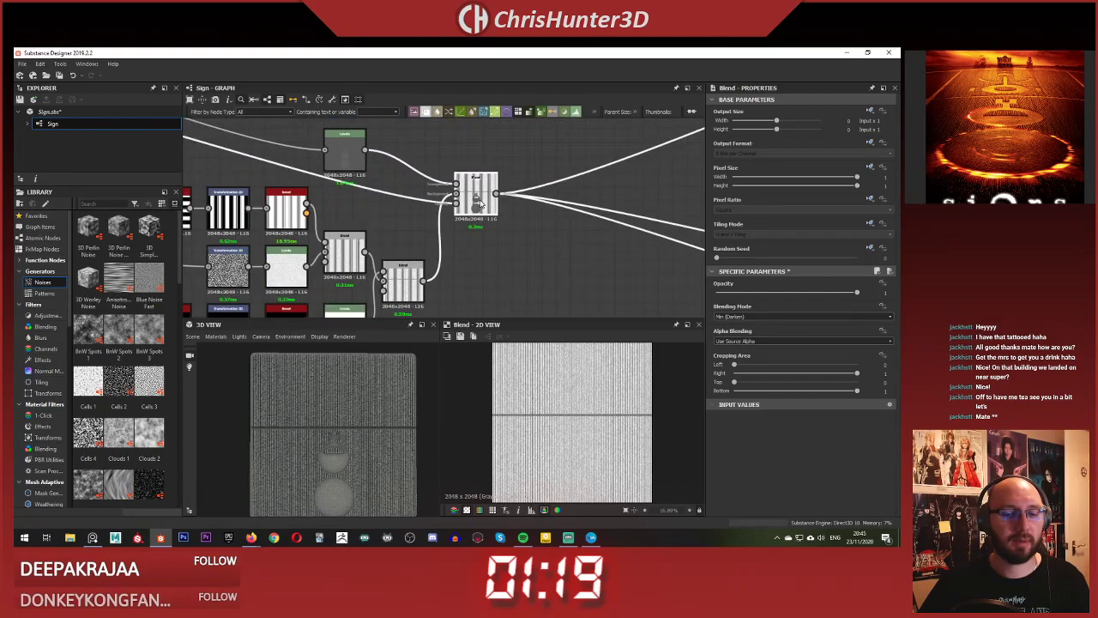
# - Preview the symbols' Levels node, followed by the Blend that combines the upper symbol with the lower ones
pyautogui.doubleClick(343, 155)
pyautogui.scroll(-4, 320, 157)
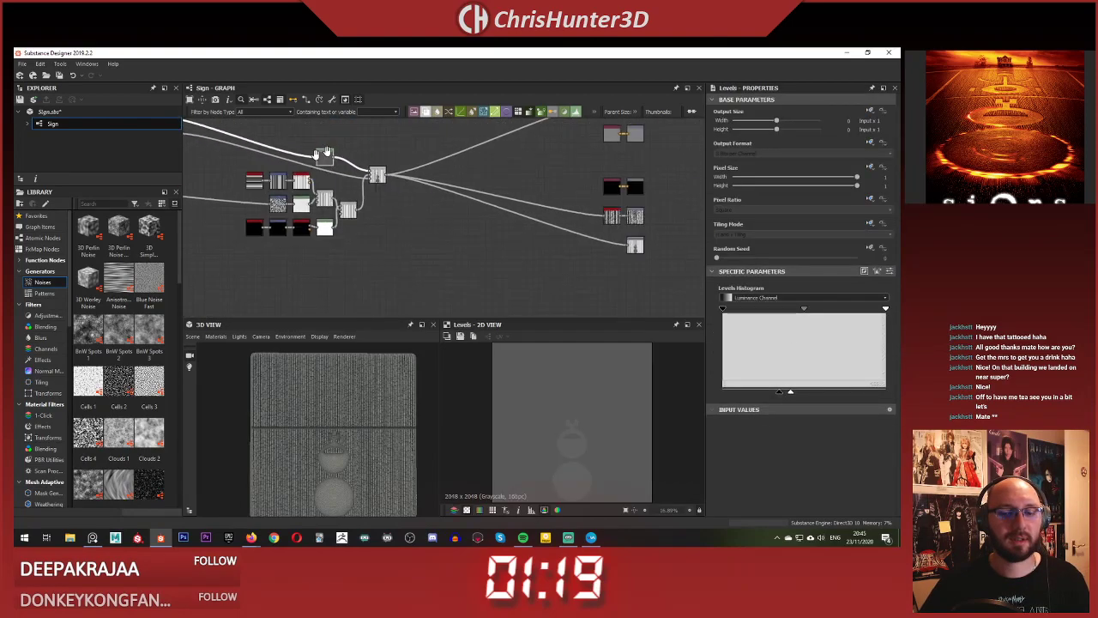
pyautogui.moveTo(313, 158); pyautogui.dragTo(478, 160, button='middle')
pyautogui.scroll(4, 555, 206)
pyautogui.doubleClick(545, 220)
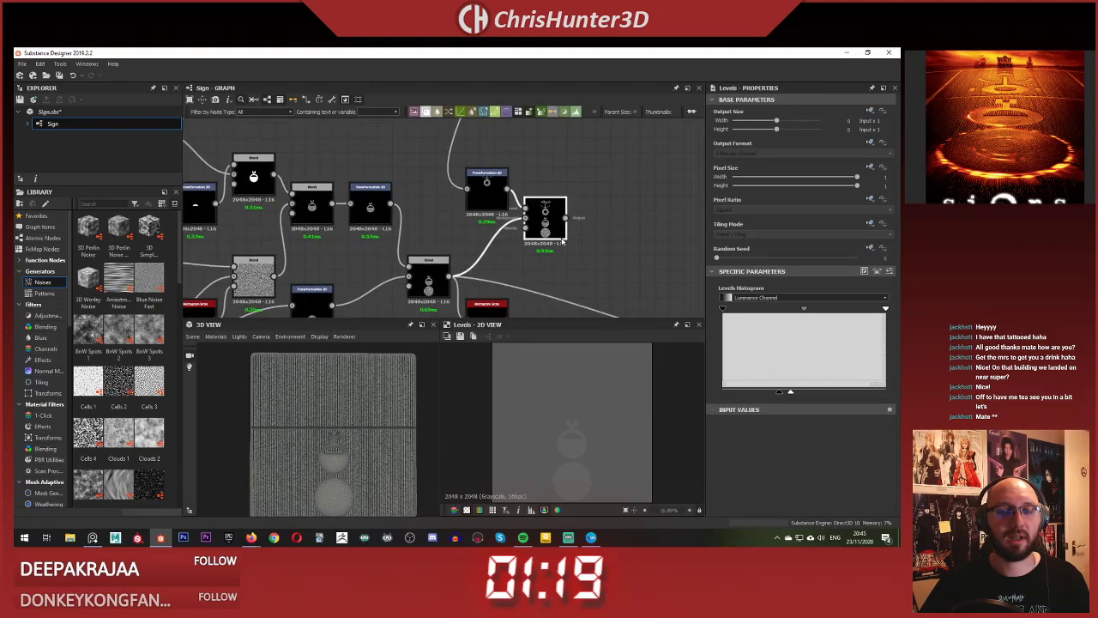
pyautogui.moveTo(597, 278); pyautogui.dragTo(540, 232, button='middle')
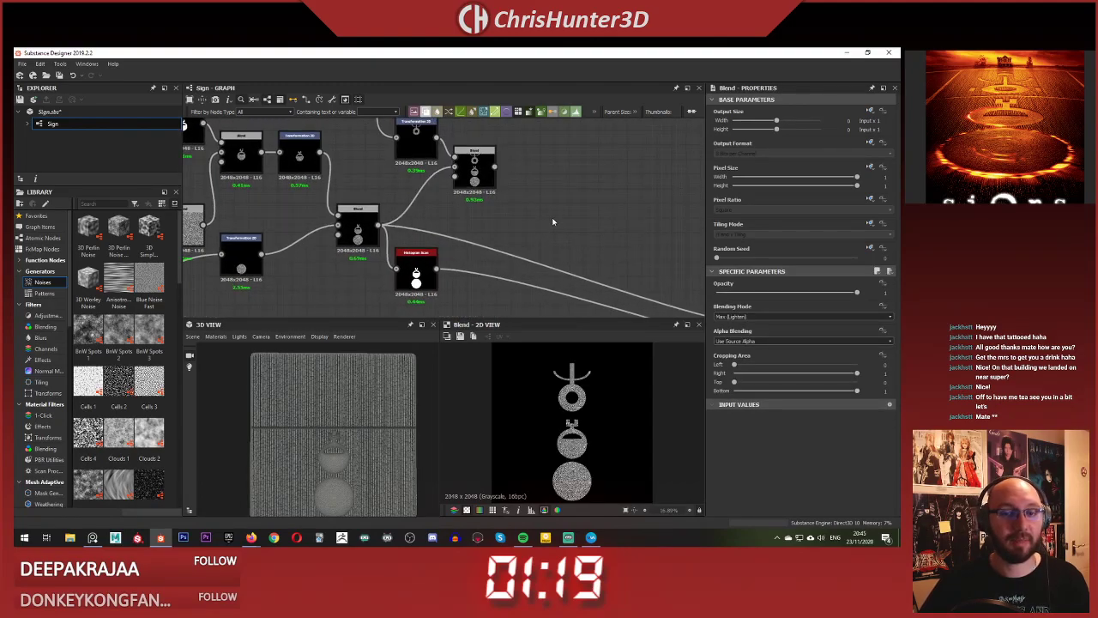
# - Reroute the downstream connections of the lower-symbols Blend, including the Histogram Scan's input, to the output of the Blend combining all symbols
pyautogui.press('space')
pyautogui.press('Escape')
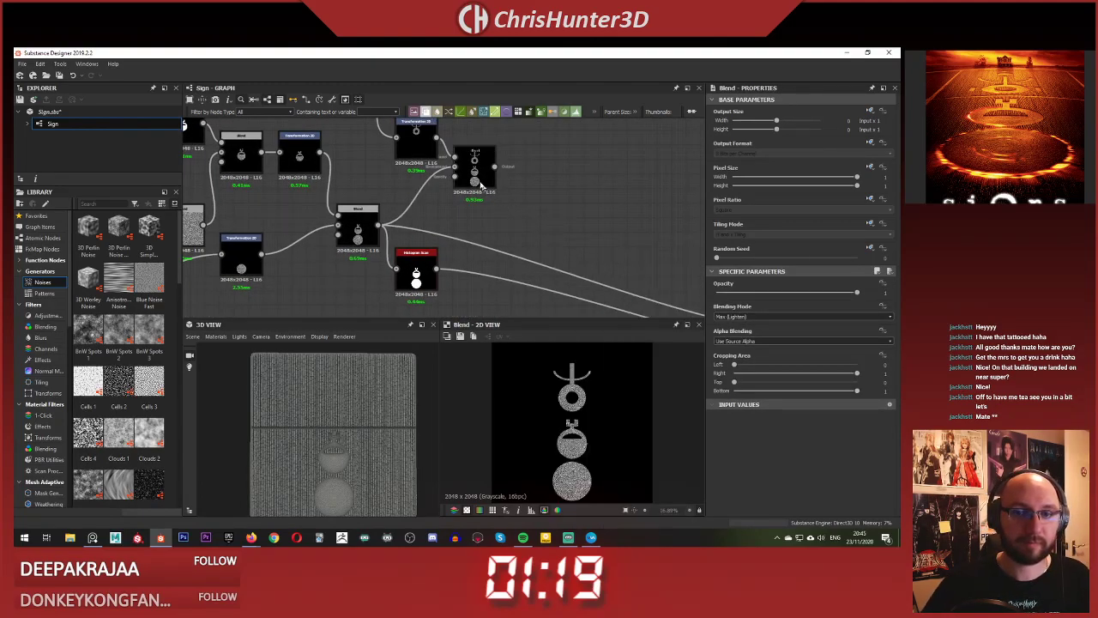
pyautogui.click(479, 184)
pyautogui.keyDown('shift'); pyautogui.moveTo(377, 225); pyautogui.dragTo(493, 171); pyautogui.keyUp('shift')
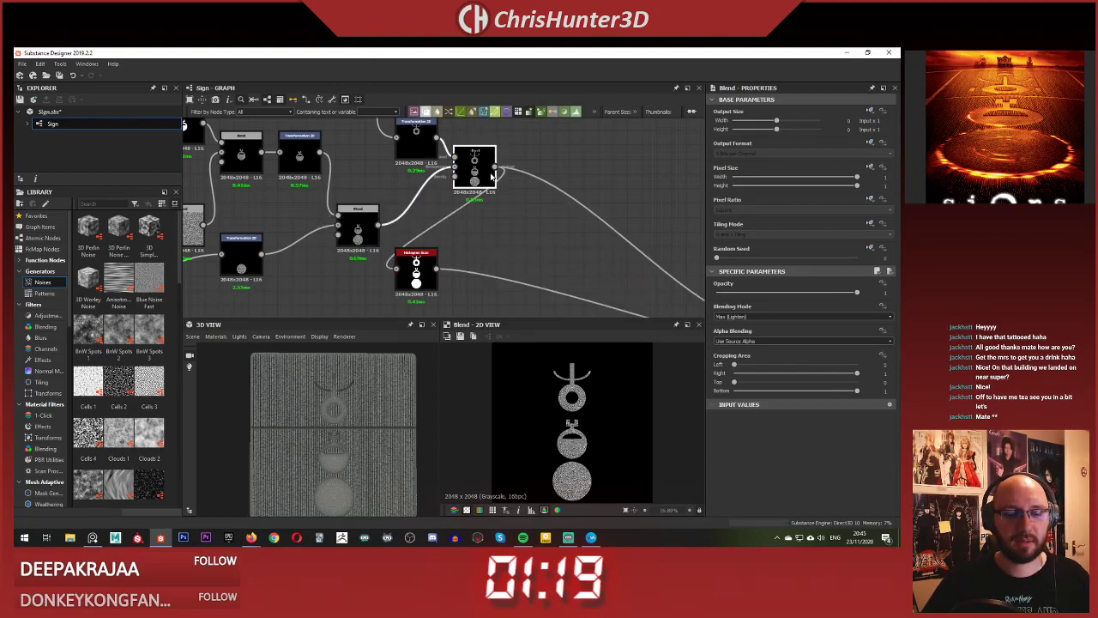
pyautogui.scroll(5, 339, 450)
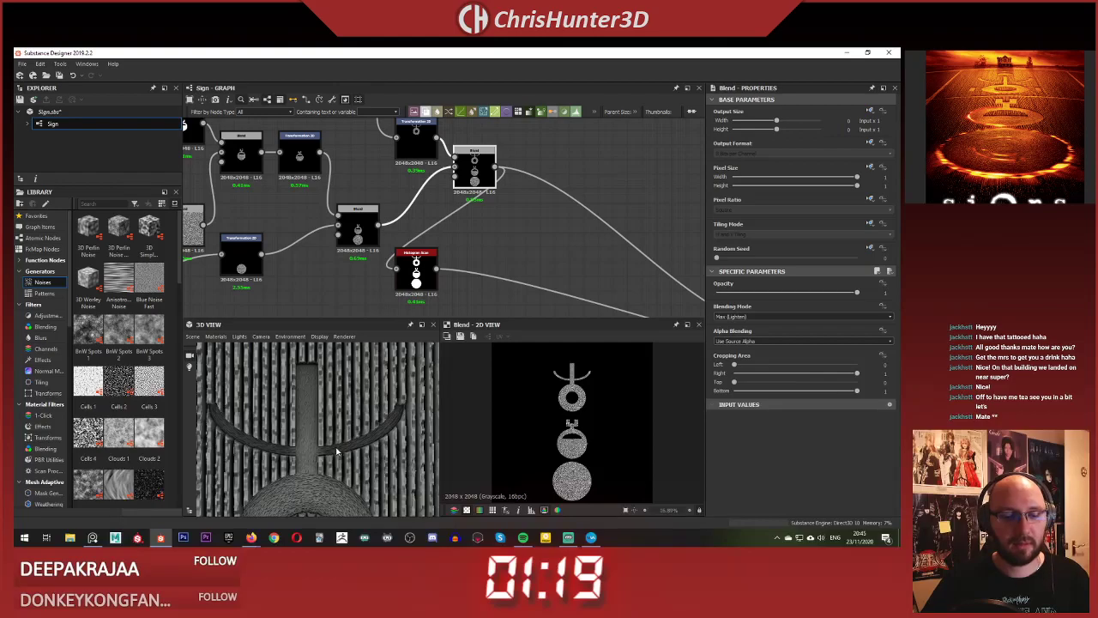
pyautogui.scroll(5, 337, 451)
pyautogui.scroll(-10, 337, 451)
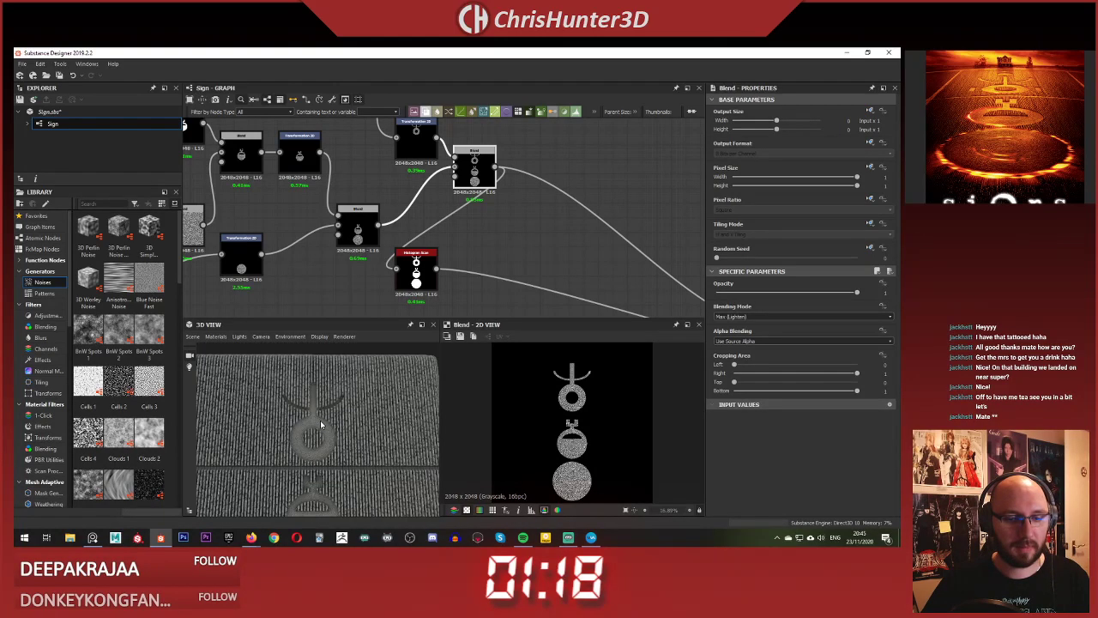
pyautogui.scroll(-3, 321, 425)
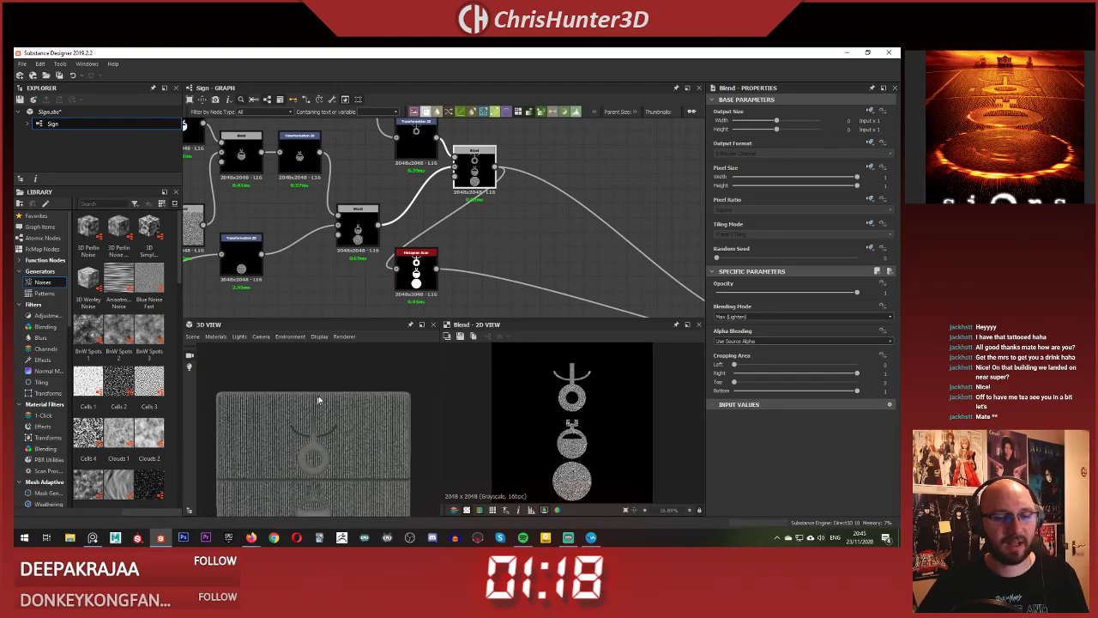
pyautogui.scroll(-2, 348, 463)
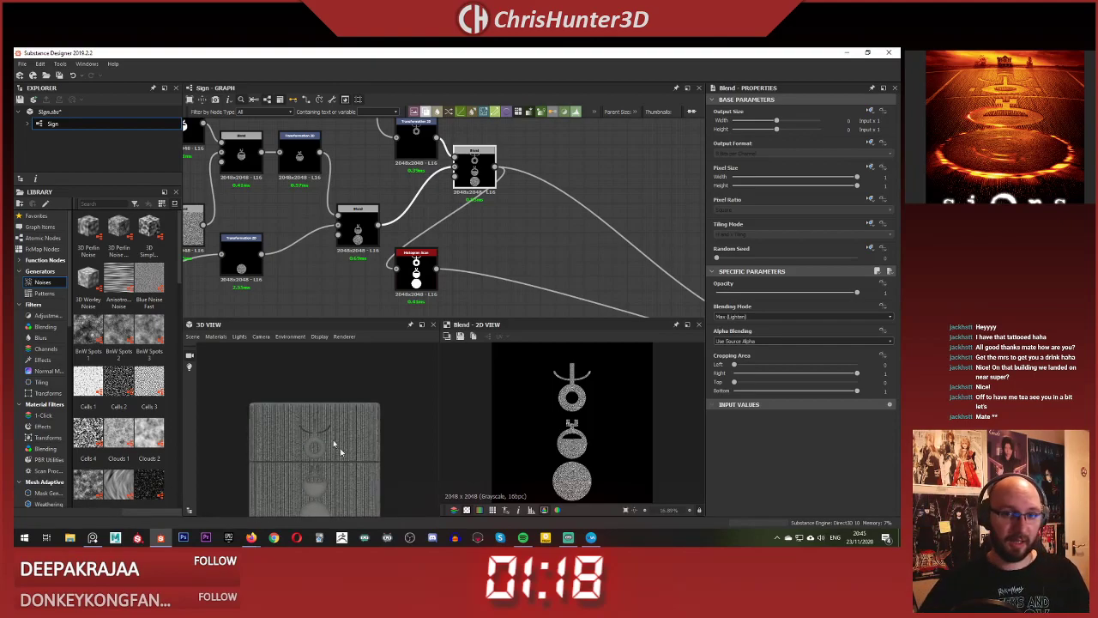
# - Arrange the Histogram Scan, the all-symbols Blend and the upper symbol's Transformation 2D compactly beside the lower-symbols Blend
pyautogui.moveTo(422, 235); pyautogui.dragTo(414, 208, button='middle')
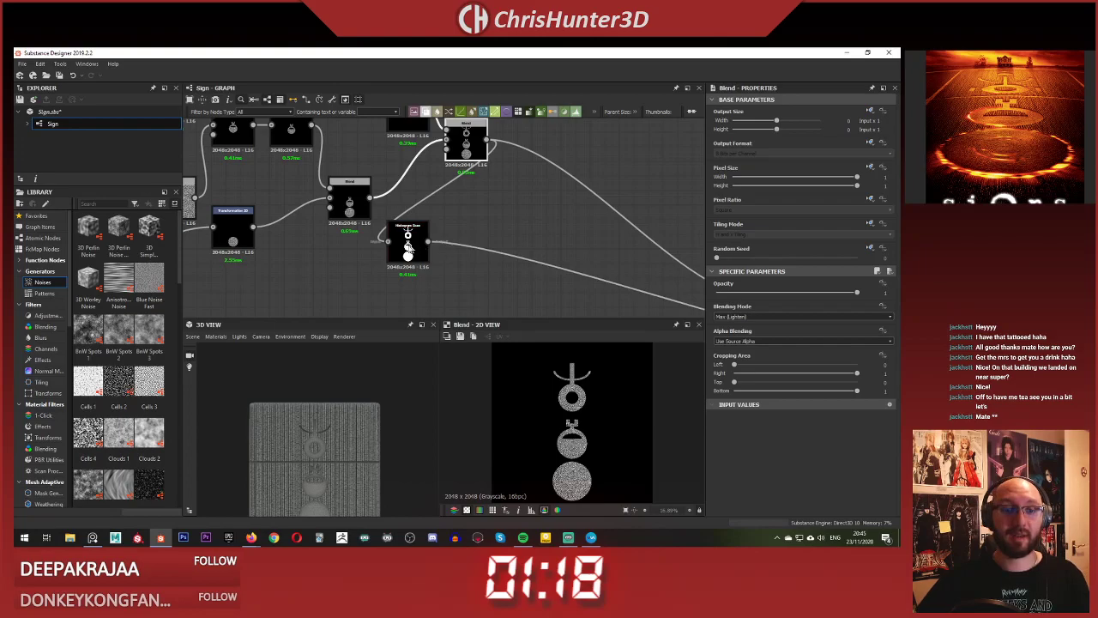
pyautogui.moveTo(408, 246); pyautogui.dragTo(525, 186)
pyautogui.scroll(-2, 480, 176)
pyautogui.moveTo(452, 160); pyautogui.dragTo(443, 266, button='middle')
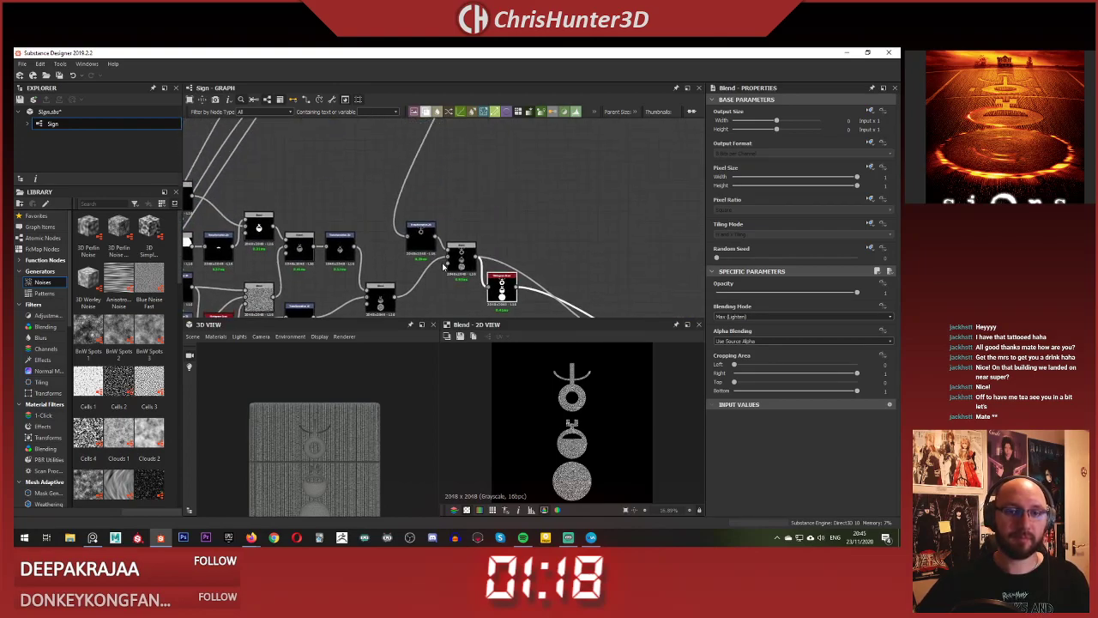
pyautogui.moveTo(422, 202); pyautogui.dragTo(503, 287)
pyautogui.moveTo(458, 255); pyautogui.dragTo(458, 294)
pyautogui.click(456, 235)
pyautogui.moveTo(454, 234); pyautogui.dragTo(481, 161, button='middle')
pyautogui.scroll(2, 480, 163)
pyautogui.moveTo(456, 199); pyautogui.dragTo(456, 186)
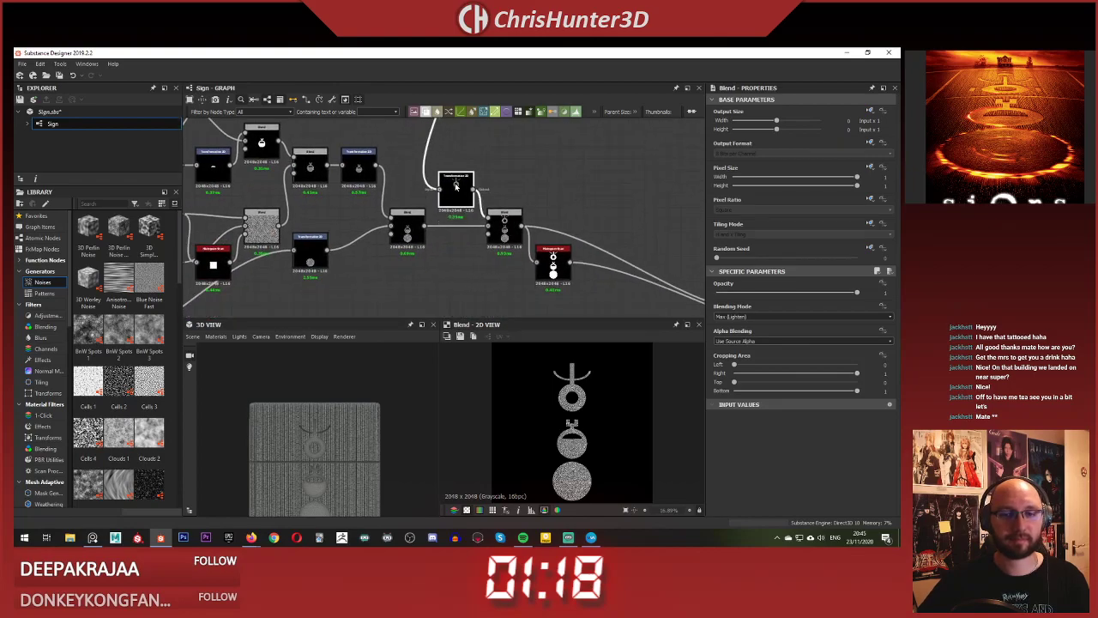
pyautogui.click(491, 189)
# - Move the lower-symbol branch and its source shape and noise nodes well away from the all-symbols Blend
pyautogui.scroll(-4, 506, 206)
pyautogui.moveTo(506, 206); pyautogui.dragTo(390, 198, button='middle')
pyautogui.scroll(-2, 403, 167)
pyautogui.scroll(2, 506, 221)
pyautogui.scroll(-2, 443, 218)
pyautogui.scroll(1, 424, 172)
pyautogui.scroll(2, 364, 161)
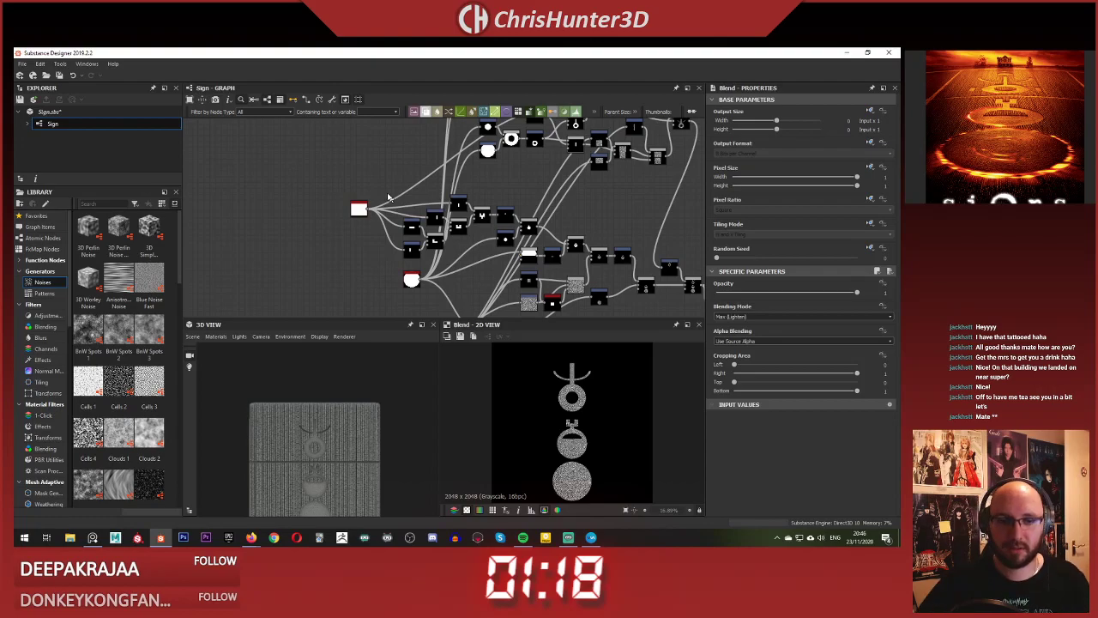
pyautogui.moveTo(410, 223); pyautogui.dragTo(237, 136, button='middle')
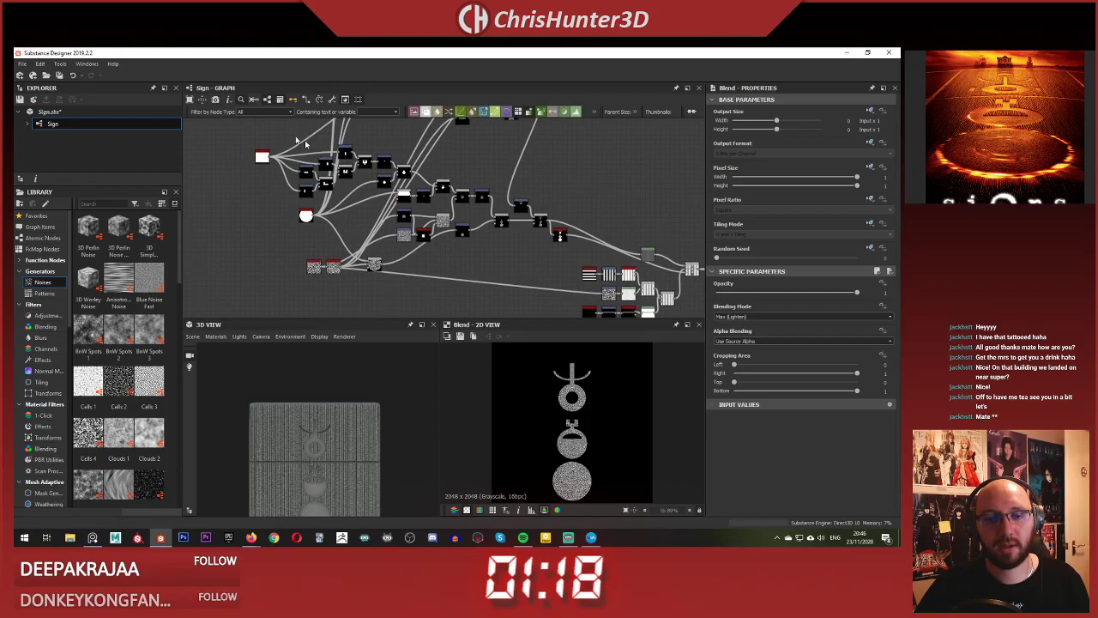
pyautogui.scroll(1, 523, 230)
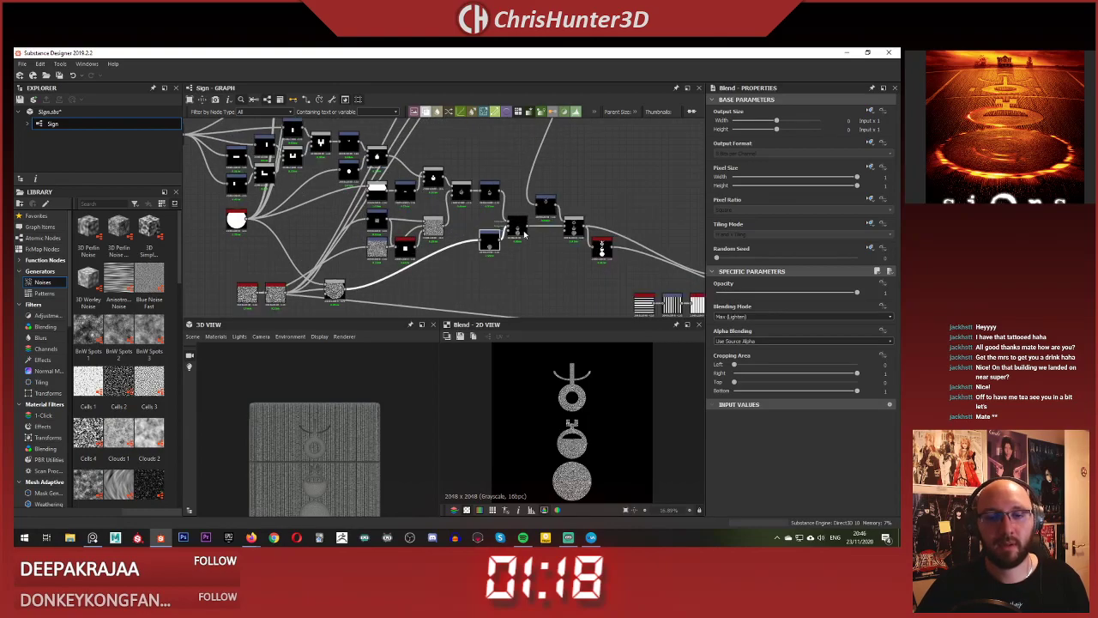
pyautogui.scroll(-3, 421, 214)
pyautogui.moveTo(345, 201); pyautogui.dragTo(423, 211, button='middle')
pyautogui.moveTo(327, 167); pyautogui.dragTo(606, 282)
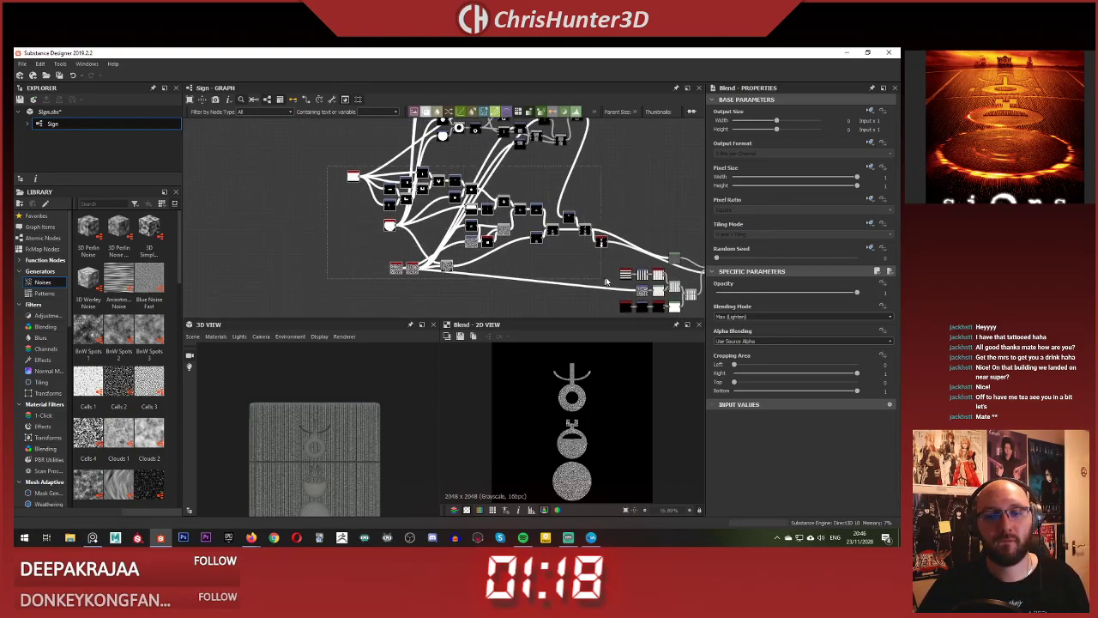
pyautogui.moveTo(552, 232); pyautogui.dragTo(380, 235)
# - Move the upper-symbol branch back above the relocated lower-symbol branch
pyautogui.moveTo(484, 180); pyautogui.dragTo(454, 257, button='middle')
pyautogui.click(453, 257)
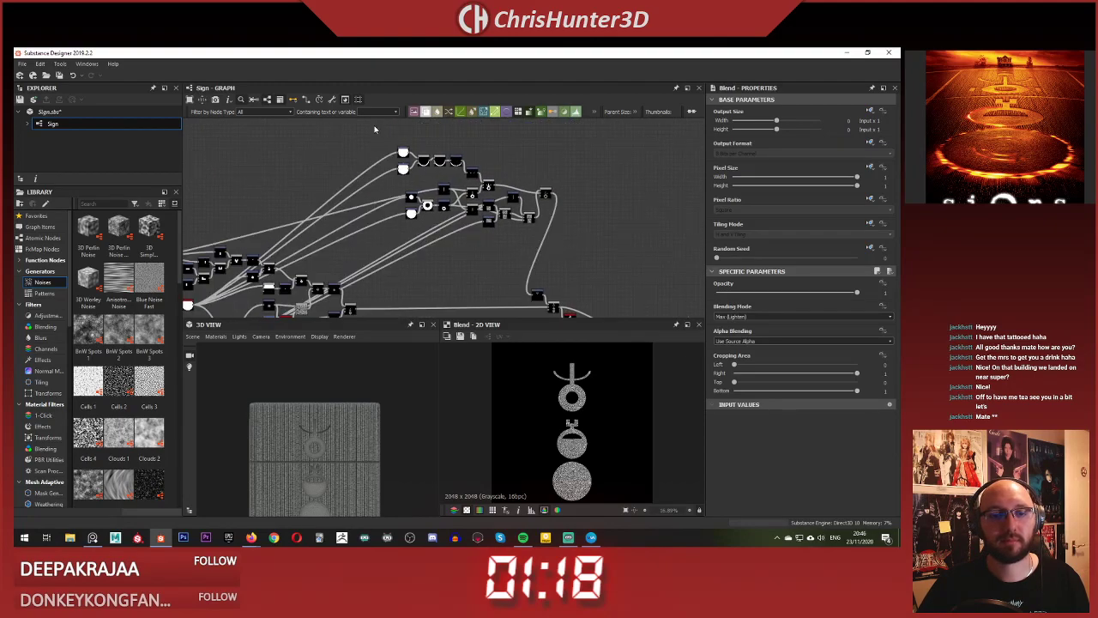
pyautogui.moveTo(375, 128); pyautogui.dragTo(558, 254)
pyautogui.moveTo(543, 193); pyautogui.dragTo(442, 224)
pyautogui.scroll(5, 442, 225)
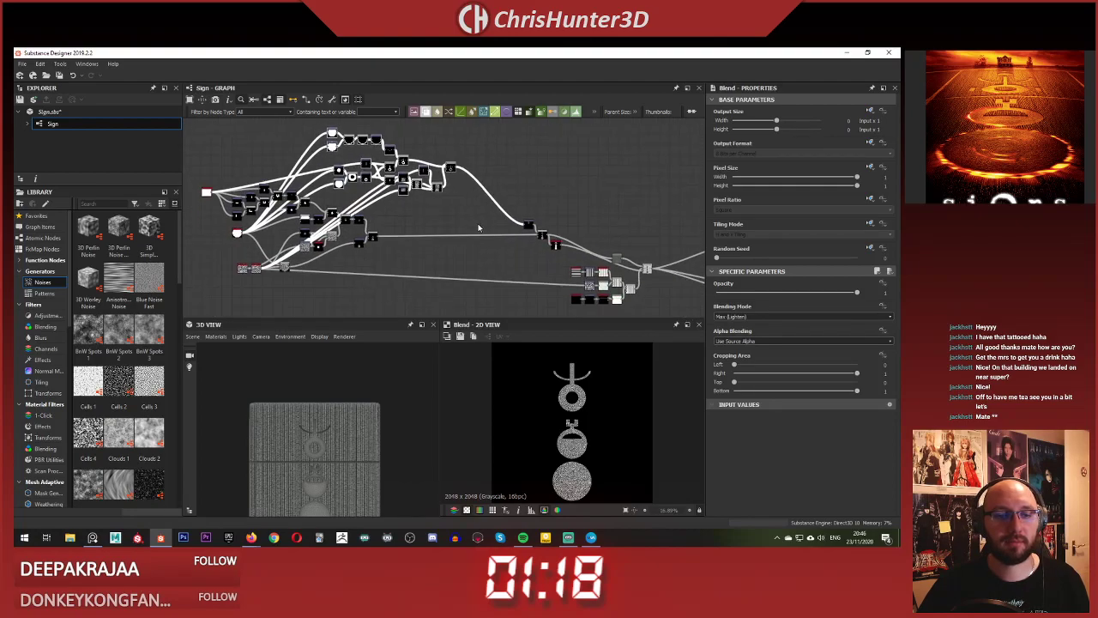
# - Move the large circle's Transformation 2D slightly lower and further from the lower-symbols Blend it feeds
pyautogui.scroll(2, 549, 215)
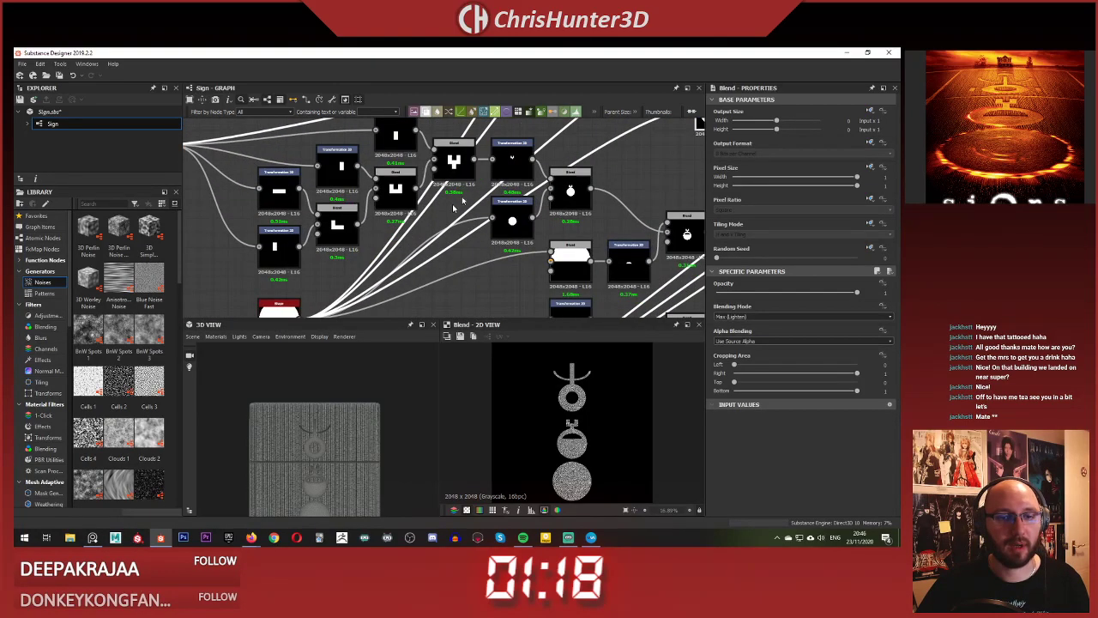
pyautogui.scroll(-2, 523, 213)
pyautogui.scroll(2, 504, 211)
pyautogui.moveTo(481, 279); pyautogui.dragTo(419, 249, button='middle')
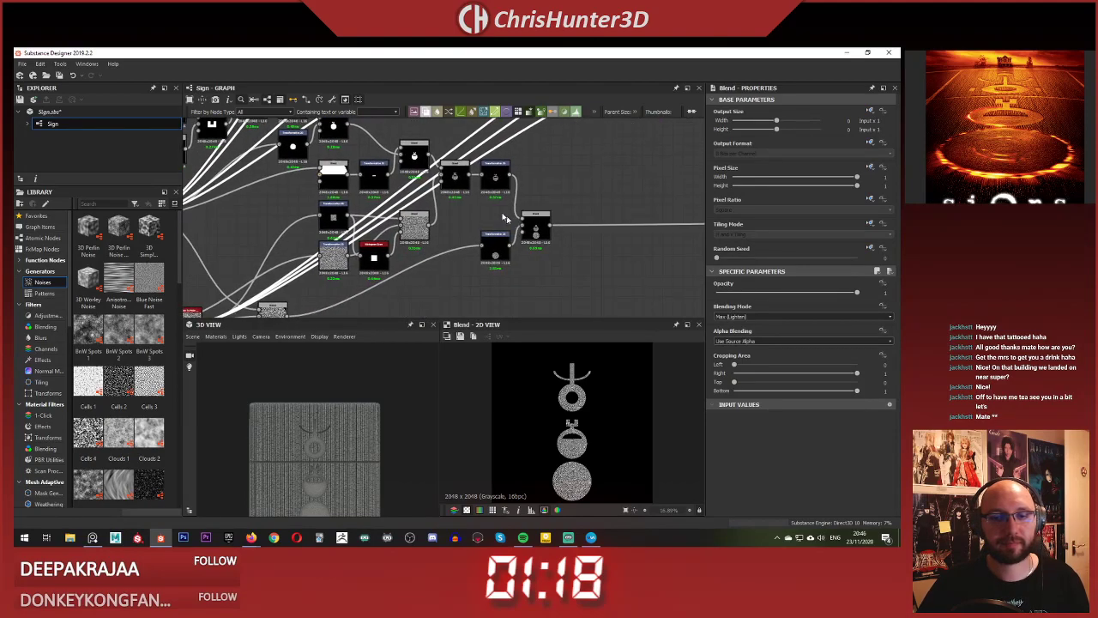
pyautogui.moveTo(497, 257); pyautogui.dragTo(562, 209, button='middle')
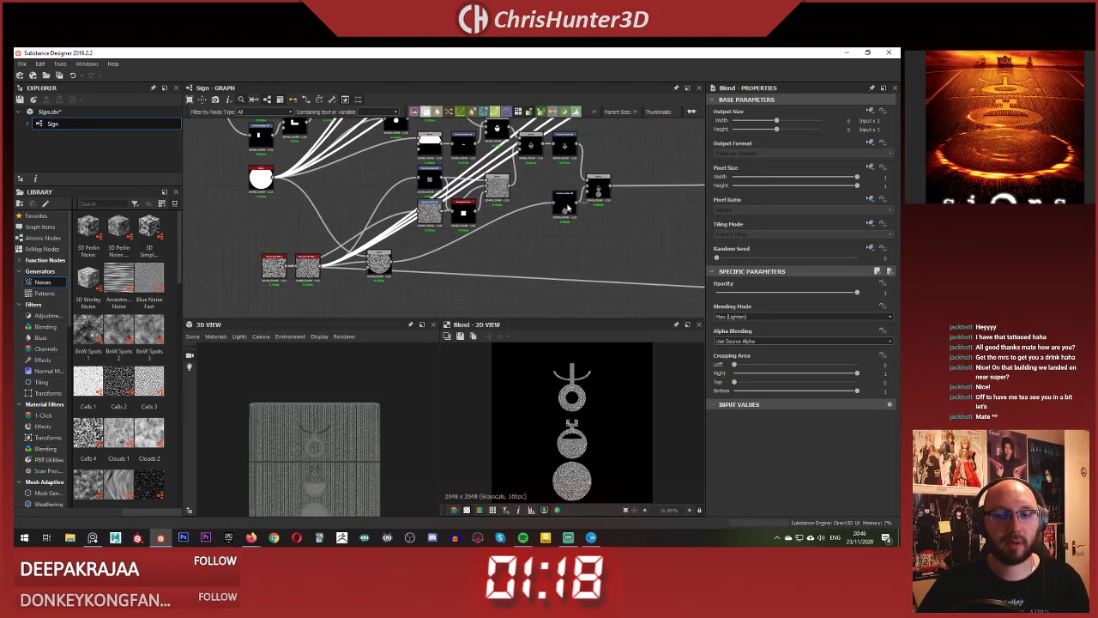
pyautogui.moveTo(567, 208); pyautogui.dragTo(557, 229)
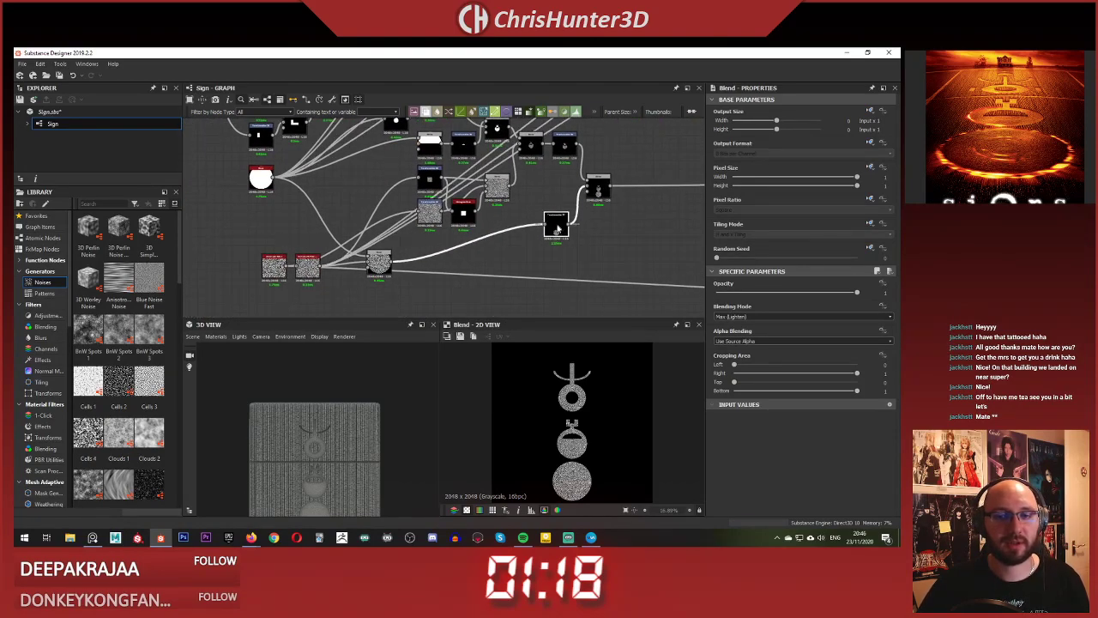
# - Examine the Transformation 2D nodes of the noise square and the forked circle symbol in the lower-symbol branch
pyautogui.scroll(-2, 543, 197)
pyautogui.moveTo(548, 199); pyautogui.dragTo(512, 259, button='middle')
pyautogui.scroll(2, 490, 250)
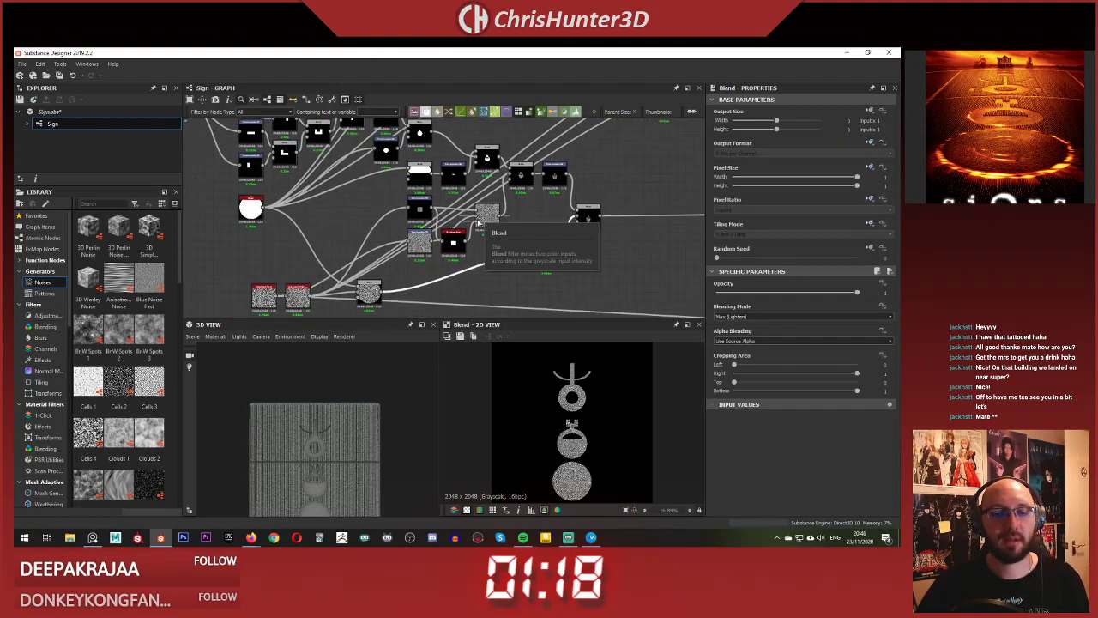
pyautogui.scroll(1, 439, 218)
pyautogui.scroll(2, 400, 220)
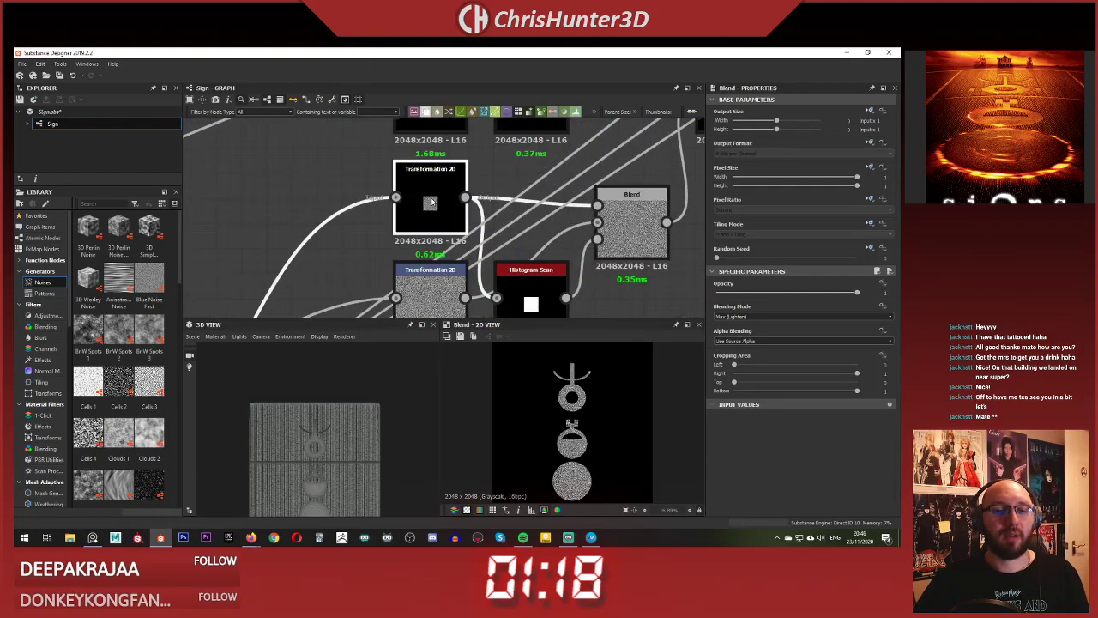
pyautogui.click(388, 239)
pyautogui.scroll(-1, 453, 259)
pyautogui.doubleClick(597, 193)
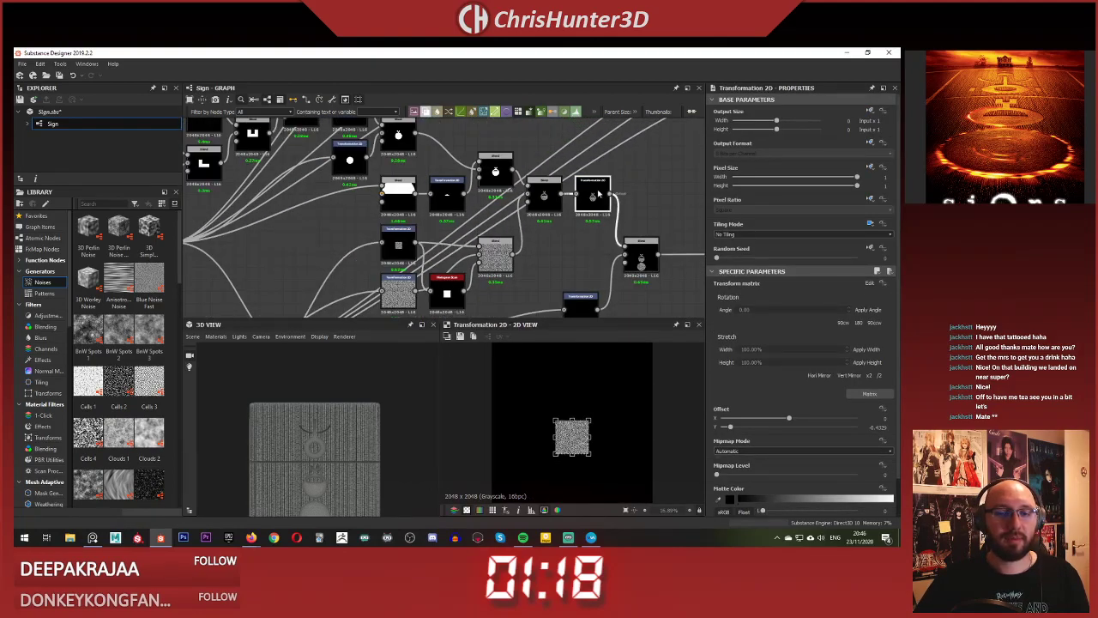
pyautogui.scroll(-1, 464, 190)
pyautogui.moveTo(429, 268); pyautogui.dragTo(415, 244, button='middle')
pyautogui.scroll(-1, 395, 242)
pyautogui.scroll(-1, 339, 158)
pyautogui.moveTo(340, 158); pyautogui.dragTo(356, 183, button='middle')
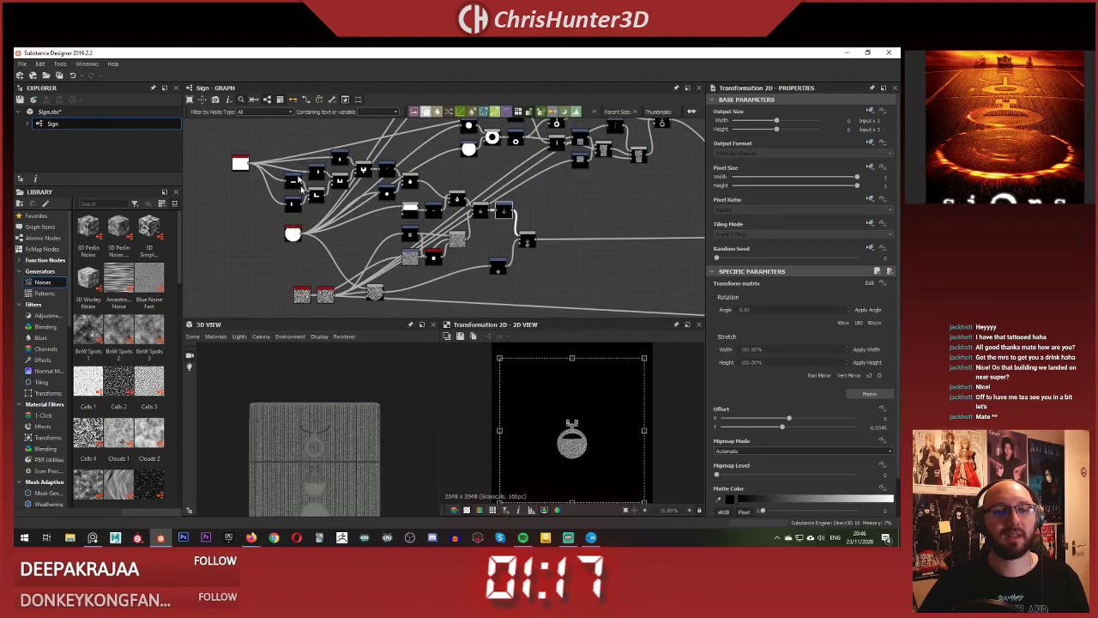
# - Select the whole upper-symbol branch and shift it further clear of the lower-symbol branch
pyautogui.scroll(-1, 423, 234)
pyautogui.moveTo(423, 235); pyautogui.dragTo(376, 300, button='middle')
pyautogui.moveTo(404, 143); pyautogui.dragTo(598, 245)
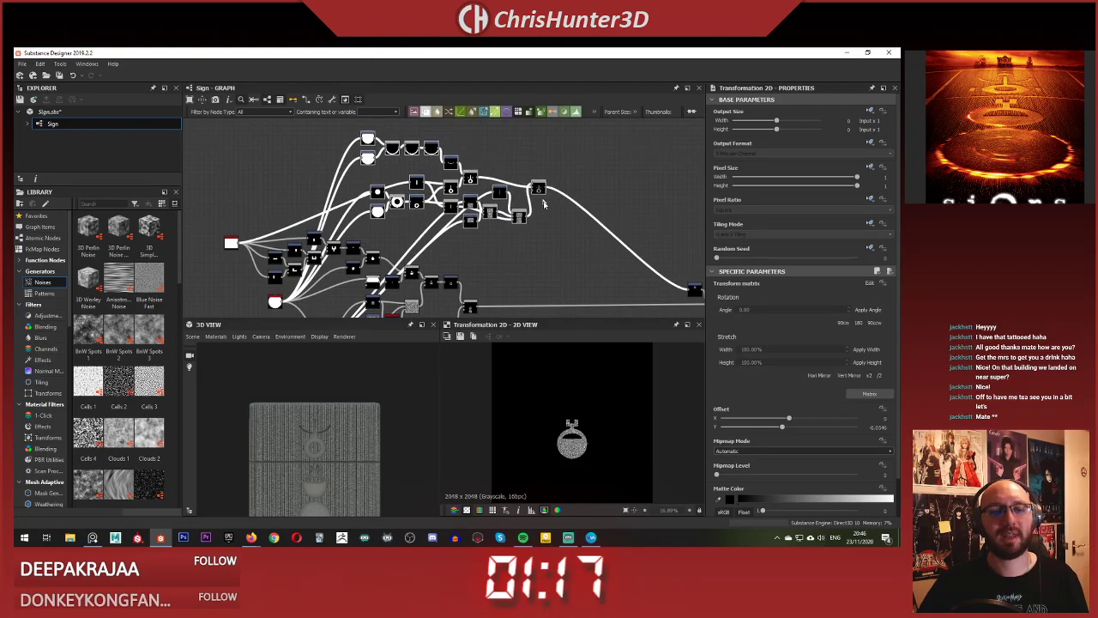
pyautogui.scroll(-5, 476, 217)
pyautogui.scroll(2, 476, 217)
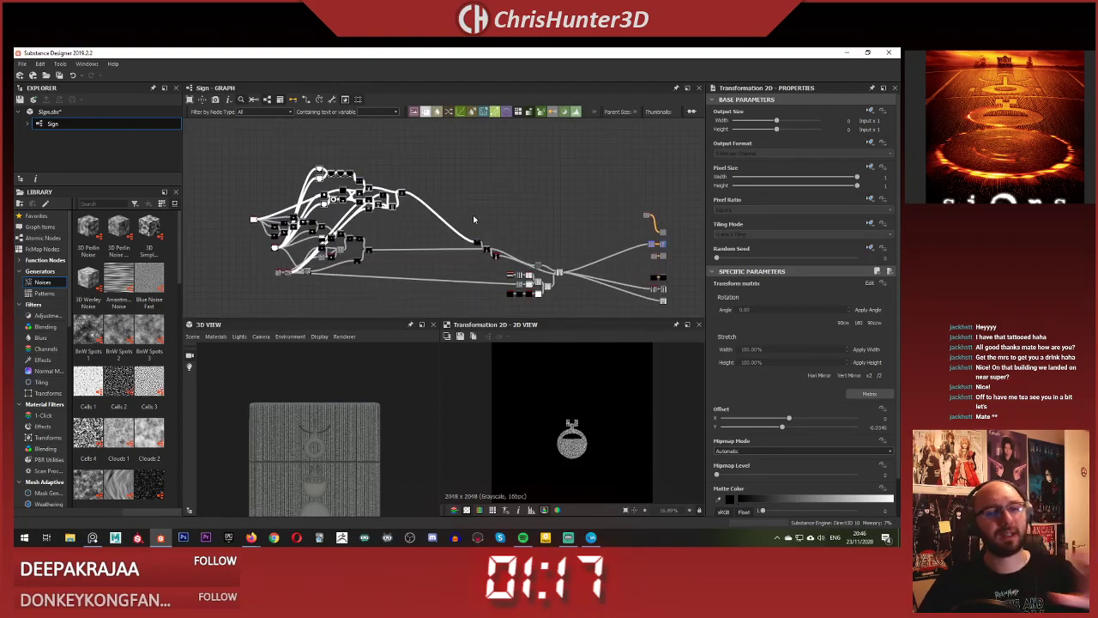
pyautogui.scroll(1, 440, 231)
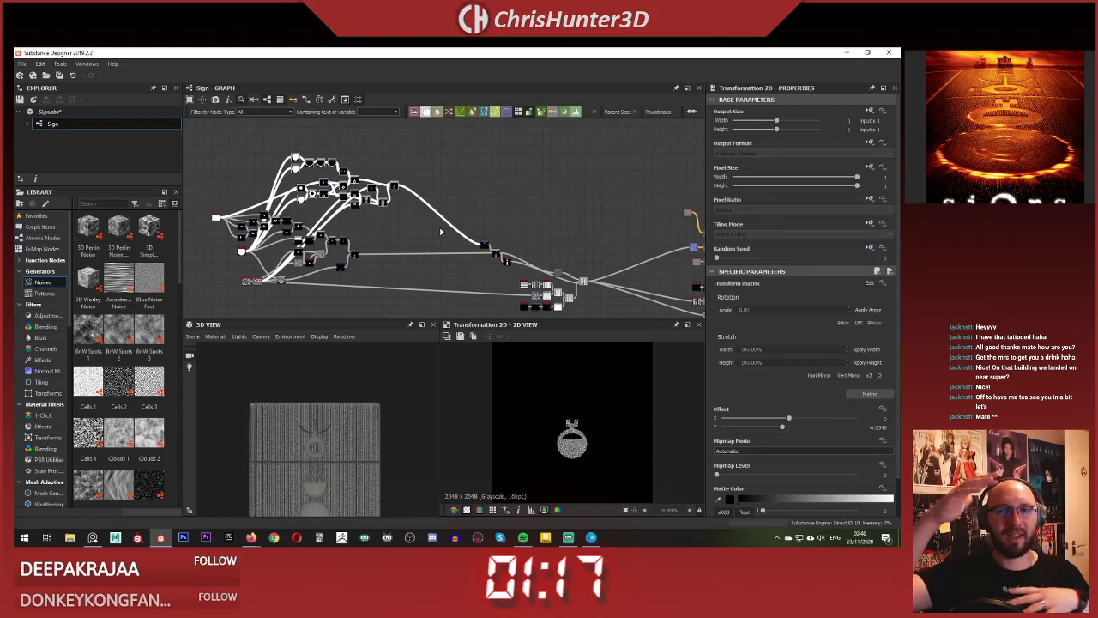
# - Add a new Blend node beside the final Blend of the upper-symbol branch
pyautogui.scroll(8, 377, 214)
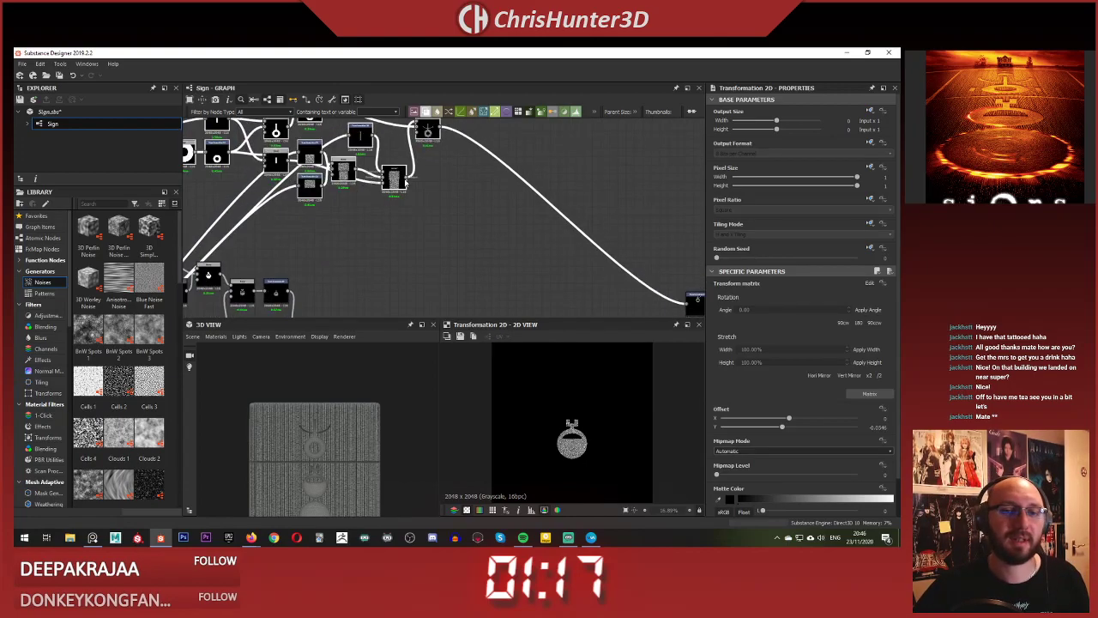
pyautogui.moveTo(396, 127); pyautogui.dragTo(431, 197, button='middle')
pyautogui.scroll(-2, 436, 163)
pyautogui.scroll(1, 547, 209)
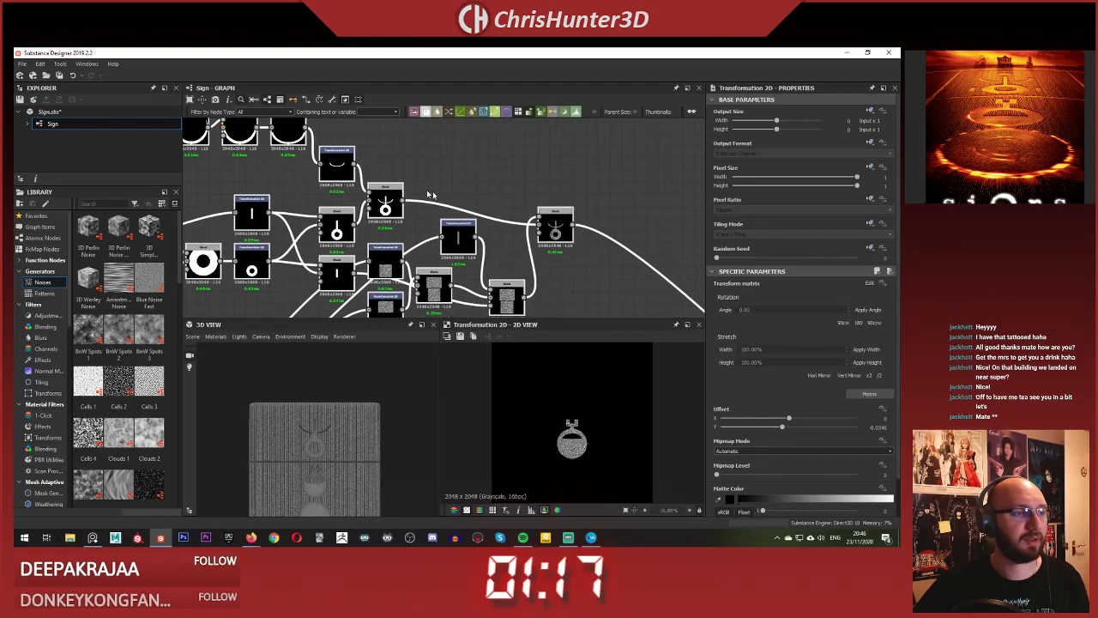
pyautogui.scroll(1, 494, 203)
pyautogui.scroll(-2, 561, 226)
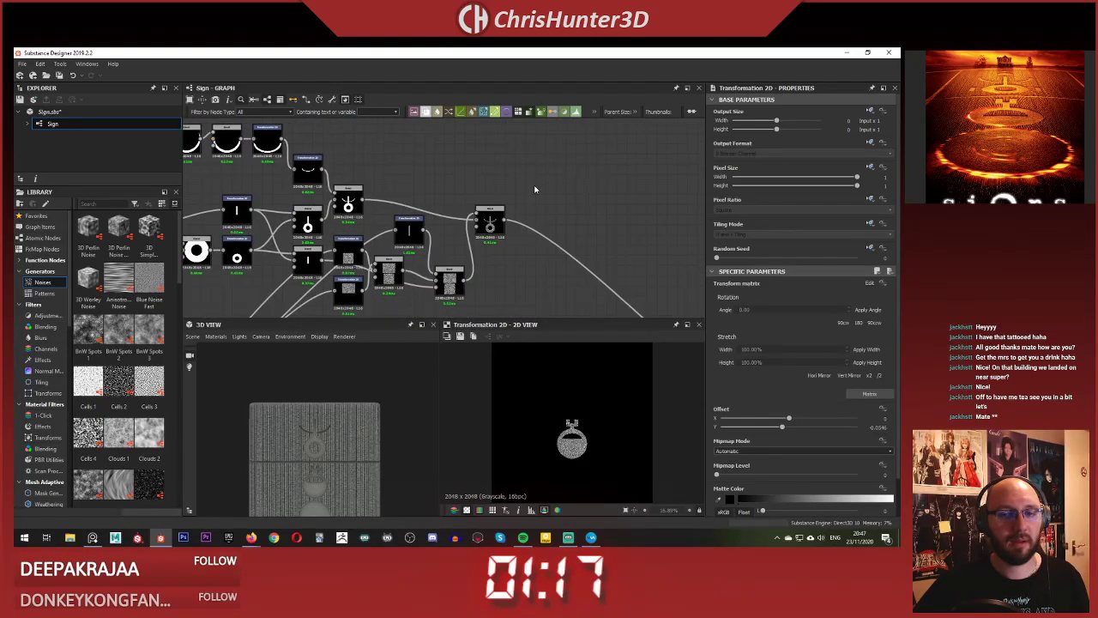
pyautogui.press('space')
pyautogui.press('Return')
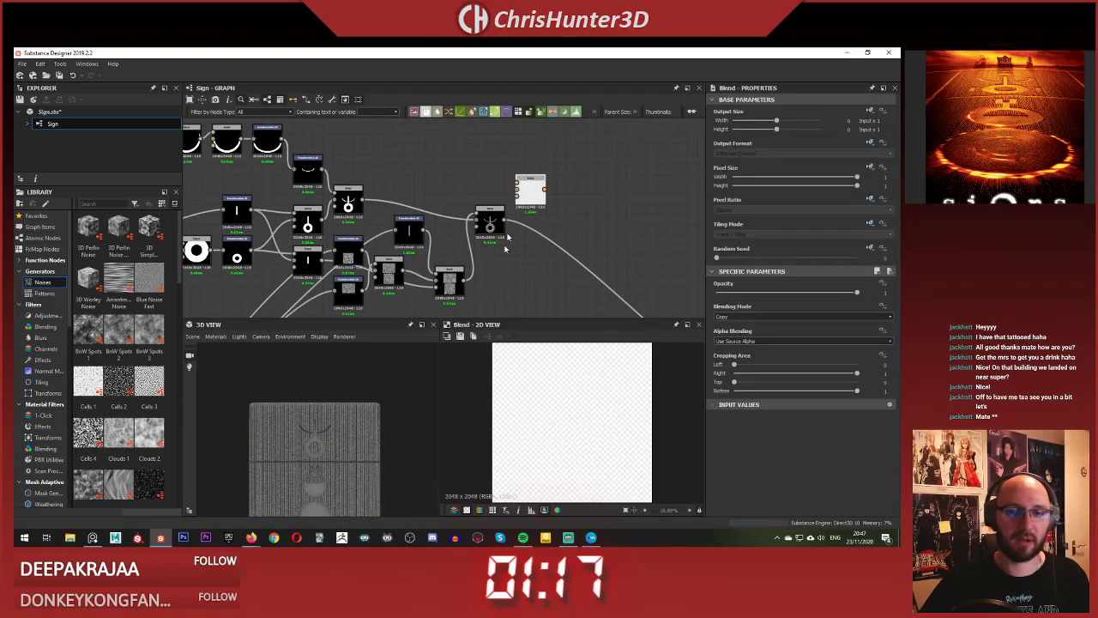
# - Preview the noise-filled upper symbol from its branch's final Blend in 2D
pyautogui.scroll(-2, 559, 396)
pyautogui.scroll(1, 561, 397)
pyautogui.doubleClick(492, 222)
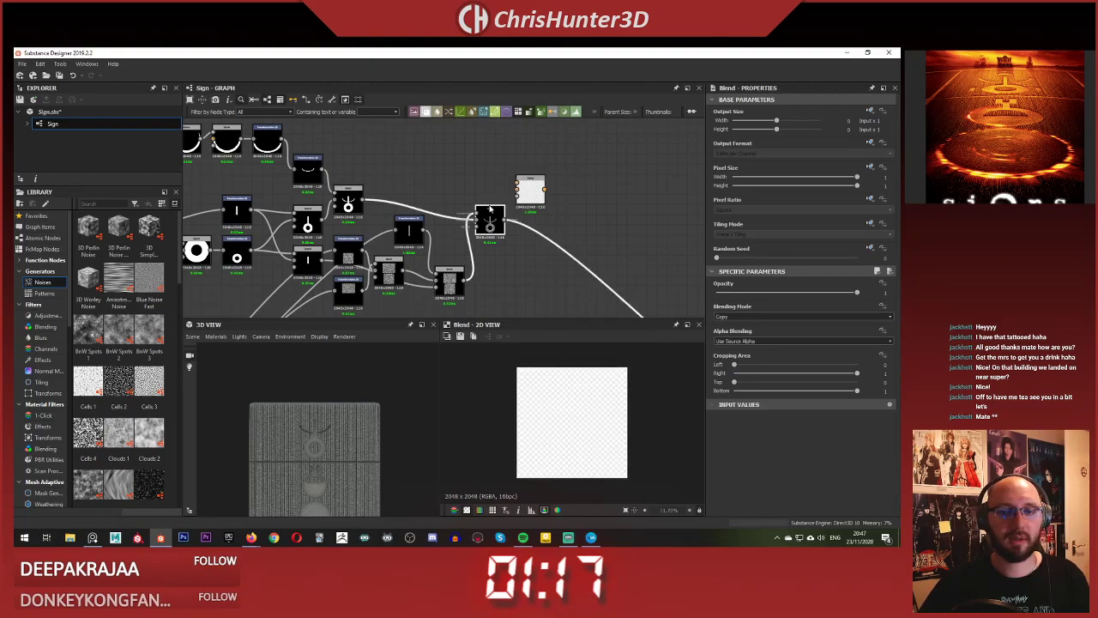
pyautogui.scroll(4, 585, 419)
pyautogui.scroll(-2, 584, 419)
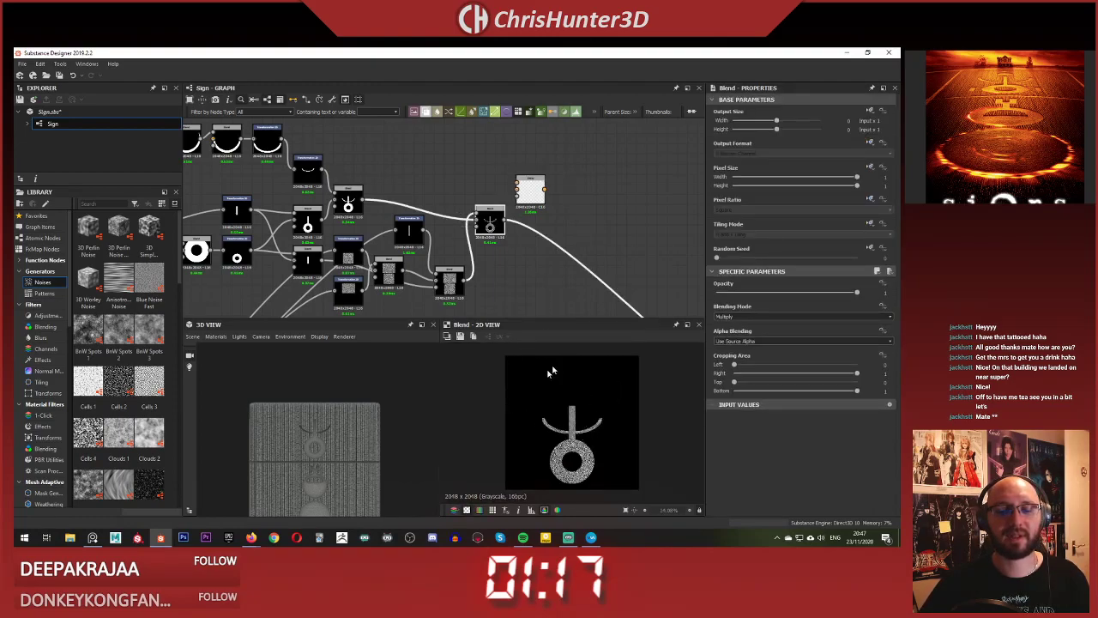
# - Feed the upper symbol's final Blend into the background of the new Blend node and place that node slightly further along
pyautogui.scroll(-3, 564, 169)
pyautogui.scroll(5, 515, 118)
pyautogui.moveTo(678, 292); pyautogui.dragTo(514, 200, button='middle')
pyautogui.scroll(-3, 584, 237)
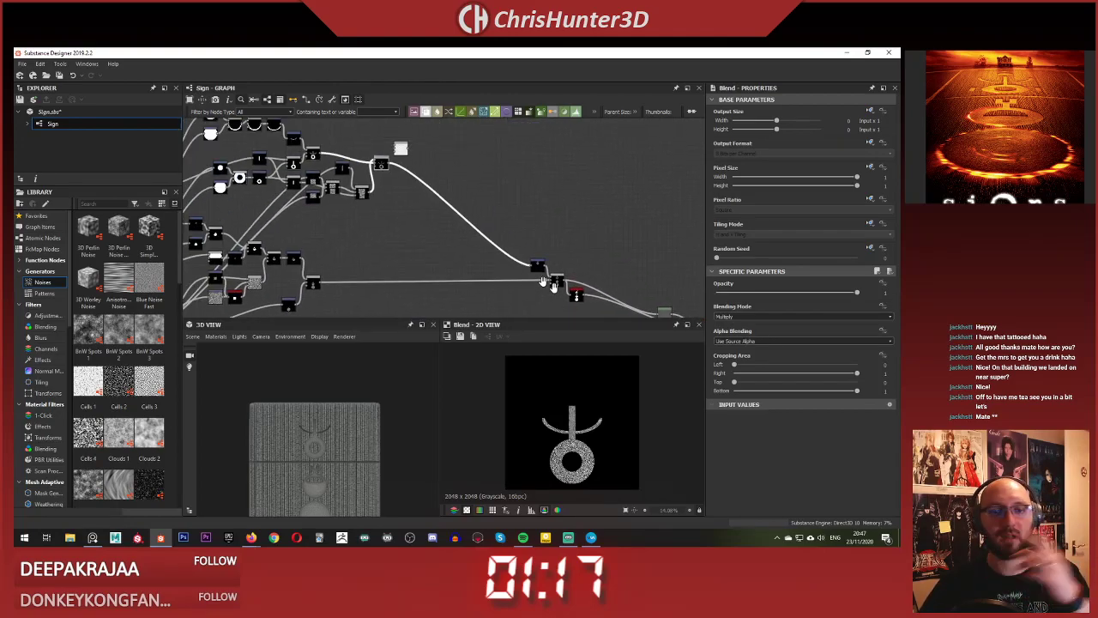
pyautogui.scroll(4, 556, 260)
pyautogui.moveTo(557, 232); pyautogui.dragTo(562, 213)
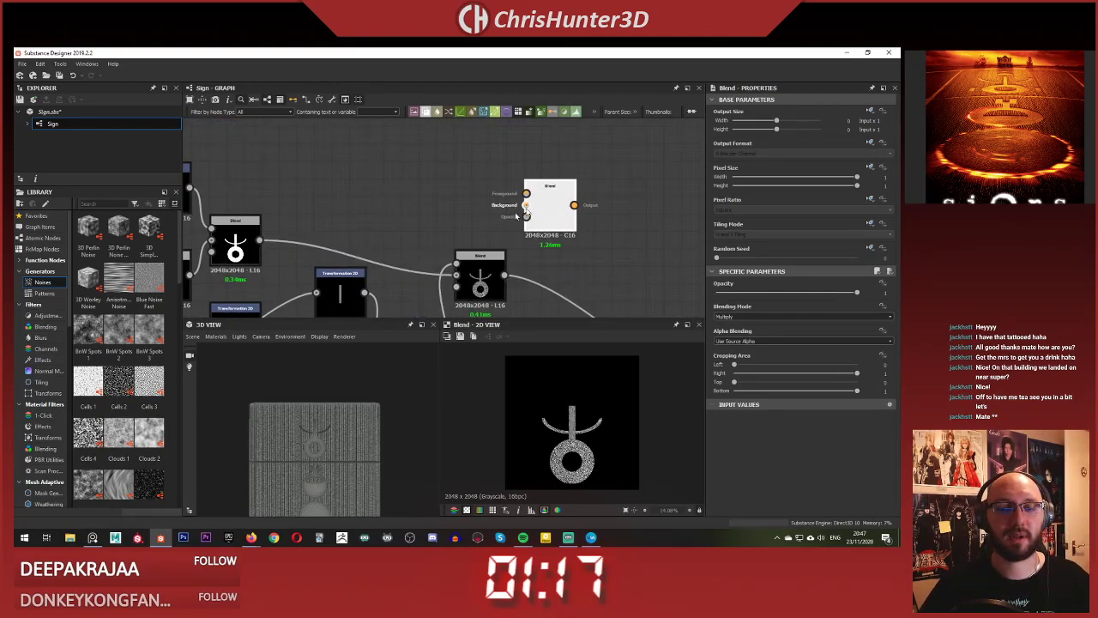
pyautogui.scroll(-1, 457, 204)
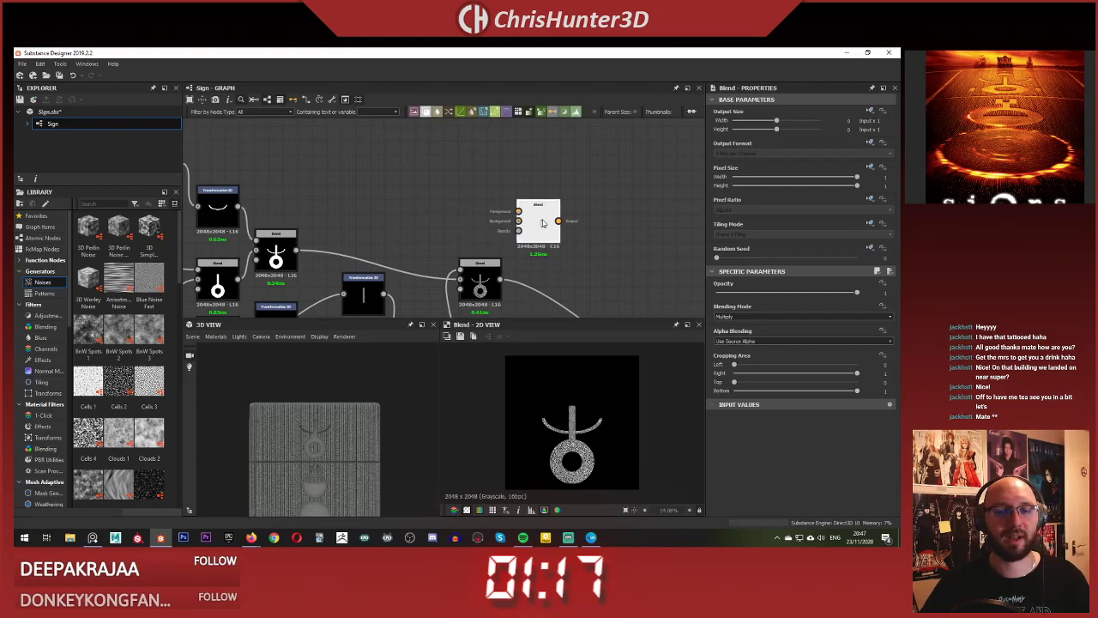
pyautogui.moveTo(541, 223); pyautogui.dragTo(565, 223)
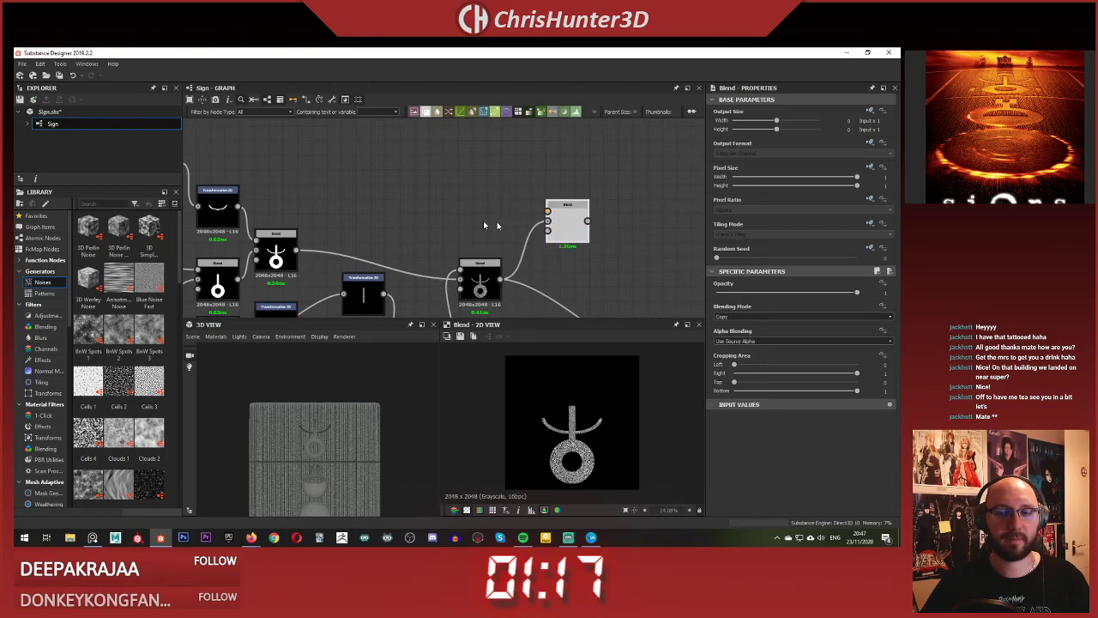
# - Add a Transformation 2D node near the upper-symbol branch and feed the white square shape into it
pyautogui.press('space')
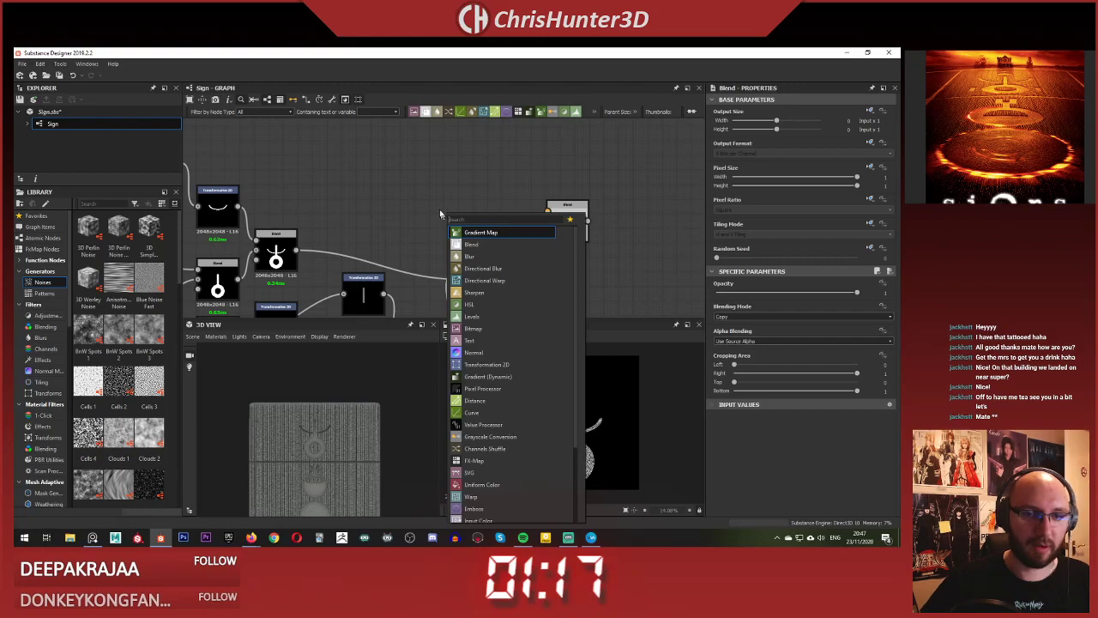
pyautogui.press('space')
pyautogui.write('tra')
pyautogui.click(458, 210)
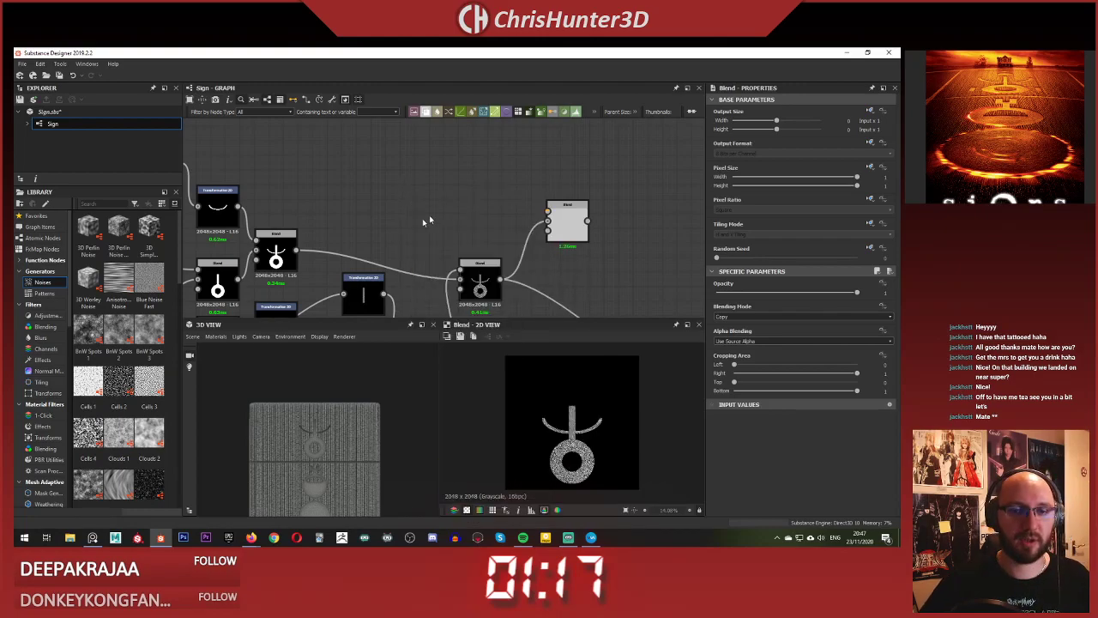
pyautogui.scroll(-6, 426, 220)
pyautogui.moveTo(446, 188); pyautogui.dragTo(629, 132, button='middle')
pyautogui.scroll(4, 430, 238)
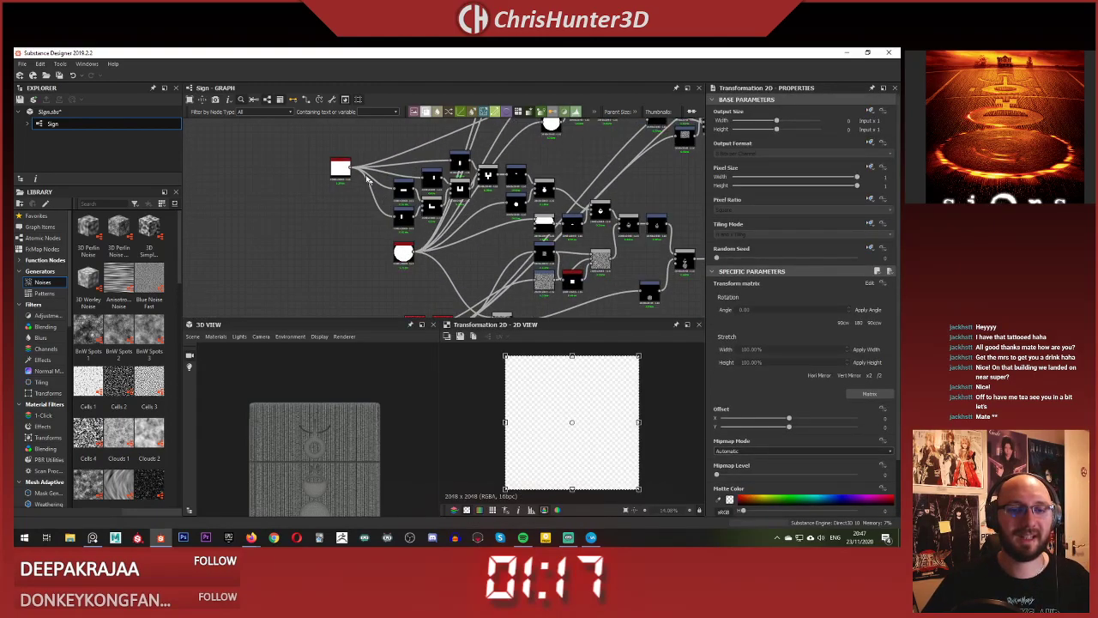
pyautogui.moveTo(566, 150); pyautogui.dragTo(432, 260, button='middle')
pyautogui.moveTo(554, 172); pyautogui.dragTo(407, 267, button='middle')
pyautogui.scroll(4, 406, 267)
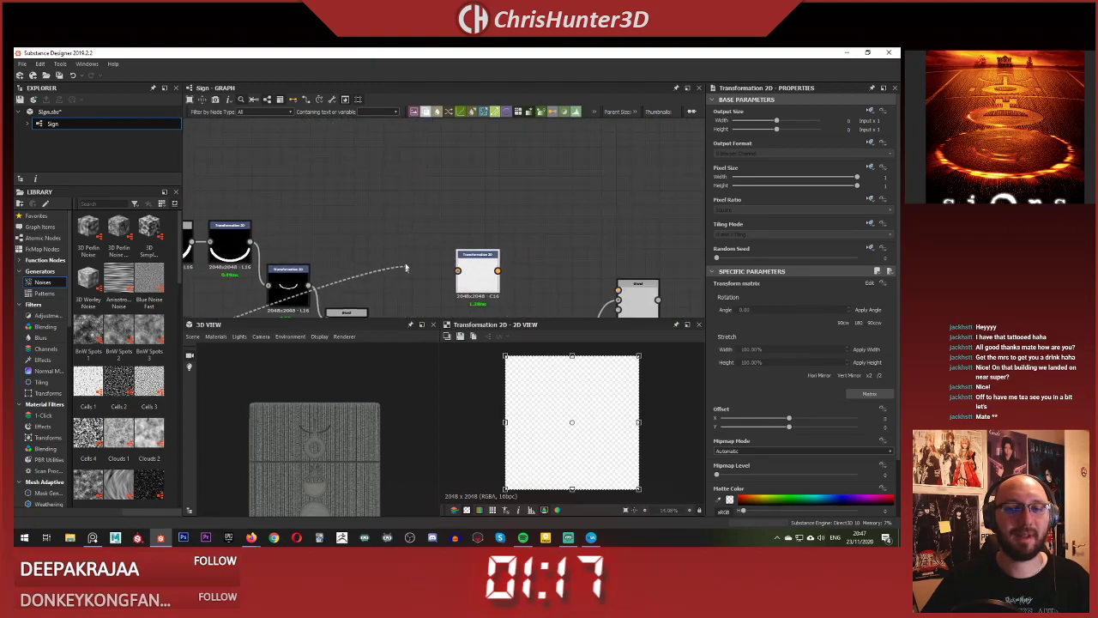
pyautogui.click(483, 266)
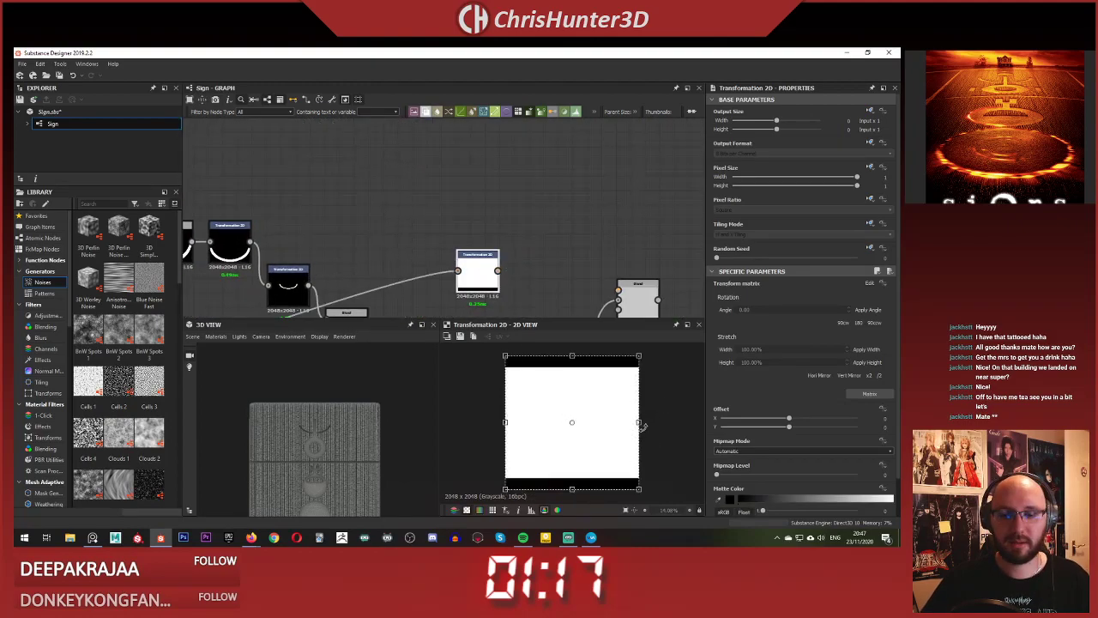
# - Scale the square down to a small narrow vertical bar at the canvas centre and set the Tiling Mode to No Tiling
pyautogui.moveTo(639, 354); pyautogui.dragTo(575, 404)
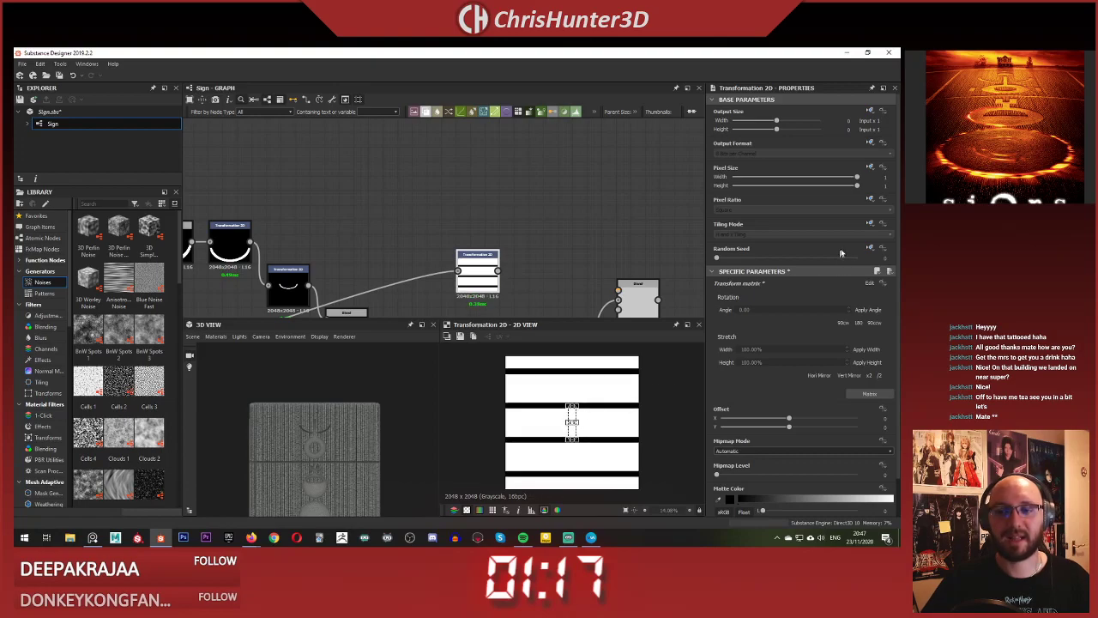
pyautogui.click(870, 234)
pyautogui.click(820, 242)
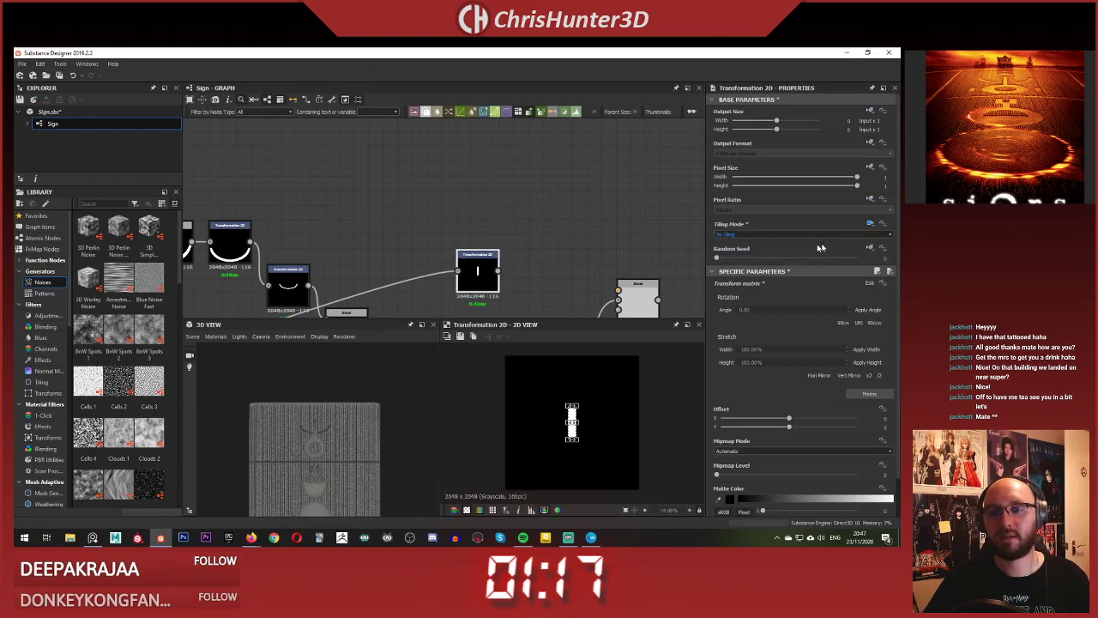
# - Shift the bar horizontally to the left part of the canvas and move its Transformation 2D node clear of the branch
pyautogui.click(478, 279)
pyautogui.scroll(2, 582, 422)
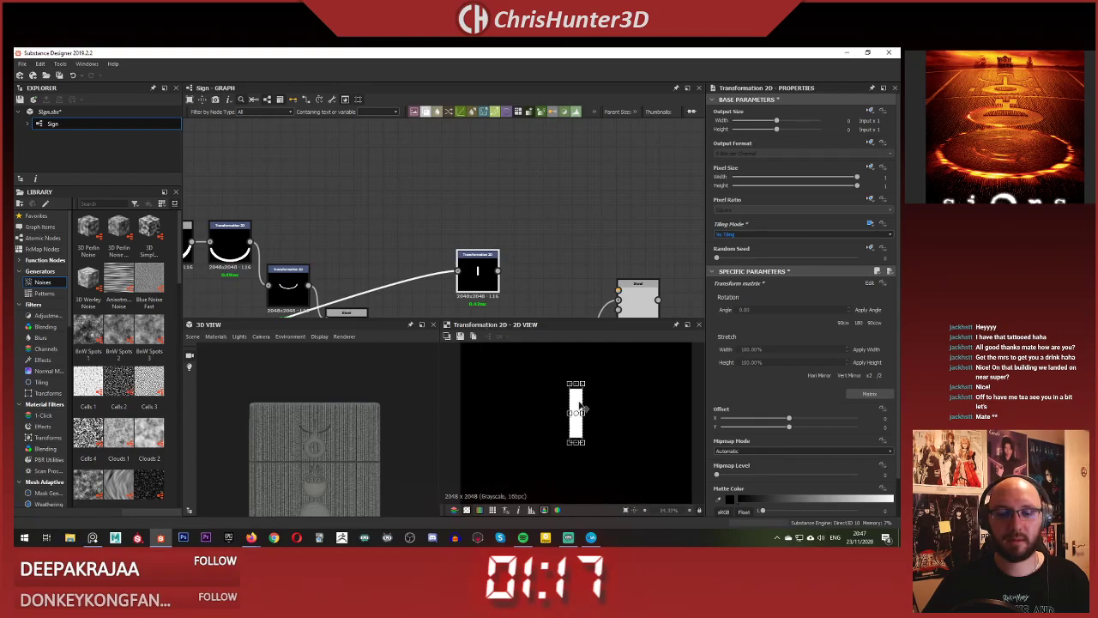
pyautogui.keyDown('shift'); pyautogui.moveTo(581, 407); pyautogui.dragTo(501, 413); pyautogui.keyUp('shift')
pyautogui.click(529, 246)
pyautogui.moveTo(514, 268); pyautogui.dragTo(469, 185, button='middle')
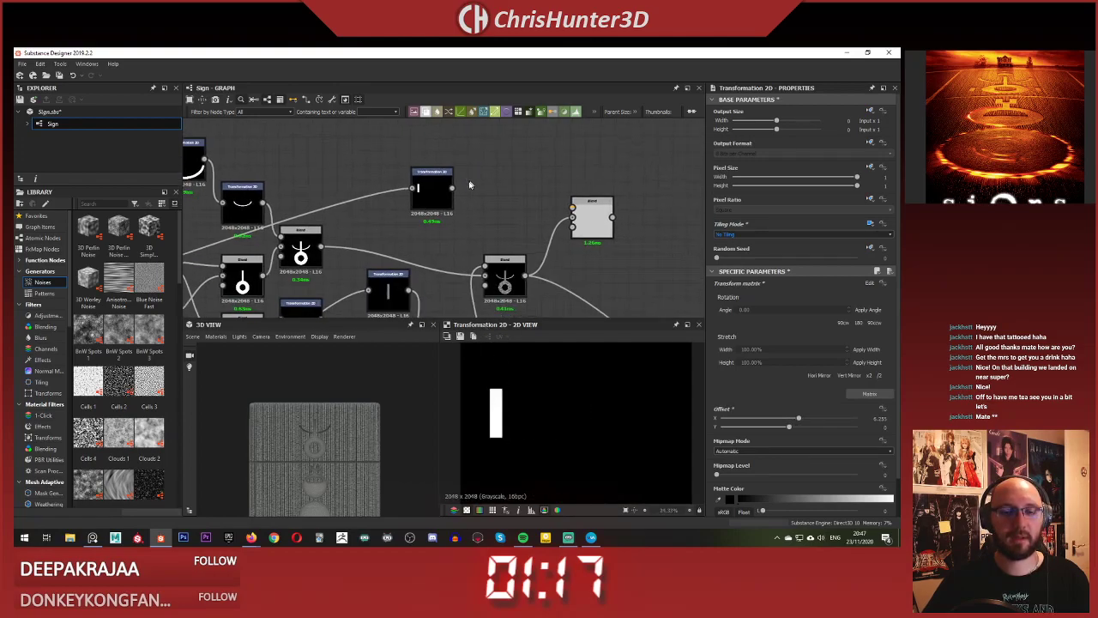
pyautogui.moveTo(437, 193); pyautogui.dragTo(379, 167)
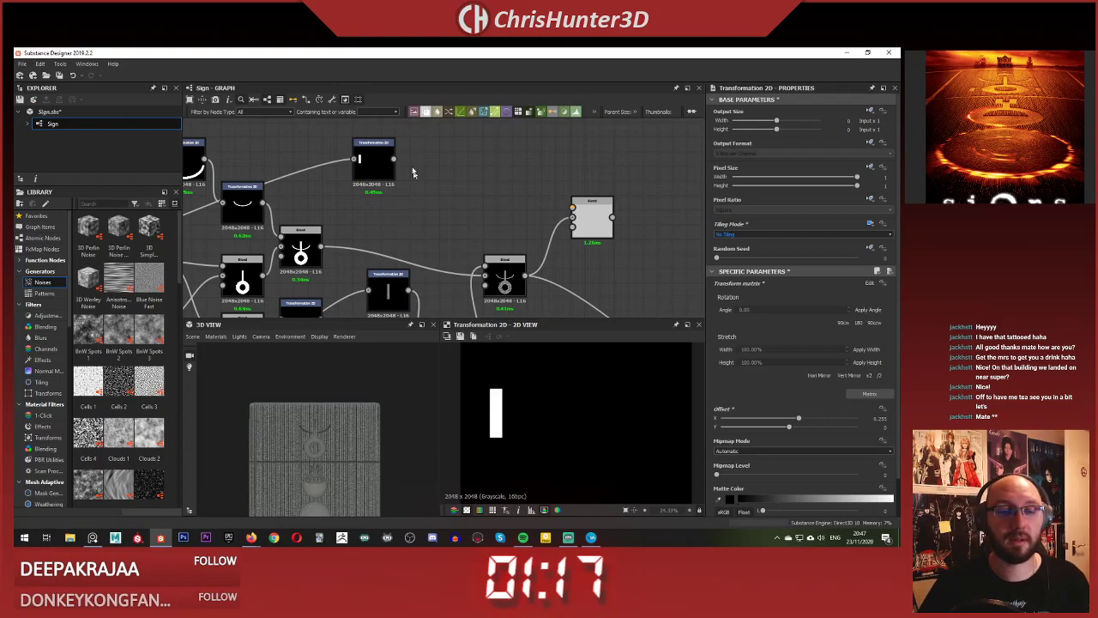
# - Add a Mirror Grayscale node after the bar's Transformation 2D to produce a matching bar on the opposite side
pyautogui.scroll(2, 456, 200)
pyautogui.press('space')
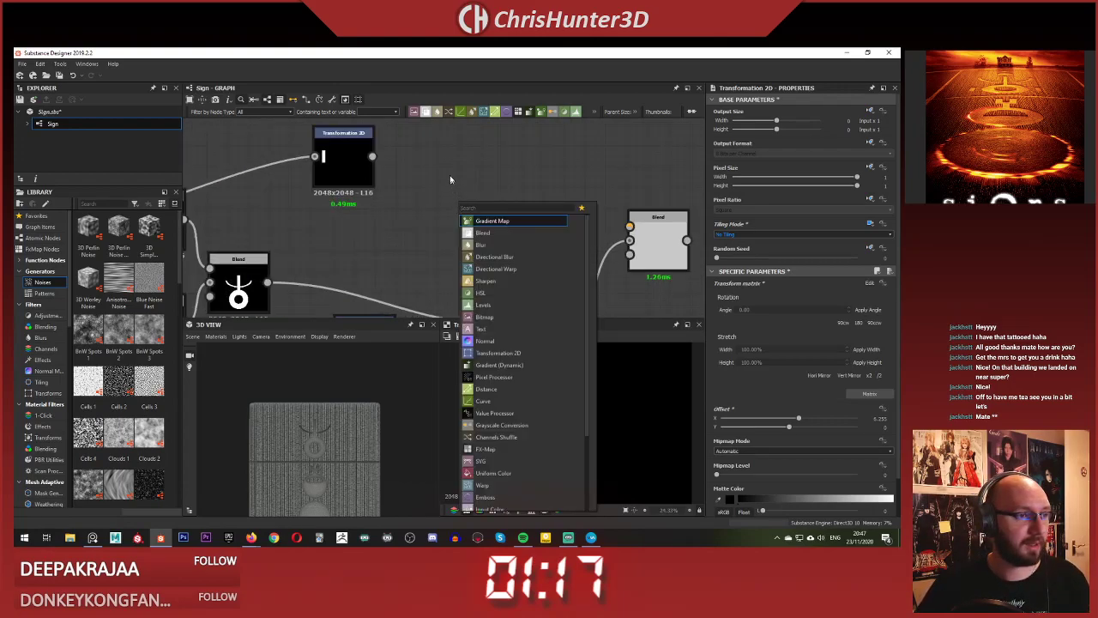
pyautogui.click(450, 175)
pyautogui.press('space')
pyautogui.write('blend')
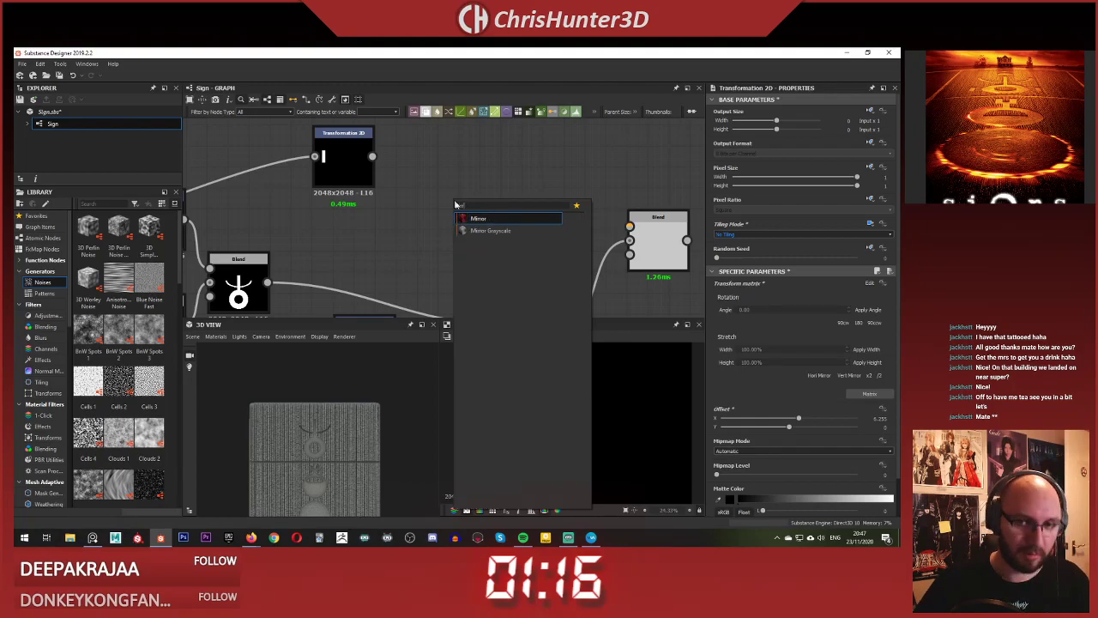
pyautogui.press('Return')
pyautogui.moveTo(452, 211); pyautogui.dragTo(432, 172)
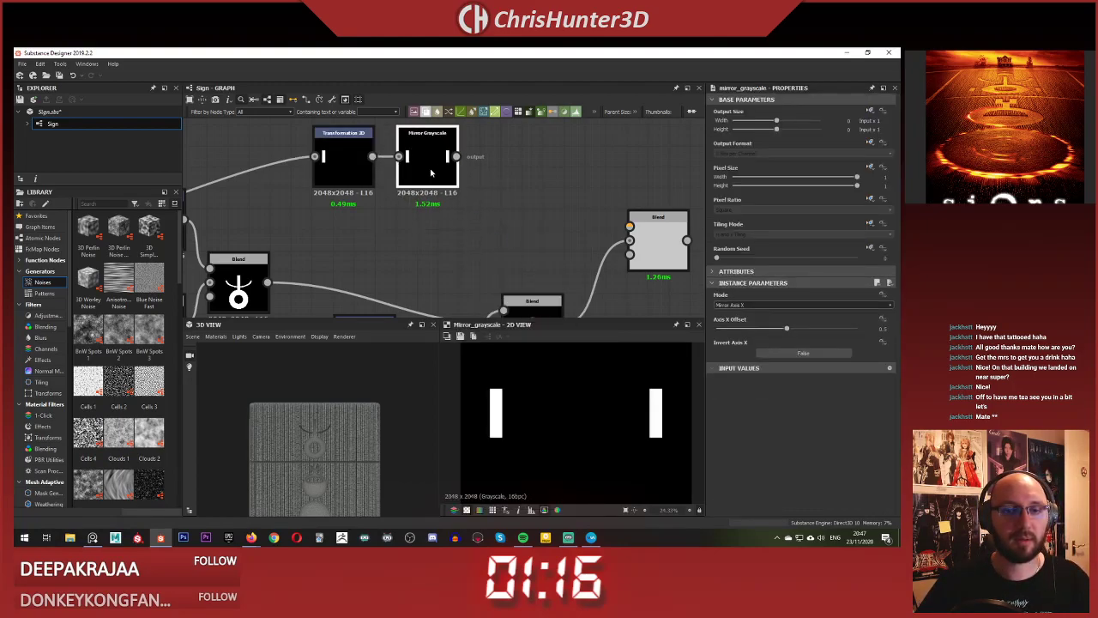
# - Connect the mirrored bars to the foreground of the Blend that follows the upper symbol
pyautogui.scroll(-5, 569, 410)
pyautogui.scroll(-2, 464, 191)
pyautogui.click(553, 218)
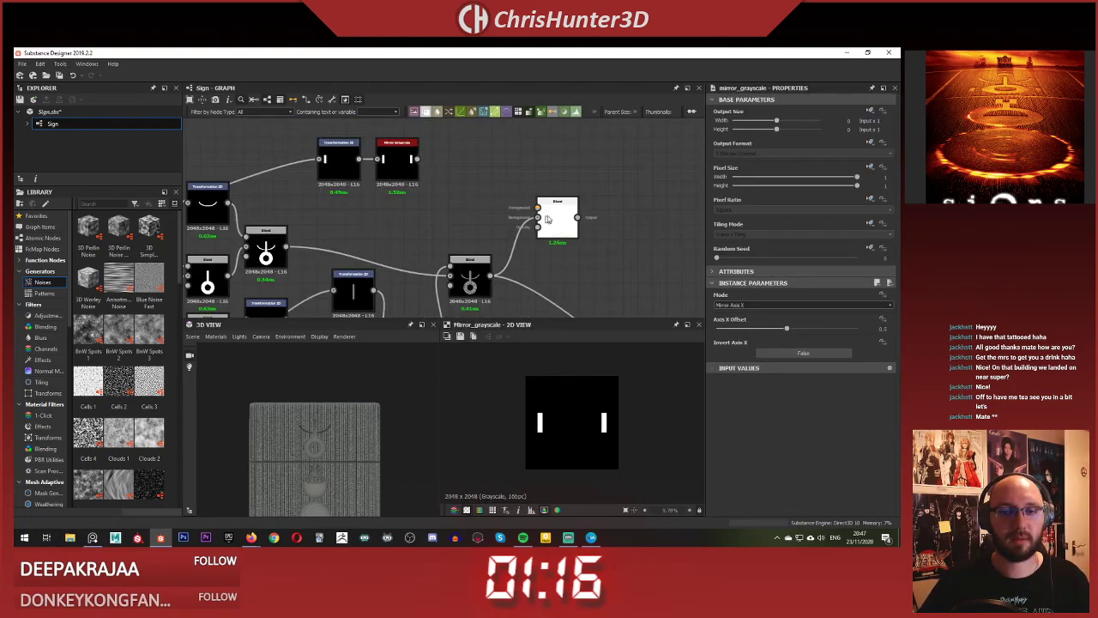
pyautogui.moveTo(485, 199); pyautogui.dragTo(426, 206, button='middle')
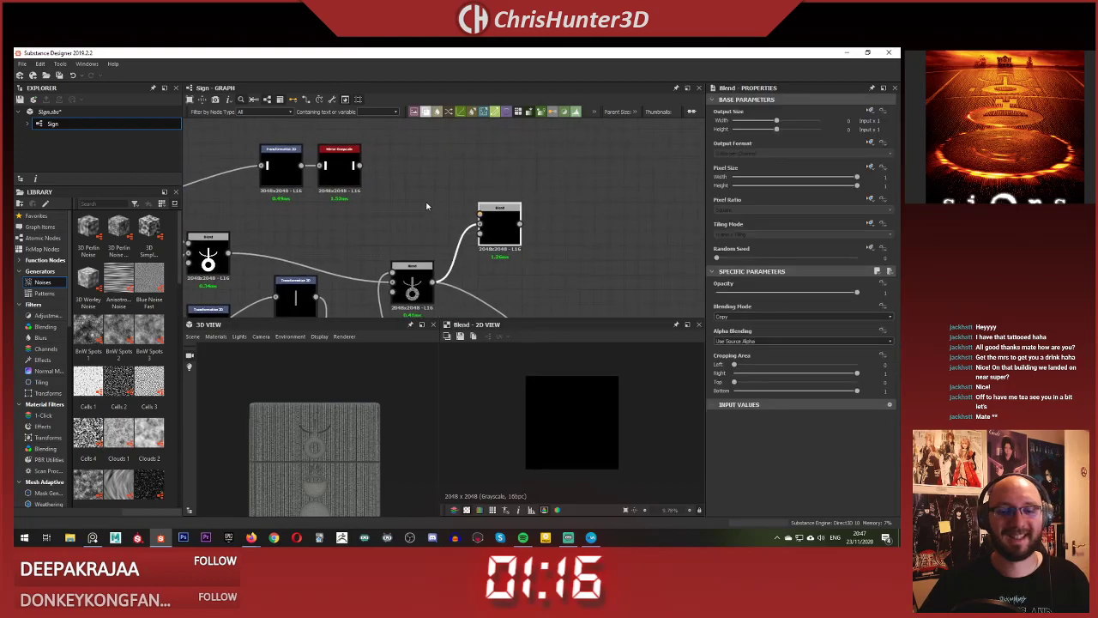
pyautogui.click(493, 216)
pyautogui.moveTo(413, 260); pyautogui.dragTo(464, 229, button='middle')
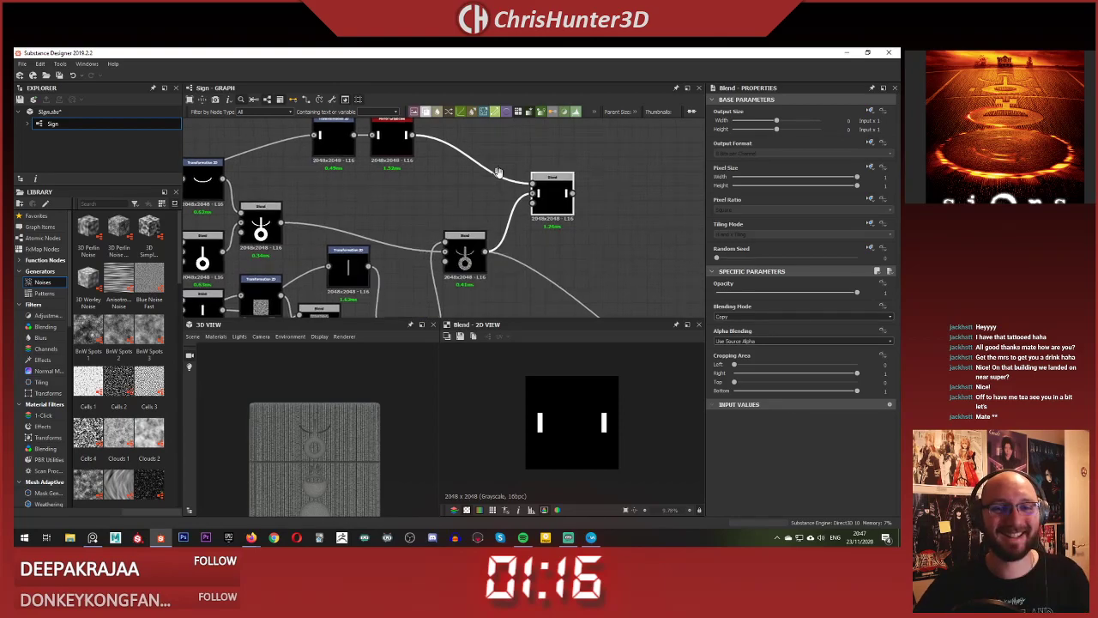
# - Examine the Transformation 2D of the noise-filled bar in the upper-symbol branch, then the Blend receiving the mirrored bars
pyautogui.moveTo(463, 172); pyautogui.dragTo(628, 195, button='middle')
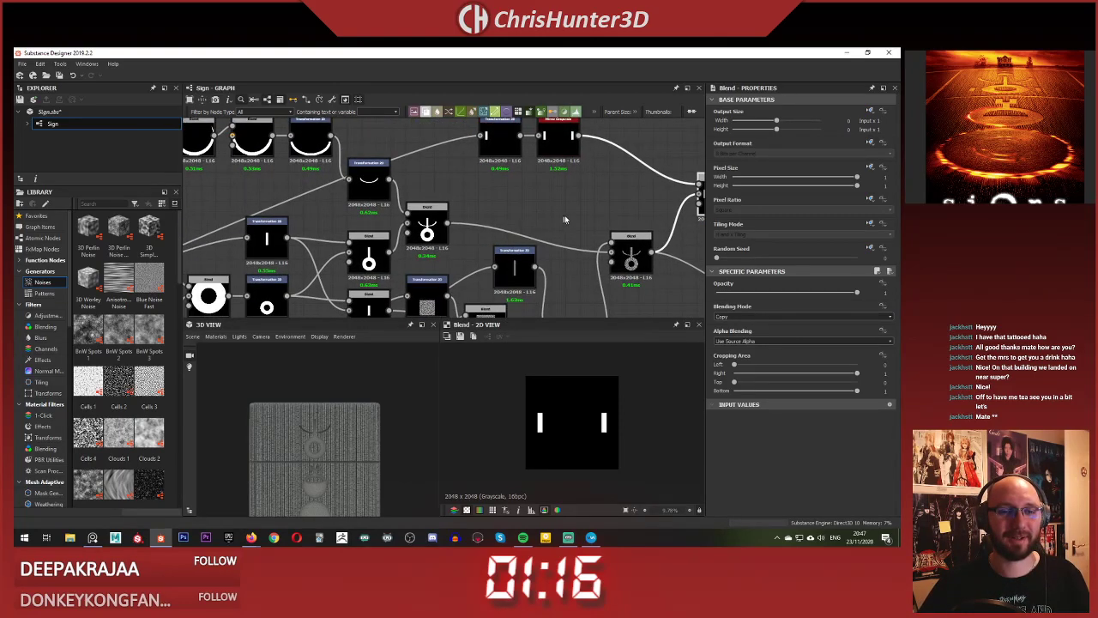
pyautogui.moveTo(567, 216); pyautogui.dragTo(541, 172, button='middle')
pyautogui.scroll(-1, 620, 205)
pyautogui.scroll(2, 533, 184)
pyautogui.scroll(-1, 536, 188)
pyautogui.scroll(2, 510, 192)
pyautogui.click(460, 190)
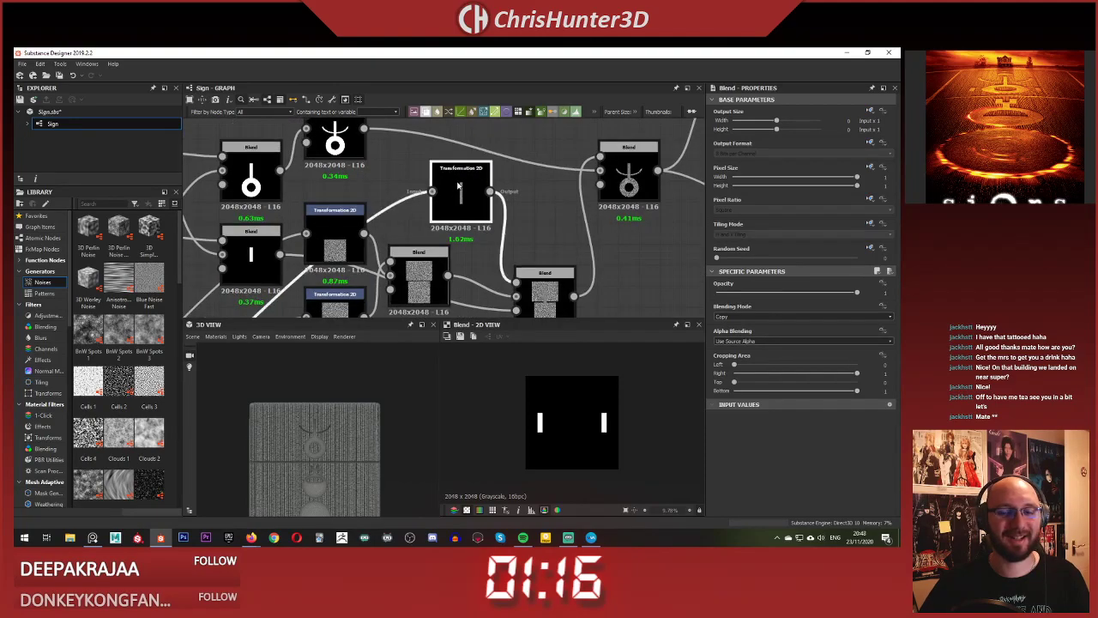
pyautogui.scroll(-3, 543, 401)
pyautogui.moveTo(552, 201); pyautogui.dragTo(402, 310, button='middle')
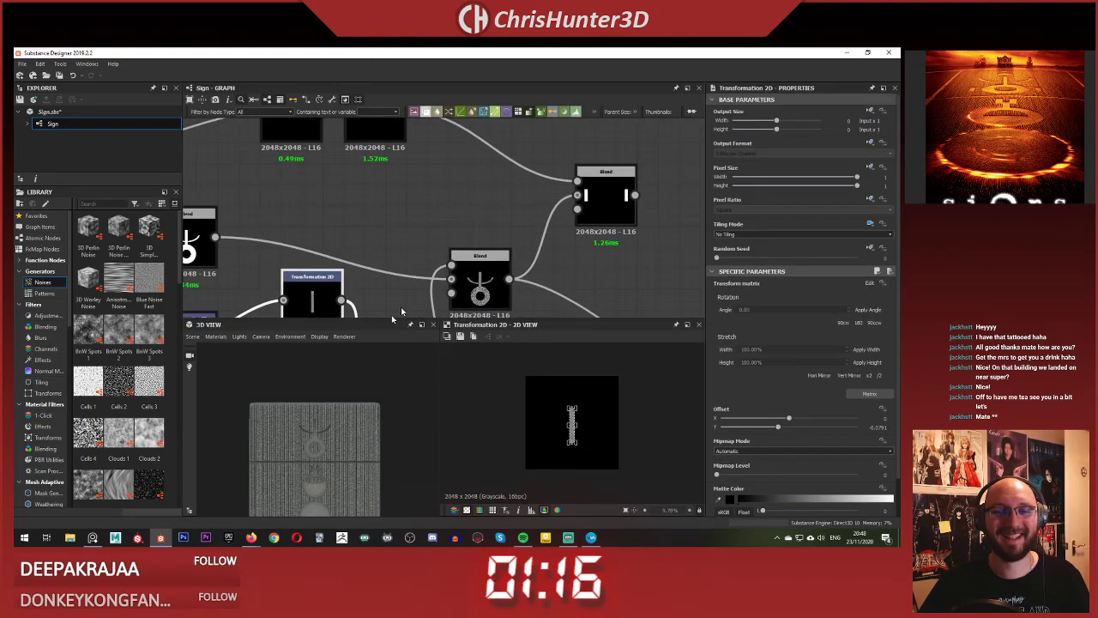
pyautogui.doubleClick(592, 211)
# - Add a Blend node after the Mirror Grayscale and connect the mirrored bars to its background
pyautogui.moveTo(413, 173); pyautogui.dragTo(485, 252, button='middle')
pyautogui.press('space')
pyautogui.write('ble')
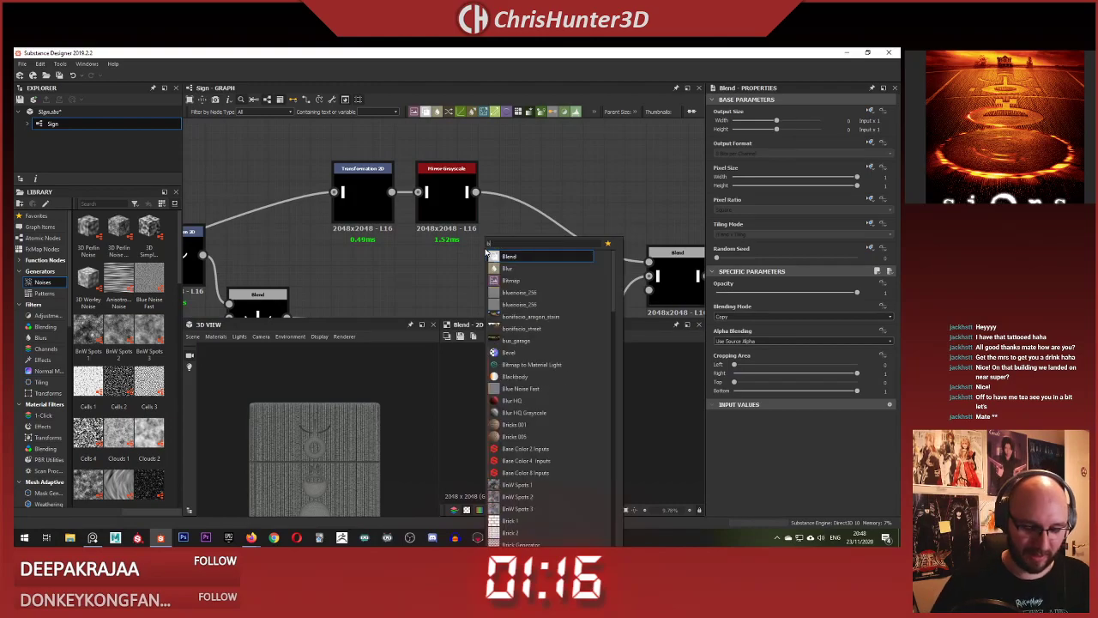
pyautogui.press('Return')
pyautogui.moveTo(510, 266); pyautogui.dragTo(561, 266)
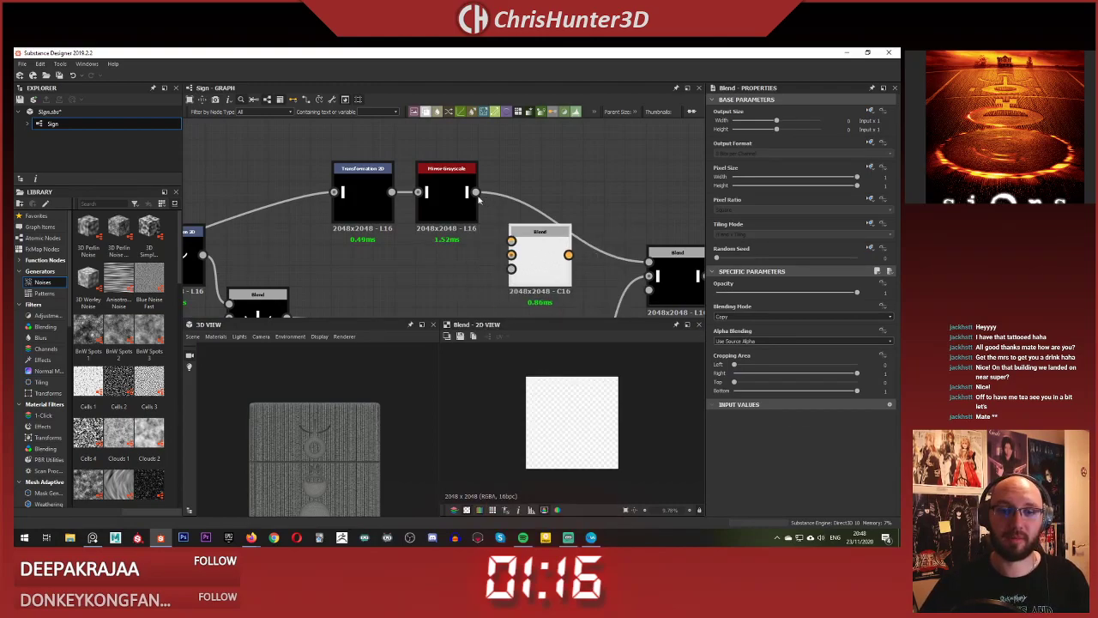
pyautogui.moveTo(476, 191); pyautogui.dragTo(511, 255)
# - Examine how the Anisotropic Noise and Cartesian To Polar nodes feed the symbol branches
pyautogui.scroll(-5, 457, 271)
pyautogui.moveTo(386, 280); pyautogui.dragTo(592, 225, button='middle')
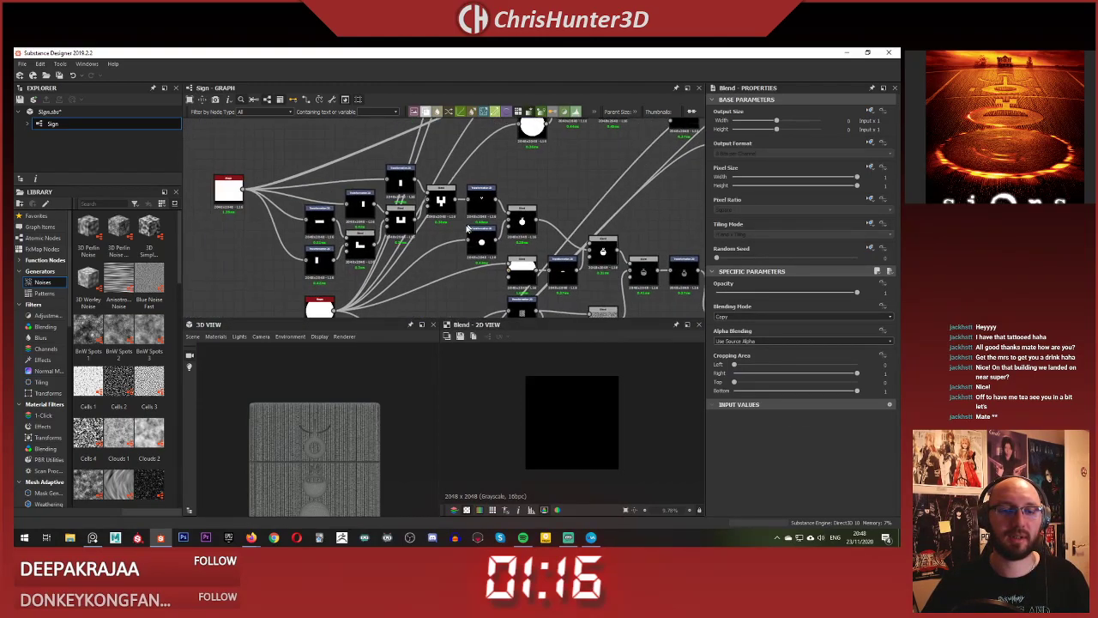
pyautogui.moveTo(396, 313); pyautogui.dragTo(522, 246, button='middle')
pyautogui.moveTo(566, 316); pyautogui.dragTo(552, 256, button='middle')
pyautogui.scroll(4, 551, 256)
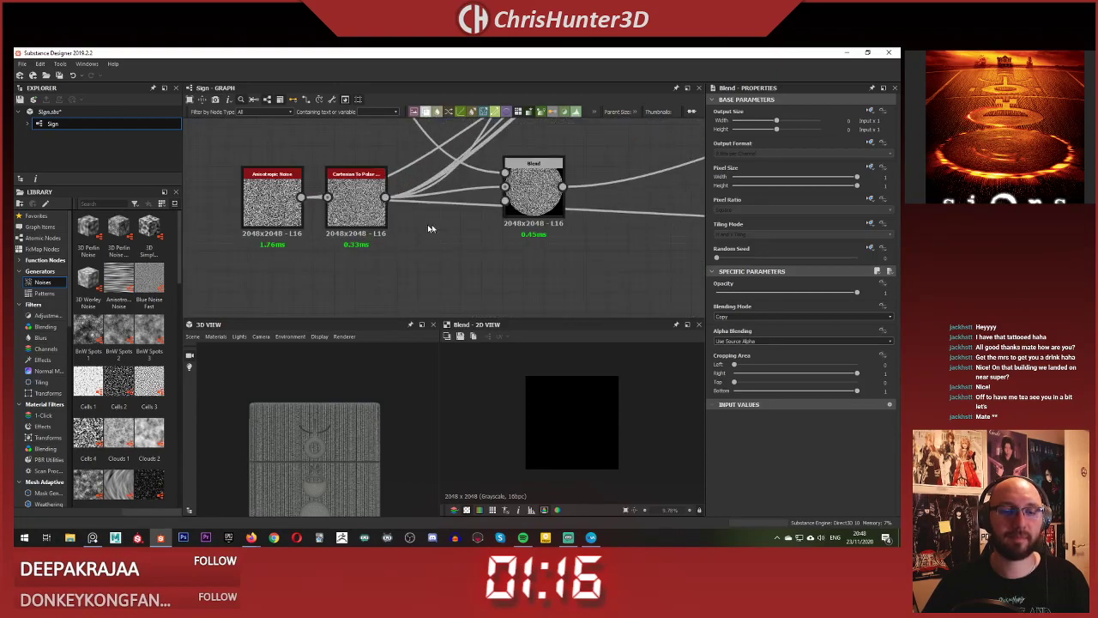
pyautogui.scroll(-4, 370, 189)
pyautogui.moveTo(377, 185); pyautogui.dragTo(306, 348, button='middle')
pyautogui.moveTo(446, 201); pyautogui.dragTo(404, 299, button='middle')
pyautogui.moveTo(515, 216); pyautogui.dragTo(466, 298, button='middle')
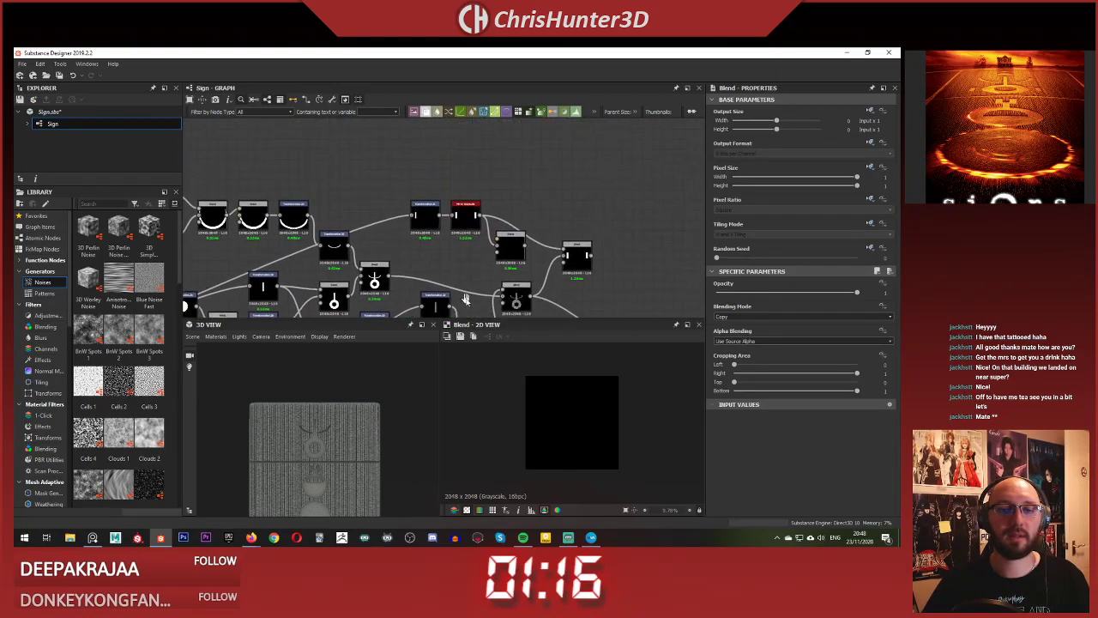
pyautogui.scroll(4, 464, 298)
pyautogui.moveTo(472, 258); pyautogui.dragTo(450, 285, button='middle')
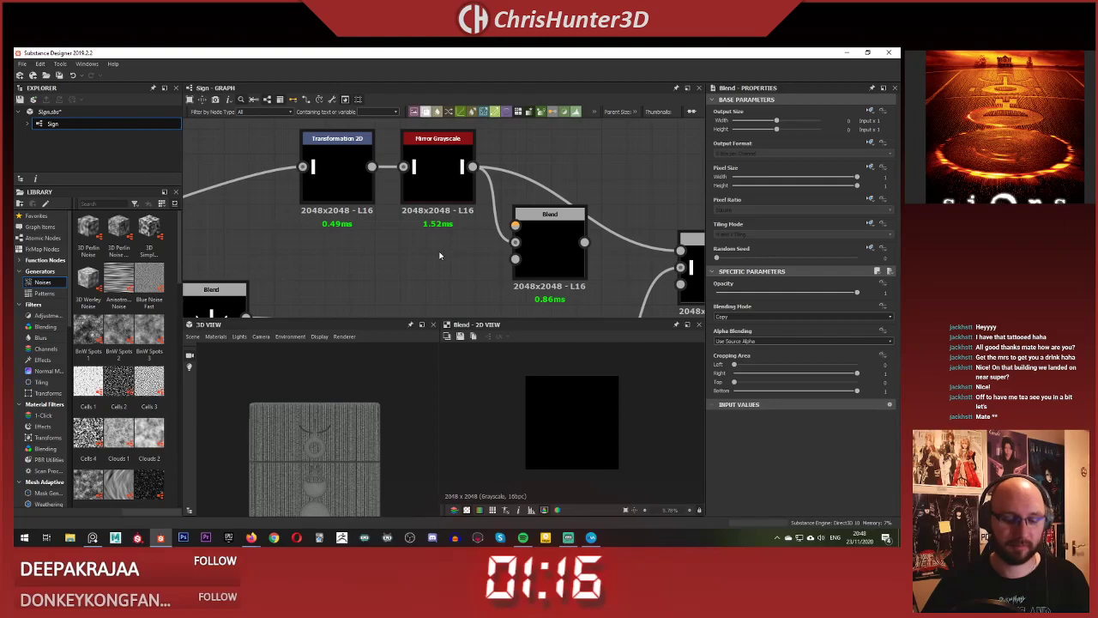
pyautogui.rightClick(439, 254)
pyautogui.click(461, 253)
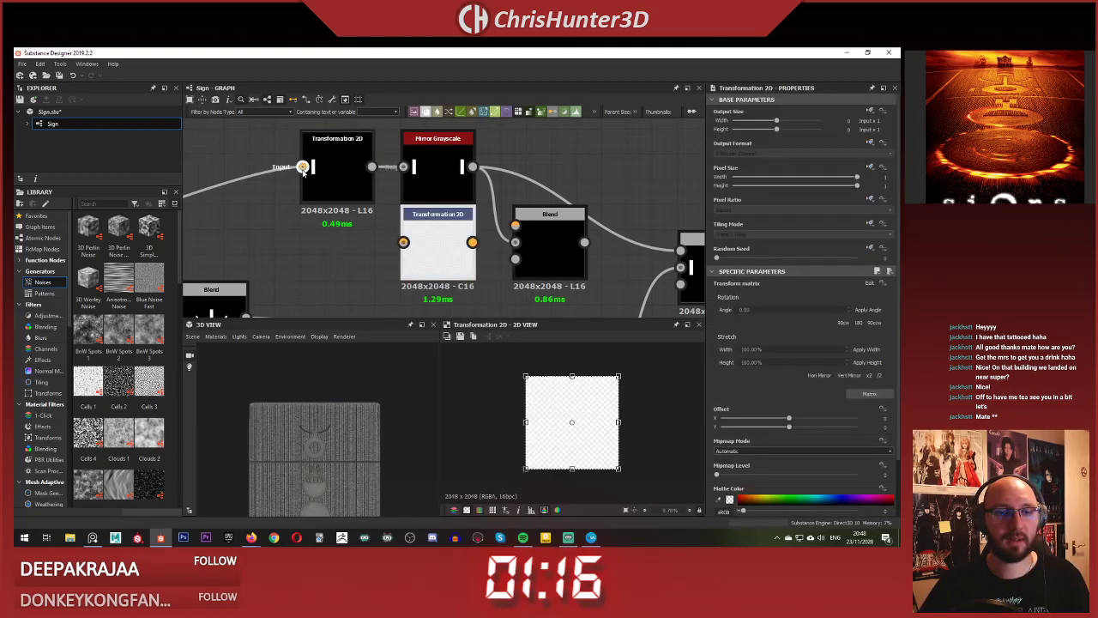
pyautogui.moveTo(401, 241); pyautogui.dragTo(328, 268)
pyautogui.scroll(-3, 353, 267)
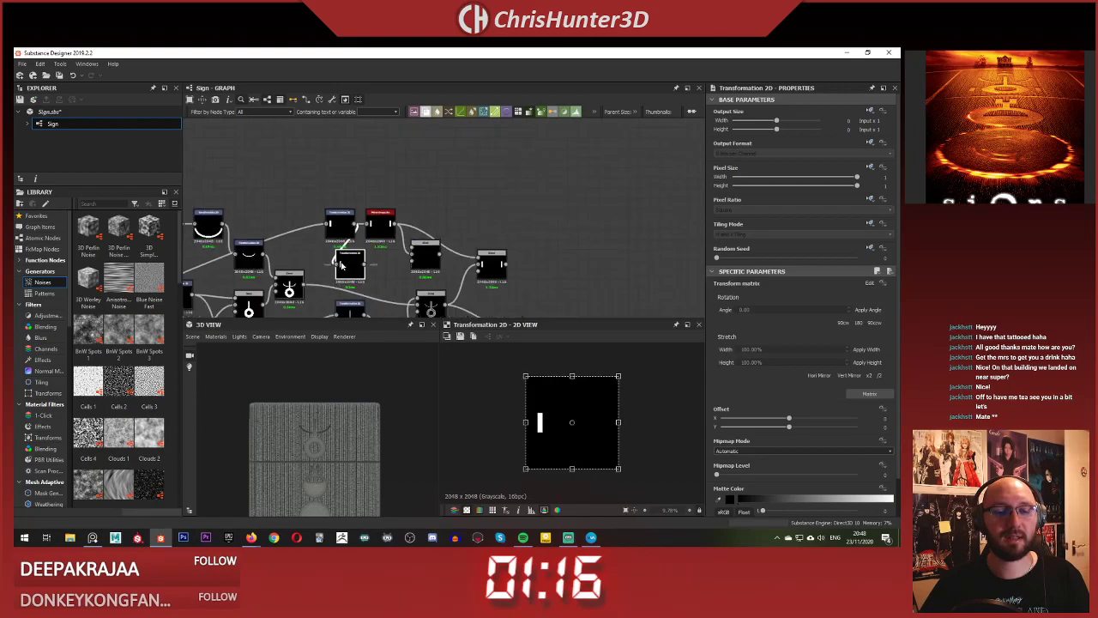
pyautogui.scroll(3, 352, 266)
pyautogui.press('Delete')
# - Duplicate the bar's Transformation 2D node and place the copy below the original, ahead of the mirrored bars' new Blend
pyautogui.click(349, 186)
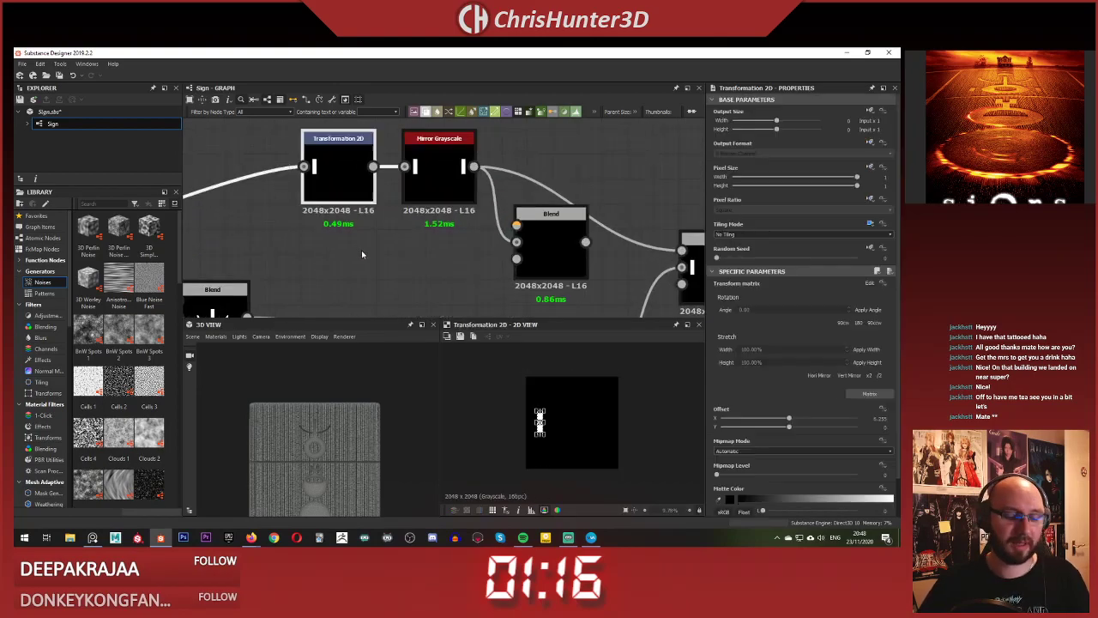
pyautogui.hotkey('ctrl', 'd')
pyautogui.moveTo(440, 220); pyautogui.dragTo(385, 271)
# - Connect the Anisotropic Noise output to the duplicated Transformation 2D so the bar copy carries noise
pyautogui.scroll(-4, 330, 272)
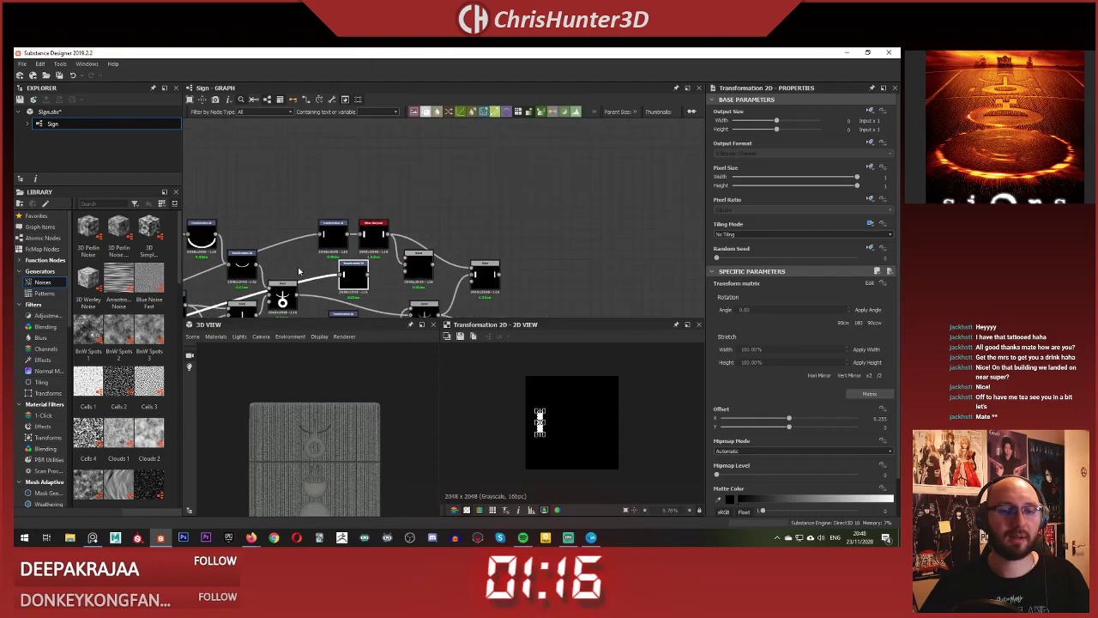
pyautogui.moveTo(317, 271); pyautogui.dragTo(445, 150, button='middle')
pyautogui.scroll(4, 489, 267)
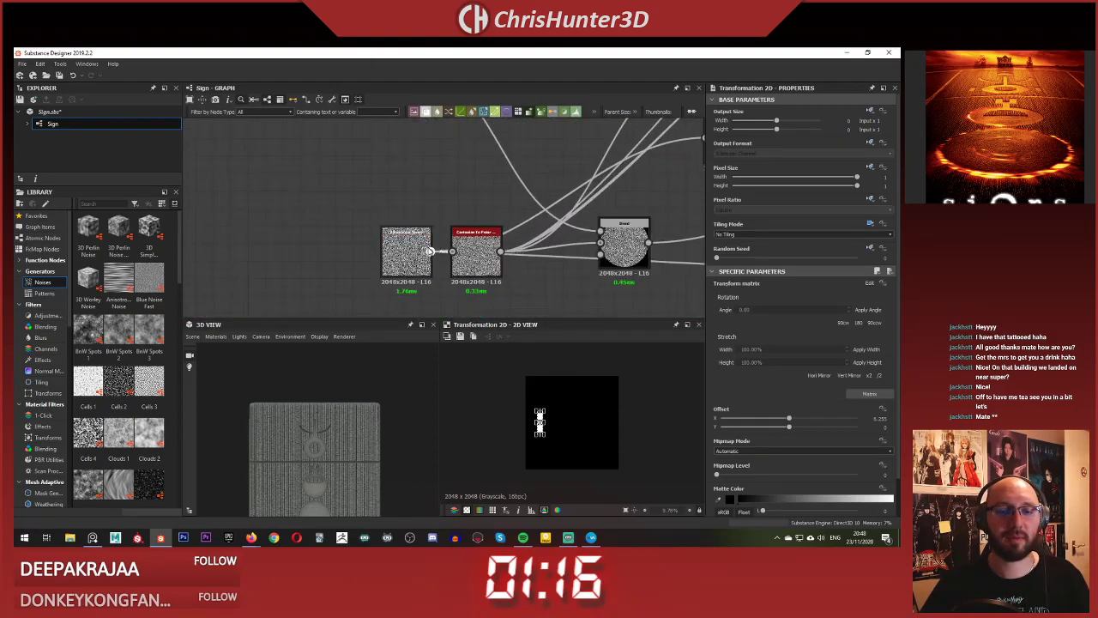
pyautogui.click(431, 249)
pyautogui.scroll(-4, 472, 241)
pyautogui.moveTo(639, 128); pyautogui.dragTo(498, 208, button='middle')
pyautogui.scroll(5, 497, 209)
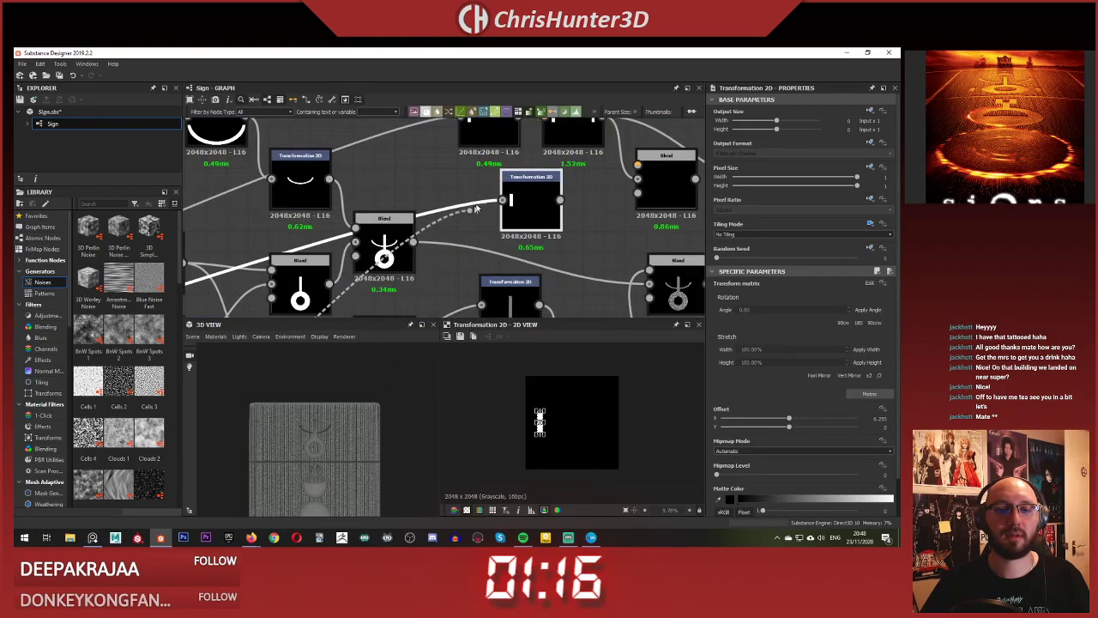
pyautogui.click(521, 204)
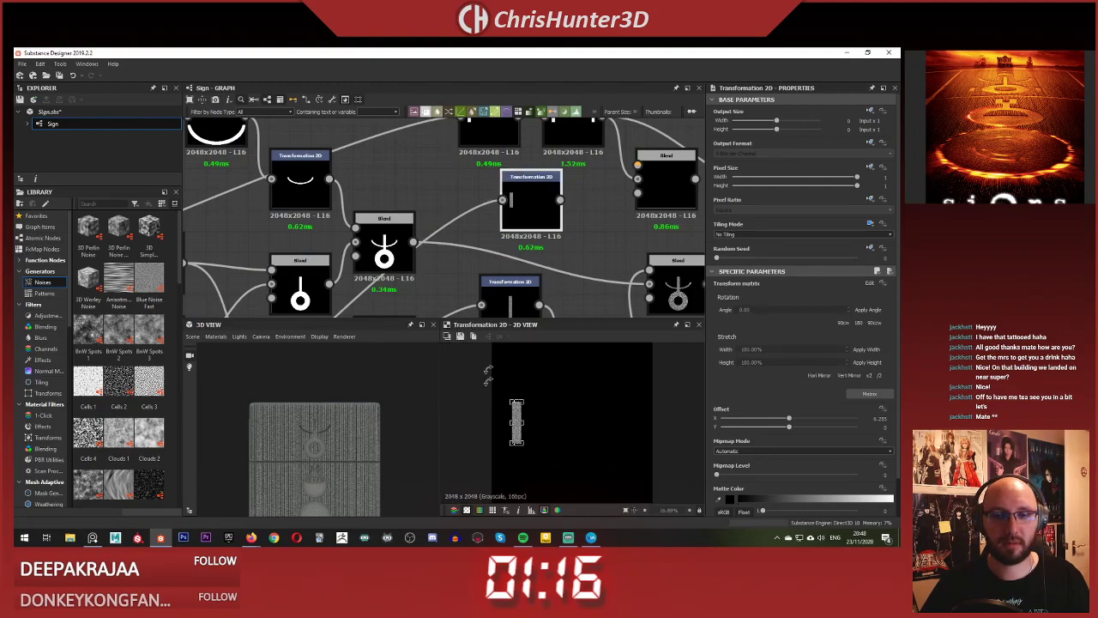
# - Feed the noise-filled bar copy into the Mirror Grayscale and delete the extra Blend that follows it
pyautogui.scroll(-4, 528, 222)
pyautogui.scroll(5, 527, 222)
pyautogui.scroll(-3, 528, 222)
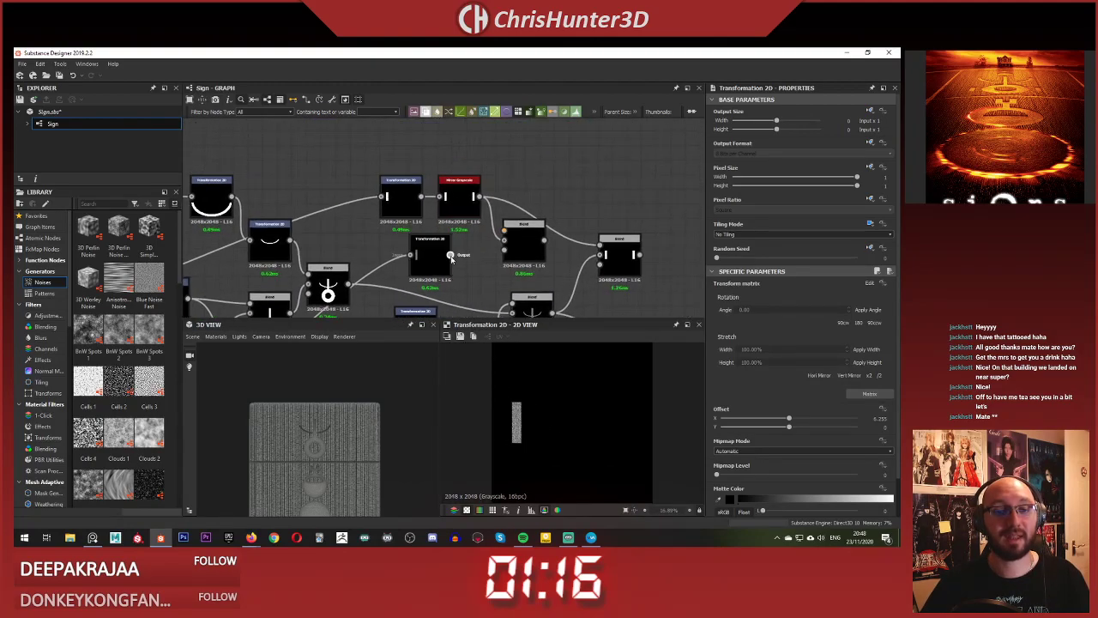
pyautogui.moveTo(447, 201); pyautogui.dragTo(447, 200)
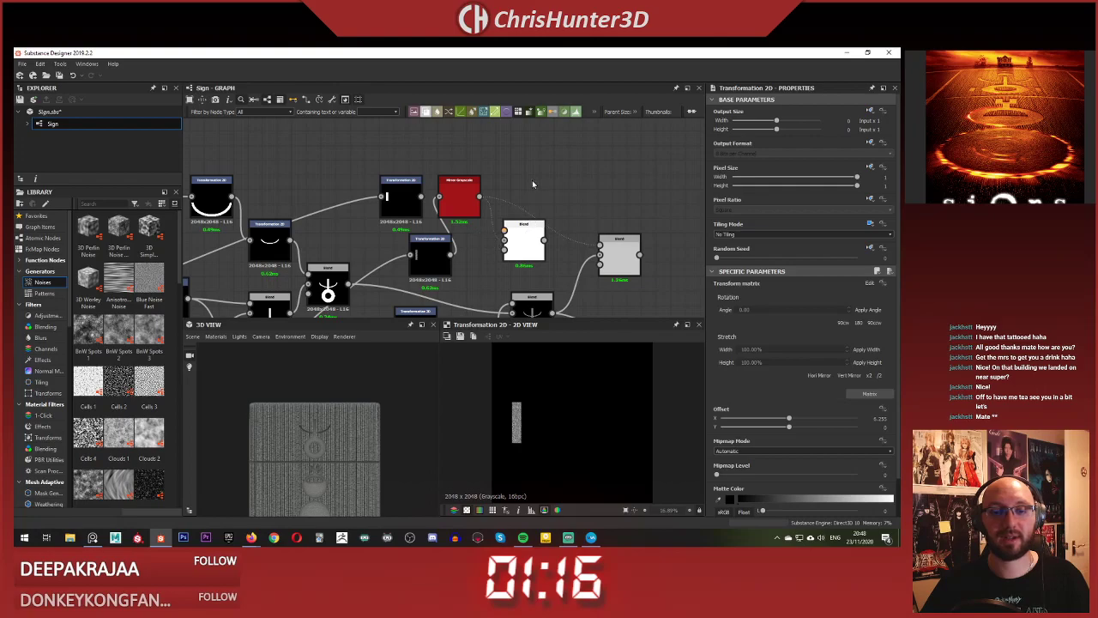
pyautogui.press('Delete')
pyautogui.doubleClick(468, 203)
pyautogui.moveTo(466, 204); pyautogui.dragTo(495, 209)
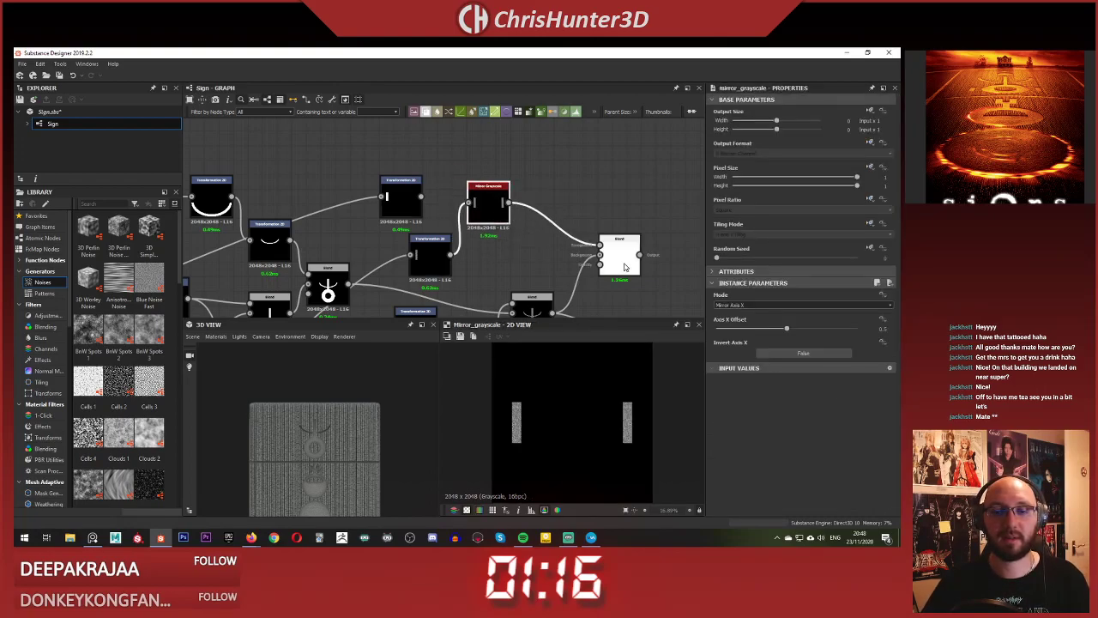
# - Set the blending mode of the Blend combining the mirrored bars with the upper symbol to Max (Lighten)
pyautogui.doubleClick(616, 260)
pyautogui.moveTo(604, 286); pyautogui.dragTo(588, 221, button='middle')
pyautogui.click(737, 316)
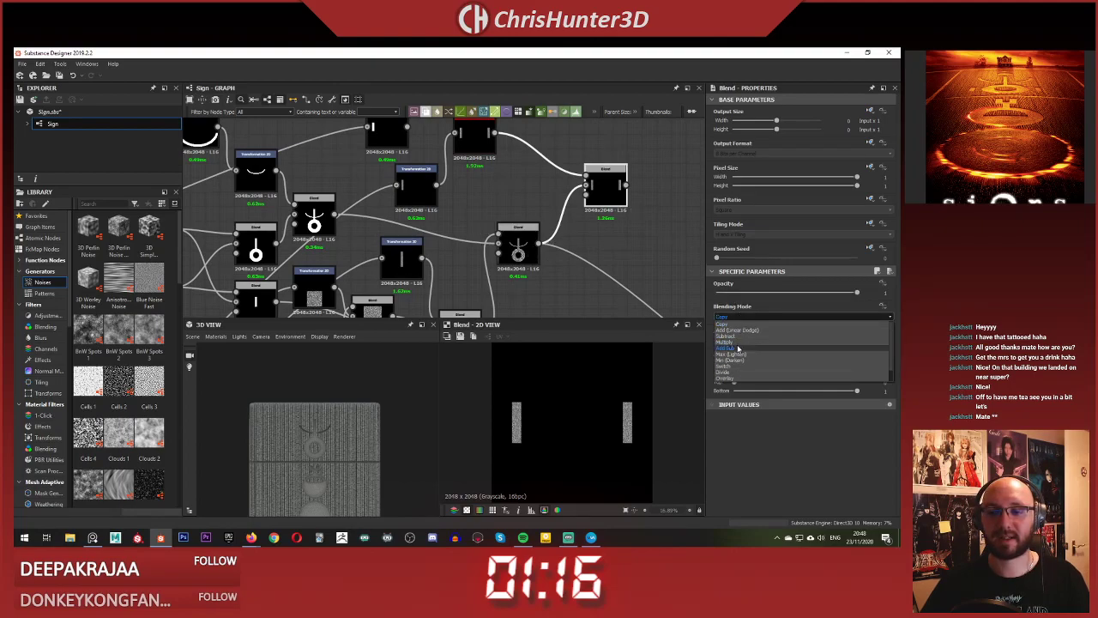
pyautogui.click(726, 350)
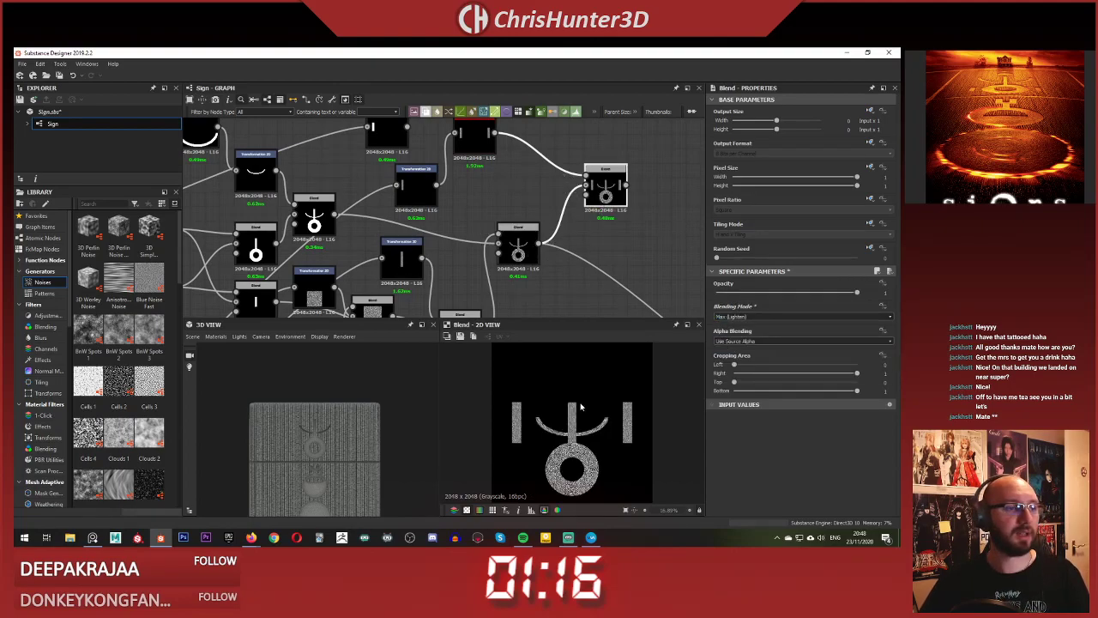
# - Shorten the noise-filled bar in its Transformation 2D and move it so the mirrored pair flanks the ring
pyautogui.moveTo(525, 223); pyautogui.dragTo(570, 227, button='middle')
pyautogui.click(461, 185)
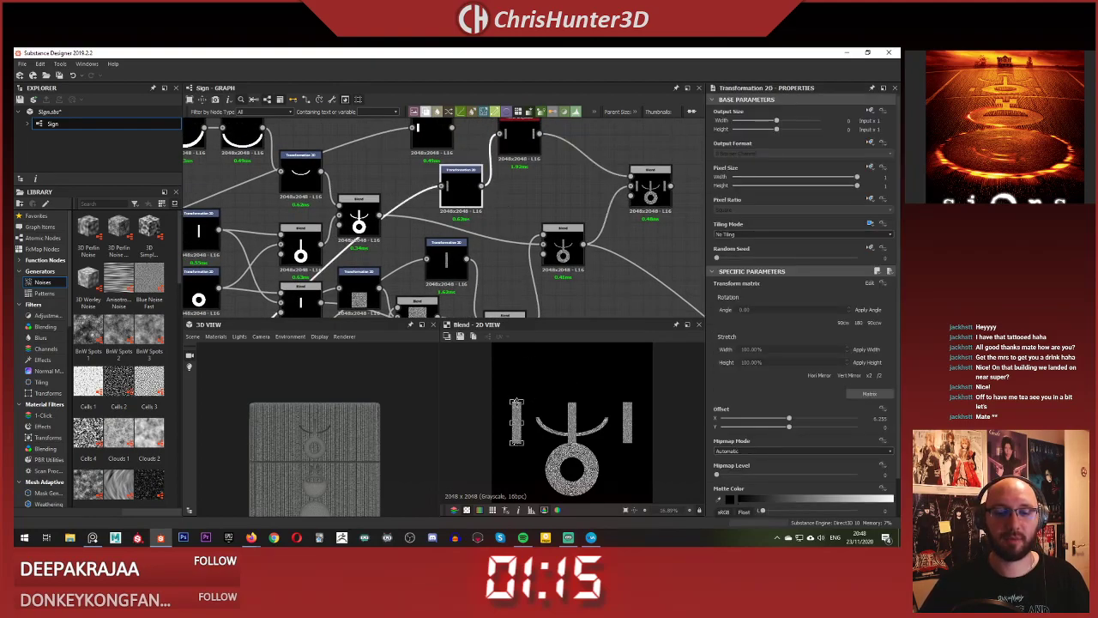
pyautogui.moveTo(517, 401); pyautogui.dragTo(538, 458)
pyautogui.scroll(5, 516, 426)
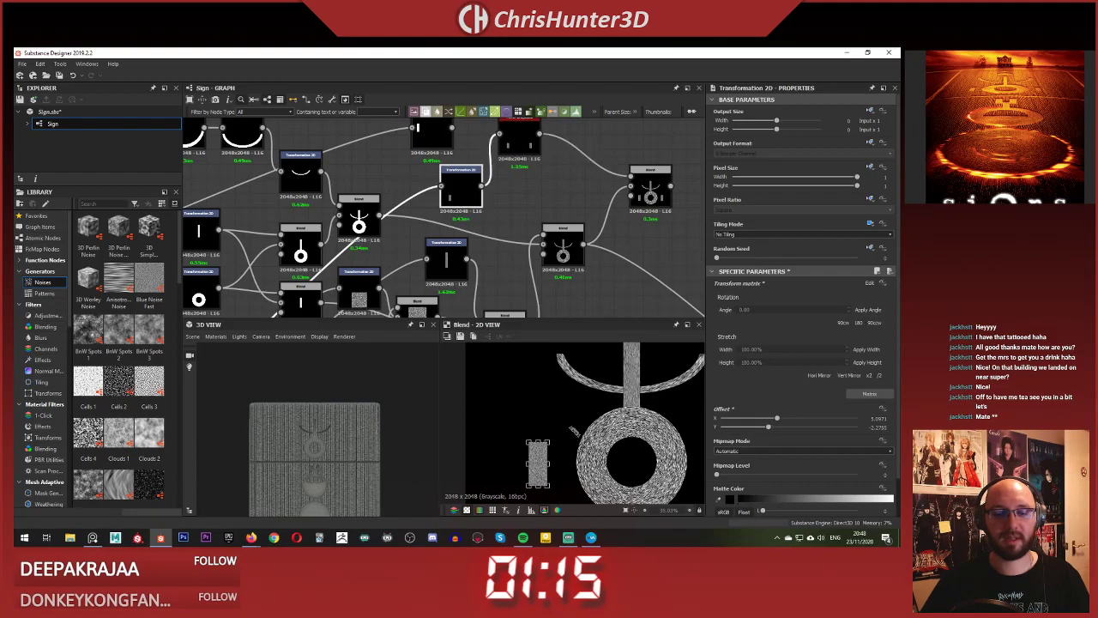
pyautogui.scroll(-2, 571, 429)
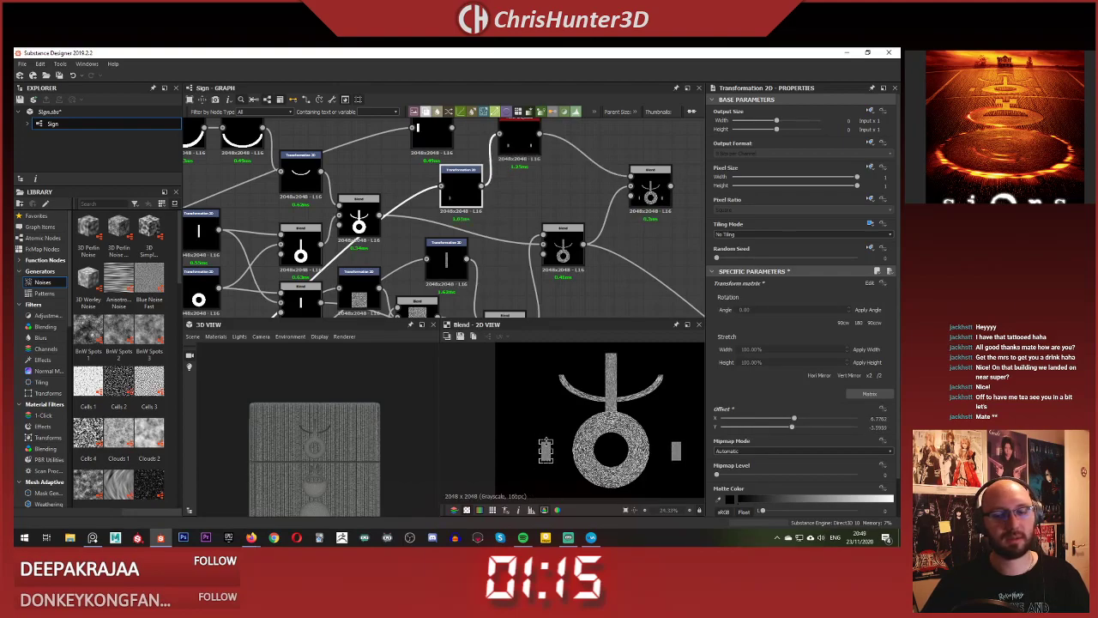
pyautogui.moveTo(546, 452); pyautogui.dragTo(545, 450)
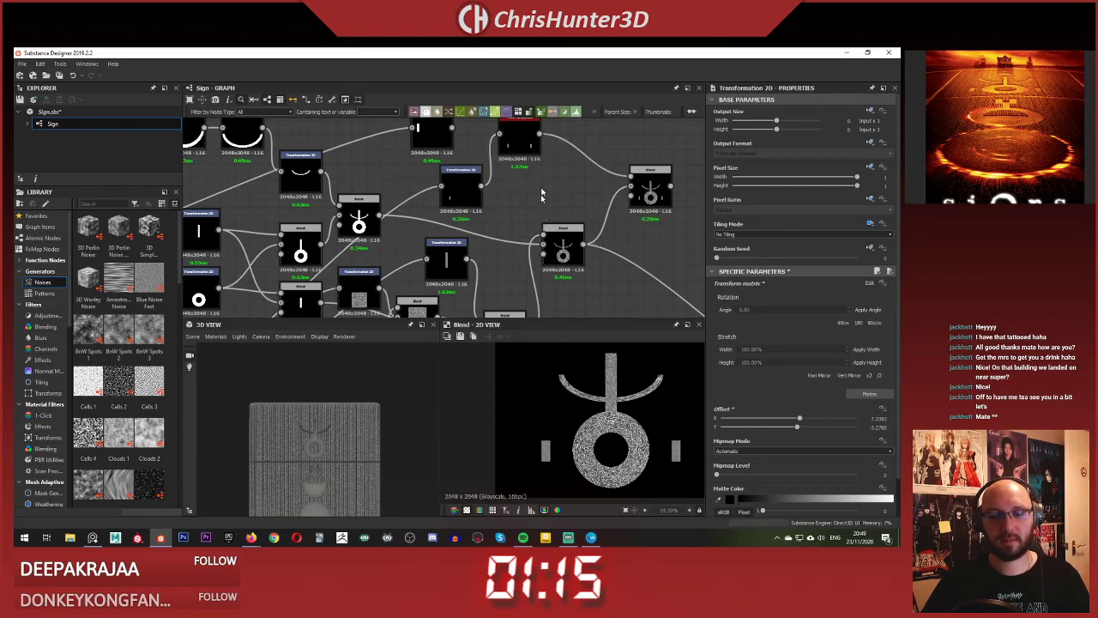
# - Move the upper symbol's downstream connection from its earlier Blend to the output of the Blend containing the side bars
pyautogui.scroll(-5, 589, 412)
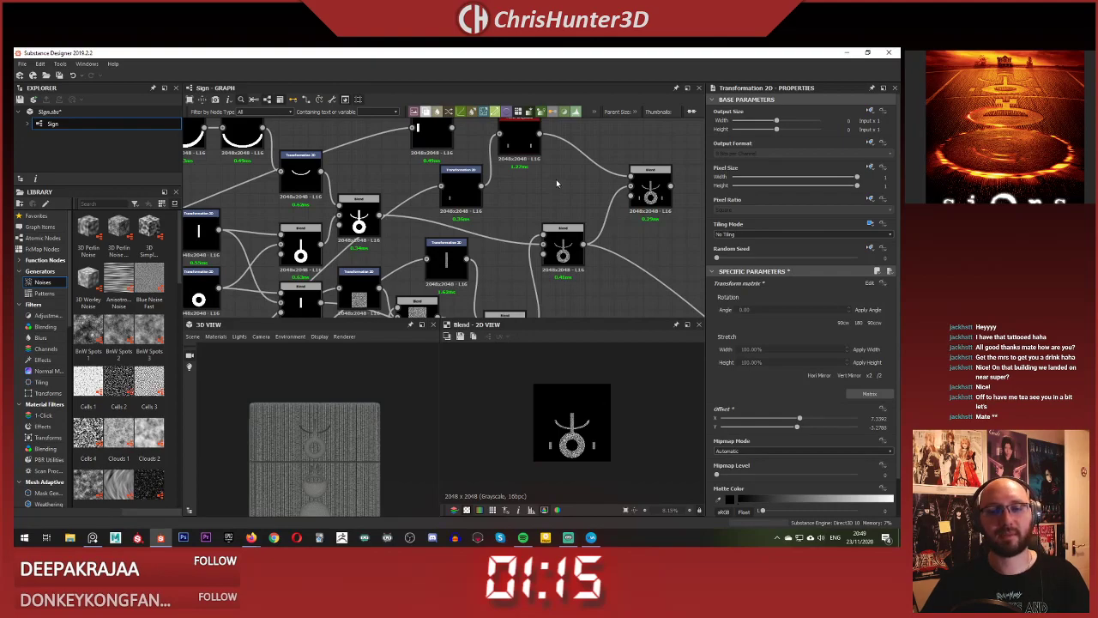
pyautogui.scroll(2, 557, 183)
pyautogui.keyDown('shift'); pyautogui.moveTo(498, 258); pyautogui.dragTo(606, 181); pyautogui.keyUp('shift')
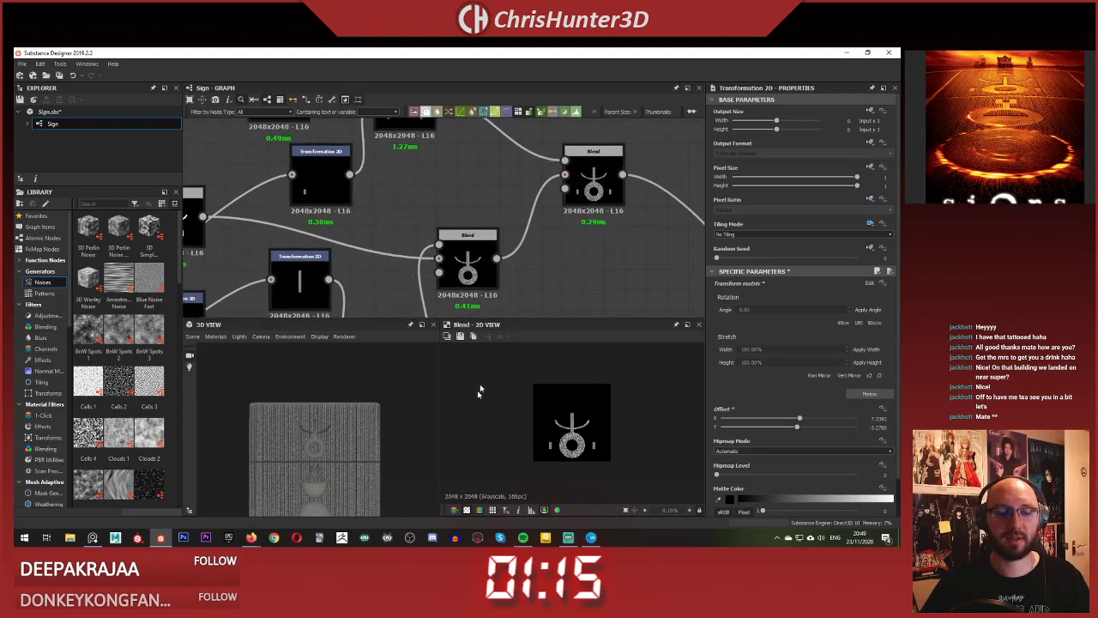
# - Examine the upper symbol's ring and side bars against the crop stripes in the 3D view
pyautogui.scroll(10, 351, 454)
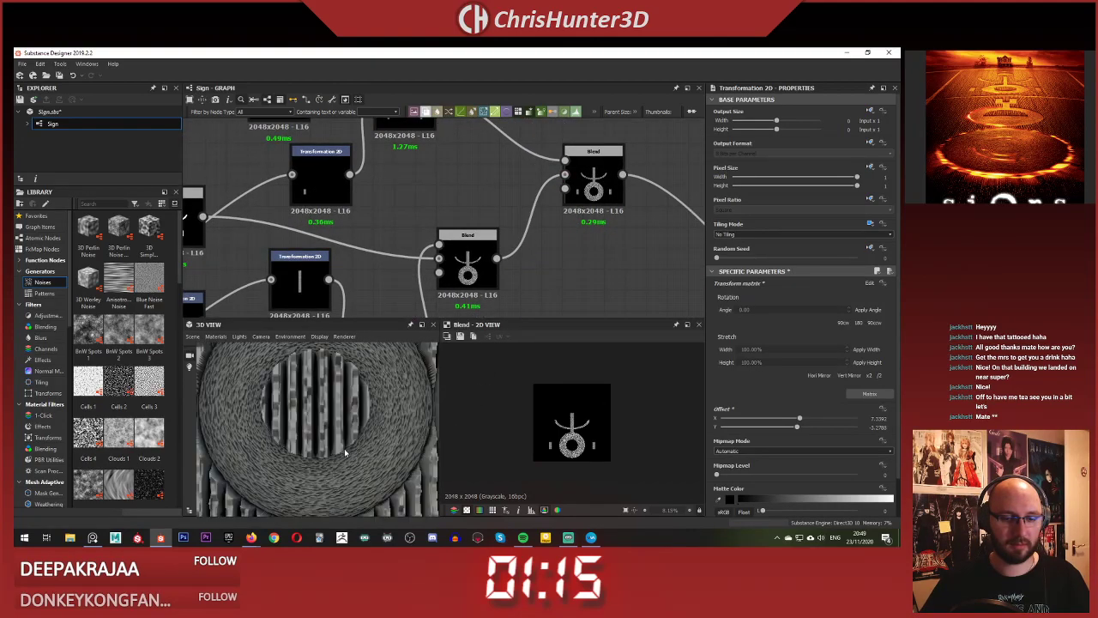
pyautogui.scroll(-5, 342, 446)
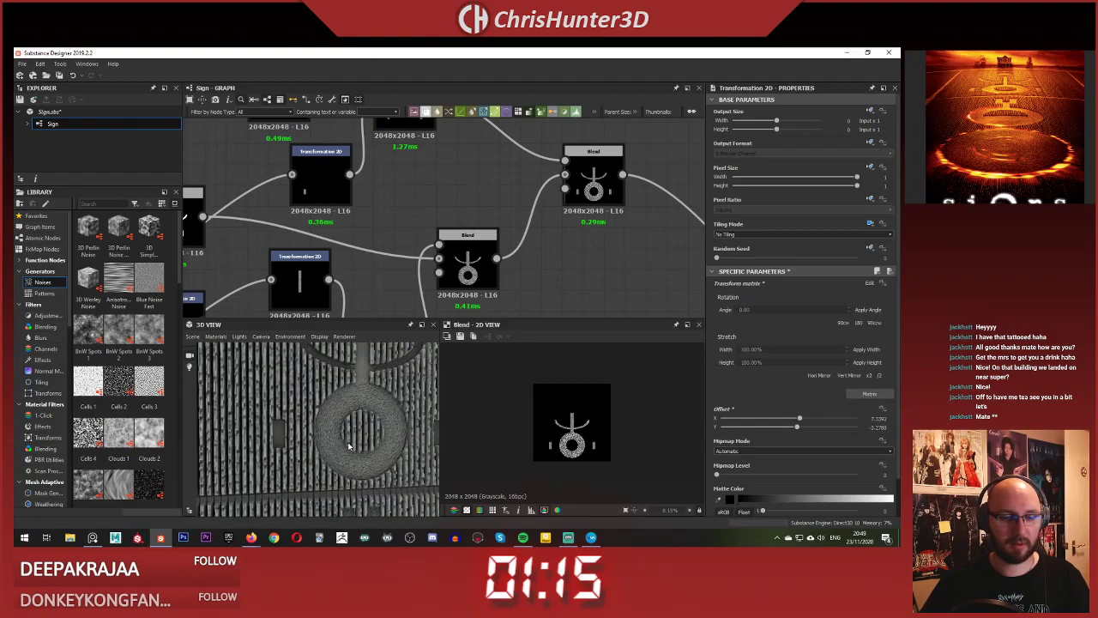
pyautogui.scroll(-6, 324, 414)
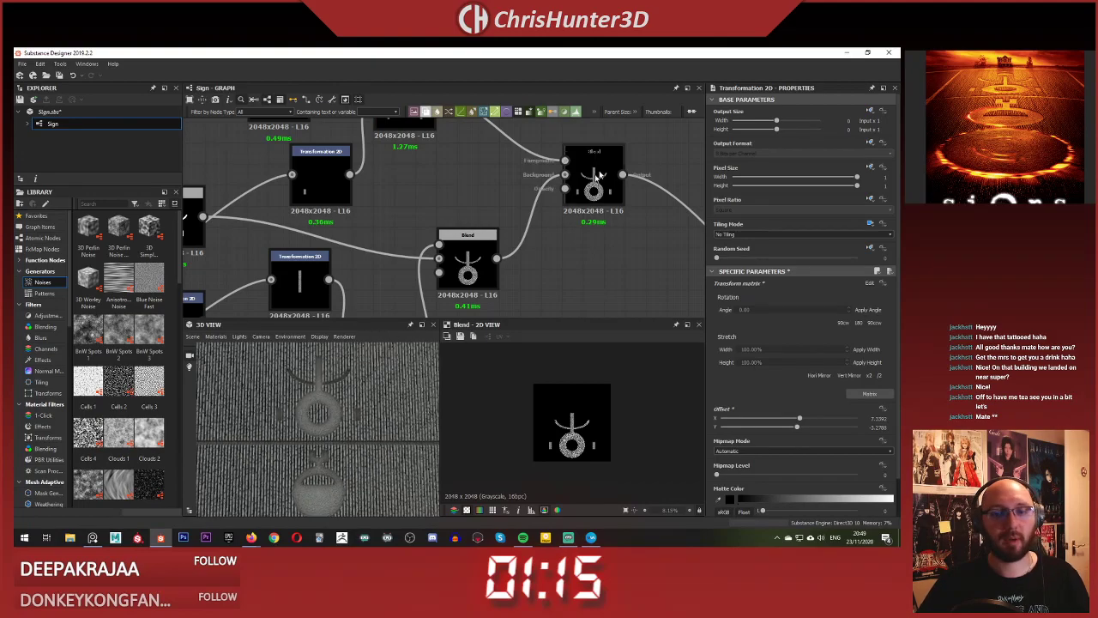
pyautogui.scroll(-2, 289, 276)
pyautogui.scroll(5, 382, 403)
pyautogui.scroll(-5, 382, 403)
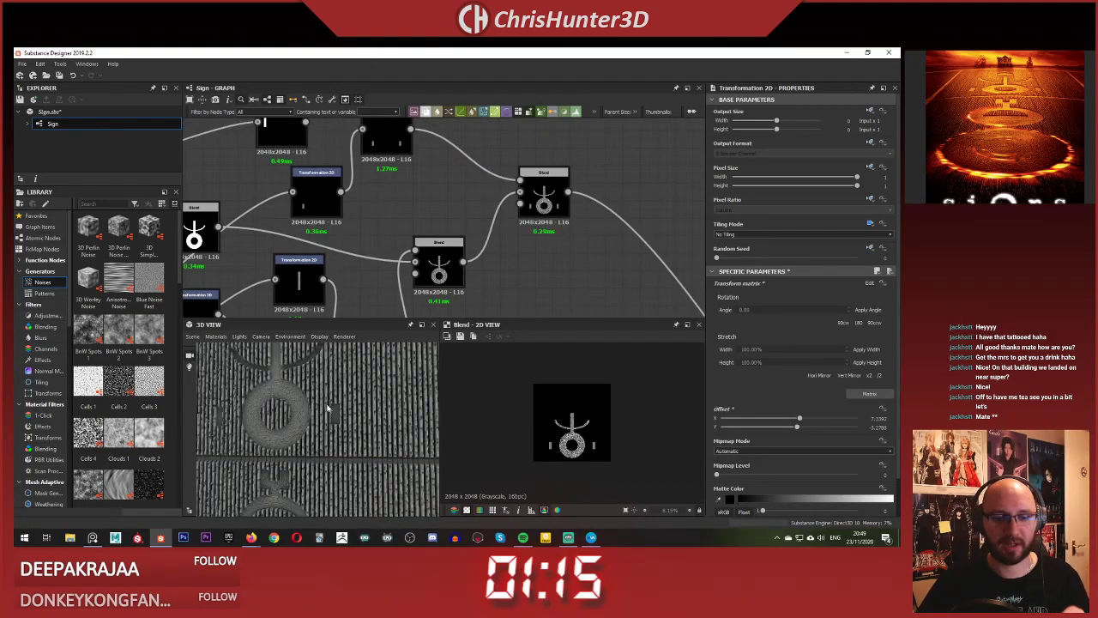
pyautogui.scroll(-1, 287, 240)
# - Compare the original bar's Transformation 2D with its noise-filled copy and examine how both branches are fed
pyautogui.moveTo(348, 236); pyautogui.dragTo(428, 250, button='middle')
pyautogui.click(400, 201)
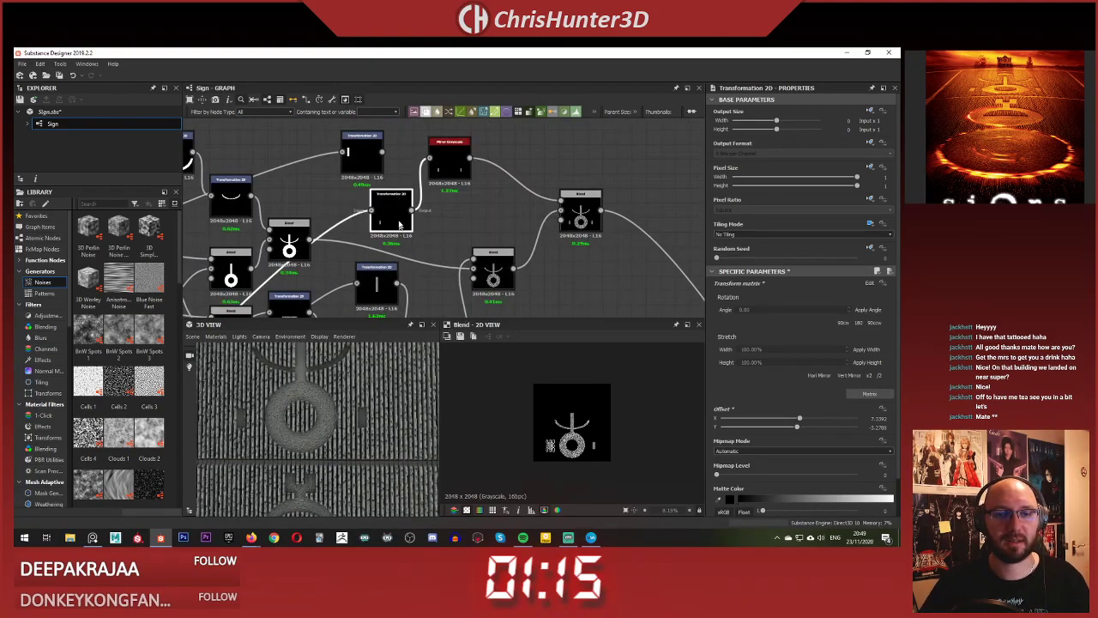
pyautogui.click(386, 182)
pyautogui.moveTo(411, 184); pyautogui.dragTo(477, 231, button='middle')
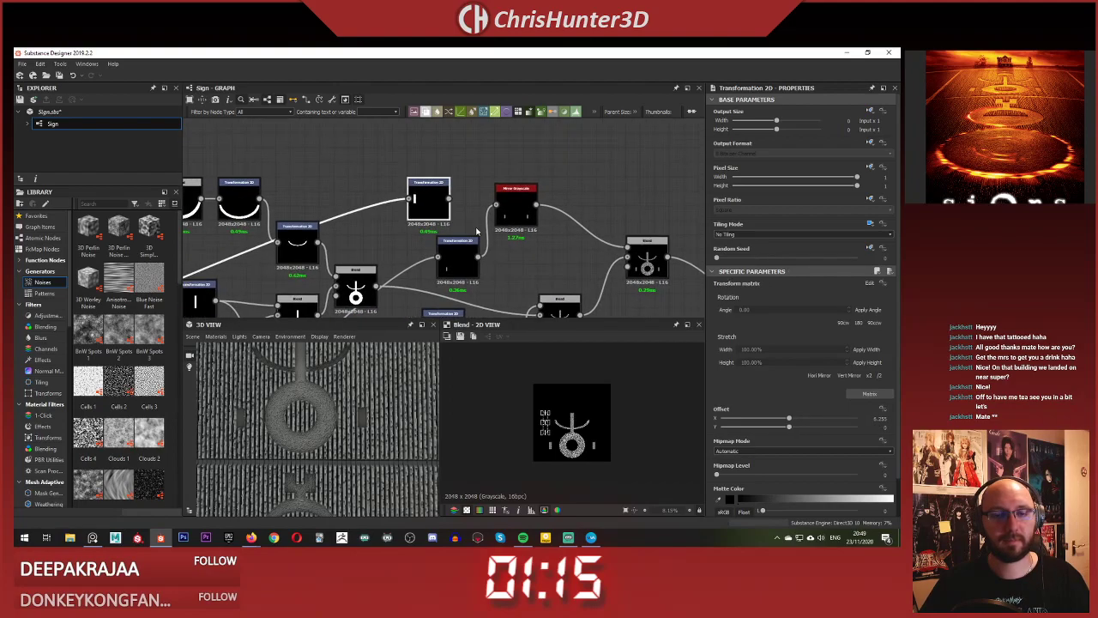
pyautogui.doubleClick(461, 256)
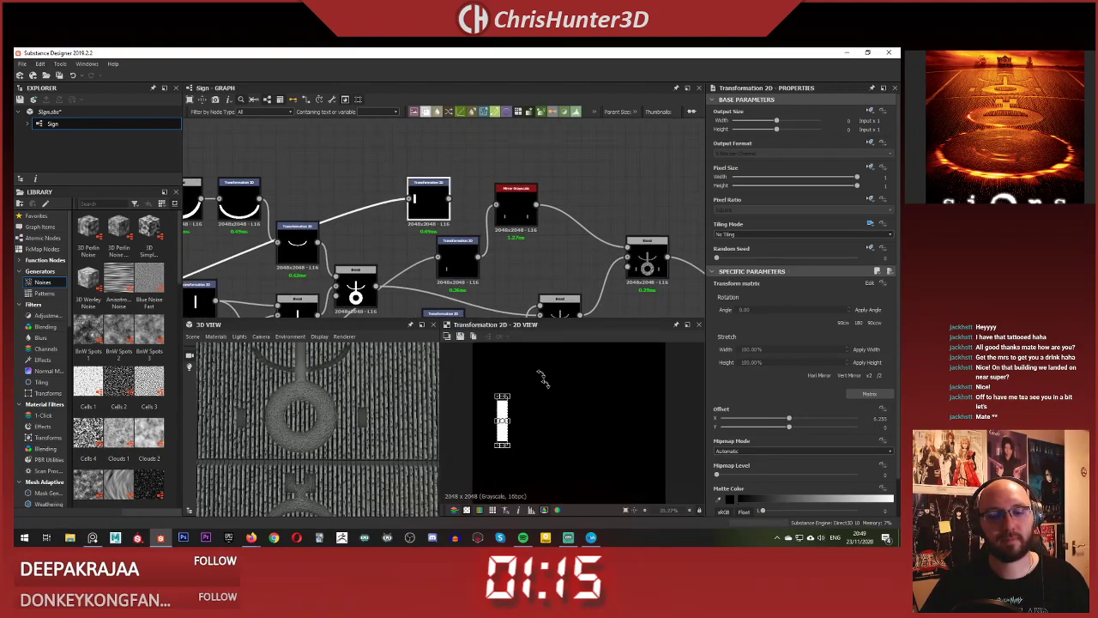
pyautogui.moveTo(315, 295); pyautogui.dragTo(483, 235, button='middle')
pyautogui.scroll(-1, 344, 247)
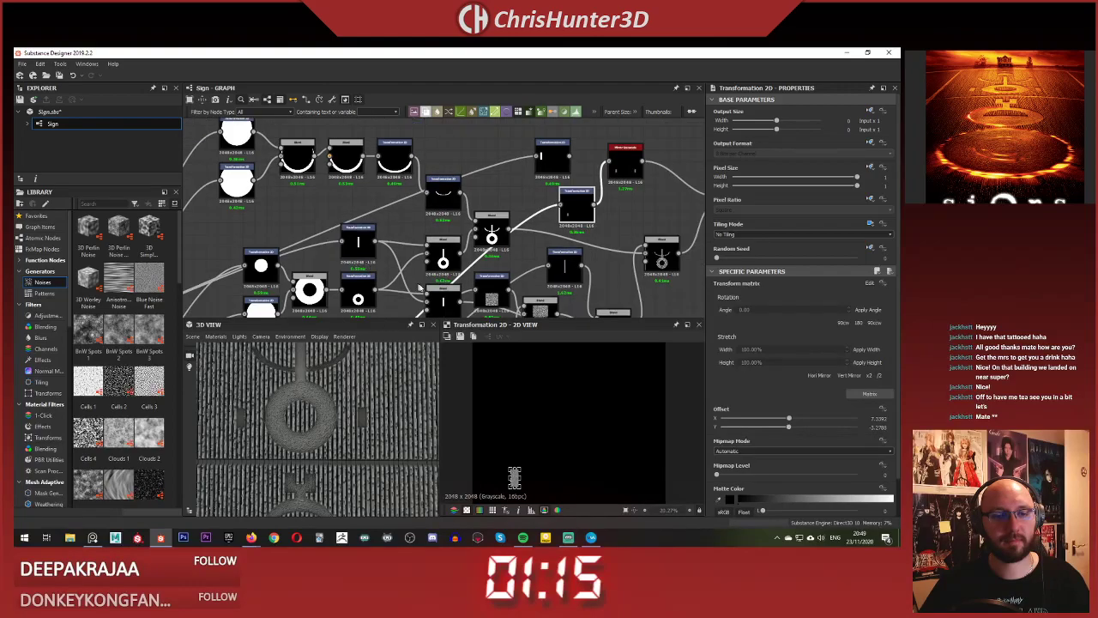
pyautogui.moveTo(440, 315); pyautogui.dragTo(500, 284, button='middle')
pyautogui.scroll(3, 612, 208)
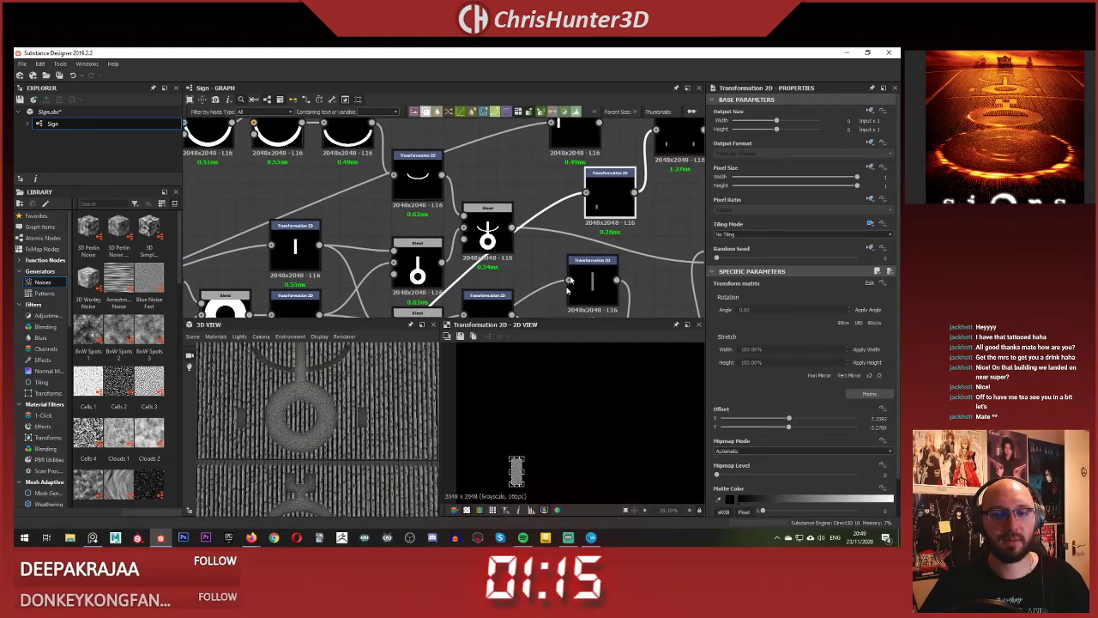
pyautogui.scroll(-2, 599, 184)
pyautogui.moveTo(598, 184); pyautogui.dragTo(529, 228, button='middle')
pyautogui.scroll(2, 525, 229)
pyautogui.doubleClick(507, 194)
pyautogui.click(533, 262)
pyautogui.scroll(-3, 529, 227)
pyautogui.scroll(2, 563, 209)
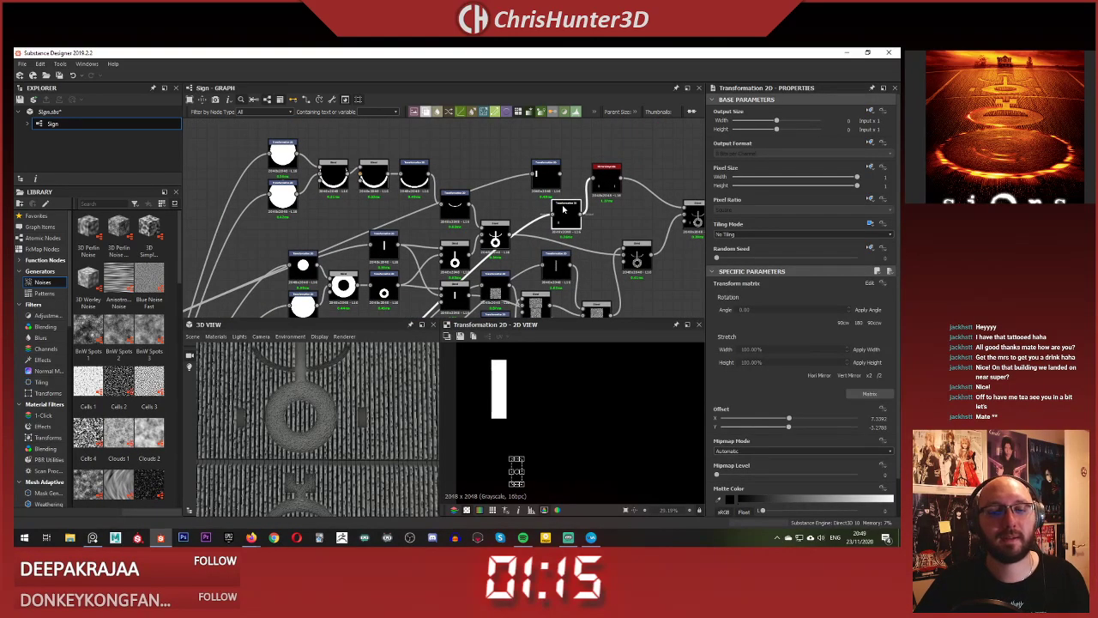
pyautogui.scroll(2, 523, 202)
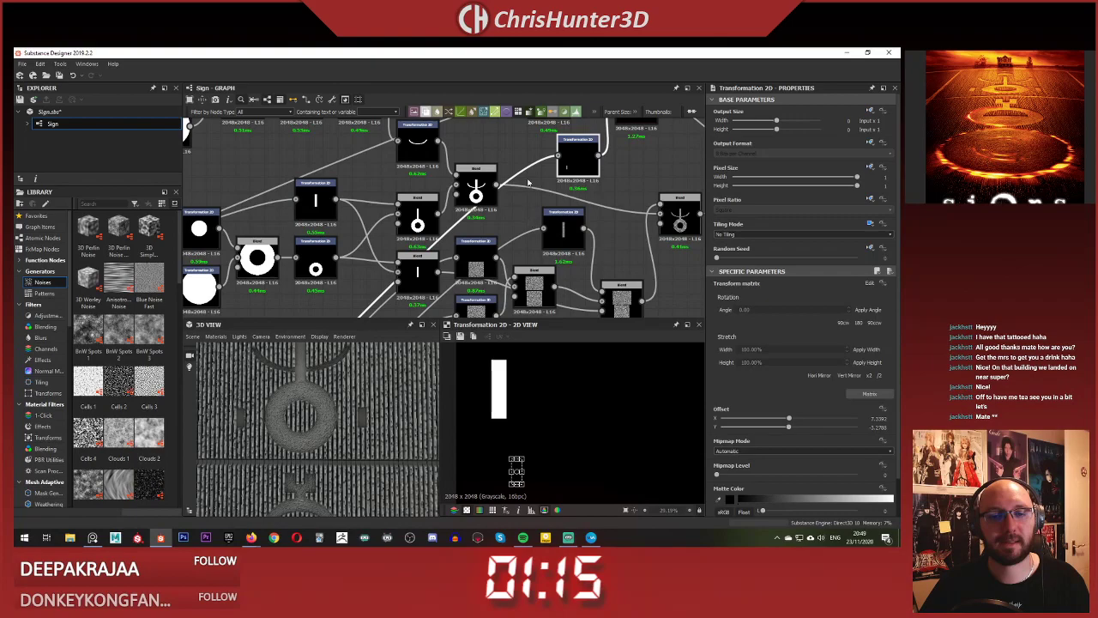
pyautogui.moveTo(528, 174); pyautogui.dragTo(495, 255, button='middle')
pyautogui.moveTo(514, 172); pyautogui.dragTo(495, 191, button='middle')
pyautogui.scroll(1, 512, 206)
# - Reconnect the original white bar's Transformation 2D to the Mirror Grayscale and delete the noise-filled copy
pyautogui.click(512, 206)
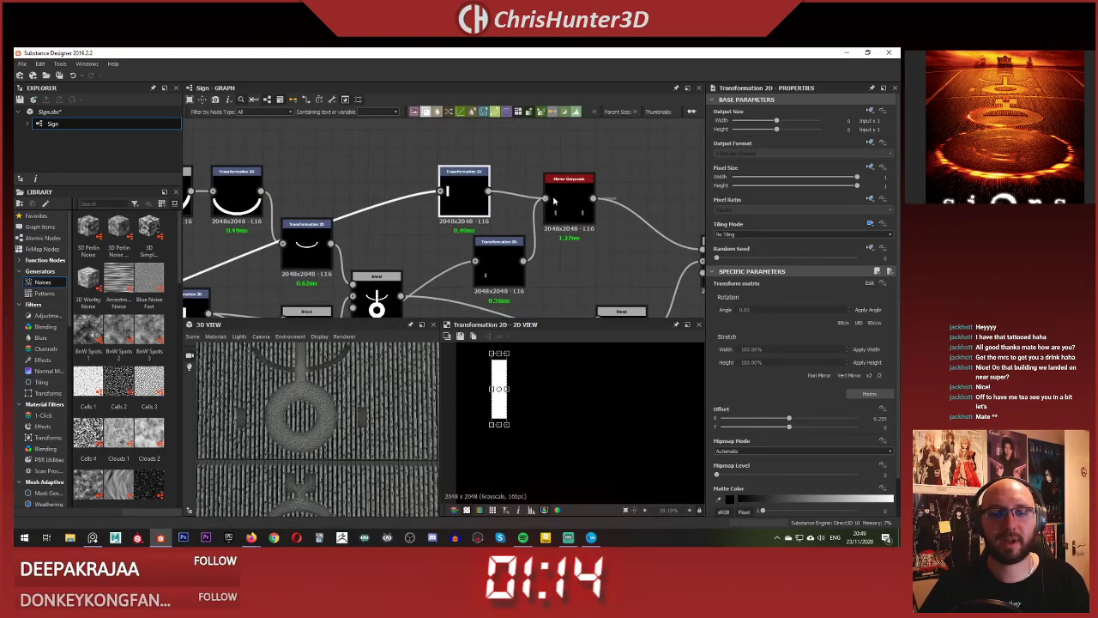
pyautogui.moveTo(554, 201); pyautogui.dragTo(551, 200)
pyautogui.click(490, 227)
pyautogui.click(490, 262)
pyautogui.moveTo(463, 197); pyautogui.dragTo(469, 175, button='middle')
pyautogui.click(465, 210)
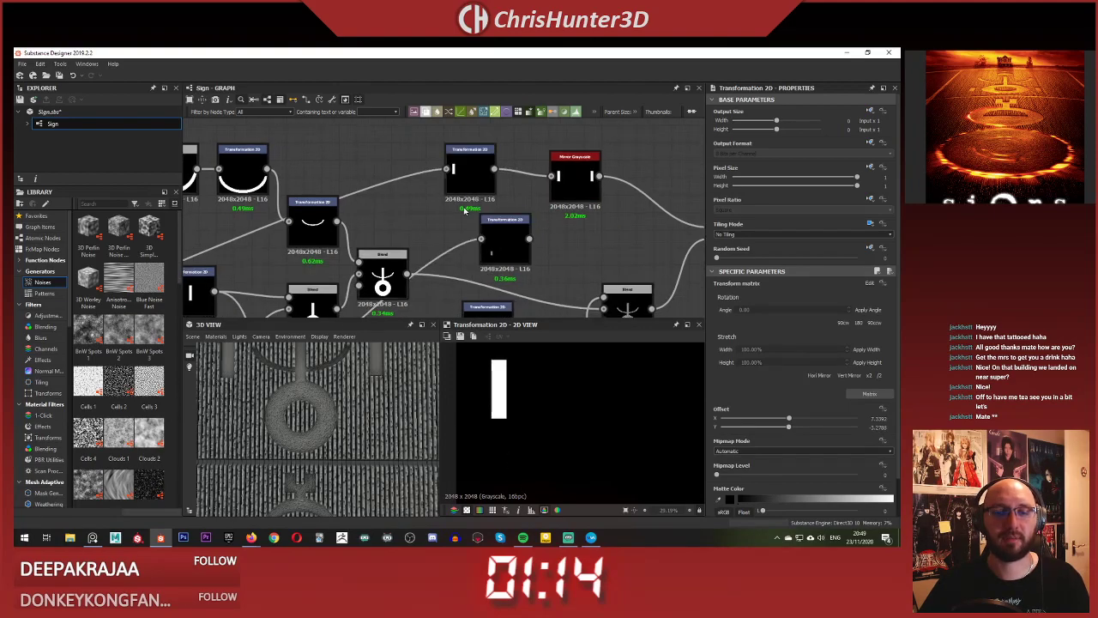
pyautogui.press('Delete')
# - Reposition and shorten the white bar in its Transformation 2D so the mirrored bars sit on both sides of the ring
pyautogui.click(464, 172)
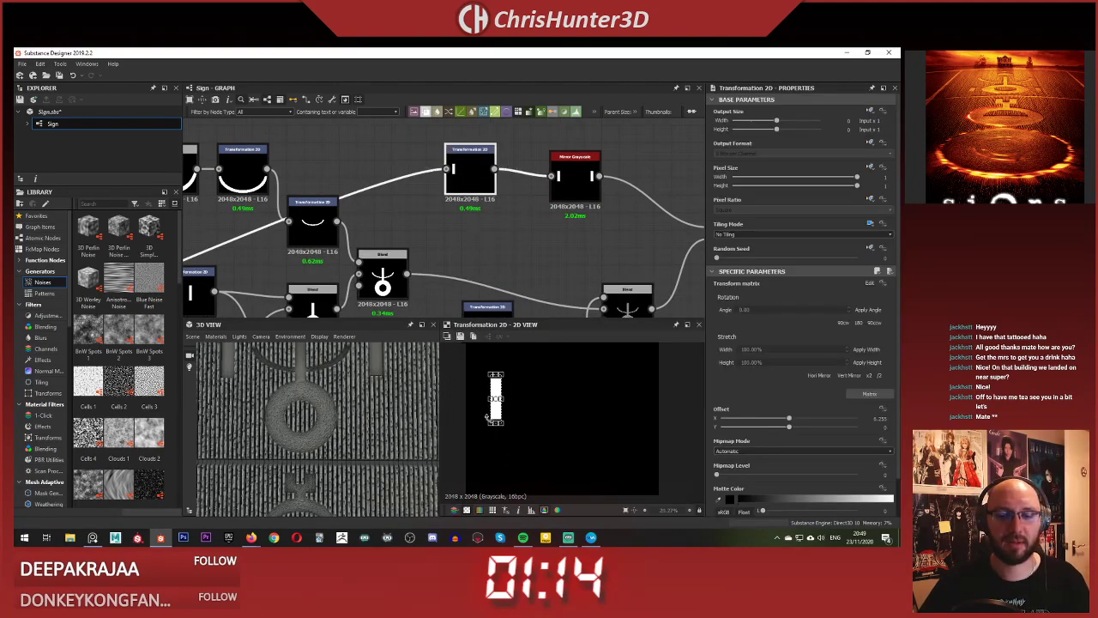
pyautogui.press('f')
pyautogui.moveTo(549, 249); pyautogui.dragTo(406, 201, button='middle')
pyautogui.doubleClick(590, 190)
pyautogui.click(330, 134)
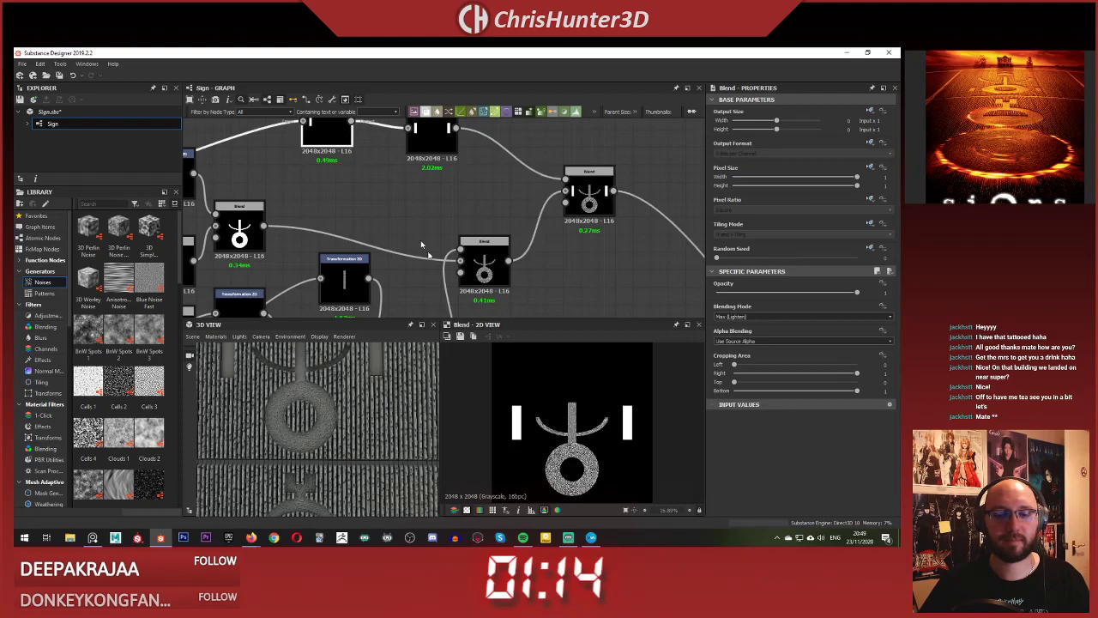
pyautogui.click(558, 400)
pyautogui.moveTo(518, 419); pyautogui.dragTo(529, 464)
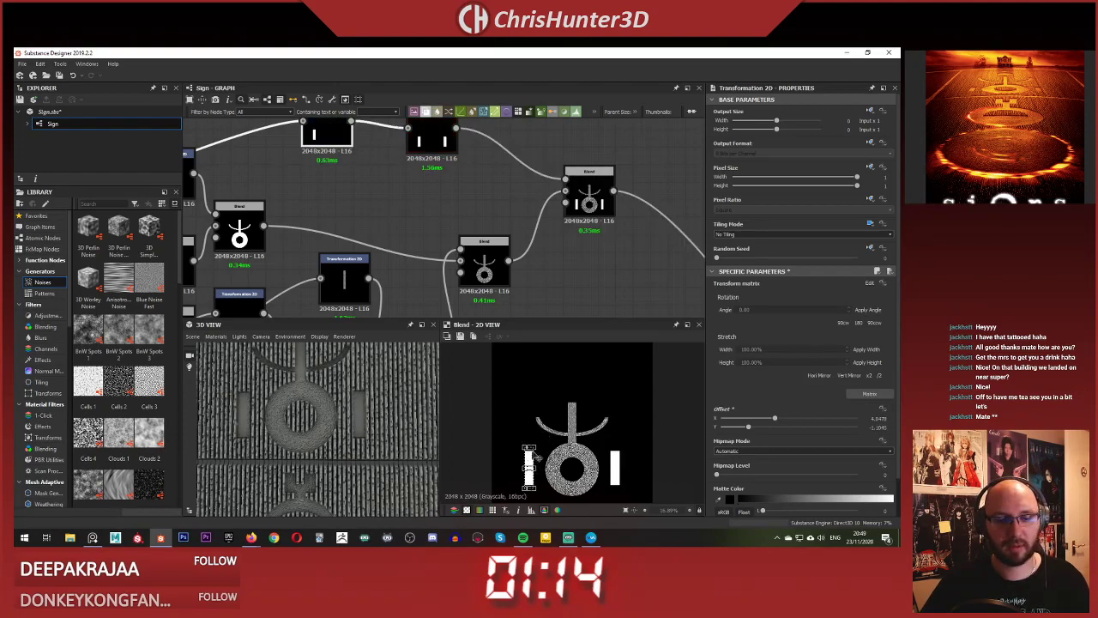
pyautogui.moveTo(530, 460); pyautogui.dragTo(526, 453)
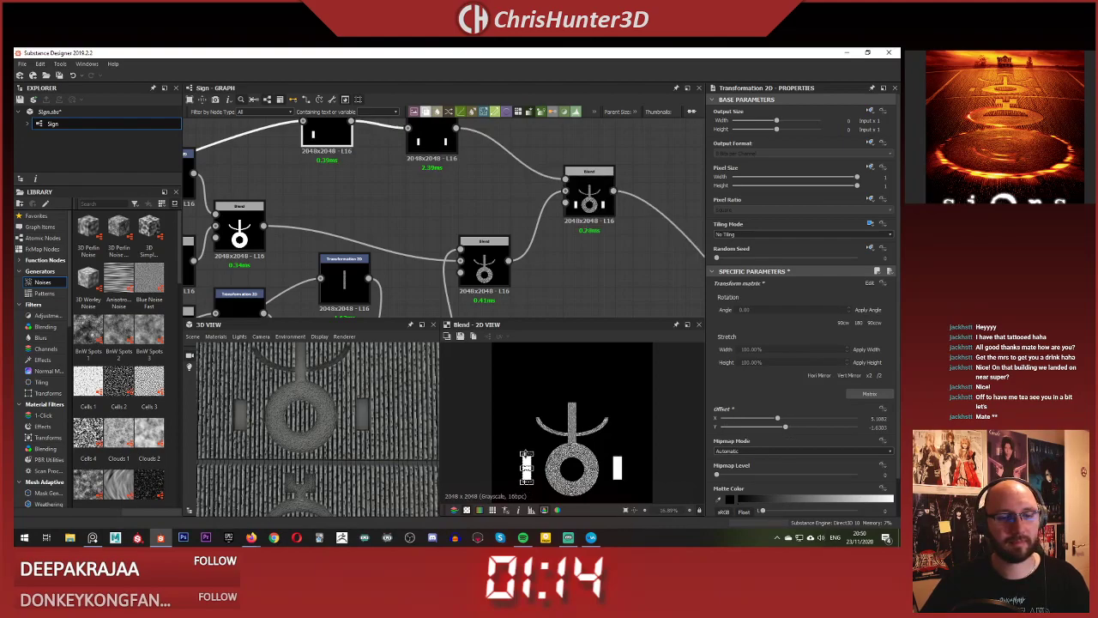
pyautogui.moveTo(526, 455); pyautogui.dragTo(524, 458)
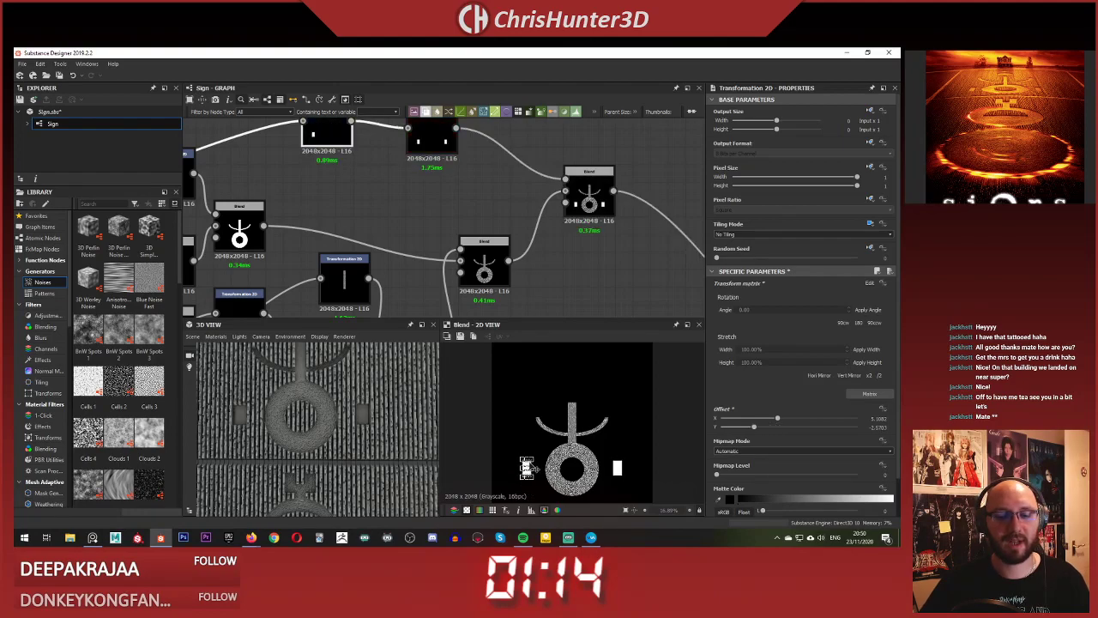
pyautogui.moveTo(527, 458); pyautogui.dragTo(529, 455)
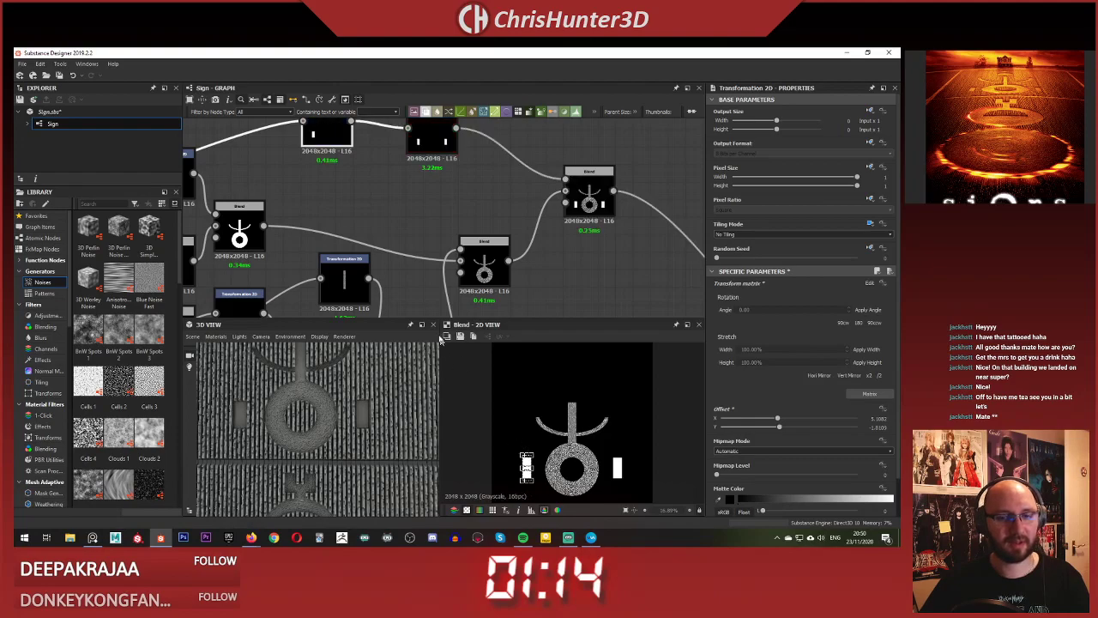
# - Examine the shortened side bars on the 3D crop surface and reselect the bar's Transformation 2D
pyautogui.click(424, 294)
pyautogui.scroll(-3, 331, 450)
pyautogui.moveTo(331, 452); pyautogui.dragTo(336, 429, button='middle')
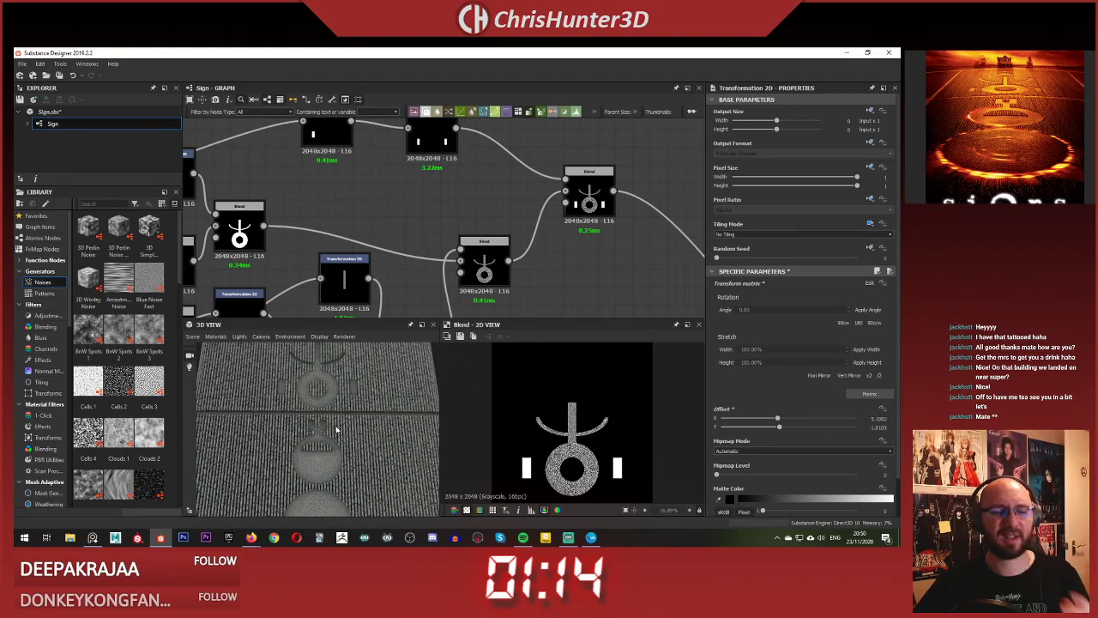
pyautogui.moveTo(336, 429); pyautogui.dragTo(332, 423)
pyautogui.scroll(3, 331, 422)
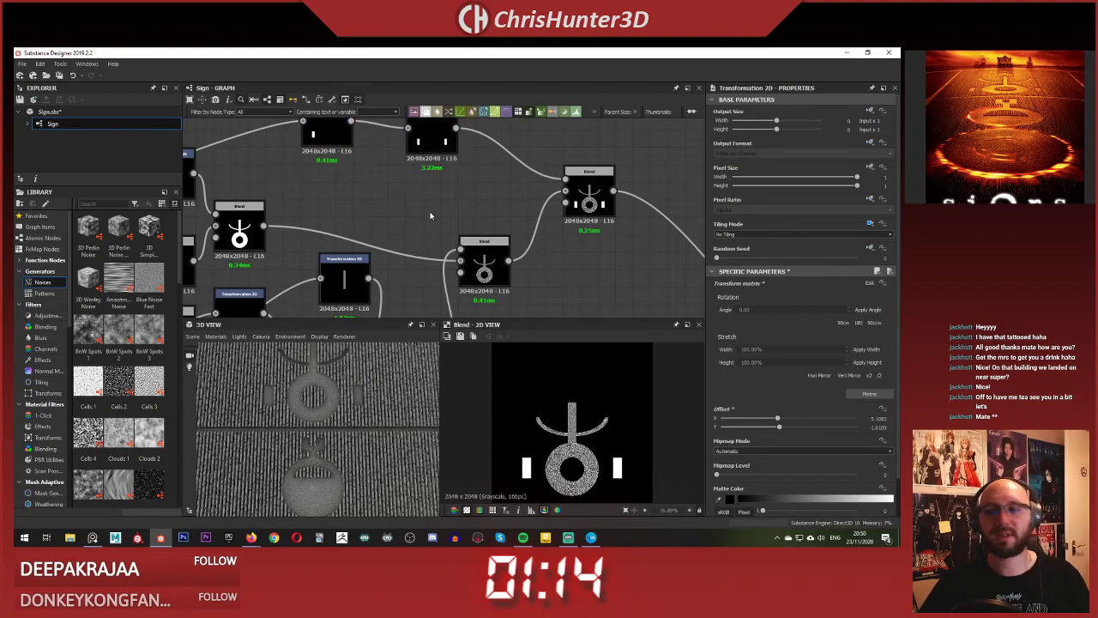
pyautogui.moveTo(396, 182); pyautogui.dragTo(429, 251, button='middle')
pyautogui.click(378, 202)
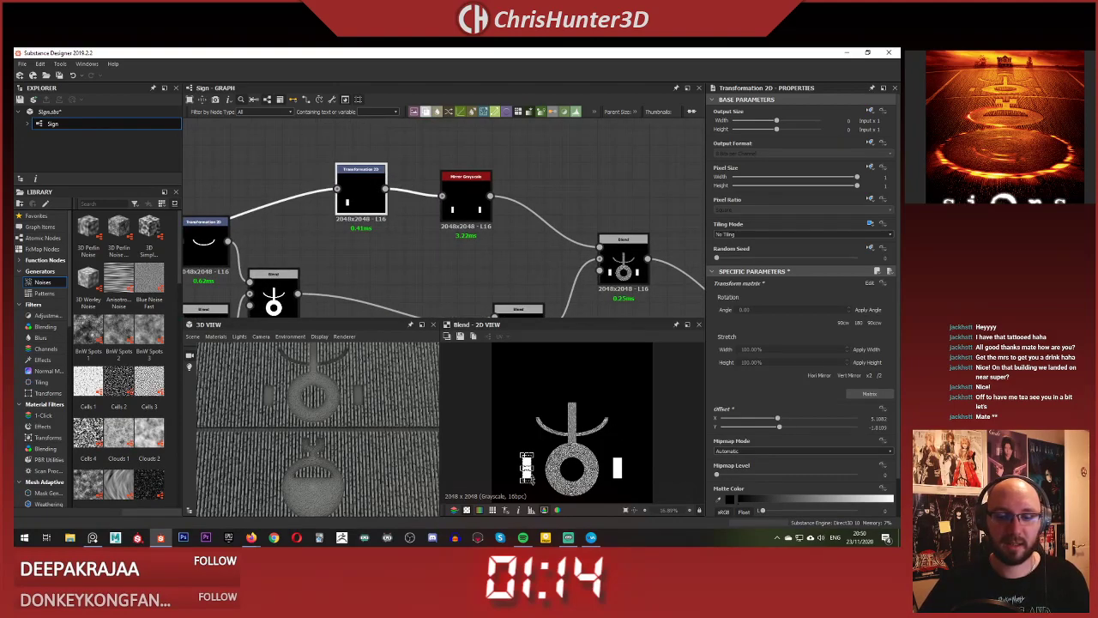
# - Nudge the white side bar in the Transformation 2D slightly outward from the ring and move the Mirror Grayscale node aside
pyautogui.moveTo(528, 467); pyautogui.dragTo(526, 468)
pyautogui.click(416, 262)
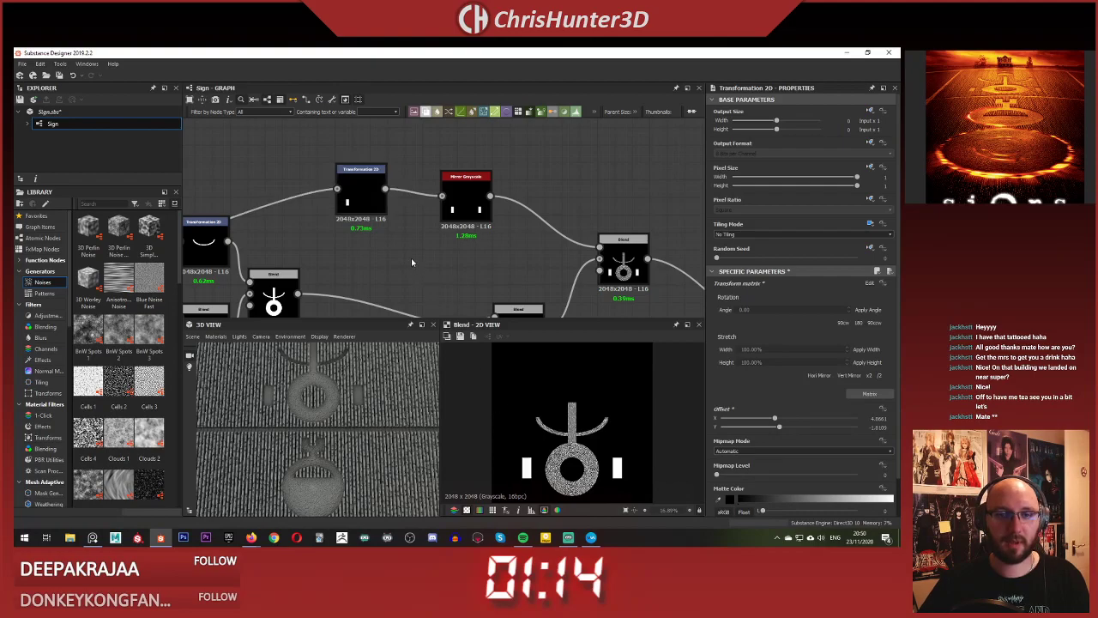
pyautogui.scroll(-2, 416, 262)
pyautogui.moveTo(453, 232); pyautogui.dragTo(479, 229)
pyautogui.scroll(4, 478, 228)
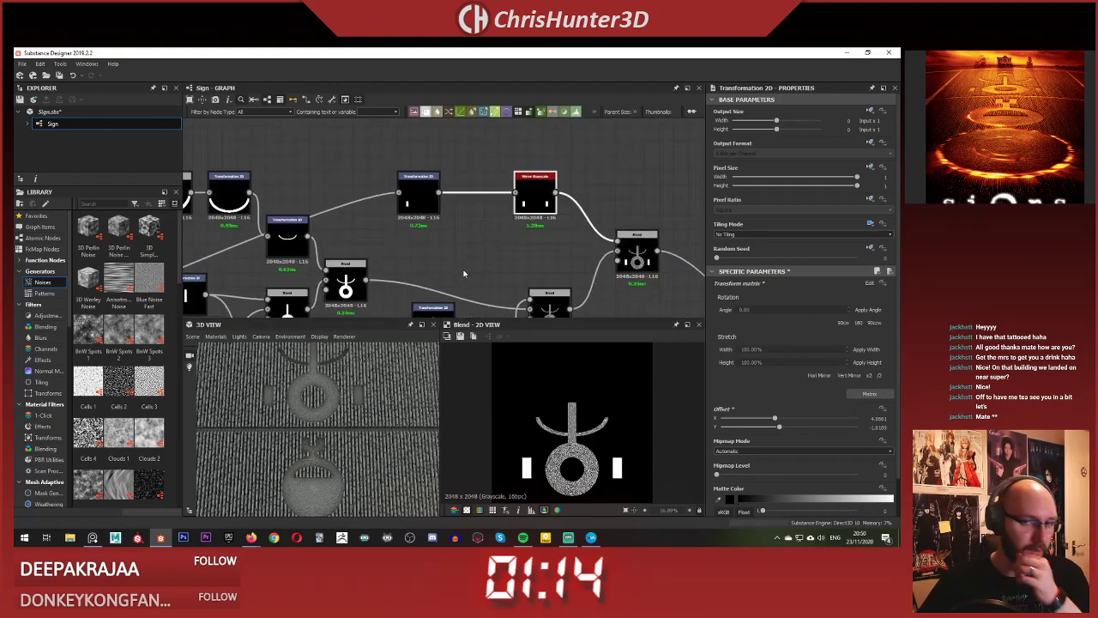
# - Duplicate the side bar's Transformation 2D node, place the copy beneath the original, and feed it from the Cartesian to Polar noise node
pyautogui.click(417, 159)
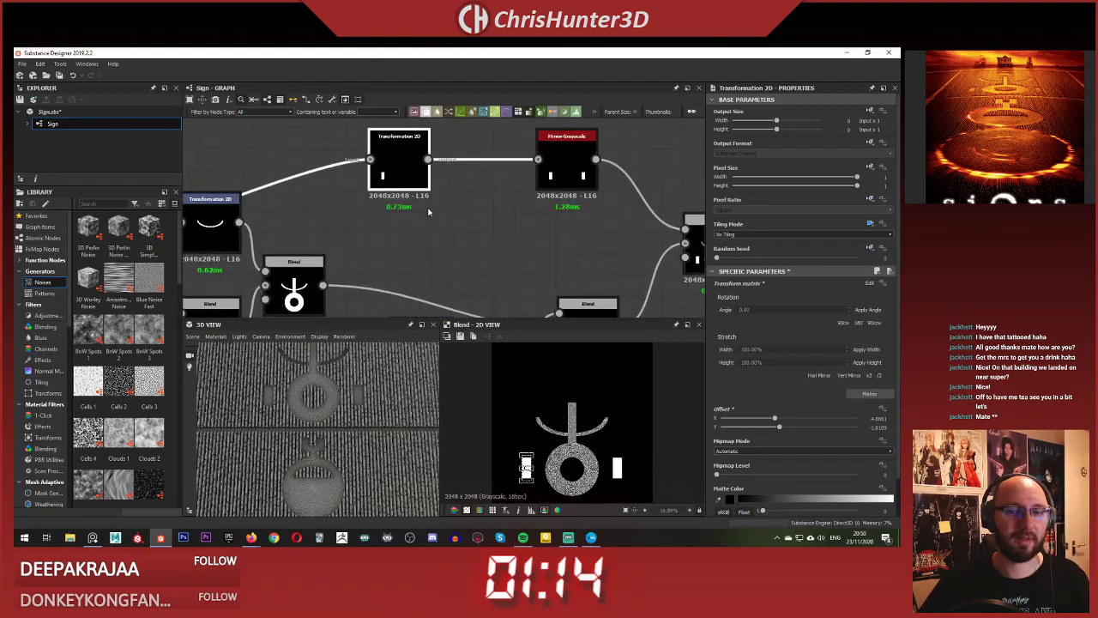
pyautogui.hotkey('ctrl', 'd')
pyautogui.moveTo(436, 216); pyautogui.dragTo(392, 240)
pyautogui.scroll(-4, 429, 227)
pyautogui.moveTo(447, 181); pyautogui.dragTo(443, 203, button='middle')
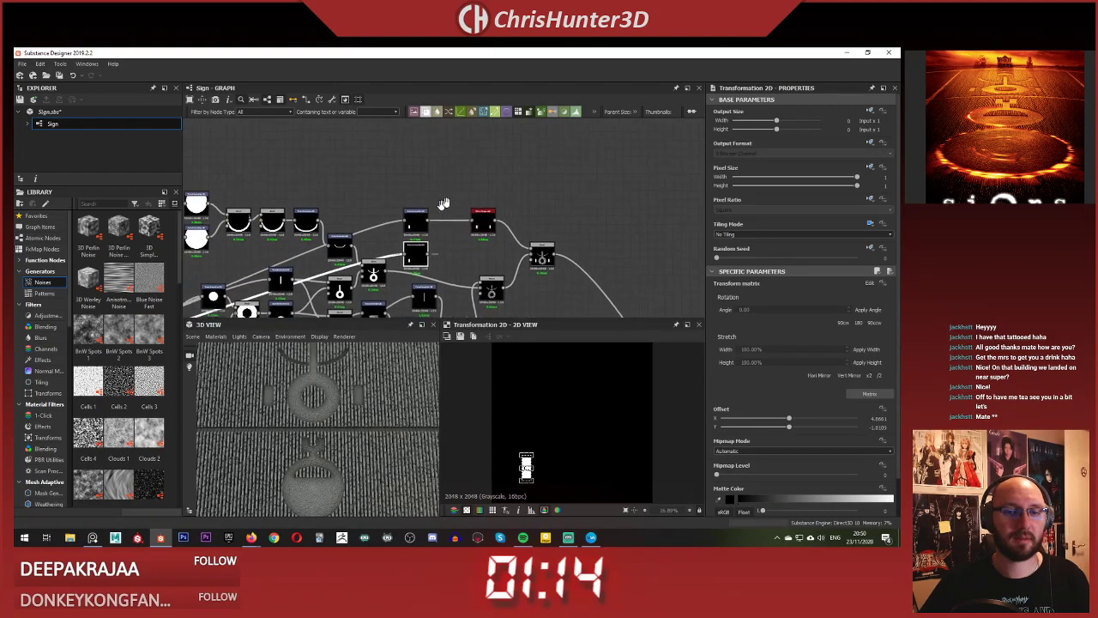
pyautogui.scroll(-1, 443, 204)
pyautogui.scroll(5, 421, 226)
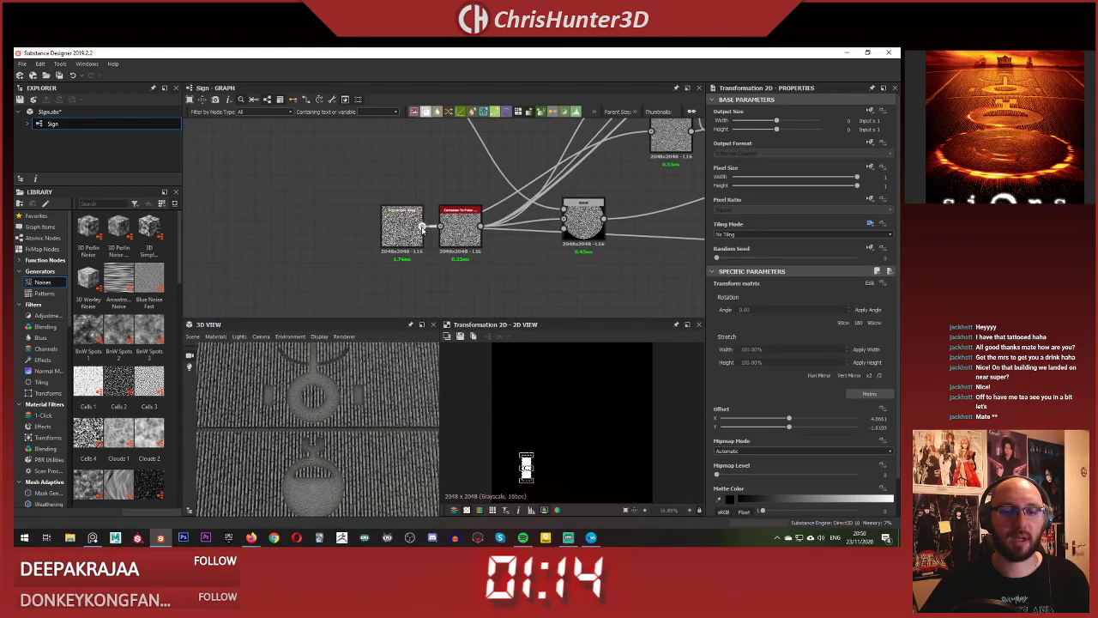
pyautogui.scroll(-5, 421, 227)
pyautogui.scroll(5, 412, 299)
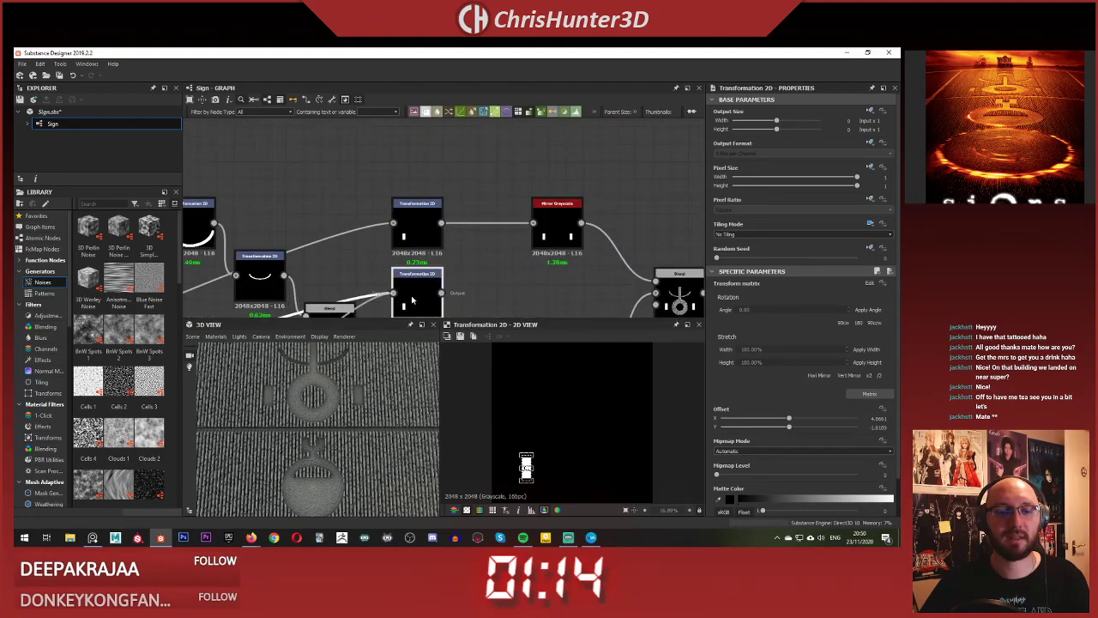
# - Duplicate the Mirror Grayscale node beneath the original and feed it from the duplicated Transformation 2D
pyautogui.moveTo(568, 235); pyautogui.dragTo(516, 203, button='middle')
pyautogui.moveTo(515, 203); pyautogui.dragTo(439, 269)
pyautogui.hotkey('ctrl', 'd')
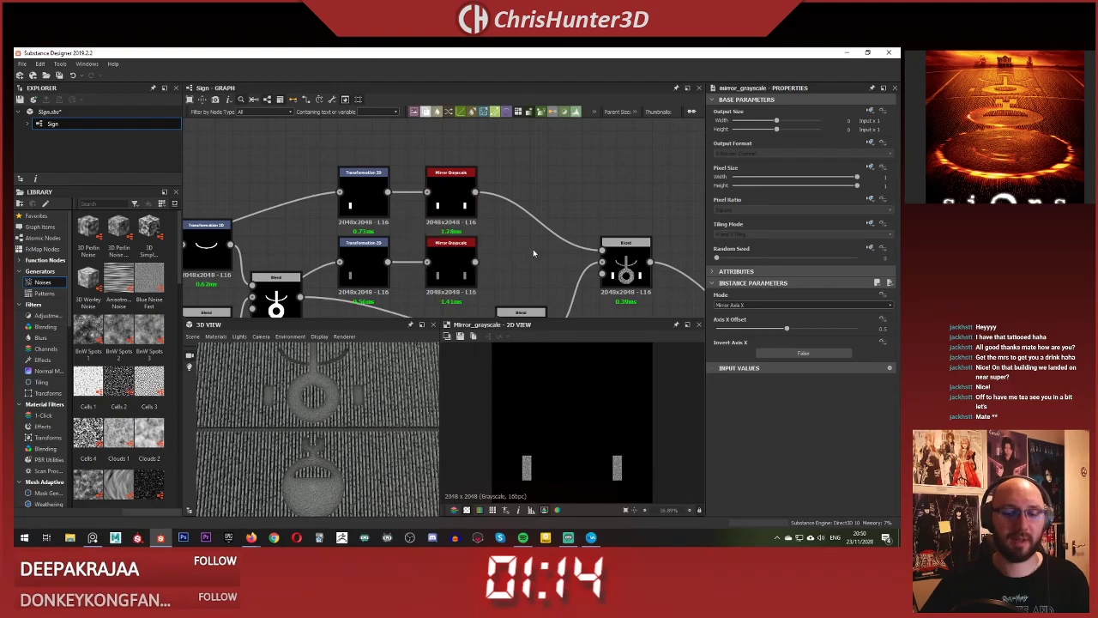
# - Add a Blend node combining the outputs of both Mirror Grayscale nodes and set its blending mode to Multiply
pyautogui.press('space')
pyautogui.write('blend')
pyautogui.press('Return')
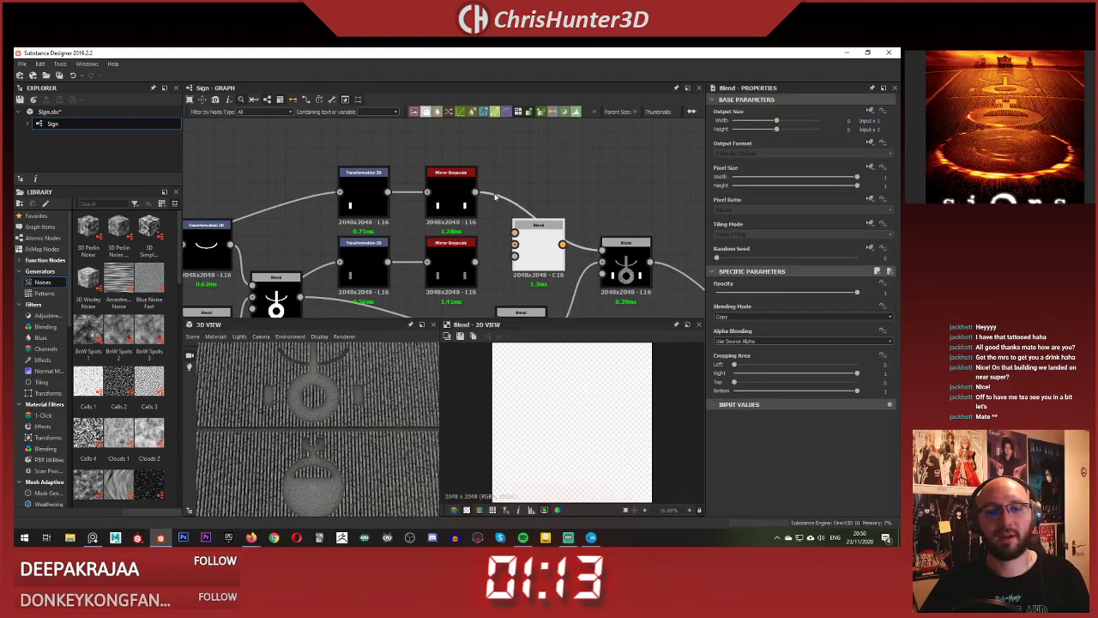
pyautogui.moveTo(514, 245)
pyautogui.mouseDown()
pyautogui.moveTo(476, 263)
pyautogui.moveTo(514, 234)
pyautogui.mouseUp()
pyautogui.click(802, 316)
pyautogui.click(747, 341)
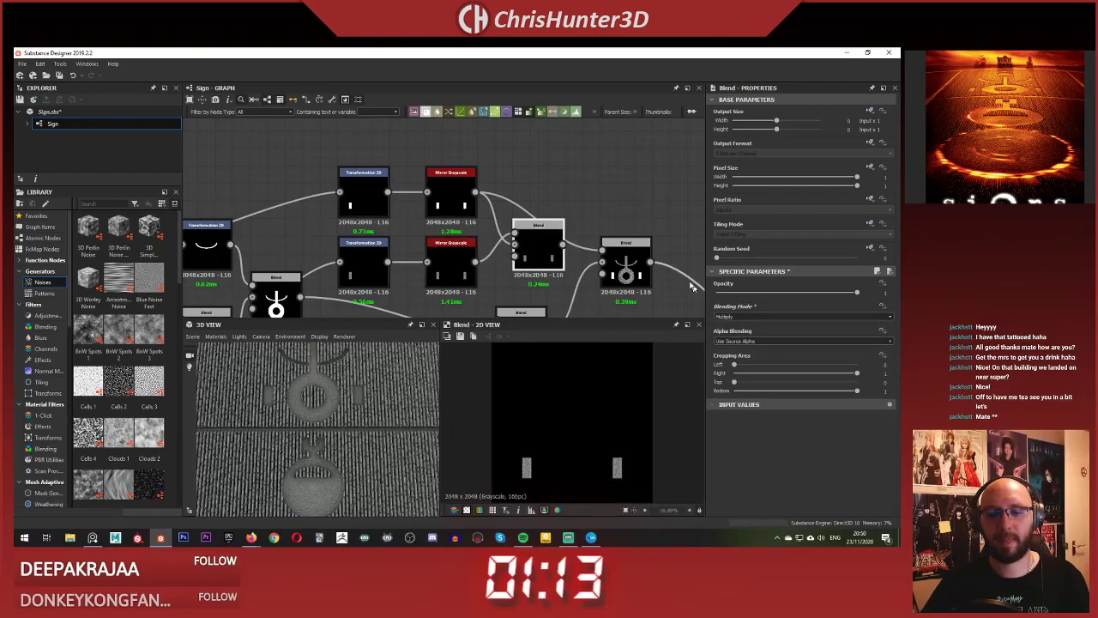
# - Connect the side bars' Multiply Blend to the foreground input of the Blend that assembles the upper symbol
pyautogui.click(511, 243)
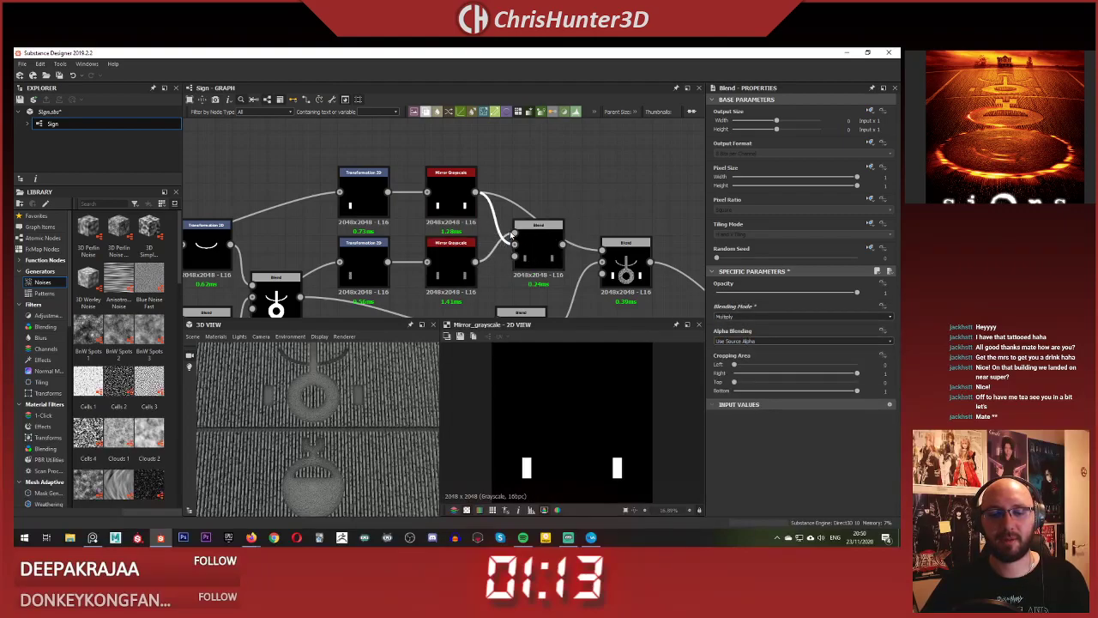
pyautogui.doubleClick(372, 265)
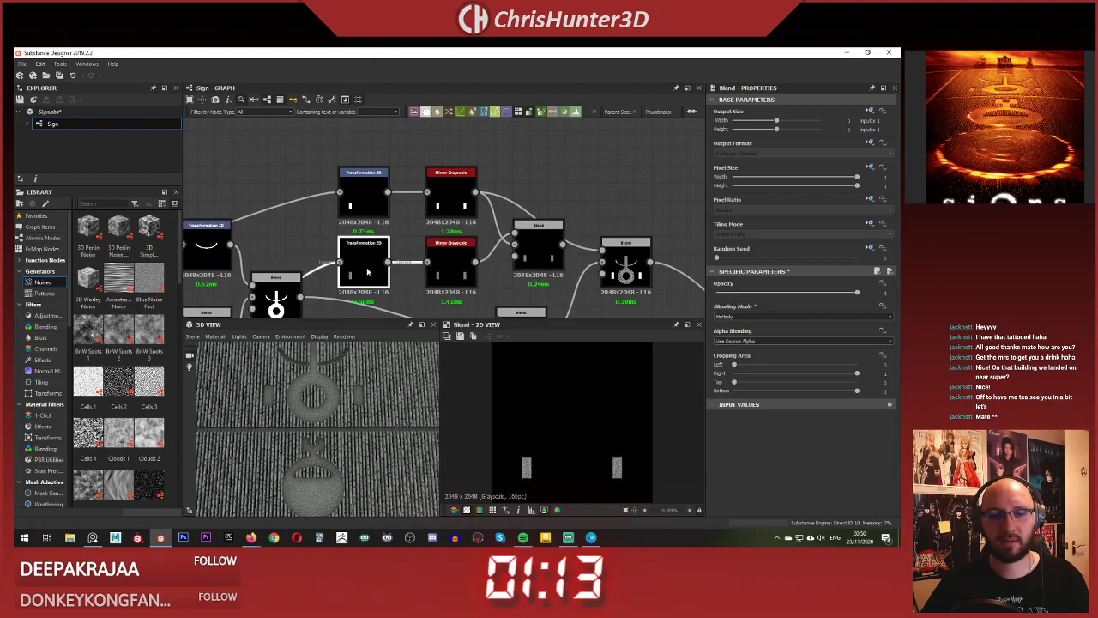
pyautogui.click(538, 249)
pyautogui.click(563, 245)
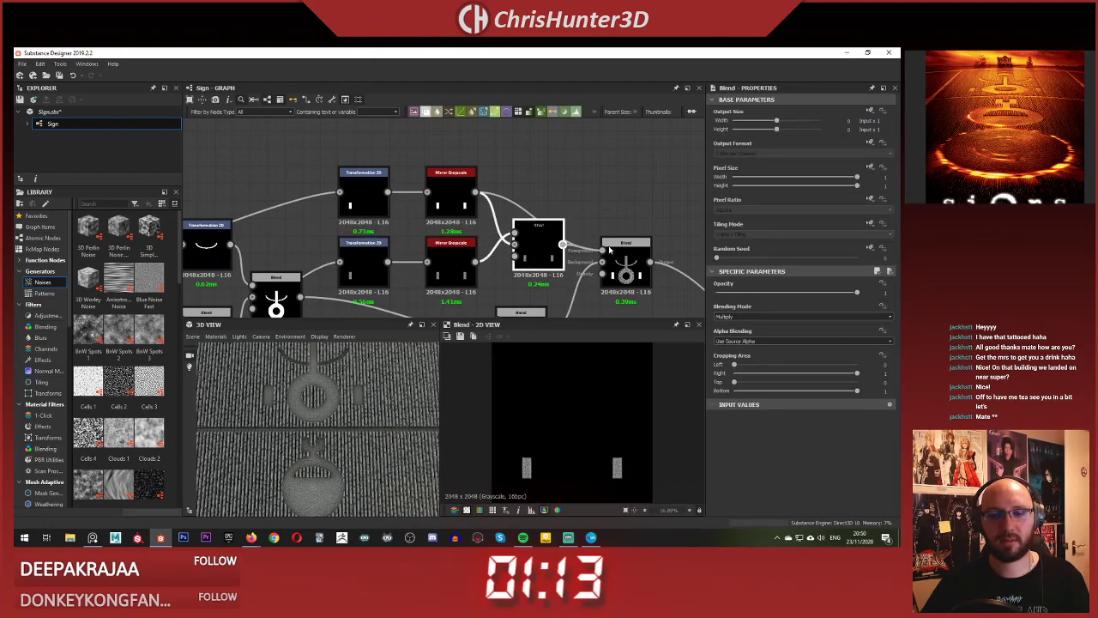
pyautogui.moveTo(609, 249); pyautogui.dragTo(603, 249)
# - Examine the textured side bars beside the ring in the 3D preview and review the surrounding node graph
pyautogui.scroll(5, 333, 401)
pyautogui.moveTo(416, 371); pyautogui.dragTo(334, 414, button='middle')
pyautogui.scroll(-4, 325, 402)
pyautogui.scroll(-1, 333, 415)
pyautogui.moveTo(566, 227); pyautogui.dragTo(577, 174, button='middle')
pyautogui.scroll(3, 341, 403)
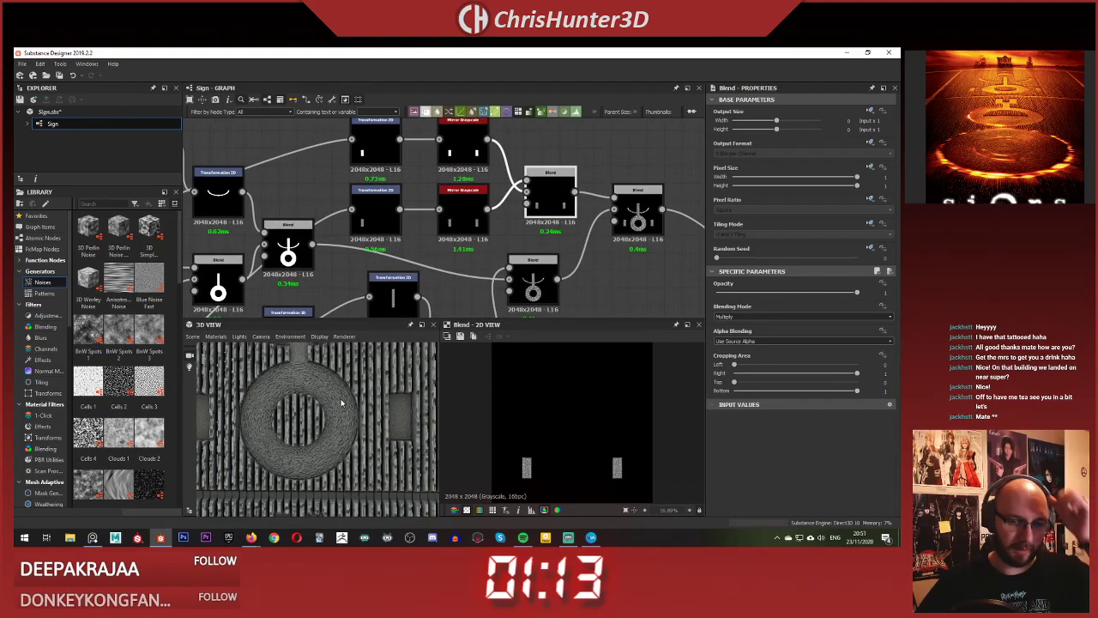
pyautogui.scroll(1, 342, 403)
pyautogui.scroll(3, 386, 417)
pyautogui.moveTo(386, 417); pyautogui.dragTo(365, 413, button='middle')
pyautogui.scroll(2, 367, 413)
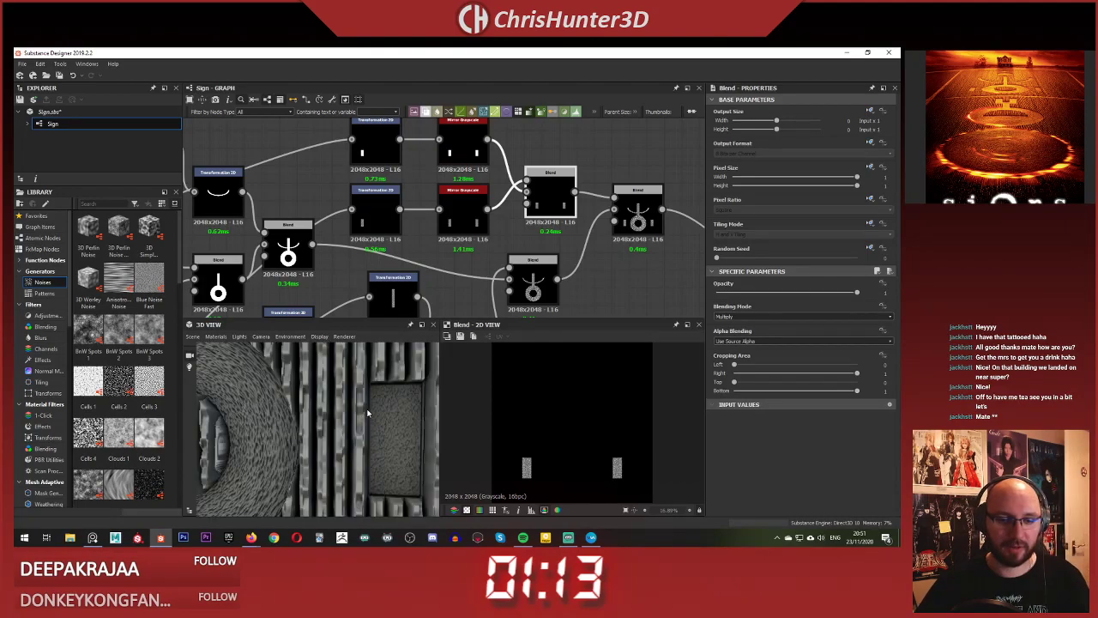
pyautogui.scroll(-5, 367, 413)
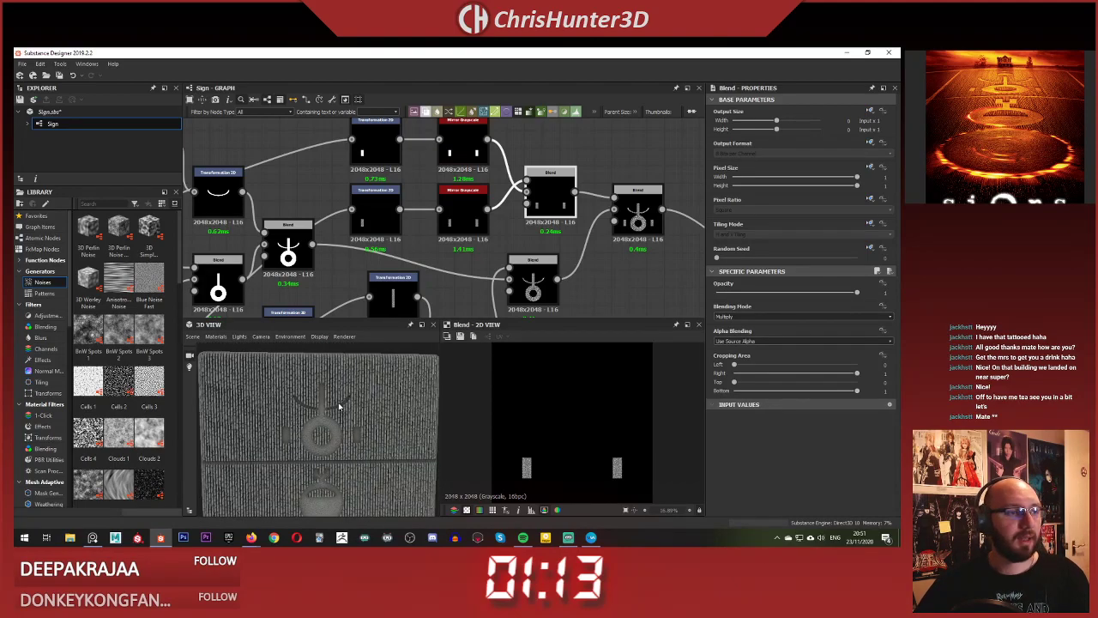
pyautogui.scroll(-4, 546, 250)
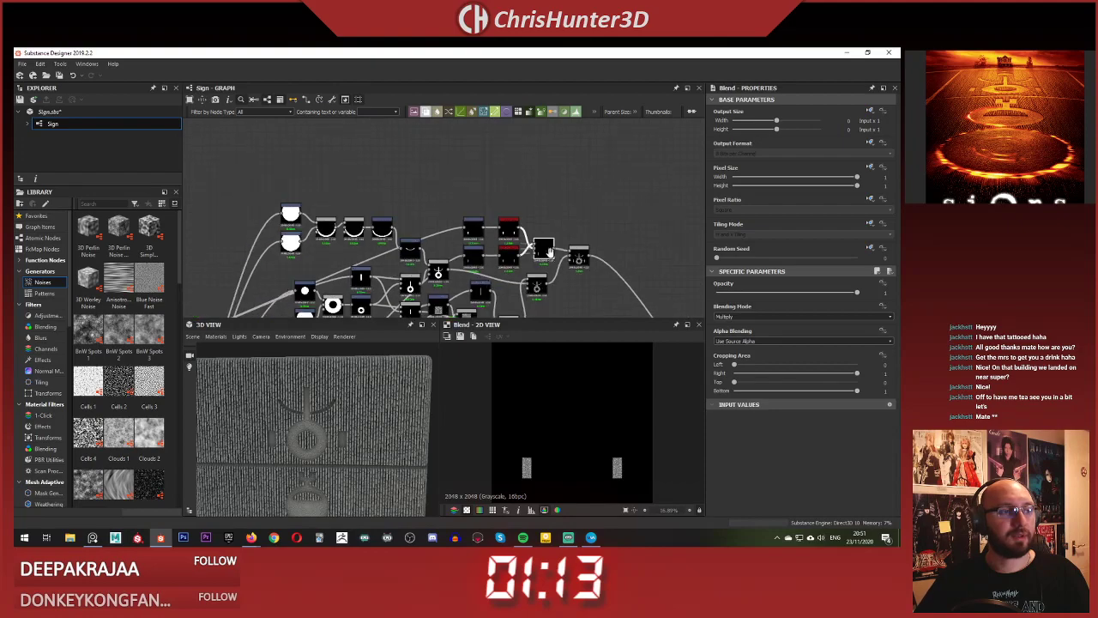
pyautogui.scroll(3, 547, 251)
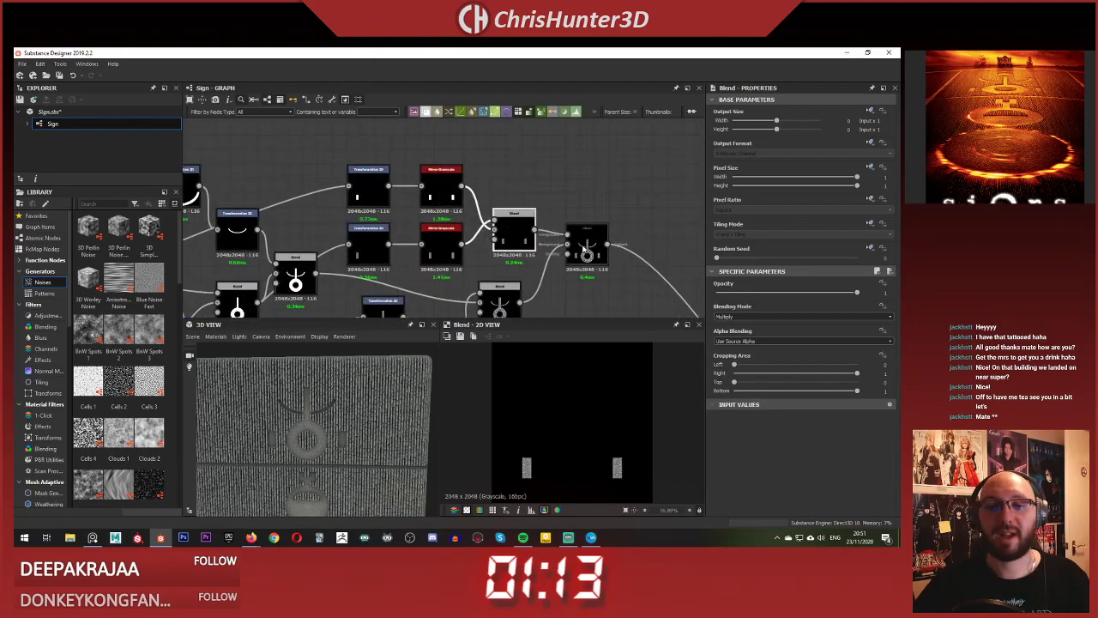
pyautogui.scroll(-3, 586, 247)
pyautogui.scroll(-2, 363, 431)
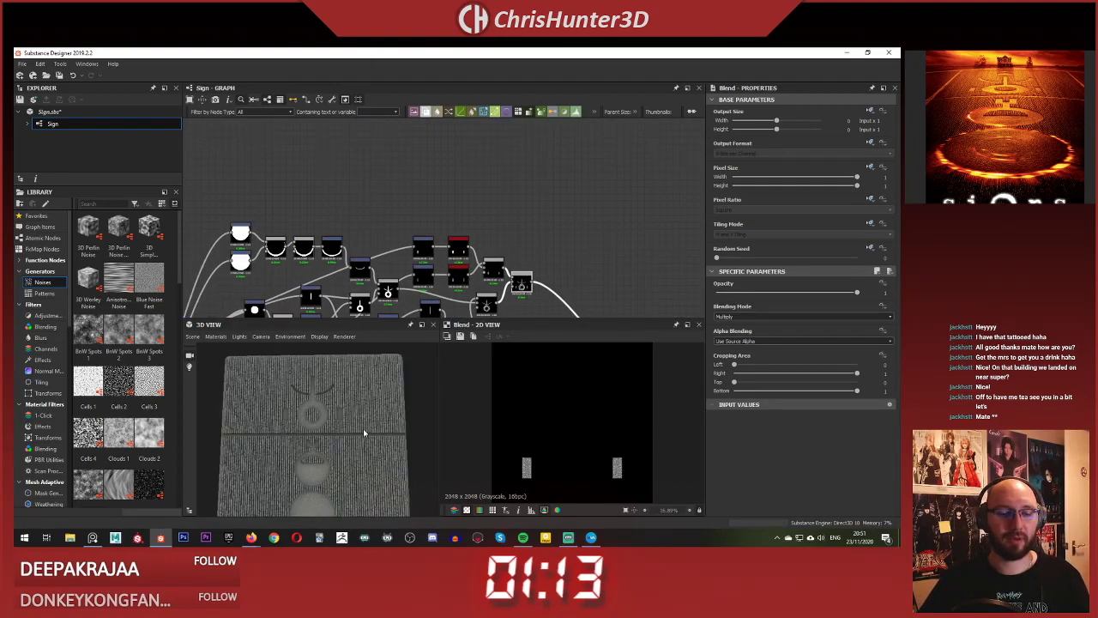
pyautogui.scroll(4, 359, 438)
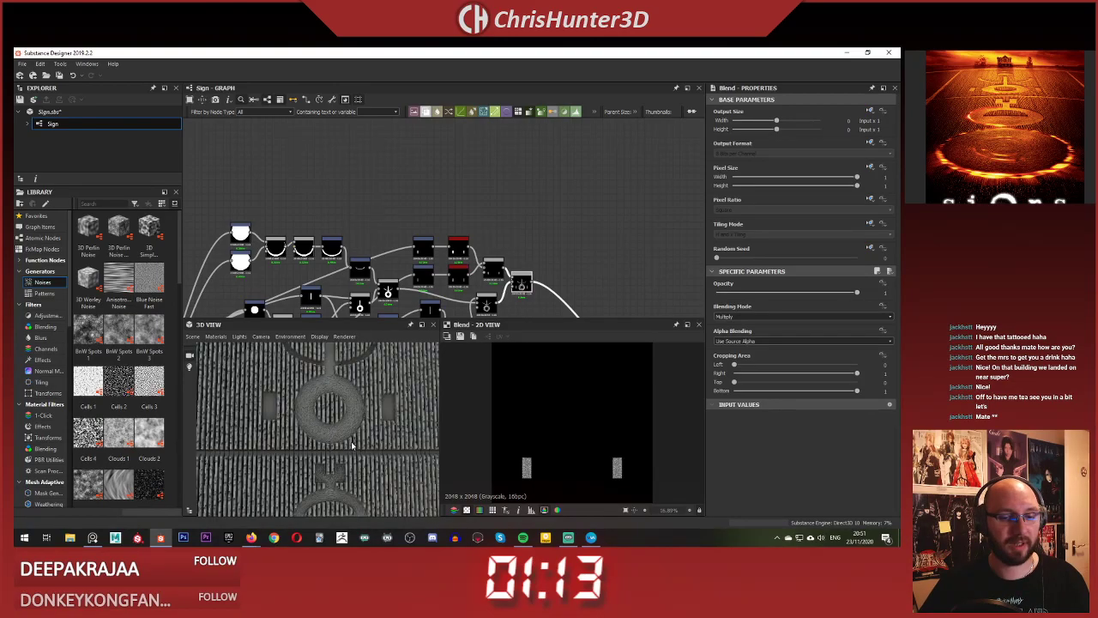
pyautogui.scroll(-2, 350, 444)
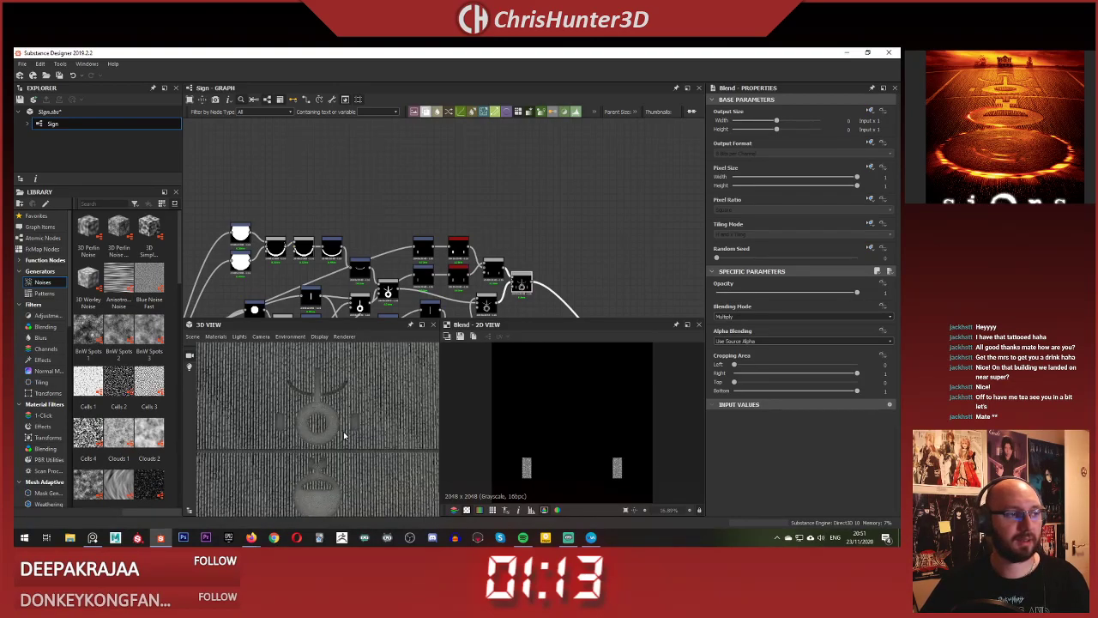
pyautogui.scroll(3, 343, 436)
pyautogui.scroll(-5, 339, 434)
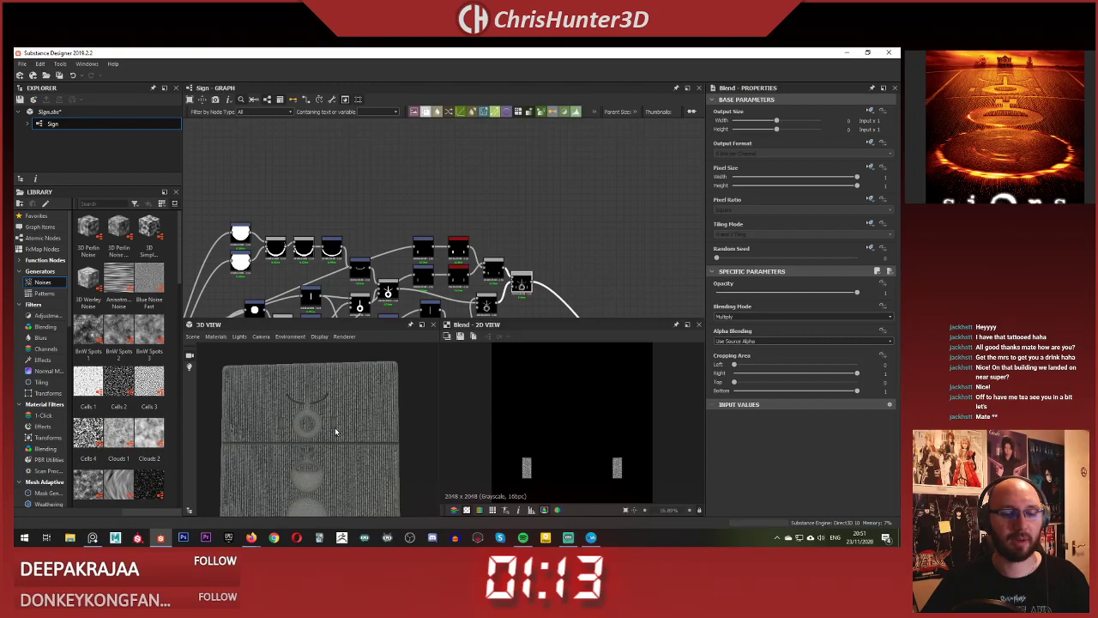
pyautogui.scroll(-2, 342, 434)
pyautogui.scroll(-4, 394, 144)
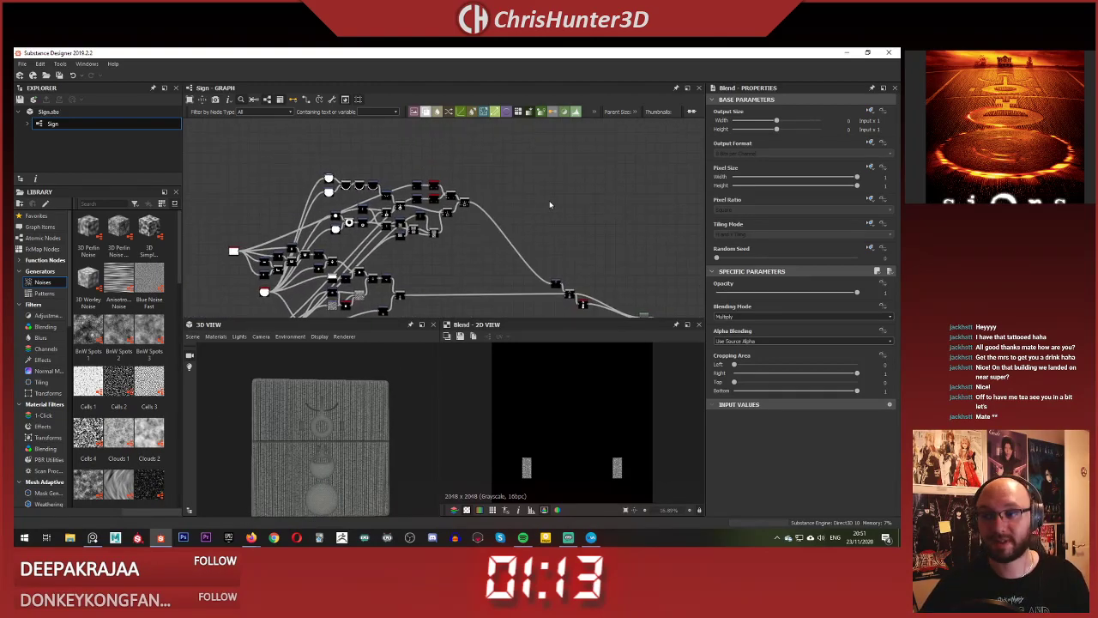
# - Add a Blend node after the upper symbol's final Blend and connect that symbol as its background
pyautogui.scroll(4, 490, 186)
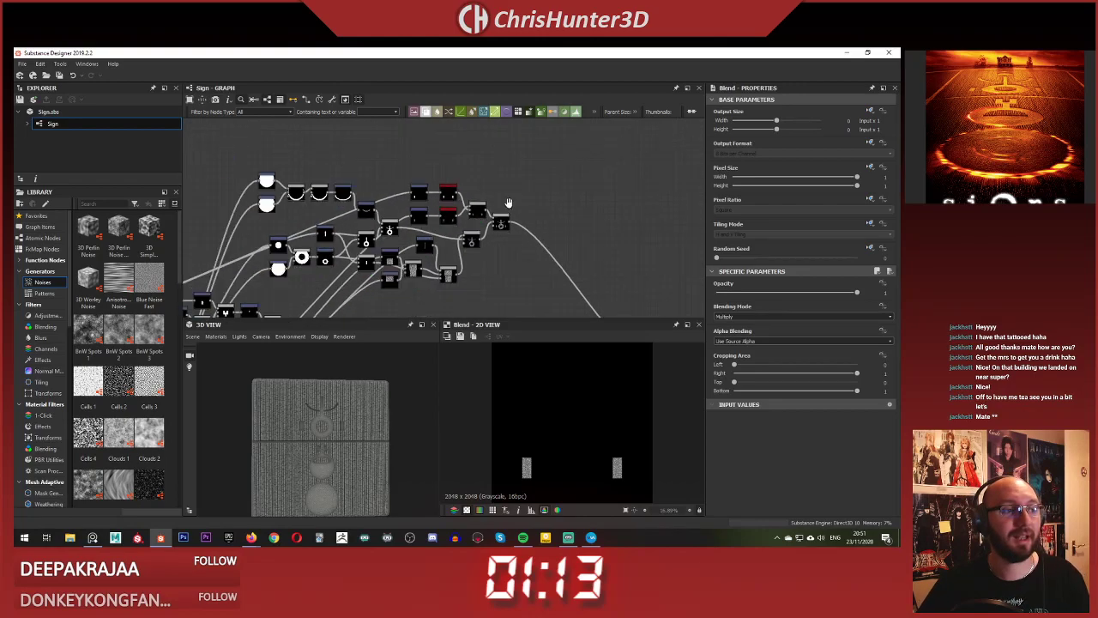
pyautogui.moveTo(508, 204); pyautogui.dragTo(506, 228, button='middle')
pyautogui.scroll(3, 505, 227)
pyautogui.press('space')
pyautogui.write('blend')
pyautogui.press('Return')
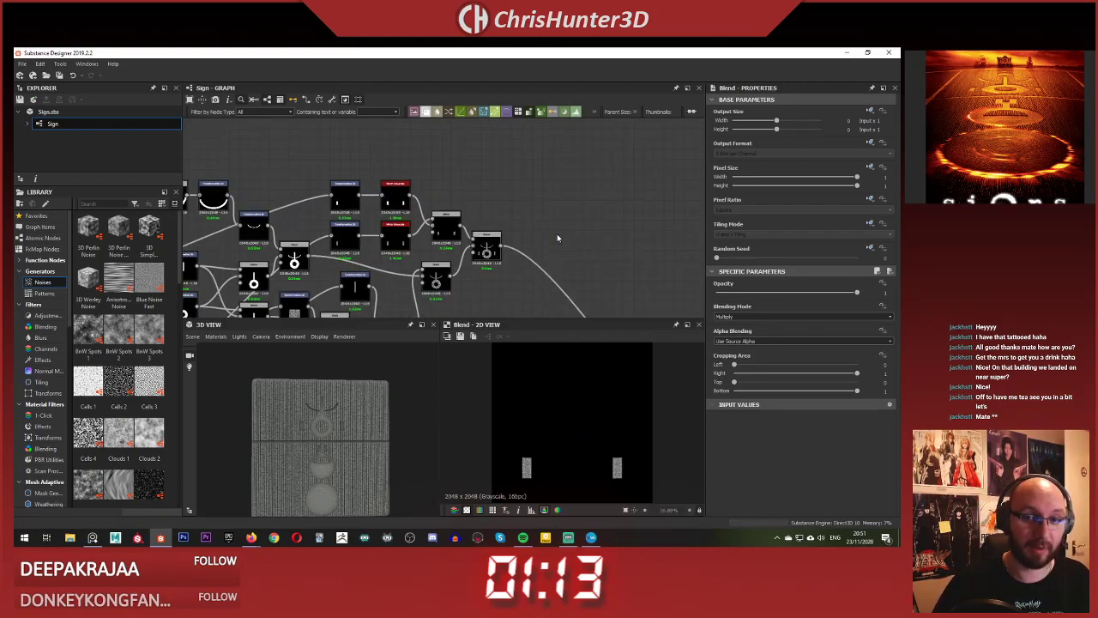
pyautogui.moveTo(547, 235); pyautogui.dragTo(564, 223)
pyautogui.scroll(2, 470, 177)
pyautogui.moveTo(470, 181); pyautogui.dragTo(490, 225, button='middle')
pyautogui.scroll(-4, 477, 201)
pyautogui.scroll(-1, 515, 164)
pyautogui.scroll(3, 522, 230)
# - Add a Transformation 2D node above the Mirror Grayscale nodes and feed it from the white disc shape
pyautogui.press('space')
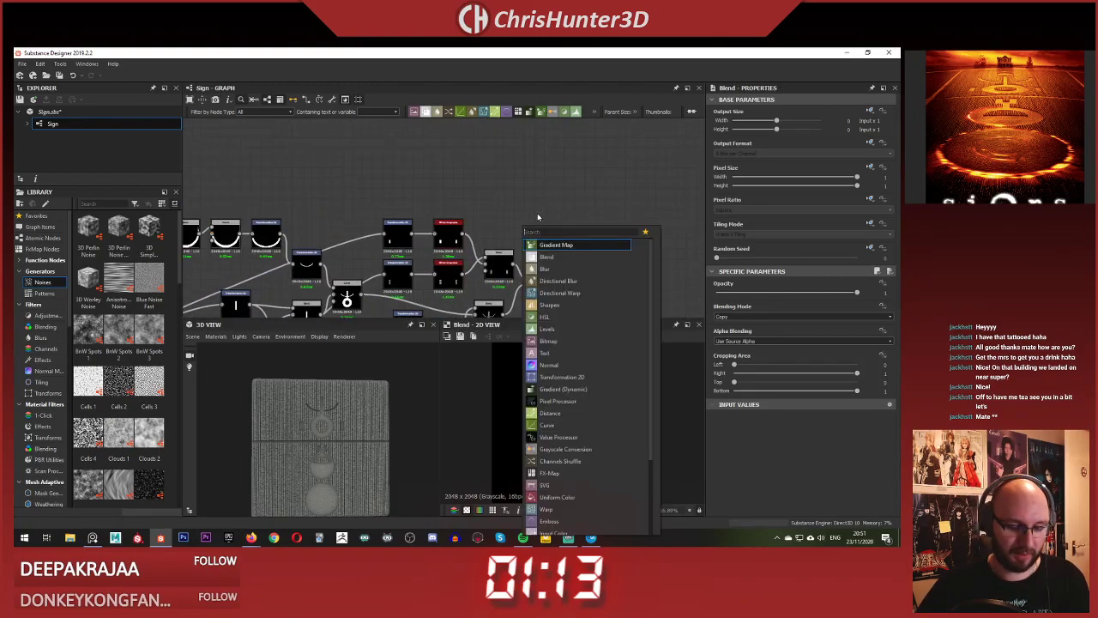
pyautogui.write('tra')
pyautogui.click(566, 244)
pyautogui.moveTo(527, 226); pyautogui.dragTo(527, 197)
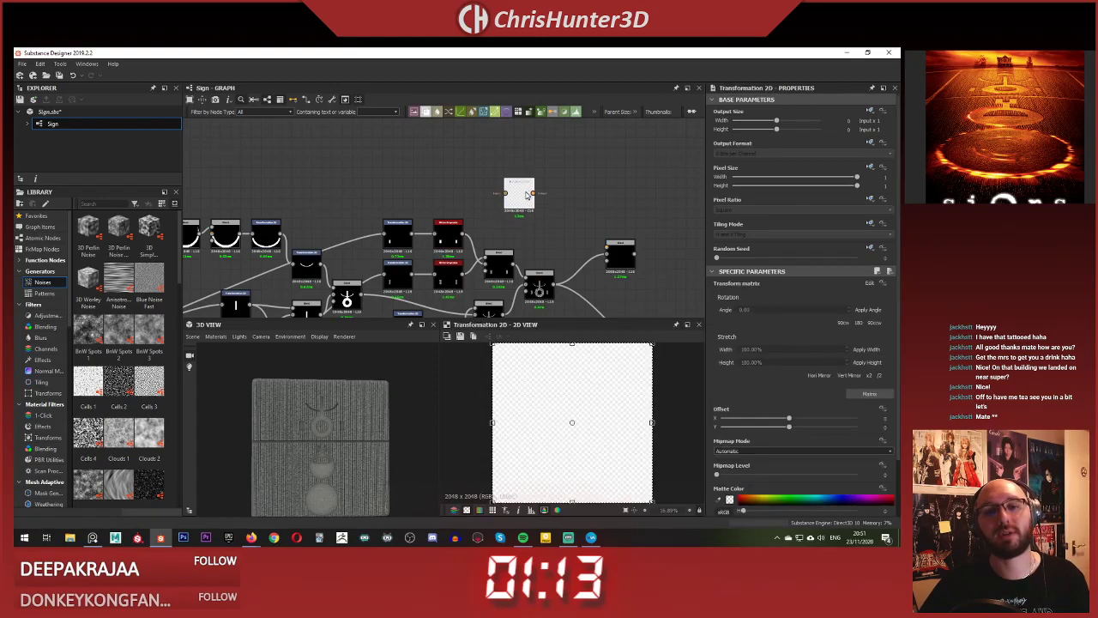
pyautogui.scroll(-3, 429, 230)
pyautogui.scroll(2, 438, 179)
pyautogui.moveTo(244, 283); pyautogui.dragTo(368, 248, button='middle')
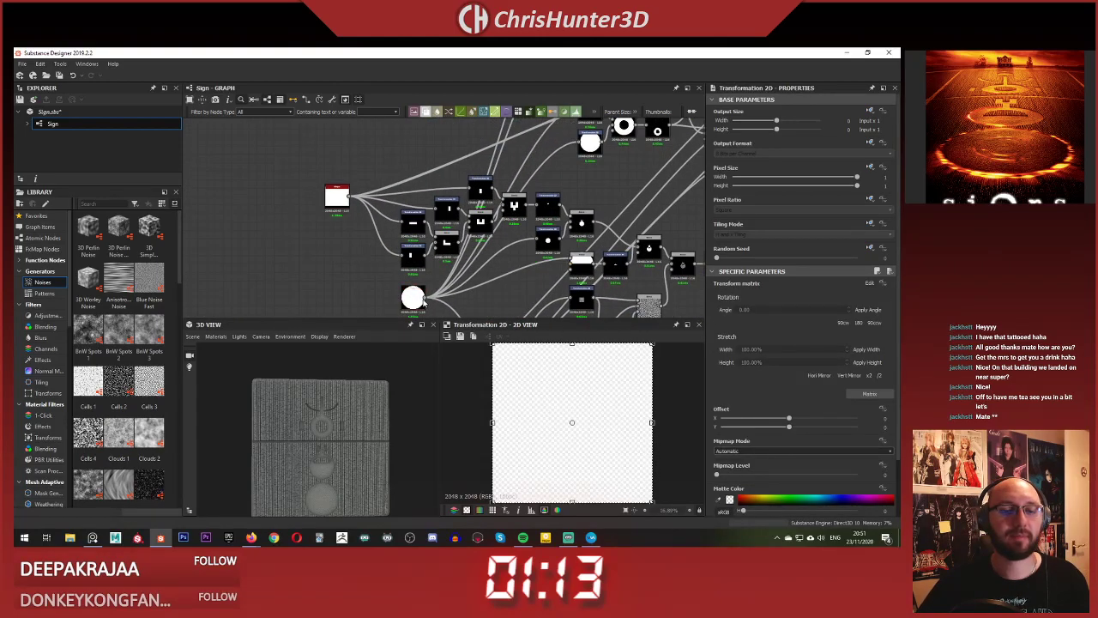
pyautogui.click(425, 299)
pyautogui.scroll(-3, 474, 261)
pyautogui.scroll(4, 477, 252)
pyautogui.moveTo(473, 222); pyautogui.dragTo(478, 181, button='middle')
pyautogui.scroll(2, 470, 292)
pyautogui.moveTo(470, 292); pyautogui.dragTo(505, 196, button='middle')
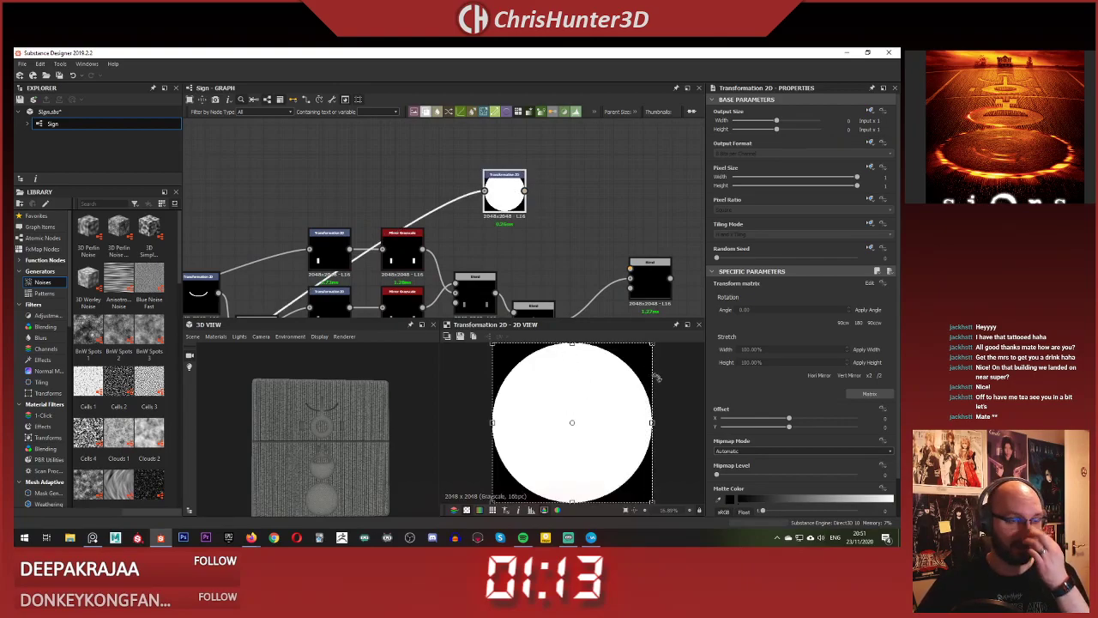
# - Make the new Transformation 2D's tiling mode Absolute and set it to No Tiling
pyautogui.click(870, 248)
pyautogui.click(871, 224)
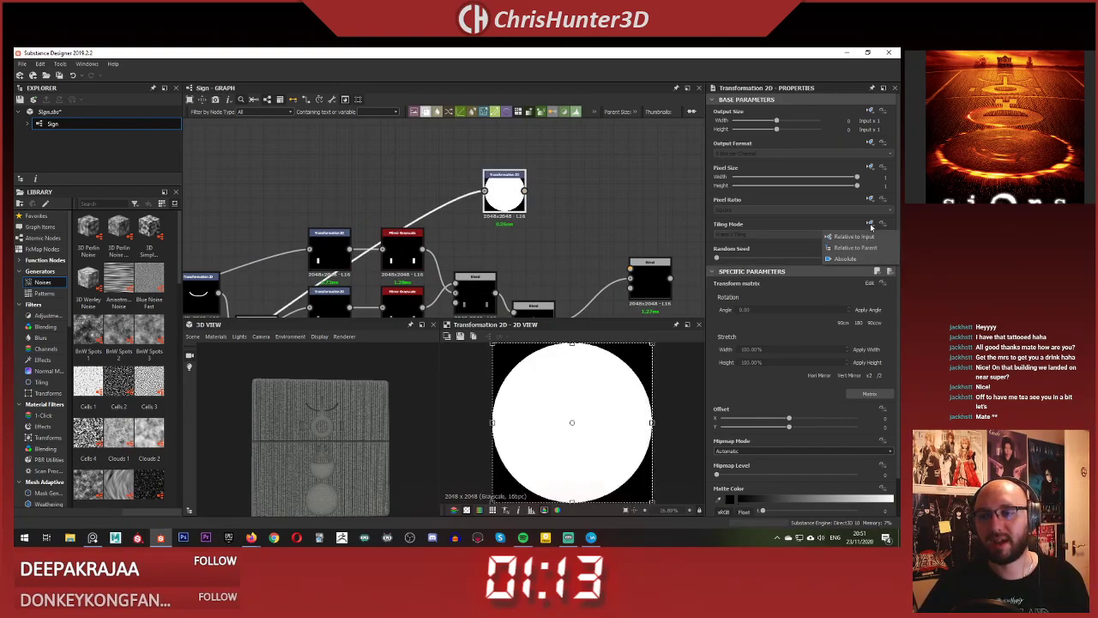
pyautogui.click(853, 258)
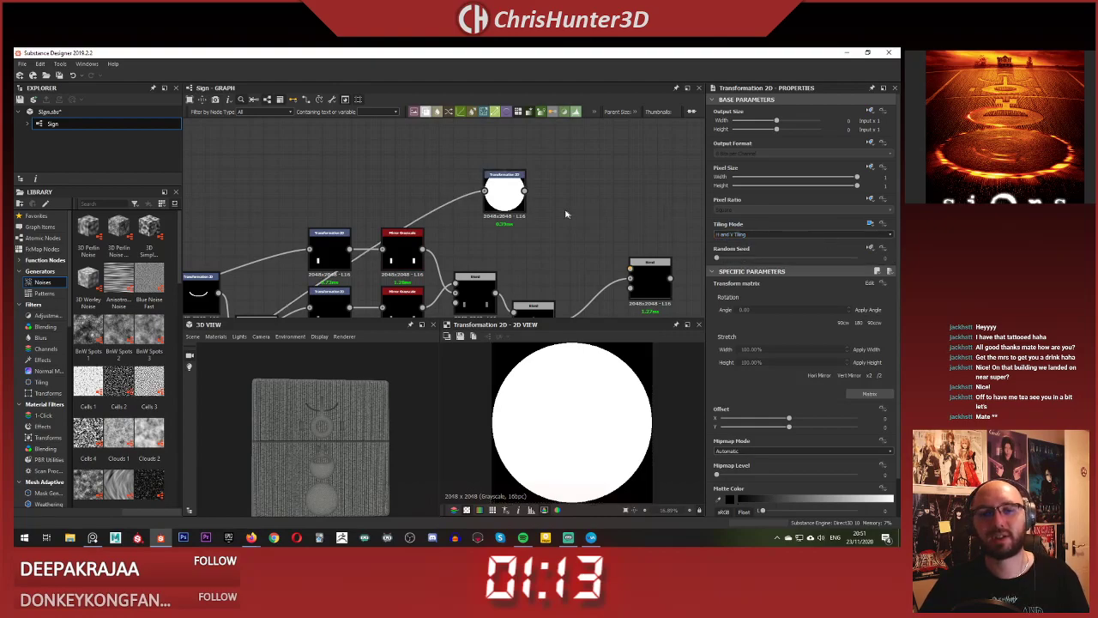
pyautogui.click(738, 235)
pyautogui.click(736, 246)
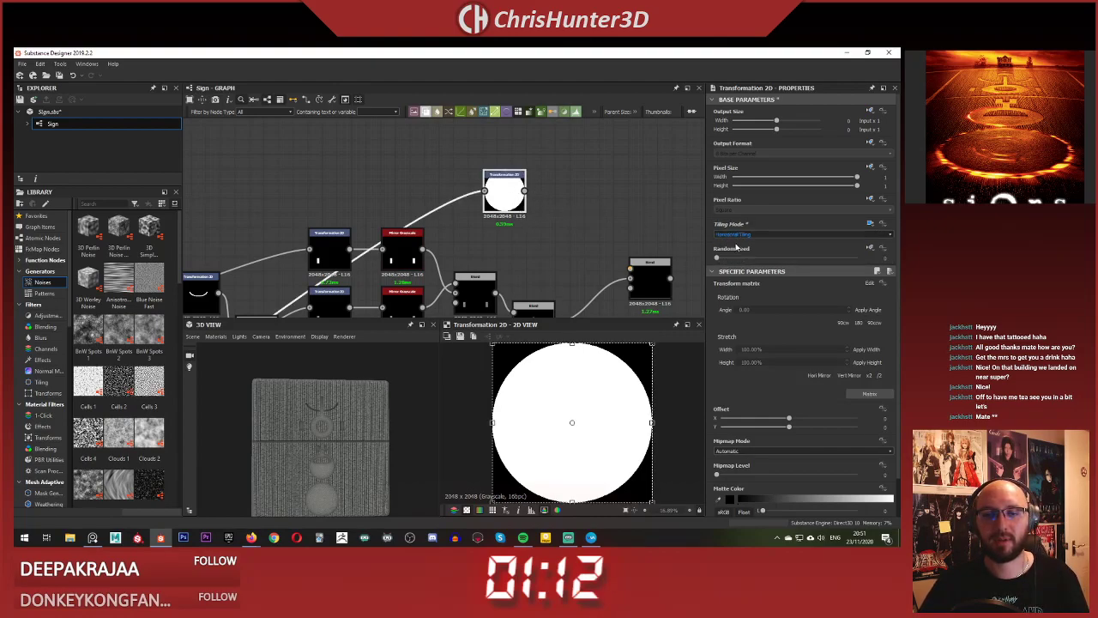
pyautogui.click(738, 236)
pyautogui.click(737, 241)
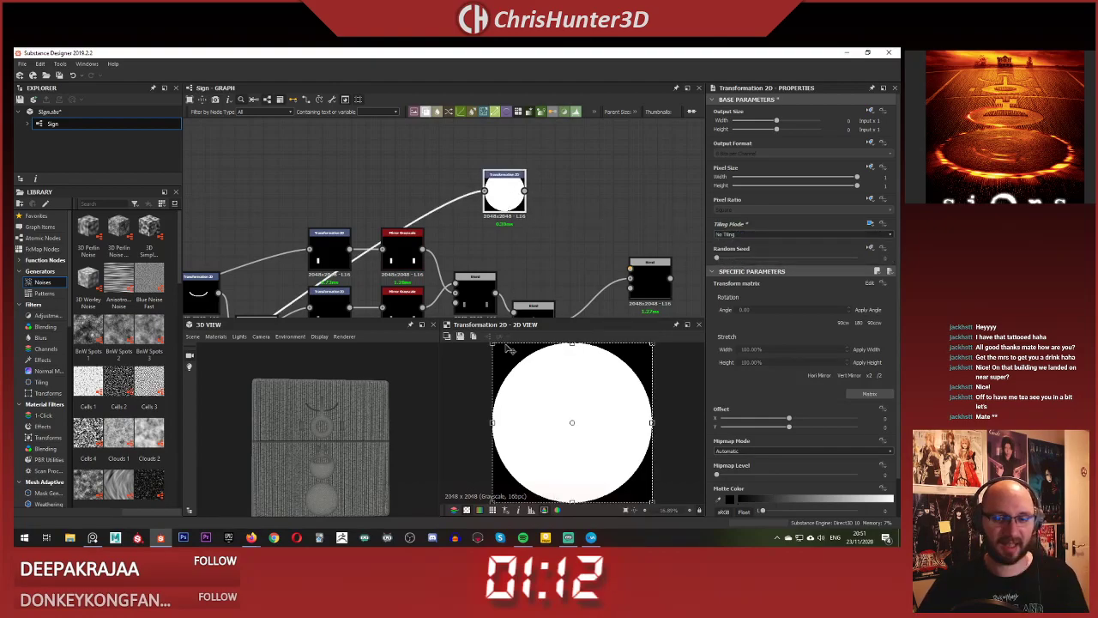
# - Shrink the disc in the new Transformation 2D and move it up near the canvas's upper edge
pyautogui.moveTo(505, 357); pyautogui.dragTo(560, 412)
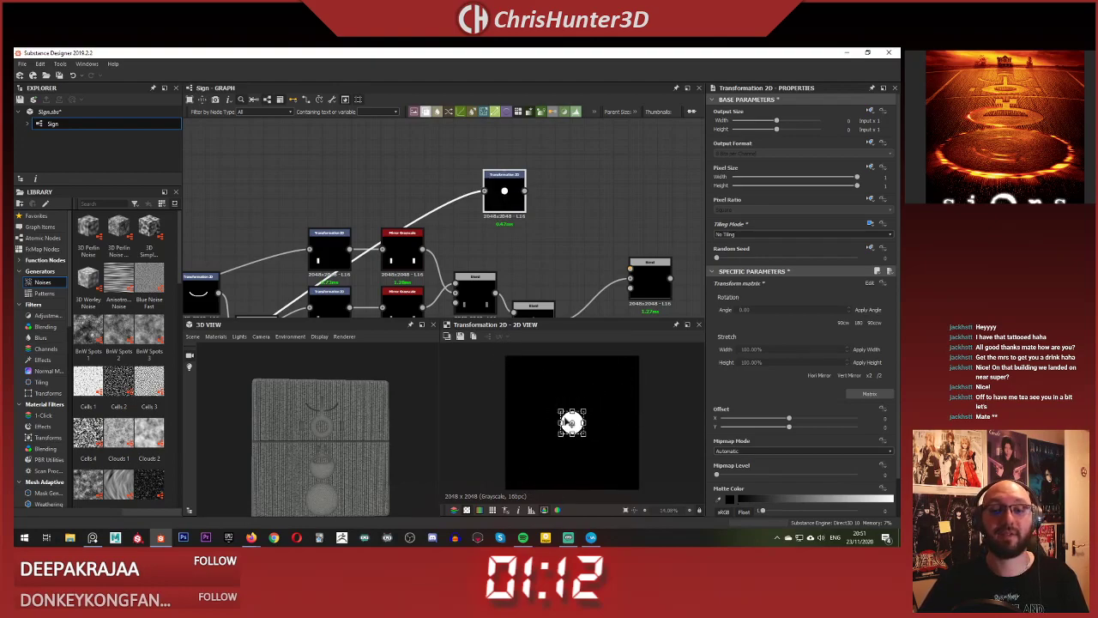
pyautogui.moveTo(583, 432); pyautogui.dragTo(586, 383)
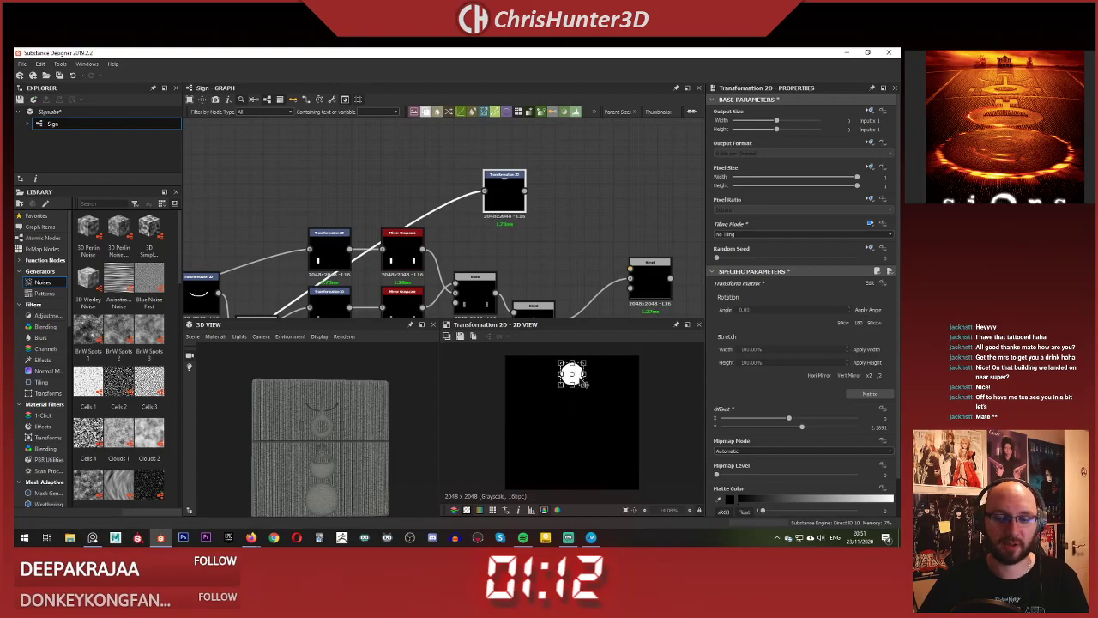
# - Connect the disc's Transformation 2D as the new Blend's foreground and set the blending mode to Max (Lighten)
pyautogui.scroll(2, 556, 229)
pyautogui.moveTo(544, 208); pyautogui.dragTo(462, 154, button='middle')
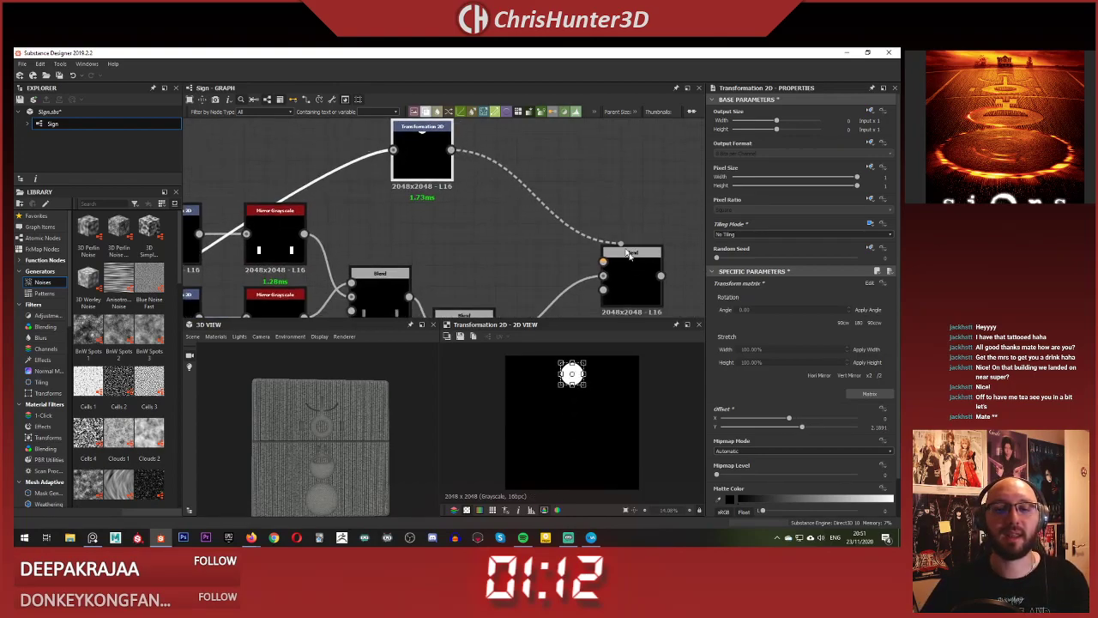
pyautogui.moveTo(630, 254); pyautogui.dragTo(633, 252)
pyautogui.click(636, 252)
pyautogui.click(785, 318)
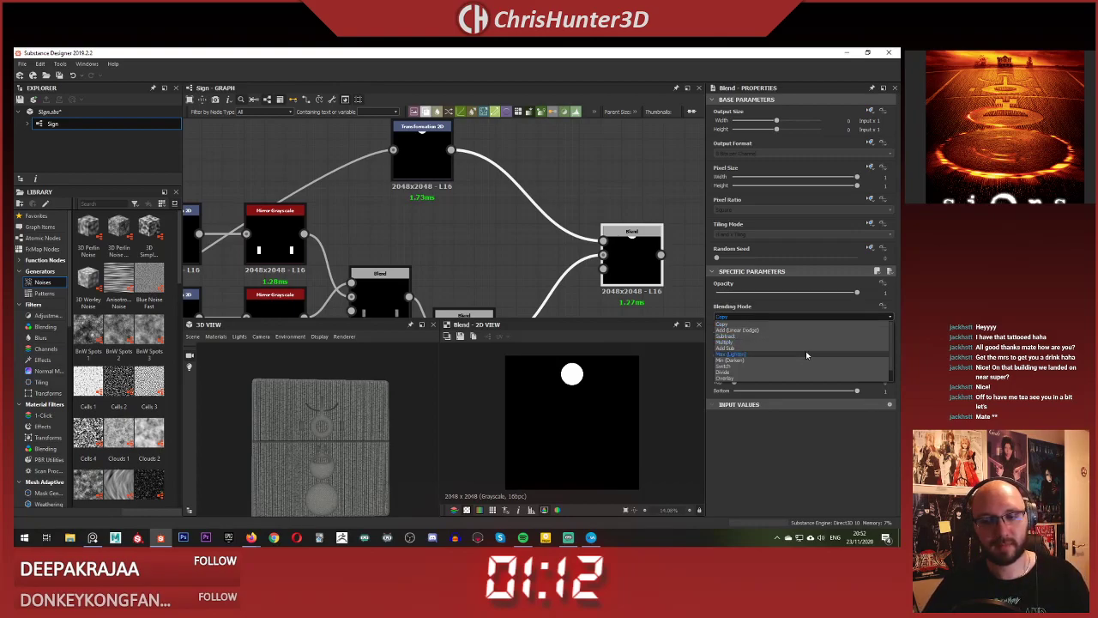
pyautogui.click(806, 352)
# - Lower the disc to just above the symbol's vertical stem and enlarge it slightly
pyautogui.click(446, 167)
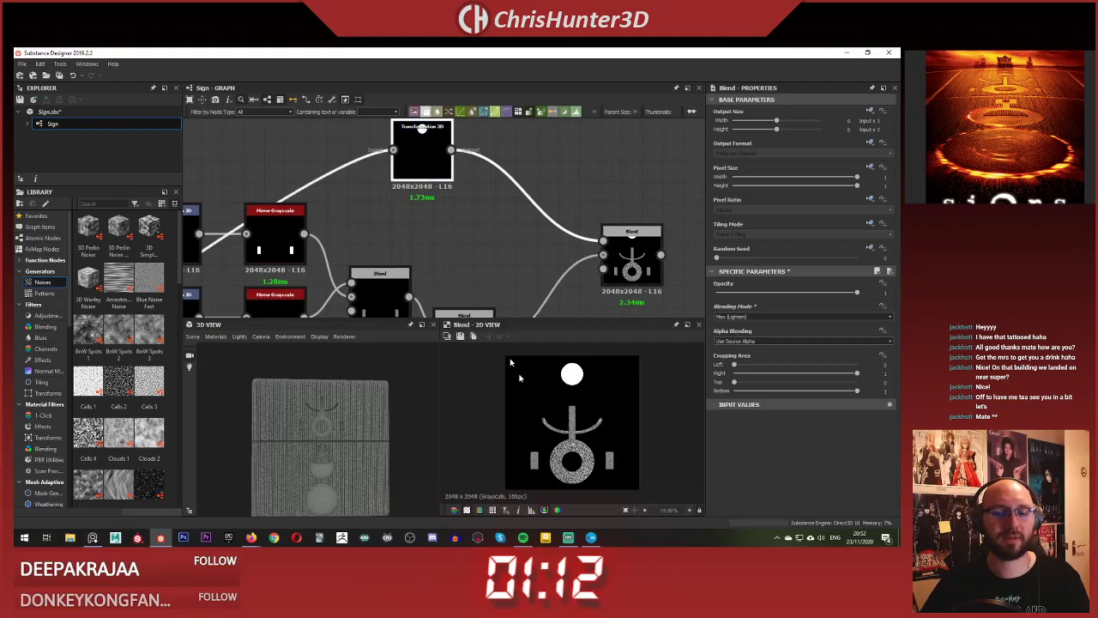
pyautogui.moveTo(585, 374); pyautogui.dragTo(586, 390)
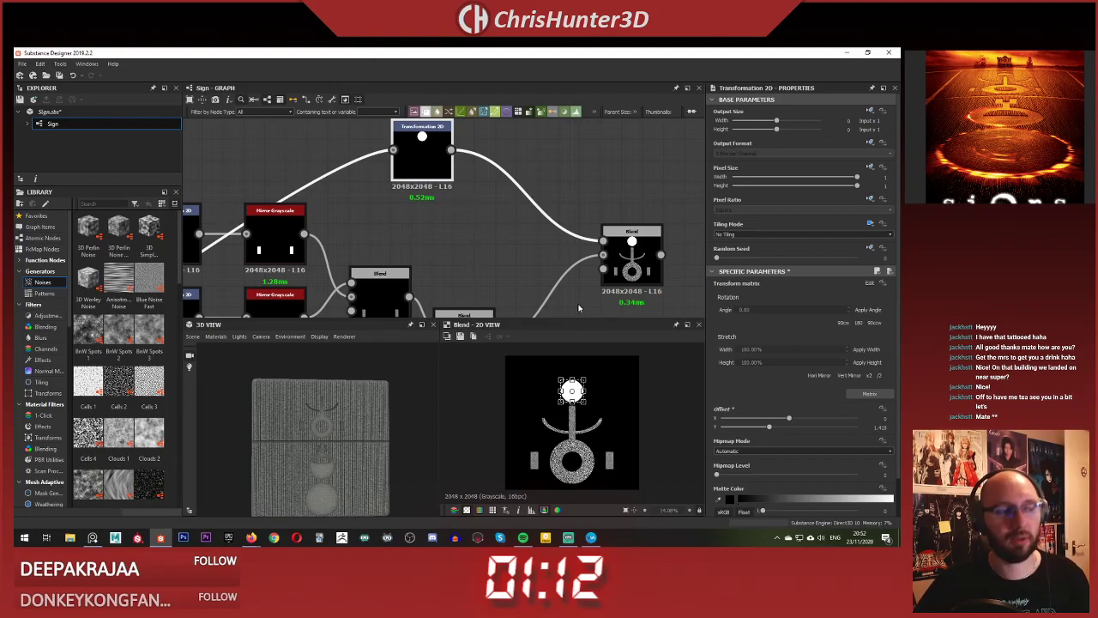
pyautogui.moveTo(560, 377); pyautogui.dragTo(576, 392)
# - Add a Transformation 2D above the disc's Blend and chain another Blend after it, with the transform as foreground
pyautogui.press('space')
pyautogui.write('tra')
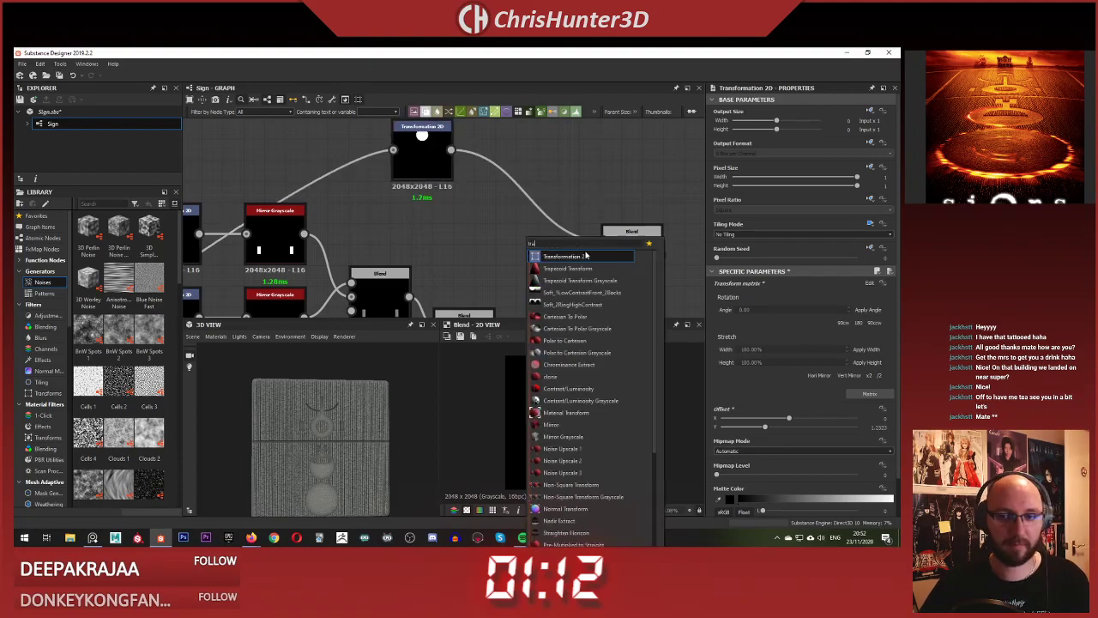
pyautogui.click(585, 256)
pyautogui.moveTo(565, 171); pyautogui.dragTo(494, 174, button='middle')
pyautogui.moveTo(464, 246); pyautogui.dragTo(567, 173)
pyautogui.press('space')
pyautogui.write('bl')
pyautogui.press('Return')
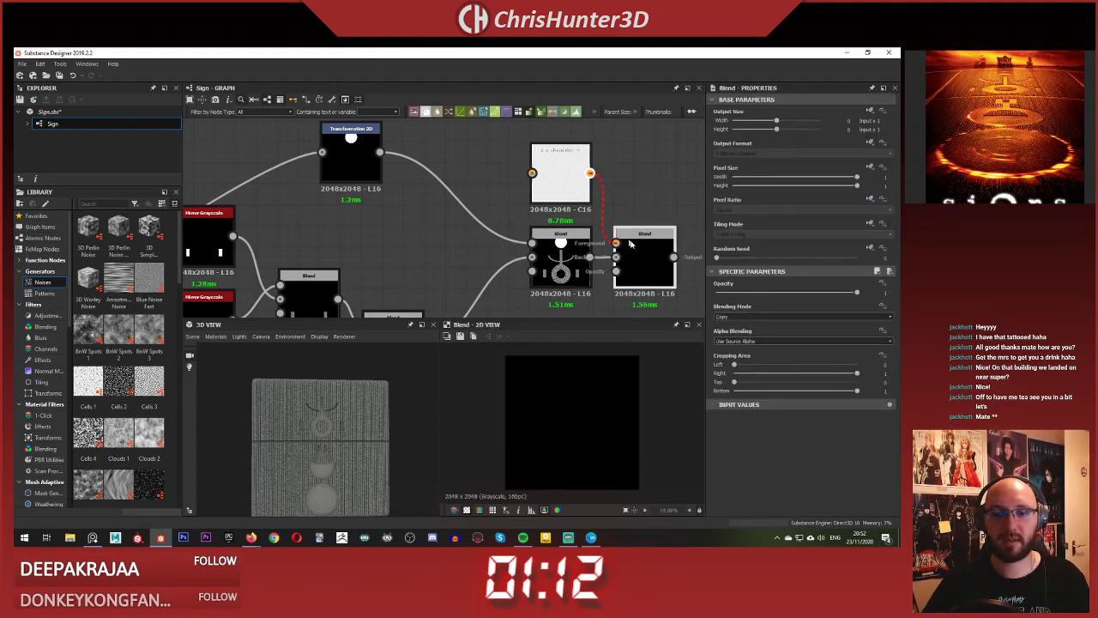
# - Replace the blank Transformation 2D with a duplicate of the disc's Transformation 2D, connected as the last Blend's foreground
pyautogui.click(560, 180)
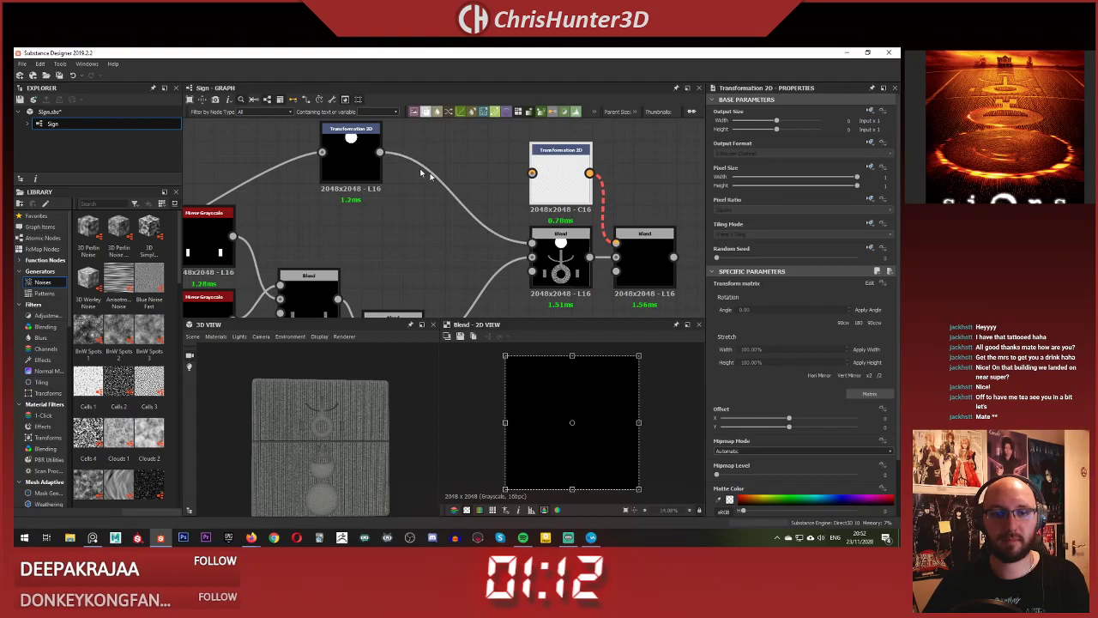
pyautogui.moveTo(468, 169); pyautogui.dragTo(531, 172)
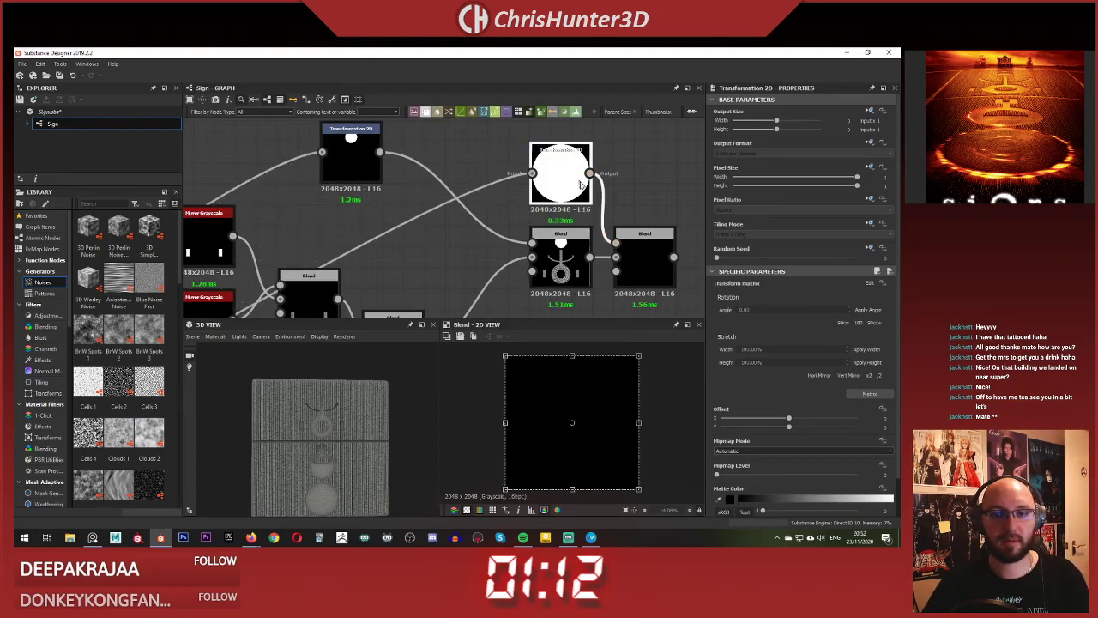
pyautogui.press('Delete')
pyautogui.click(362, 161)
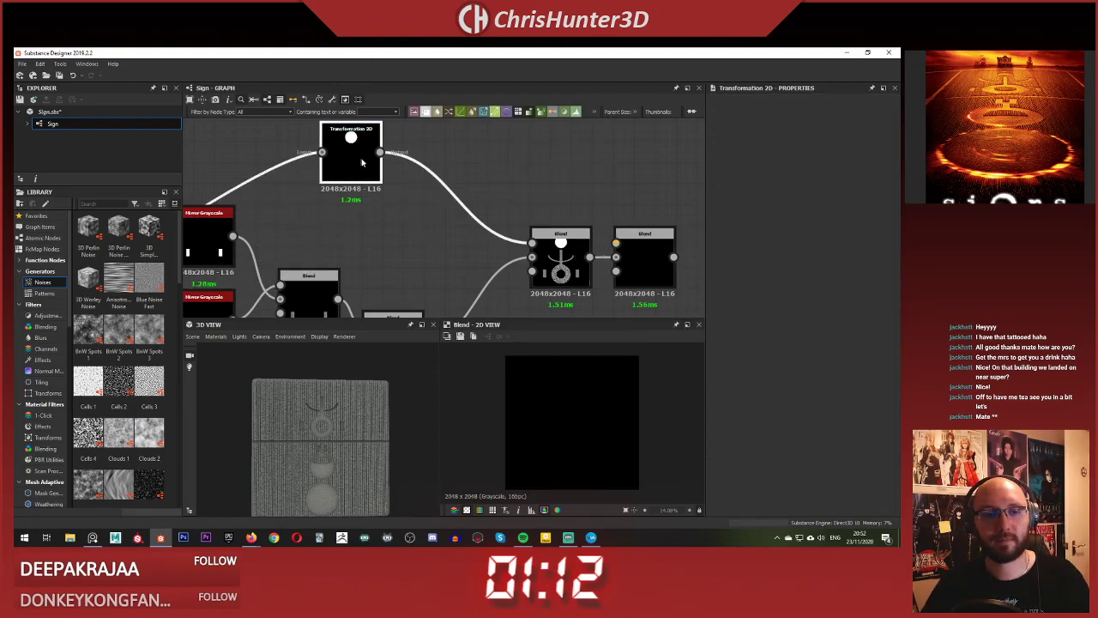
pyautogui.hotkey('ctrl', 'd')
pyautogui.moveTo(445, 222); pyautogui.dragTo(616, 243)
pyautogui.click(640, 151)
# - Set the last Blend's blending mode to Max (Lighten)
pyautogui.click(644, 251)
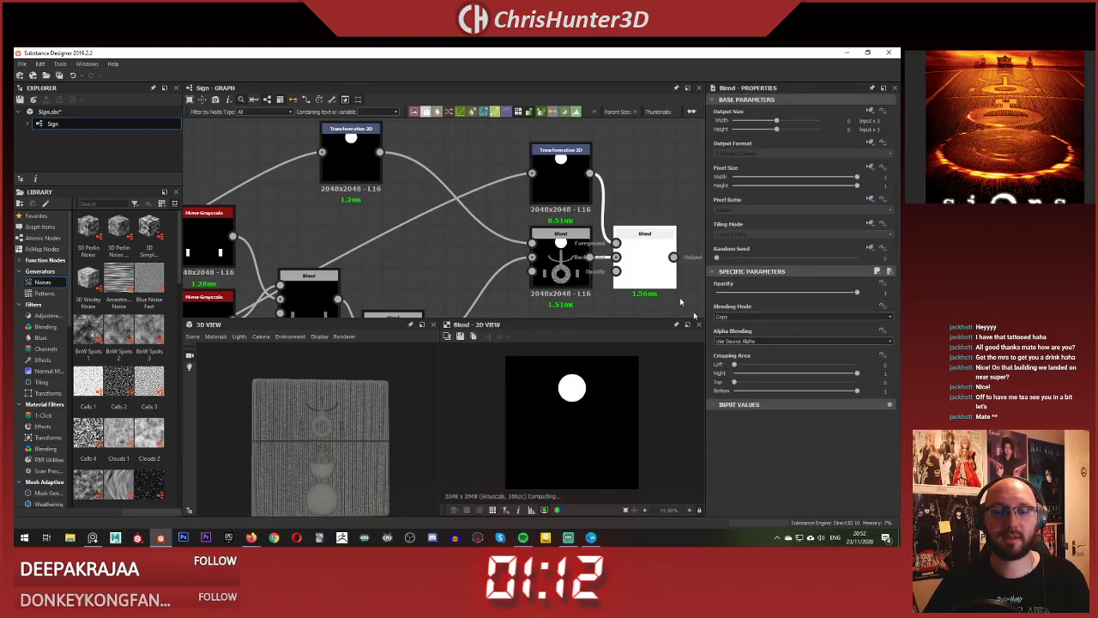
pyautogui.click(785, 317)
pyautogui.click(785, 354)
# - Shrink the duplicated disc and stack it directly on top of the larger disc
pyautogui.click(560, 167)
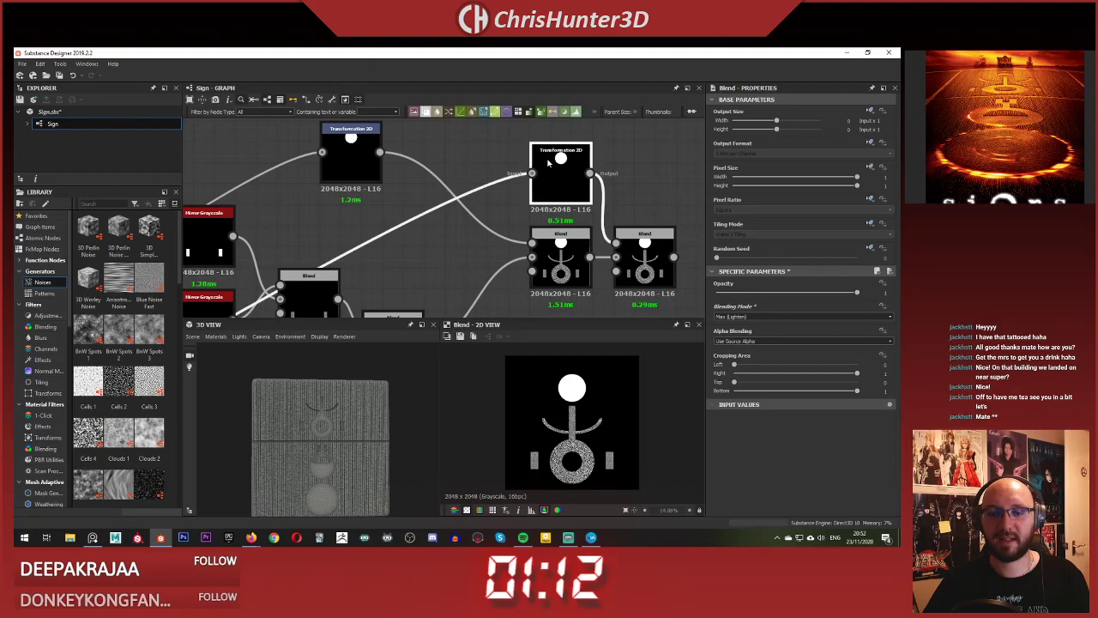
pyautogui.moveTo(580, 388)
pyautogui.mouseDown()
pyautogui.moveTo(579, 369)
pyautogui.moveTo(564, 377)
pyautogui.mouseUp()
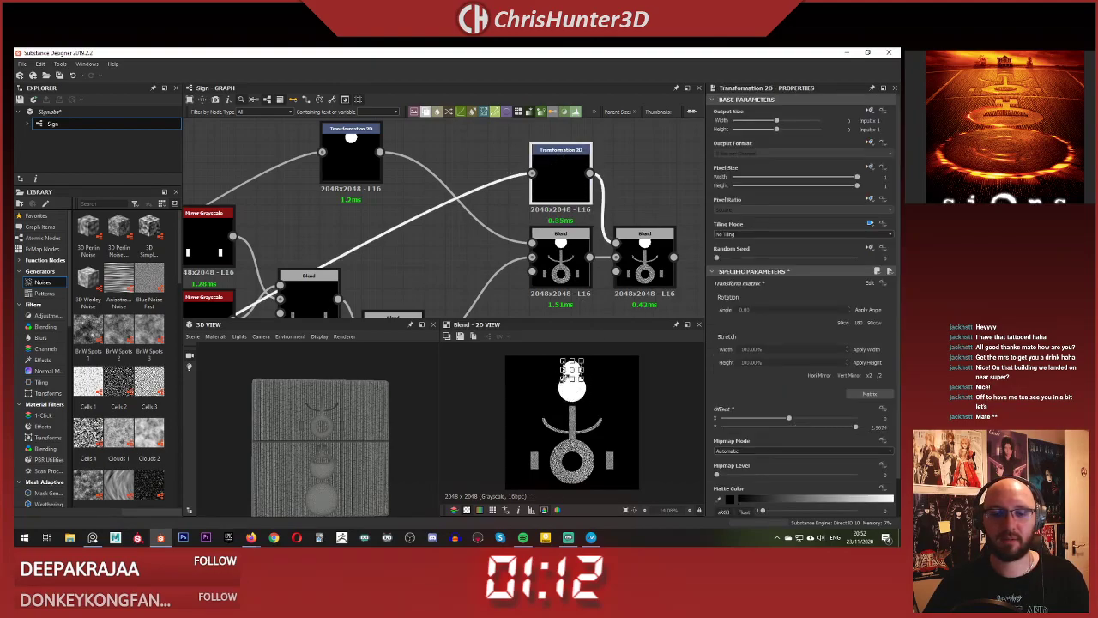
pyautogui.scroll(4, 584, 393)
pyautogui.scroll(-4, 586, 391)
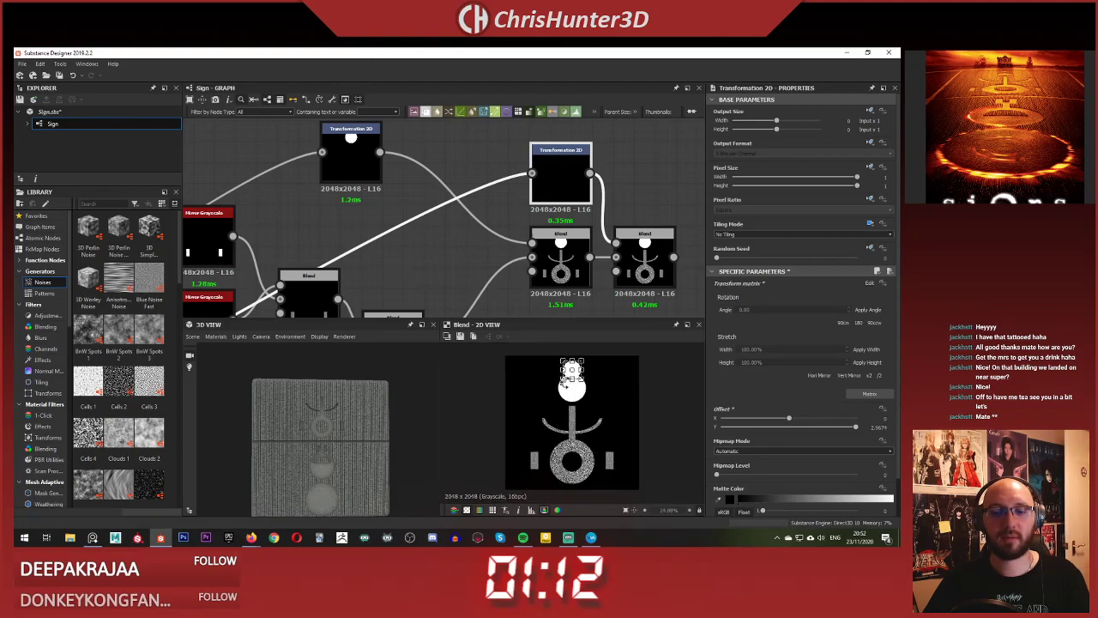
pyautogui.scroll(6, 586, 380)
pyautogui.moveTo(591, 358); pyautogui.dragTo(615, 422, button='middle')
pyautogui.moveTo(578, 402); pyautogui.dragTo(579, 392)
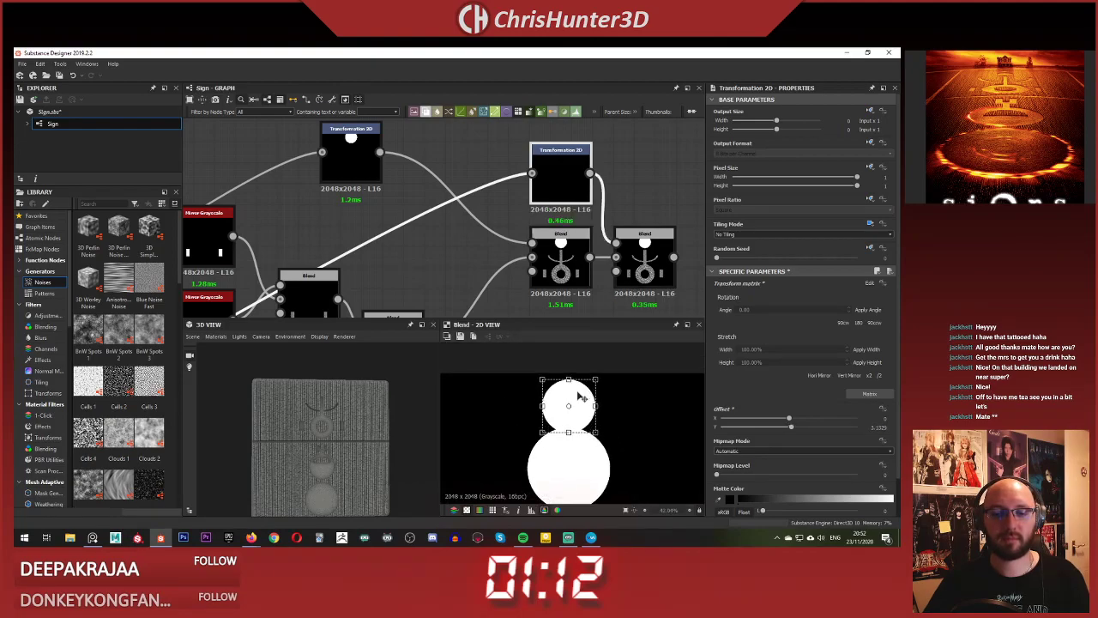
pyautogui.scroll(-3, 580, 394)
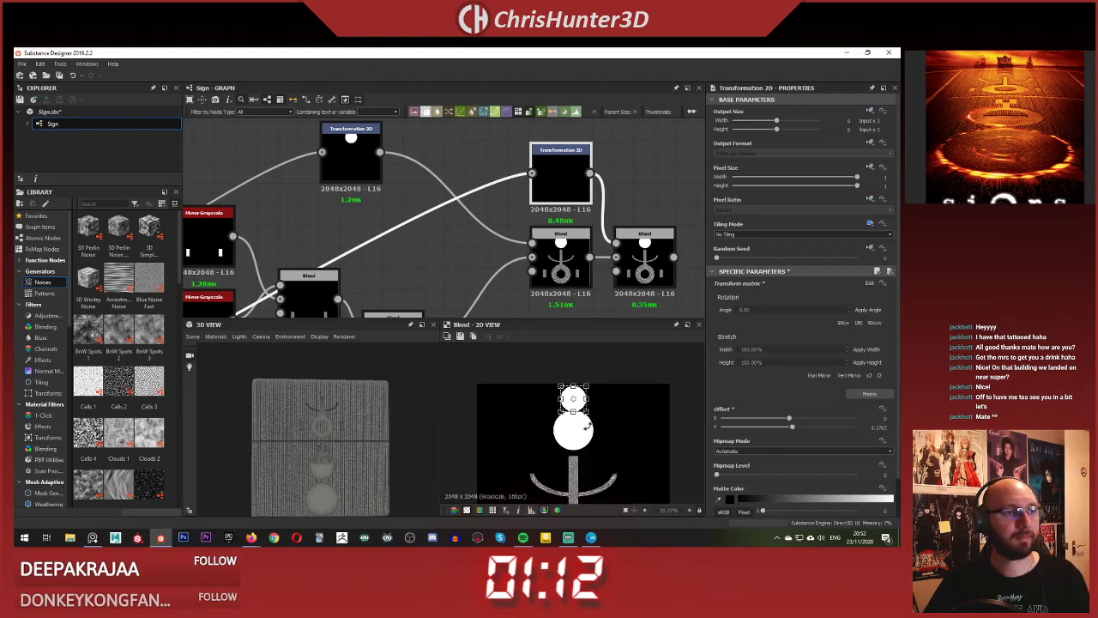
pyautogui.scroll(-1, 586, 426)
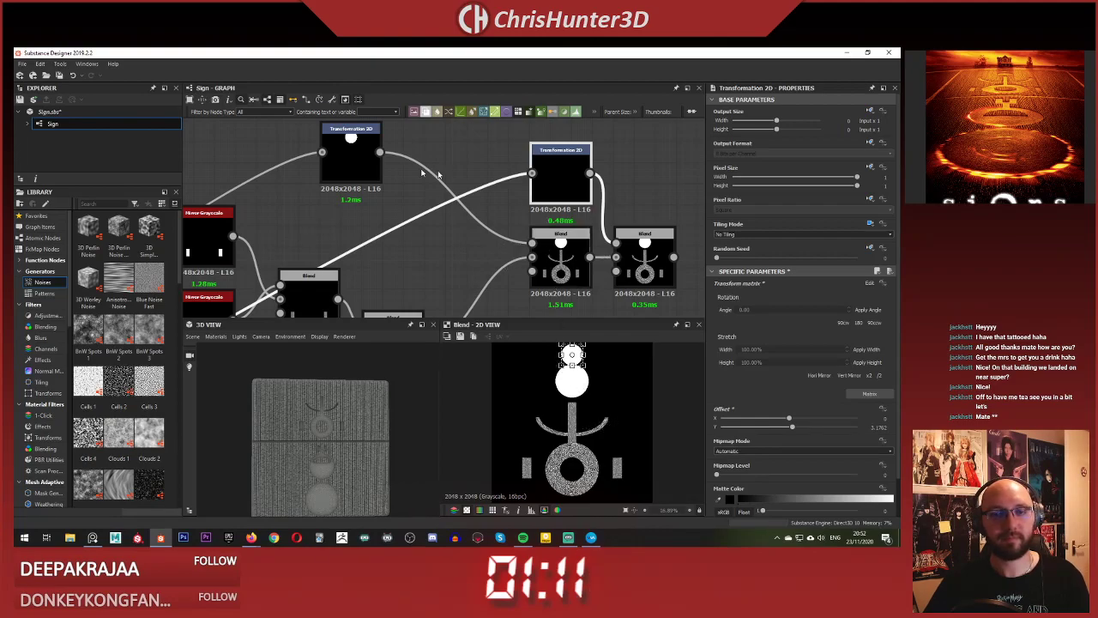
# - Nudge the larger disc slightly down toward the vertical stem
pyautogui.click(350, 153)
pyautogui.scroll(2, 587, 377)
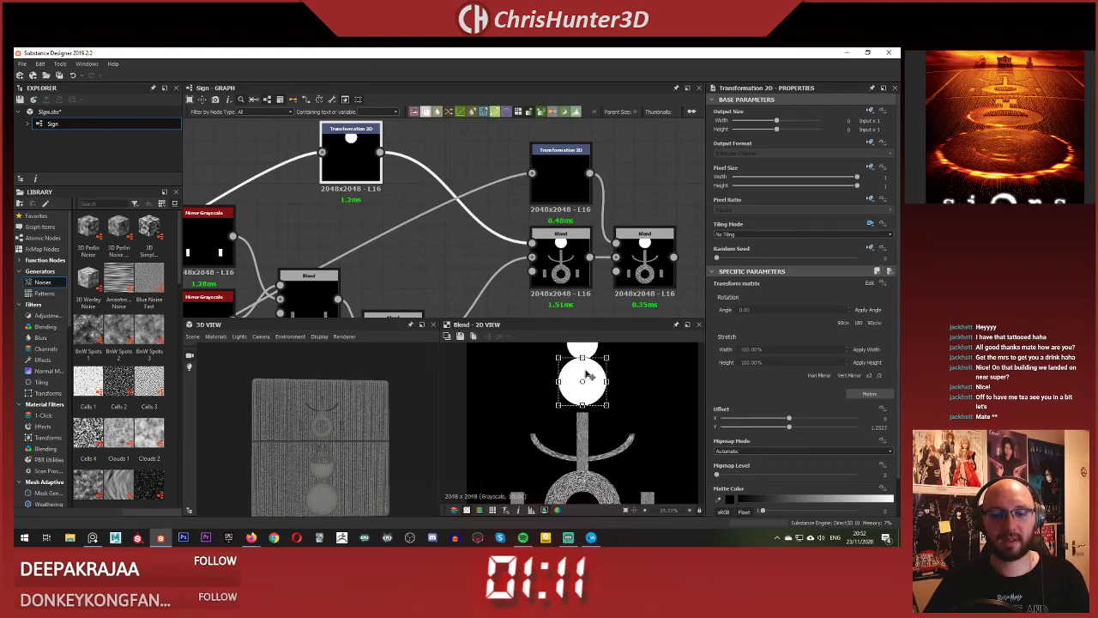
pyautogui.moveTo(588, 376); pyautogui.dragTo(586, 375)
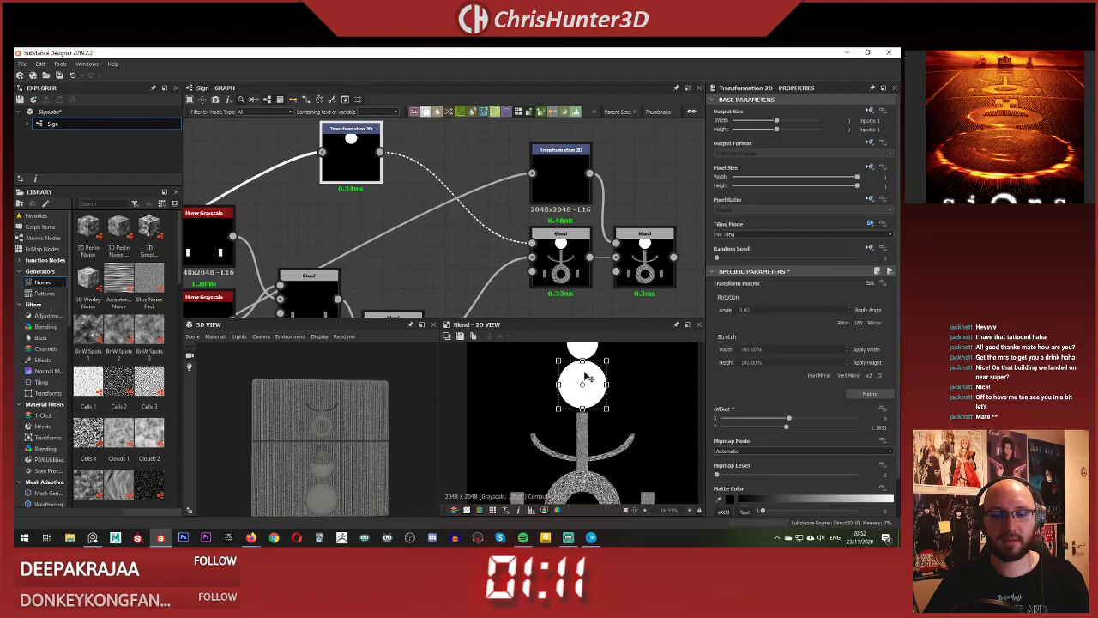
pyautogui.click(441, 255)
pyautogui.scroll(-4, 561, 412)
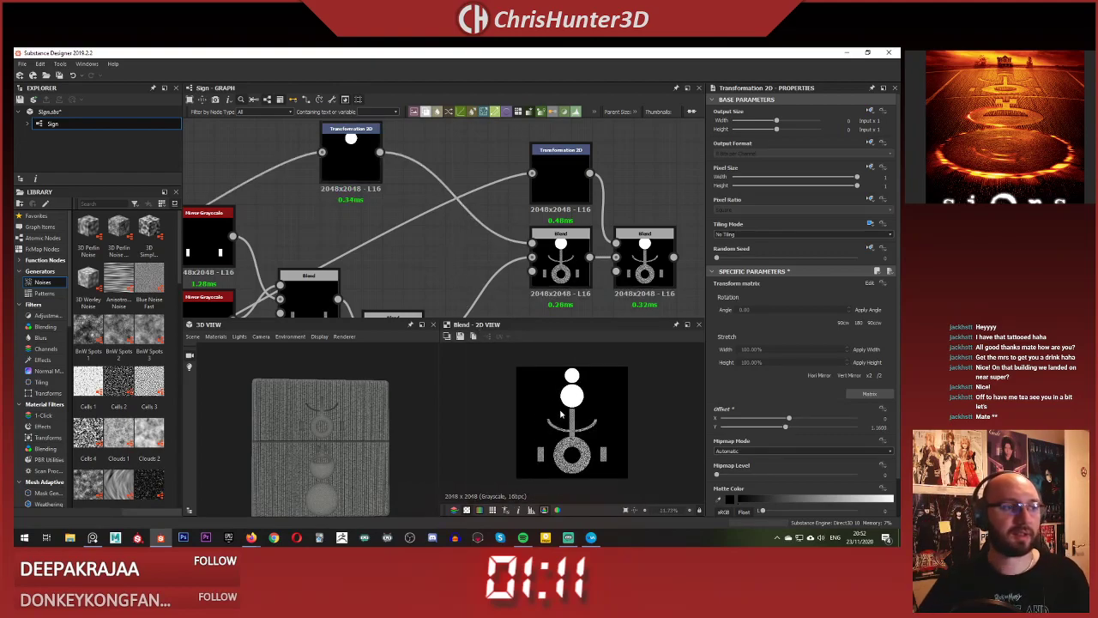
# - Scale the upper disc down a little more, keeping it centred just above the larger disc
pyautogui.scroll(5, 582, 424)
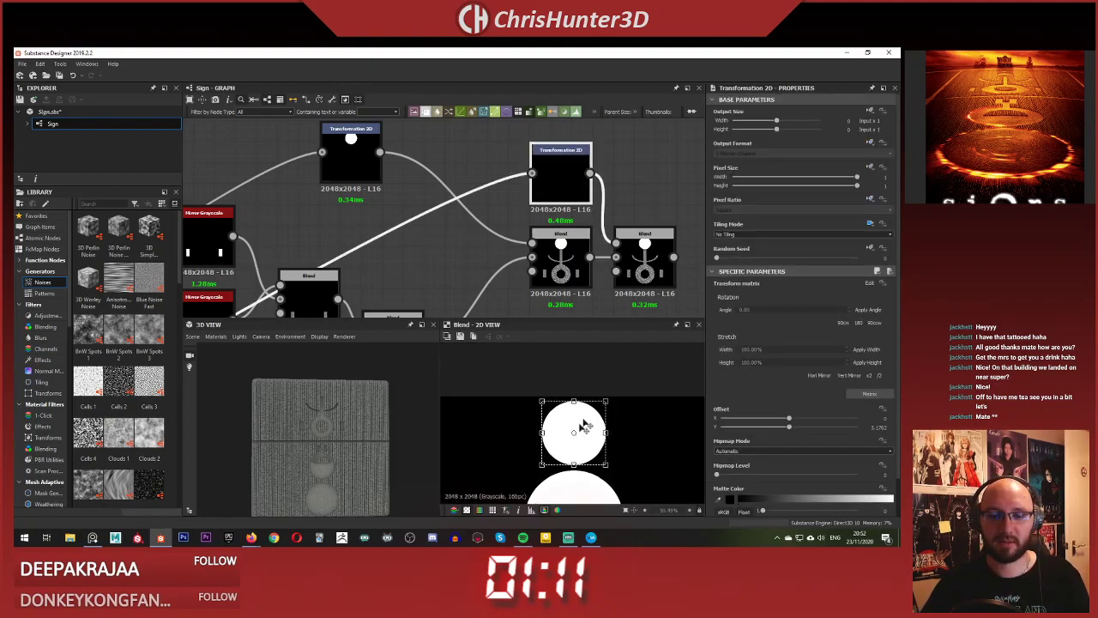
pyautogui.moveTo(606, 401); pyautogui.dragTo(595, 437)
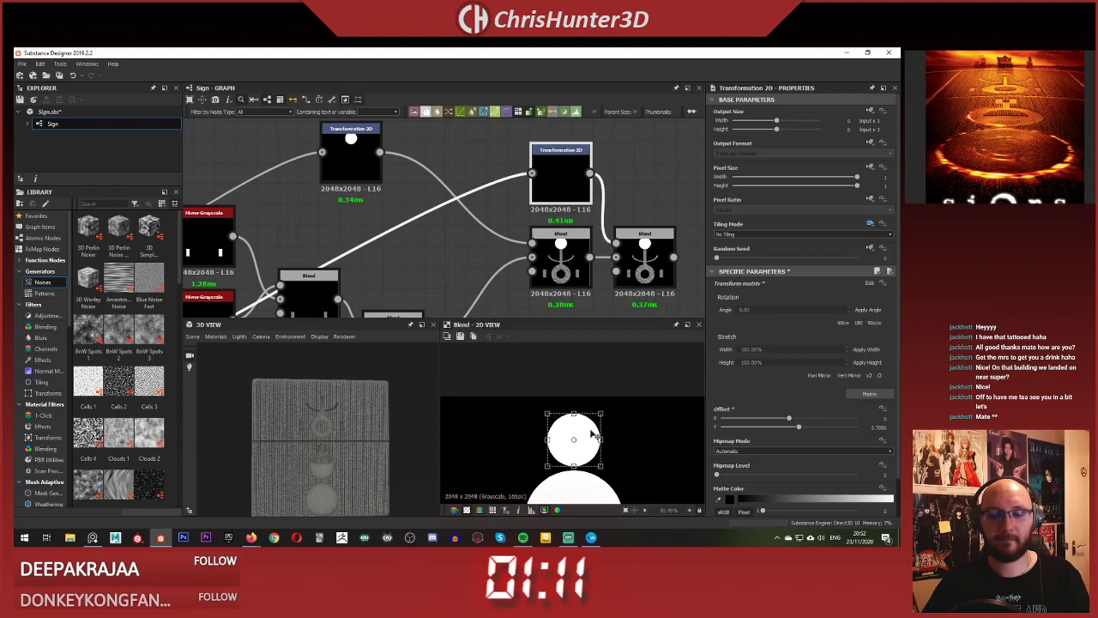
pyautogui.click(492, 301)
pyautogui.scroll(-8, 527, 465)
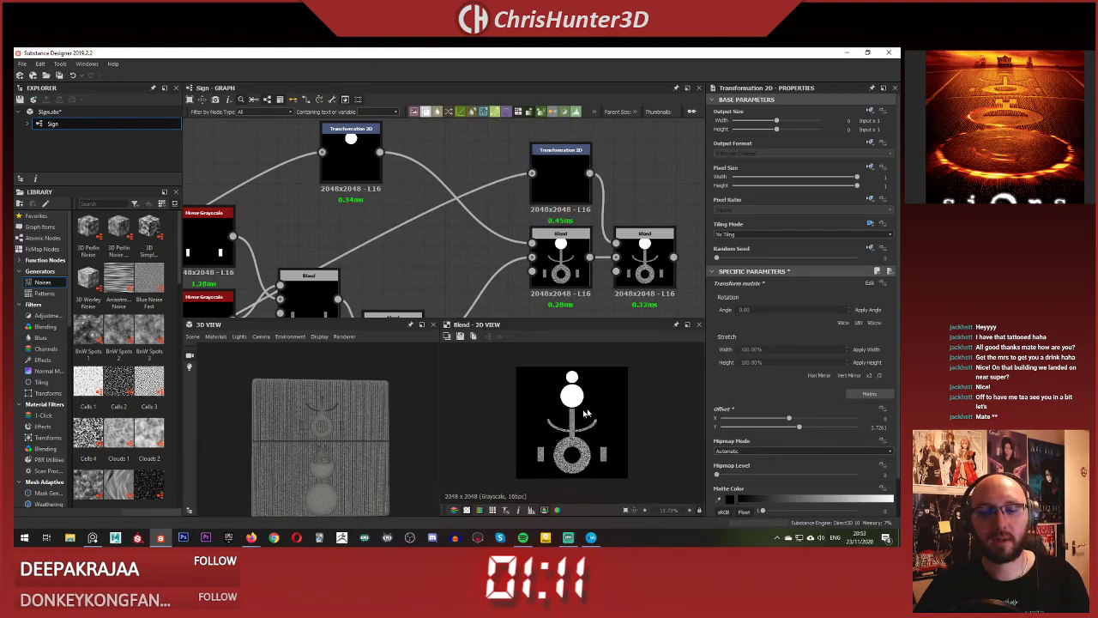
# - Nudge the larger disc slightly up to widen its gap from the vertical stem
pyautogui.scroll(2, 549, 194)
pyautogui.click(550, 194)
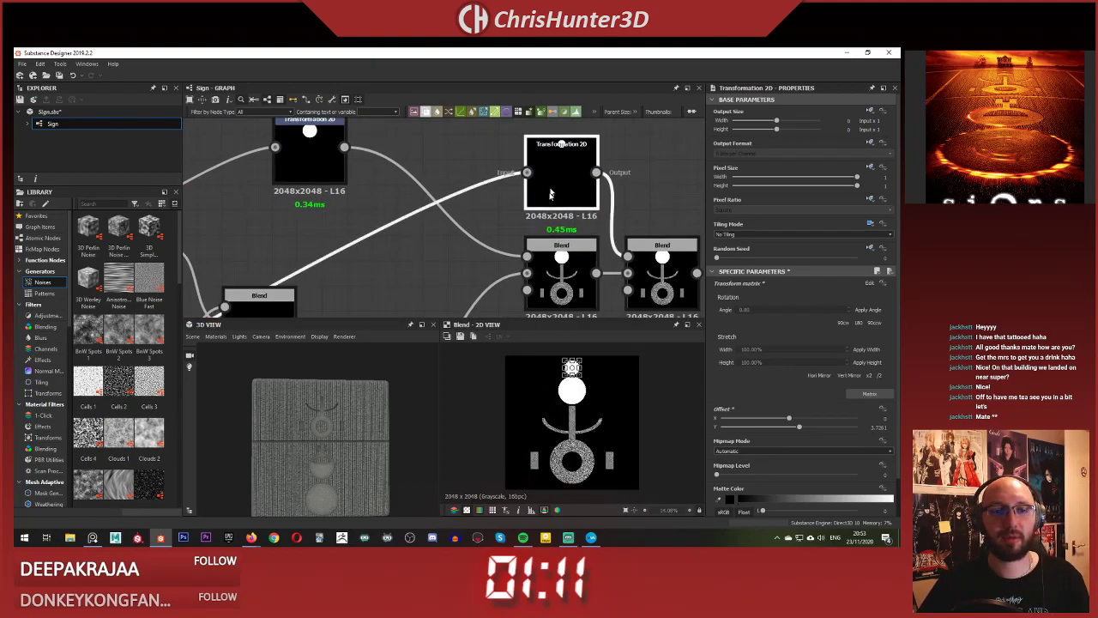
pyautogui.click(334, 160)
pyautogui.scroll(6, 574, 388)
pyautogui.moveTo(598, 383); pyautogui.dragTo(601, 382)
pyautogui.scroll(-4, 601, 382)
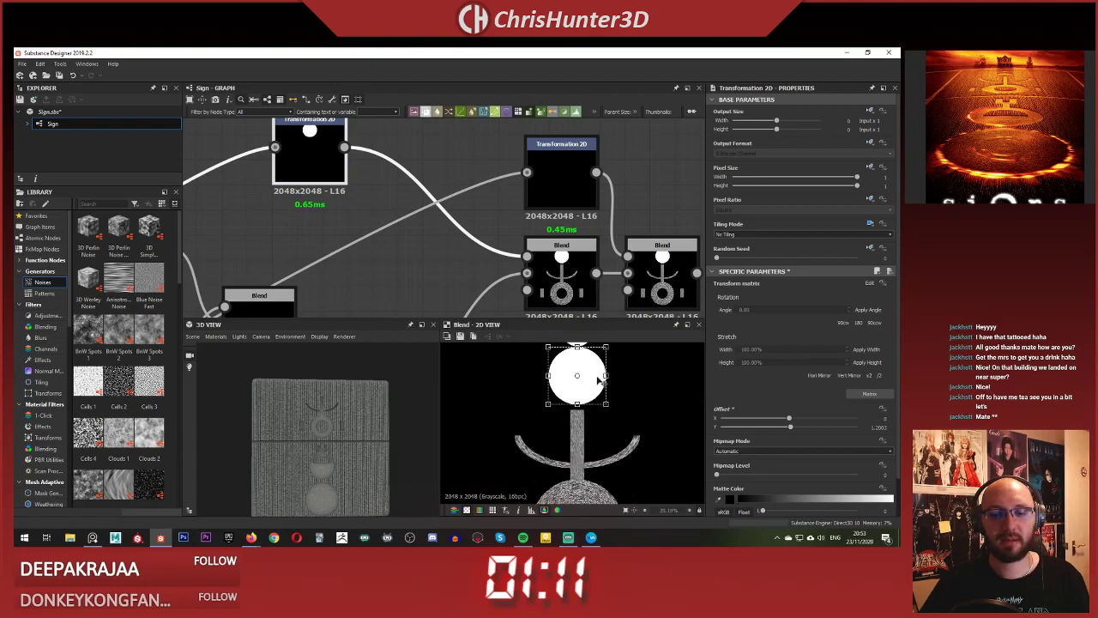
pyautogui.press('f')
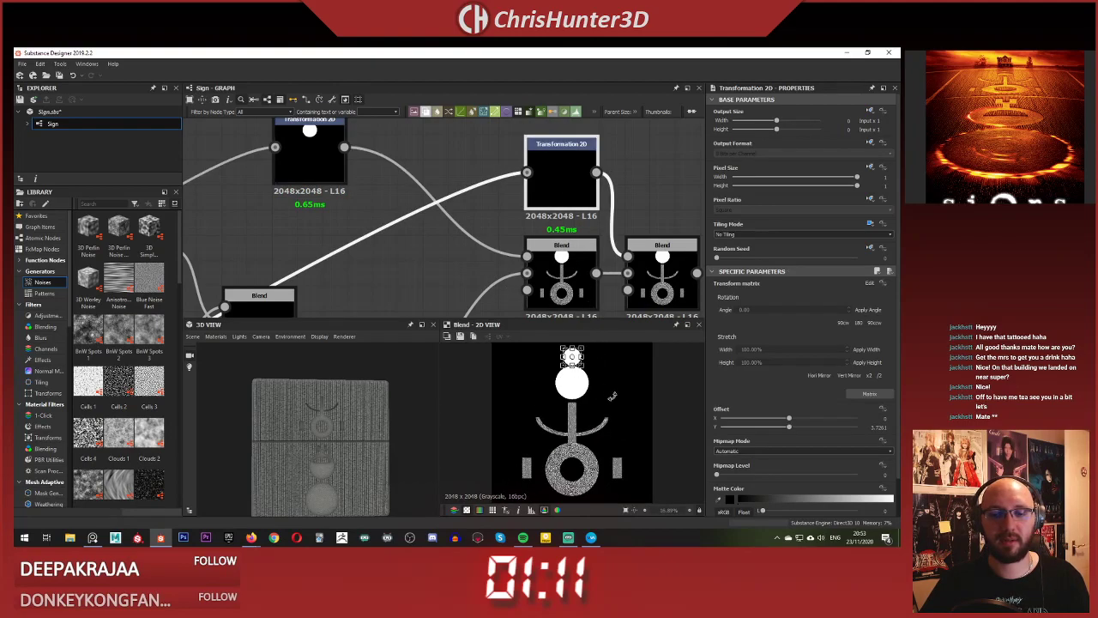
# - Nudge the smaller disc slightly up to leave a narrow gap above the larger disc
pyautogui.scroll(6, 611, 394)
pyautogui.moveTo(608, 348); pyautogui.dragTo(644, 436, button='middle')
pyautogui.moveTo(563, 399); pyautogui.dragTo(564, 394)
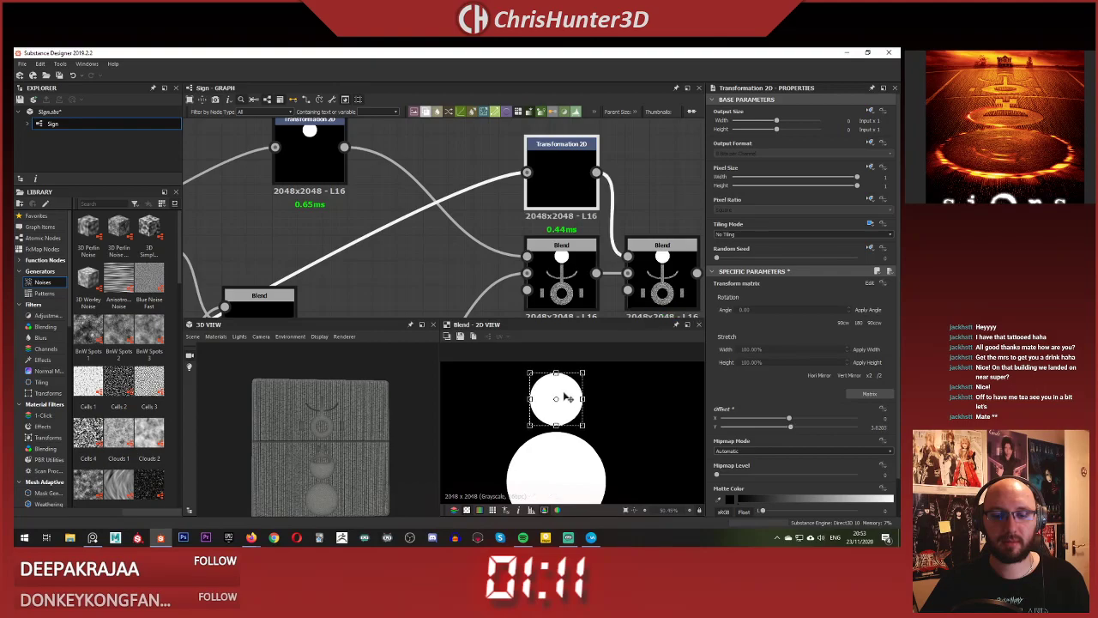
pyautogui.scroll(-4, 566, 399)
pyautogui.click(457, 254)
pyautogui.scroll(-3, 621, 445)
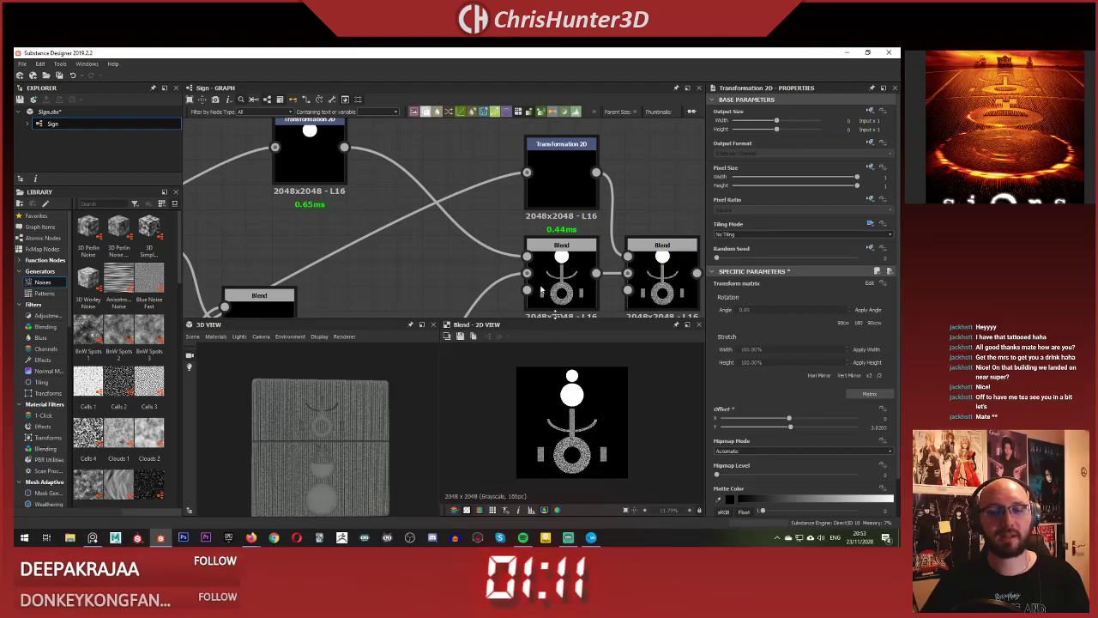
# - Add a Blend node beside the larger disc's Transformation 2D, connect that transform as its background, and align the two nodes
pyautogui.scroll(-3, 549, 274)
pyautogui.moveTo(562, 239); pyautogui.dragTo(639, 187, button='middle')
pyautogui.scroll(-1, 635, 193)
pyautogui.moveTo(546, 220); pyautogui.dragTo(461, 250, button='middle')
pyautogui.scroll(3, 594, 246)
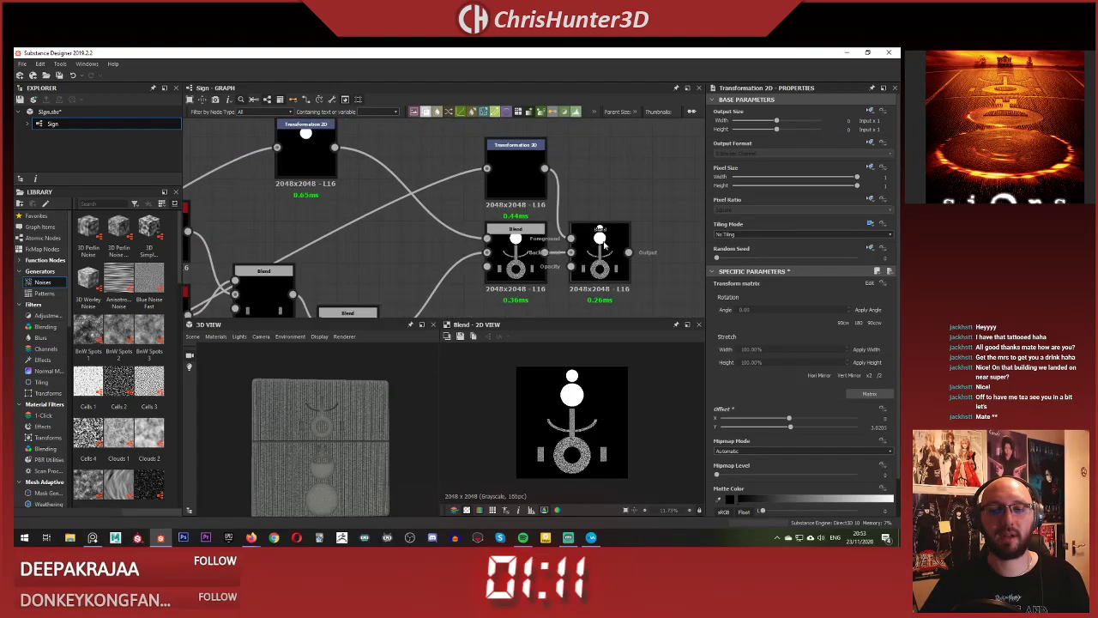
pyautogui.scroll(1, 597, 254)
pyautogui.scroll(-4, 403, 208)
pyautogui.moveTo(409, 206); pyautogui.dragTo(533, 224, button='middle')
pyautogui.scroll(2, 522, 216)
pyautogui.press('space')
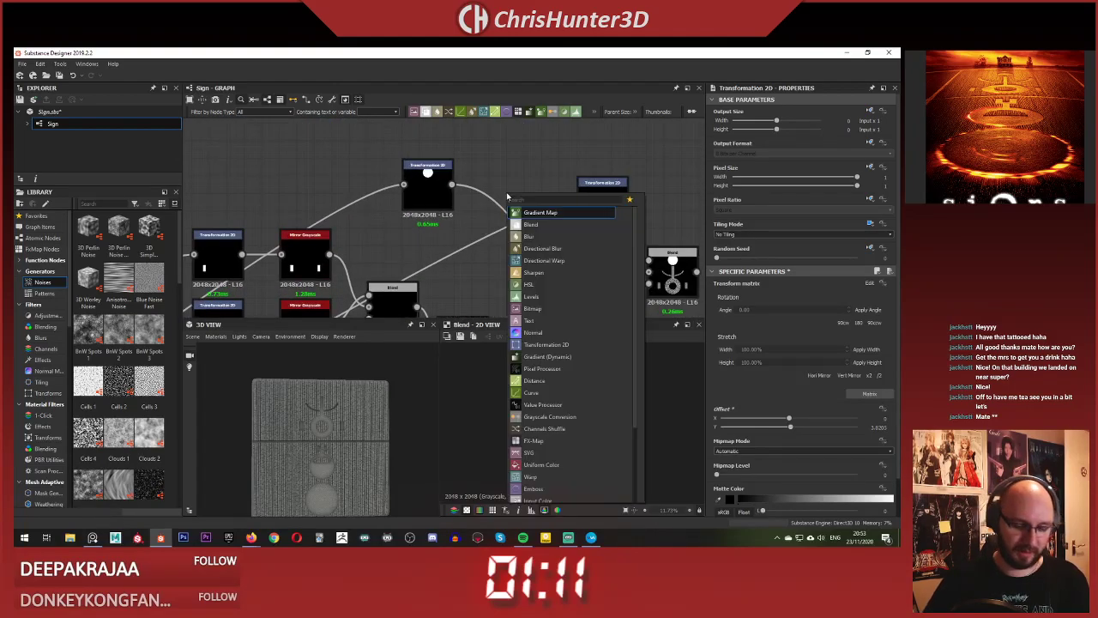
pyautogui.click(531, 224)
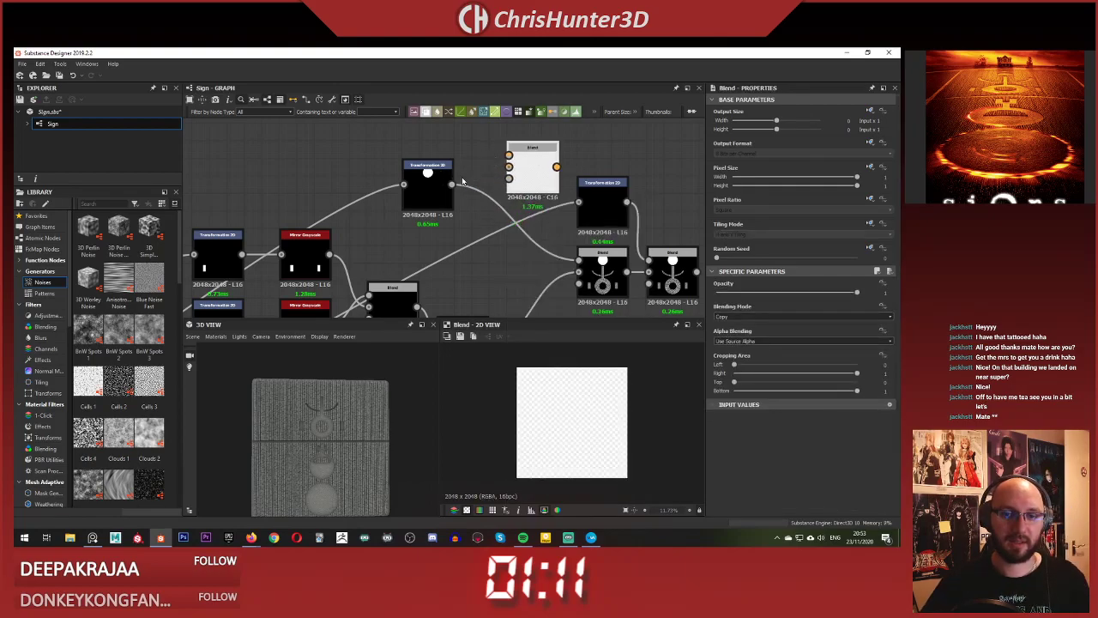
pyautogui.moveTo(516, 175); pyautogui.dragTo(512, 169)
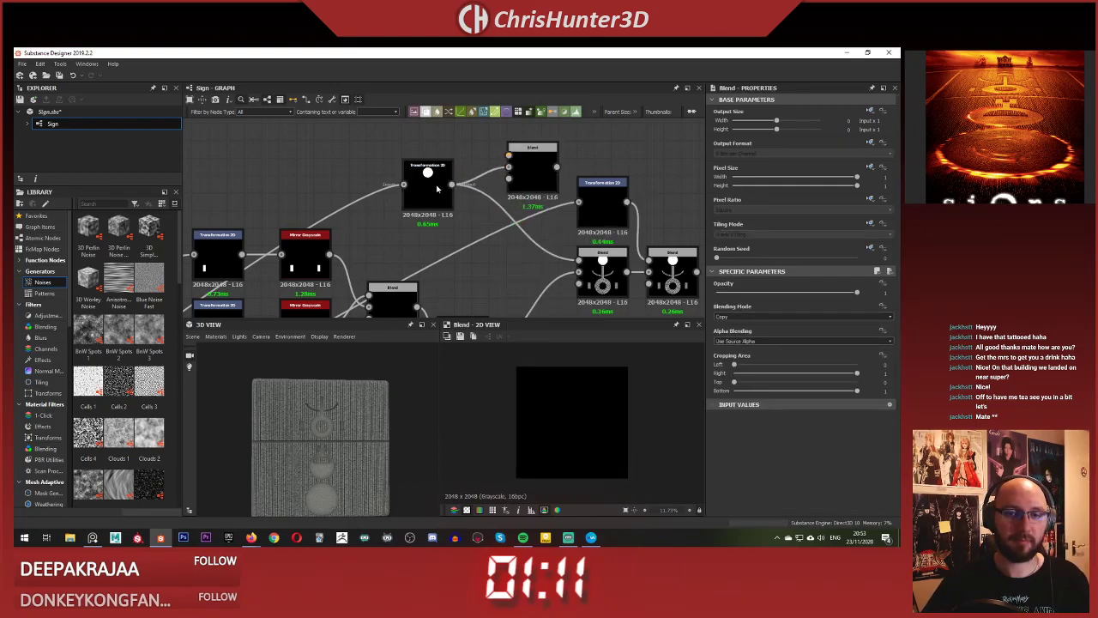
pyautogui.moveTo(436, 188); pyautogui.dragTo(420, 168)
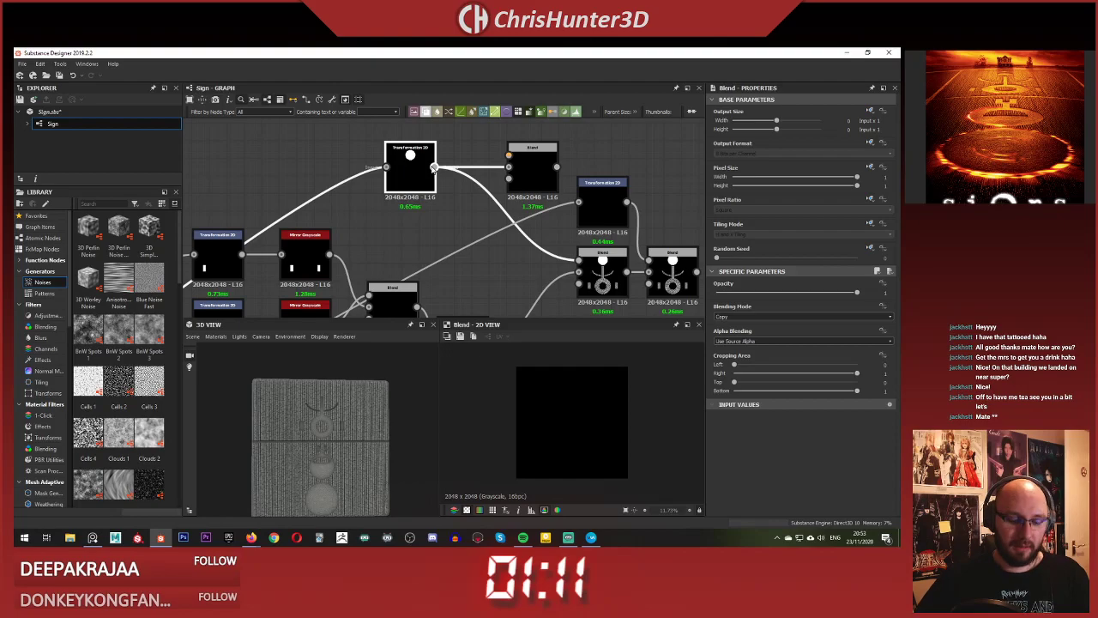
# - Duplicate the larger disc's Transformation 2D and place the copy above the original node
pyautogui.moveTo(433, 138); pyautogui.dragTo(439, 191, button='middle')
pyautogui.hotkey('ctrl', 'd')
pyautogui.moveTo(450, 281); pyautogui.dragTo(422, 164)
# - Feed the radial noise into the duplicated Transformation 2D above the larger disc's original transform
pyautogui.scroll(-5, 420, 166)
pyautogui.moveTo(408, 172); pyautogui.dragTo(386, 183, button='middle')
pyautogui.moveTo(299, 244); pyautogui.dragTo(464, 111, button='middle')
pyautogui.moveTo(270, 286); pyautogui.dragTo(434, 239, button='middle')
pyautogui.scroll(5, 432, 240)
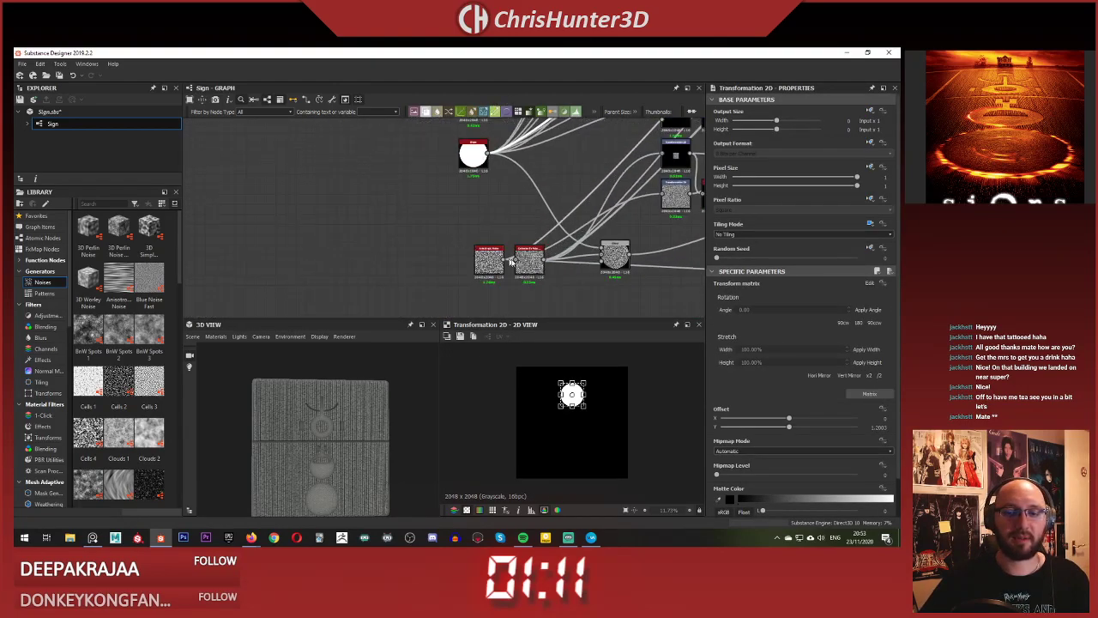
pyautogui.scroll(3, 515, 257)
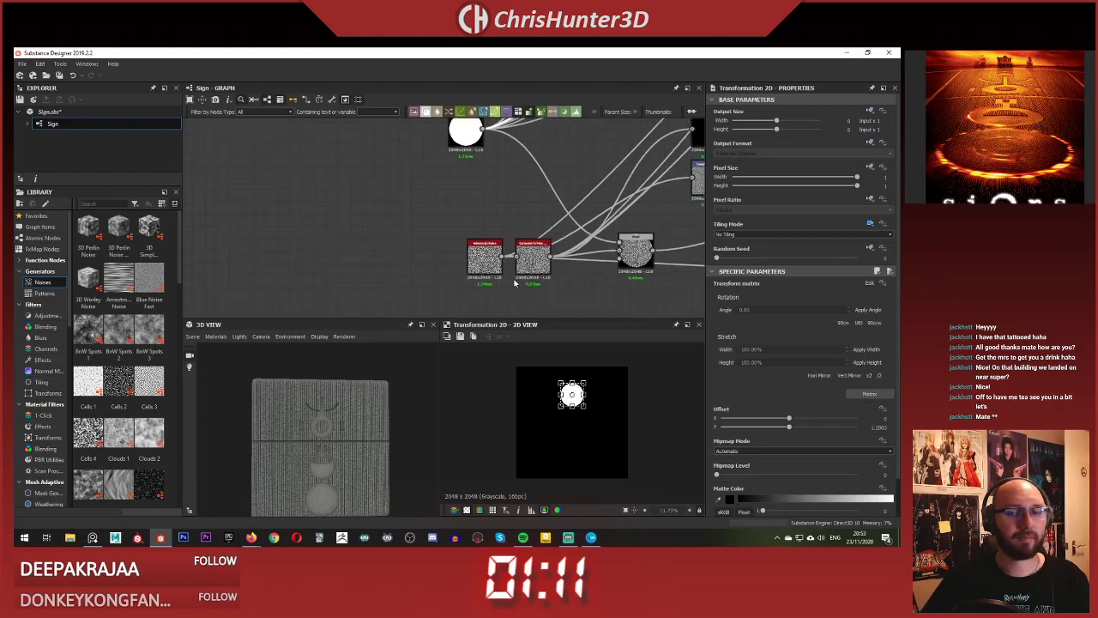
pyautogui.scroll(-6, 576, 241)
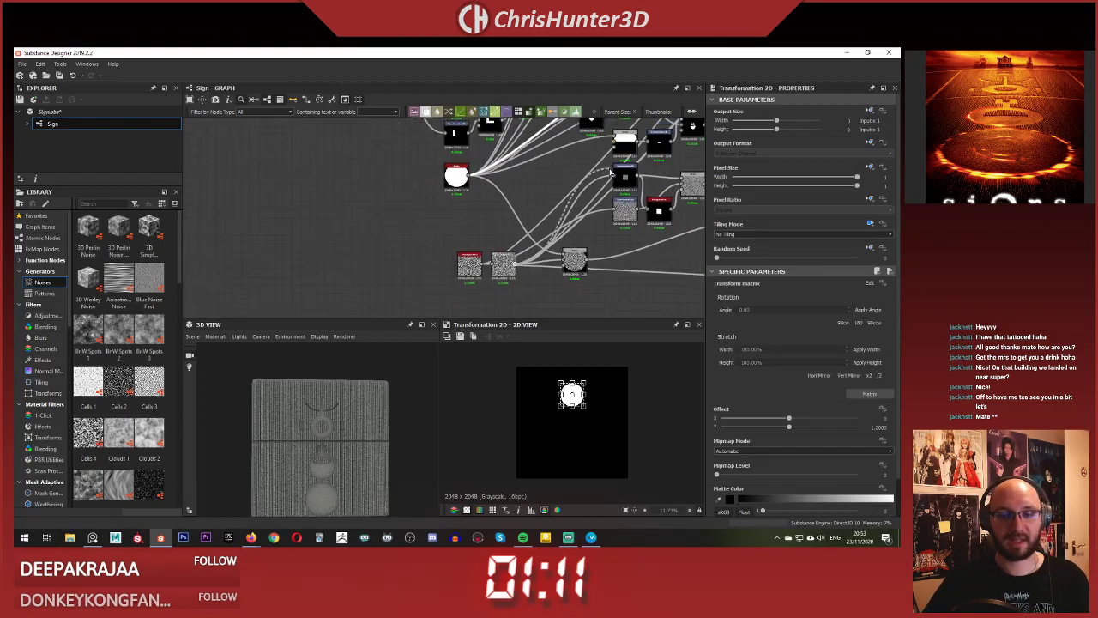
pyautogui.scroll(3, 555, 140)
pyautogui.moveTo(555, 141); pyautogui.dragTo(532, 194)
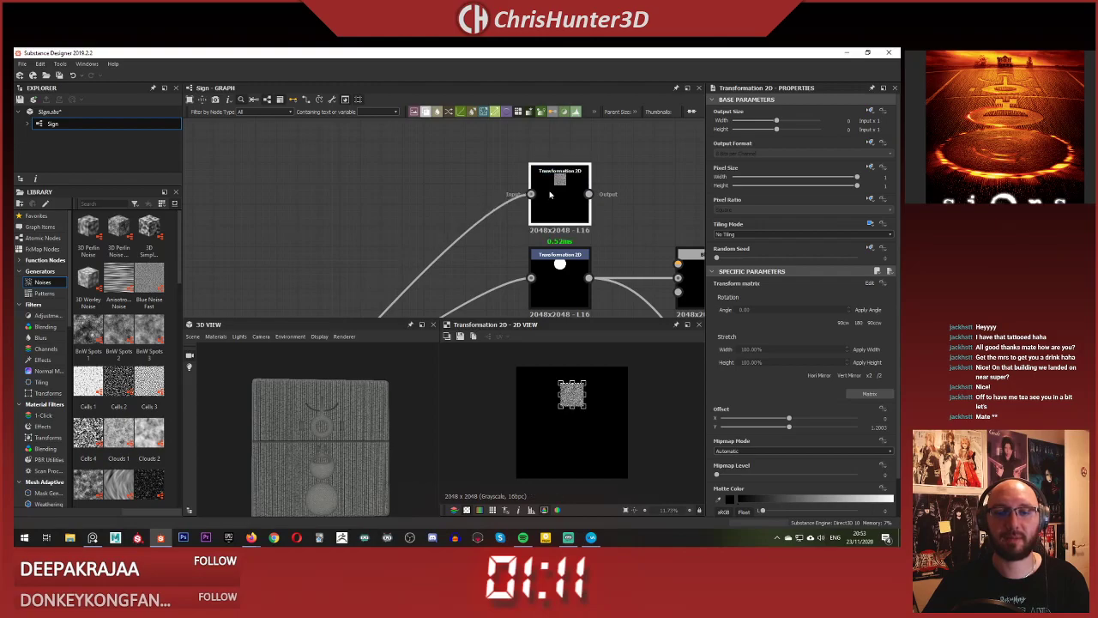
# - Connect the noise transform as the larger disc Blend's foreground and set the blending mode to Multiply
pyautogui.moveTo(590, 208); pyautogui.dragTo(457, 196, button='middle')
pyautogui.moveTo(456, 182); pyautogui.dragTo(546, 252)
pyautogui.click(575, 275)
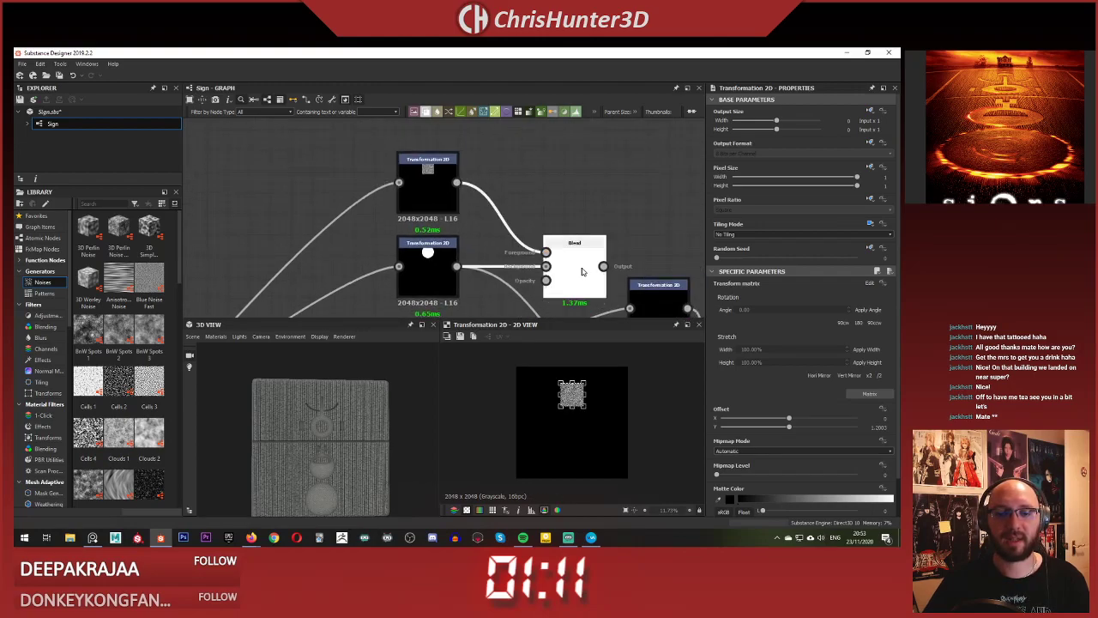
pyautogui.click(796, 317)
pyautogui.click(781, 341)
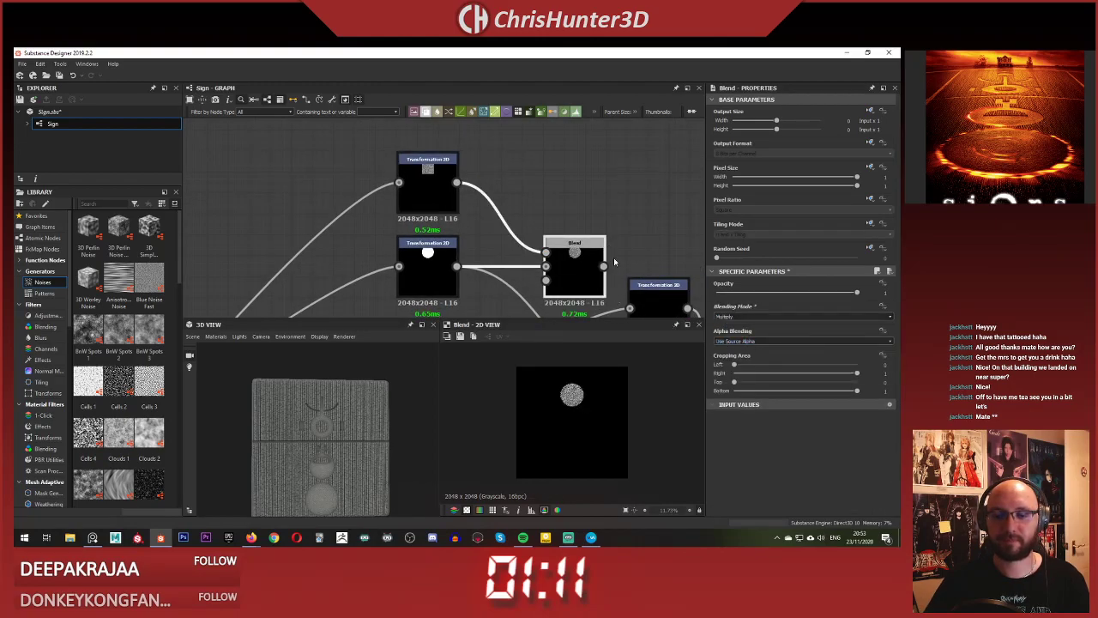
# - Replace the plain larger disc in the symbol Blend's foreground with the noise-textured disc and preview the combined symbol
pyautogui.moveTo(613, 257); pyautogui.dragTo(486, 213, button='middle')
pyautogui.scroll(-3, 493, 197)
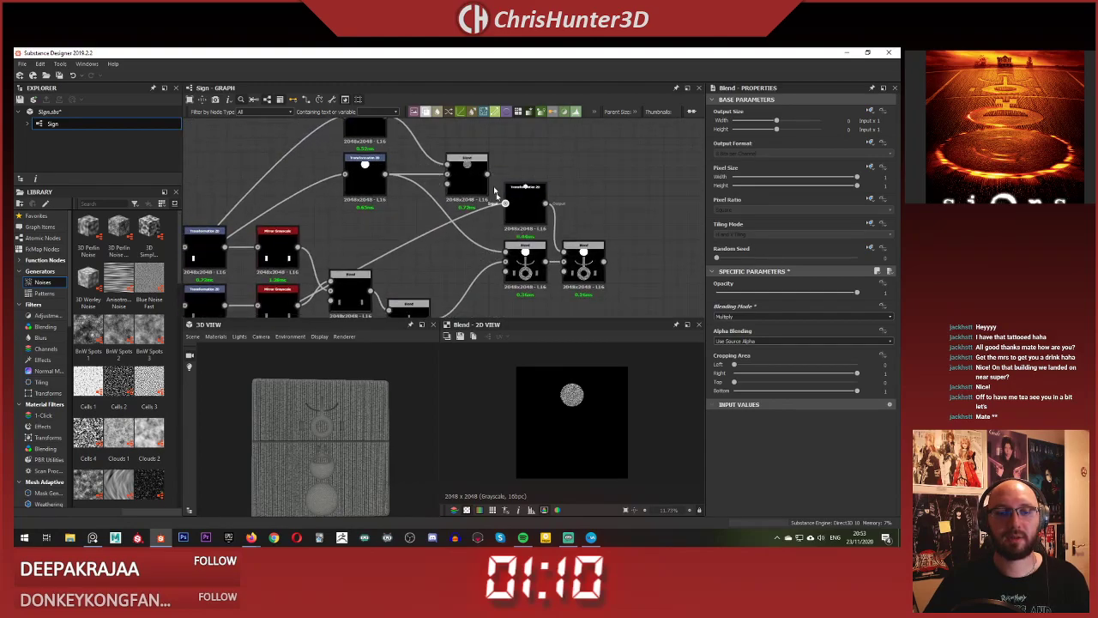
pyautogui.moveTo(512, 251); pyautogui.dragTo(508, 251)
pyautogui.doubleClick(525, 266)
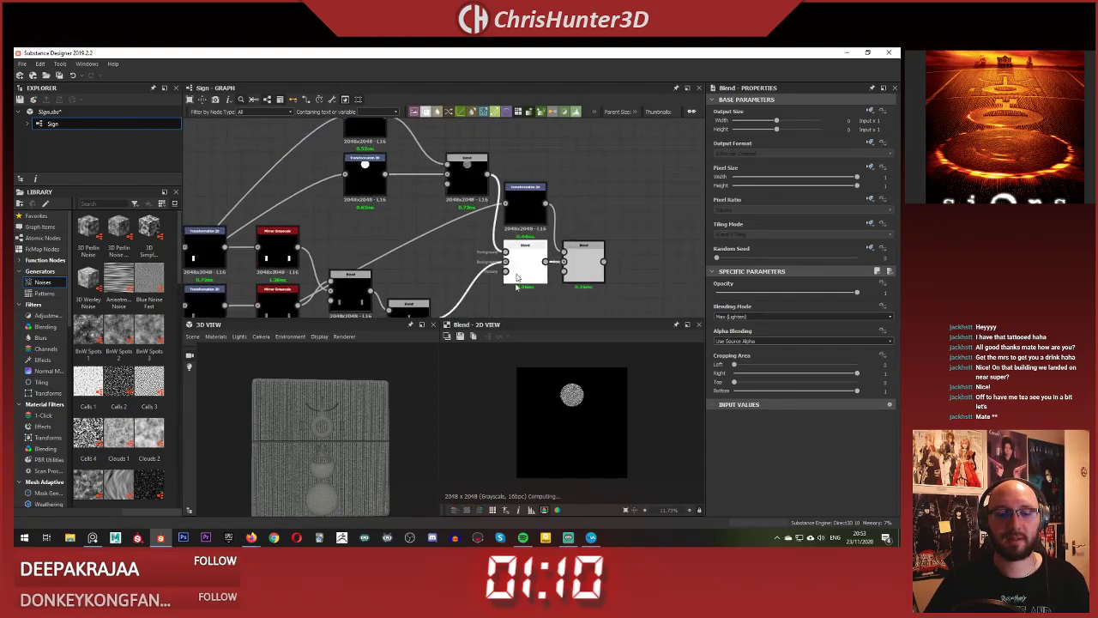
pyautogui.scroll(7, 576, 412)
pyautogui.moveTo(581, 392); pyautogui.dragTo(586, 435, button='middle')
pyautogui.scroll(-4, 436, 164)
pyautogui.moveTo(490, 129); pyautogui.dragTo(561, 151, button='middle')
pyautogui.scroll(4, 527, 211)
pyautogui.click(495, 213)
pyautogui.click(491, 188)
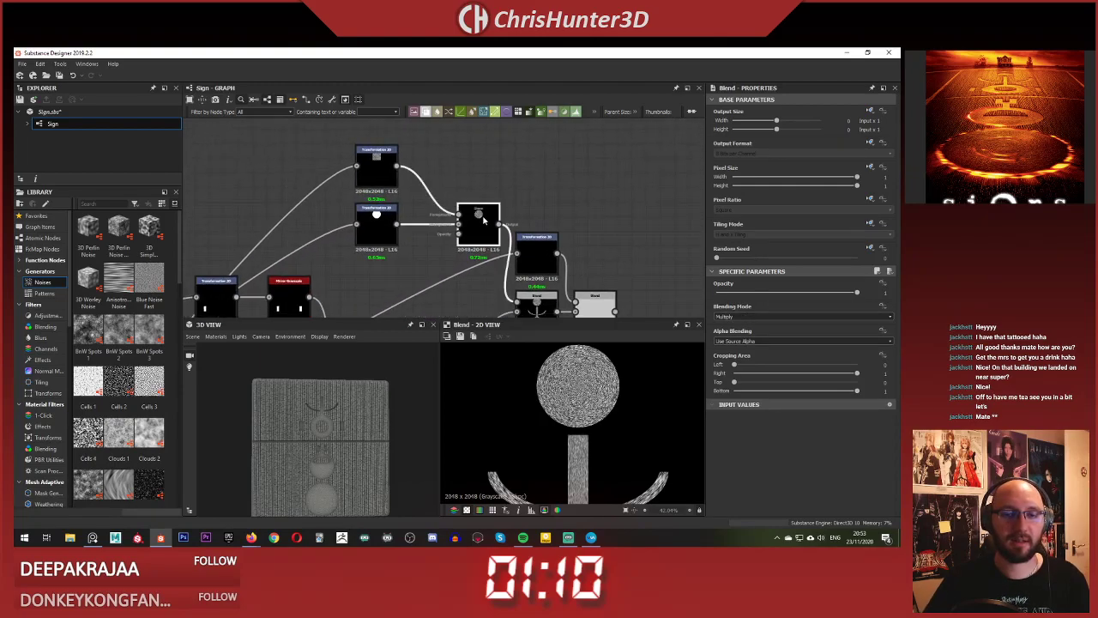
# - Duplicate the smaller disc's Transformation 2D, place the copy above the original, and feed it the radial noise
pyautogui.scroll(-3, 506, 215)
pyautogui.scroll(2, 521, 221)
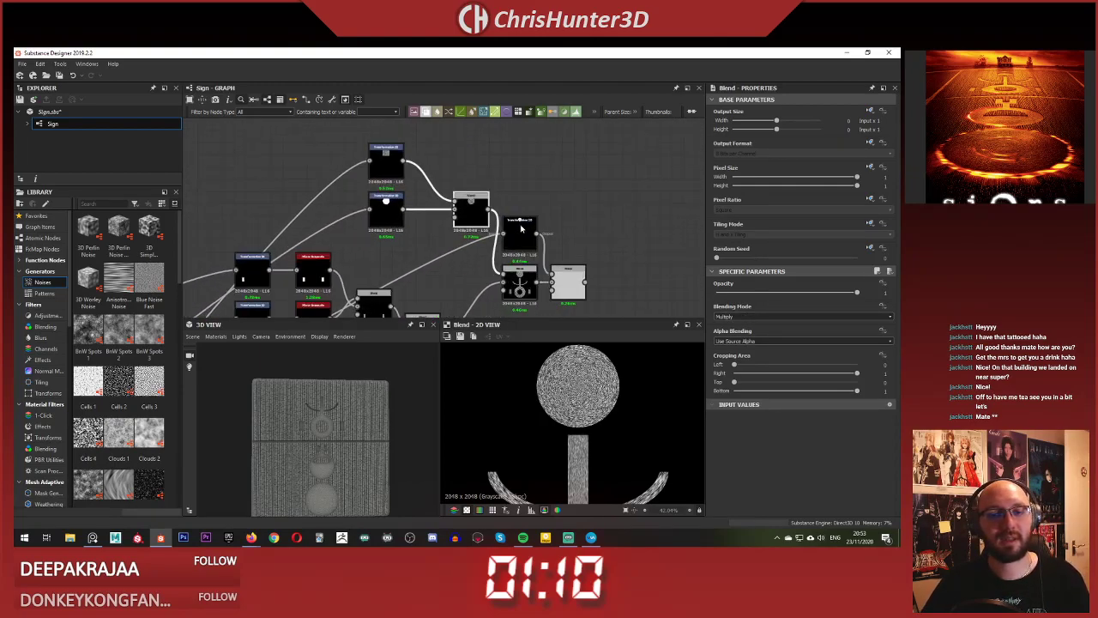
pyautogui.moveTo(521, 227); pyautogui.dragTo(521, 220)
pyautogui.hotkey('ctrl', 'd')
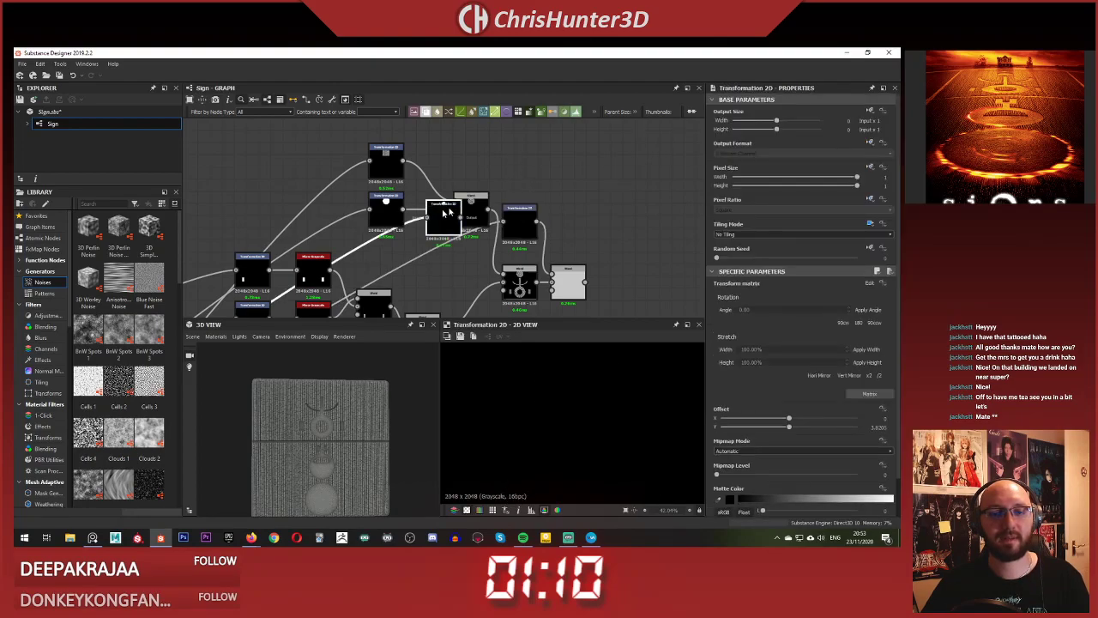
pyautogui.moveTo(444, 213); pyautogui.dragTo(520, 177)
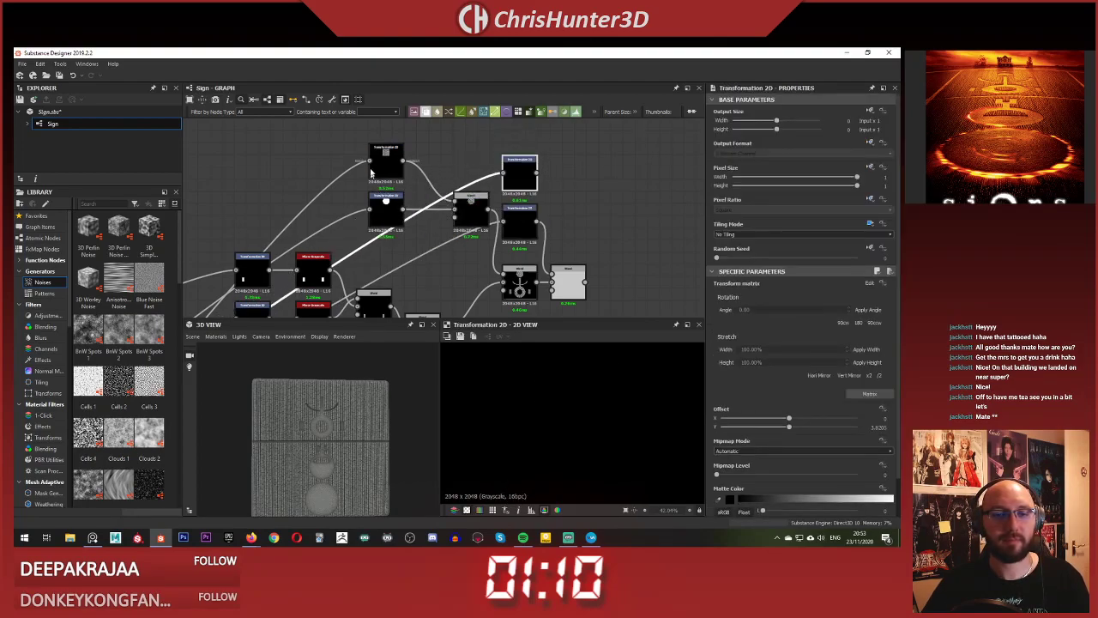
pyautogui.moveTo(437, 170); pyautogui.dragTo(502, 173)
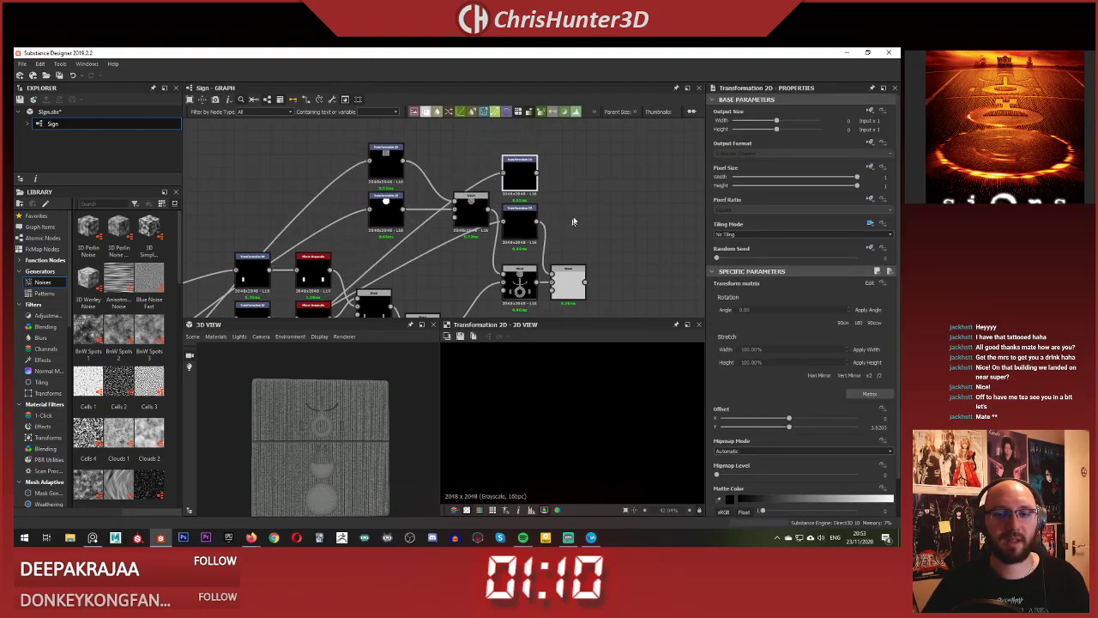
# - Add a Blend node combining the smaller disc's two Transformation 2D nodes and set its blending mode to Multiply
pyautogui.press('space')
pyautogui.write('blend')
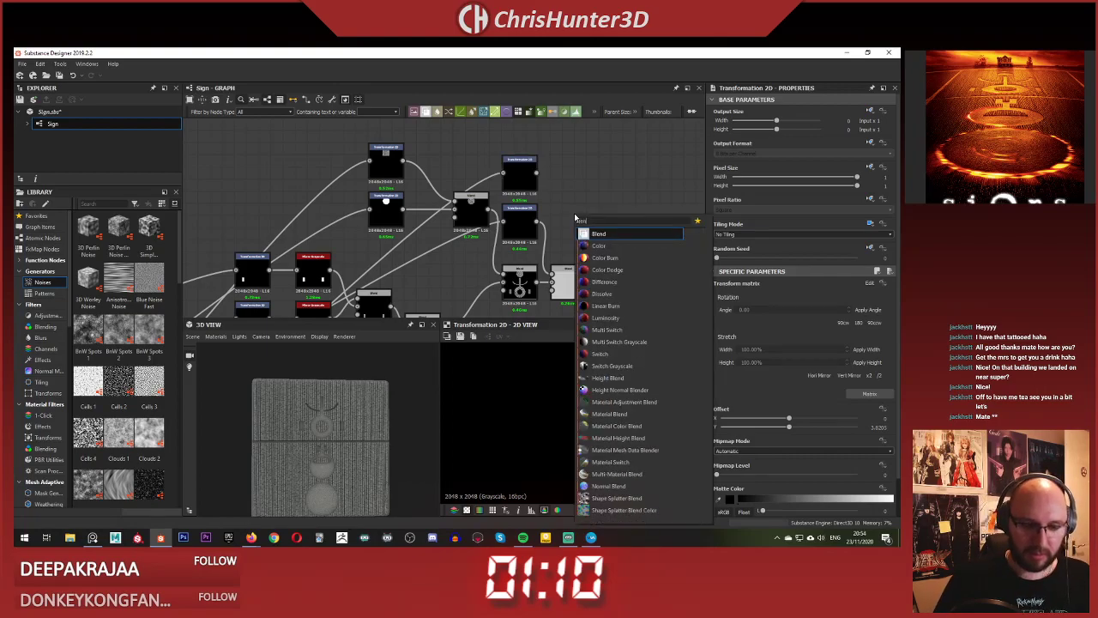
pyautogui.press('Return')
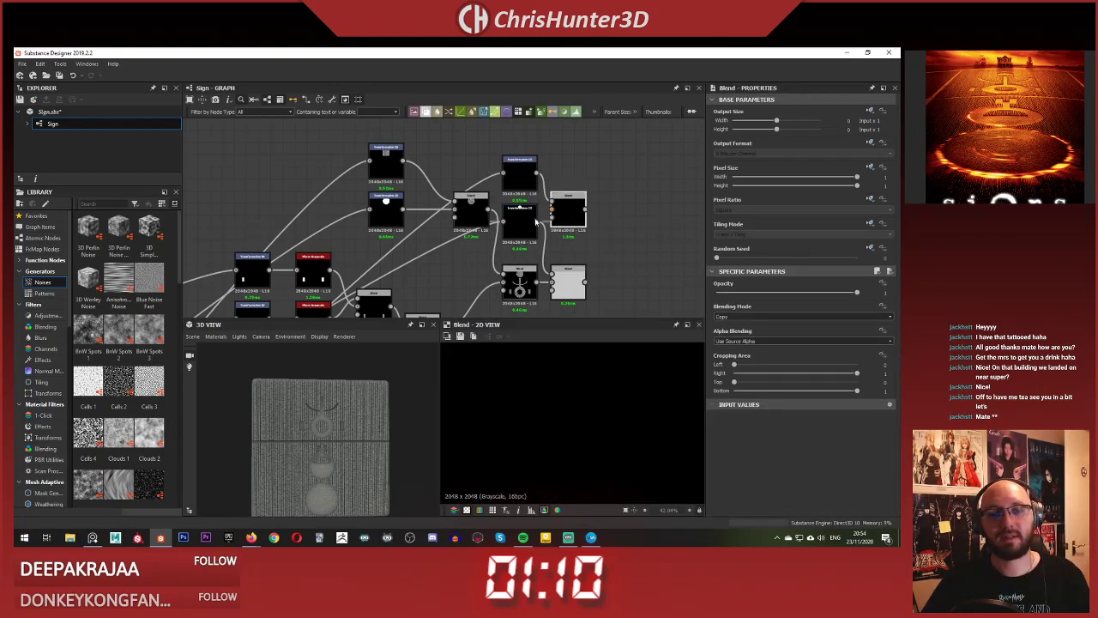
pyautogui.click(745, 316)
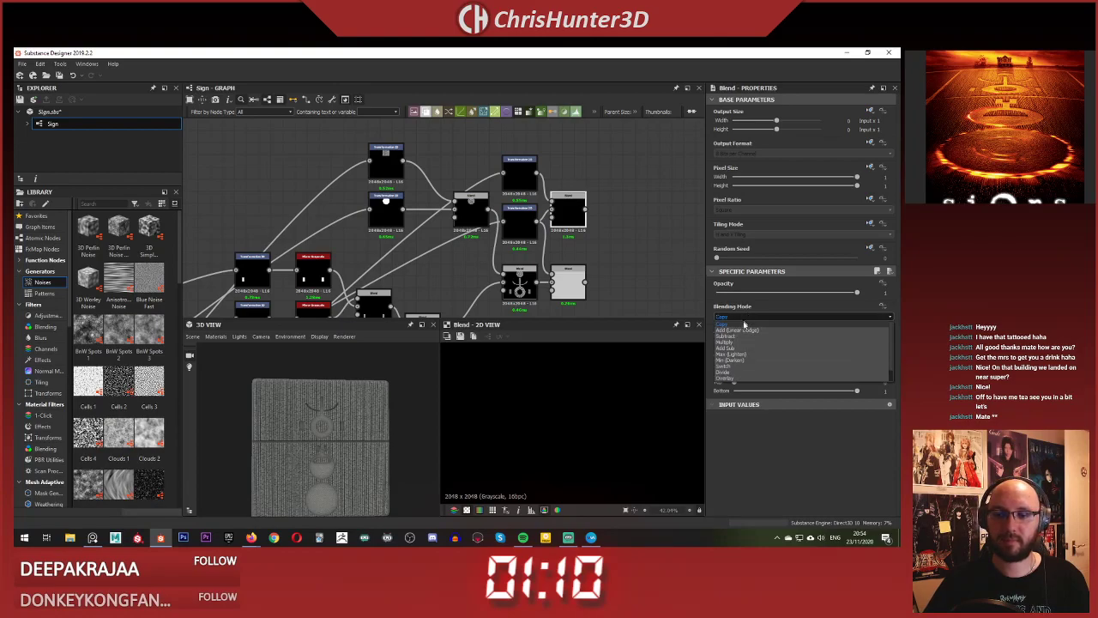
pyautogui.click(738, 339)
pyautogui.click(738, 314)
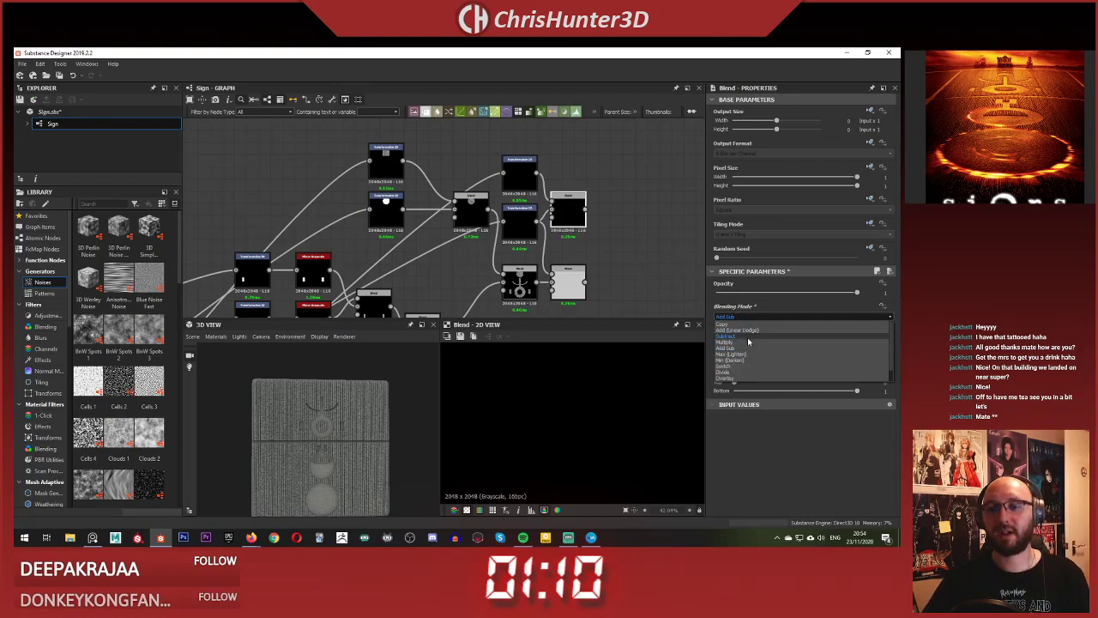
pyautogui.click(738, 335)
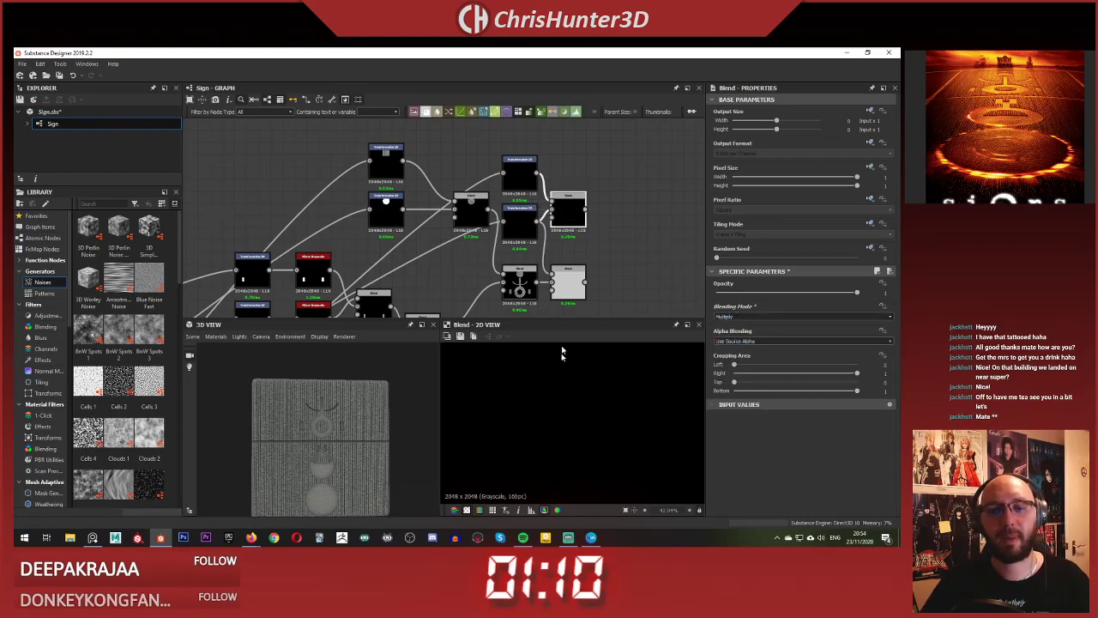
pyautogui.scroll(5, 570, 418)
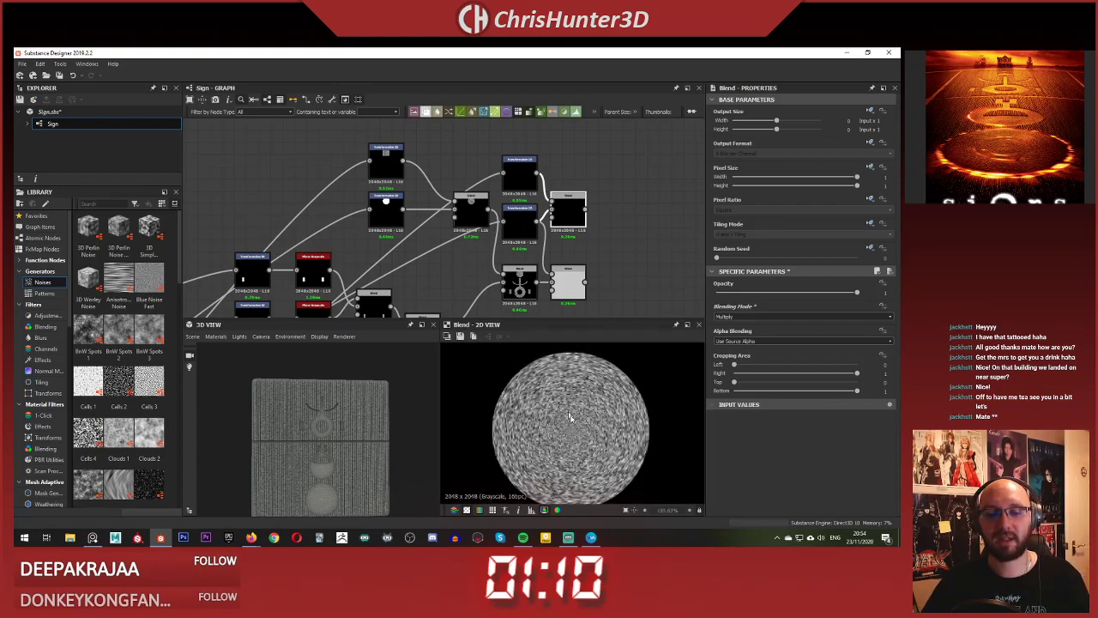
pyautogui.scroll(-6, 571, 422)
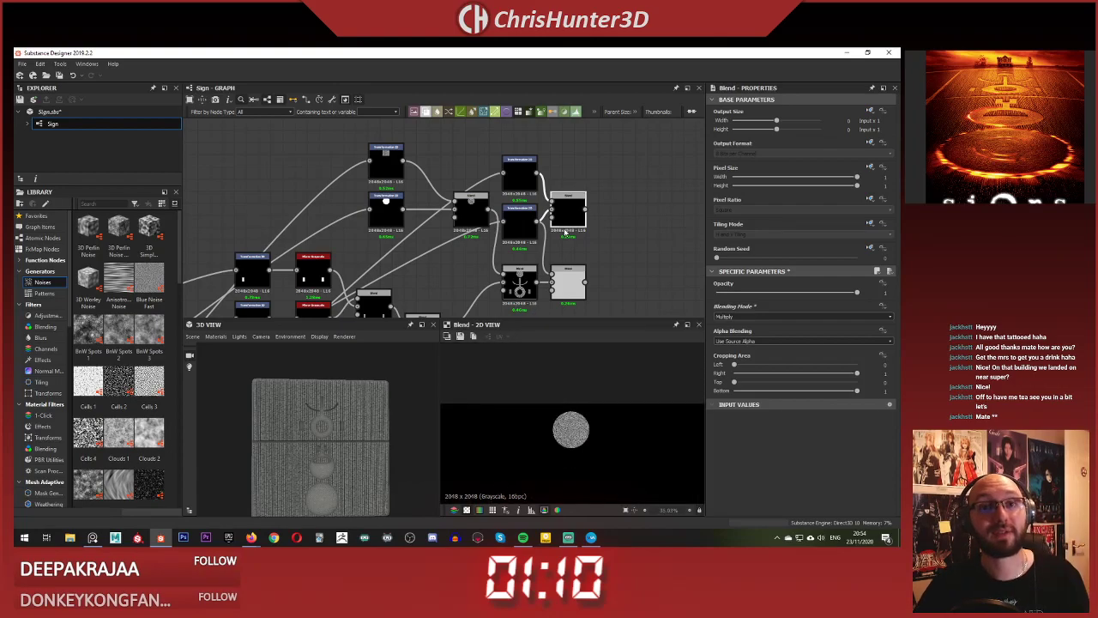
# - Move the larger disc's Blend close to its two Transformation 2D nodes and shift the group away from the smaller disc's nodes
pyautogui.moveTo(570, 211)
pyautogui.mouseDown(button='middle')
pyautogui.moveTo(559, 153)
pyautogui.moveTo(557, 201)
pyautogui.mouseUp(button='middle')
pyautogui.scroll(-2, 562, 249)
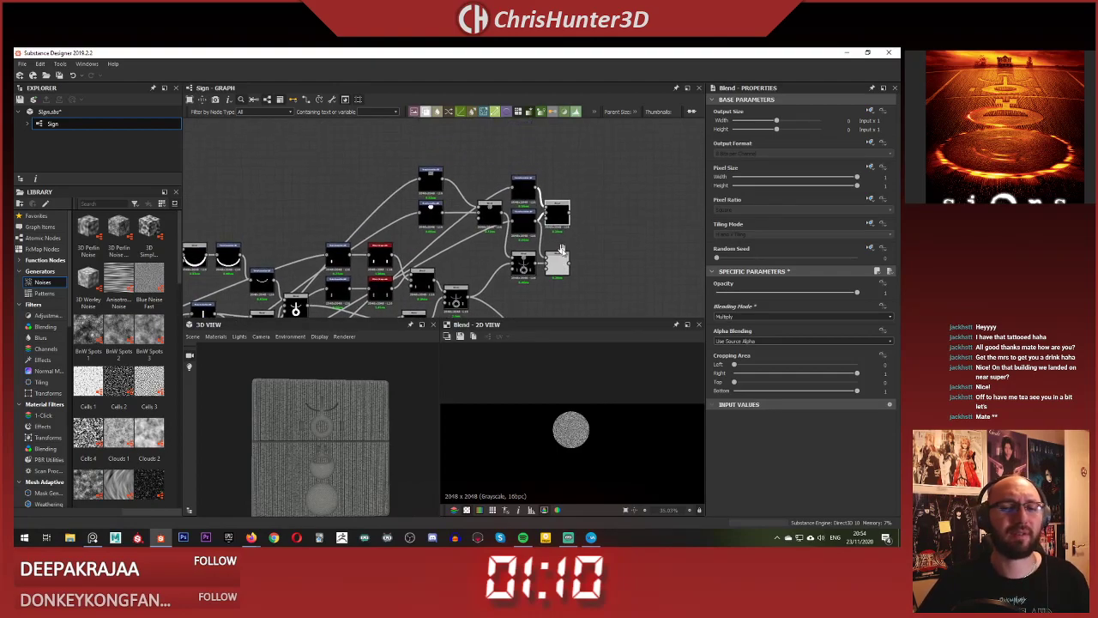
pyautogui.scroll(2, 565, 252)
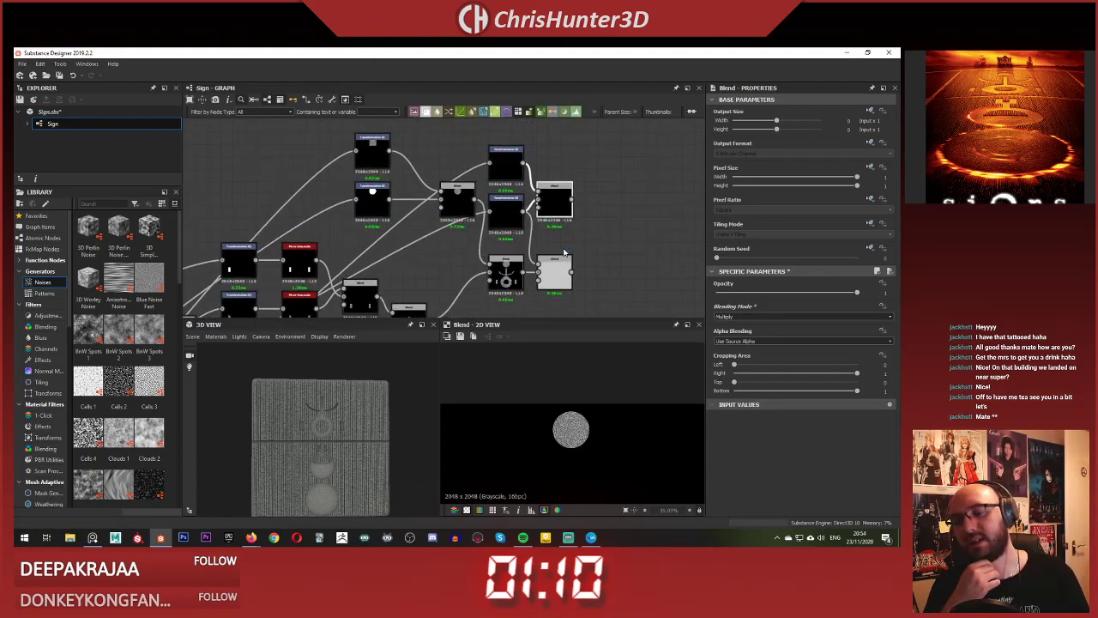
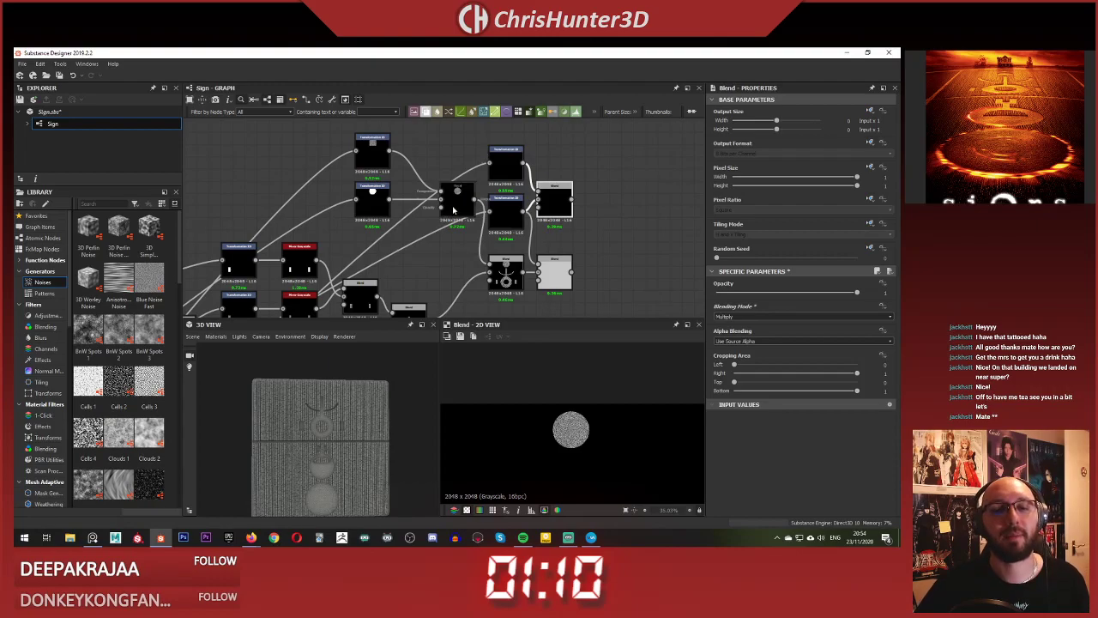
pyautogui.moveTo(453, 209); pyautogui.dragTo(419, 182)
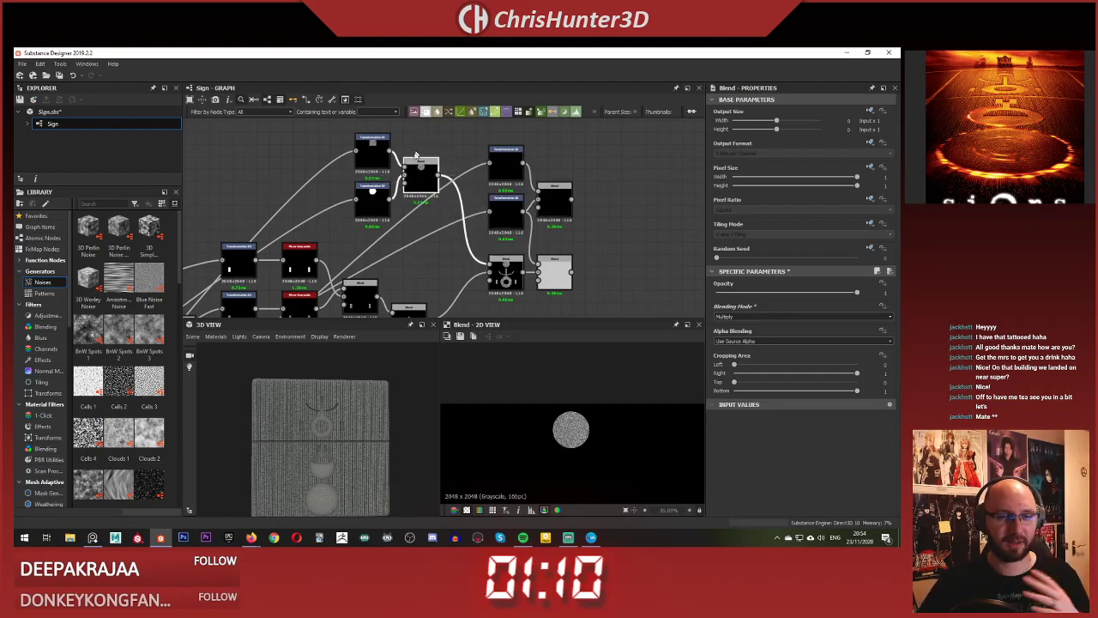
pyautogui.moveTo(332, 129); pyautogui.dragTo(417, 183)
pyautogui.click(441, 165)
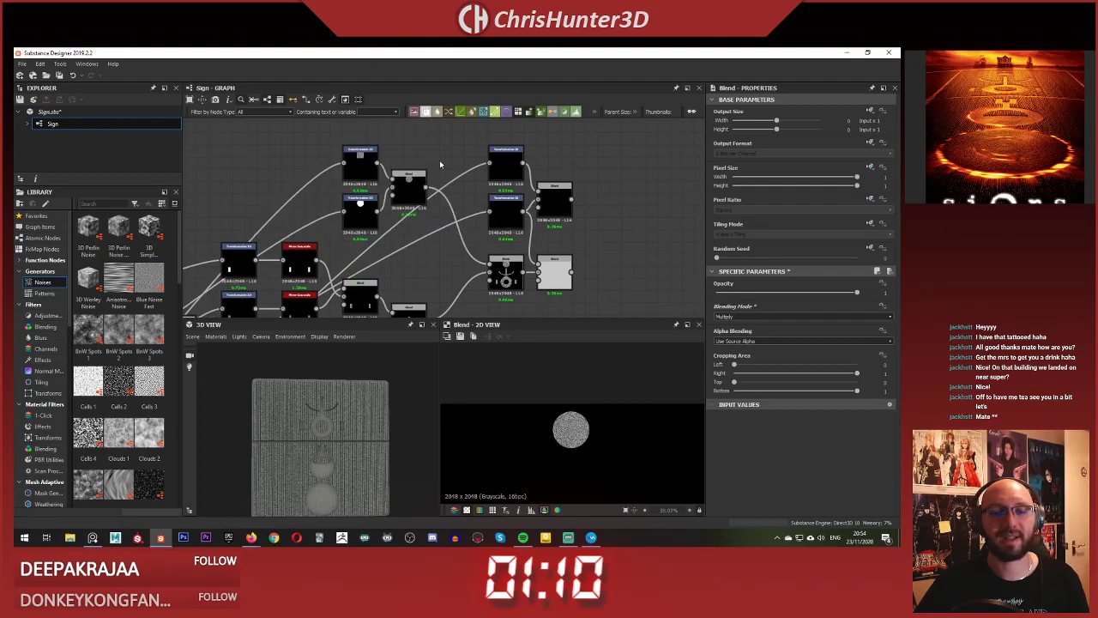
# - Feed the noise-textured smaller disc into the final symbol Blend's foreground, preview that Blend, and space it away from its neighbours
pyautogui.moveTo(487, 186); pyautogui.dragTo(438, 205, button='middle')
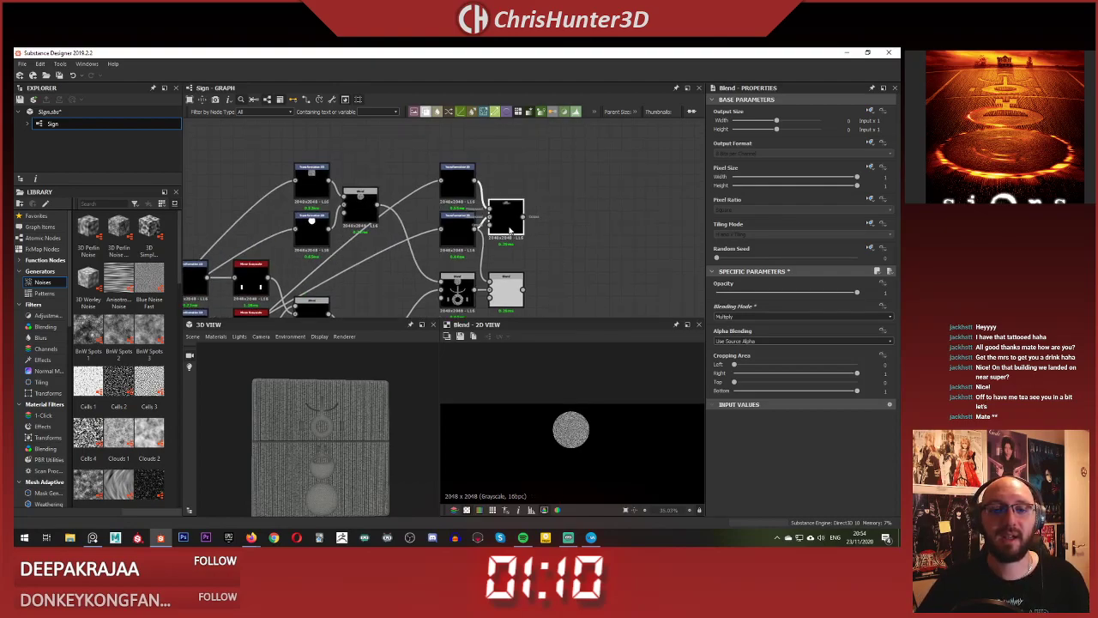
pyautogui.moveTo(526, 303); pyautogui.dragTo(503, 260, button='middle')
pyautogui.doubleClick(489, 251)
pyautogui.moveTo(488, 247); pyautogui.dragTo(516, 235)
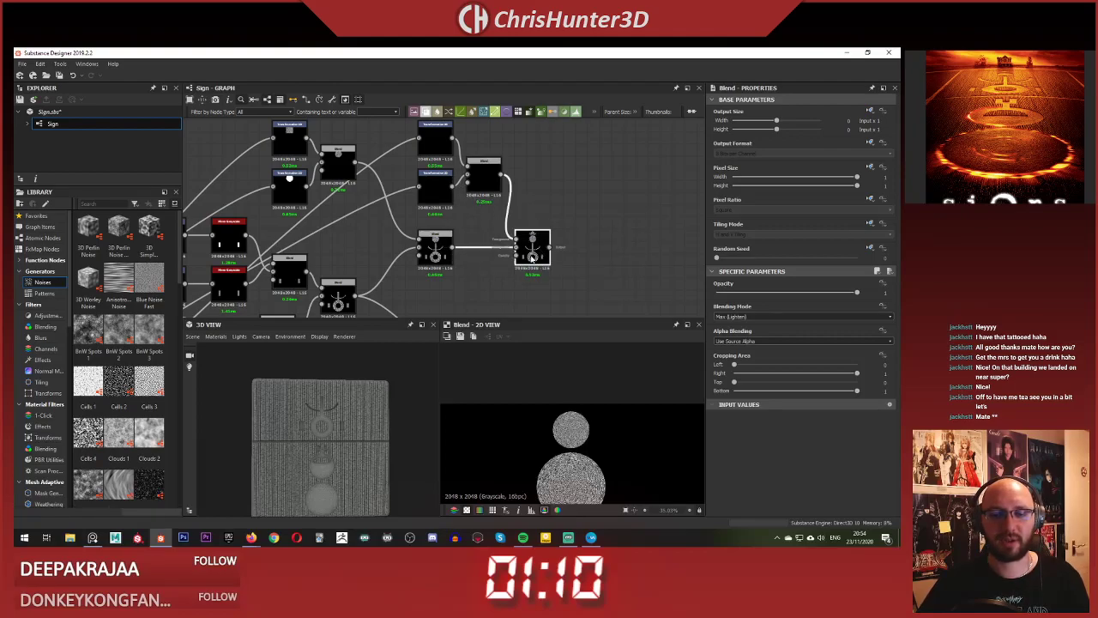
# - Examine the noise texture on both discs and the gap between them in the 2D preview
pyautogui.scroll(4, 565, 470)
pyautogui.scroll(-5, 562, 465)
pyautogui.scroll(-1, 517, 221)
pyautogui.moveTo(513, 285); pyautogui.dragTo(553, 321, button='middle')
pyautogui.scroll(4, 518, 221)
pyautogui.scroll(5, 566, 438)
pyautogui.scroll(-7, 567, 438)
pyautogui.scroll(-4, 538, 261)
# - Move the outgoing link from the earlier symbol Blend to the final symbol Blend and check the discs on the 3D model
pyautogui.moveTo(534, 263); pyautogui.dragTo(453, 194, button='middle')
pyautogui.keyDown('shift'); pyautogui.moveTo(343, 226); pyautogui.dragTo(494, 185); pyautogui.keyUp('shift')
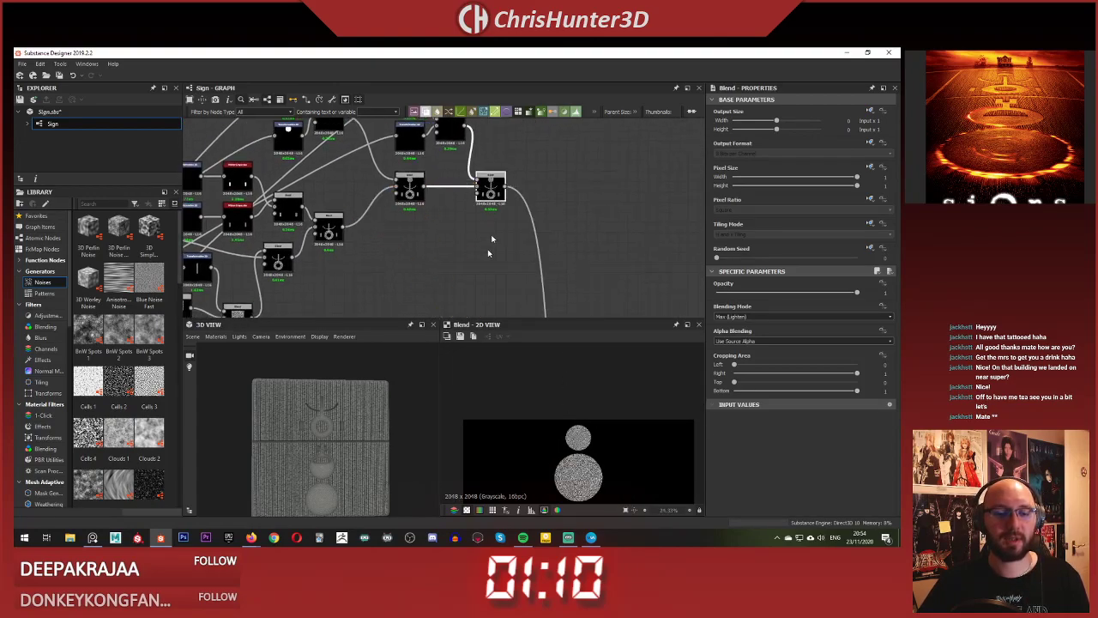
pyautogui.scroll(3, 328, 389)
pyautogui.moveTo(328, 389); pyautogui.dragTo(326, 418)
pyautogui.scroll(4, 327, 418)
pyautogui.scroll(-1, 504, 230)
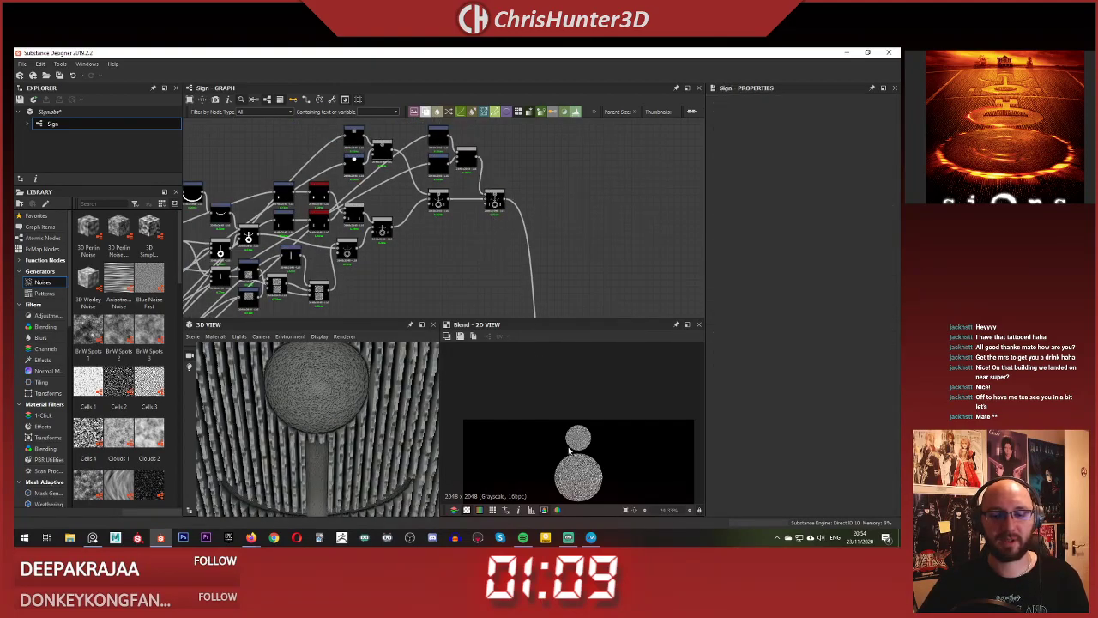
# - Scale down the whole upper symbol slightly in the Transformation 2D that follows the final symbol Blend
pyautogui.scroll(4, 566, 266)
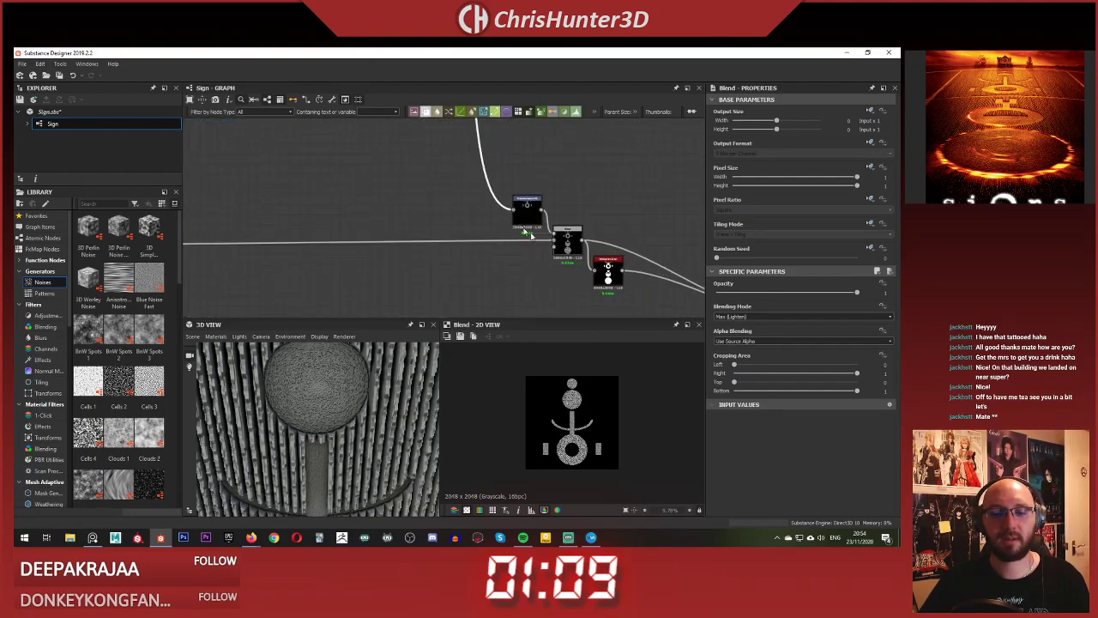
pyautogui.click(528, 228)
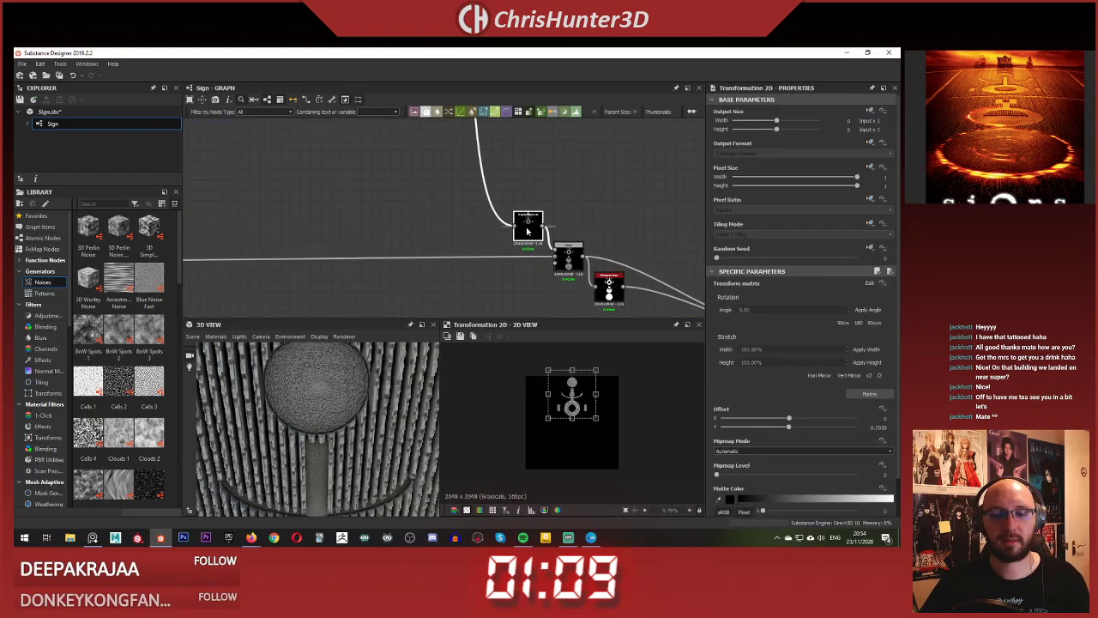
pyautogui.scroll(3, 582, 377)
pyautogui.scroll(-1, 528, 363)
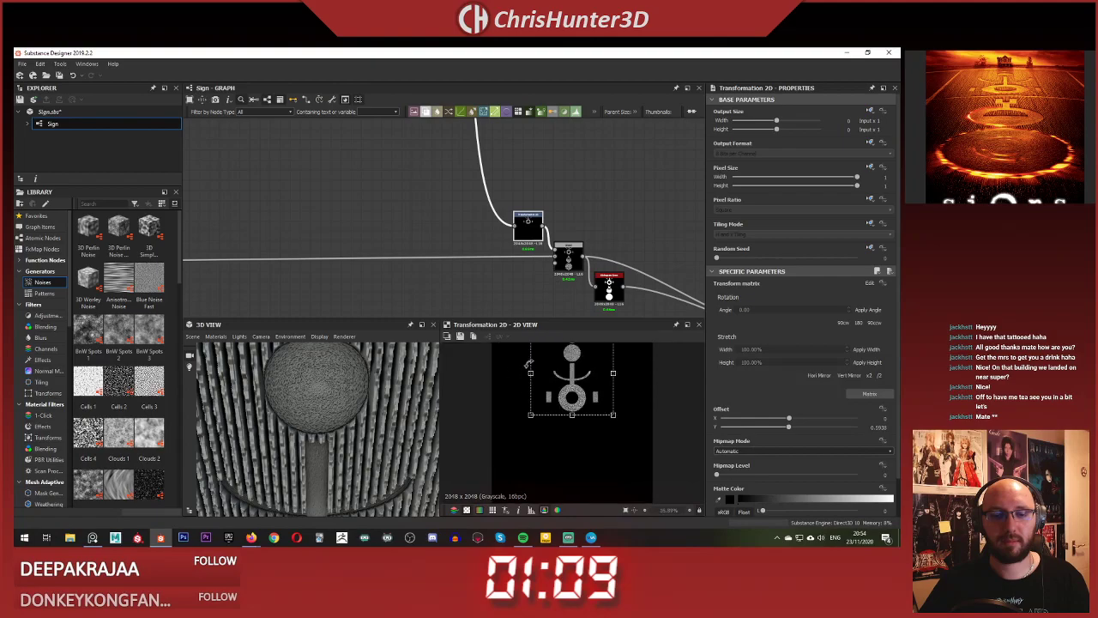
pyautogui.scroll(1, 541, 400)
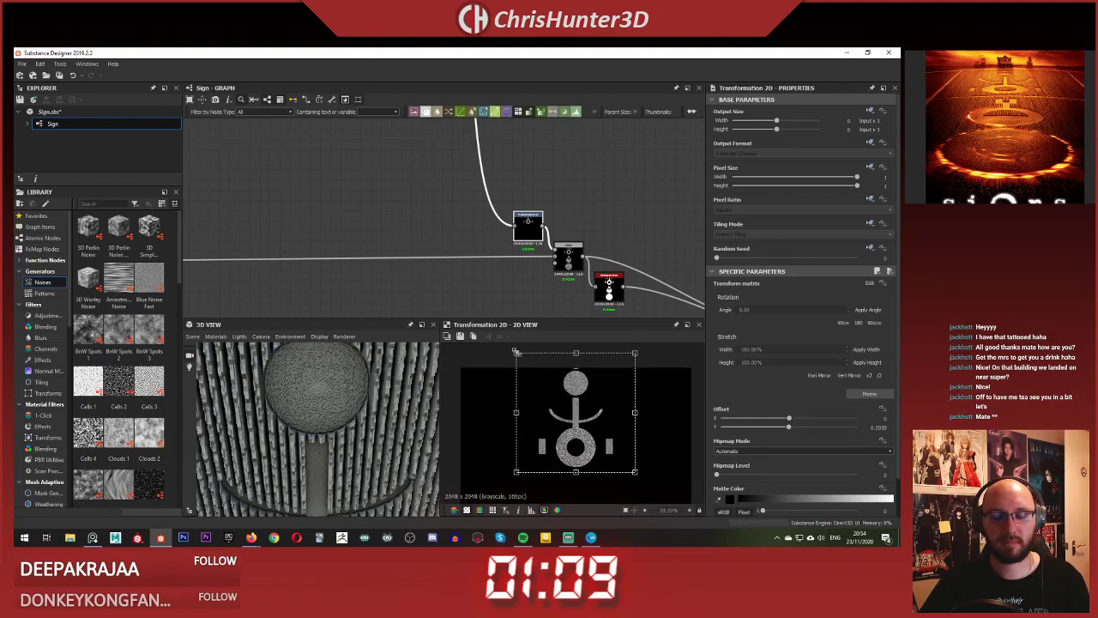
pyautogui.moveTo(515, 351); pyautogui.dragTo(526, 363)
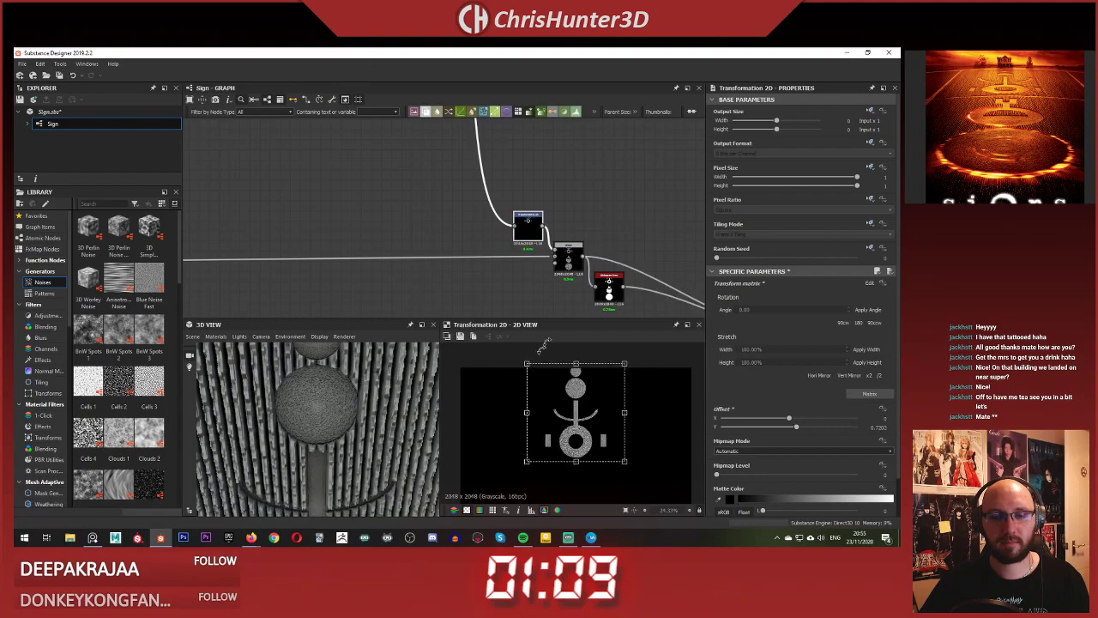
# - Preview the Histogram Scan mask of the symbols and the Blend that combines it with the crop rows
pyautogui.doubleClick(609, 287)
pyautogui.scroll(-1, 607, 288)
pyautogui.moveTo(628, 302); pyautogui.dragTo(476, 216, button='middle')
pyautogui.scroll(-1, 534, 252)
pyautogui.scroll(1, 587, 255)
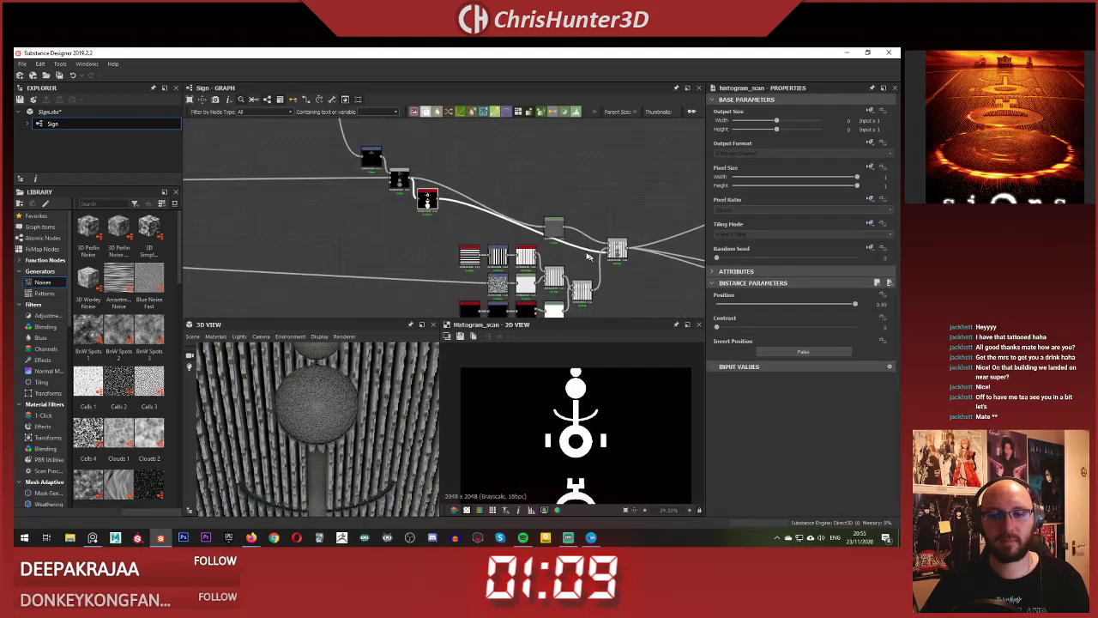
pyautogui.scroll(1, 588, 256)
pyautogui.click(621, 249)
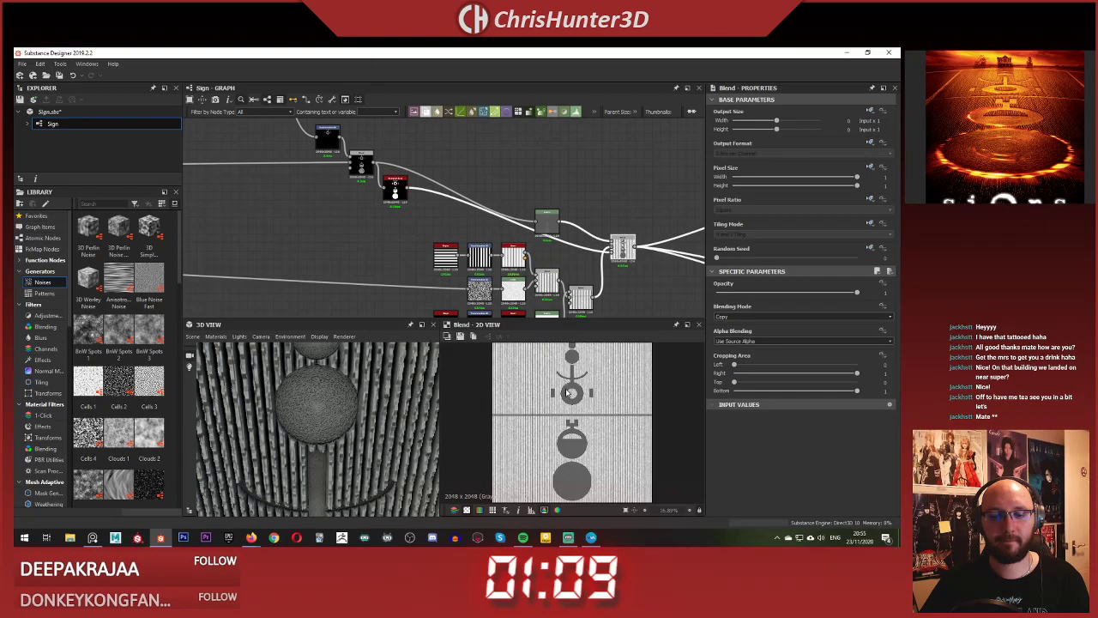
pyautogui.scroll(3, 566, 392)
pyautogui.moveTo(566, 392); pyautogui.dragTo(558, 431, button='middle')
# - Move the upper symbol down a little and enlarge it slightly in the Transformation 2D feeding the combined symbols Blend
pyautogui.scroll(-1, 559, 431)
pyautogui.moveTo(399, 204); pyautogui.dragTo(574, 284, button='middle')
pyautogui.scroll(3, 507, 214)
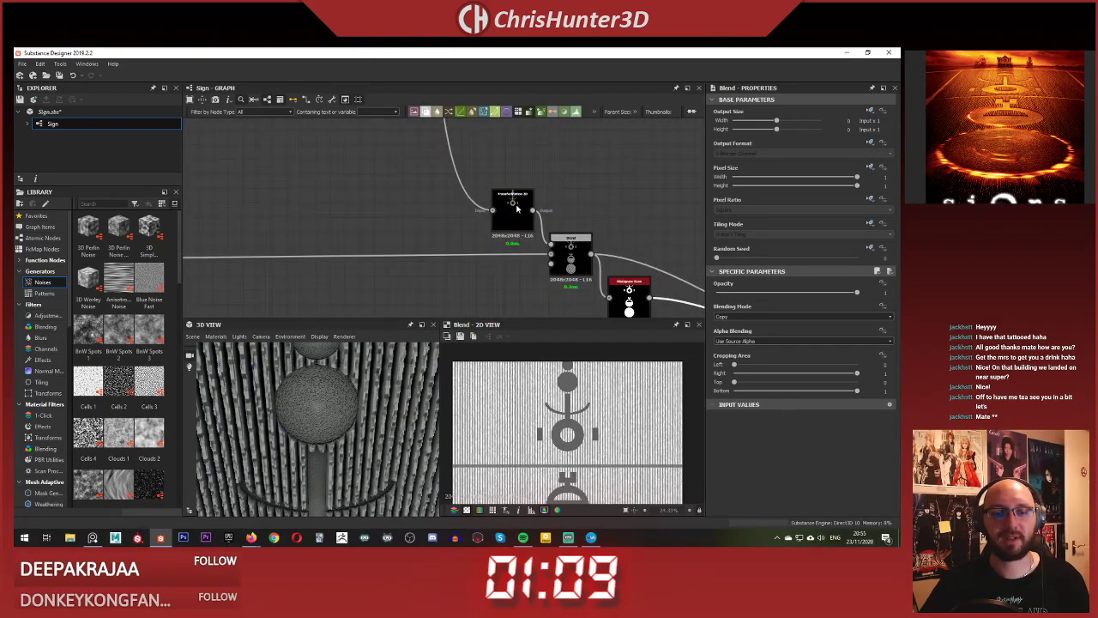
pyautogui.click(514, 205)
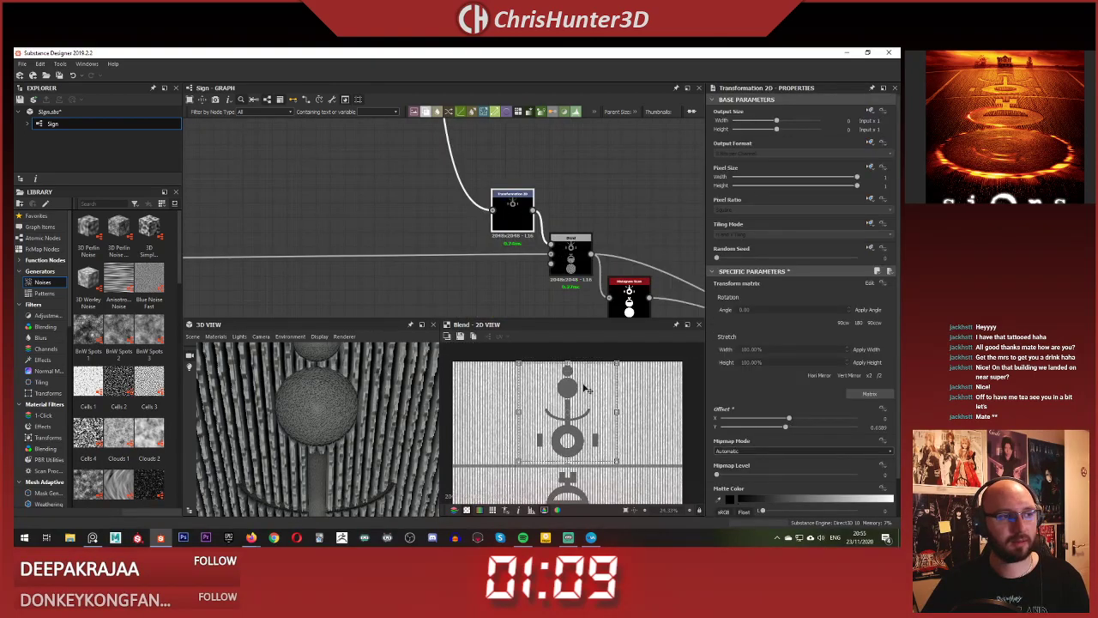
pyautogui.moveTo(584, 388); pyautogui.dragTo(586, 390)
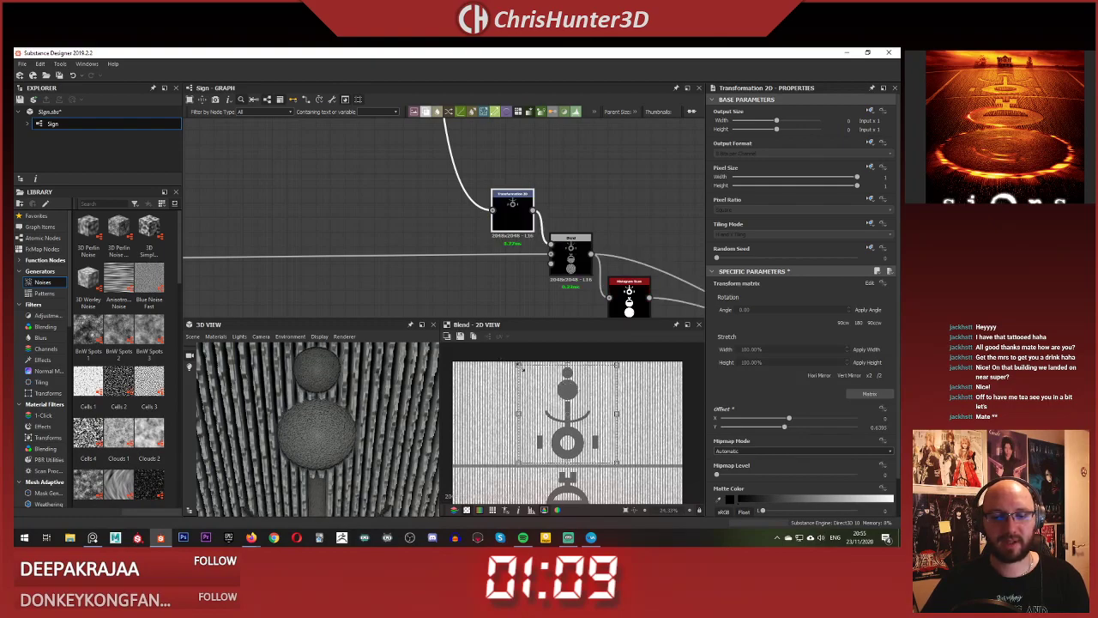
pyautogui.moveTo(519, 364); pyautogui.dragTo(515, 361)
pyautogui.click(474, 259)
# - Check the resized upper symbol's placement on the 3D model
pyautogui.scroll(-5, 356, 403)
pyautogui.moveTo(353, 416); pyautogui.dragTo(360, 372)
pyautogui.scroll(-2, 355, 392)
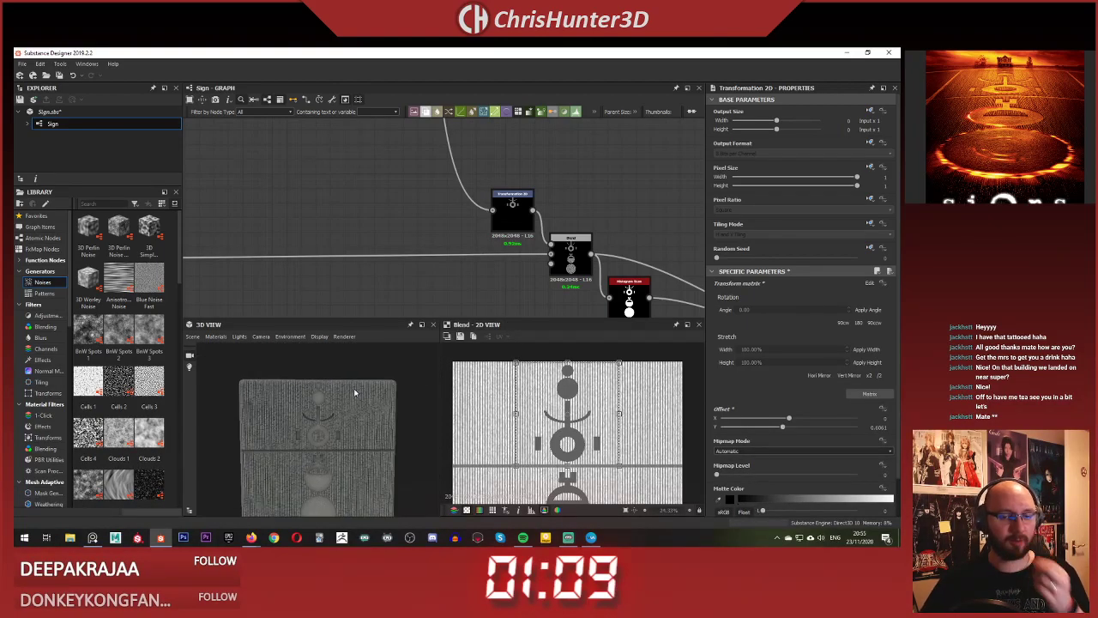
pyautogui.scroll(3, 350, 403)
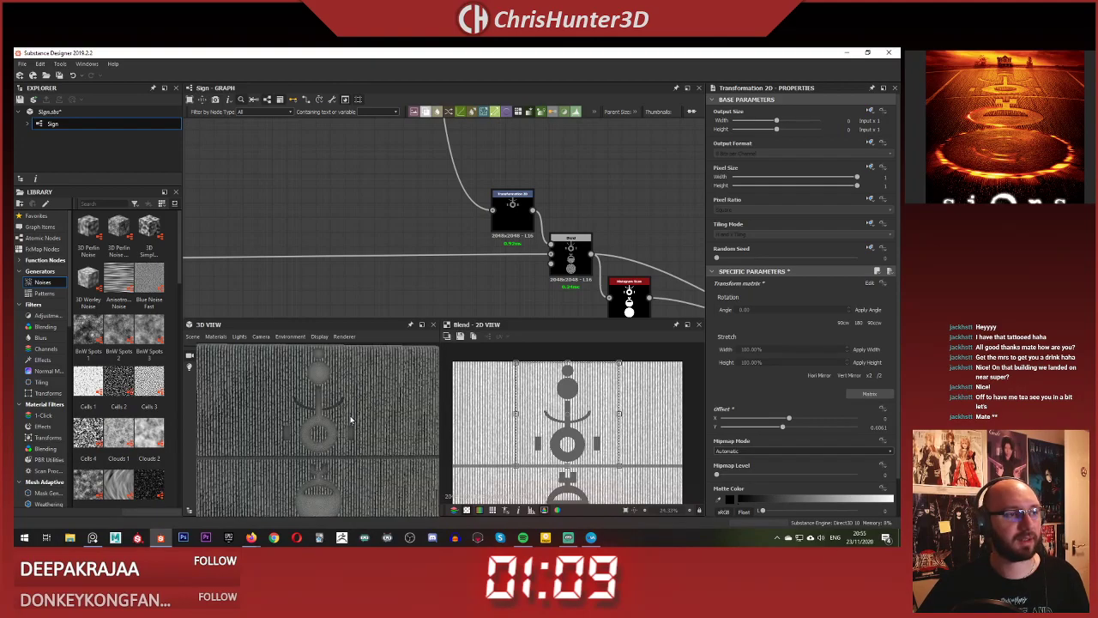
pyautogui.scroll(1, 353, 419)
# - Enlarge the curved arc and raise it along the stem, clear of the ring, in the arc's Transformation 2D
pyautogui.scroll(-6, 377, 240)
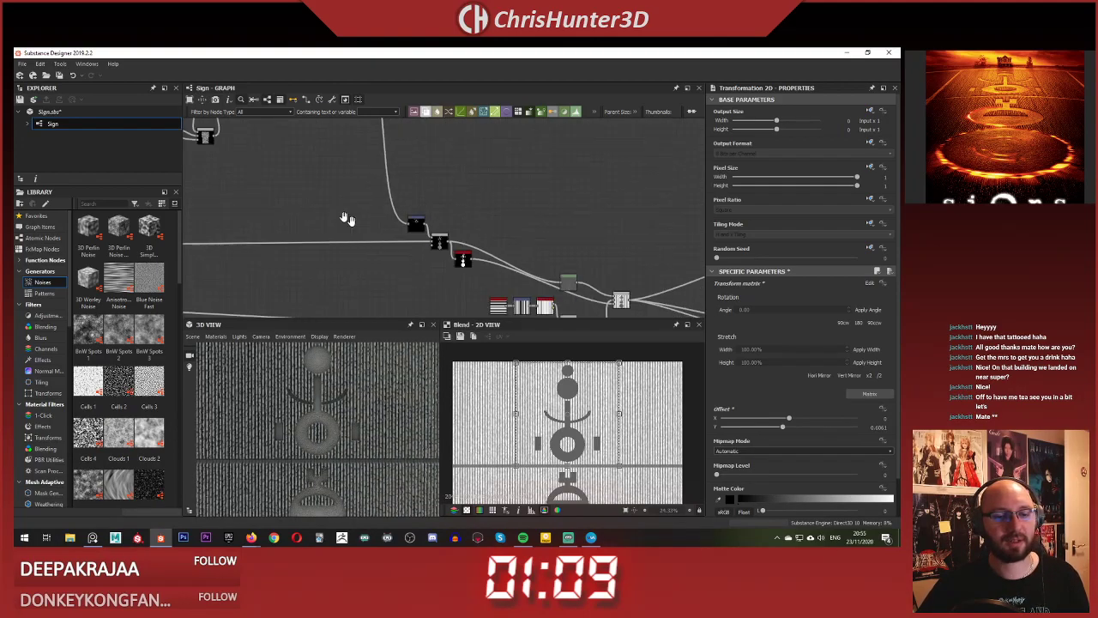
pyautogui.scroll(6, 419, 246)
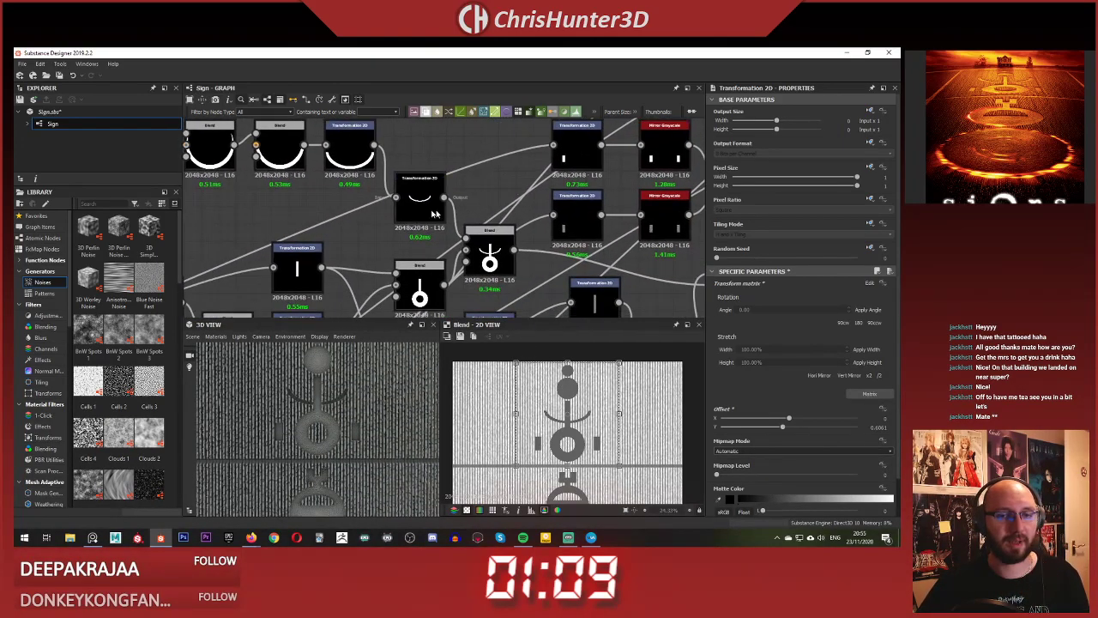
pyautogui.click(438, 215)
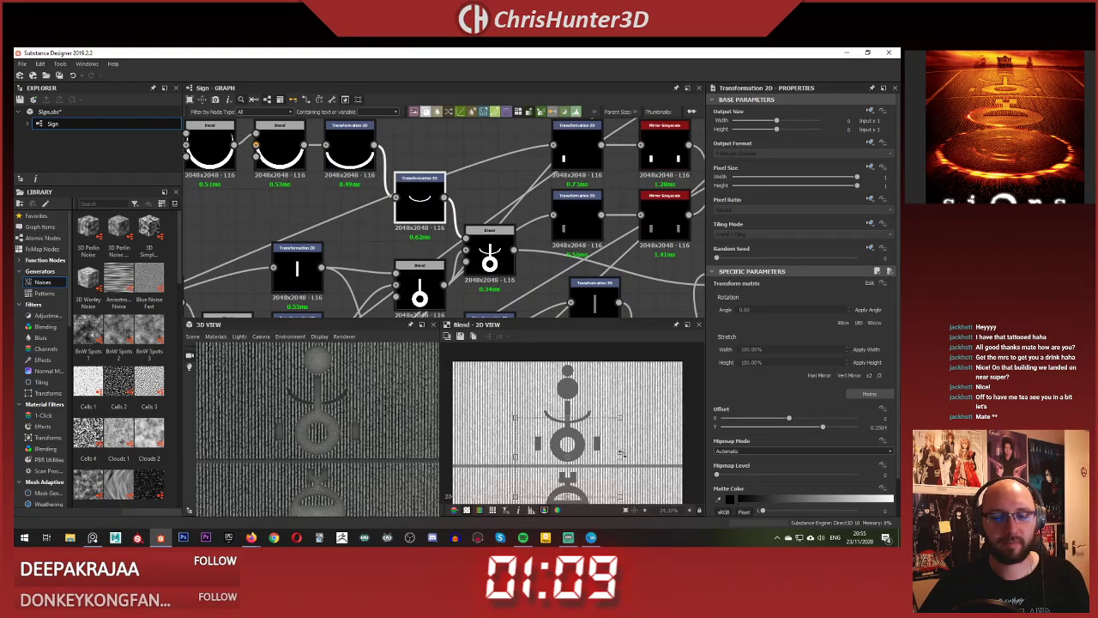
pyautogui.moveTo(620, 456); pyautogui.dragTo(628, 456)
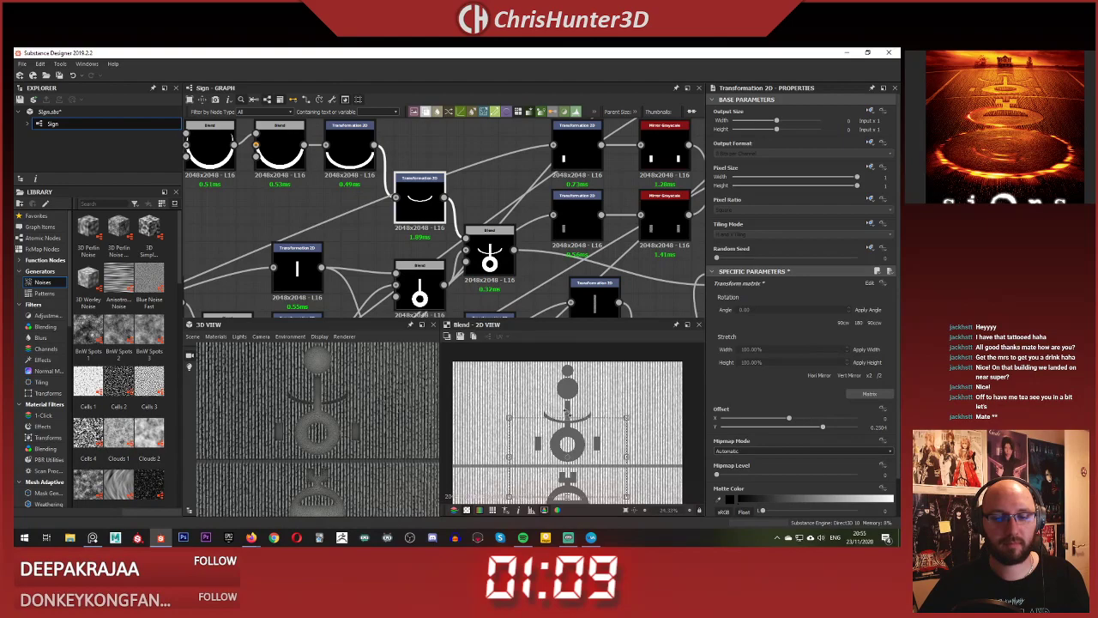
pyautogui.moveTo(567, 417); pyautogui.dragTo(566, 411)
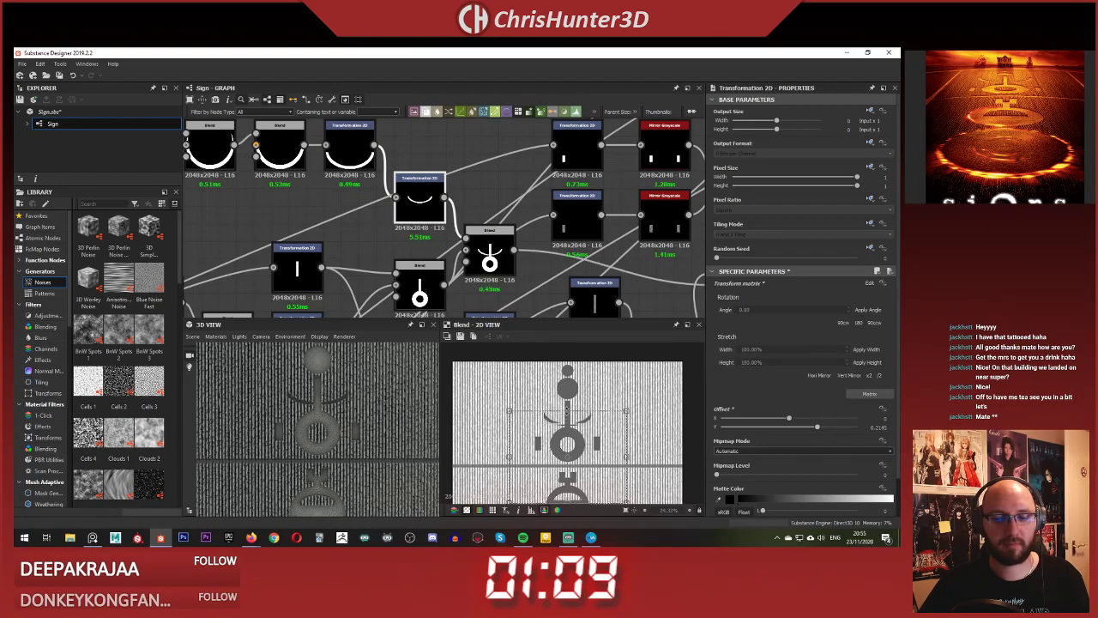
pyautogui.scroll(4, 573, 429)
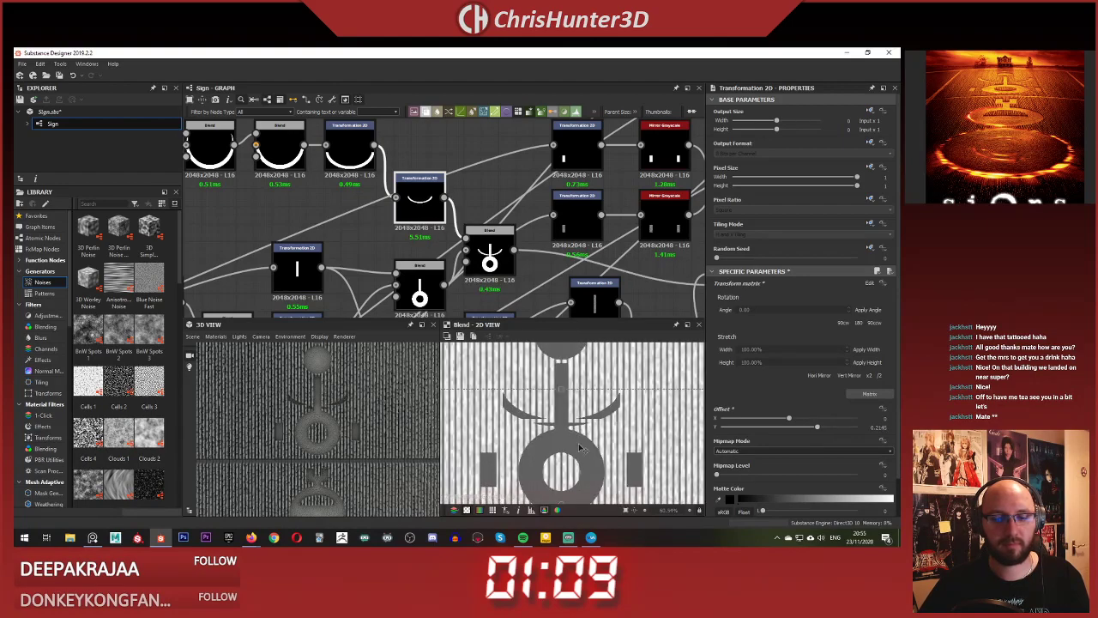
pyautogui.moveTo(580, 446); pyautogui.dragTo(584, 427)
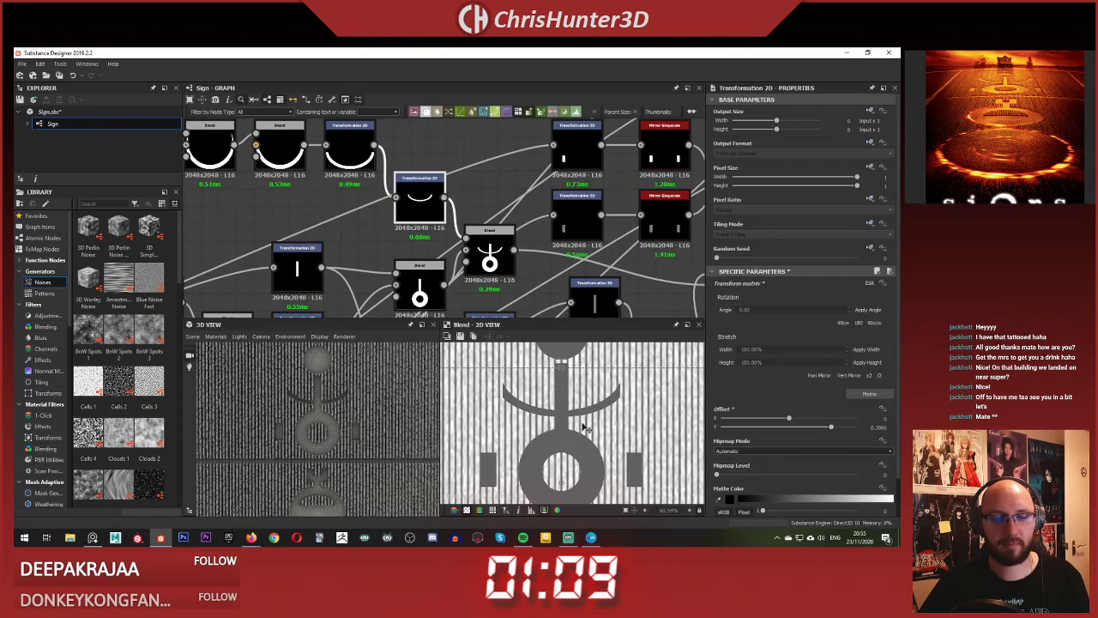
# - Check the arc on the 3D model and preview its Transformation 2D, the symbol Blend and the noise Multiply Blend
pyautogui.scroll(-2, 332, 431)
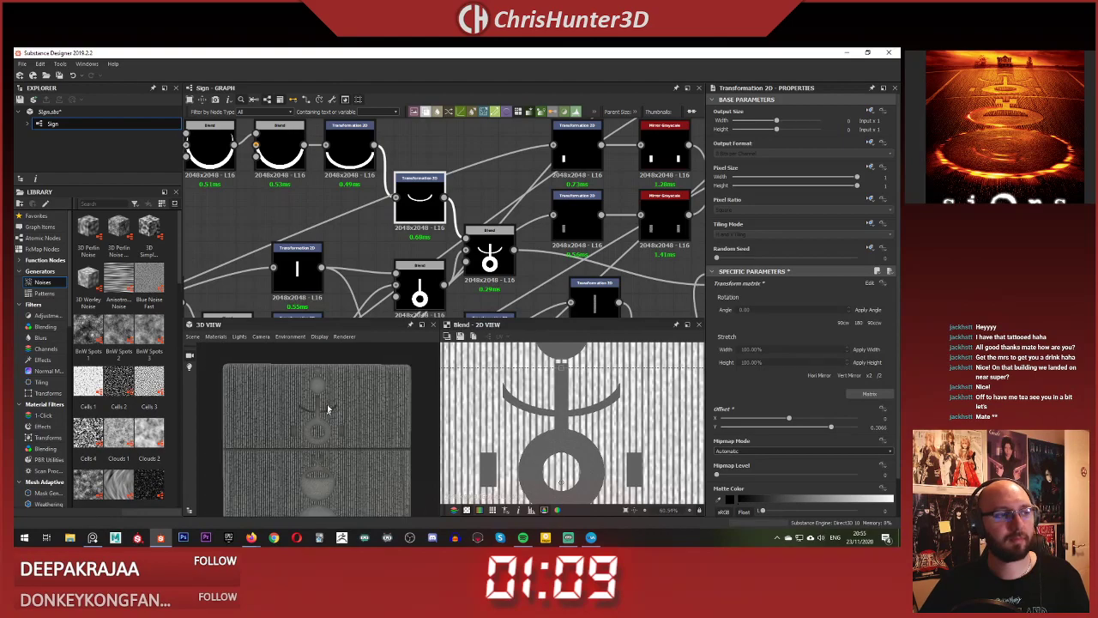
pyautogui.moveTo(326, 409)
pyautogui.mouseDown()
pyautogui.moveTo(332, 437)
pyautogui.moveTo(330, 410)
pyautogui.mouseUp()
pyautogui.doubleClick(420, 201)
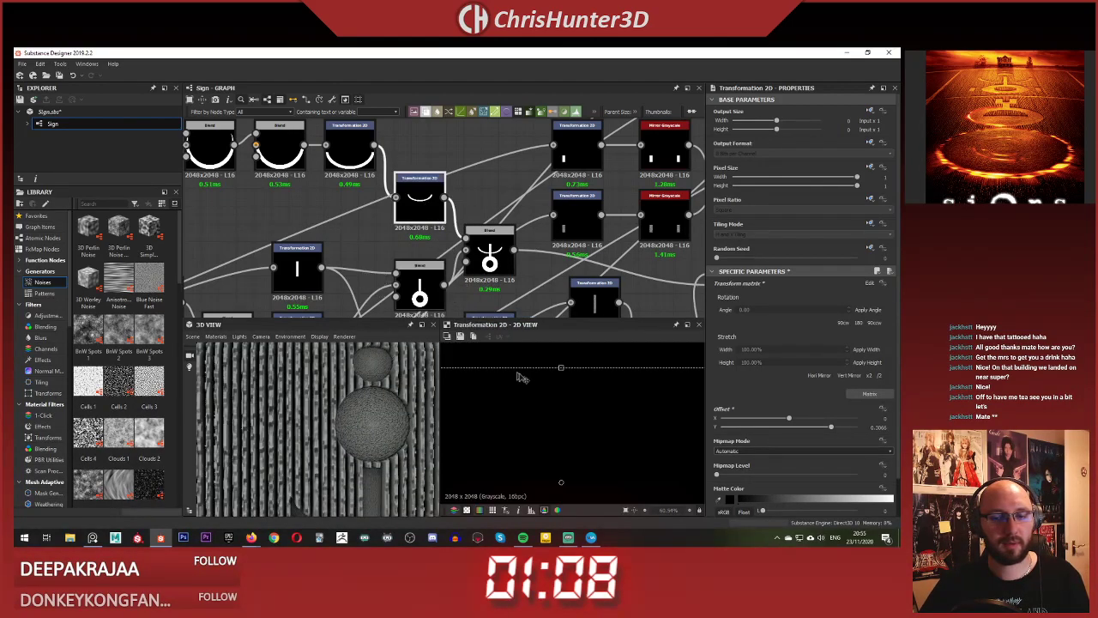
pyautogui.press('f')
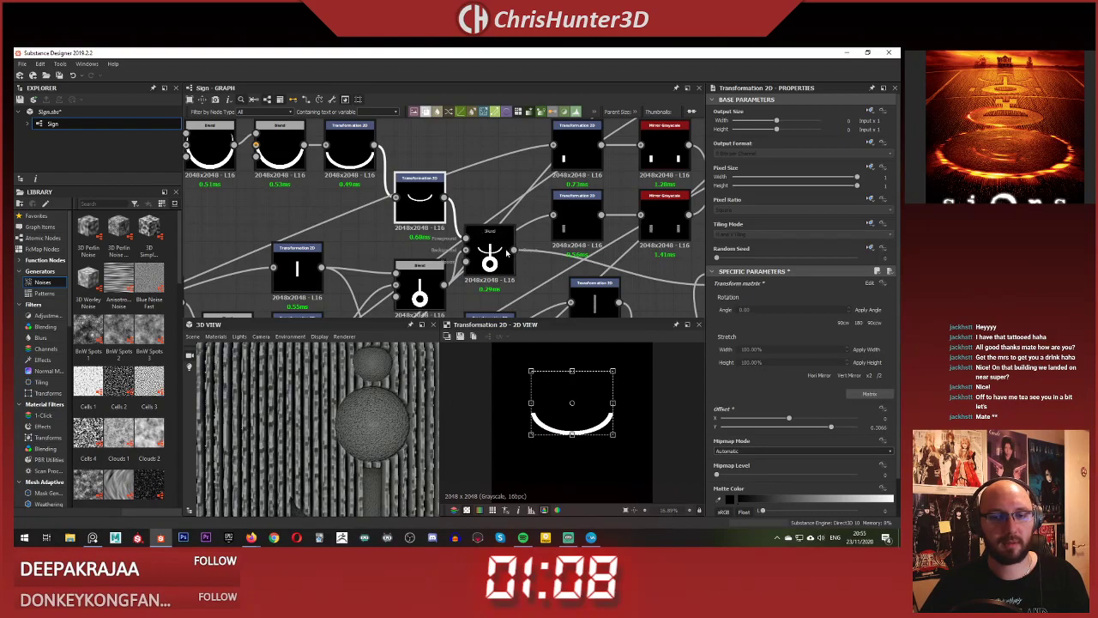
pyautogui.doubleClick(506, 252)
pyautogui.moveTo(506, 252); pyautogui.dragTo(369, 206, button='middle')
pyautogui.doubleClick(589, 249)
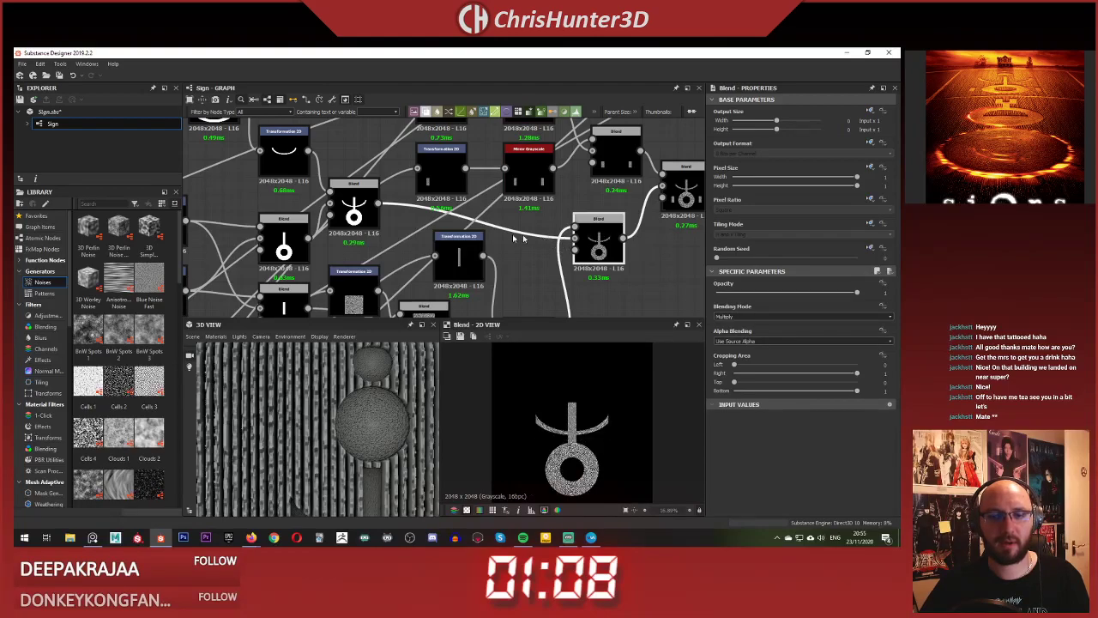
# - Trace the nodes from the arc's Transformation 2D to the Transformation 2D that places the arc's noise texture
pyautogui.scroll(-4, 520, 237)
pyautogui.moveTo(520, 238); pyautogui.dragTo(619, 255, button='middle')
pyautogui.scroll(5, 519, 210)
pyautogui.scroll(-3, 520, 257)
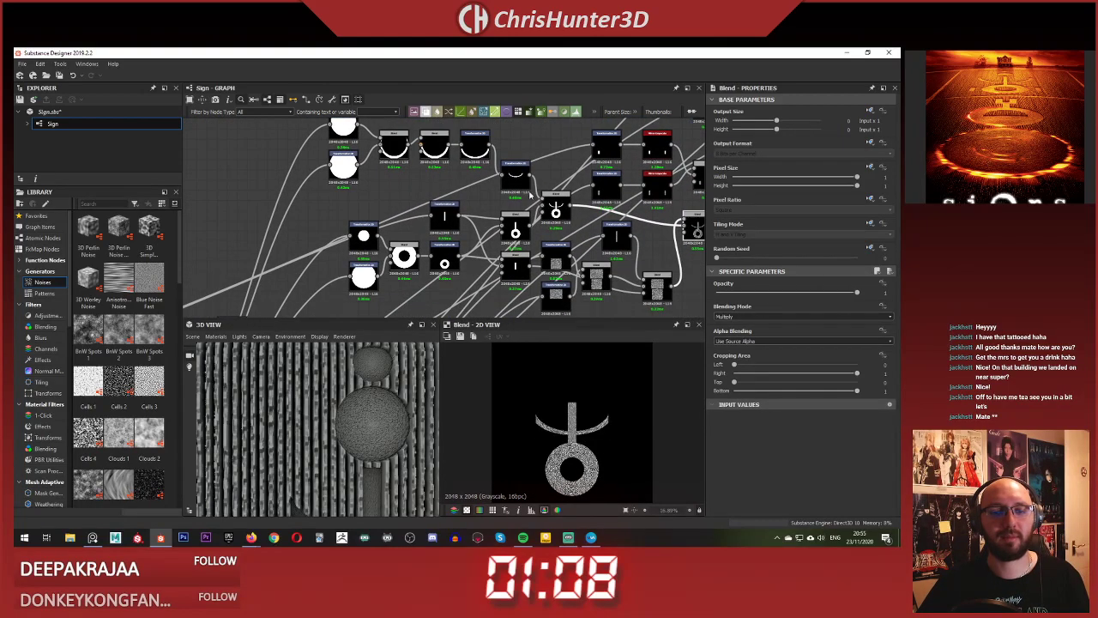
pyautogui.scroll(2, 506, 176)
pyautogui.click(504, 176)
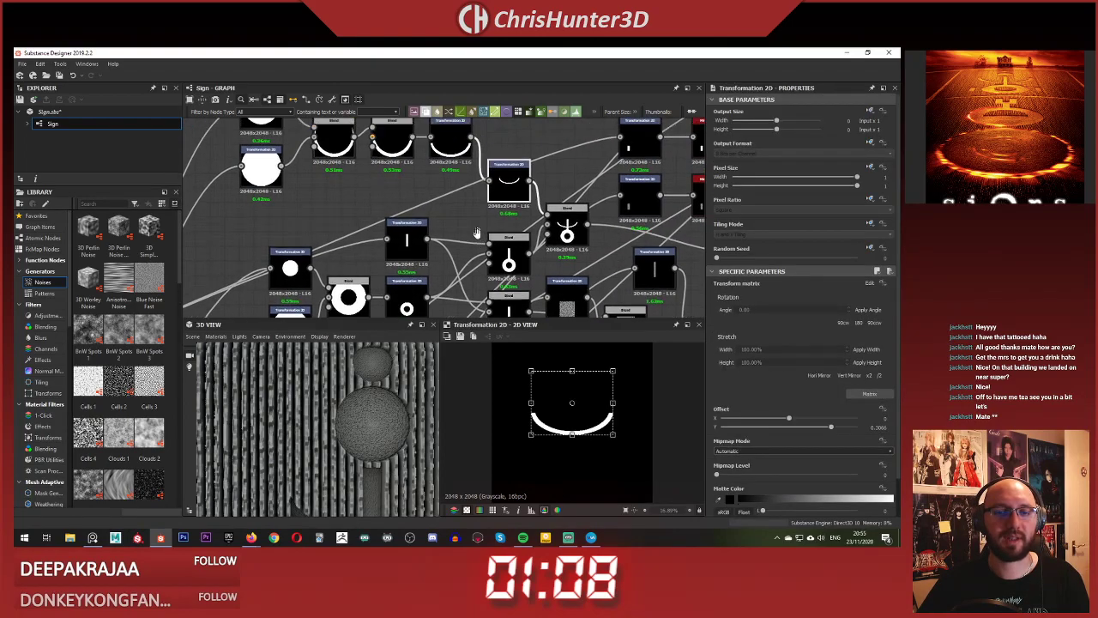
pyautogui.moveTo(504, 176); pyautogui.dragTo(426, 209, button='middle')
pyautogui.moveTo(529, 219); pyautogui.dragTo(491, 181, button='middle')
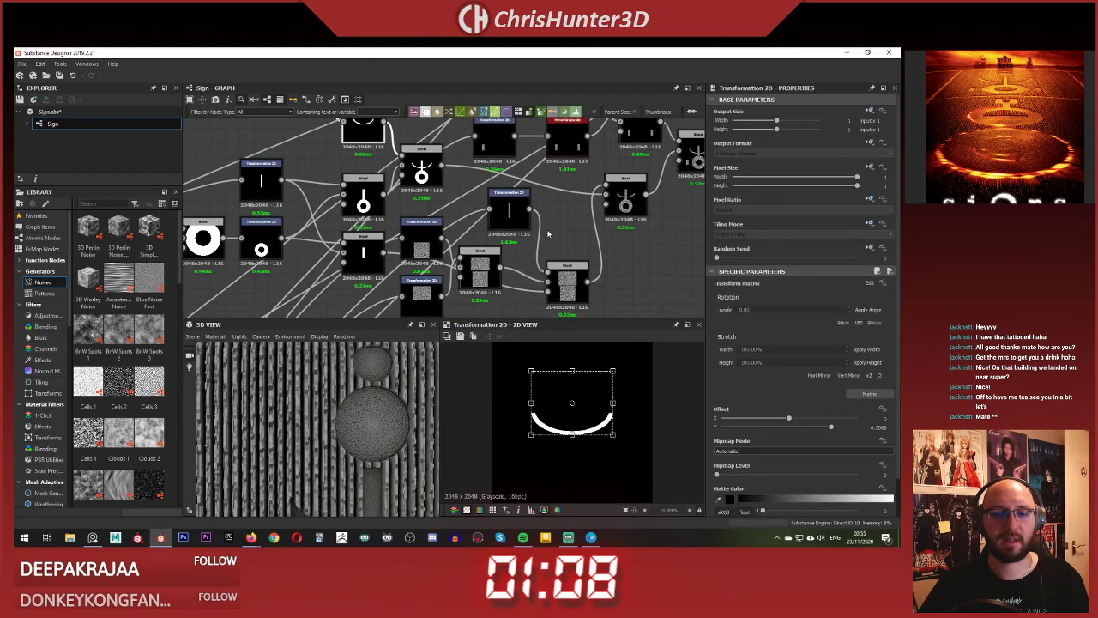
pyautogui.moveTo(539, 224); pyautogui.dragTo(602, 213, button='middle')
pyautogui.moveTo(485, 225); pyautogui.dragTo(514, 266, button='middle')
pyautogui.scroll(-1, 472, 189)
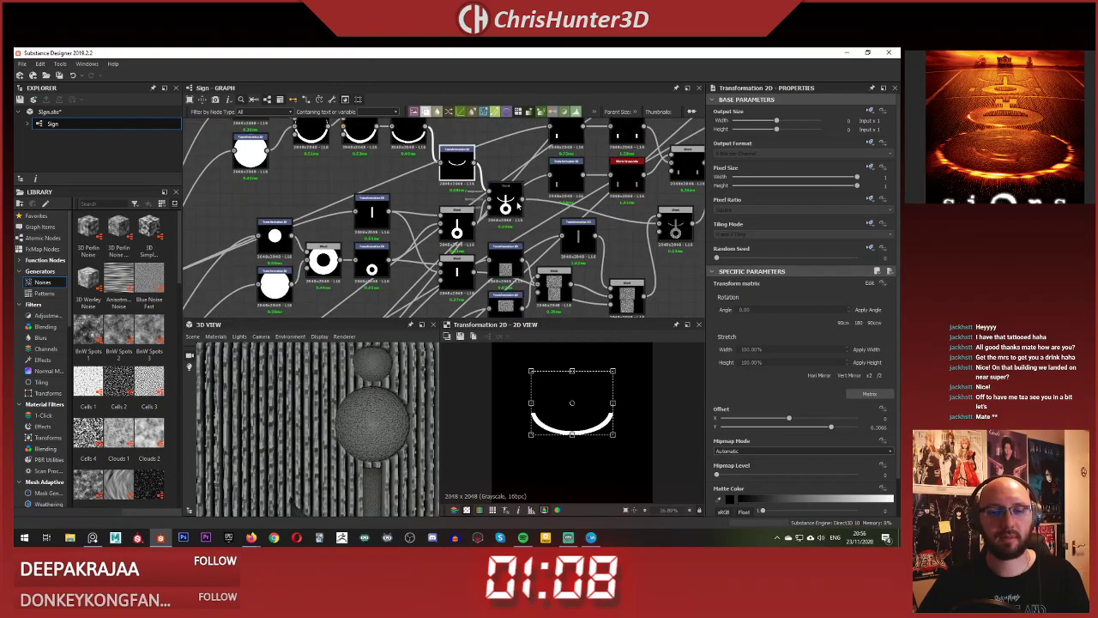
pyautogui.moveTo(571, 268); pyautogui.dragTo(559, 245, button='middle')
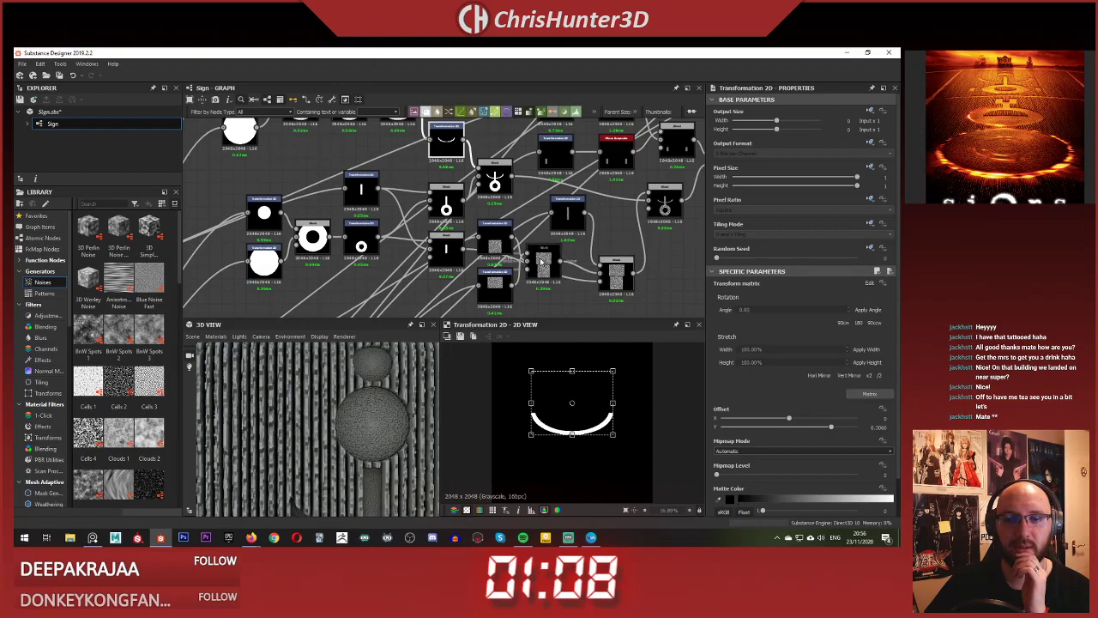
pyautogui.click(492, 287)
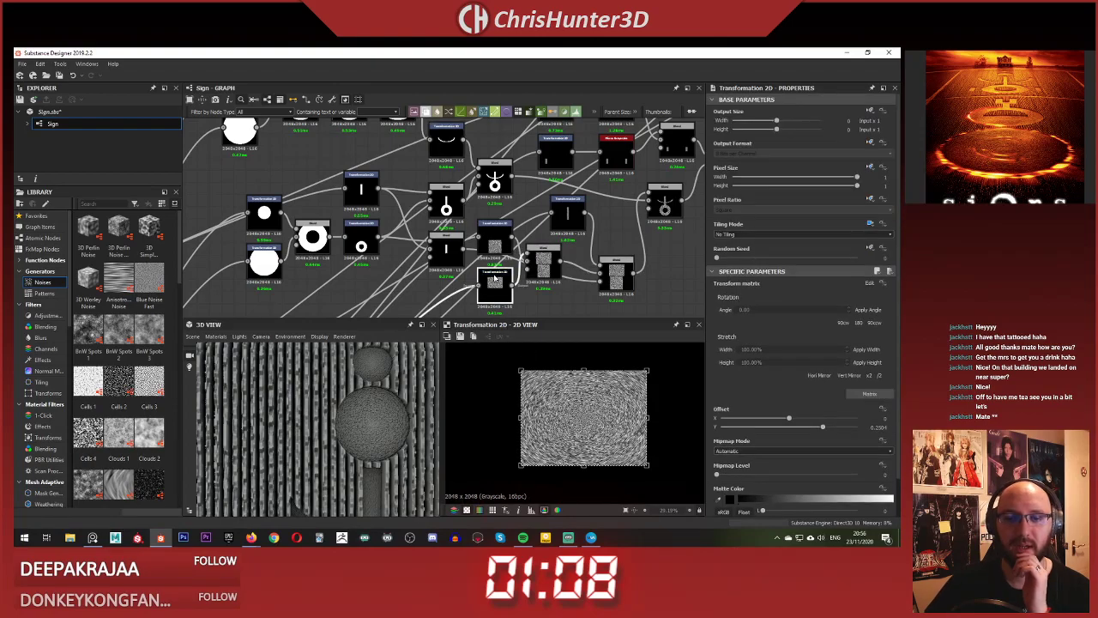
# - Duplicate the arc's Transformation 2D, feed it the noise and link it into the noise Blend replacing the old noise transform
pyautogui.scroll(-2, 494, 277)
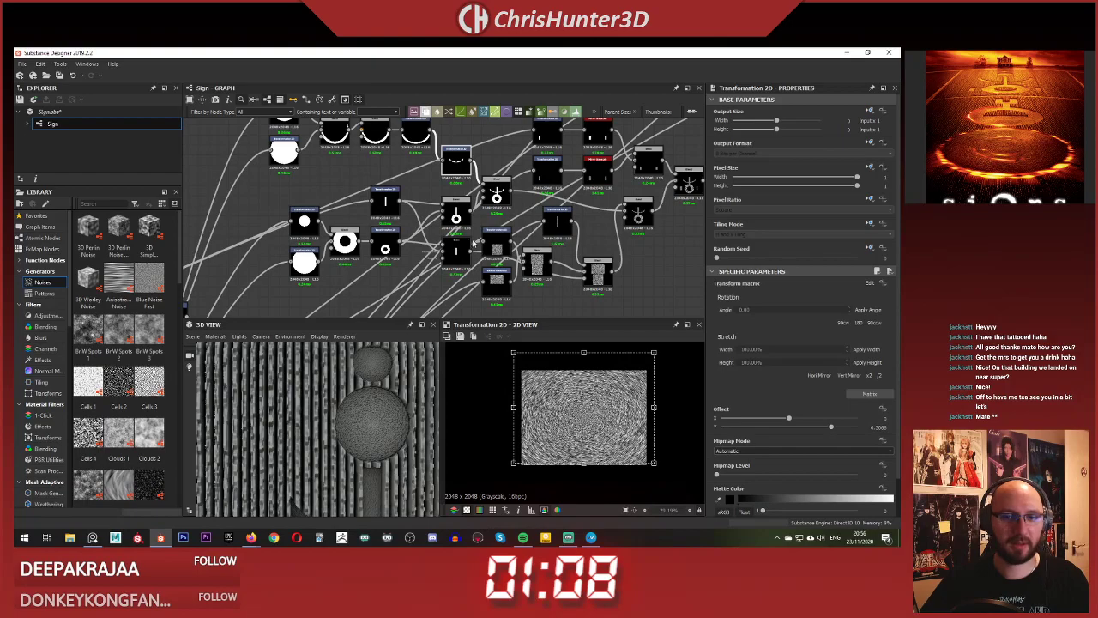
pyautogui.hotkey('ctrl', 'v')
pyautogui.moveTo(473, 244); pyautogui.dragTo(456, 202, button='middle')
pyautogui.moveTo(430, 173); pyautogui.dragTo(531, 290)
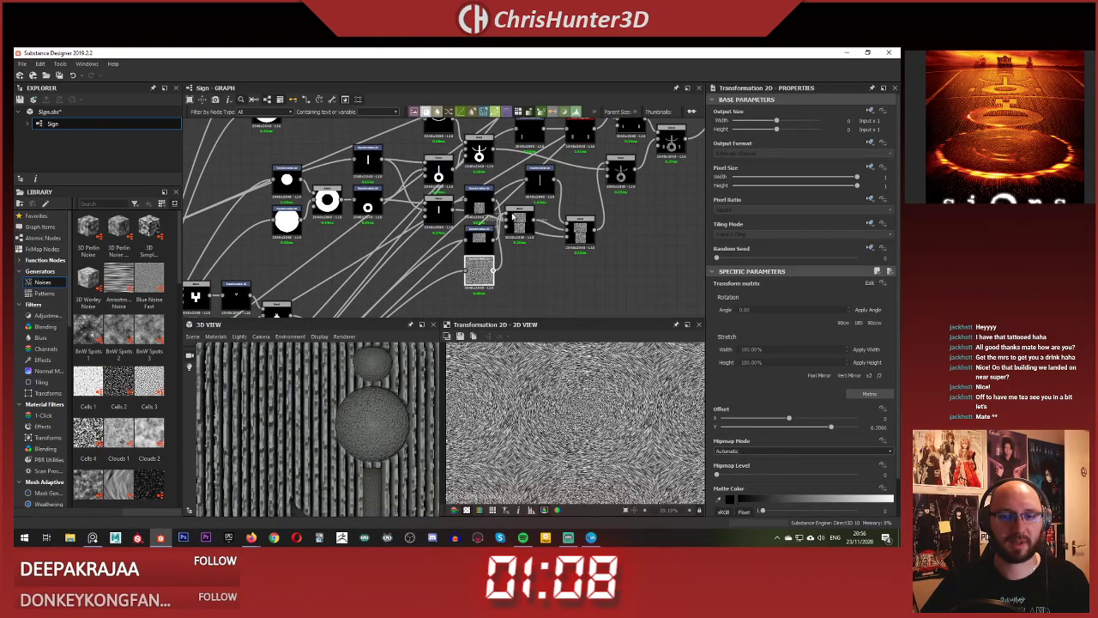
pyautogui.moveTo(512, 216); pyautogui.dragTo(511, 217)
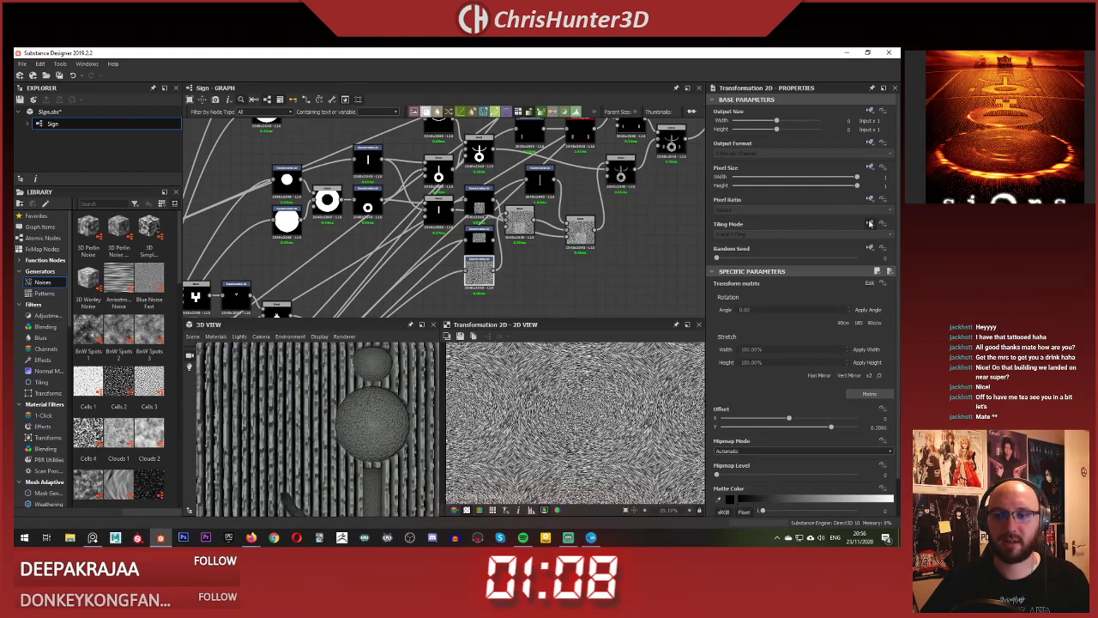
# - Set the duplicate's tiling mode to No Tiling, delete the old noise Transformation 2D and move the duplicate into its place
pyautogui.click(806, 233)
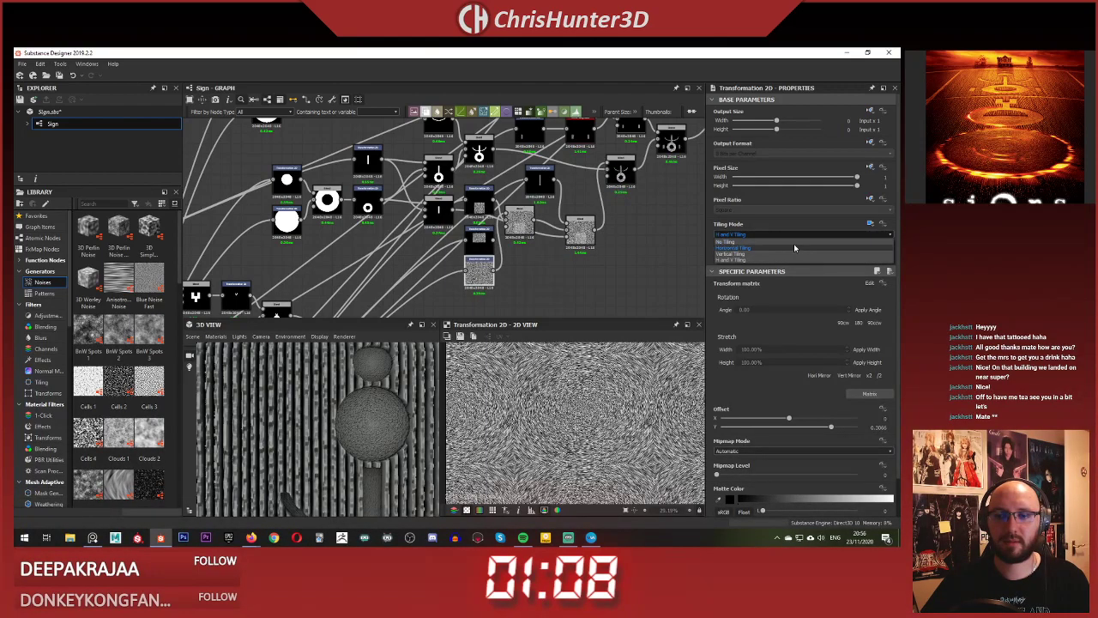
pyautogui.click(794, 241)
pyautogui.press('Delete')
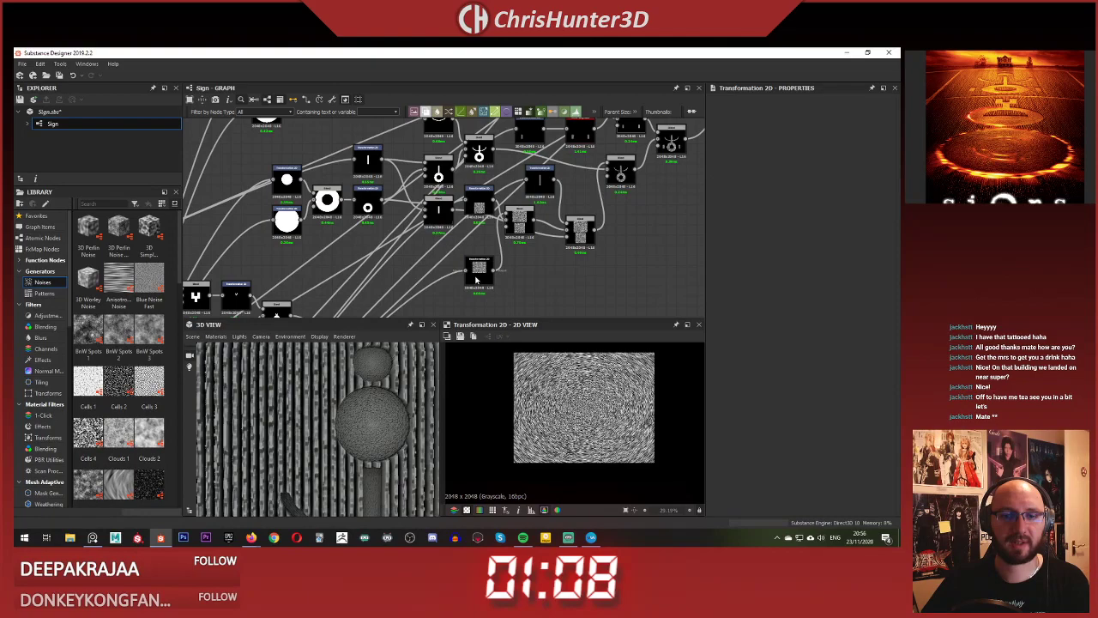
pyautogui.moveTo(478, 281); pyautogui.dragTo(478, 251)
# - Preview the symbol's Multiply Blend and check the arc's noise coverage in the 2D preview and on the 3D model
pyautogui.click(621, 173)
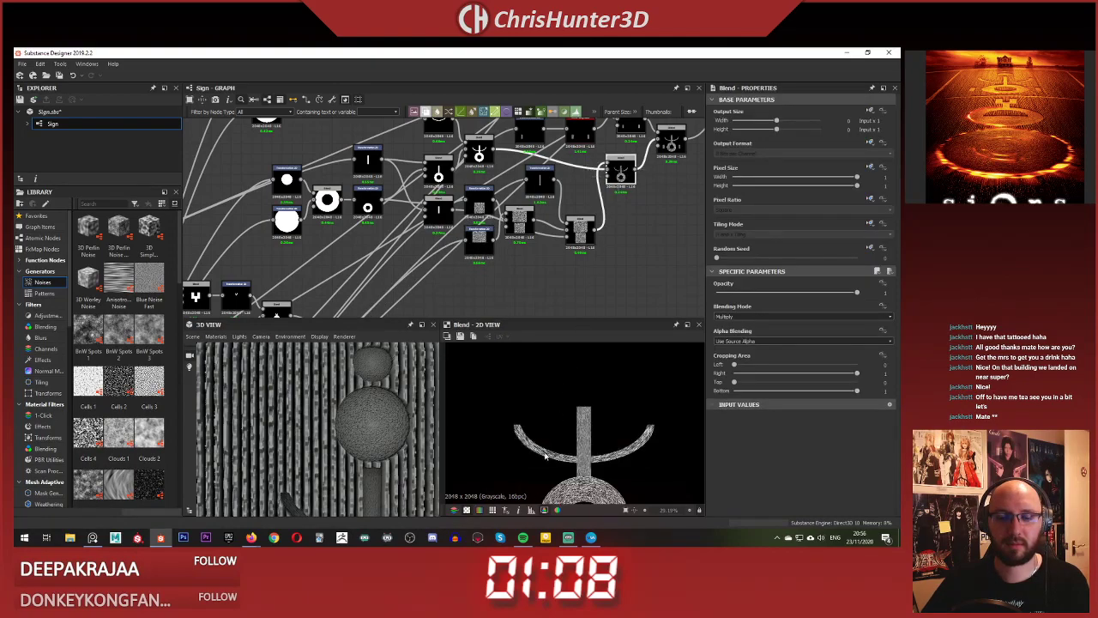
pyautogui.scroll(2, 549, 446)
pyautogui.scroll(-2, 531, 428)
pyautogui.scroll(-4, 352, 451)
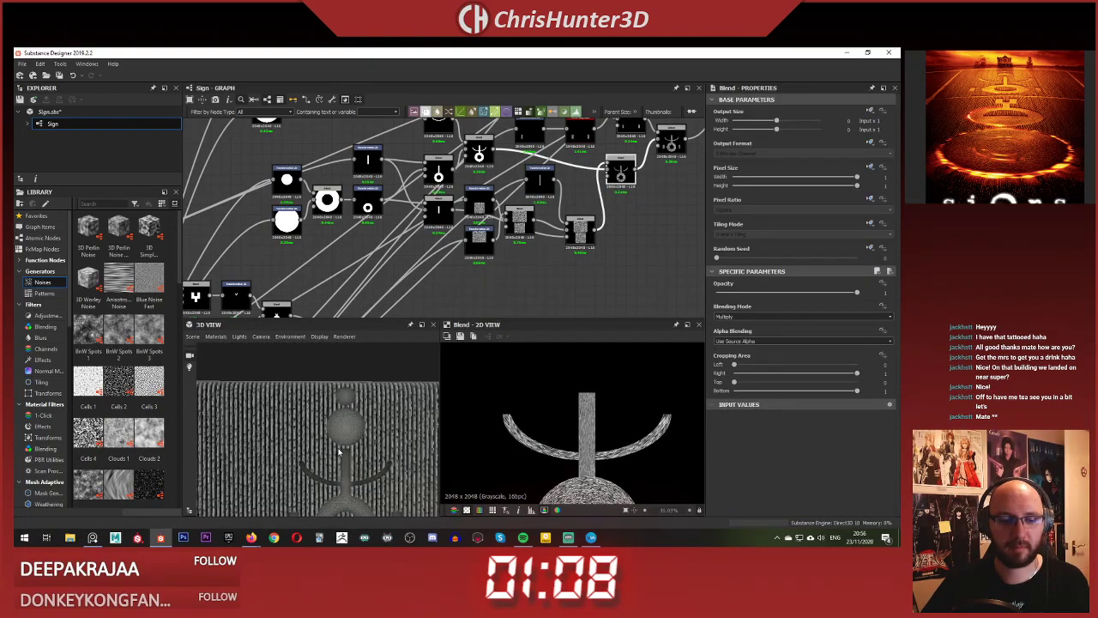
pyautogui.moveTo(348, 452); pyautogui.dragTo(338, 446, button='middle')
pyautogui.scroll(3, 338, 447)
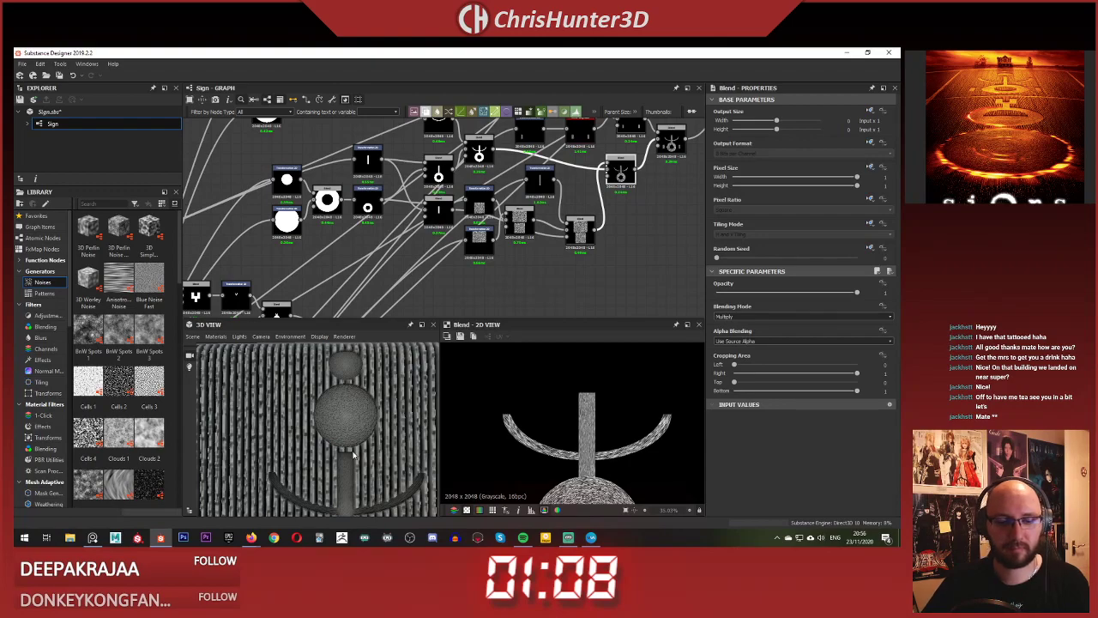
# - Review the whole node network, and inspect the arc and stem up close and the full cube on the 3D model
pyautogui.moveTo(626, 170); pyautogui.dragTo(540, 191, button='middle')
pyautogui.scroll(-7, 502, 431)
pyautogui.scroll(-4, 580, 255)
pyautogui.moveTo(579, 255); pyautogui.dragTo(568, 215, button='middle')
pyautogui.scroll(-5, 364, 403)
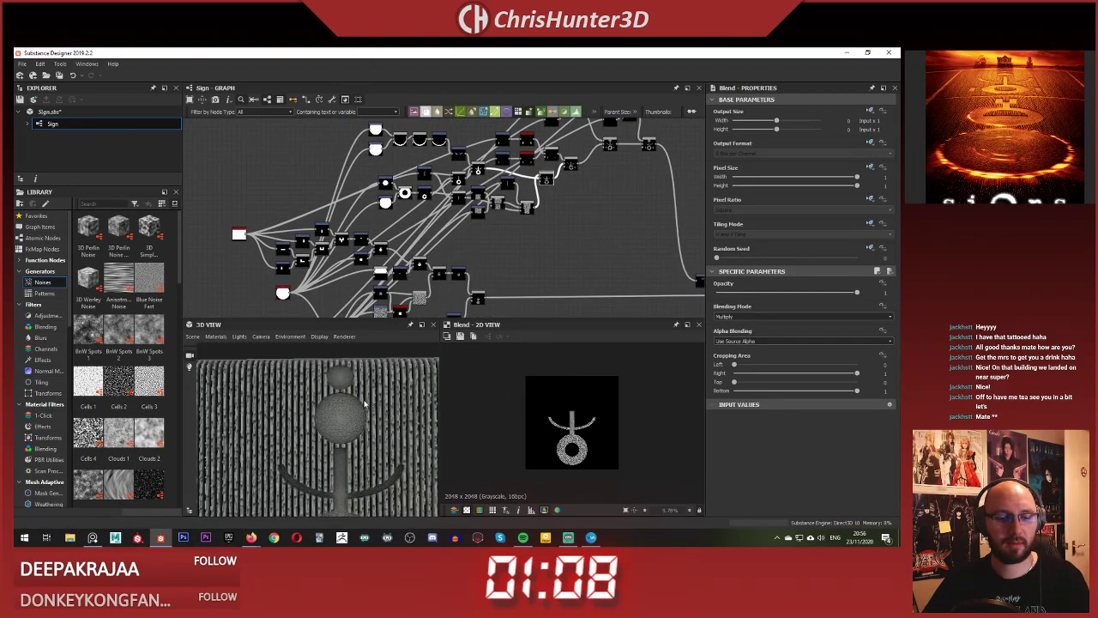
pyautogui.moveTo(353, 407); pyautogui.dragTo(347, 382)
pyautogui.scroll(-2, 358, 416)
pyautogui.scroll(8, 360, 408)
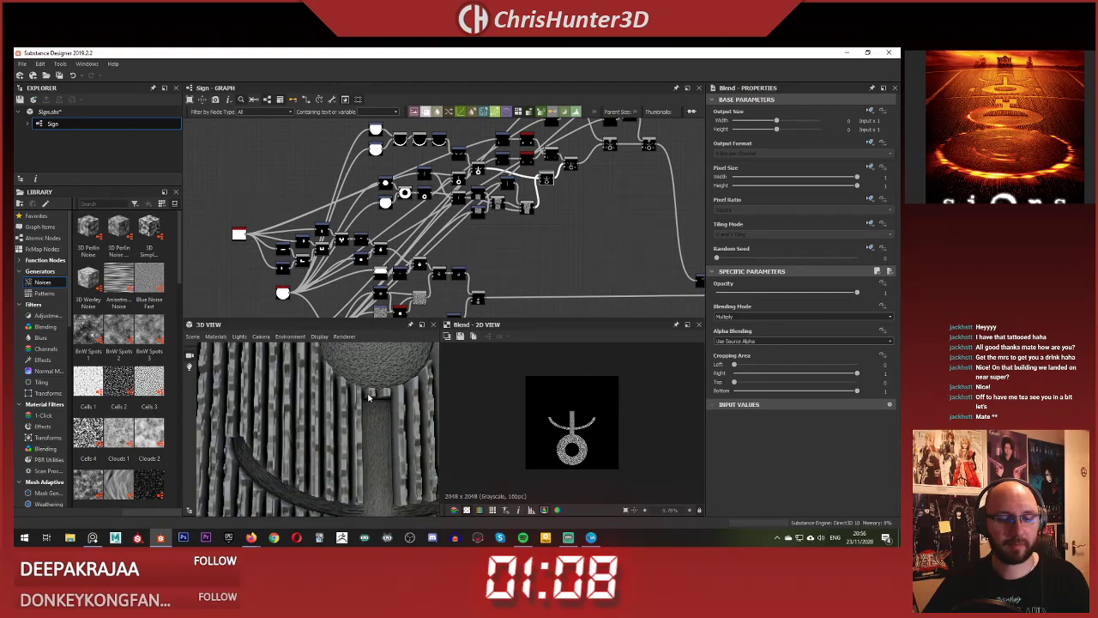
pyautogui.scroll(-8, 369, 397)
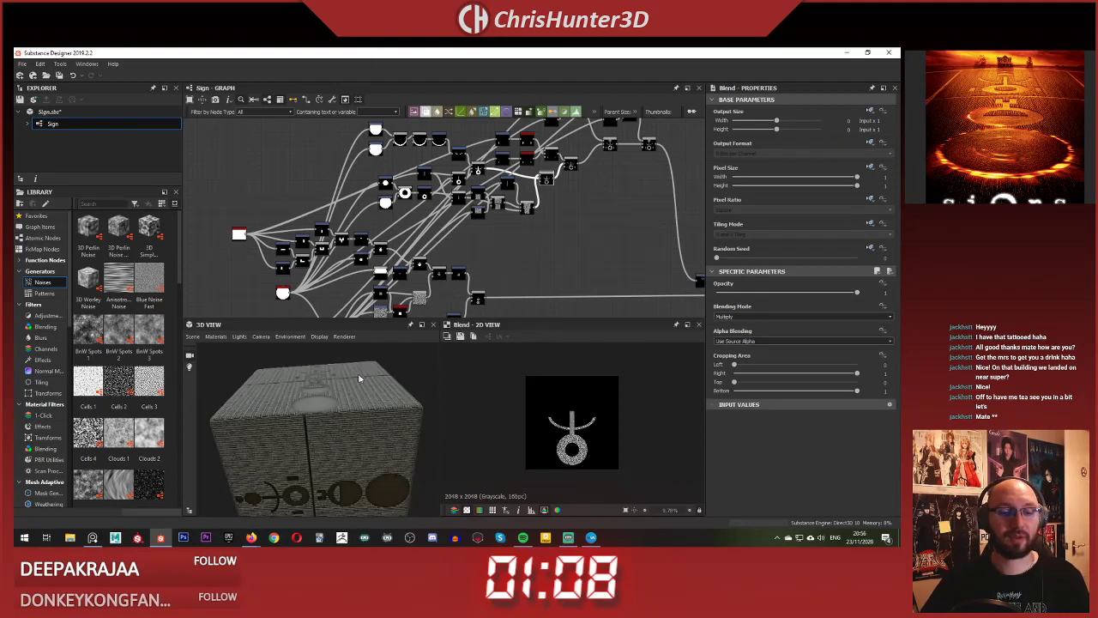
# - Inspect the crop rows and symbols on the 3D model, and preview the Histogram Scan mask and the combined crop Blend
pyautogui.moveTo(359, 378); pyautogui.dragTo(309, 451)
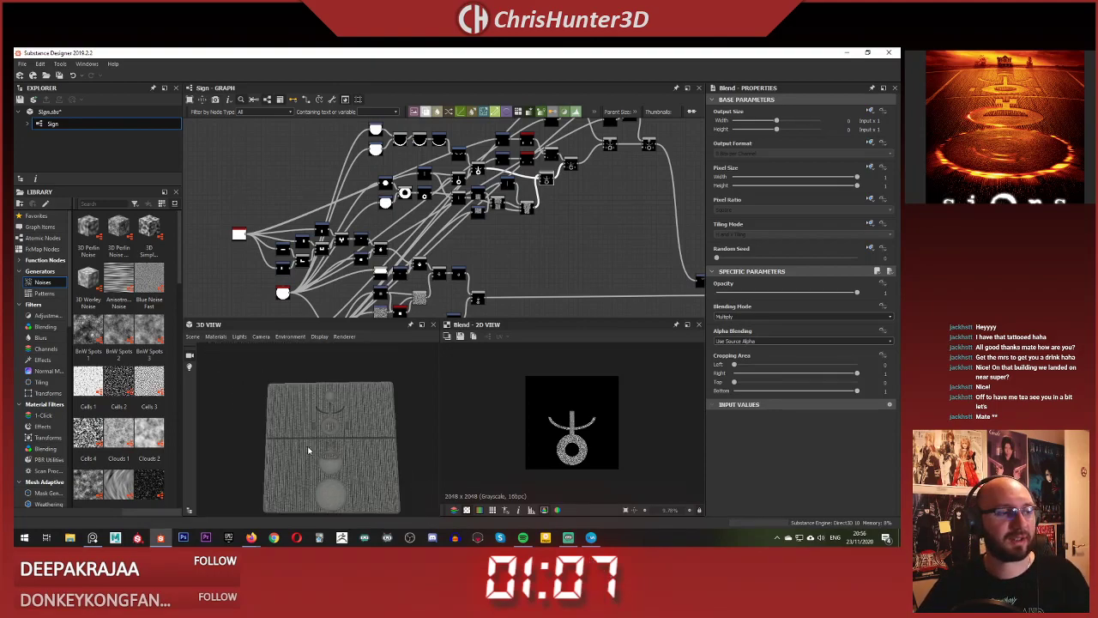
pyautogui.scroll(2, 307, 450)
pyautogui.scroll(10, 553, 231)
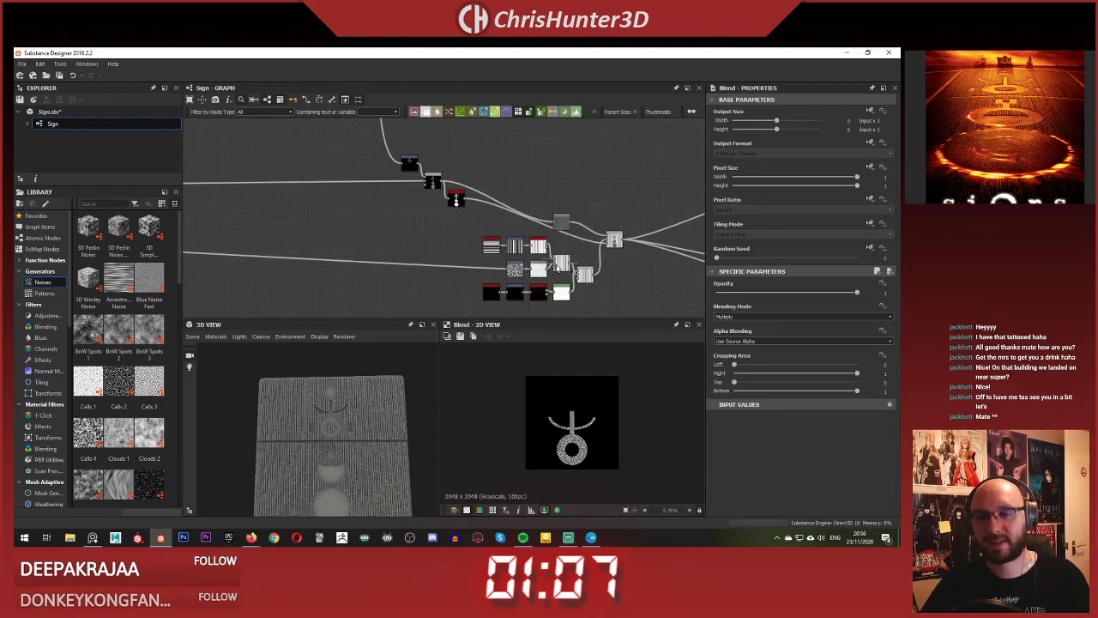
pyautogui.scroll(3, 366, 431)
pyautogui.scroll(3, 365, 430)
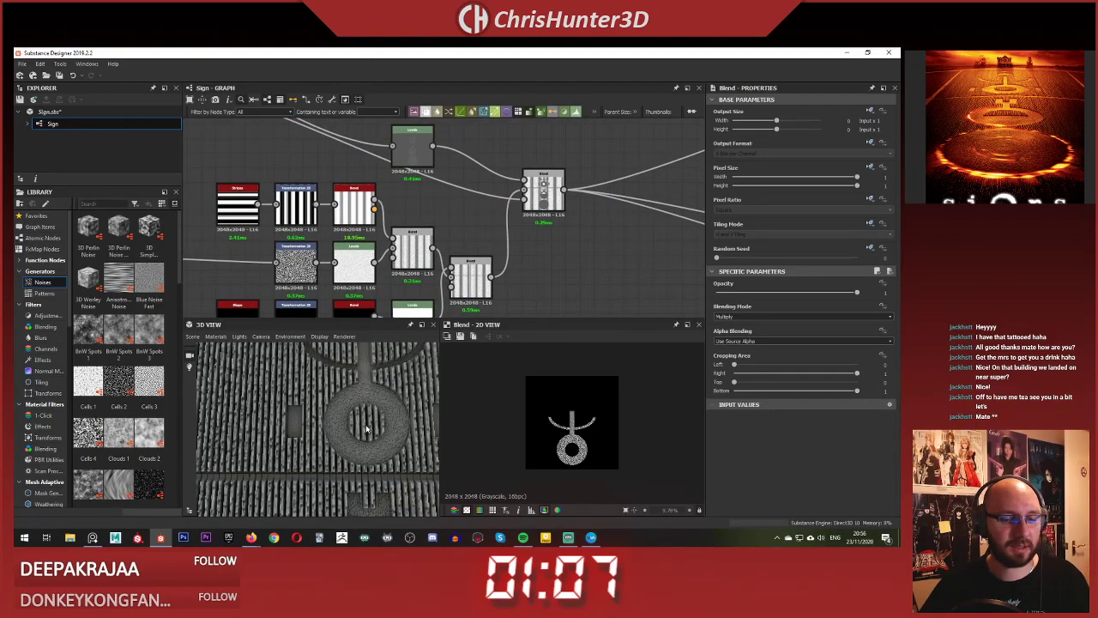
pyautogui.scroll(-4, 367, 421)
pyautogui.scroll(-5, 539, 239)
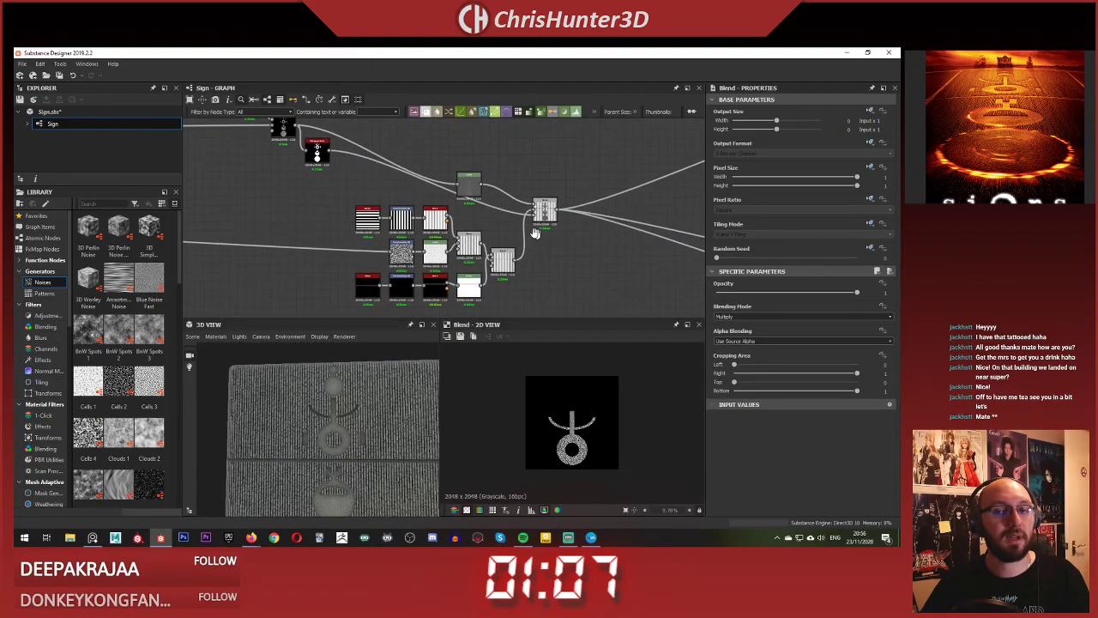
pyautogui.scroll(4, 539, 238)
pyautogui.moveTo(541, 238); pyautogui.dragTo(549, 253, button='middle')
pyautogui.doubleClick(516, 206)
pyautogui.doubleClick(493, 212)
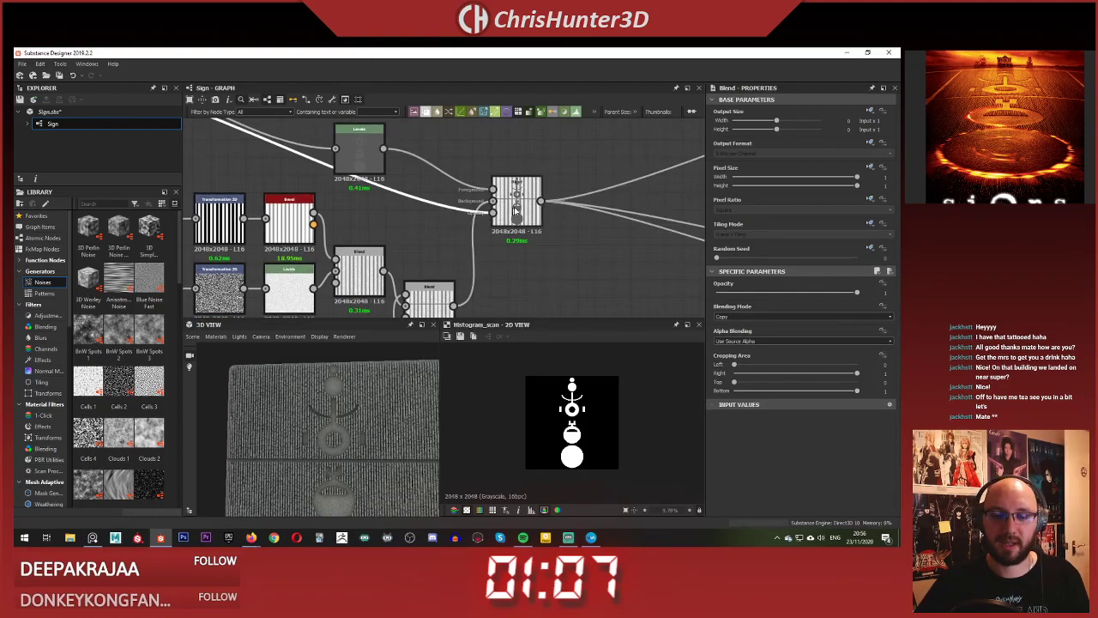
pyautogui.doubleClick(517, 206)
# - Add a Blend node beside the combined crop-and-symbol Blend, with that Blend's output feeding its background
pyautogui.scroll(3, 544, 241)
pyautogui.press('space')
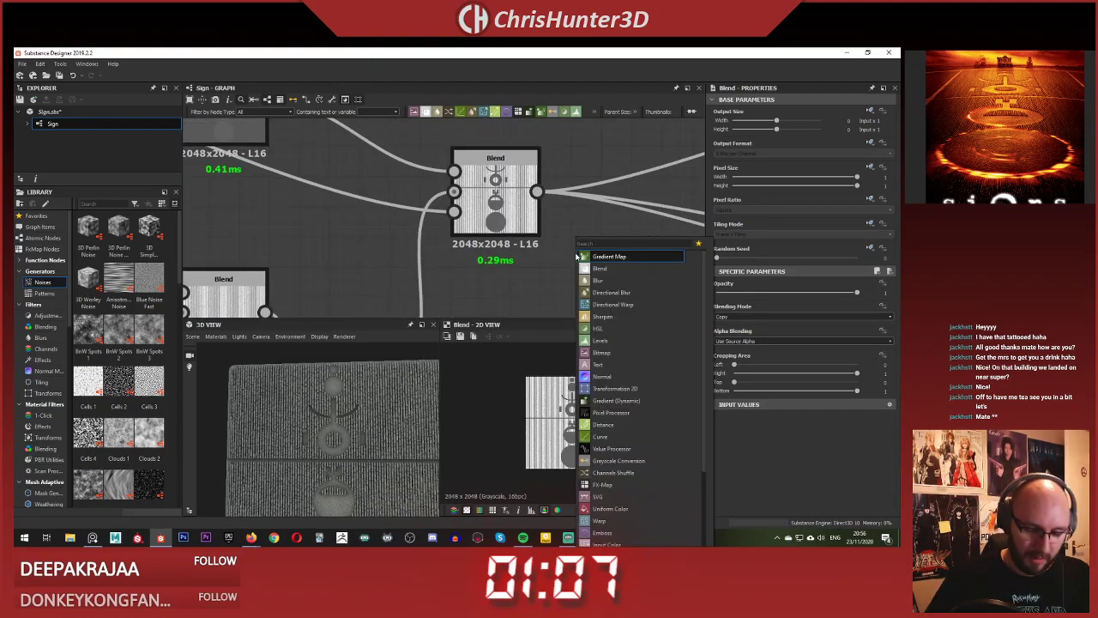
pyautogui.click(600, 269)
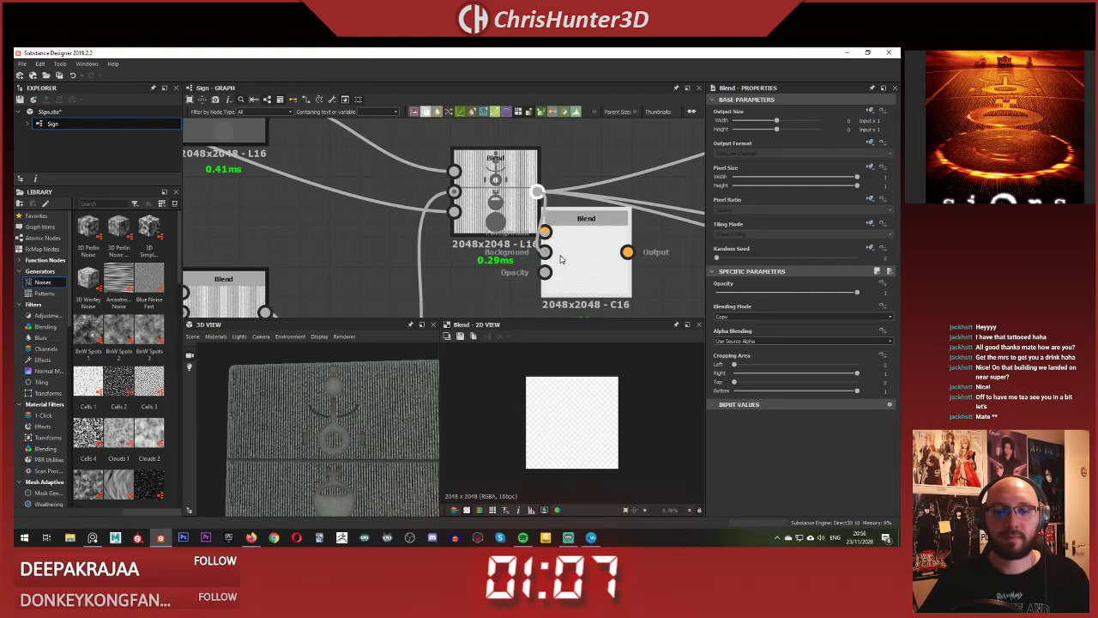
pyautogui.moveTo(595, 264); pyautogui.dragTo(642, 296)
pyautogui.scroll(-3, 546, 260)
pyautogui.moveTo(515, 294); pyautogui.dragTo(554, 230, button='middle')
pyautogui.scroll(-3, 562, 223)
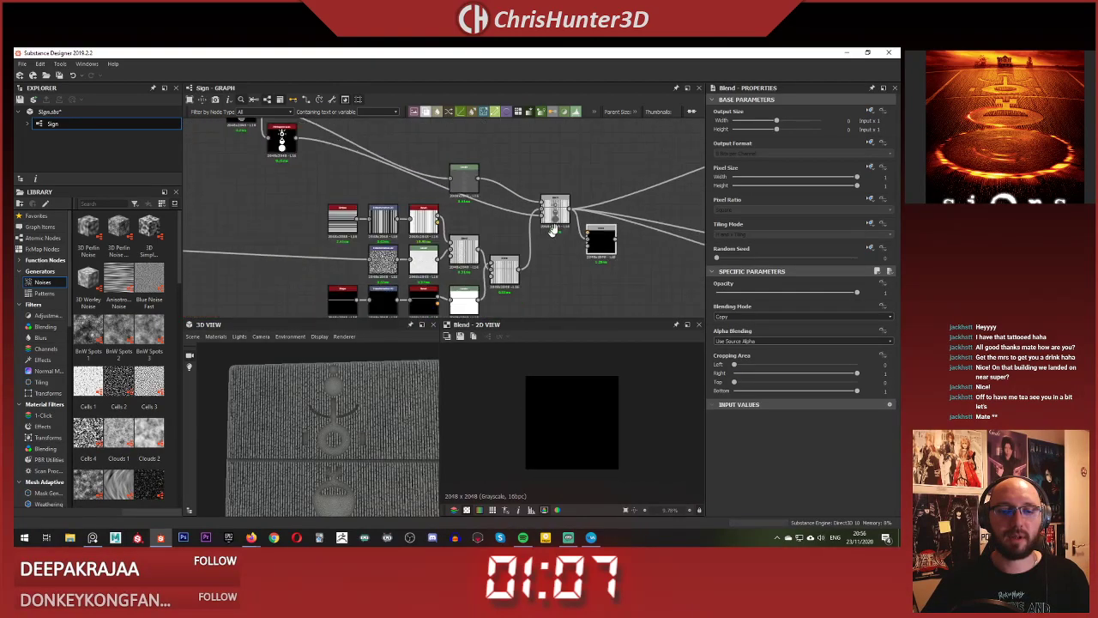
# - Add a Transformation 2D node fed by the horizontal line's Levels node, next to the new Blend
pyautogui.scroll(4, 481, 261)
pyautogui.click(437, 269)
pyautogui.moveTo(620, 185); pyautogui.dragTo(552, 207, button='middle')
pyautogui.press('space')
pyautogui.write('tra')
pyautogui.click(585, 253)
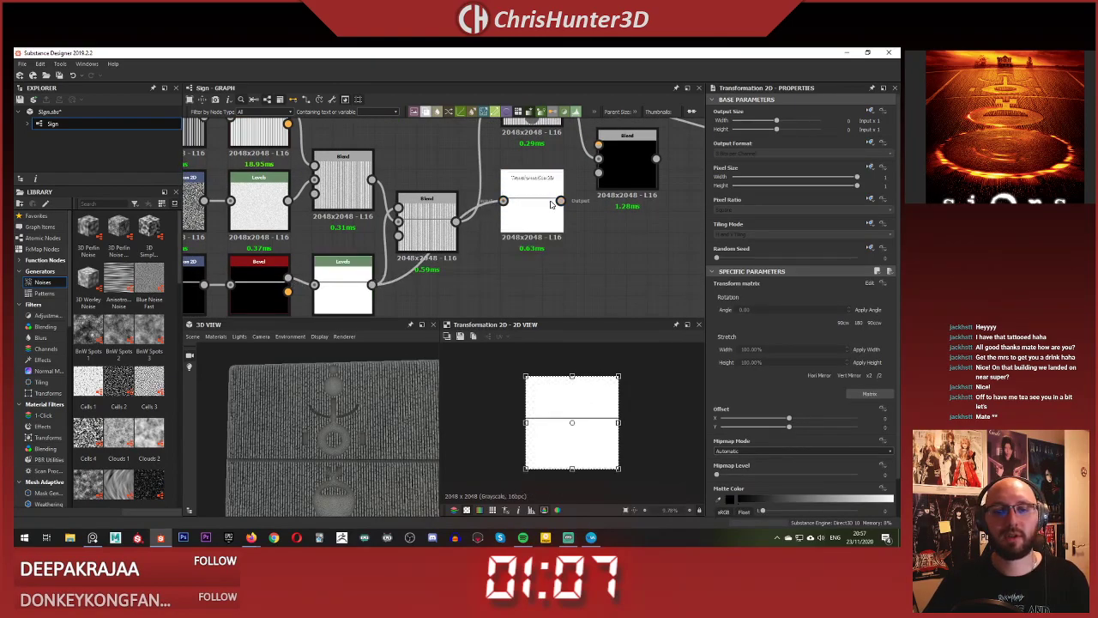
# - Rotate the line to vertical in the new Transformation 2D and shift it with a Y offset of 0.4519
pyautogui.moveTo(538, 344); pyautogui.dragTo(501, 452)
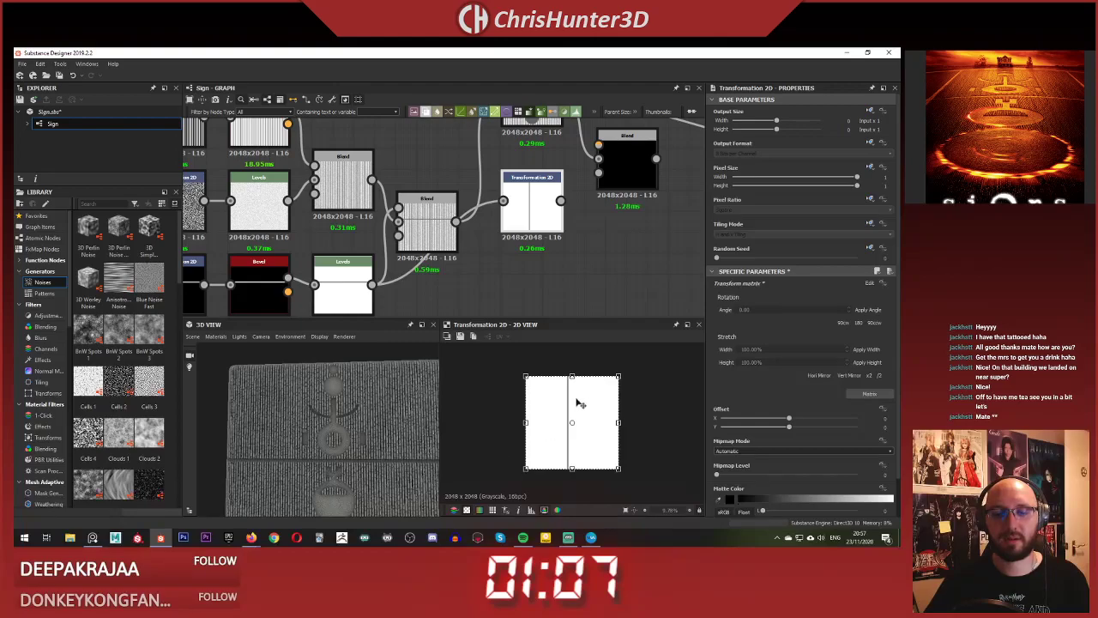
pyautogui.moveTo(579, 404); pyautogui.dragTo(536, 403)
pyautogui.scroll(3, 537, 403)
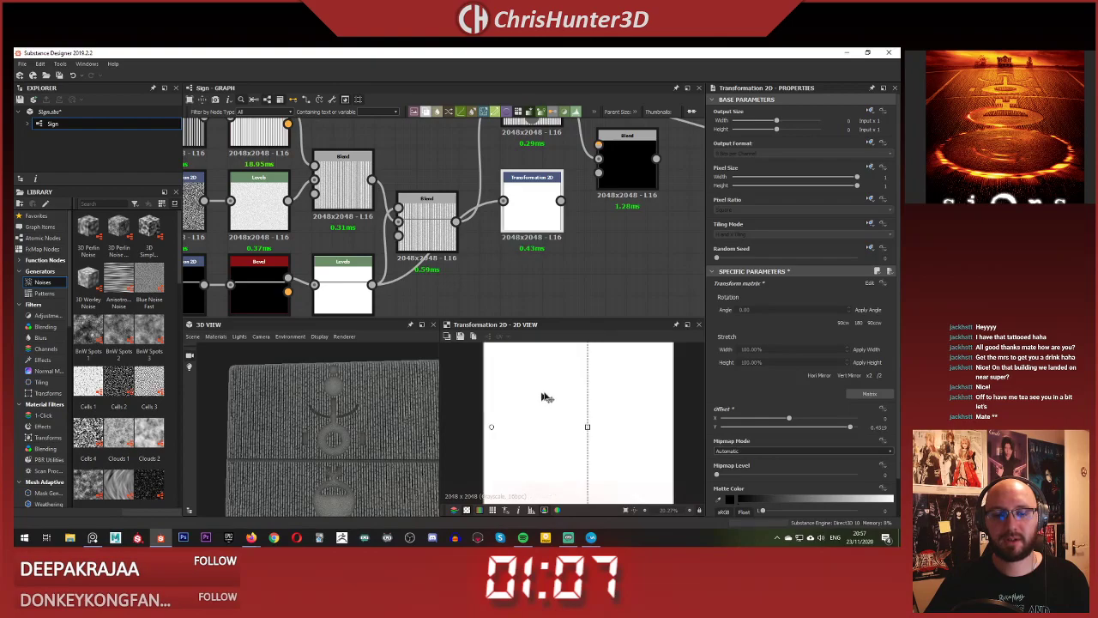
# - Link the vertical line's Transformation 2D into the new Blend's foreground and preview that Blend
pyautogui.moveTo(585, 196); pyautogui.dragTo(599, 145)
pyautogui.doubleClick(634, 171)
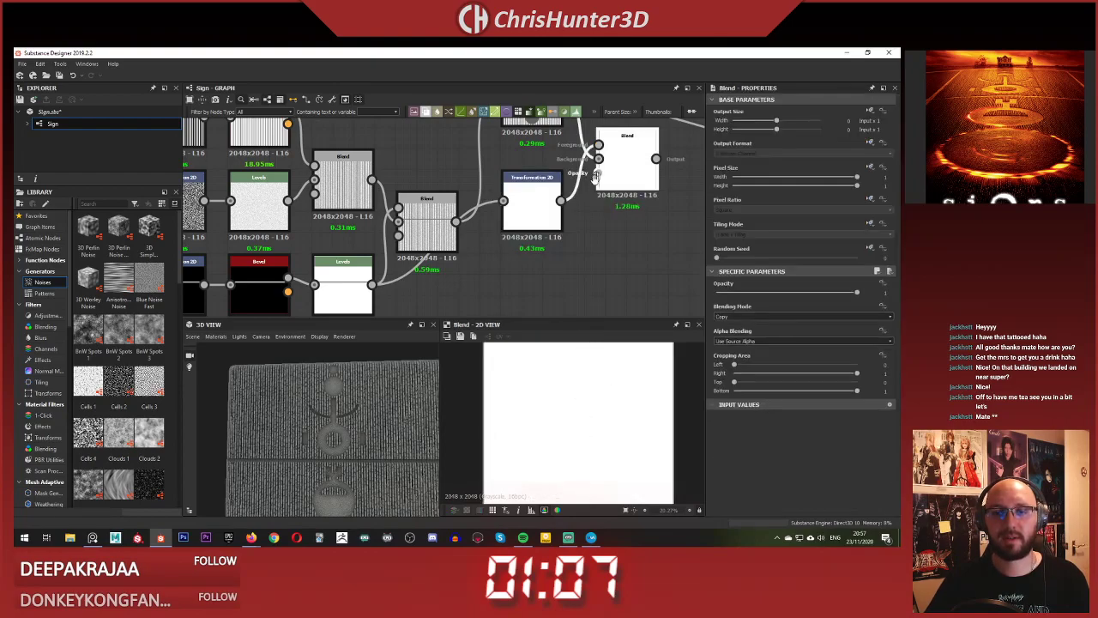
pyautogui.moveTo(553, 130); pyautogui.dragTo(498, 238, button='middle')
pyautogui.click(482, 218)
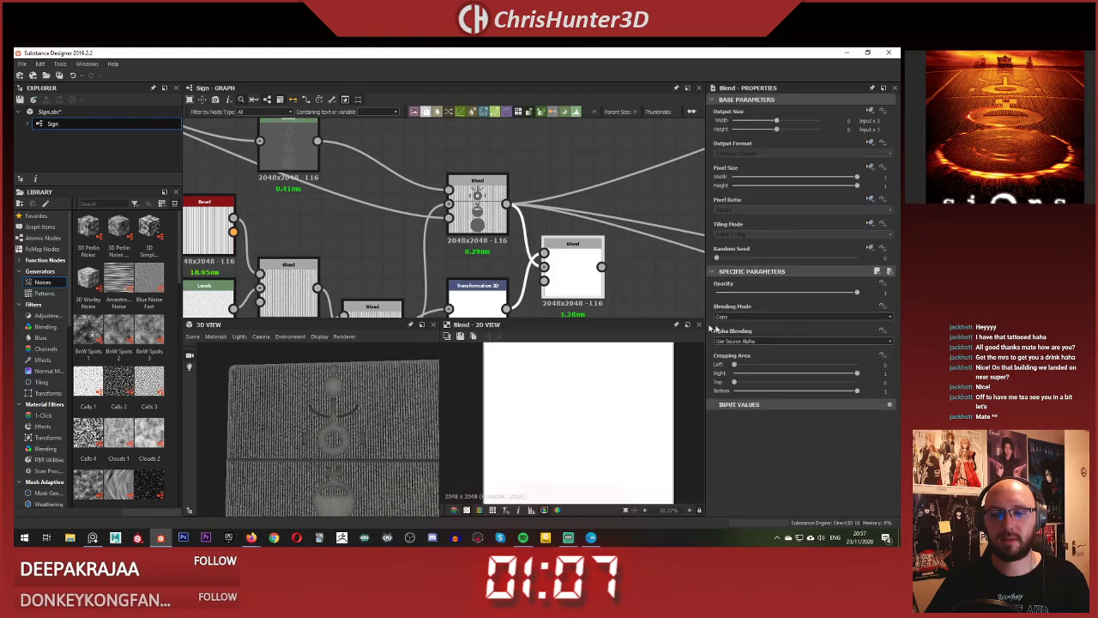
pyautogui.click(784, 318)
pyautogui.click(782, 324)
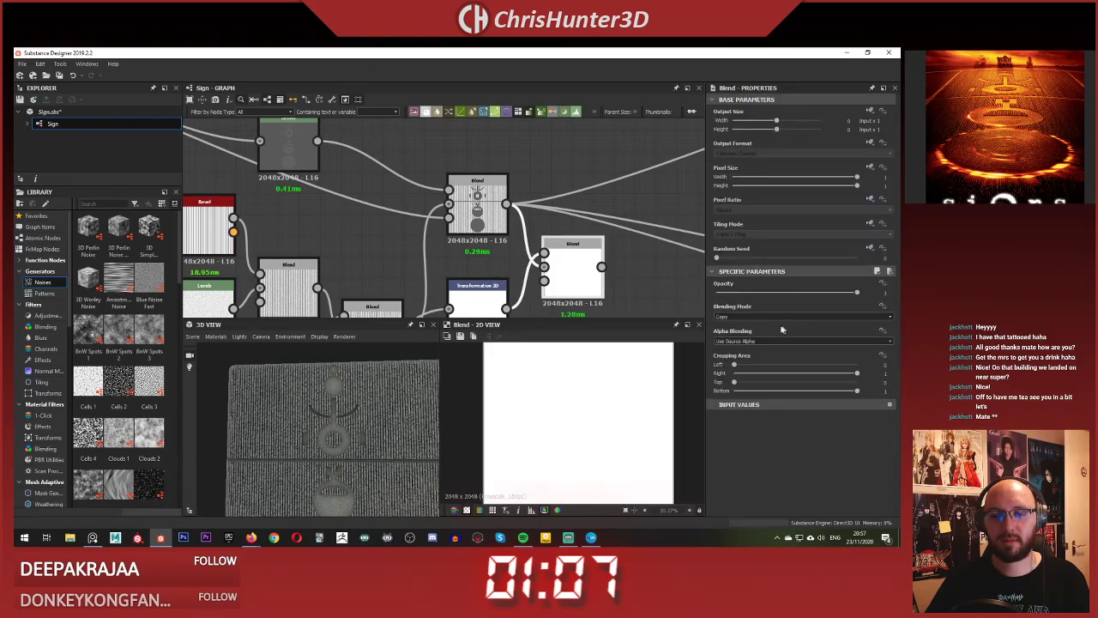
# - Review the crop-row node chain, previewing the combined symbol Blend, the new Blend and the vertical line's Transformation 2D
pyautogui.scroll(-5, 525, 276)
pyautogui.moveTo(525, 276); pyautogui.dragTo(566, 329, button='middle')
pyautogui.scroll(5, 592, 240)
pyautogui.scroll(-1, 585, 252)
pyautogui.scroll(-2, 448, 245)
pyautogui.moveTo(447, 245); pyautogui.dragTo(423, 211, button='middle')
pyautogui.scroll(1, 515, 245)
pyautogui.moveTo(688, 314); pyautogui.dragTo(582, 249, button='middle')
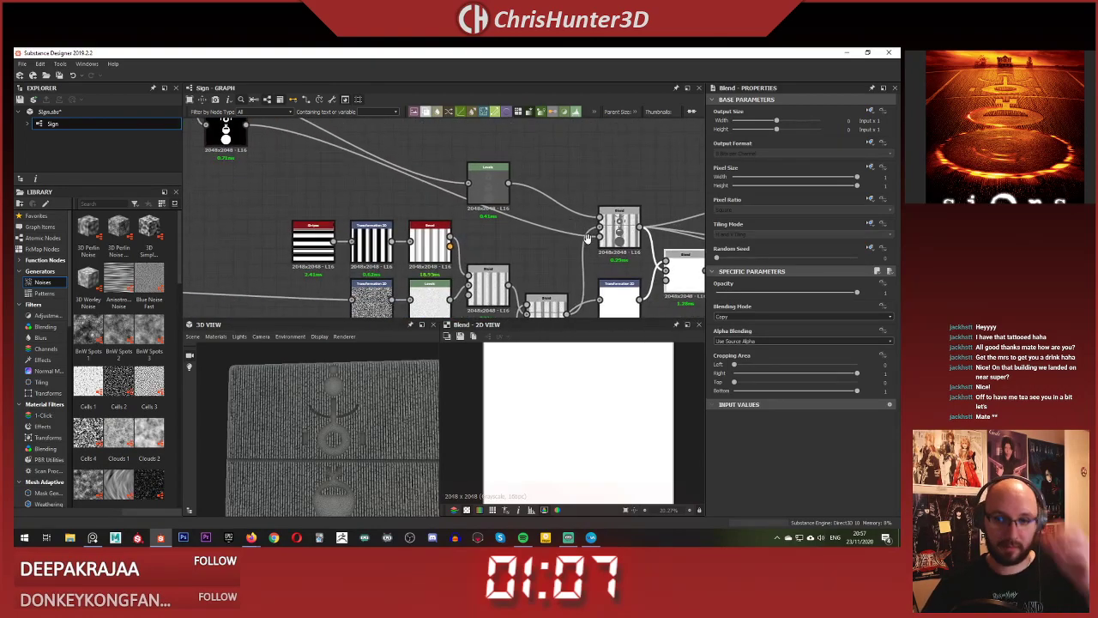
pyautogui.doubleClick(599, 236)
pyautogui.doubleClick(617, 234)
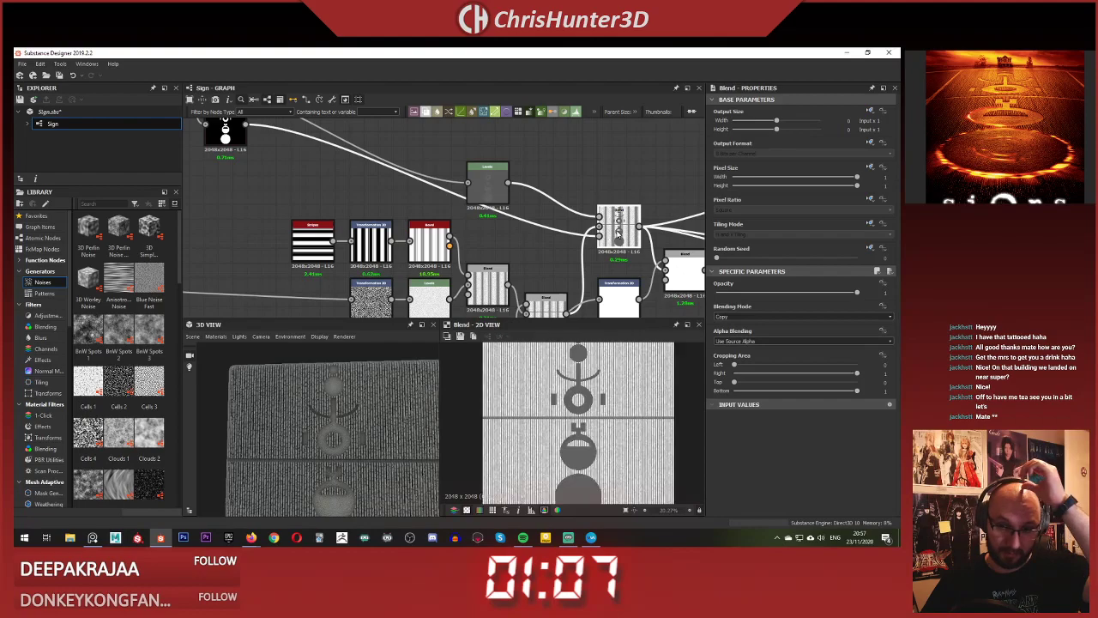
pyautogui.scroll(2, 617, 234)
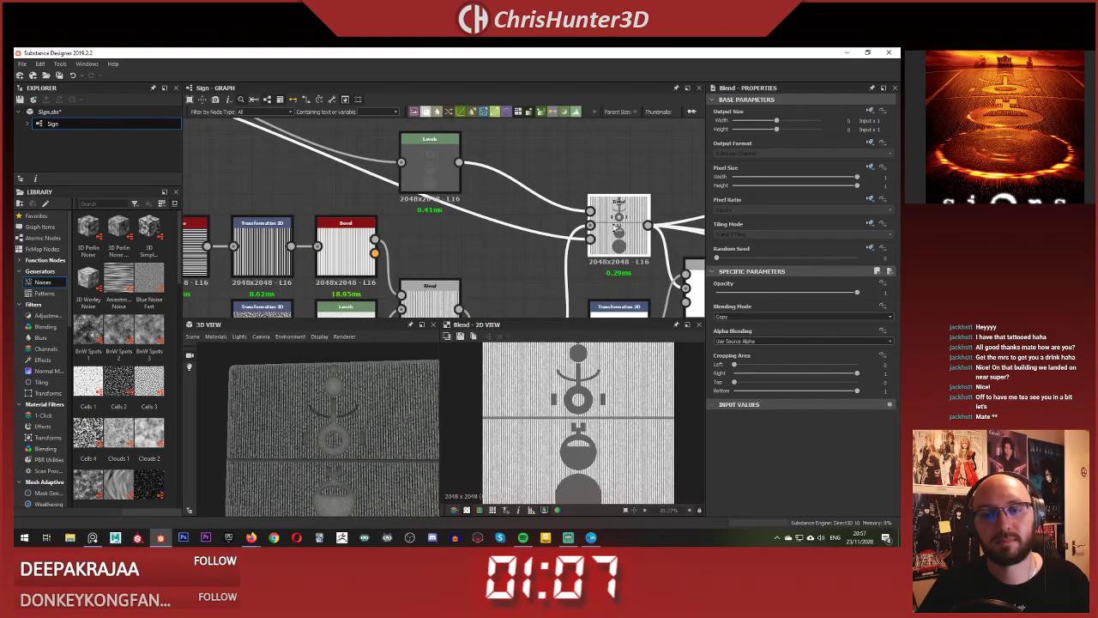
pyautogui.moveTo(564, 165); pyautogui.dragTo(513, 146, button='middle')
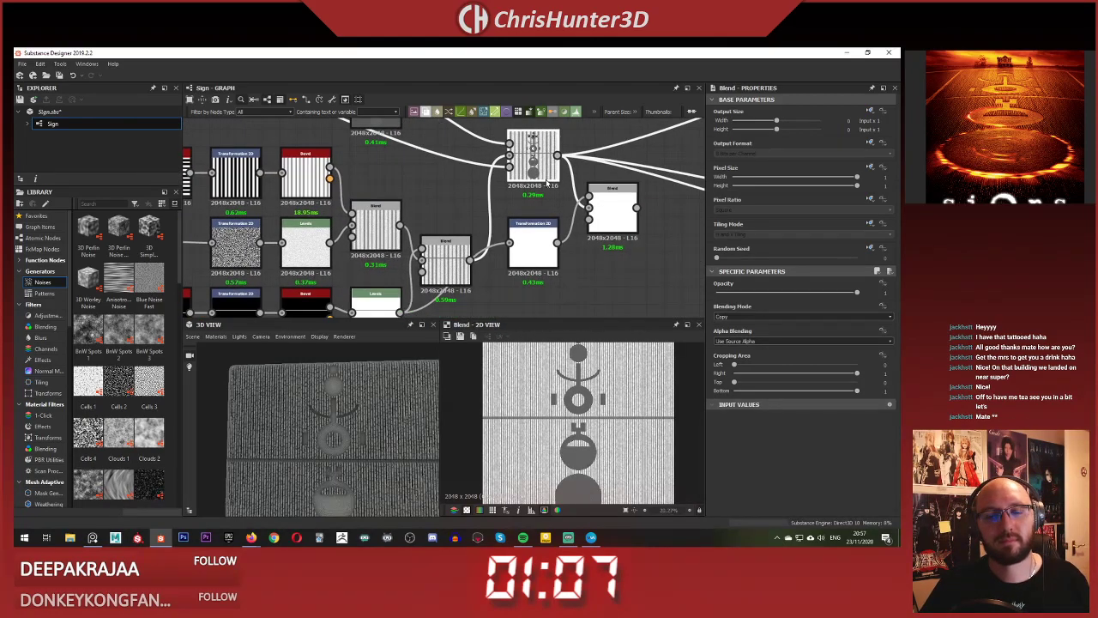
pyautogui.doubleClick(591, 209)
pyautogui.doubleClick(589, 199)
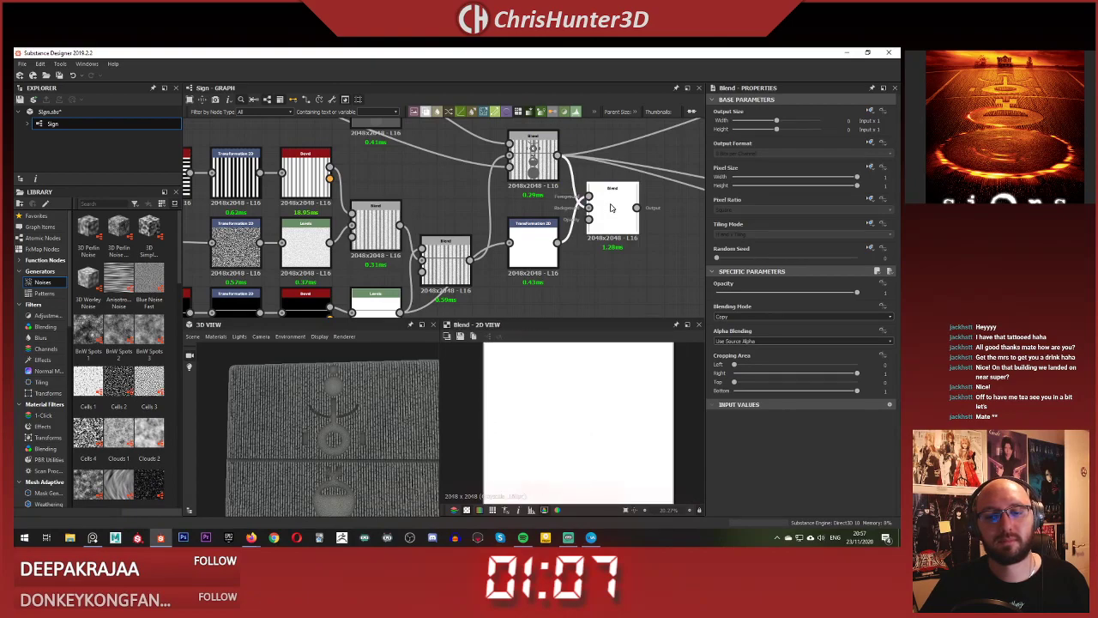
pyautogui.moveTo(611, 207); pyautogui.dragTo(614, 228, button='middle')
pyautogui.scroll(1, 489, 285)
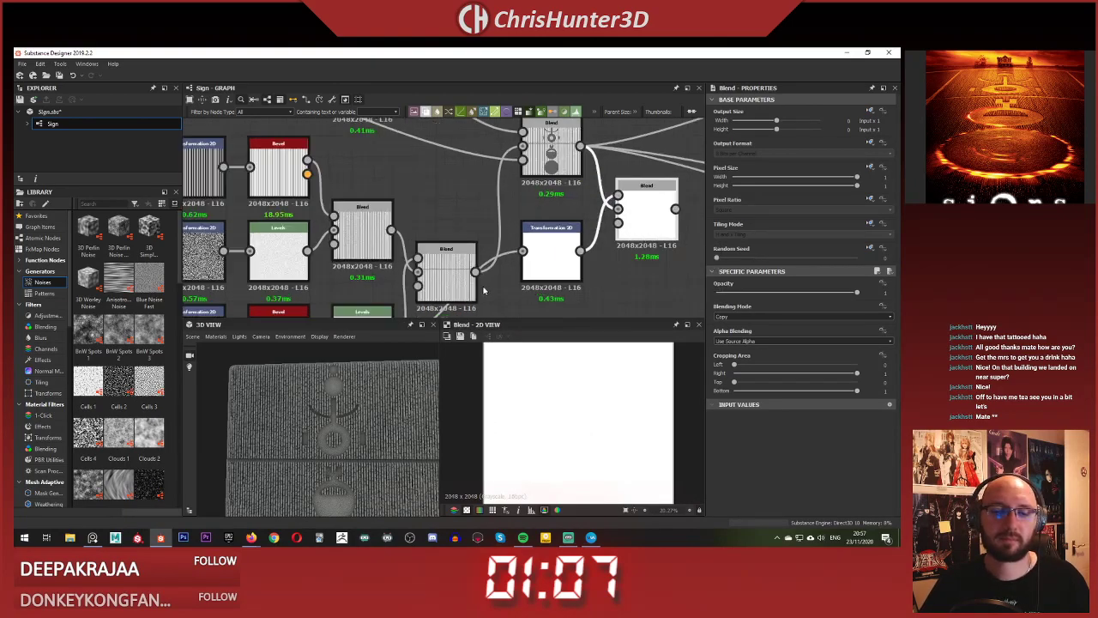
pyautogui.scroll(-1, 488, 294)
pyautogui.moveTo(488, 298); pyautogui.dragTo(467, 254, button='middle')
pyautogui.moveTo(490, 177); pyautogui.dragTo(498, 223, button='middle')
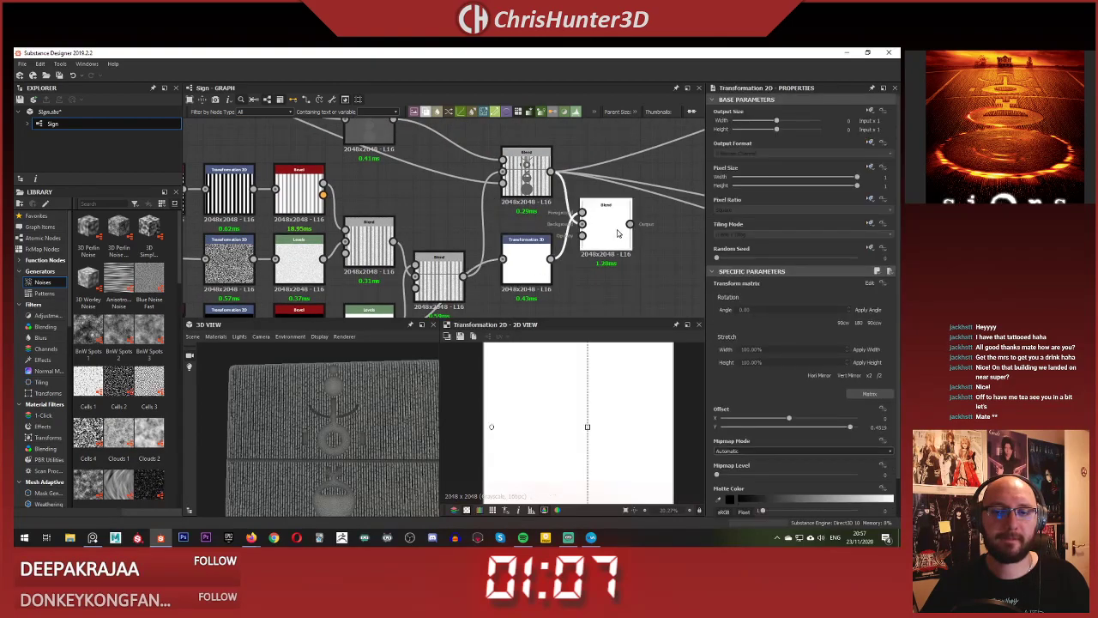
# - Set the new Blend's blending mode to Min (Darken) and check the result in the 2D preview
pyautogui.click(768, 317)
pyautogui.click(768, 360)
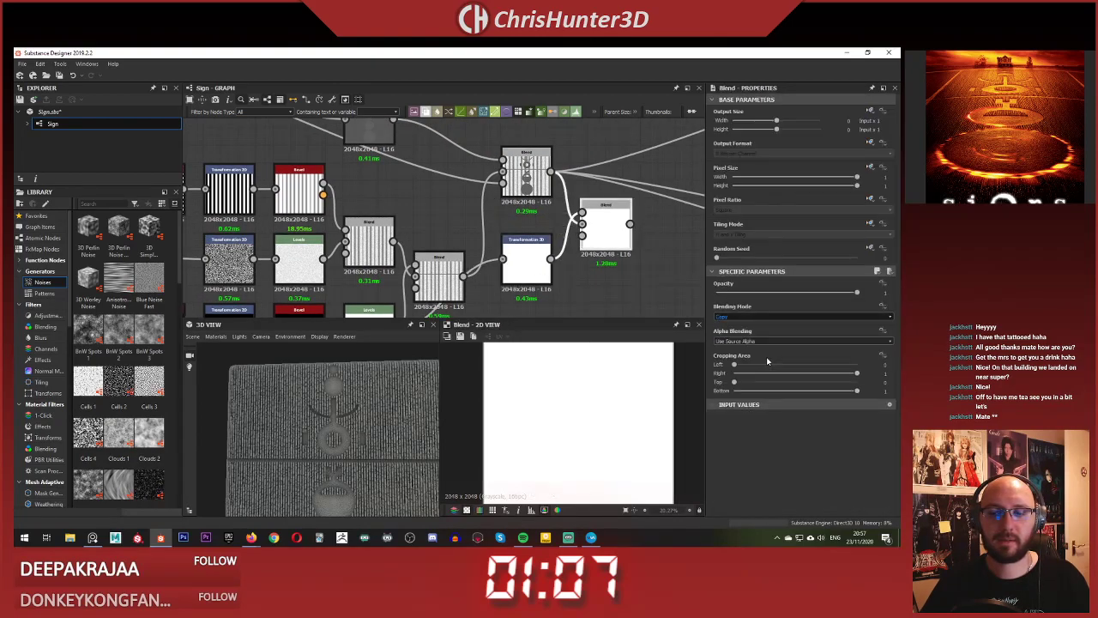
pyautogui.scroll(4, 557, 423)
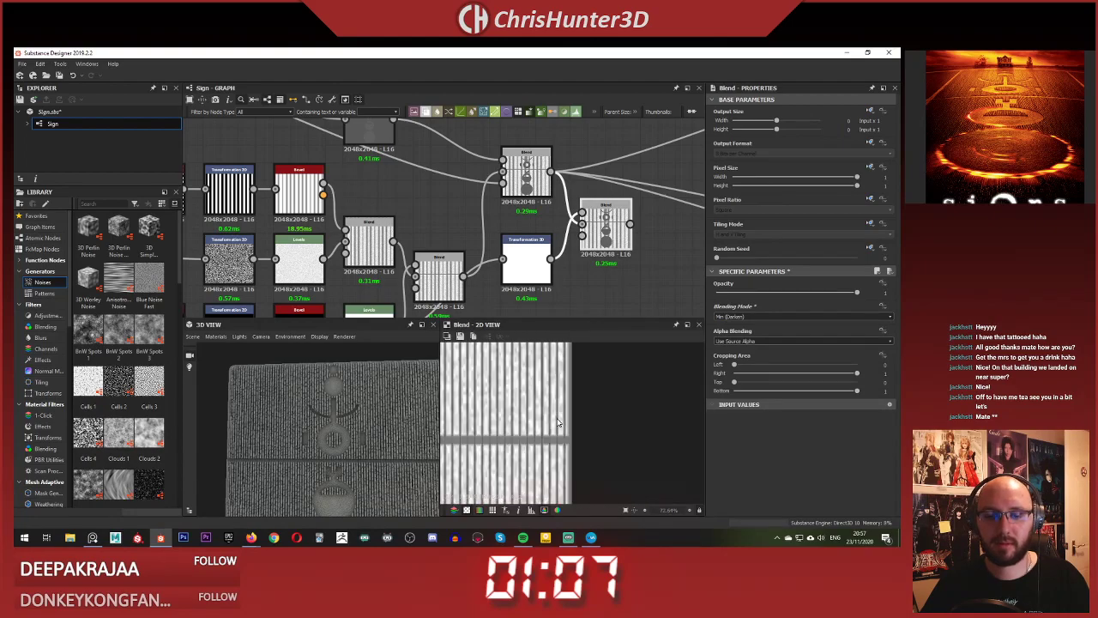
pyautogui.scroll(-4, 558, 423)
pyautogui.scroll(-1, 496, 234)
# - Move all downstream links from the combined symbol Blend to the new Min (Darken) Blend and check the 3D model
pyautogui.keyDown('shift'); pyautogui.moveTo(494, 197); pyautogui.dragTo(544, 232); pyautogui.keyUp('shift')
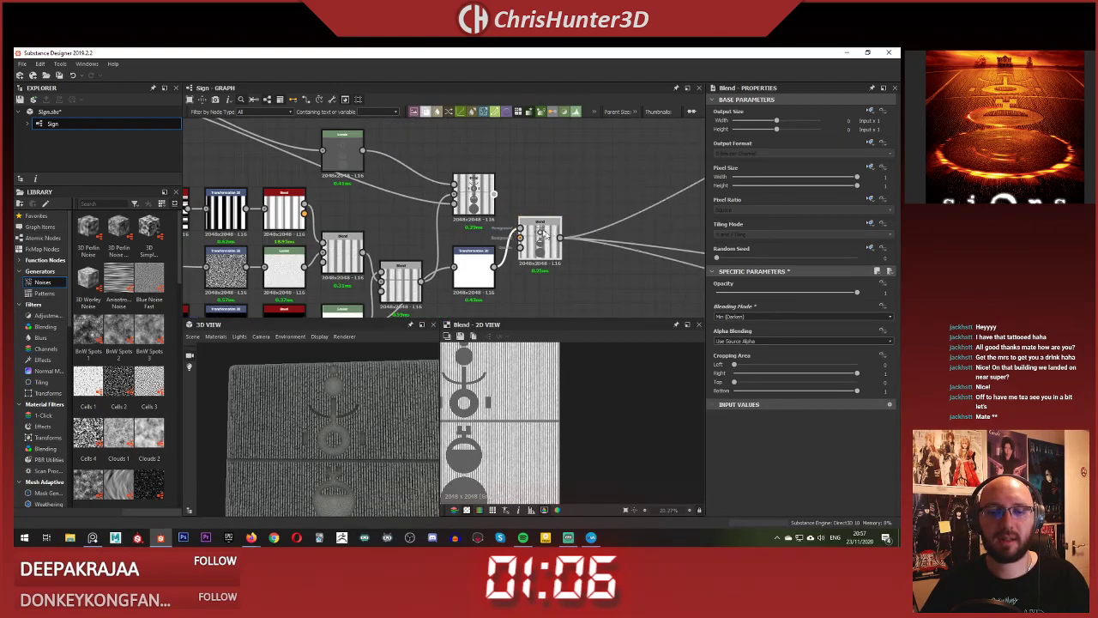
pyautogui.moveTo(310, 429)
pyautogui.mouseDown()
pyautogui.moveTo(355, 399)
pyautogui.moveTo(313, 408)
pyautogui.mouseUp()
pyautogui.scroll(-5, 355, 399)
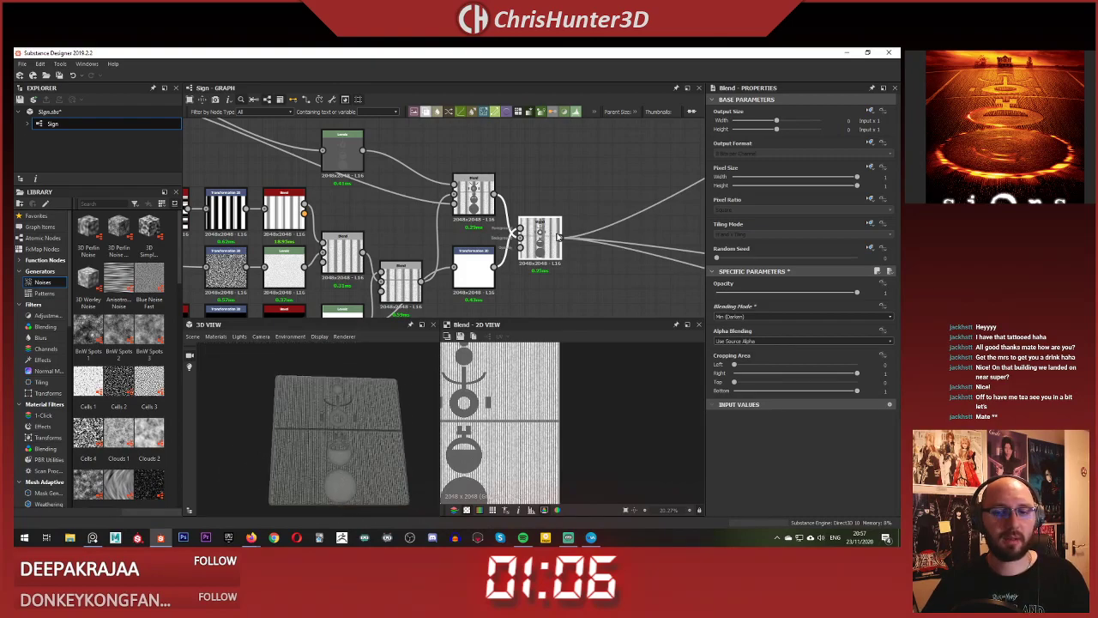
pyautogui.scroll(1, 483, 270)
# - In the vertical line's Transformation 2D, move the line to the left of the symbols, widen it and fine-tune its position
pyautogui.press('f')
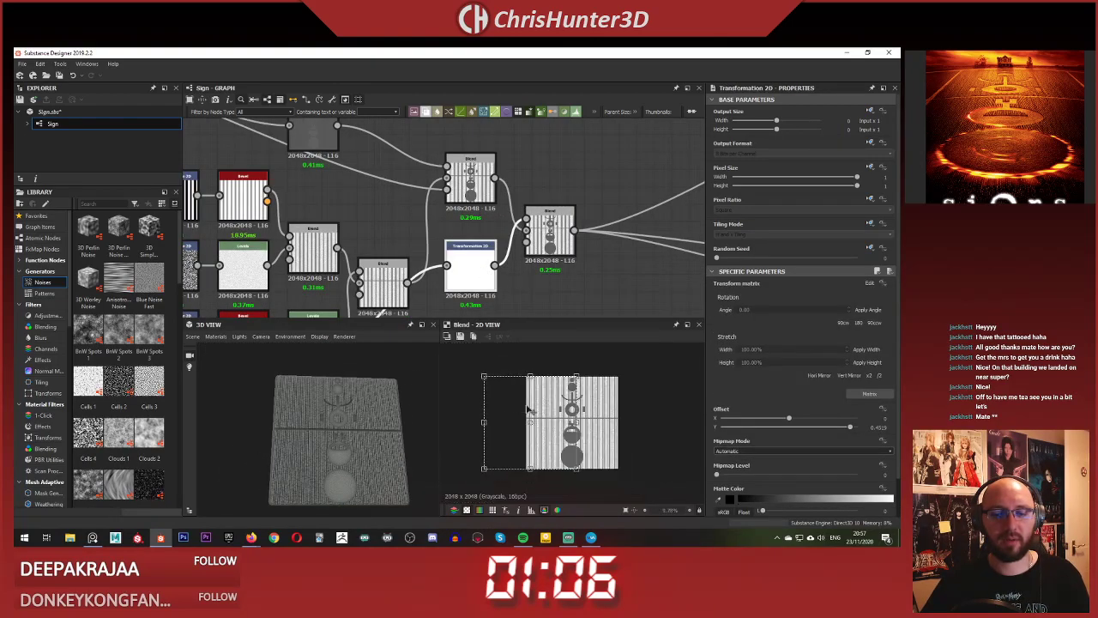
pyautogui.moveTo(549, 403); pyautogui.dragTo(565, 400)
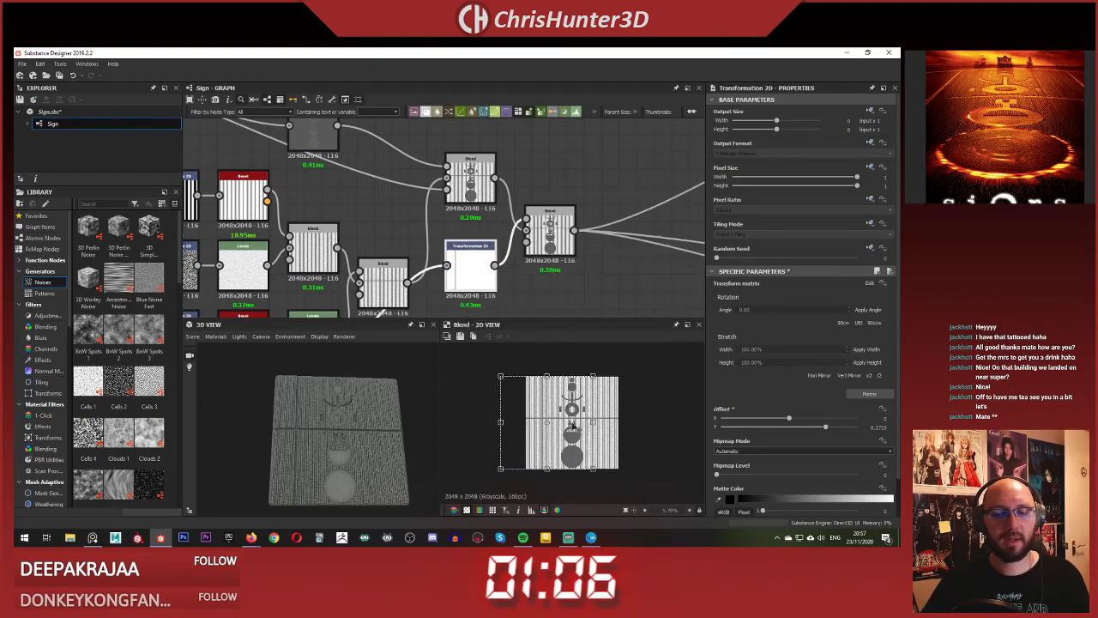
pyautogui.moveTo(594, 421); pyautogui.dragTo(685, 415)
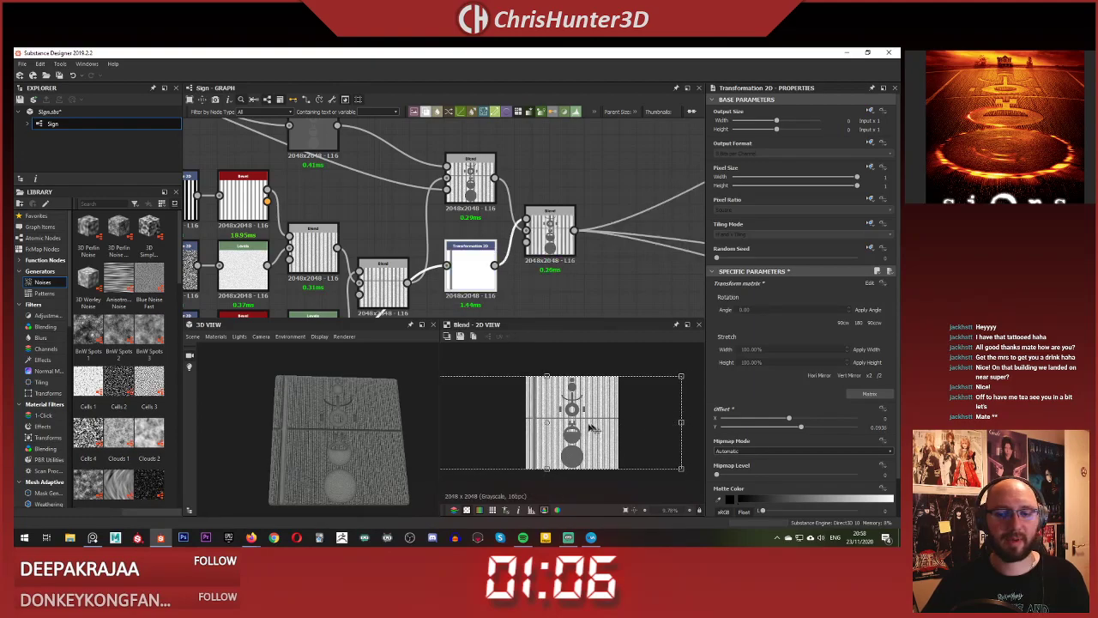
pyautogui.scroll(5, 565, 433)
pyautogui.moveTo(516, 413); pyautogui.dragTo(527, 412)
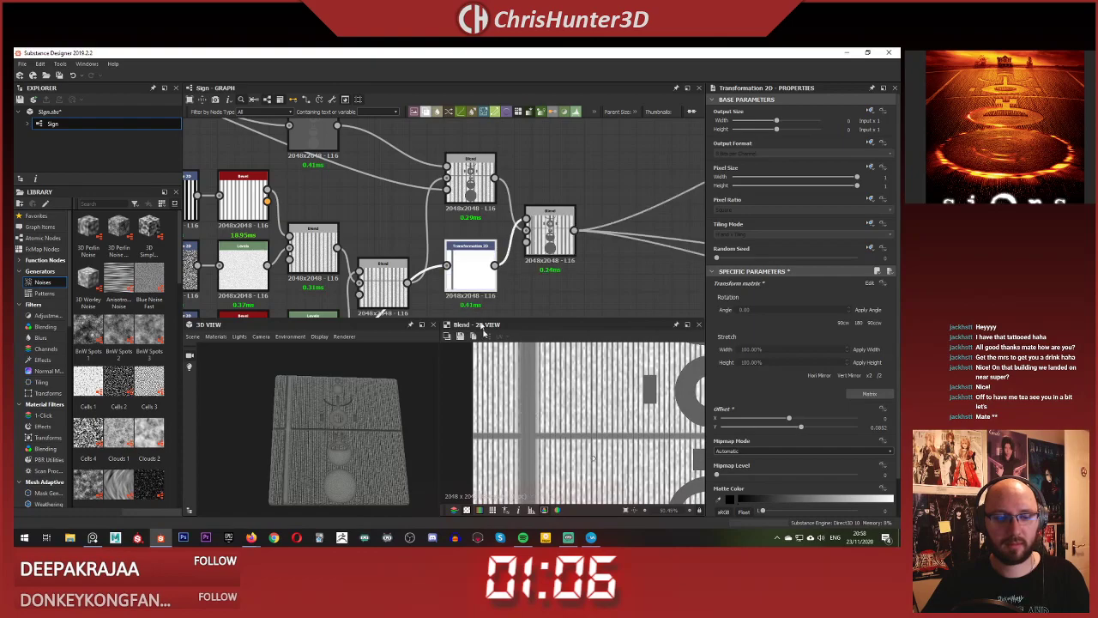
# - Insert a Mirror Grayscale node between the vertical line's Transformation 2D and the Min (Darken) Blend
pyautogui.scroll(-3, 478, 246)
pyautogui.scroll(4, 538, 293)
pyautogui.moveTo(515, 181); pyautogui.dragTo(631, 182)
pyautogui.click(552, 241)
pyautogui.press('space')
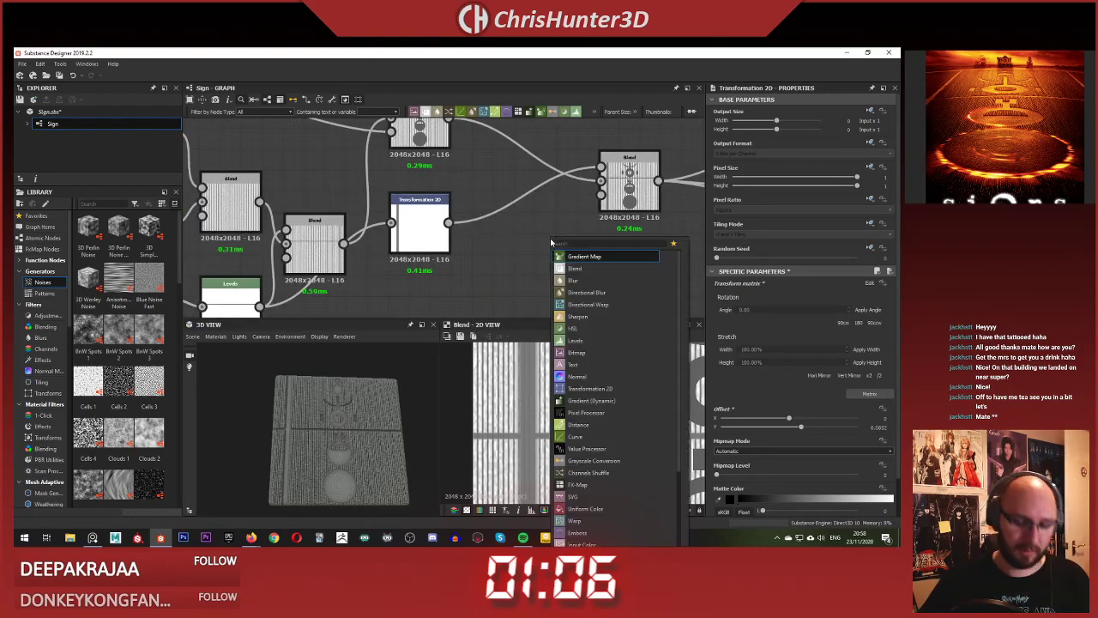
pyautogui.write('mirror gr')
pyautogui.press('Return')
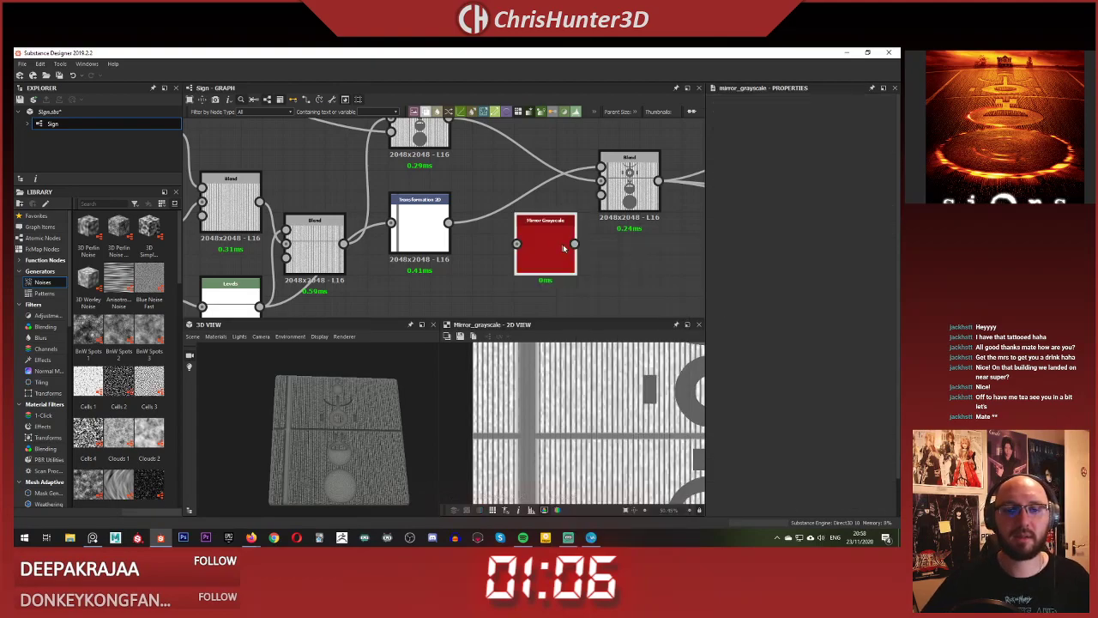
pyautogui.moveTo(563, 249); pyautogui.dragTo(507, 230)
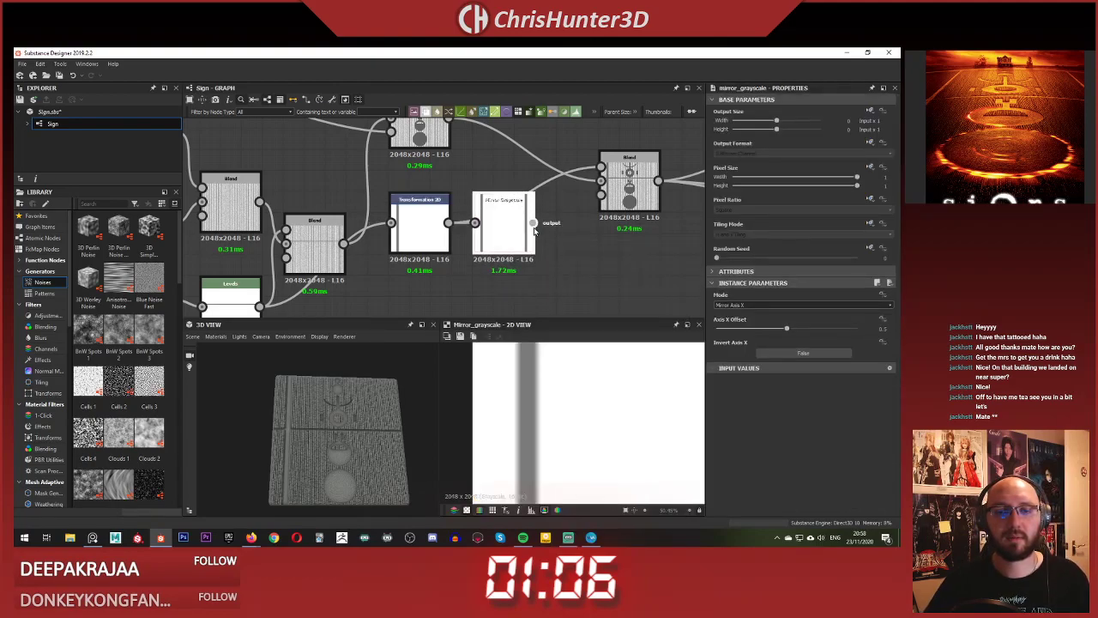
# - Preview the Min (Darken) Blend and inspect the mirrored vertical tracks on the 3D model up close and as a whole
pyautogui.doubleClick(626, 176)
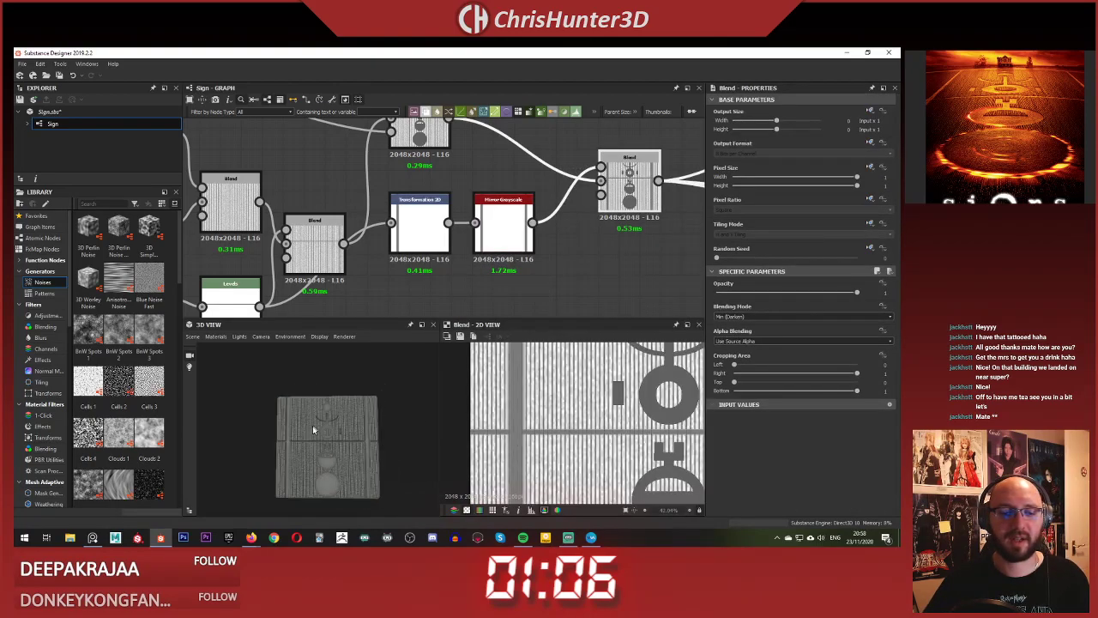
pyautogui.scroll(6, 310, 420)
pyautogui.moveTo(317, 408); pyautogui.dragTo(283, 414, button='middle')
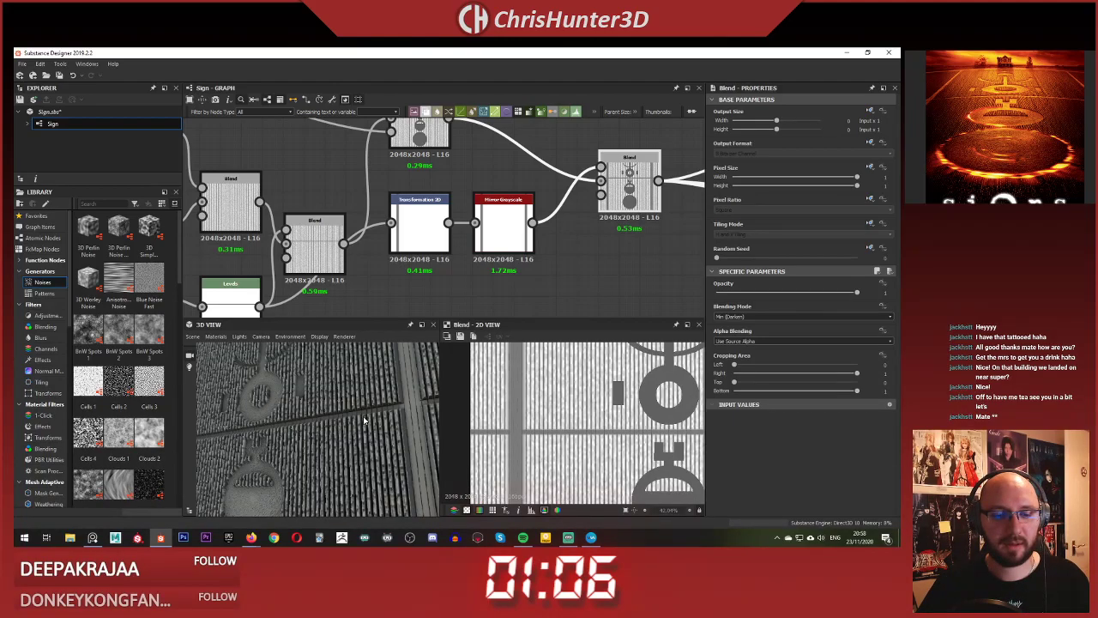
pyautogui.moveTo(300, 416); pyautogui.dragTo(332, 417)
pyautogui.scroll(-6, 336, 417)
pyautogui.scroll(4, 323, 420)
pyautogui.scroll(-5, 370, 428)
pyautogui.scroll(5, 368, 418)
pyautogui.scroll(-4, 343, 406)
pyautogui.scroll(4, 347, 396)
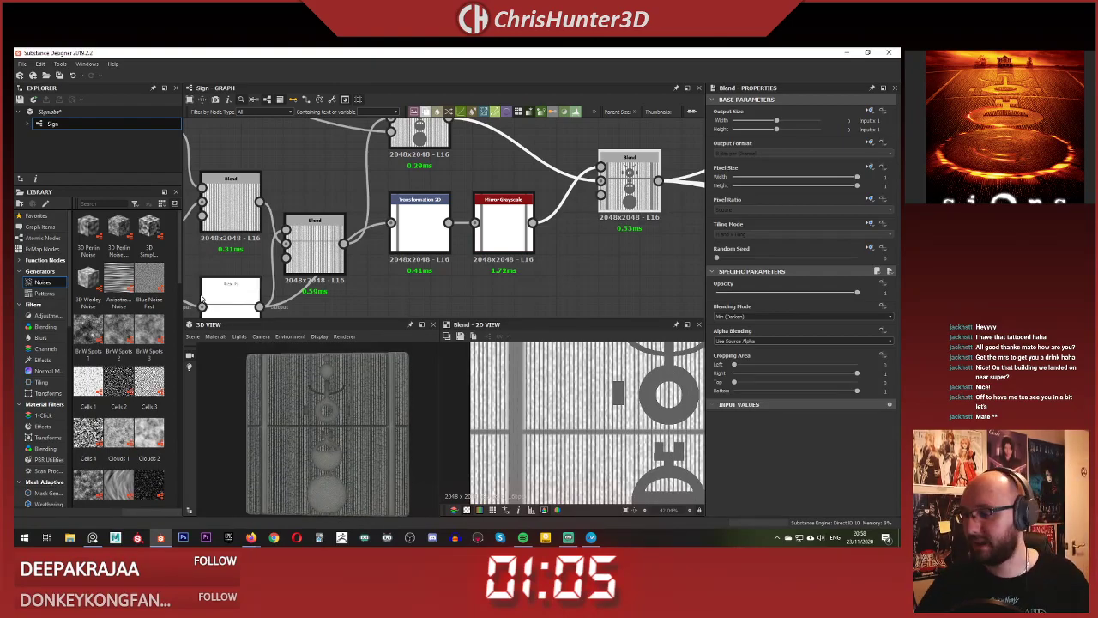
# - Save the package
pyautogui.rightClick(486, 153)
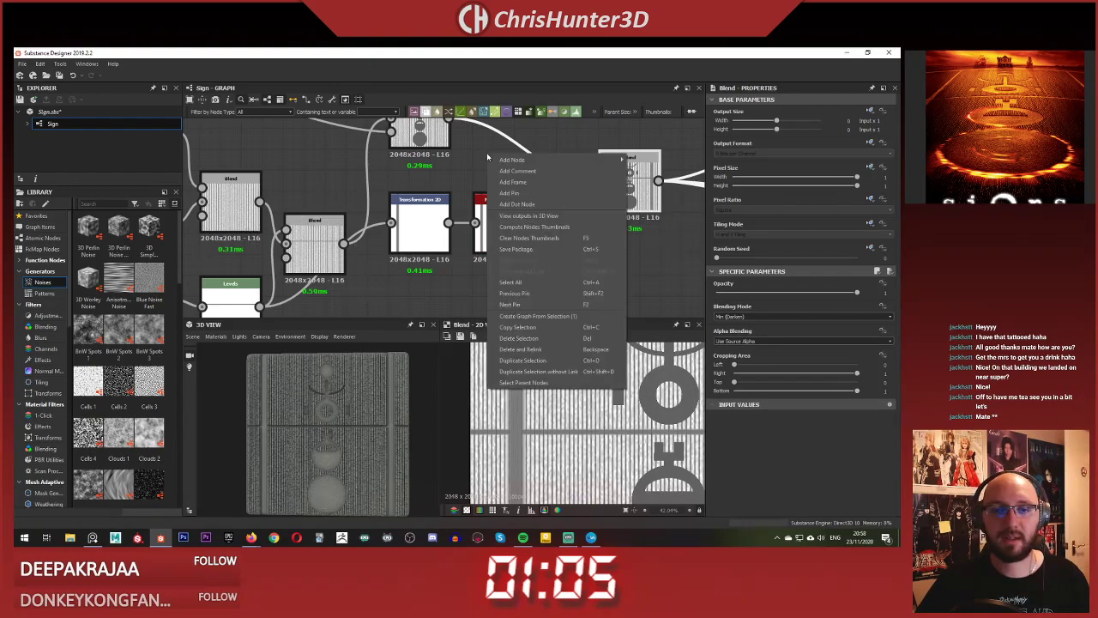
pyautogui.click(539, 251)
pyautogui.click(573, 272)
# - Look over the nodes around the Min (Darken) Blend and the upstream branches that build the crop symbols
pyautogui.scroll(-4, 573, 271)
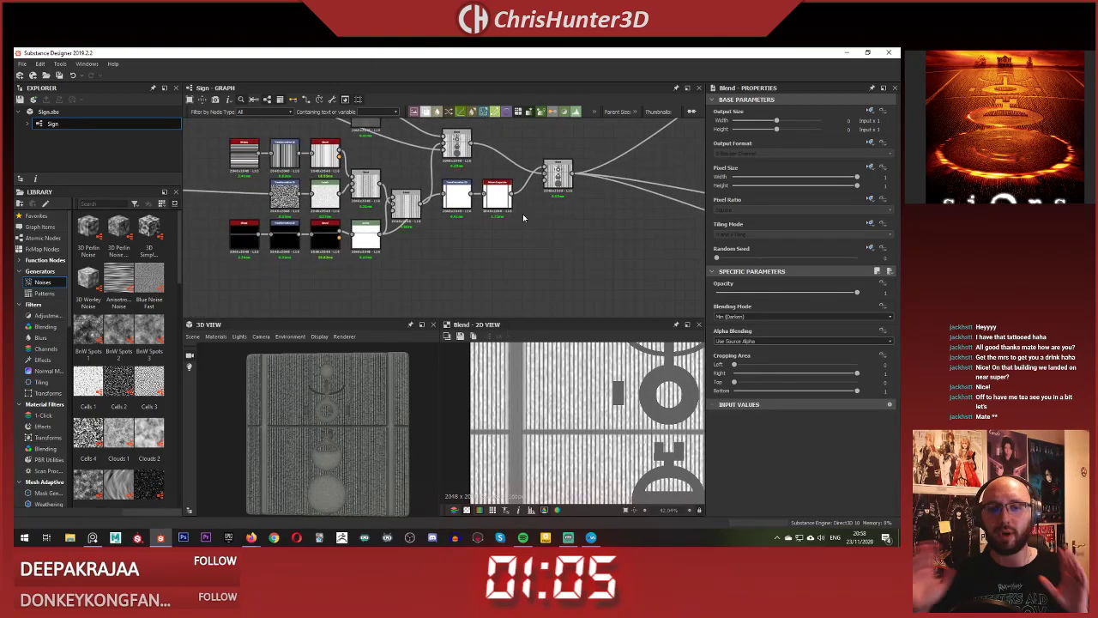
pyautogui.scroll(3, 513, 202)
pyautogui.scroll(-3, 429, 206)
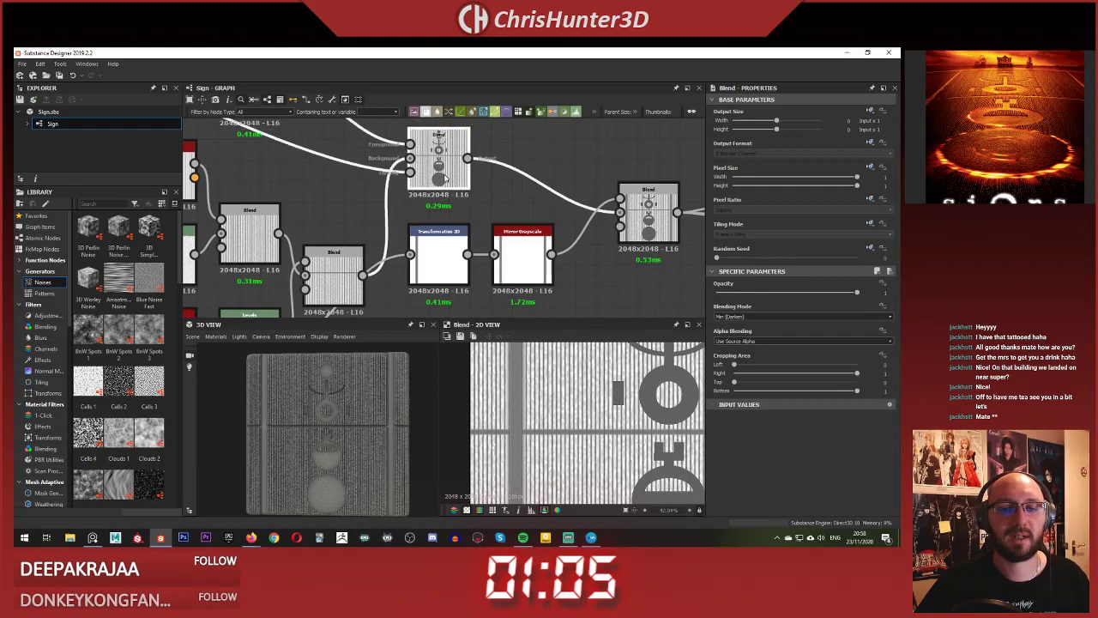
pyautogui.moveTo(382, 186); pyautogui.dragTo(522, 235, button='middle')
pyautogui.scroll(3, 522, 235)
pyautogui.moveTo(407, 147); pyautogui.dragTo(507, 189)
pyautogui.scroll(-3, 429, 171)
pyautogui.scroll(-3, 413, 172)
pyautogui.moveTo(334, 142); pyautogui.dragTo(504, 230, button='middle')
pyautogui.scroll(1, 504, 229)
pyautogui.scroll(-5, 397, 218)
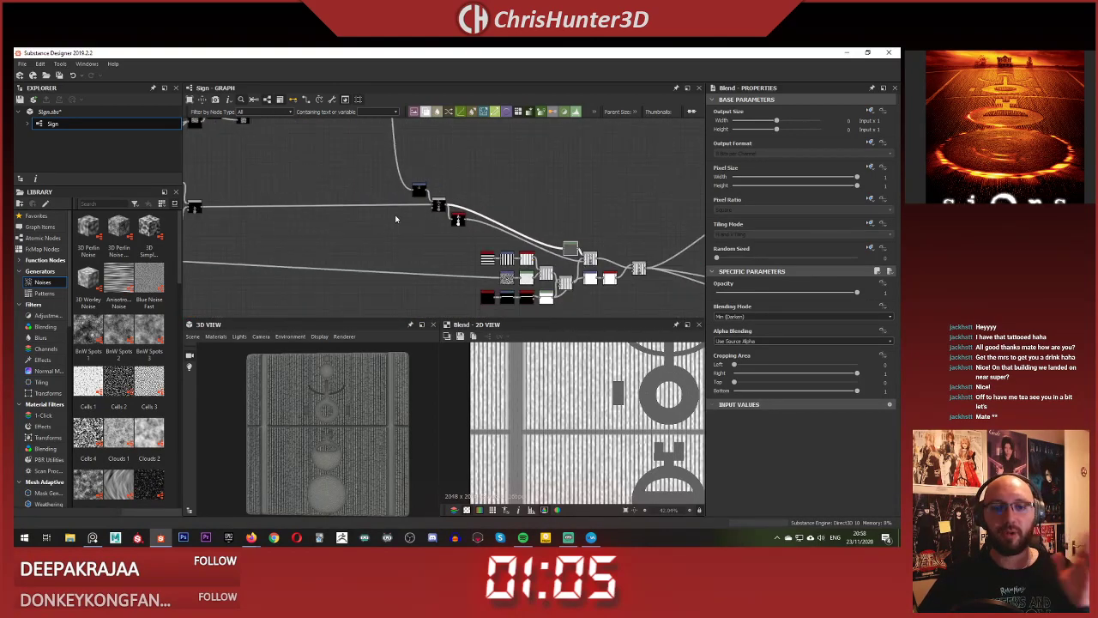
pyautogui.moveTo(397, 217); pyautogui.dragTo(388, 212, button='middle')
pyautogui.scroll(4, 387, 213)
pyautogui.moveTo(430, 194); pyautogui.dragTo(598, 277)
# - Save the Sign package again
pyautogui.click(608, 230)
pyautogui.rightClick(601, 209)
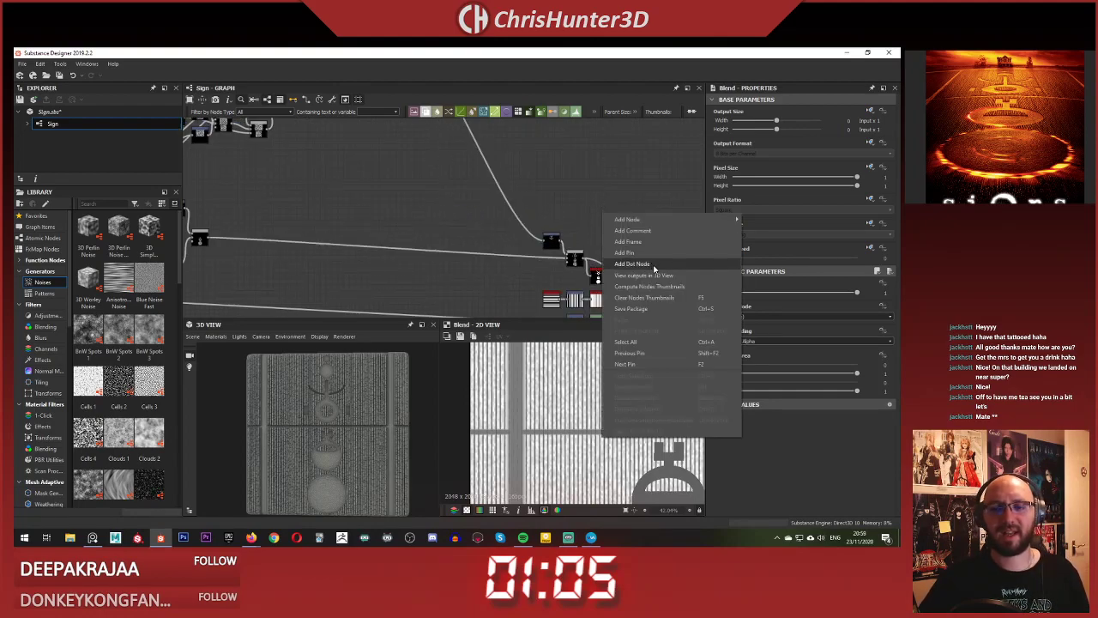
pyautogui.click(660, 307)
# - Look over the whole graph and inspect the crop rows, tracks and symbols on the 3D model up close
pyautogui.scroll(-3, 604, 185)
pyautogui.moveTo(587, 194); pyautogui.dragTo(504, 187, button='middle')
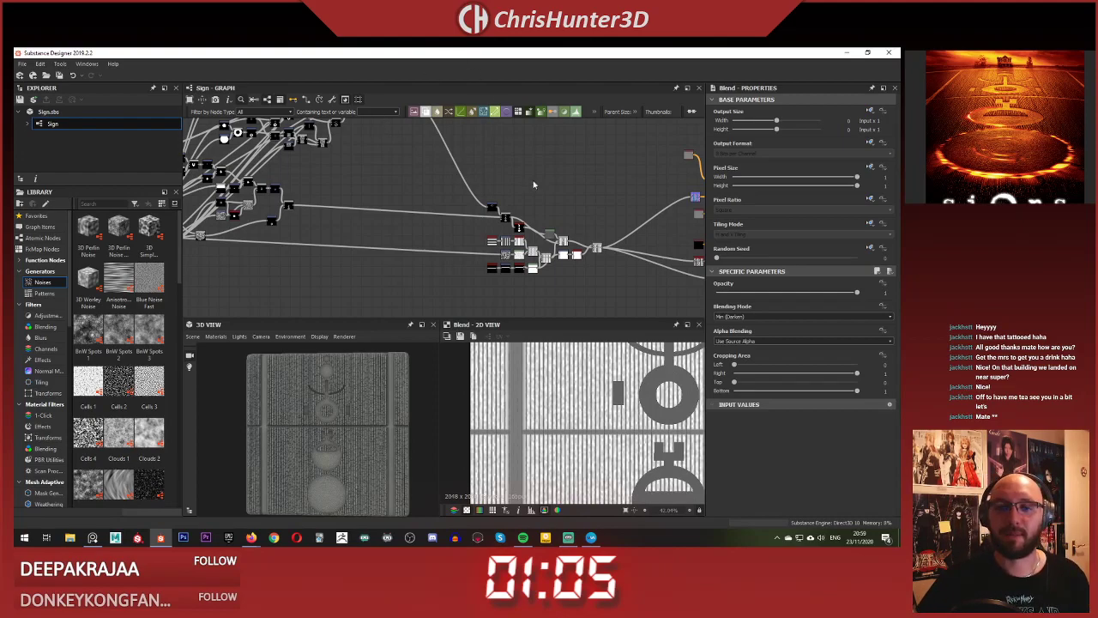
pyautogui.scroll(-3, 532, 184)
pyautogui.moveTo(467, 171); pyautogui.dragTo(524, 250, button='middle')
pyautogui.scroll(5, 519, 249)
pyautogui.scroll(-3, 516, 256)
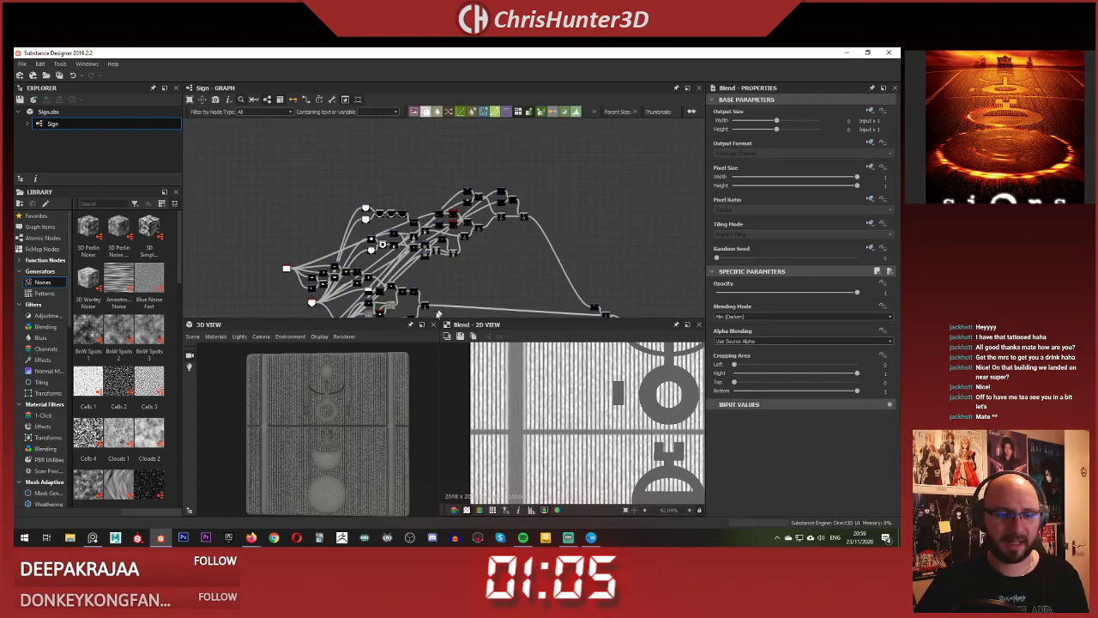
pyautogui.scroll(10, 321, 421)
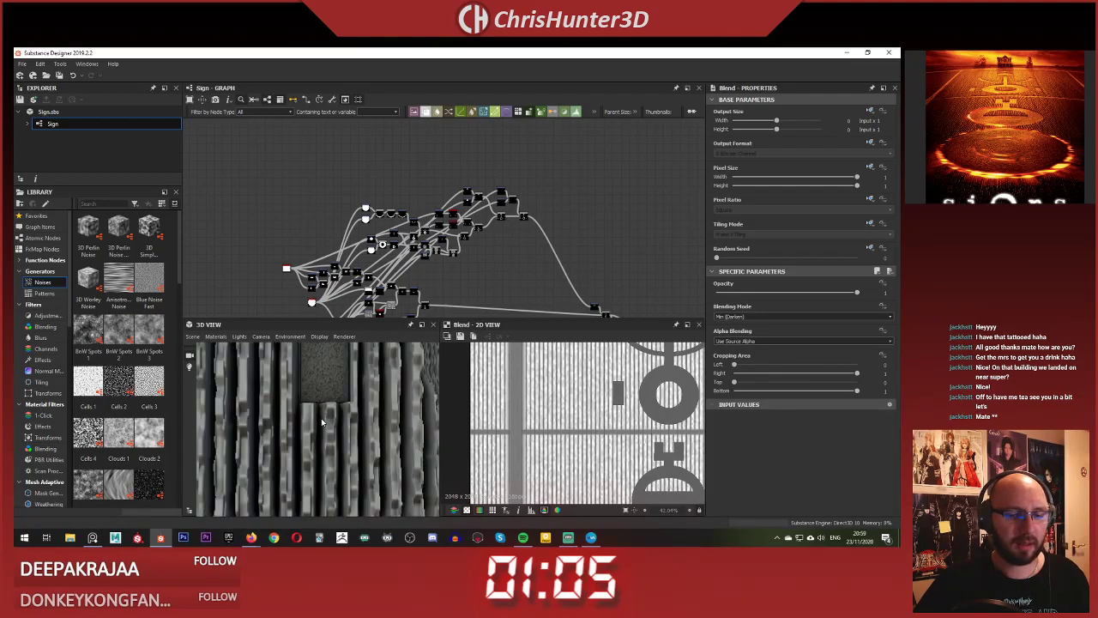
pyautogui.scroll(-6, 322, 421)
pyautogui.moveTo(321, 421); pyautogui.dragTo(318, 383)
pyautogui.scroll(-4, 341, 371)
pyautogui.scroll(4, 319, 411)
pyautogui.scroll(4, 334, 420)
pyautogui.scroll(-2, 317, 199)
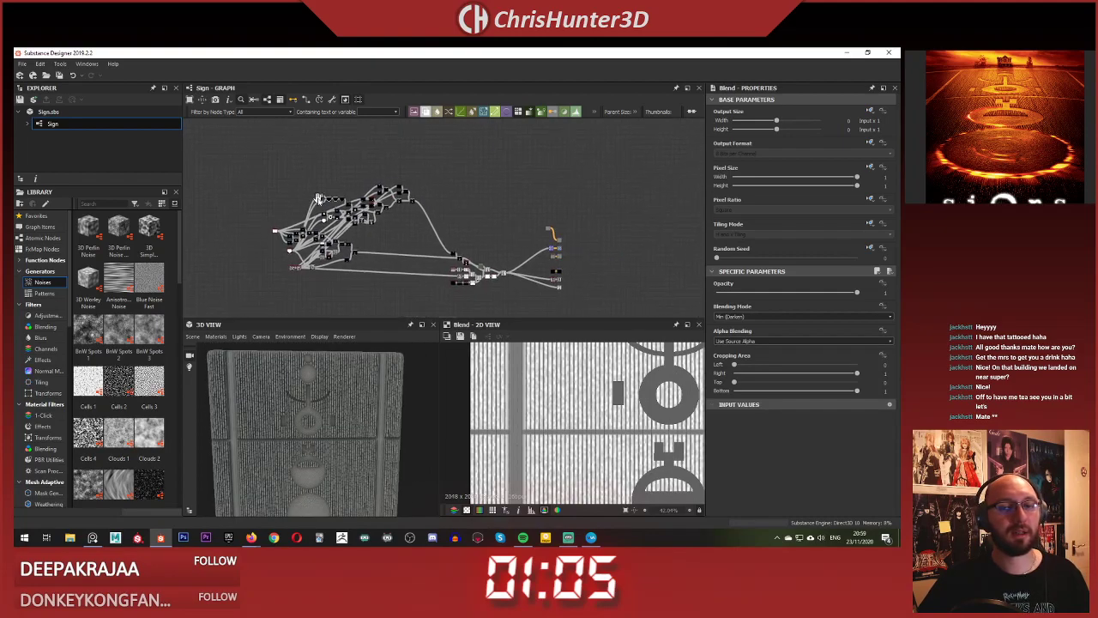
# - Examine the chain from the symbol branches through the Min (Darken) Blend to the output nodes, and view its complete 2D preview
pyautogui.moveTo(318, 199); pyautogui.dragTo(311, 199, button='middle')
pyautogui.scroll(3, 437, 193)
pyautogui.moveTo(435, 194); pyautogui.dragTo(371, 169, button='middle')
pyautogui.scroll(2, 405, 207)
pyautogui.moveTo(405, 207); pyautogui.dragTo(413, 173, button='middle')
pyautogui.scroll(-2, 412, 173)
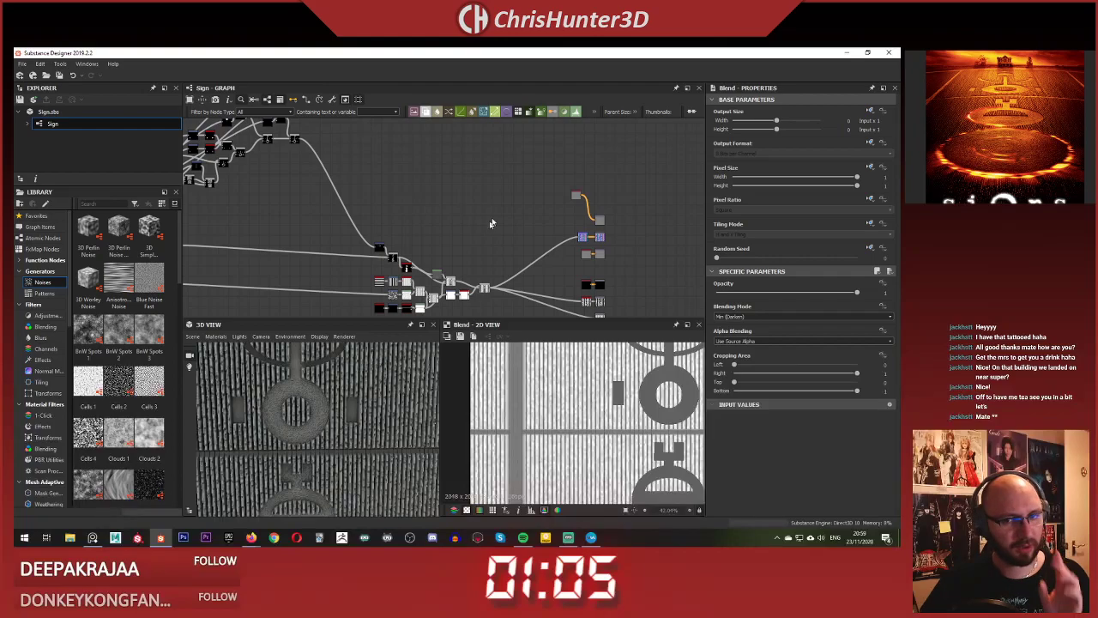
pyautogui.scroll(2, 439, 166)
pyautogui.scroll(5, 436, 269)
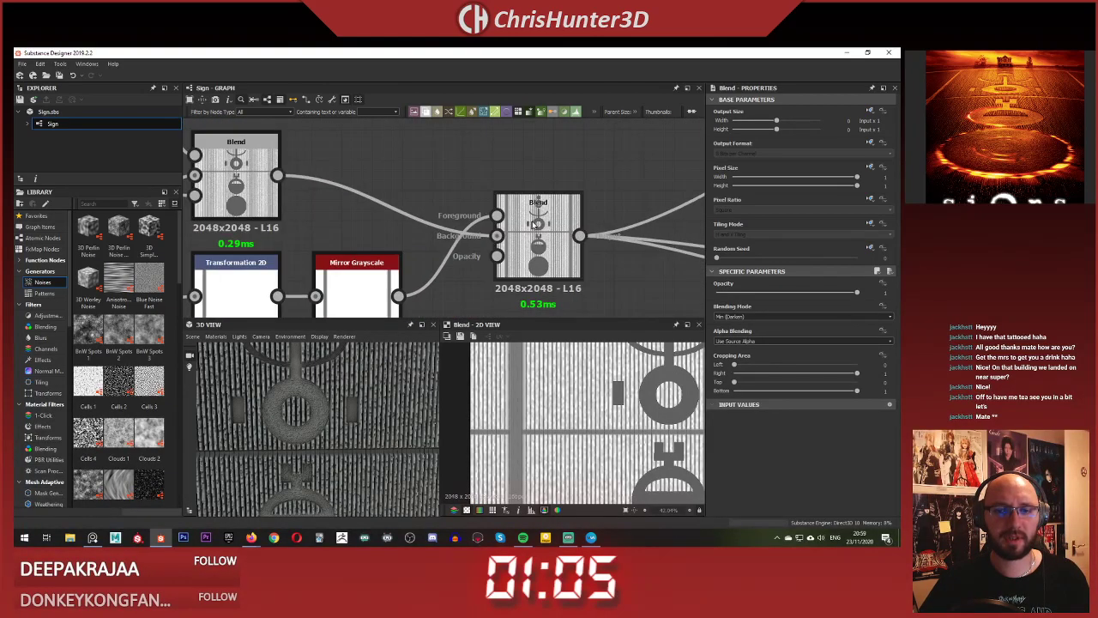
pyautogui.scroll(-5, 589, 403)
pyautogui.scroll(-6, 358, 187)
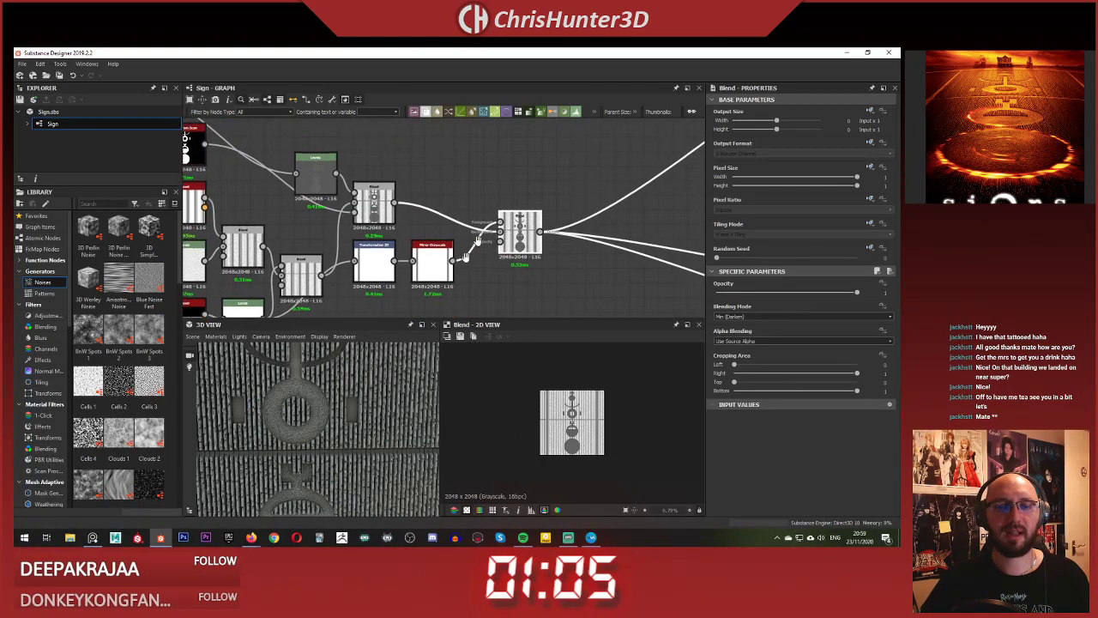
# - Add a Gradient Map node above the chain, feed it from the Min (Darken) Blend and check its 2D preview
pyautogui.moveTo(358, 186); pyautogui.dragTo(378, 283, button='middle')
pyautogui.press('space')
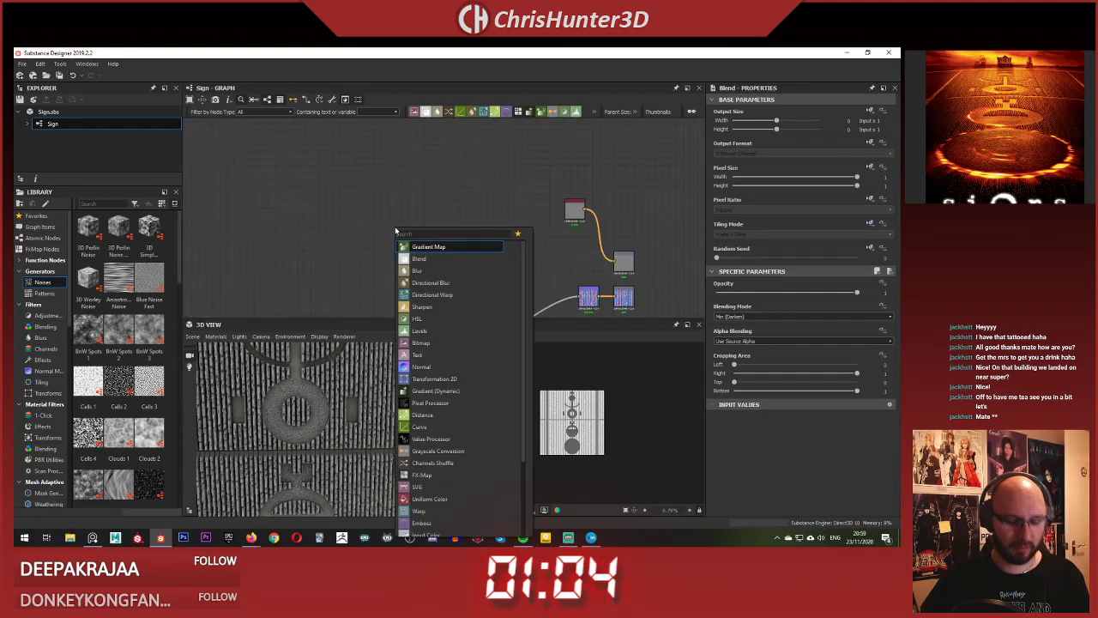
pyautogui.write('grad')
pyautogui.click(444, 247)
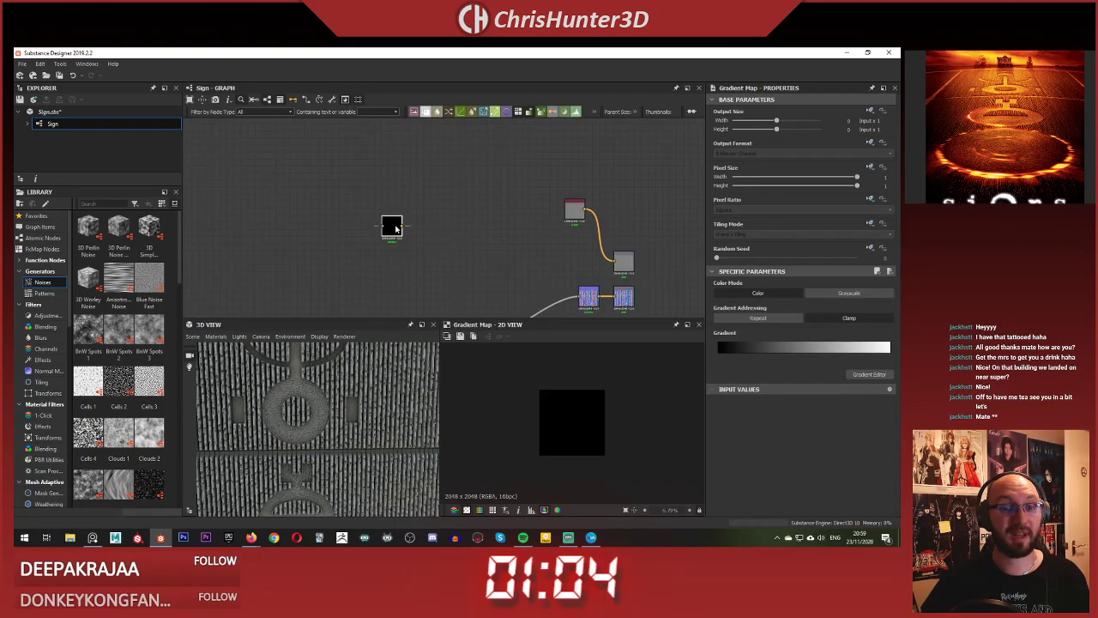
pyautogui.scroll(-3, 377, 281)
pyautogui.moveTo(382, 301); pyautogui.dragTo(401, 155, button='middle')
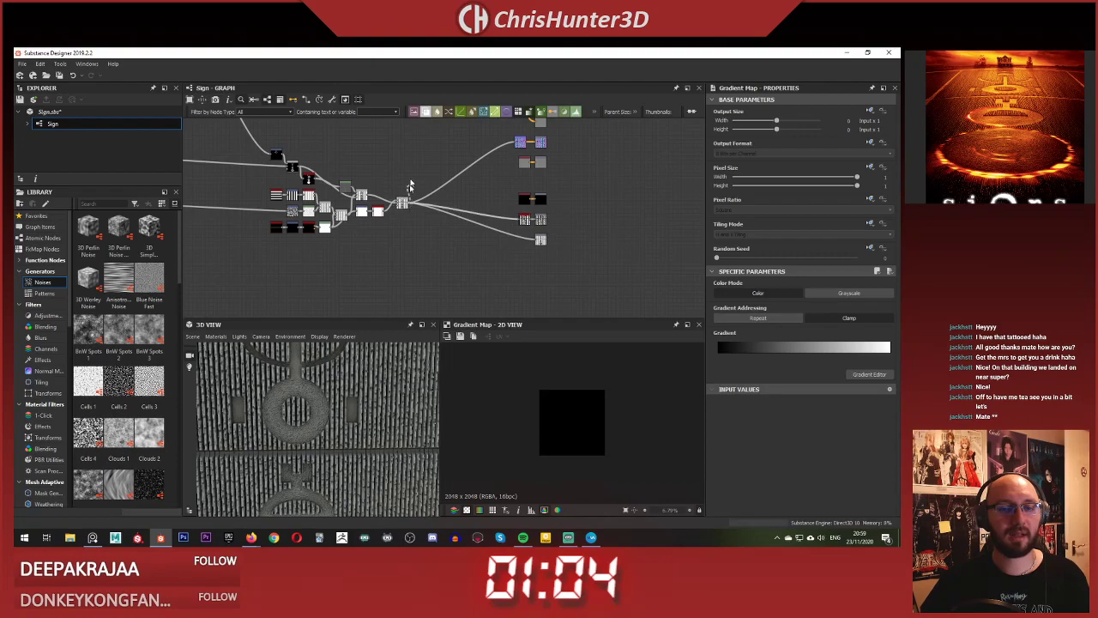
pyautogui.scroll(5, 410, 186)
pyautogui.scroll(5, 569, 416)
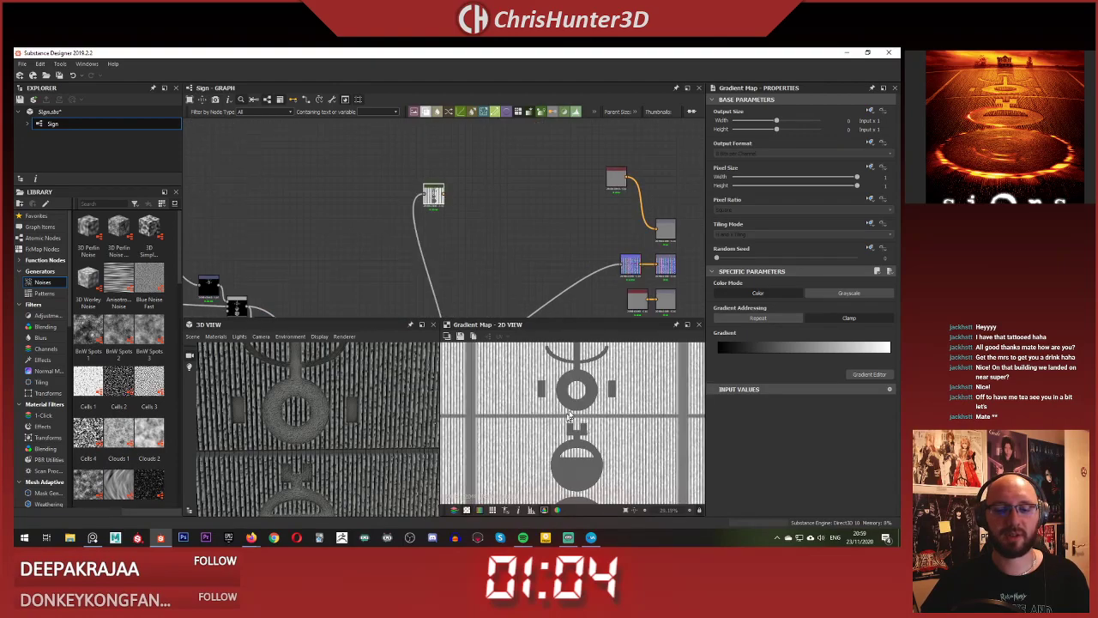
pyautogui.scroll(1, 569, 416)
pyautogui.scroll(-3, 571, 403)
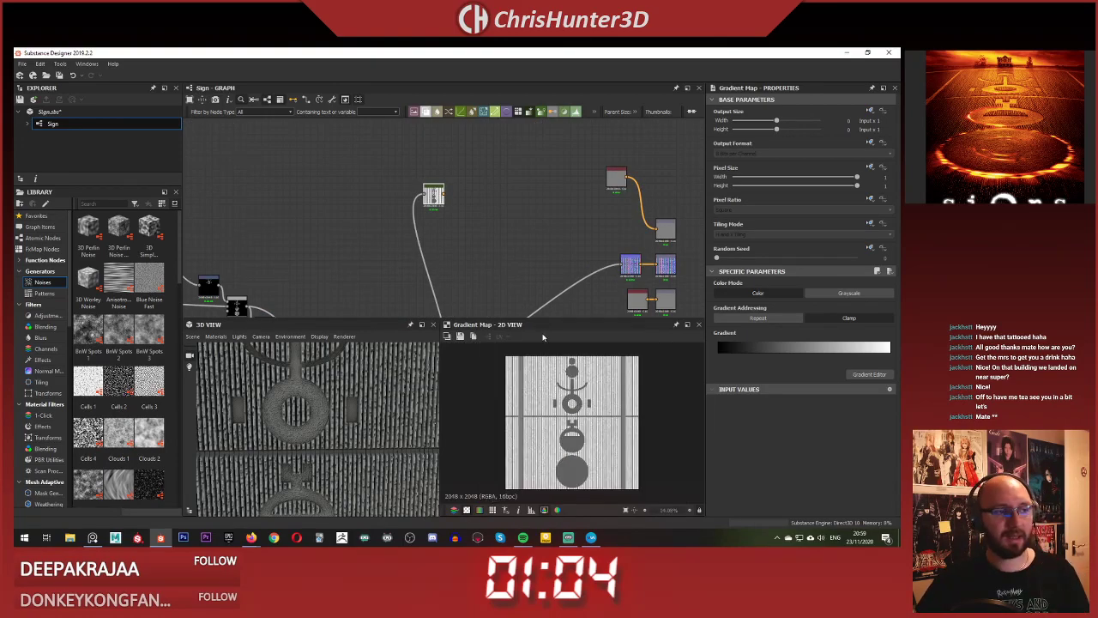
# - In the Gradient Map's Gradient Editor, sample a gradient down the Signs poster with the eyedropper
pyautogui.click(869, 375)
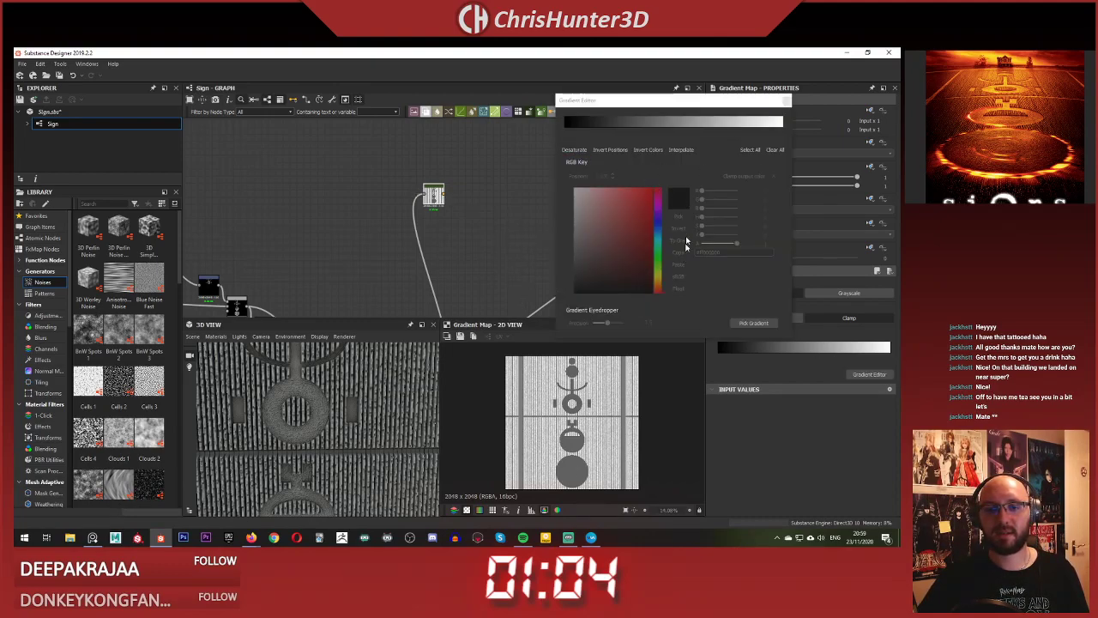
pyautogui.click(588, 129)
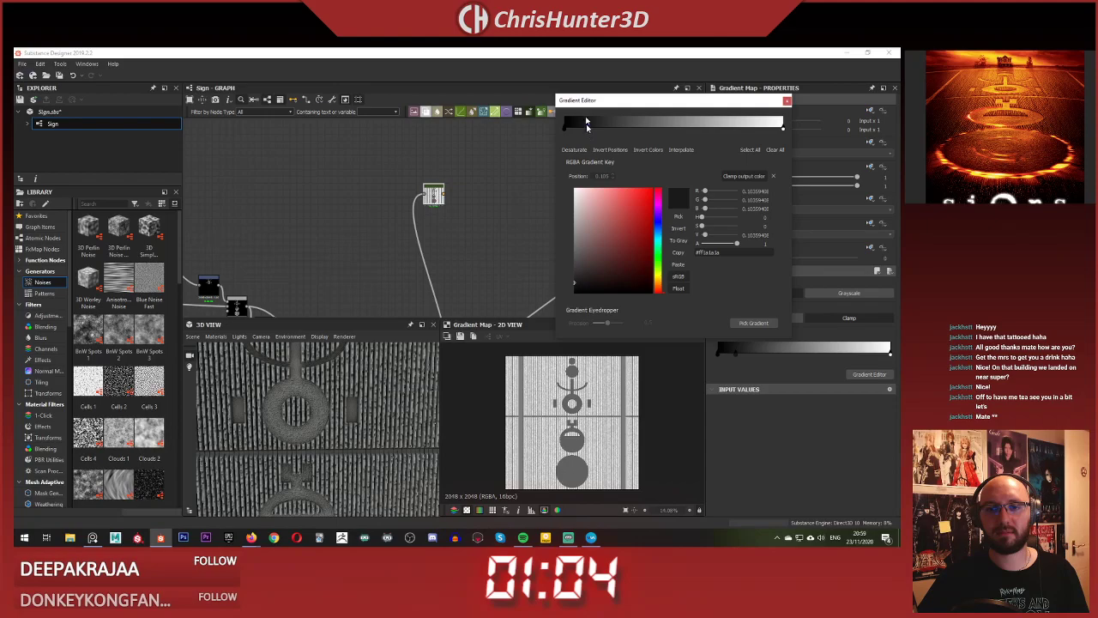
pyautogui.press('Delete')
pyautogui.click(565, 130)
pyautogui.click(754, 322)
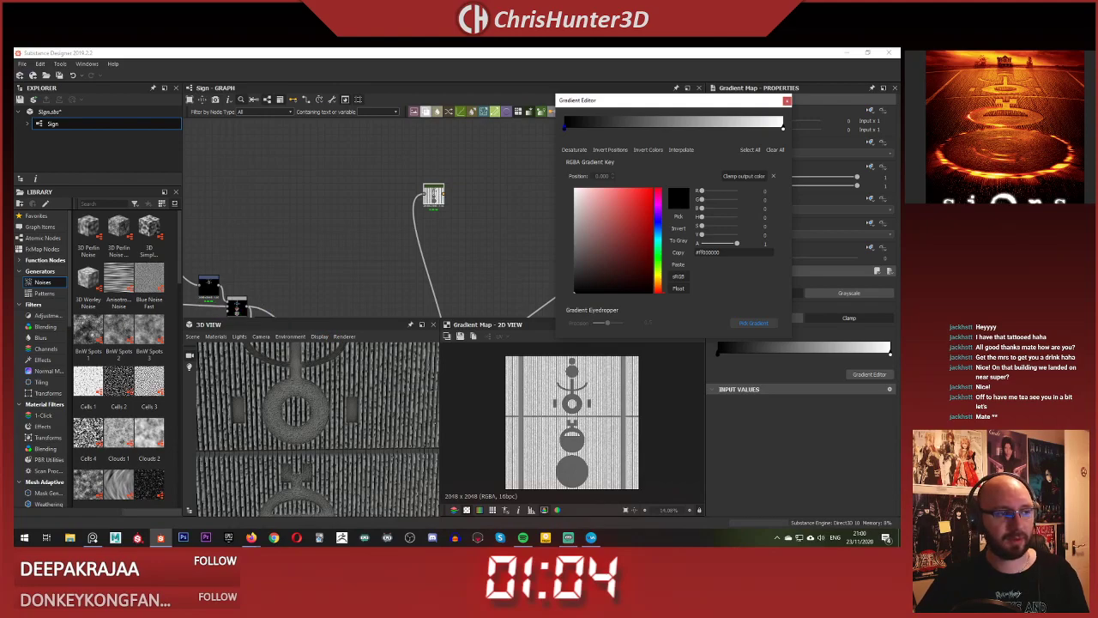
pyautogui.moveTo(1010, 77); pyautogui.dragTo(1010, 185)
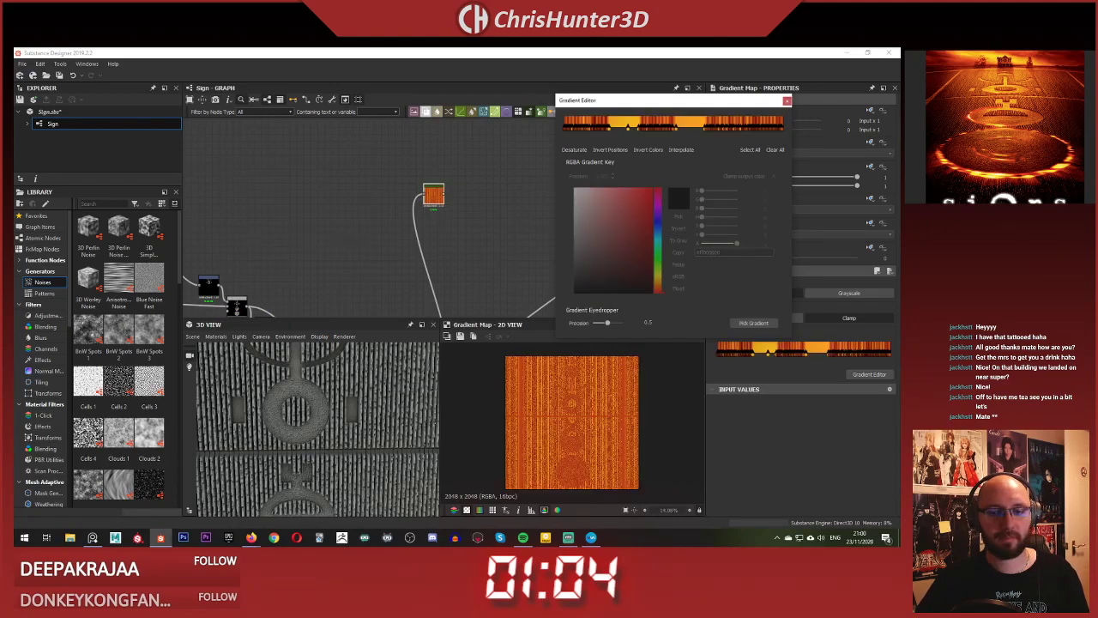
# - Set the gradient eyedropper precision to 0.09, resample the gradient from the poster and check the pattern in the 2D view
pyautogui.scroll(5, 506, 400)
pyautogui.scroll(-5, 535, 400)
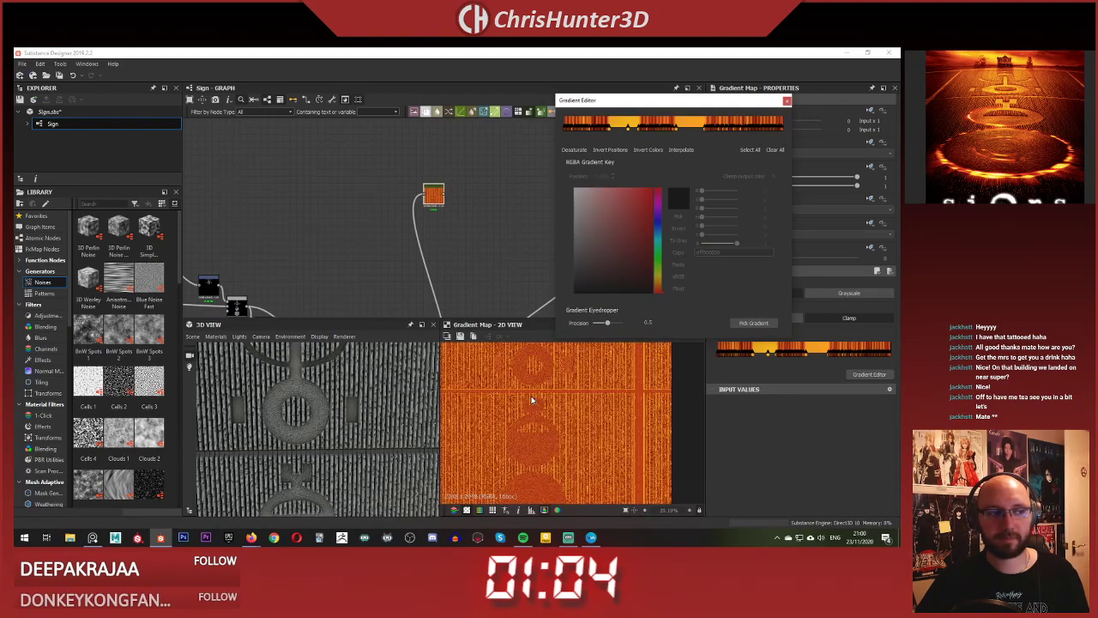
pyautogui.scroll(3, 541, 401)
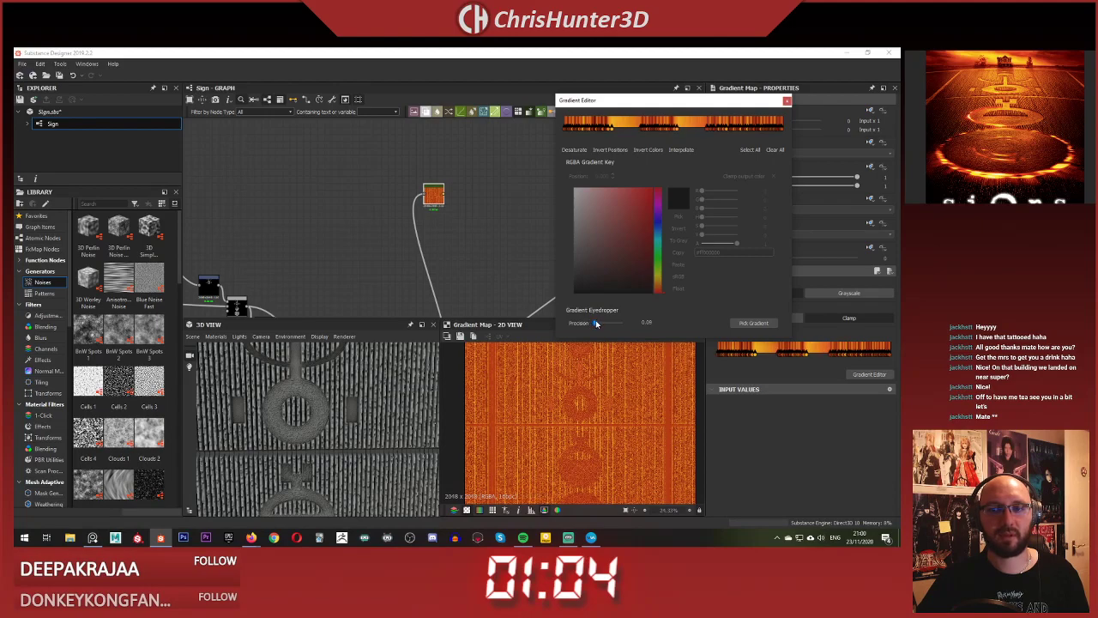
pyautogui.scroll(3, 572, 413)
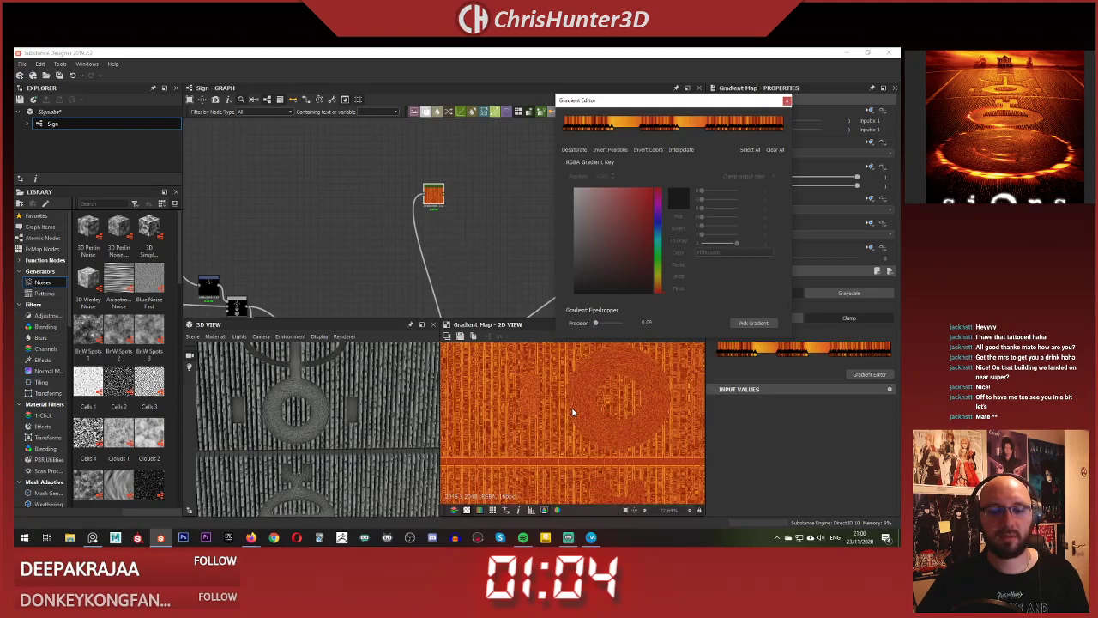
# - Close the Gradient Editor and feed the base colour output from the Gradient Map in place of the uniform colour
pyautogui.click(786, 101)
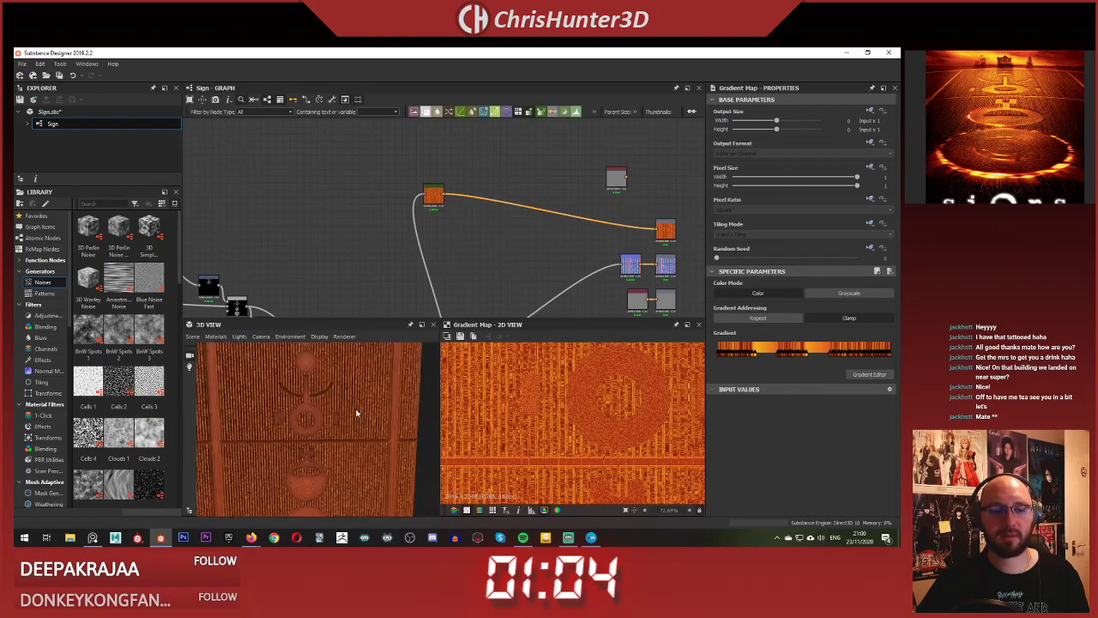
pyautogui.moveTo(355, 417); pyautogui.dragTo(458, 237)
pyautogui.scroll(3, 493, 217)
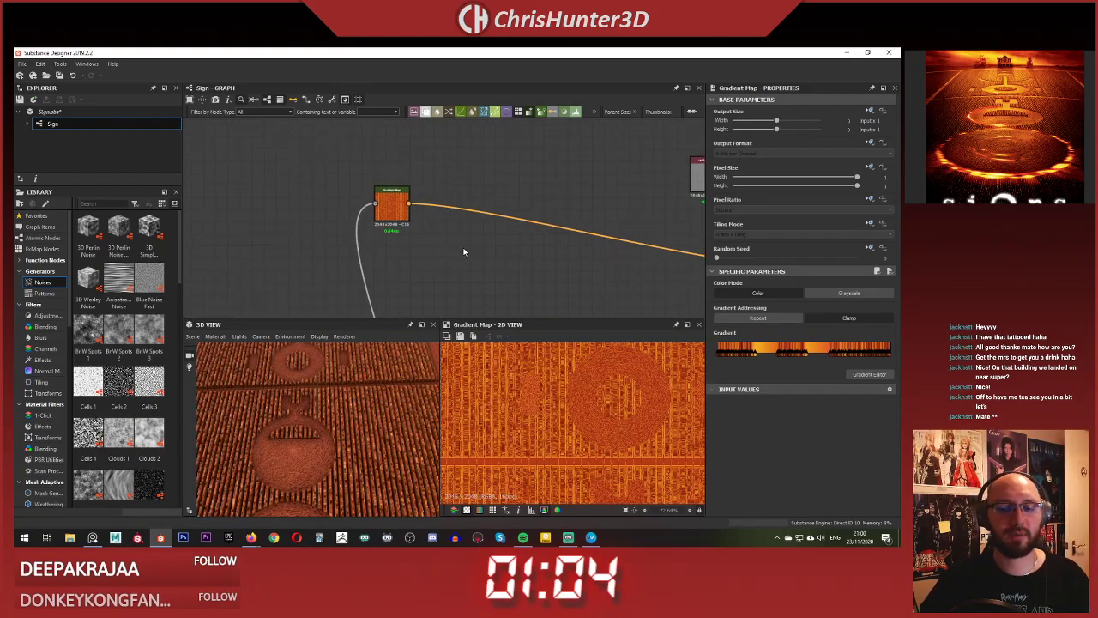
# - Add an HSL node after the Gradient Map with saturation 0.41 and hue 0.51
pyautogui.press('space')
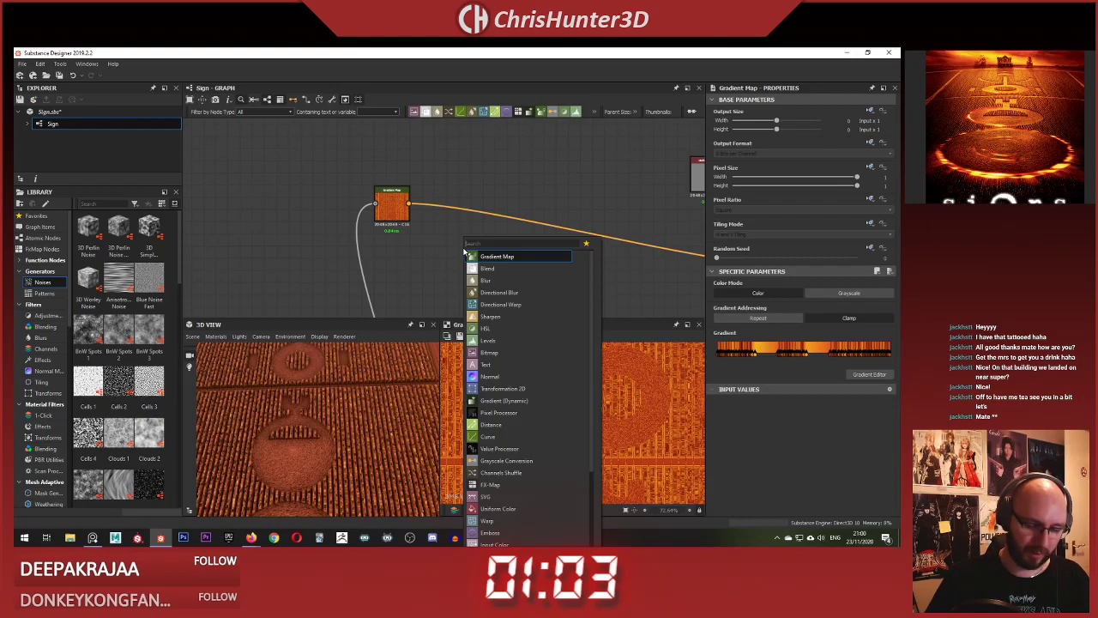
pyautogui.write('hsl')
pyautogui.press('Return')
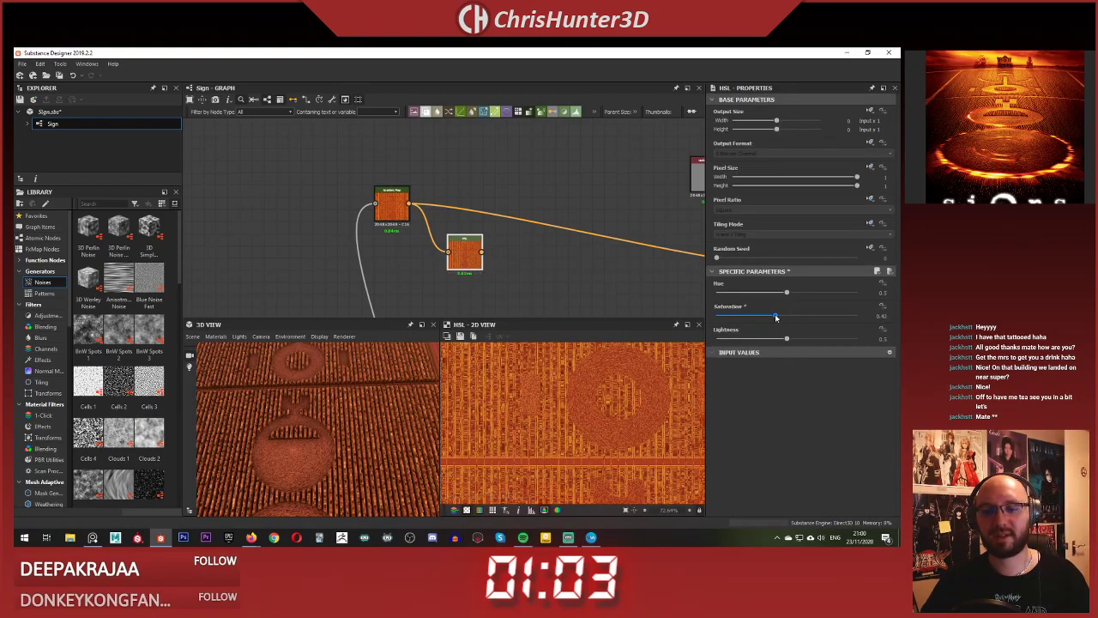
pyautogui.moveTo(774, 314); pyautogui.dragTo(773, 314)
pyautogui.moveTo(786, 292); pyautogui.dragTo(789, 293)
# - Feed the base colour output from the HSL node, align the node beside the Gradient Map and inspect the 3D model's colours
pyautogui.scroll(-2, 467, 261)
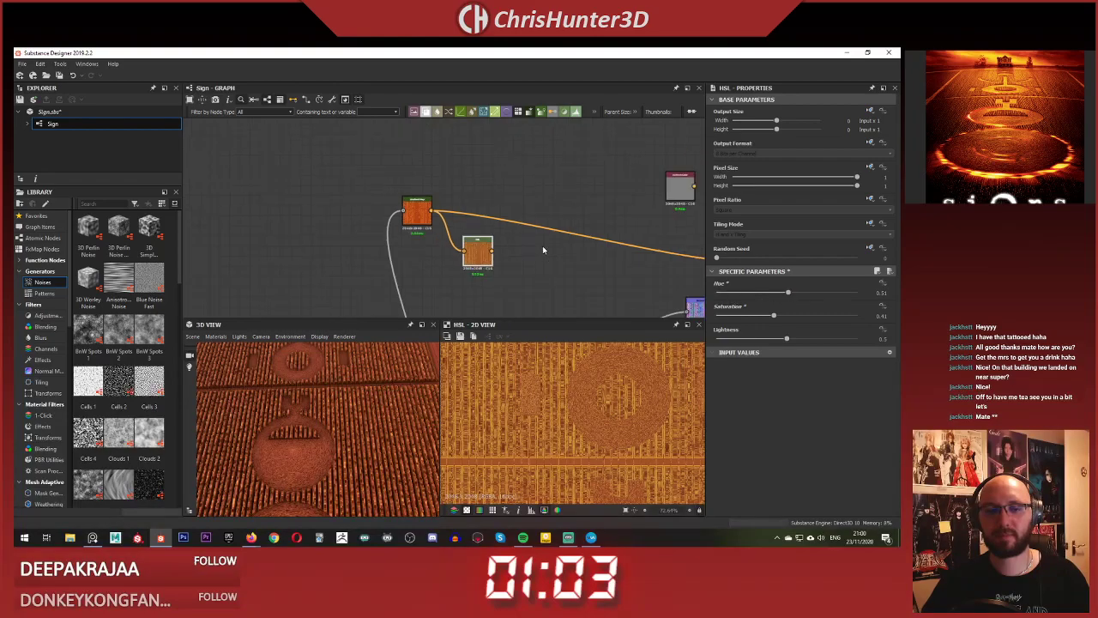
pyautogui.moveTo(458, 259); pyautogui.dragTo(418, 228, button='middle')
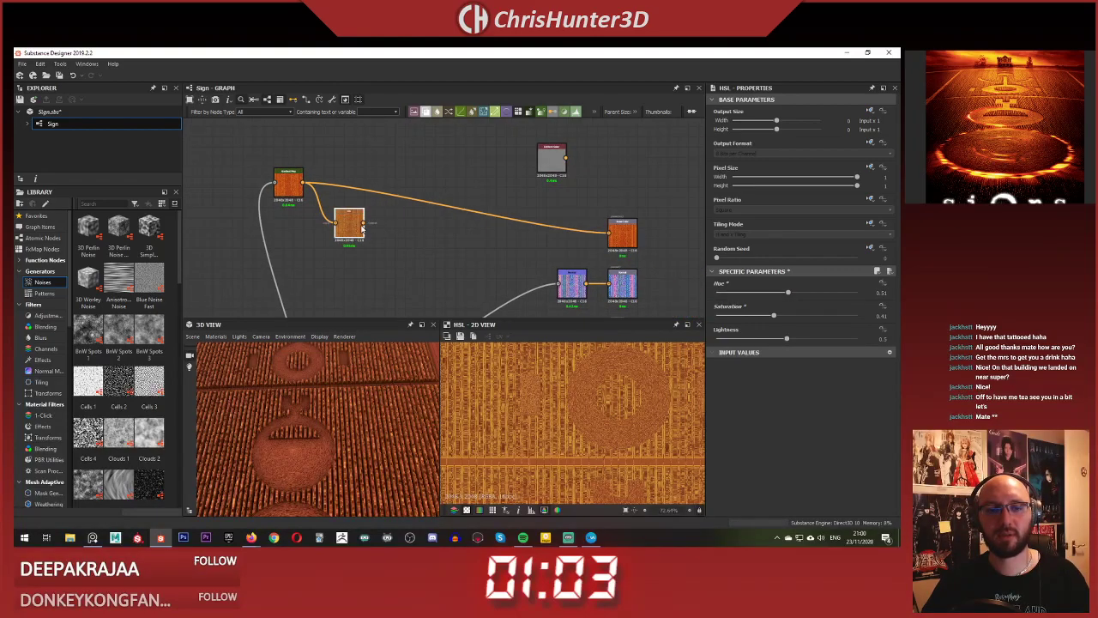
pyautogui.moveTo(351, 433); pyautogui.dragTo(308, 424)
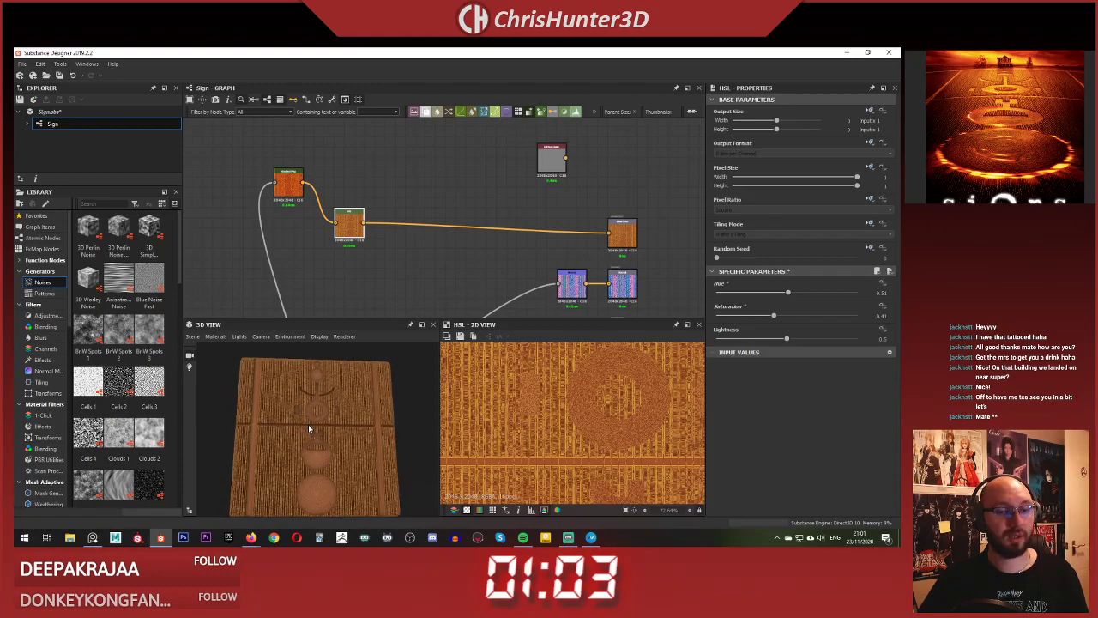
pyautogui.scroll(3, 379, 241)
pyautogui.moveTo(380, 243); pyautogui.dragTo(467, 309, button='middle')
pyautogui.moveTo(412, 271); pyautogui.dragTo(377, 202)
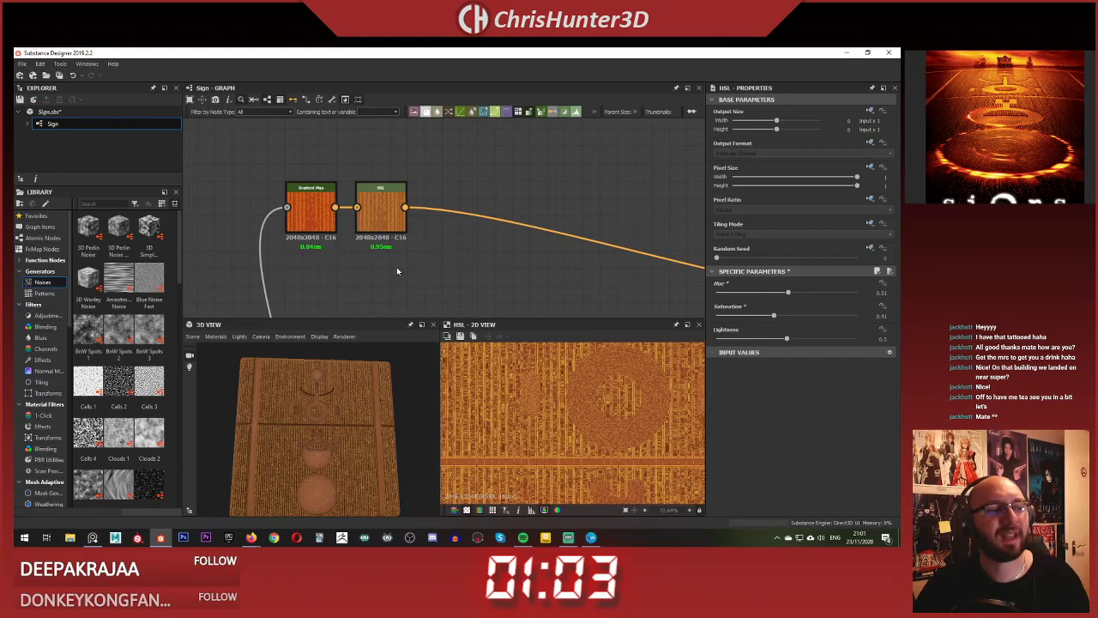
pyautogui.moveTo(417, 250); pyautogui.dragTo(445, 236, button='middle')
pyautogui.scroll(5, 321, 480)
pyautogui.moveTo(321, 482); pyautogui.dragTo(328, 434, button='middle')
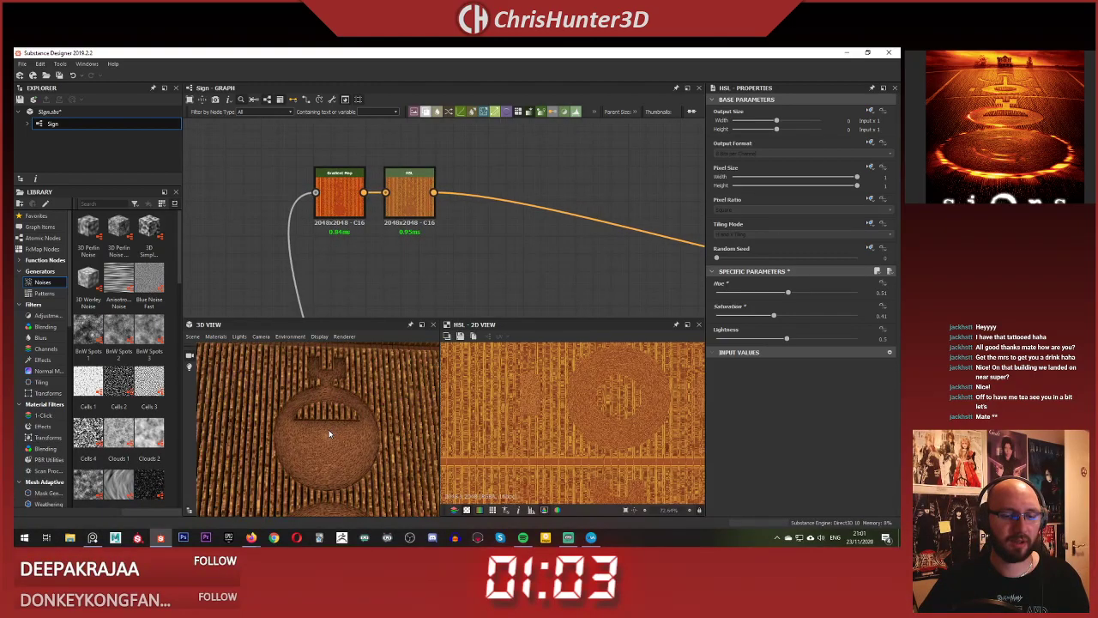
pyautogui.scroll(3, 326, 434)
pyautogui.moveTo(323, 430)
pyautogui.mouseDown()
pyautogui.moveTo(305, 378)
pyautogui.moveTo(349, 419)
pyautogui.moveTo(347, 406)
pyautogui.moveTo(306, 385)
pyautogui.moveTo(312, 375)
pyautogui.moveTo(305, 431)
pyautogui.mouseUp()
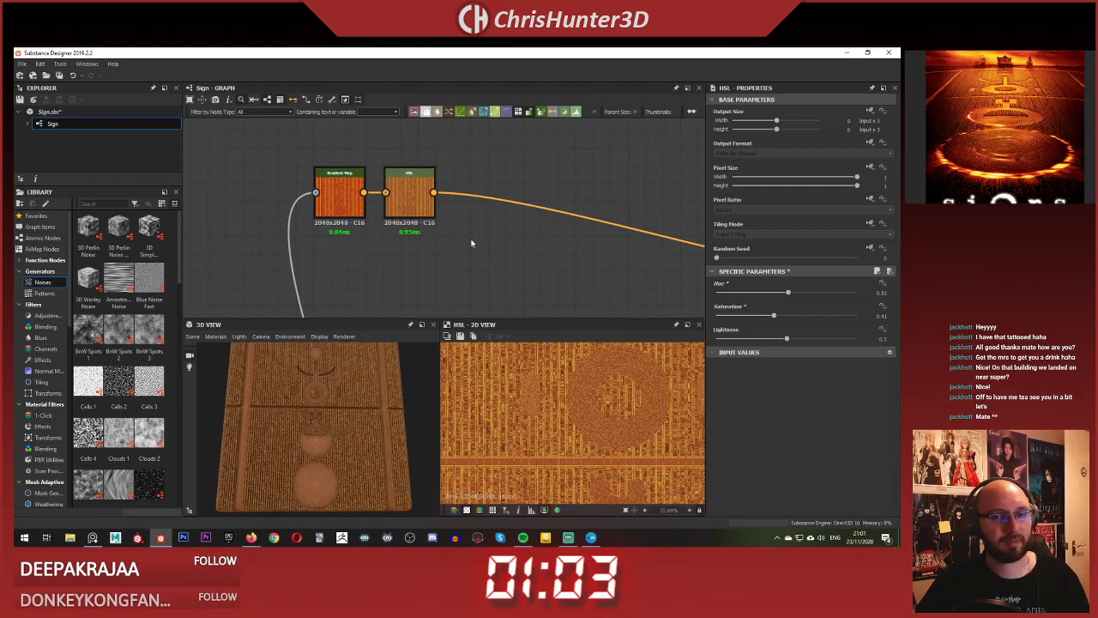
# - Add a Blend node after the HSL node and feed the HSL output into its background input
pyautogui.press('space')
pyautogui.write('blend')
pyautogui.press('Return')
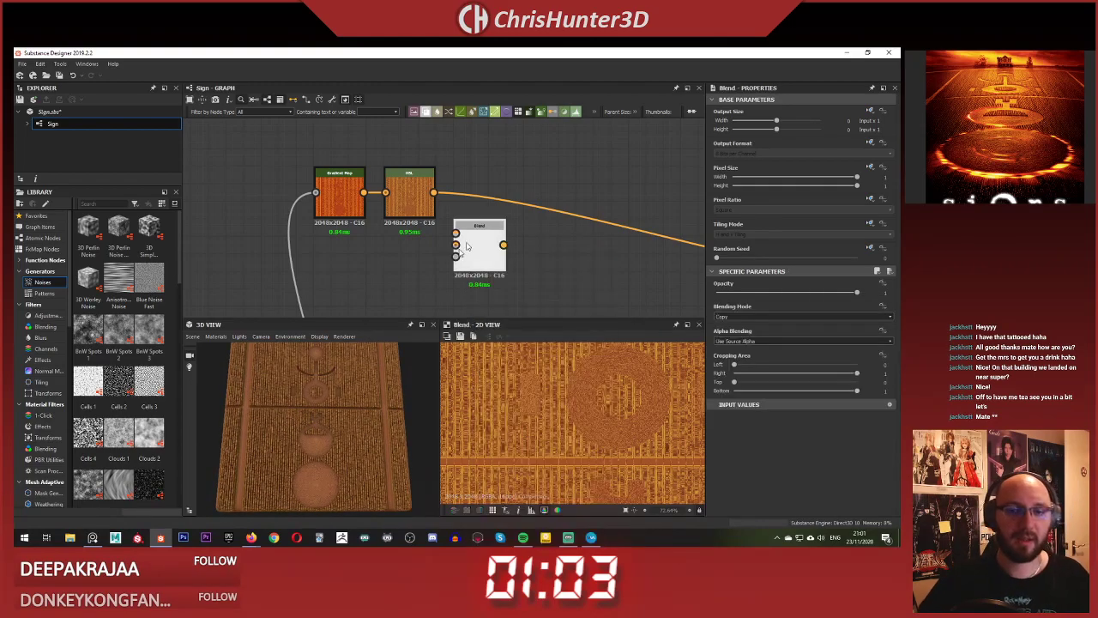
pyautogui.moveTo(466, 246); pyautogui.dragTo(501, 246)
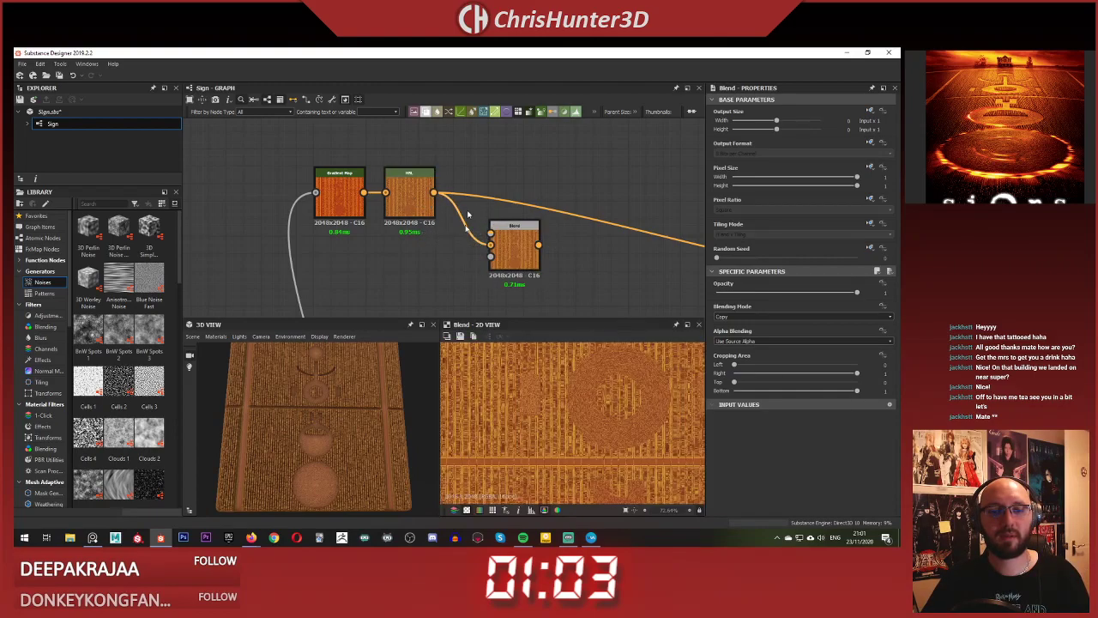
pyautogui.press('space')
pyautogui.write('curv')
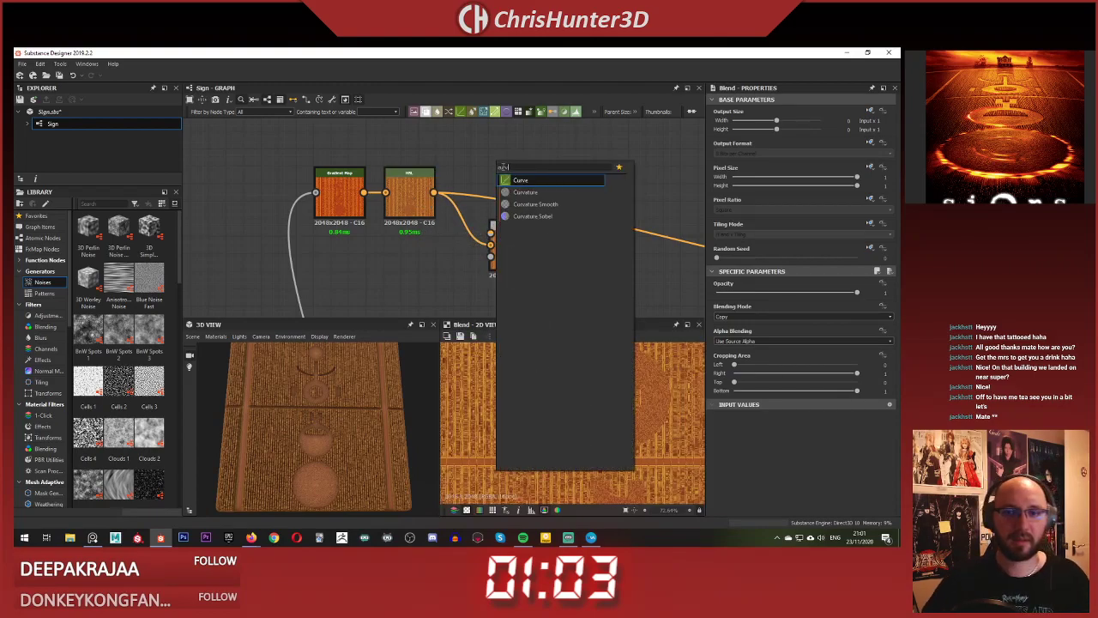
pyautogui.click(532, 180)
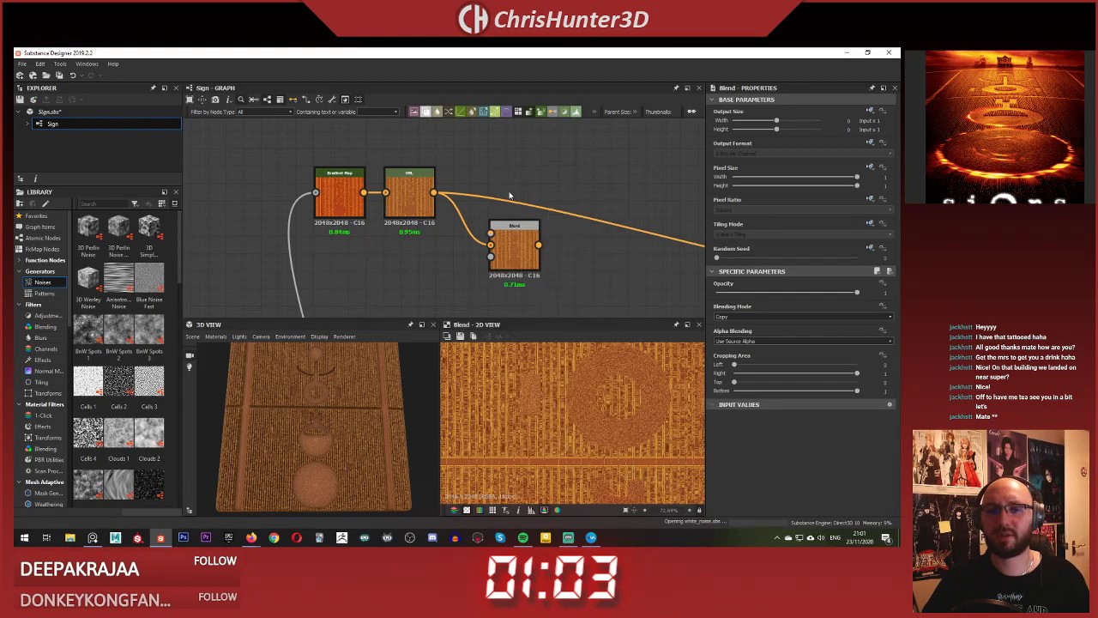
pyautogui.press('Delete')
# - Add a Curvature Smooth node above the Blend node and feed it from the Normal node
pyautogui.press('space')
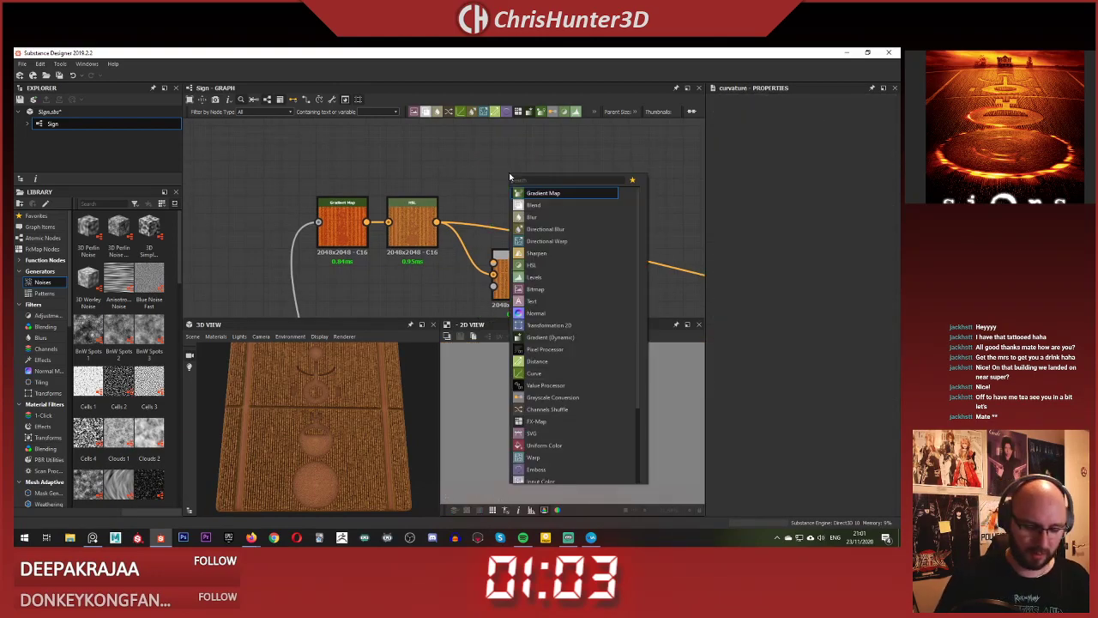
pyautogui.write('curva')
pyautogui.press('Down')
pyautogui.press('Return')
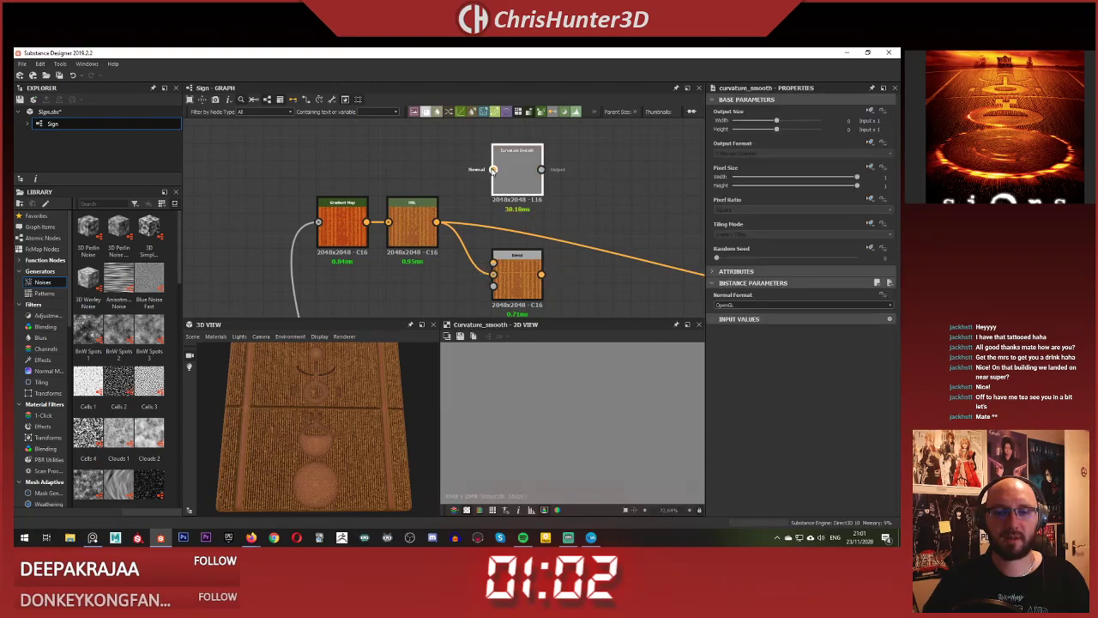
pyautogui.scroll(-3, 505, 199)
pyautogui.moveTo(562, 247); pyautogui.dragTo(584, 320, button='middle')
pyautogui.scroll(1, 486, 216)
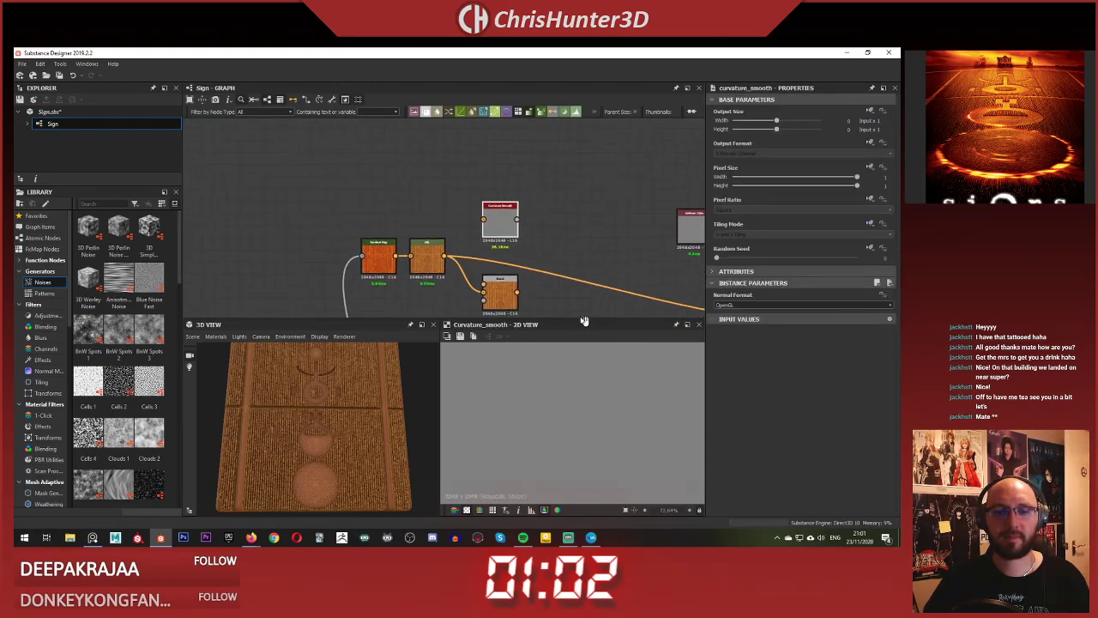
pyautogui.scroll(2, 469, 251)
pyautogui.moveTo(426, 259); pyautogui.dragTo(493, 196)
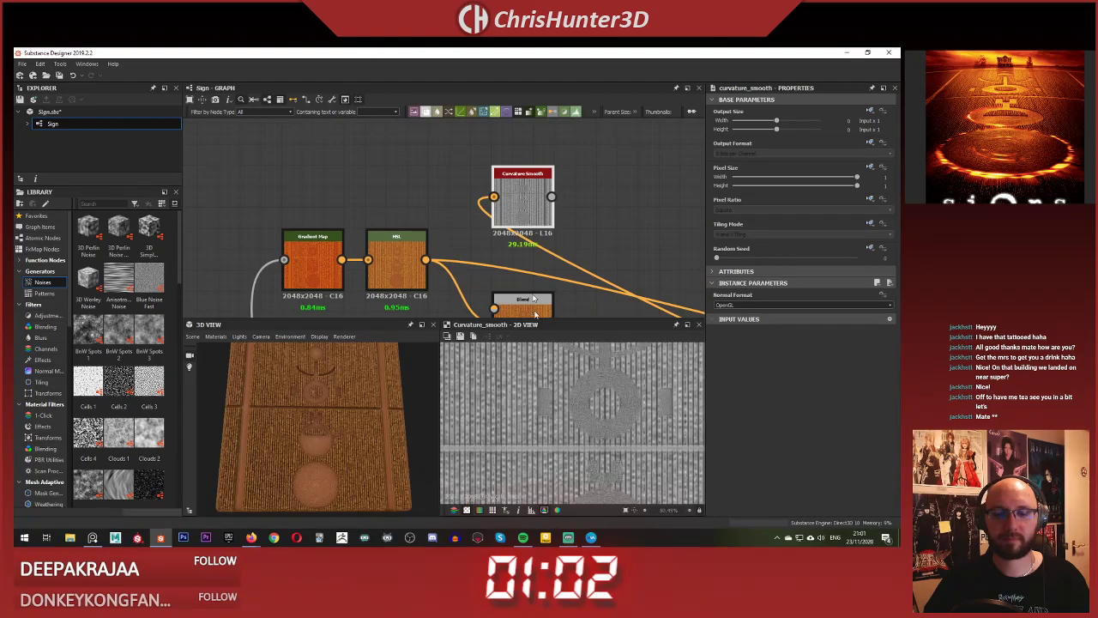
pyautogui.scroll(-3, 533, 298)
pyautogui.scroll(4, 527, 175)
pyautogui.press('space')
pyautogui.write('blend')
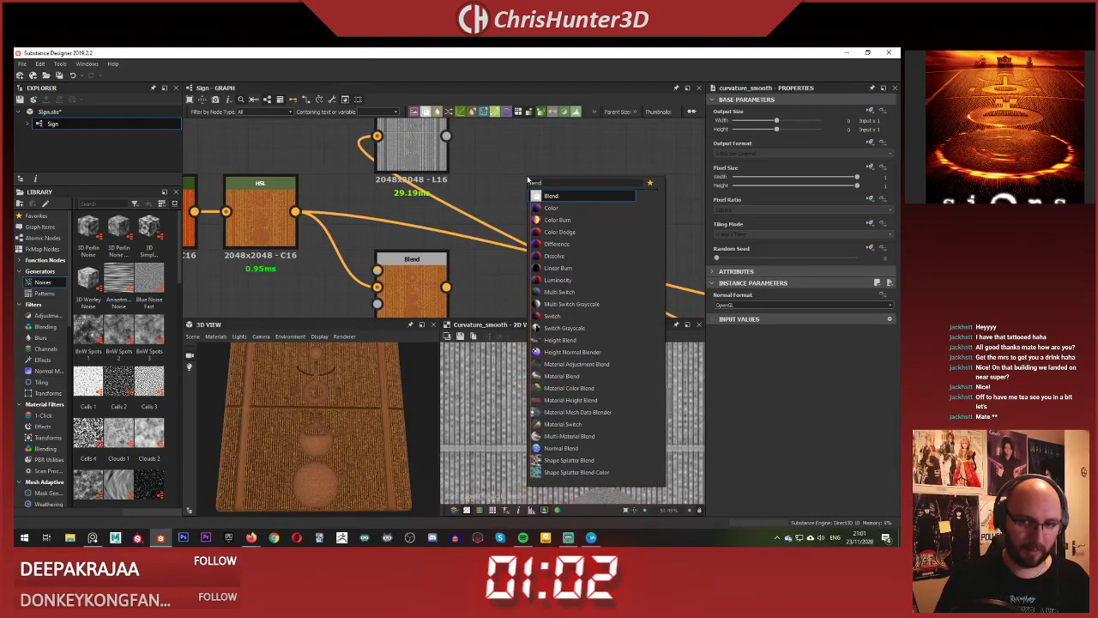
pyautogui.press('Return')
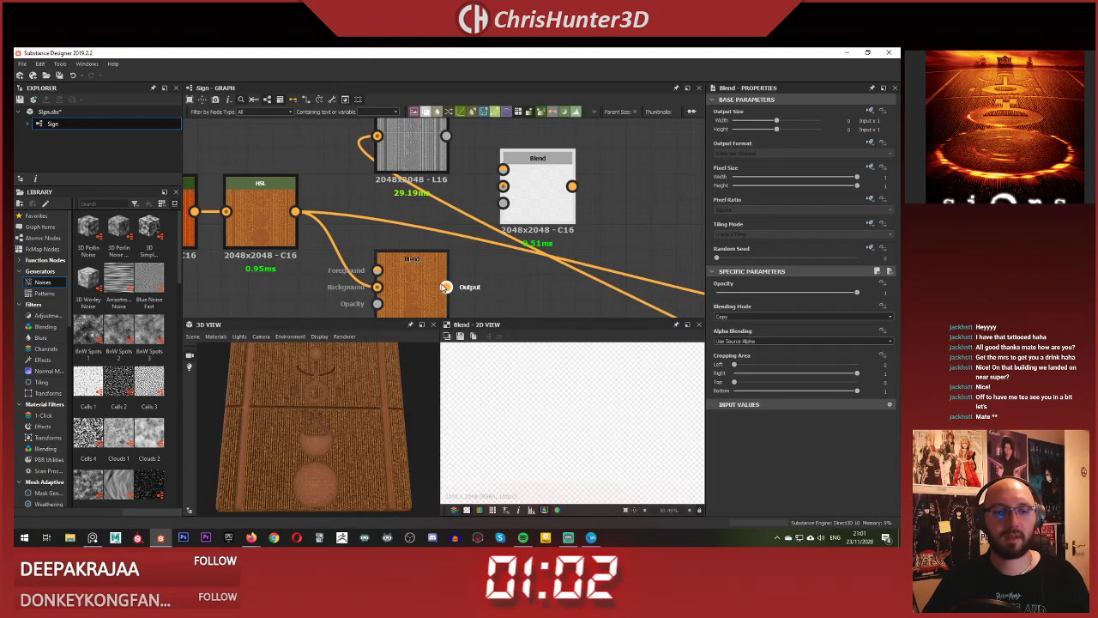
pyautogui.press('Delete')
# - Reposition the Blend node beside the Curvature Smooth node to make room for further nodes
pyautogui.moveTo(415, 272); pyautogui.dragTo(566, 176)
pyautogui.moveTo(464, 176); pyautogui.dragTo(505, 253, button='middle')
pyautogui.moveTo(463, 226); pyautogui.dragTo(488, 176)
# - Duplicate the HSL node and set the copy's lightness to 0.44
pyautogui.doubleClick(304, 287)
pyautogui.hotkey('ctrl', 'c')
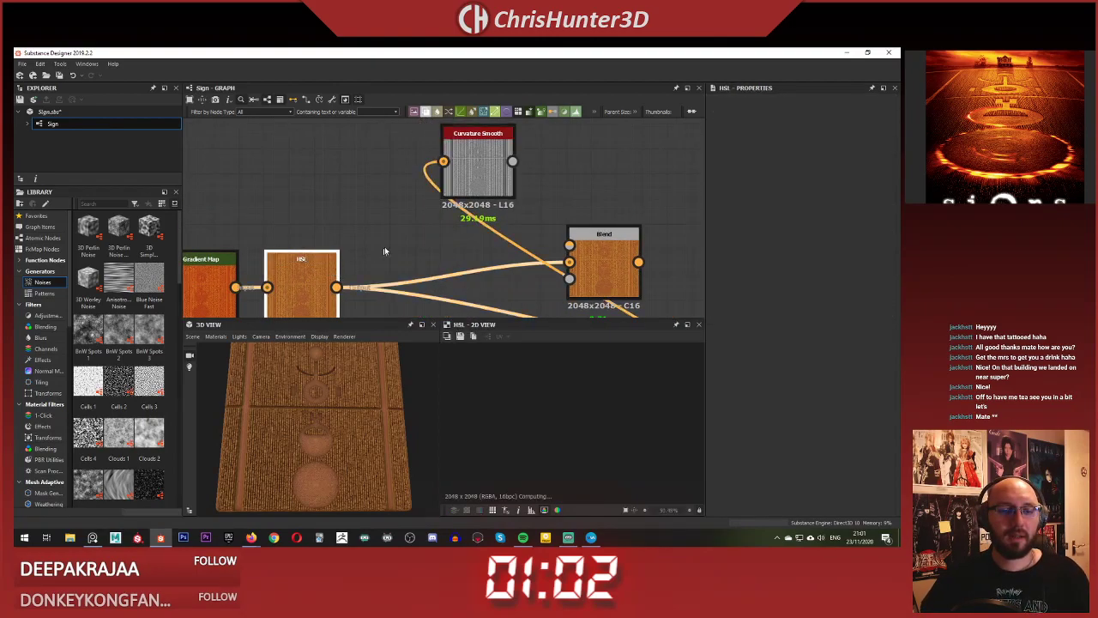
pyautogui.hotkey('ctrl', 'v')
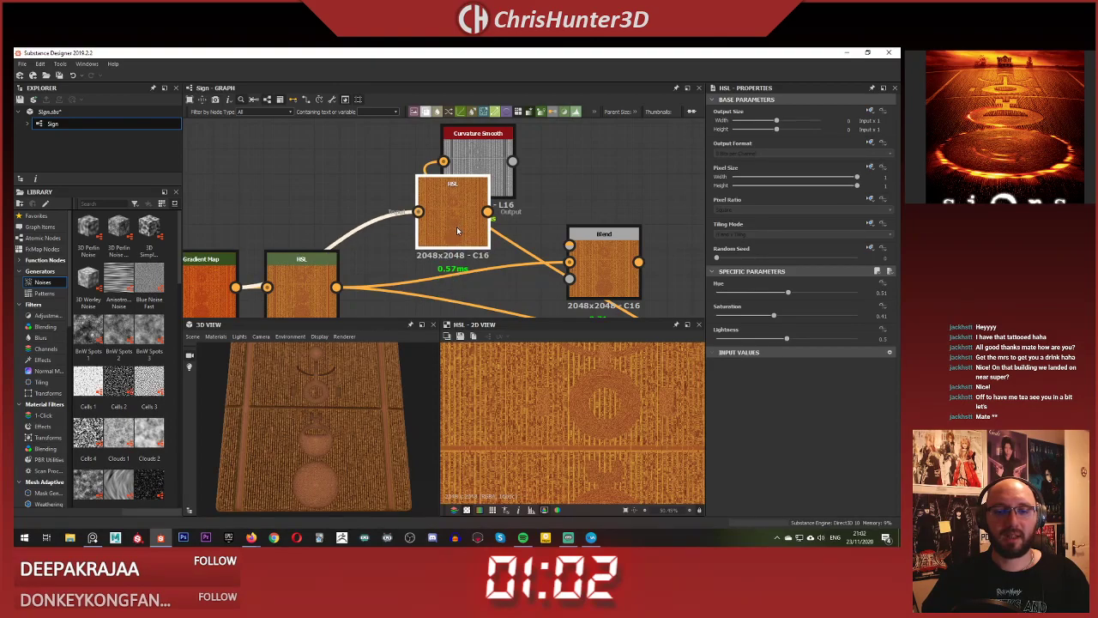
pyautogui.click(440, 234)
pyautogui.moveTo(782, 339); pyautogui.dragTo(779, 341)
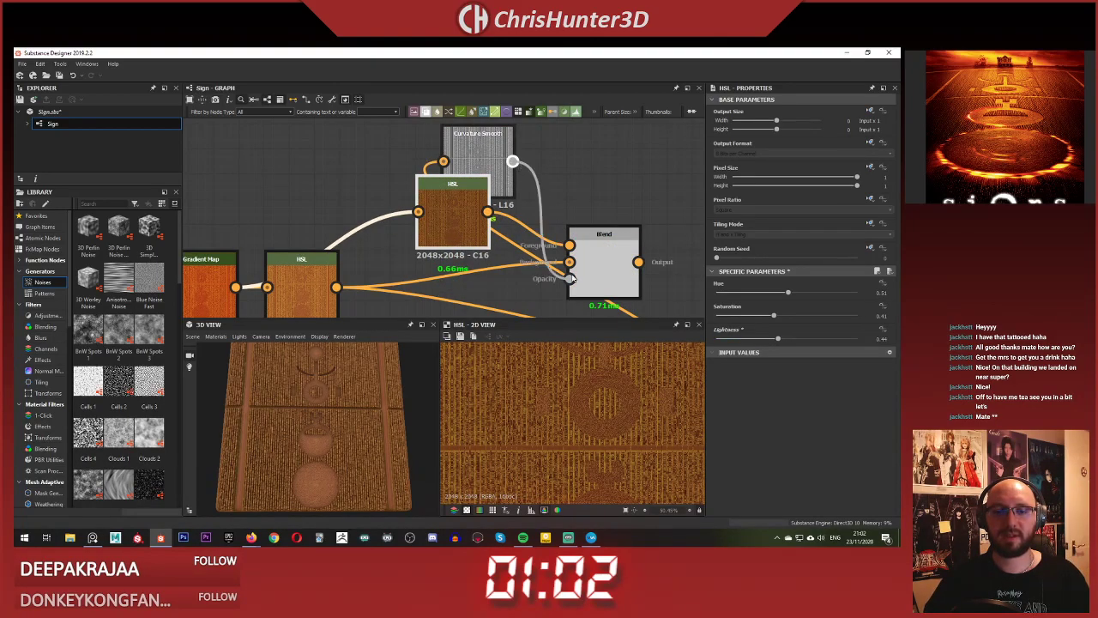
# - Connect the darker HSL copy to the Blend's foreground and Curvature Smooth to its opacity, and check the blend in the 2D view
pyautogui.moveTo(572, 279); pyautogui.dragTo(572, 279)
pyautogui.moveTo(615, 271); pyautogui.dragTo(641, 221)
pyautogui.doubleClick(641, 221)
pyautogui.moveTo(467, 215); pyautogui.dragTo(470, 251, button='middle')
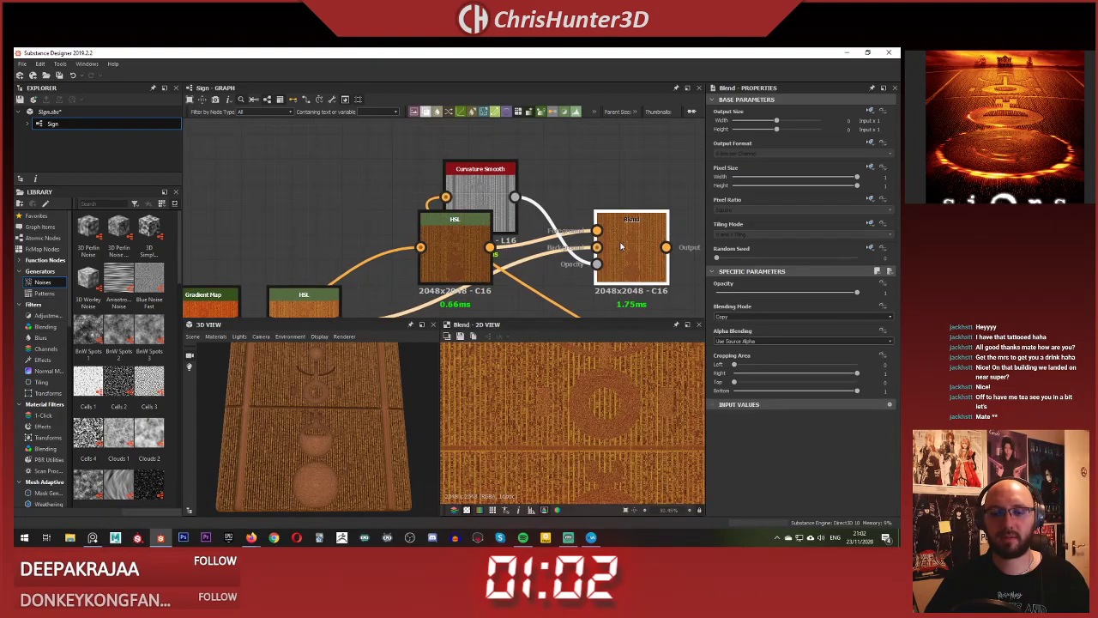
pyautogui.scroll(5, 573, 429)
pyautogui.click(541, 177)
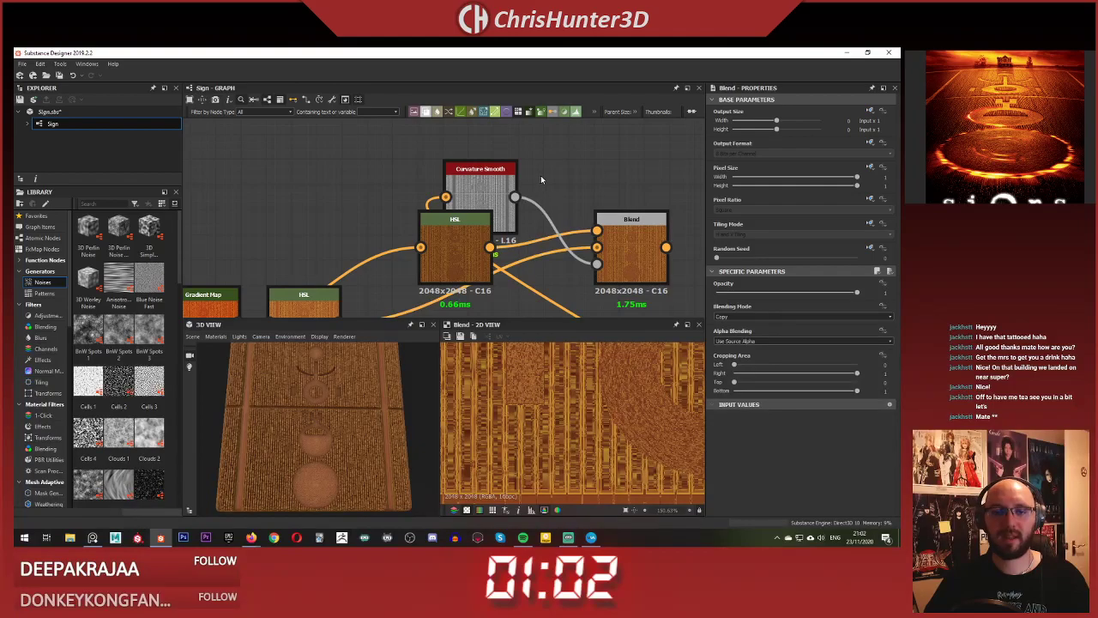
# - Add a Histogram Scan fed by Curvature Smooth, with position 0.31 and contrast 0.57
pyautogui.press('space')
pyautogui.write('hist')
pyautogui.press('Return')
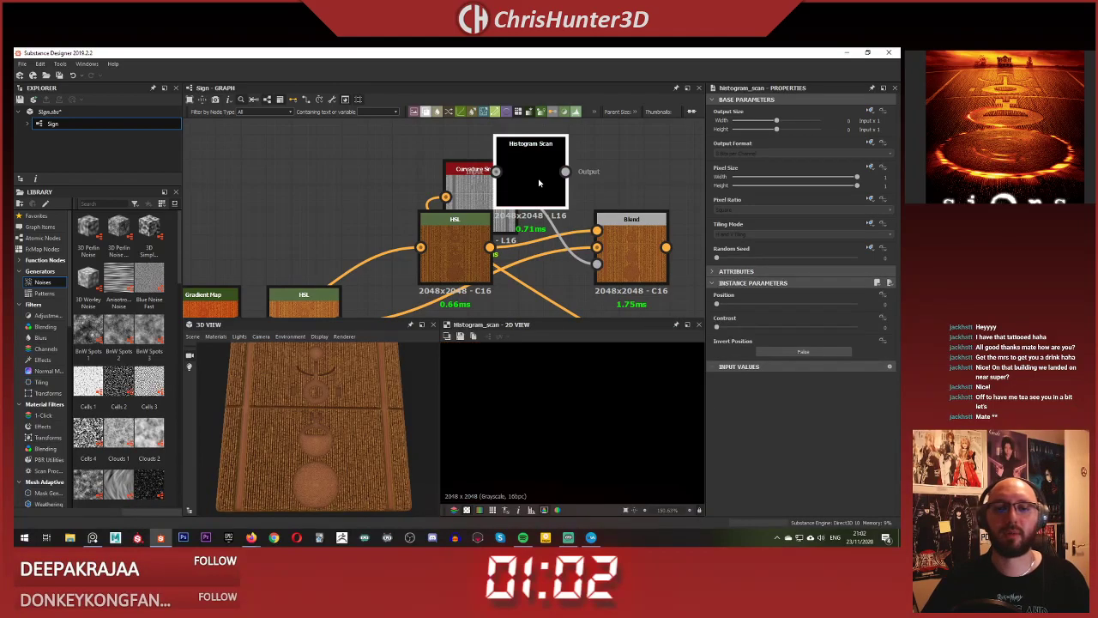
pyautogui.moveTo(541, 175); pyautogui.dragTo(572, 151)
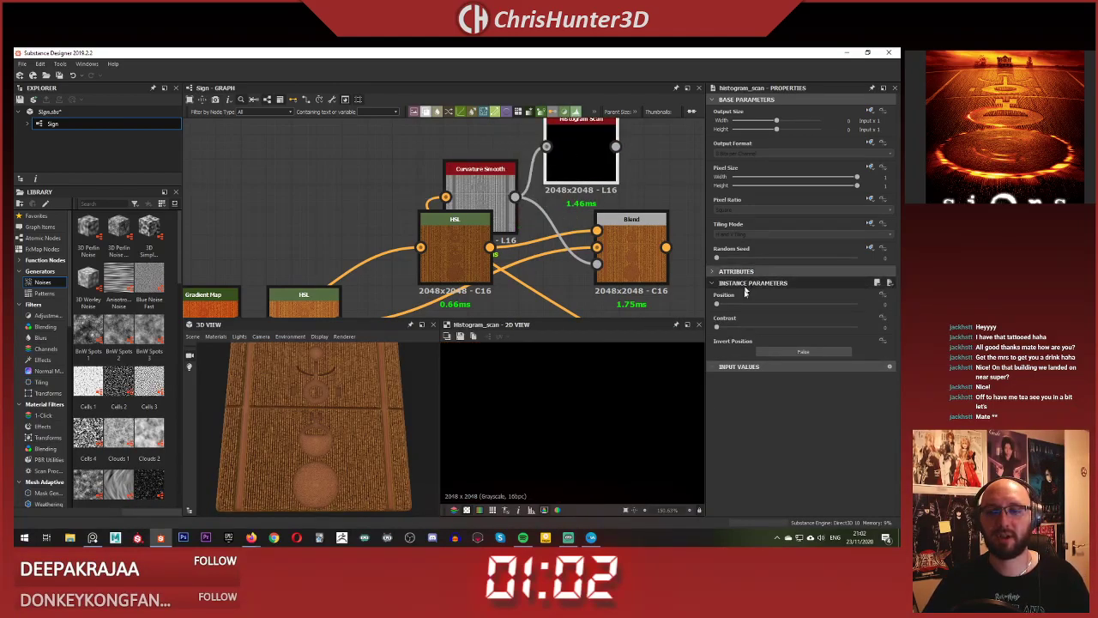
pyautogui.moveTo(716, 303); pyautogui.dragTo(759, 308)
pyautogui.scroll(5, 529, 386)
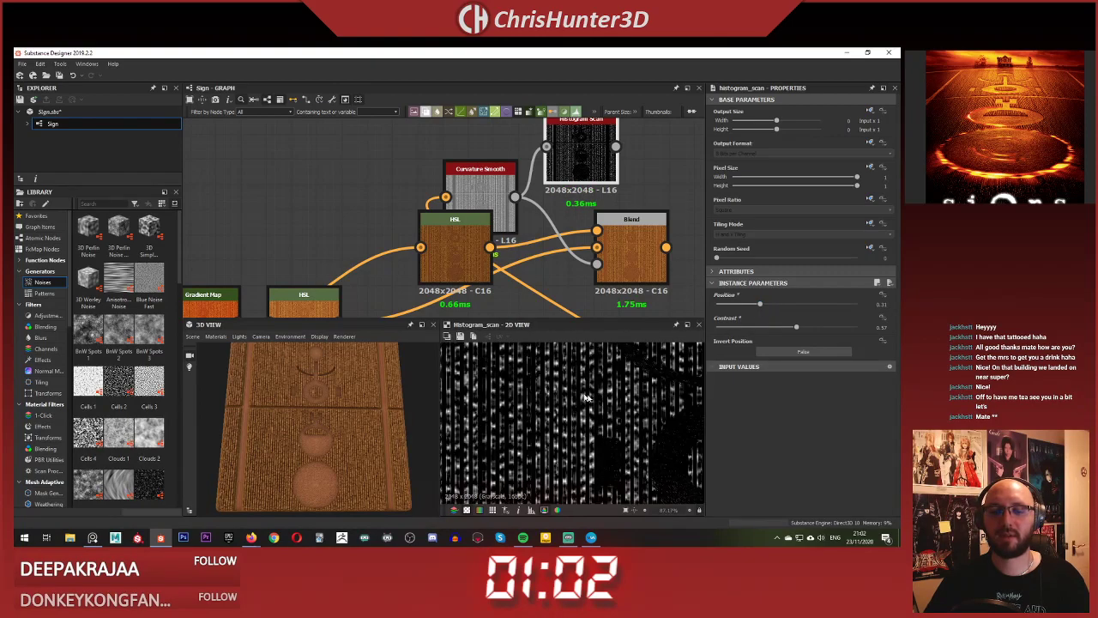
# - Feed the Histogram Scan into the Blend's opacity input and examine the masked result in the 2D view
pyautogui.doubleClick(613, 269)
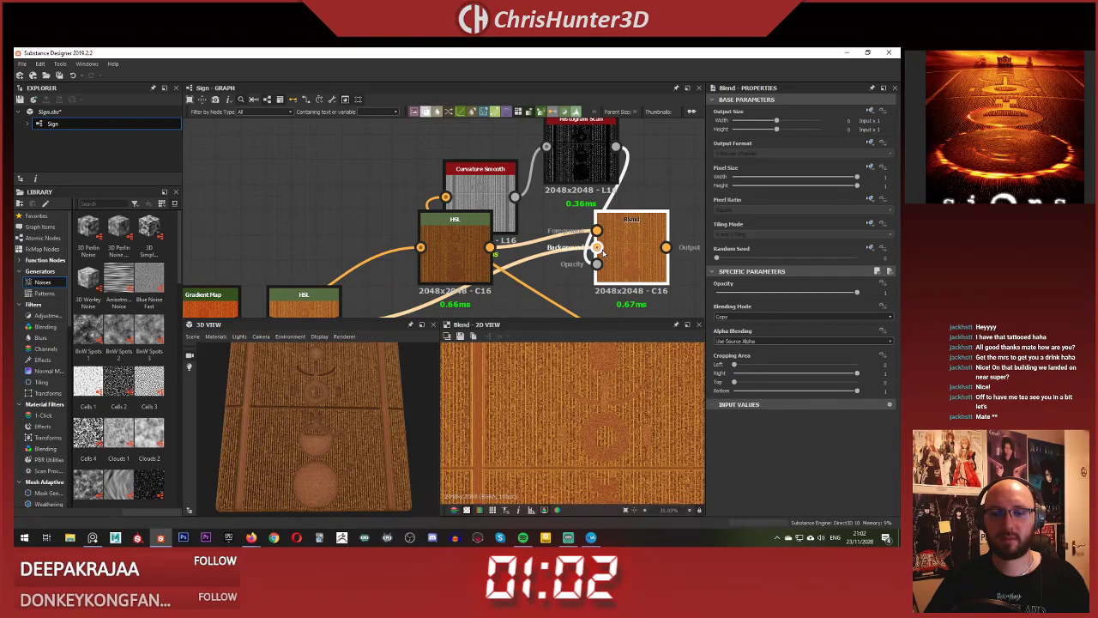
pyautogui.scroll(5, 601, 378)
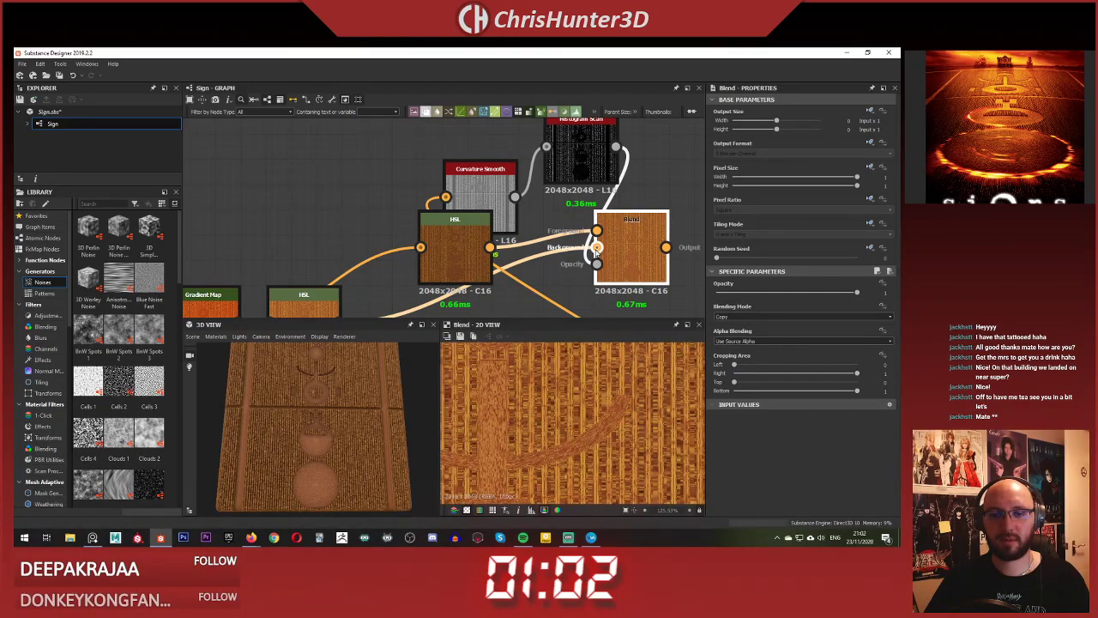
pyautogui.doubleClick(639, 248)
# - Move the base colour output's connection from the HSL node to the Blend node and inspect the 3D model
pyautogui.scroll(-4, 471, 187)
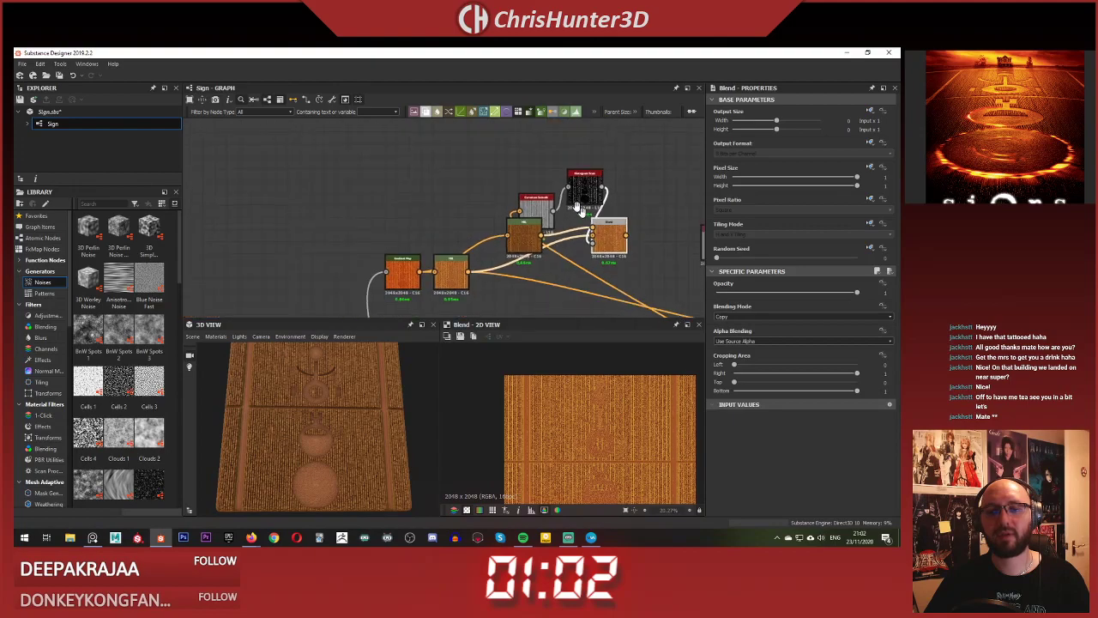
pyautogui.keyDown('shift'); pyautogui.moveTo(390, 209); pyautogui.dragTo(539, 180); pyautogui.keyUp('shift')
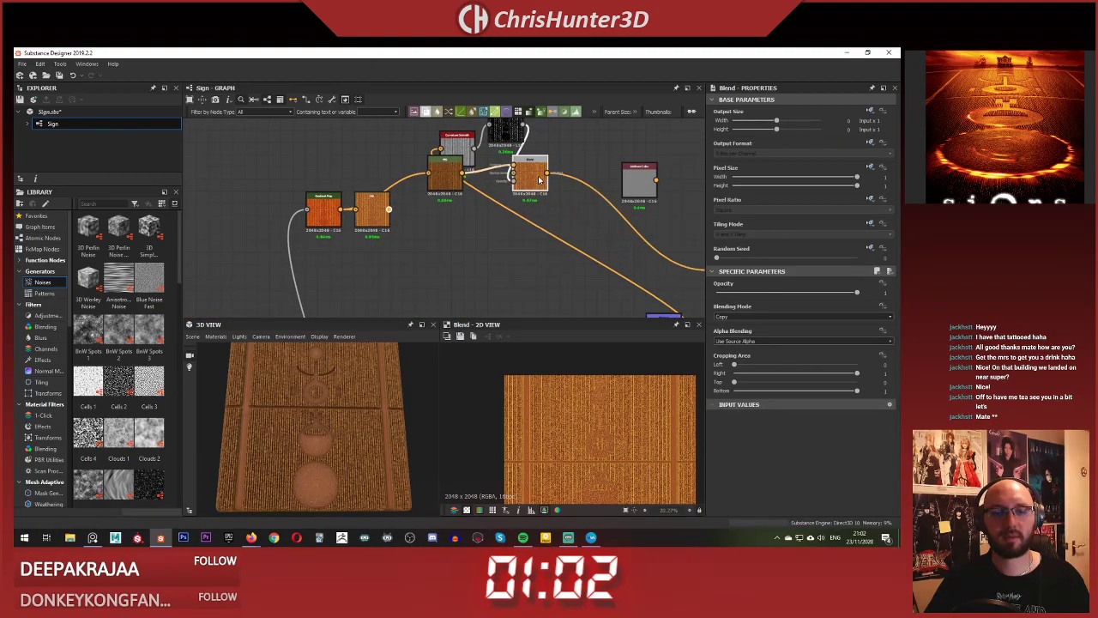
pyautogui.scroll(8, 330, 379)
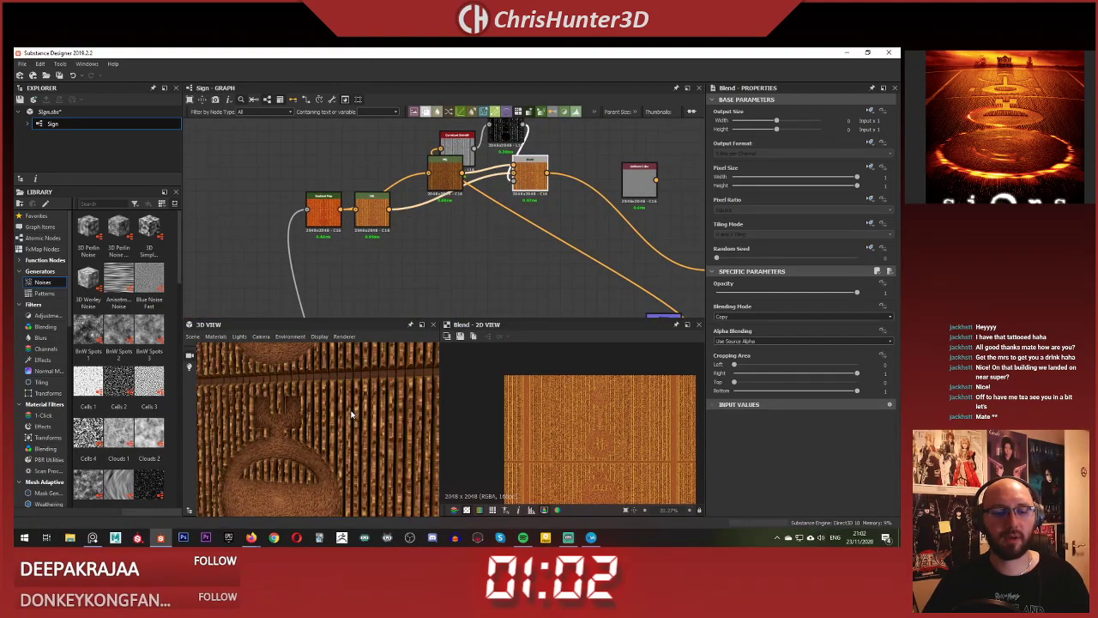
pyautogui.scroll(-8, 330, 379)
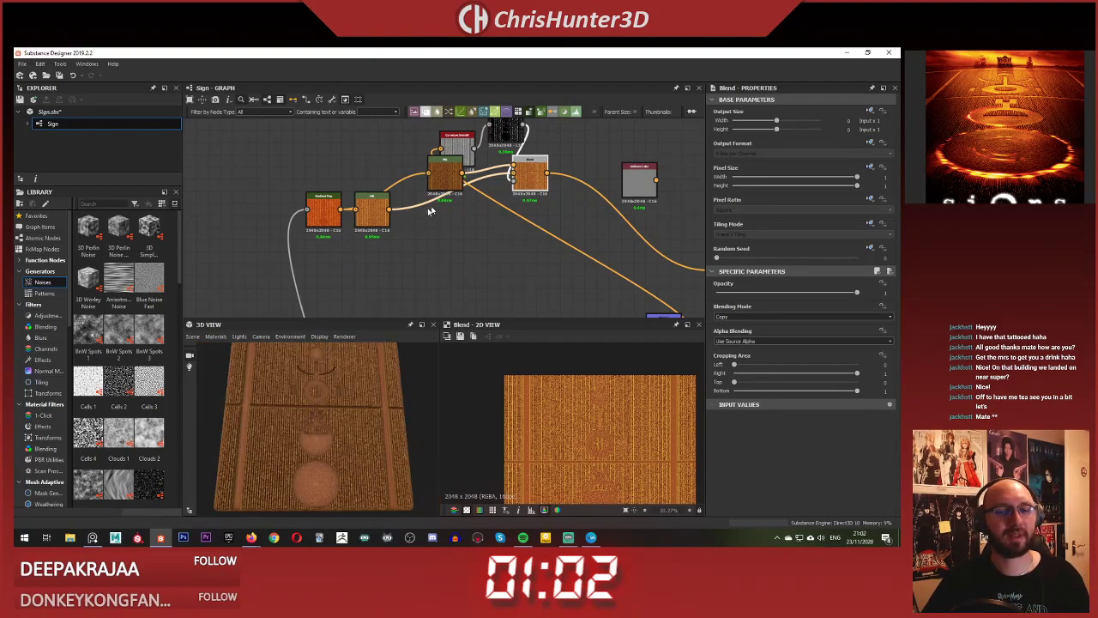
# - Align the Blend with the first HSL node, keep the HSL copy above, and place Curvature Smooth and Histogram Scan in a row below
pyautogui.scroll(2, 446, 175)
pyautogui.moveTo(446, 175); pyautogui.dragTo(413, 175)
pyautogui.scroll(-2, 517, 240)
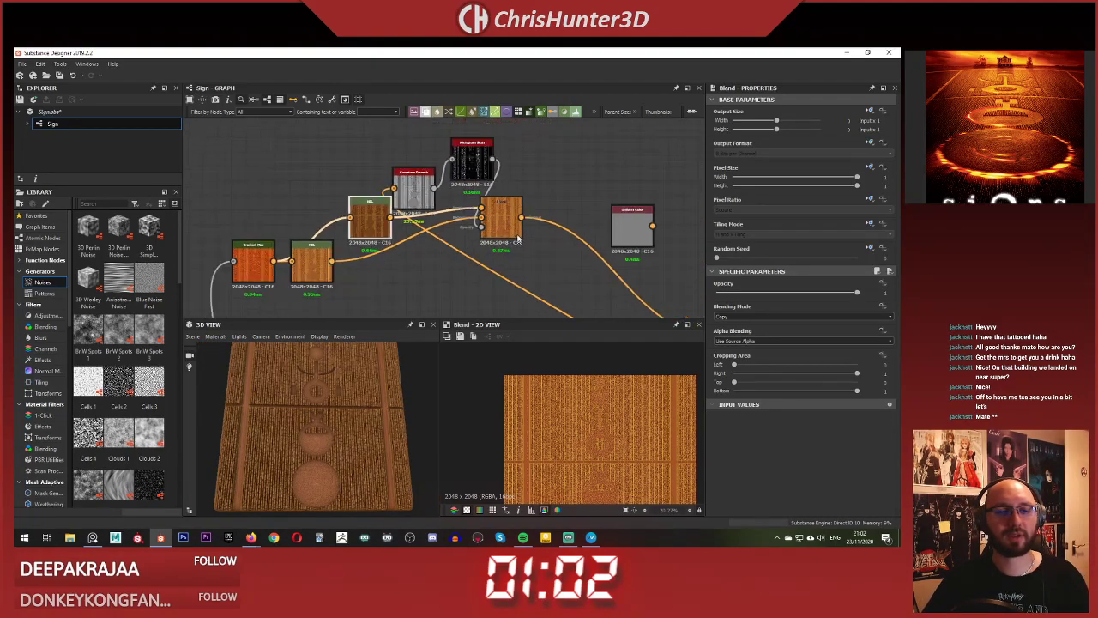
pyautogui.moveTo(526, 266); pyautogui.dragTo(526, 265)
pyautogui.click(535, 180)
pyautogui.moveTo(508, 218); pyautogui.dragTo(523, 262)
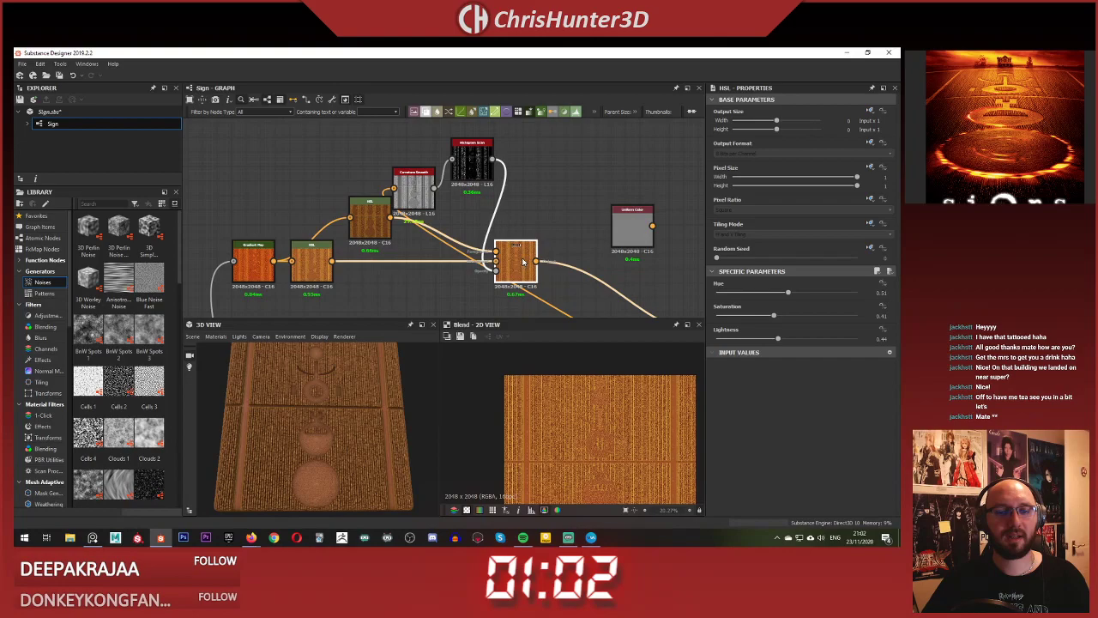
pyautogui.moveTo(421, 187); pyautogui.dragTo(406, 298)
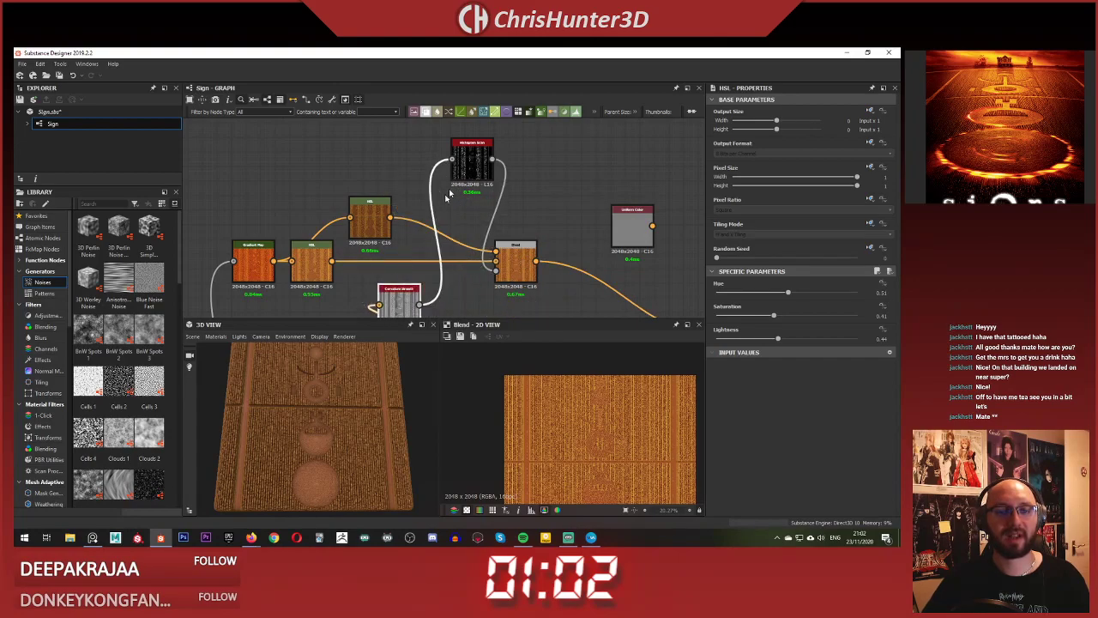
pyautogui.moveTo(468, 157); pyautogui.dragTo(452, 286)
pyautogui.moveTo(455, 294); pyautogui.dragTo(455, 213, button='middle')
pyautogui.moveTo(398, 223); pyautogui.dragTo(398, 211)
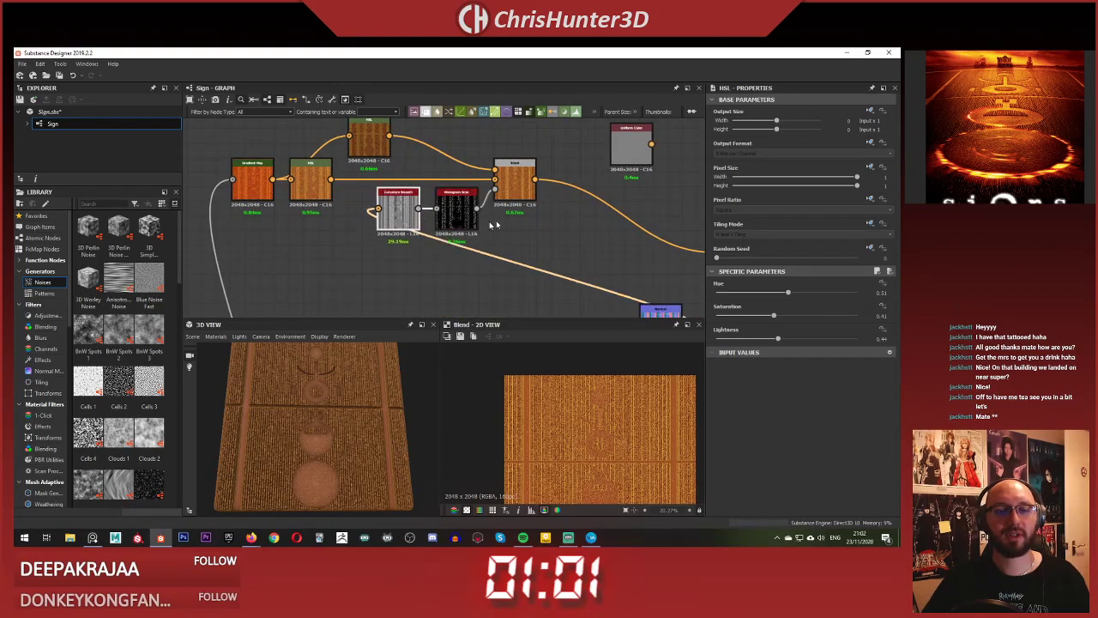
# - Delete the unused Uniform Color node near the base colour output
pyautogui.scroll(-1, 631, 176)
pyautogui.moveTo(630, 176); pyautogui.dragTo(510, 214, button='middle')
pyautogui.click(497, 196)
pyautogui.press('Delete')
pyautogui.scroll(-1, 436, 228)
pyautogui.moveTo(433, 227); pyautogui.dragTo(505, 197, button='middle')
pyautogui.scroll(-1, 515, 215)
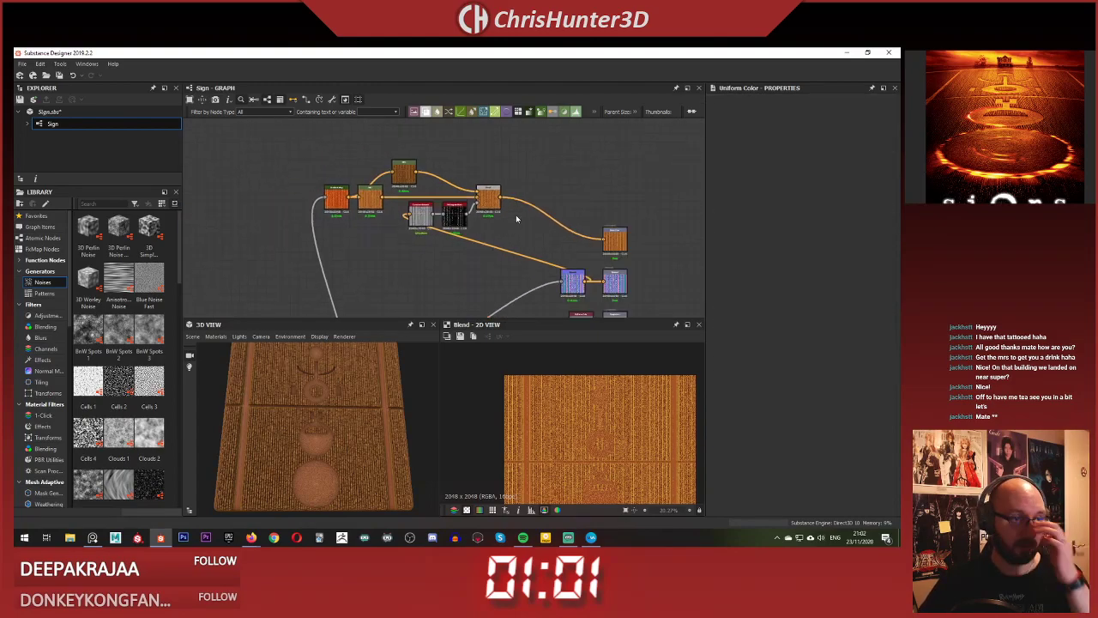
pyautogui.scroll(4, 516, 215)
pyautogui.scroll(-2, 348, 397)
pyautogui.moveTo(348, 397)
pyautogui.mouseDown()
pyautogui.moveTo(355, 405)
pyautogui.moveTo(343, 399)
pyautogui.mouseUp()
pyautogui.scroll(4, 355, 405)
pyautogui.moveTo(504, 222); pyautogui.dragTo(506, 253, button='middle')
pyautogui.press('space')
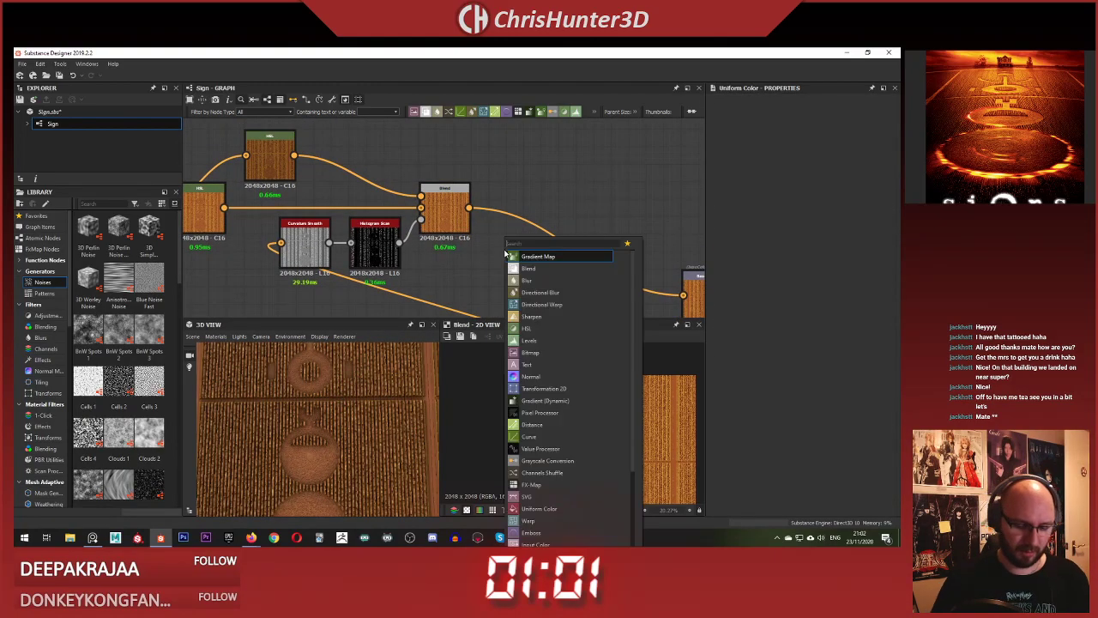
pyautogui.click(536, 198)
# - Duplicate the Ambient Occlusion node, place the copy beneath the colour Blend node and examine it in the 2D view
pyautogui.scroll(-3, 490, 188)
pyautogui.moveTo(490, 187); pyautogui.dragTo(433, 135, button='middle')
pyautogui.scroll(2, 532, 300)
pyautogui.scroll(-5, 513, 270)
pyautogui.moveTo(505, 239); pyautogui.dragTo(533, 144, button='middle')
pyautogui.scroll(1, 543, 276)
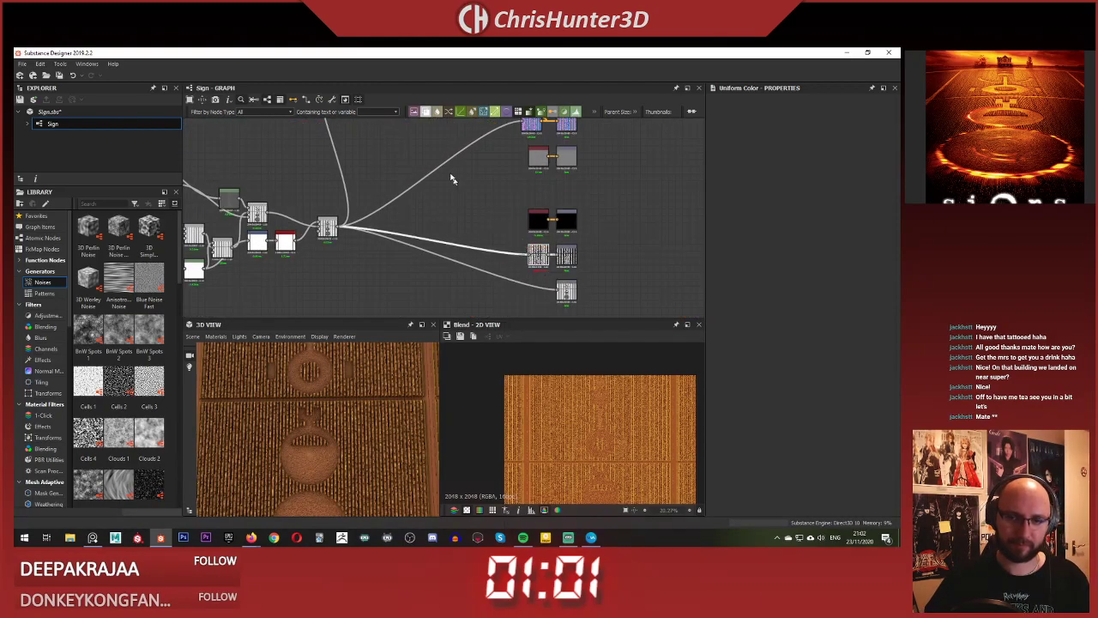
pyautogui.moveTo(452, 178); pyautogui.dragTo(481, 259, button='middle')
pyautogui.moveTo(444, 218); pyautogui.dragTo(496, 203)
pyautogui.scroll(8, 592, 412)
pyautogui.moveTo(594, 413); pyautogui.dragTo(589, 394, button='middle')
pyautogui.scroll(-3, 589, 393)
pyautogui.scroll(-3, 589, 394)
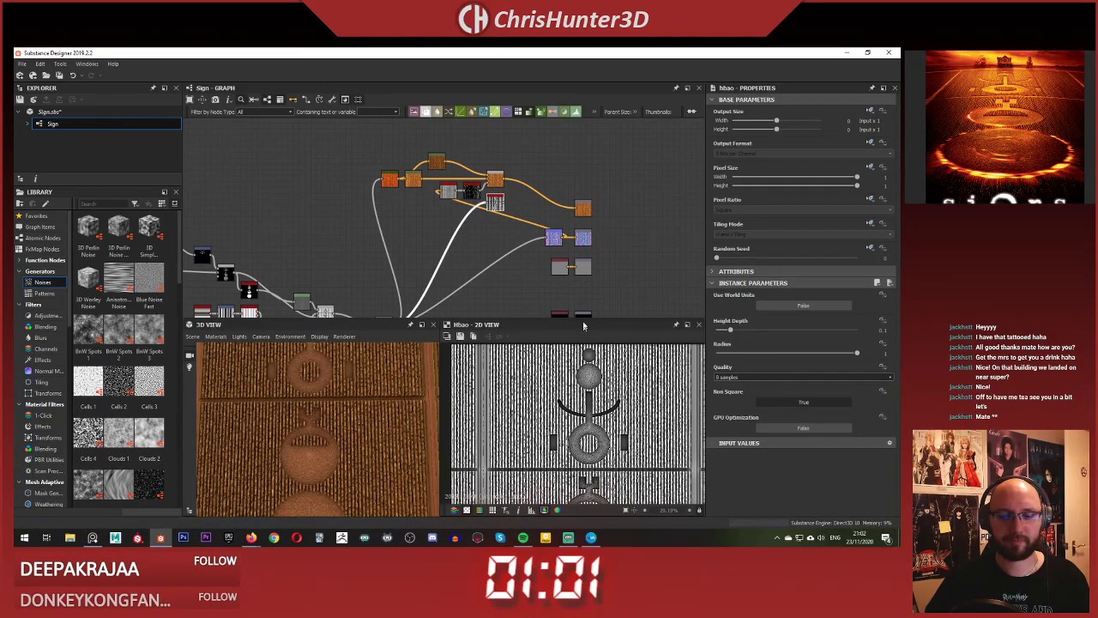
# - Set the height depth of the original Ambient Occlusion node to 0.07 and check the effect on the 3D model
pyautogui.scroll(-3, 504, 227)
pyautogui.scroll(6, 501, 239)
pyautogui.moveTo(513, 273); pyautogui.dragTo(461, 129, button='middle')
pyautogui.scroll(4, 498, 208)
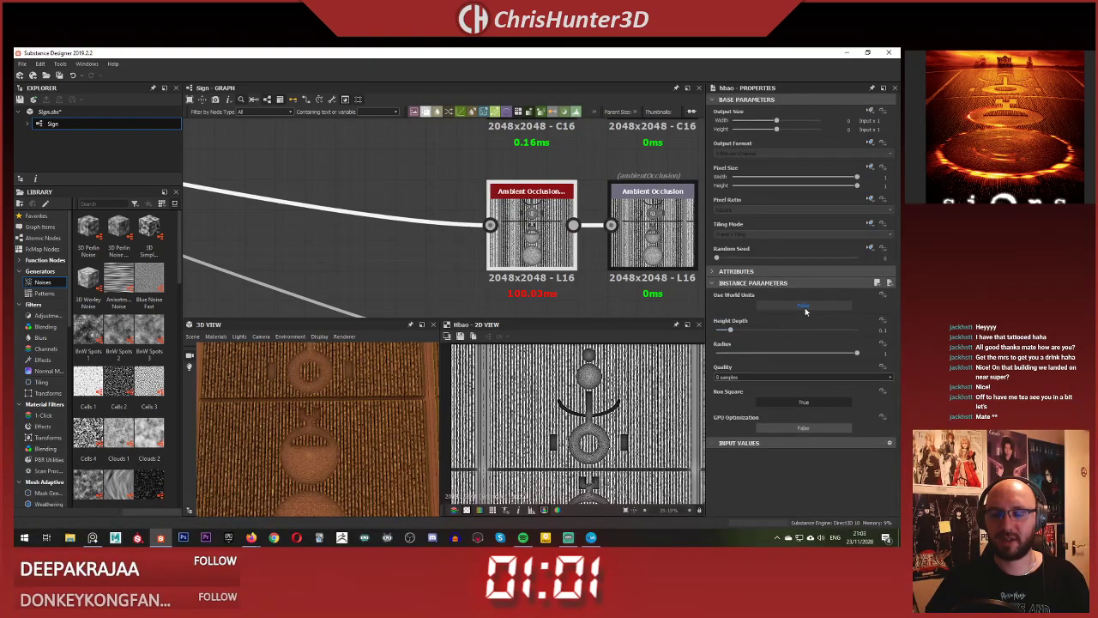
pyautogui.moveTo(731, 332); pyautogui.dragTo(726, 332)
pyautogui.moveTo(277, 429); pyautogui.dragTo(308, 429)
# - Set the radius of the duplicated Ambient Occlusion node beneath the colour Blend to 0.01 and inspect its map in the 2D view
pyautogui.scroll(-4, 360, 250)
pyautogui.moveTo(437, 296); pyautogui.dragTo(520, 335, button='middle')
pyautogui.scroll(-2, 446, 249)
pyautogui.moveTo(382, 226); pyautogui.dragTo(427, 125, button='middle')
pyautogui.scroll(6, 454, 262)
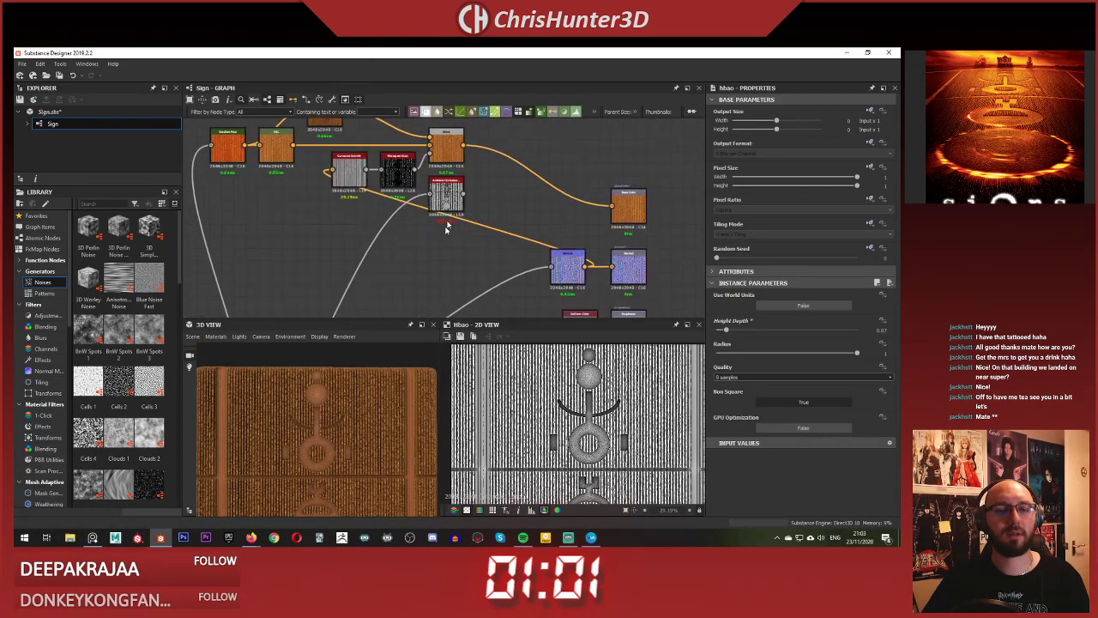
pyautogui.click(458, 217)
pyautogui.moveTo(494, 269); pyautogui.dragTo(497, 311, button='middle')
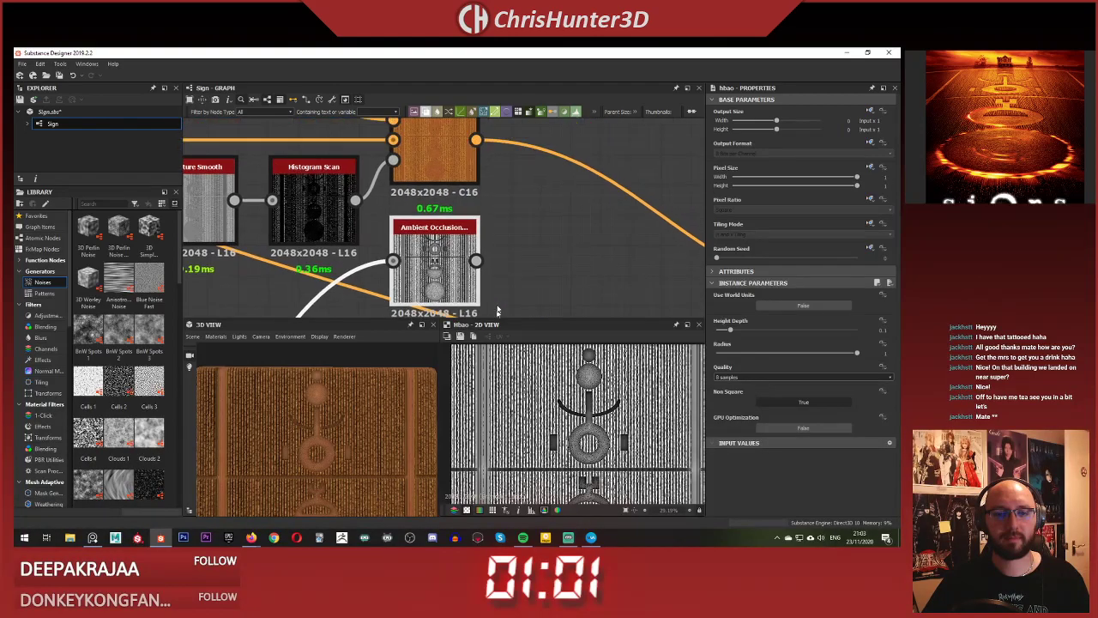
pyautogui.moveTo(735, 354); pyautogui.dragTo(719, 354)
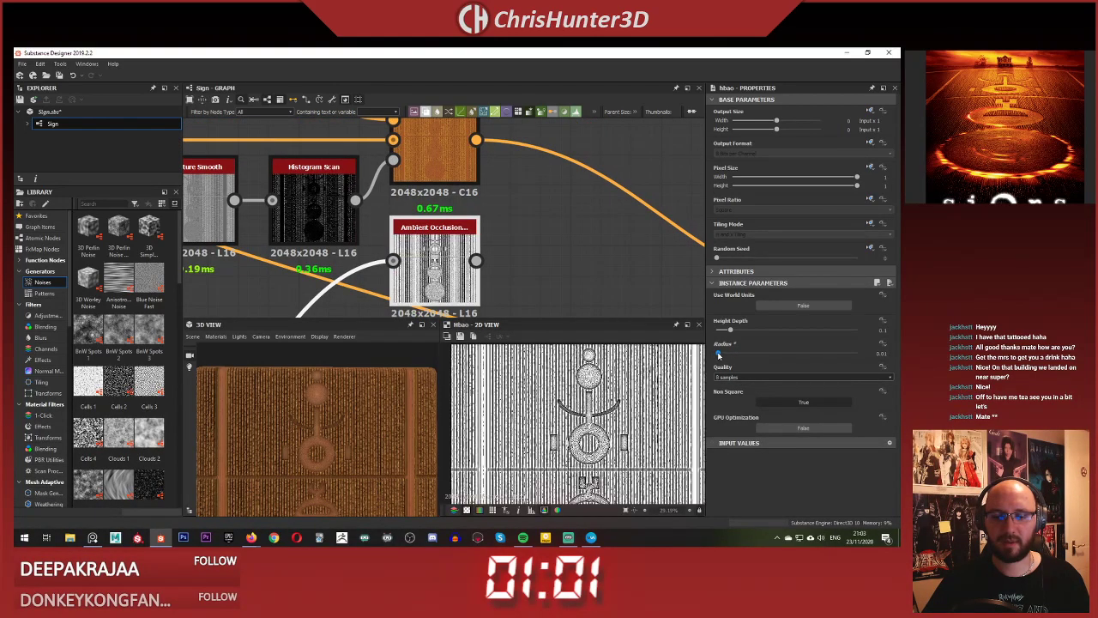
pyautogui.scroll(4, 564, 415)
pyautogui.scroll(-5, 548, 257)
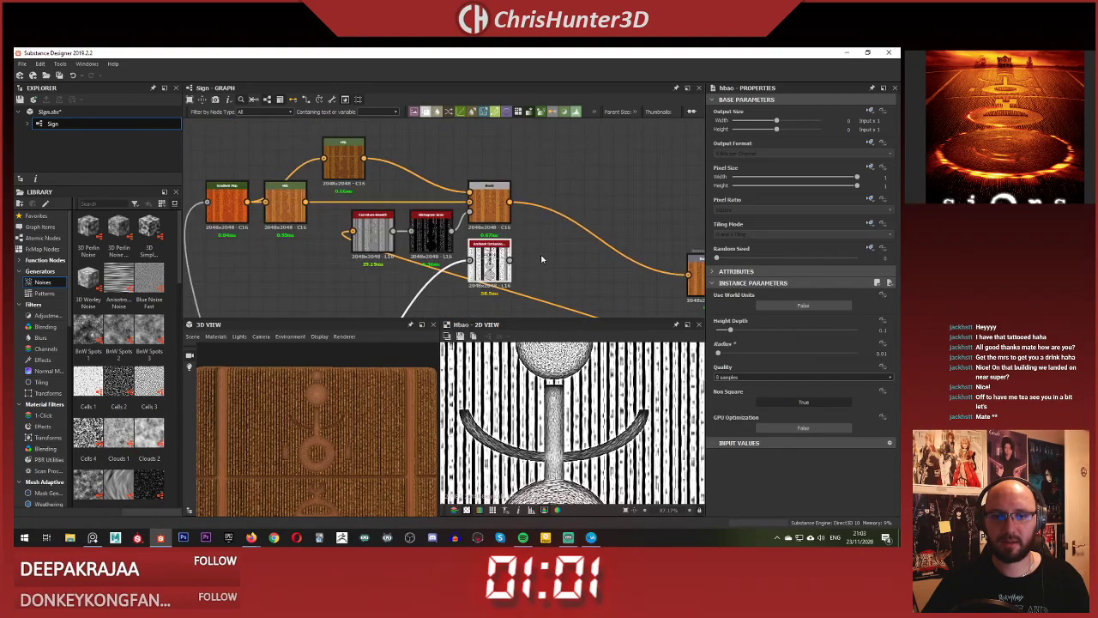
# - Add a second Blend node after the colour Blend and feed the existing colour into its background
pyautogui.press('space')
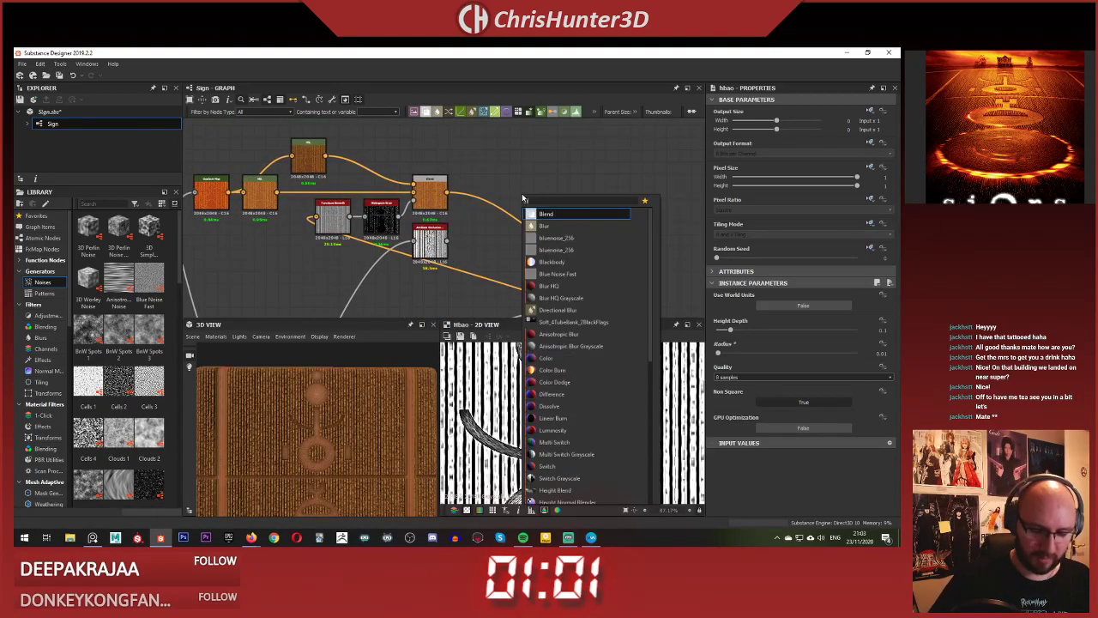
pyautogui.click(545, 226)
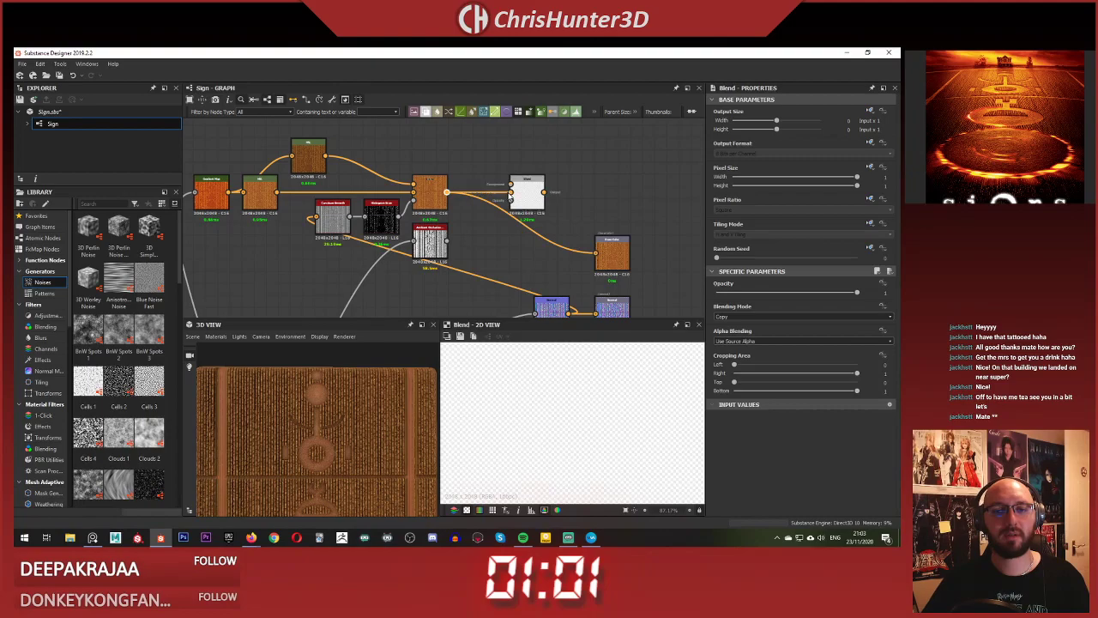
pyautogui.moveTo(510, 194); pyautogui.dragTo(510, 193)
pyautogui.moveTo(465, 148); pyautogui.dragTo(473, 191, button='middle')
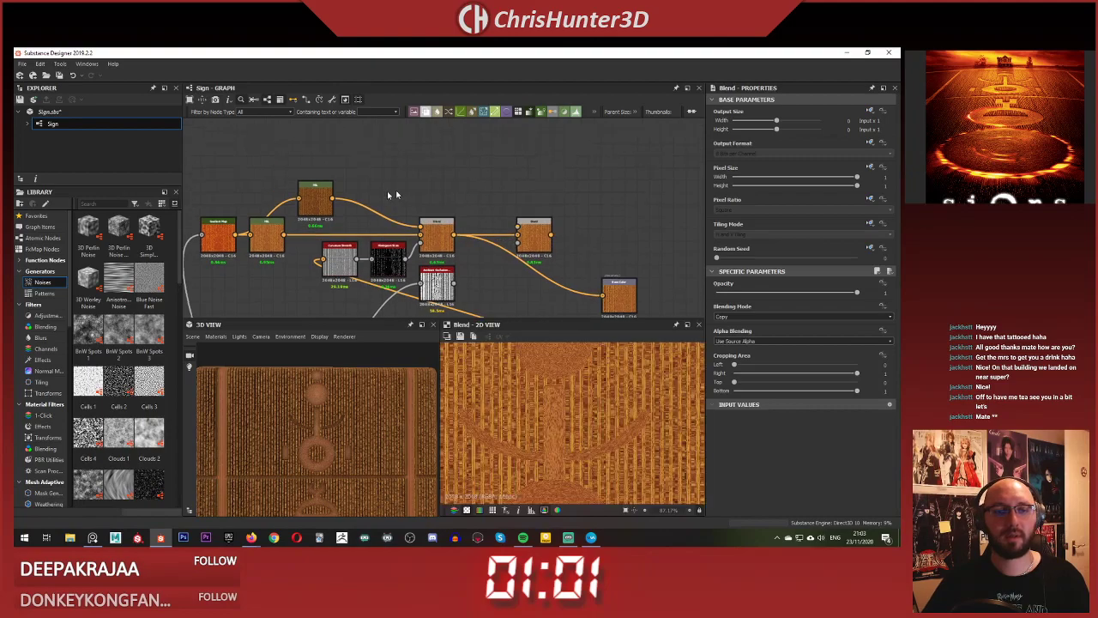
# - Duplicate the upper HSL node, place the copy above the new Blend, and set the copy's saturation to 0.36
pyautogui.click(322, 197)
pyautogui.hotkey('ctrl', 'c')
pyautogui.hotkey('ctrl', 'v')
pyautogui.doubleClick(448, 218)
pyautogui.moveTo(448, 218); pyautogui.dragTo(494, 183)
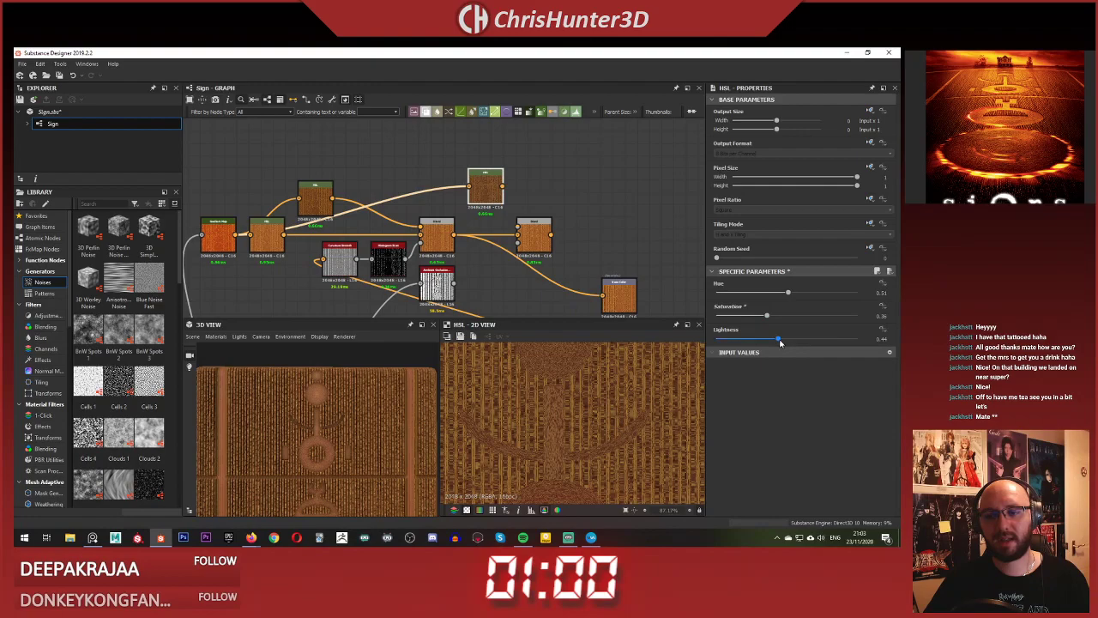
# - Connect the HSL copy to the second Blend's foreground and the Ambient Occlusion copy to its opacity, and preview the blend
pyautogui.click(530, 234)
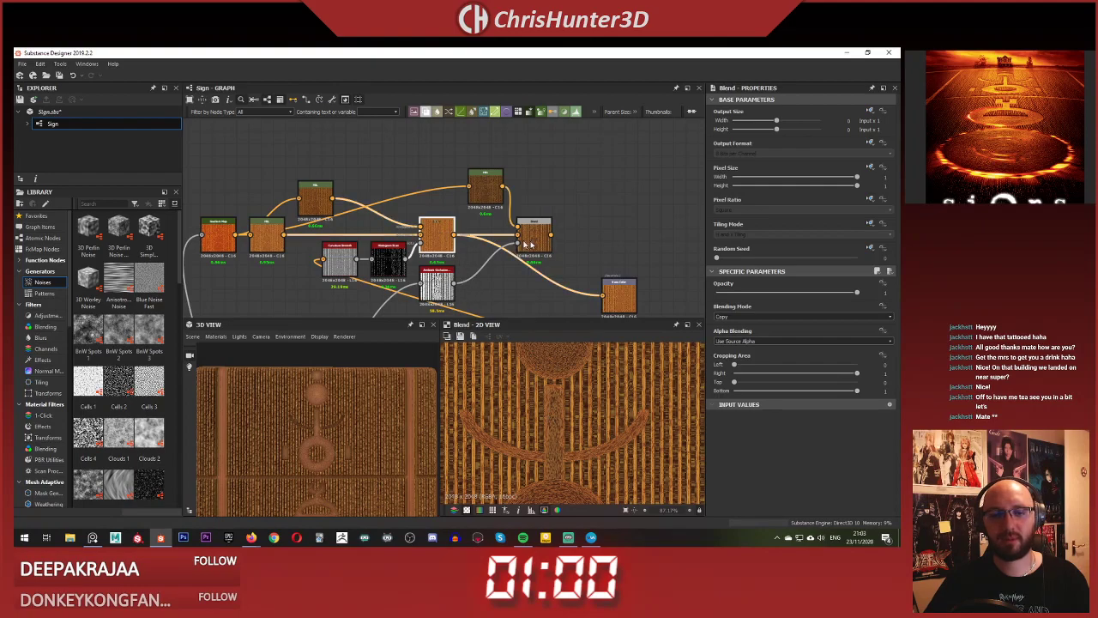
pyautogui.scroll(3, 510, 238)
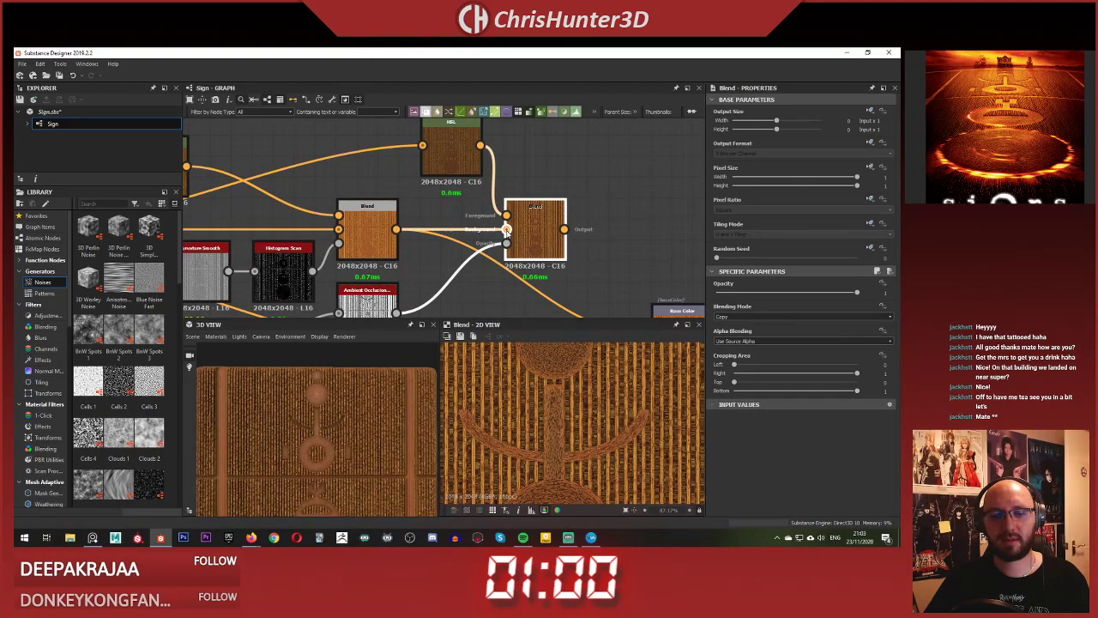
pyautogui.doubleClick(506, 231)
pyautogui.doubleClick(530, 231)
pyautogui.scroll(1, 559, 436)
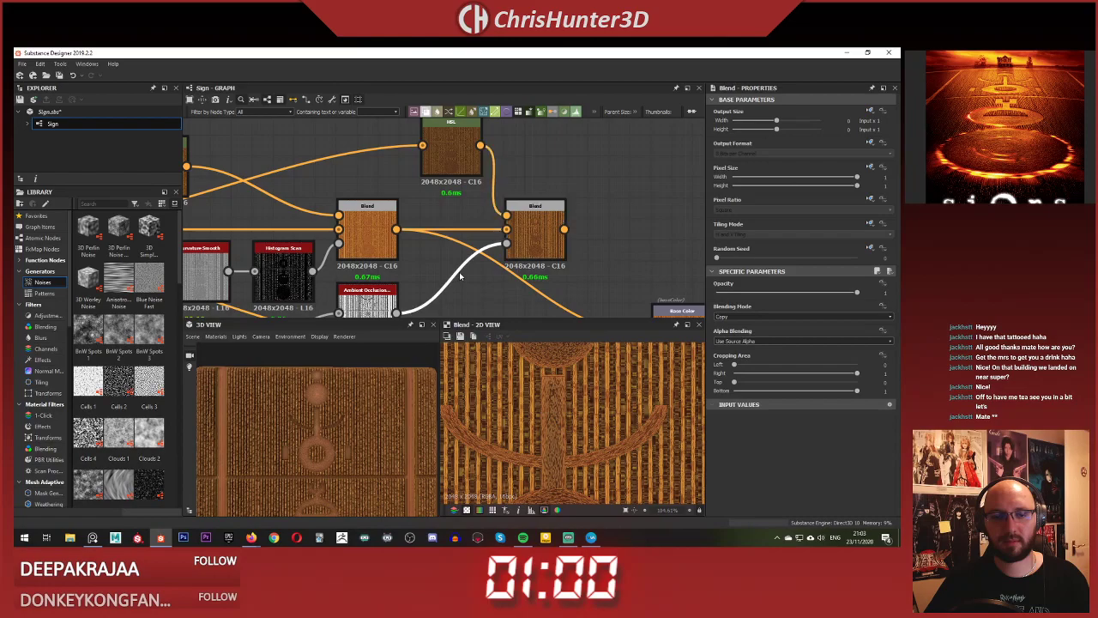
# - Insert an Invert Grayscale node between the Ambient Occlusion copy and the second Blend's opacity, dock it, and preview the blend
pyautogui.press('space')
pyautogui.write('inv')
pyautogui.press('Return')
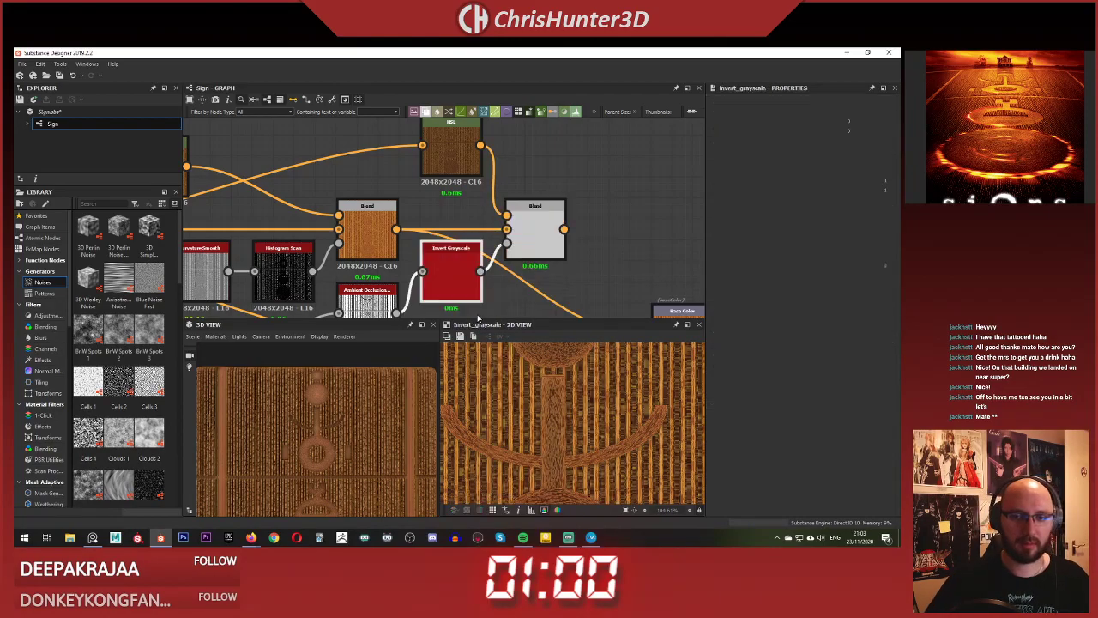
pyautogui.press('d')
pyautogui.click(533, 246)
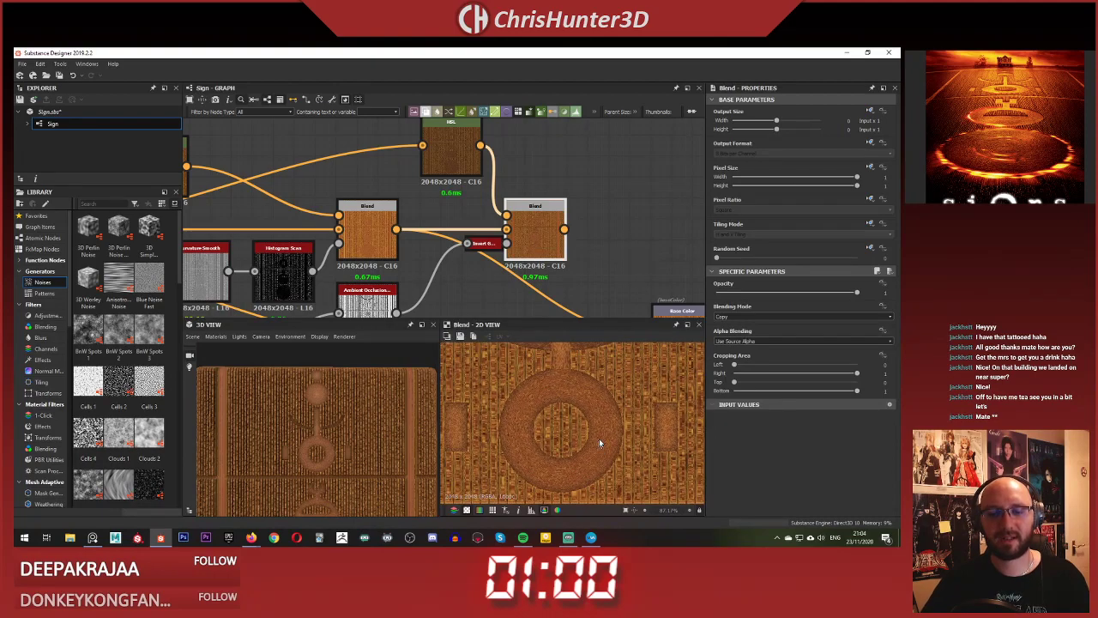
pyautogui.scroll(-3, 565, 440)
pyautogui.scroll(-2, 429, 205)
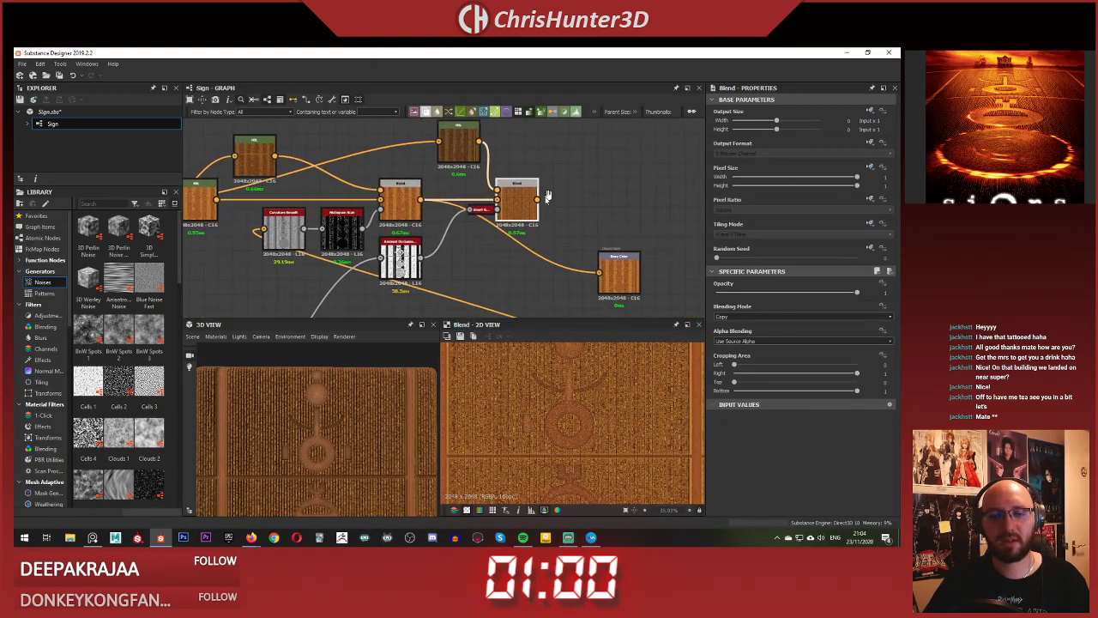
# - Connect the second Blend to the Base Color output and inspect the crop circle closely on the 3D model
pyautogui.scroll(-3, 363, 466)
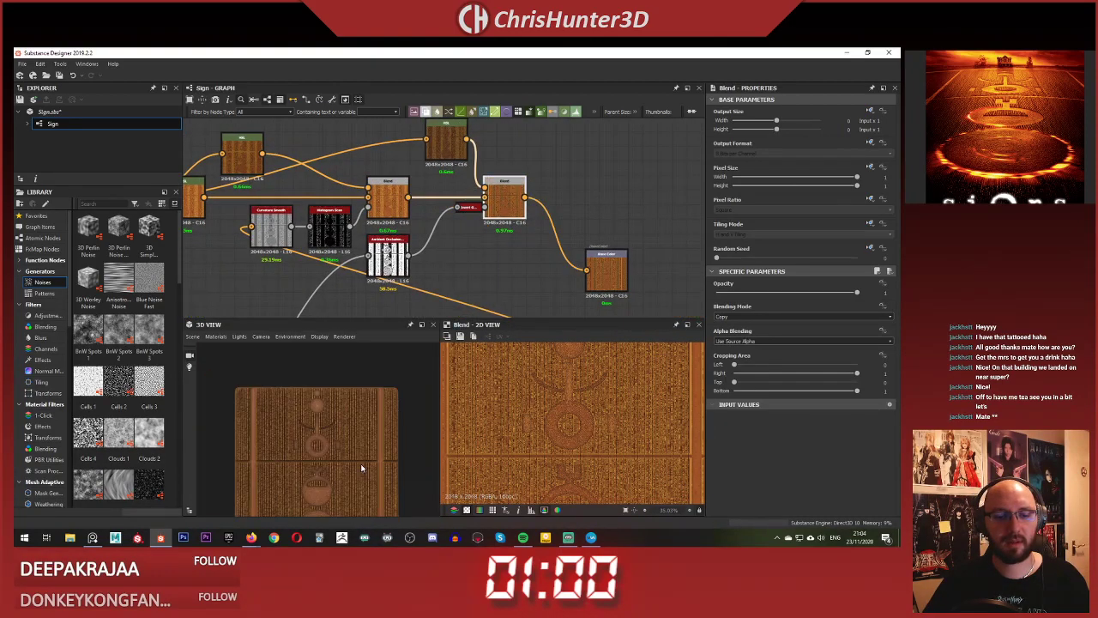
pyautogui.moveTo(363, 466); pyautogui.dragTo(361, 377)
pyautogui.scroll(3, 351, 445)
pyautogui.moveTo(351, 446); pyautogui.dragTo(343, 483)
pyautogui.scroll(3, 347, 459)
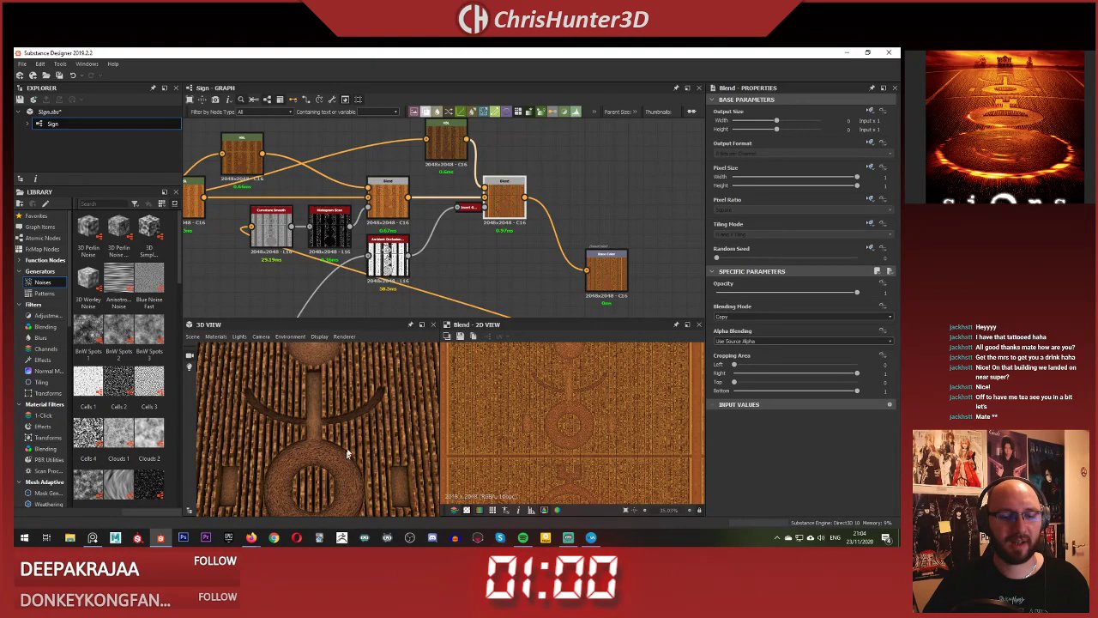
# - Try lowering the second Blend's opacity and compare the effect on the 3D model
pyautogui.moveTo(803, 293); pyautogui.dragTo(625, 319)
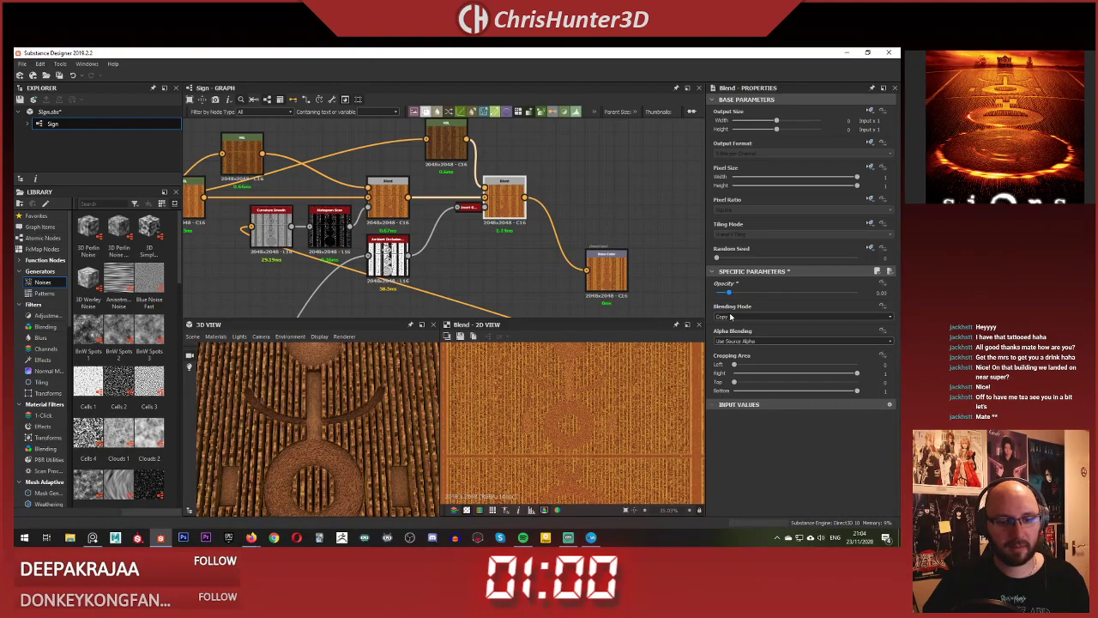
pyautogui.scroll(-4, 346, 437)
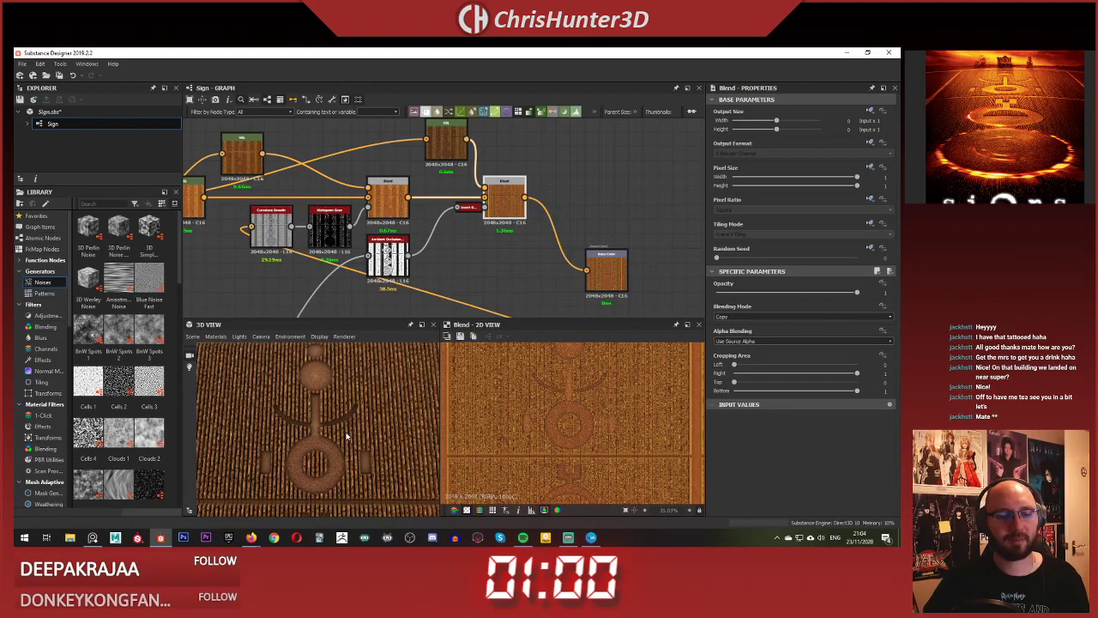
pyautogui.moveTo(346, 436); pyautogui.dragTo(340, 464)
pyautogui.scroll(5, 340, 462)
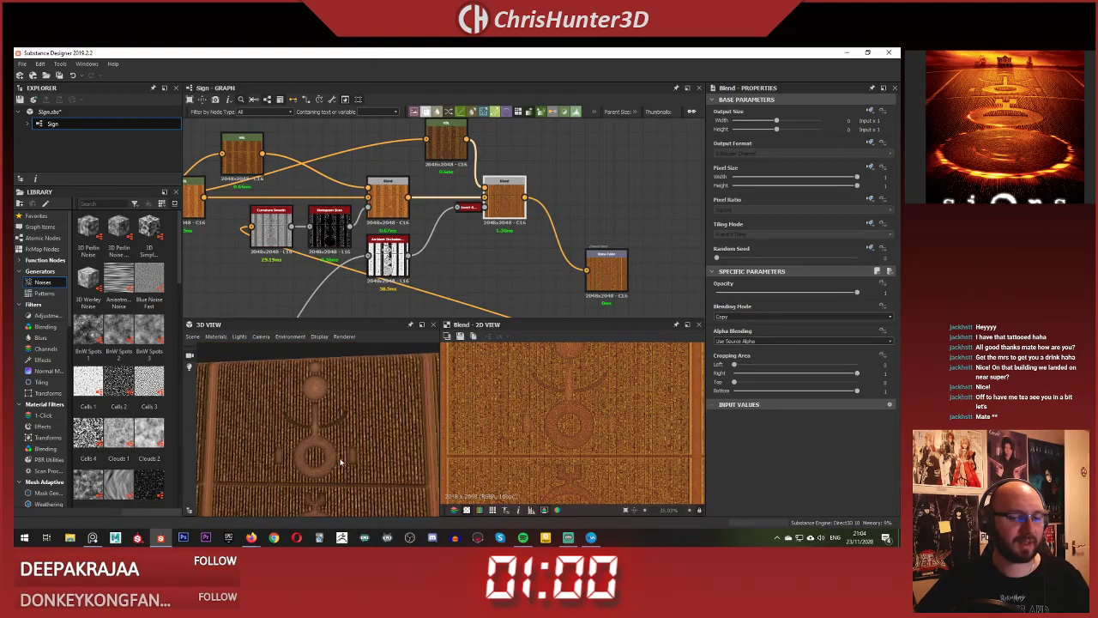
pyautogui.scroll(4, 400, 239)
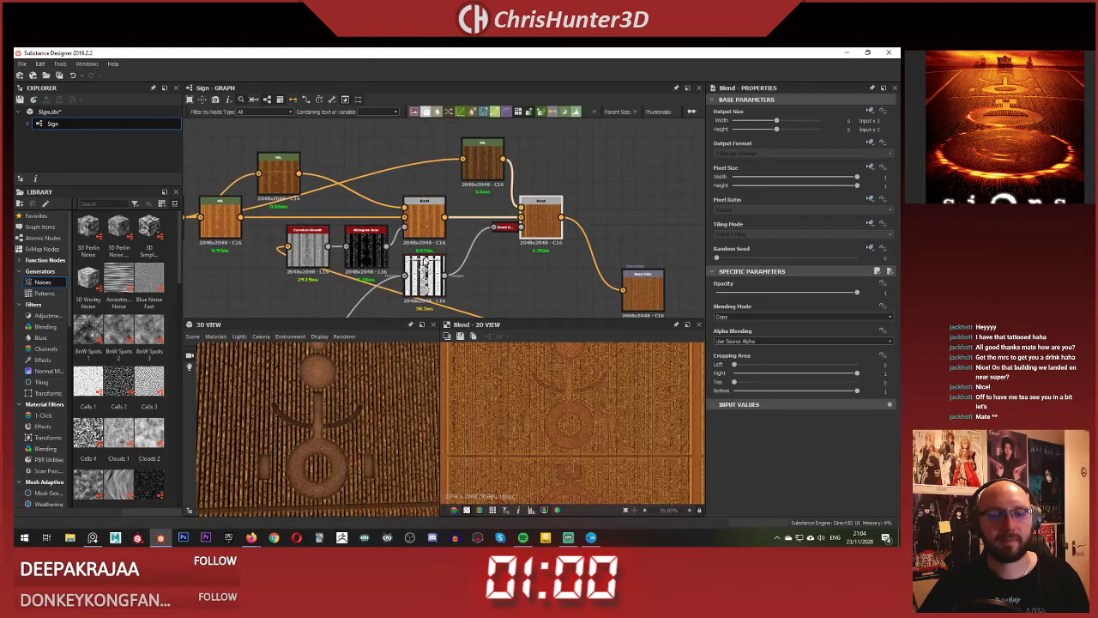
# - Set the Ambient Occlusion copy's height depth to 0.07 and preview both its map and the second Blend
pyautogui.click(426, 258)
pyautogui.moveTo(731, 332); pyautogui.dragTo(725, 331)
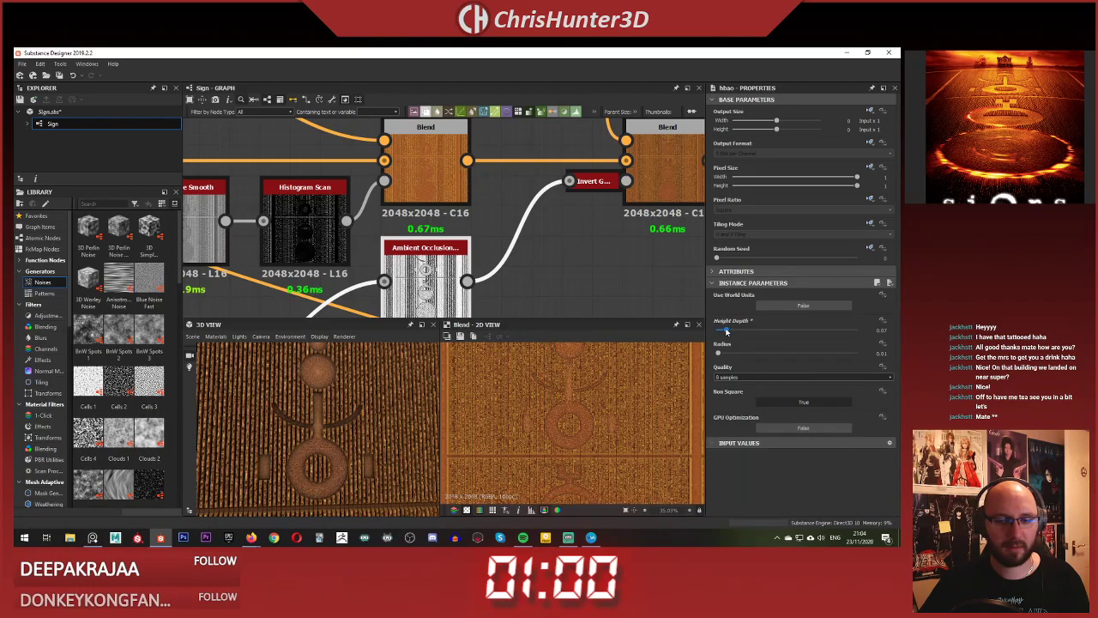
pyautogui.doubleClick(425, 262)
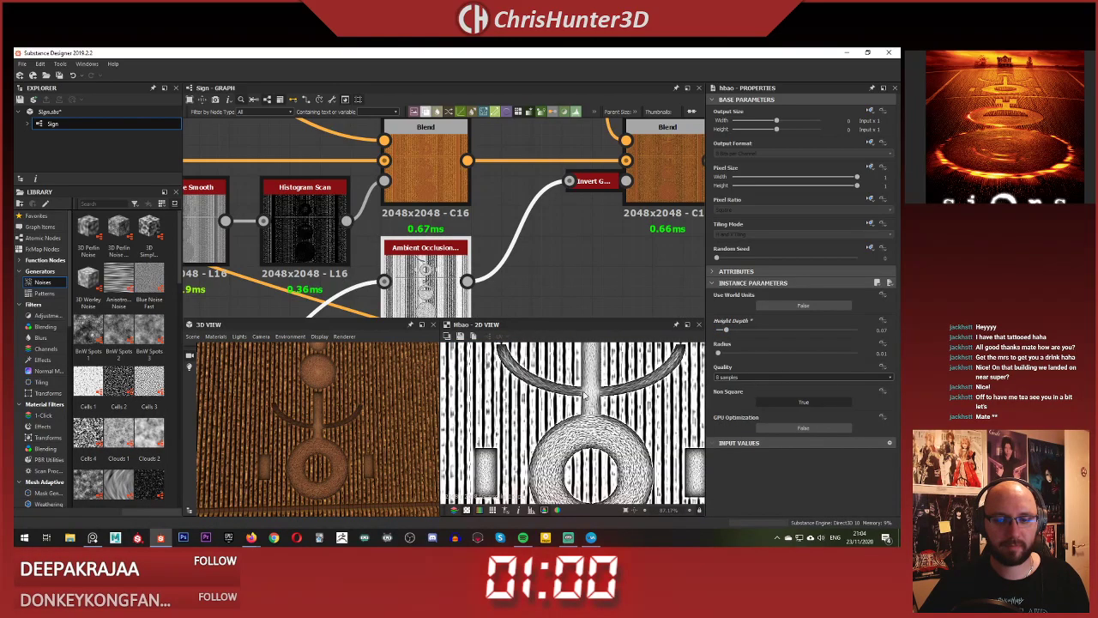
pyautogui.doubleClick(646, 182)
pyautogui.scroll(-2, 591, 251)
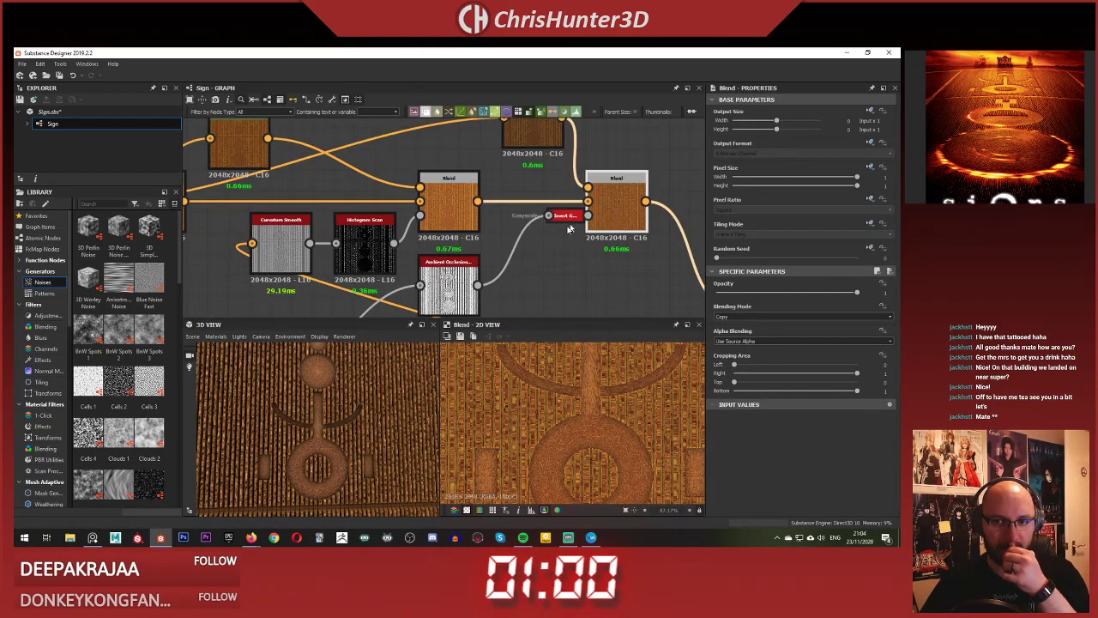
# - Try smaller radius values on the Ambient Occlusion copy, return the radius to 0.01, and check the 3D model
pyautogui.doubleClick(448, 279)
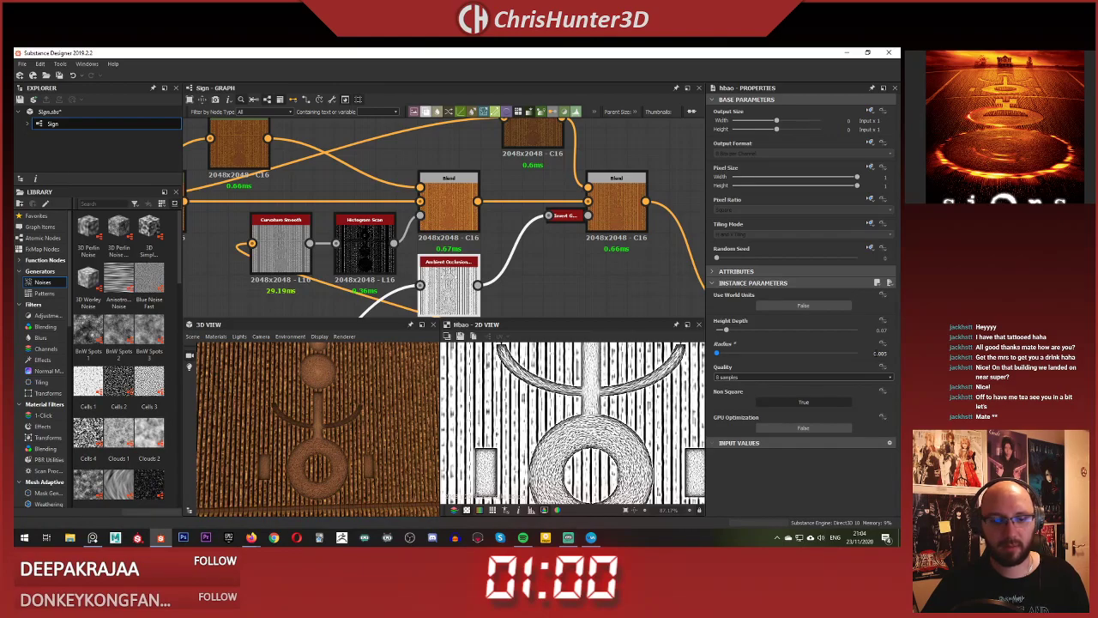
pyautogui.moveTo(397, 425); pyautogui.dragTo(326, 446)
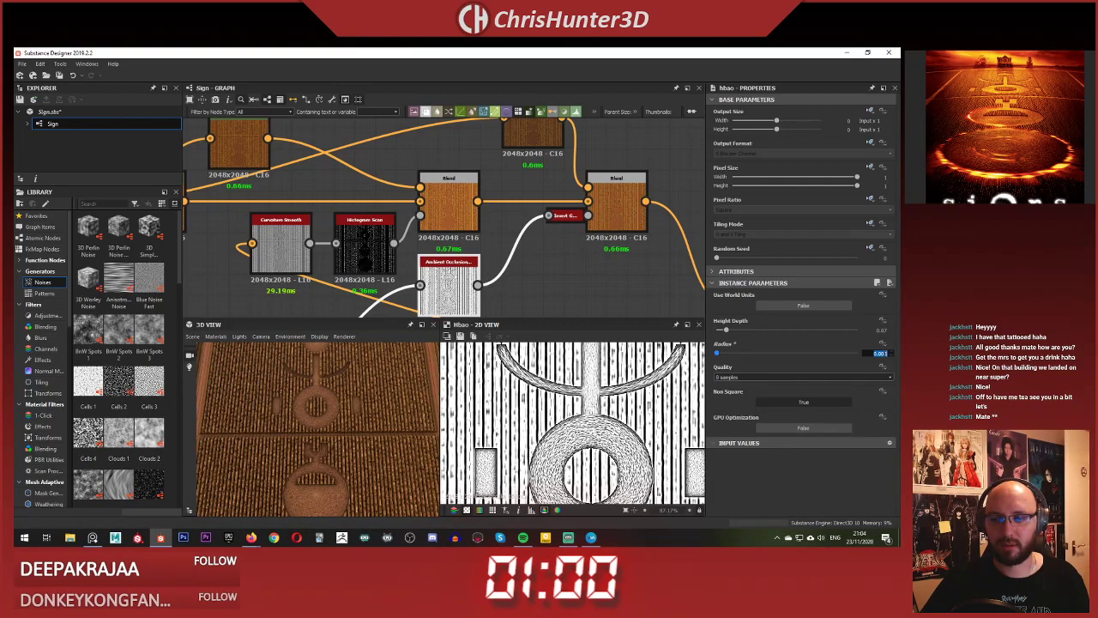
pyautogui.write('1')
pyautogui.press('Return')
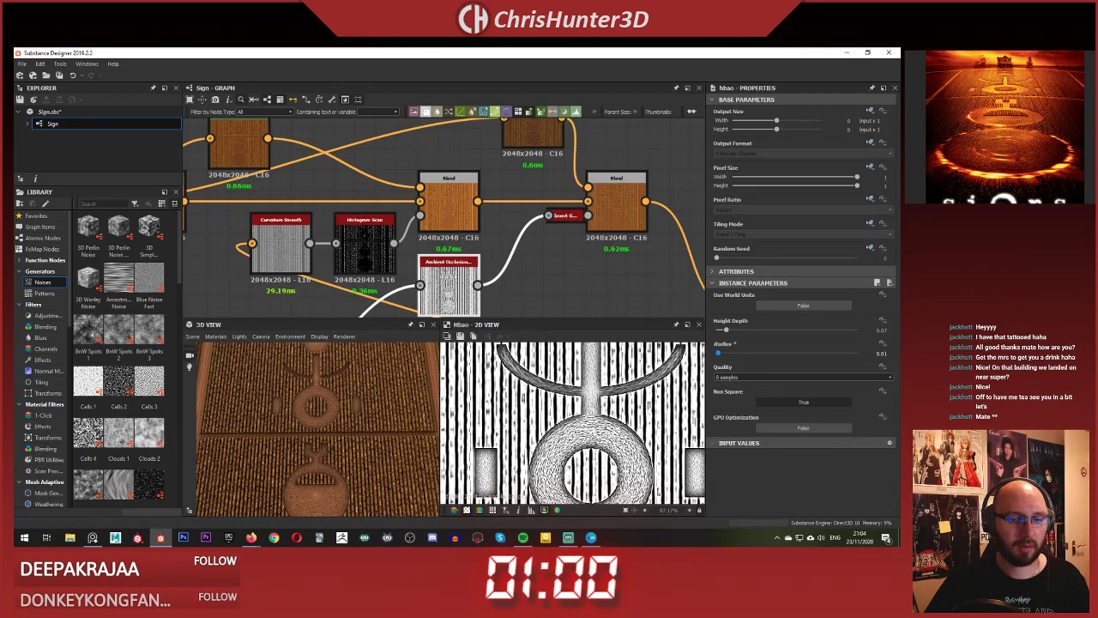
pyautogui.moveTo(322, 433); pyautogui.dragTo(293, 422)
pyautogui.scroll(8, 292, 422)
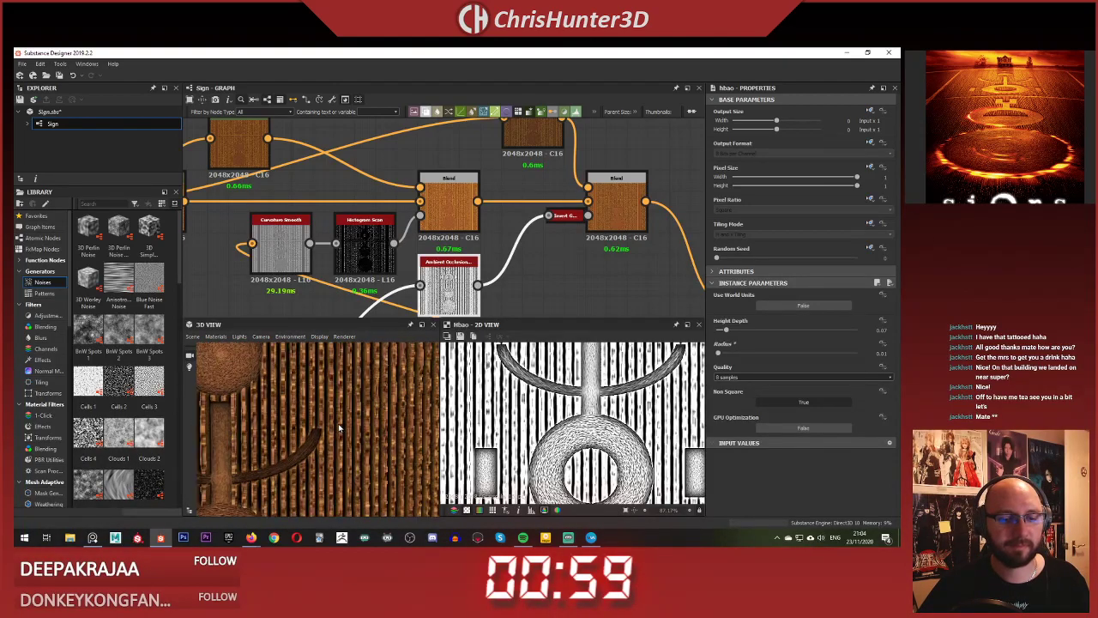
pyautogui.scroll(-6, 338, 426)
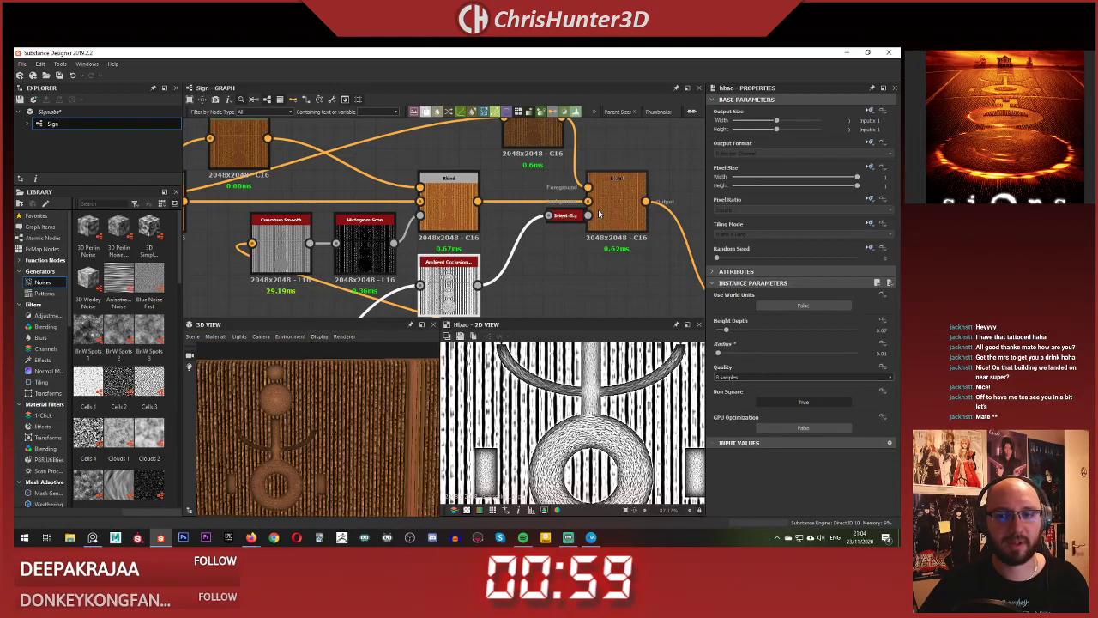
# - Compare the second Blend, the upper HSL, the Gradient Map and the first HSL node in the 2D view
pyautogui.scroll(2, 626, 199)
pyautogui.doubleClick(634, 198)
pyautogui.scroll(3, 589, 386)
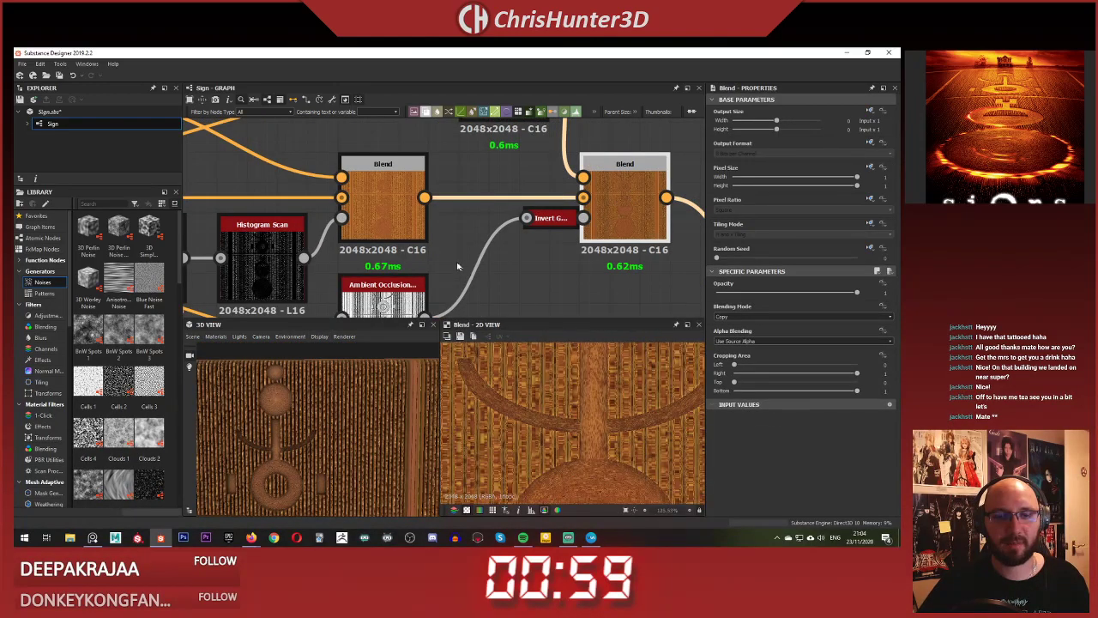
pyautogui.scroll(-3, 518, 277)
pyautogui.doubleClick(467, 250)
pyautogui.scroll(2, 435, 310)
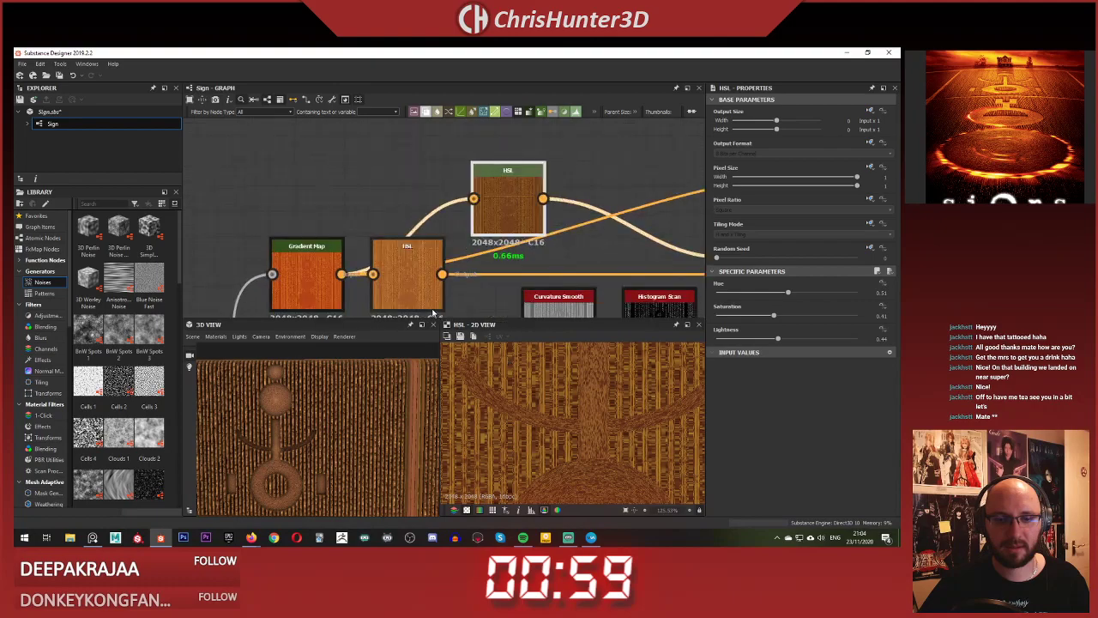
pyautogui.doubleClick(403, 273)
pyautogui.doubleClick(306, 281)
pyautogui.doubleClick(404, 276)
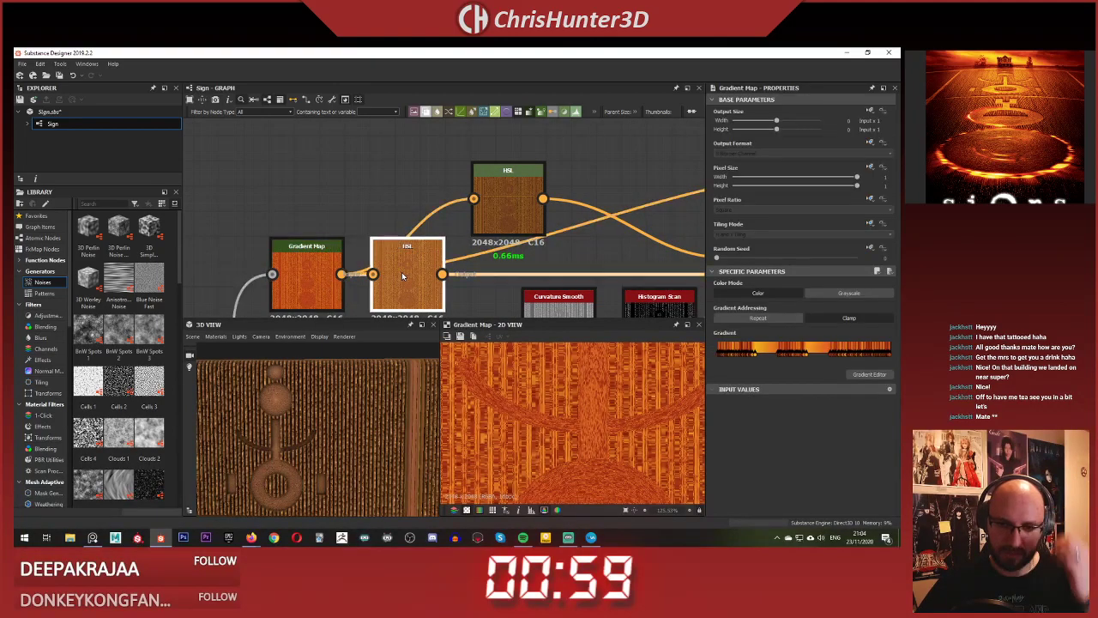
# - Try feeding the first HSL node directly into the Base Color output and compare the look on the 3D model
pyautogui.moveTo(566, 307); pyautogui.dragTo(390, 260, button='middle')
pyautogui.scroll(-3, 390, 260)
pyautogui.scroll(-3, 391, 260)
pyautogui.scroll(2, 515, 257)
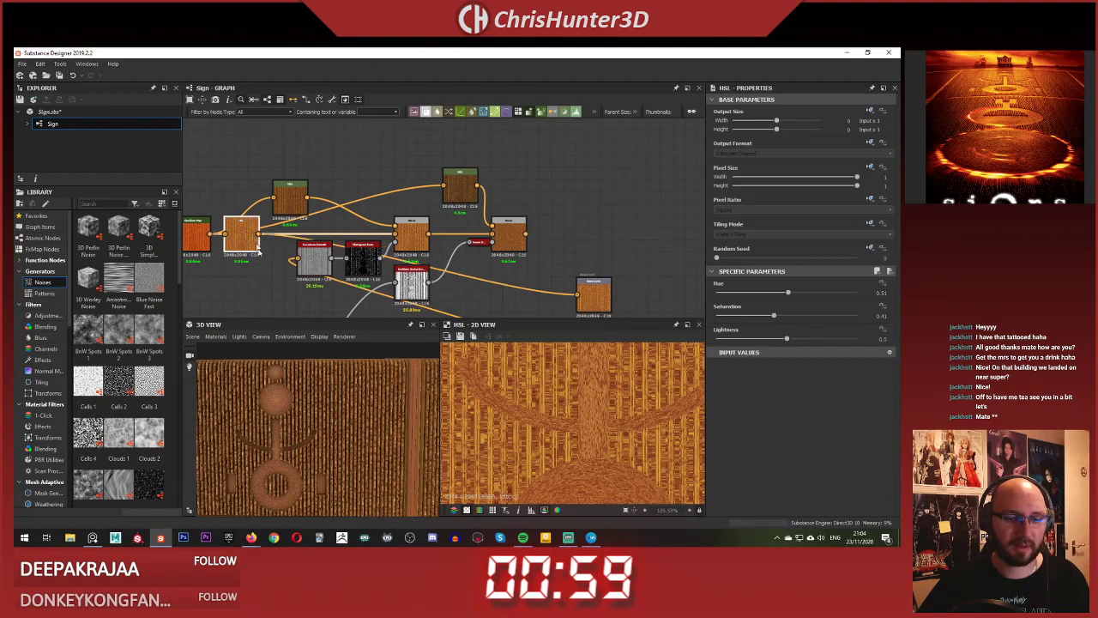
pyautogui.scroll(3, 324, 420)
pyautogui.hotkey('ctrl', 'z')
pyautogui.moveTo(326, 426)
pyautogui.mouseDown()
pyautogui.moveTo(324, 417)
pyautogui.moveTo(327, 427)
pyautogui.mouseUp()
pyautogui.scroll(-2, 325, 417)
pyautogui.scroll(3, 365, 281)
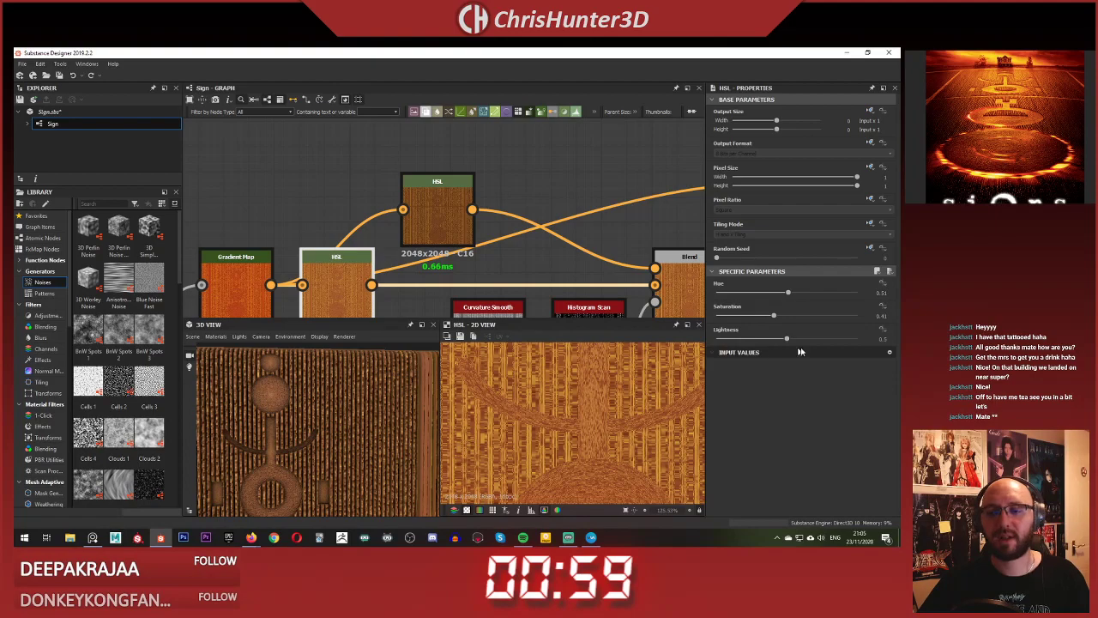
# - Preview the Gradient Map and inspect its colour keys in the Gradient Editor without editing them
pyautogui.click(233, 289)
pyautogui.moveTo(233, 289); pyautogui.dragTo(314, 233, button='middle')
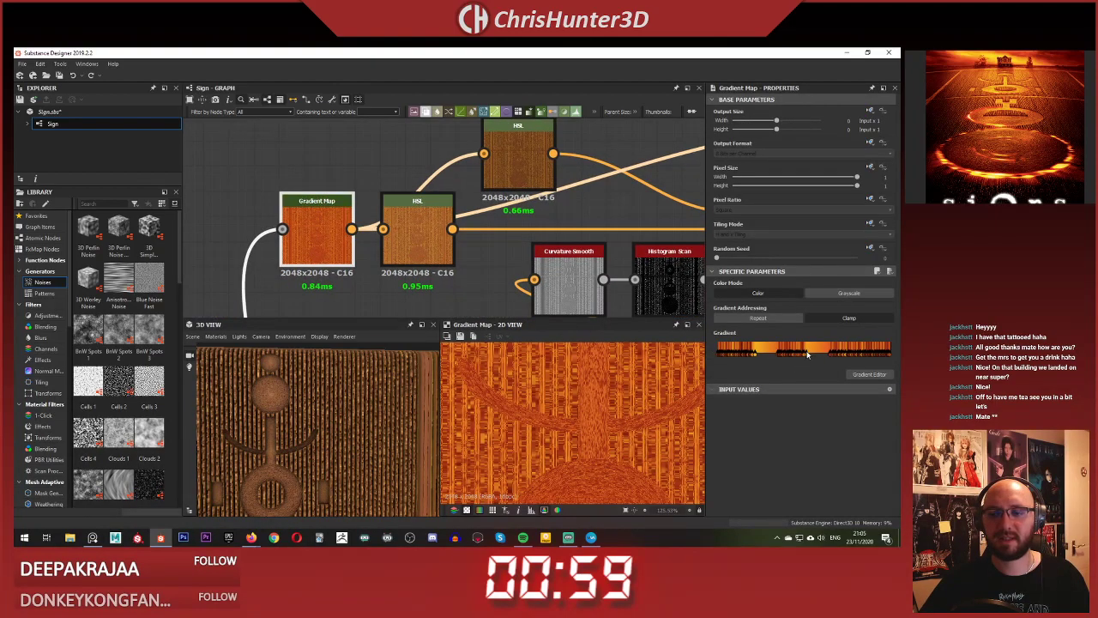
pyautogui.click(870, 375)
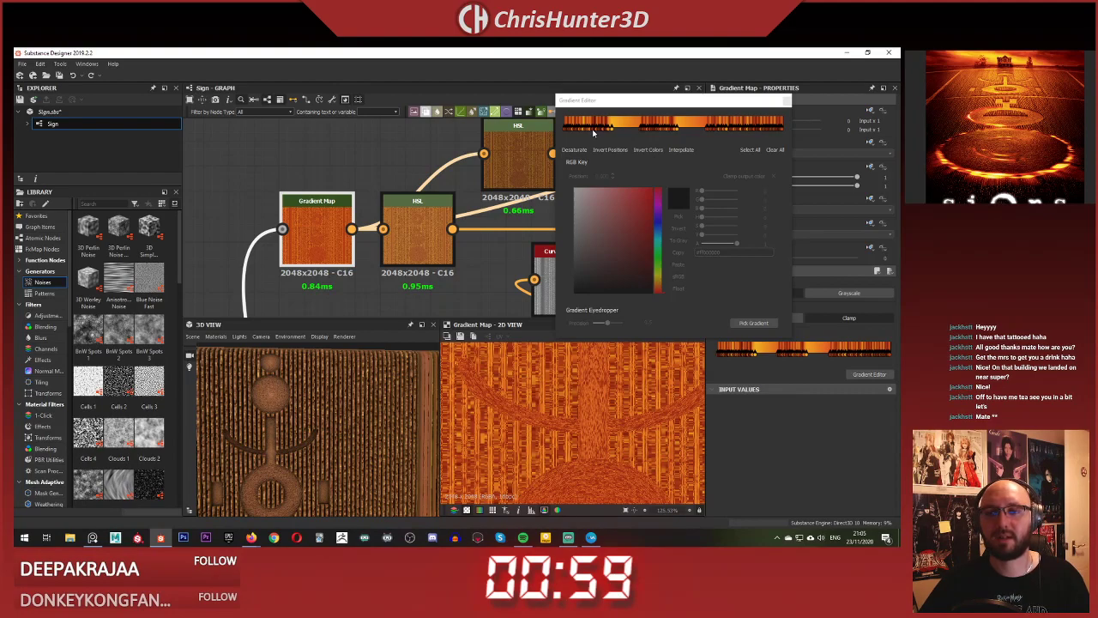
pyautogui.click(787, 101)
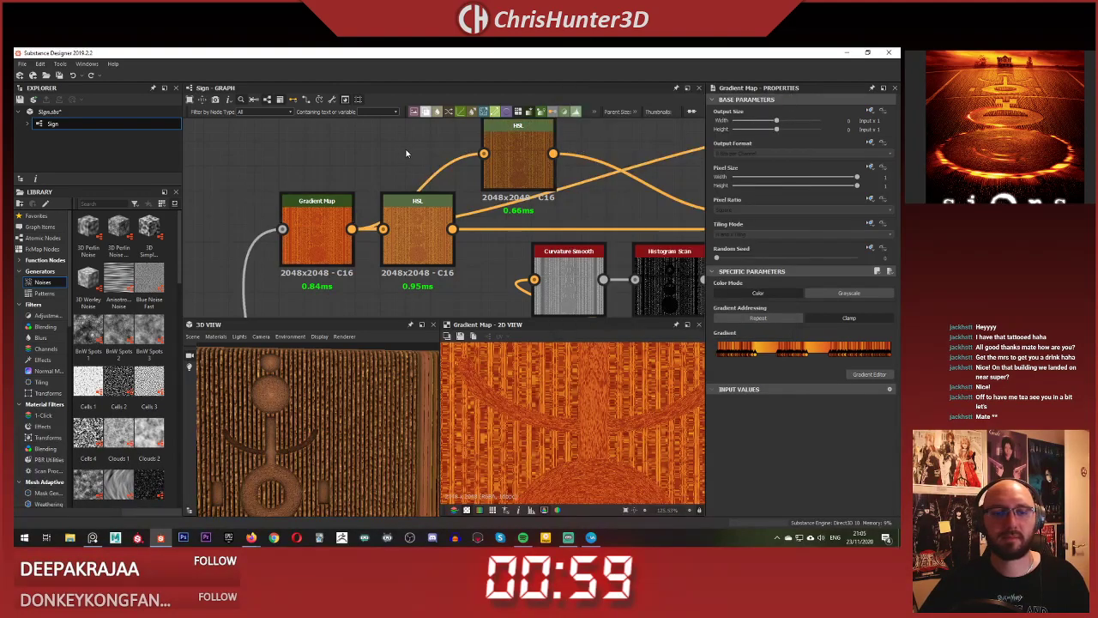
# - Preview the first HSL node and space the Gradient Map node farther away from it
pyautogui.click(418, 215)
pyautogui.moveTo(368, 161); pyautogui.dragTo(495, 143, button='middle')
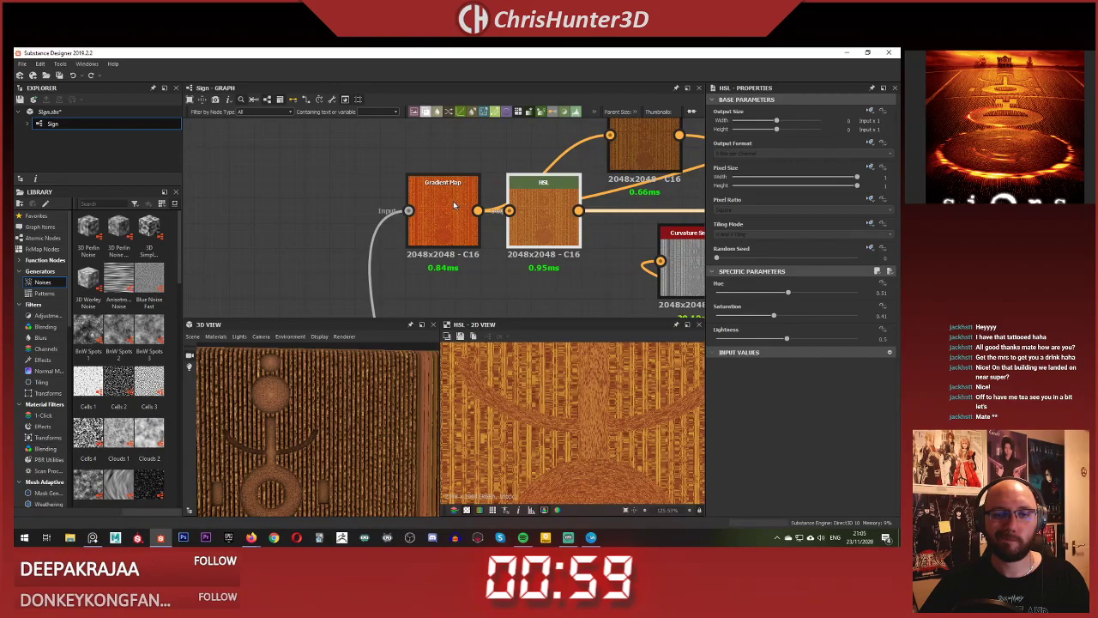
pyautogui.moveTo(451, 197); pyautogui.dragTo(429, 203)
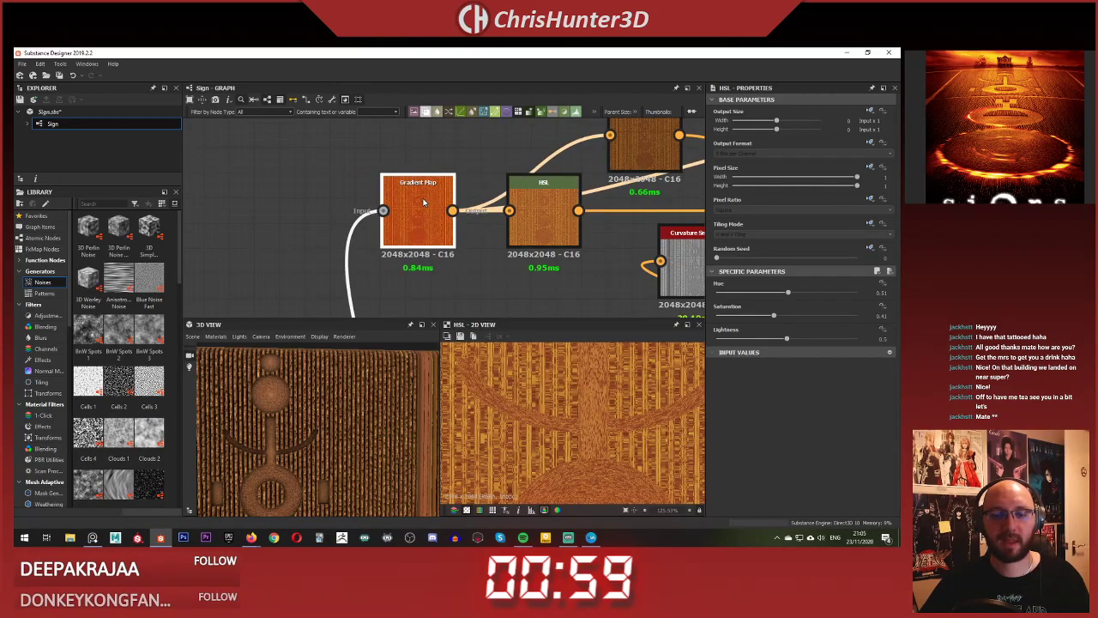
# - Examine the crop circle up close in the 3D view and check the settings of the first two HSL nodes
pyautogui.moveTo(336, 430); pyautogui.dragTo(501, 302)
pyautogui.scroll(3, 322, 432)
pyautogui.click(546, 221)
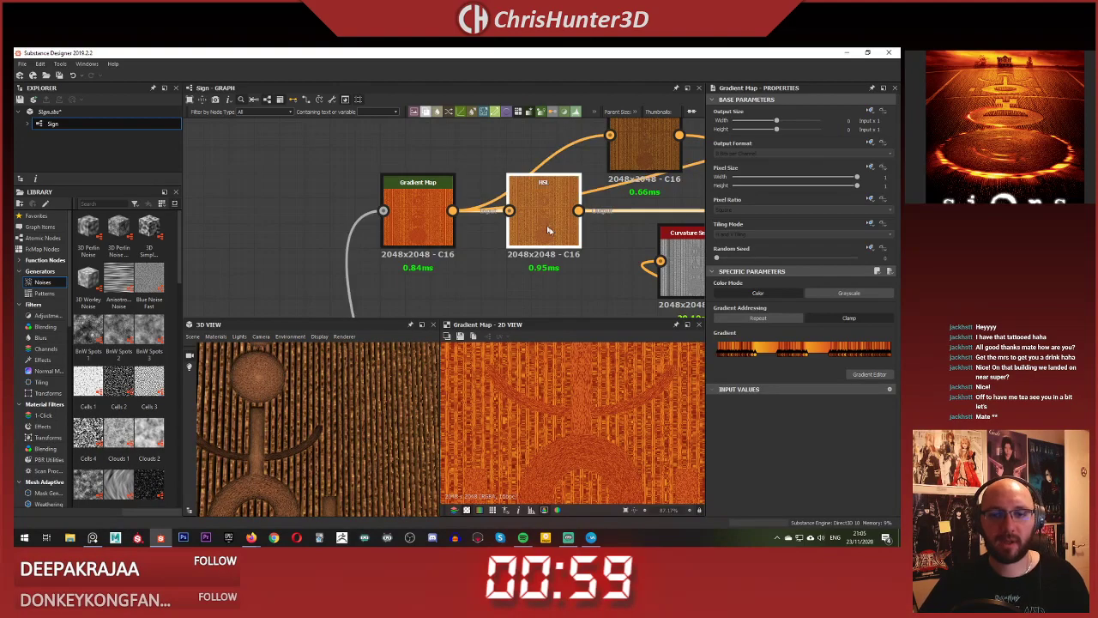
pyautogui.scroll(-2, 533, 191)
pyautogui.moveTo(605, 205); pyautogui.dragTo(464, 228, button='middle')
pyautogui.scroll(1, 464, 228)
pyautogui.scroll(1, 464, 228)
pyautogui.click(468, 155)
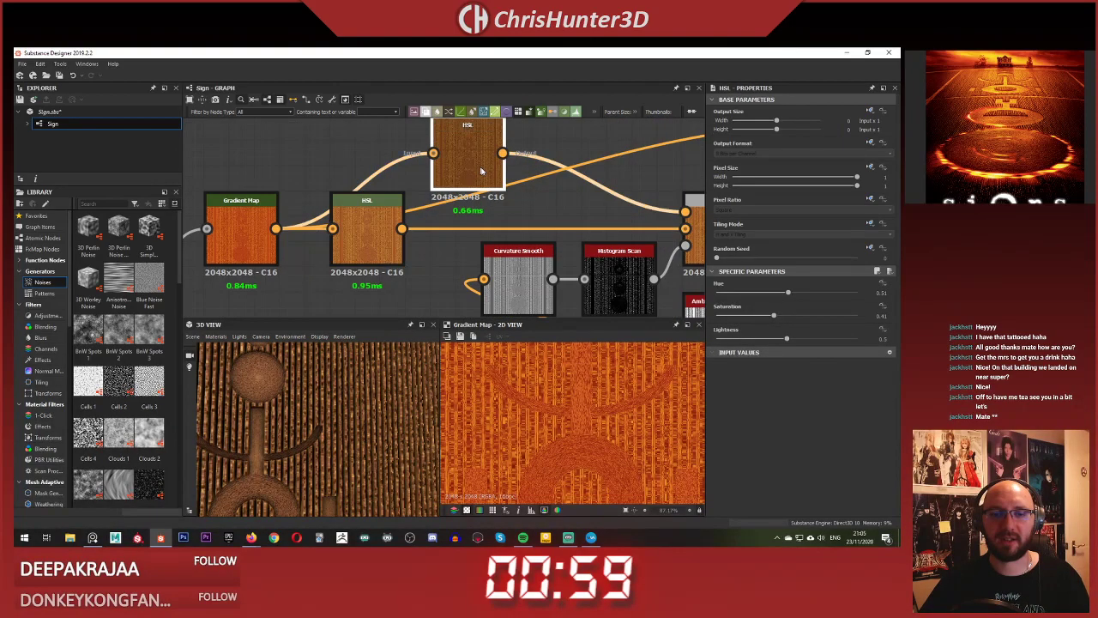
# - Compare the two darker HSL nodes in the 2D view and set the lightness of the one feeding the second Blend to 0.43
pyautogui.scroll(-3, 593, 235)
pyautogui.moveTo(593, 235); pyautogui.dragTo(376, 272, button='middle')
pyautogui.doubleClick(504, 216)
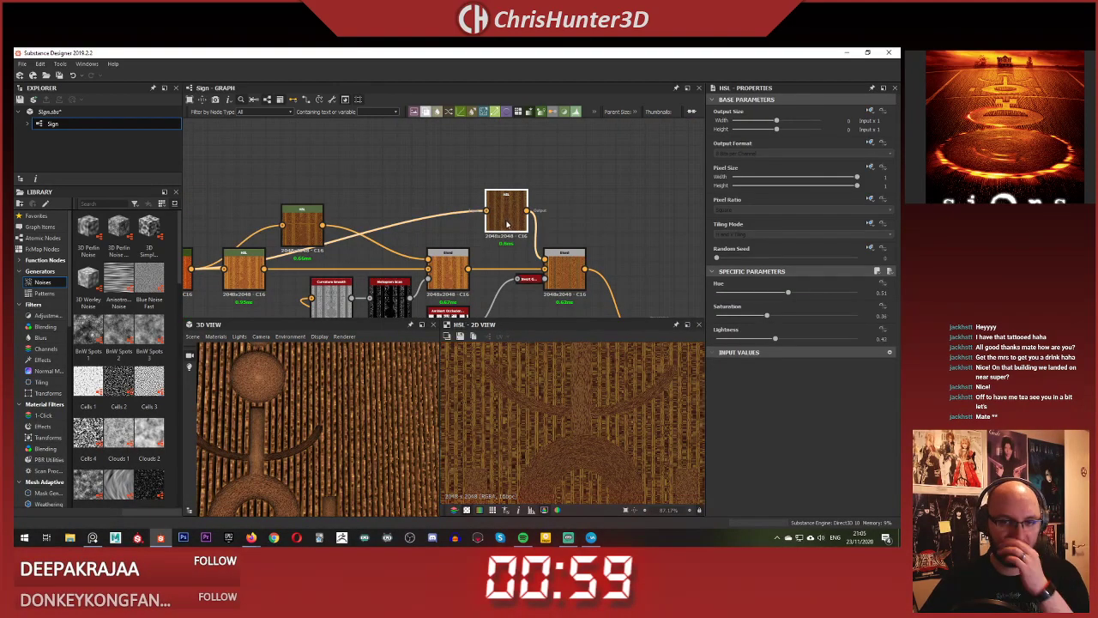
pyautogui.doubleClick(300, 227)
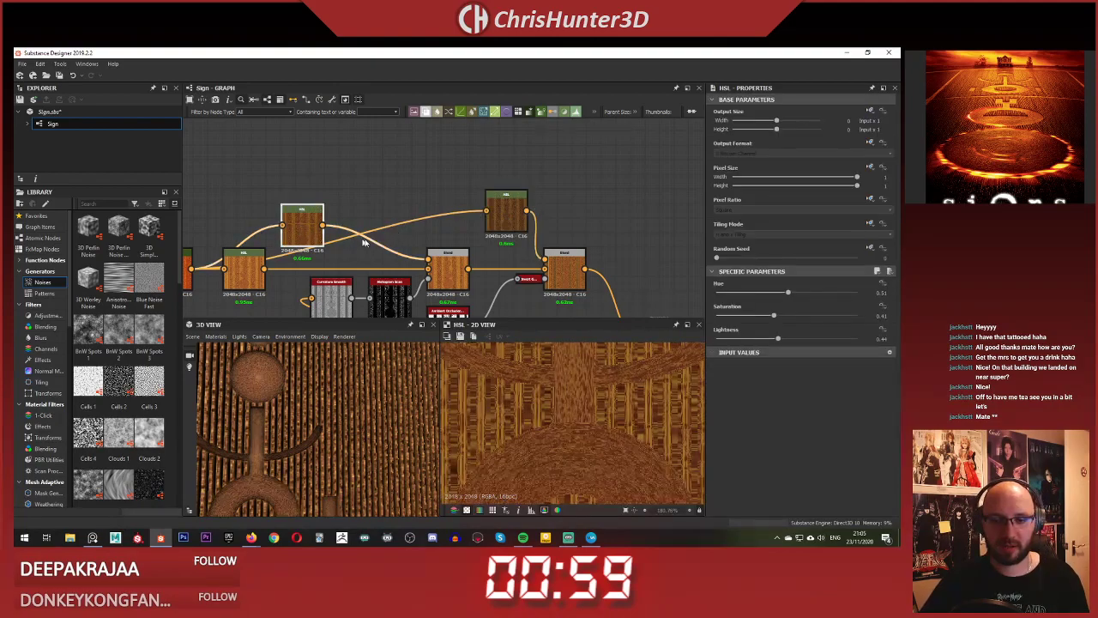
pyautogui.doubleClick(495, 212)
pyautogui.moveTo(775, 340); pyautogui.dragTo(778, 340)
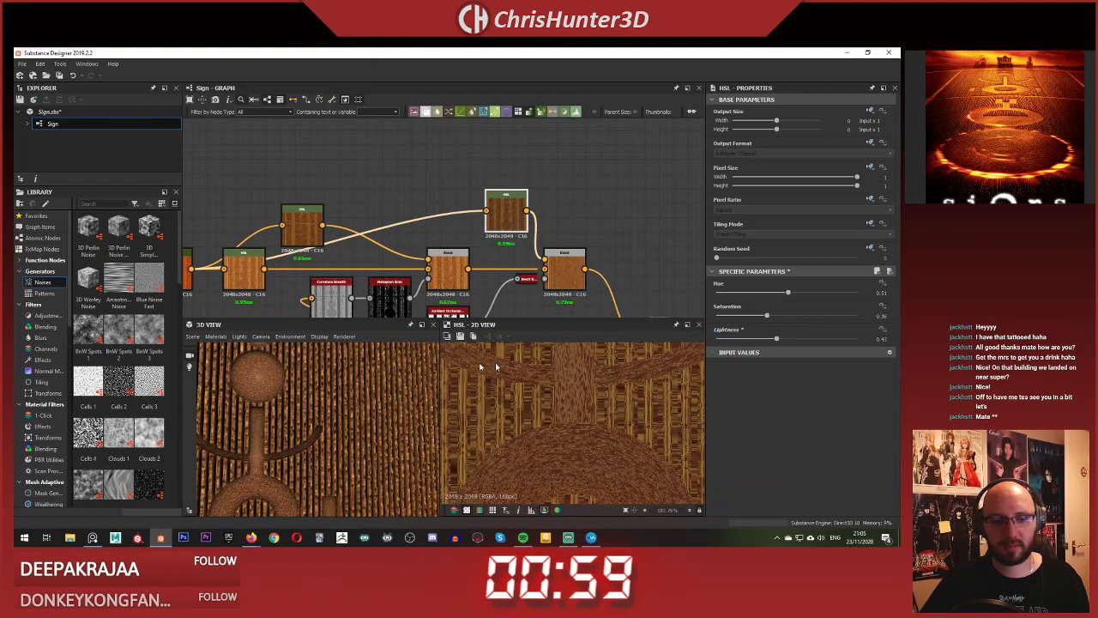
# - Preview both Blend nodes in the 2D view and check the base colour around the ring on the 3D model
pyautogui.click(566, 273)
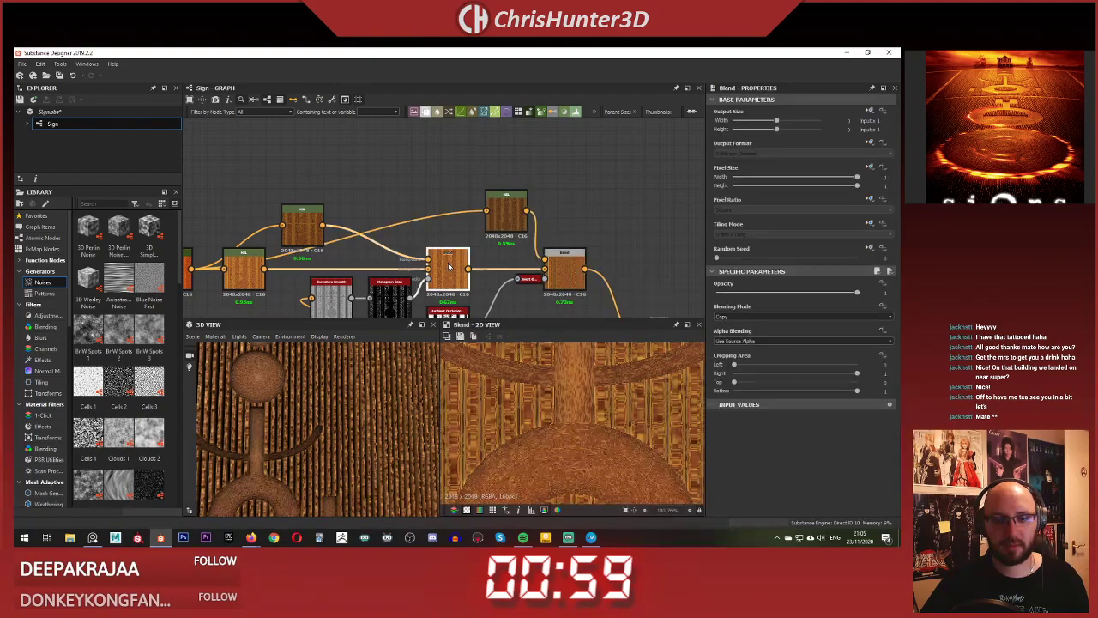
pyautogui.doubleClick(565, 274)
pyautogui.scroll(-8, 583, 421)
pyautogui.scroll(-5, 320, 436)
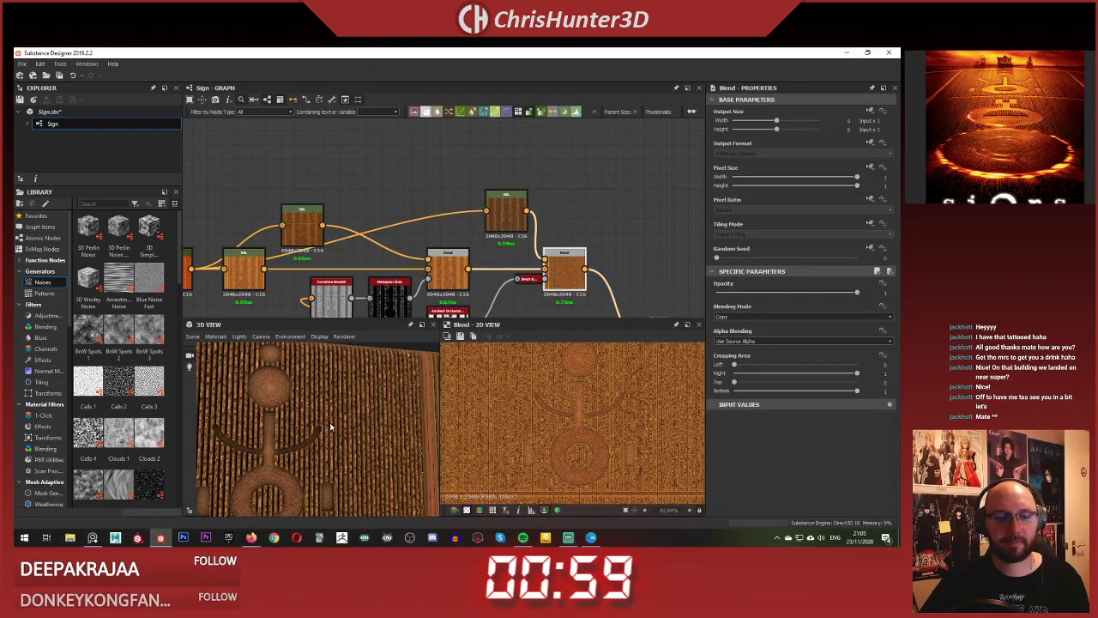
pyautogui.moveTo(323, 439)
pyautogui.mouseDown()
pyautogui.moveTo(302, 417)
pyautogui.moveTo(332, 438)
pyautogui.mouseUp()
pyautogui.scroll(4, 302, 417)
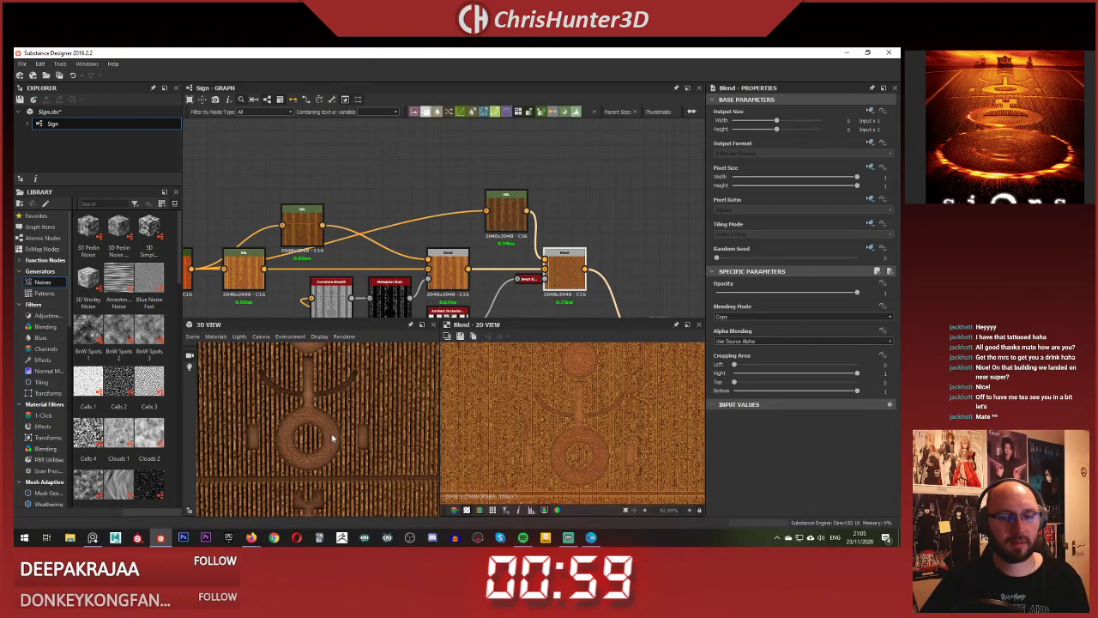
# - Try the second Blend at zero opacity, restore it to 1, and compare the effect on the 3D model
pyautogui.moveTo(804, 297); pyautogui.dragTo(712, 295)
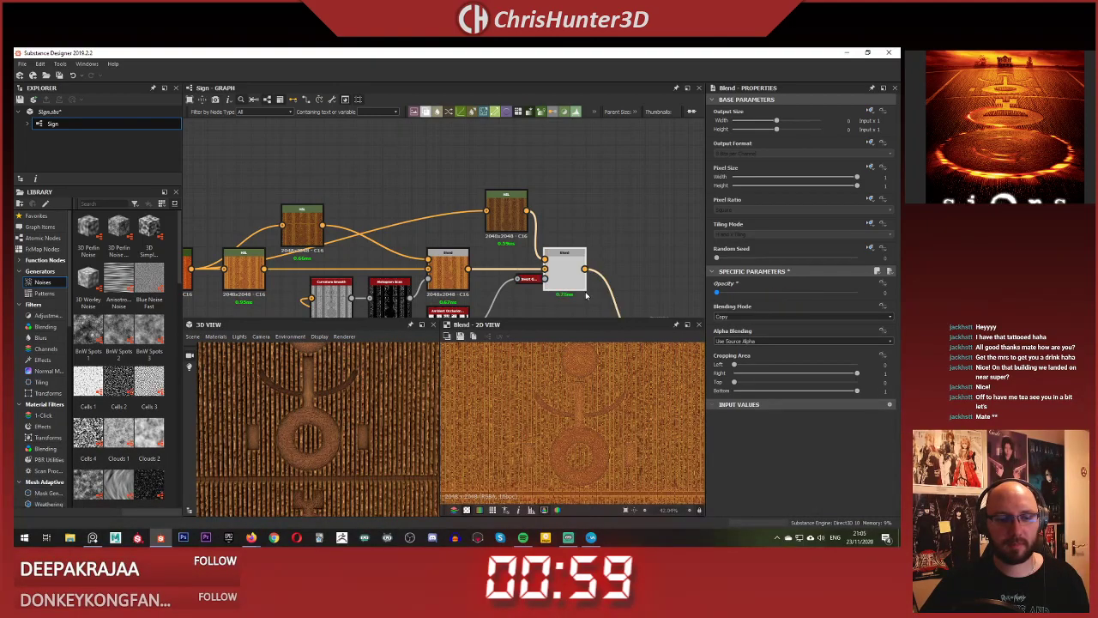
pyautogui.moveTo(798, 286); pyautogui.dragTo(860, 289)
pyautogui.scroll(-3, 326, 425)
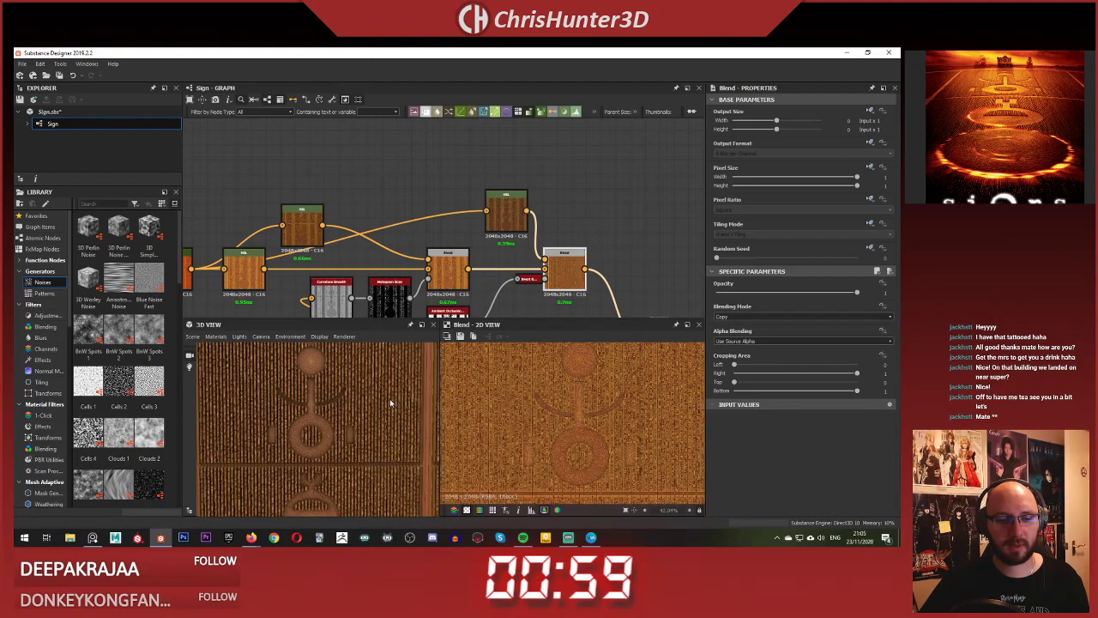
pyautogui.moveTo(326, 425); pyautogui.dragTo(311, 403)
# - Try a hue of 0.58 and brighter lightness values up to 0.72 on the HSL feeding the first Blend, and undo the changes
pyautogui.click(302, 217)
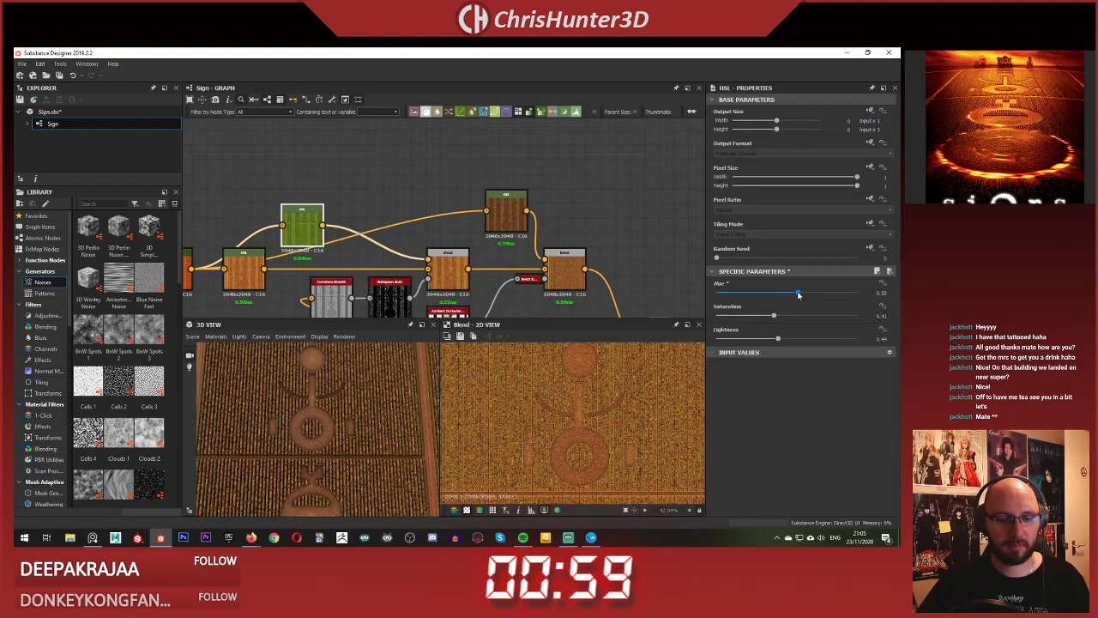
pyautogui.scroll(4, 382, 429)
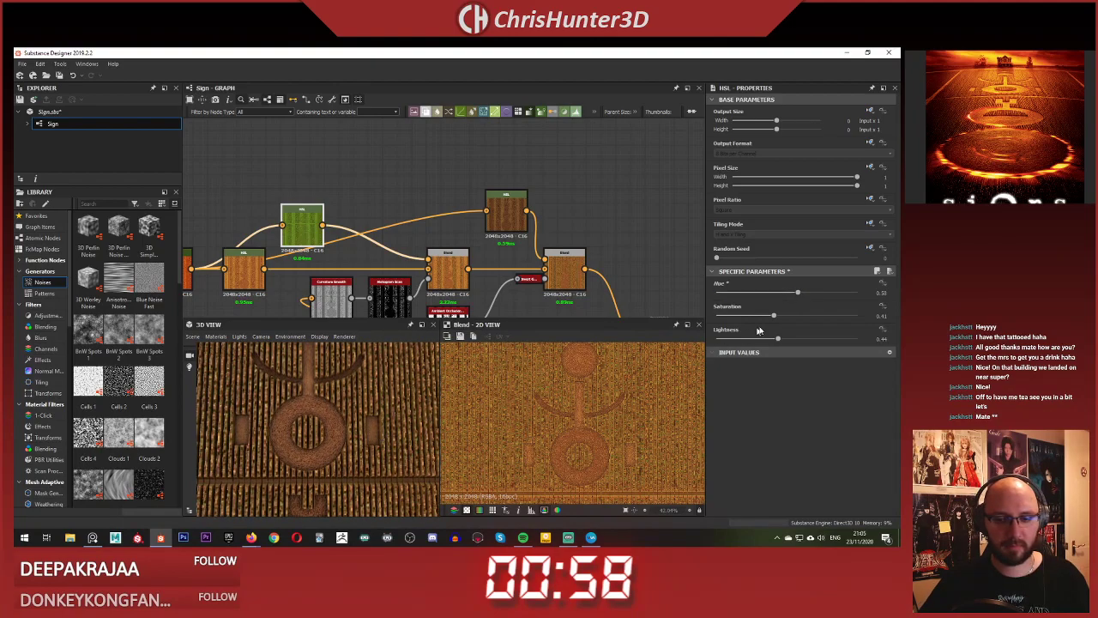
pyautogui.click(788, 294)
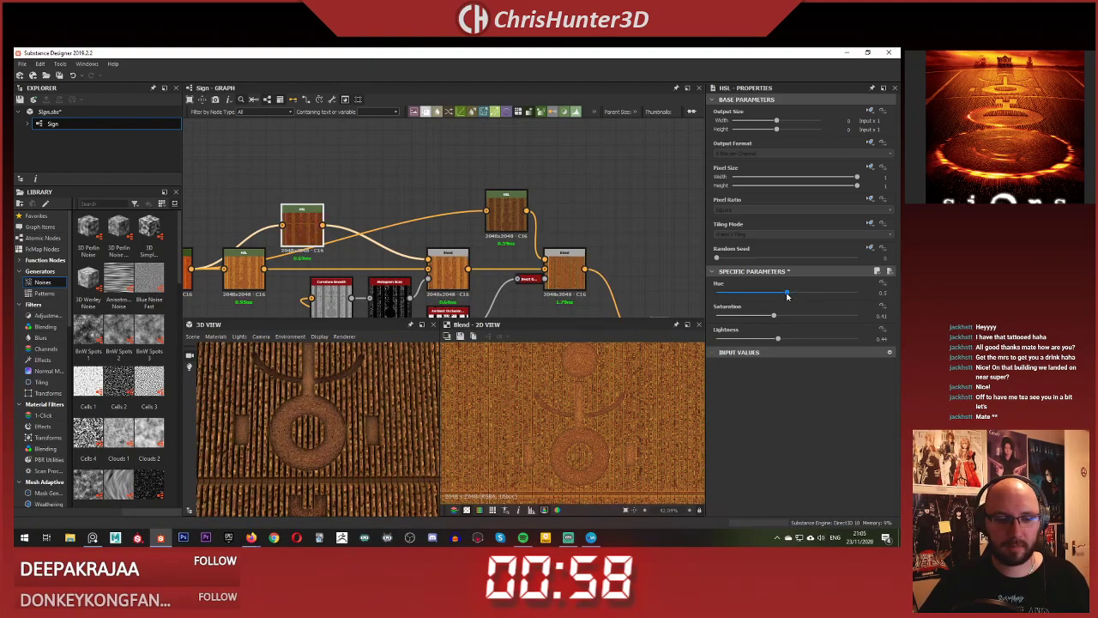
pyautogui.moveTo(787, 295); pyautogui.dragTo(789, 295)
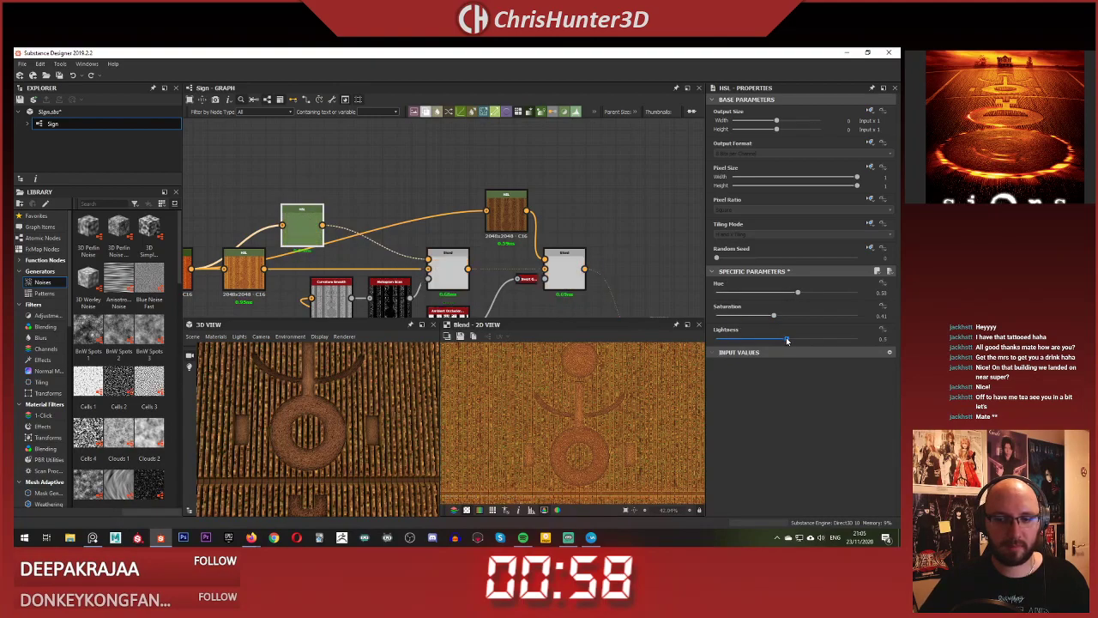
pyautogui.moveTo(780, 338); pyautogui.dragTo(796, 337)
pyautogui.hotkey('ctrl', 'z')
pyautogui.hotkey('ctrl', 'z')
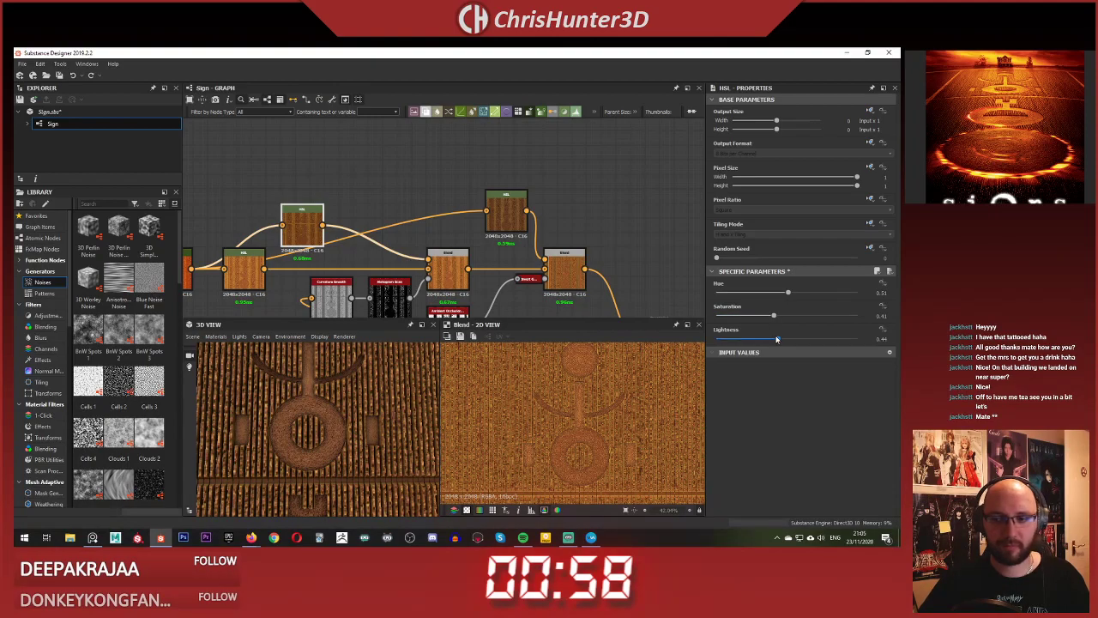
pyautogui.moveTo(779, 338); pyautogui.dragTo(797, 340)
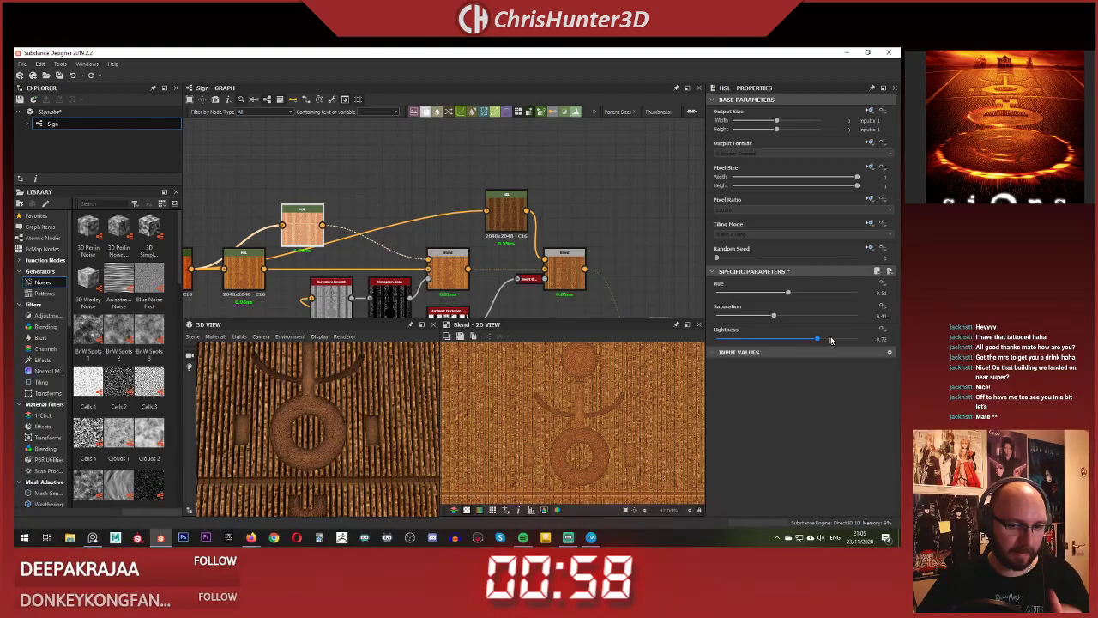
pyautogui.hotkey('ctrl', 'z')
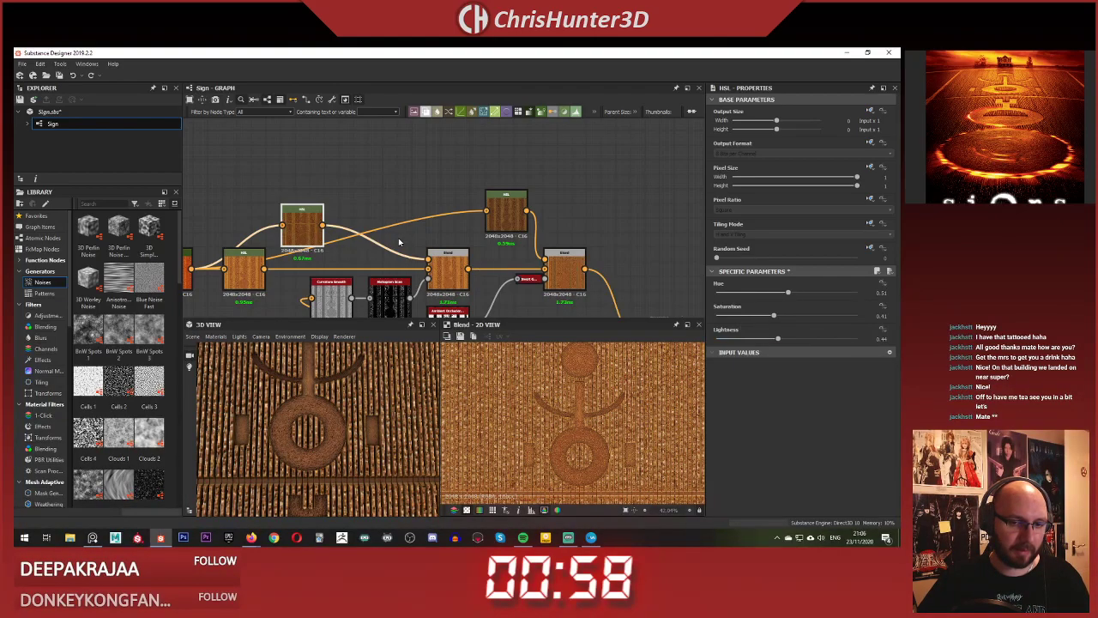
# - Preview the first HSL and move the darker HSL node closer to the first Blend, previewing it as well
pyautogui.scroll(-3, 317, 269)
pyautogui.moveTo(317, 269); pyautogui.dragTo(403, 233, button='middle')
pyautogui.scroll(5, 403, 234)
pyautogui.doubleClick(327, 215)
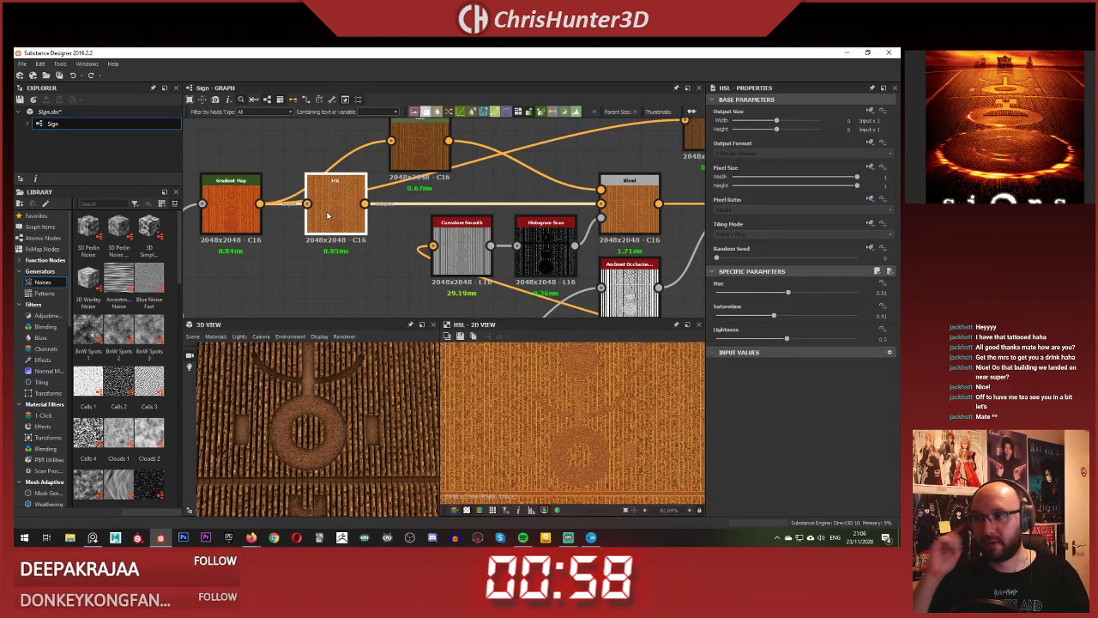
pyautogui.scroll(-2, 562, 422)
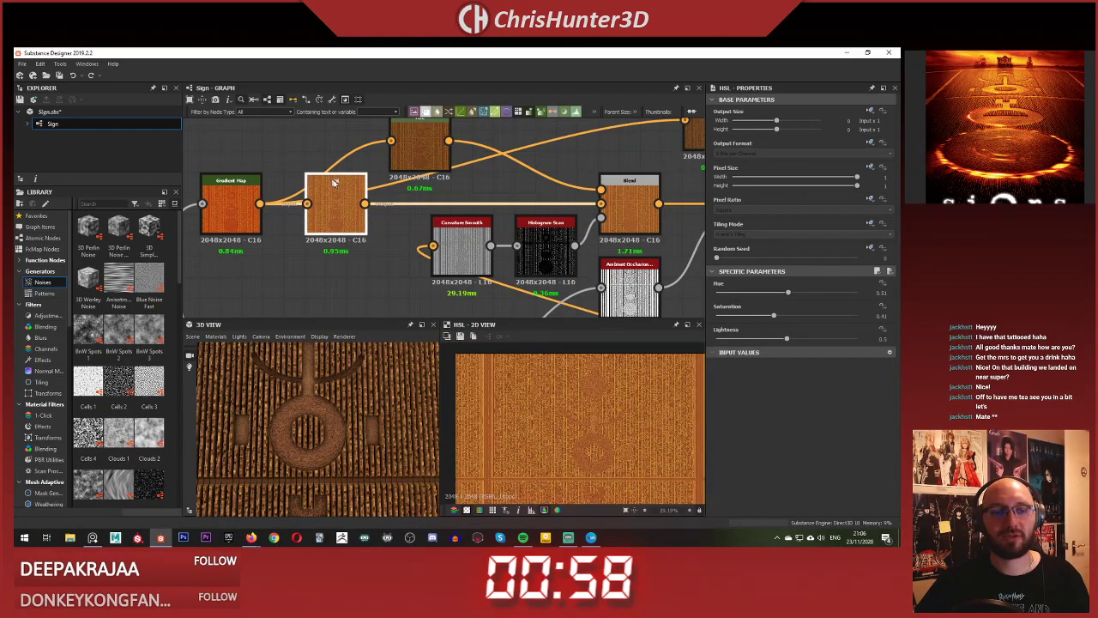
pyautogui.moveTo(420, 147); pyautogui.dragTo(524, 145)
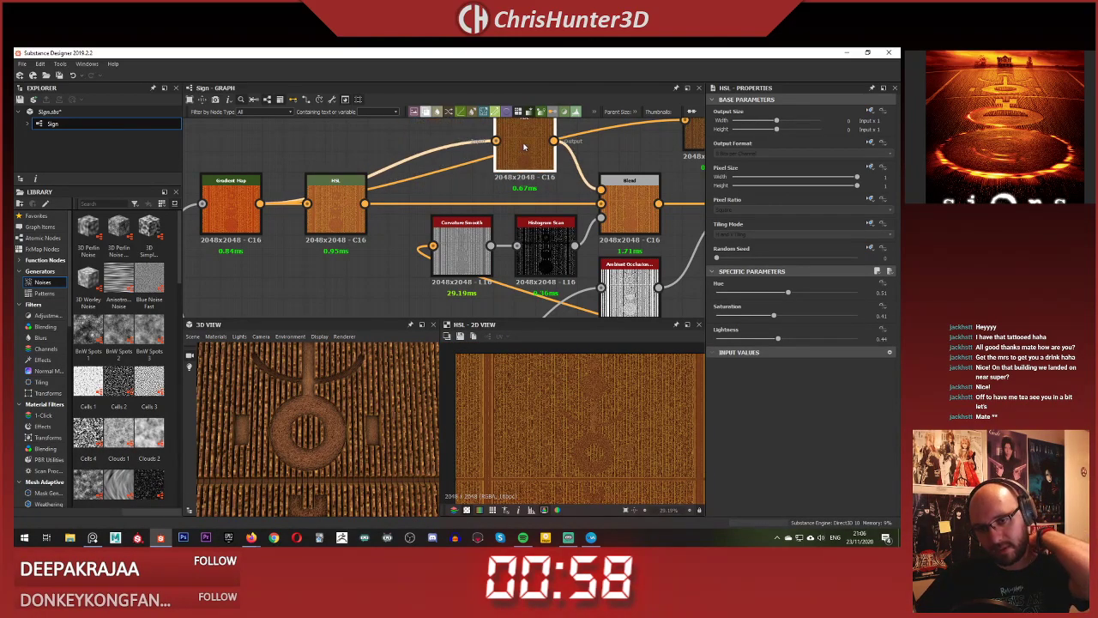
# - Try lowering the saturation of the HSL feeding the first Blend to 0.39, and undo the change
pyautogui.scroll(8, 617, 399)
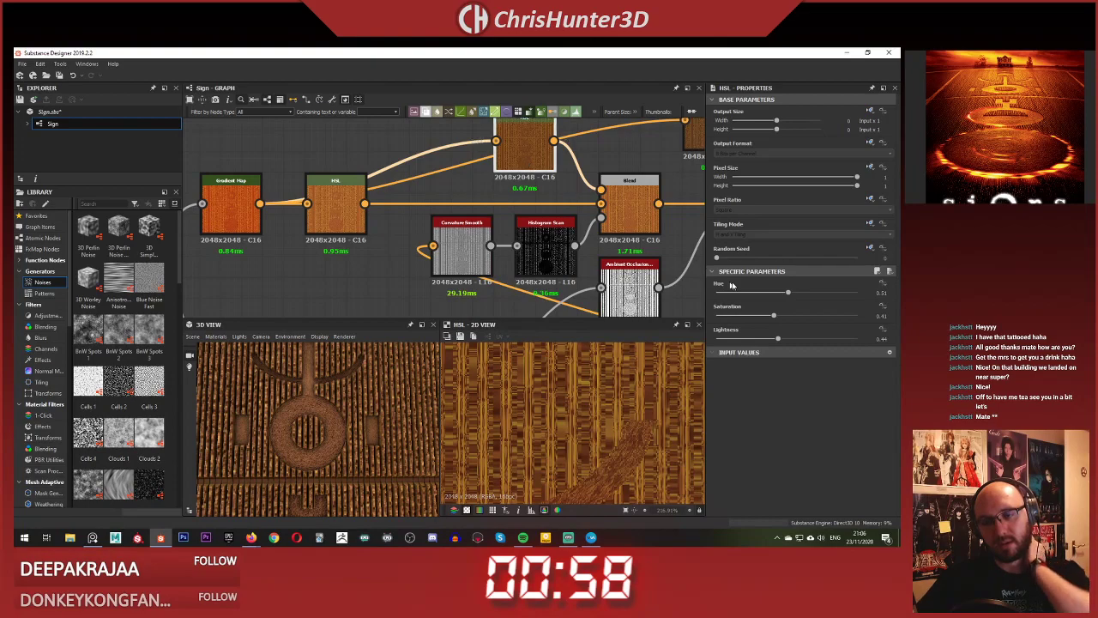
pyautogui.moveTo(775, 317)
pyautogui.mouseDown()
pyautogui.moveTo(763, 317)
pyautogui.moveTo(840, 317)
pyautogui.moveTo(771, 316)
pyautogui.mouseUp()
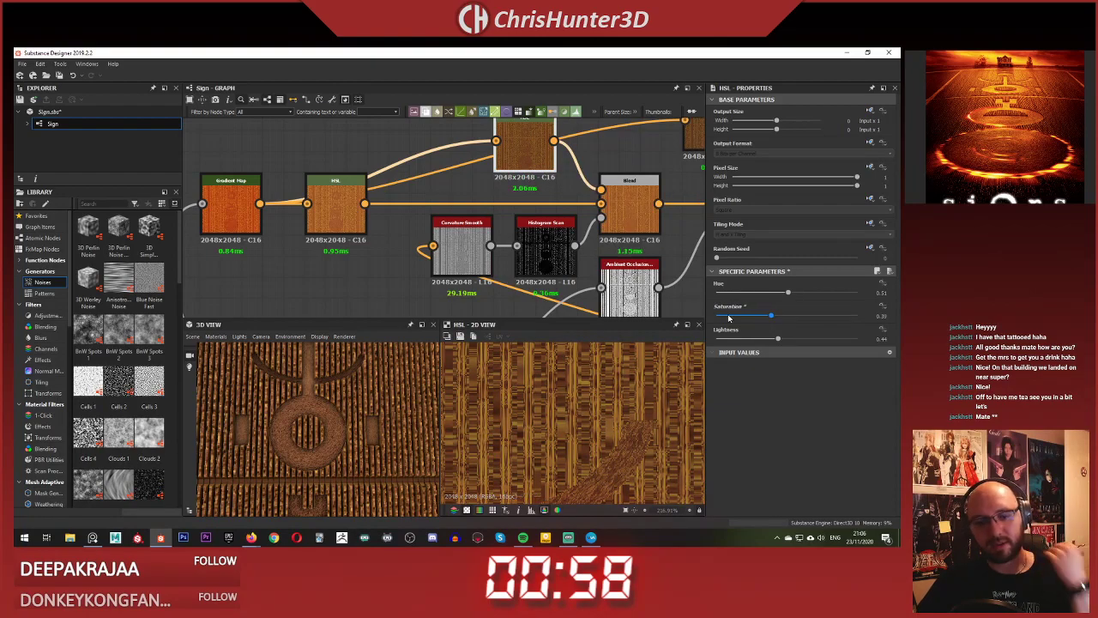
pyautogui.hotkey('ctrl', 'z')
# - Compare the first and second Blend results in the 2D view and check the base colour on the 3D model
pyautogui.scroll(-4, 218, 181)
pyautogui.scroll(2, 331, 213)
pyautogui.doubleClick(450, 184)
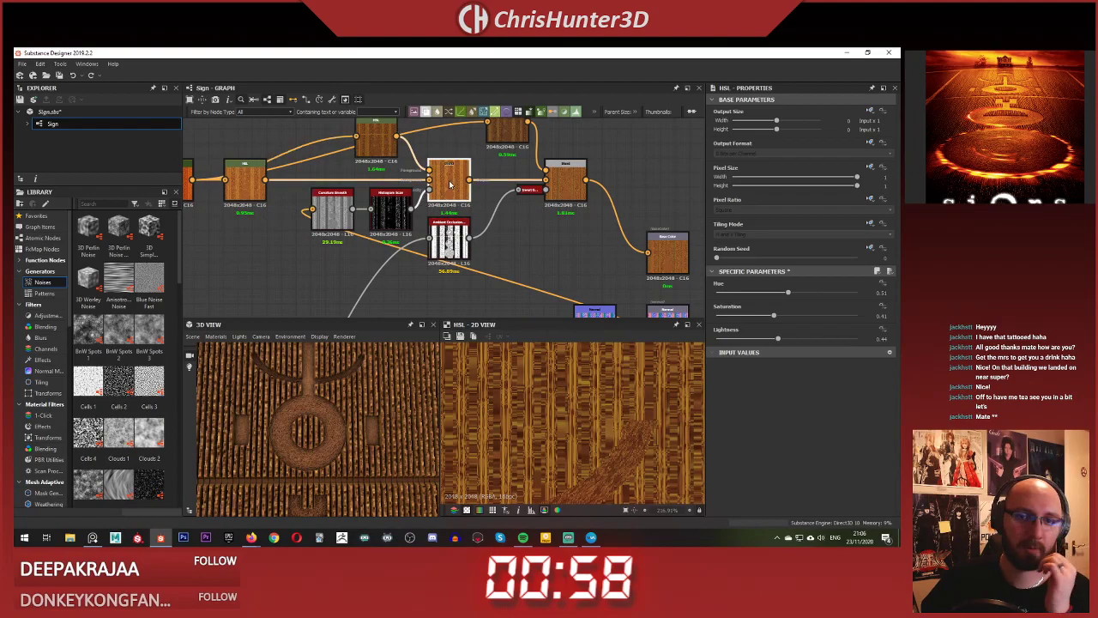
pyautogui.click(564, 179)
pyautogui.moveTo(603, 230); pyautogui.dragTo(517, 220, button='middle')
pyautogui.doubleClick(484, 175)
pyautogui.moveTo(418, 218); pyautogui.dragTo(457, 228, button='middle')
pyautogui.scroll(-1, 457, 228)
pyautogui.scroll(-4, 374, 390)
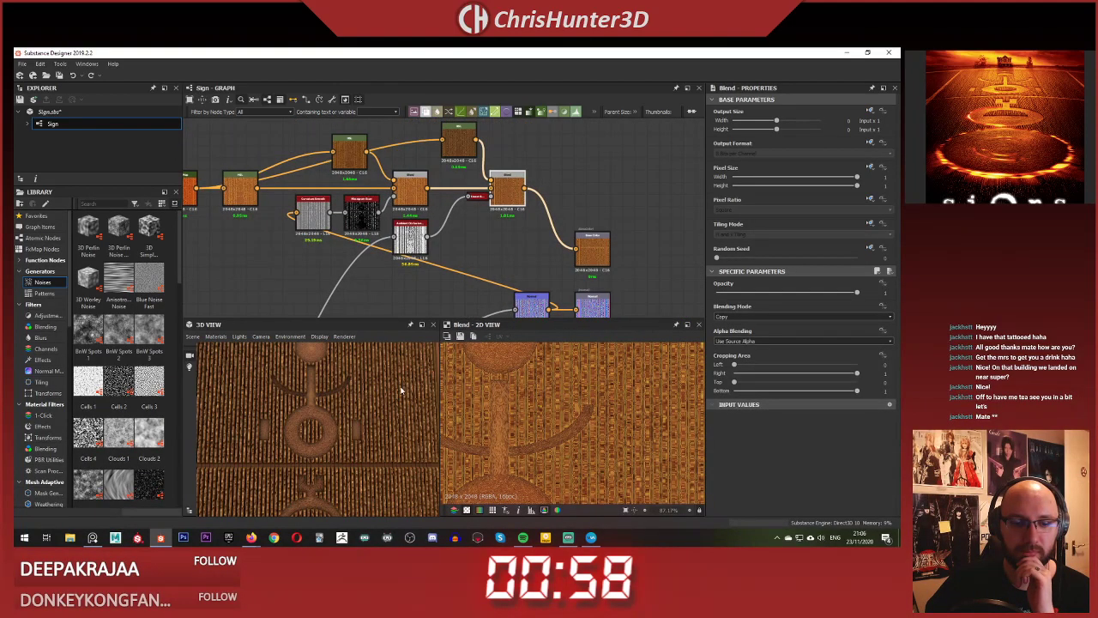
pyautogui.moveTo(374, 390)
pyautogui.mouseDown()
pyautogui.moveTo(371, 359)
pyautogui.moveTo(375, 381)
pyautogui.mouseUp()
# - Set the height depth to 0.02 on the Ambient Occlusion node that feeds the Ambient Occlusion output
pyautogui.scroll(-3, 416, 282)
pyautogui.moveTo(436, 246); pyautogui.dragTo(436, 152, button='middle')
pyautogui.scroll(4, 494, 257)
pyautogui.moveTo(505, 266); pyautogui.dragTo(522, 108, button='middle')
pyautogui.click(450, 271)
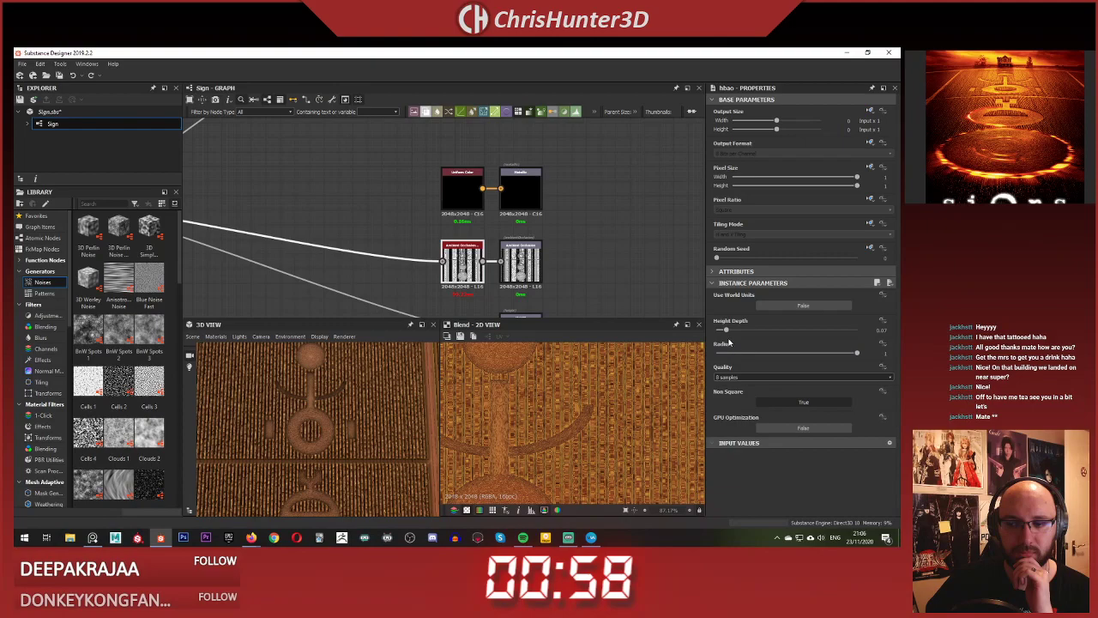
pyautogui.moveTo(720, 332); pyautogui.dragTo(719, 332)
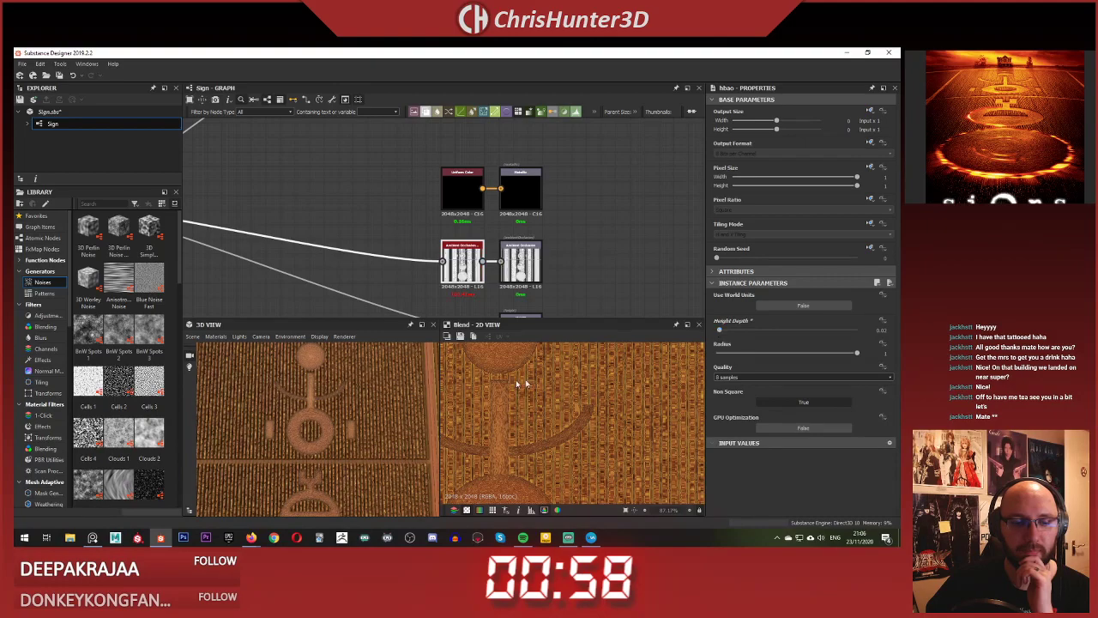
# - Preview the output's Ambient Occlusion map in the 2D view and examine the crop field on the 3D model from several angles and distances
pyautogui.moveTo(318, 438); pyautogui.dragTo(365, 400)
pyautogui.doubleClick(464, 262)
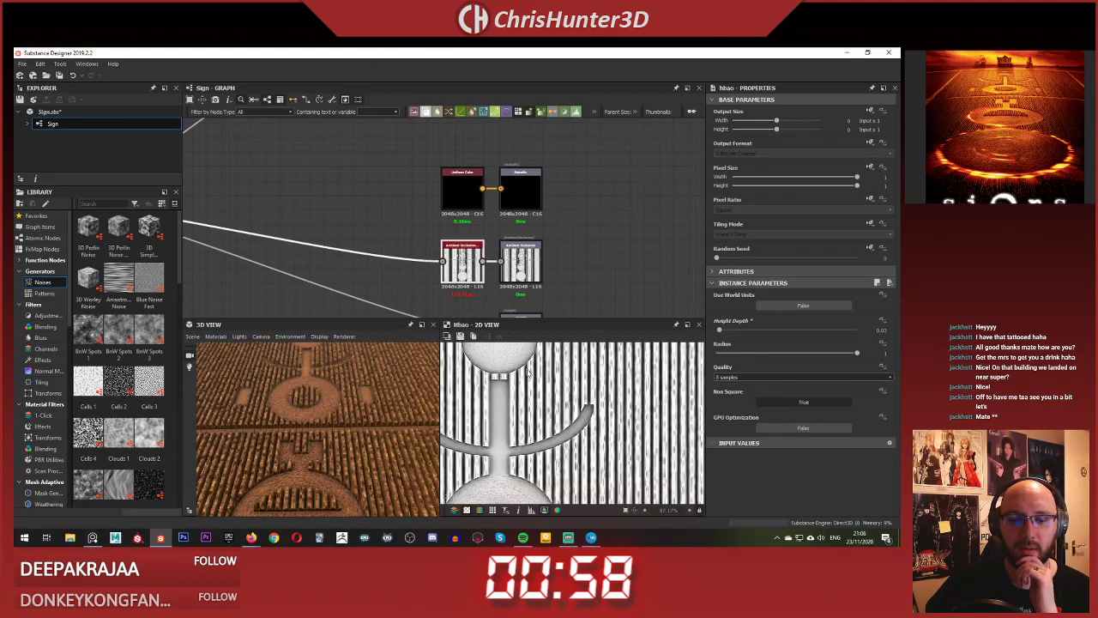
pyautogui.scroll(-3, 542, 423)
pyautogui.scroll(5, 541, 422)
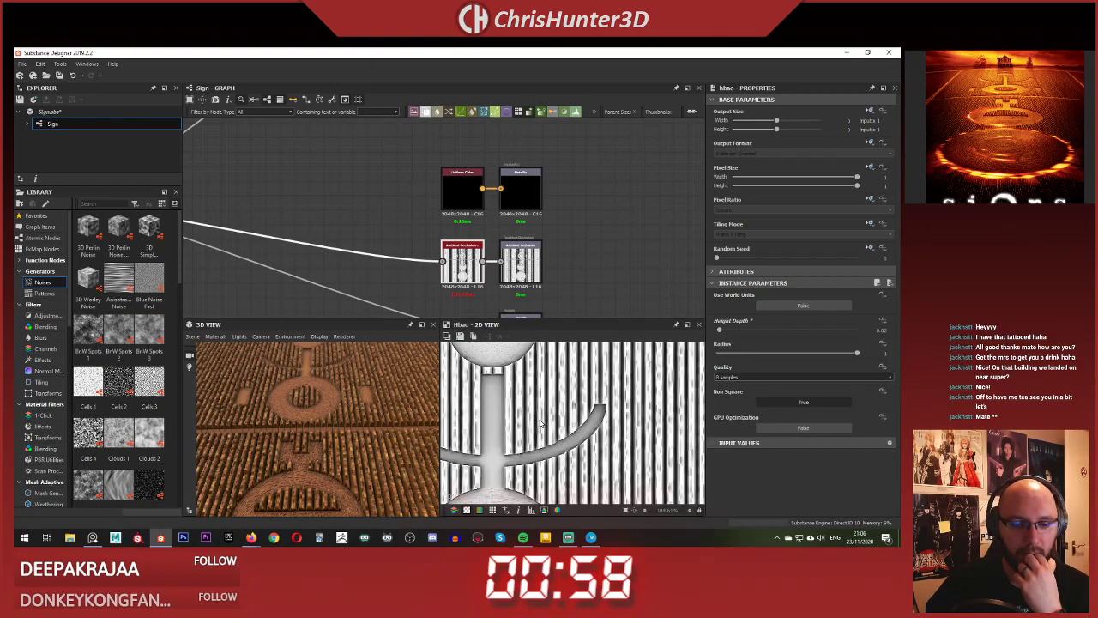
pyautogui.scroll(-6, 540, 423)
pyautogui.moveTo(292, 459); pyautogui.dragTo(334, 423)
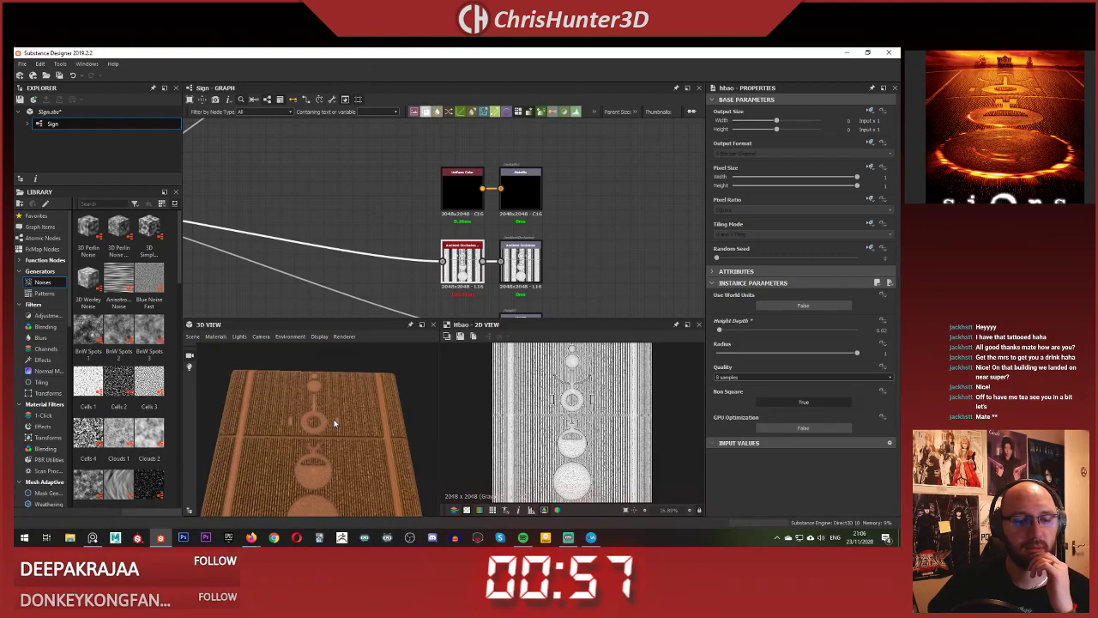
pyautogui.scroll(3, 335, 423)
pyautogui.scroll(-1, 350, 220)
pyautogui.moveTo(482, 131); pyautogui.dragTo(429, 243, button='middle')
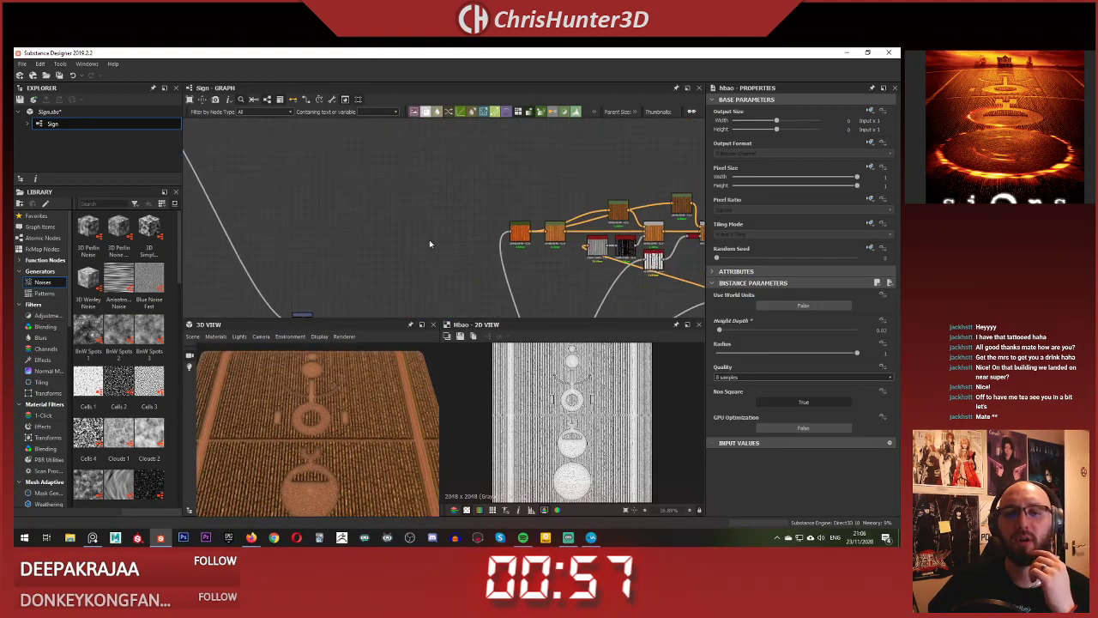
# - Set the saturation to 0.45 on the HSL node directly after the Gradient Map that starts the base colour chain
pyautogui.scroll(1, 549, 279)
pyautogui.moveTo(549, 279); pyautogui.dragTo(468, 299, button='middle')
pyautogui.scroll(3, 515, 230)
pyautogui.scroll(-3, 445, 228)
pyautogui.scroll(1, 445, 230)
pyautogui.click(402, 211)
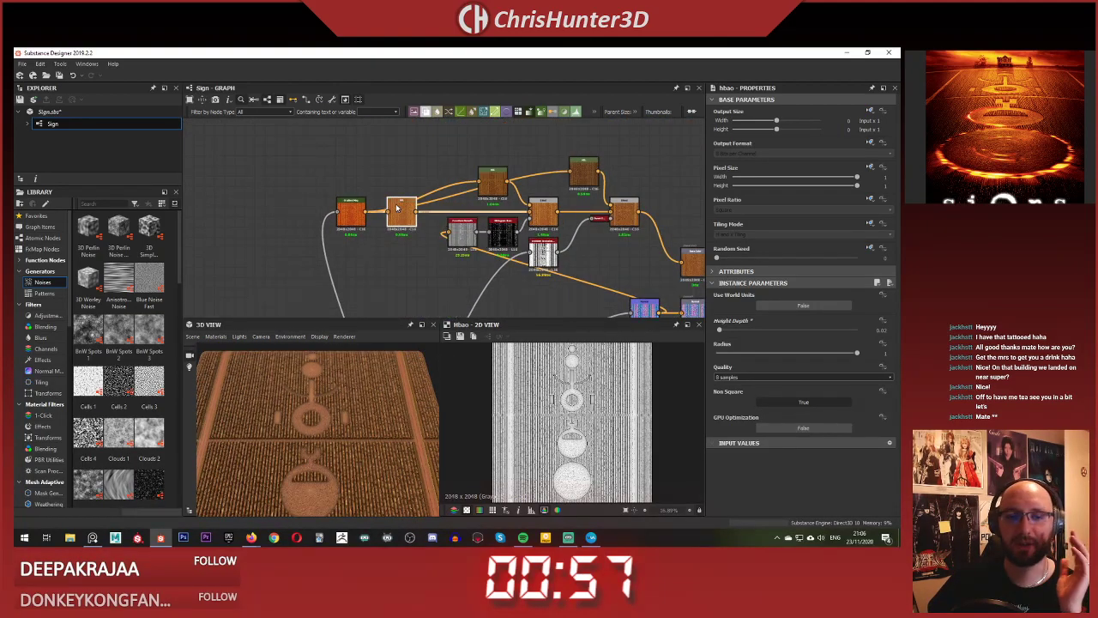
pyautogui.scroll(3, 567, 445)
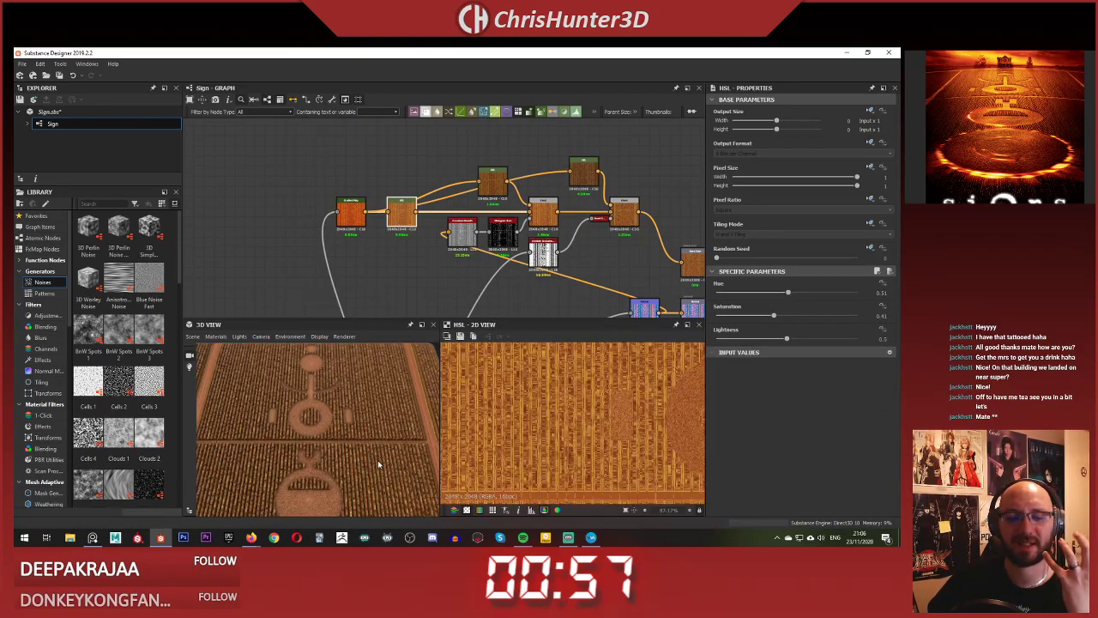
pyautogui.scroll(-2, 608, 456)
pyautogui.scroll(3, 308, 383)
pyautogui.scroll(-6, 313, 386)
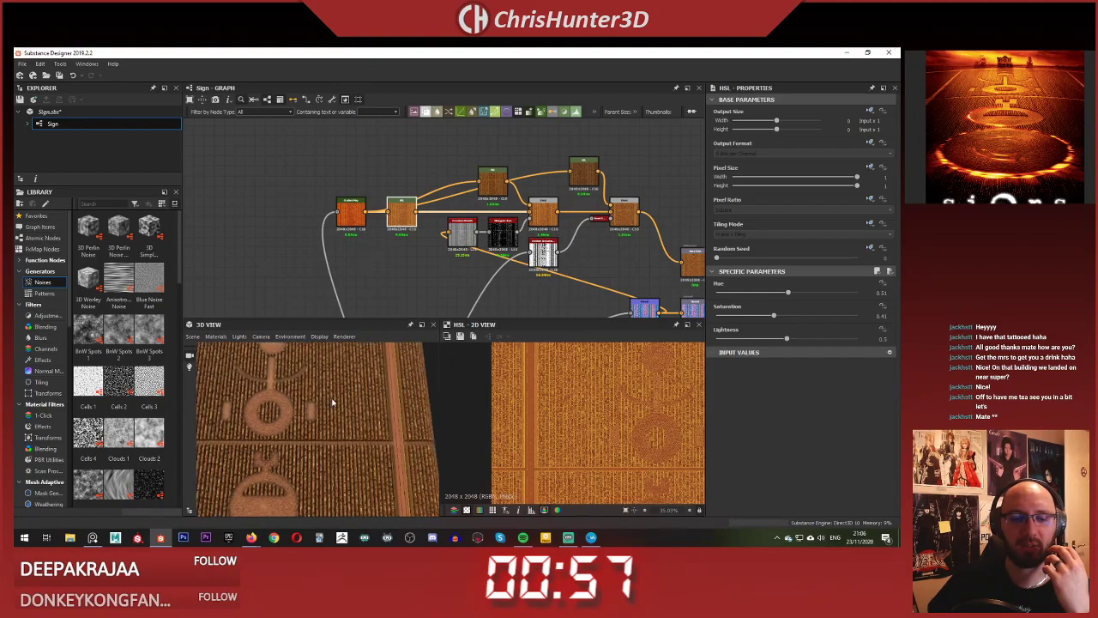
pyautogui.moveTo(333, 401)
pyautogui.mouseDown()
pyautogui.moveTo(341, 389)
pyautogui.moveTo(350, 401)
pyautogui.mouseUp()
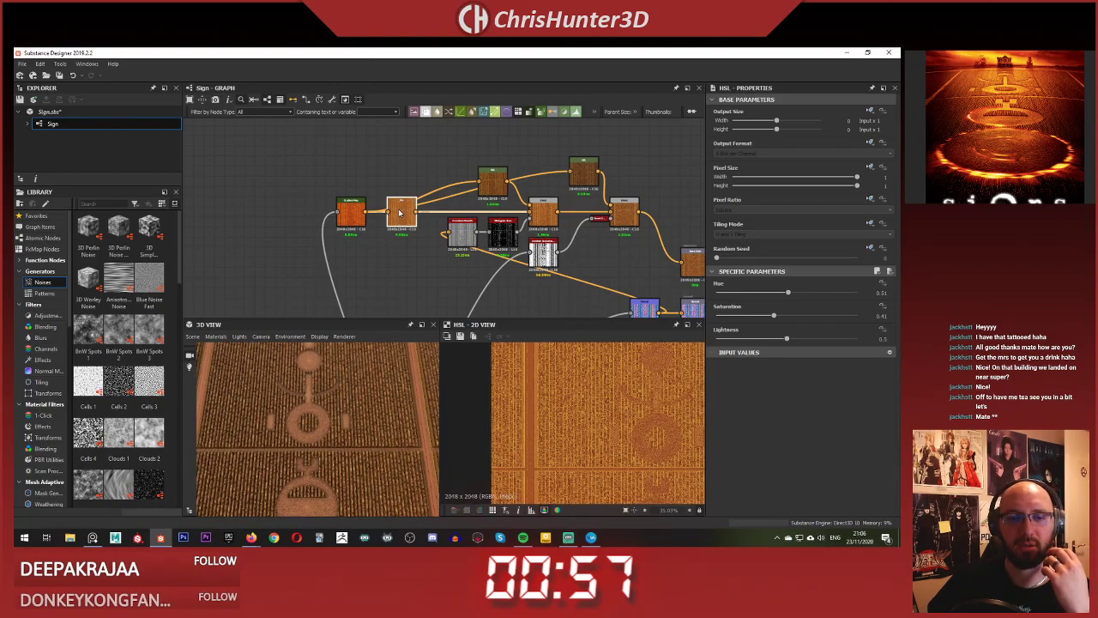
pyautogui.click(778, 316)
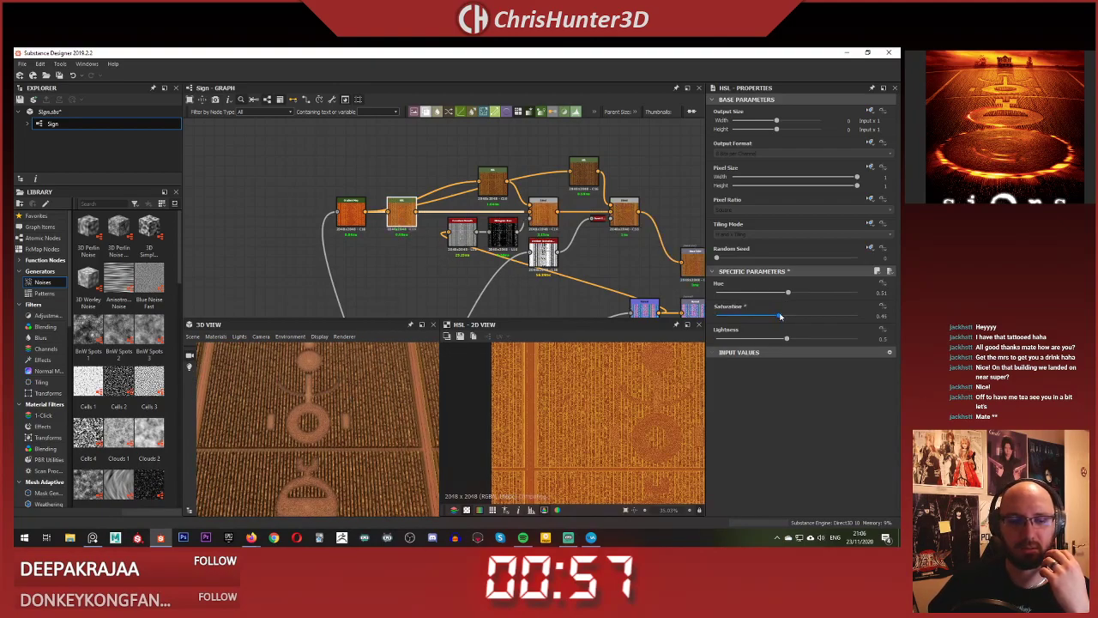
# - Detach the 3D view into a larger floating window and examine the whole crop field from above
pyautogui.scroll(-3, 371, 454)
pyautogui.moveTo(370, 454); pyautogui.dragTo(352, 421)
pyautogui.scroll(5, 352, 449)
pyautogui.scroll(2, 370, 442)
pyautogui.scroll(-5, 350, 429)
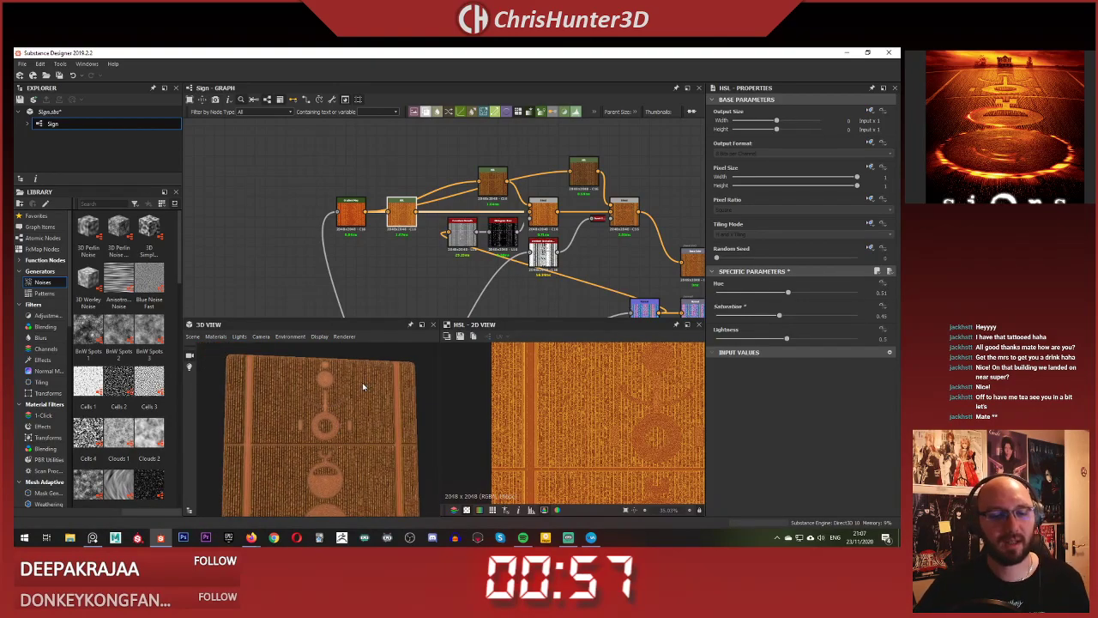
pyautogui.click(420, 325)
pyautogui.moveTo(416, 328); pyautogui.dragTo(458, 296)
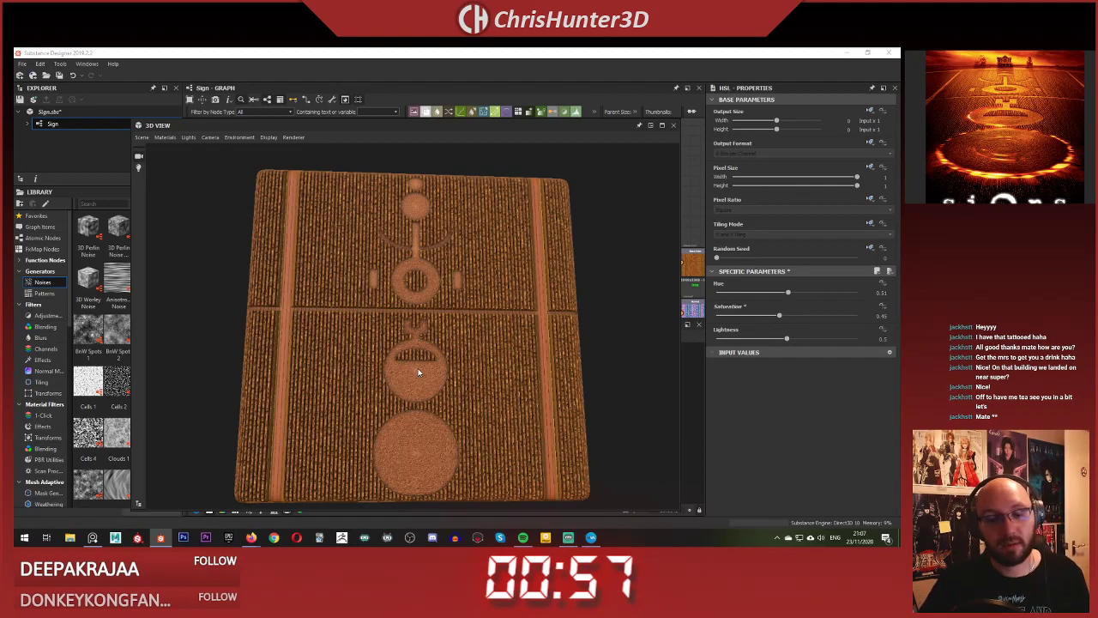
pyautogui.moveTo(407, 369); pyautogui.dragTo(439, 359)
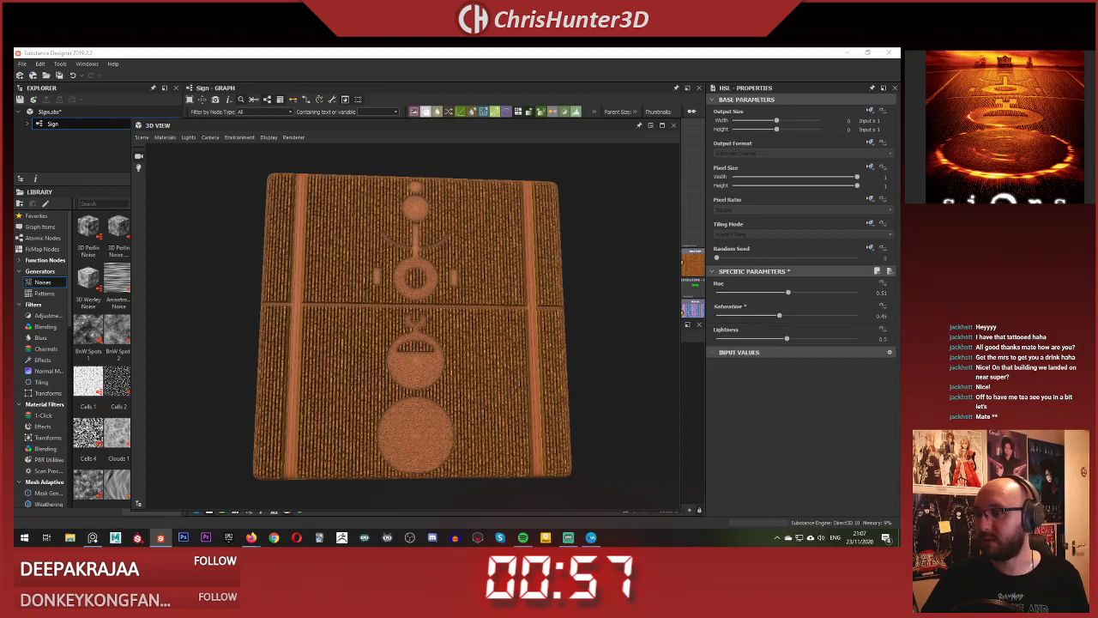